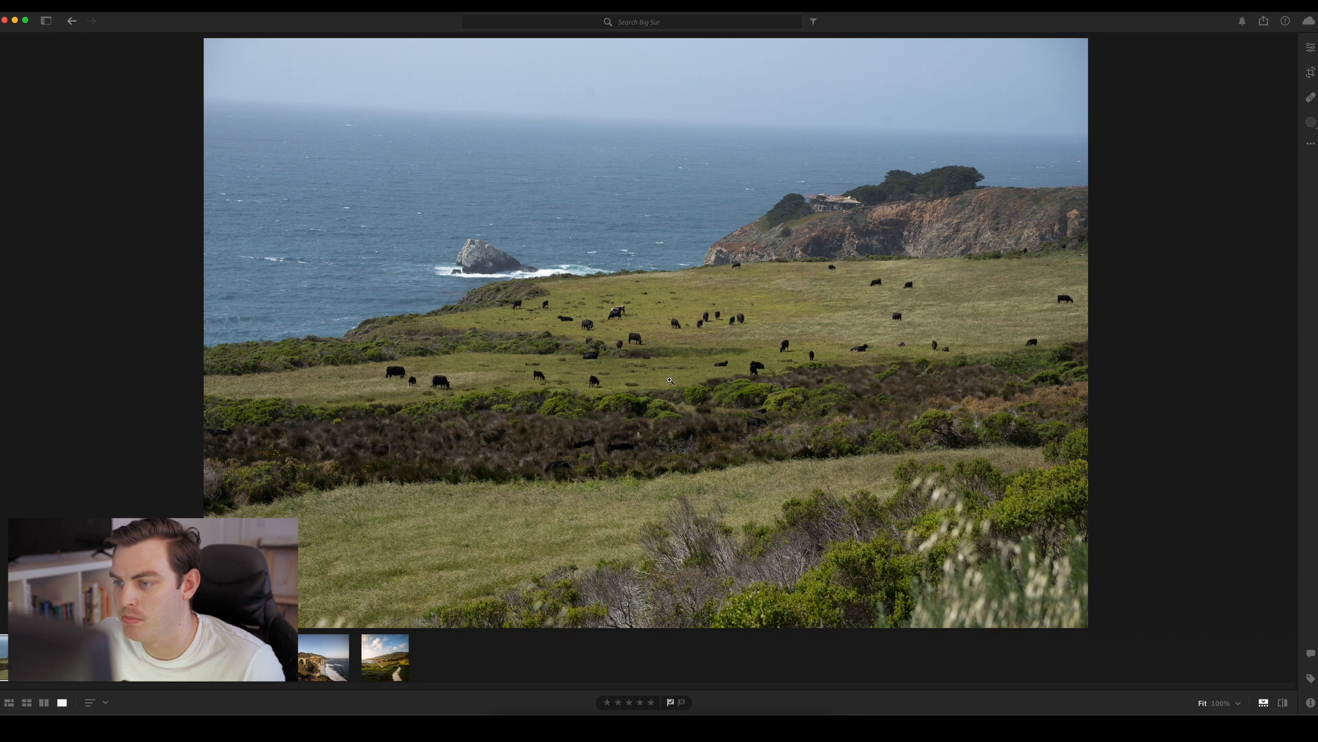
# Straighten the photo by about −2.44° using a Grid crop overlay so that the ocean horizon is level
pyautogui.click(1311, 72)
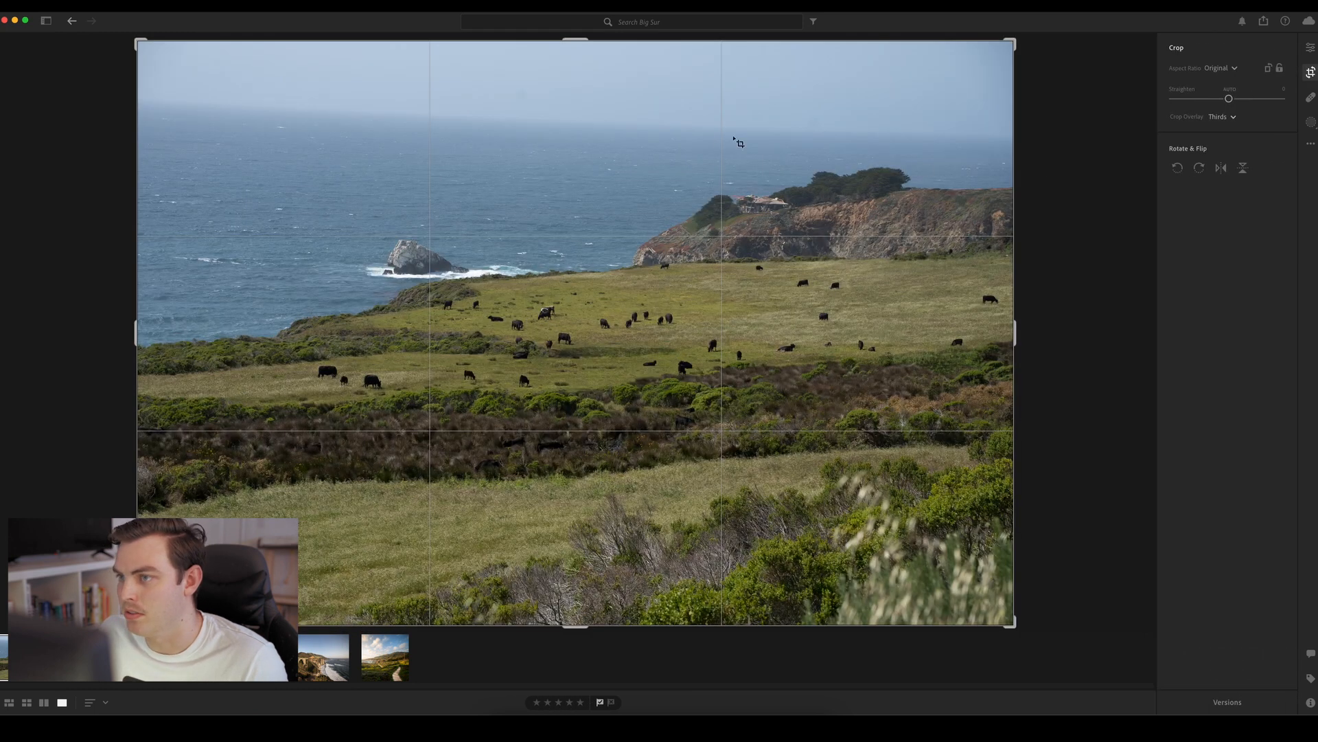
pyautogui.moveTo(1229, 98); pyautogui.dragTo(1226, 99)
pyautogui.click(1232, 117)
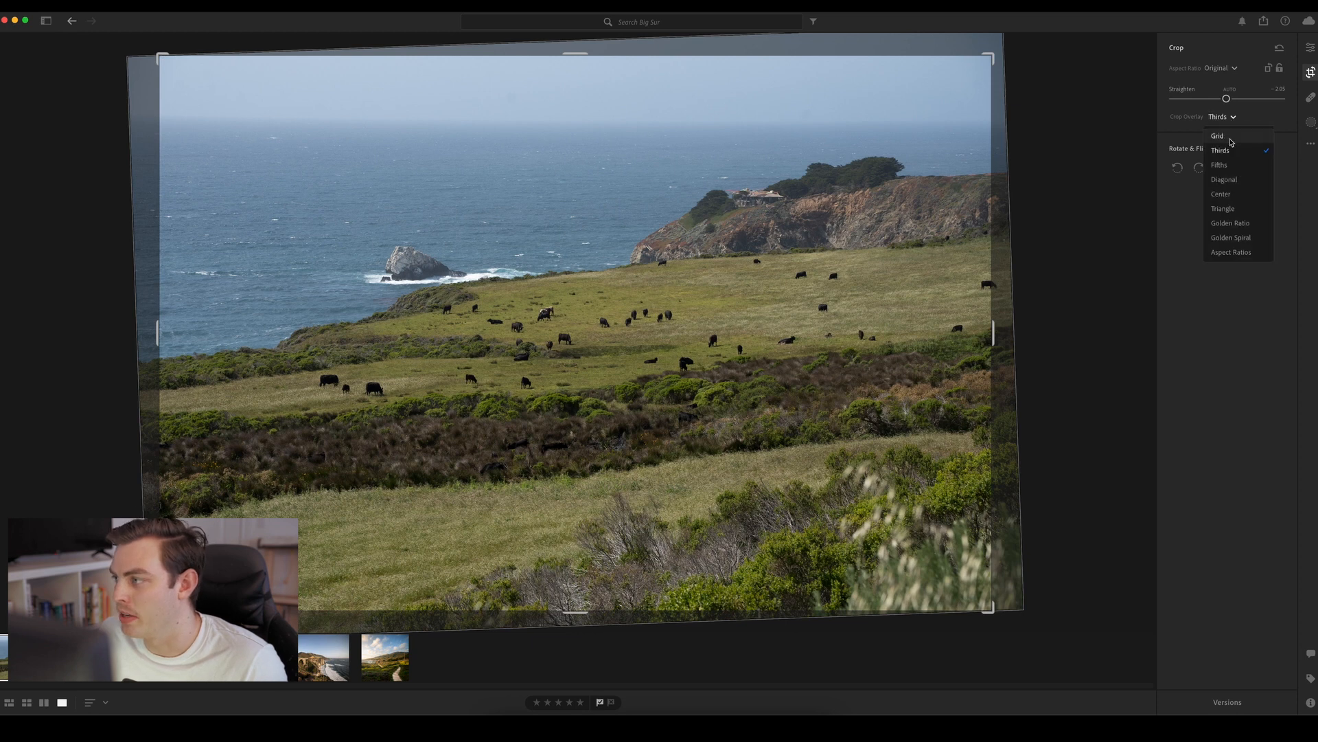
pyautogui.click(1229, 138)
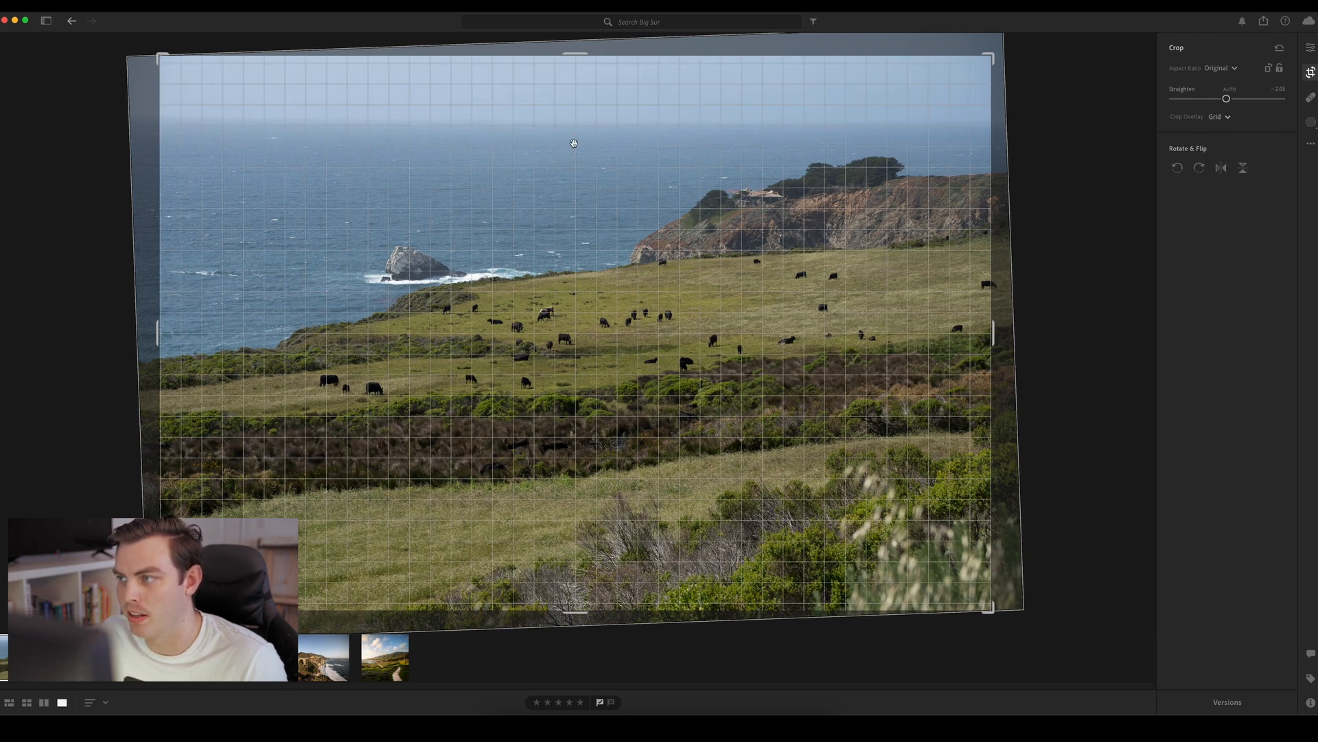
pyautogui.moveTo(1065, 173); pyautogui.dragTo(1054, 170)
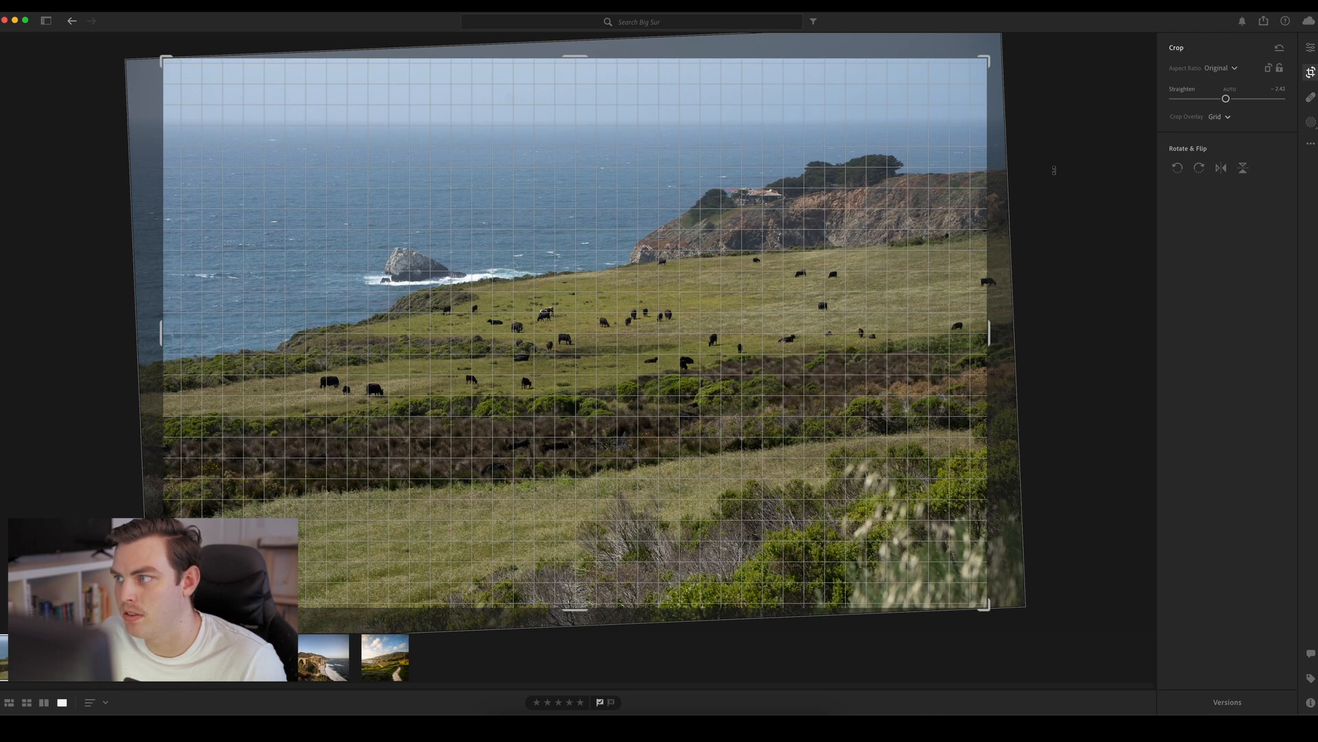
pyautogui.moveTo(1054, 170); pyautogui.dragTo(1053, 170)
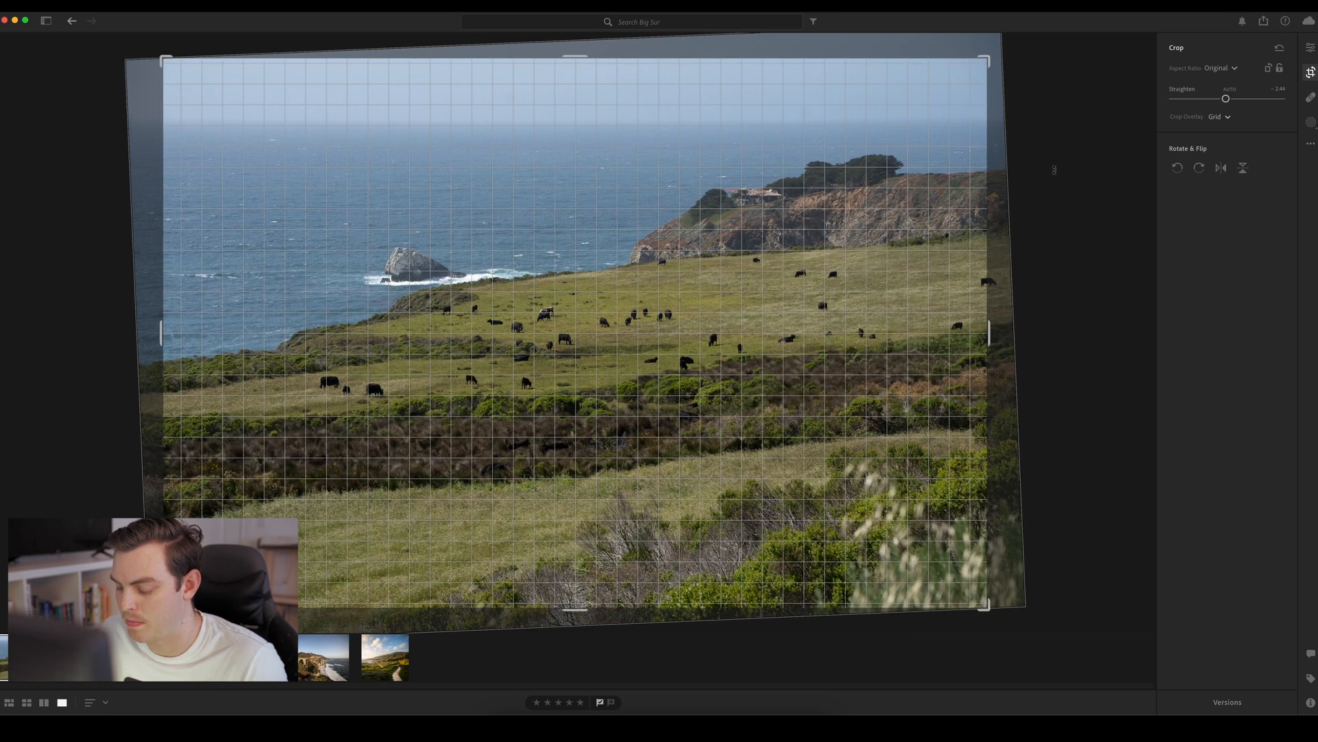
pyautogui.press('Return')
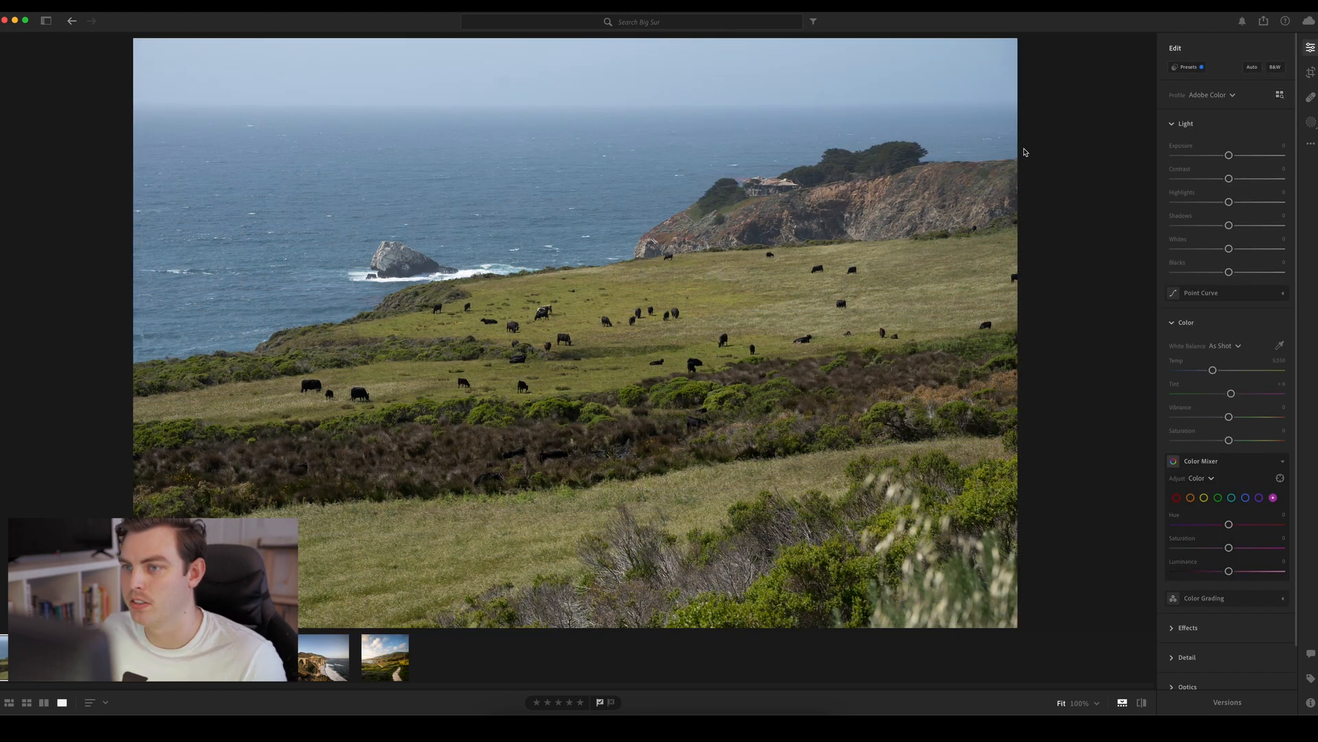
# Recrop the photo to a custom ratio, shifting the image slightly left in the frame and trimming ocean from the left edge
pyautogui.press('c')
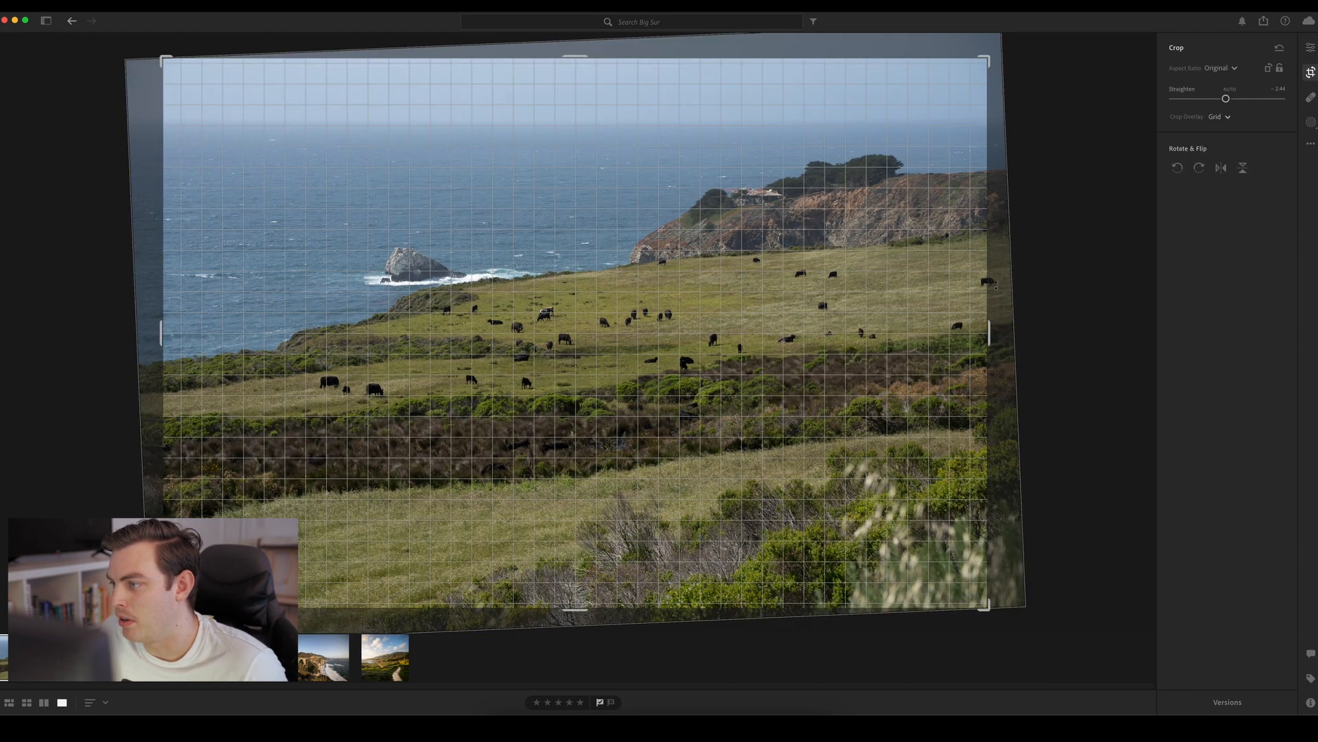
pyautogui.moveTo(934, 302)
pyautogui.mouseDown()
pyautogui.moveTo(919, 302)
pyautogui.moveTo(945, 302)
pyautogui.moveTo(920, 303)
pyautogui.mouseUp()
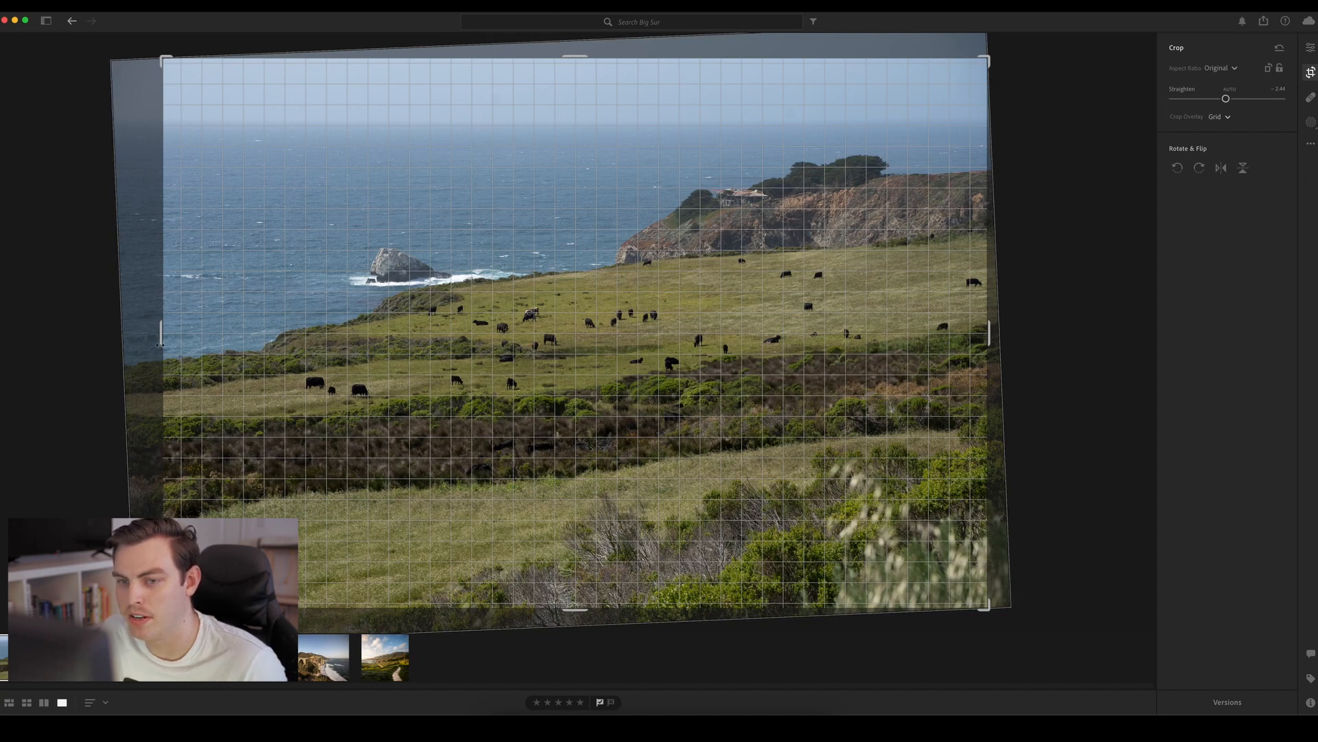
pyautogui.moveTo(160, 344); pyautogui.dragTo(196, 348)
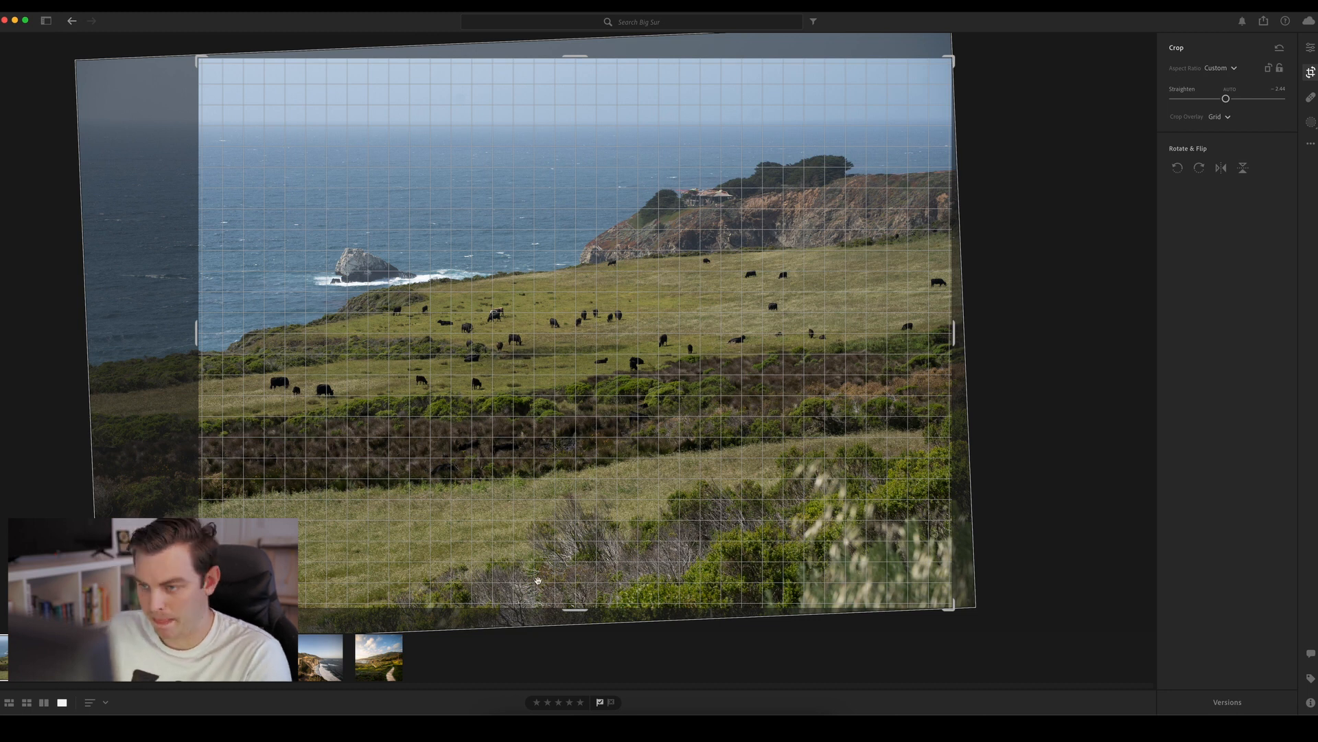
pyautogui.press('Return')
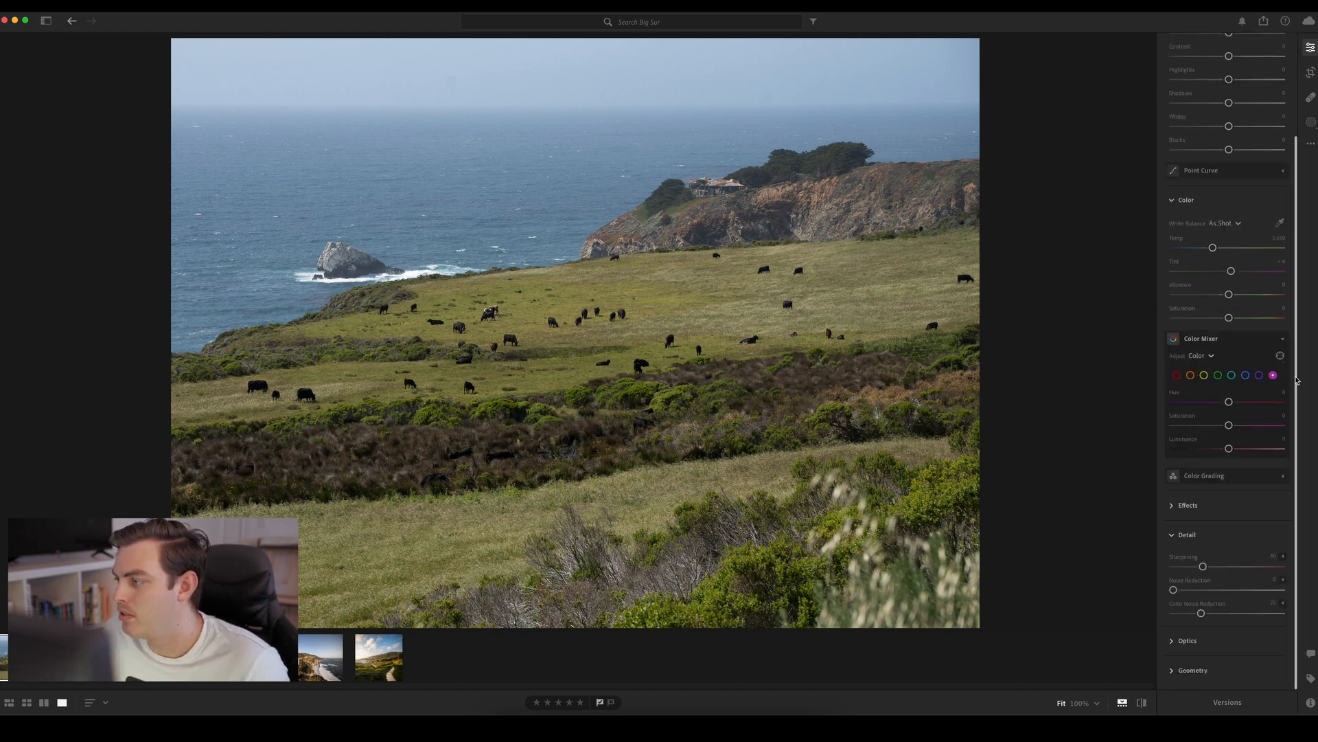
# Raise Dehaze to about +56 in the photo's effects
pyautogui.moveTo(1295, 383)
pyautogui.mouseDown()
pyautogui.moveTo(1296, 304)
pyautogui.moveTo(1296, 395)
pyautogui.mouseUp()
pyautogui.click(1226, 638)
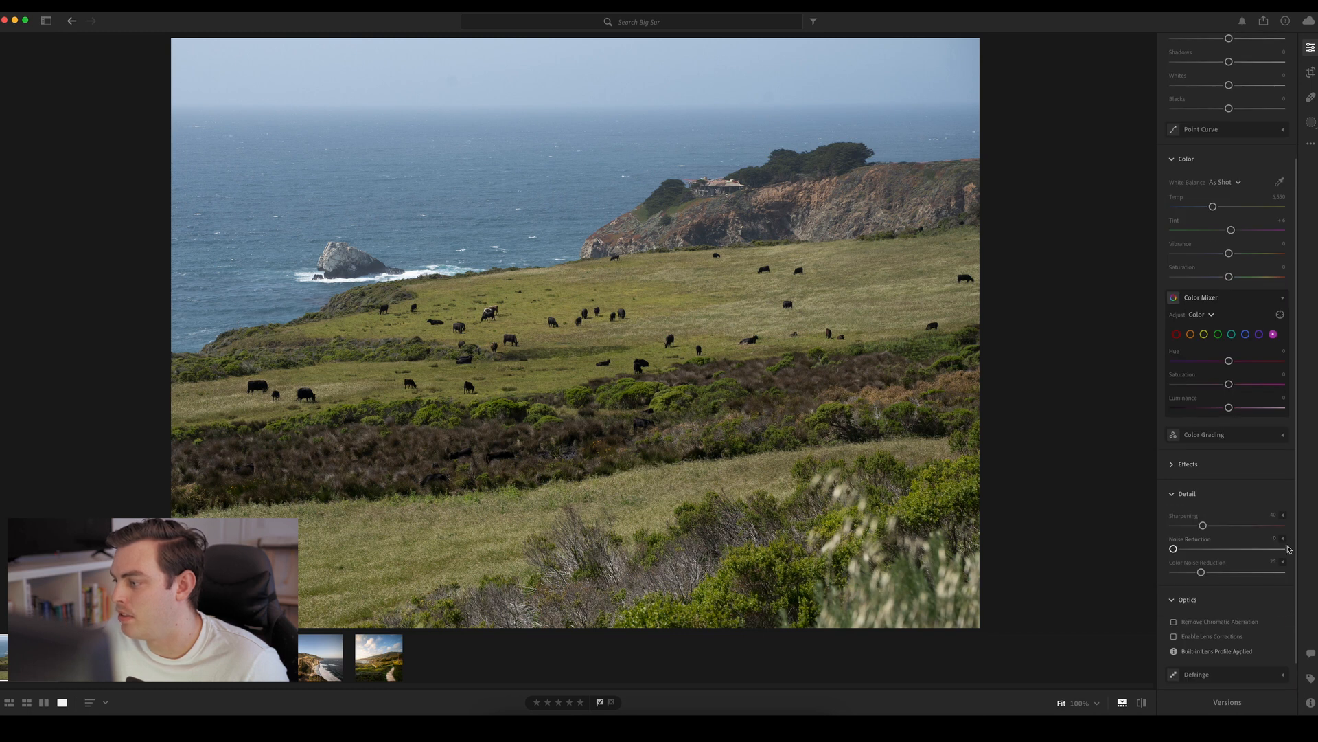
pyautogui.scroll(-2, 1297, 530)
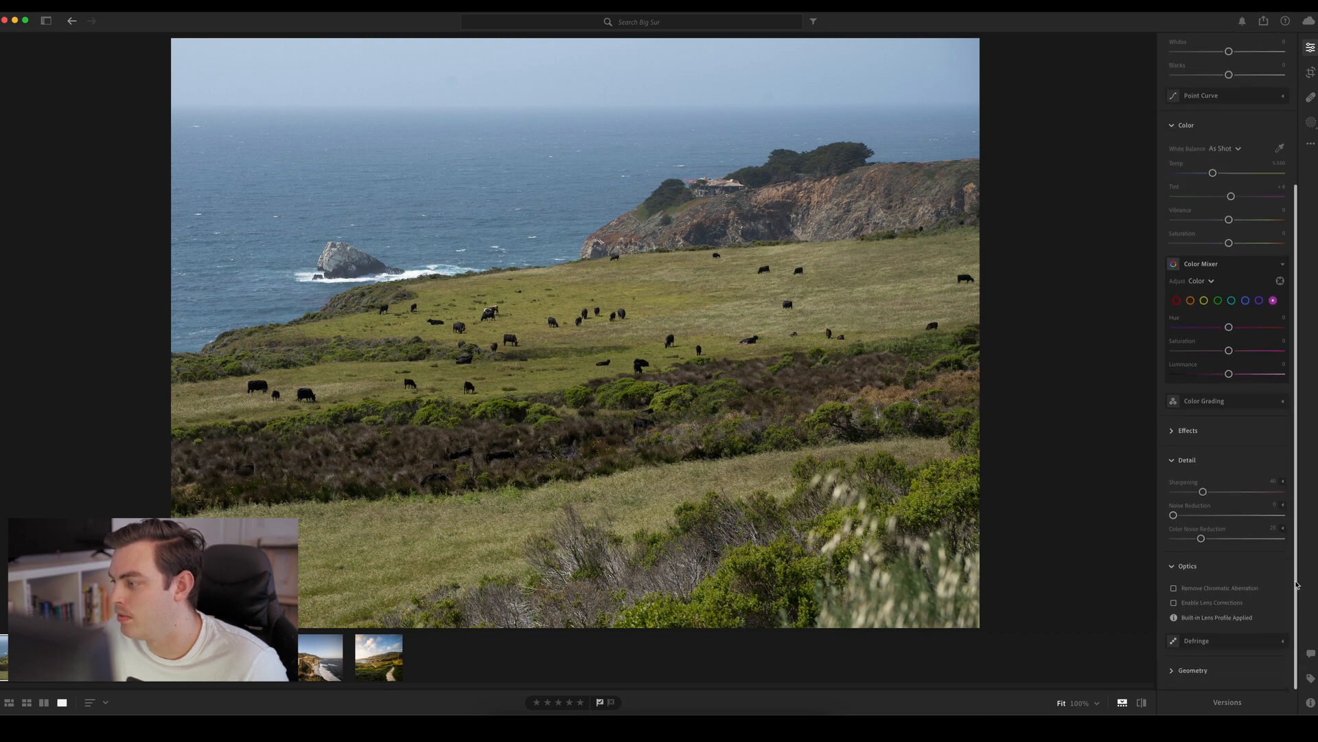
pyautogui.click(1193, 432)
pyautogui.scroll(-1, 1204, 503)
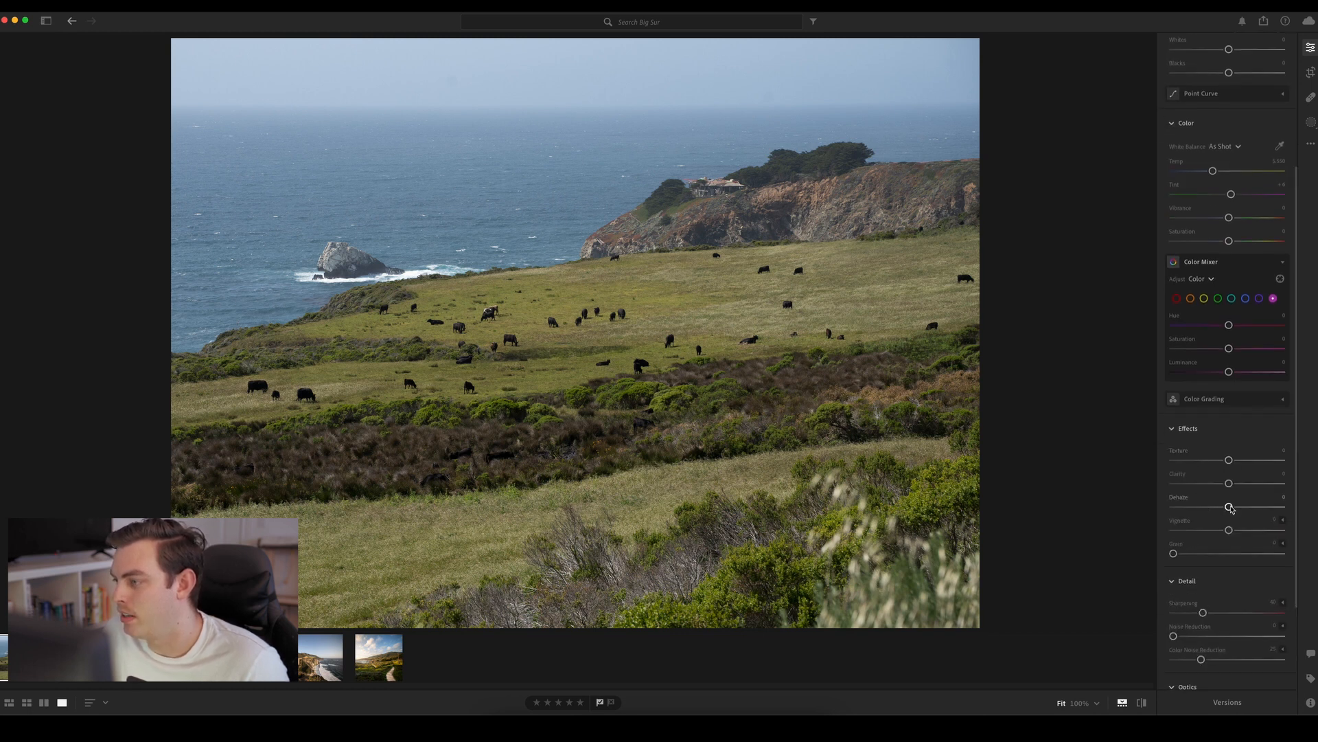
pyautogui.moveTo(1233, 508); pyautogui.dragTo(1263, 516)
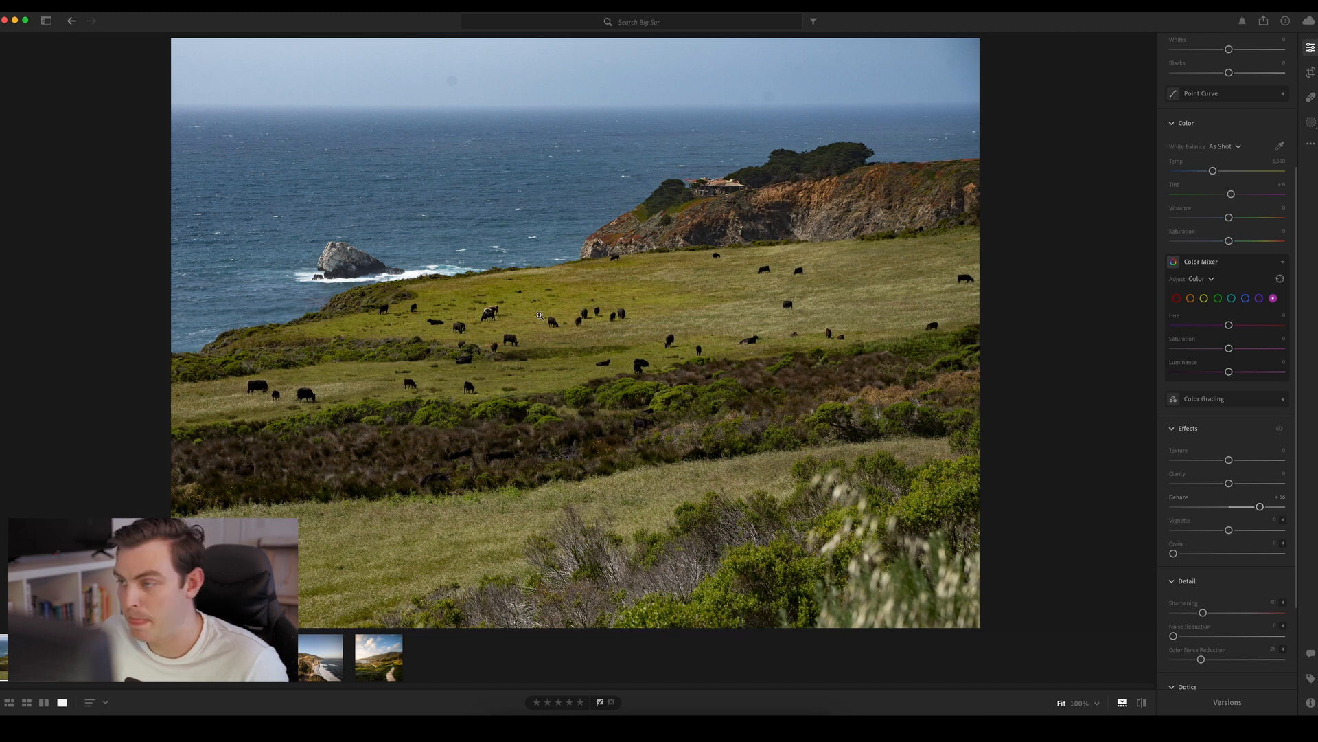
# Remove the dark dust spot in the sky above the horizon with a size 9 Heal brush
pyautogui.click(439, 78)
pyautogui.moveTo(497, 112); pyautogui.dragTo(518, 230)
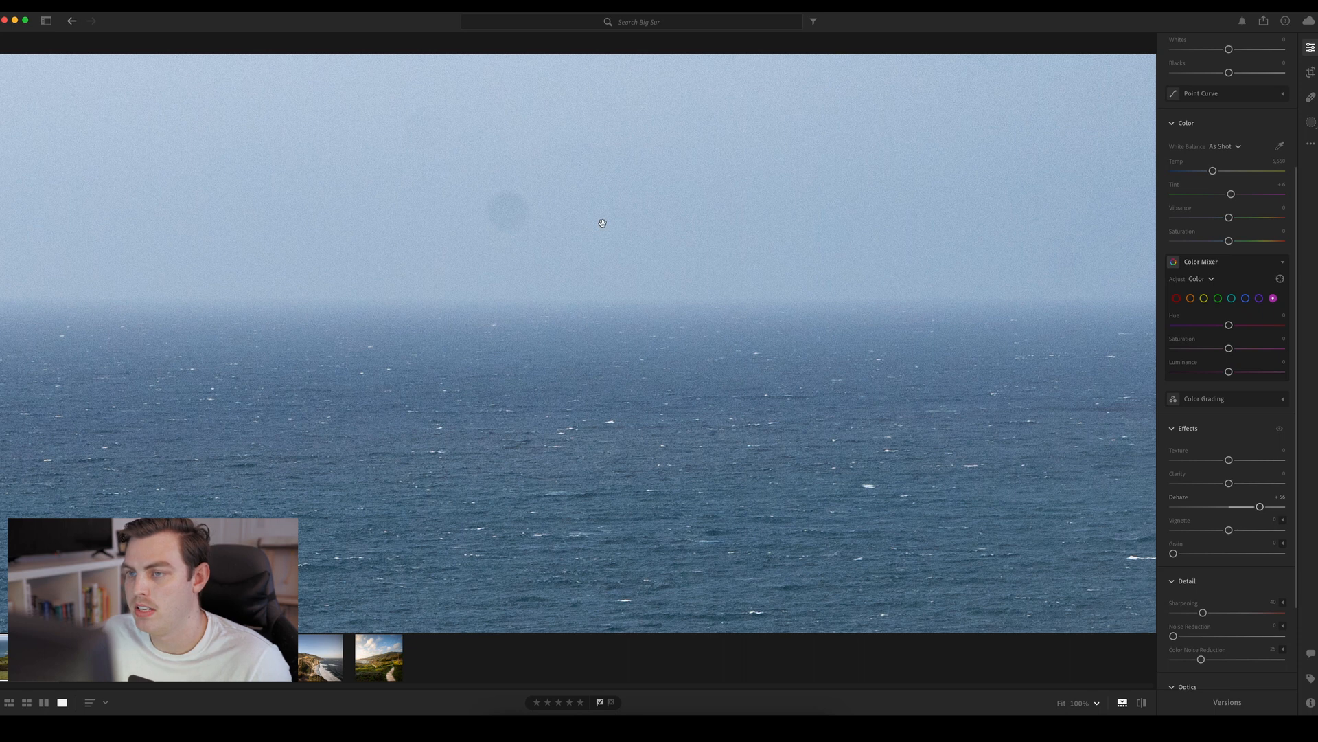
pyautogui.press('h')
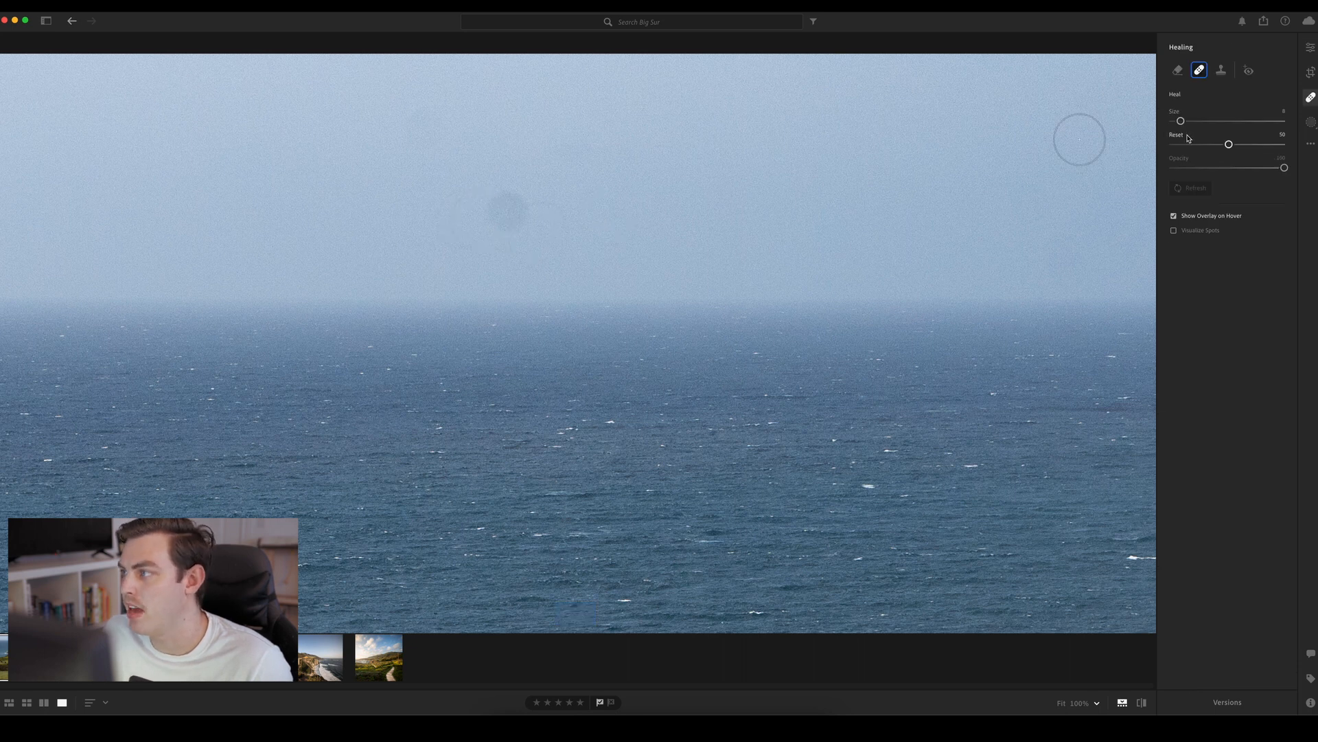
pyautogui.press(']')
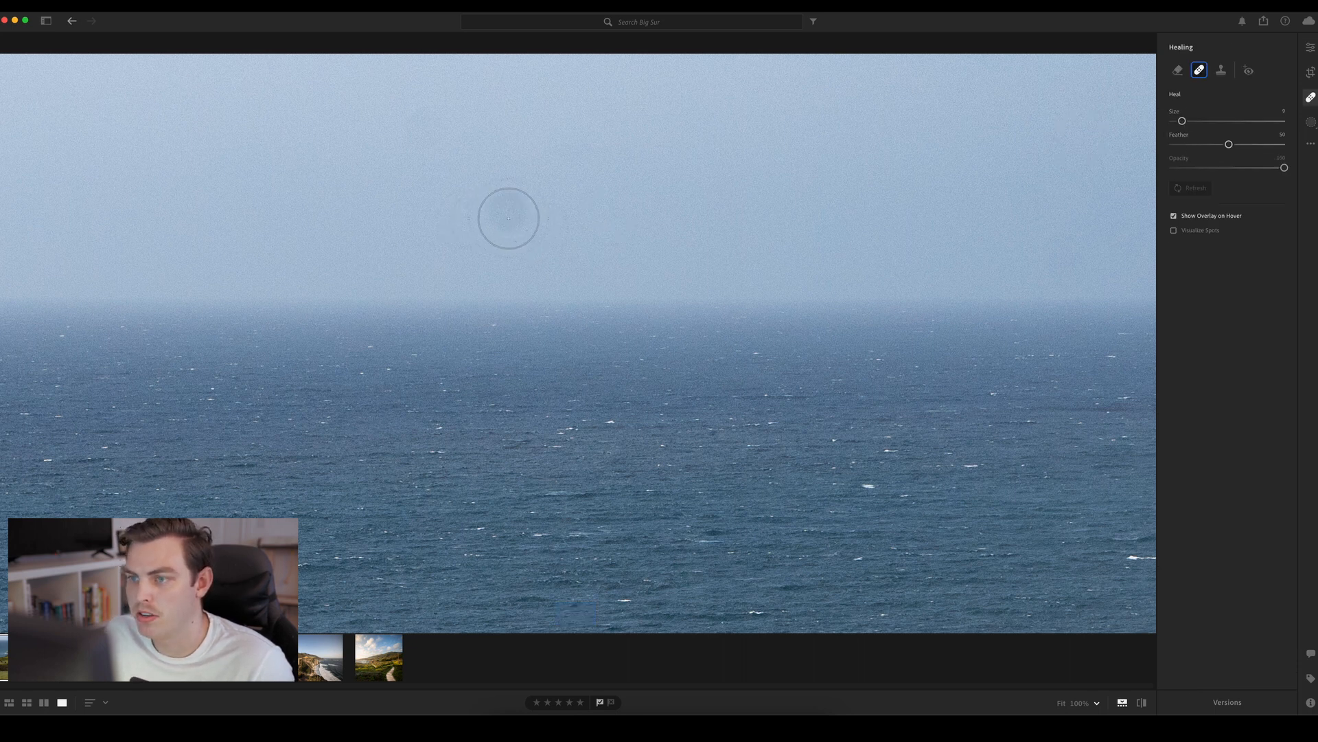
pyautogui.click(506, 212)
pyautogui.press('[')
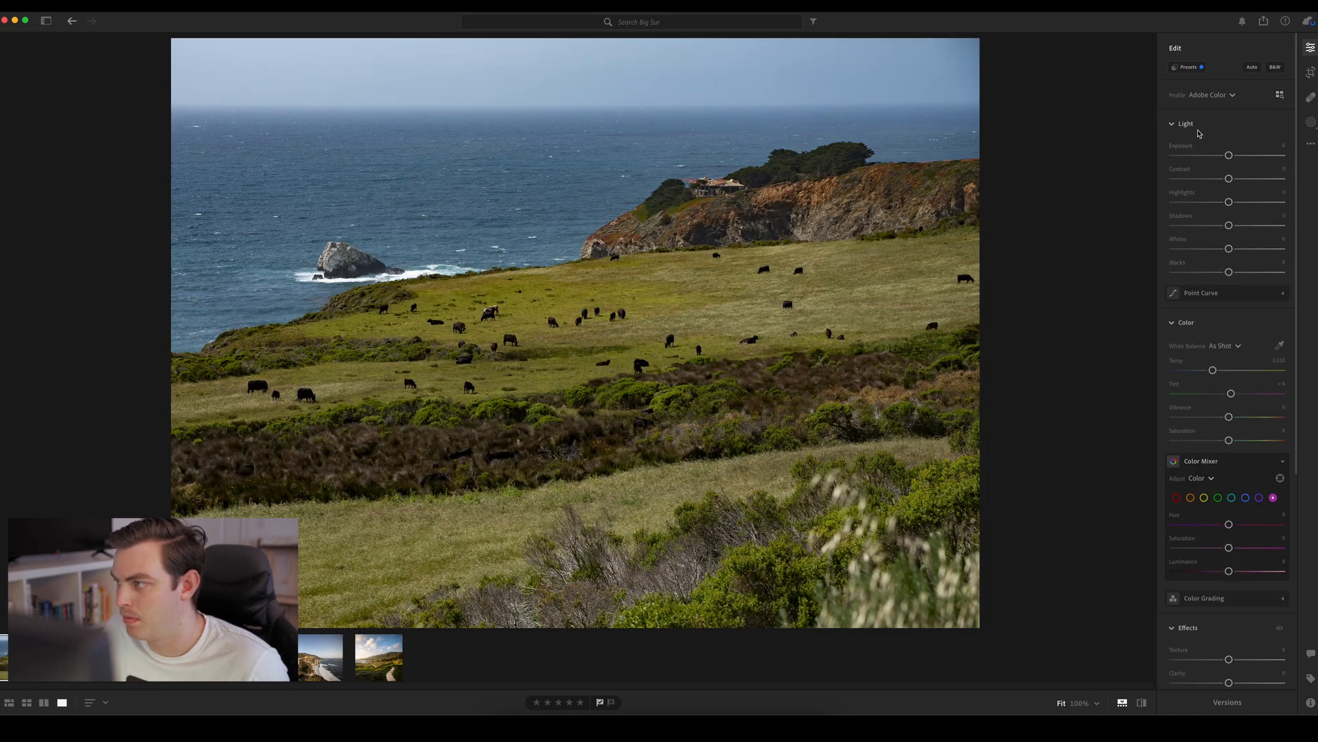
# Set Contrast to +14, Highlights to +71, Shadows to +22, Whites to +36 and Blacks to −28, and compare with the original
pyautogui.moveTo(1229, 178)
pyautogui.mouseDown()
pyautogui.moveTo(1260, 180)
pyautogui.moveTo(1186, 180)
pyautogui.moveTo(1254, 180)
pyautogui.moveTo(1227, 180)
pyautogui.moveTo(1241, 187)
pyautogui.mouseUp()
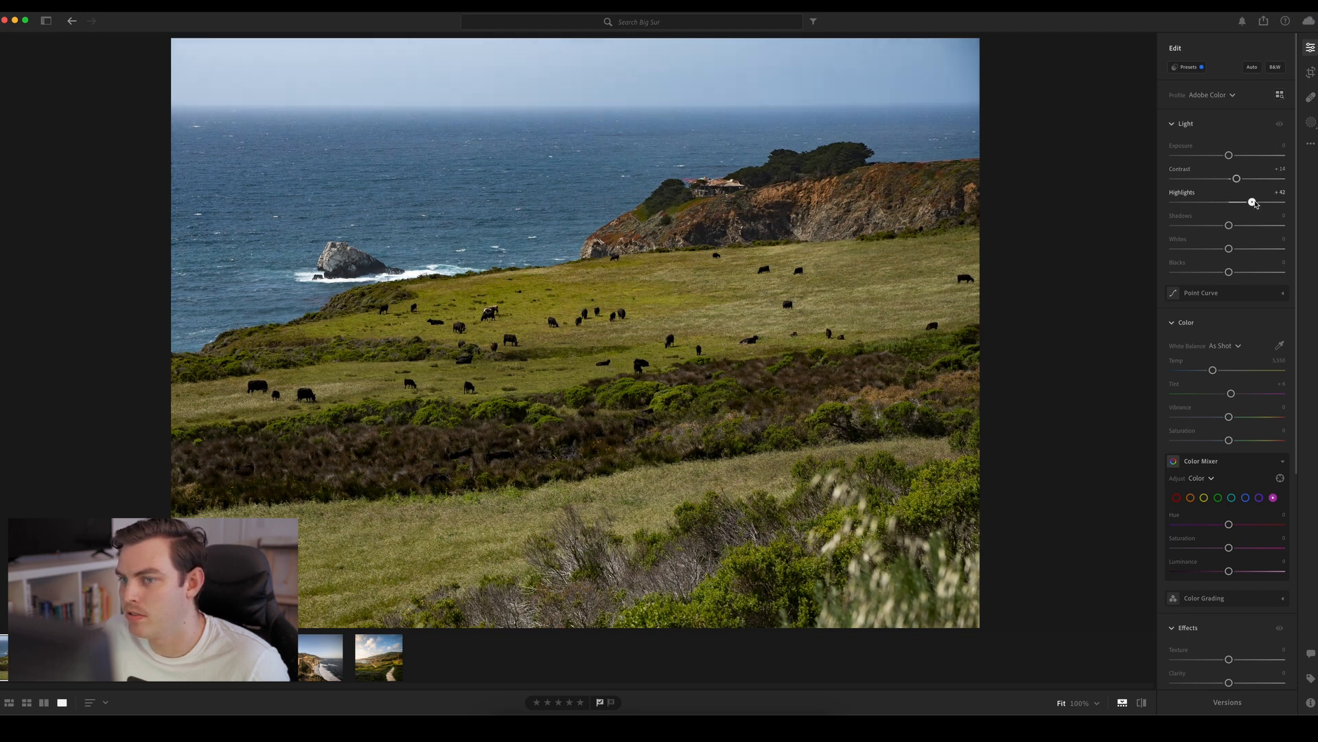
pyautogui.moveTo(1229, 202); pyautogui.dragTo(1270, 213)
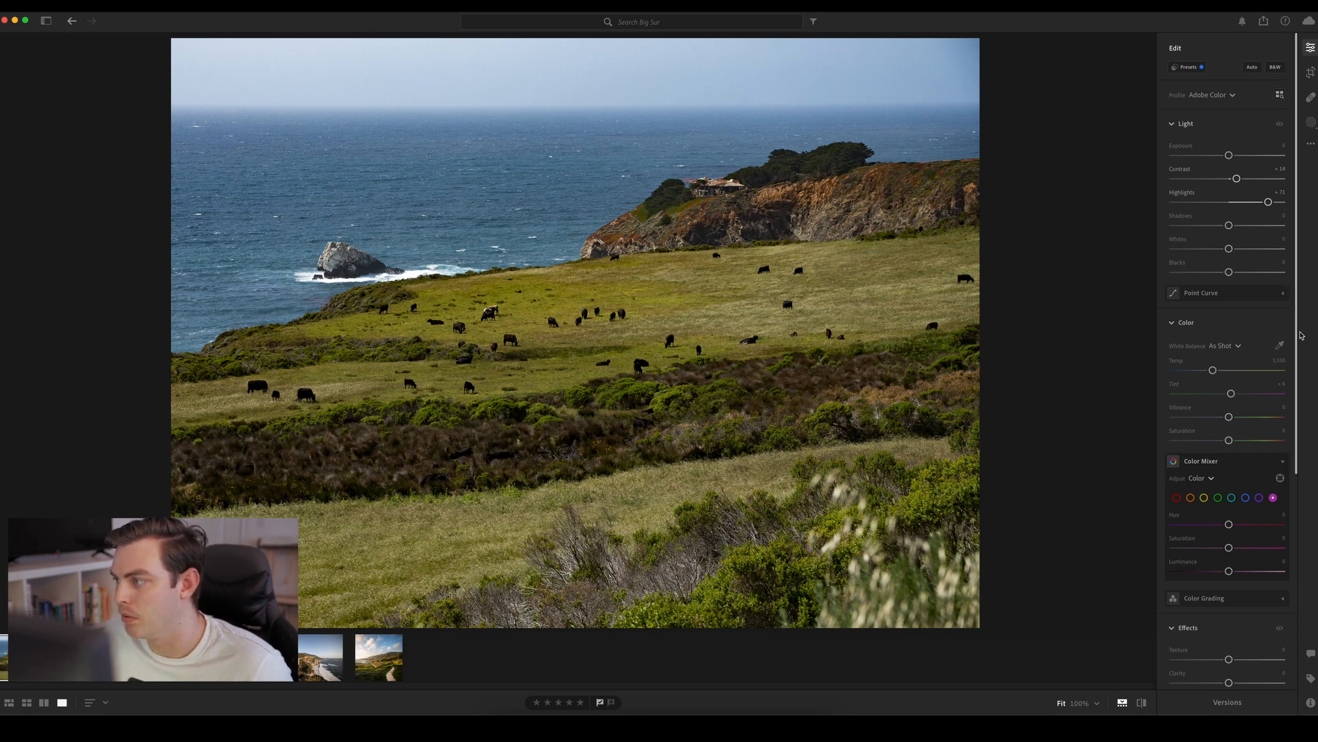
pyautogui.moveTo(1231, 227); pyautogui.dragTo(1216, 273)
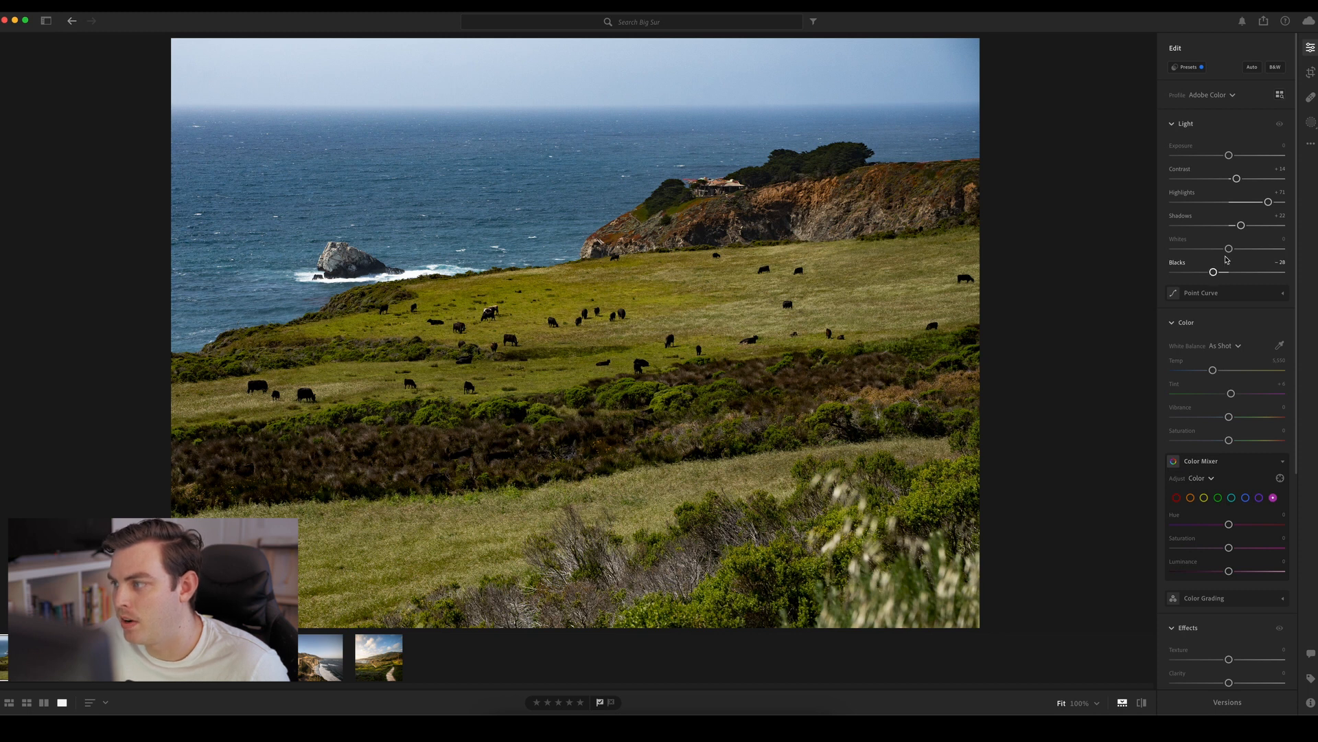
pyautogui.moveTo(1229, 249); pyautogui.dragTo(1249, 253)
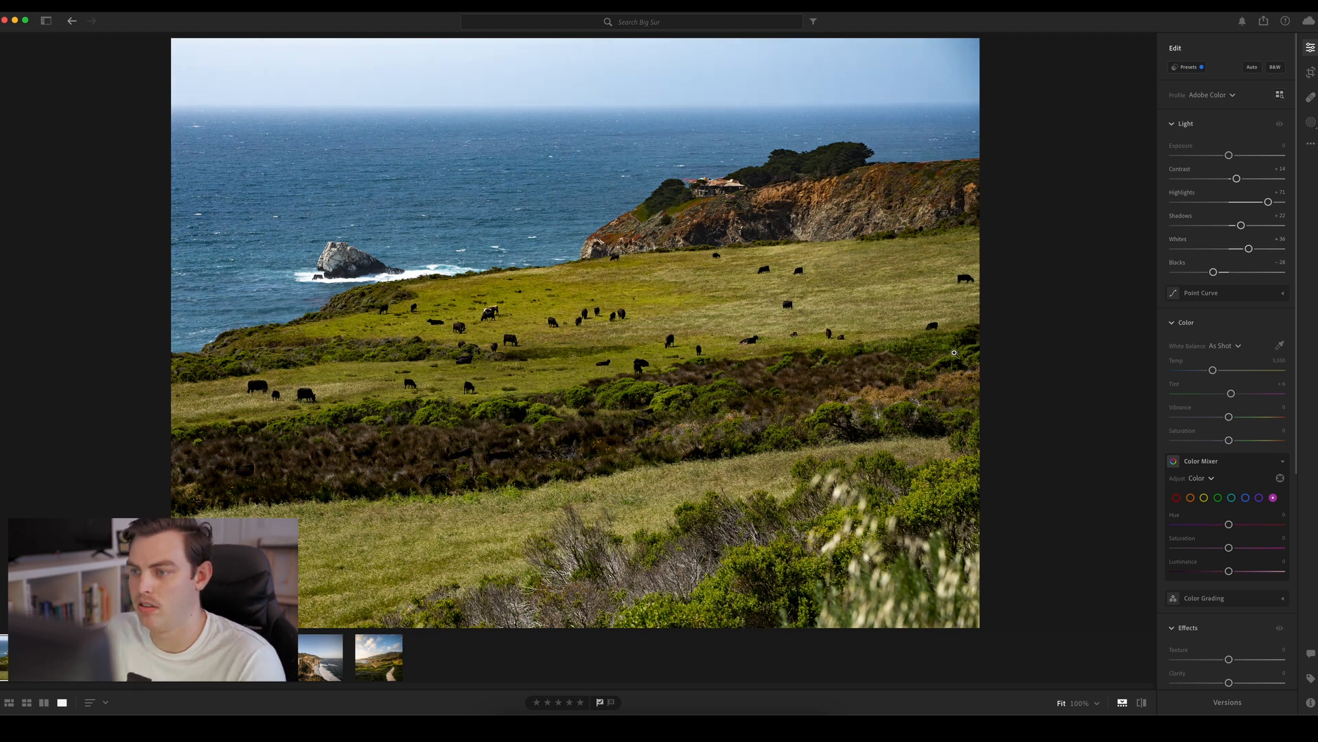
pyautogui.press('\\')
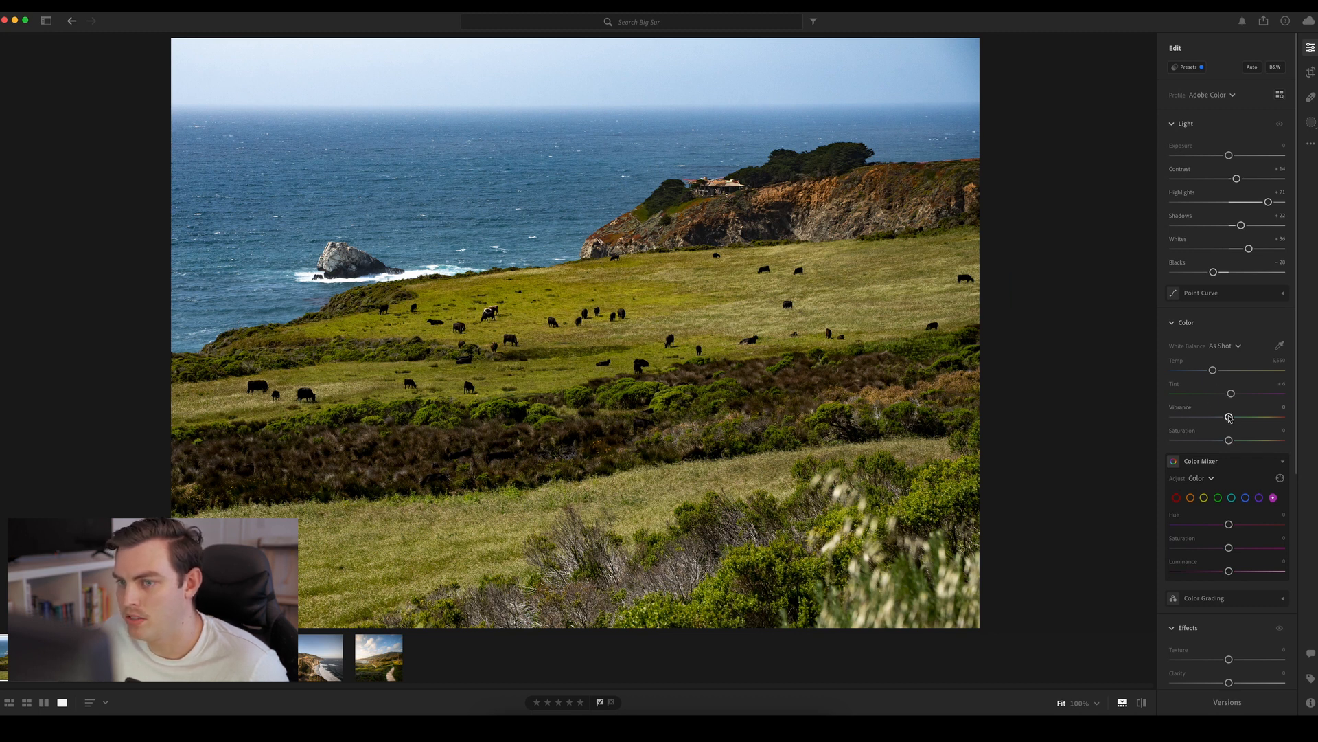
# Set Vibrance to +50 and Saturation to −24, and compare the photo with and without the edits
pyautogui.moveTo(1230, 419); pyautogui.dragTo(1246, 442)
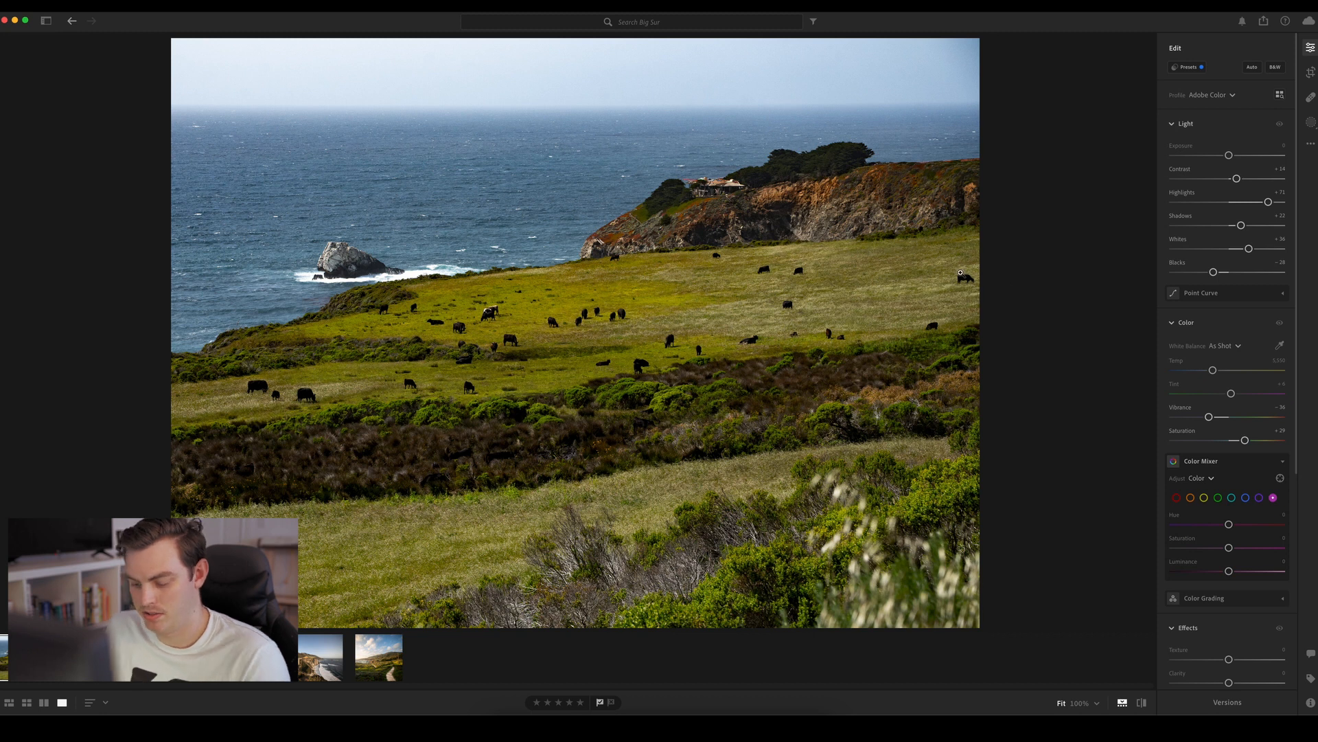
pyautogui.doubleClick(1211, 418)
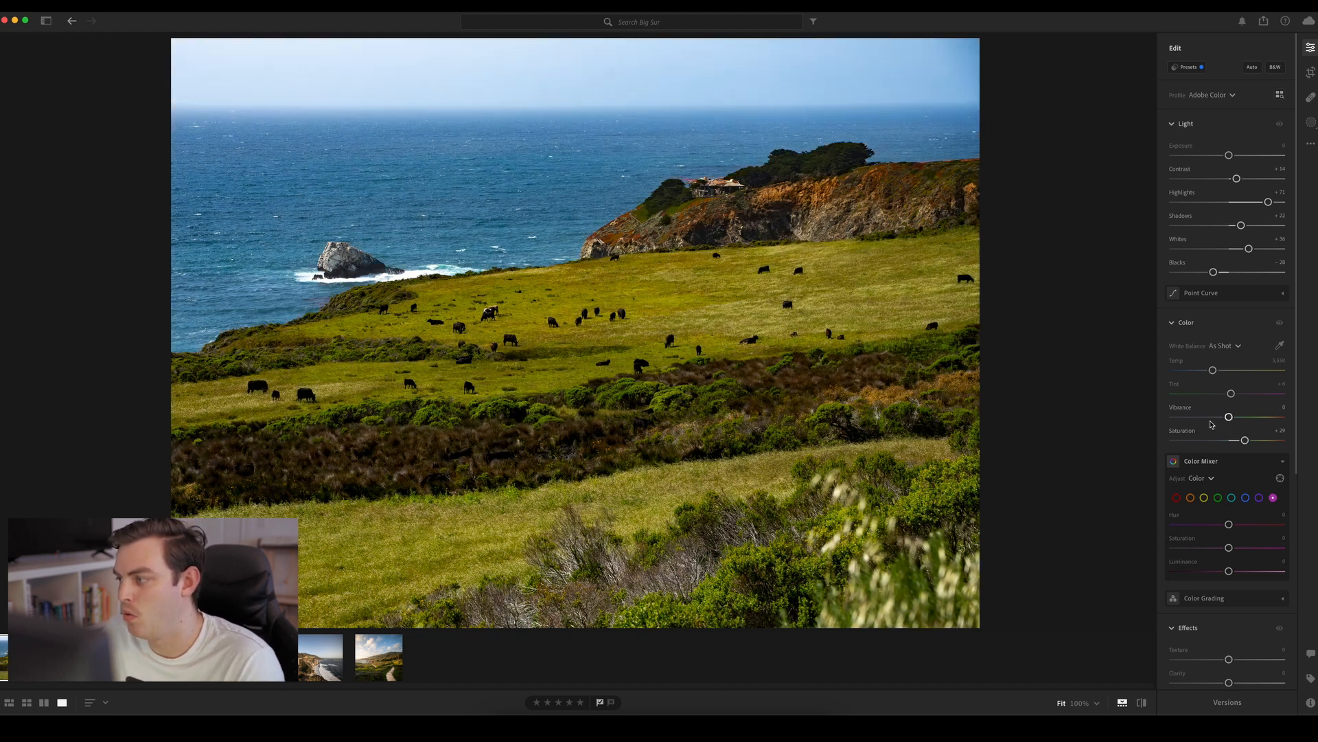
pyautogui.moveTo(1244, 440); pyautogui.dragTo(1268, 420)
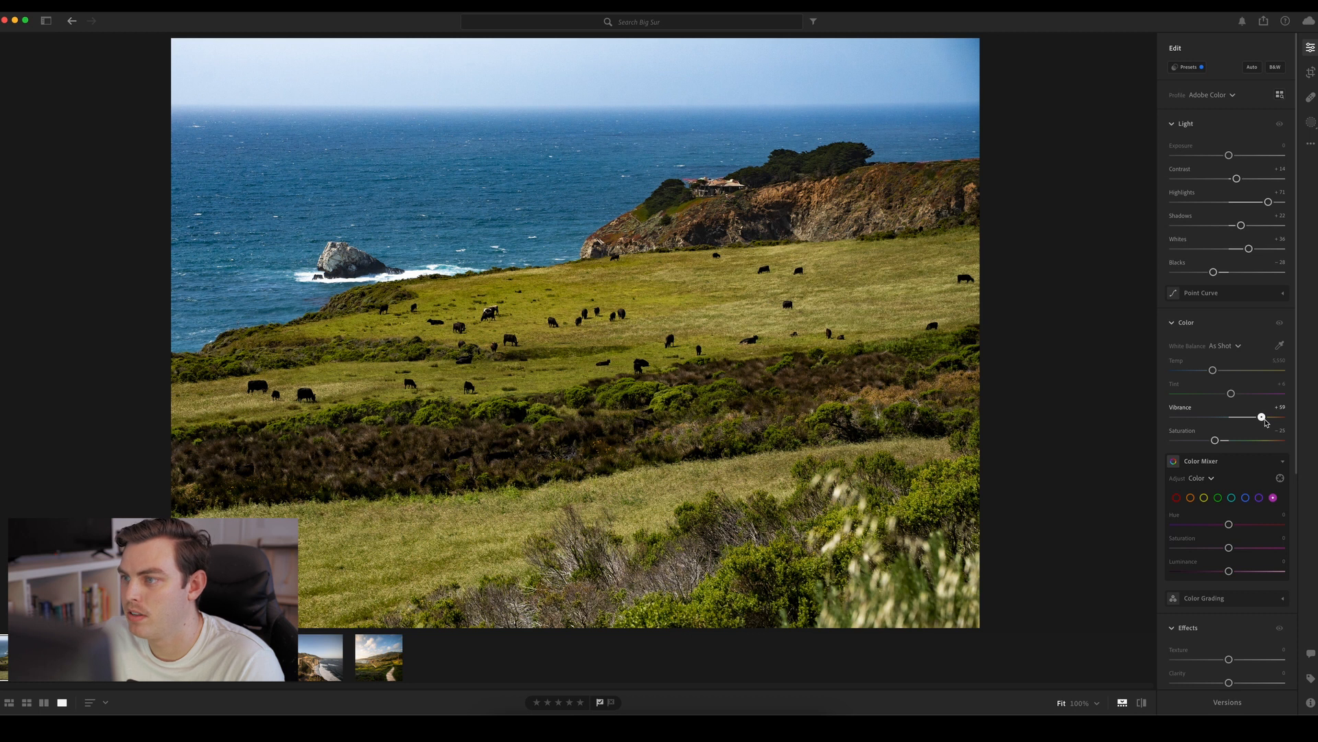
pyautogui.moveTo(1267, 420); pyautogui.dragTo(1214, 442)
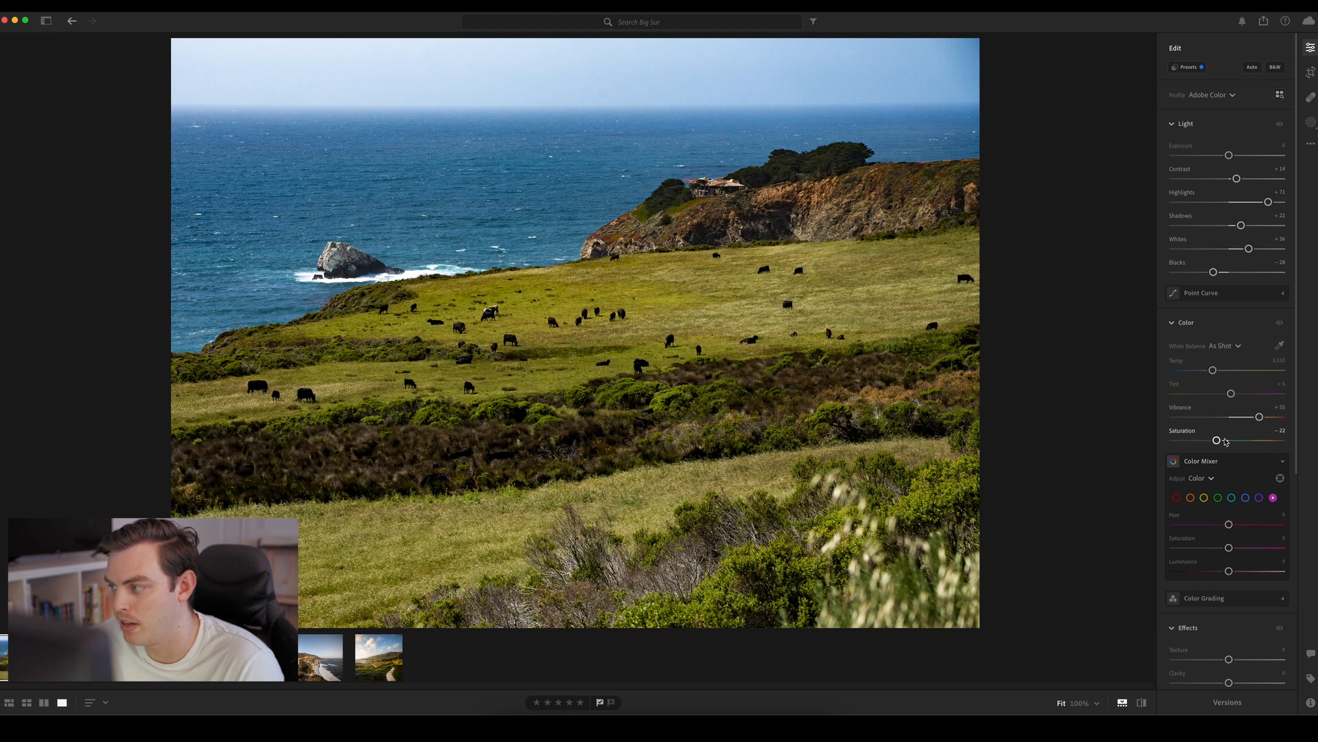
pyautogui.moveTo(1219, 442); pyautogui.dragTo(1215, 442)
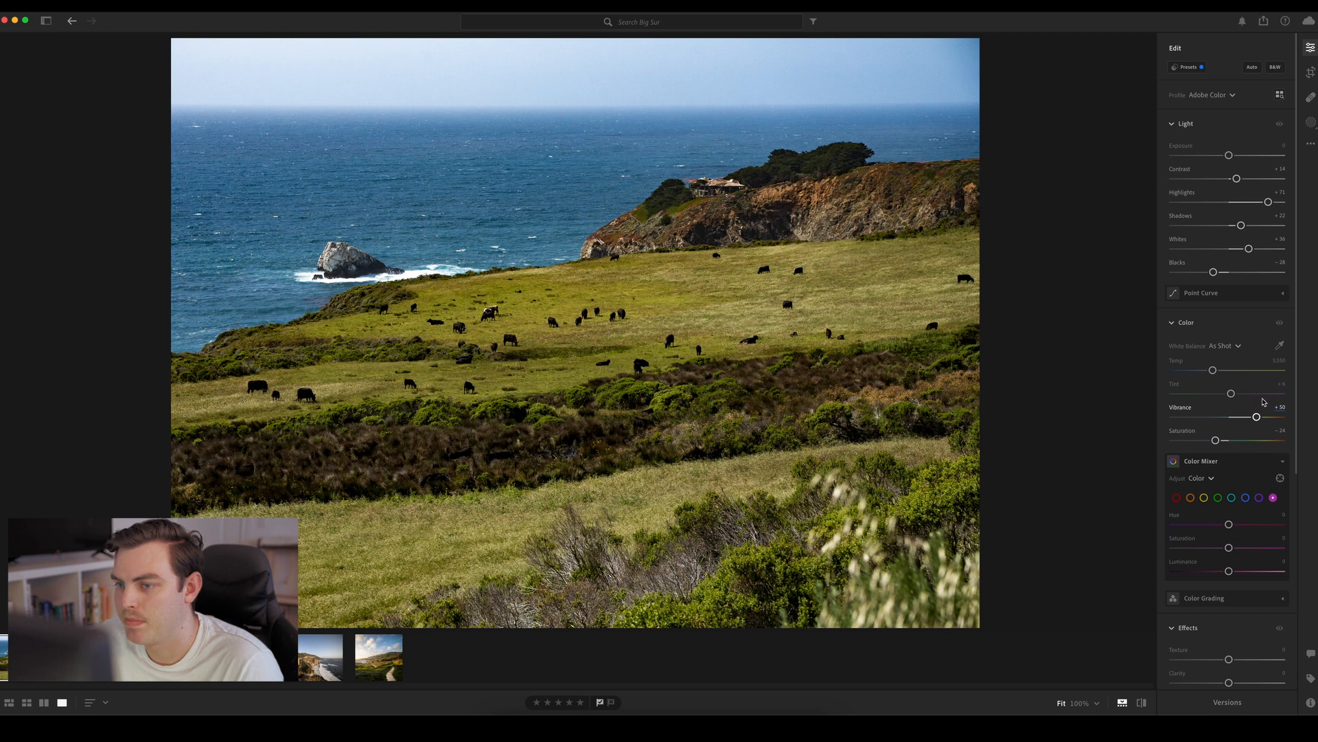
pyautogui.press('\\')
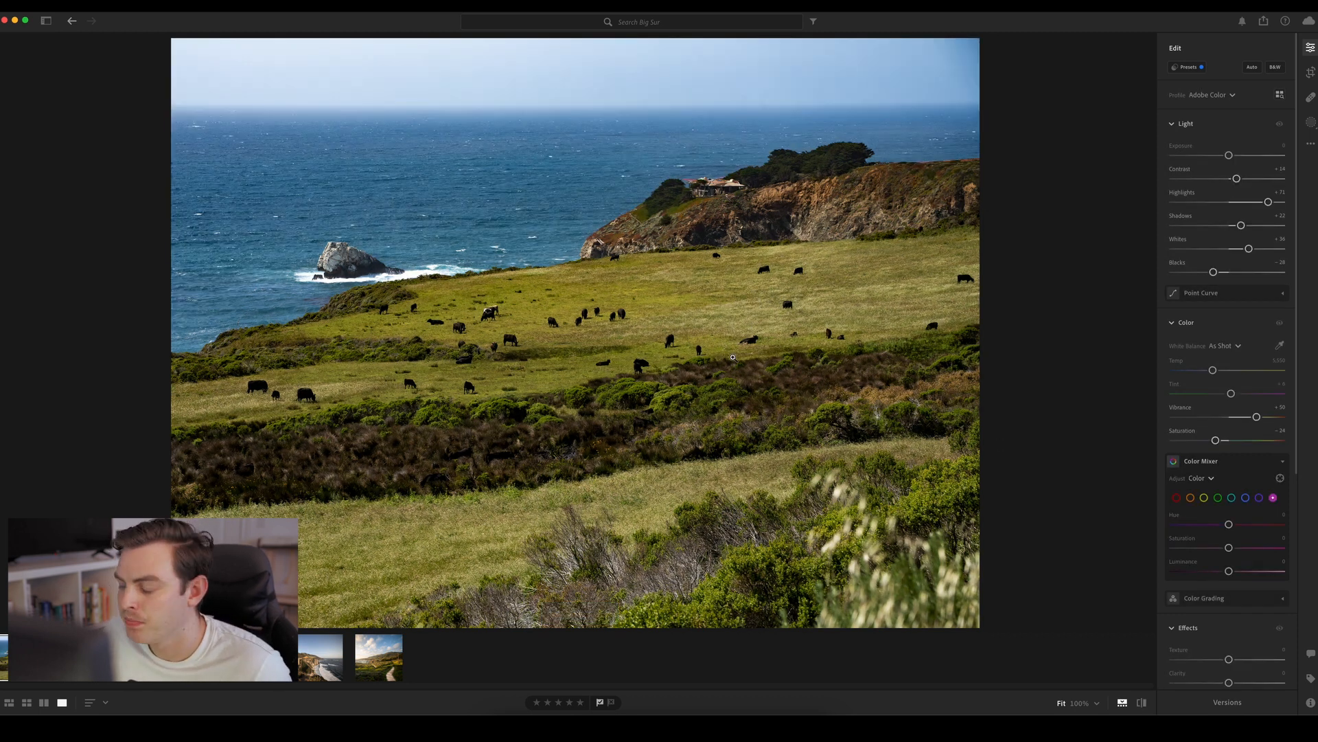
pyautogui.scroll(-1, 1294, 330)
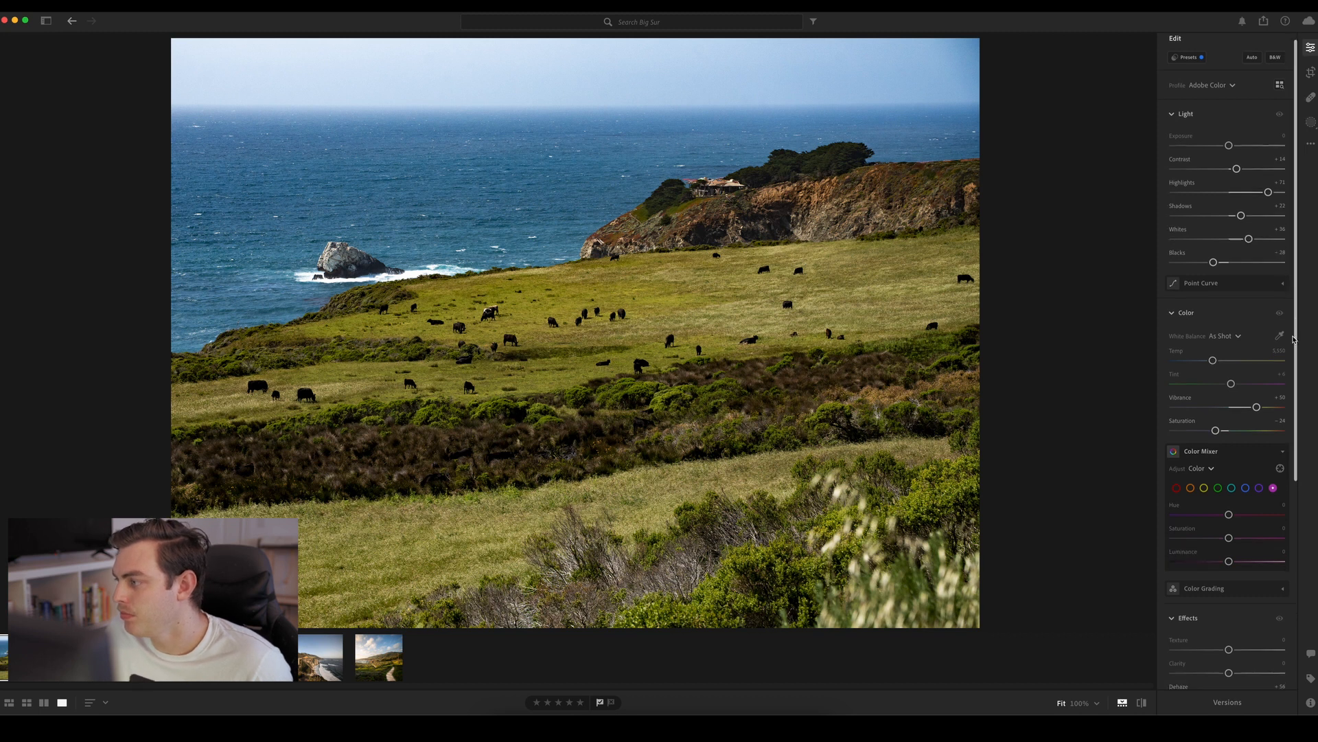
pyautogui.click(1280, 314)
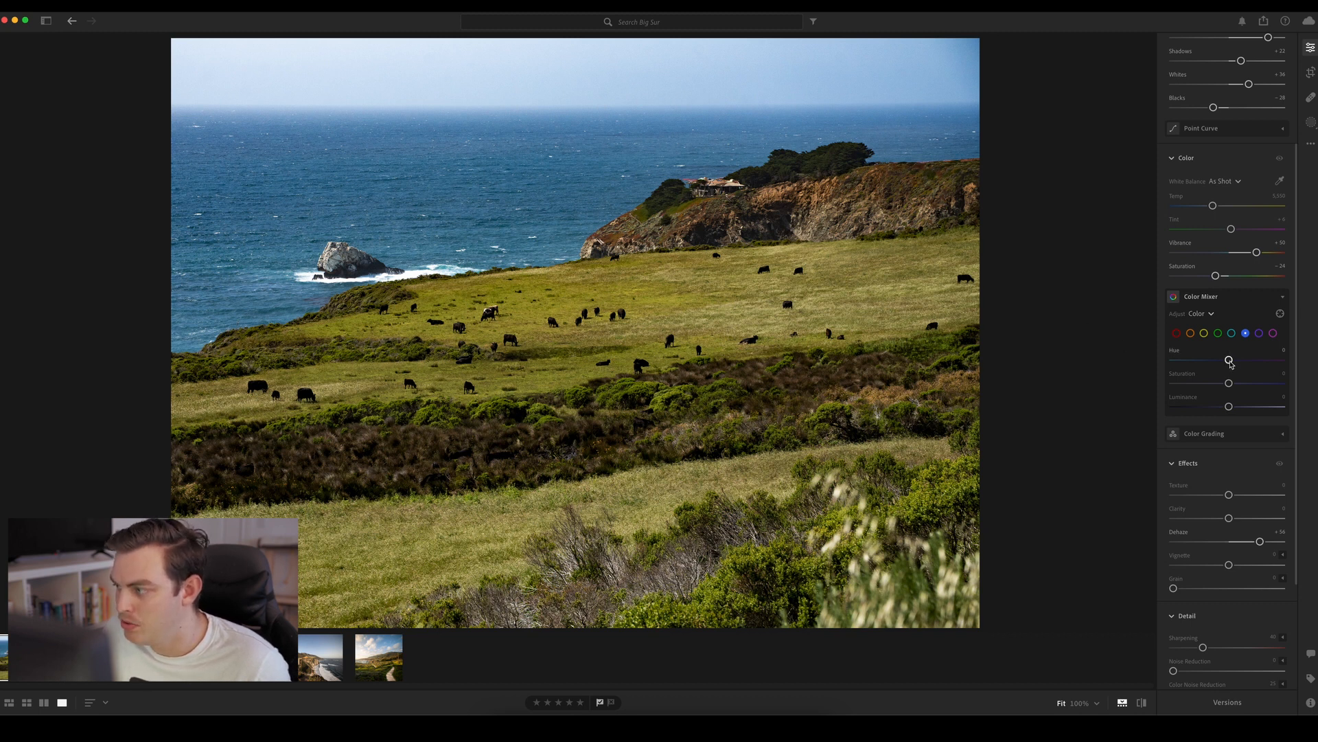
# Set the blue range in the Color Mixer to Hue −21, Saturation −22 and Luminance −23, and compare with the mixer switched off
pyautogui.moveTo(1230, 362); pyautogui.dragTo(1210, 407)
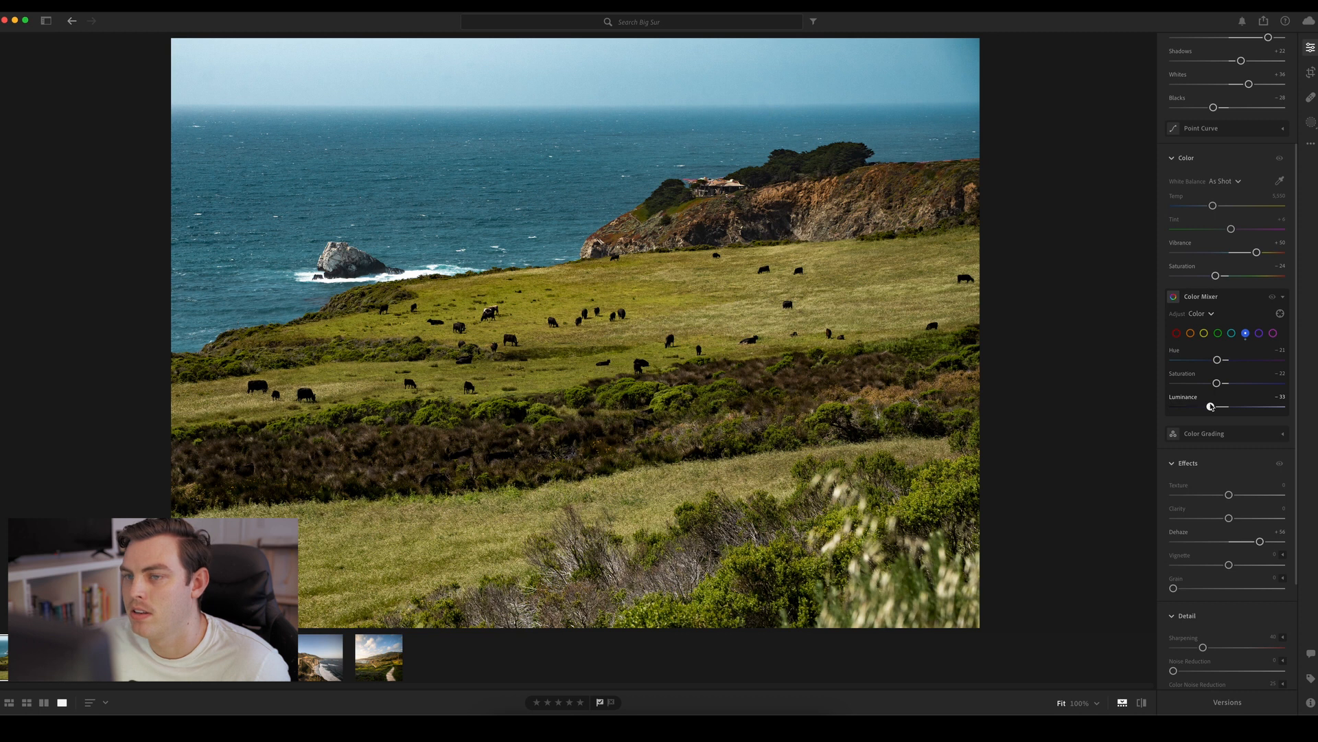
pyautogui.moveTo(1211, 406); pyautogui.dragTo(1216, 406)
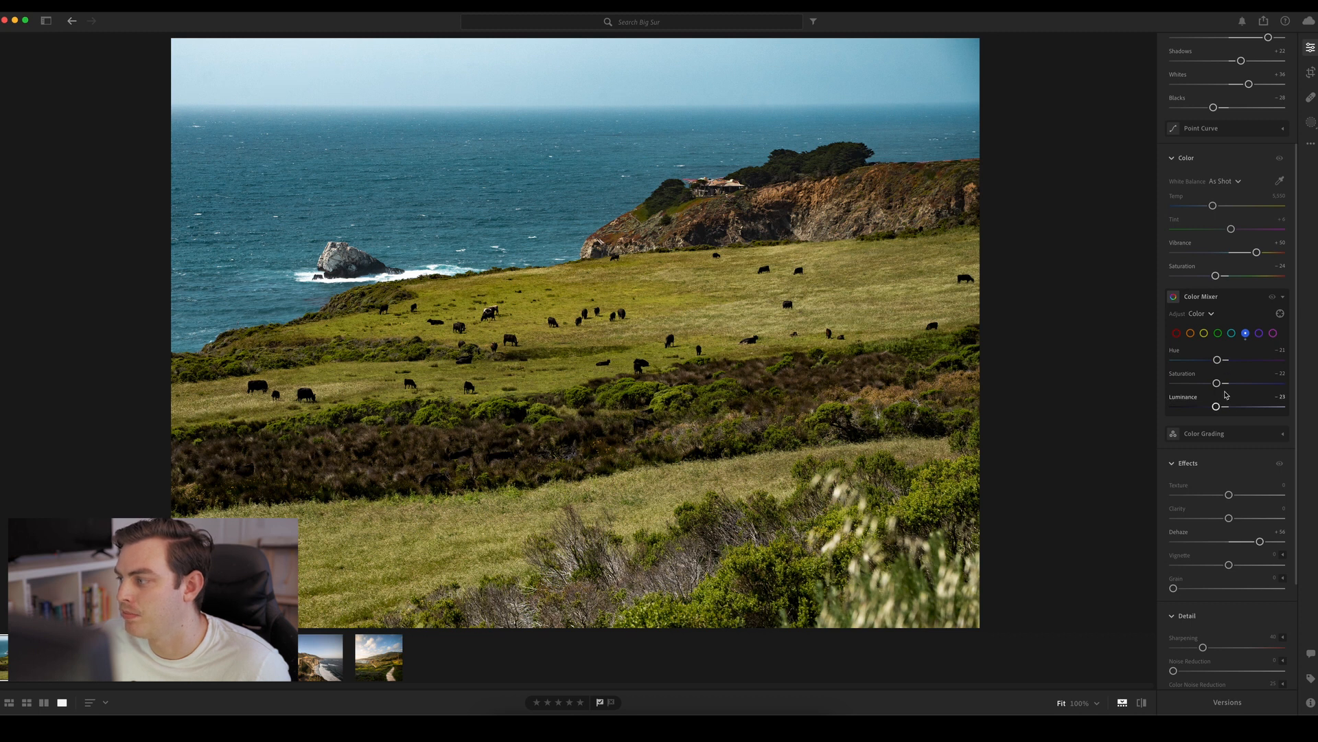
pyautogui.click(1273, 298)
pyautogui.click(1273, 299)
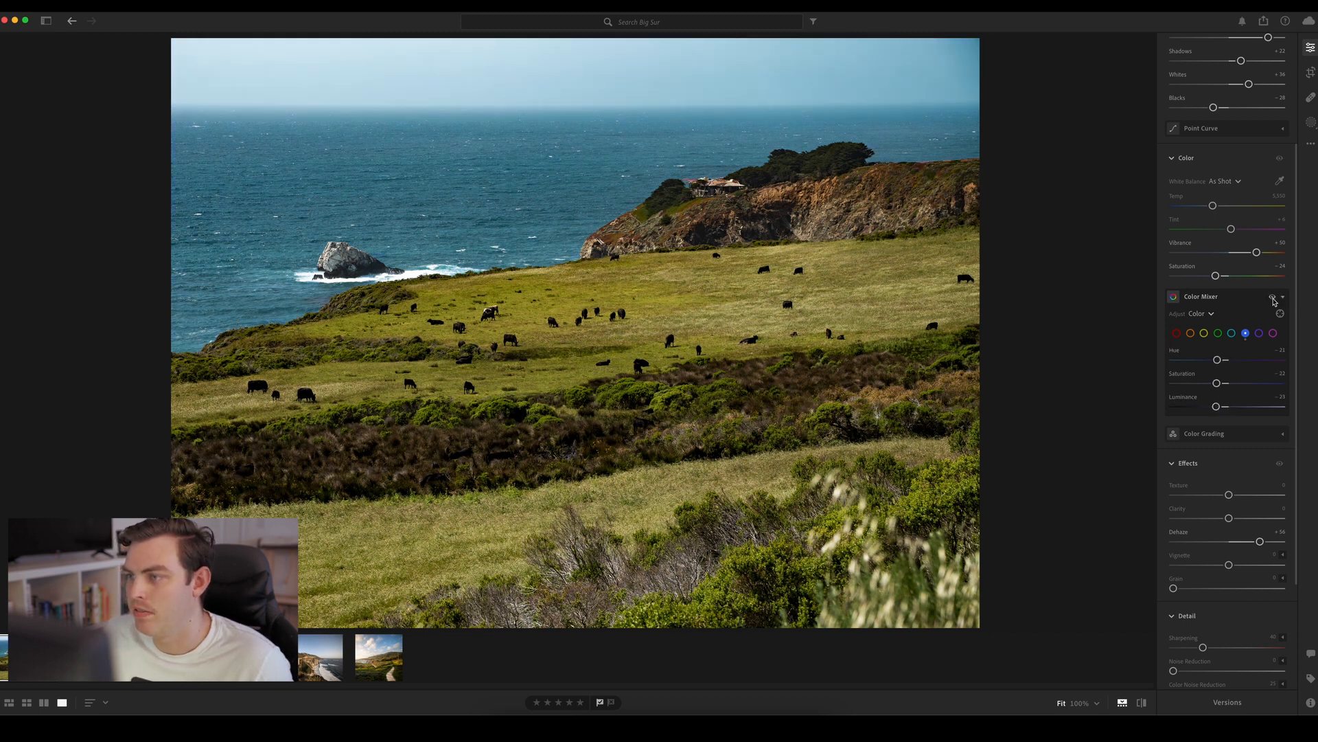
pyautogui.click(1273, 299)
pyautogui.click(1273, 299)
pyautogui.click(1273, 298)
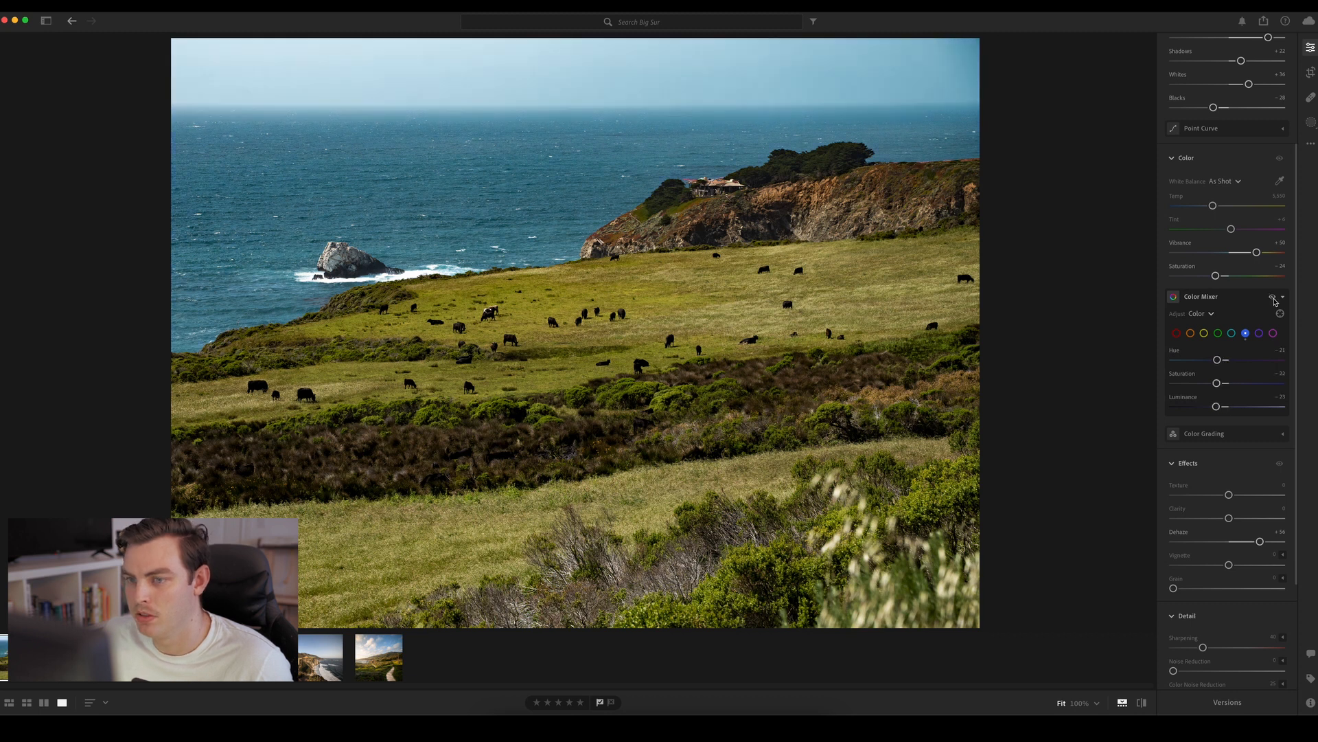
# Compare the photo with the Color Mixer on and off, and set the green range to Hue −41 and Saturation −30
pyautogui.click(1273, 299)
pyautogui.click(1272, 299)
pyautogui.click(1273, 298)
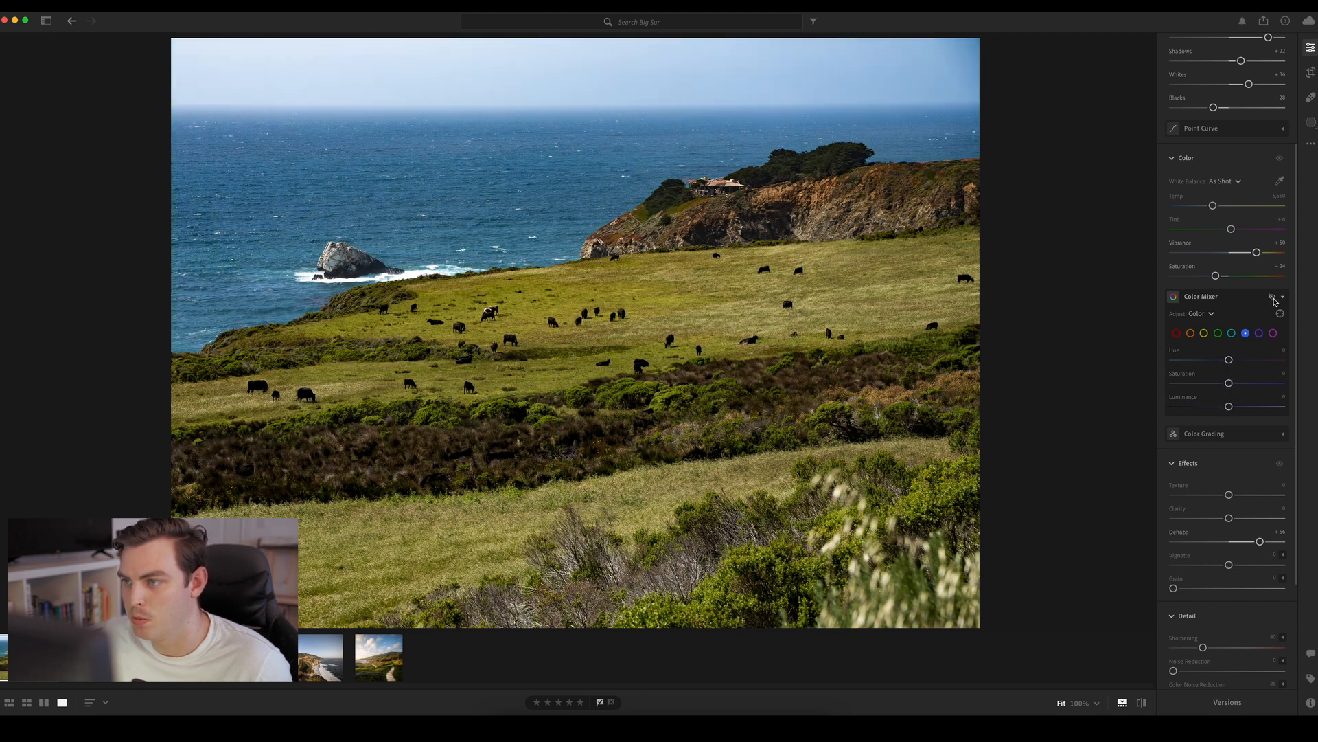
pyautogui.click(1273, 299)
pyautogui.click(1219, 333)
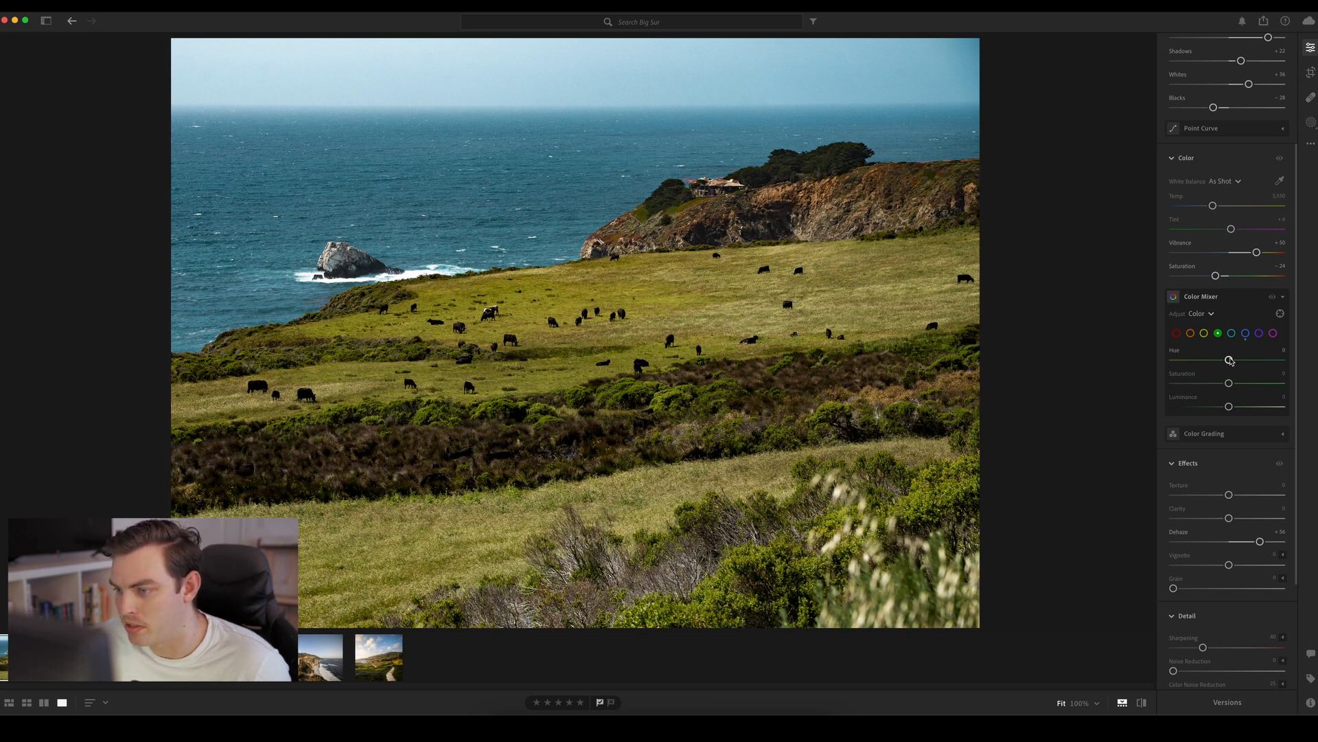
pyautogui.moveTo(1229, 360)
pyautogui.mouseDown()
pyautogui.moveTo(1277, 362)
pyautogui.moveTo(1159, 361)
pyautogui.moveTo(1225, 360)
pyautogui.moveTo(1165, 361)
pyautogui.moveTo(1221, 361)
pyautogui.moveTo(1173, 362)
pyautogui.moveTo(1214, 361)
pyautogui.moveTo(1203, 362)
pyautogui.mouseUp()
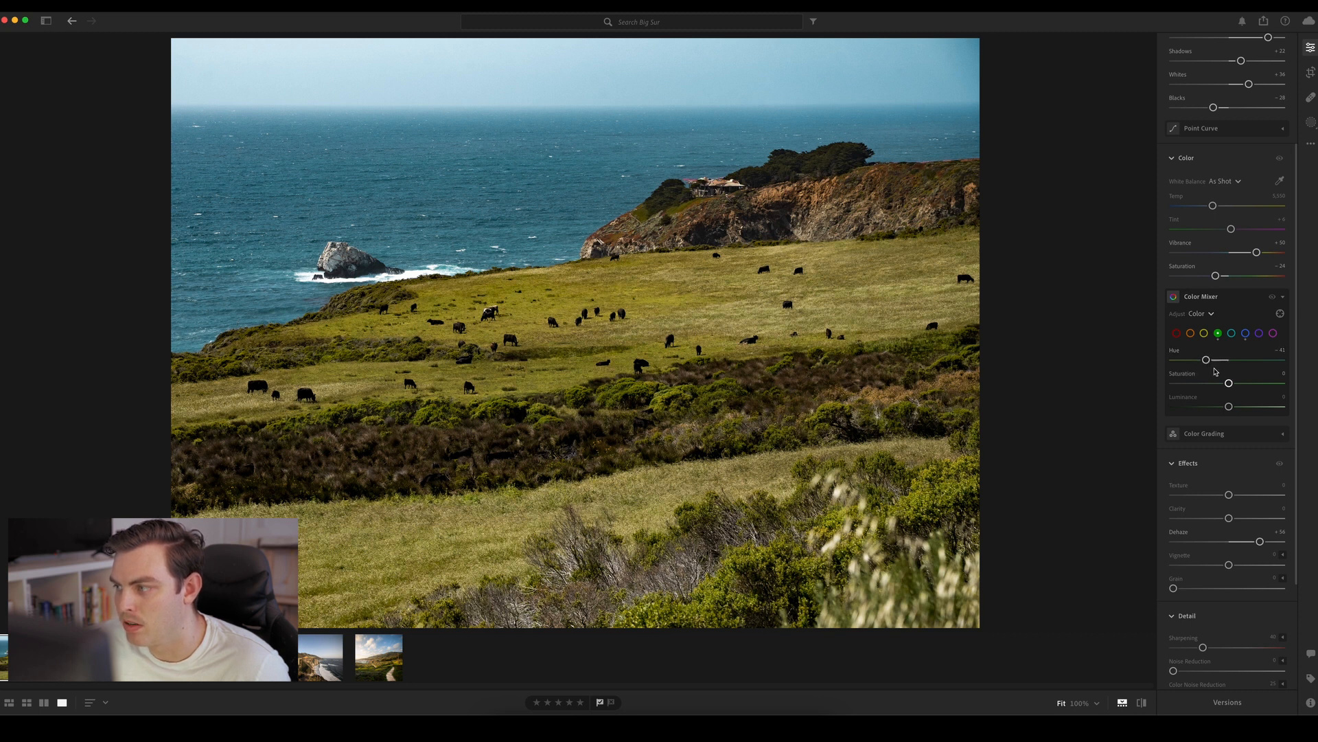
pyautogui.moveTo(1229, 383)
pyautogui.mouseDown()
pyautogui.moveTo(1244, 385)
pyautogui.moveTo(1216, 385)
pyautogui.mouseUp()
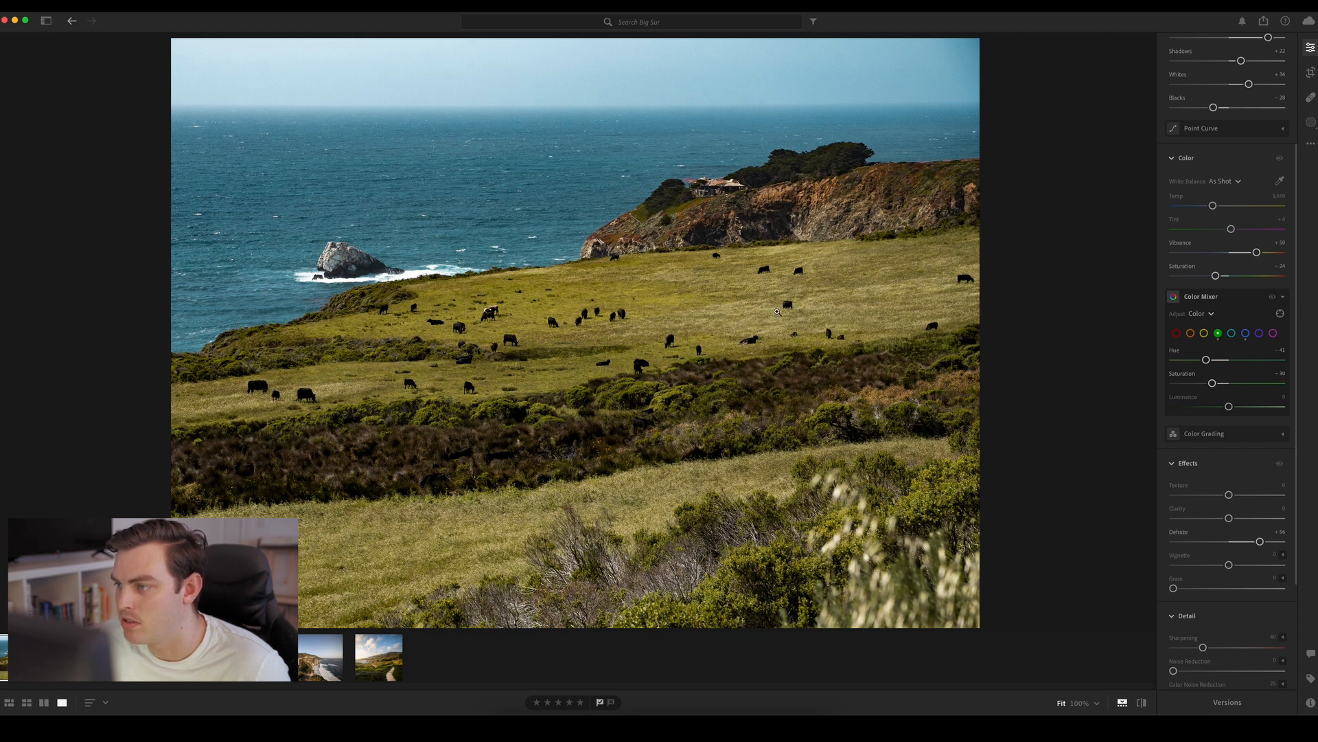
# Set the yellow range in the Color Mixer to Hue −15, Saturation +9 and Luminance +33
pyautogui.click(1205, 335)
pyautogui.moveTo(1228, 360)
pyautogui.mouseDown()
pyautogui.moveTo(1260, 361)
pyautogui.moveTo(1198, 362)
pyautogui.moveTo(1258, 366)
pyautogui.moveTo(1227, 362)
pyautogui.mouseUp()
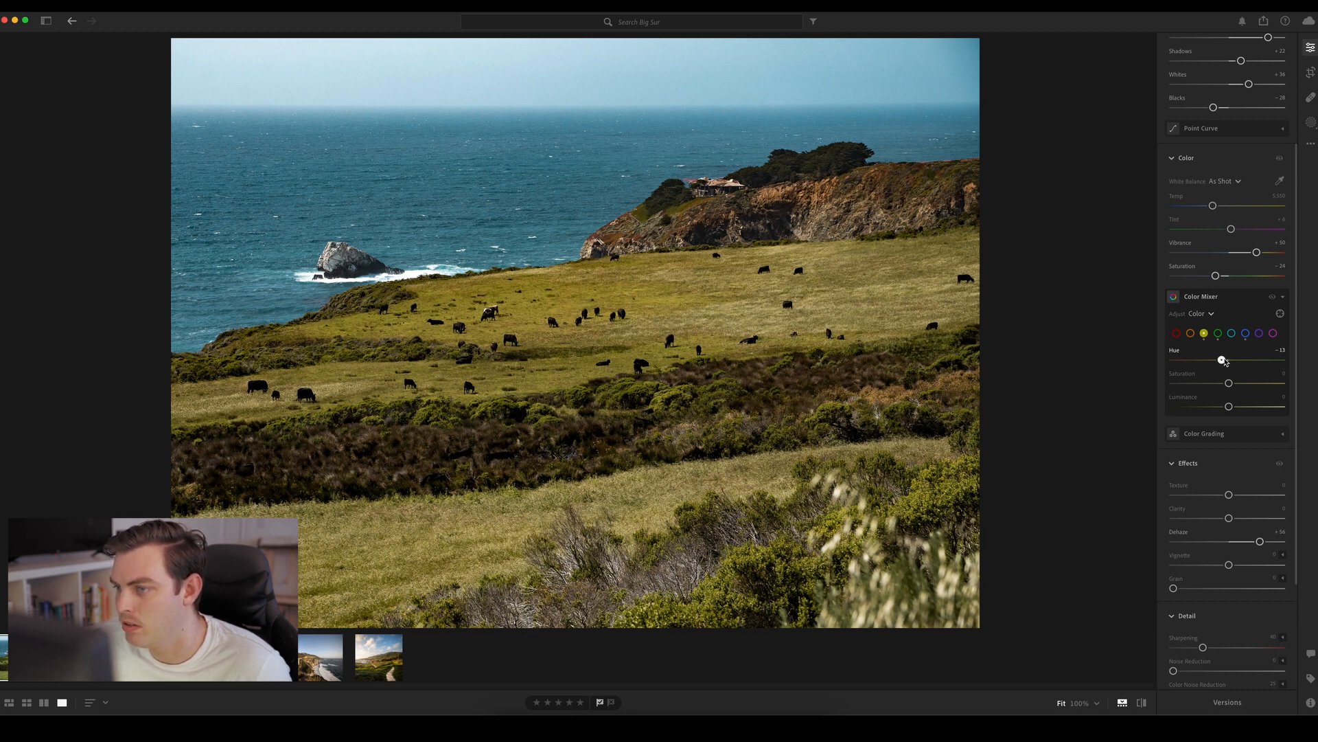
pyautogui.moveTo(1226, 361); pyautogui.dragTo(1223, 362)
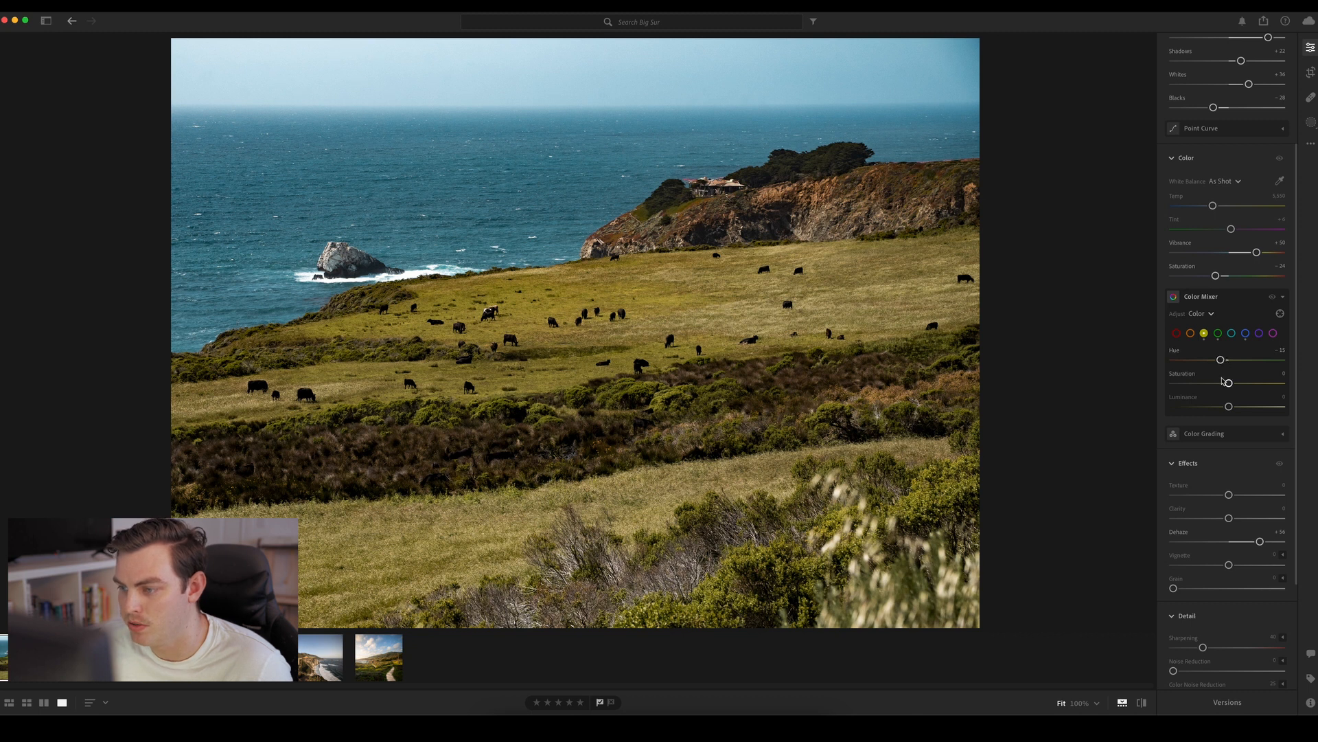
pyautogui.moveTo(1229, 383); pyautogui.dragTo(1249, 409)
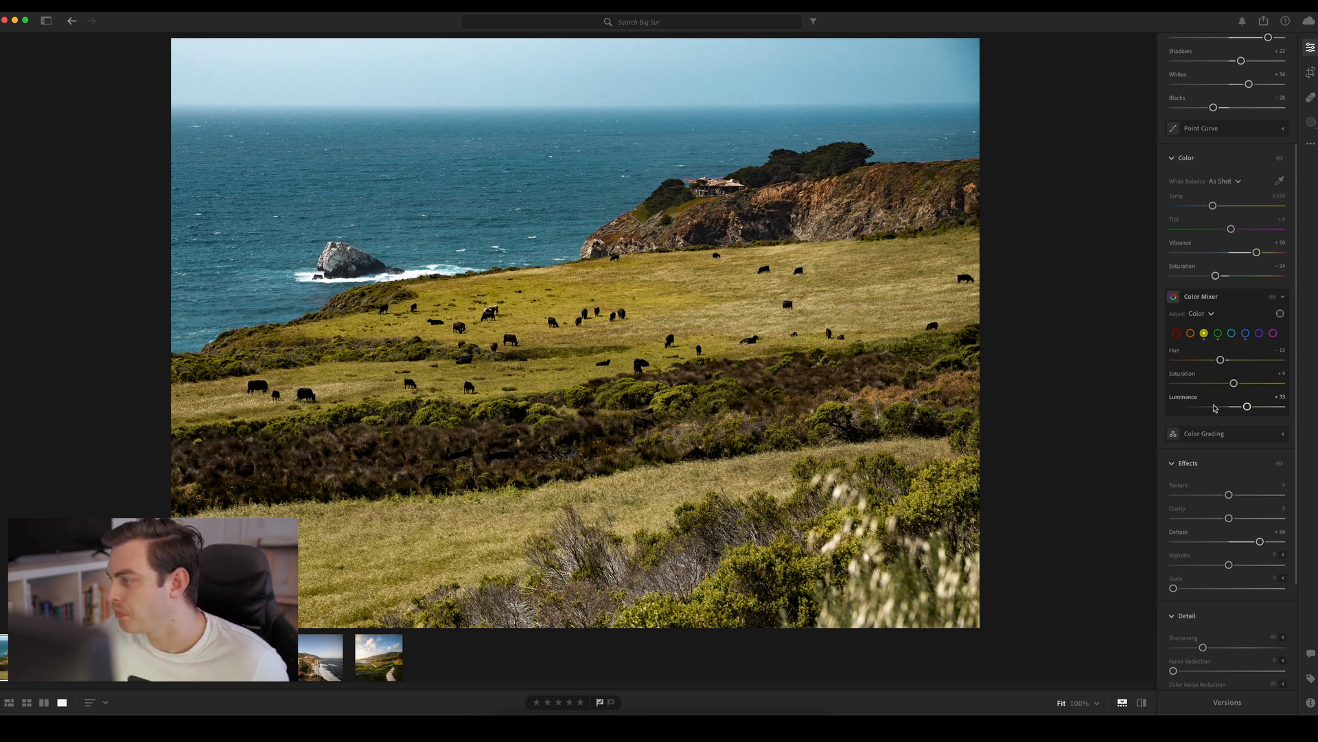
# Adjust the orange range in the Color Mixer, and set Saturation to −100 for the red, purple and magenta ranges
pyautogui.click(1191, 334)
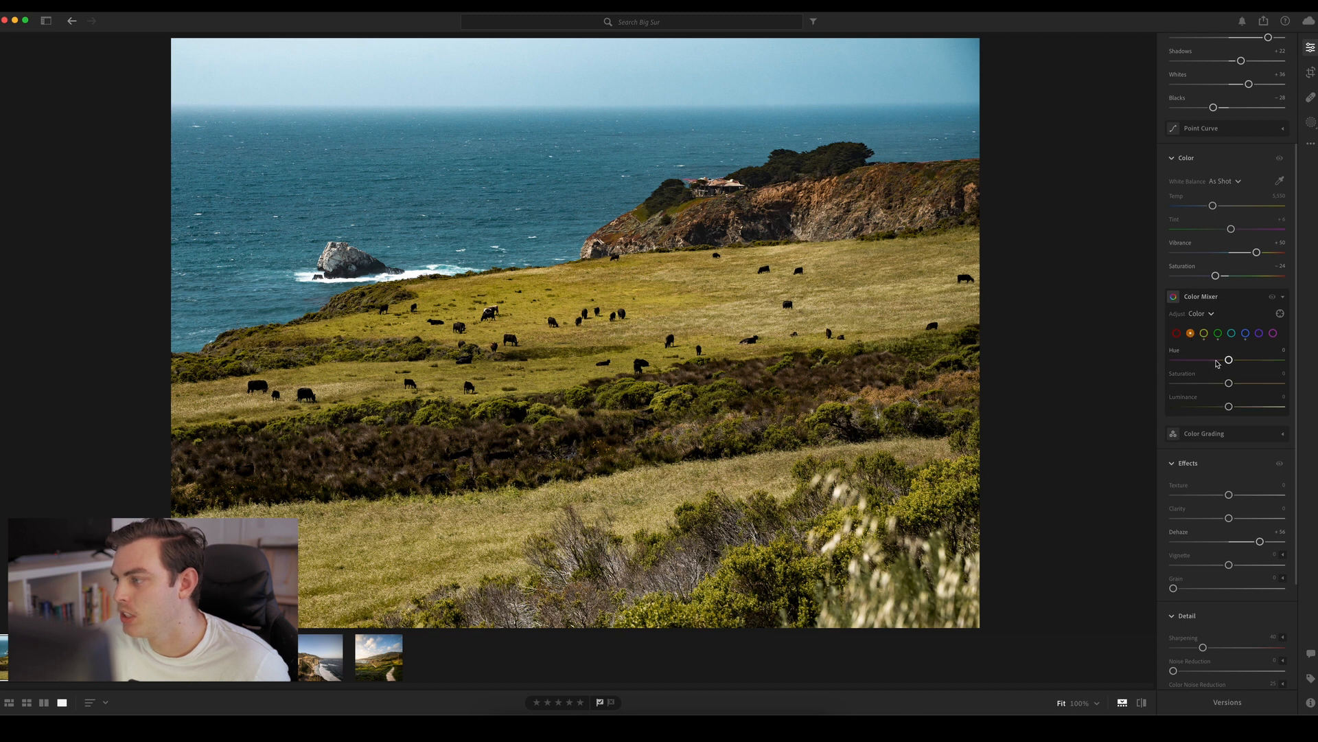
pyautogui.moveTo(1229, 360); pyautogui.dragTo(1145, 396)
pyautogui.click(1176, 333)
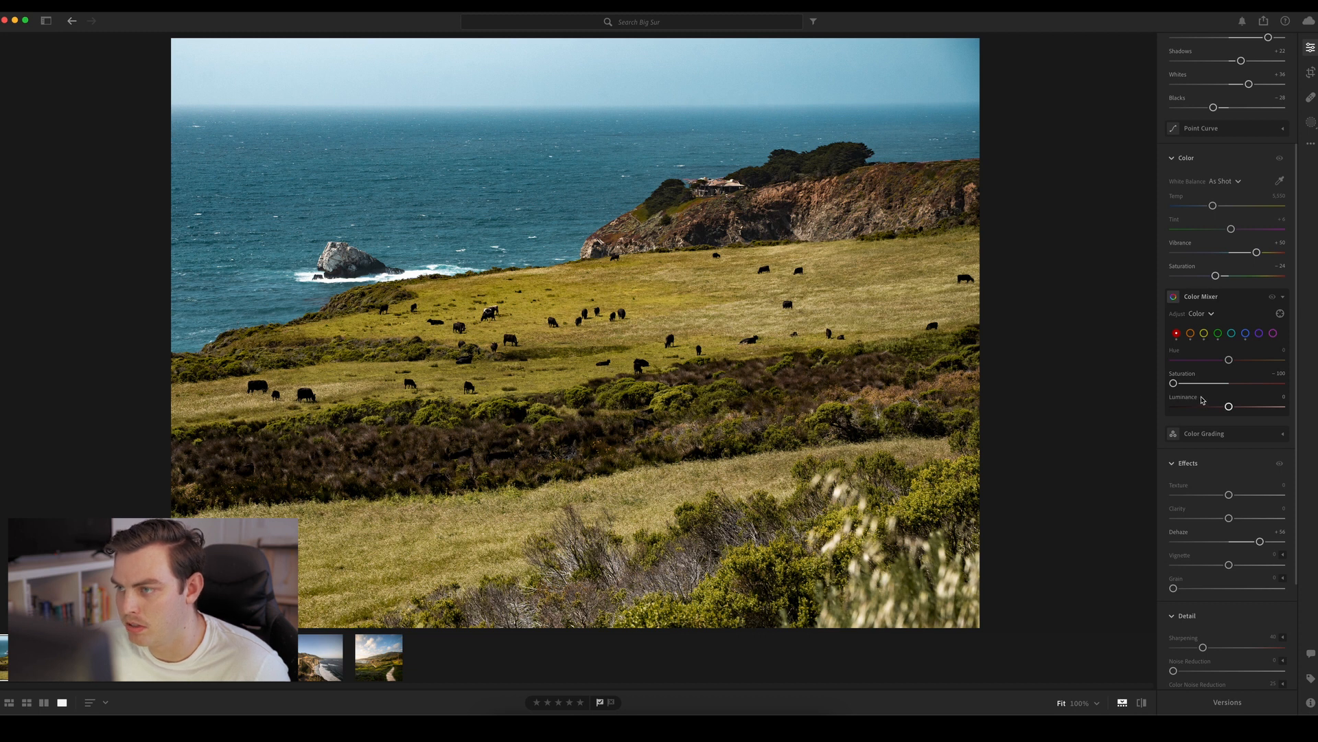
pyautogui.click(1259, 334)
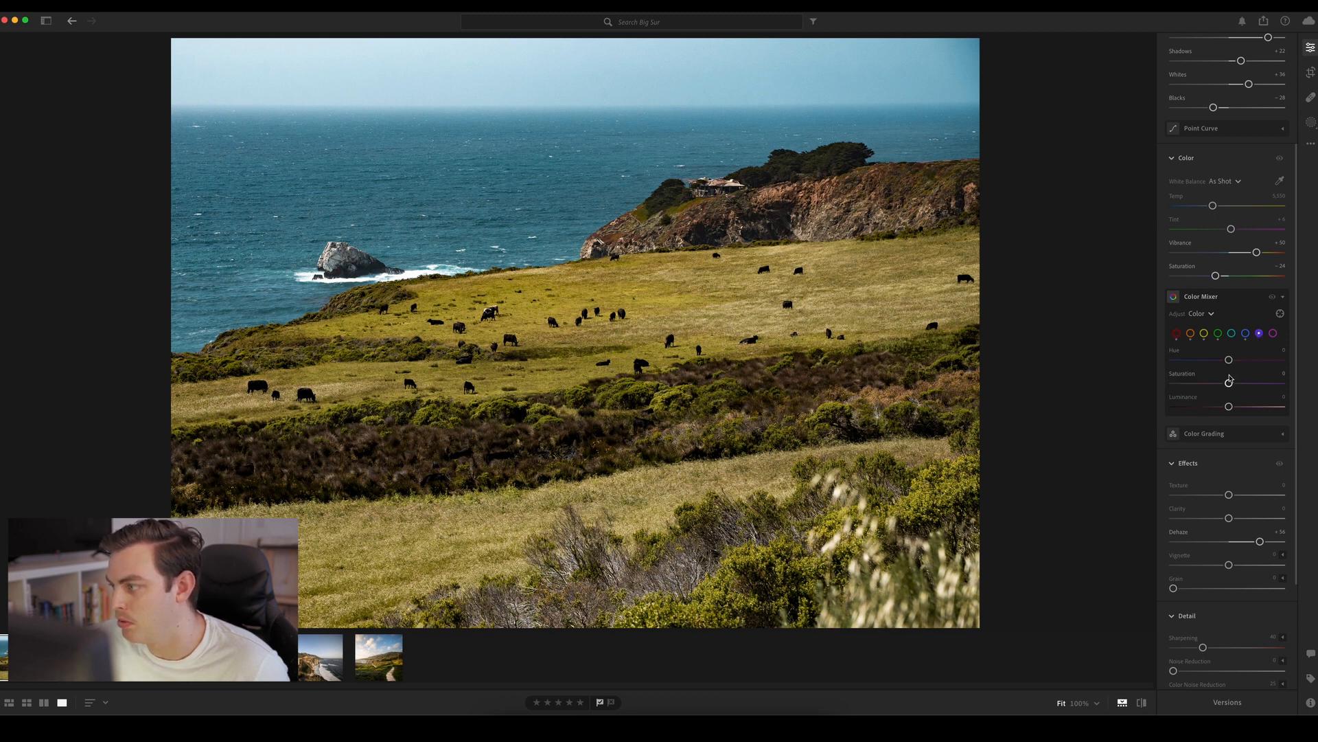
pyautogui.moveTo(1229, 381); pyautogui.dragTo(1044, 382)
pyautogui.click(1274, 335)
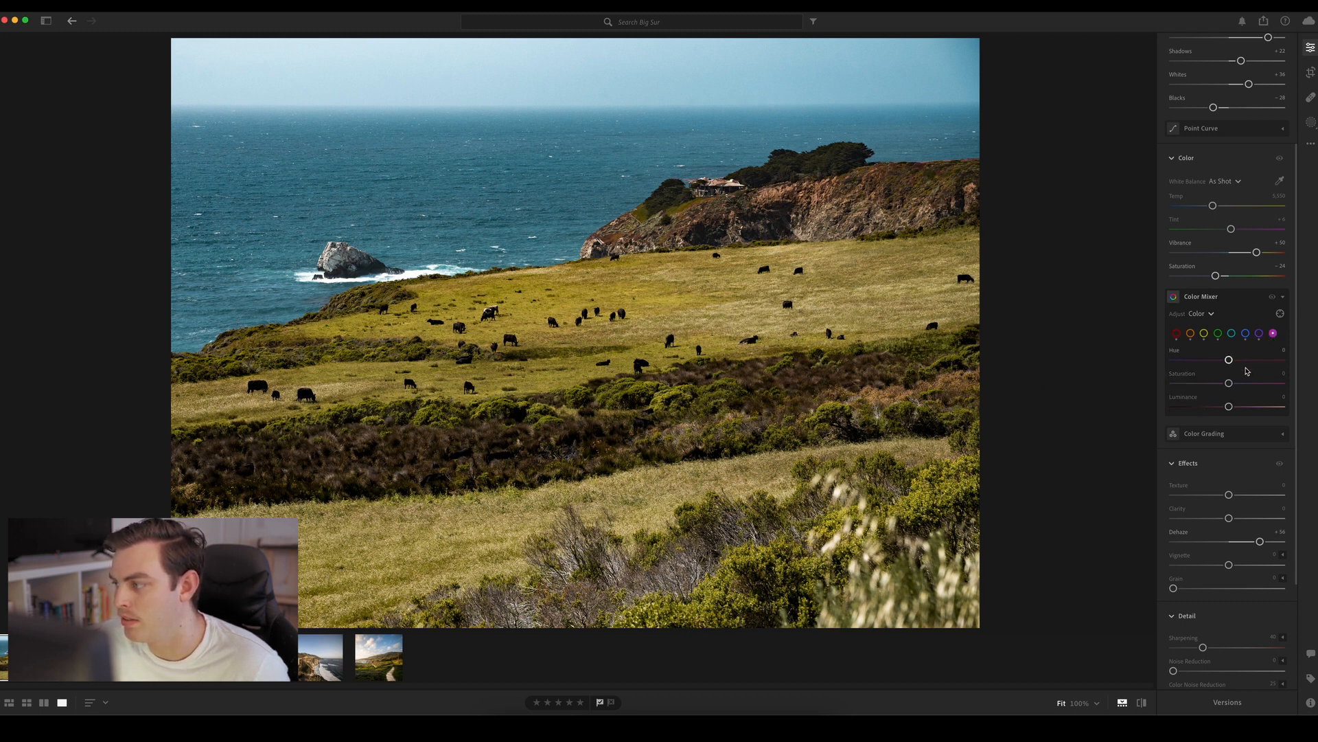
pyautogui.moveTo(1229, 383); pyautogui.dragTo(1167, 383)
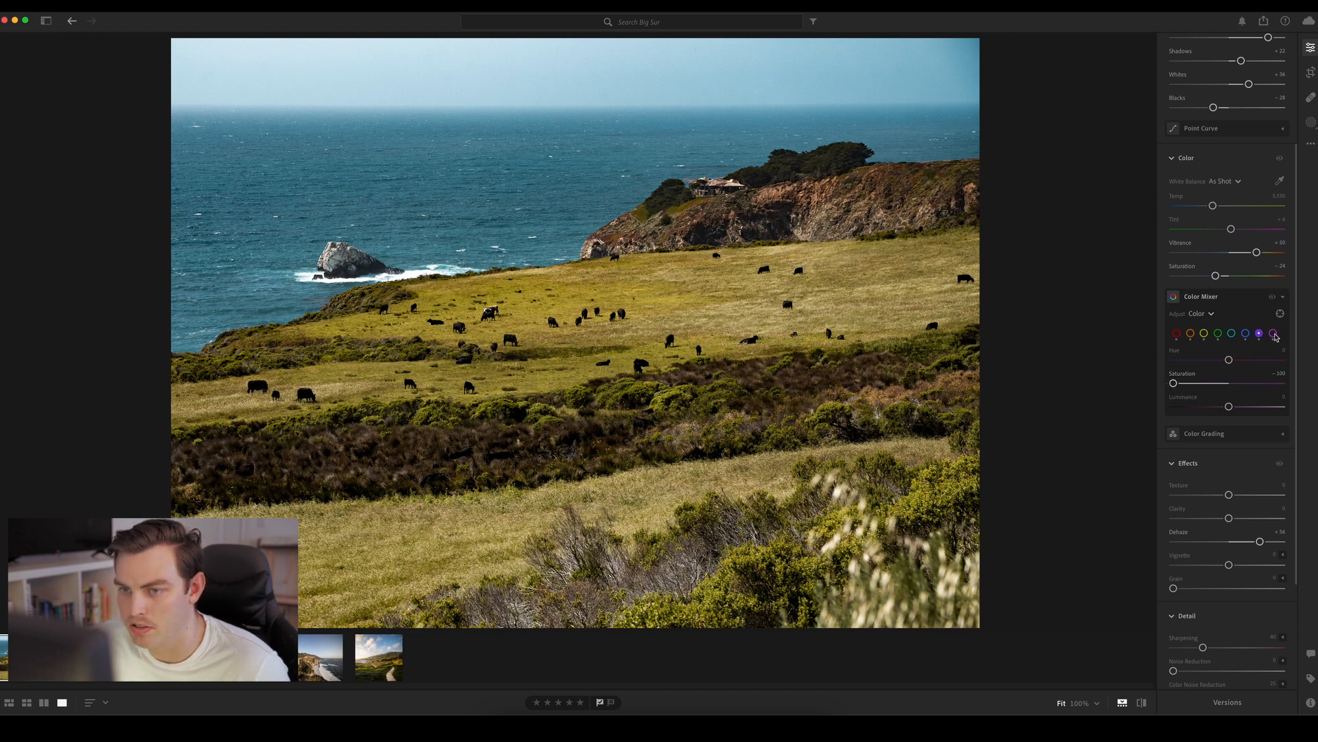
pyautogui.click(1283, 296)
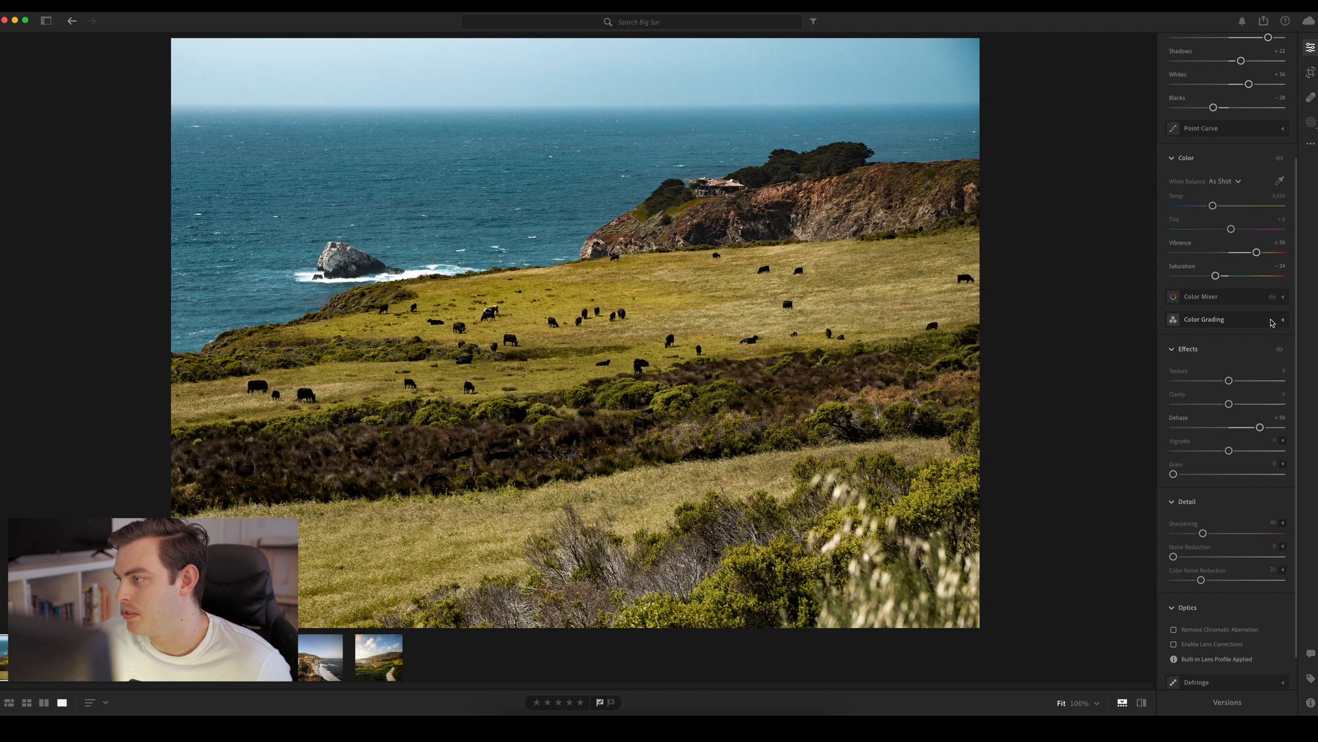
# Tint the highlights a warm orange with Color Grading
pyautogui.click(1284, 321)
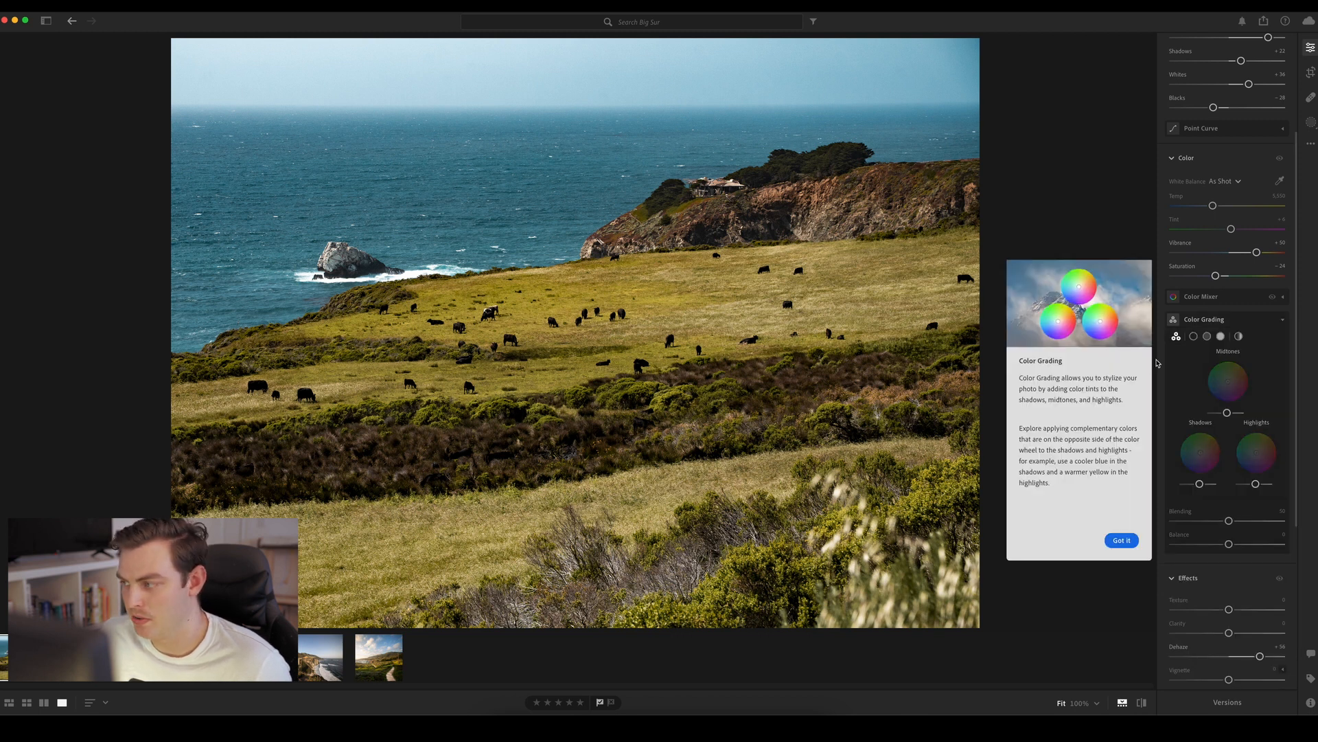
pyautogui.click(1121, 539)
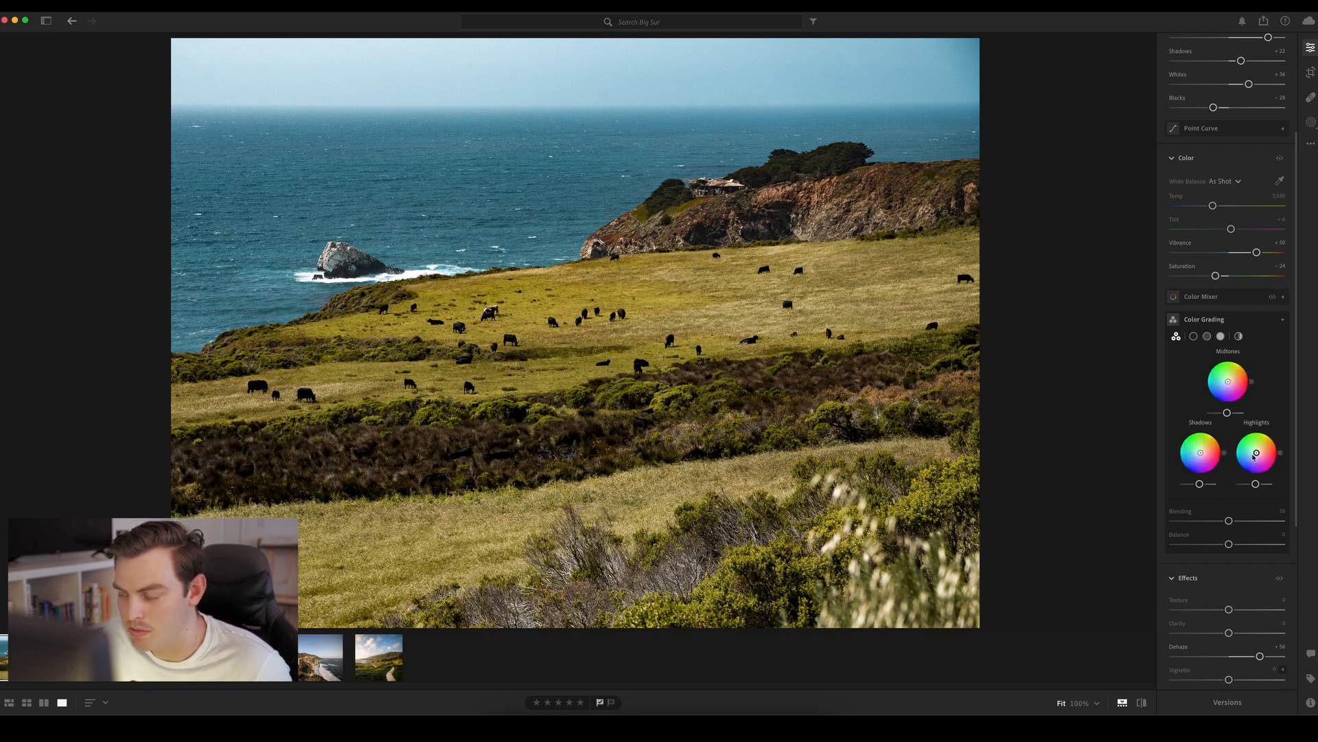
pyautogui.moveTo(1257, 456); pyautogui.dragTo(1260, 453)
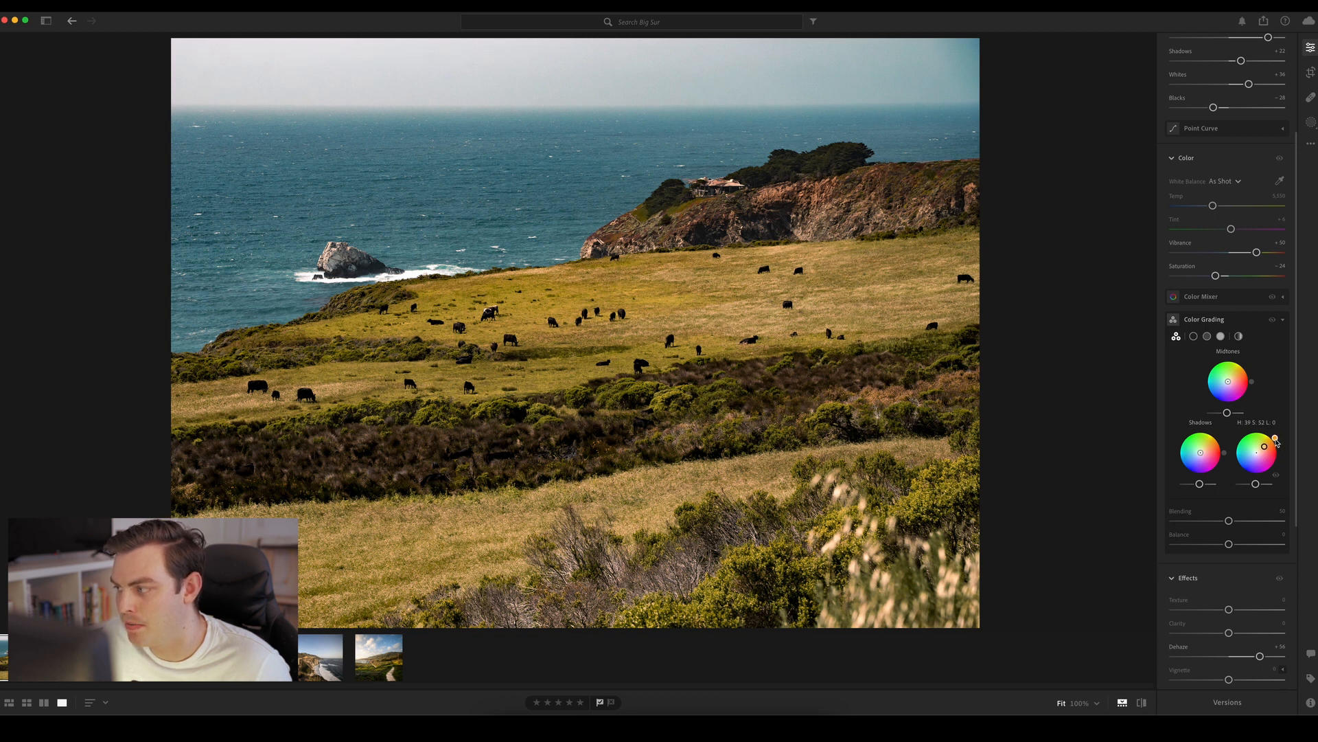
pyautogui.press('shift')
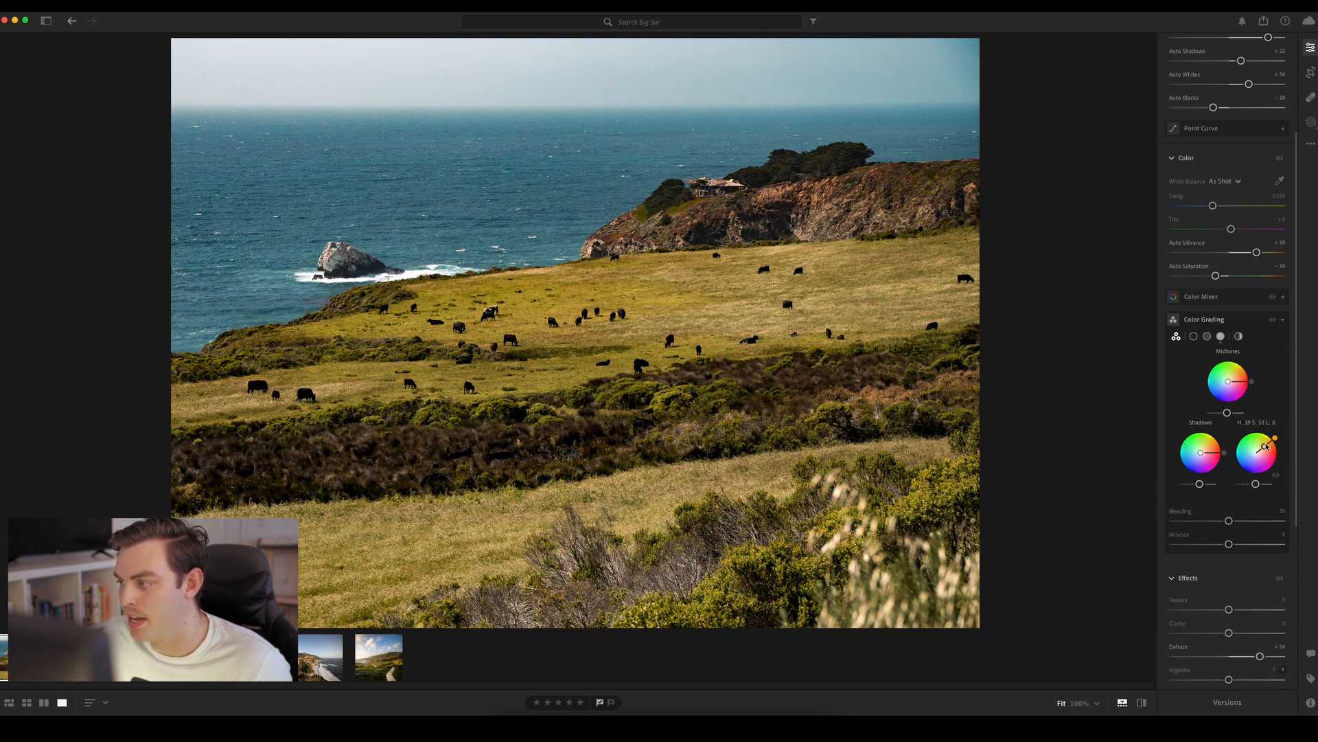
pyautogui.moveTo(1266, 444); pyautogui.dragTo(1256, 452)
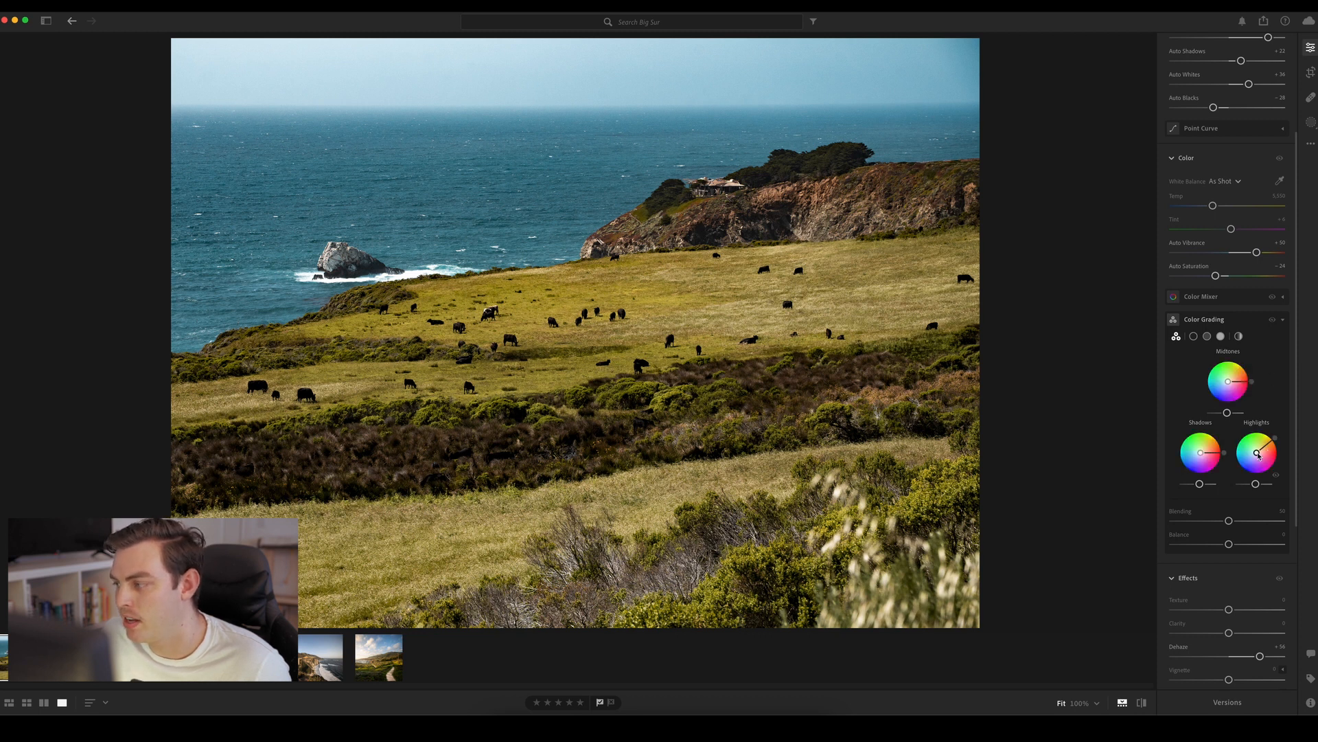
pyautogui.moveTo(1258, 455); pyautogui.dragTo(1262, 455)
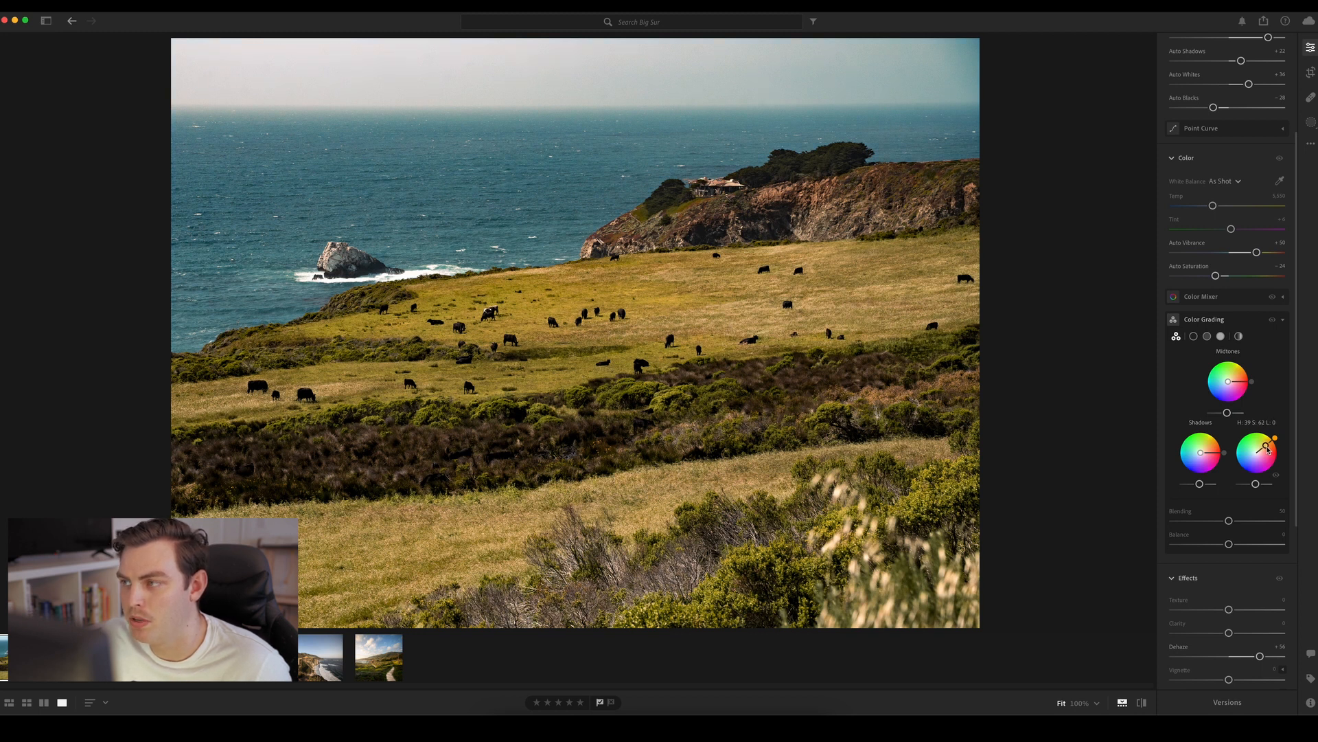
# Compare the photo with and without the warm highlight grading
pyautogui.click(1273, 321)
pyautogui.click(1272, 321)
pyautogui.click(1272, 321)
pyautogui.click(1272, 321)
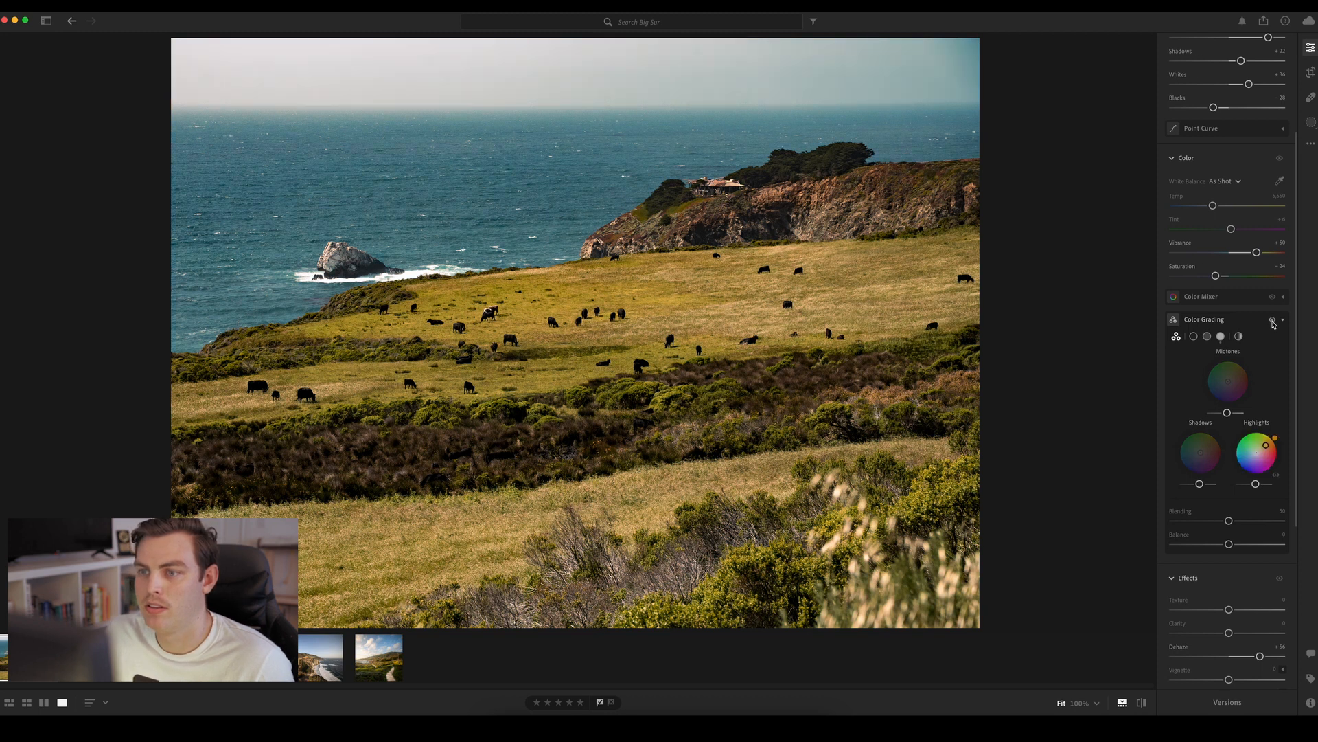
pyautogui.click(1272, 321)
pyautogui.click(1272, 321)
pyautogui.click(1273, 321)
pyautogui.click(1272, 321)
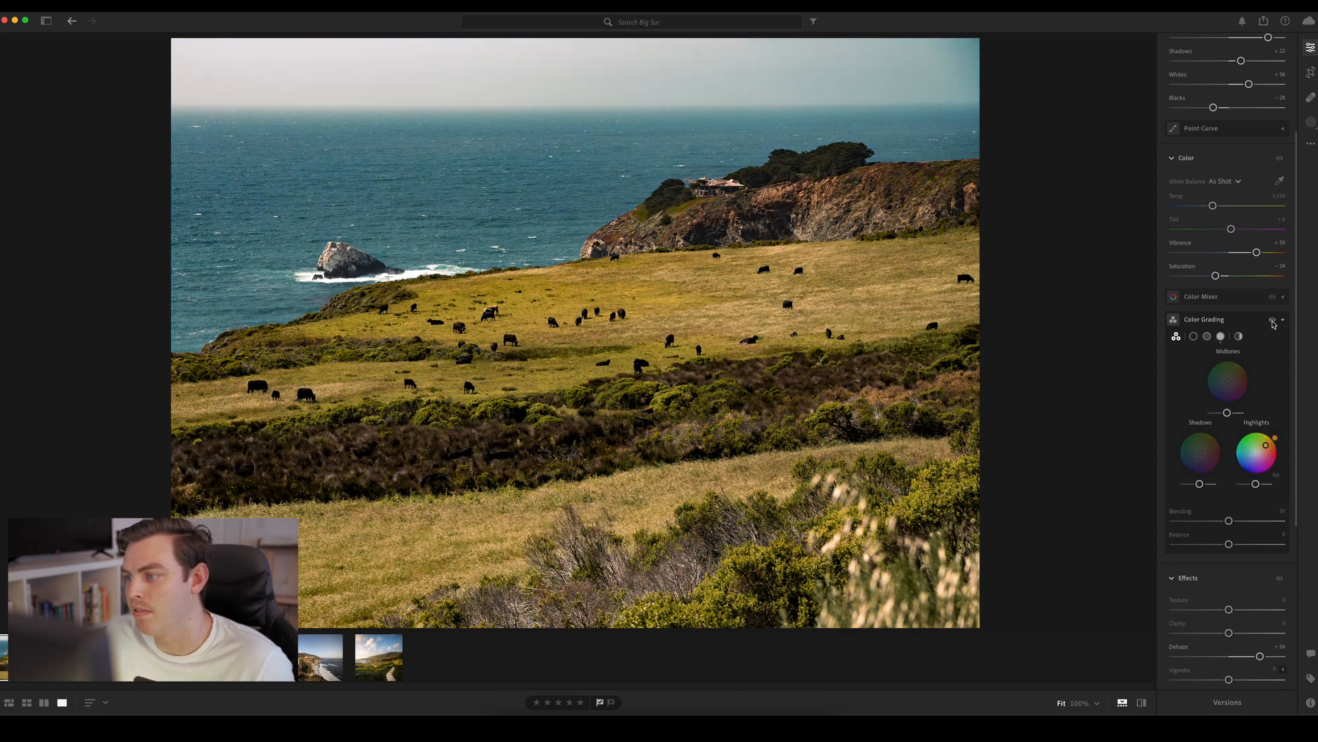
pyautogui.click(1273, 322)
pyautogui.click(1272, 321)
pyautogui.click(1273, 321)
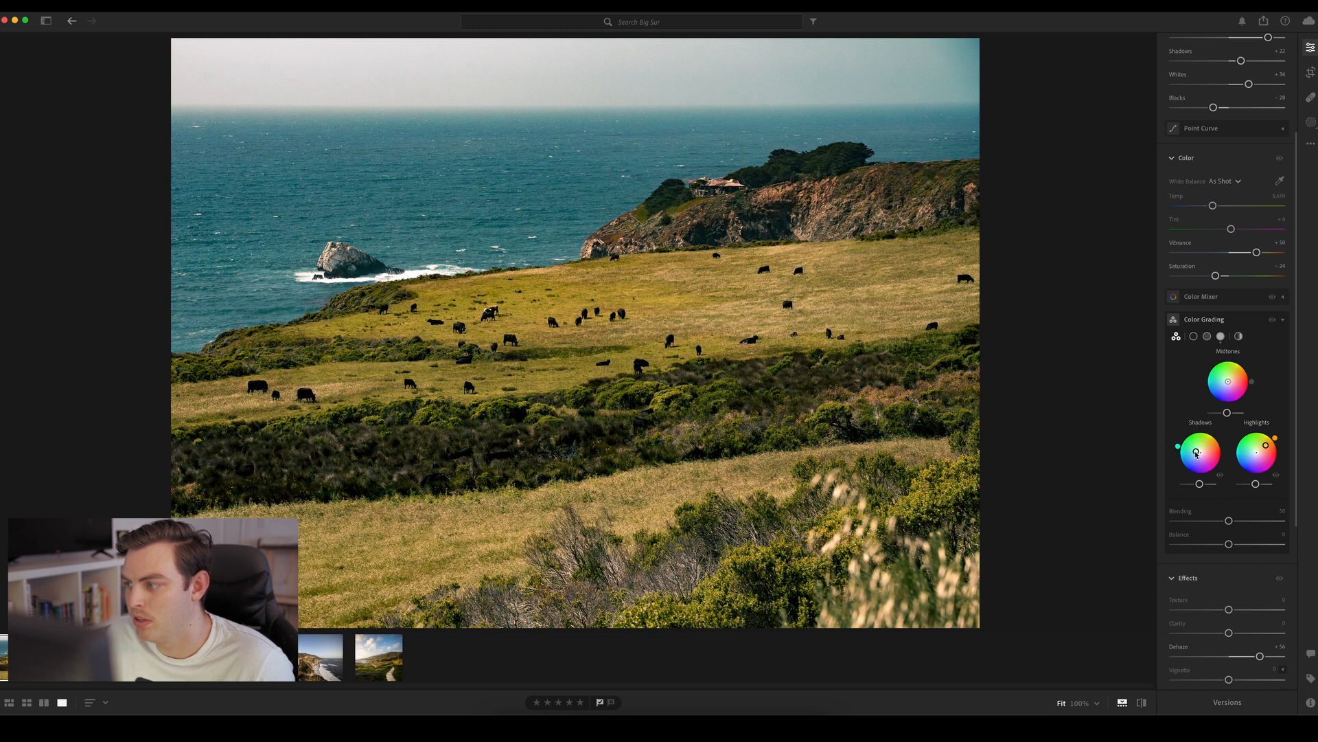
# Tint the shadows slightly blue with Color Grading, and compare the photo with the grading switched off
pyautogui.moveTo(1178, 451)
pyautogui.mouseDown()
pyautogui.moveTo(1195, 480)
pyautogui.moveTo(1182, 466)
pyautogui.mouseUp()
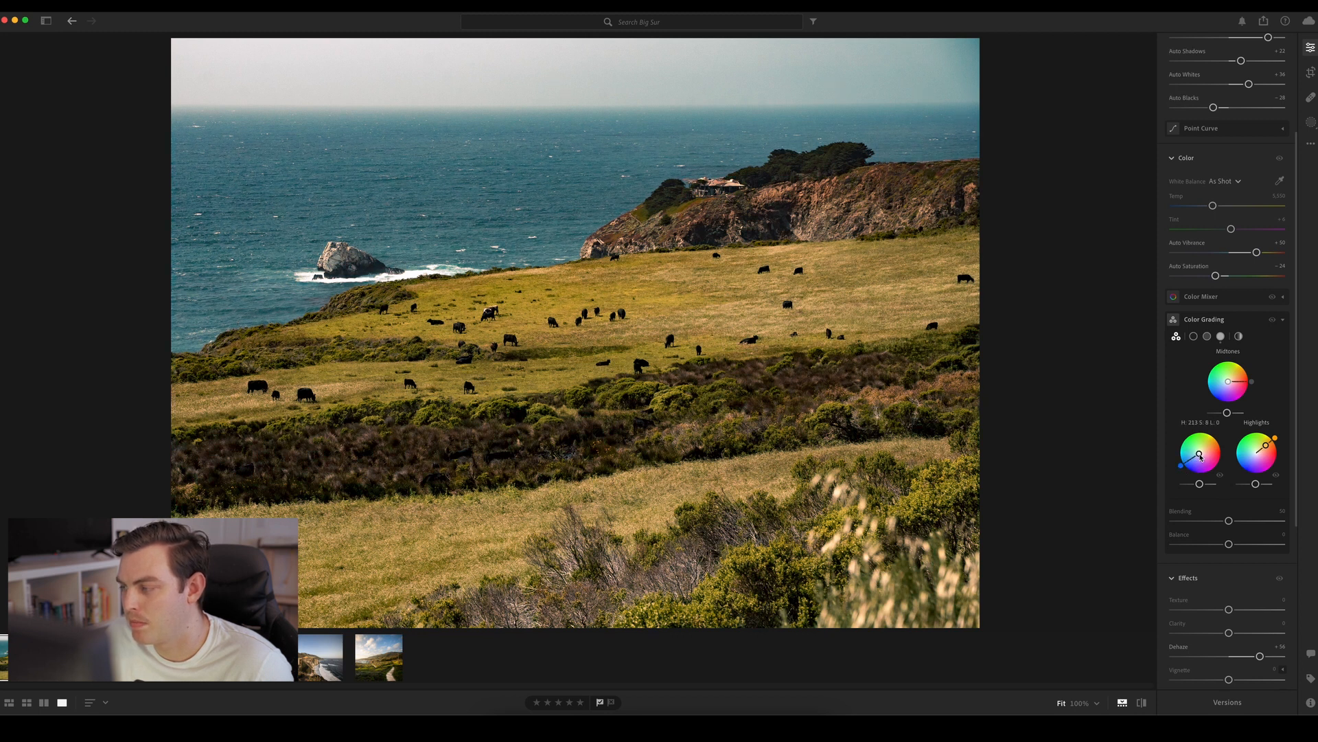
pyautogui.click(1272, 320)
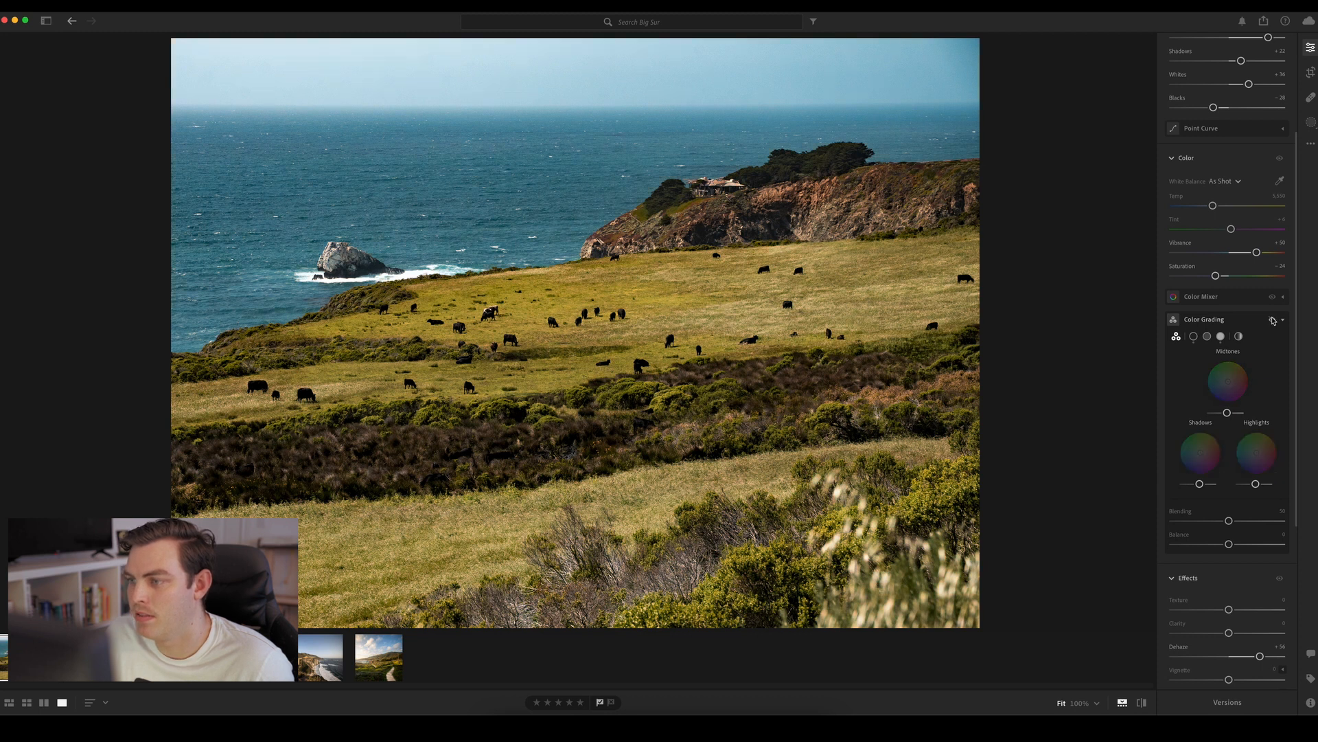
pyautogui.click(1272, 320)
pyautogui.click(1272, 319)
pyautogui.click(1272, 320)
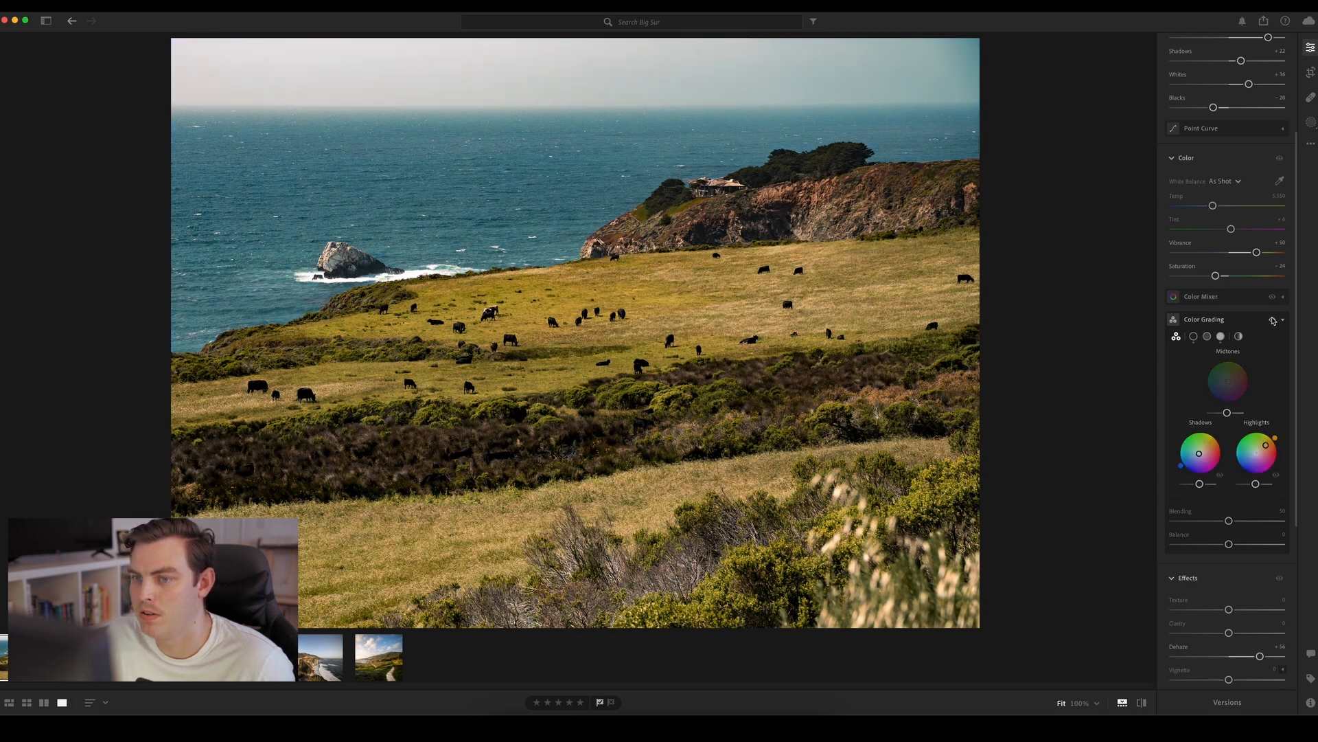
pyautogui.click(1273, 320)
pyautogui.click(1273, 320)
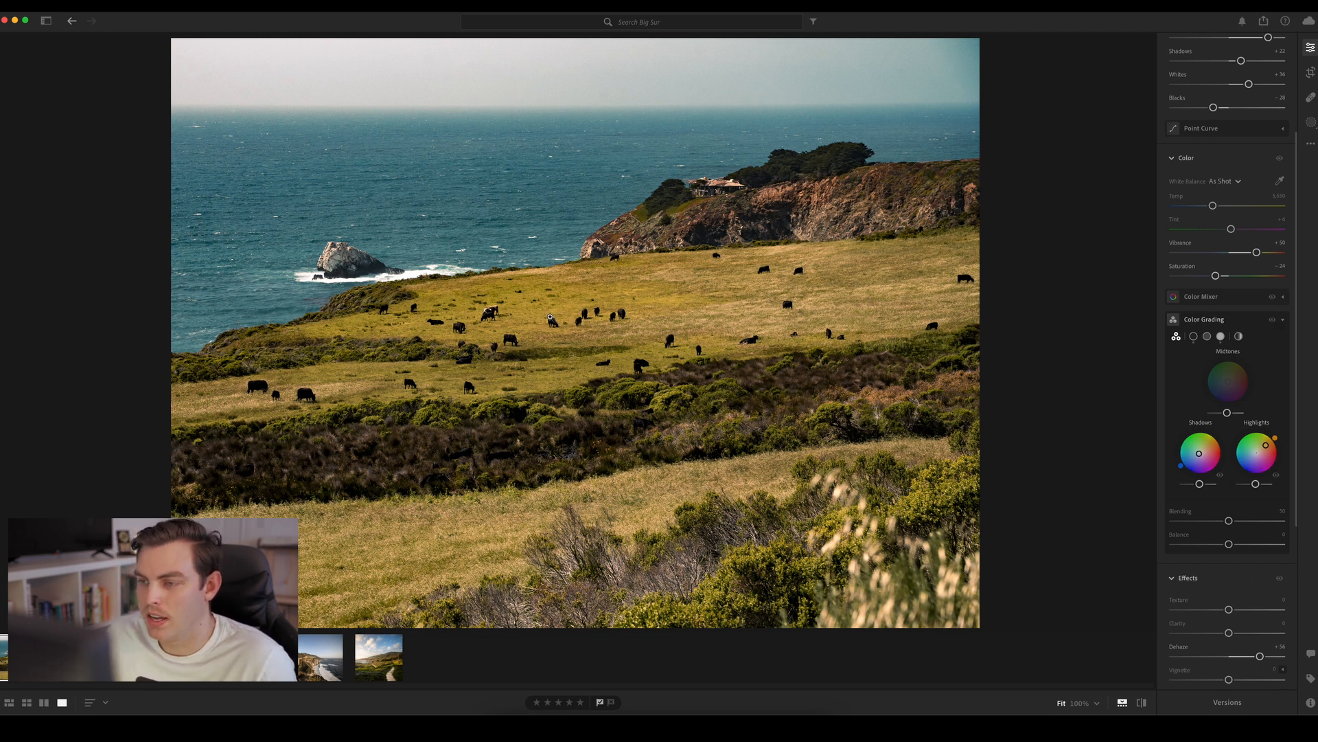
# Set Clarity to +15 after trying an extreme +99, and compare the edited photo with the original
pyautogui.click(565, 336)
pyautogui.scroll(1, 549, 335)
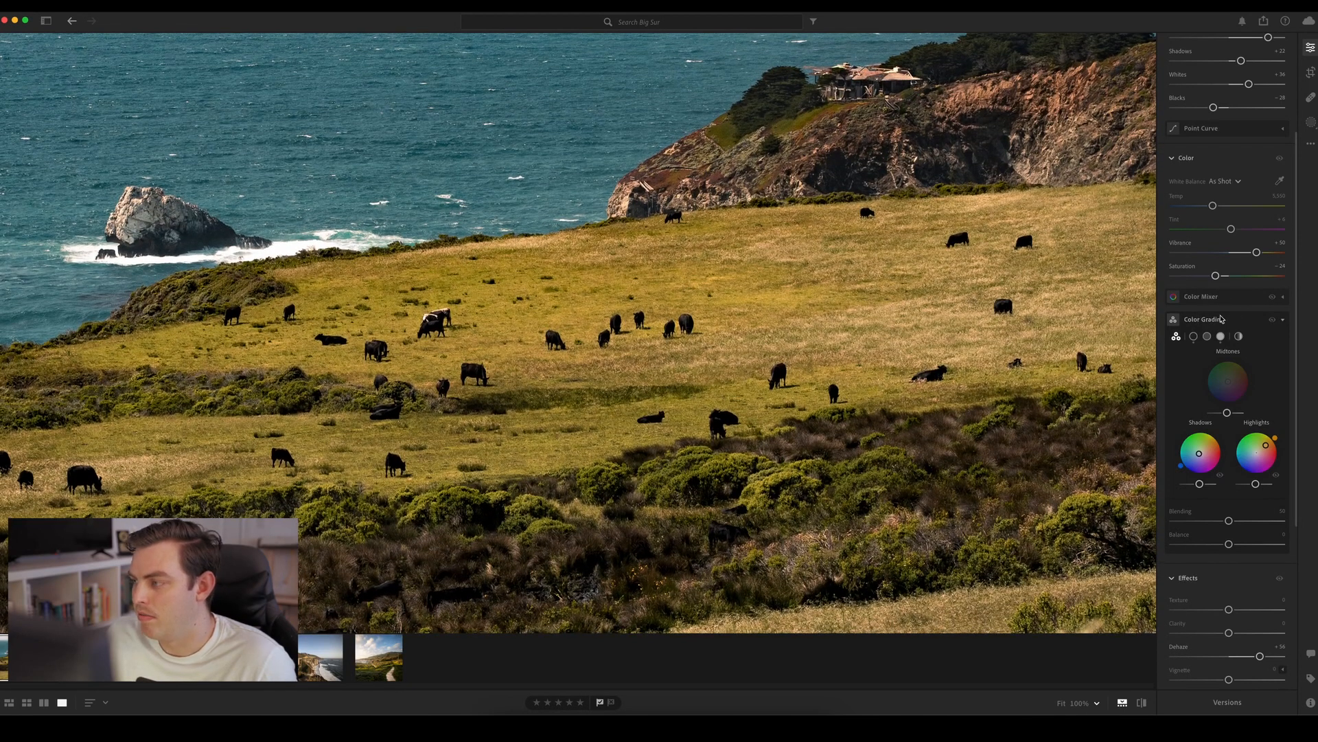
pyautogui.moveTo(1199, 323)
pyautogui.click(1281, 321)
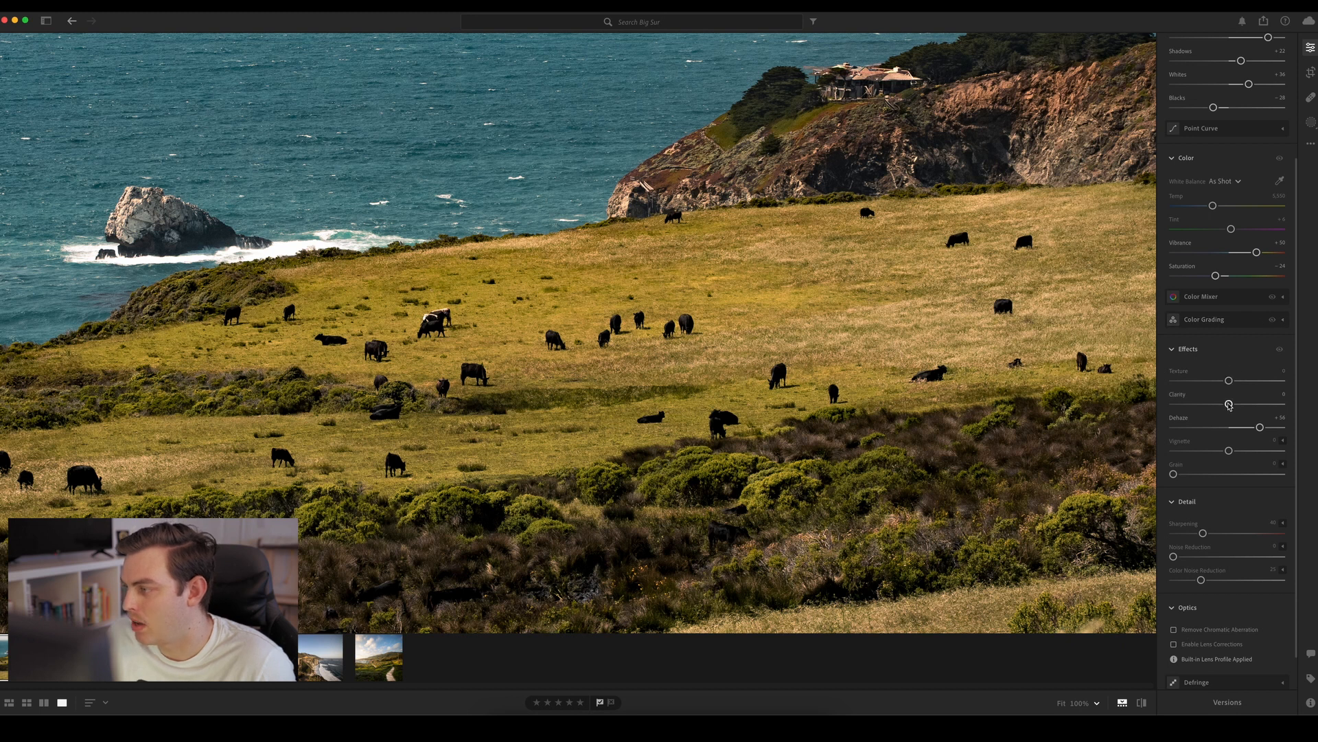
pyautogui.moveTo(1229, 405); pyautogui.dragTo(1234, 404)
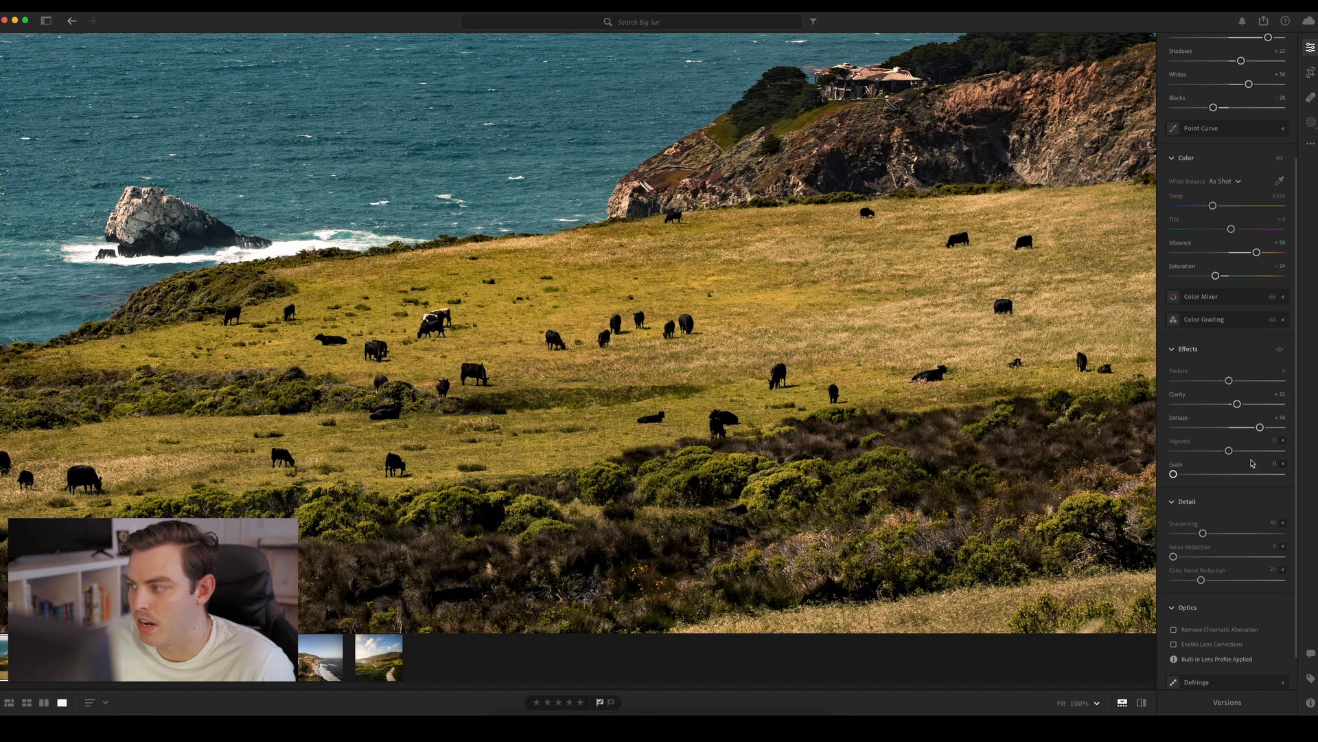
pyautogui.click(927, 325)
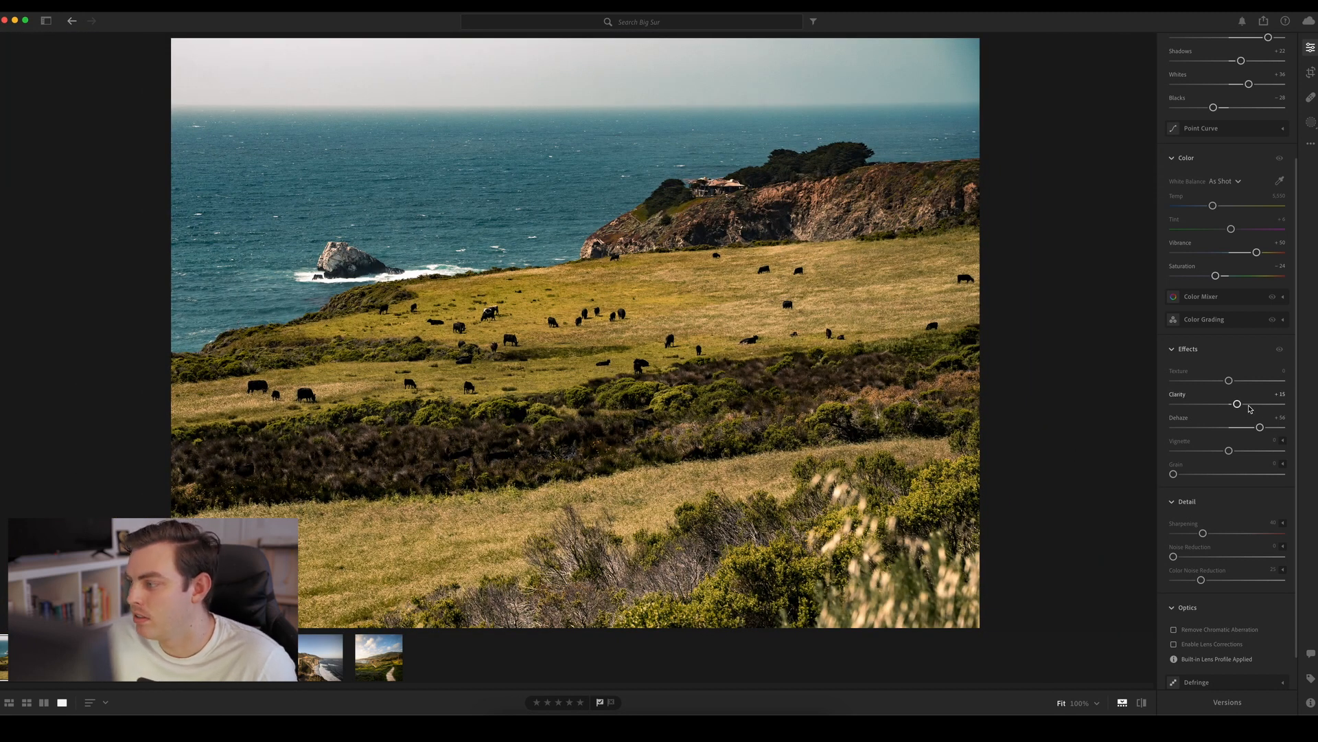
pyautogui.moveTo(1249, 406); pyautogui.dragTo(1283, 404)
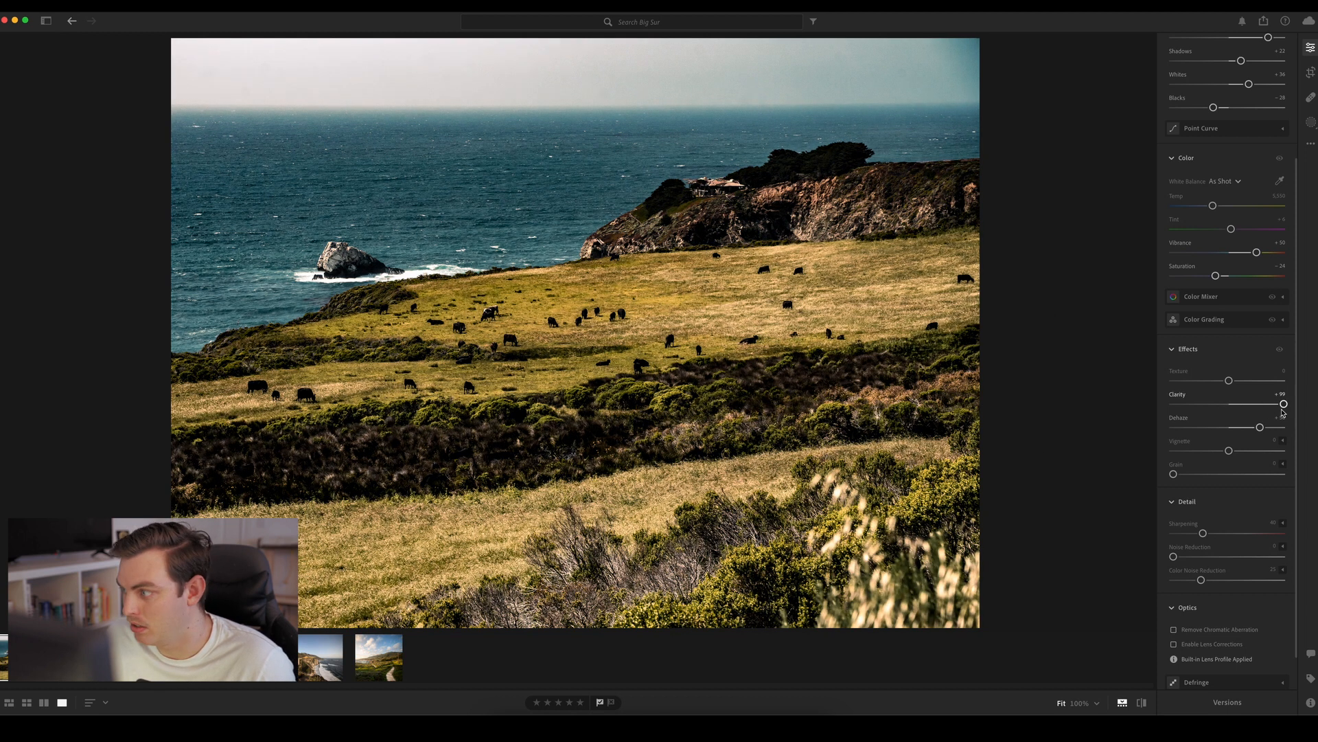
pyautogui.moveTo(1283, 404); pyautogui.dragTo(1236, 407)
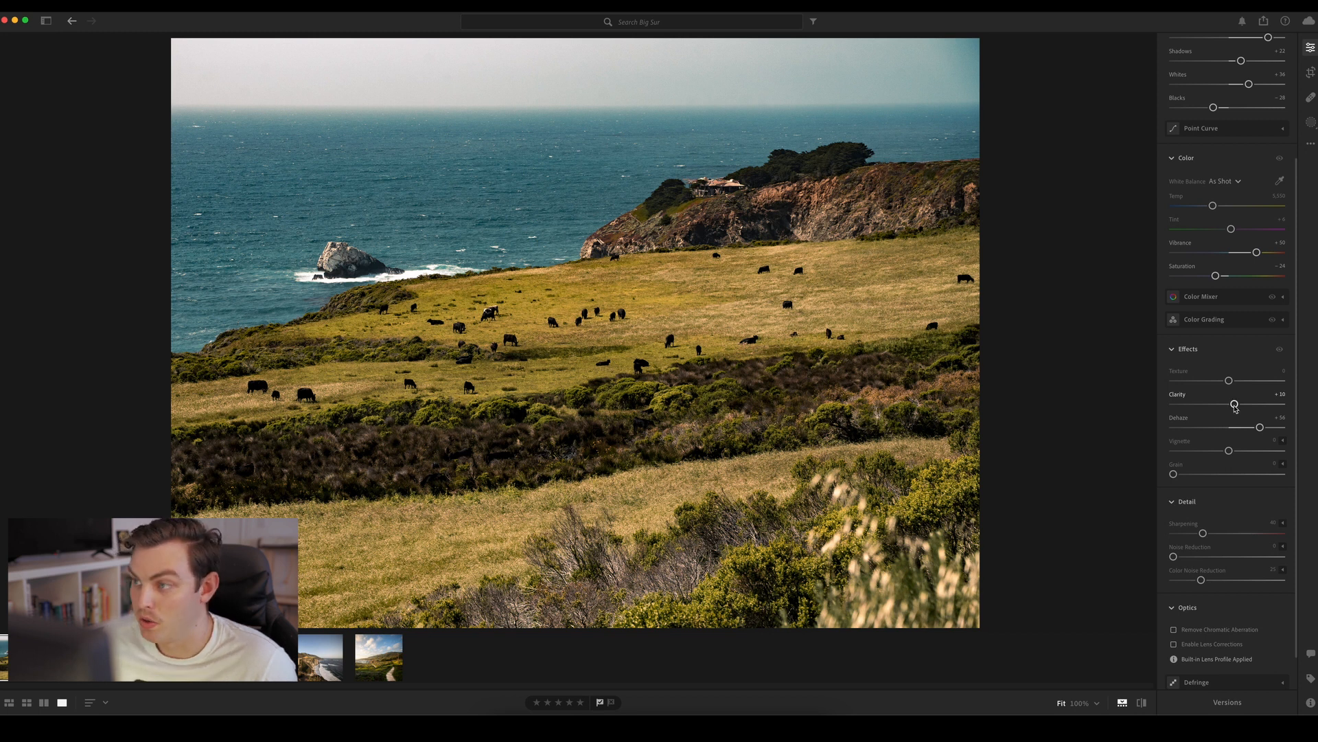
pyautogui.moveTo(1236, 407); pyautogui.dragTo(1240, 407)
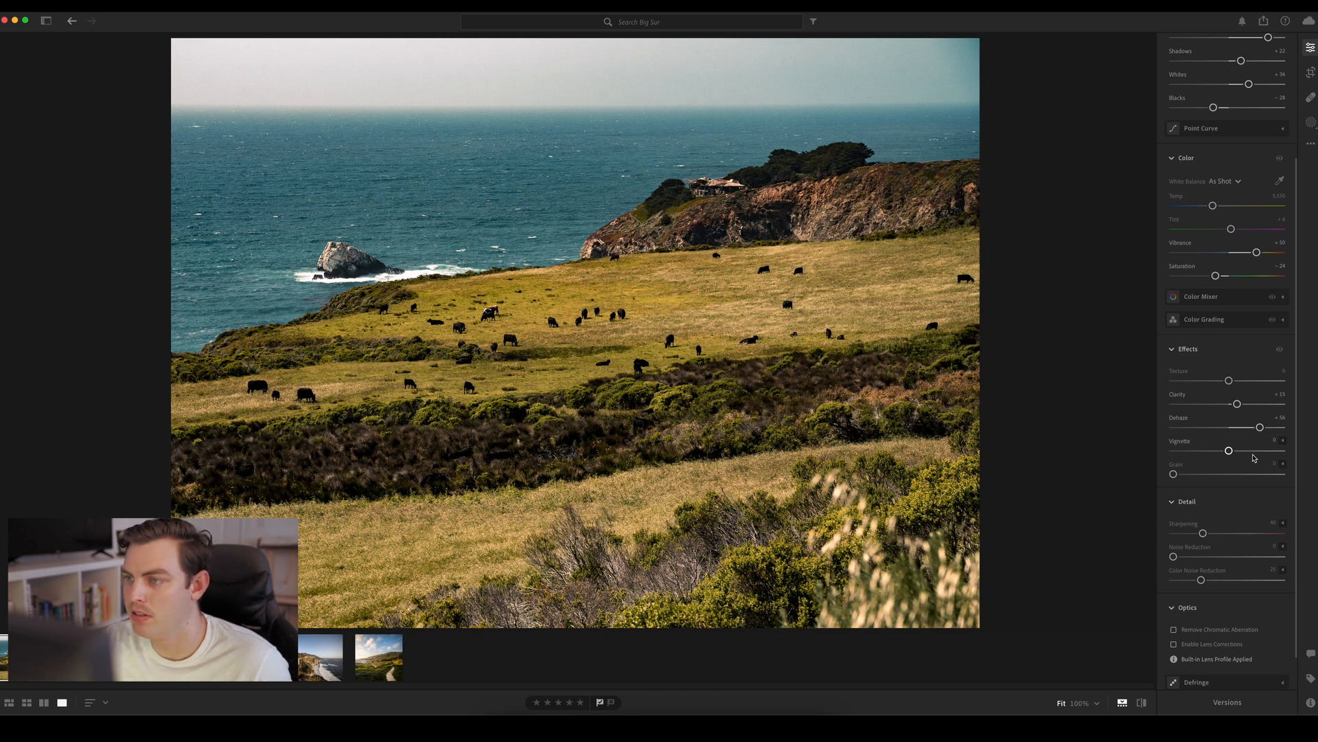
pyautogui.press('\\')
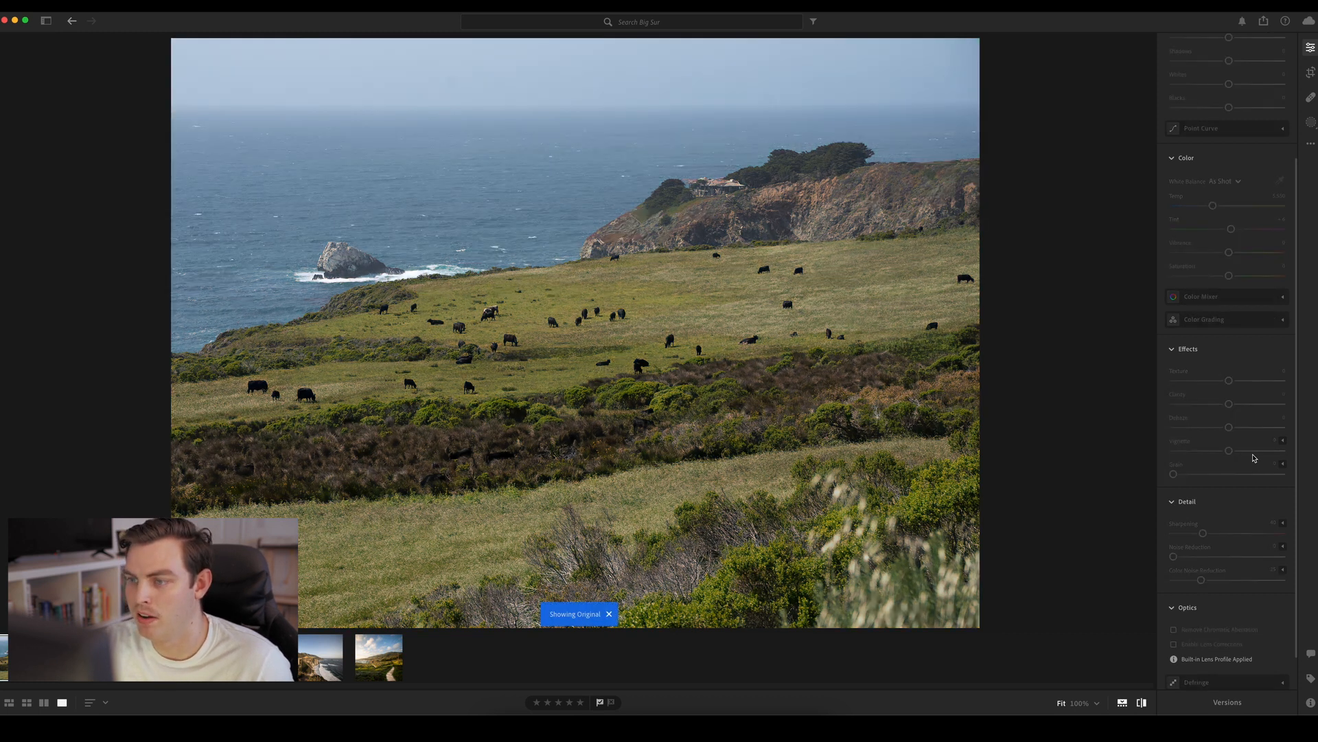
pyautogui.press('\\')
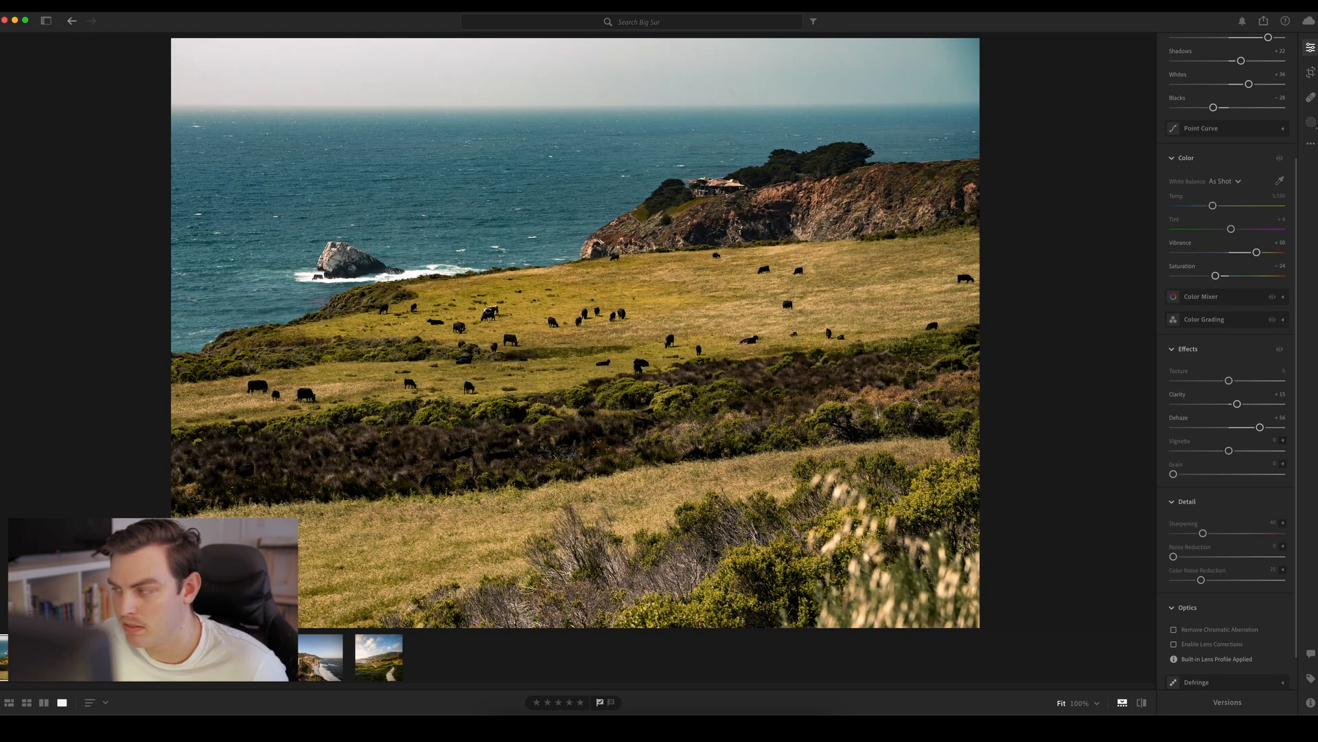
# Inspect the grazing cattle in the meadow at close range to judge the photo's fine detail
pyautogui.scroll(1, 1227, 357)
pyautogui.click(515, 330)
pyautogui.moveTo(532, 440); pyautogui.dragTo(526, 406)
pyautogui.press('alt')
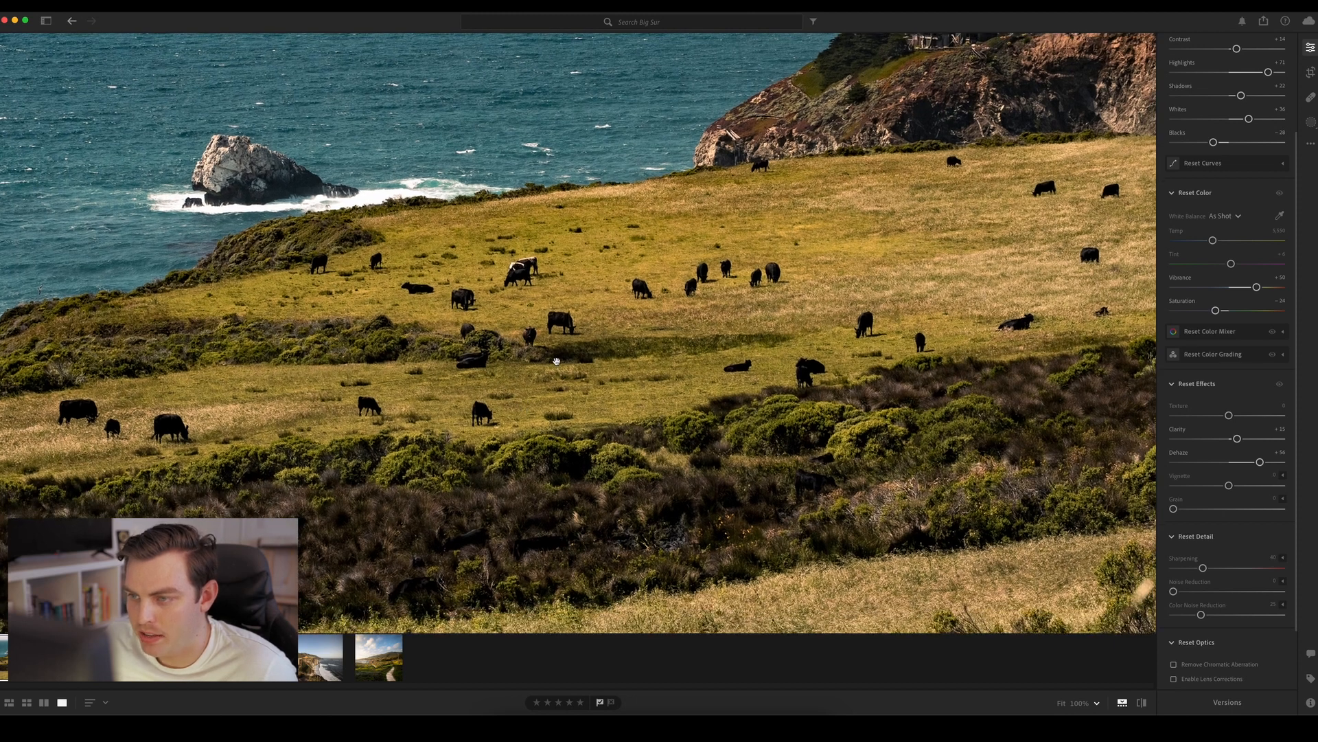
pyautogui.scroll(4, 556, 360)
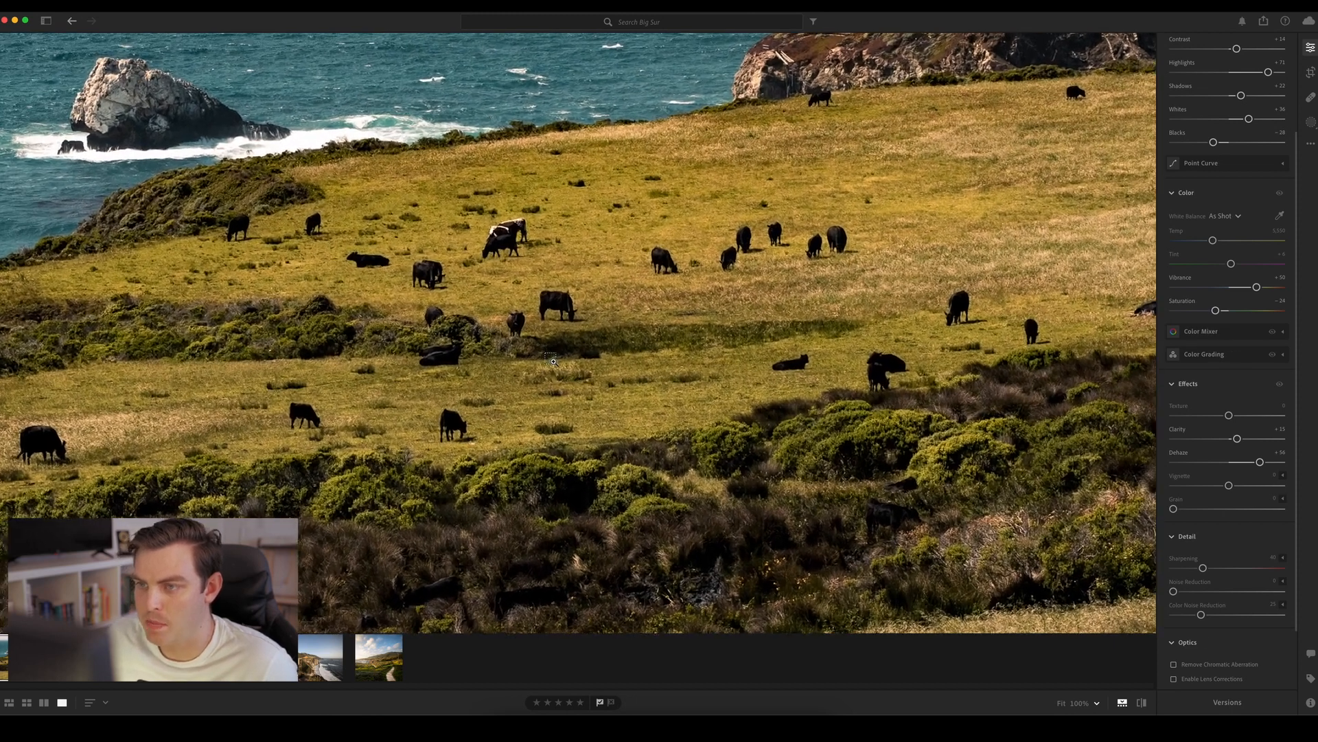
pyautogui.scroll(4, 553, 361)
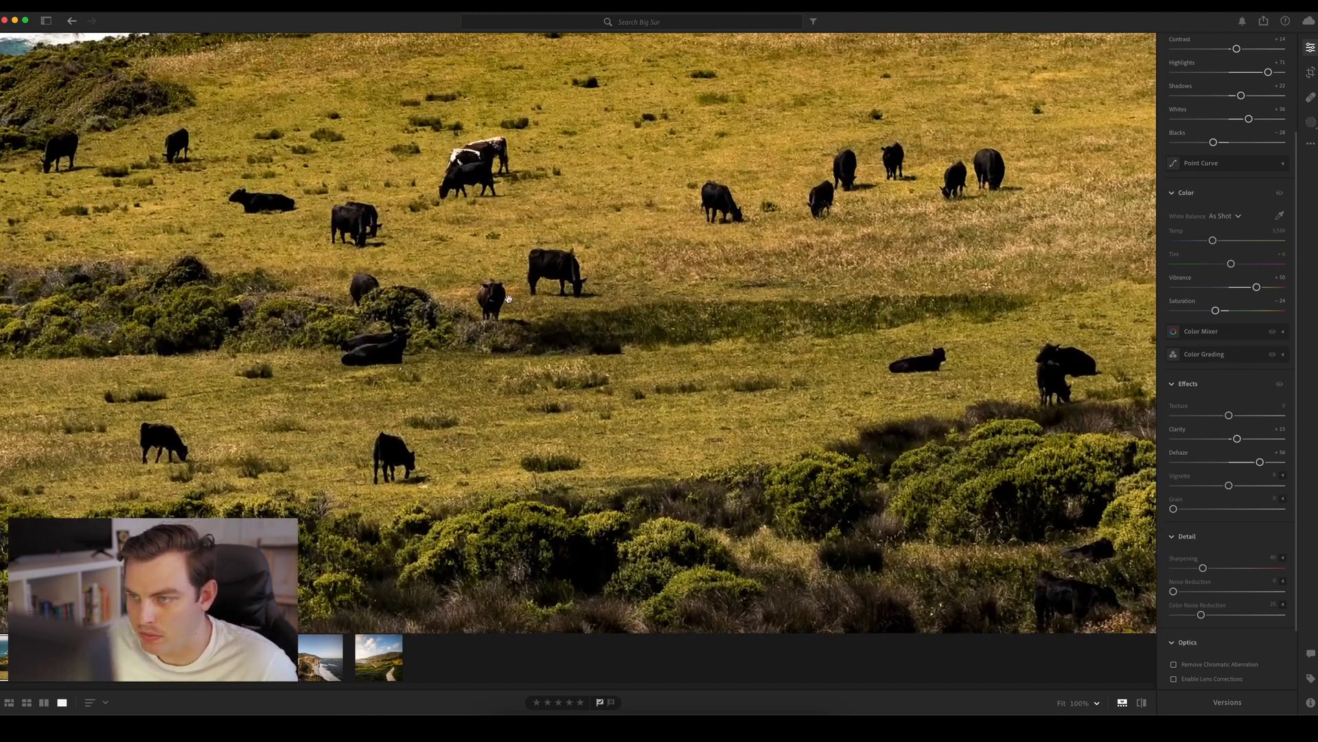
pyautogui.moveTo(583, 344); pyautogui.dragTo(613, 349)
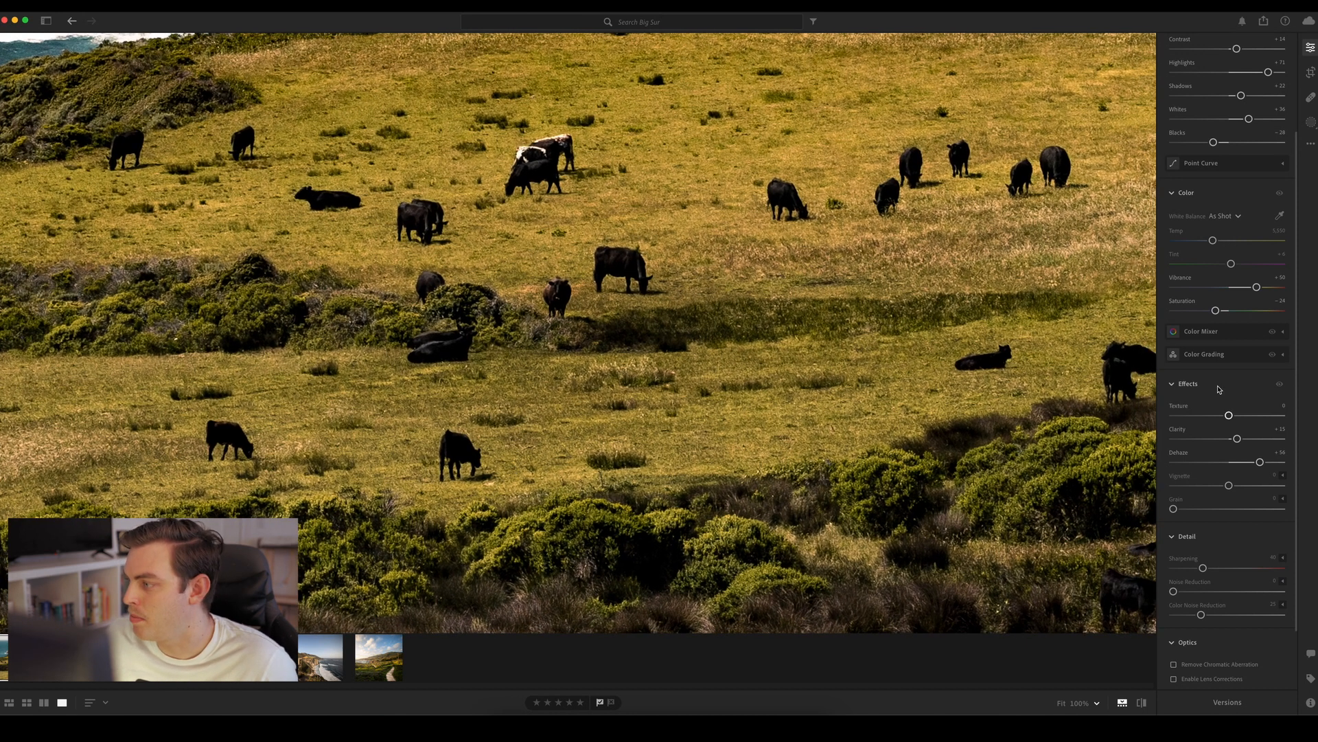
# Raise the photo's Sharpening to 72 and expand its advanced sharpening options
pyautogui.click(1188, 384)
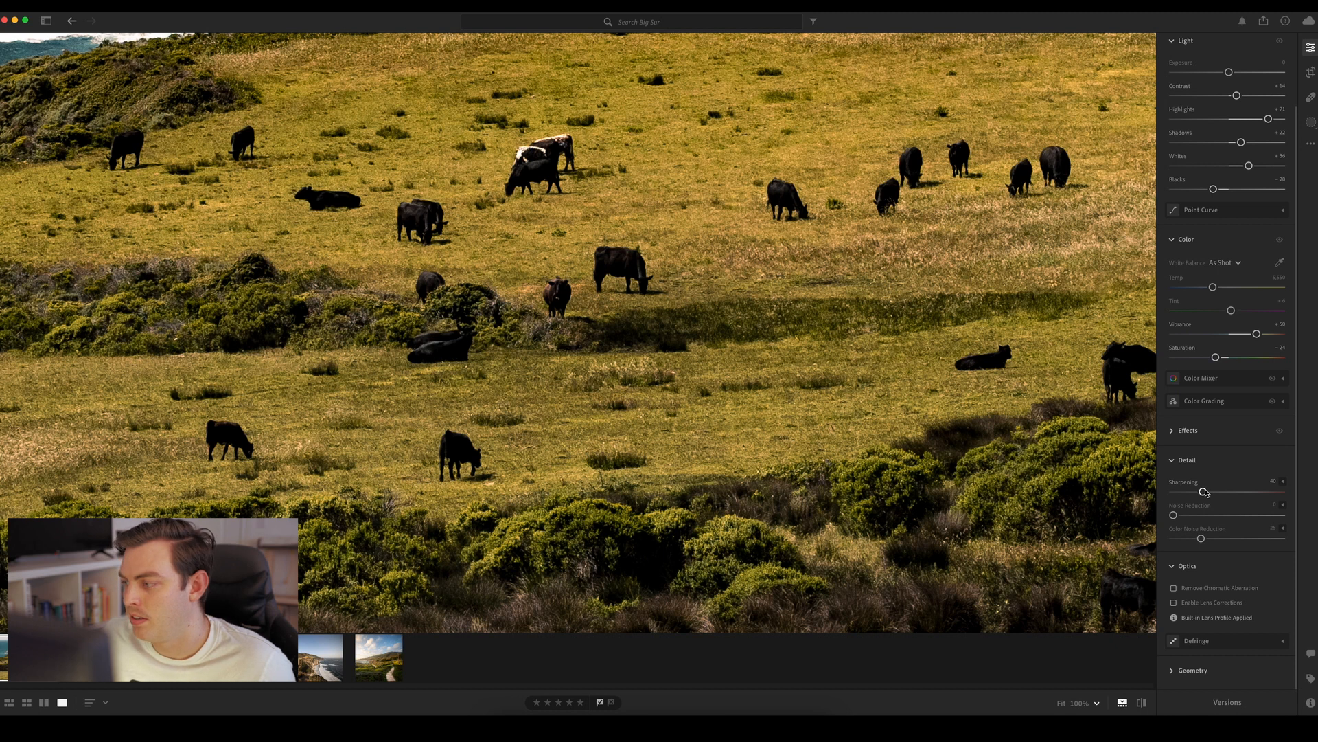
pyautogui.moveTo(1204, 492); pyautogui.dragTo(1212, 493)
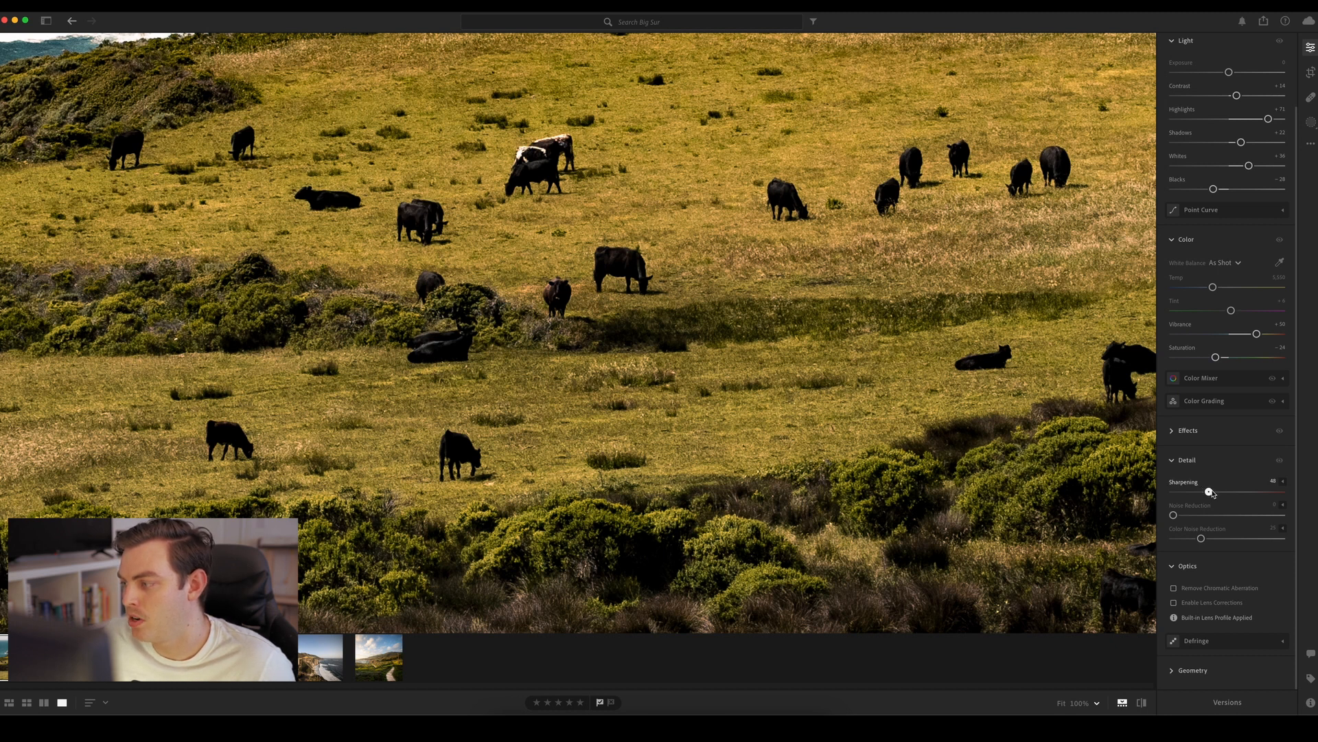
pyautogui.click(1283, 480)
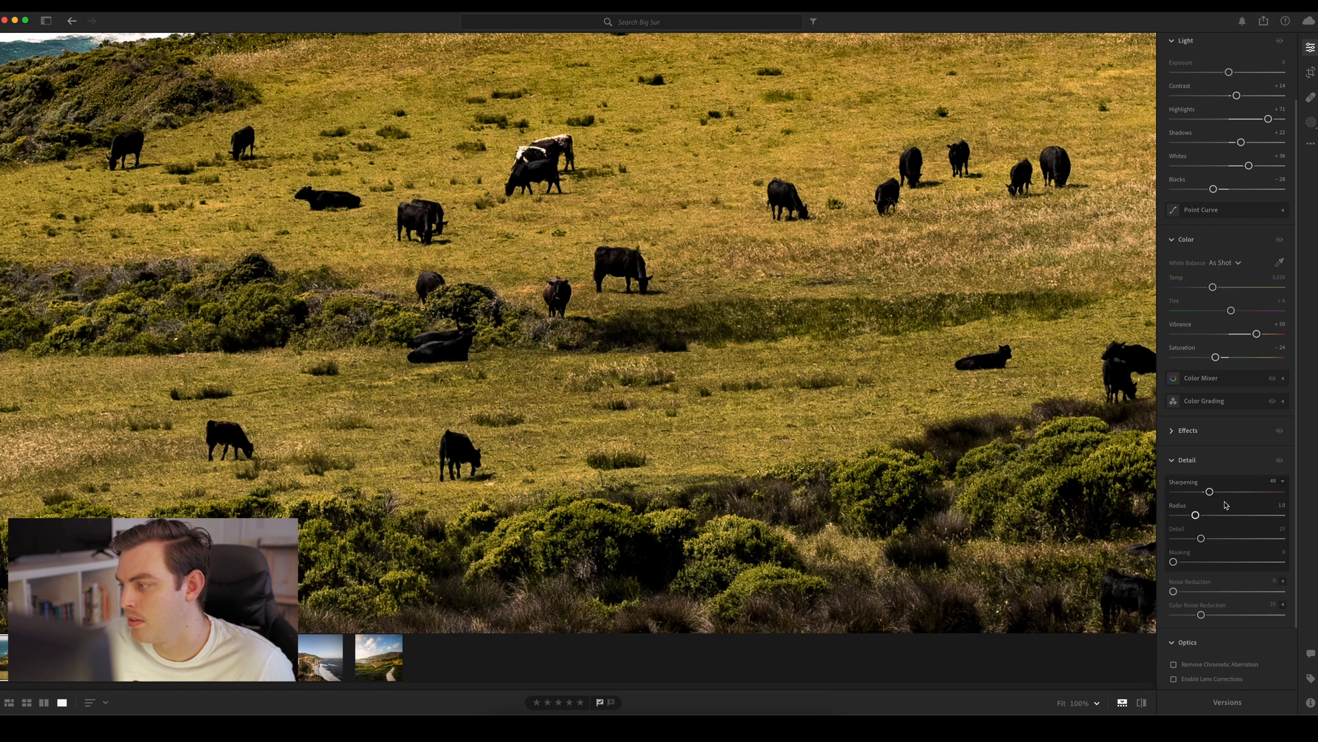
pyautogui.click(1289, 466)
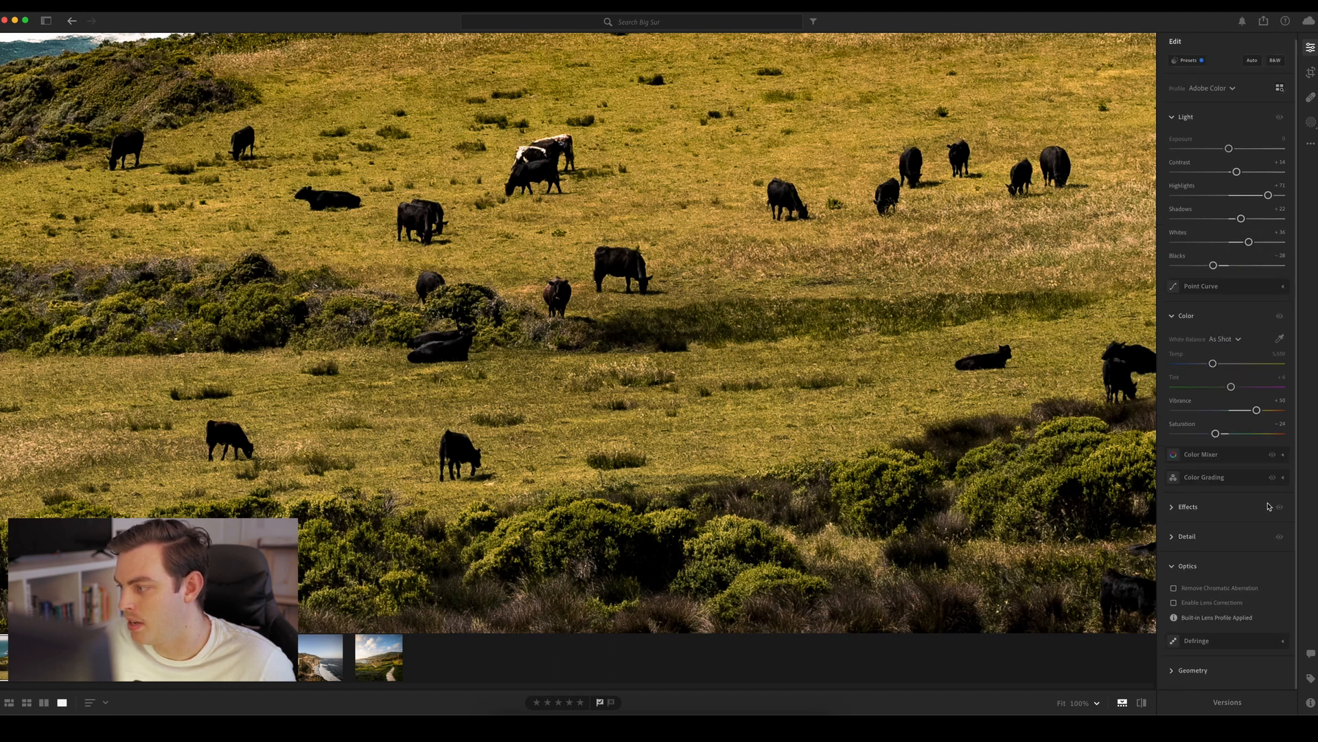
pyautogui.click(1220, 511)
pyautogui.click(1231, 512)
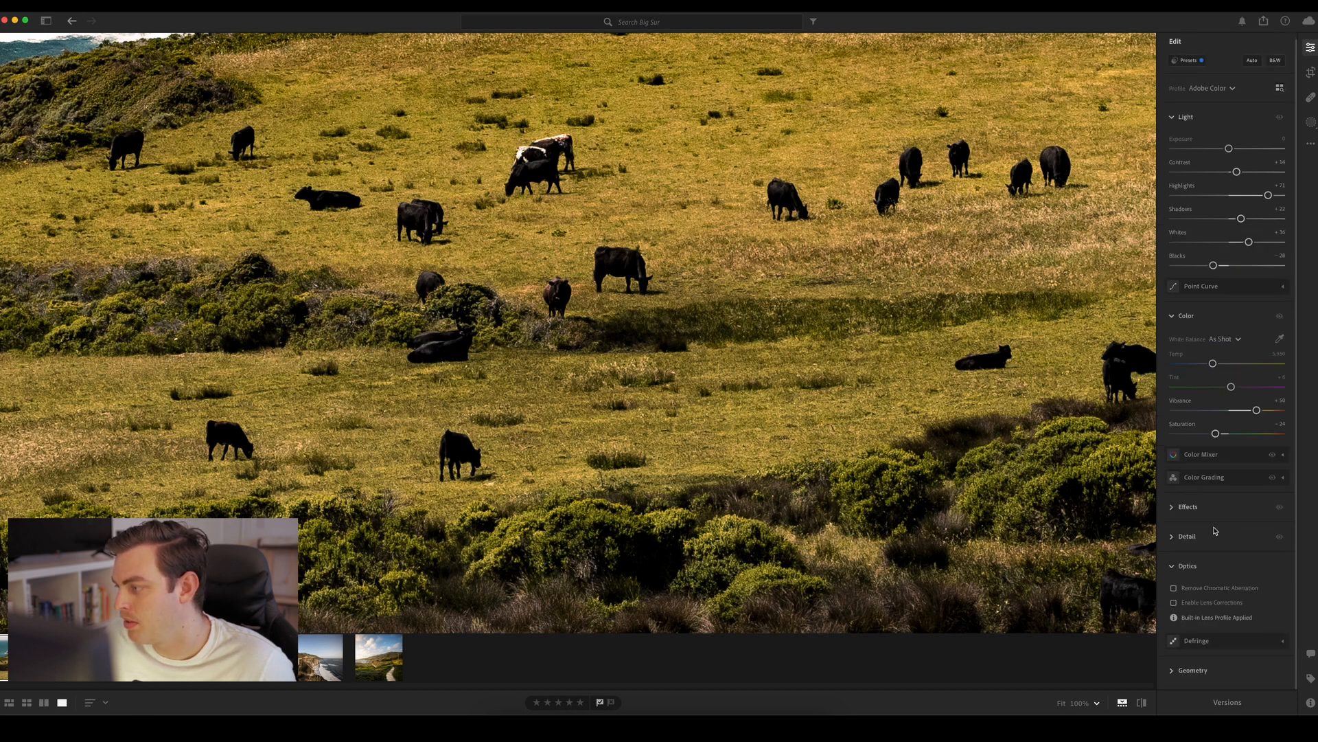
pyautogui.click(1215, 532)
pyautogui.scroll(-3, 1277, 480)
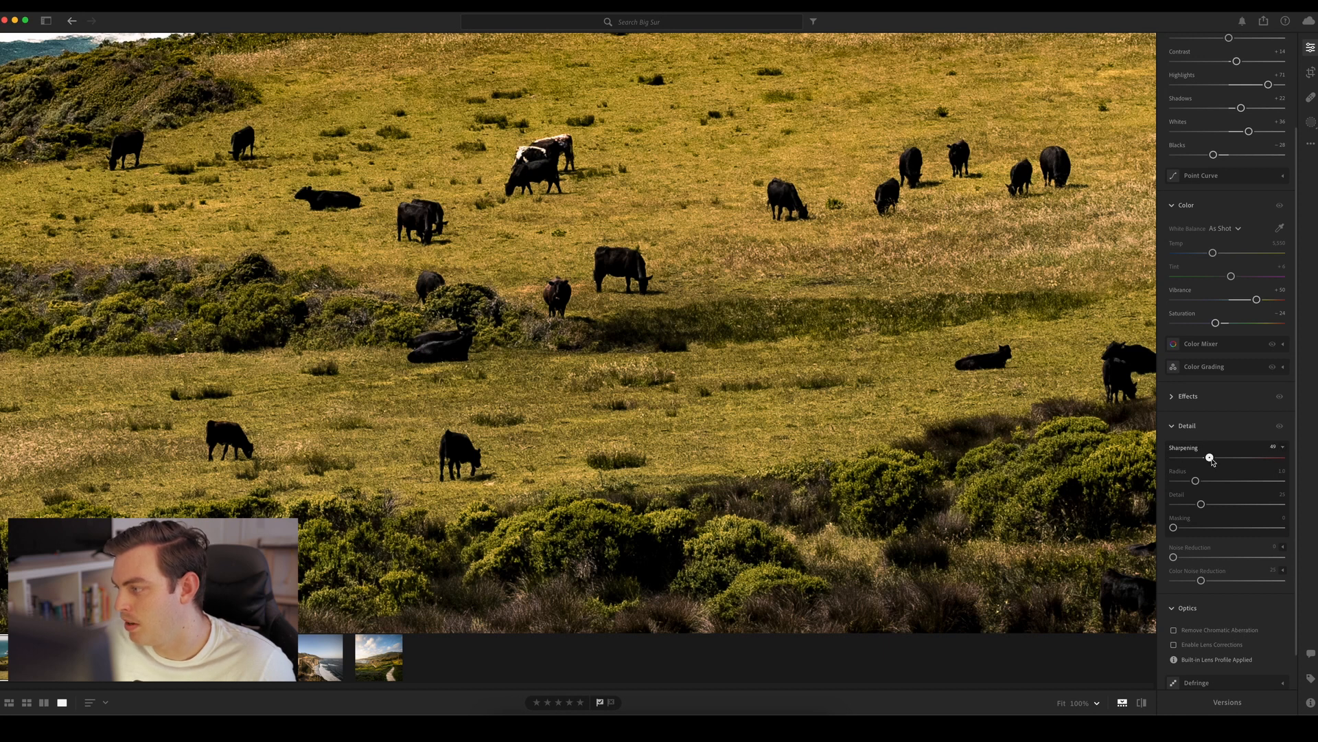
pyautogui.moveTo(1208, 458); pyautogui.dragTo(1227, 459)
# Raise the sharpening Masking to 100 while previewing the black-and-white edge mask
pyautogui.press('alt')
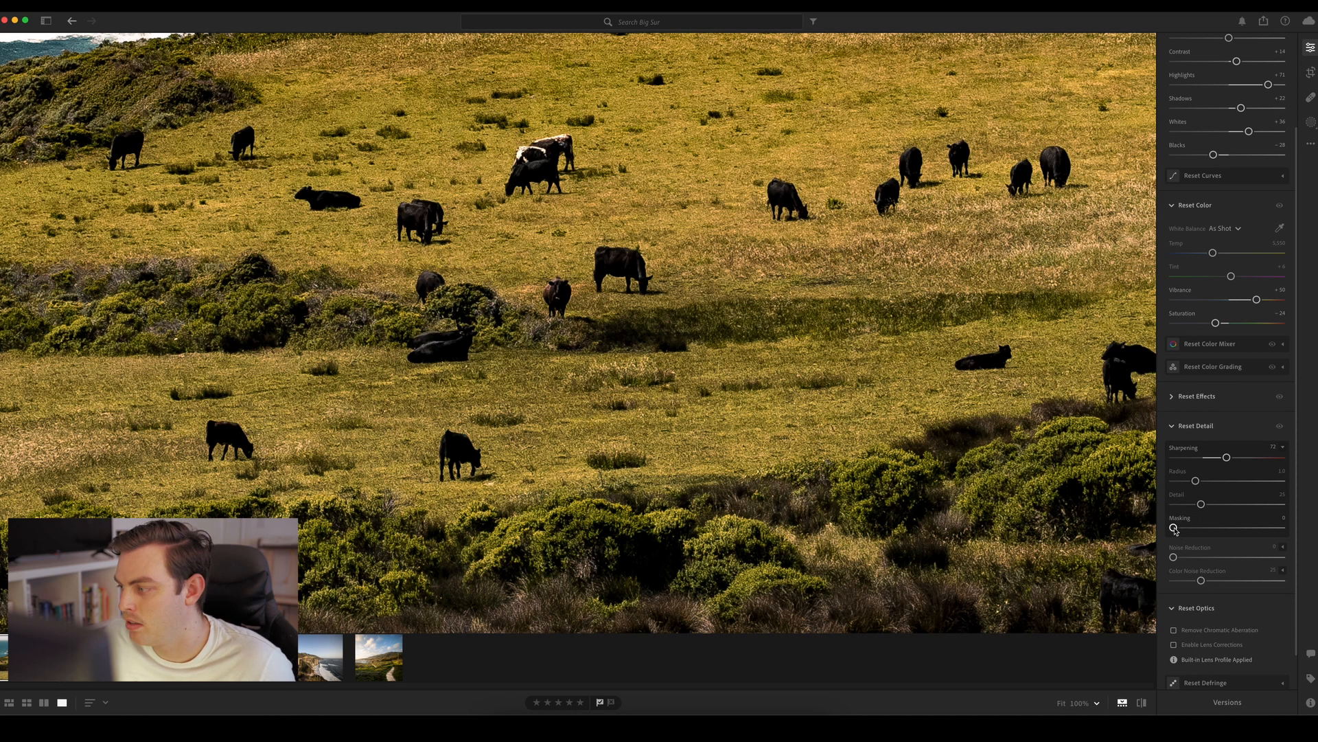
pyautogui.moveTo(1174, 528); pyautogui.dragTo(1294, 525)
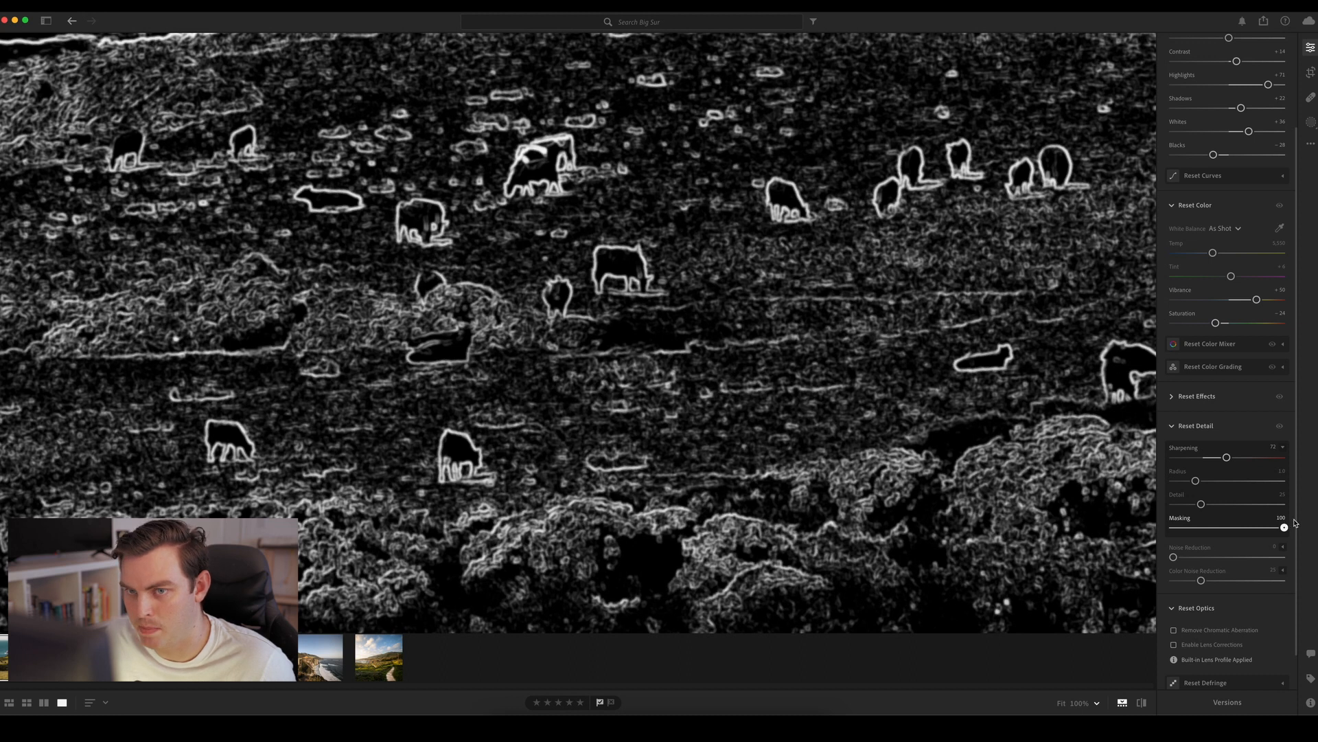
pyautogui.moveTo(1294, 523); pyautogui.dragTo(1295, 524)
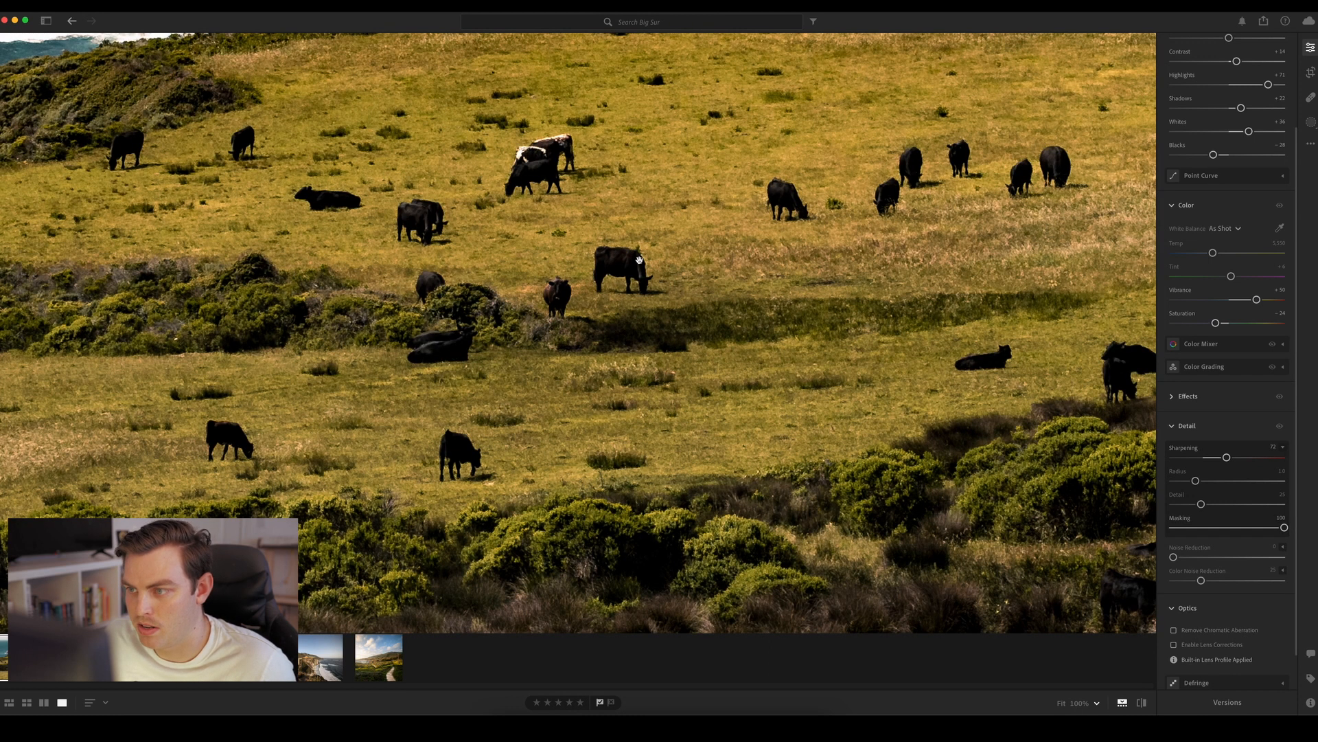
# Compare the cattle and meadow with the Detail adjustments switched off and on
pyautogui.moveTo(622, 250); pyautogui.dragTo(632, 317)
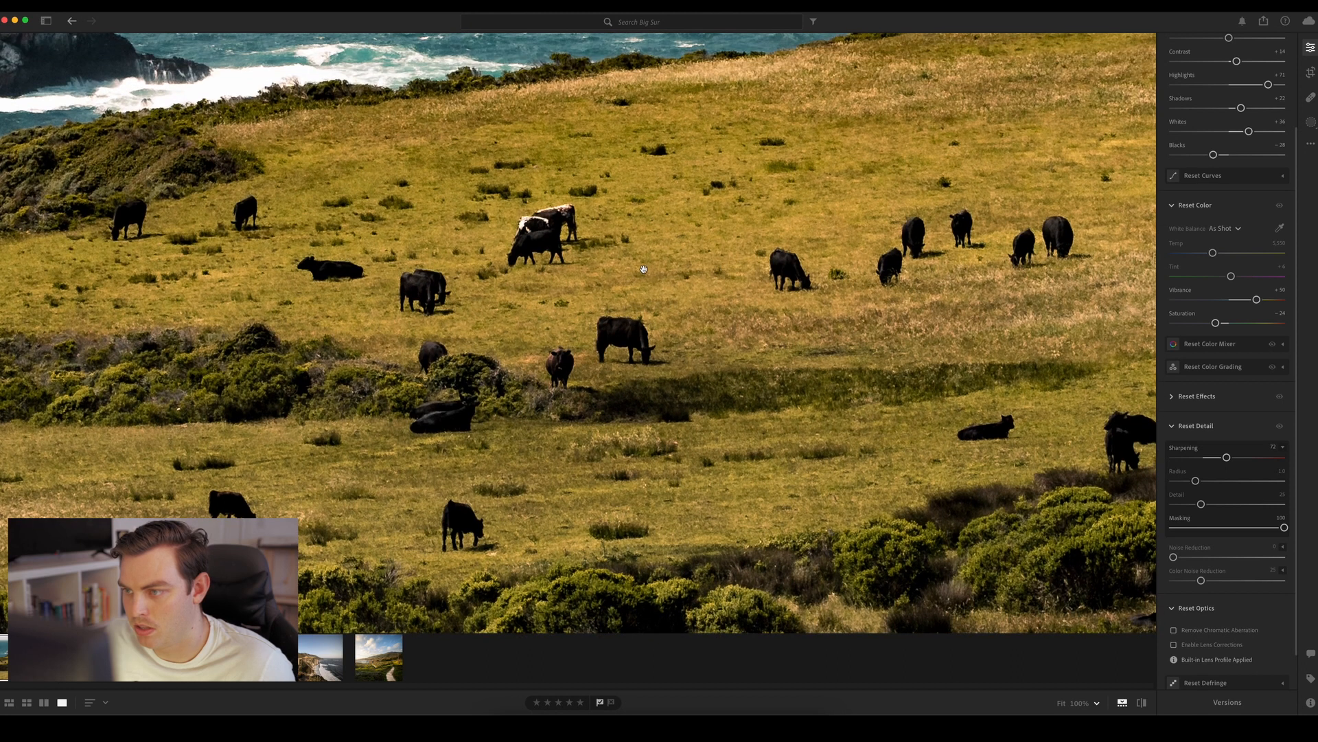
pyautogui.click(1281, 426)
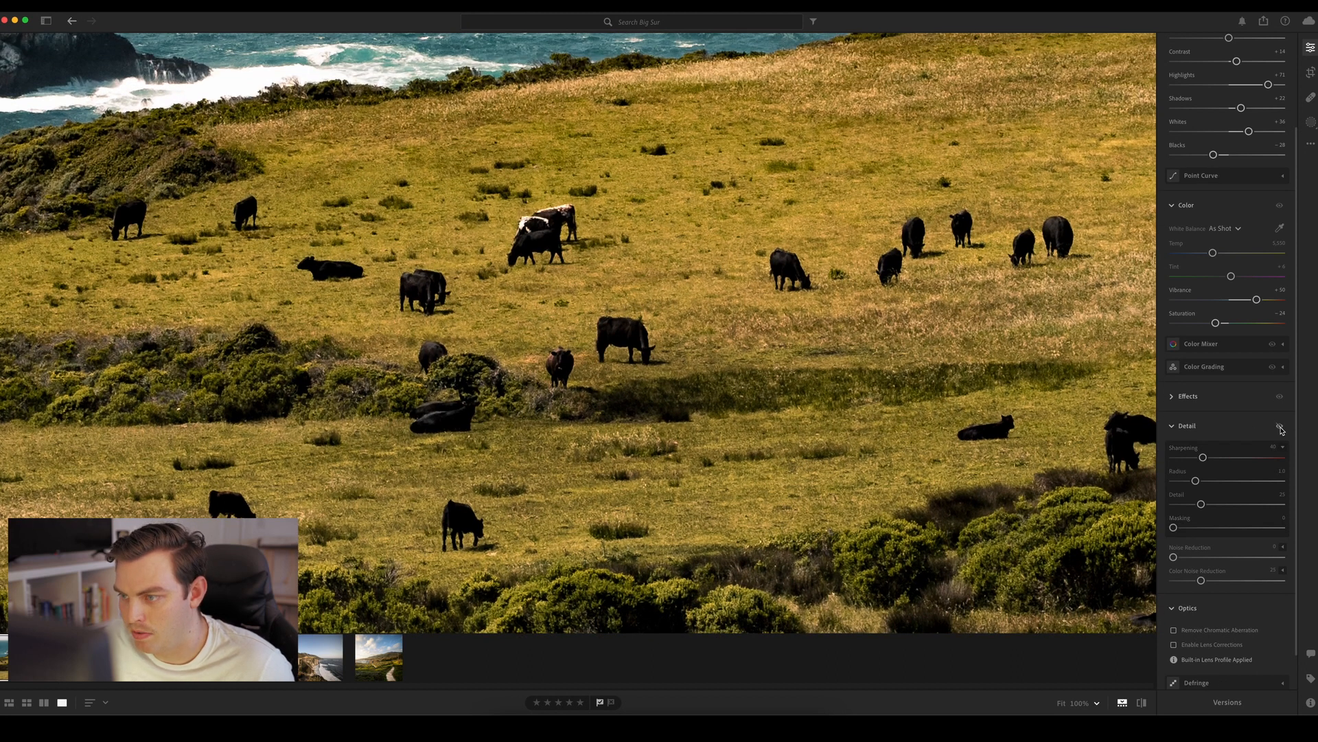
pyautogui.click(1281, 428)
pyautogui.click(1281, 428)
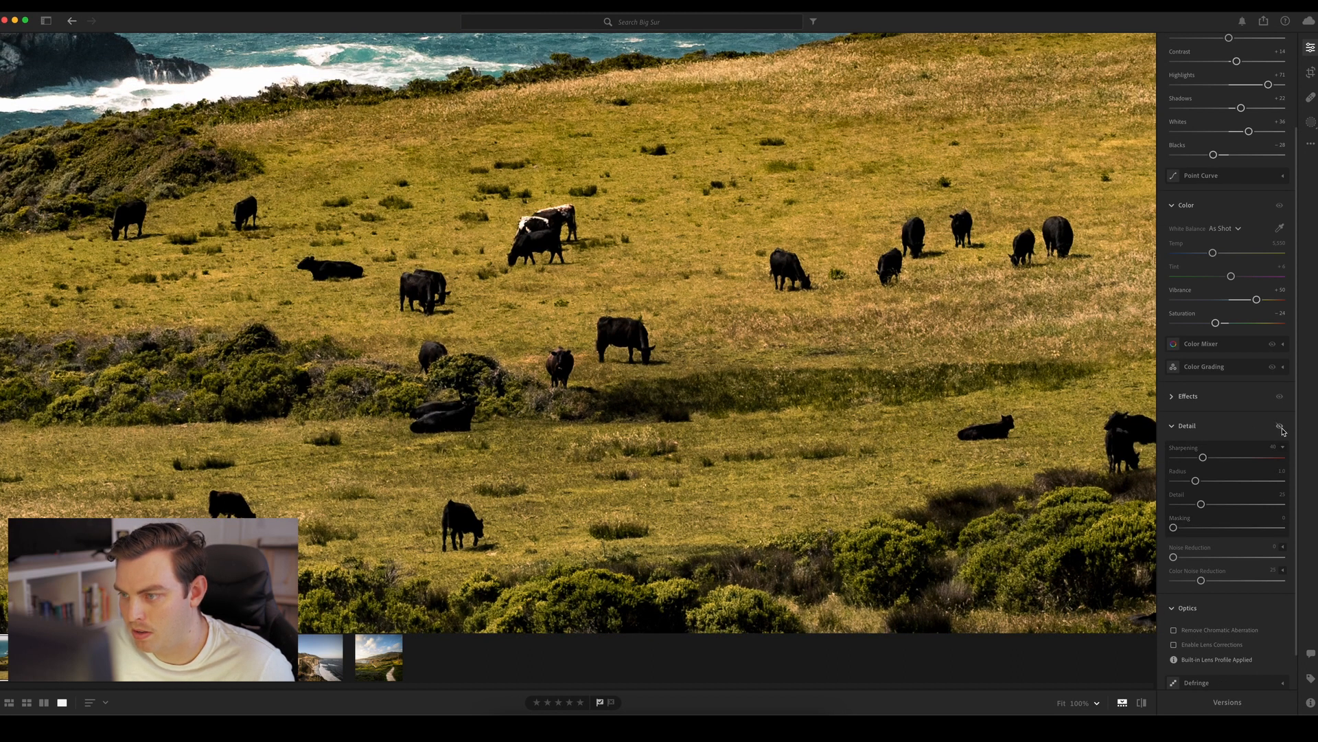
pyautogui.click(1281, 428)
pyautogui.click(1282, 428)
pyautogui.click(1282, 429)
pyautogui.click(1282, 429)
pyautogui.click(1282, 429)
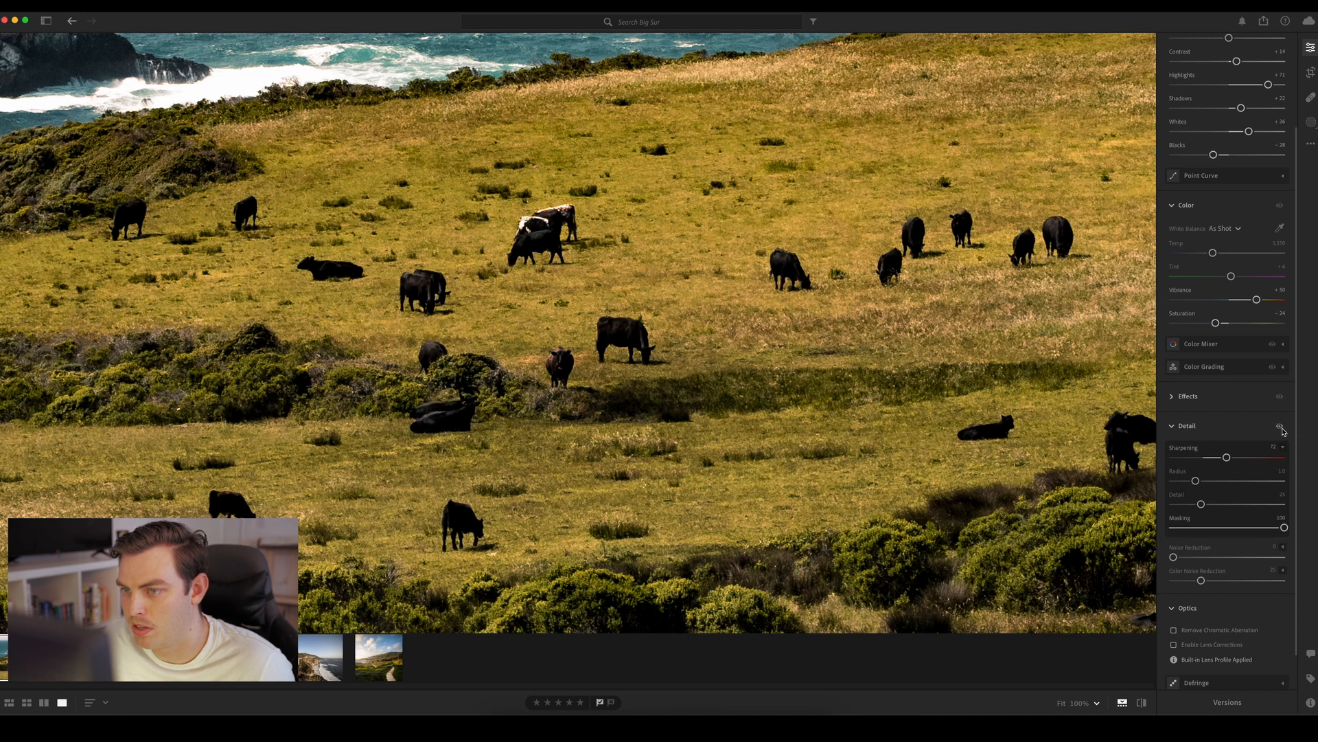
pyautogui.click(1282, 428)
pyautogui.click(1282, 428)
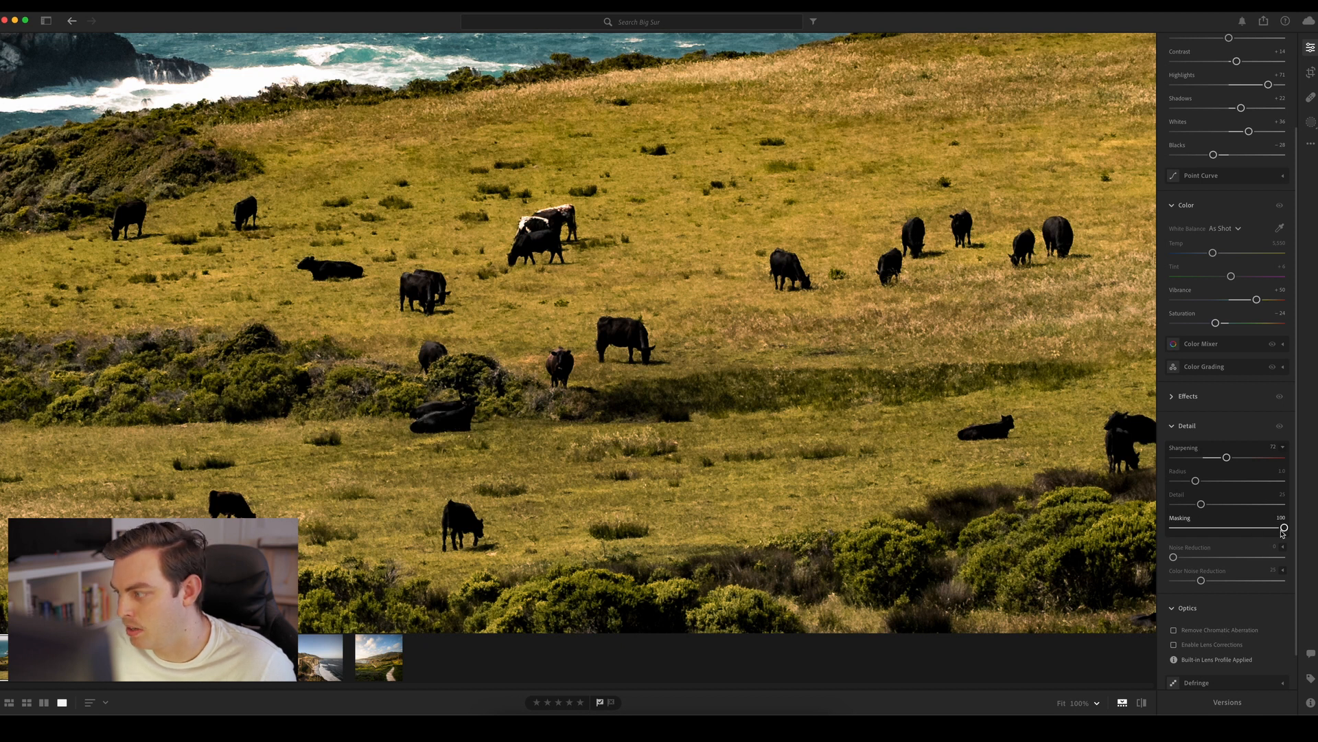
# Set the sharpening Masking to 90, compare the photo with Detail adjustments off and on, and return to the full view
pyautogui.moveTo(1283, 528); pyautogui.dragTo(1273, 528)
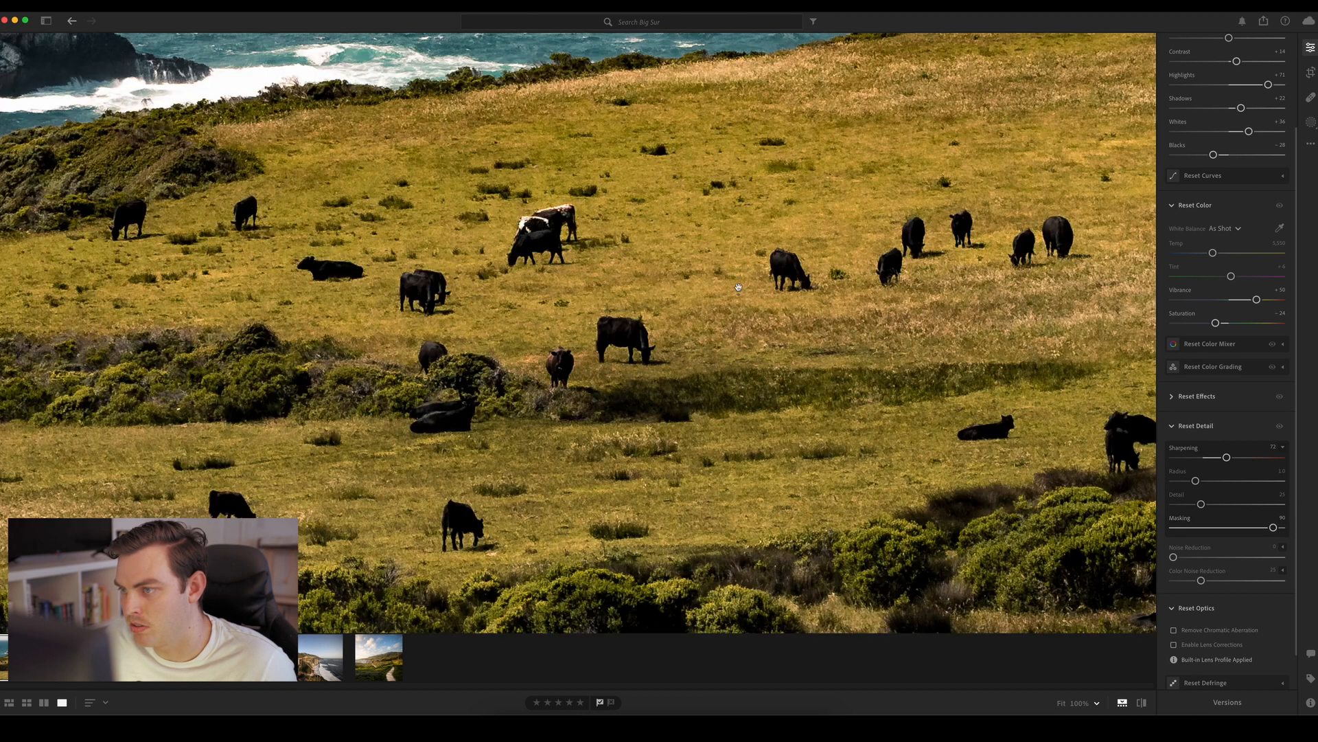
pyautogui.click(1280, 428)
pyautogui.click(1280, 427)
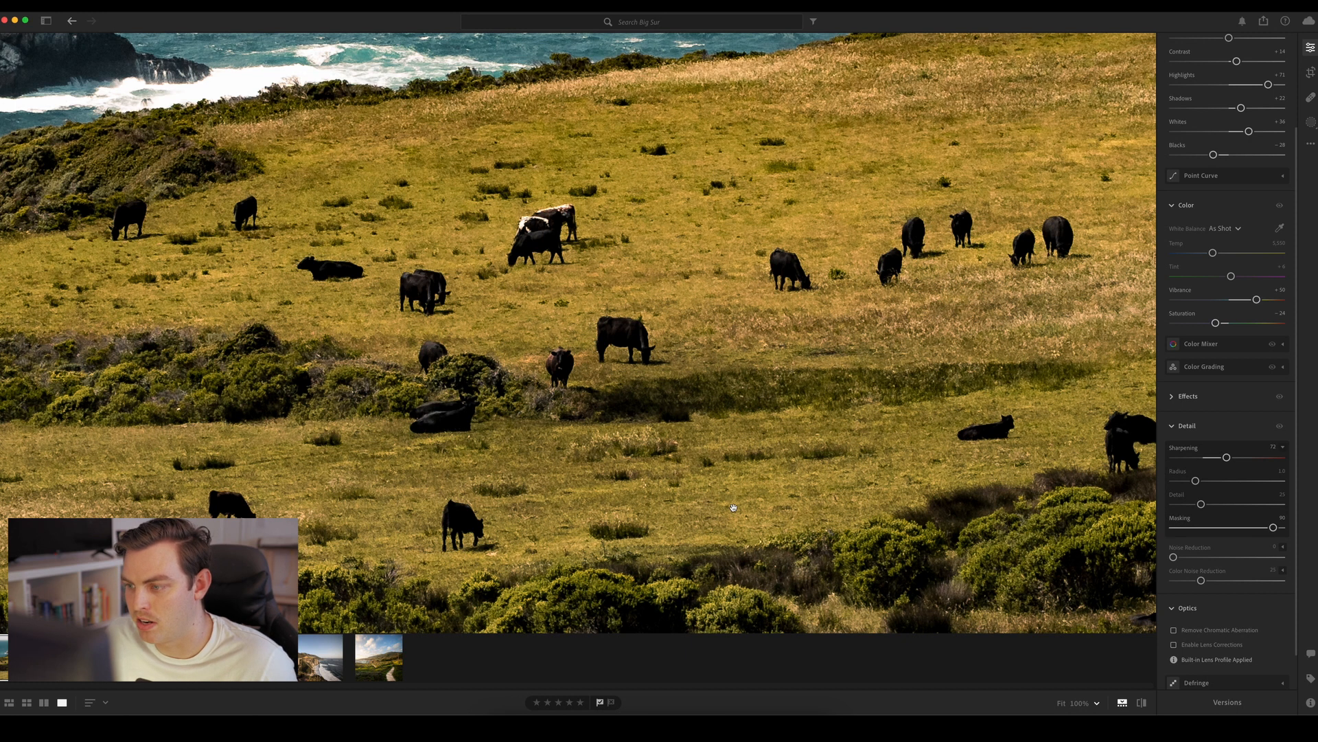
pyautogui.click(1279, 427)
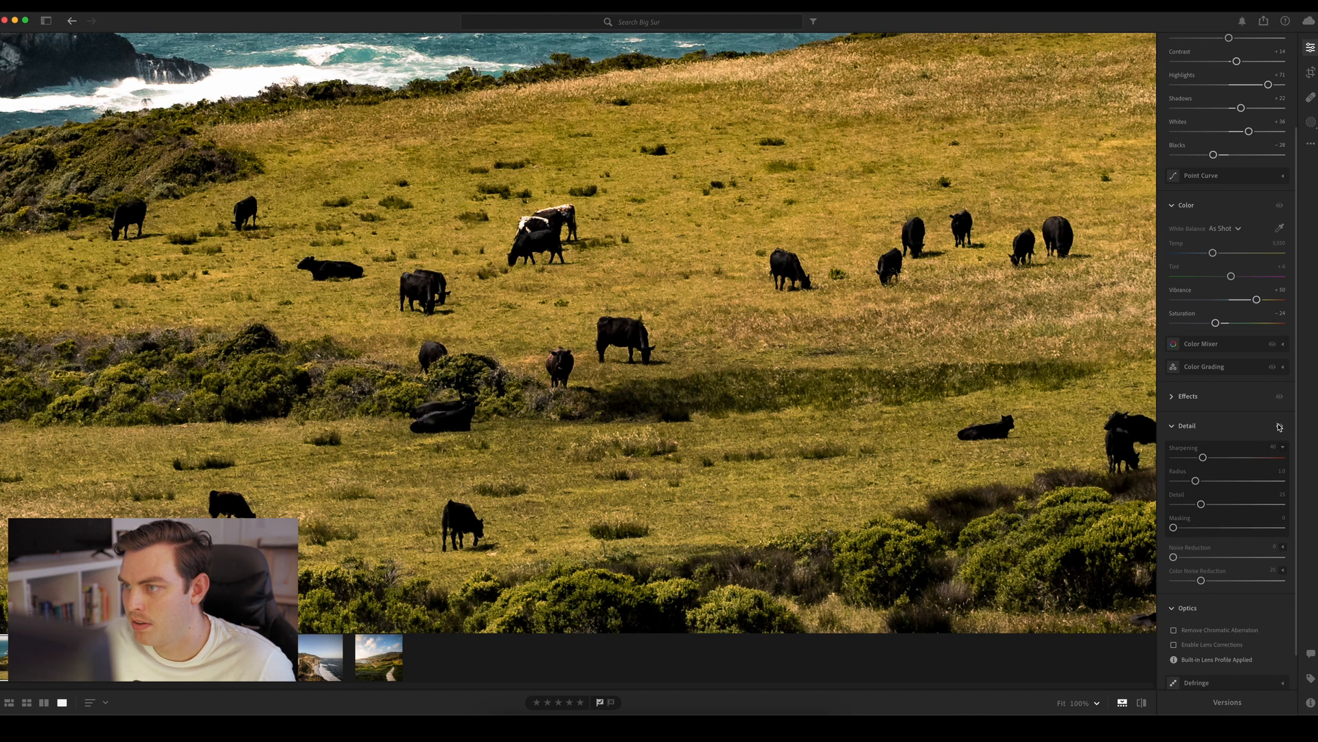
pyautogui.click(1280, 427)
pyautogui.click(1280, 427)
pyautogui.click(1280, 427)
pyautogui.click(1280, 427)
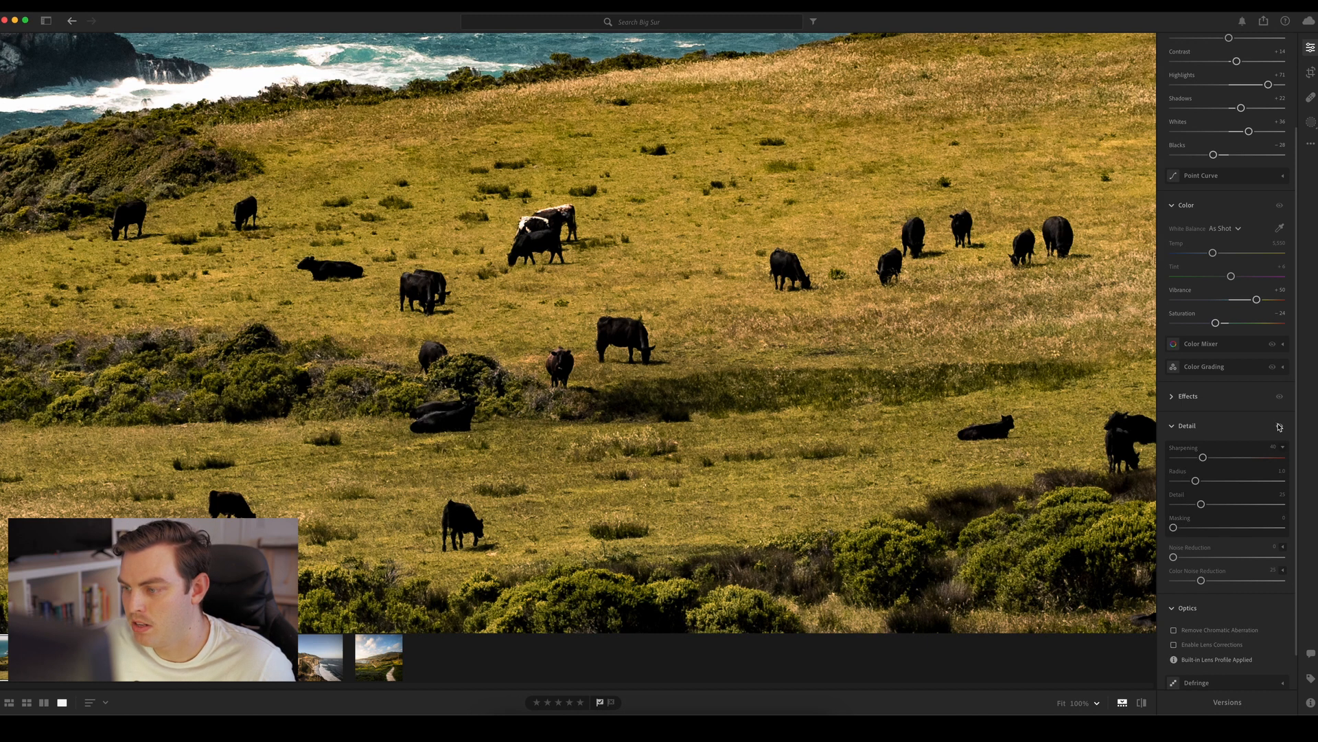
pyautogui.click(1280, 427)
pyautogui.click(843, 333)
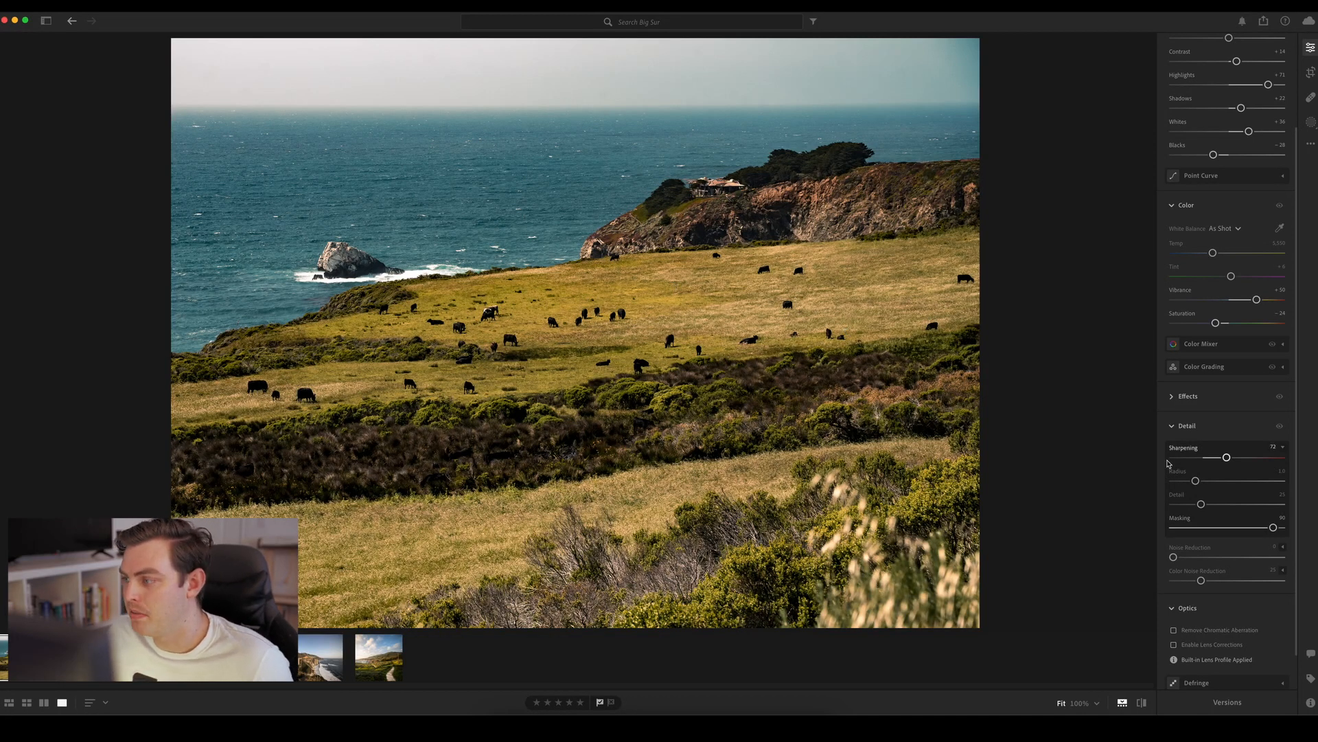
# Open the masking tools, dismiss the introductory masking tips, and start a new Radial Gradient mask
pyautogui.scroll(-1, 1297, 463)
pyautogui.moveTo(1297, 464); pyautogui.dragTo(1296, 364)
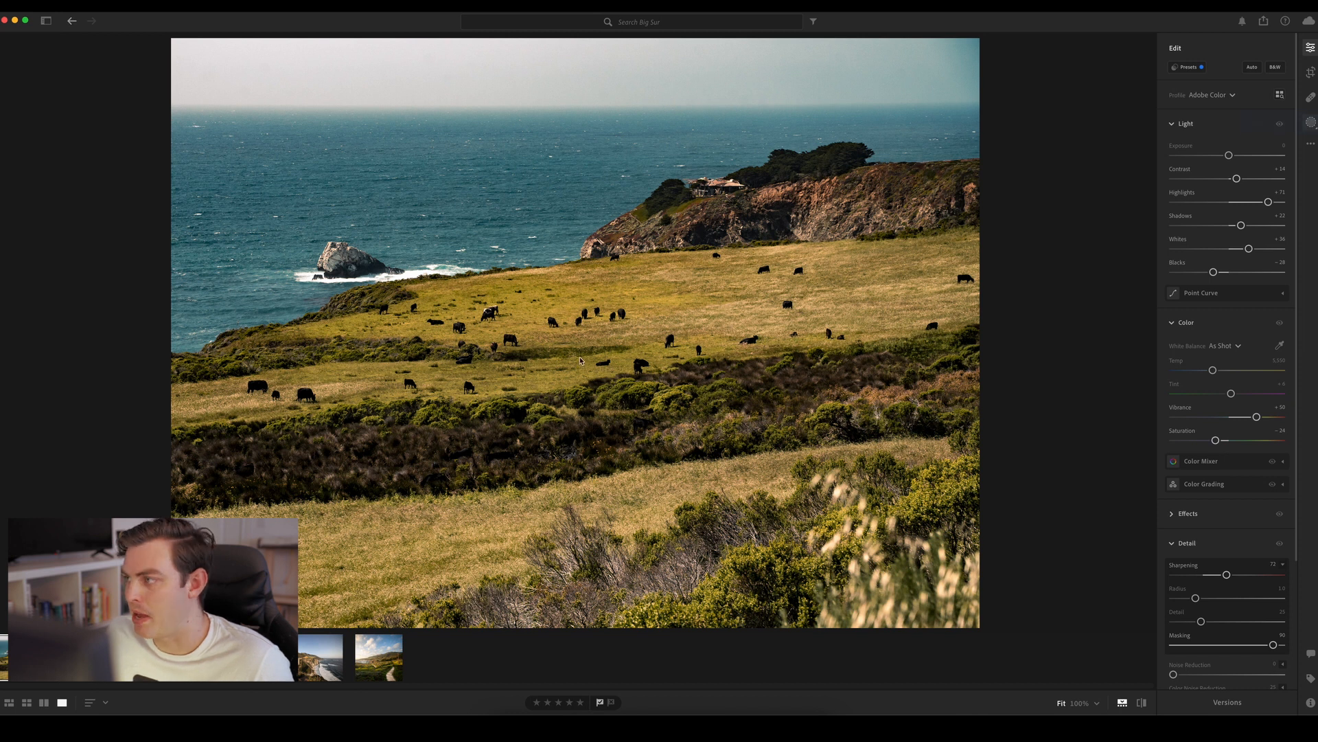
pyautogui.press('m')
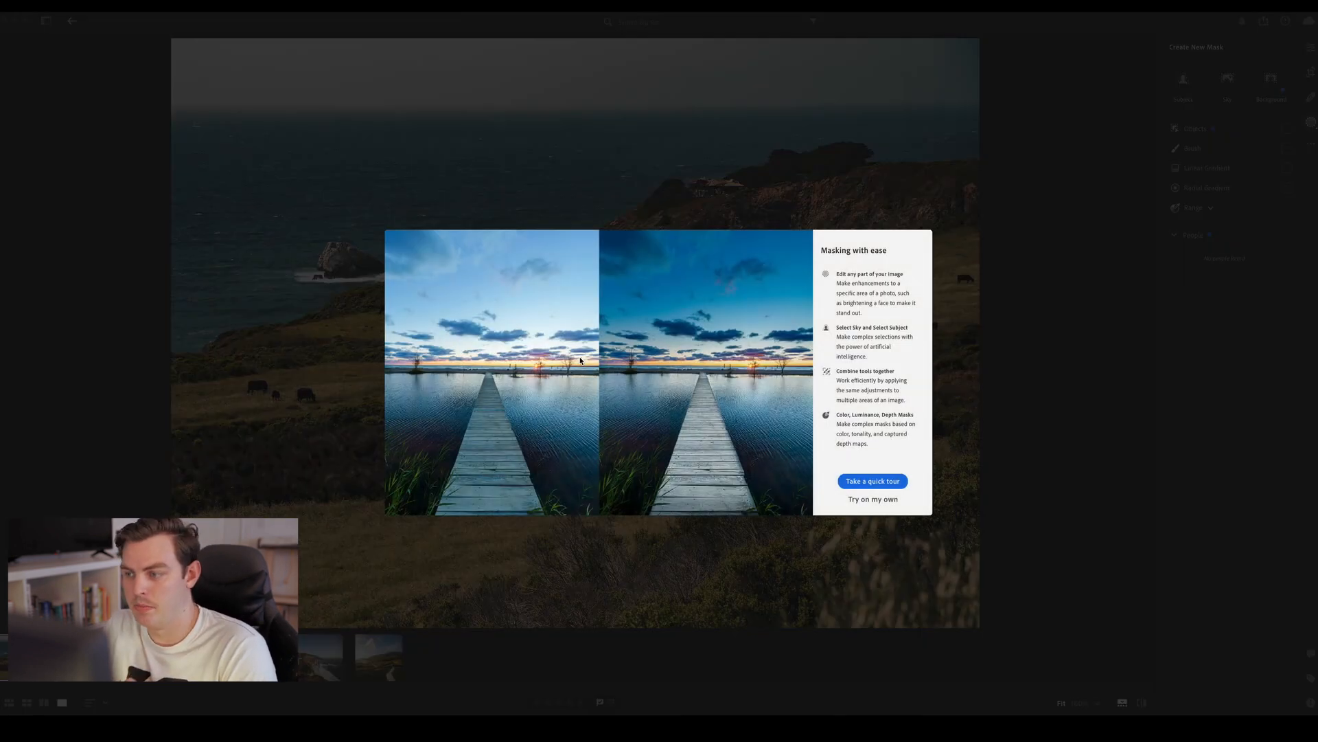
pyautogui.click(863, 501)
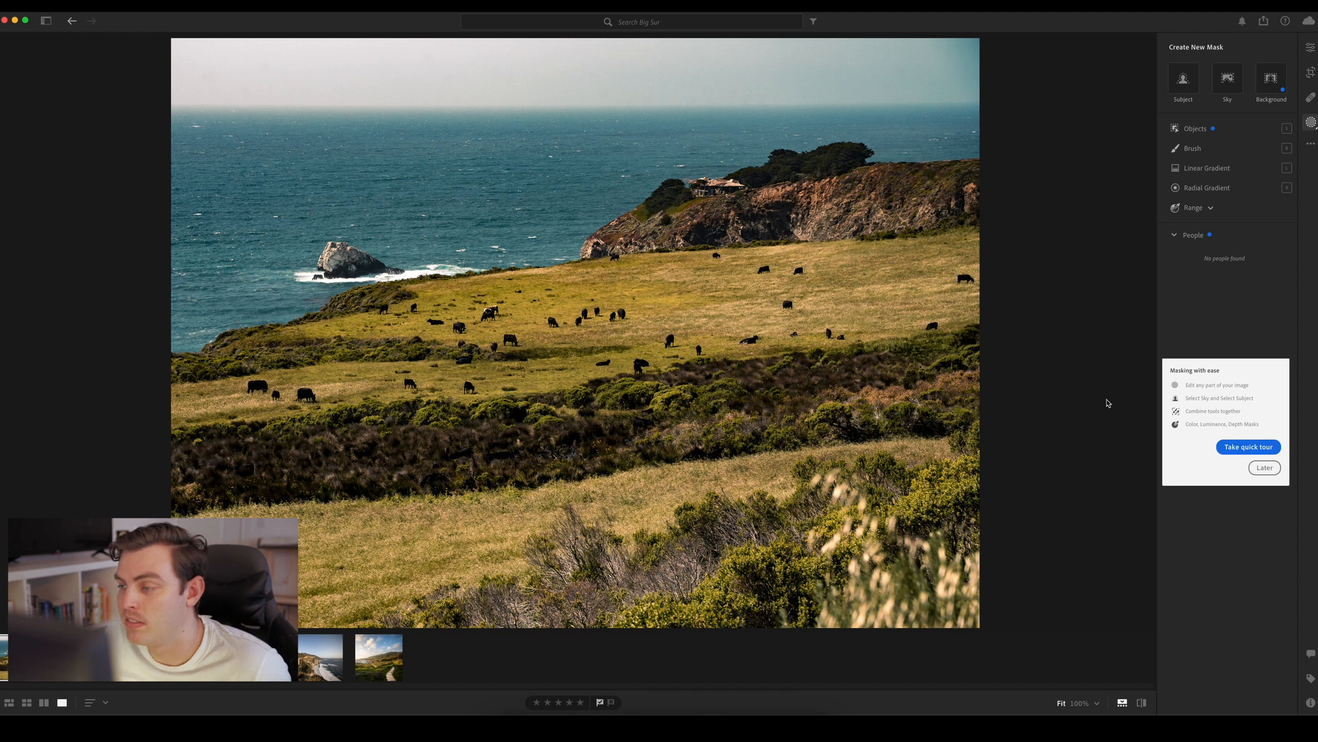
pyautogui.click(1264, 467)
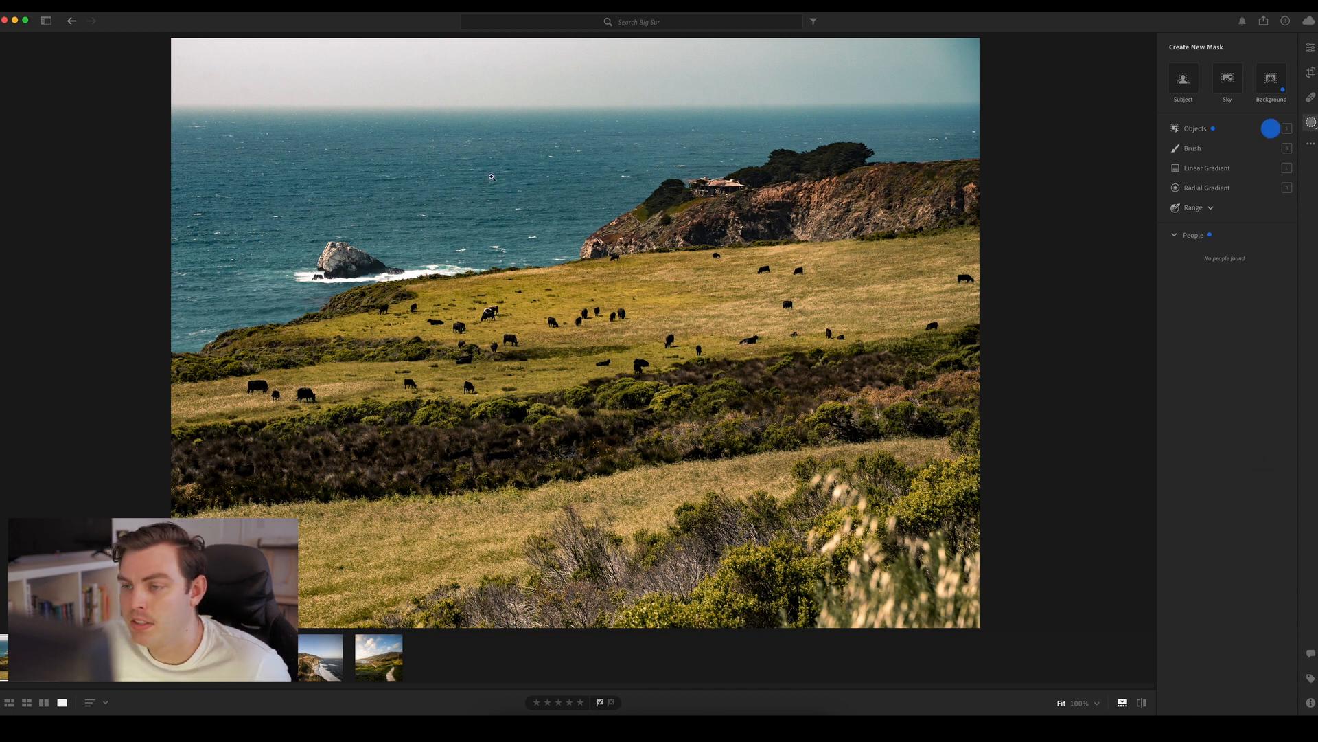
pyautogui.click(1277, 130)
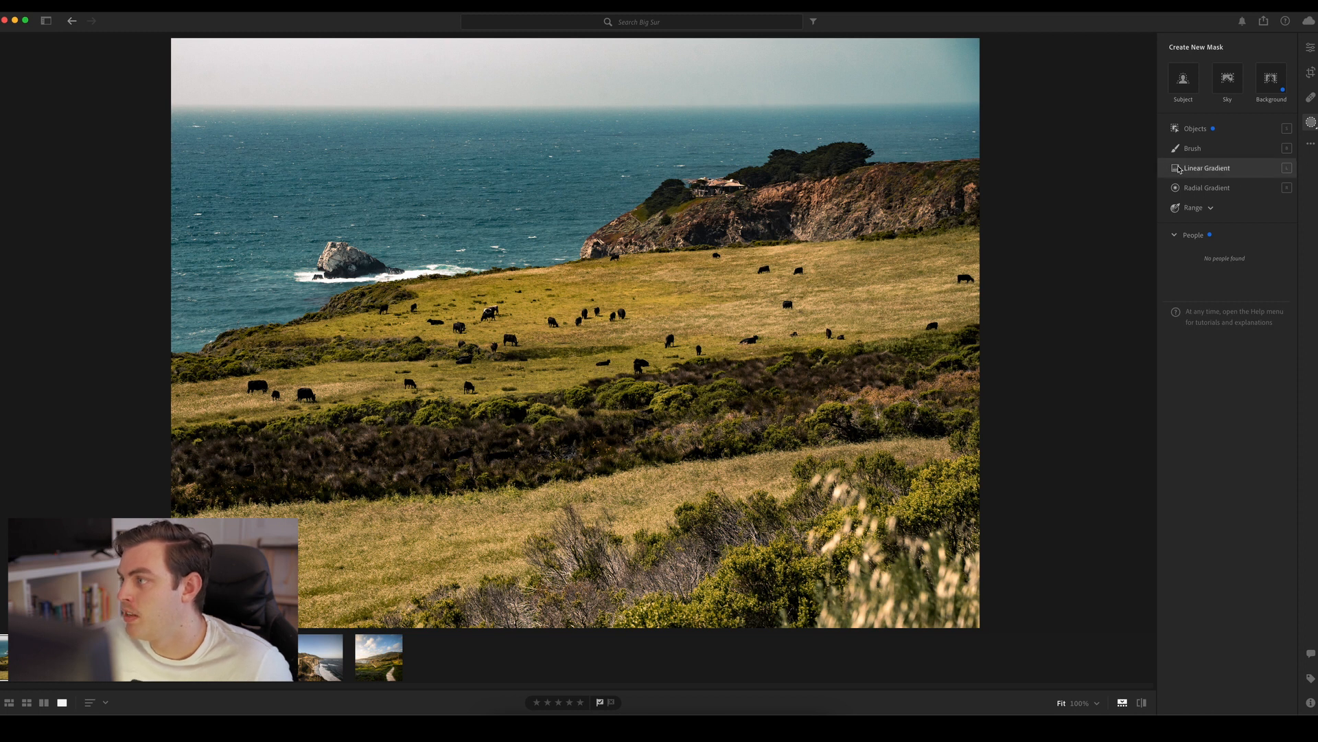
pyautogui.click(1203, 171)
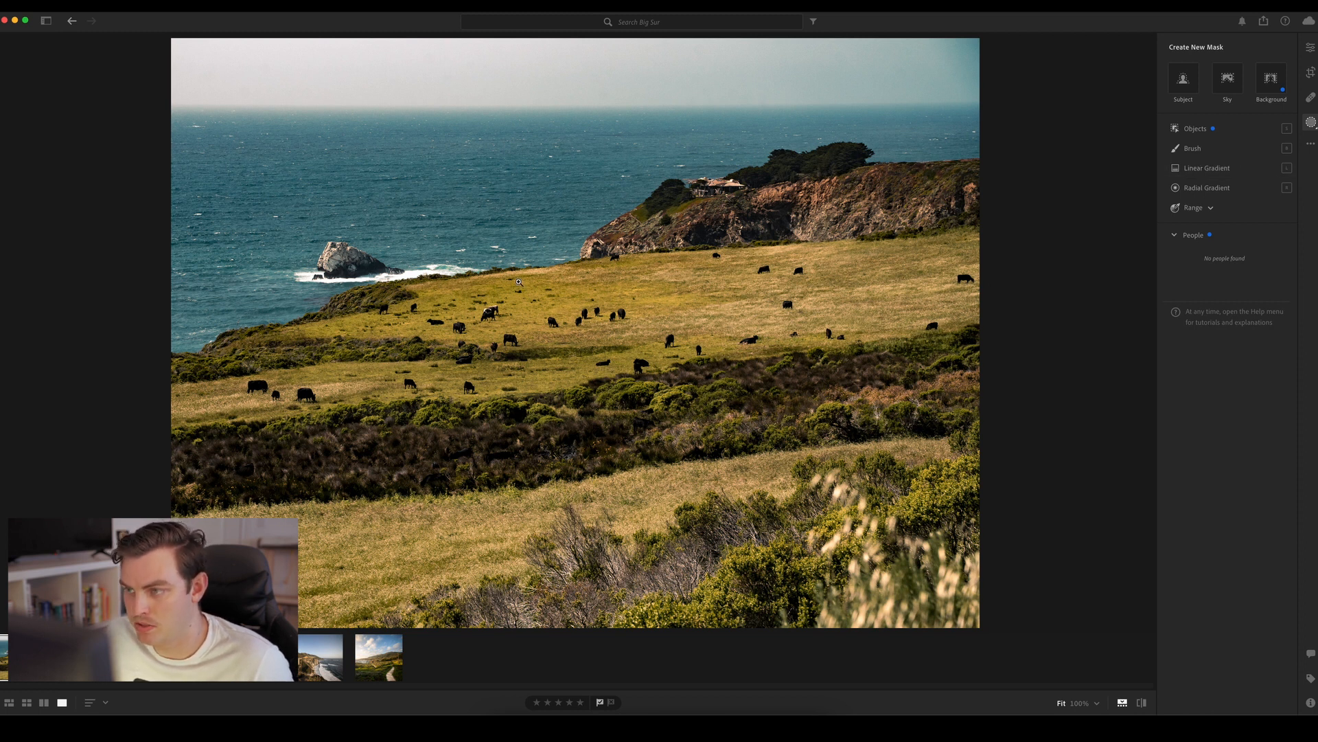
pyautogui.click(1222, 187)
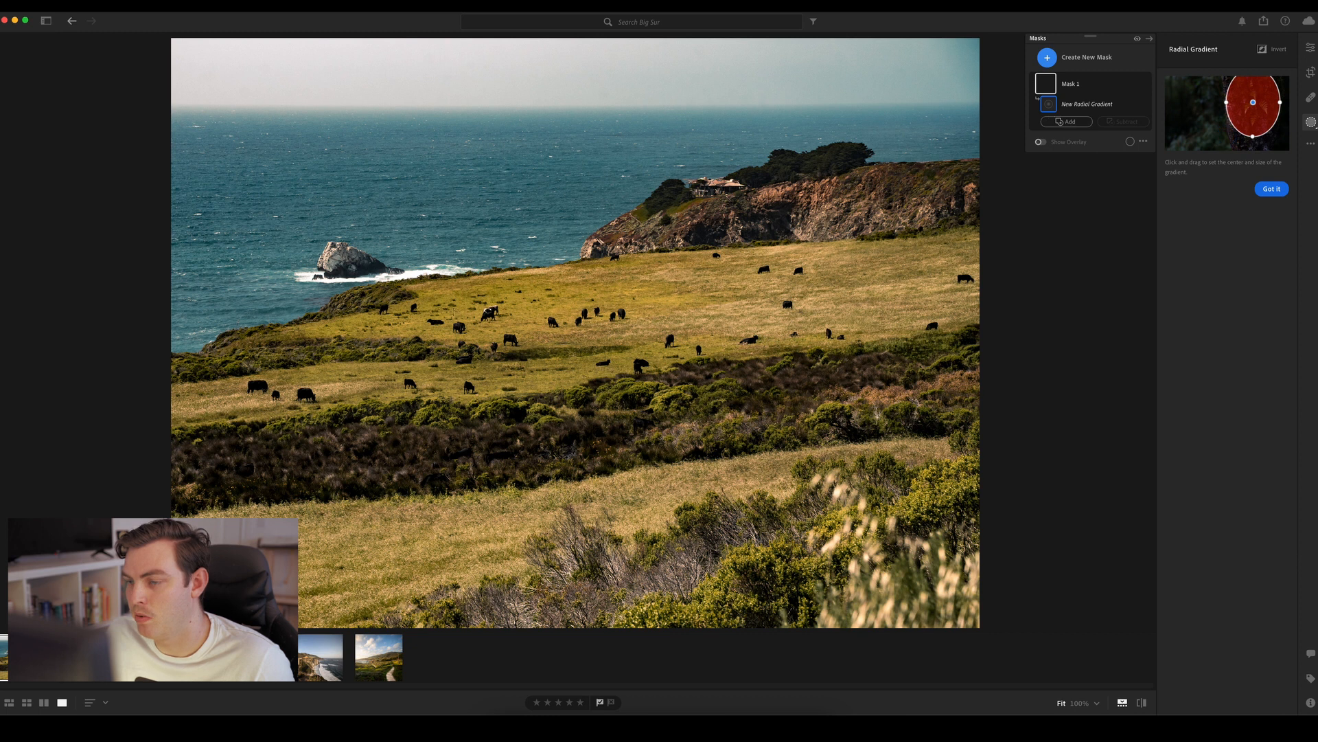
# Draw a wide radial gradient and center, tilt and widen it to cover the sloping cattle meadow
pyautogui.moveTo(265, 368); pyautogui.dragTo(677, 477)
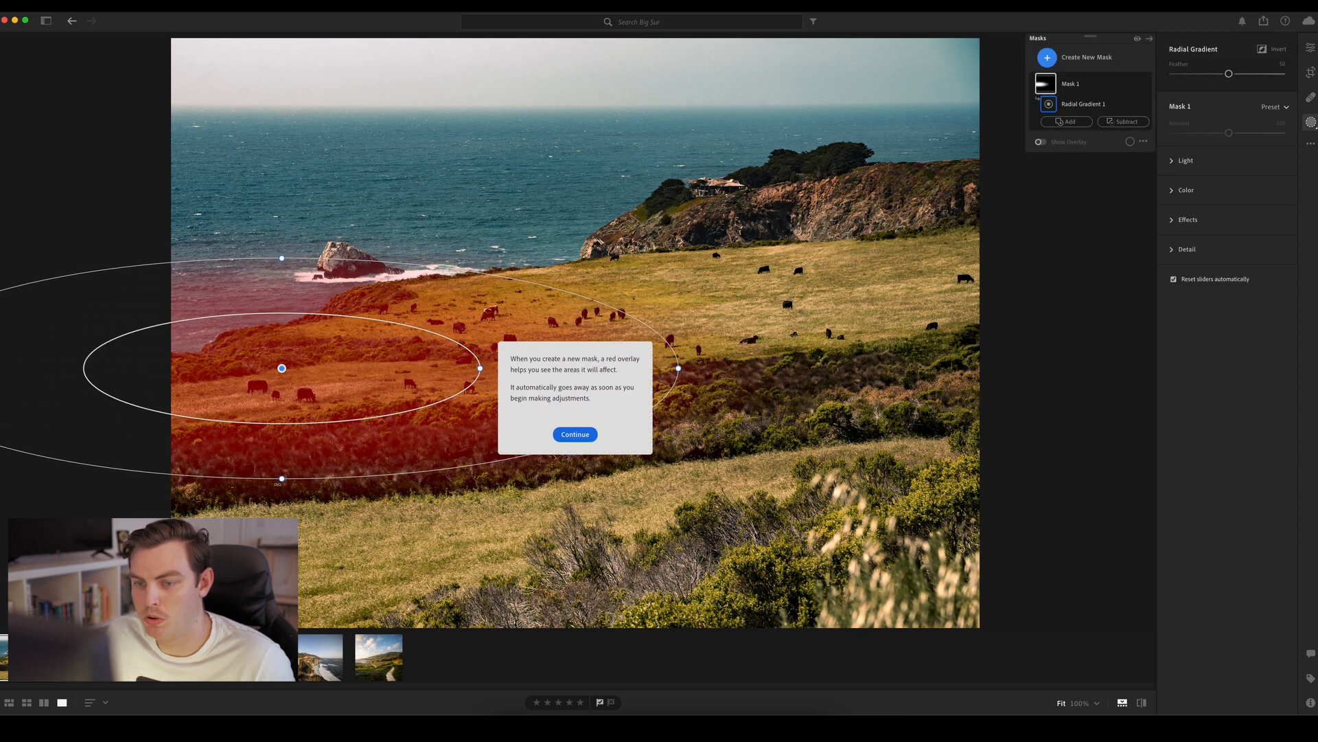
pyautogui.moveTo(282, 370); pyautogui.dragTo(526, 339)
pyautogui.moveTo(922, 299); pyautogui.dragTo(995, 288)
pyautogui.moveTo(526, 338); pyautogui.dragTo(563, 328)
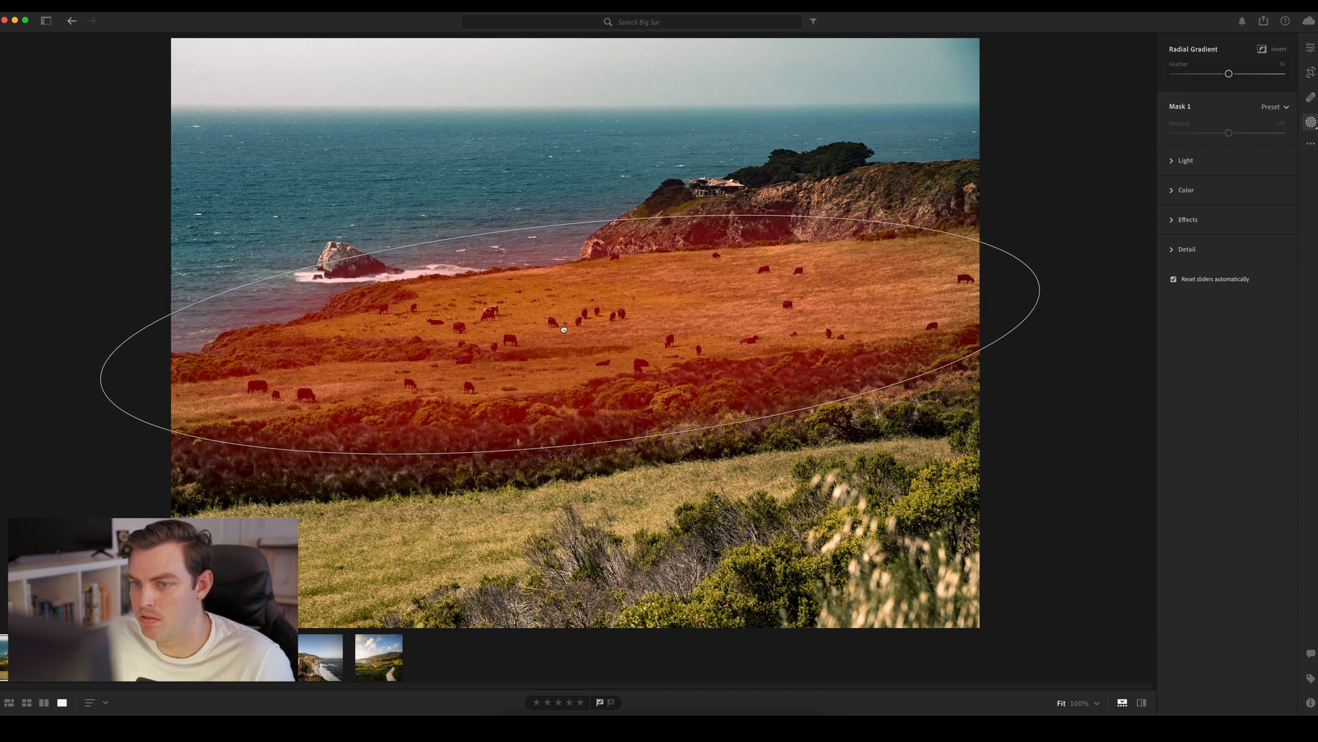
pyautogui.moveTo(1038, 285); pyautogui.dragTo(1053, 284)
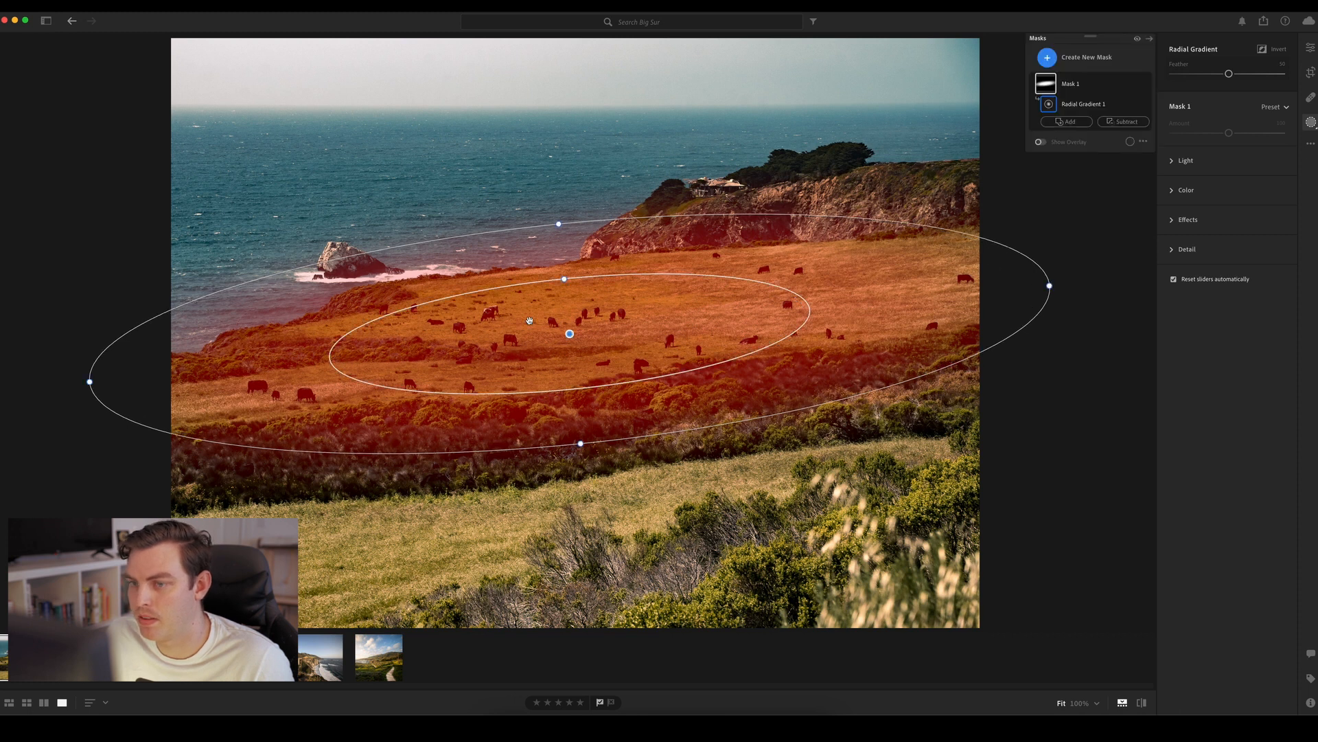
# Shift the radial gradient slightly lower and fine-tune its height over the meadow, toggling the mask overlay to check coverage
pyautogui.moveTo(567, 333); pyautogui.dragTo(574, 340)
pyautogui.moveTo(588, 460); pyautogui.dragTo(587, 454)
pyautogui.press('o')
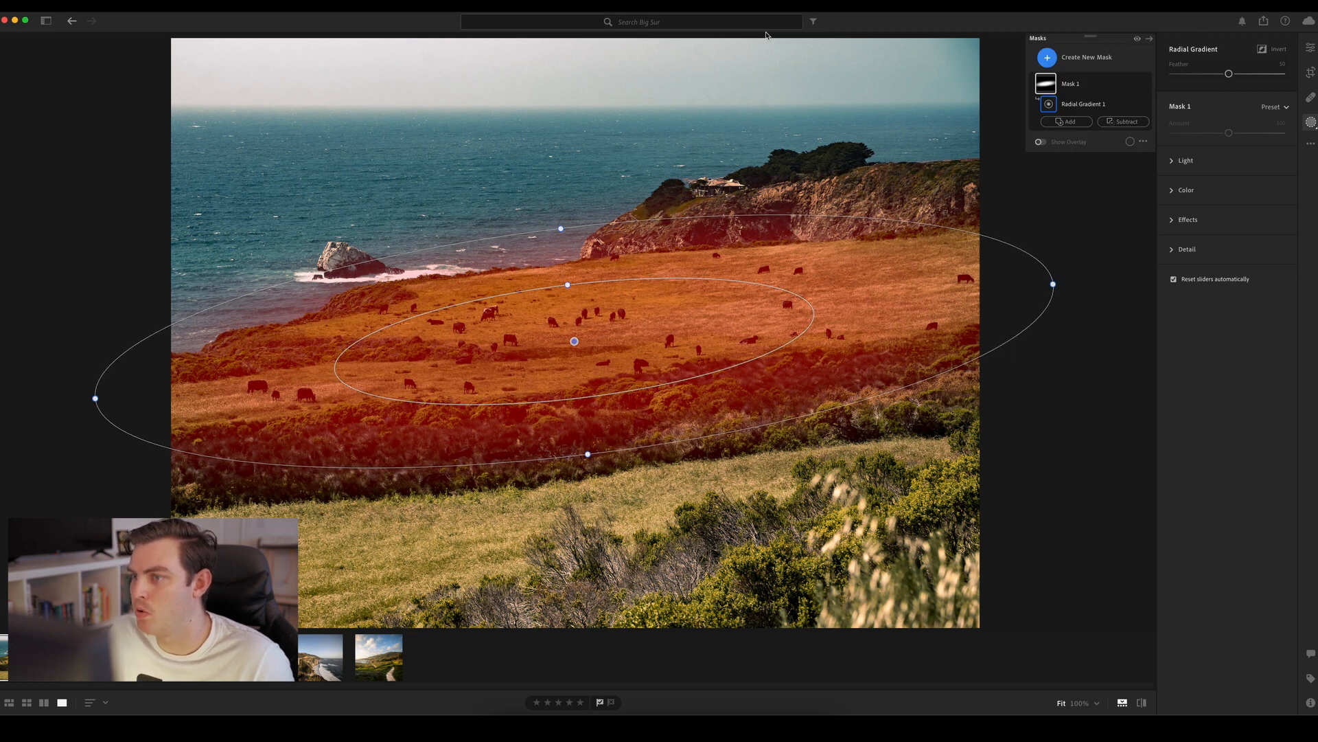
pyautogui.press('o')
pyautogui.moveTo(563, 230); pyautogui.dragTo(560, 224)
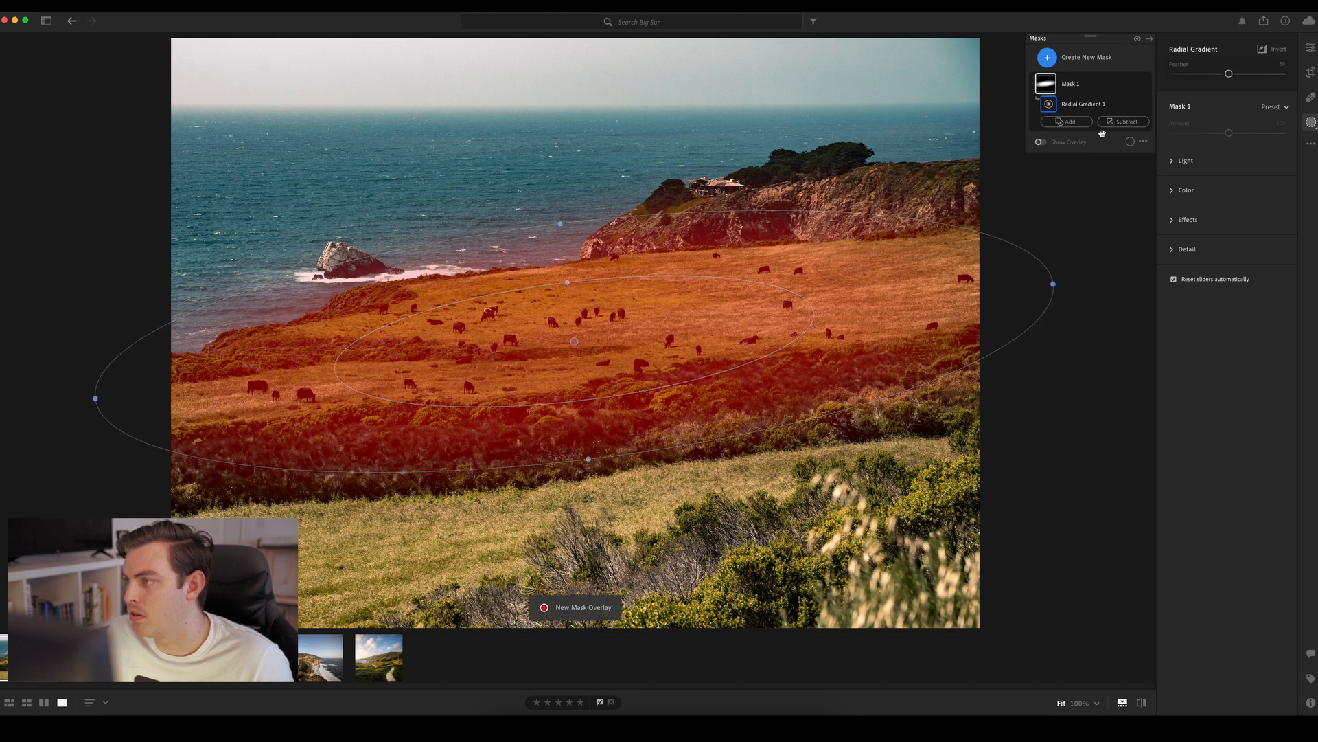
# Invert the meadow's radial gradient mask and subtract a Luminance Range sampled from the bright sky near the photo's upper-left corner
pyautogui.click(1135, 85)
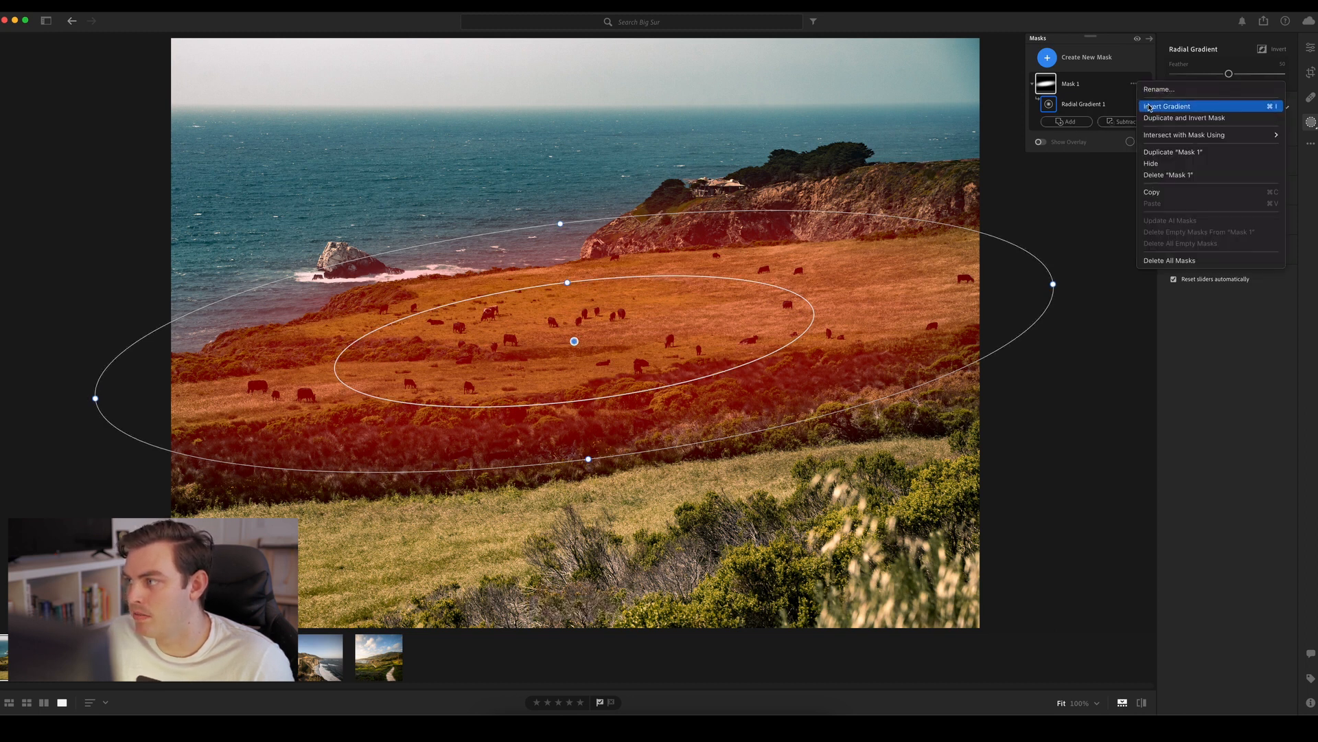
pyautogui.click(1150, 107)
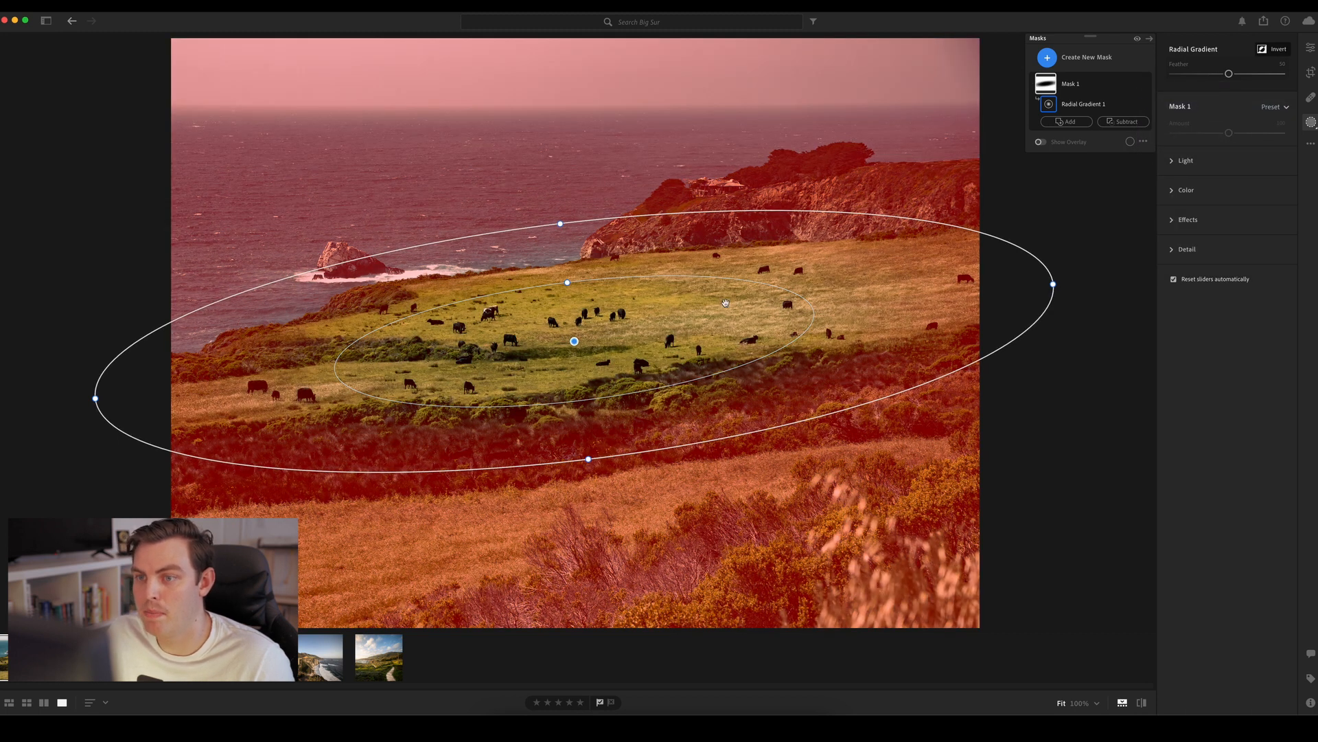
pyautogui.click(1129, 122)
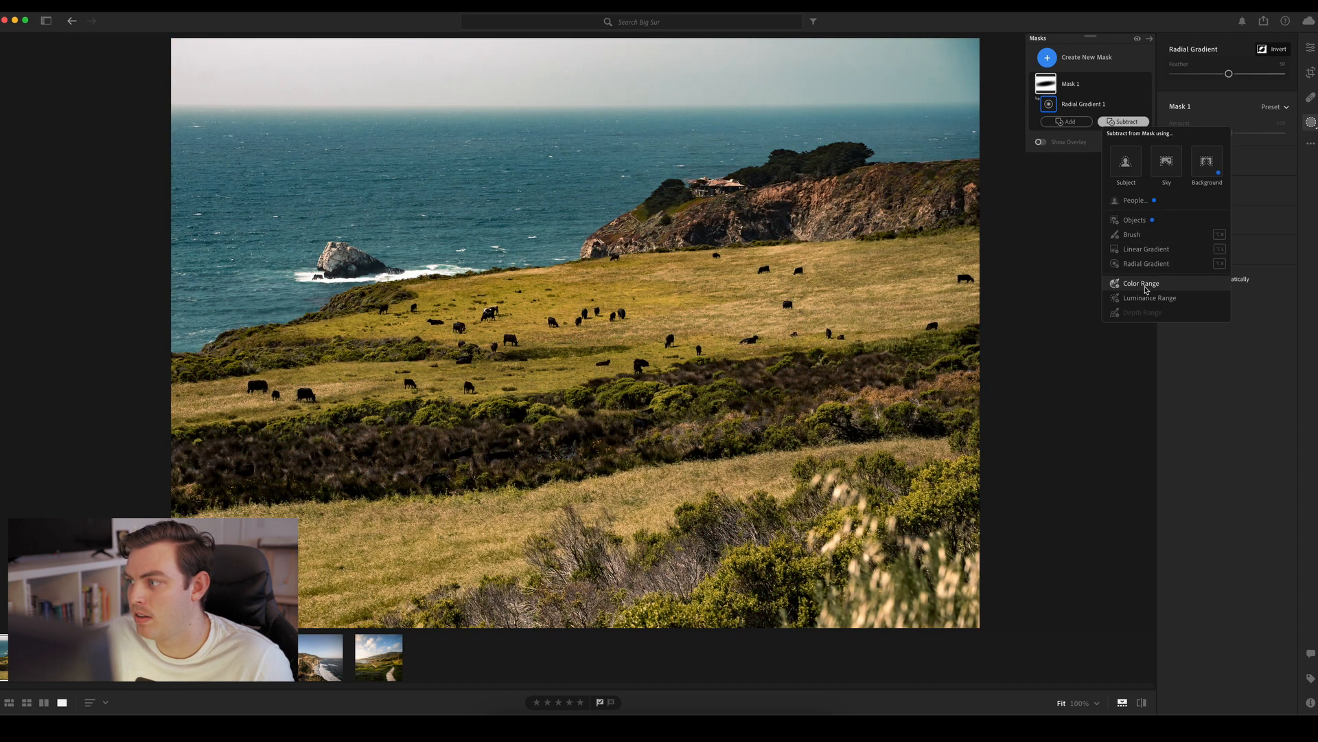
pyautogui.click(1148, 297)
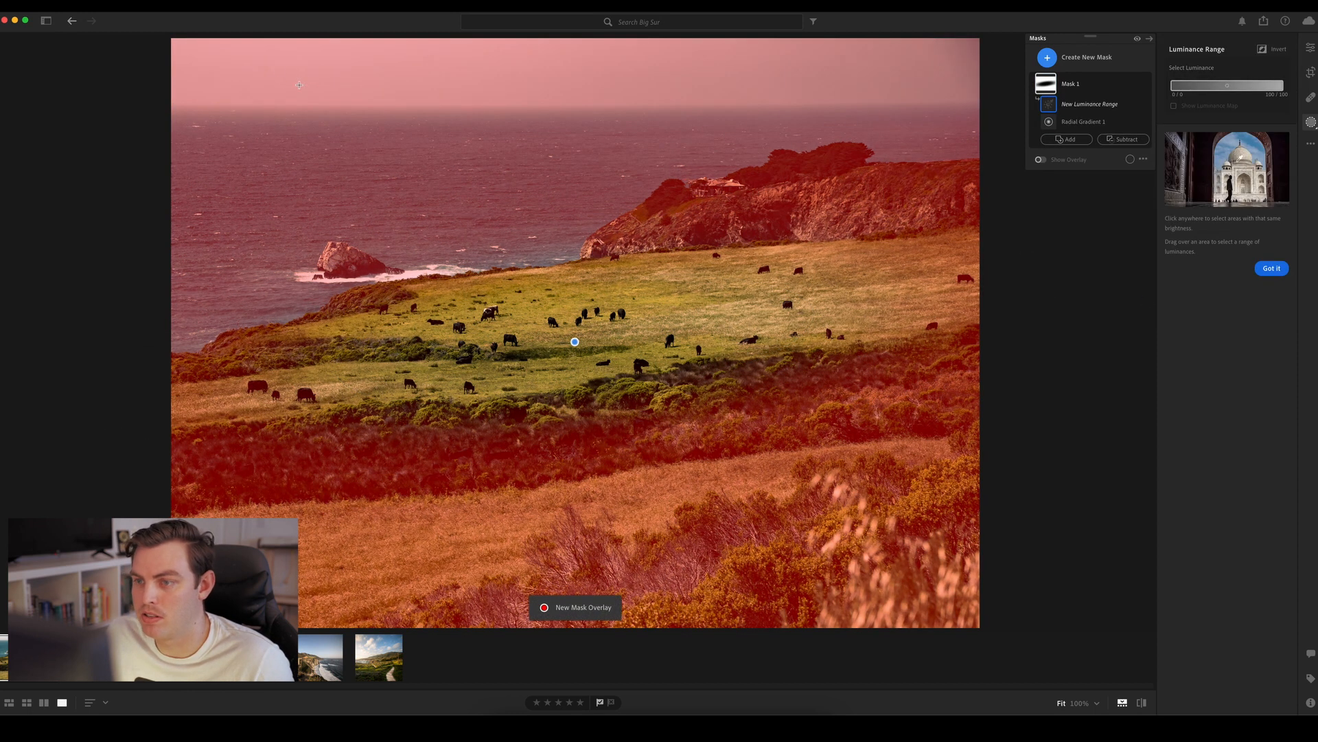
pyautogui.click(289, 75)
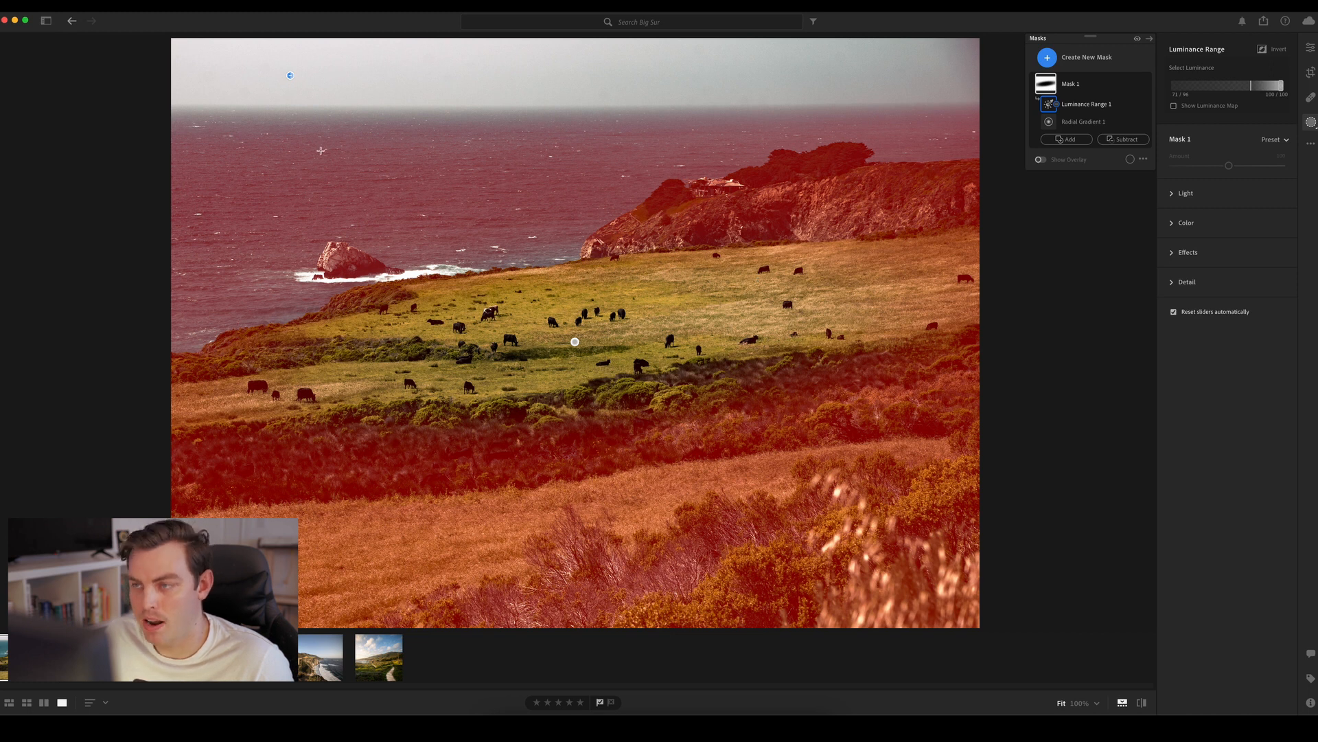
# Adjust Mask 1's light with Exposure -0.20, Shadows +70, Whites about -44 and Blacks -8
pyautogui.click(1187, 195)
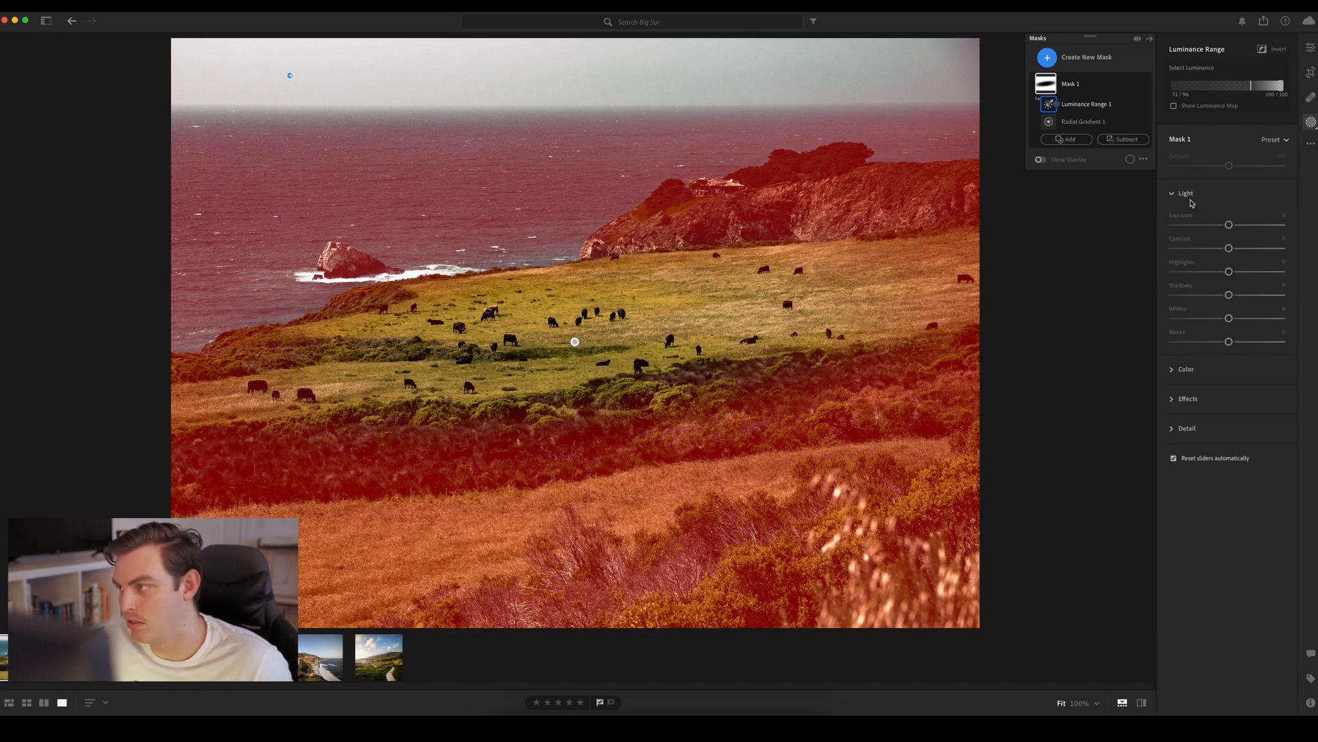
pyautogui.moveTo(1229, 226); pyautogui.dragTo(1224, 229)
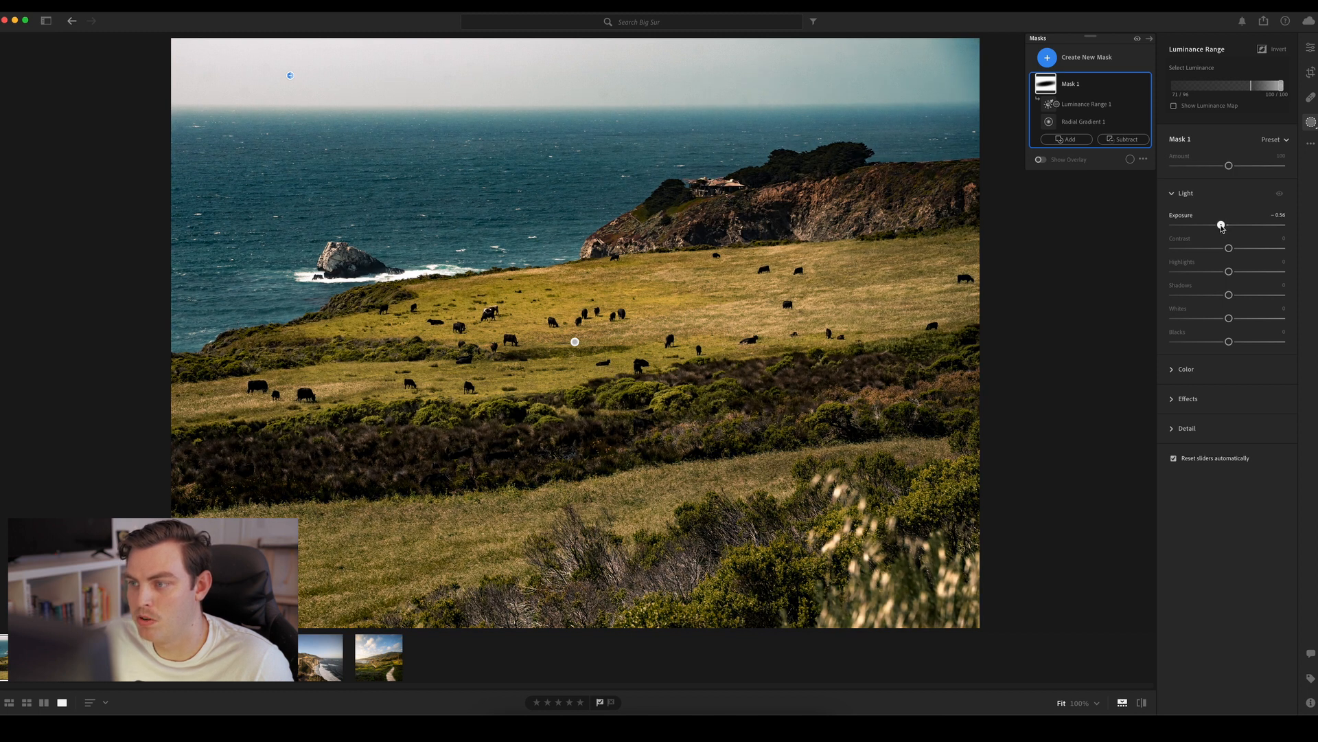
pyautogui.moveTo(1224, 229); pyautogui.dragTo(1228, 228)
pyautogui.moveTo(1229, 294); pyautogui.dragTo(1225, 342)
pyautogui.rightClick(1257, 294)
pyautogui.click(1227, 306)
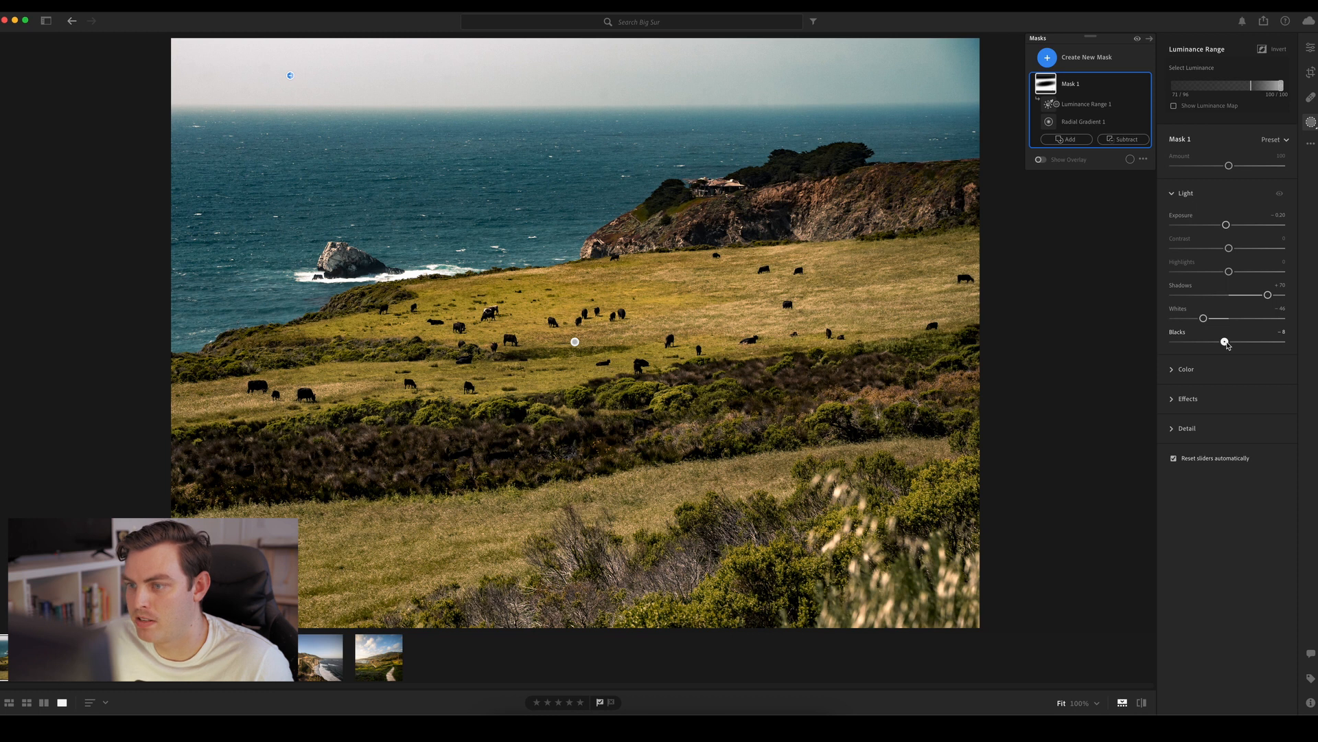
# Compare the photo with Mask 1 hidden and shown several times, ending with the mask visible
pyautogui.click(1146, 85)
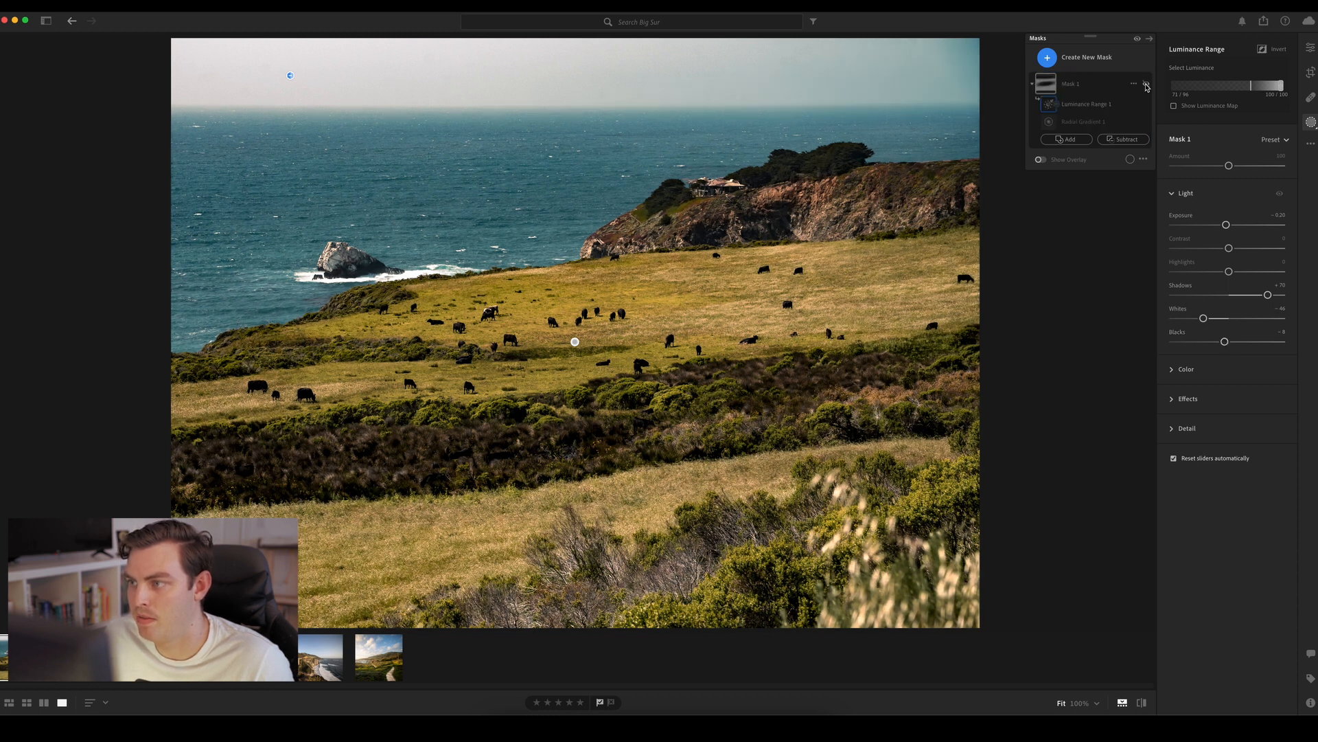
pyautogui.click(1146, 85)
pyautogui.click(1146, 86)
pyautogui.click(1146, 85)
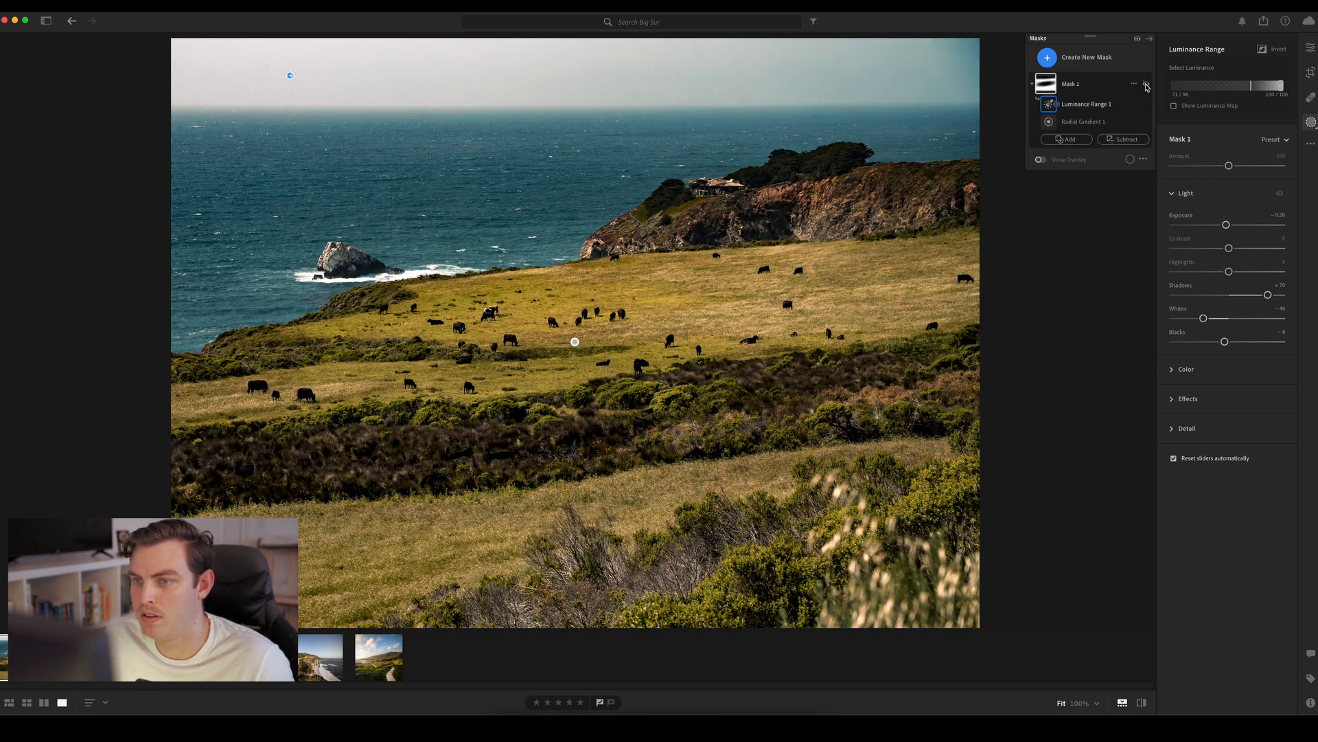
pyautogui.click(1146, 85)
pyautogui.click(1146, 85)
pyautogui.click(1146, 85)
pyautogui.click(1146, 85)
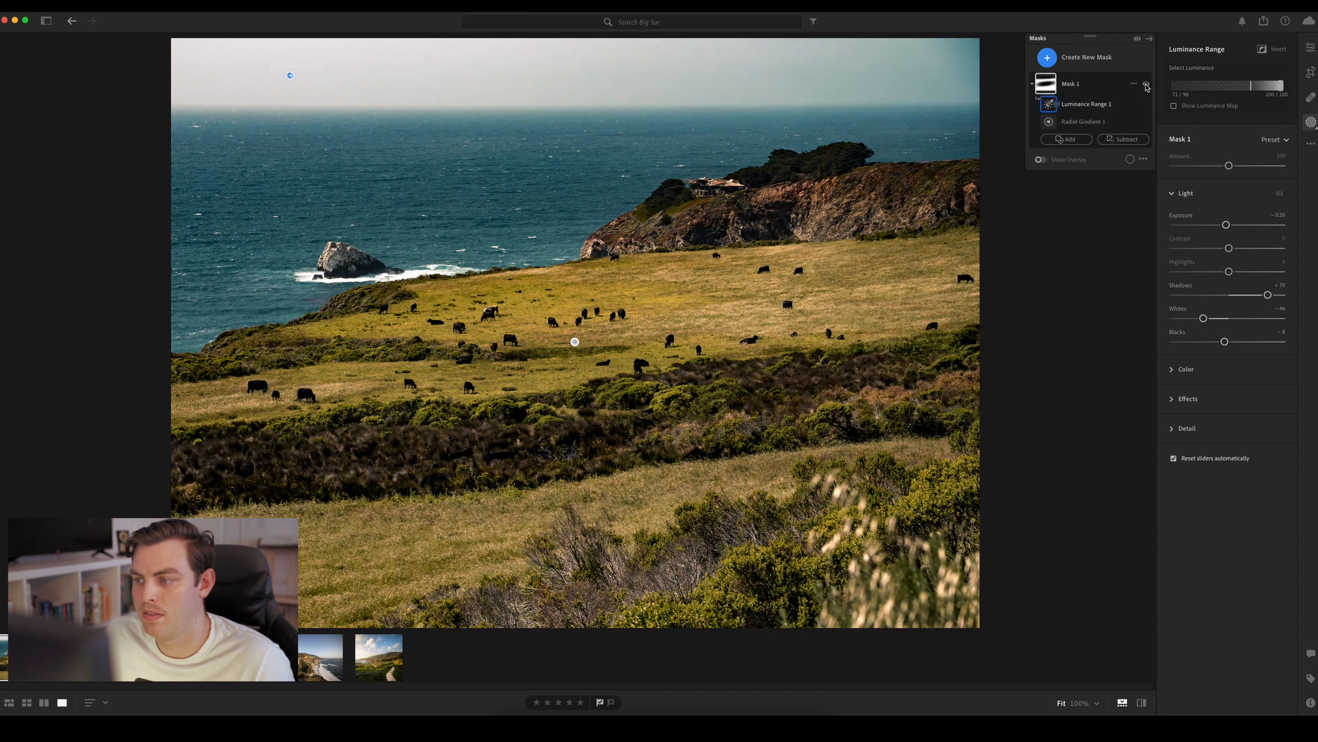
pyautogui.click(1146, 85)
pyautogui.click(1146, 85)
pyautogui.click(1146, 85)
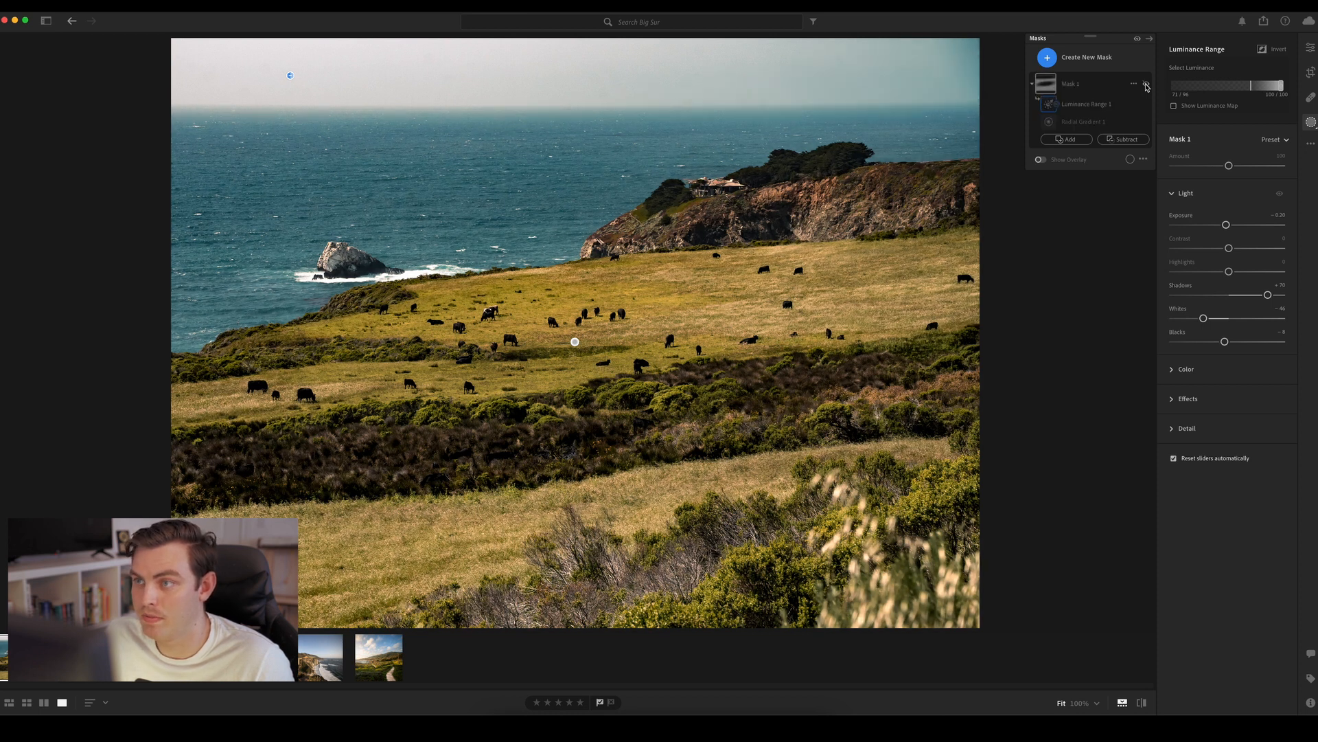
pyautogui.click(1146, 85)
pyautogui.click(1146, 85)
pyautogui.click(1146, 85)
pyautogui.click(1146, 85)
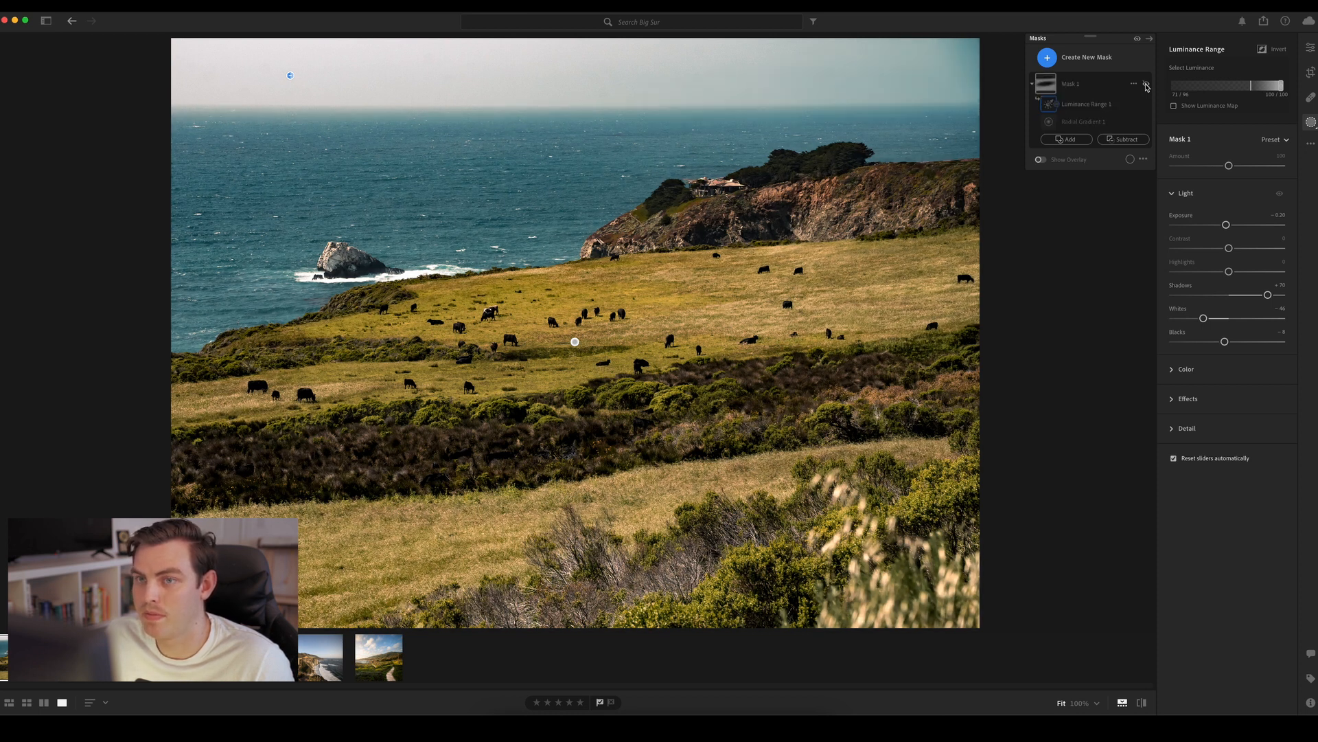
pyautogui.click(1145, 86)
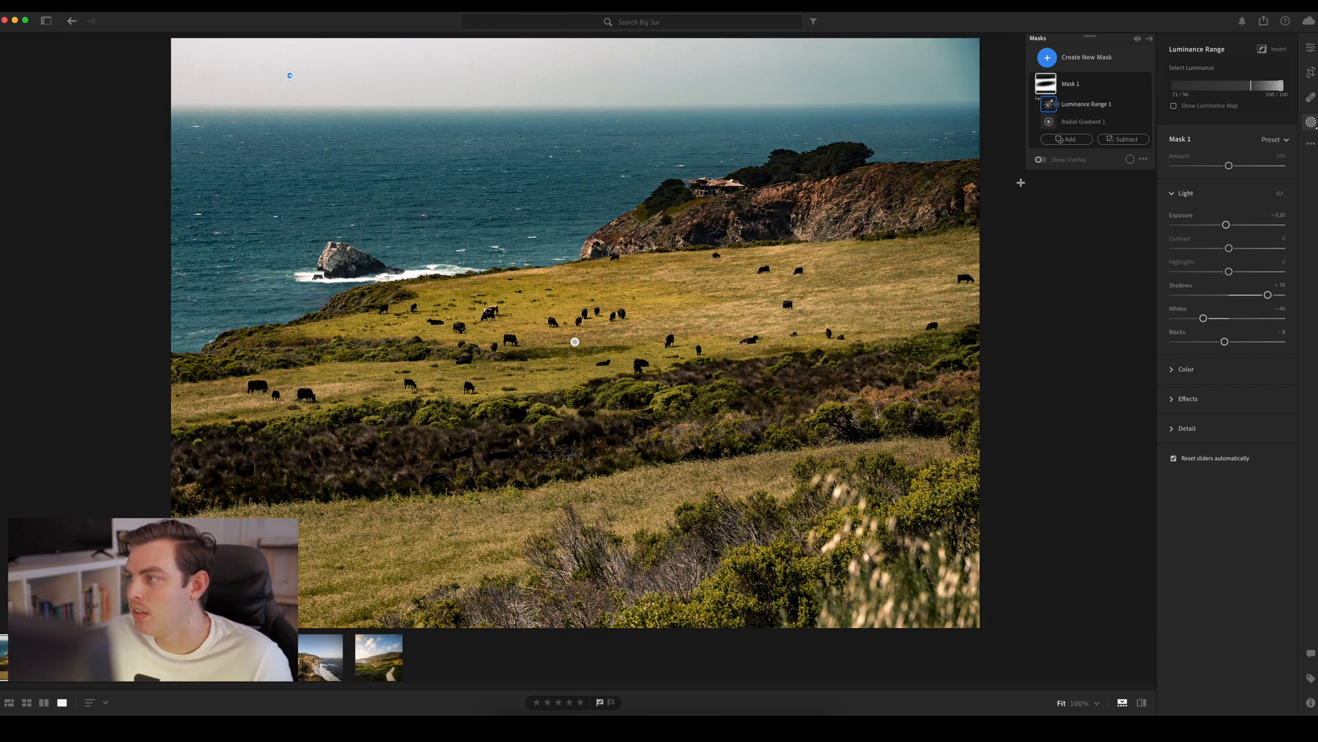
# Create a second Radial Gradient mask and draw a wide, flat ellipse centered on the sky's left edge, reaching toward the opposite side
pyautogui.click(1037, 98)
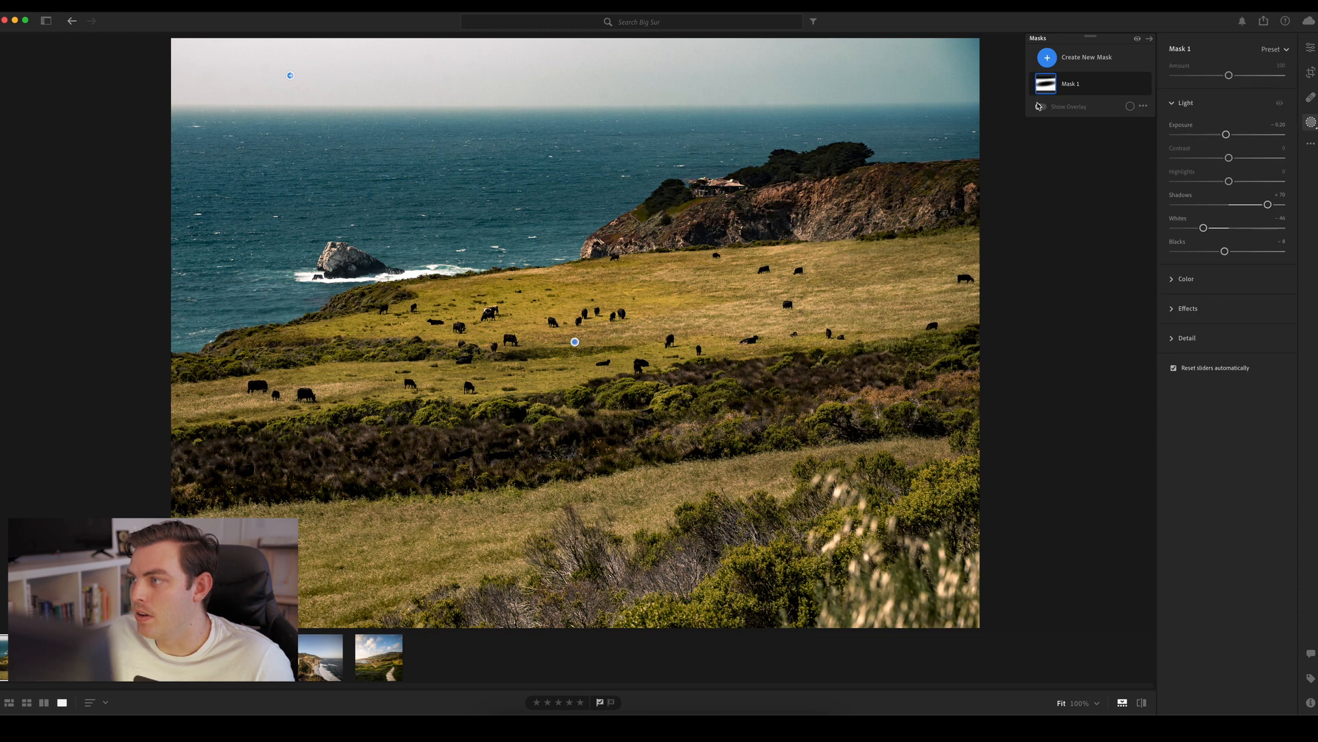
pyautogui.click(1046, 61)
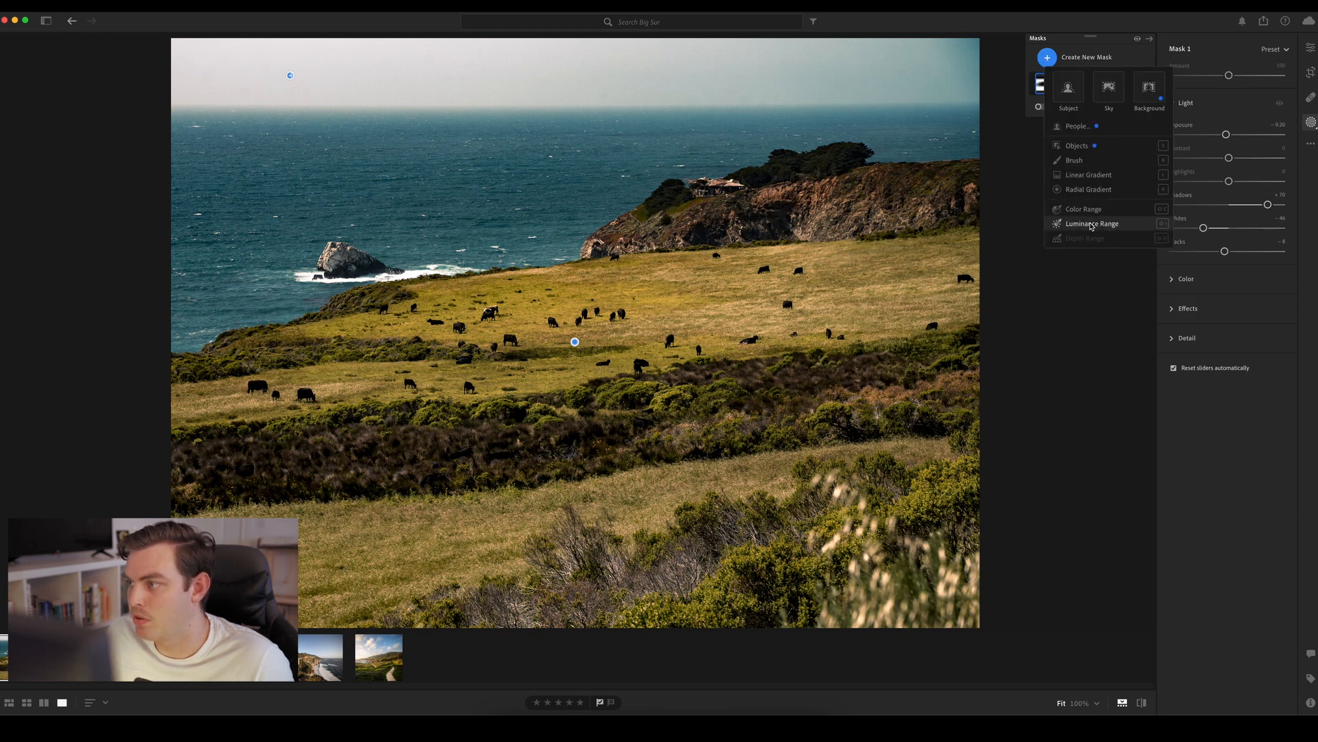
pyautogui.click(1089, 162)
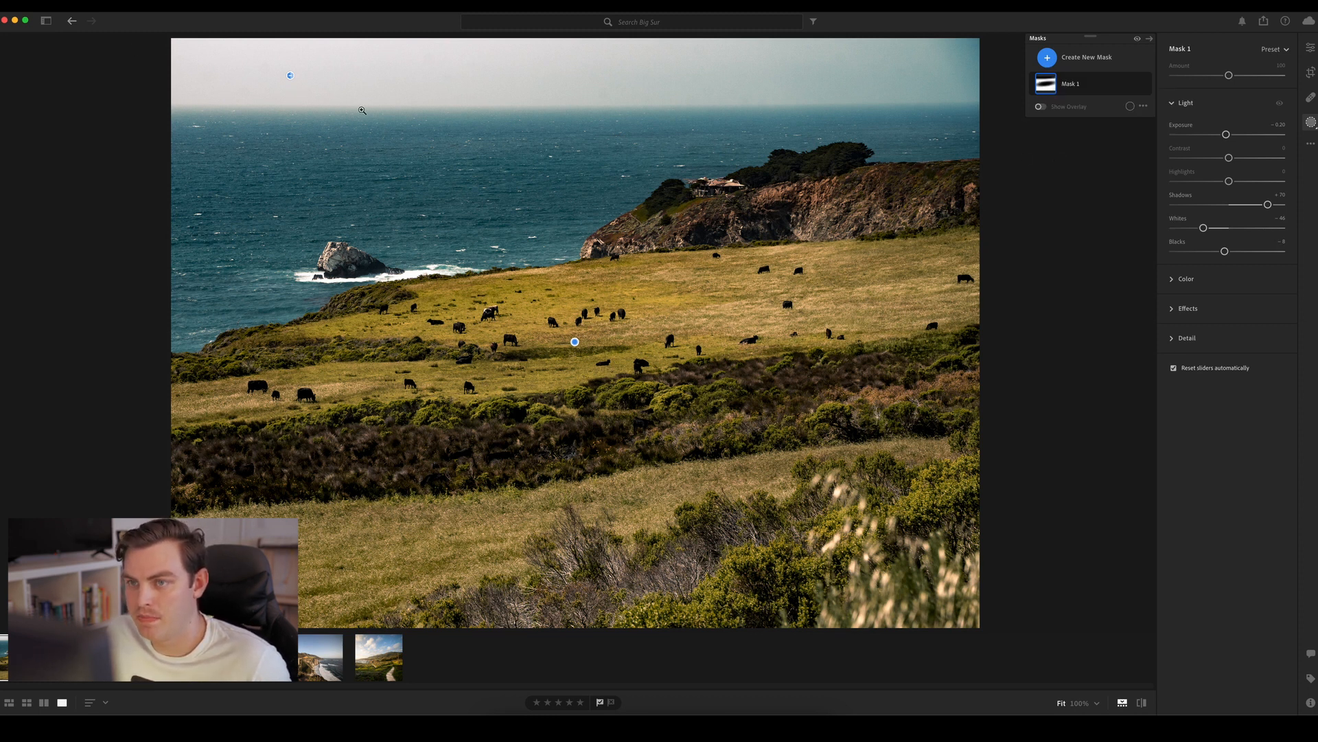
pyautogui.click(1047, 62)
pyautogui.click(1072, 63)
pyautogui.click(1073, 59)
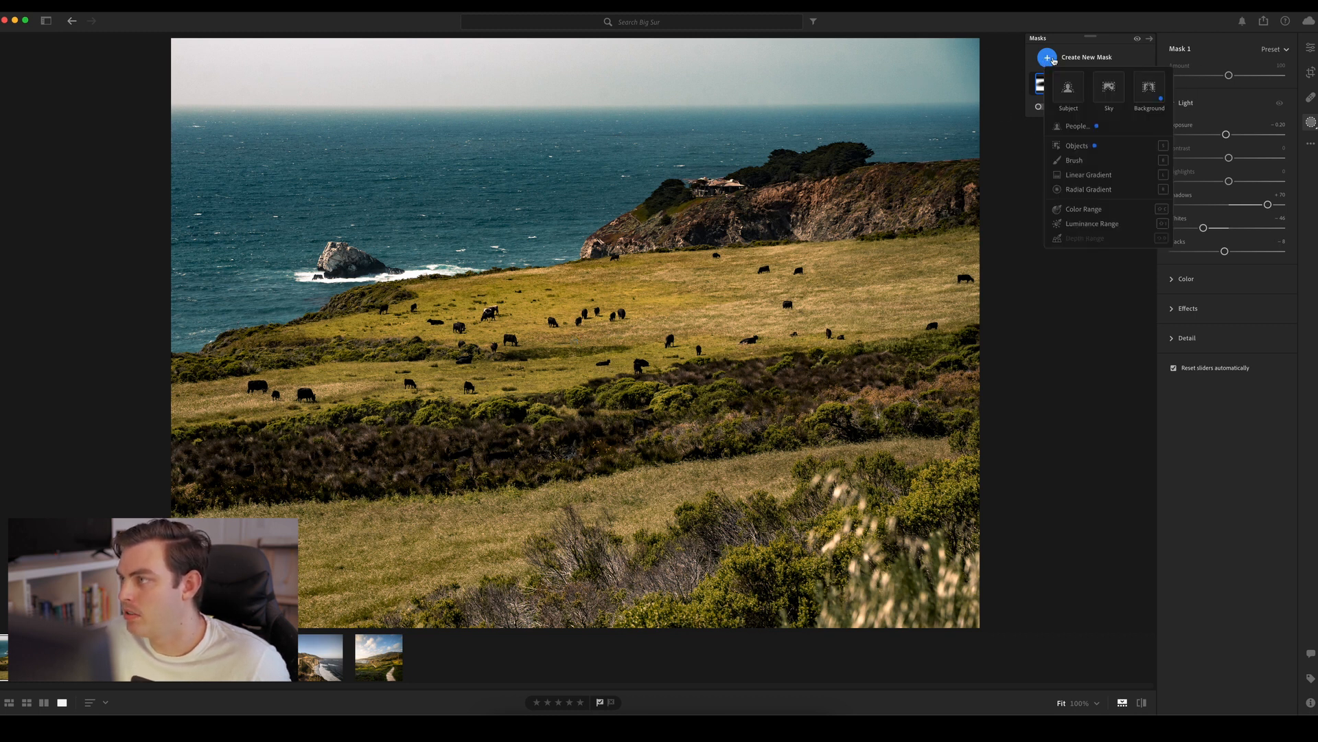
pyautogui.click(1093, 190)
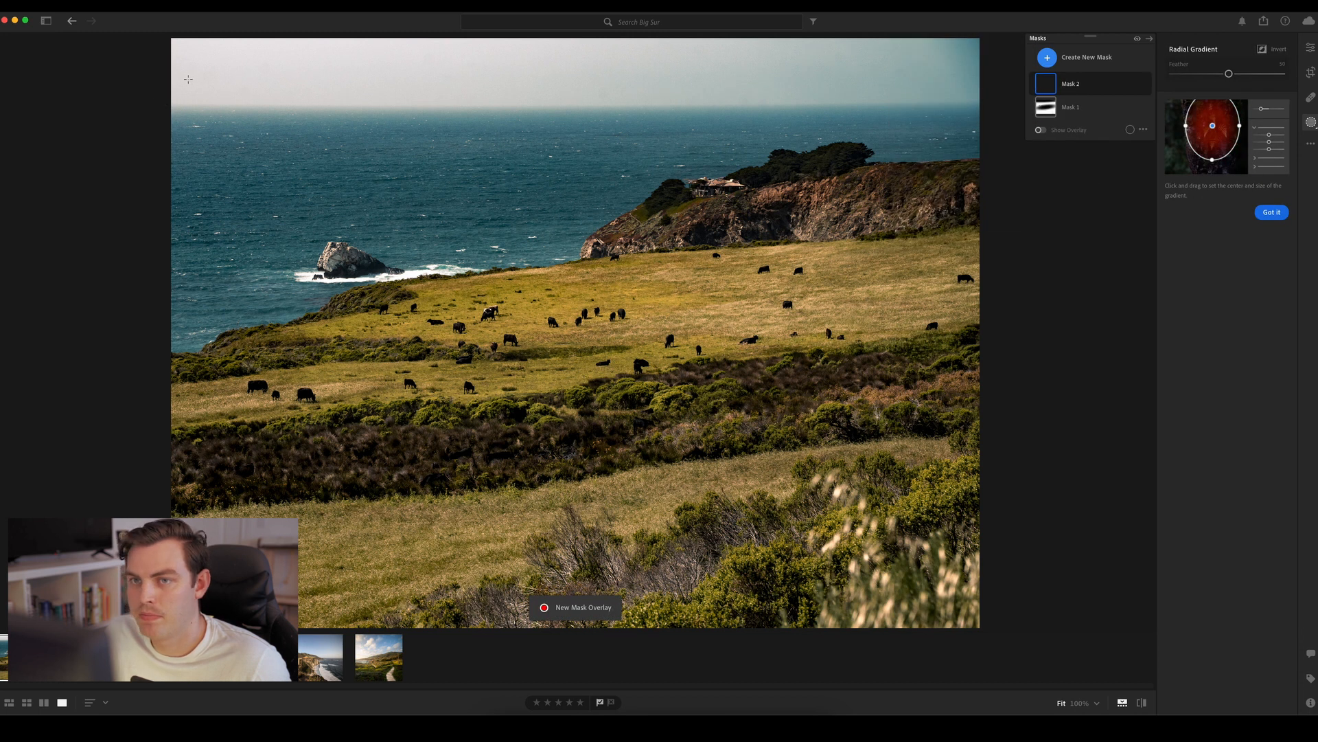
pyautogui.moveTo(188, 61); pyautogui.dragTo(924, 176)
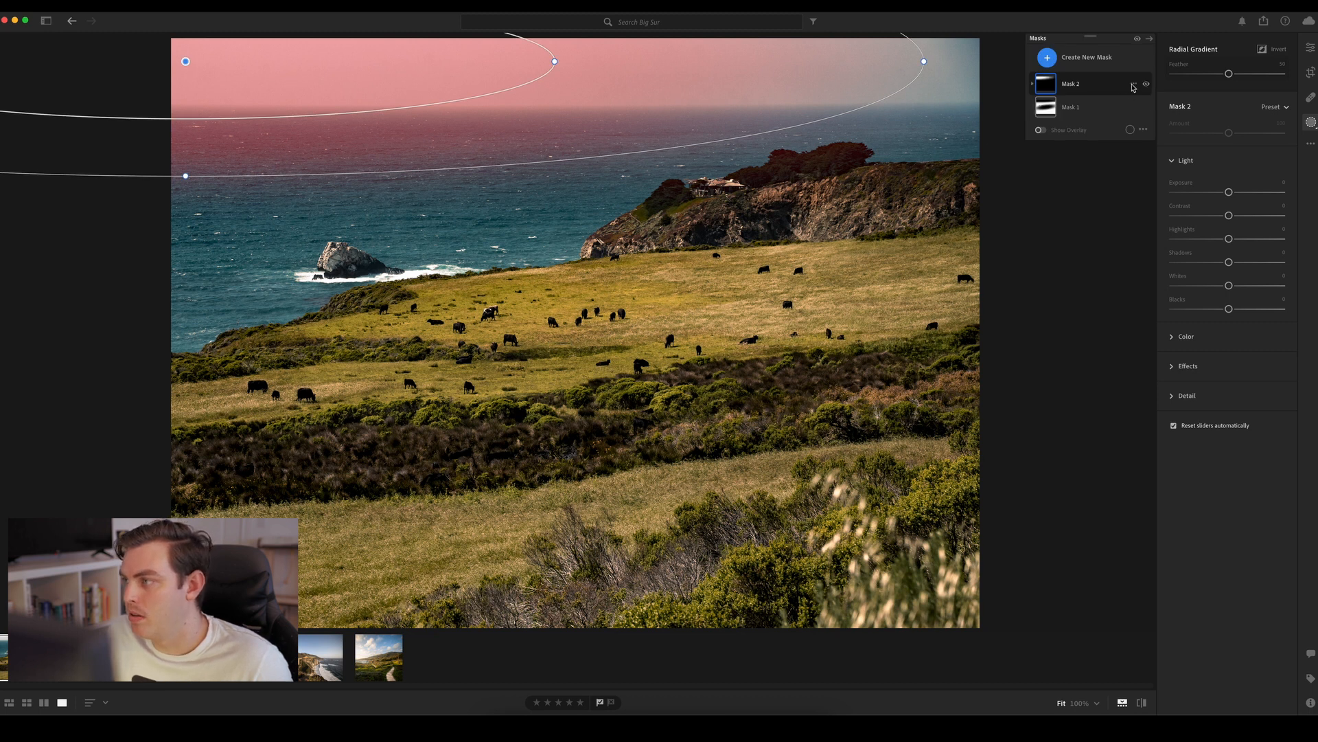
# Subtract a Luminance Range from the sky gradient, covering 0 up to about 65, so darker sea tones are excluded
pyautogui.click(1133, 83)
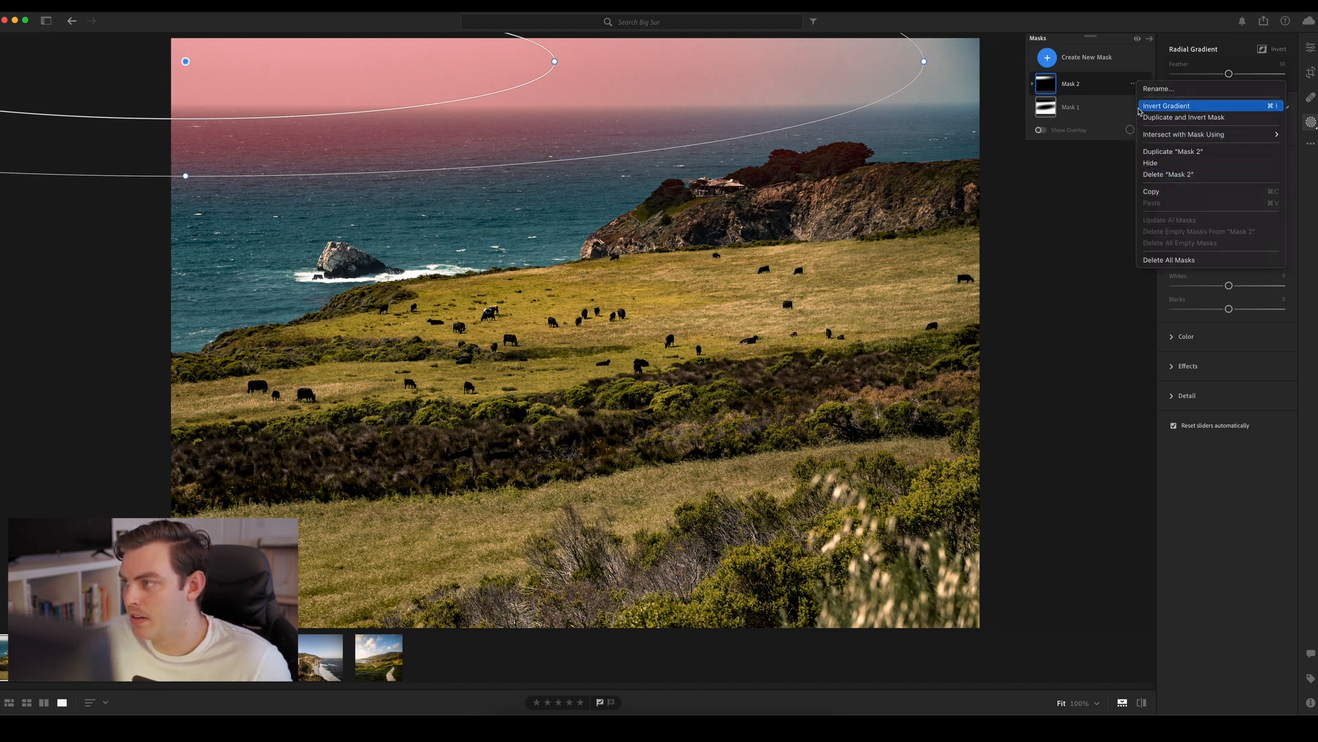
pyautogui.click(1038, 87)
pyautogui.click(1123, 122)
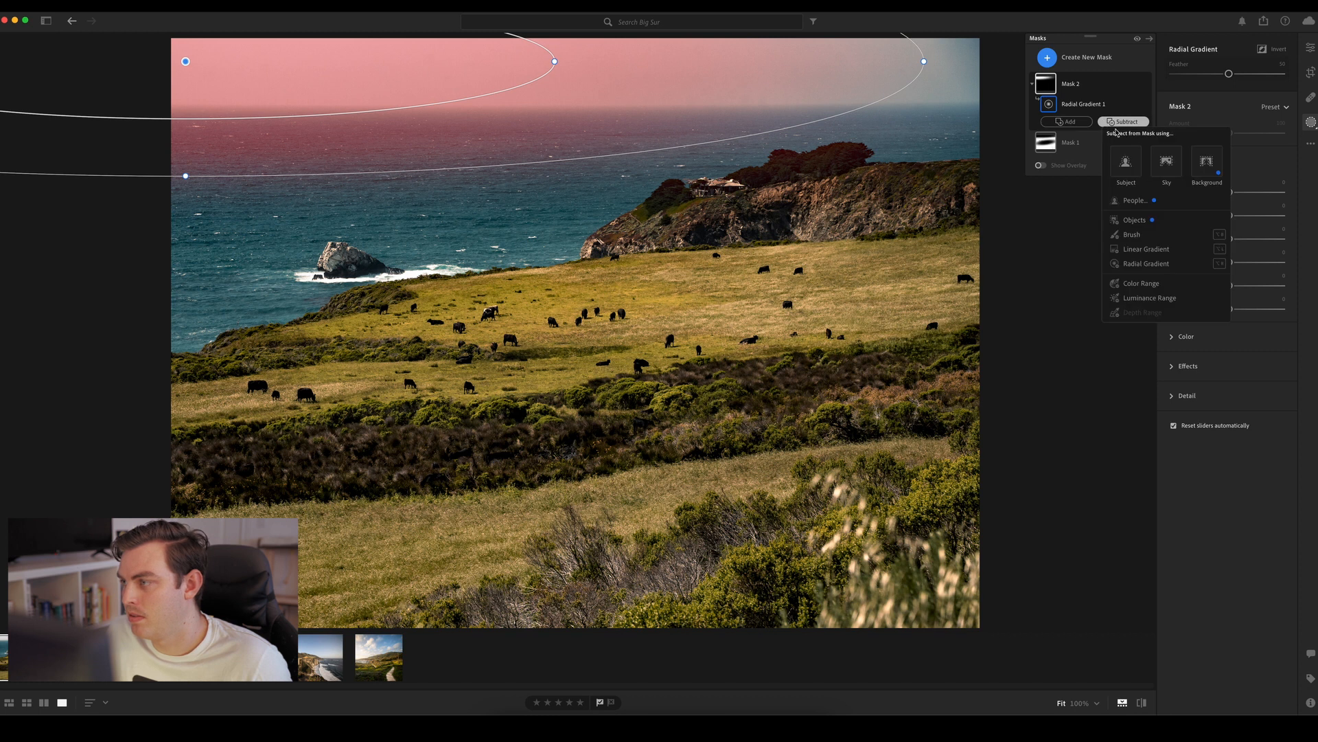
pyautogui.click(1148, 299)
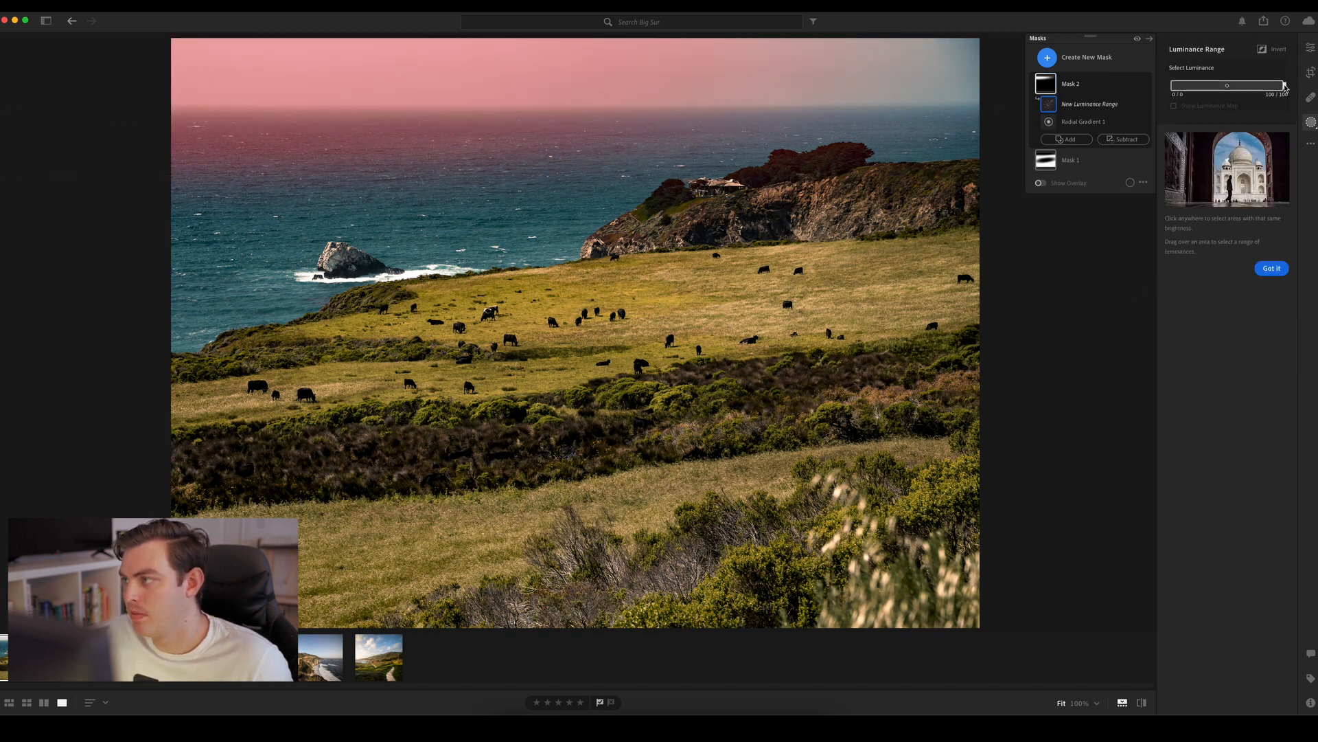
pyautogui.moveTo(1284, 85)
pyautogui.mouseDown()
pyautogui.moveTo(1265, 81)
pyautogui.moveTo(1285, 79)
pyautogui.mouseUp()
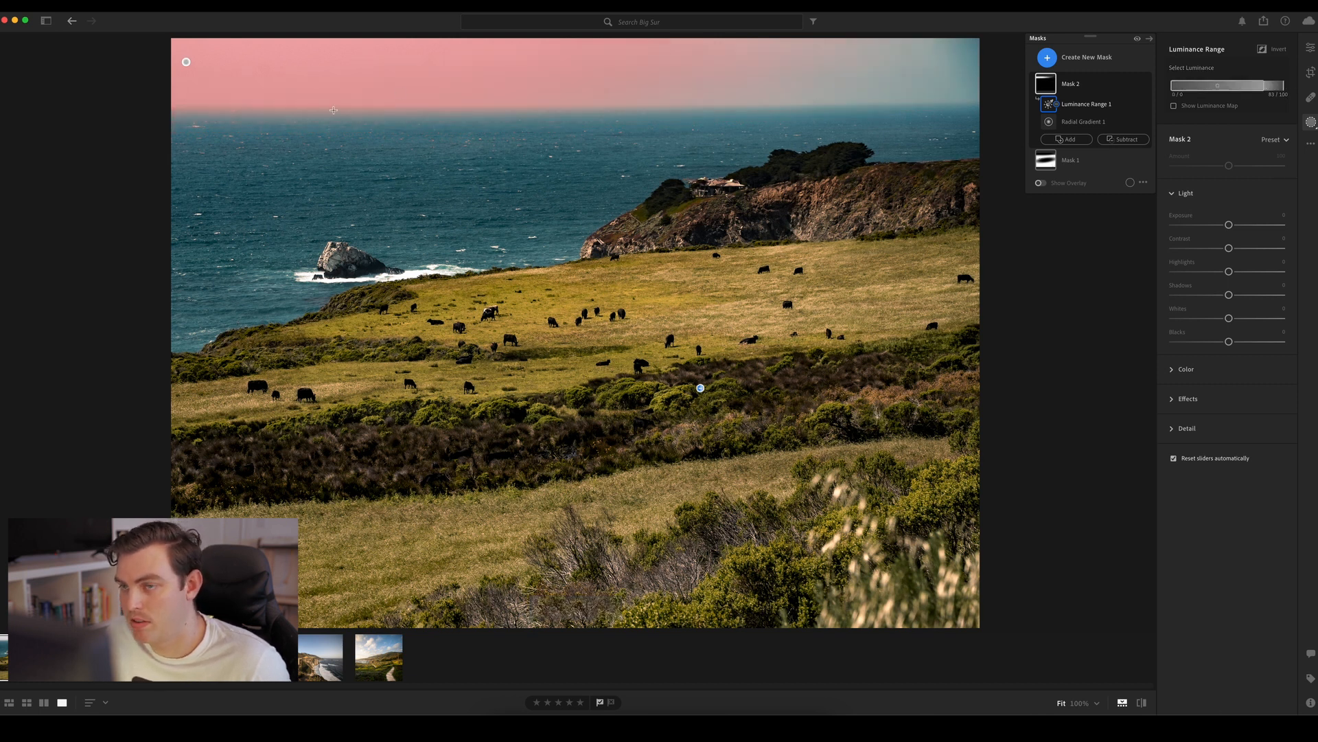
pyautogui.moveTo(1264, 85)
pyautogui.mouseDown()
pyautogui.moveTo(1236, 87)
pyautogui.moveTo(1267, 87)
pyautogui.moveTo(1254, 87)
pyautogui.mouseUp()
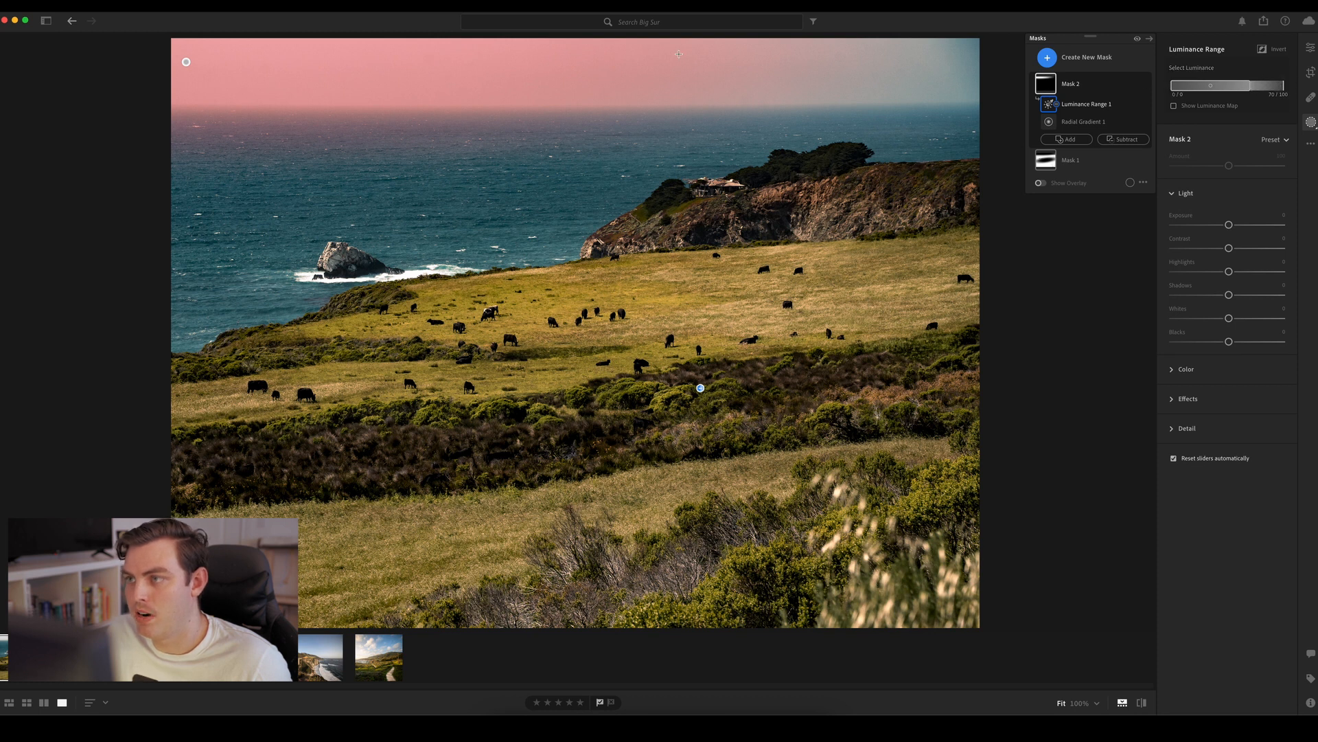
pyautogui.click(1251, 85)
pyautogui.moveTo(1251, 87); pyautogui.dragTo(1244, 89)
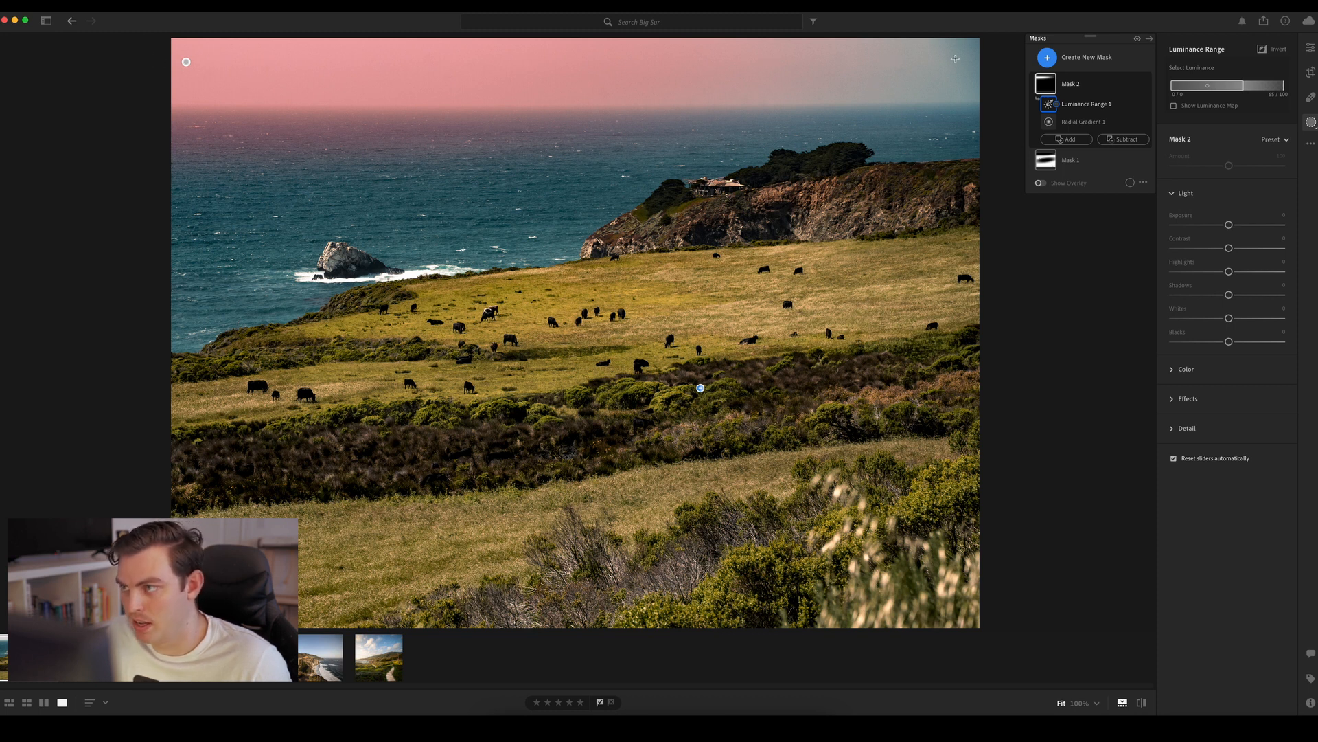
# Try a negative Hue shift on the sky mask, reset Hue, and warm the sky with Temp +14
pyautogui.click(1195, 369)
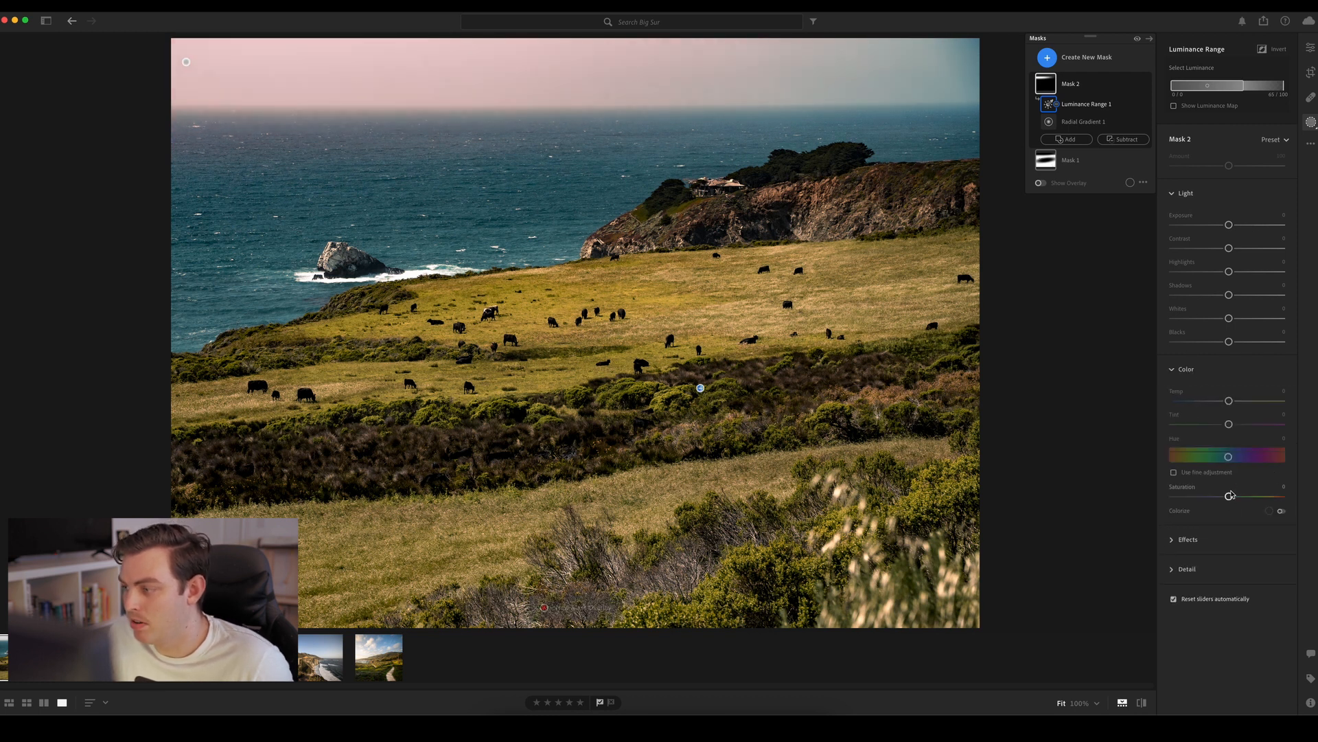
pyautogui.moveTo(1228, 457)
pyautogui.mouseDown()
pyautogui.moveTo(1217, 457)
pyautogui.moveTo(1247, 458)
pyautogui.moveTo(1219, 458)
pyautogui.mouseUp()
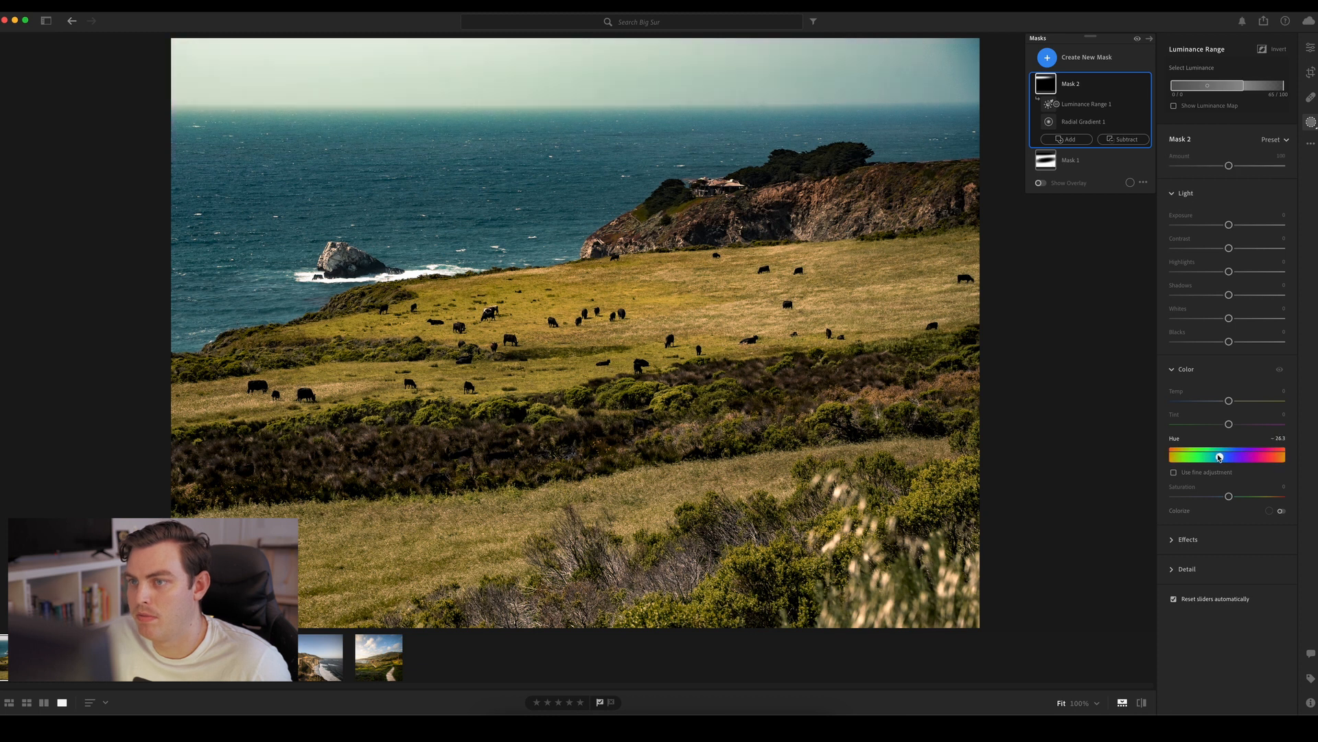
pyautogui.doubleClick(1219, 457)
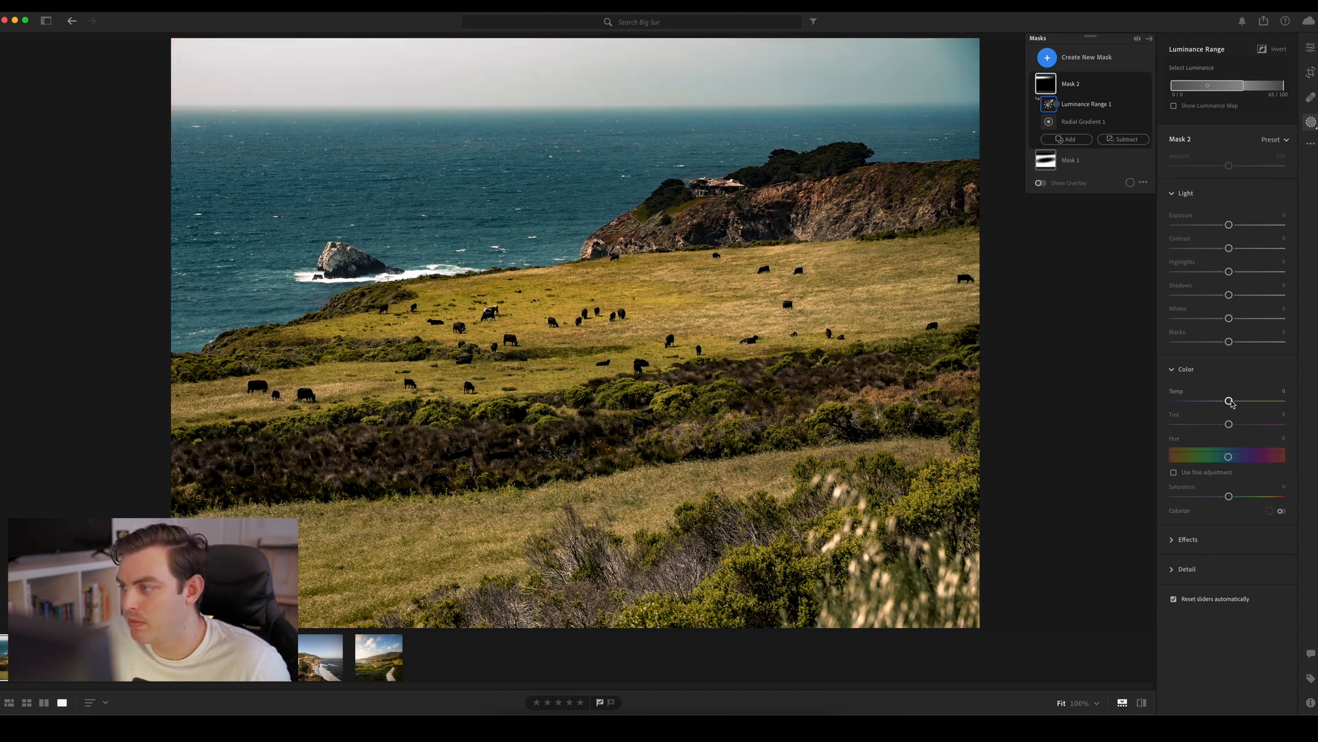
pyautogui.moveTo(1233, 403)
pyautogui.mouseDown()
pyautogui.moveTo(1289, 411)
pyautogui.moveTo(1212, 404)
pyautogui.moveTo(1245, 404)
pyautogui.mouseUp()
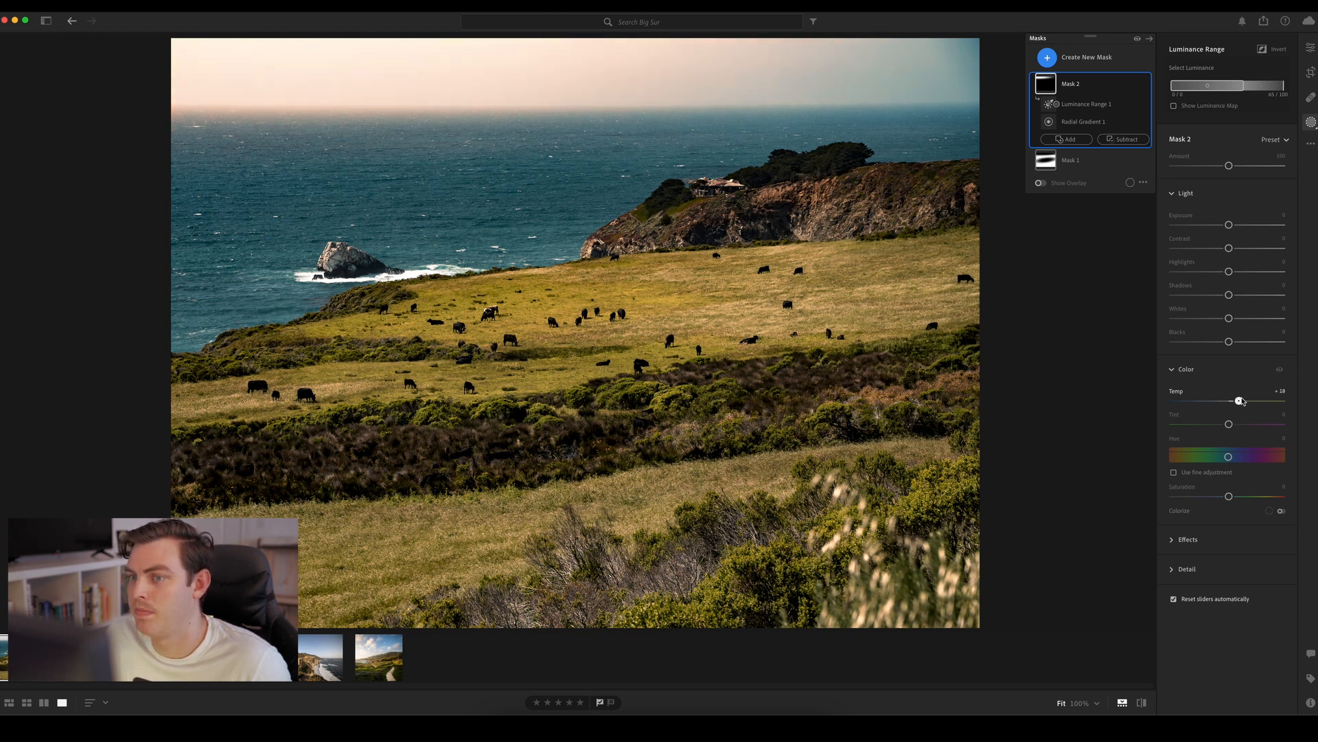
pyautogui.moveTo(1241, 402); pyautogui.dragTo(1240, 402)
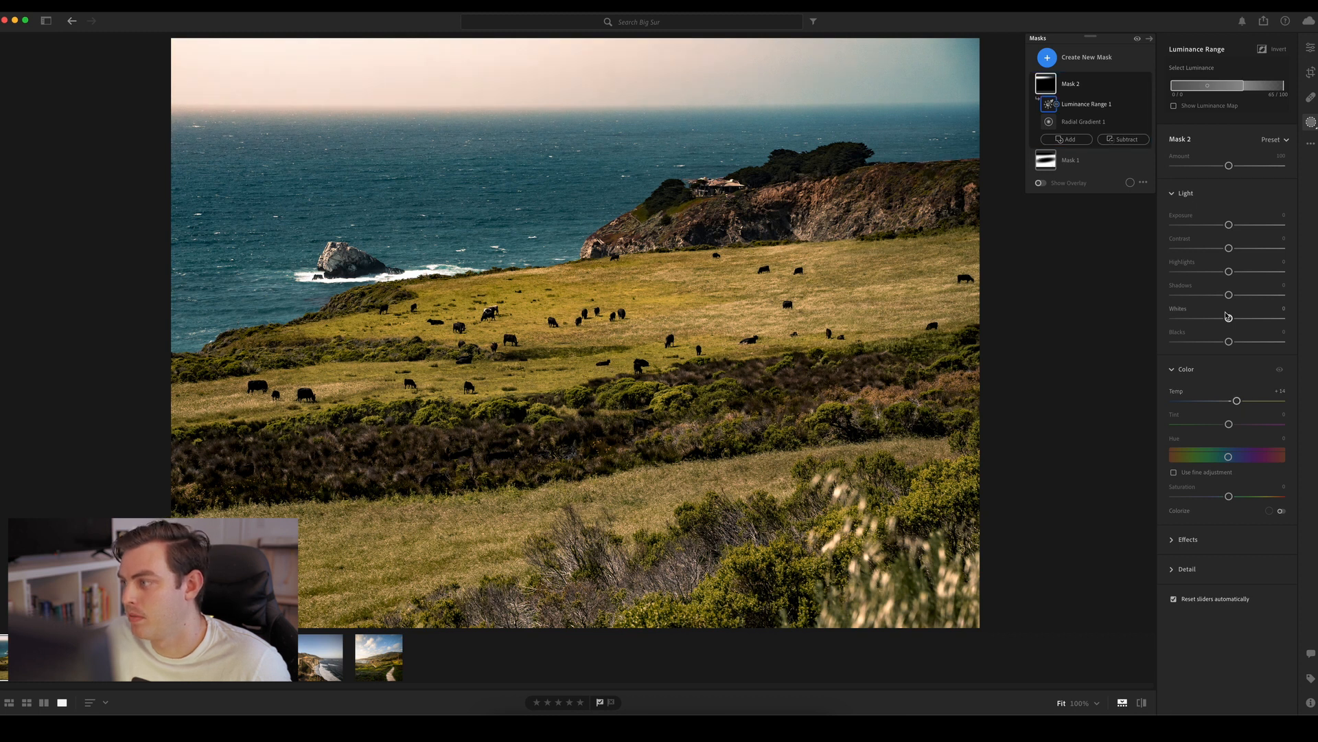
# Test darker and brighter Whites on the sky mask and settle on +7
pyautogui.moveTo(1229, 317)
pyautogui.mouseDown()
pyautogui.moveTo(1199, 319)
pyautogui.moveTo(1220, 320)
pyautogui.mouseUp()
pyautogui.moveTo(1235, 320)
pyautogui.mouseDown()
pyautogui.moveTo(1294, 321)
pyautogui.moveTo(1239, 319)
pyautogui.mouseUp()
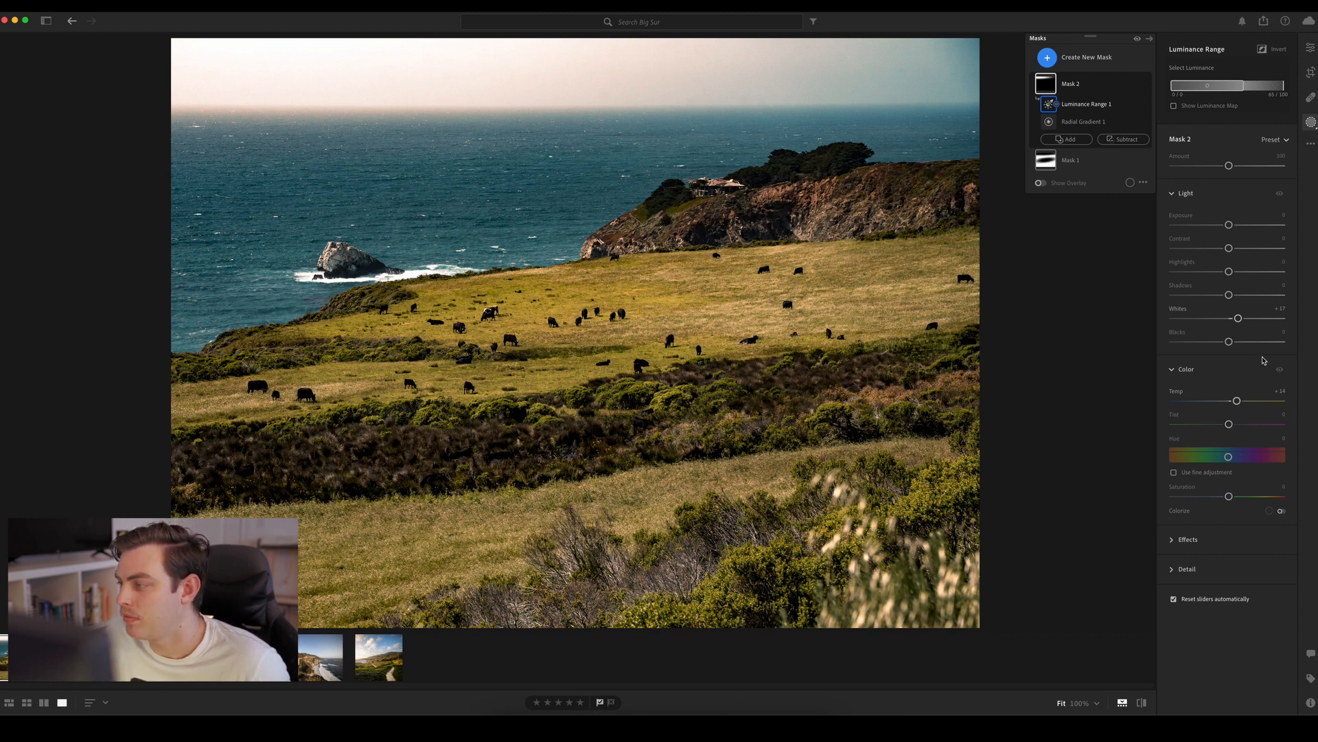
pyautogui.moveTo(1238, 318); pyautogui.dragTo(1234, 319)
# Turn on Colorize for the sky mask, pick a saturated green, and raise Tint to +100
pyautogui.click(1281, 511)
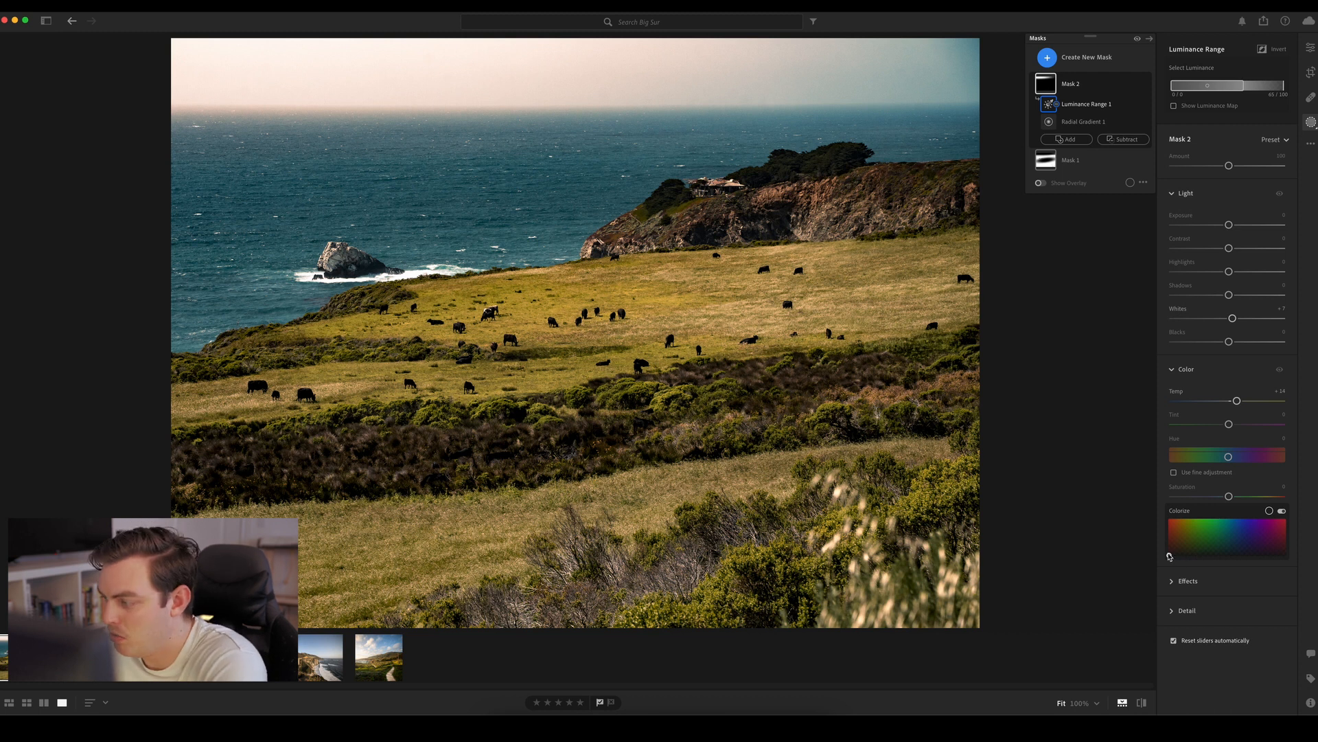
pyautogui.moveTo(1169, 556)
pyautogui.mouseDown()
pyautogui.moveTo(1180, 535)
pyautogui.moveTo(1259, 533)
pyautogui.moveTo(1222, 537)
pyautogui.mouseUp()
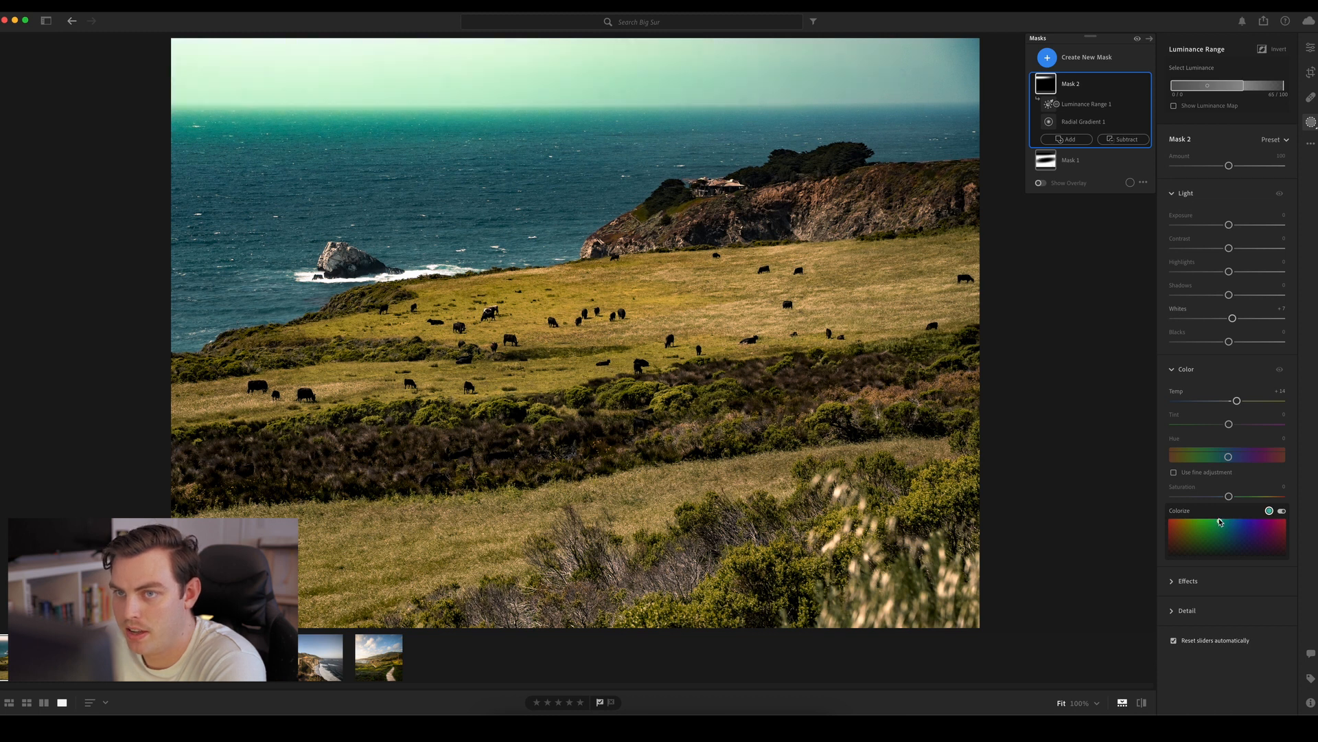
pyautogui.moveTo(1229, 424); pyautogui.dragTo(1277, 422)
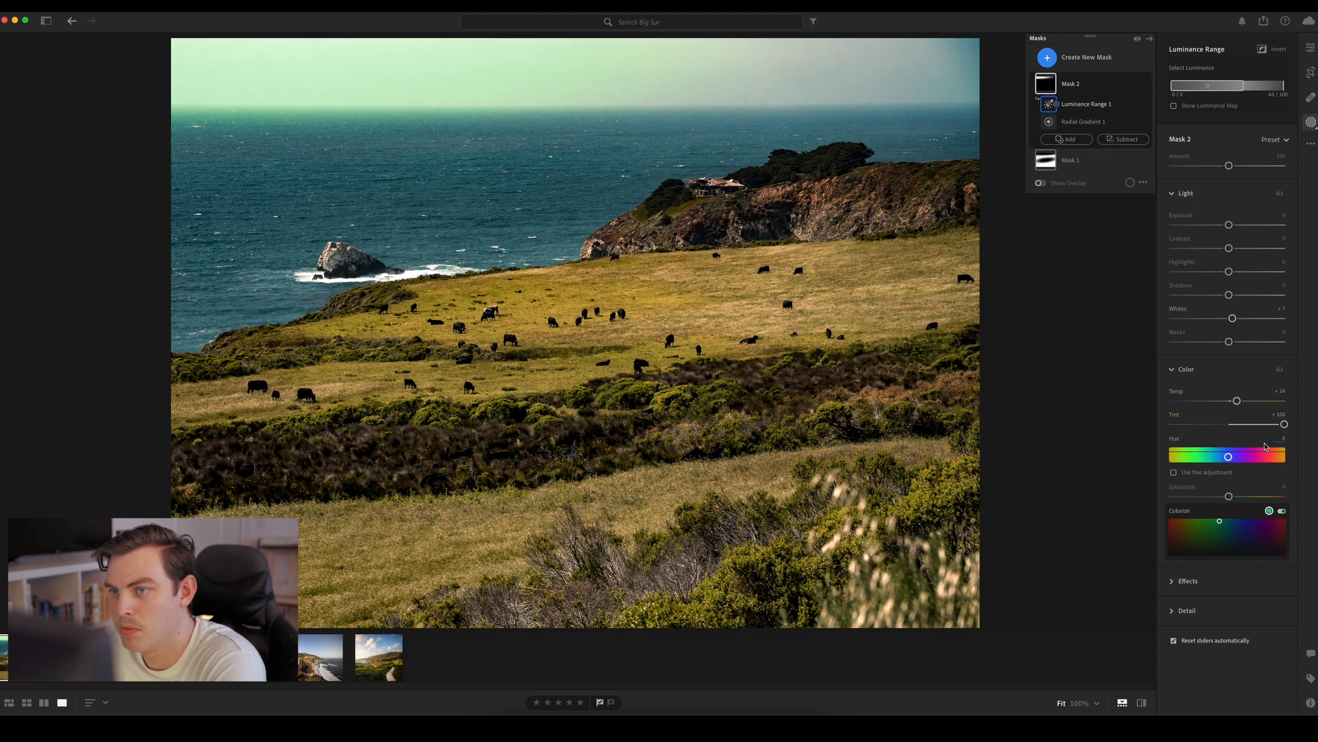
# Change the sky mask's Colorize color to a muted orange and reset its Tint to 0
pyautogui.moveTo(1262, 523); pyautogui.dragTo(1186, 528)
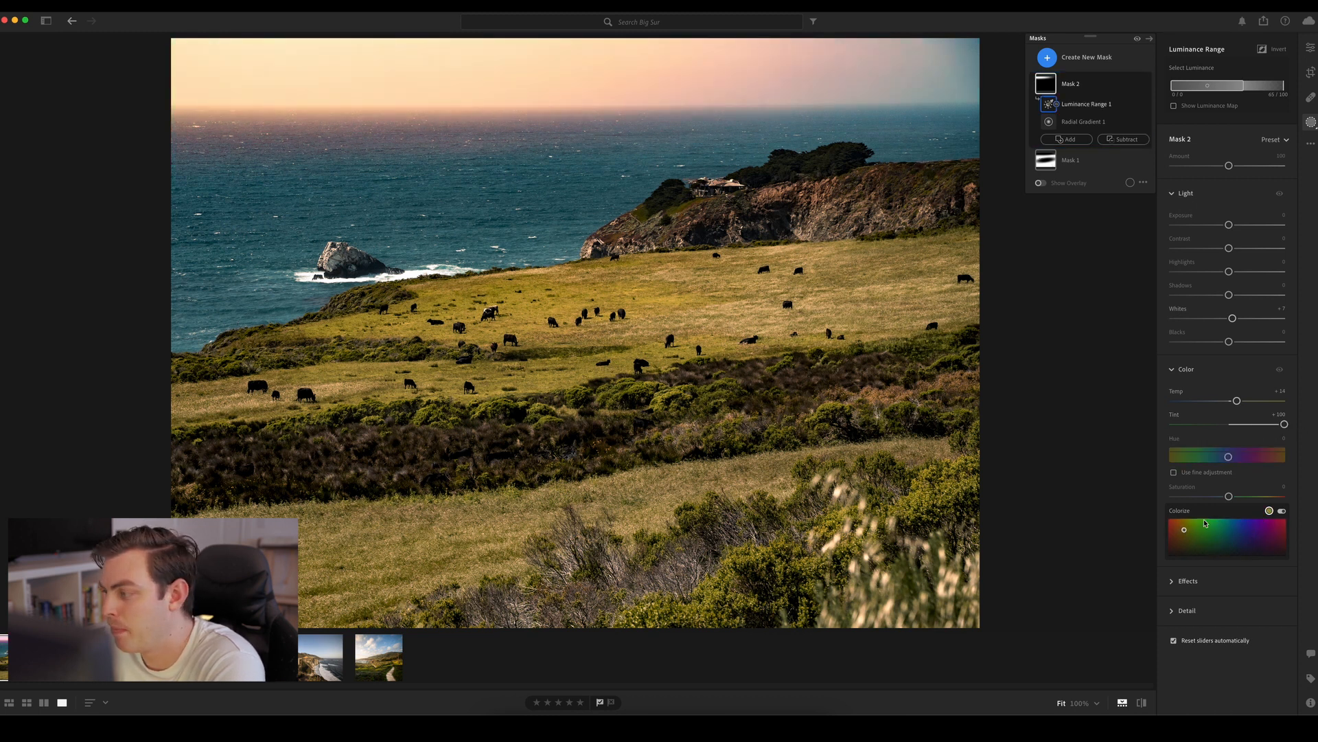
pyautogui.moveTo(1284, 424); pyautogui.dragTo(1266, 424)
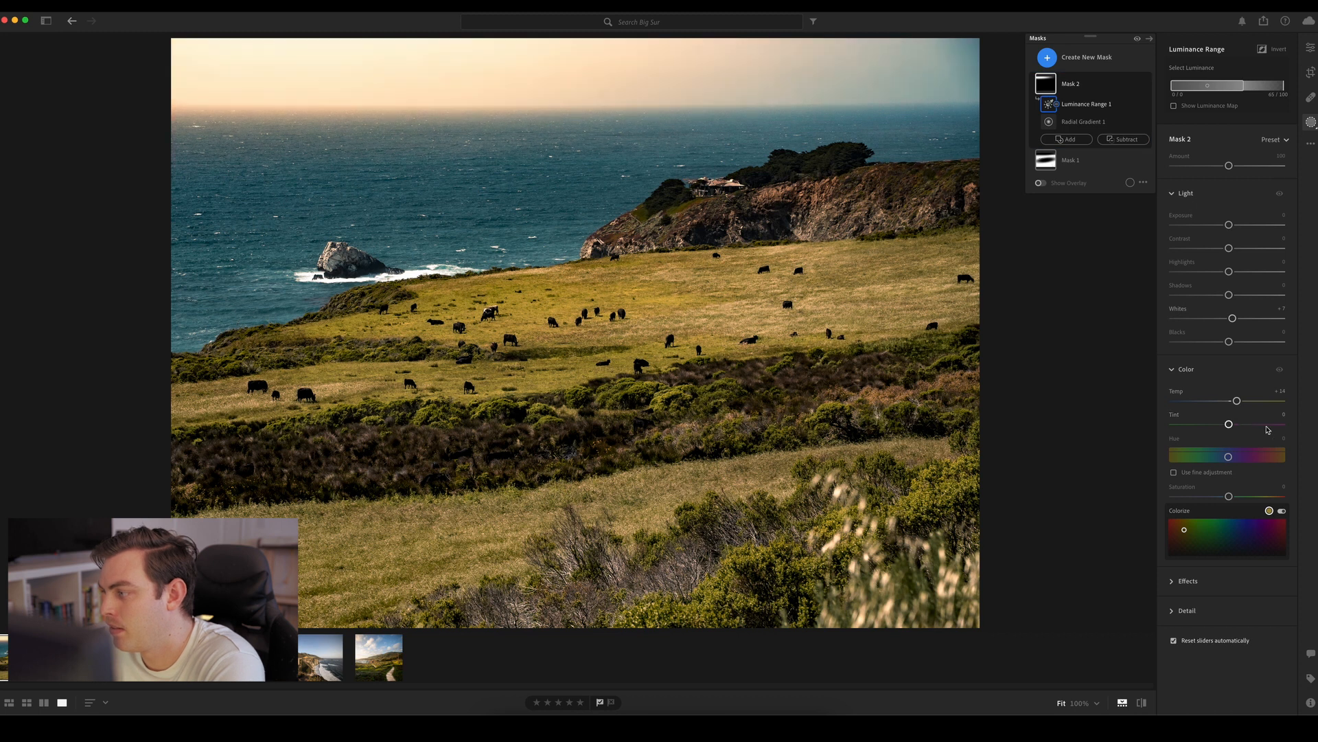
pyautogui.doubleClick(1274, 425)
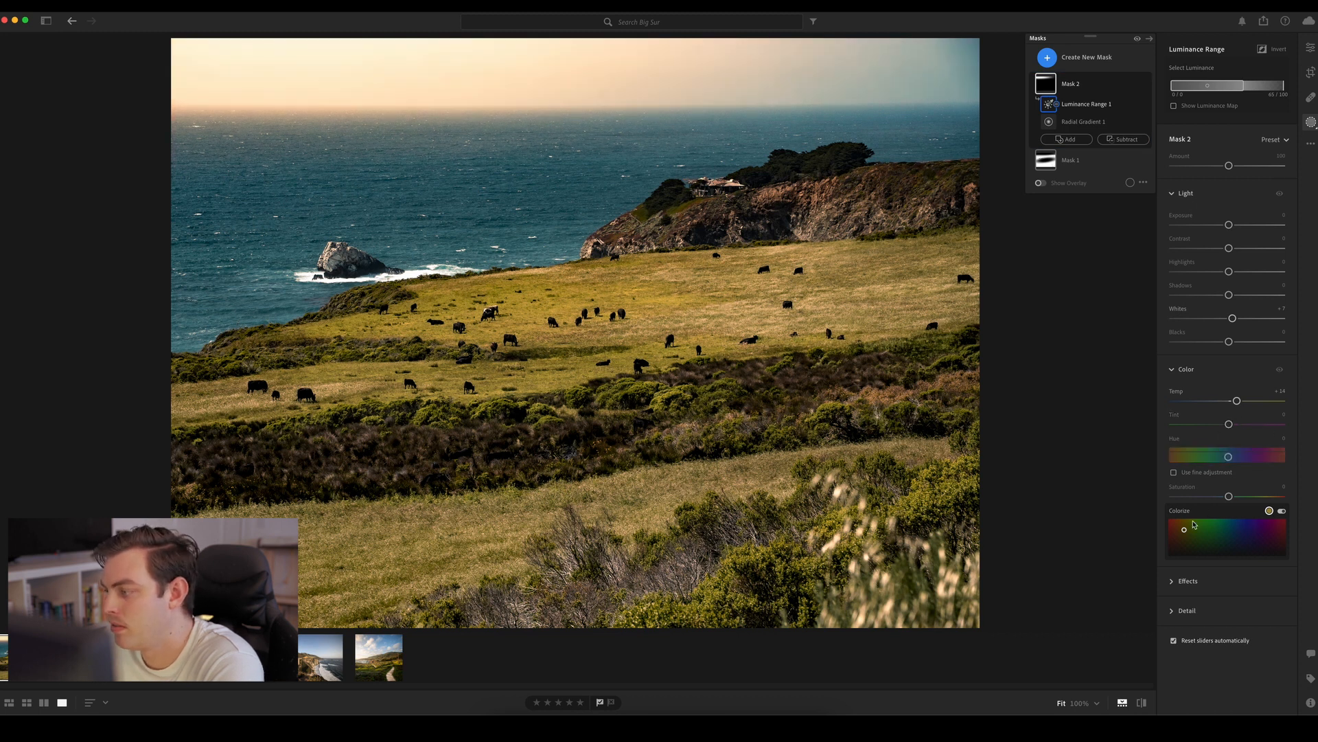
pyautogui.moveTo(1184, 529)
pyautogui.mouseDown()
pyautogui.moveTo(1184, 570)
pyautogui.moveTo(1183, 516)
pyautogui.moveTo(1183, 555)
pyautogui.moveTo(1183, 540)
pyautogui.mouseUp()
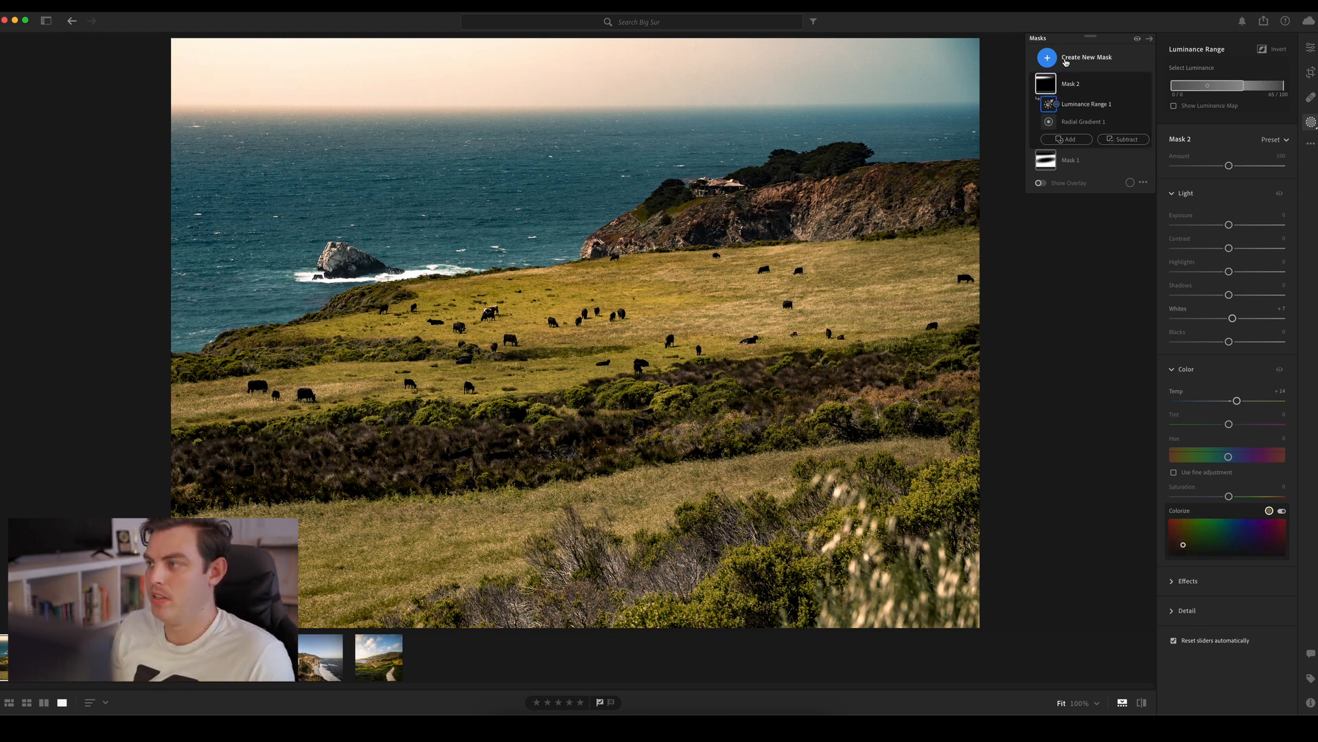
# Compare the sky with its gradient mask hidden and shown
pyautogui.click(1147, 84)
pyautogui.click(1147, 84)
pyautogui.click(1147, 84)
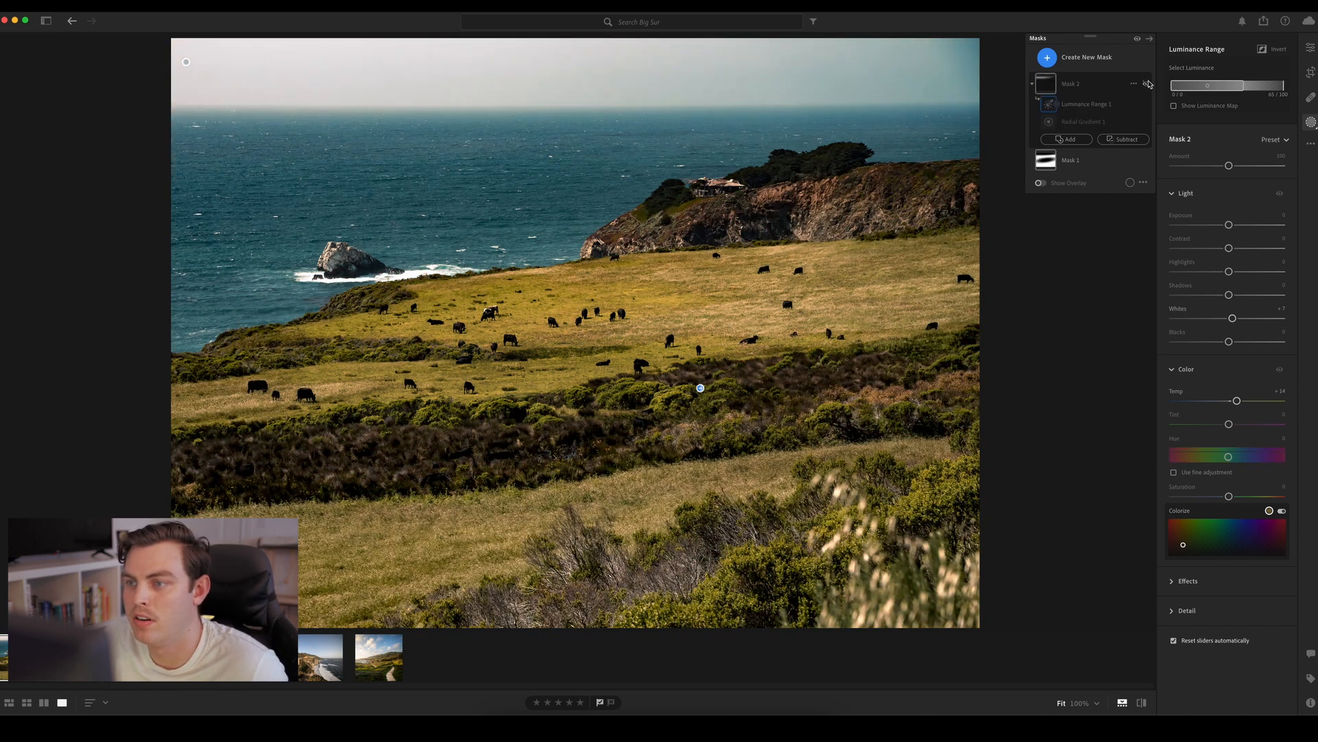
pyautogui.click(1147, 84)
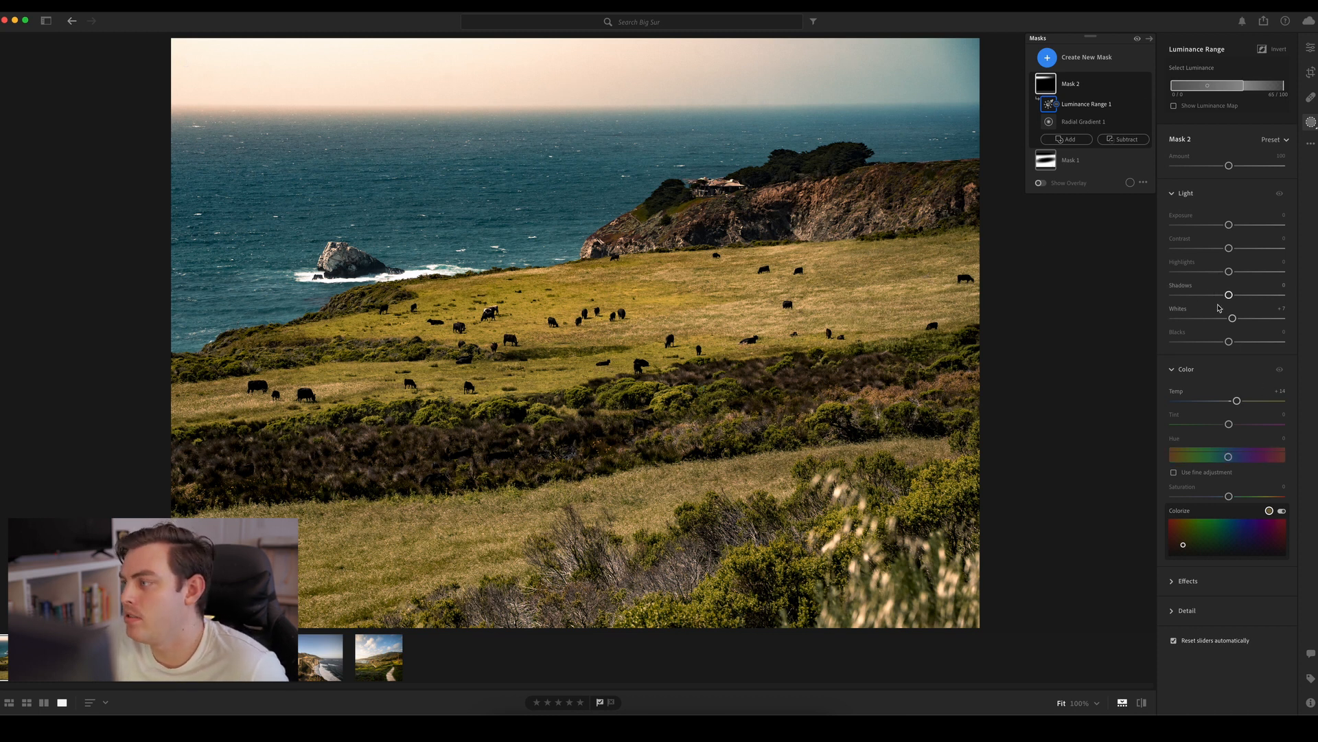
# Tone down the sky mask with Whites -1, Saturation -22, Temp +9 and an Amount of about 50
pyautogui.moveTo(1232, 318); pyautogui.dragTo(1229, 319)
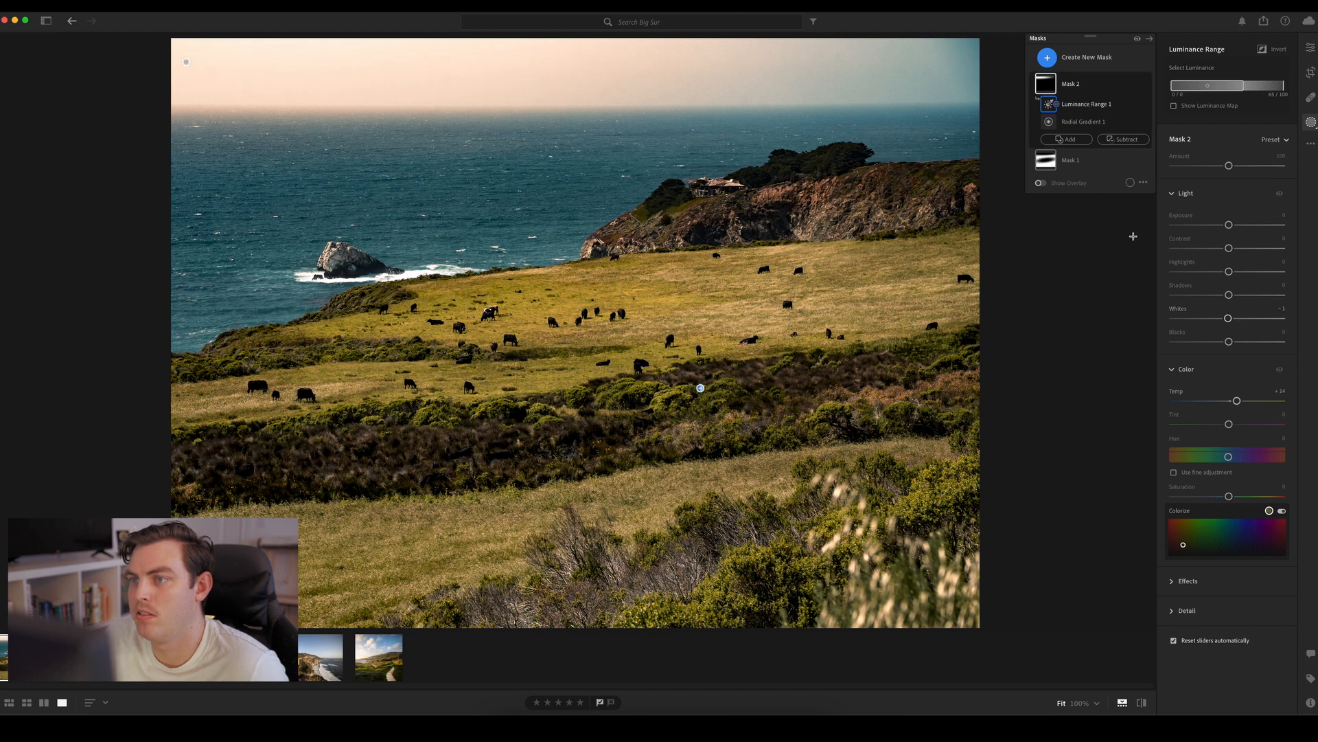
pyautogui.moveTo(1228, 496); pyautogui.dragTo(1216, 496)
pyautogui.moveTo(1236, 402); pyautogui.dragTo(1233, 403)
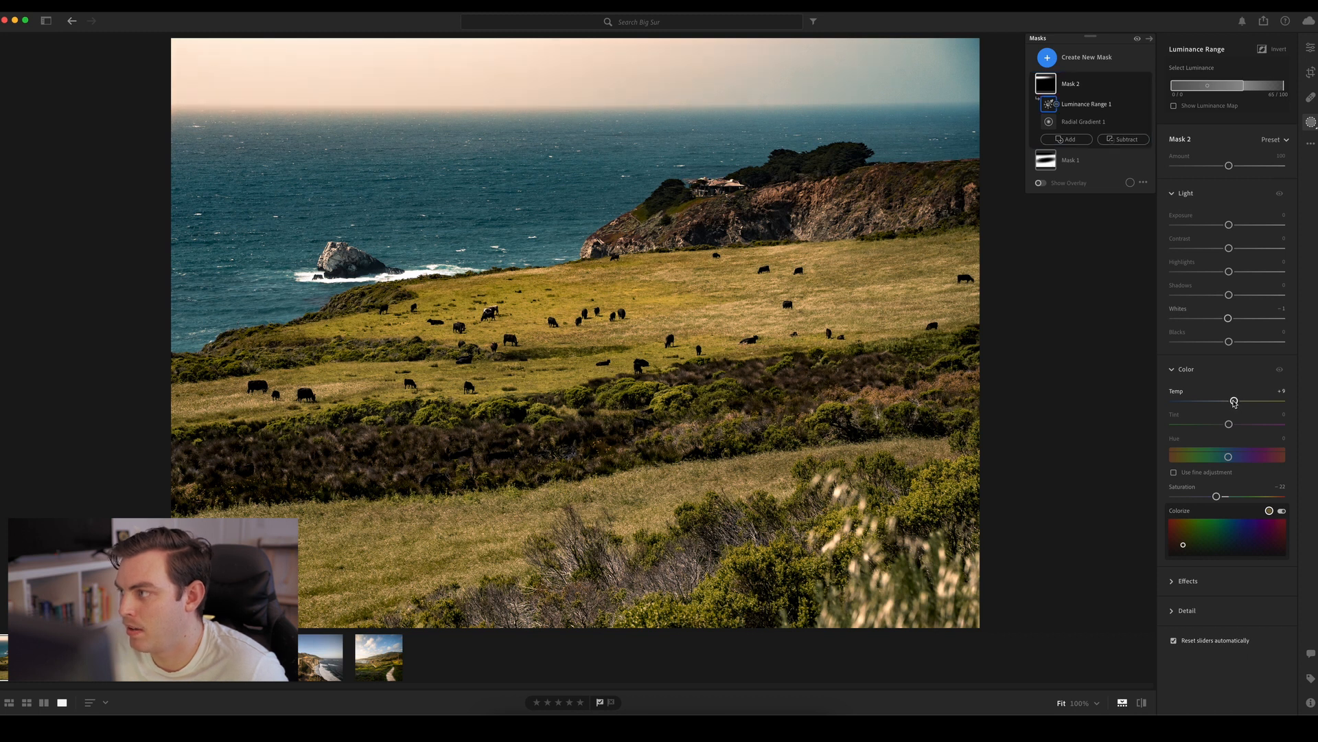
pyautogui.moveTo(1230, 166)
pyautogui.mouseDown()
pyautogui.moveTo(1180, 167)
pyautogui.moveTo(1229, 168)
pyautogui.mouseUp()
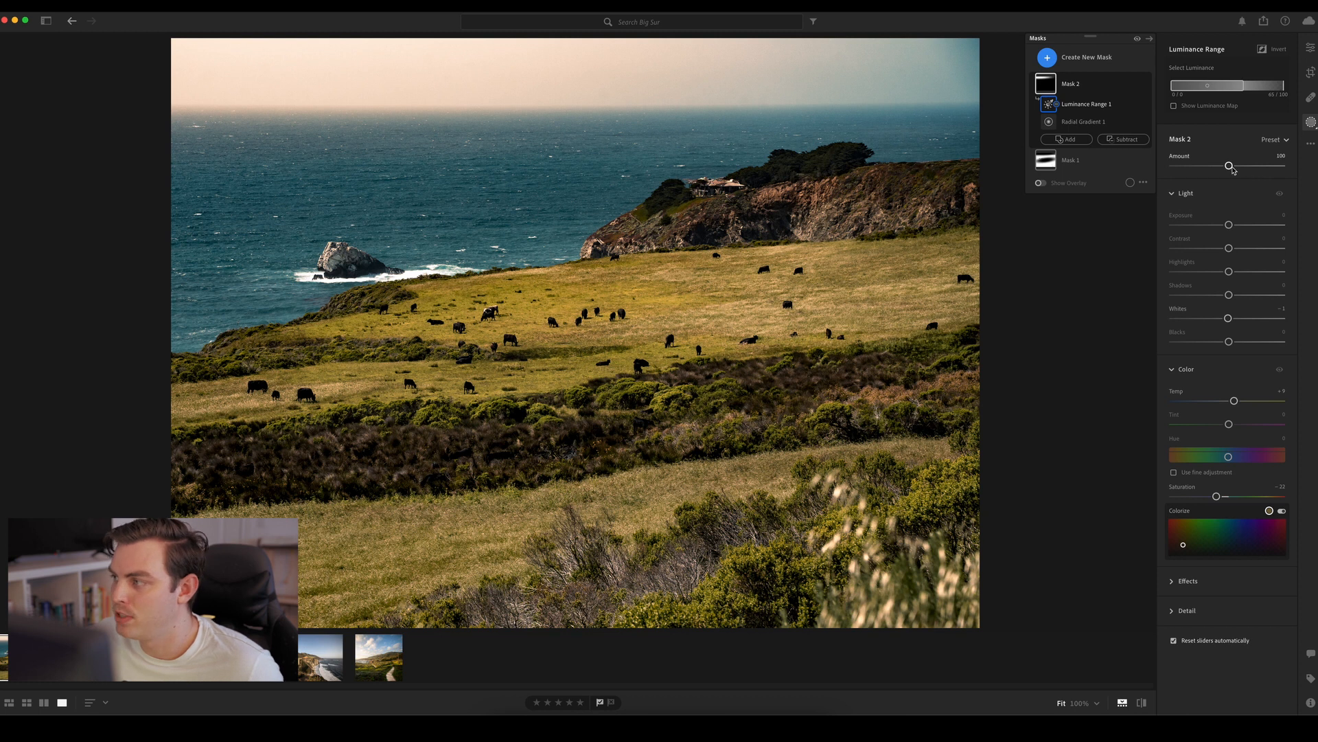
pyautogui.moveTo(1229, 167)
pyautogui.mouseDown()
pyautogui.moveTo(1283, 168)
pyautogui.moveTo(1192, 168)
pyautogui.moveTo(1208, 169)
pyautogui.mouseUp()
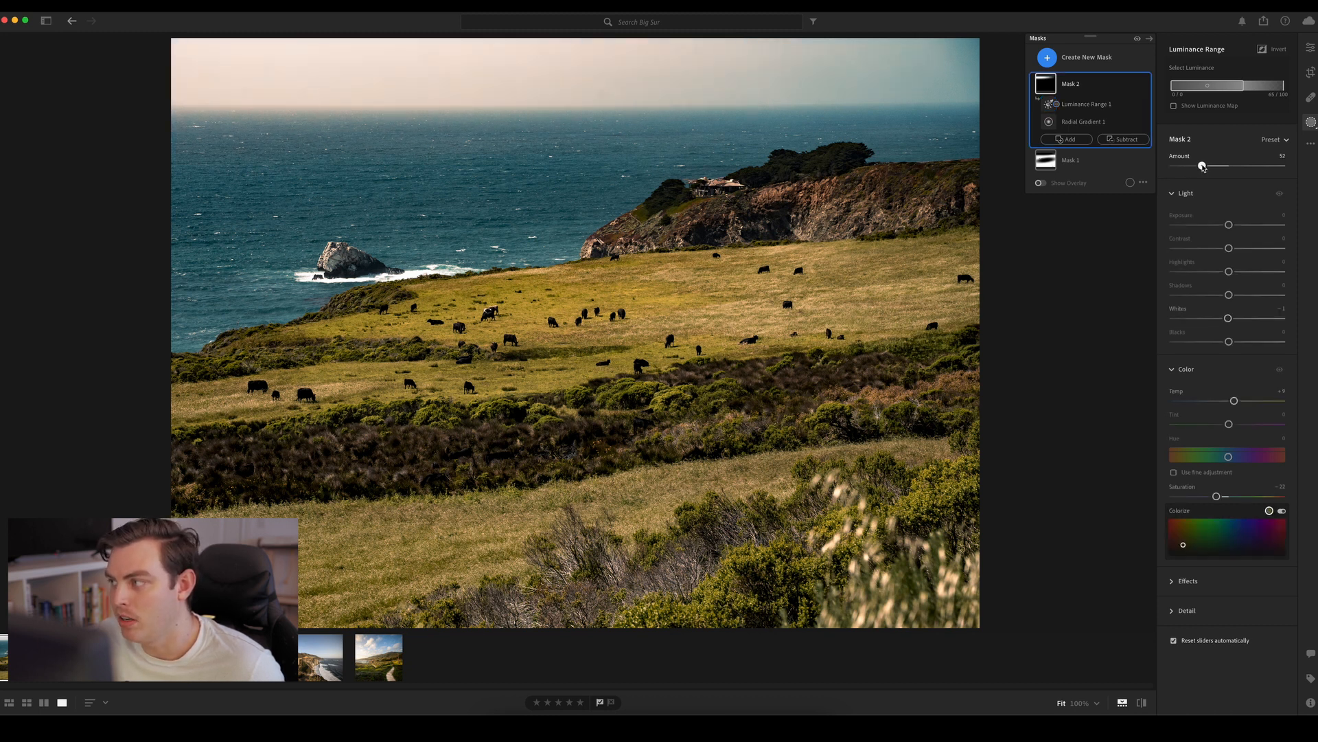
pyautogui.click(1049, 104)
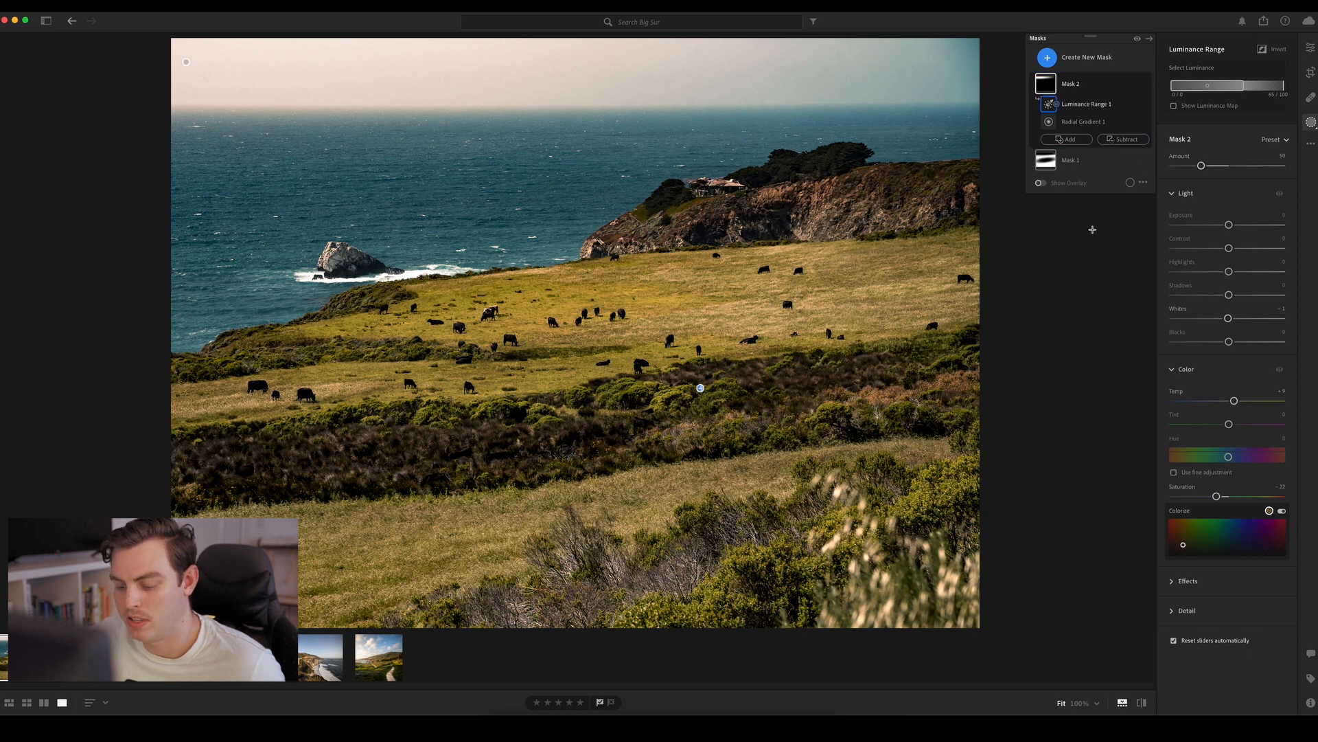
# Compare the edited photo with the original twice
pyautogui.press('\\')
pyautogui.press('\\')
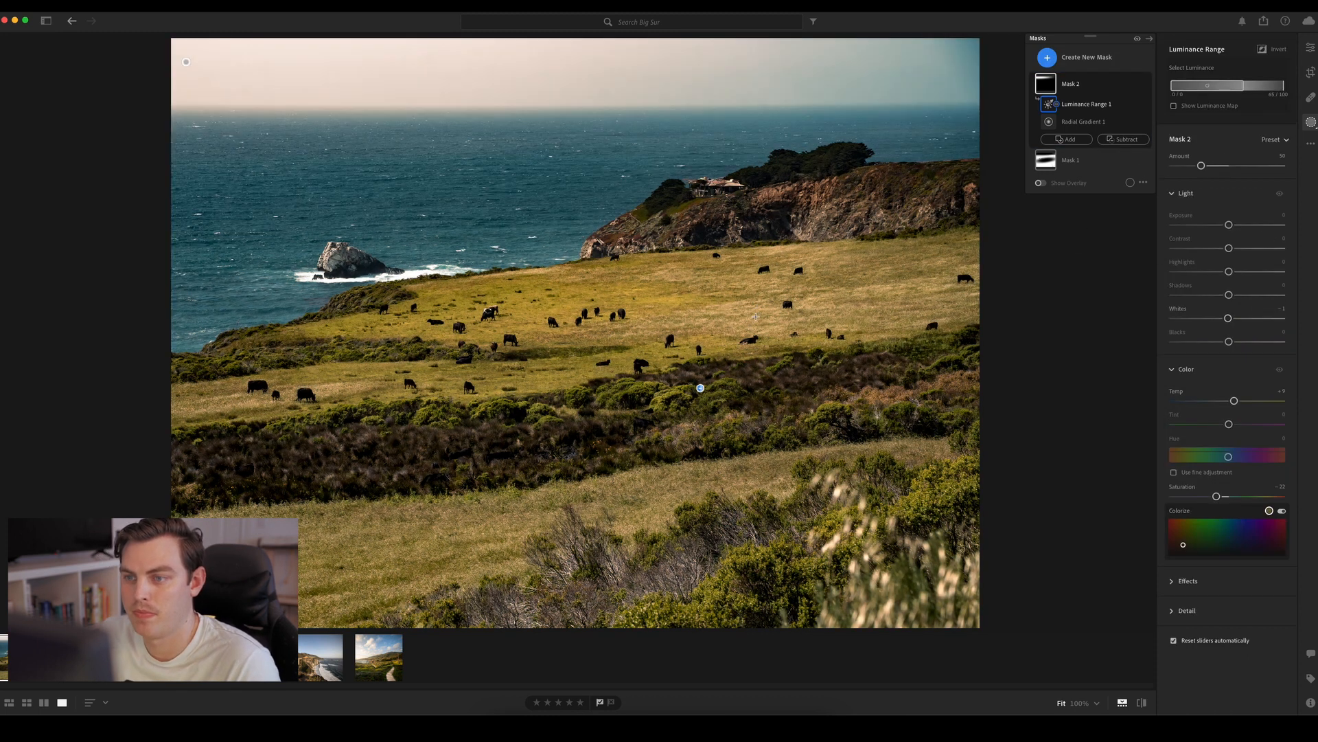
pyautogui.press('\\')
pyautogui.press('\\')
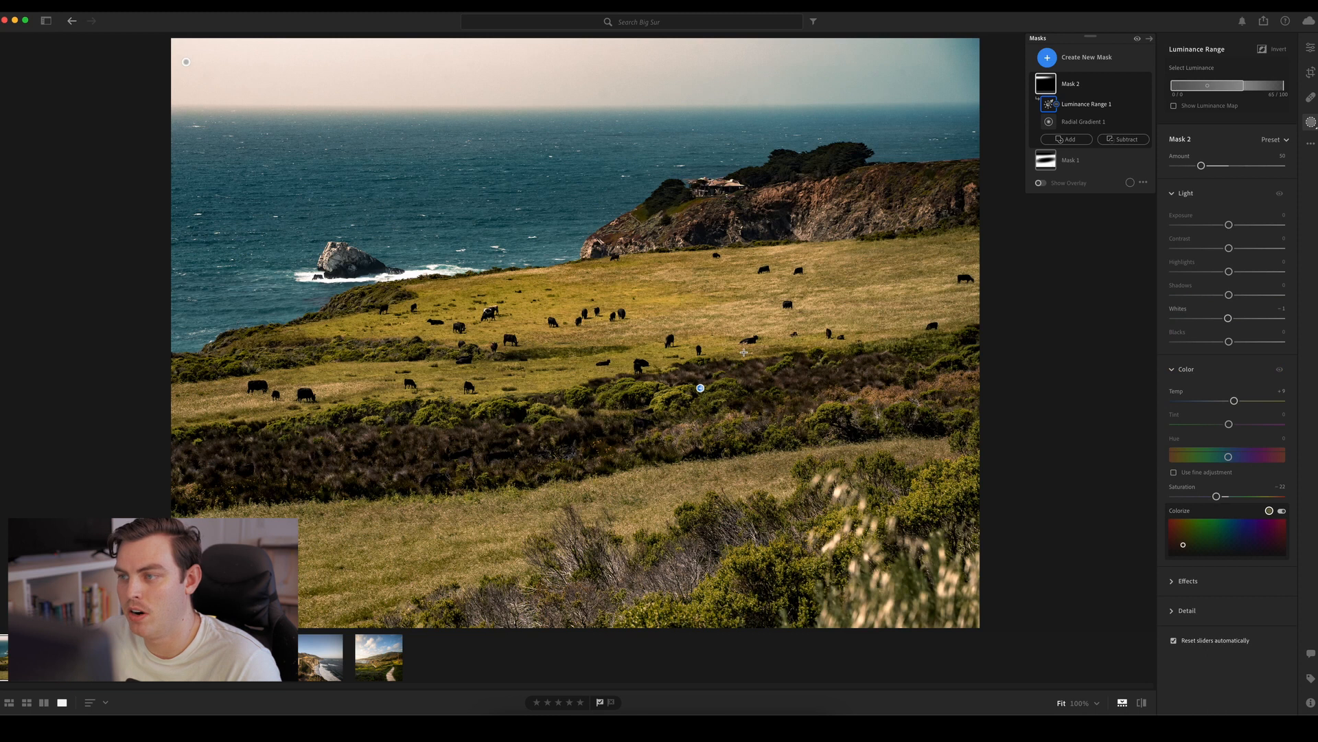
# Add a linear gradient mask rising from the foreground grass, with its midline over the dark brush band below the cattle
pyautogui.click(1048, 58)
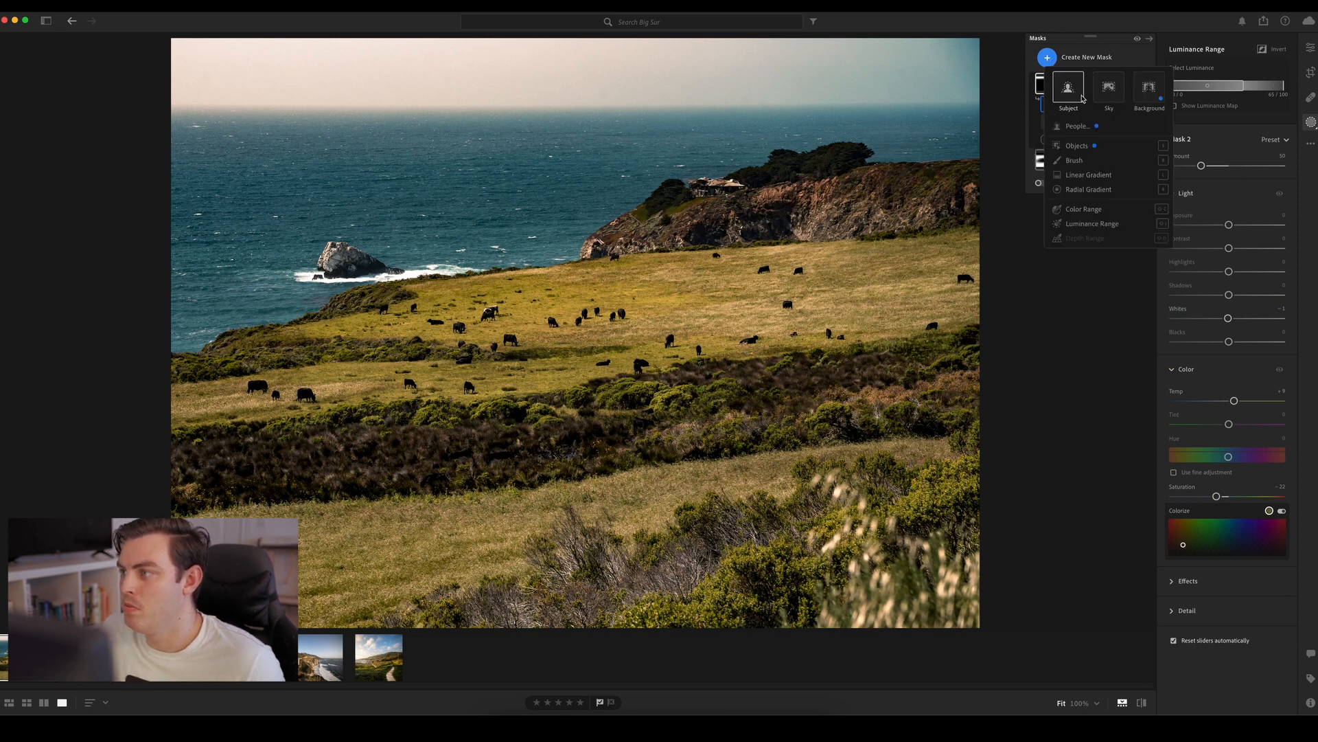
pyautogui.click(1086, 176)
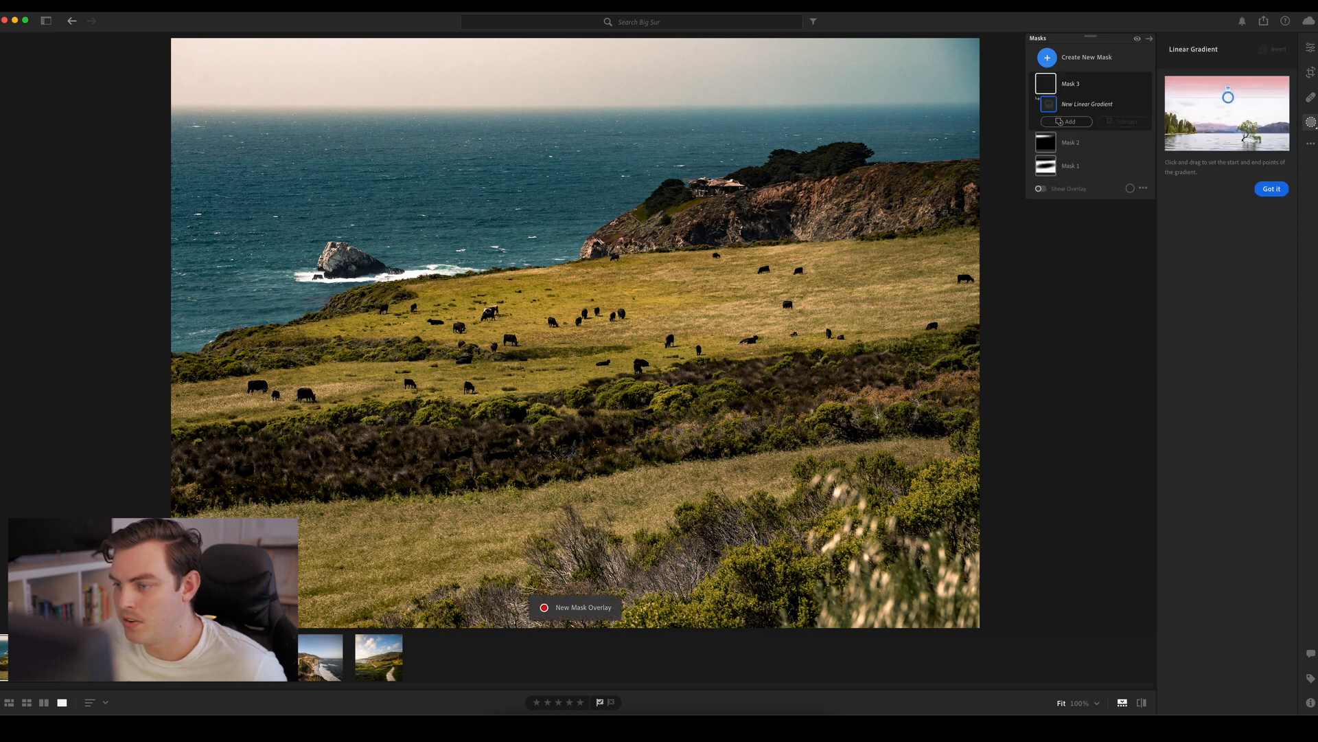
pyautogui.moveTo(690, 522); pyautogui.dragTo(675, 396)
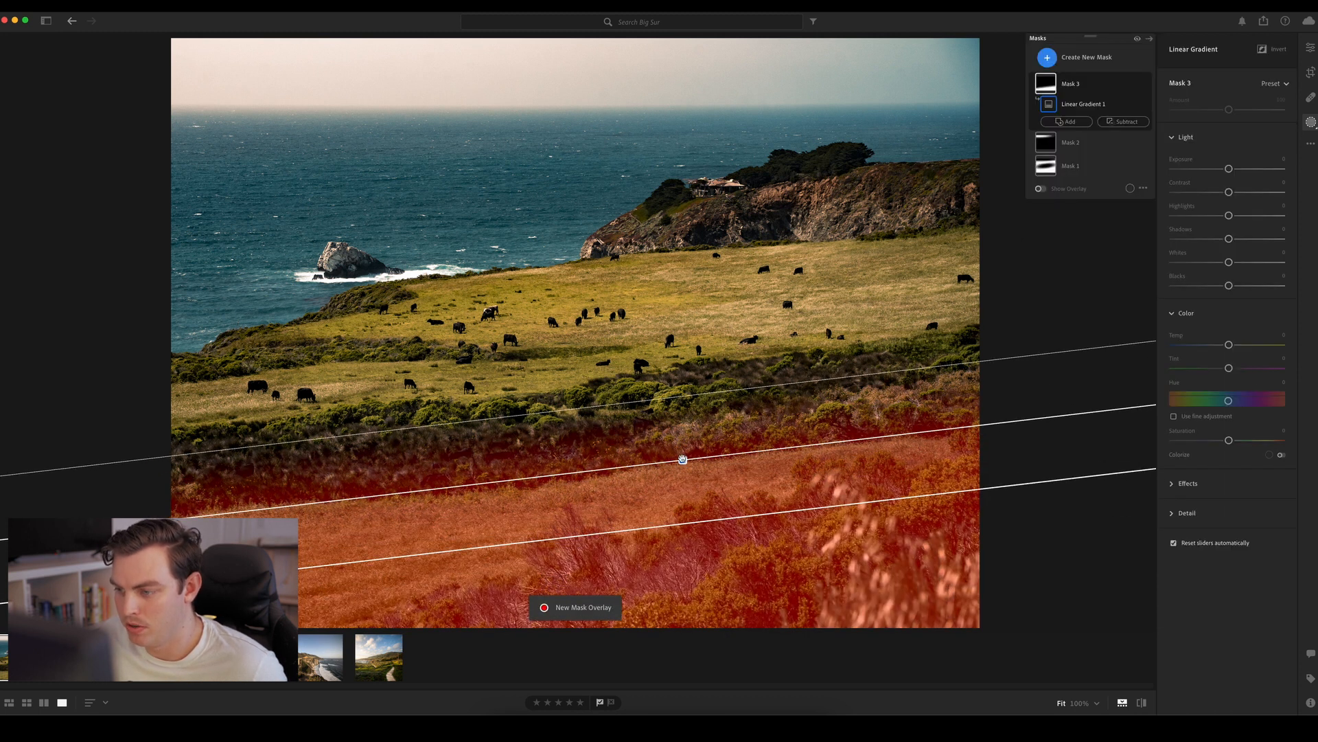
pyautogui.moveTo(682, 458); pyautogui.dragTo(677, 430)
# Lower the foreground gradient's Exposure to about -0.5 and check the effect with the mask hidden and shown
pyautogui.moveTo(1229, 168); pyautogui.dragTo(1220, 169)
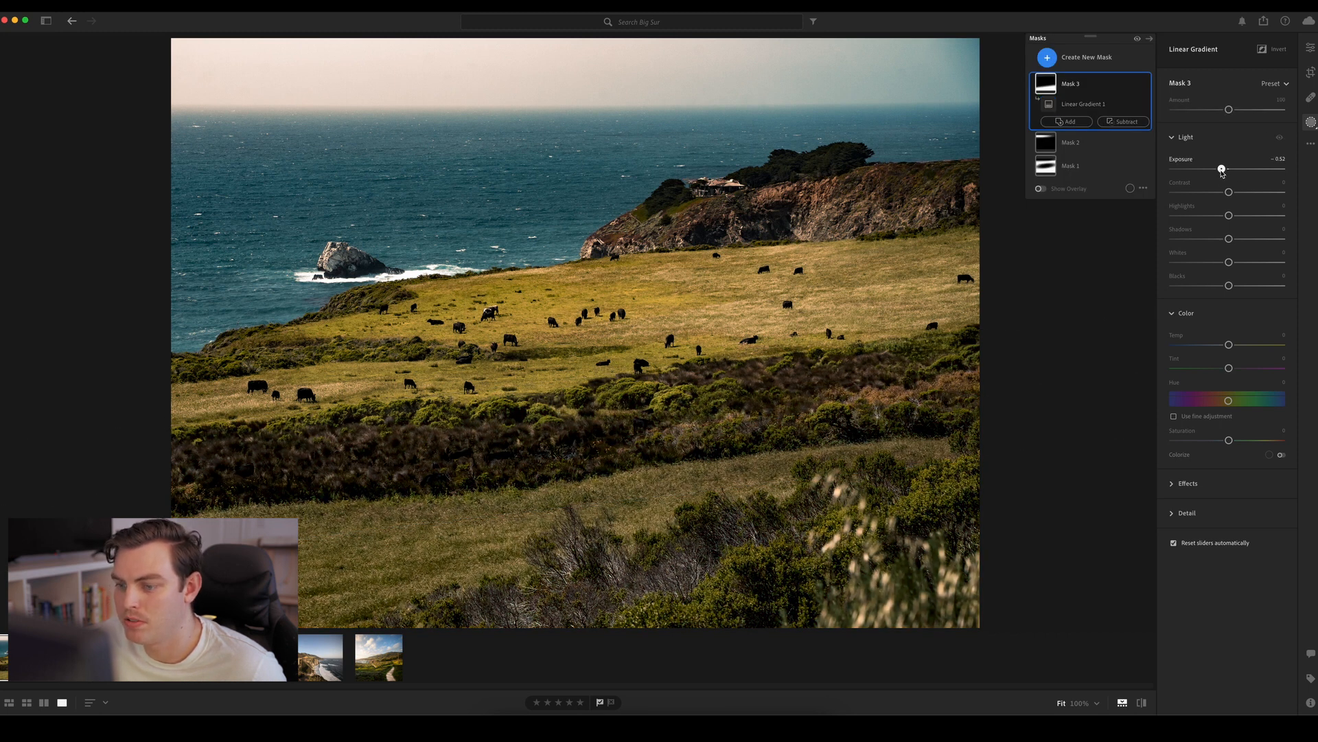
pyautogui.click(1145, 84)
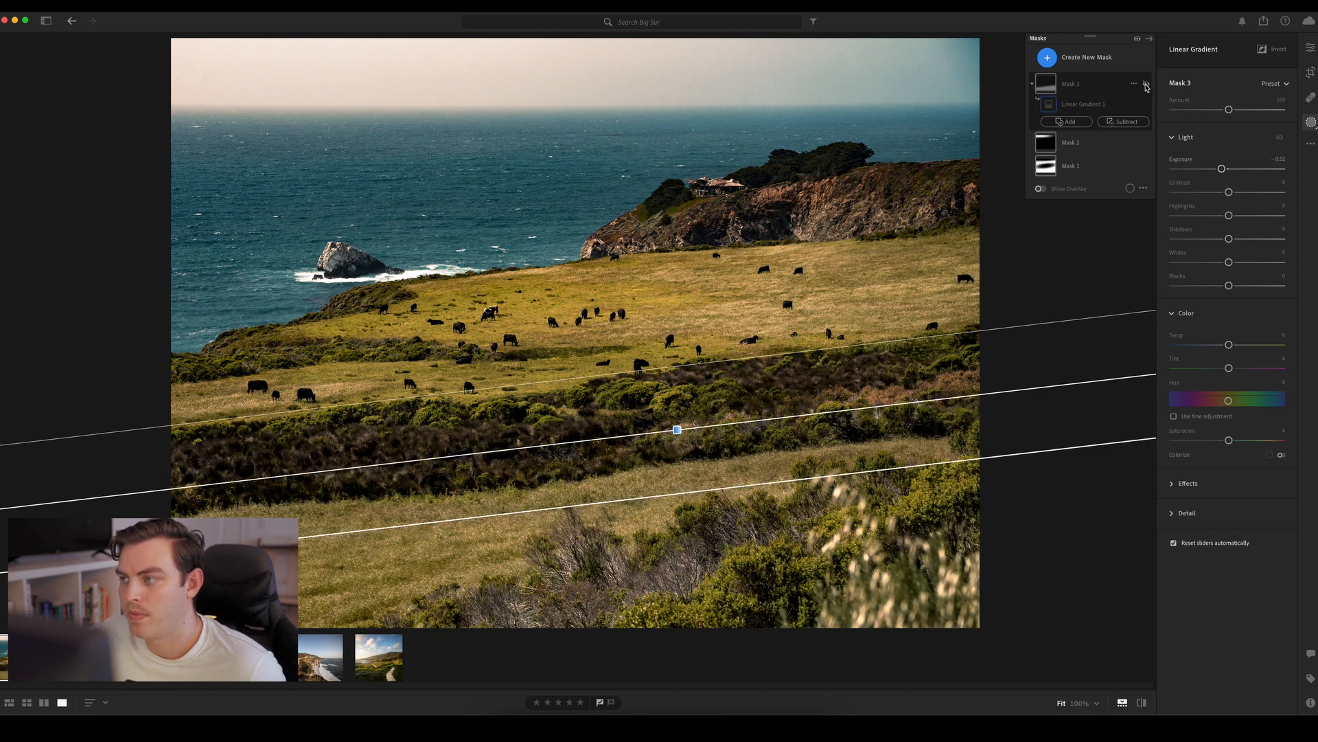
pyautogui.click(1146, 83)
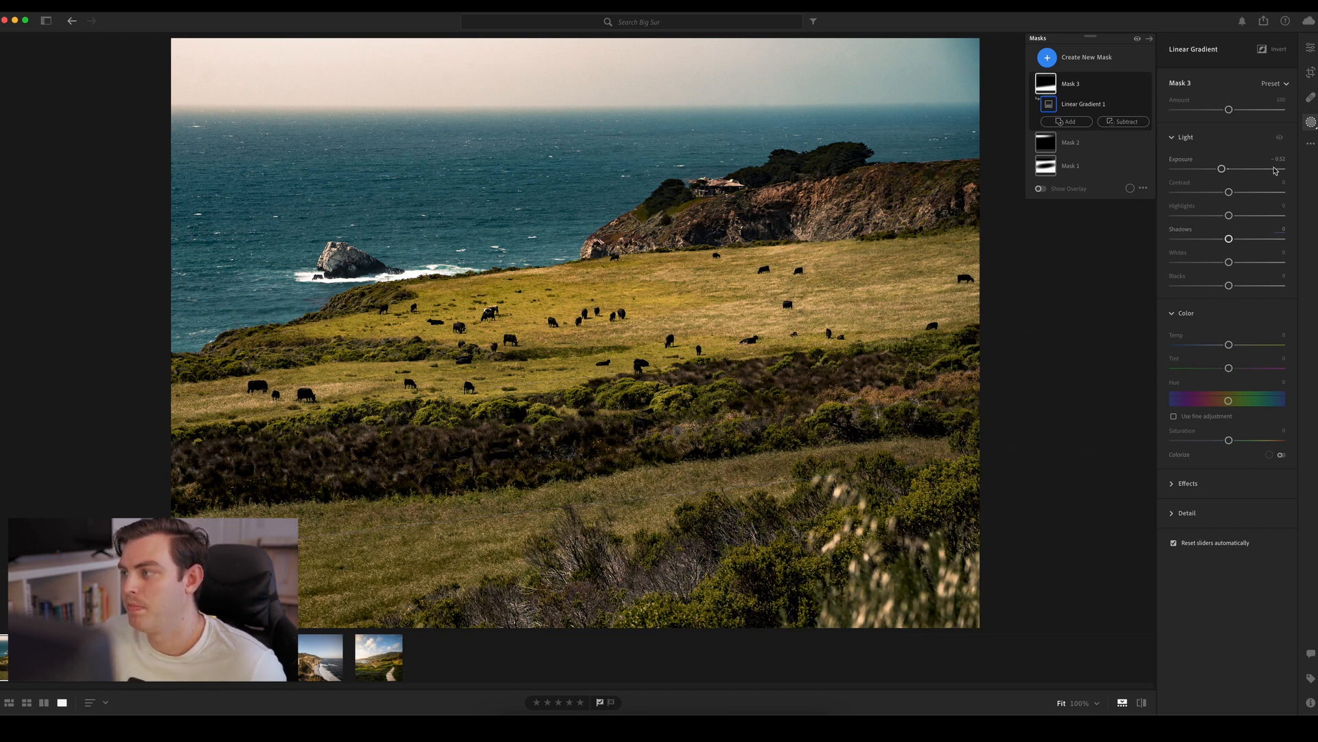
# Return to the global edit settings, compare with the original photo, and inspect the sky above the headland at 100%
pyautogui.press('e')
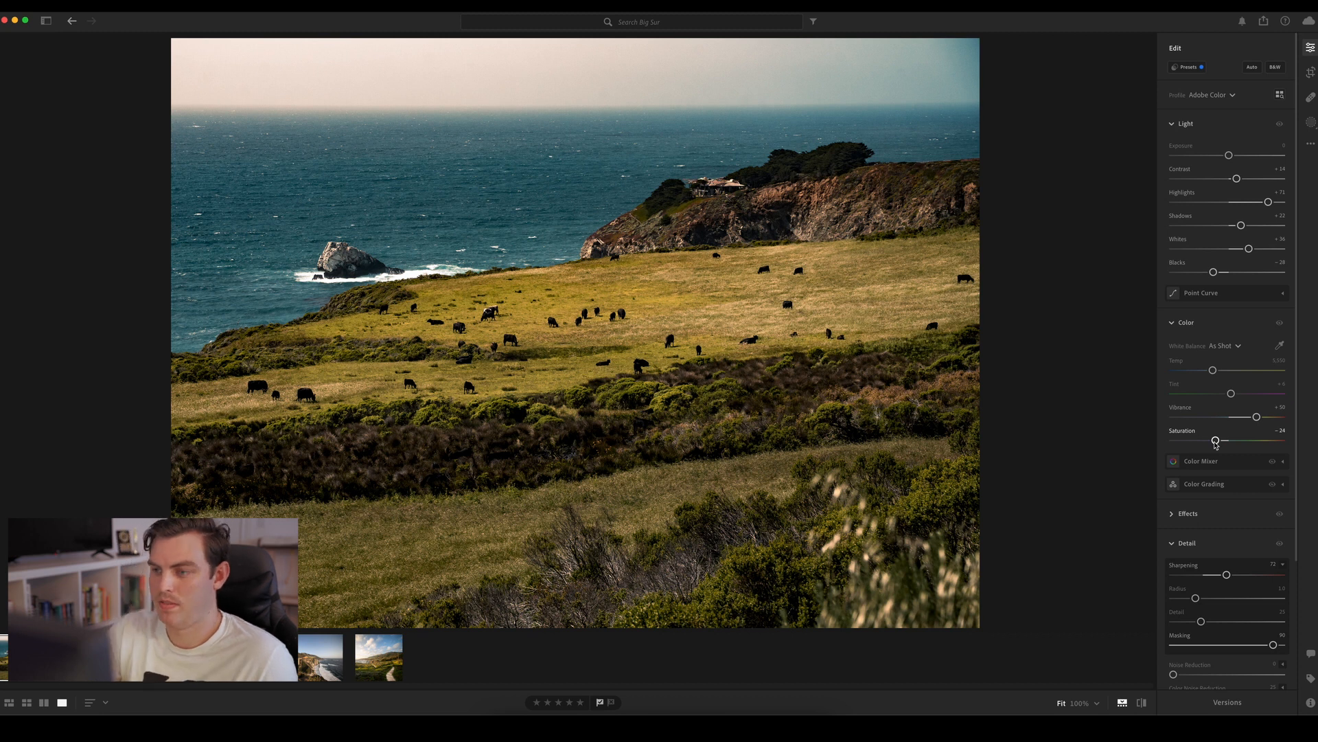
pyautogui.press('\\')
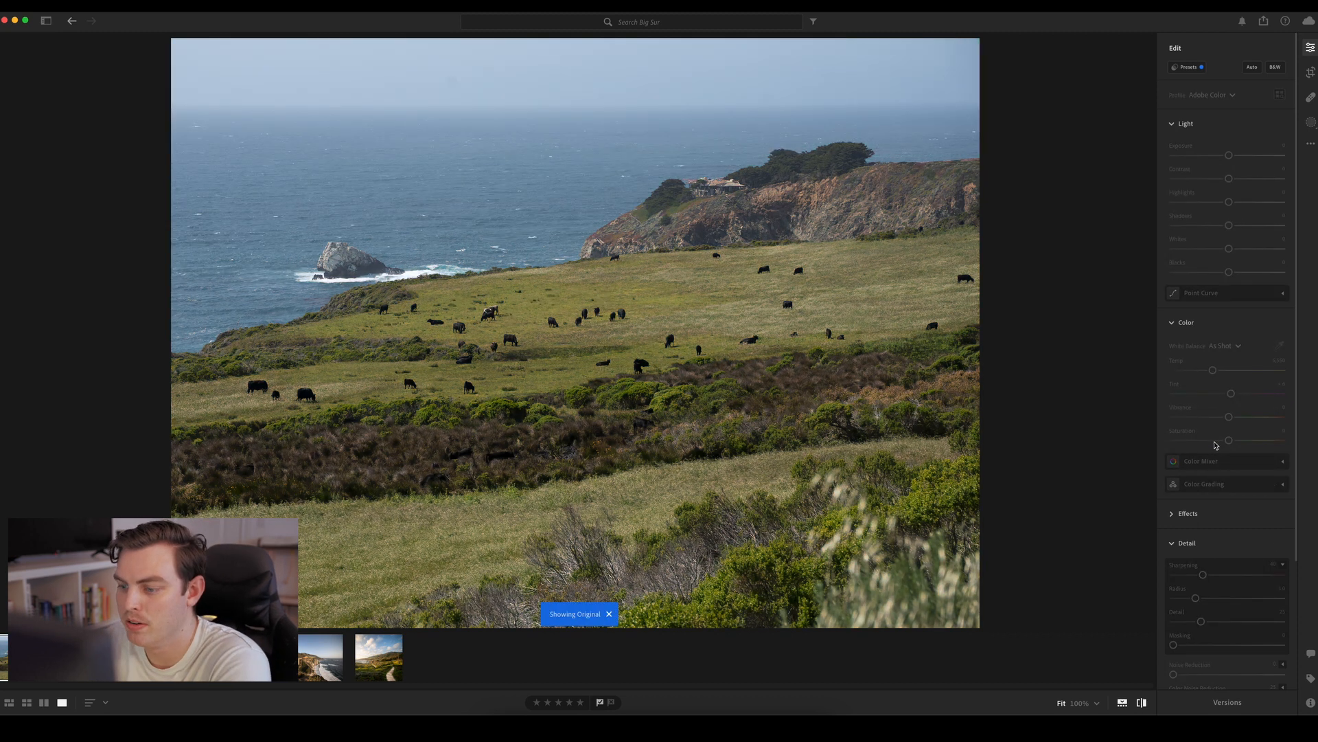
pyautogui.press('\\')
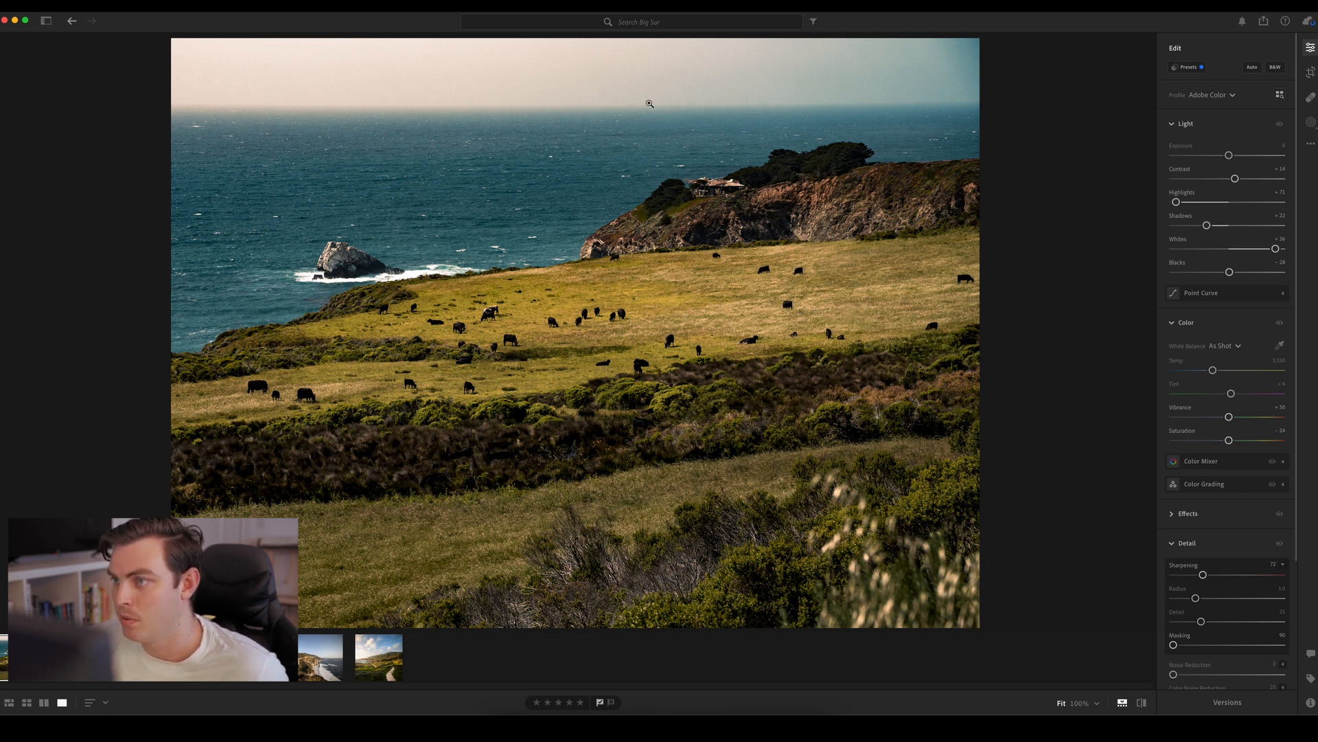
pyautogui.click(761, 96)
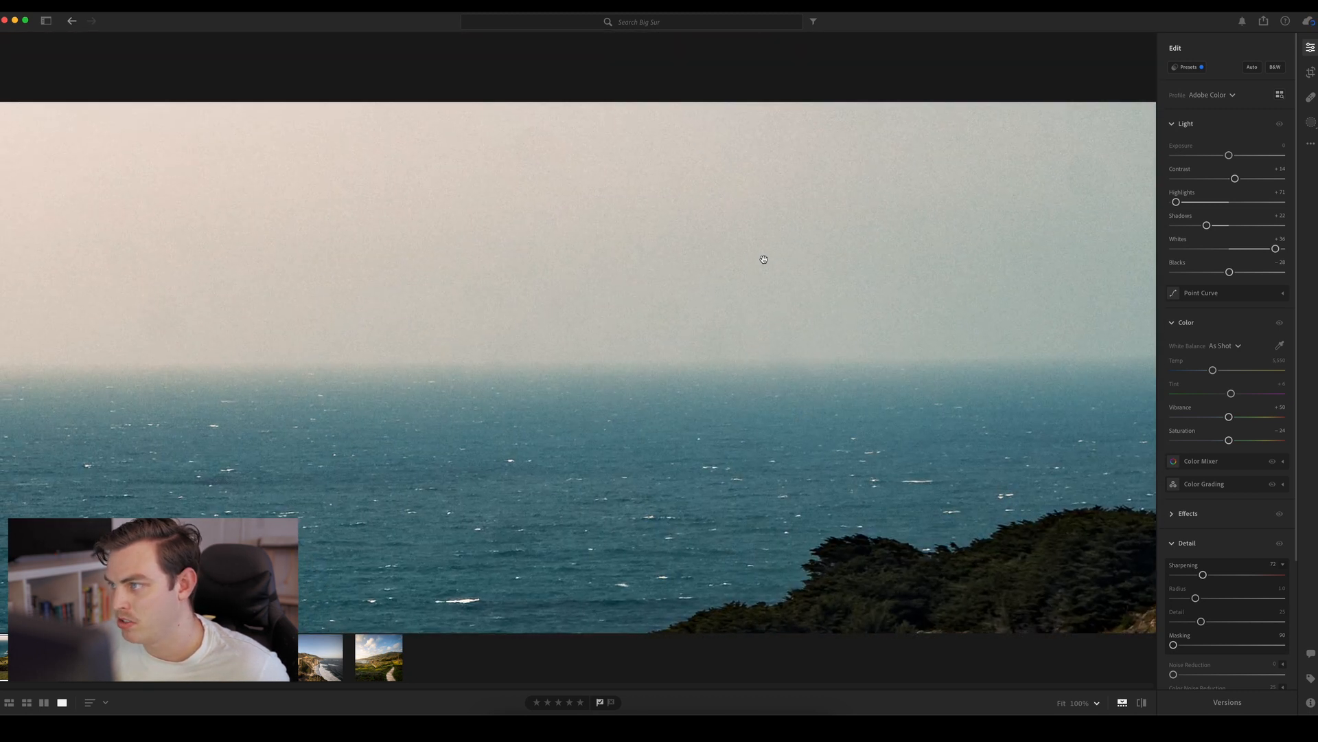
pyautogui.click(641, 303)
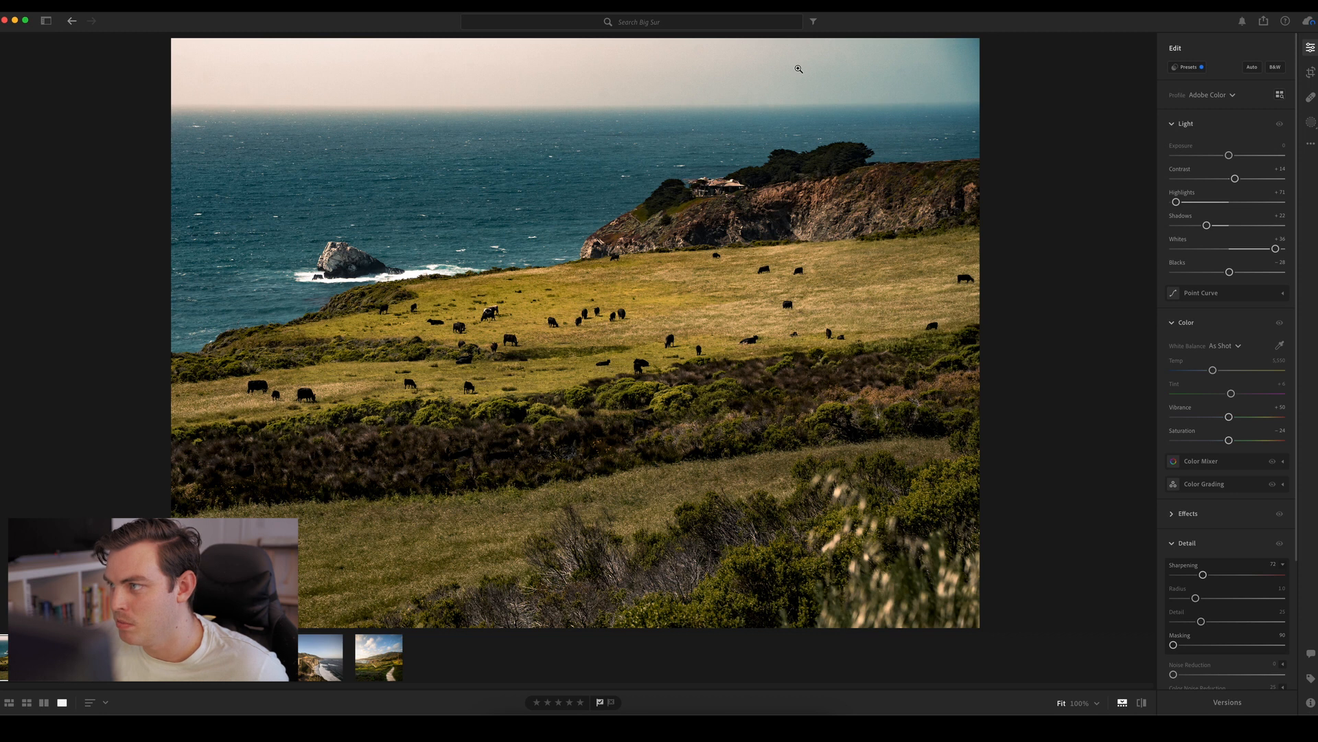
# Create a brush mask and paint it across the sky above the headland out to the photo's right edge
pyautogui.click(1311, 122)
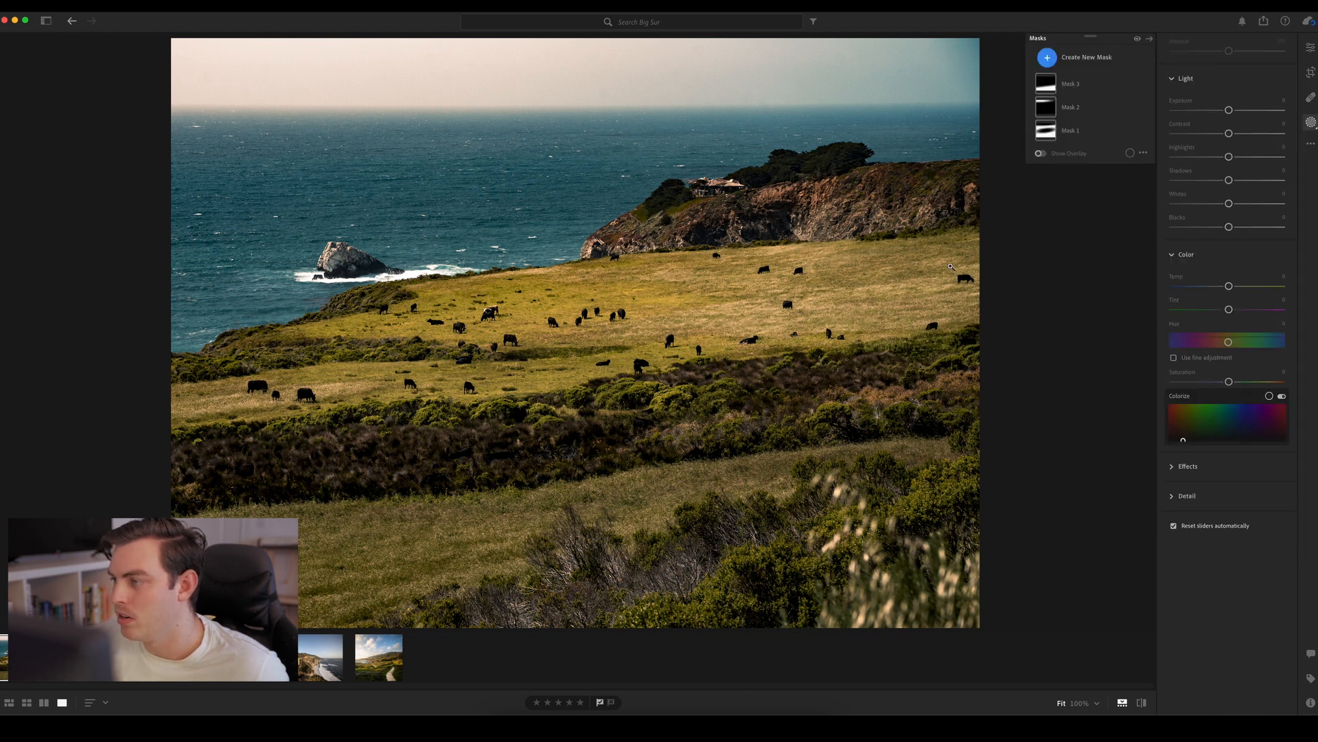
pyautogui.click(1048, 59)
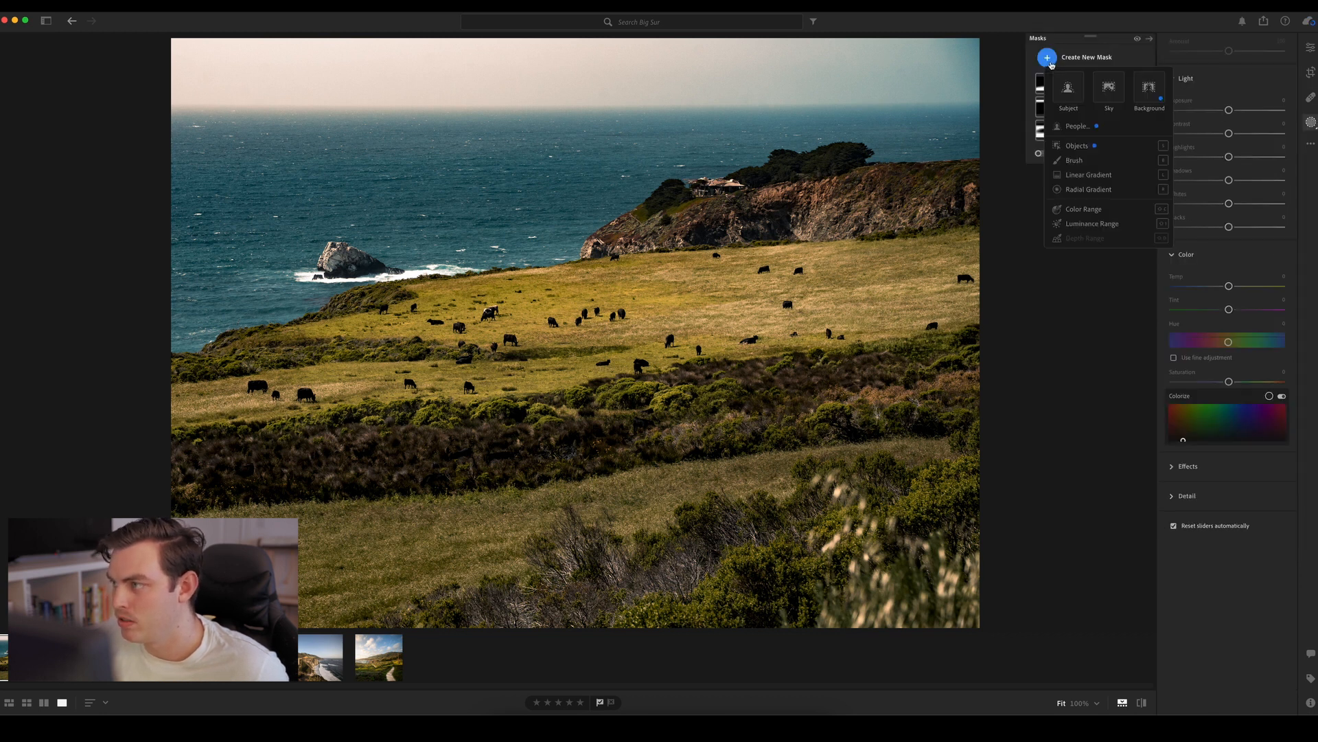
pyautogui.click(1074, 160)
pyautogui.scroll(-5, 751, 83)
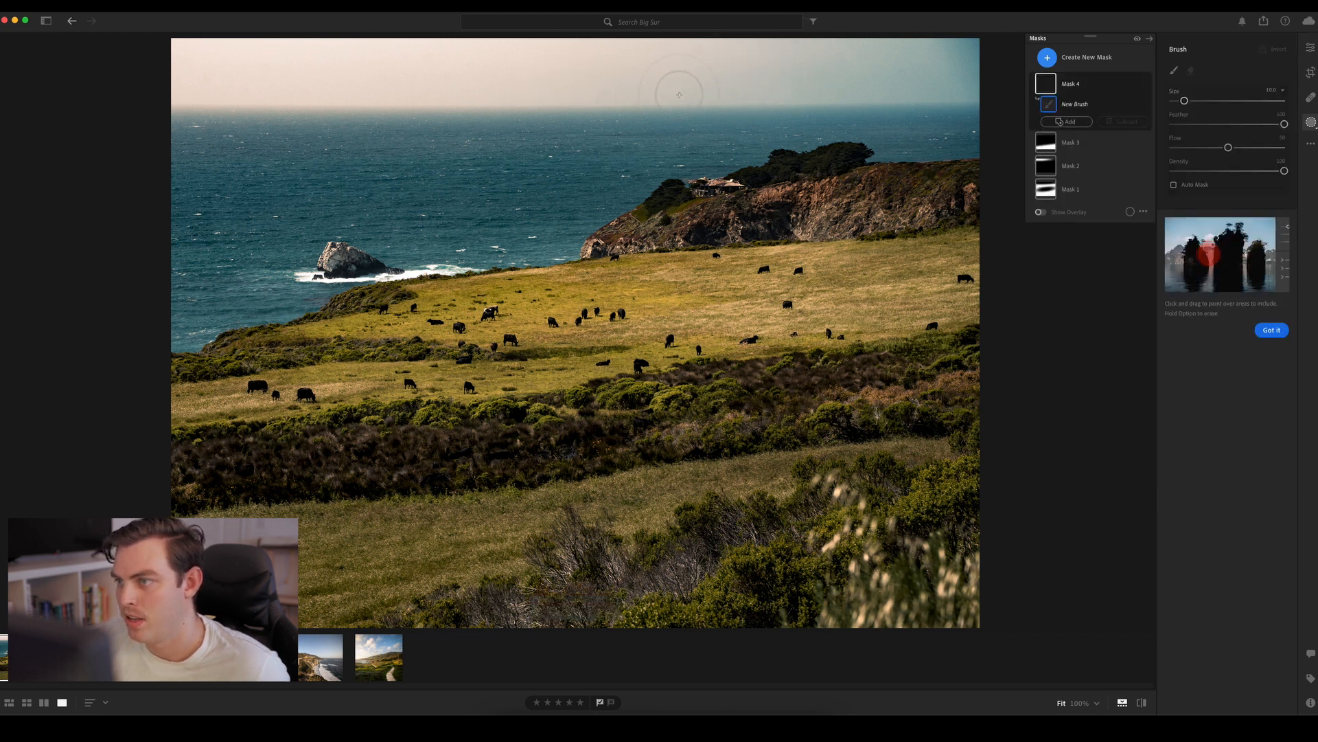
pyautogui.moveTo(673, 86)
pyautogui.mouseDown()
pyautogui.moveTo(962, 83)
pyautogui.moveTo(959, 62)
pyautogui.moveTo(694, 58)
pyautogui.moveTo(771, 51)
pyautogui.moveTo(977, 51)
pyautogui.moveTo(958, 93)
pyautogui.moveTo(691, 95)
pyautogui.moveTo(668, 70)
pyautogui.moveTo(723, 54)
pyautogui.moveTo(912, 54)
pyautogui.moveTo(997, 72)
pyautogui.moveTo(990, 89)
pyautogui.moveTo(968, 92)
pyautogui.moveTo(976, 62)
pyautogui.moveTo(934, 54)
pyautogui.moveTo(981, 45)
pyautogui.moveTo(985, 67)
pyautogui.moveTo(966, 84)
pyautogui.moveTo(667, 85)
pyautogui.moveTo(671, 54)
pyautogui.moveTo(977, 47)
pyautogui.moveTo(556, 51)
pyautogui.moveTo(975, 55)
pyautogui.mouseUp()
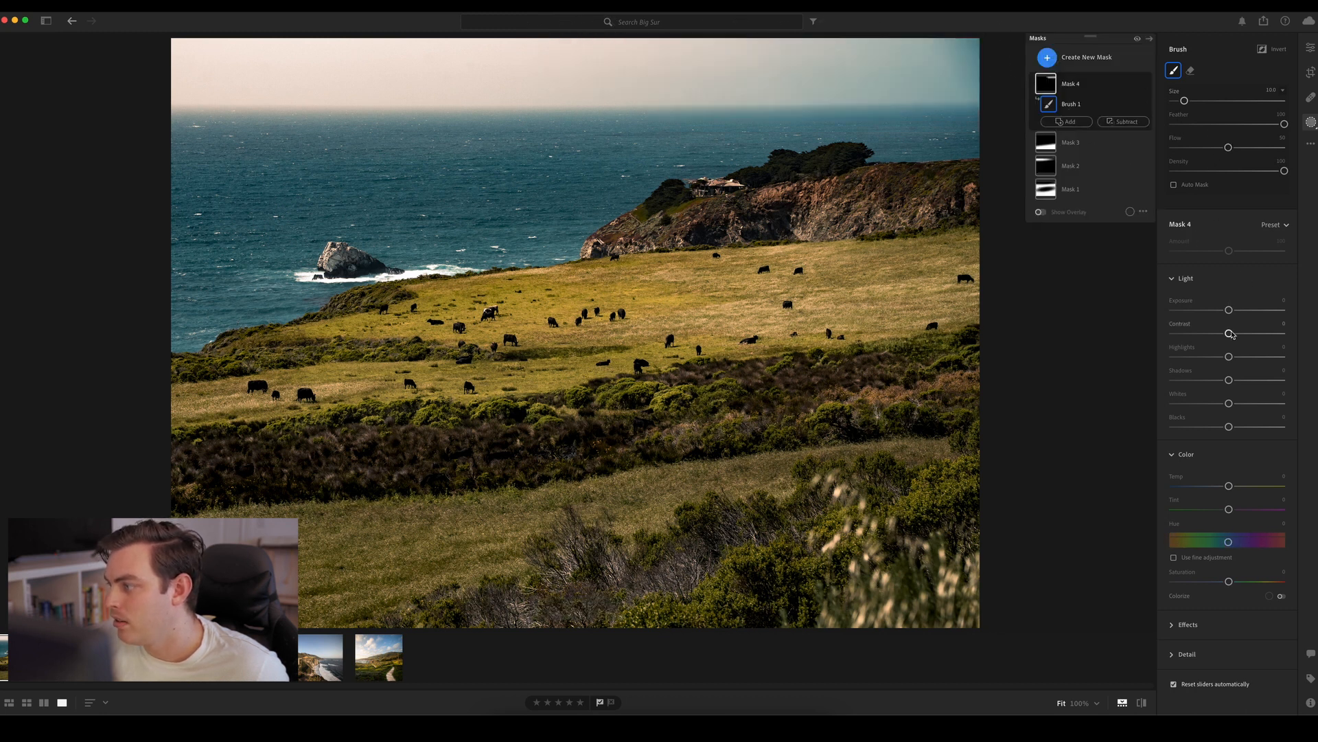
# Soften the brushed sky area with Contrast -59, Texture about -60, Clarity about -69 and Dehaze -100
pyautogui.moveTo(1228, 334); pyautogui.dragTo(1196, 337)
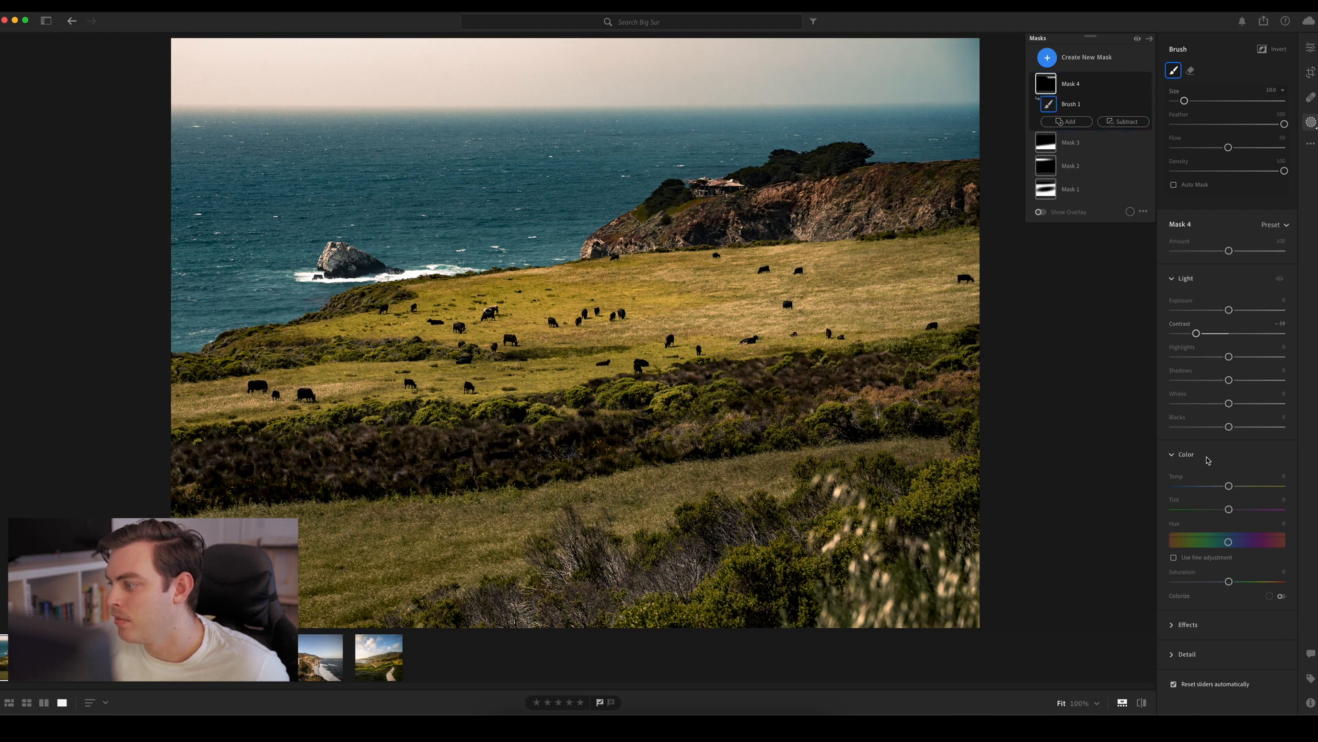
pyautogui.click(1188, 625)
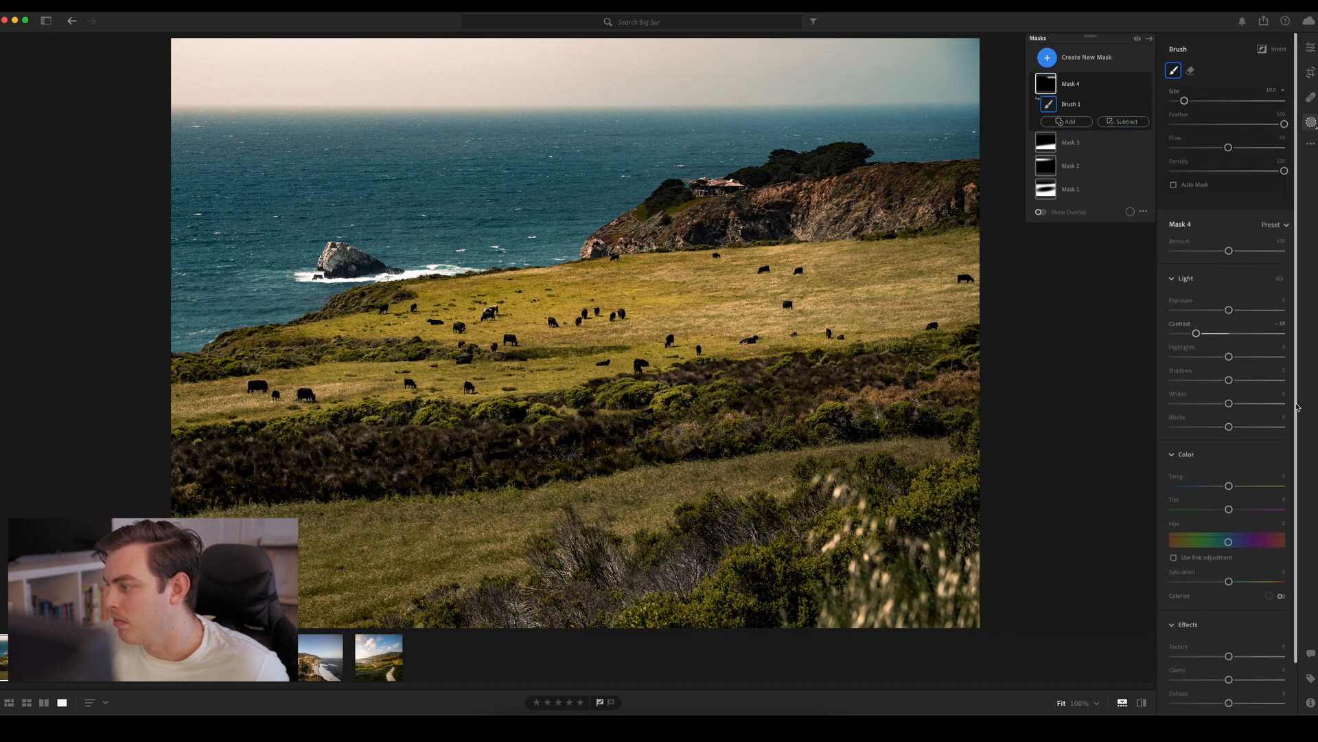
pyautogui.scroll(-2, 1226, 618)
pyautogui.moveTo(1229, 623); pyautogui.dragTo(1196, 601)
pyautogui.moveTo(1229, 647); pyautogui.dragTo(1207, 649)
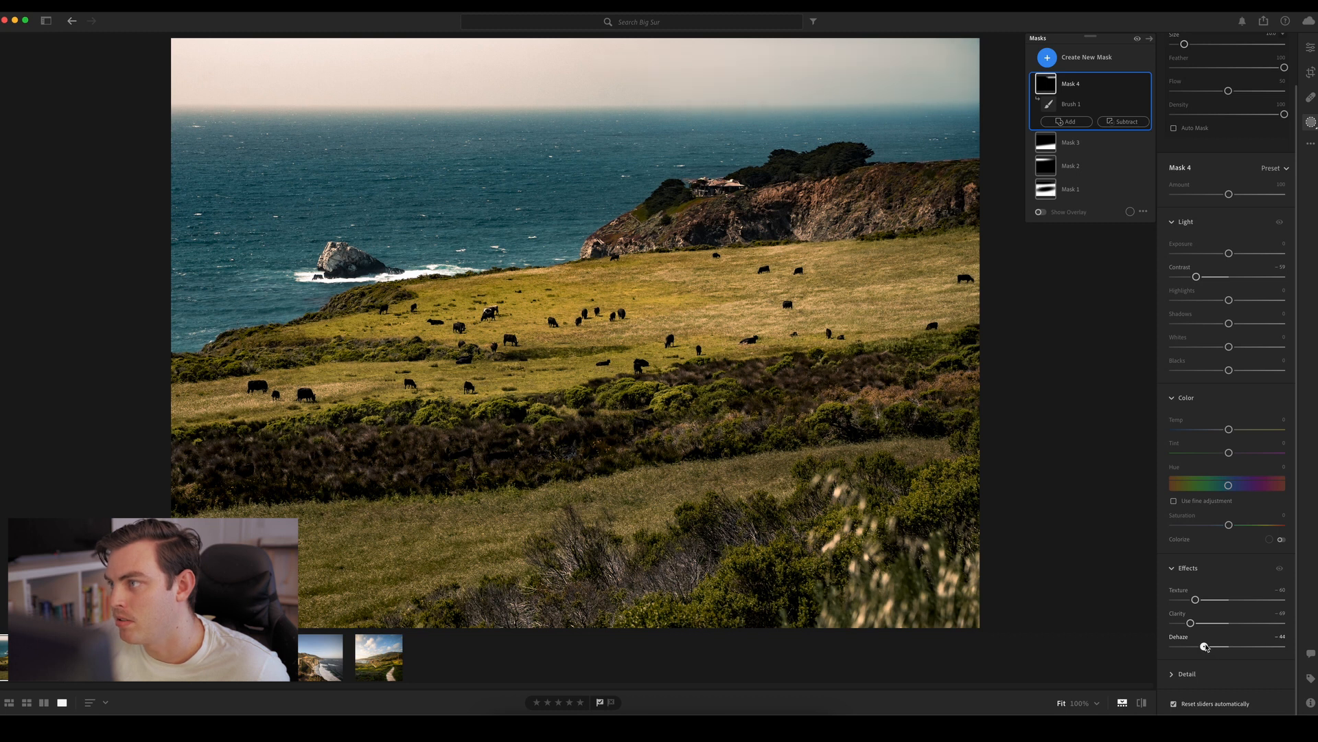
pyautogui.moveTo(1180, 646); pyautogui.dragTo(1161, 642)
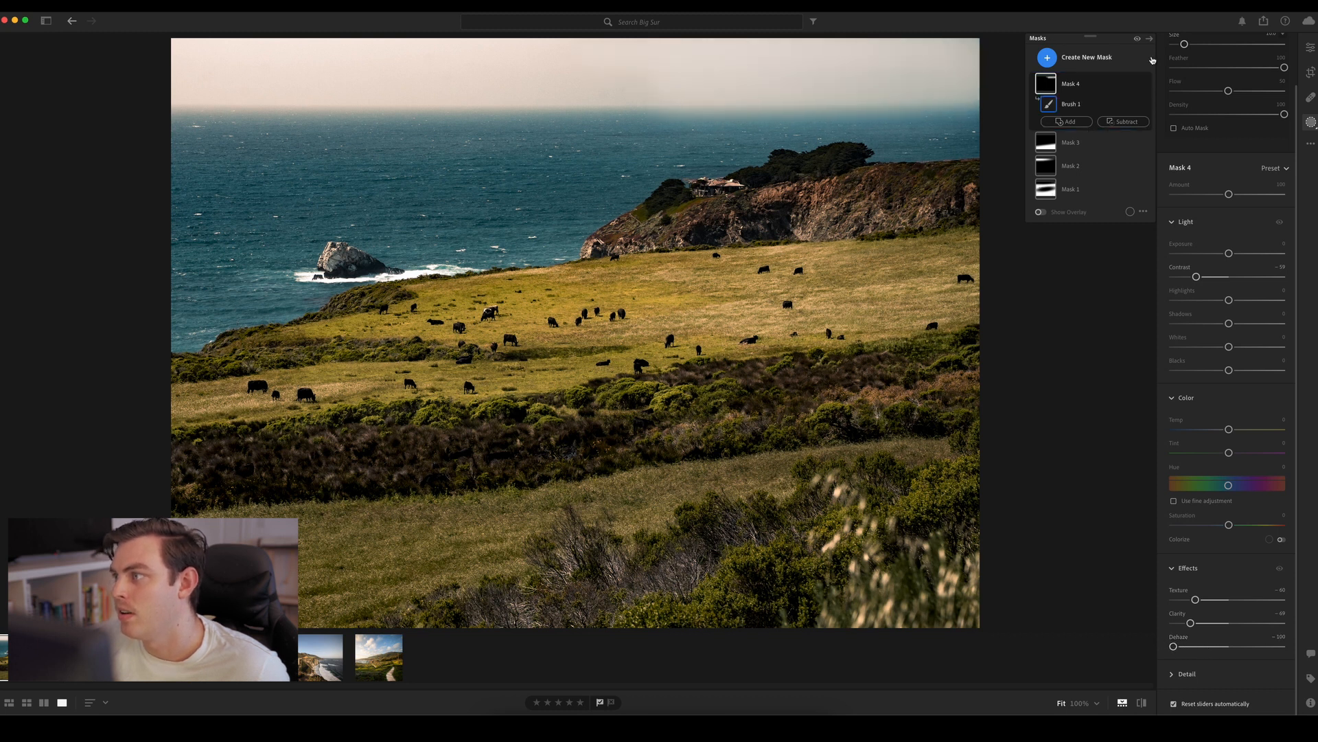
# Compare the brushed sky area with its mask hidden and shown
pyautogui.click(1146, 86)
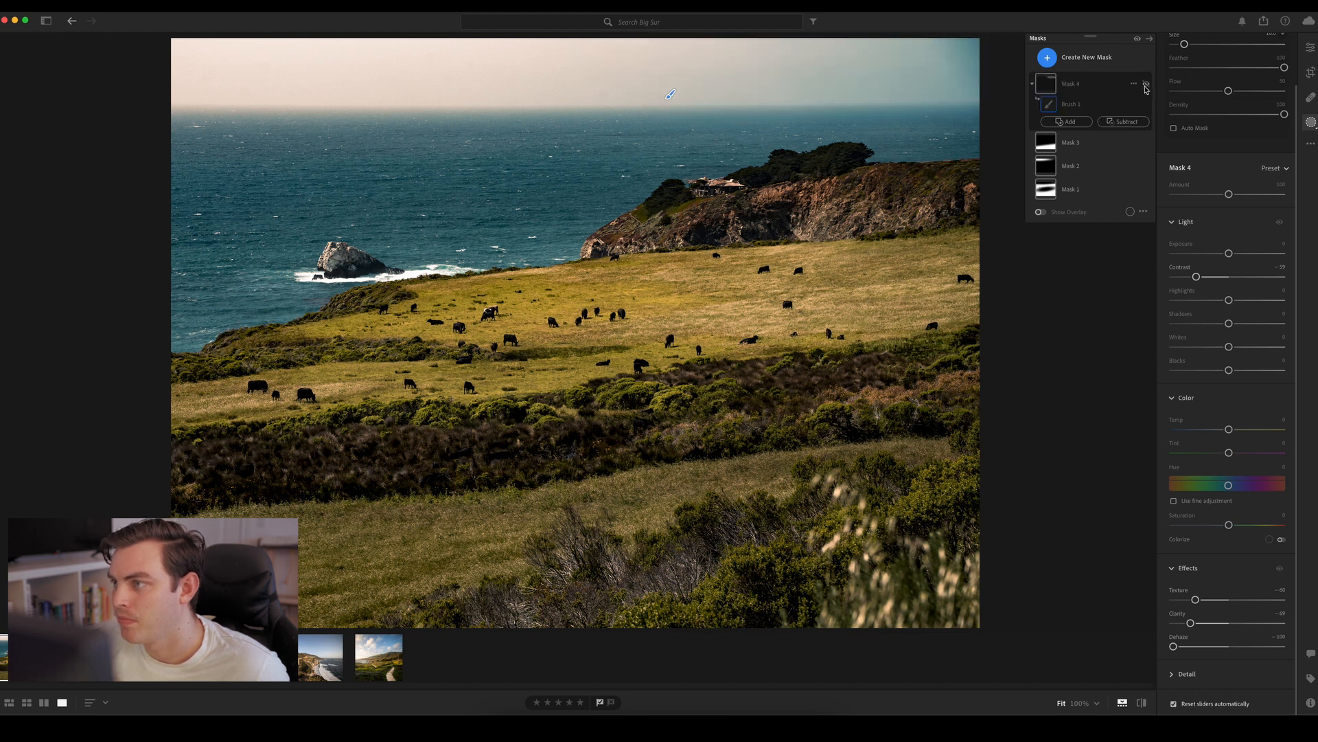
pyautogui.click(1145, 86)
pyautogui.click(1145, 86)
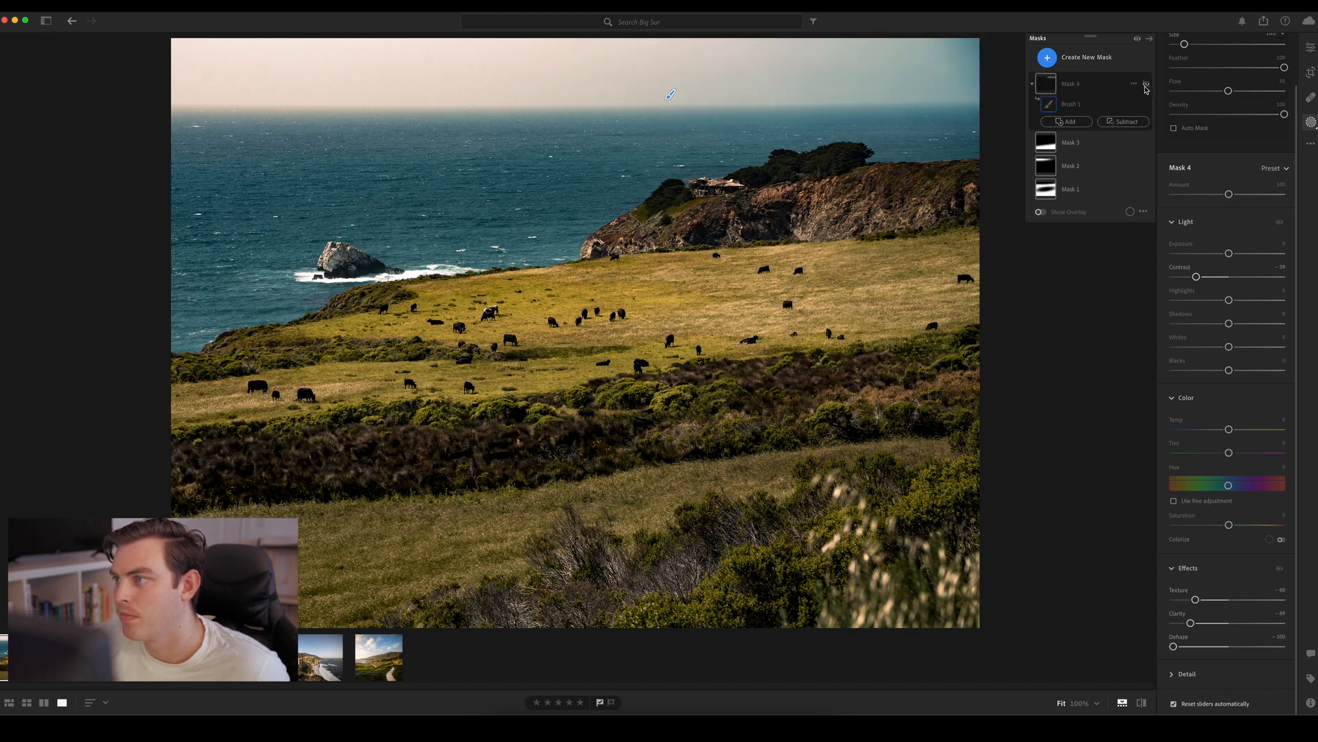
pyautogui.click(1146, 86)
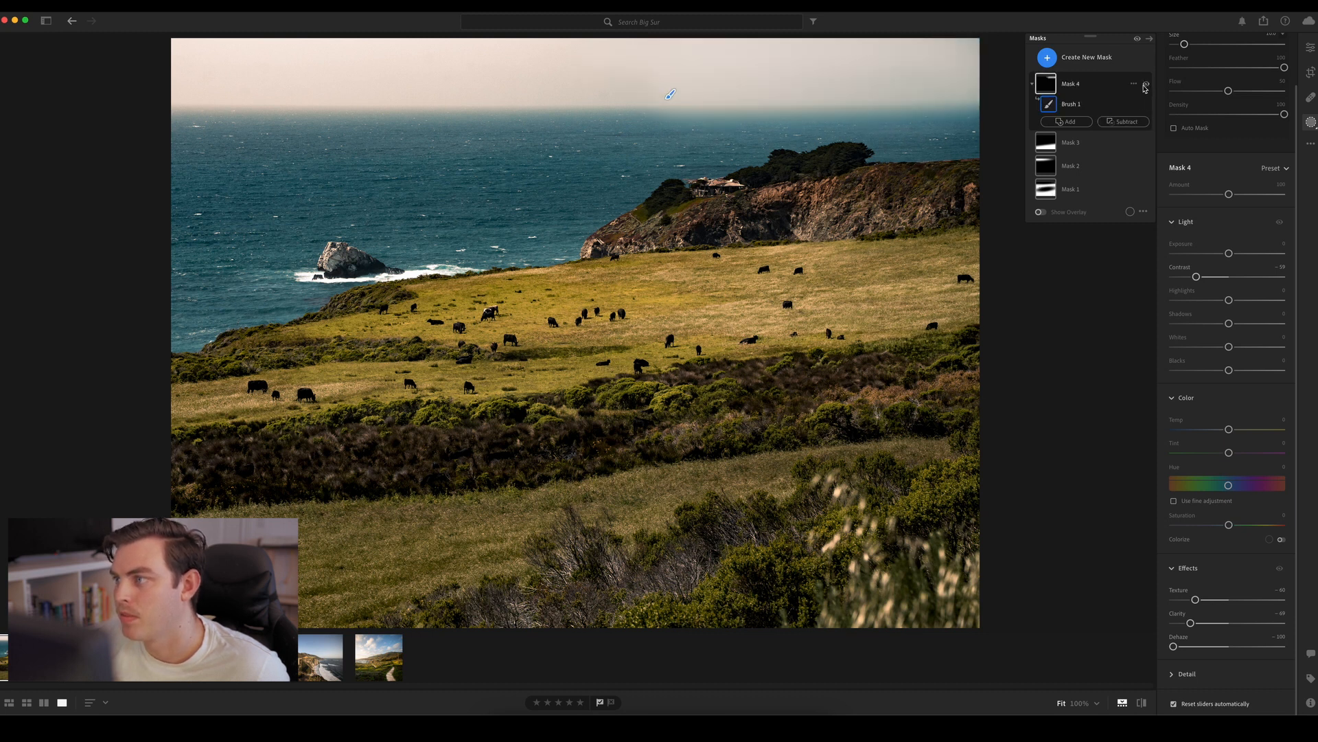
# Ease the brushed sky mask's effects to Clarity about -33, Texture about -33 and Dehaze about -84
pyautogui.click(1211, 624)
pyautogui.click(1213, 603)
pyautogui.moveTo(1214, 603); pyautogui.dragTo(1211, 601)
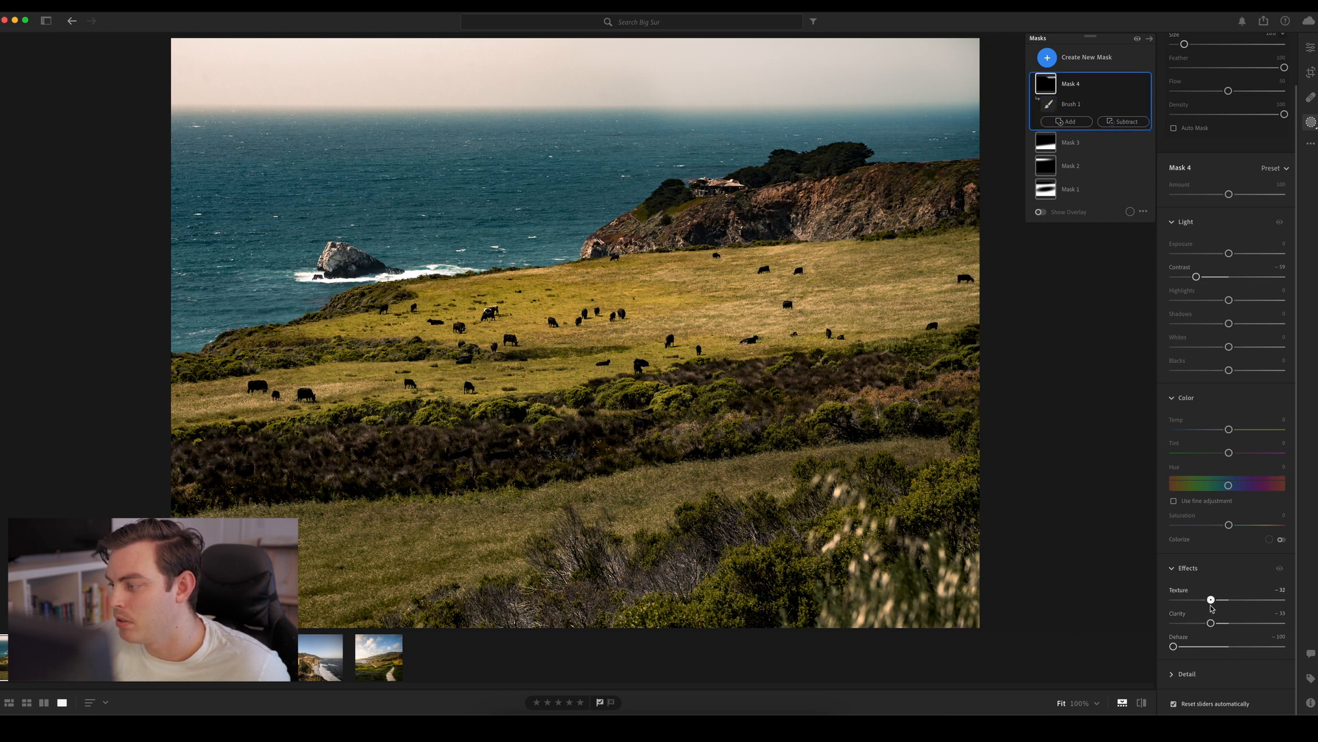
pyautogui.moveTo(1174, 646)
pyautogui.mouseDown()
pyautogui.moveTo(1198, 646)
pyautogui.moveTo(1182, 645)
pyautogui.mouseUp()
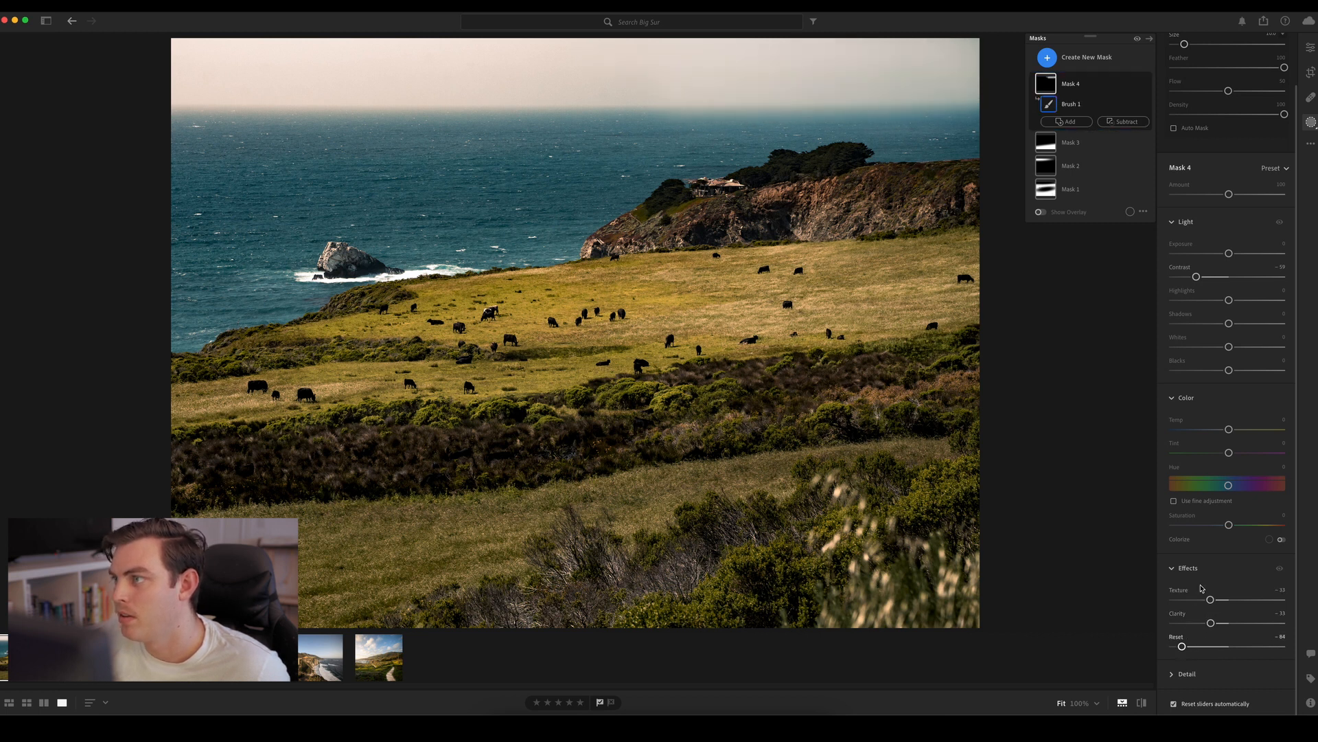
# Check the reduced sky softening by hiding and showing the brush mask
pyautogui.click(1146, 86)
pyautogui.click(1145, 86)
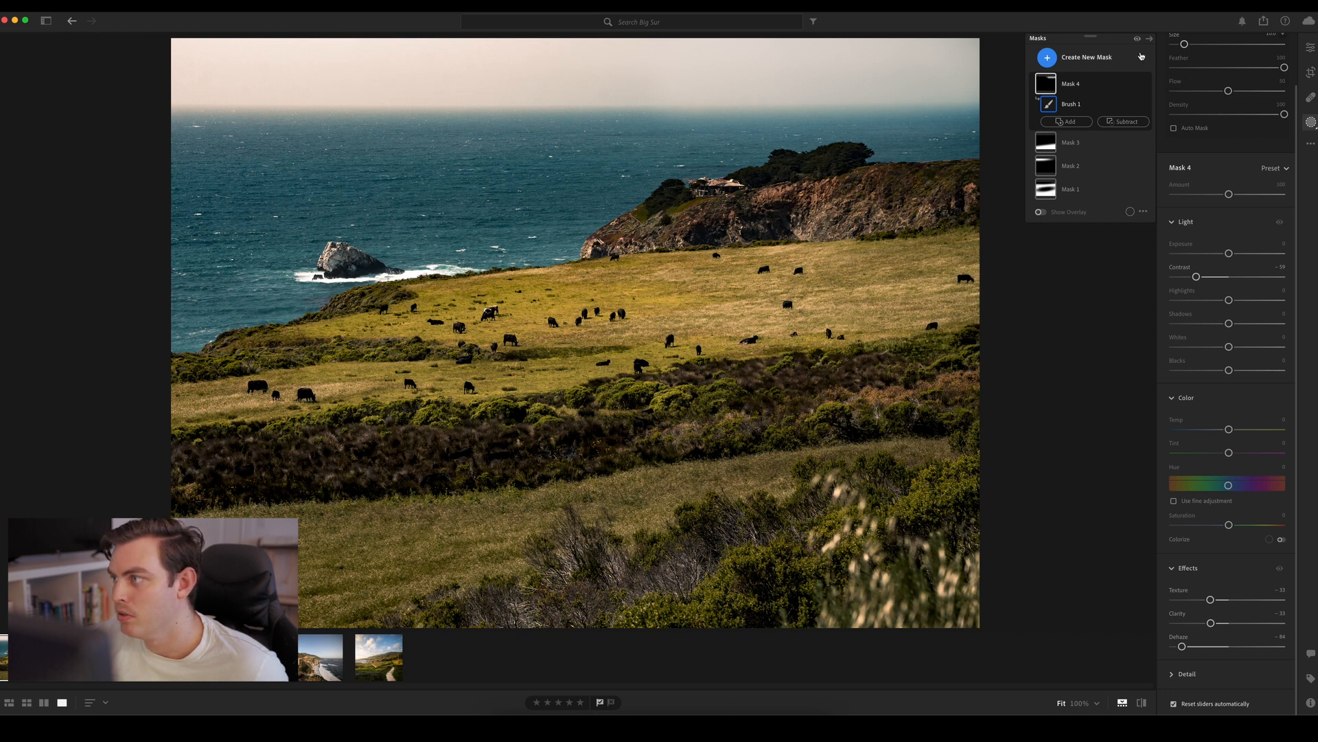
pyautogui.click(1034, 86)
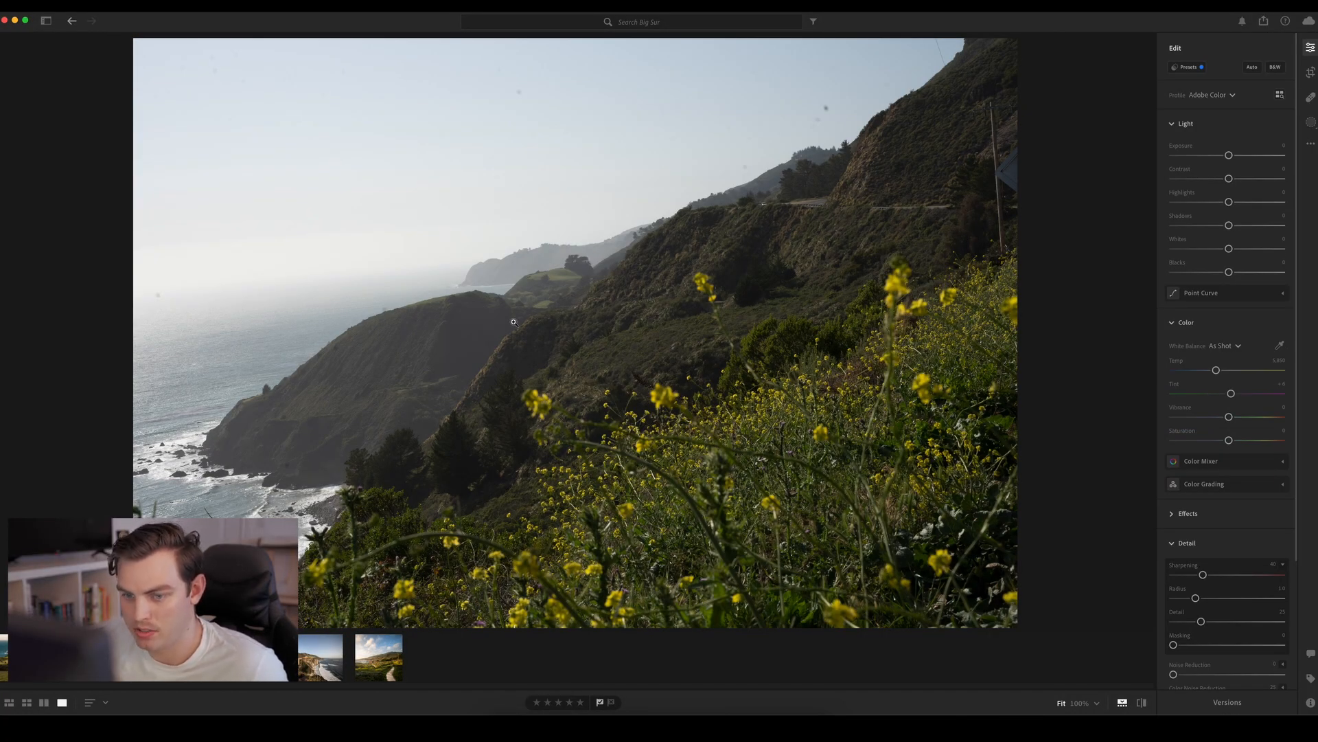
# On the yellow-wildflower coast photo, heal the dust spots in the sky beside the hillside with a size 10 Heal brush
pyautogui.press('h')
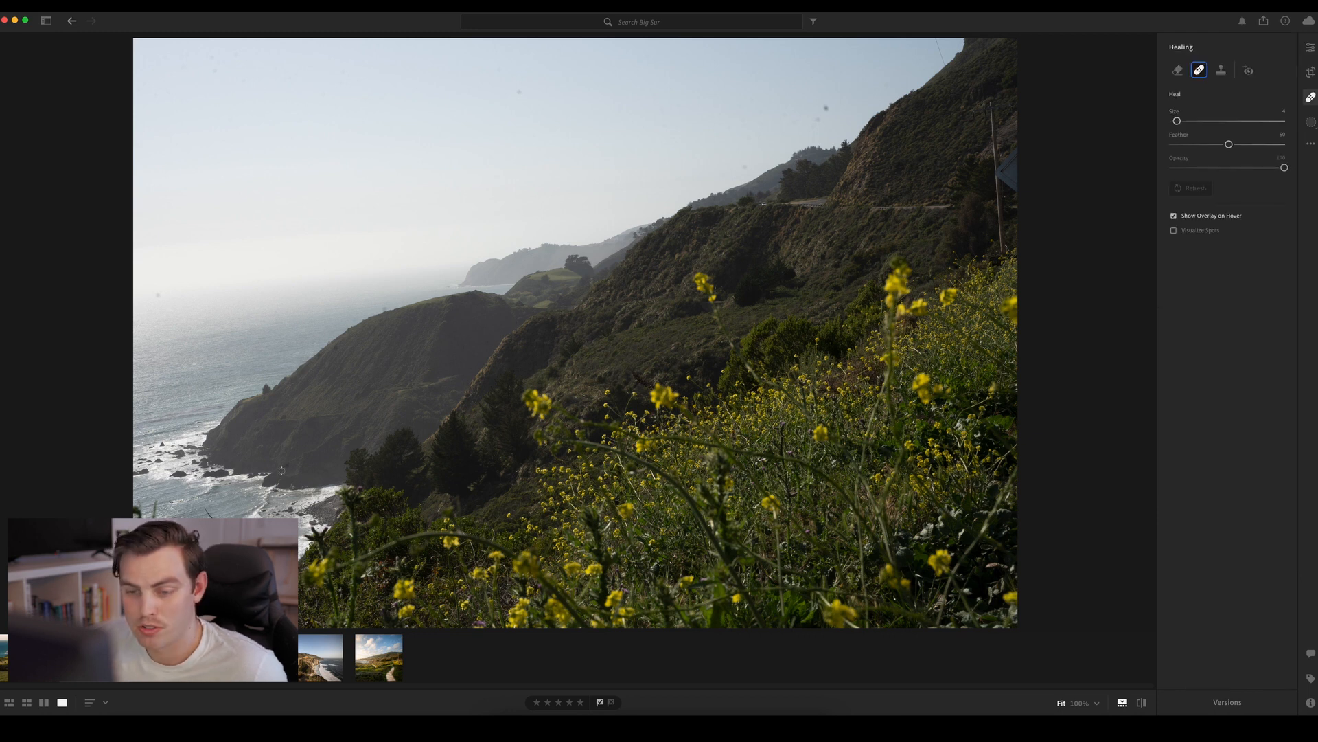
pyautogui.scroll(5, 802, 98)
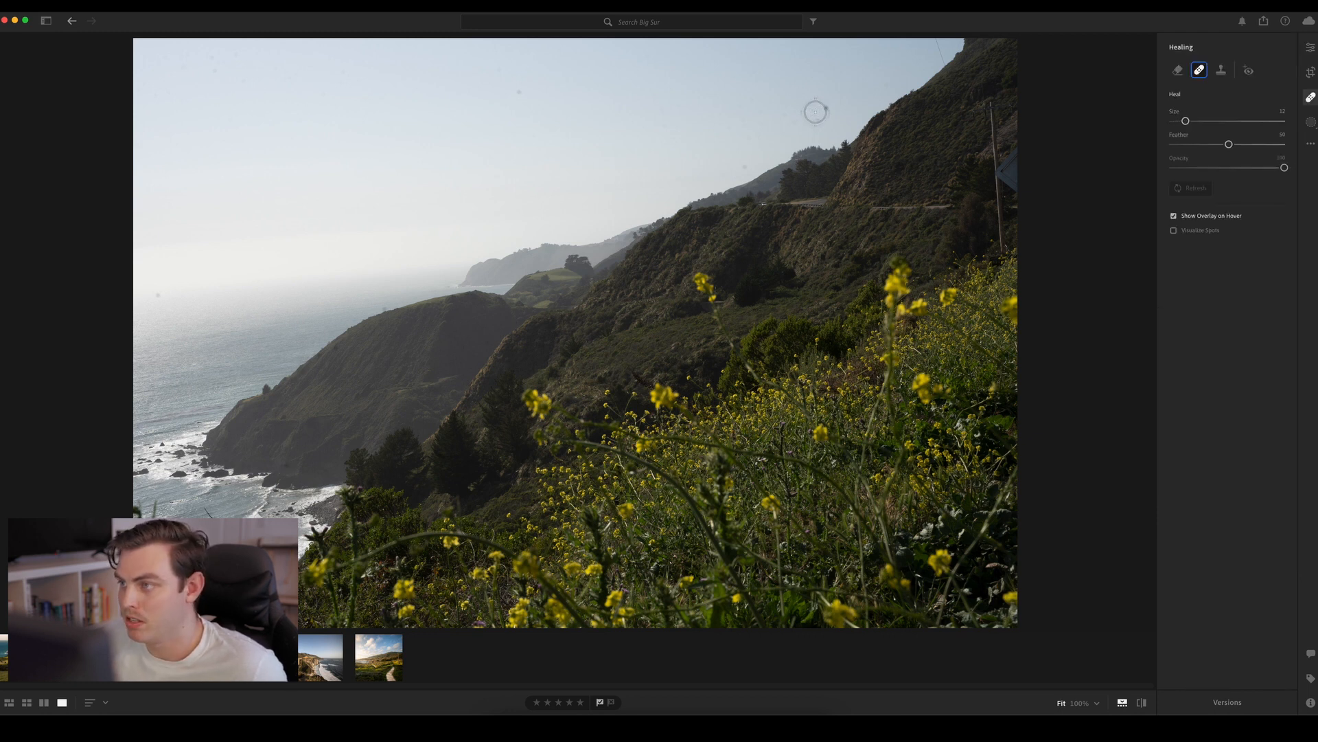
pyautogui.scroll(-1, 826, 107)
pyautogui.click(818, 120)
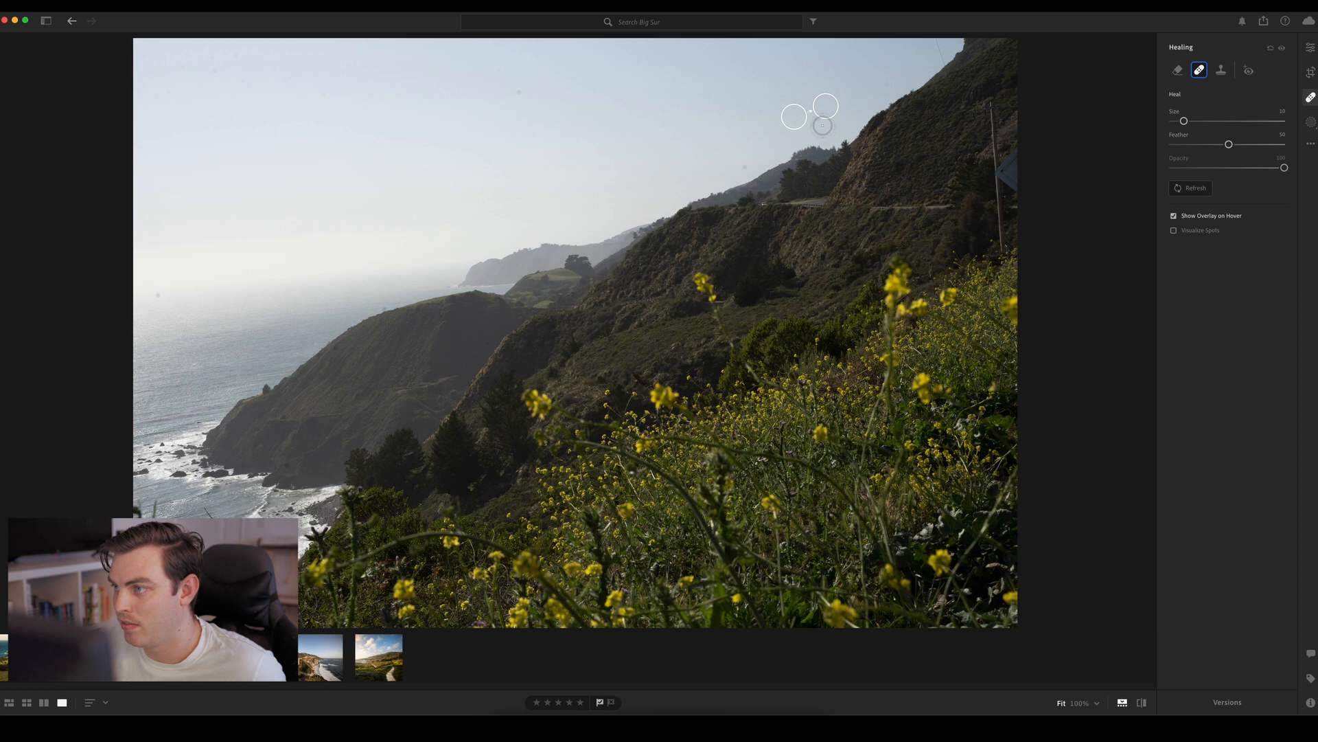
pyautogui.click(743, 168)
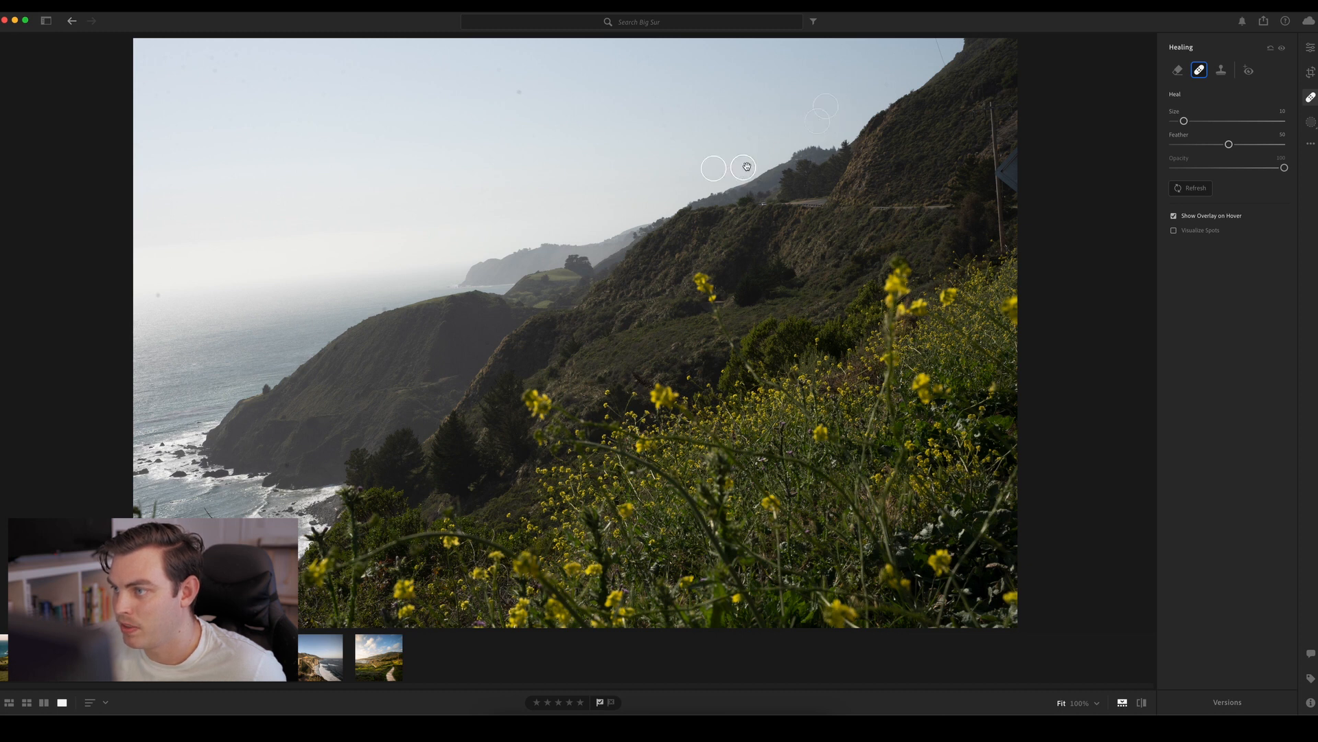
# With a smaller Heal brush, remove the spots along the headland's slope, near the ocean horizon and in the upper sky
pyautogui.press('[')
pyautogui.press('[')
pyautogui.click(383, 309)
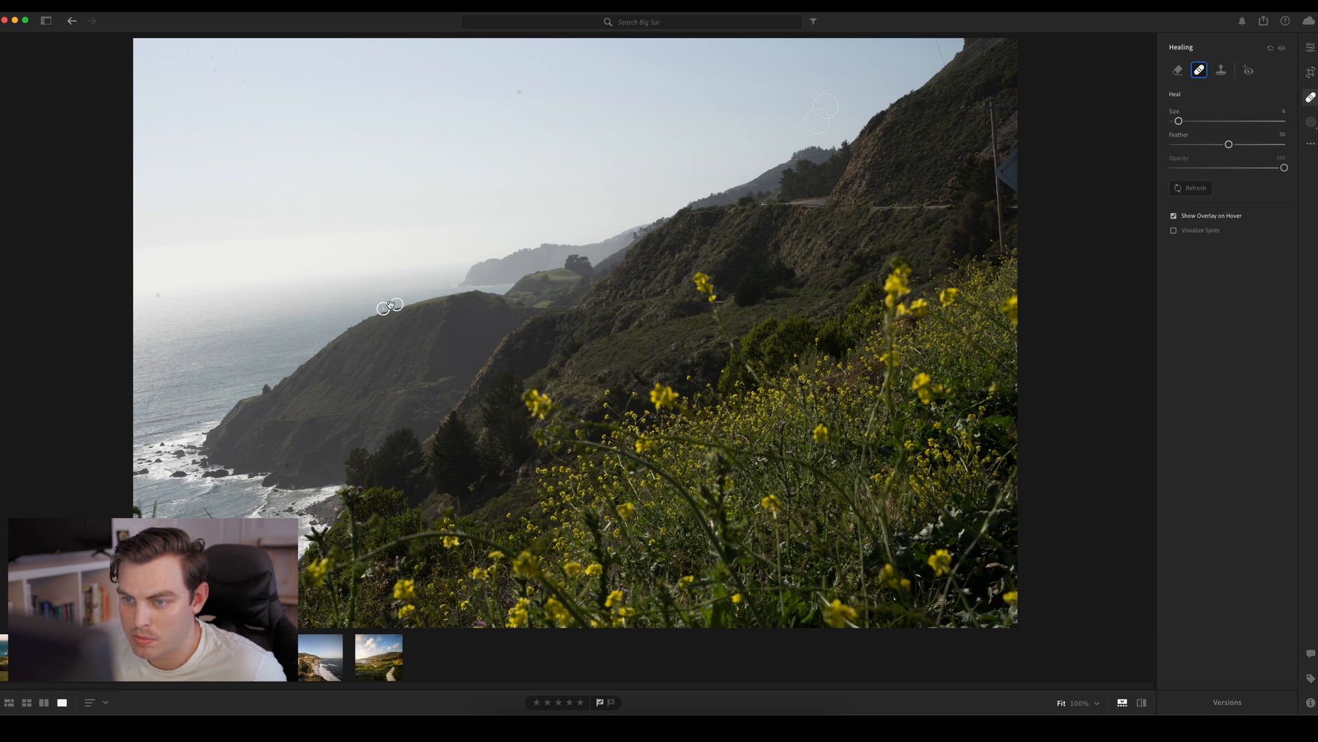
pyautogui.click(337, 348)
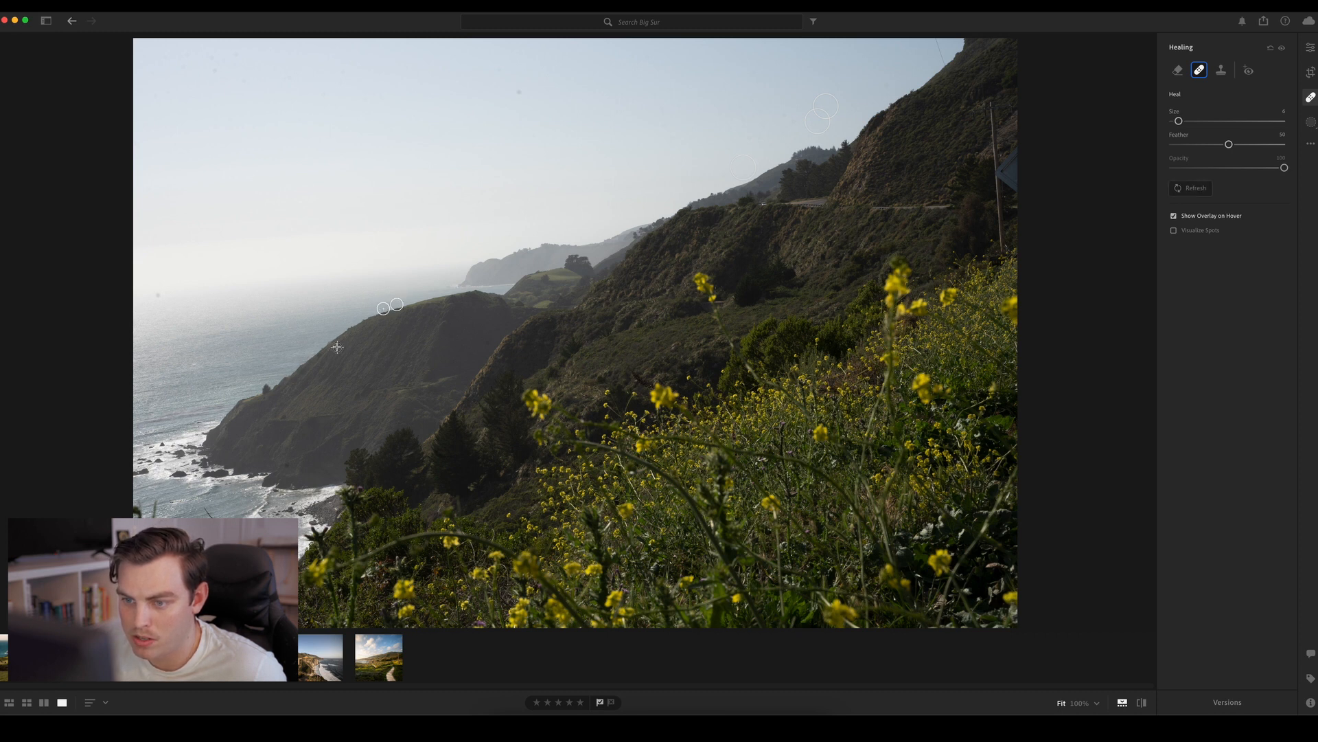
pyautogui.click(284, 416)
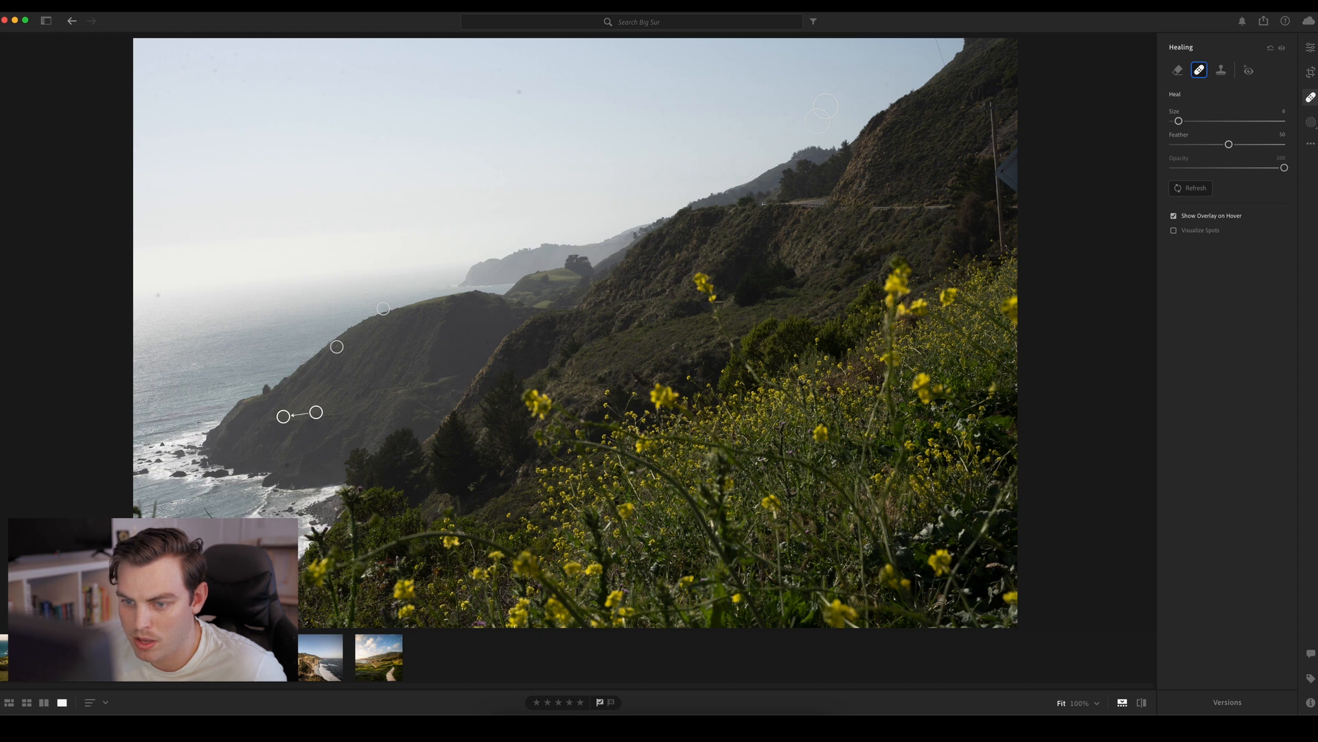
pyautogui.click(287, 465)
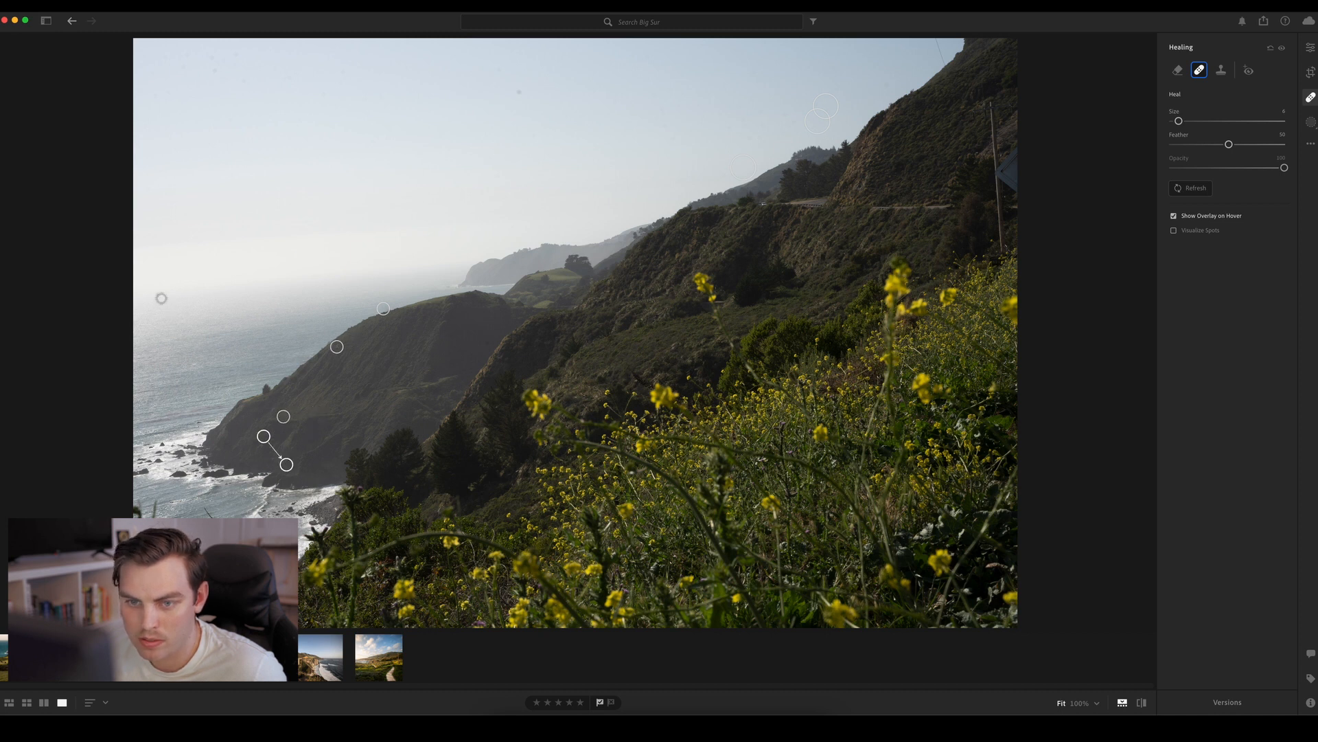
pyautogui.click(158, 295)
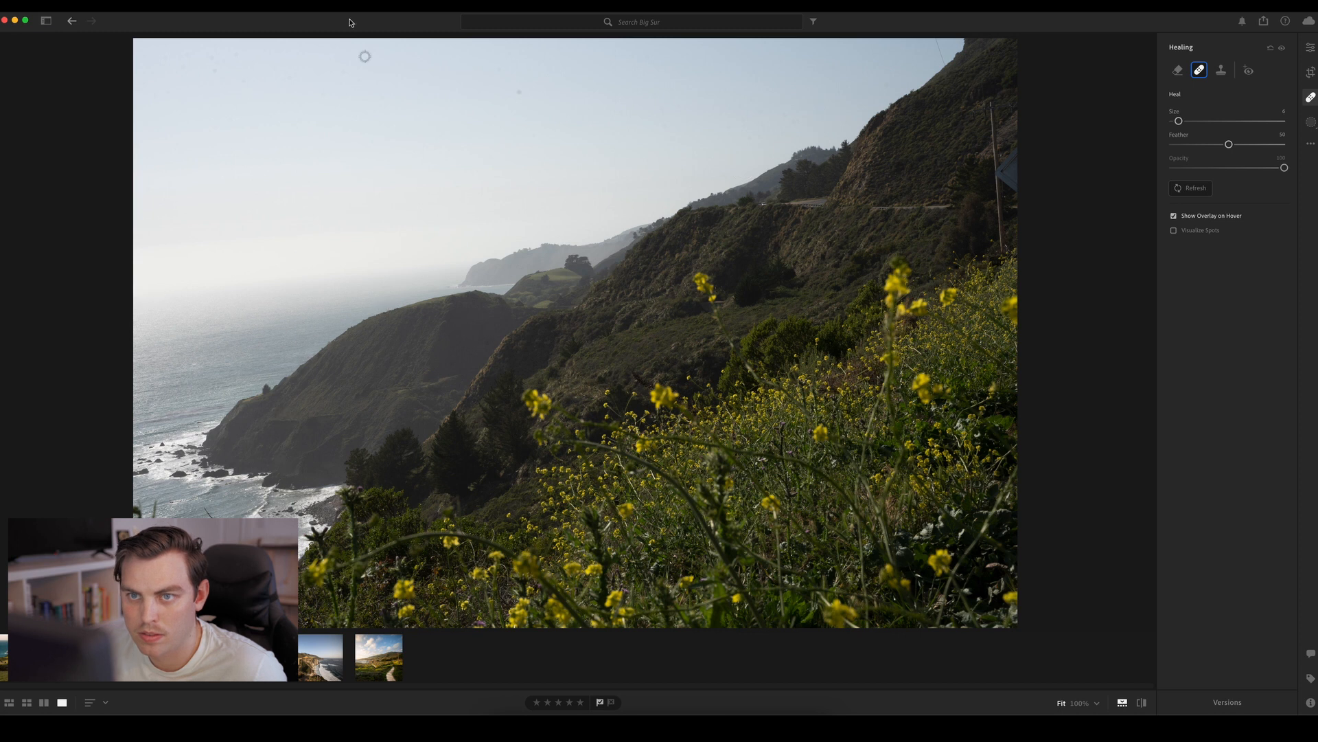
pyautogui.click(520, 92)
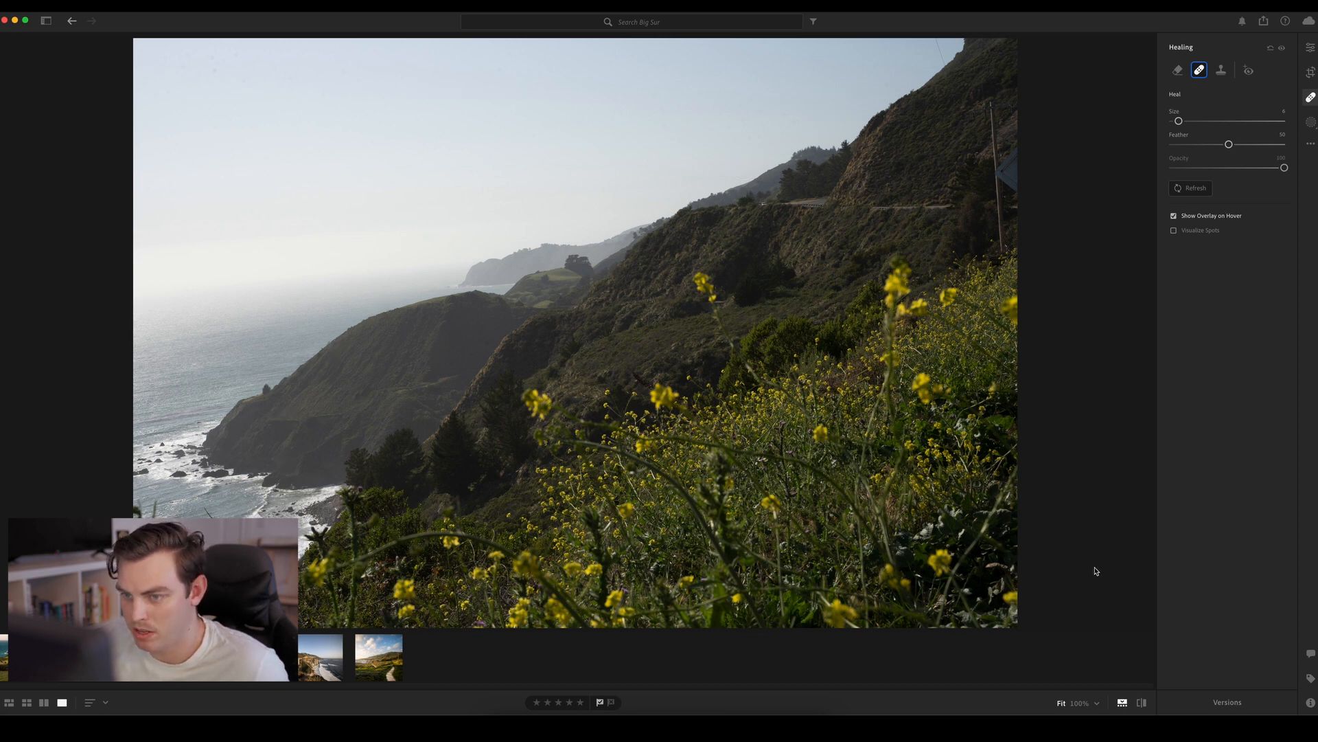
# Reopen the Healing tool, apply a heal on the headland's dark slope, and return to the edit settings
pyautogui.press('e')
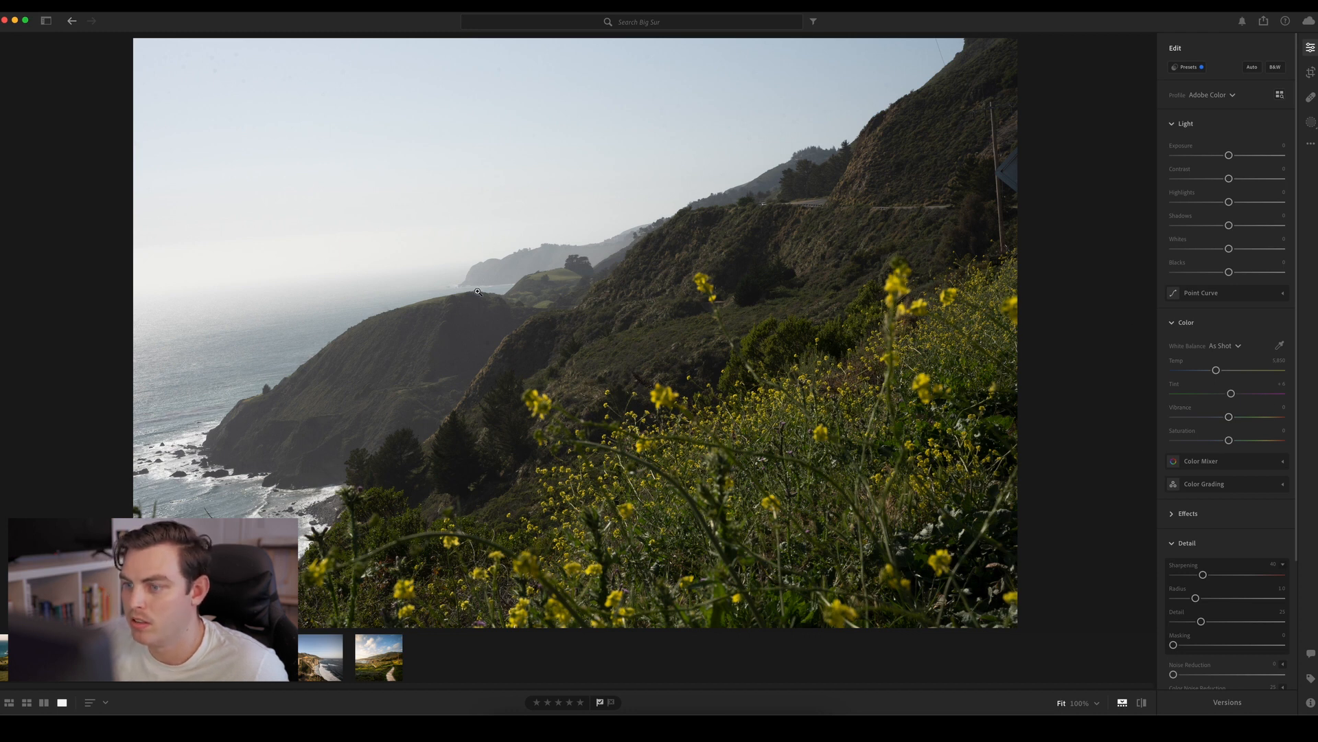
pyautogui.press('h')
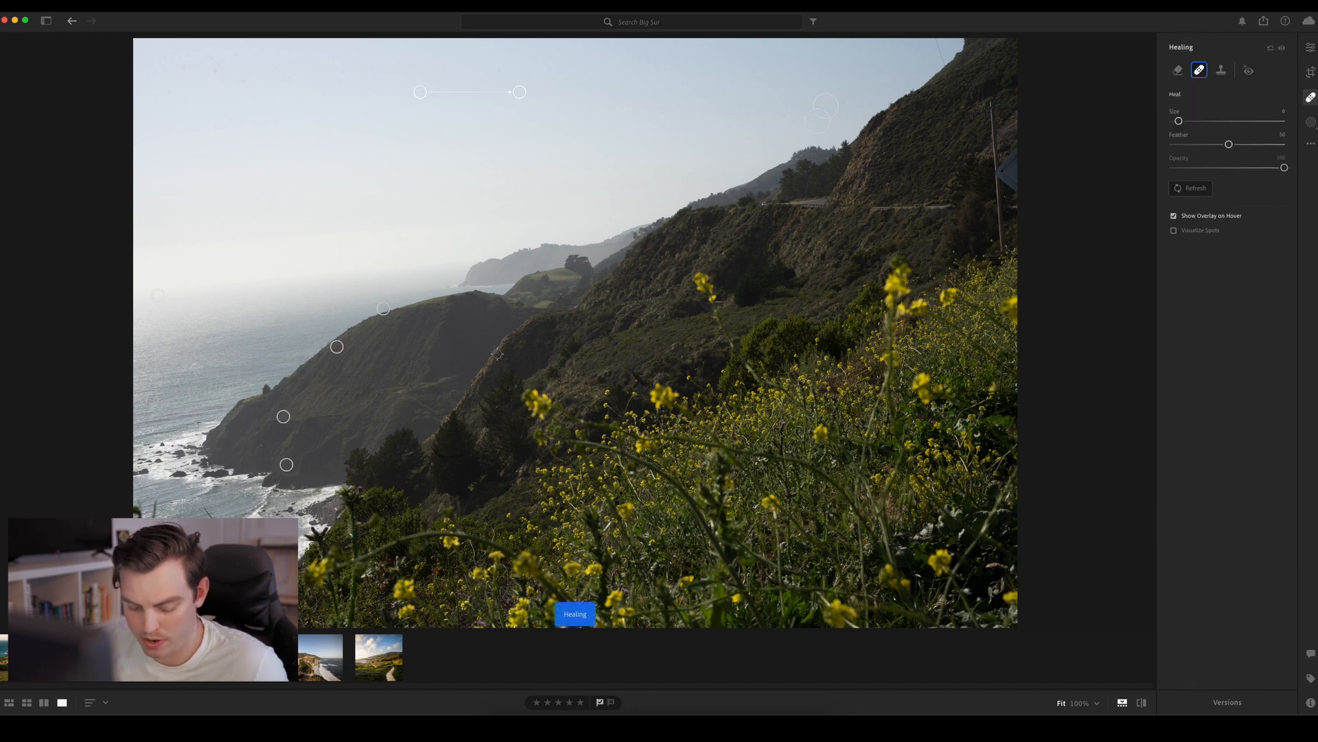
pyautogui.click(487, 342)
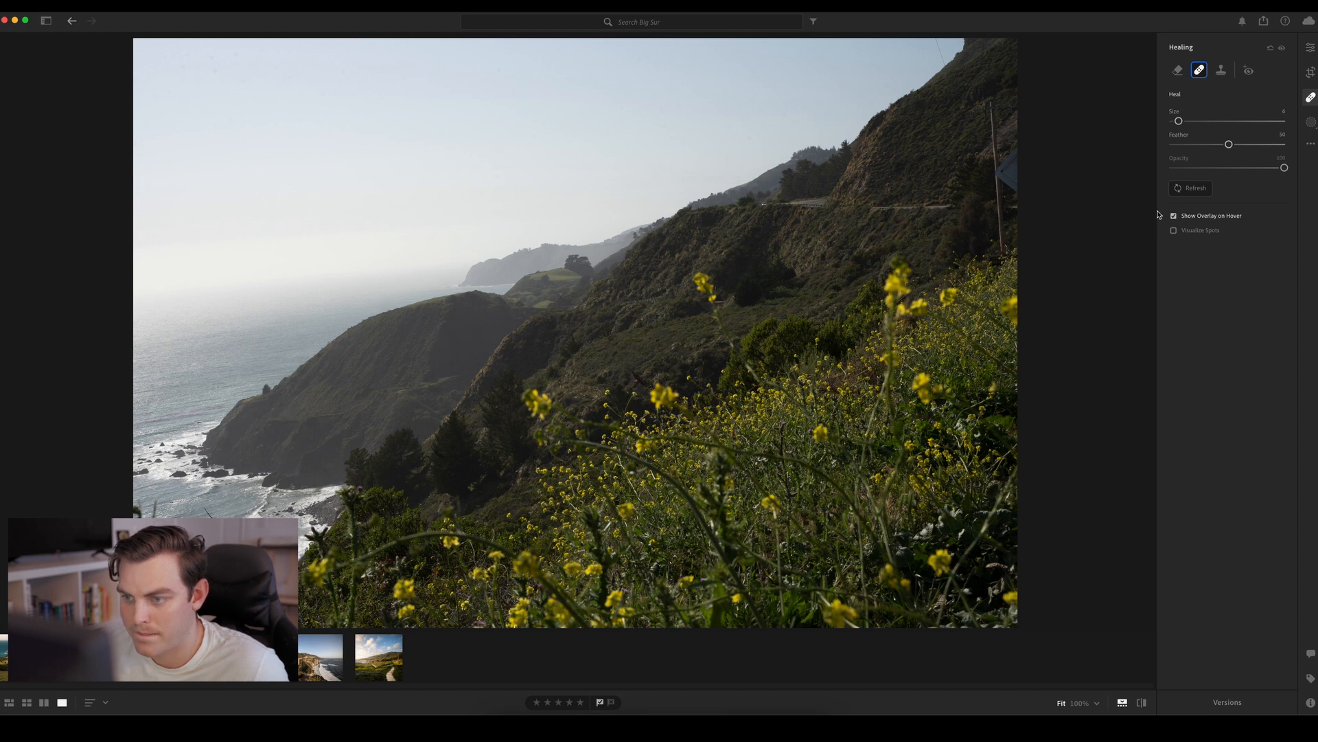
pyautogui.press('e')
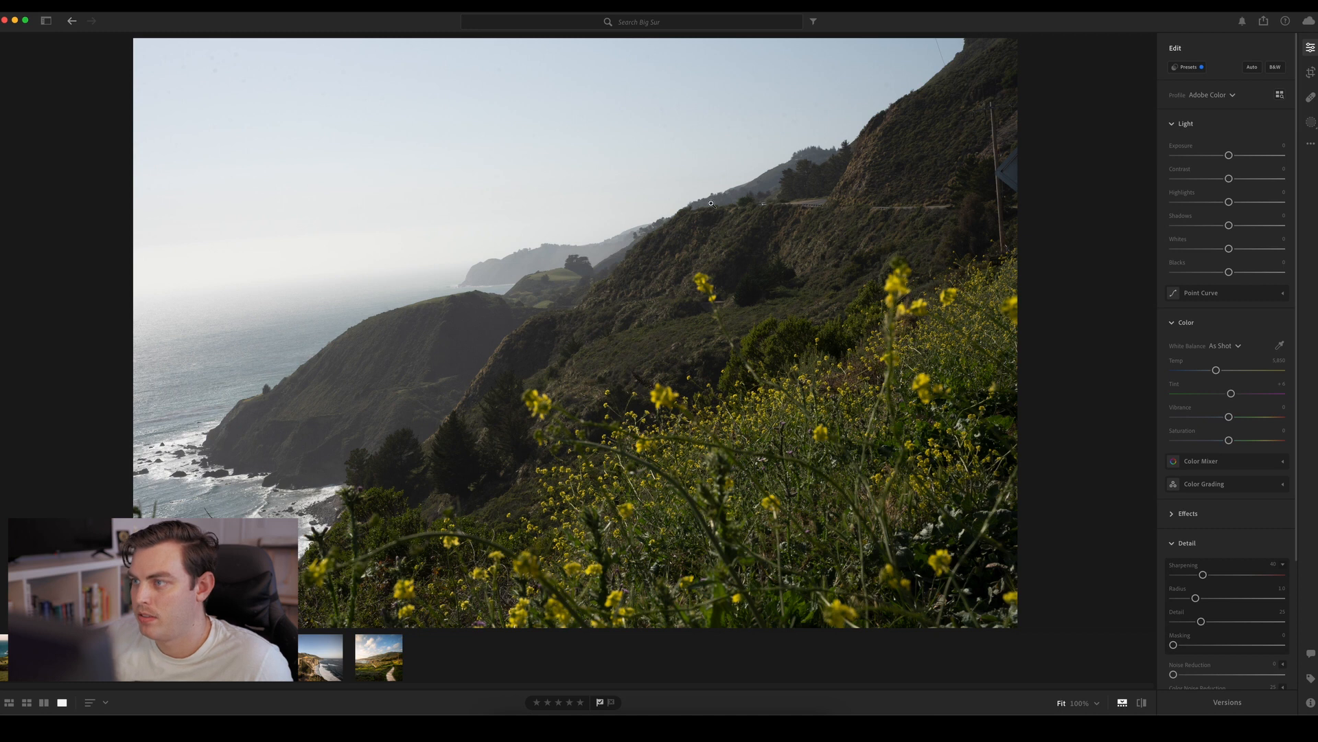
# Crop off the photo's right side to remove the utility pole, and lower Highlights to -100
pyautogui.click(1311, 73)
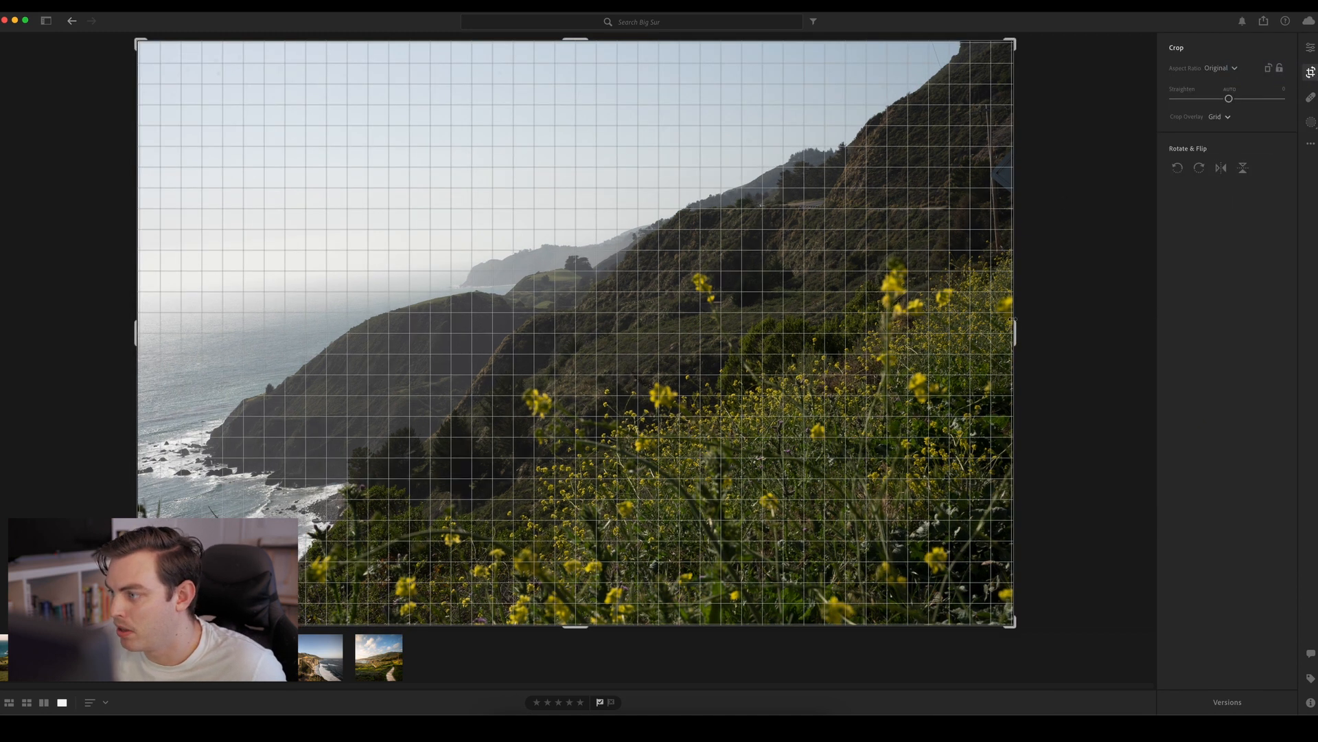
pyautogui.moveTo(1014, 316); pyautogui.dragTo(972, 309)
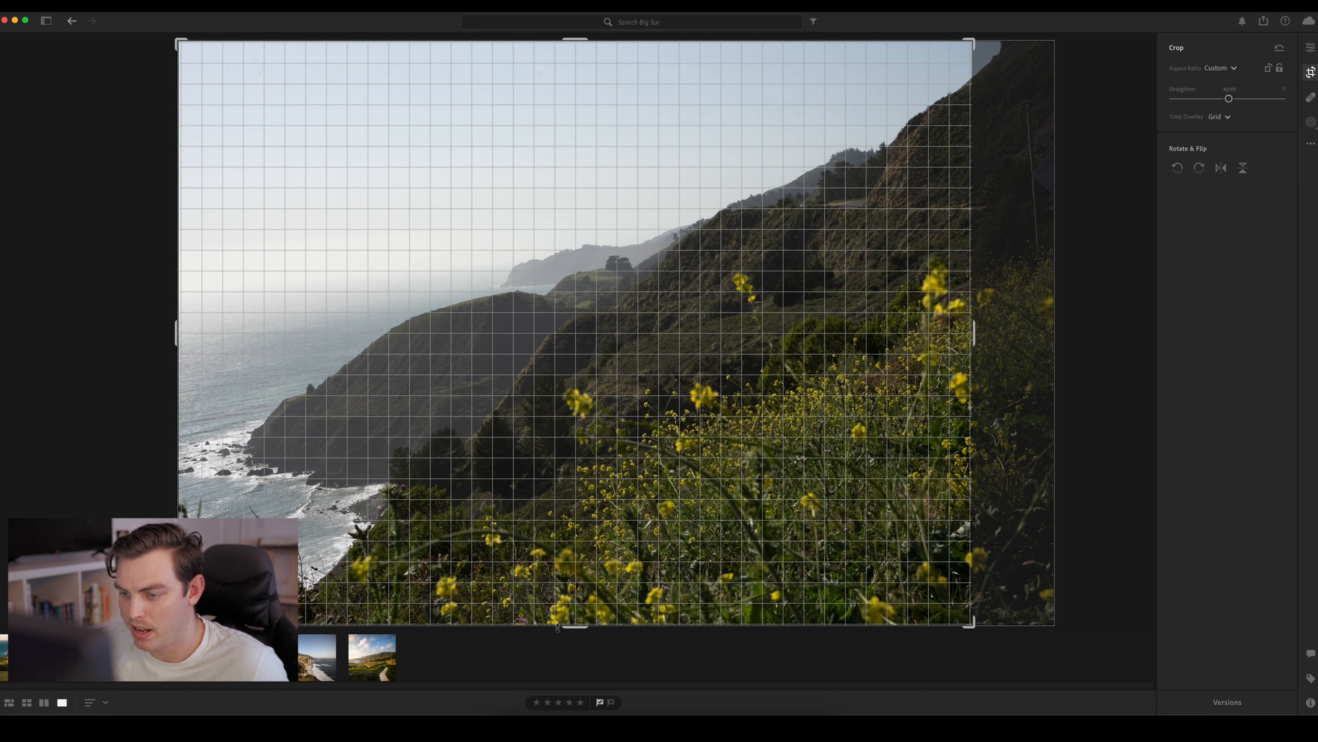
pyautogui.moveTo(559, 627)
pyautogui.mouseDown()
pyautogui.moveTo(564, 604)
pyautogui.moveTo(556, 630)
pyautogui.mouseUp()
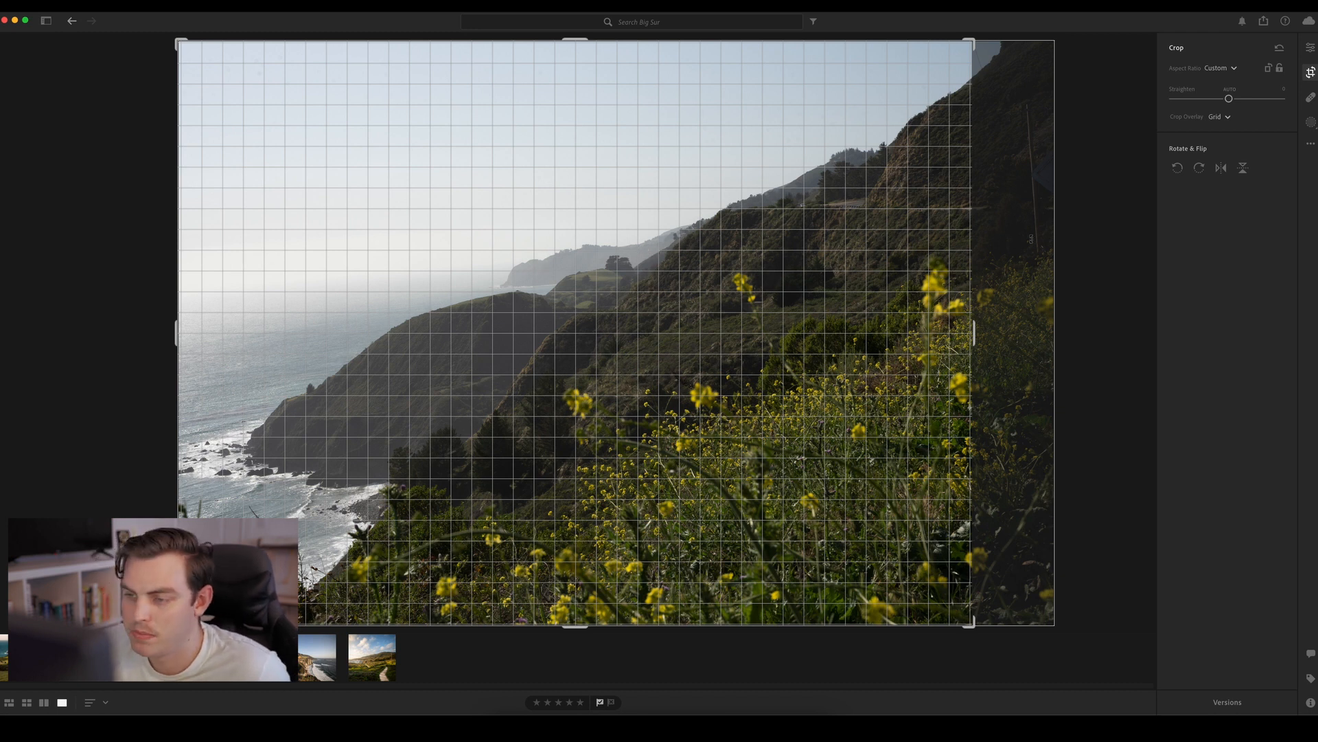
pyautogui.press('Return')
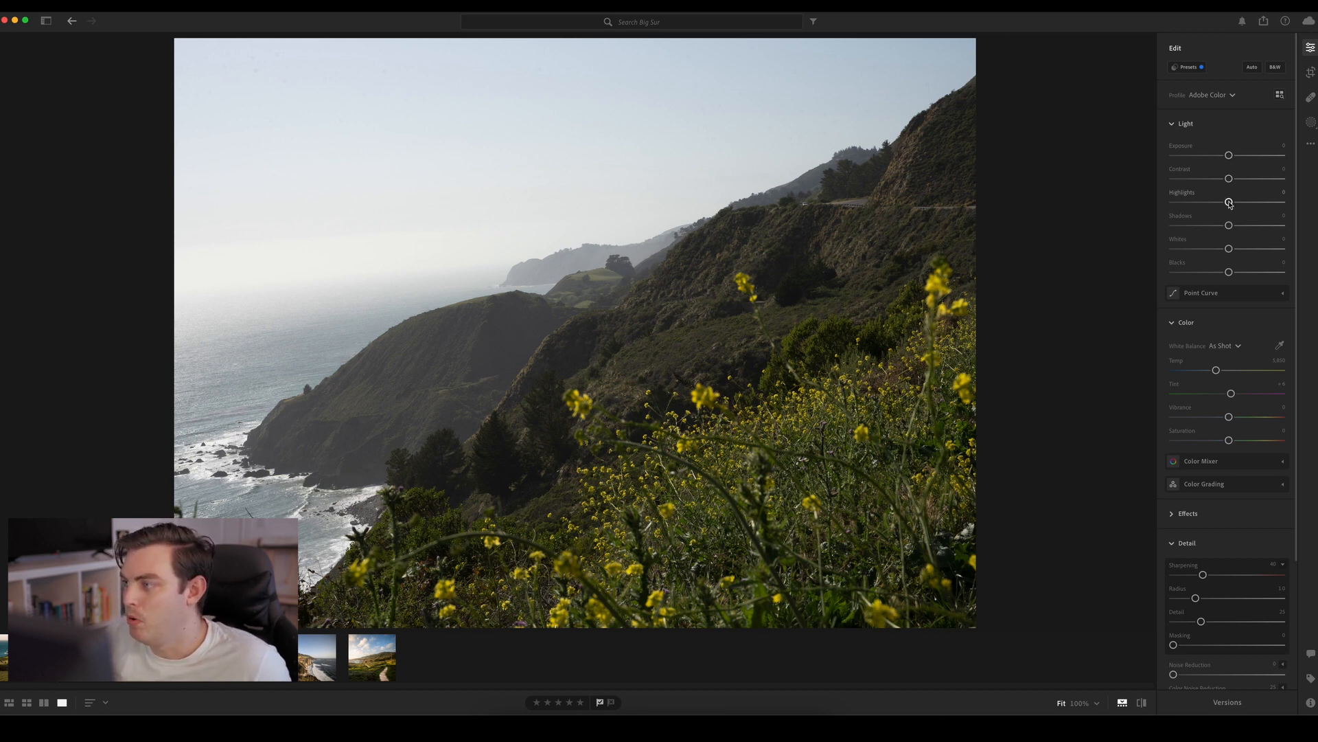
pyautogui.moveTo(1229, 203); pyautogui.dragTo(1161, 212)
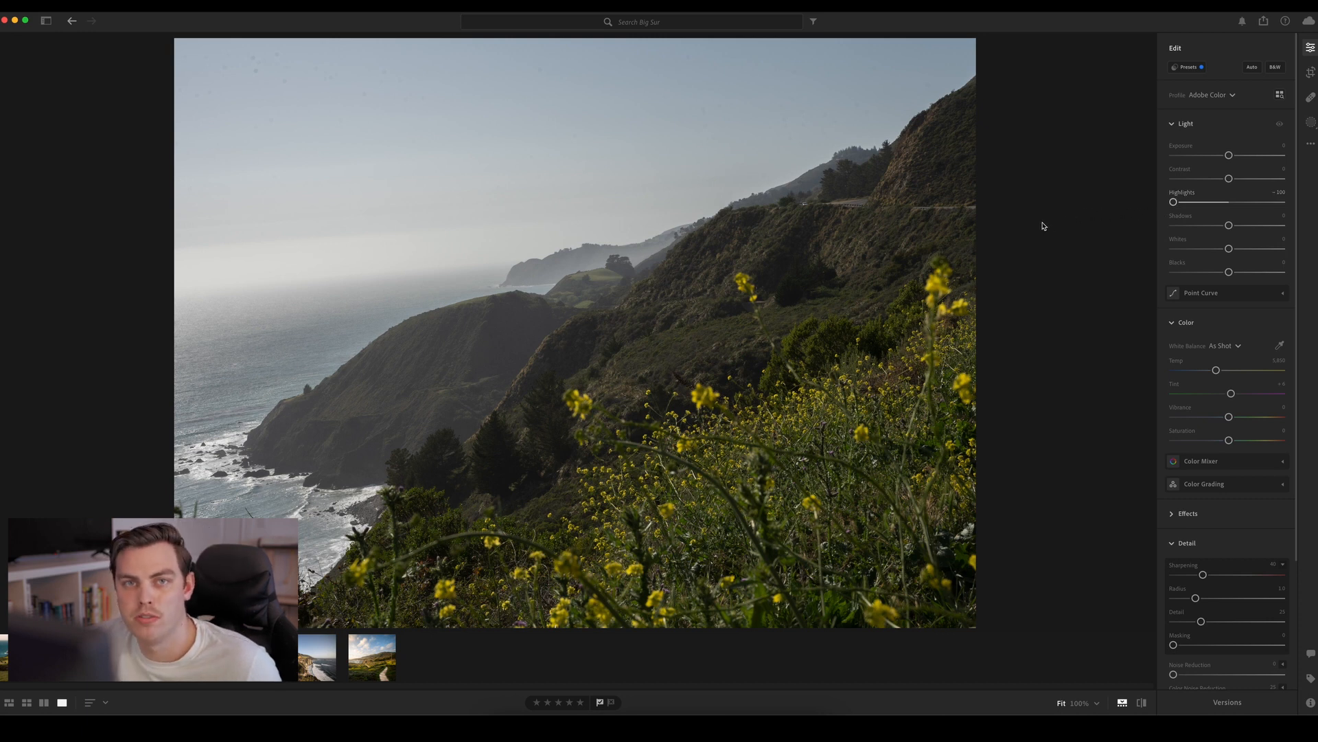
# Rotate the crop slightly clockwise to level the ocean horizon, and apply it
pyautogui.click(1311, 72)
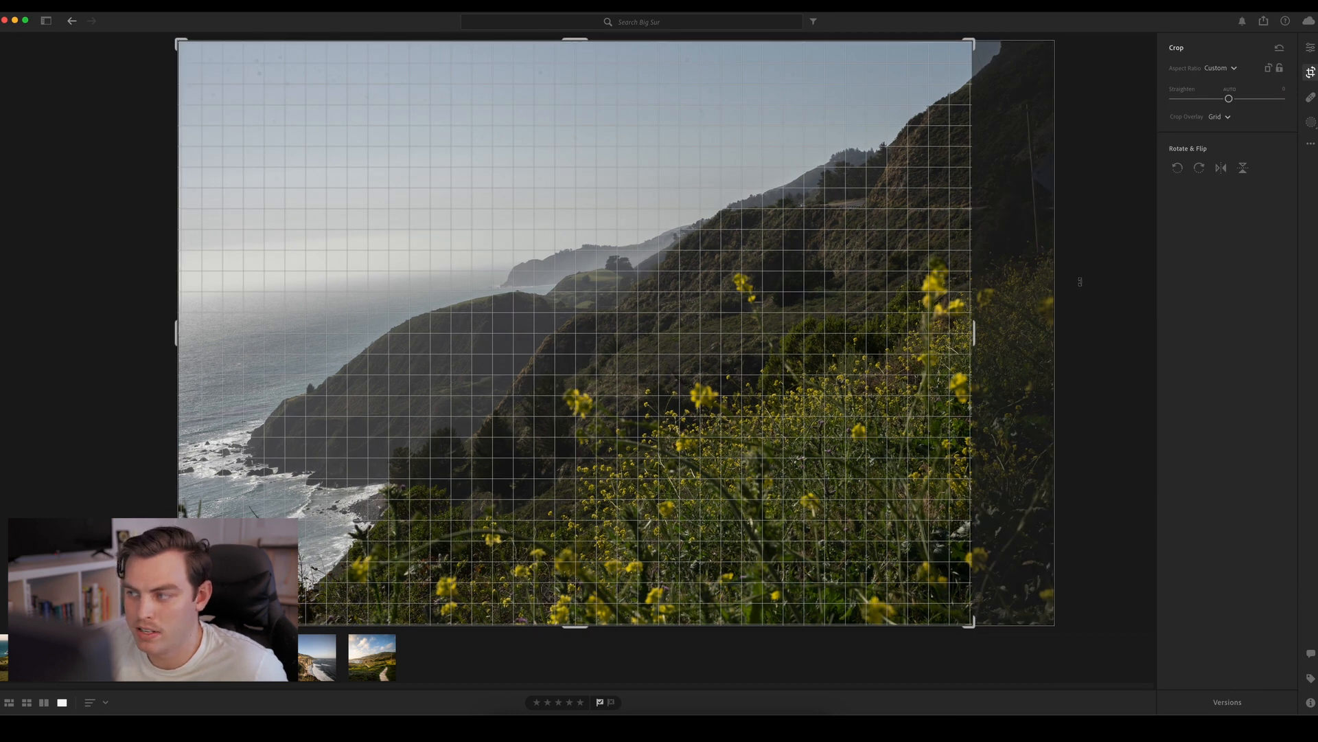
pyautogui.moveTo(1083, 250); pyautogui.dragTo(1075, 275)
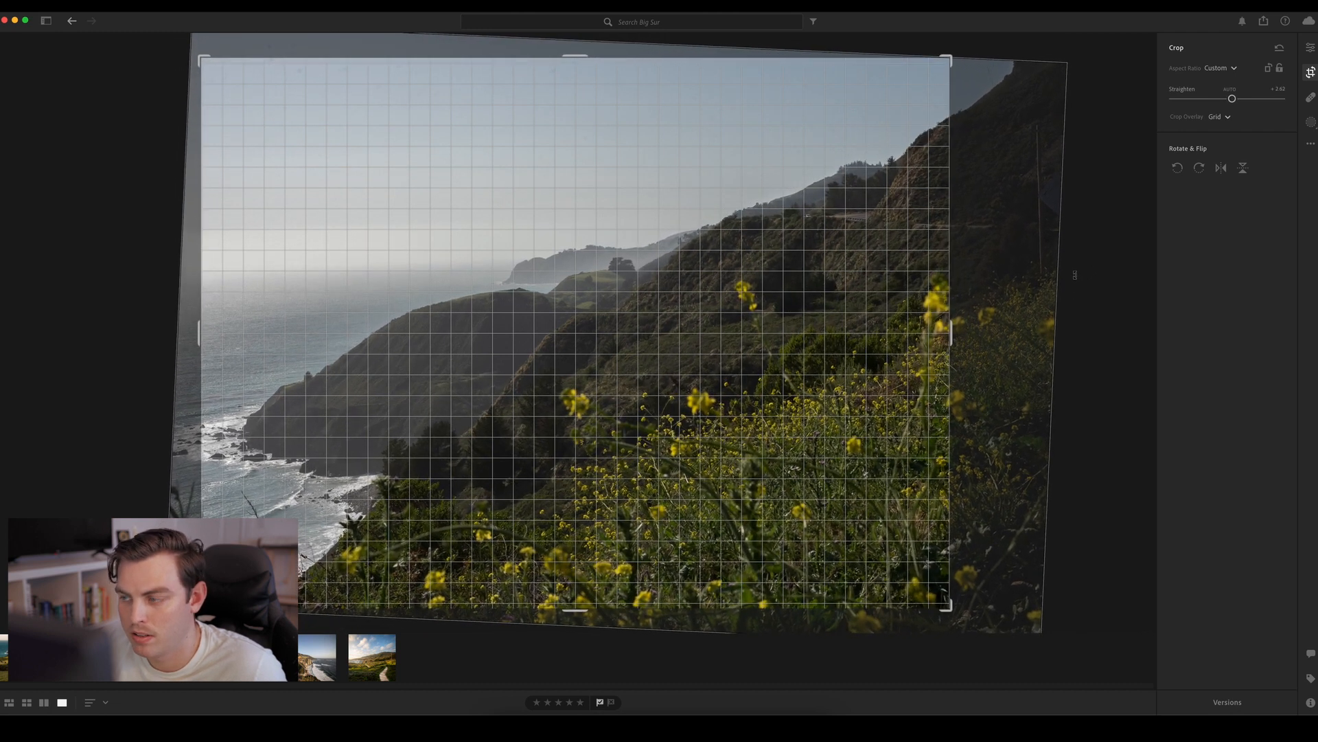
pyautogui.press('Return')
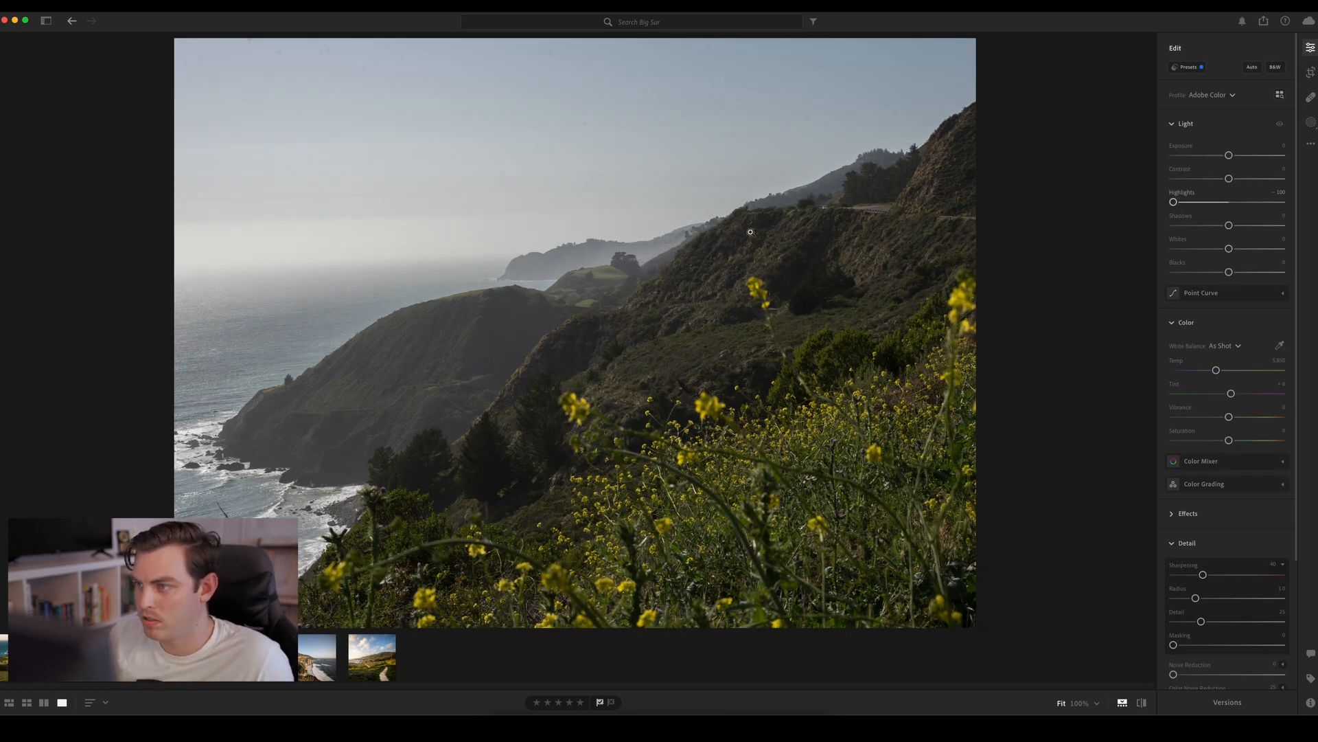
# Inspect the sky at 100% for remaining dust spots, and return to the fitted view
pyautogui.click(735, 104)
pyautogui.moveTo(742, 115); pyautogui.dragTo(352, 300)
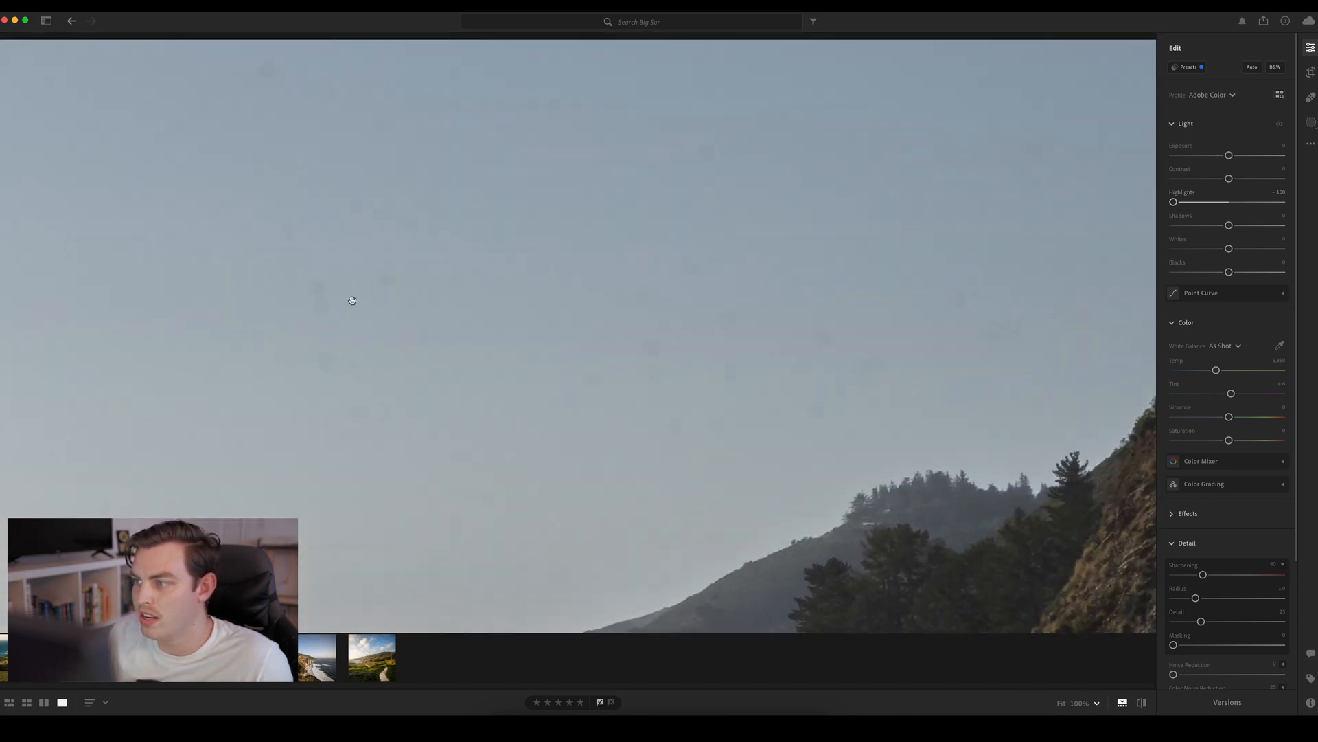
pyautogui.moveTo(854, 362); pyautogui.dragTo(834, 297)
pyautogui.moveTo(367, 323); pyautogui.dragTo(761, 306)
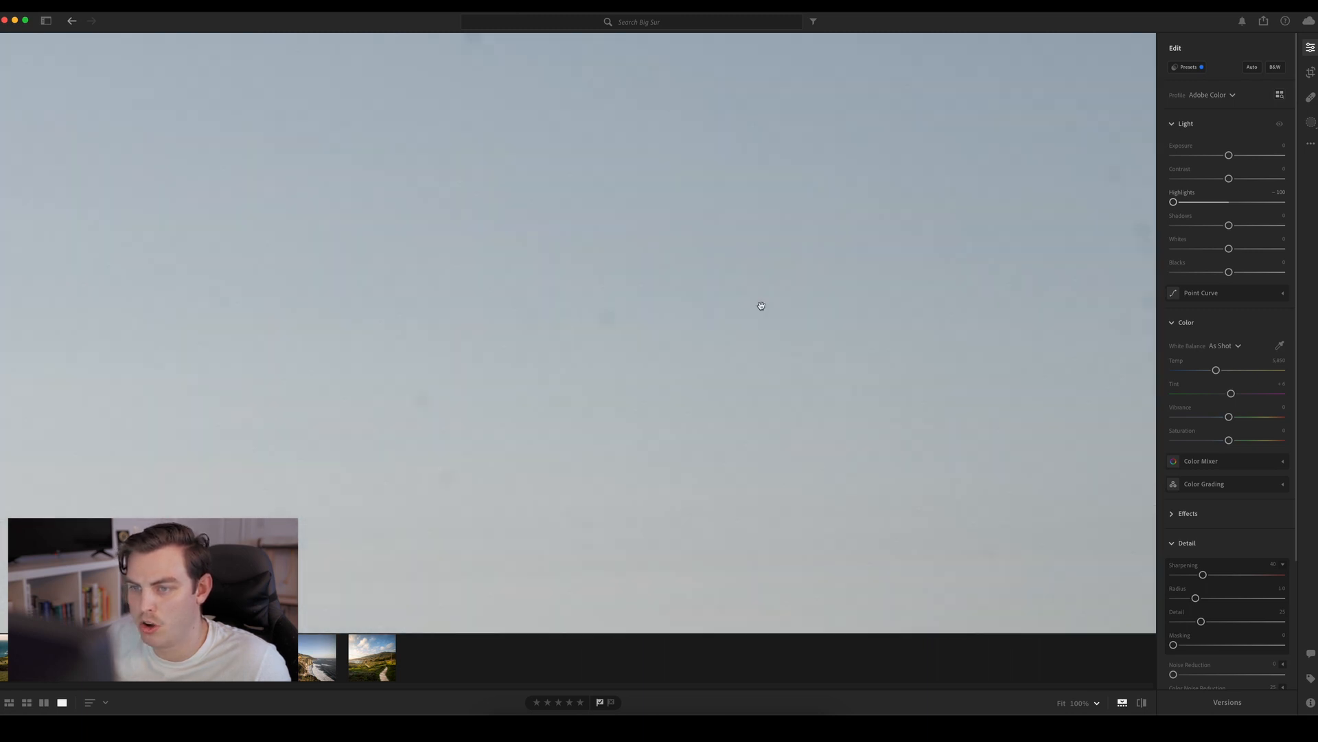
pyautogui.click(762, 305)
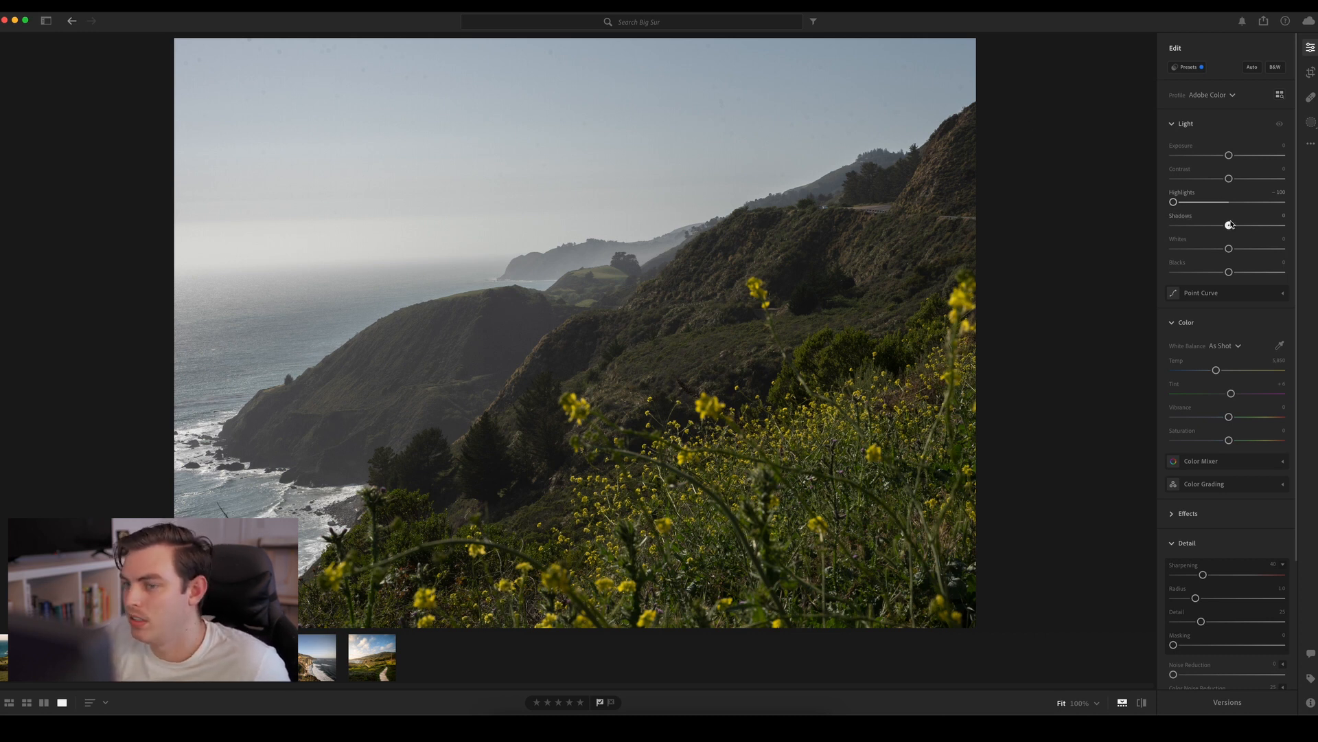
# Adjust the light with Shadows +64, Whites +46, Blacks about -63 and Contrast +15, keeping Highlights at -100
pyautogui.moveTo(1231, 224); pyautogui.dragTo(1194, 276)
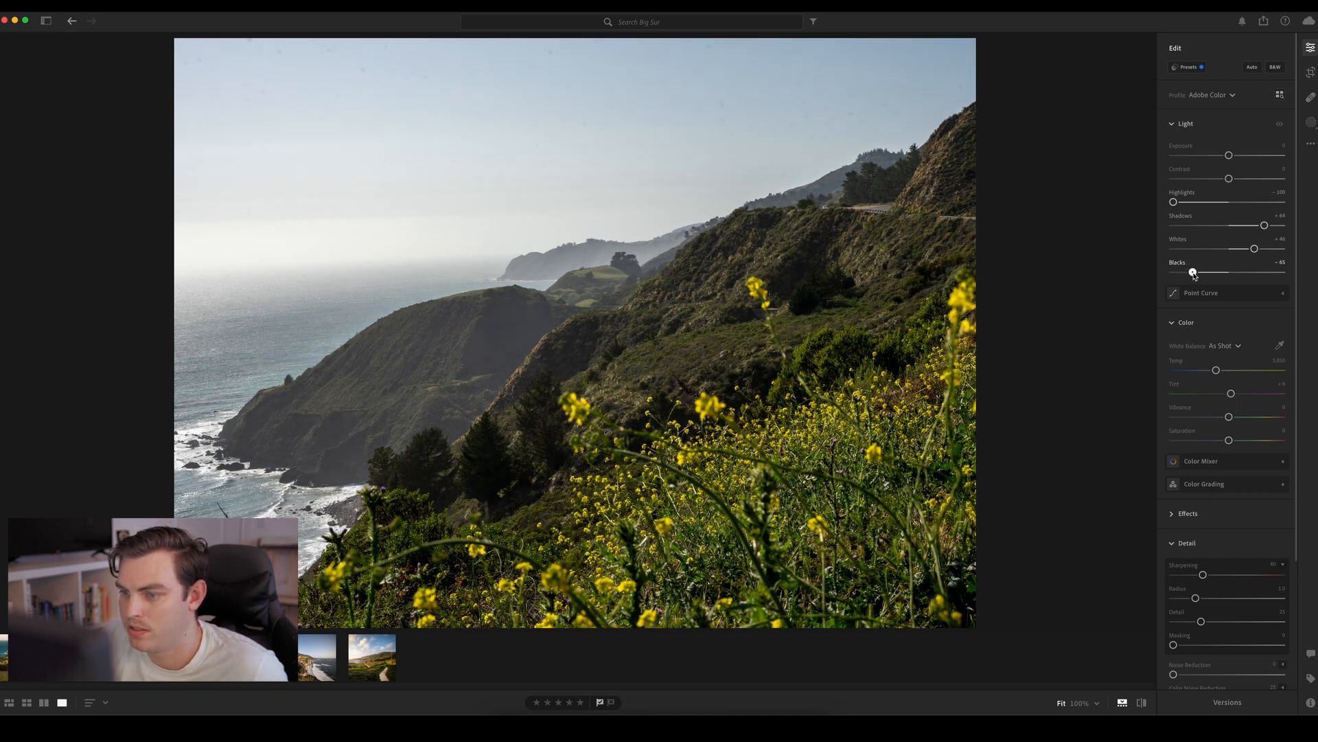
pyautogui.moveTo(1195, 275); pyautogui.dragTo(1197, 276)
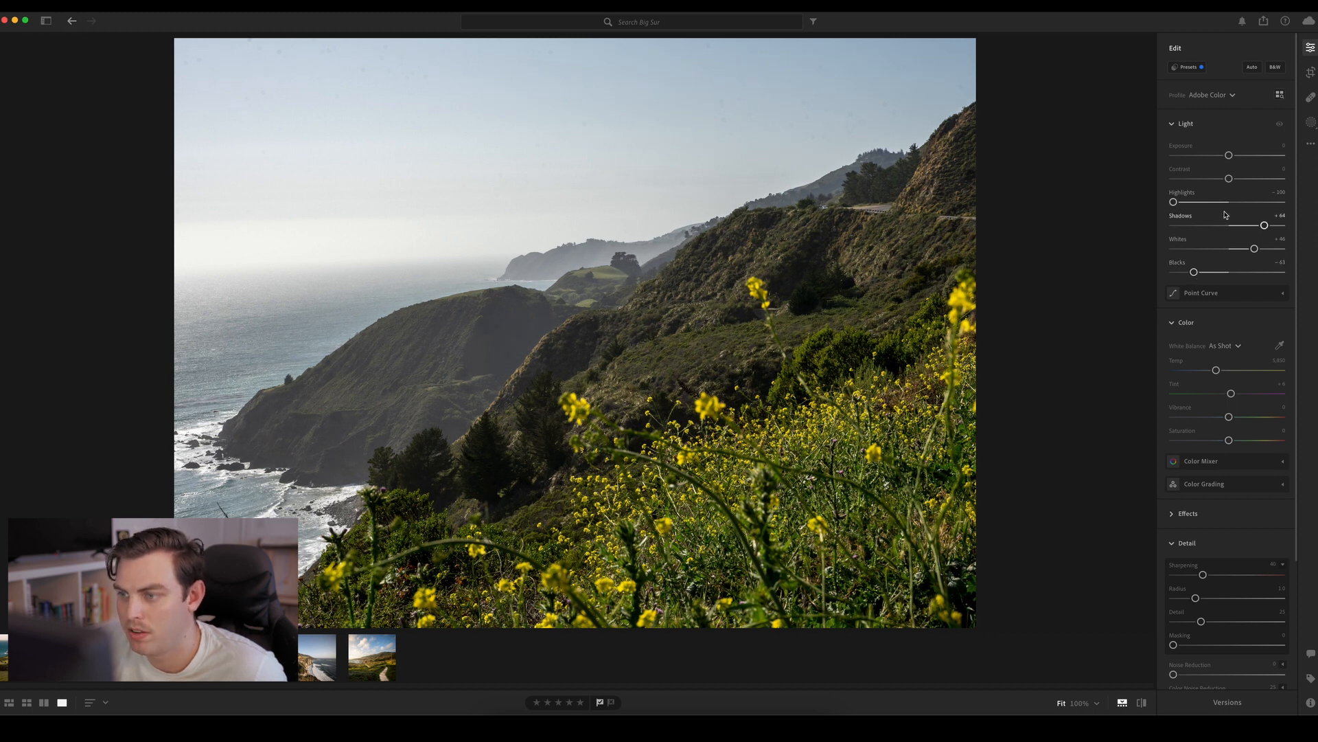
pyautogui.moveTo(1206, 202); pyautogui.dragTo(1170, 210)
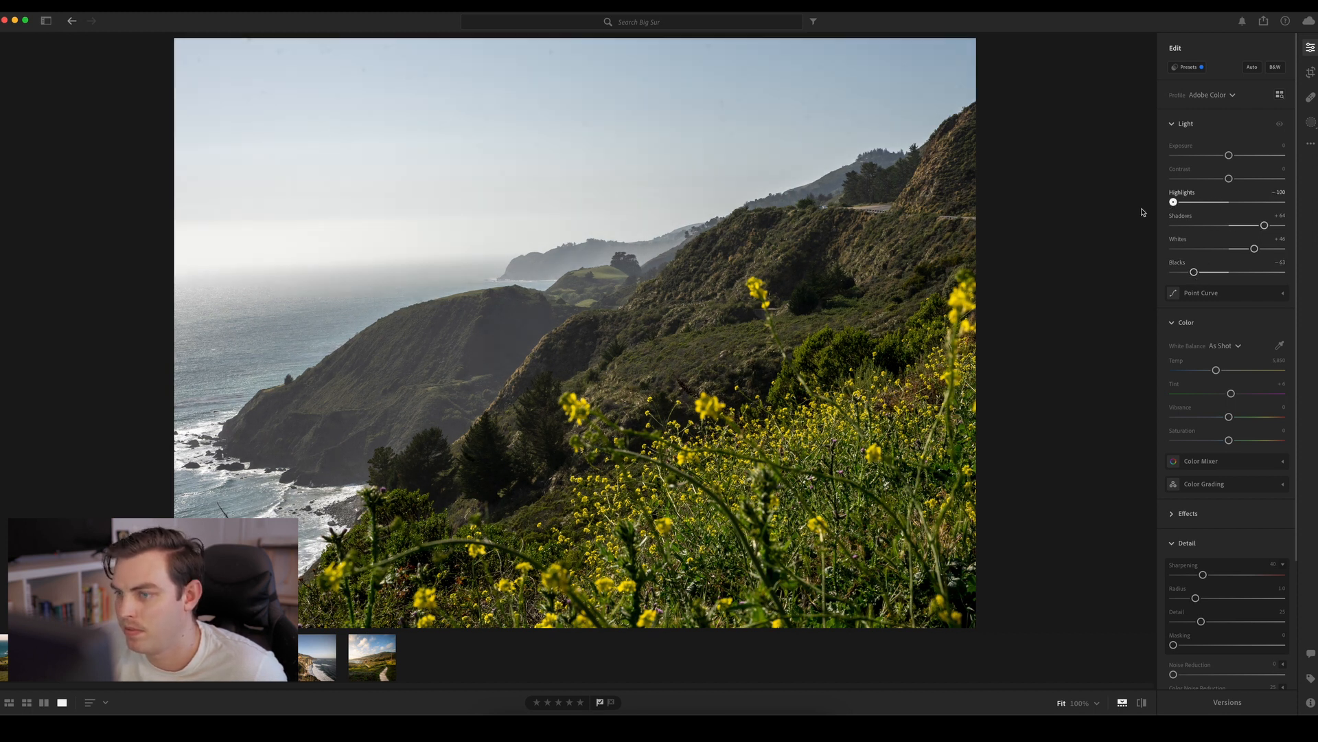
pyautogui.moveTo(1229, 179); pyautogui.dragTo(1238, 185)
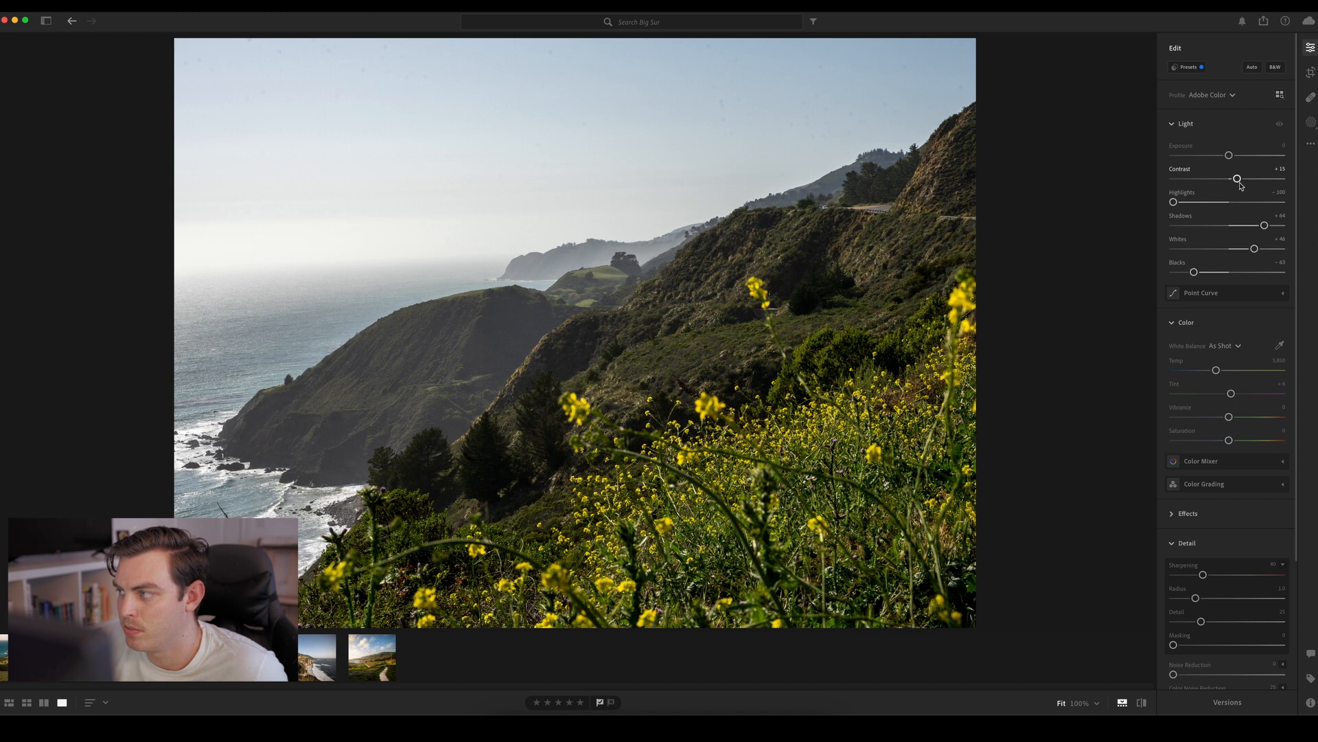
# Lower Vibrance to about -43 and raise Saturation to about +31 for the whole photo
pyautogui.moveTo(1297, 173); pyautogui.dragTo(1297, 283)
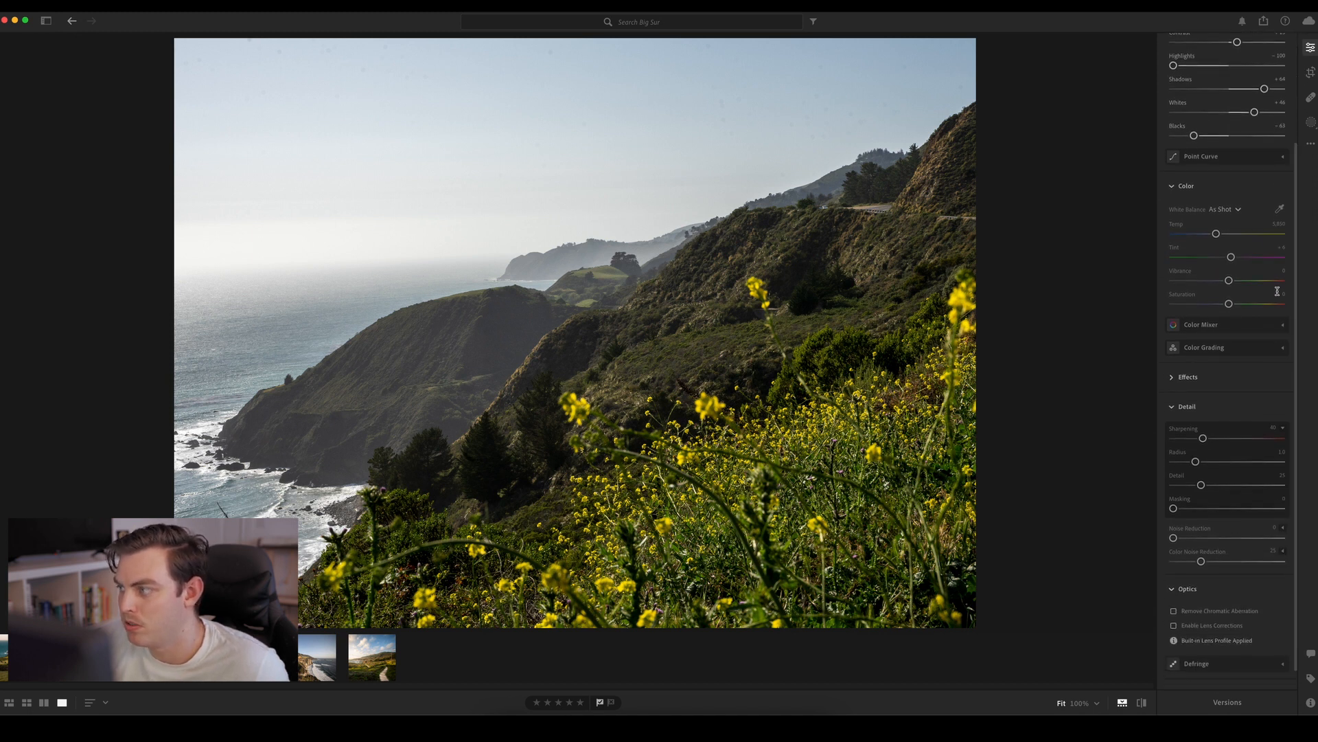
pyautogui.click(1201, 377)
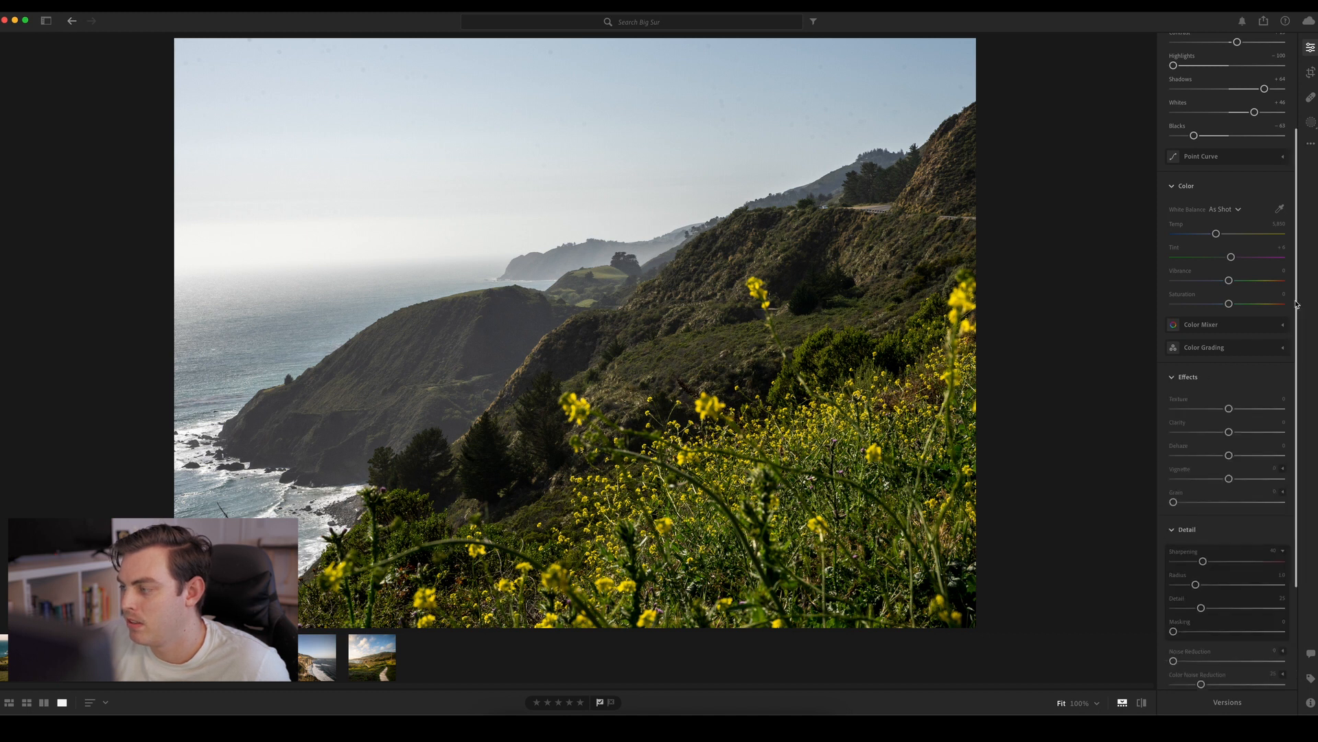
pyautogui.scroll(-2, 1208, 323)
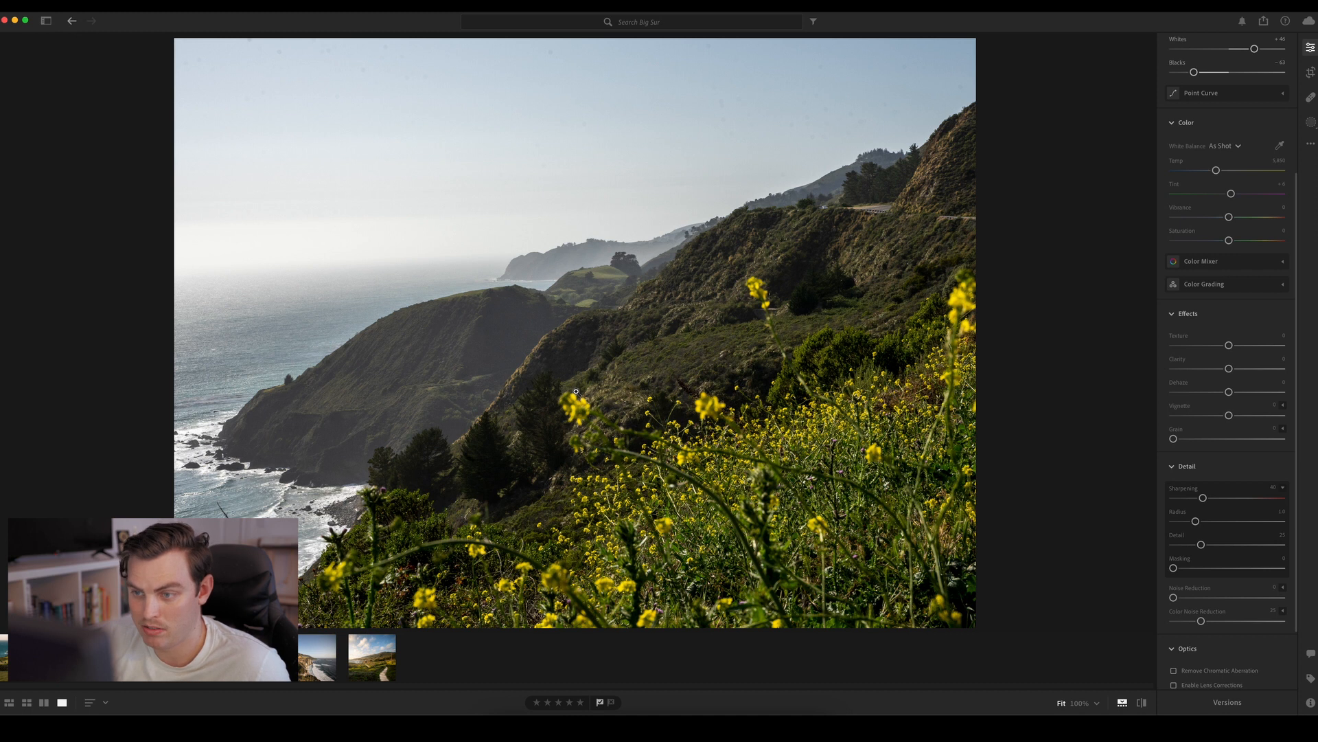
pyautogui.scroll(-3, 1299, 204)
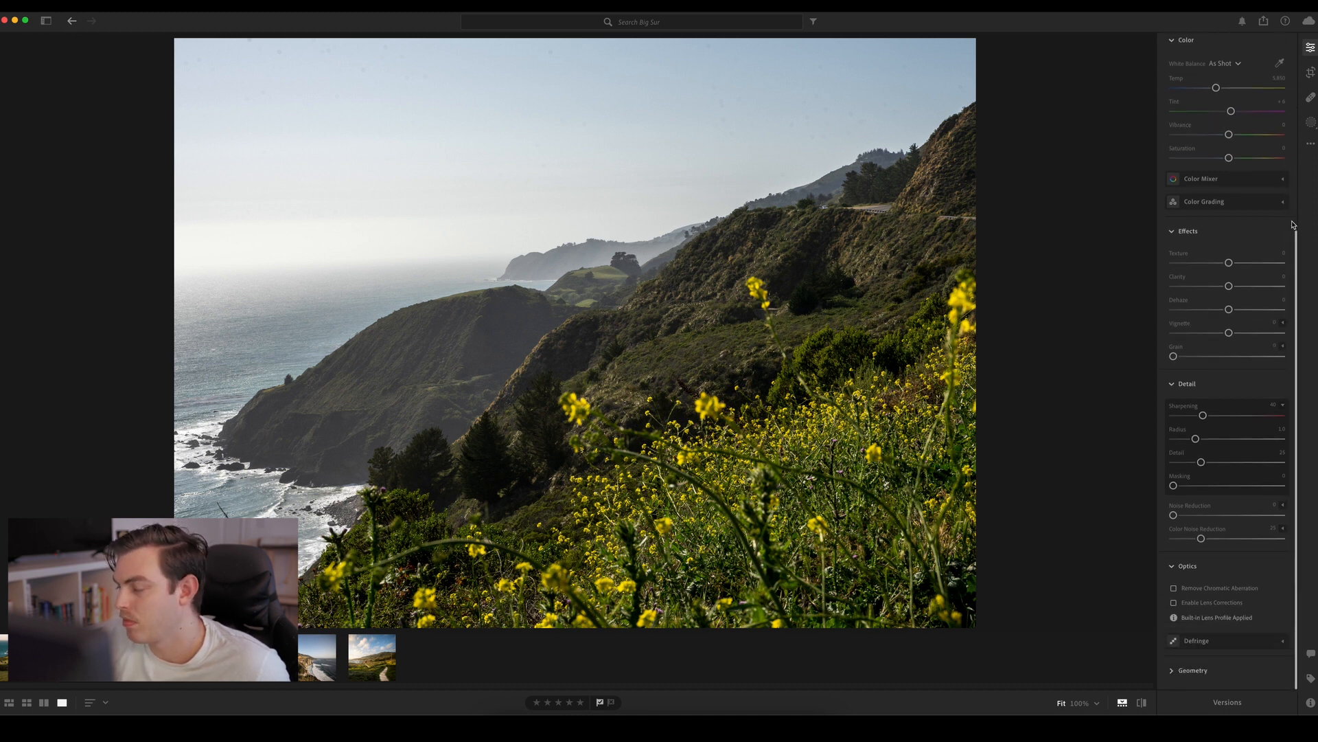
pyautogui.scroll(3, 1302, 192)
pyautogui.scroll(2, 1301, 199)
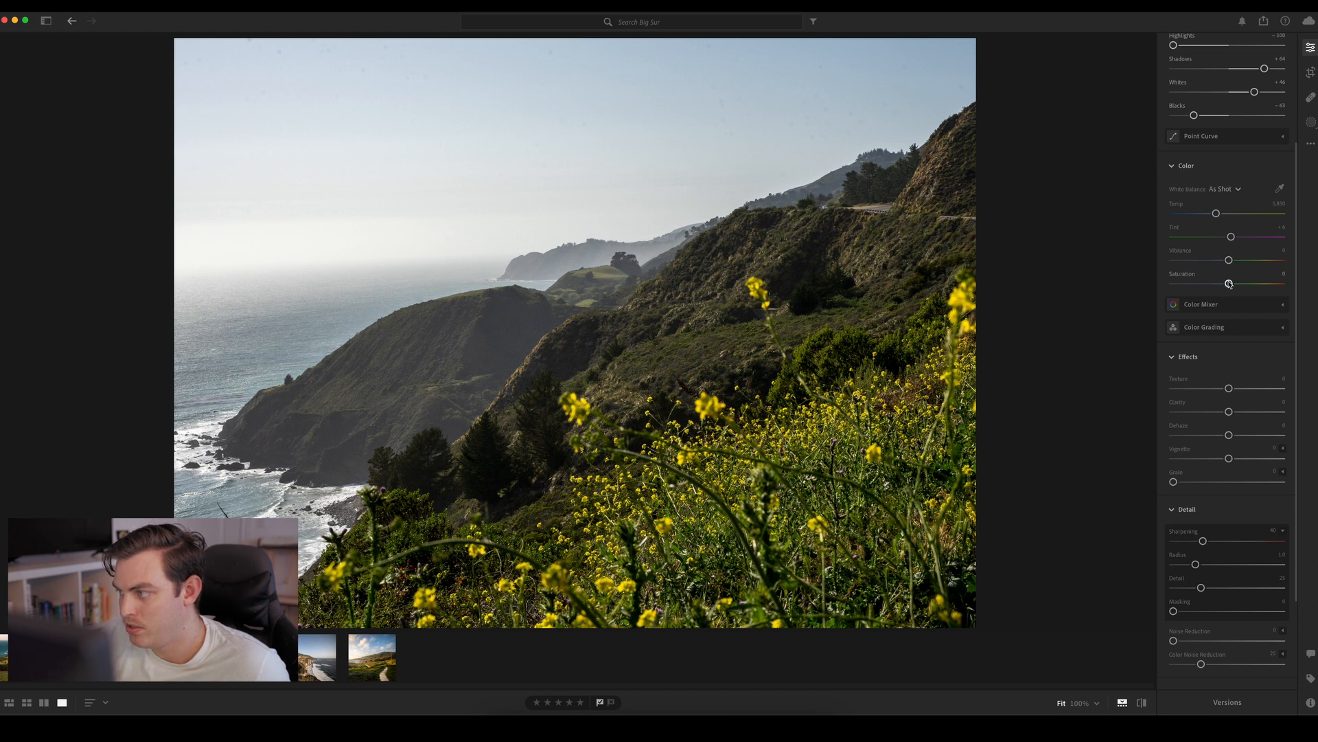
pyautogui.moveTo(1229, 259); pyautogui.dragTo(1210, 260)
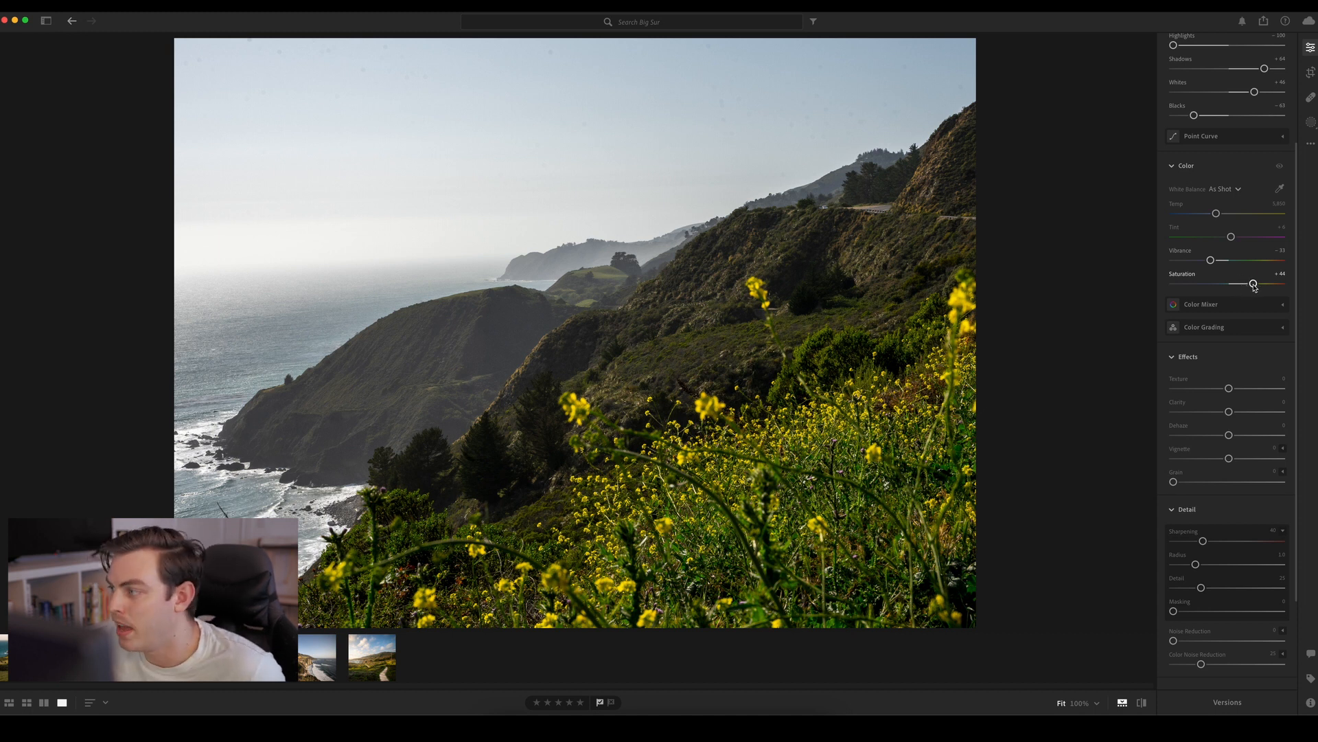
pyautogui.moveTo(1254, 287); pyautogui.dragTo(1209, 264)
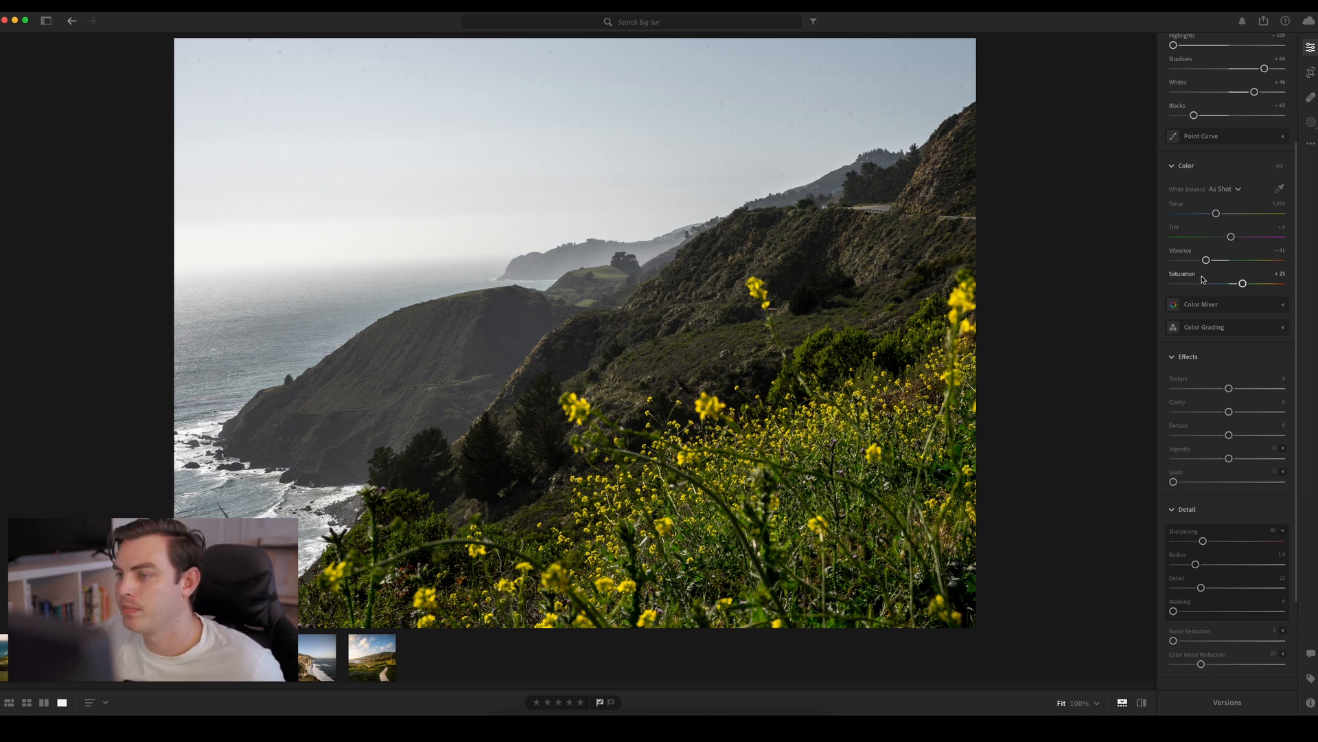
pyautogui.moveTo(1207, 261); pyautogui.dragTo(1246, 284)
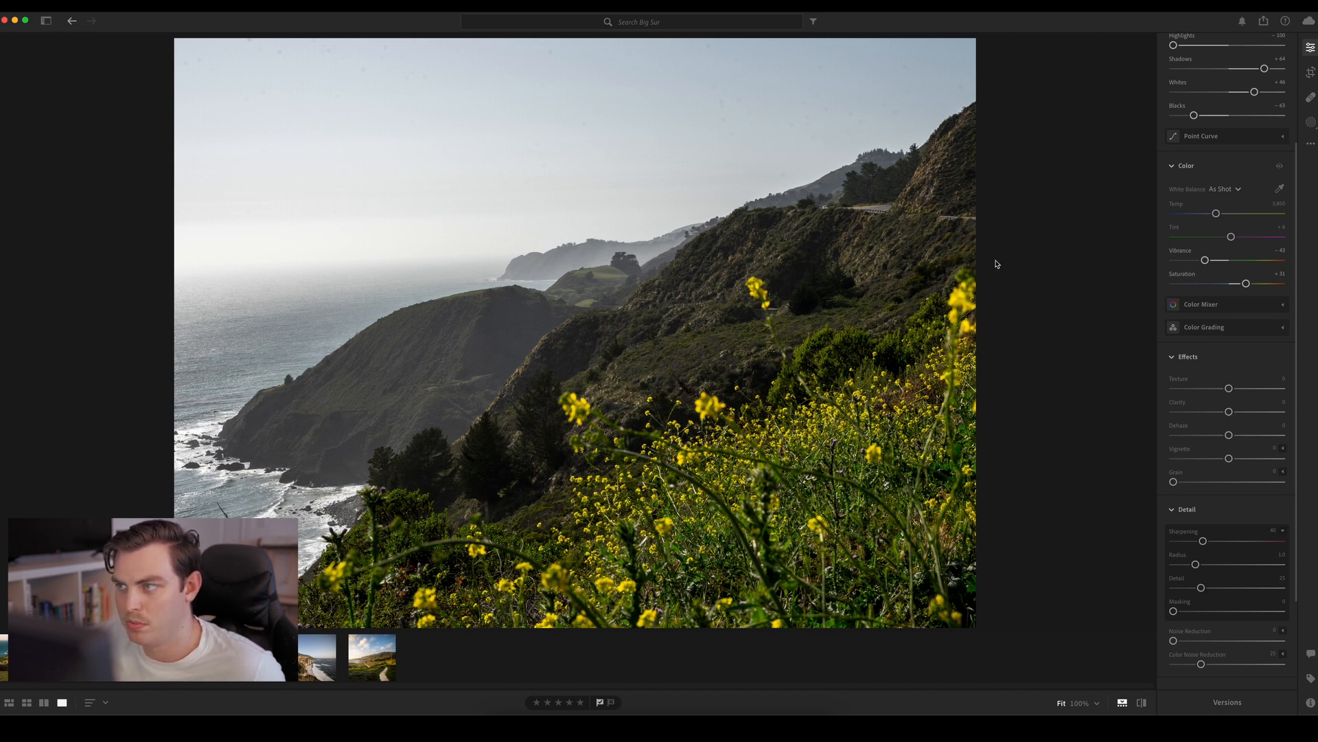
# In the Color Mixer, reduce the saturation of the reds, oranges and greens, and set the aquas to -100
pyautogui.click(1242, 305)
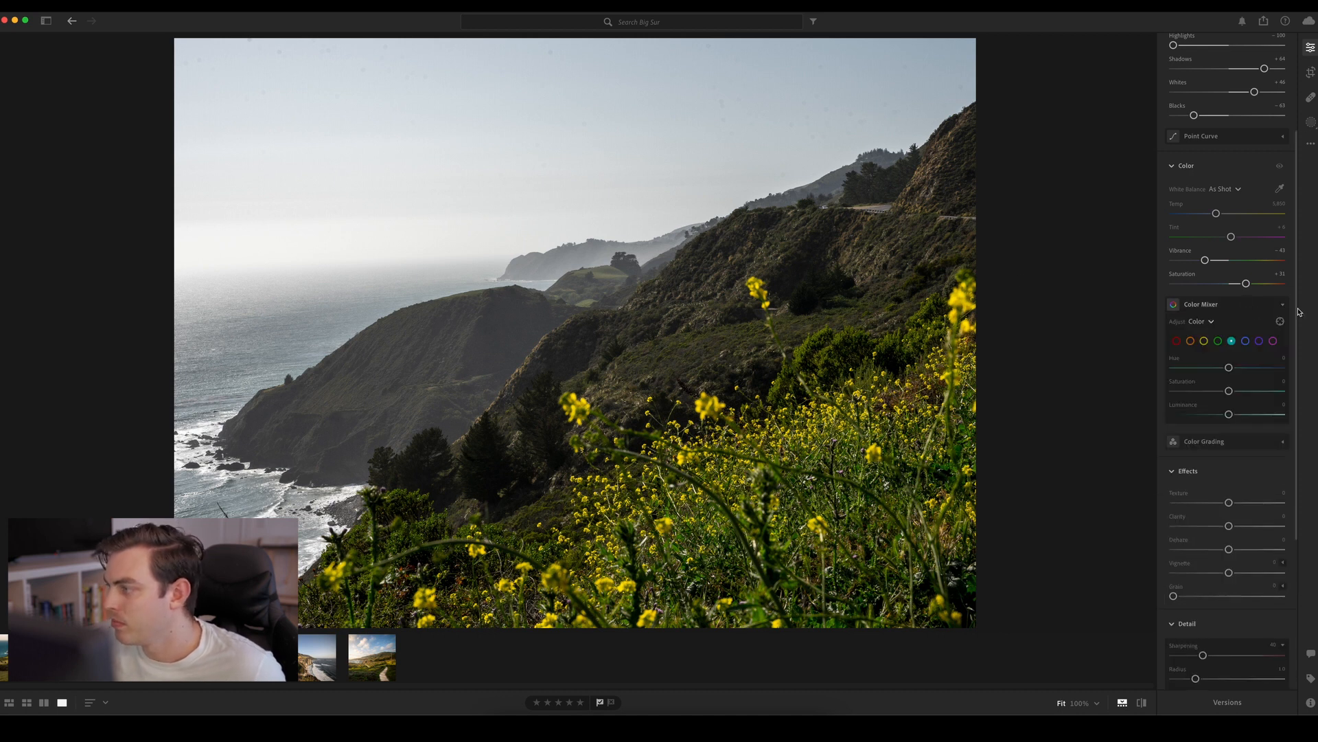
pyautogui.scroll(-3, 1299, 312)
pyautogui.click(1176, 271)
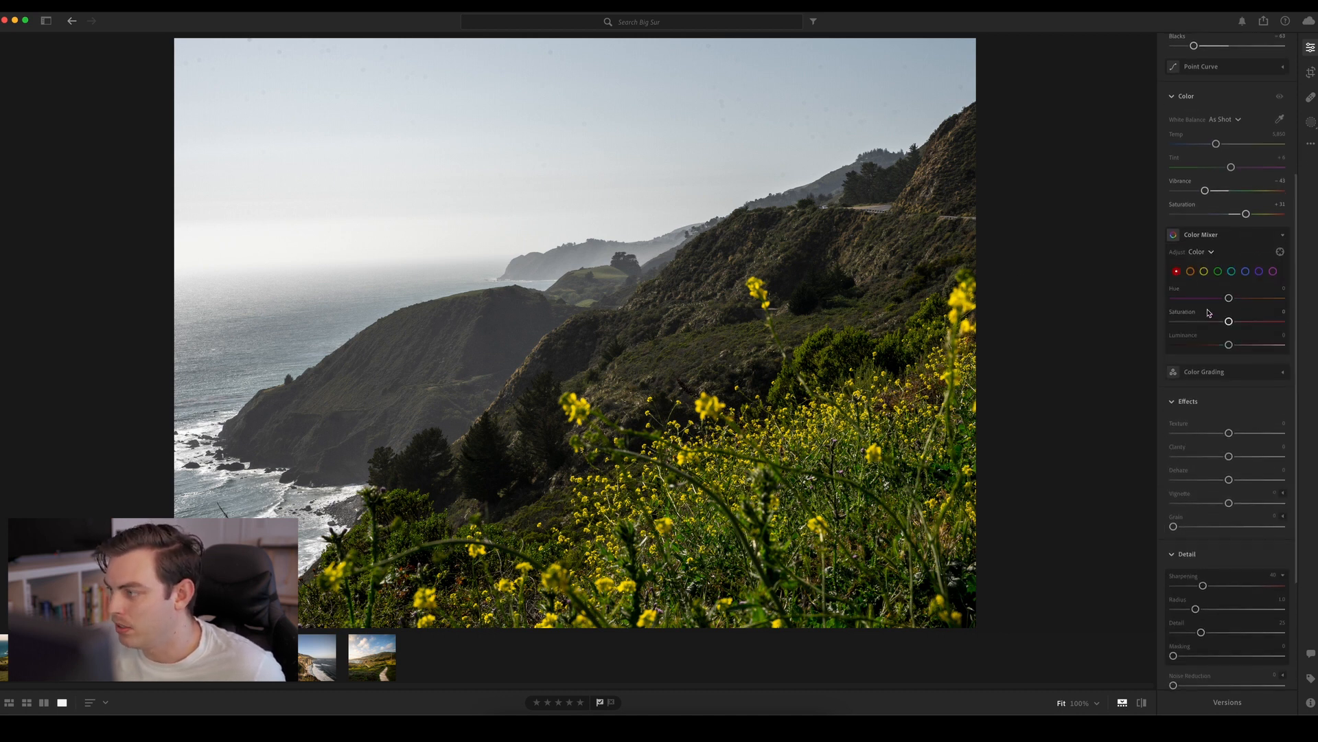
pyautogui.moveTo(1228, 321); pyautogui.dragTo(1141, 333)
pyautogui.click(1191, 272)
pyautogui.moveTo(1228, 322); pyautogui.dragTo(1137, 328)
pyautogui.click(1218, 271)
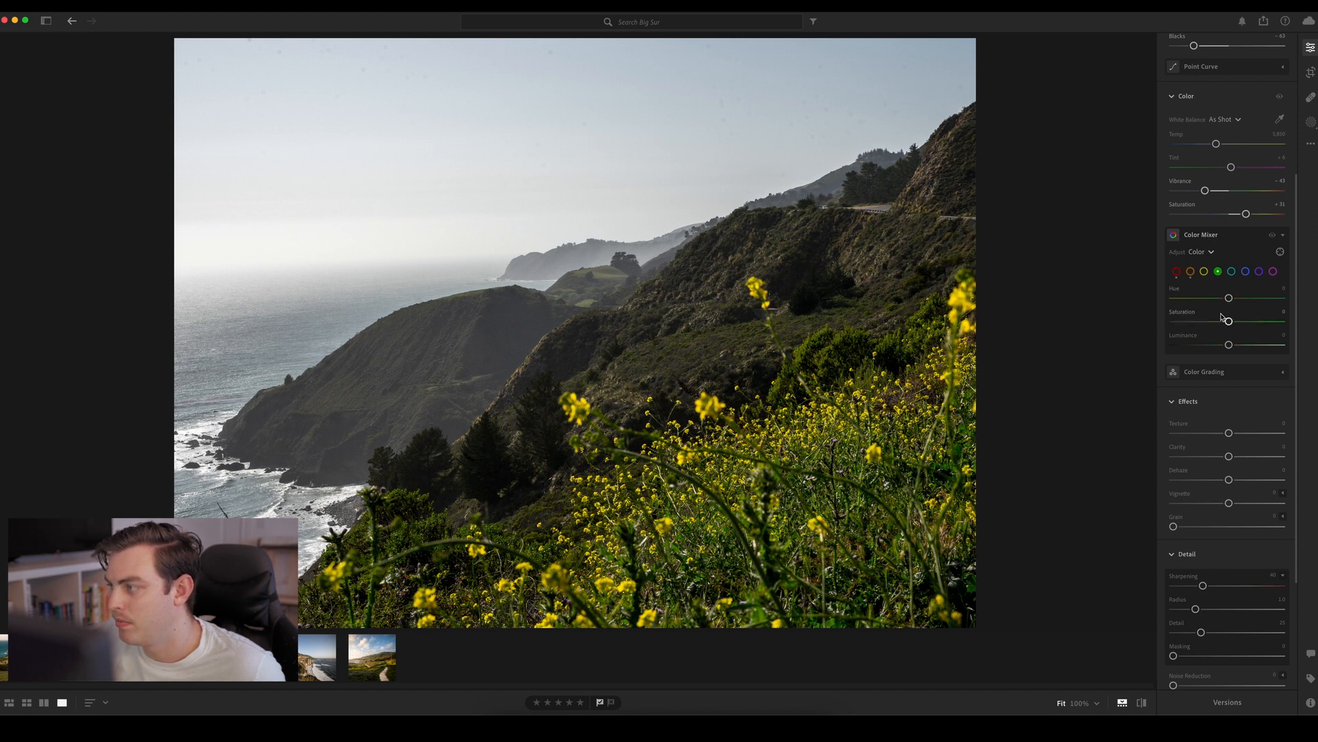
pyautogui.moveTo(1219, 322); pyautogui.dragTo(1184, 327)
pyautogui.click(1231, 273)
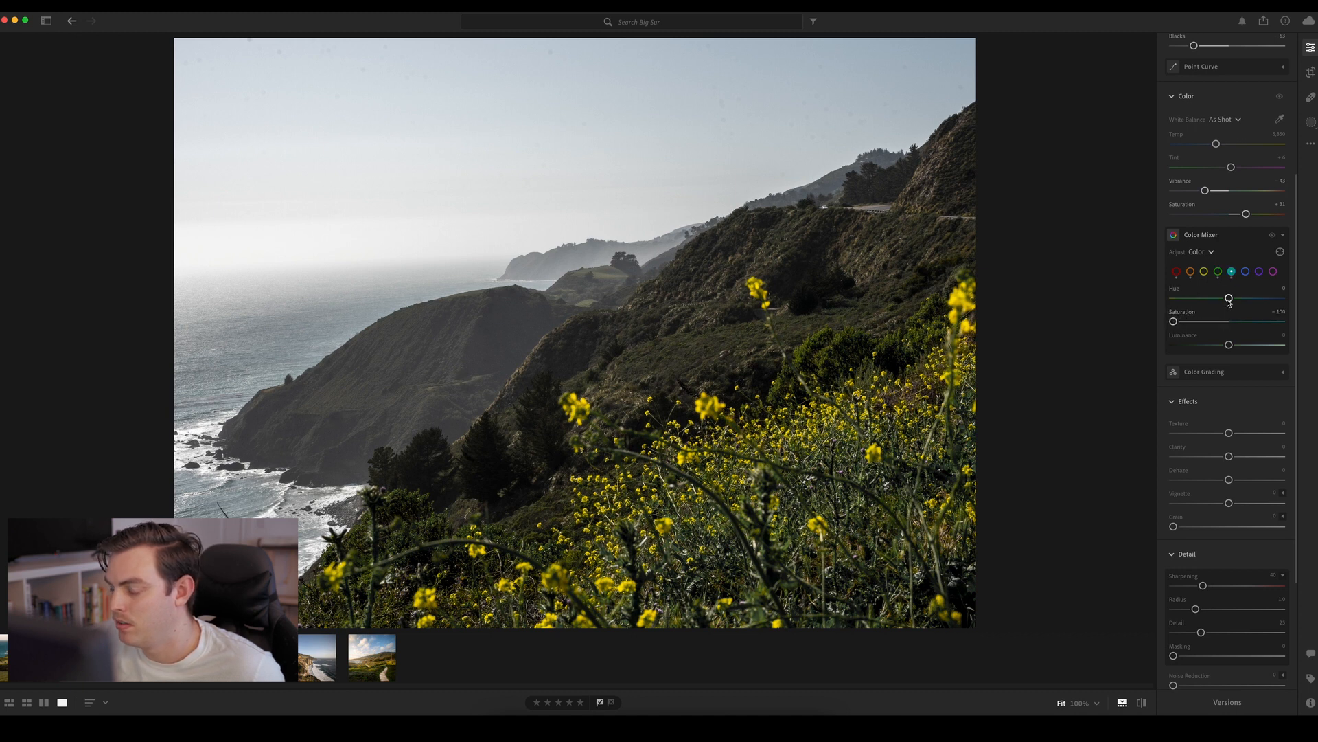
# Set the aquas to Hue about +58, Saturation -100 and Luminance about -70, and shift the blues' hue toward teal with higher saturation
pyautogui.click(1245, 271)
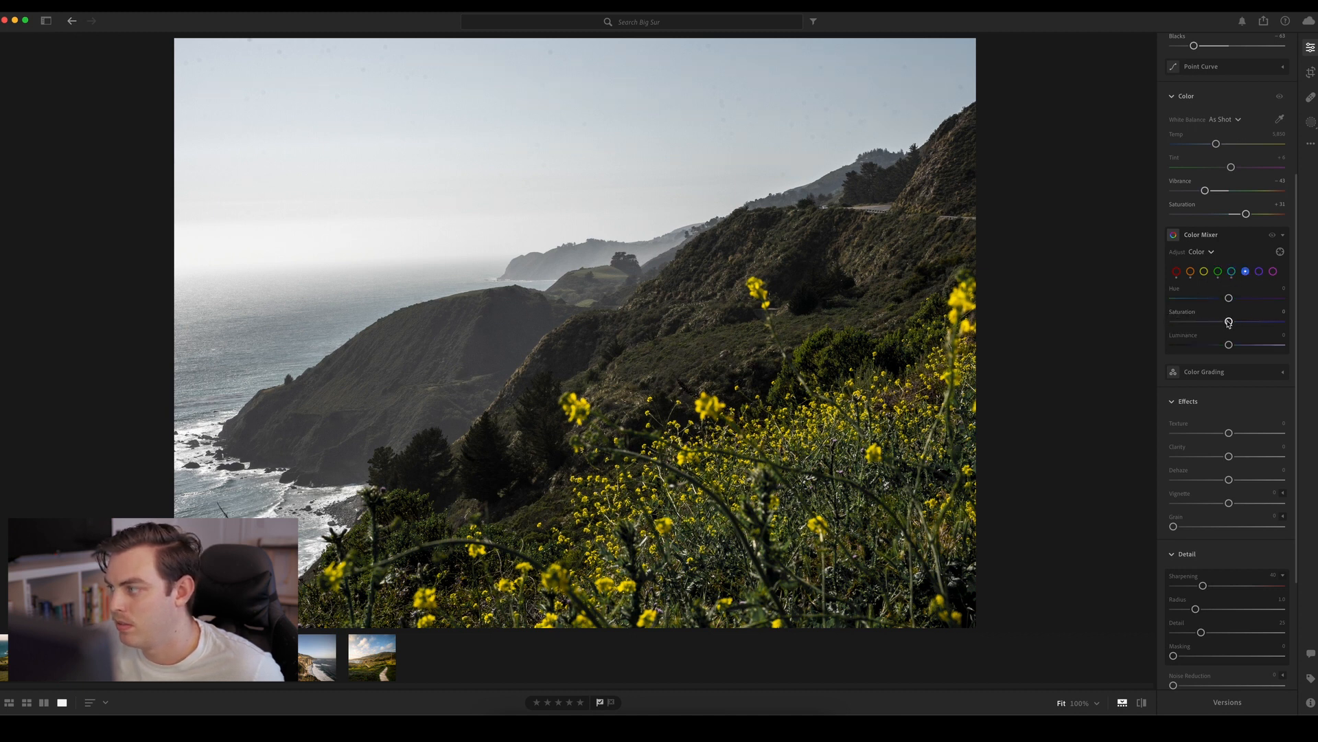
pyautogui.moveTo(1229, 298); pyautogui.dragTo(1242, 300)
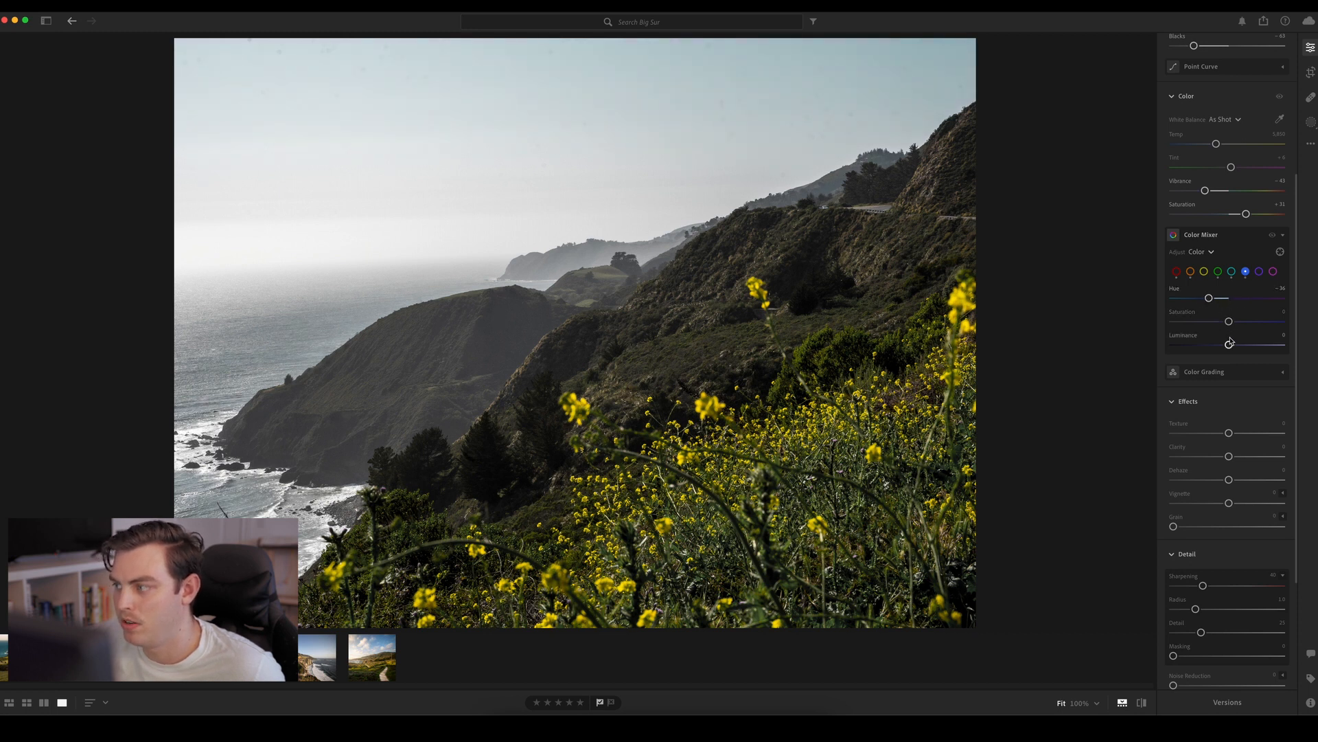
pyautogui.moveTo(1229, 321); pyautogui.dragTo(1266, 300)
pyautogui.click(1231, 271)
pyautogui.moveTo(1229, 344); pyautogui.dragTo(1127, 333)
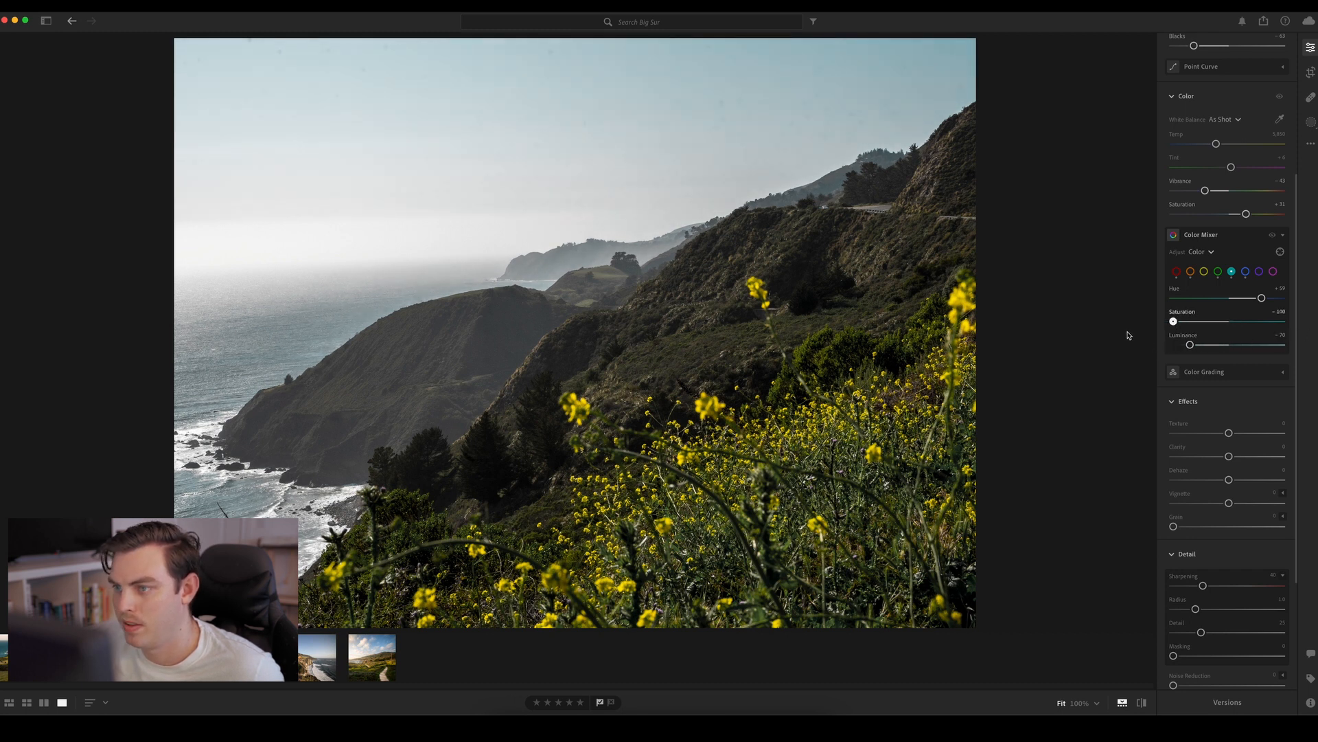
pyautogui.click(1245, 271)
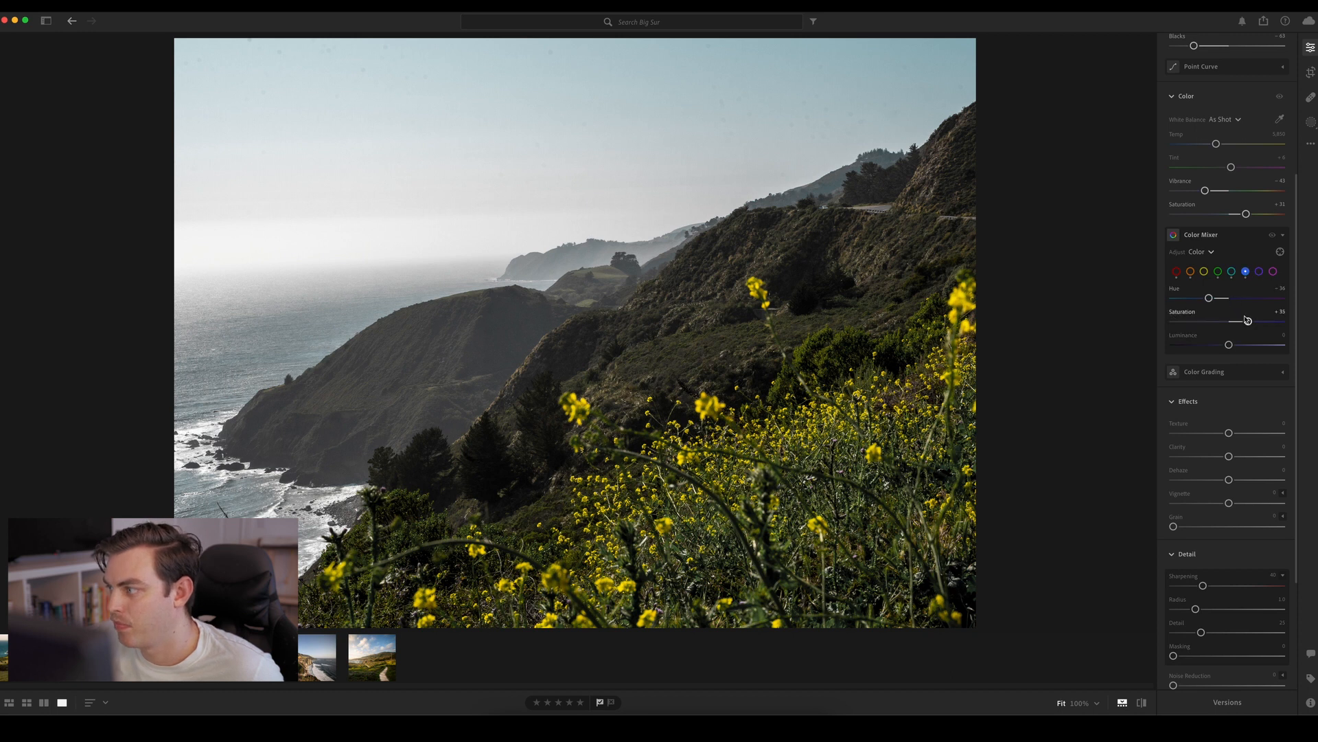
pyautogui.moveTo(1249, 321)
pyautogui.mouseDown()
pyautogui.moveTo(1163, 329)
pyautogui.moveTo(1284, 322)
pyautogui.moveTo(1257, 321)
pyautogui.mouseUp()
pyautogui.moveTo(1209, 298); pyautogui.dragTo(1253, 321)
# Check the purples and set the magenta saturation to -100 in the Color Mixer
pyautogui.click(1259, 272)
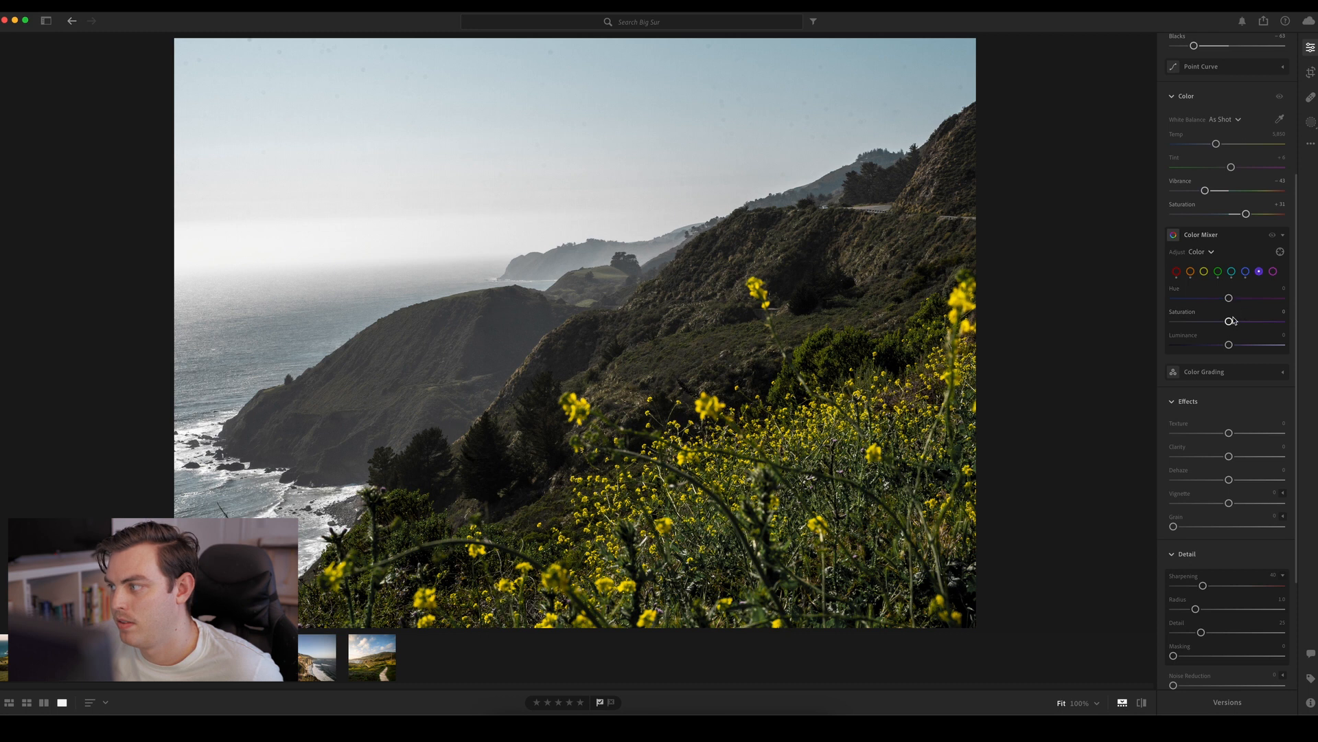
pyautogui.click(1273, 272)
pyautogui.moveTo(1229, 322); pyautogui.dragTo(1173, 321)
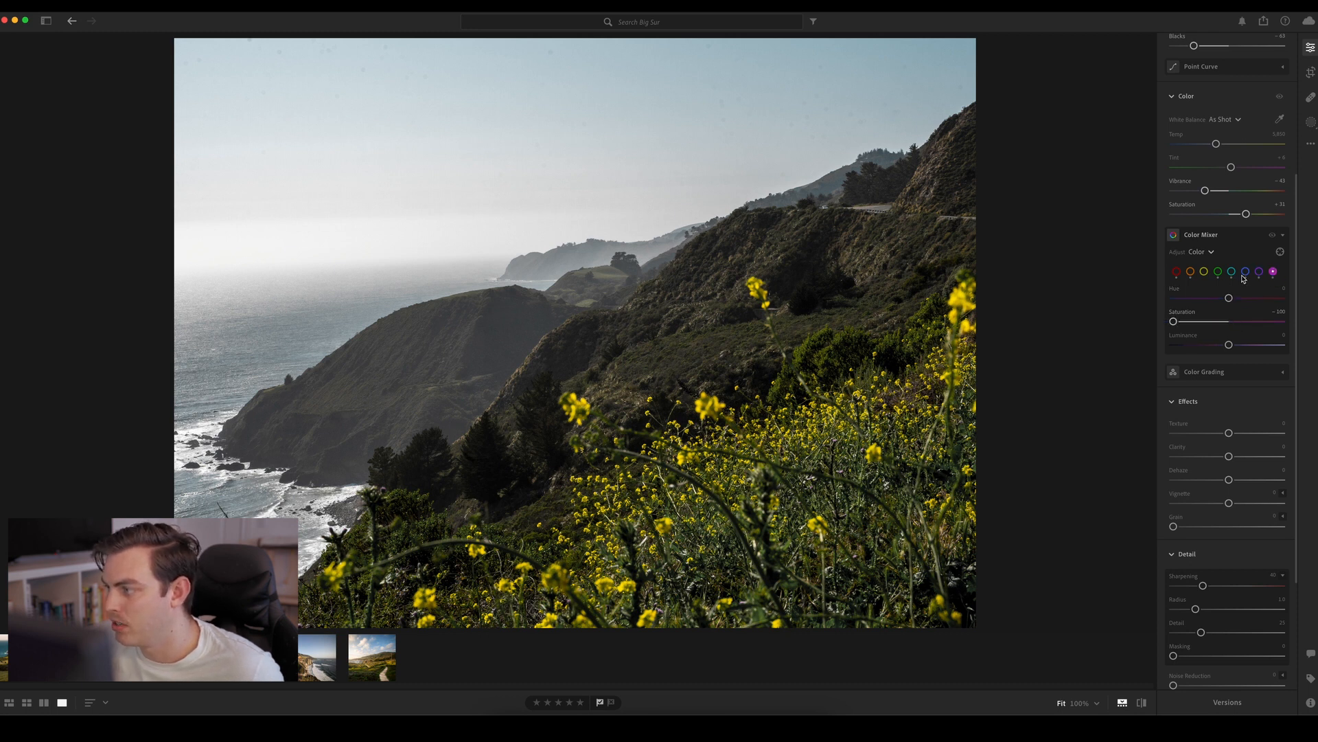
# Set the yellows to Hue about -26, Saturation about +41 and Luminance about +20, and compare the photo with and without the Color Mixer
pyautogui.click(1204, 272)
pyautogui.moveTo(1229, 299); pyautogui.dragTo(1262, 319)
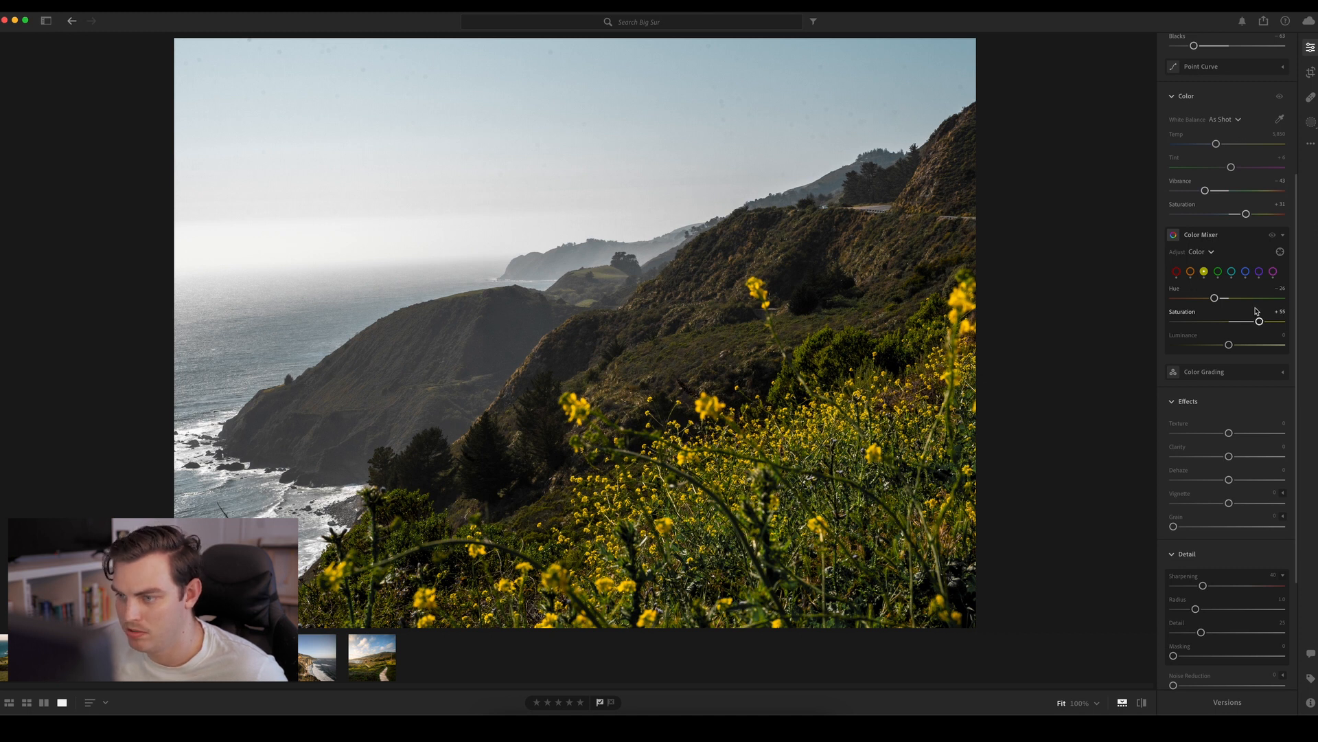
pyautogui.moveTo(1231, 344); pyautogui.dragTo(1248, 348)
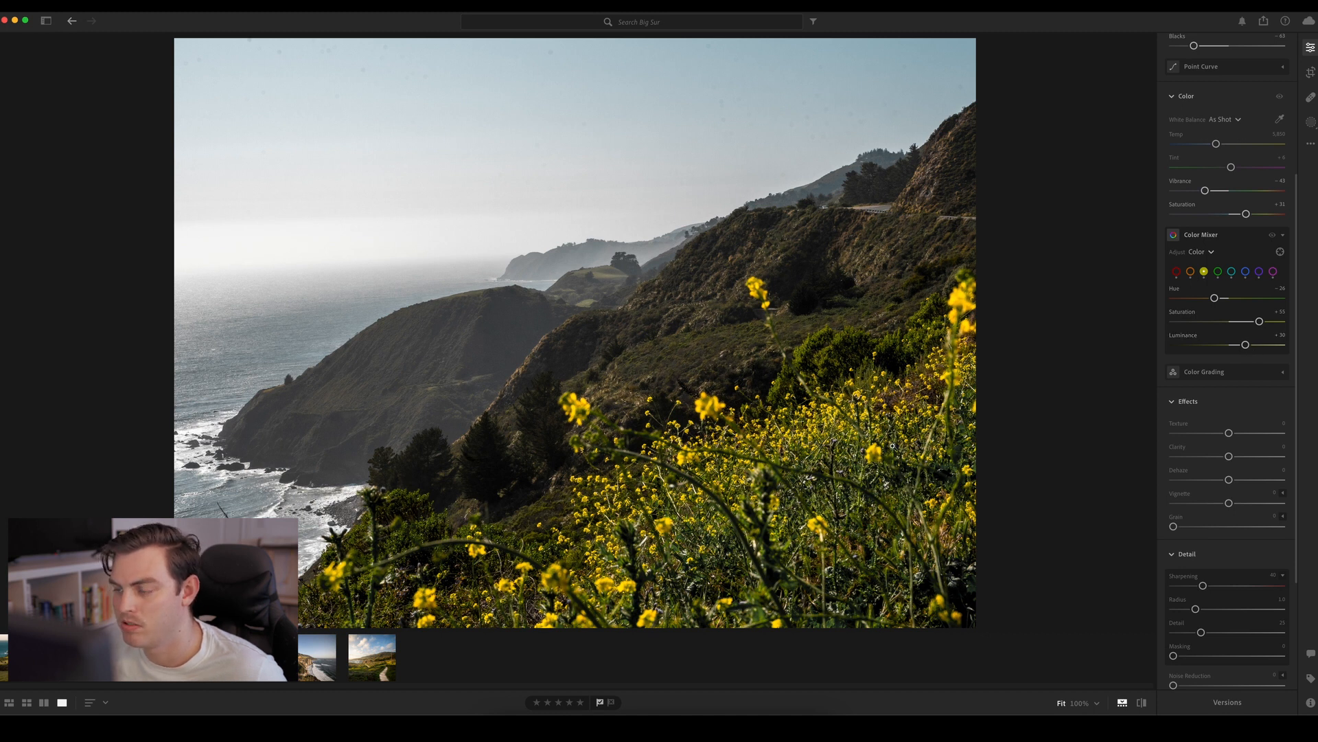
pyautogui.click(1274, 236)
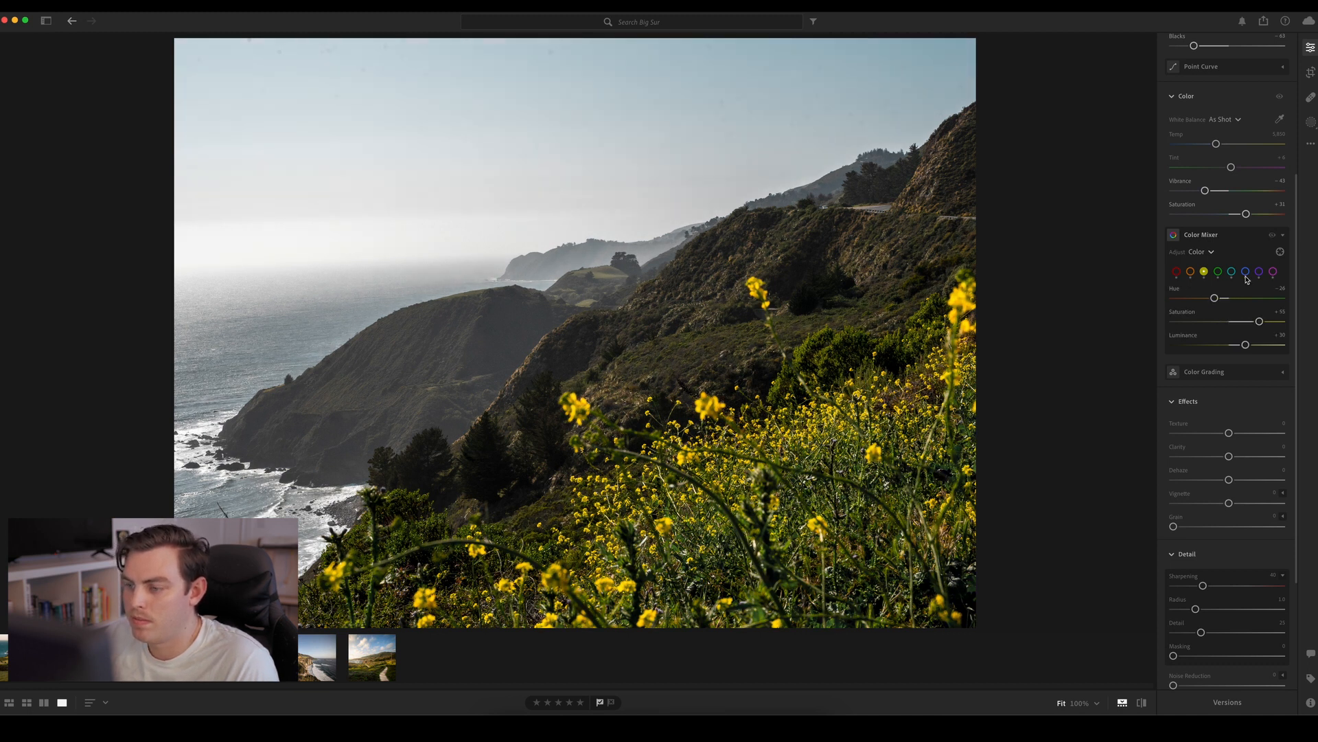
pyautogui.moveTo(1245, 347); pyautogui.dragTo(1255, 323)
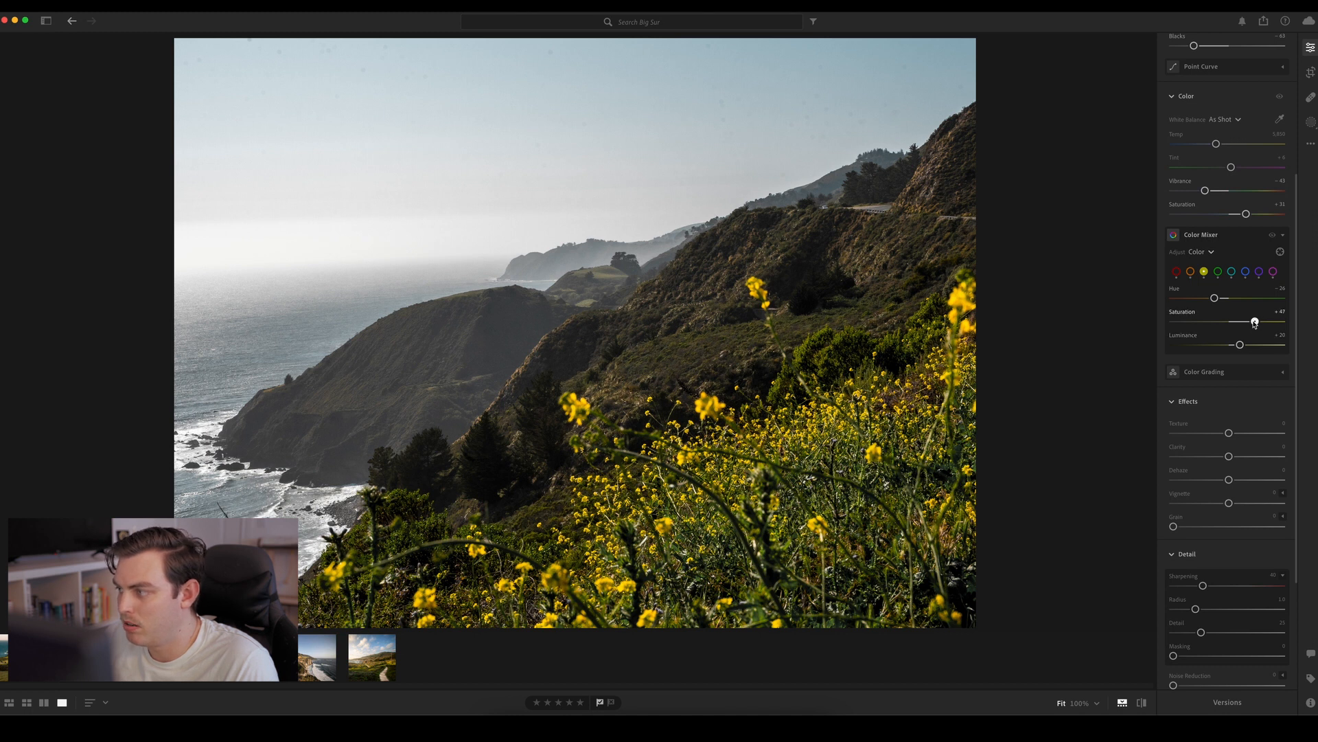
pyautogui.click(1272, 237)
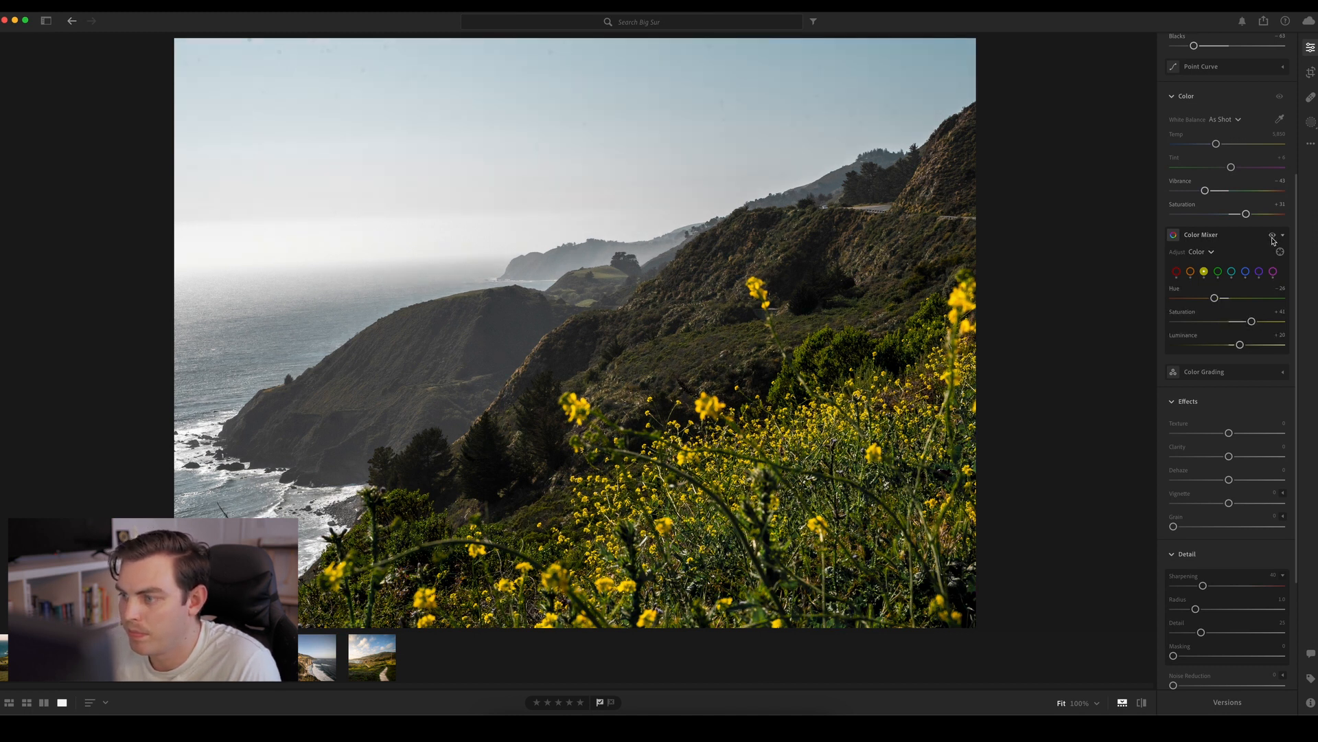
pyautogui.click(1272, 238)
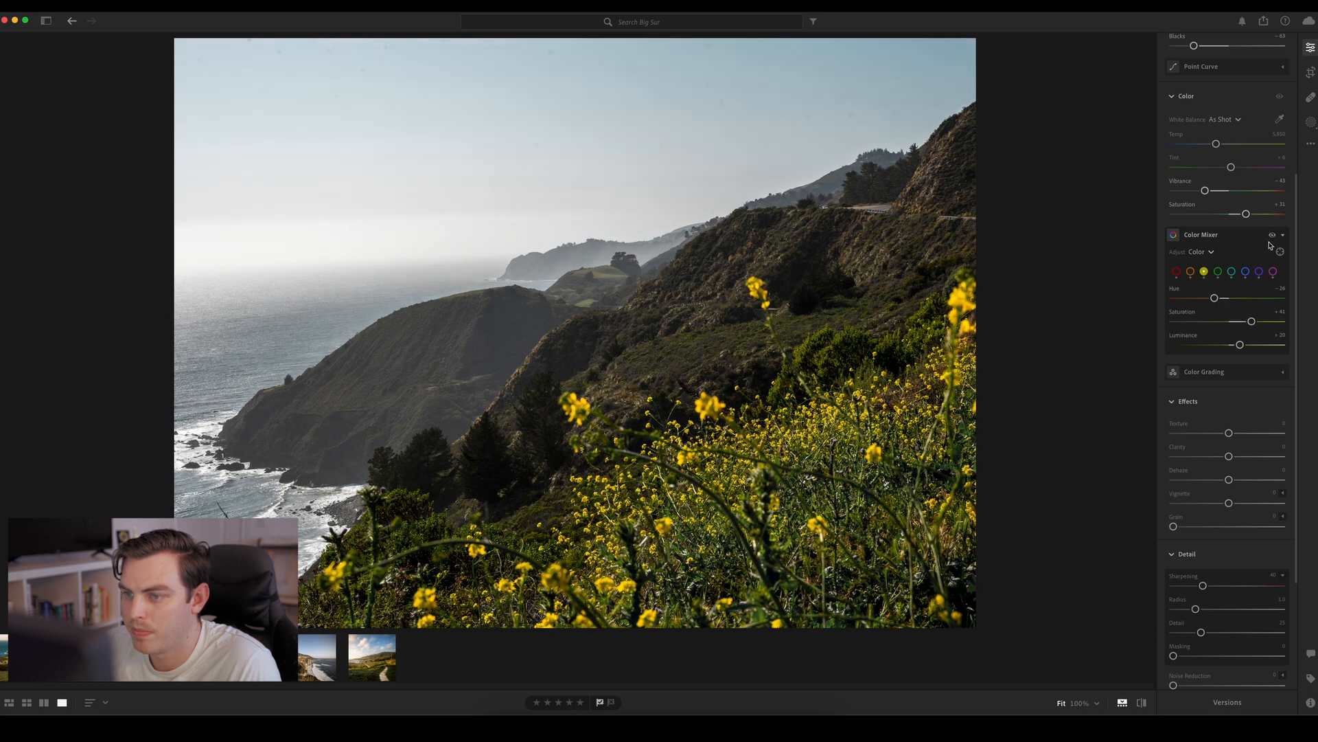
pyautogui.click(1270, 239)
pyautogui.click(1270, 240)
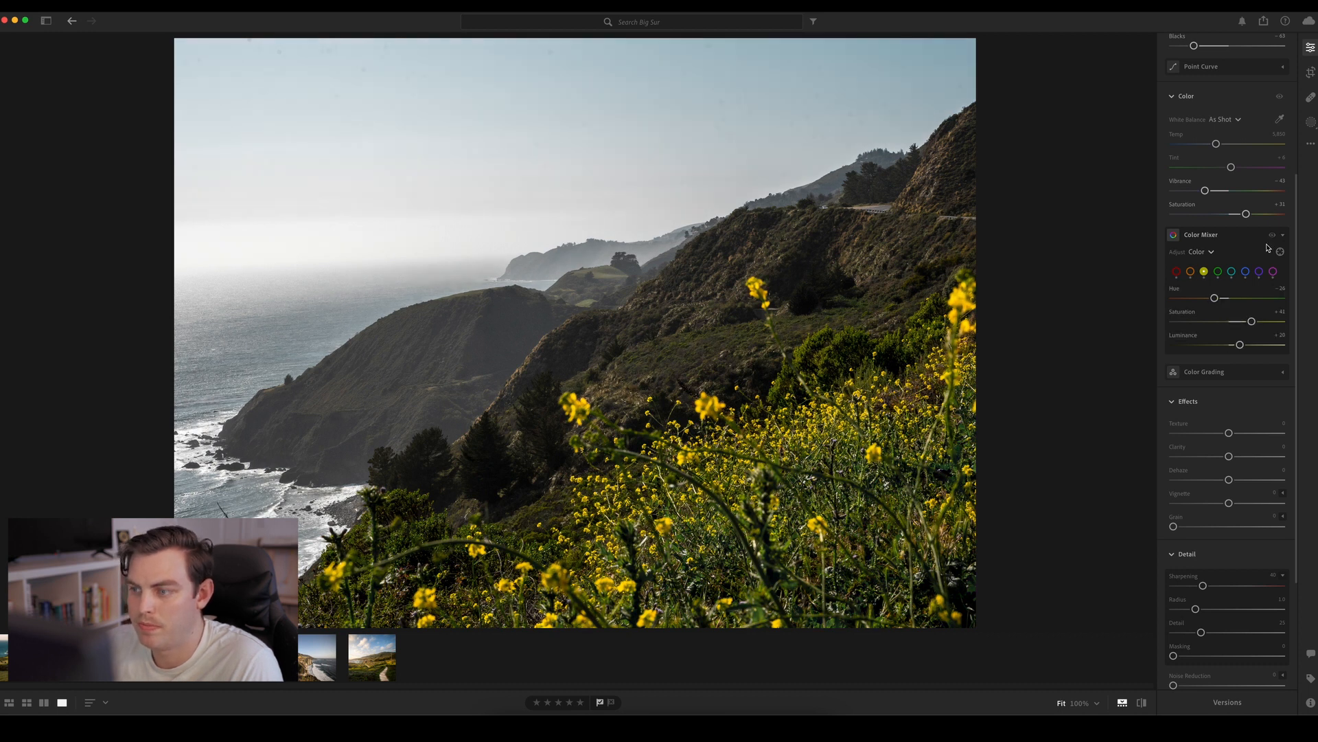
# Color-grade the highlights with a subtle warm tint at Hue 39 and low saturation, and compare the photo with and without the grading
pyautogui.click(1224, 373)
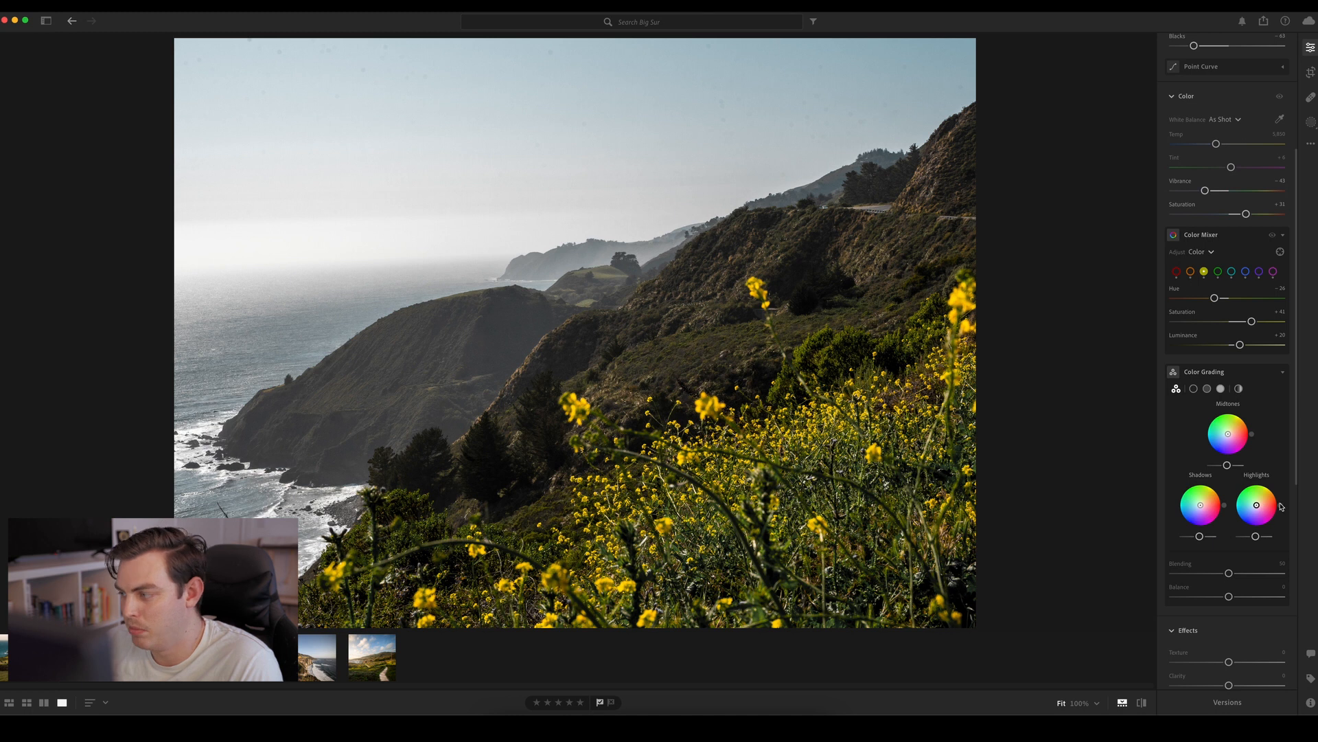
pyautogui.moveTo(1280, 506); pyautogui.dragTo(1281, 494)
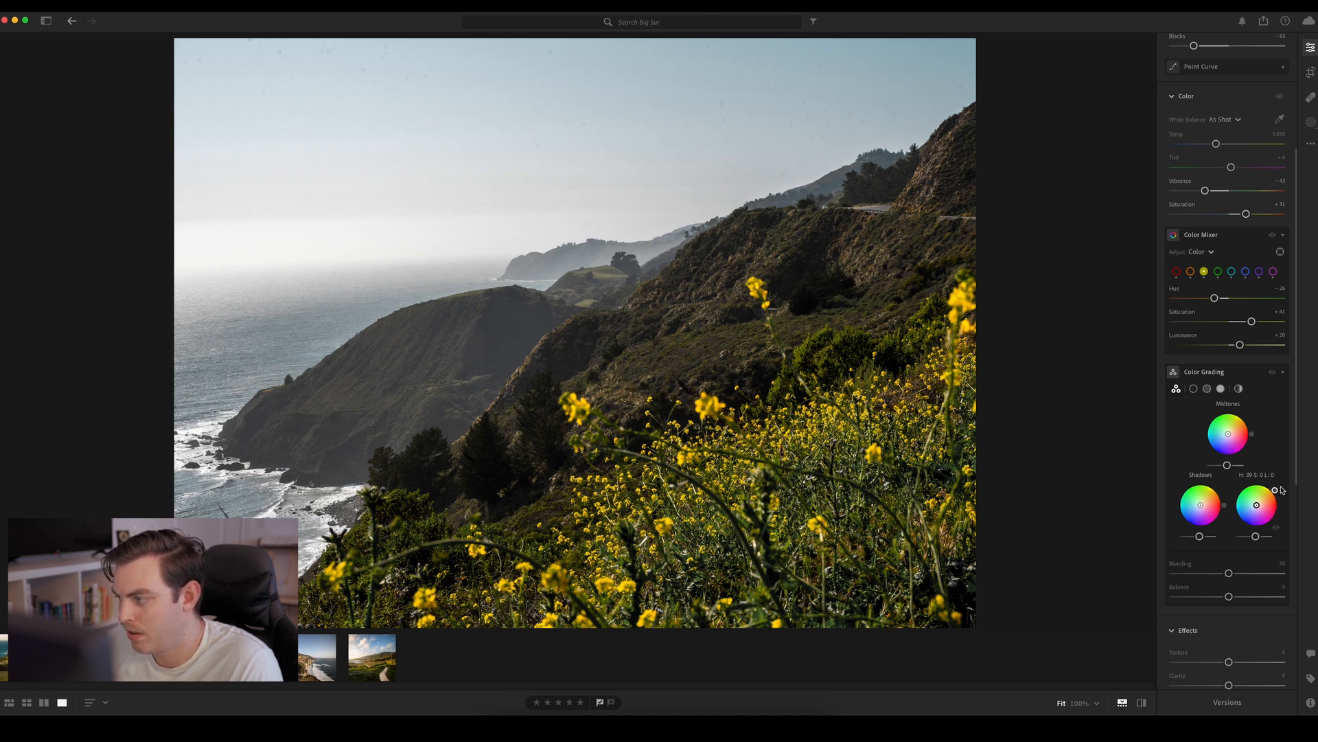
pyautogui.moveTo(1281, 490); pyautogui.dragTo(1280, 490)
pyautogui.moveTo(1275, 491)
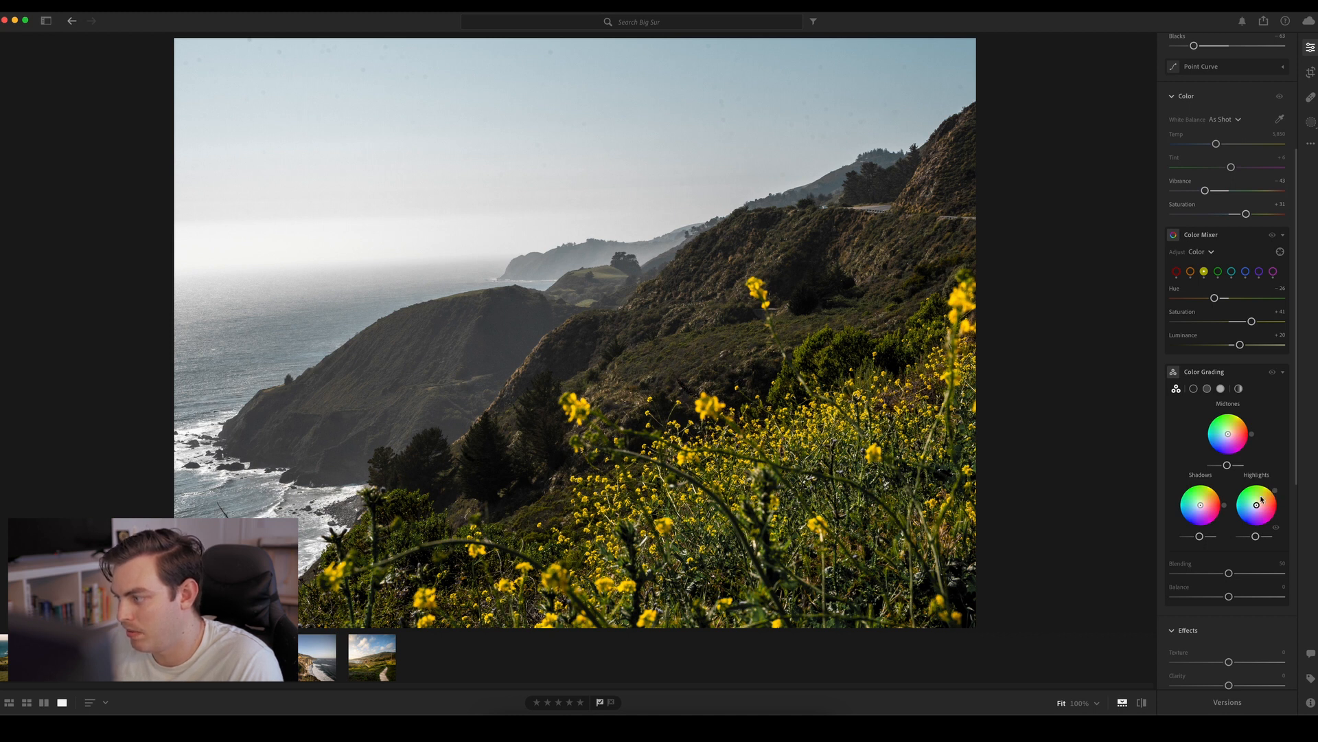
pyautogui.press('shift')
pyautogui.moveTo(1262, 500); pyautogui.dragTo(1261, 508)
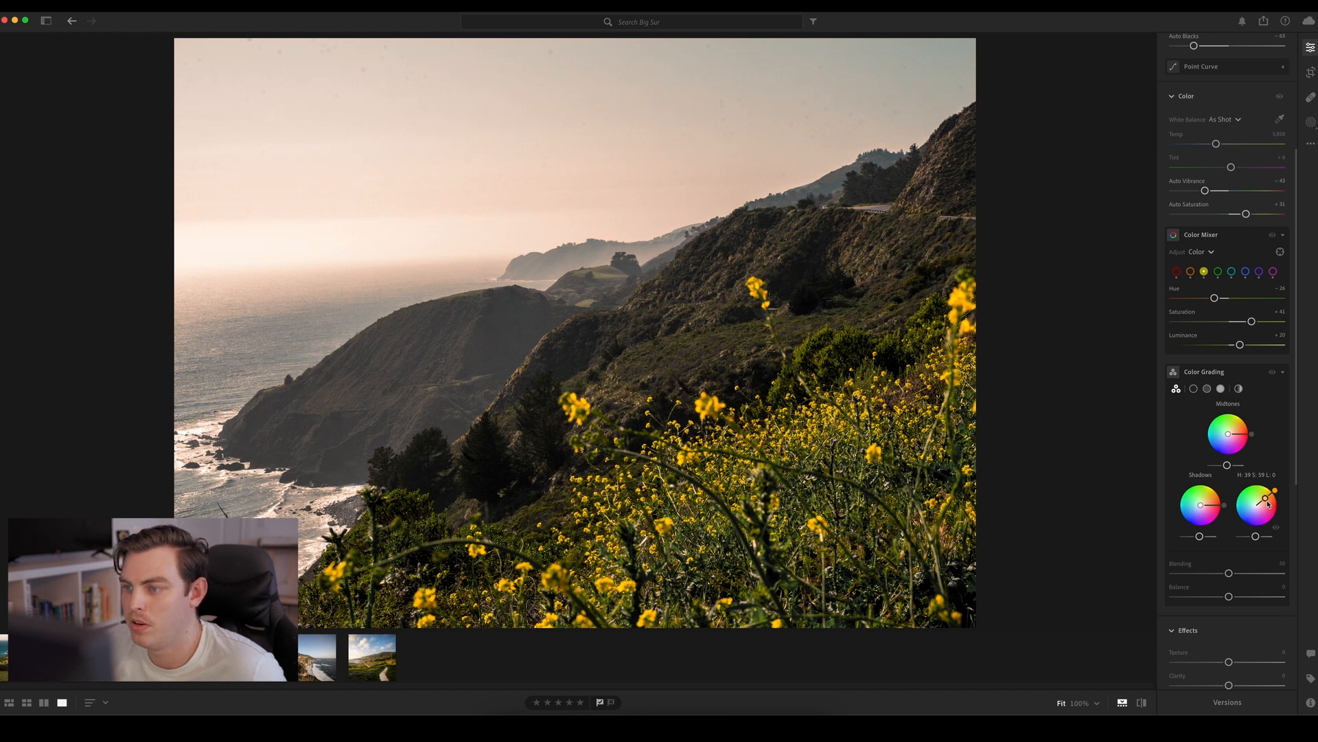
pyautogui.moveTo(1268, 503)
pyautogui.mouseDown()
pyautogui.moveTo(1282, 489)
pyautogui.moveTo(1261, 505)
pyautogui.mouseUp()
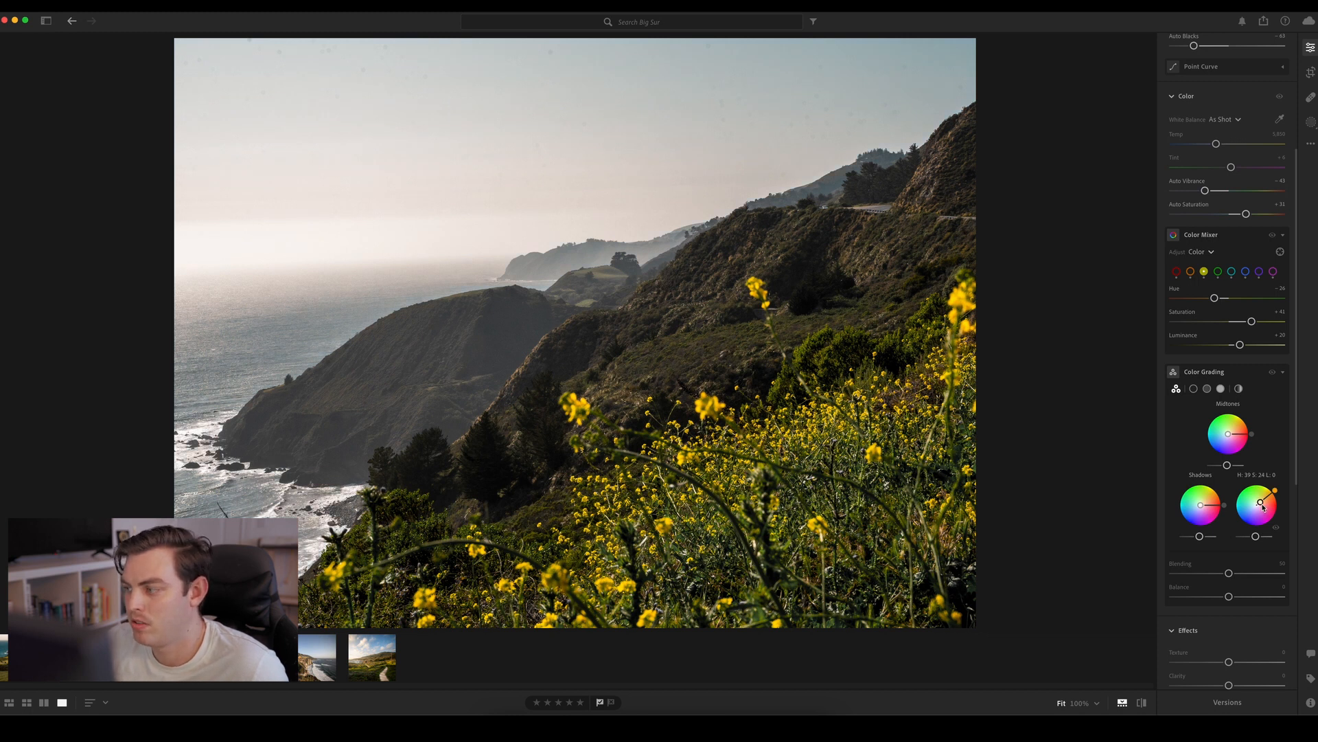
pyautogui.moveTo(1259, 509); pyautogui.dragTo(1260, 506)
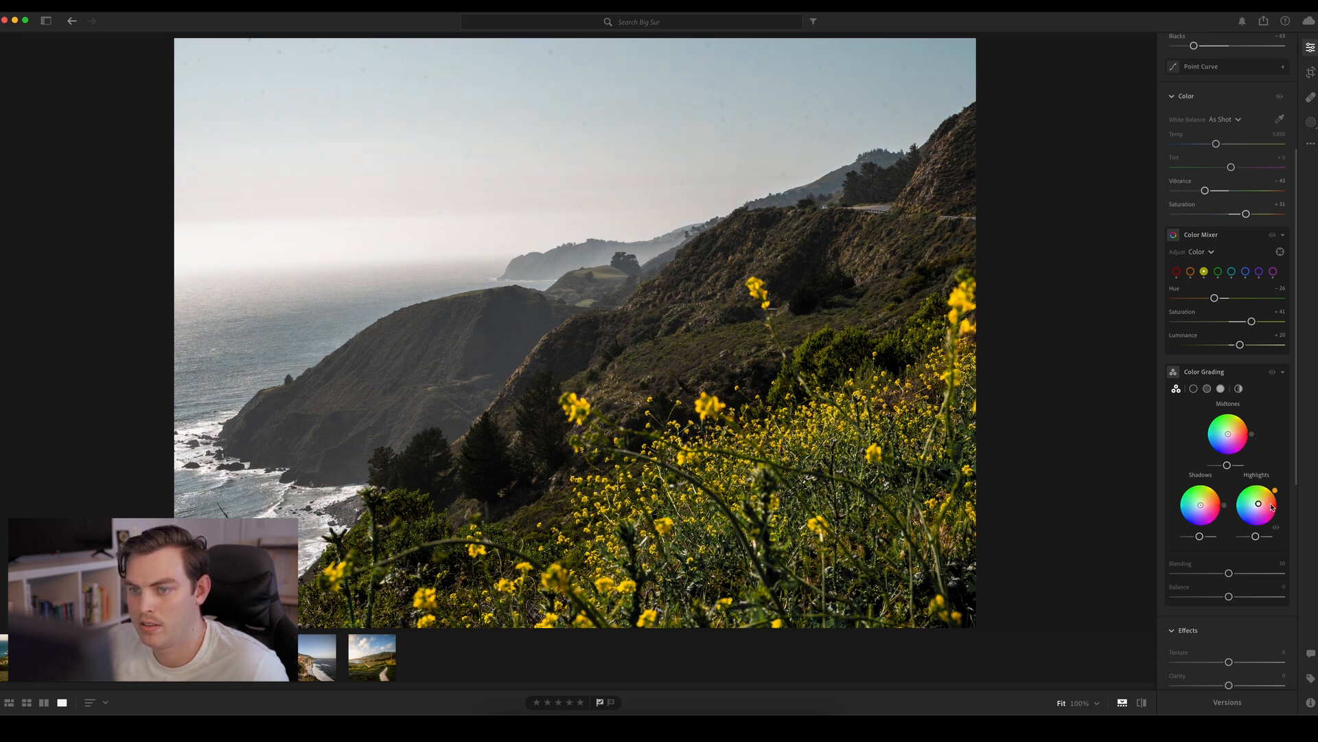
pyautogui.click(1272, 373)
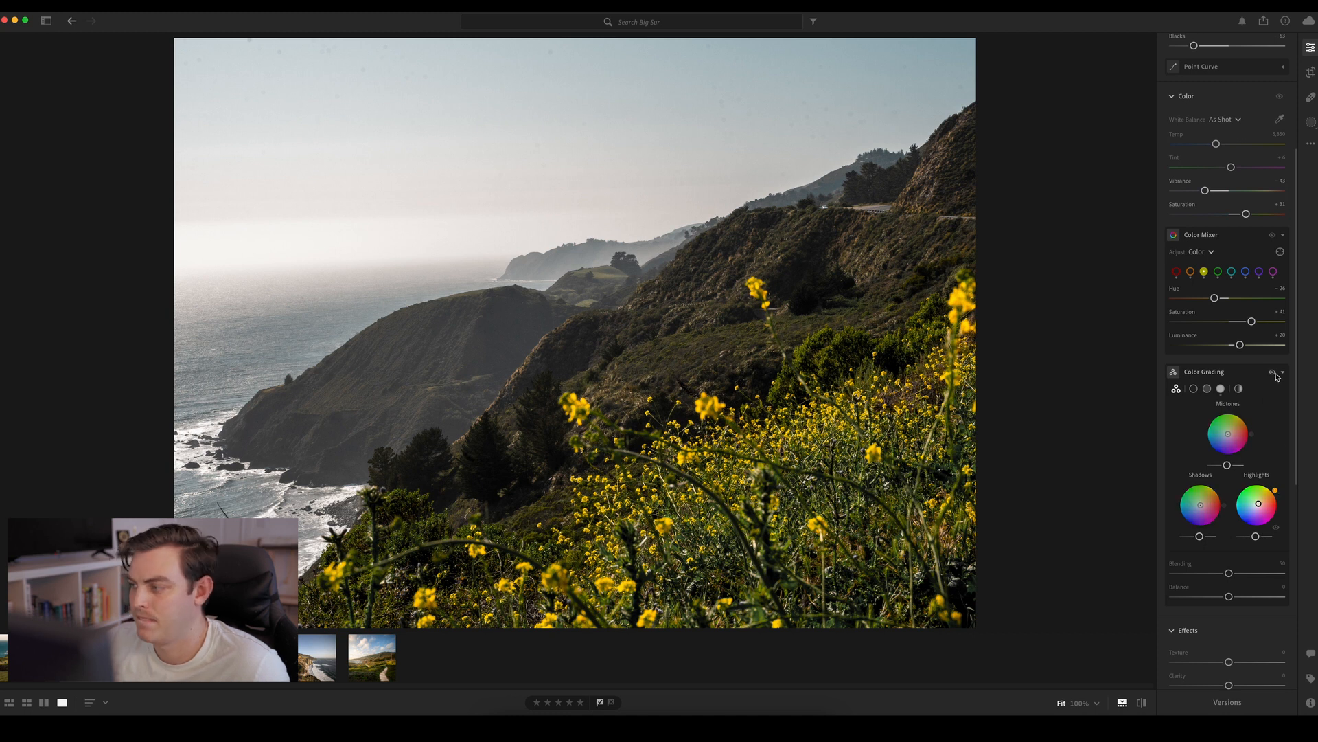
pyautogui.click(1273, 373)
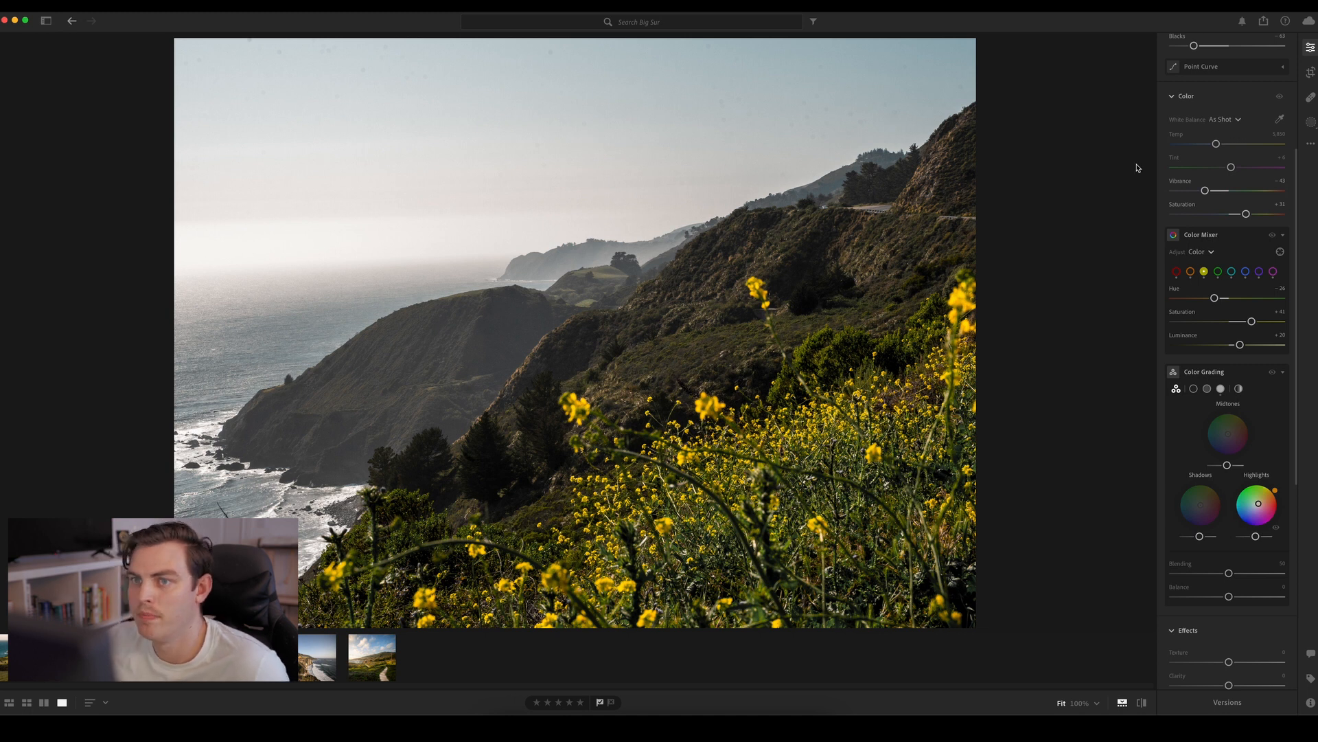
# Create a new mask that automatically selects the sky
pyautogui.click(1310, 120)
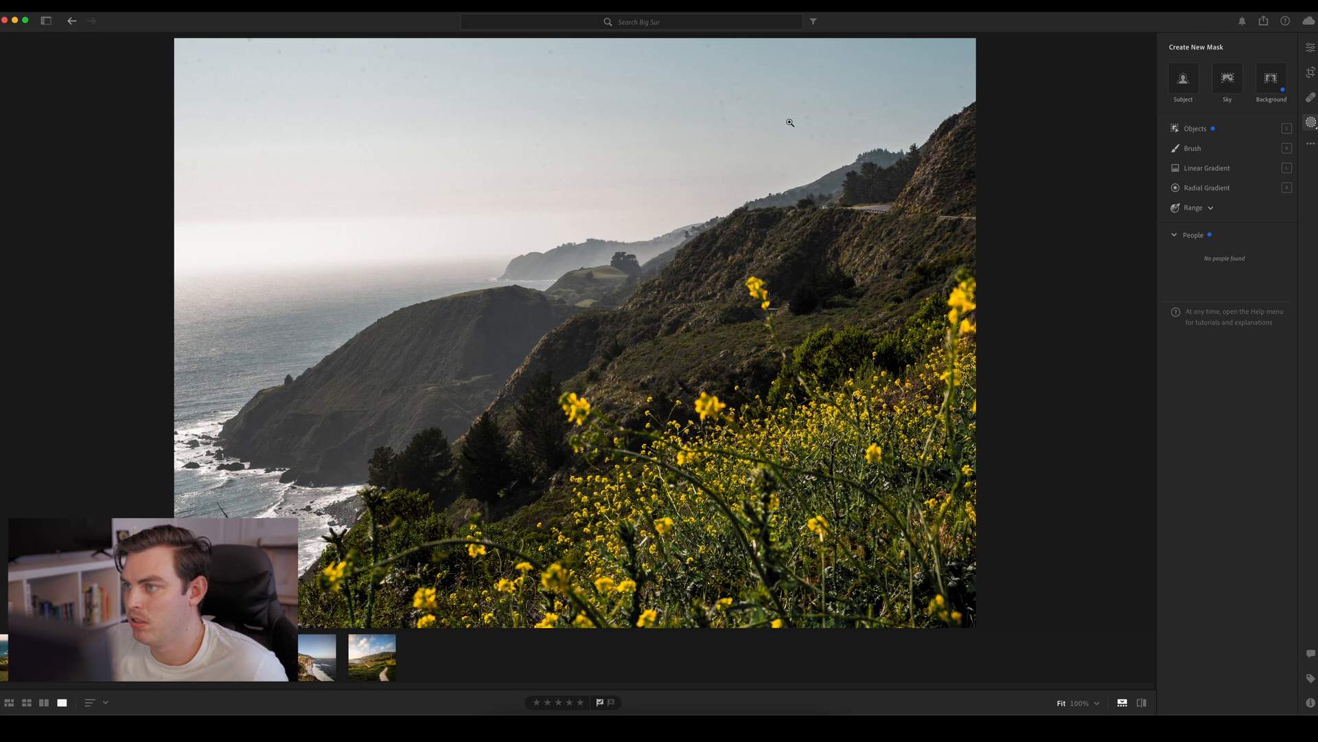
pyautogui.click(1231, 86)
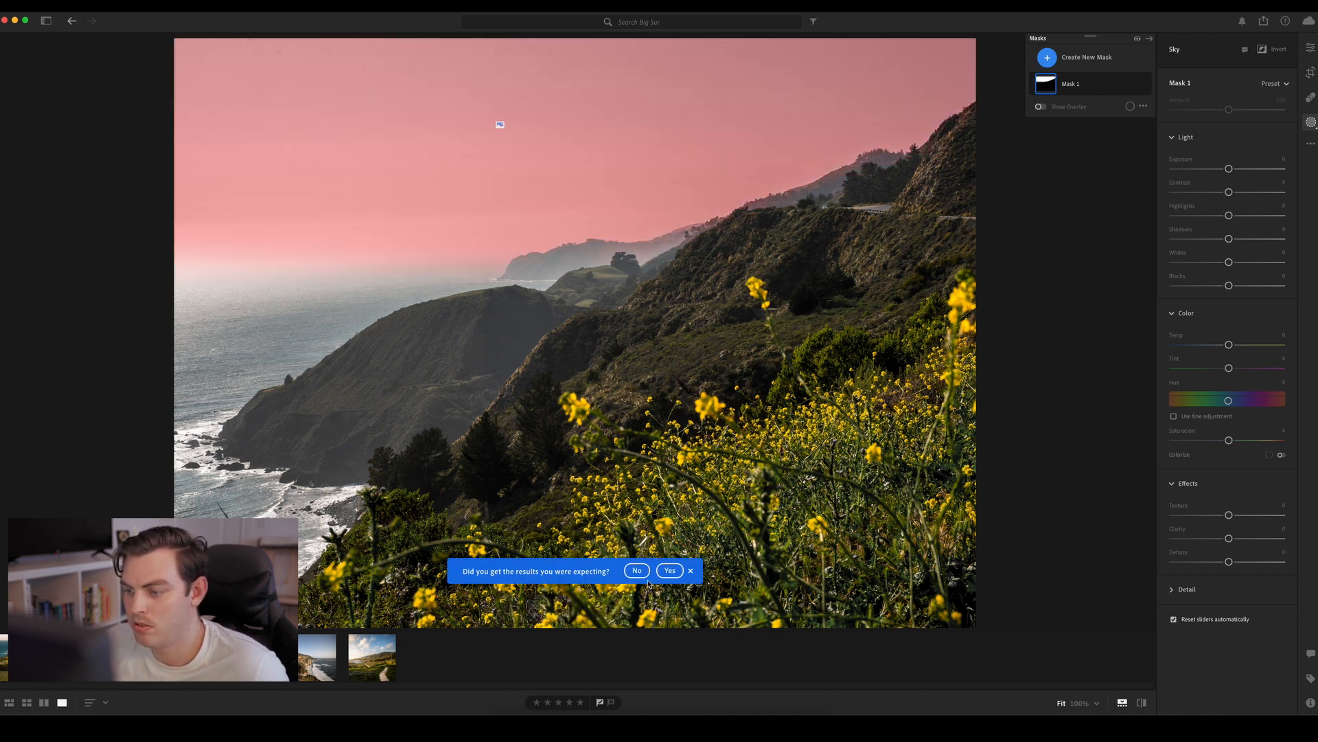
# Subtract the hillside ridge line and the sea horizon from the sky mask with a small, fully feathered brush at near-maximum flow
pyautogui.click(690, 571)
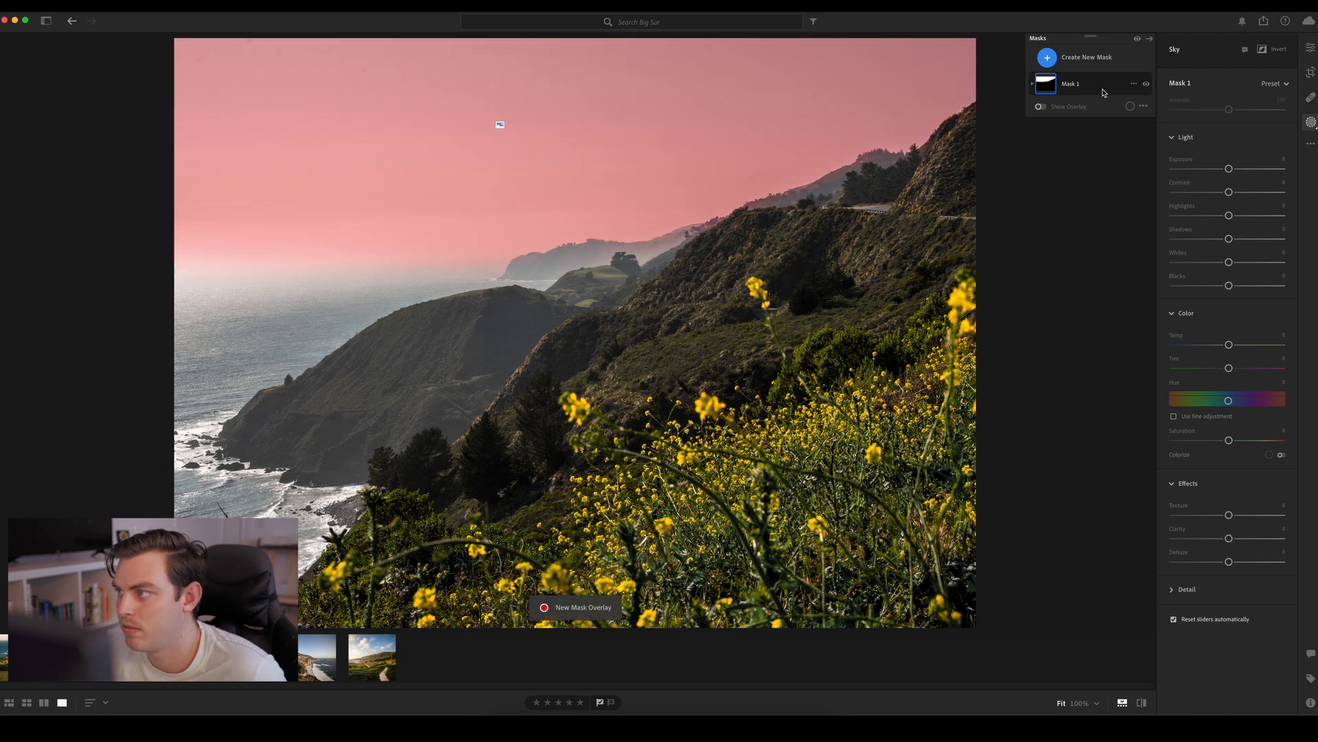
pyautogui.click(1123, 122)
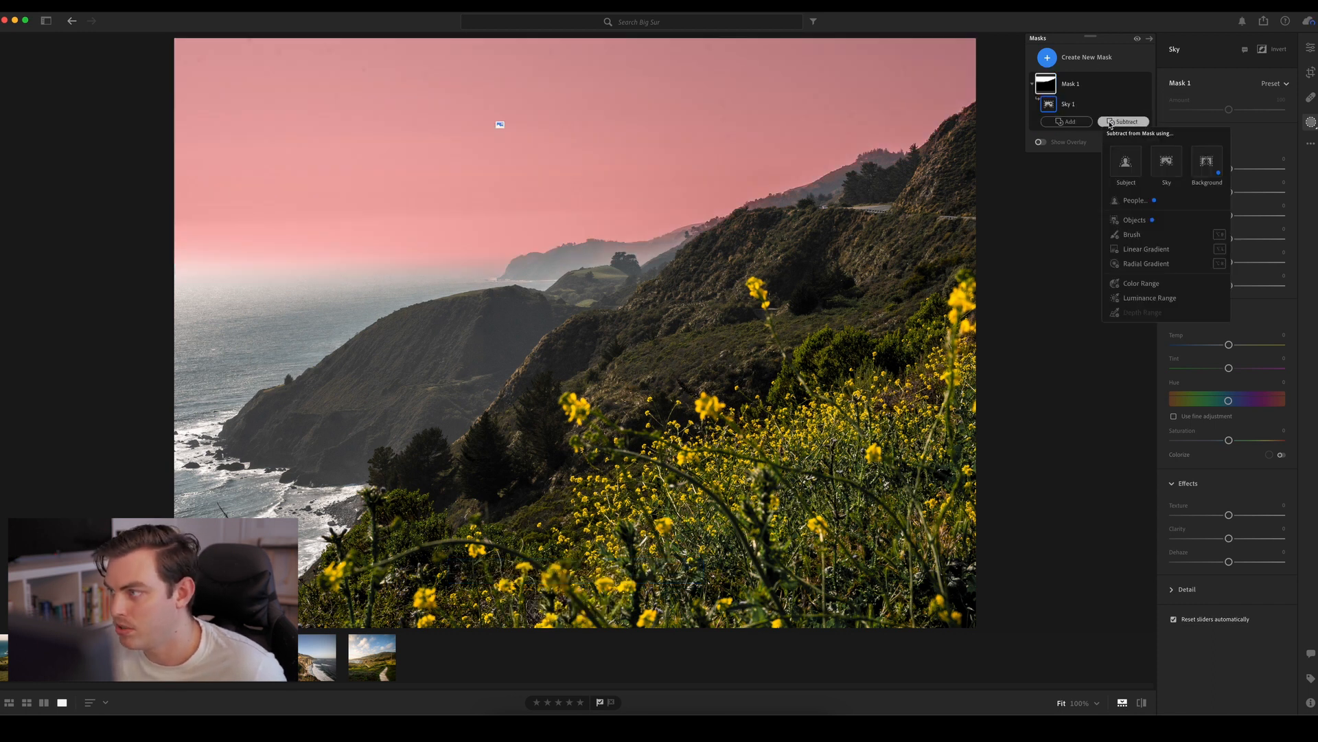
pyautogui.click(1132, 234)
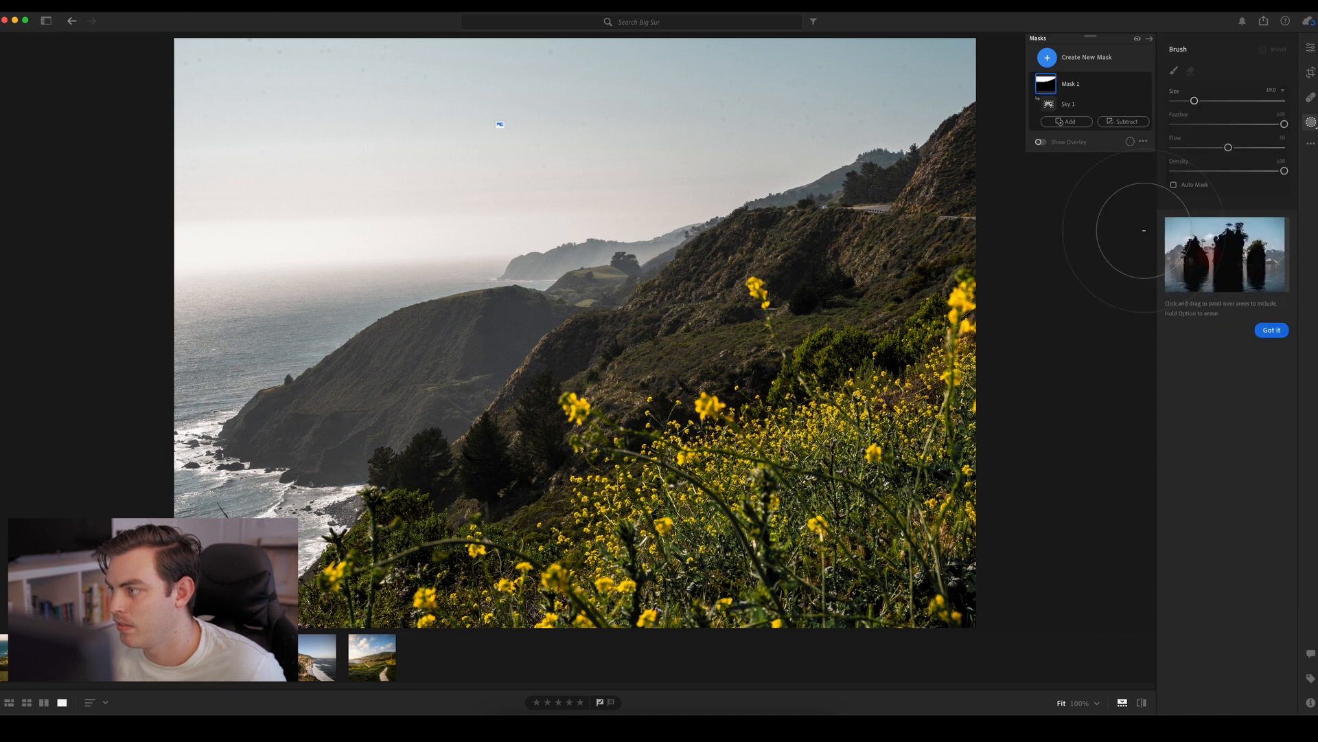
pyautogui.scroll(-10, 877, 185)
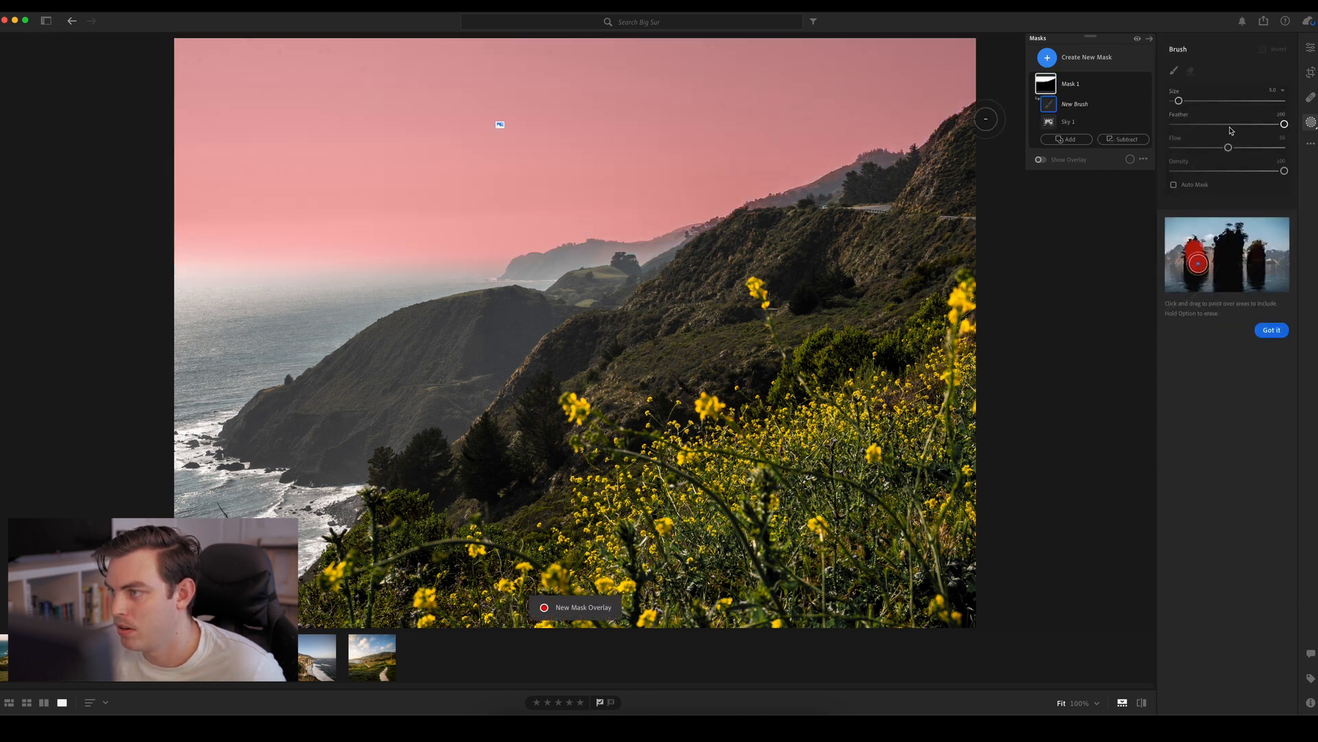
pyautogui.moveTo(1227, 146); pyautogui.dragTo(1283, 147)
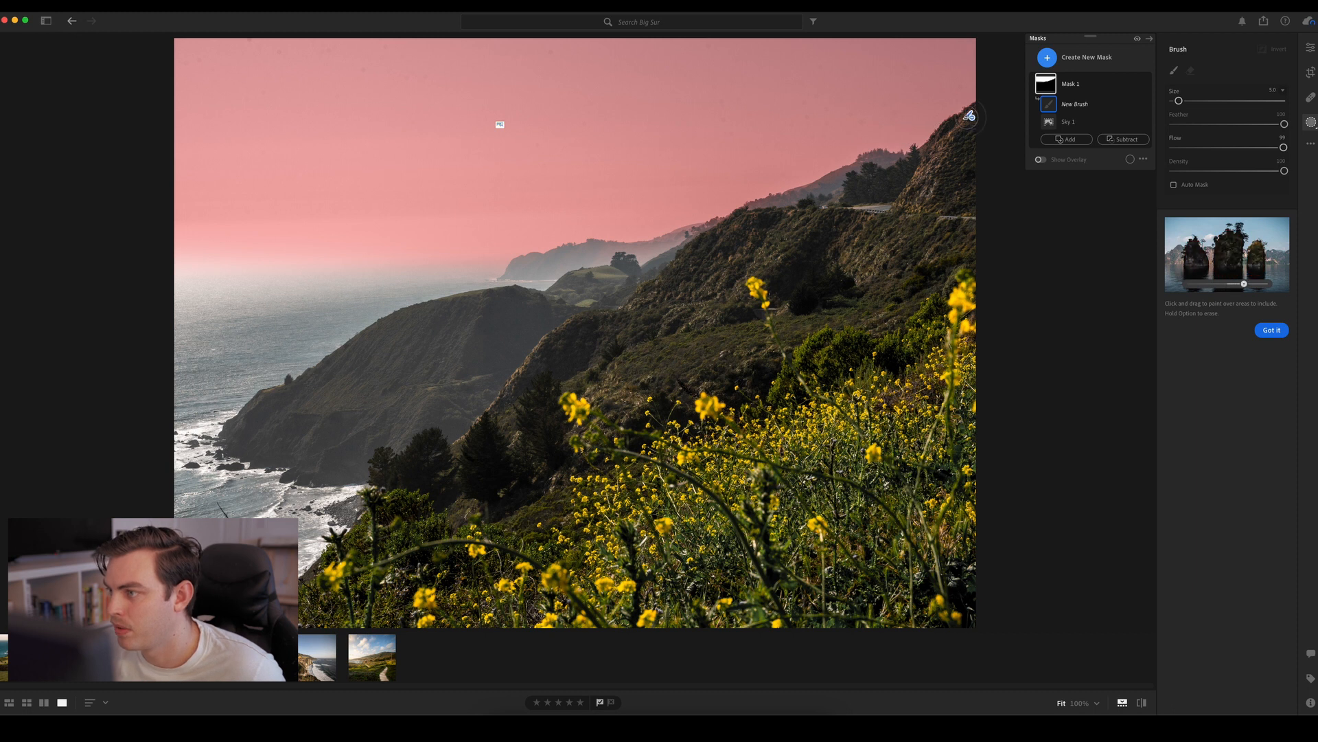
pyautogui.moveTo(965, 119); pyautogui.dragTo(921, 160)
pyautogui.moveTo(876, 162); pyautogui.dragTo(596, 250)
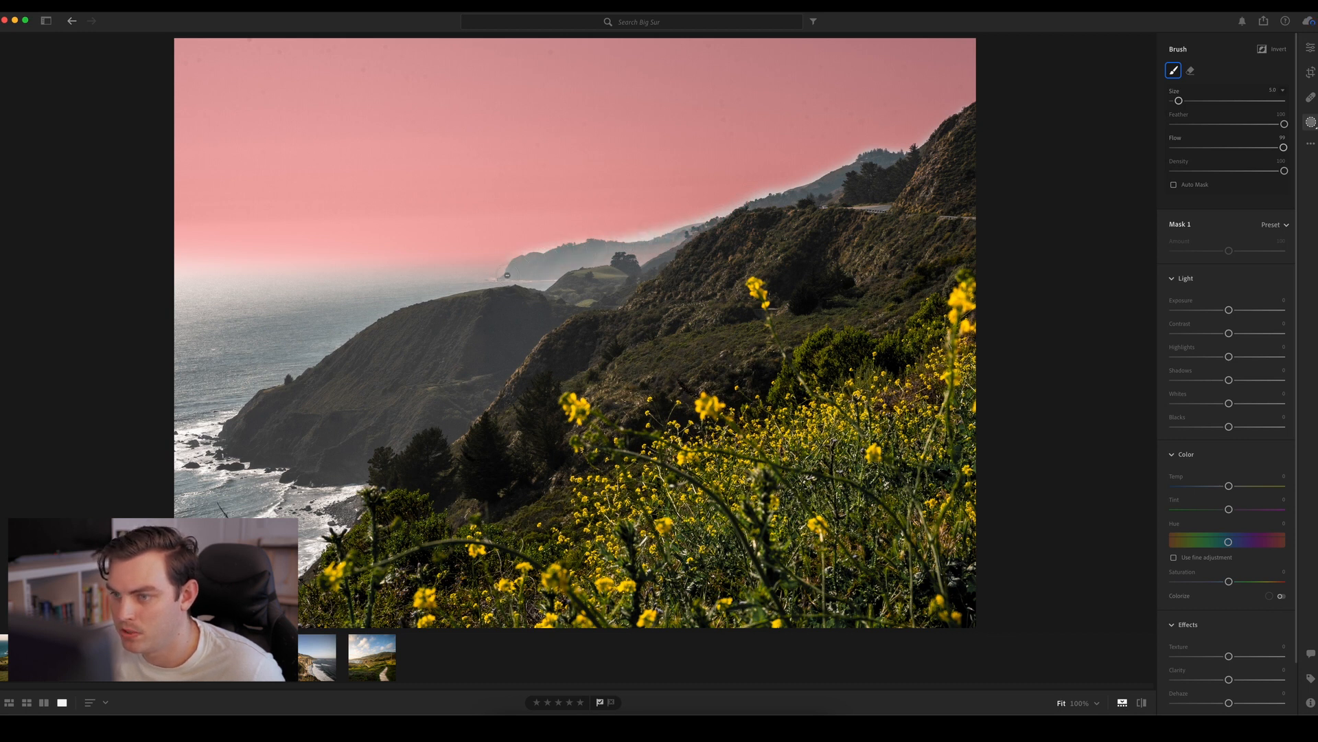
pyautogui.moveTo(507, 275)
pyautogui.mouseDown()
pyautogui.moveTo(448, 287)
pyautogui.moveTo(507, 263)
pyautogui.moveTo(509, 315)
pyautogui.moveTo(756, 224)
pyautogui.moveTo(874, 200)
pyautogui.moveTo(913, 153)
pyautogui.moveTo(988, 108)
pyautogui.moveTo(945, 177)
pyautogui.moveTo(630, 264)
pyautogui.mouseUp()
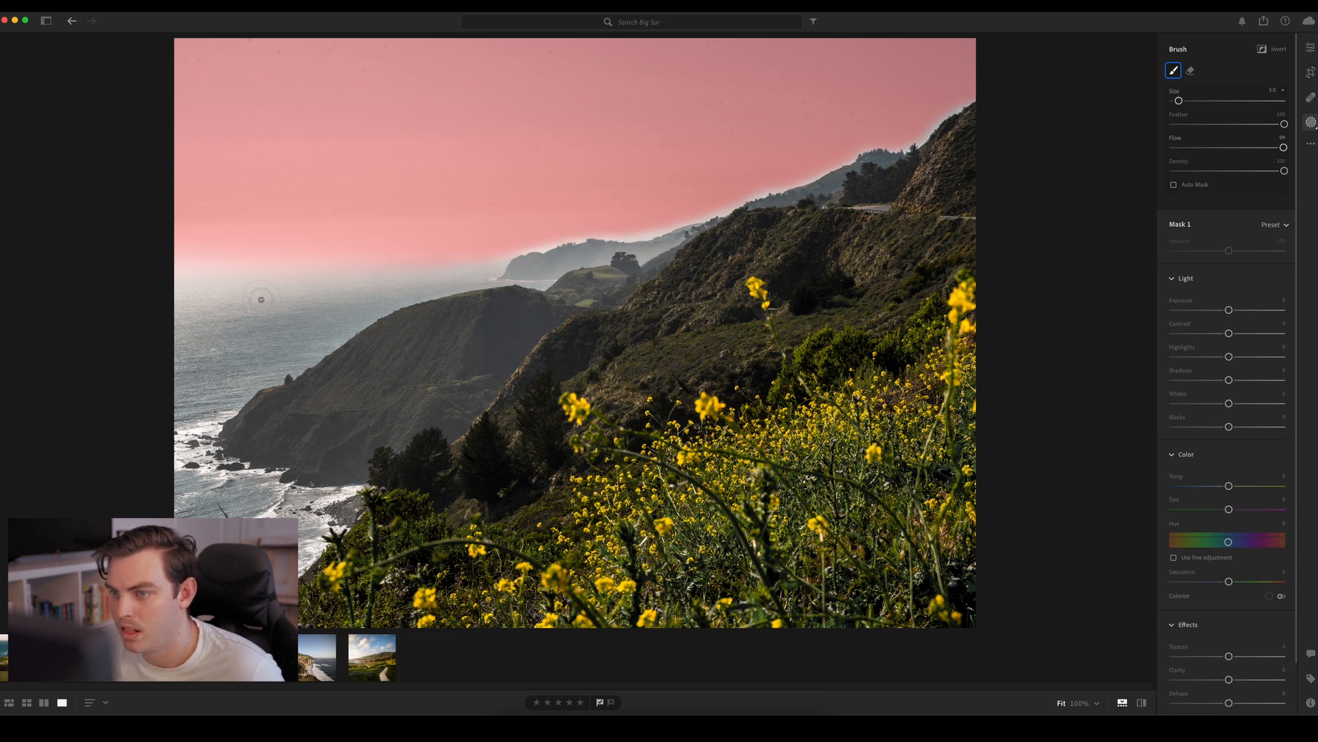
pyautogui.moveTo(261, 300); pyautogui.dragTo(295, 273)
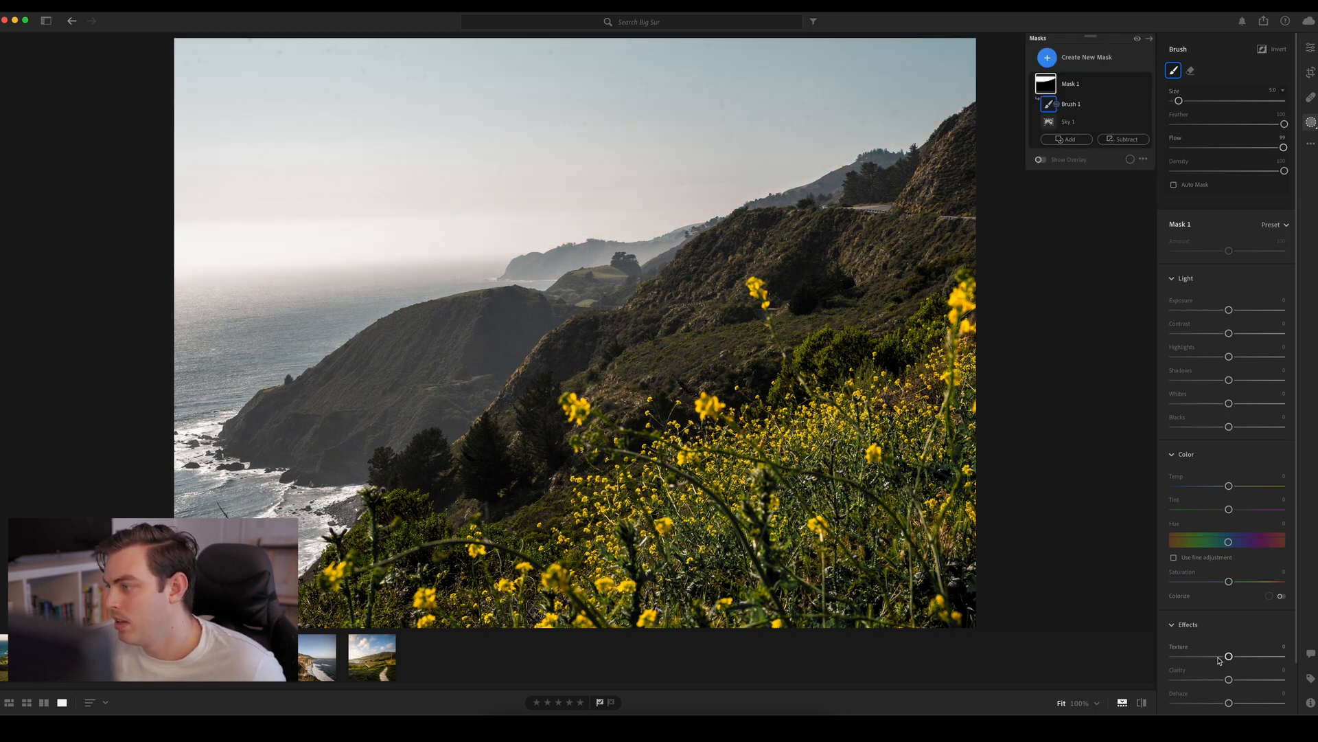
# Set the sky mask's Texture, Clarity and Sharpness to -100 and Dehaze to about -11, and compare the photo with and without the mask
pyautogui.moveTo(1229, 679); pyautogui.dragTo(1132, 658)
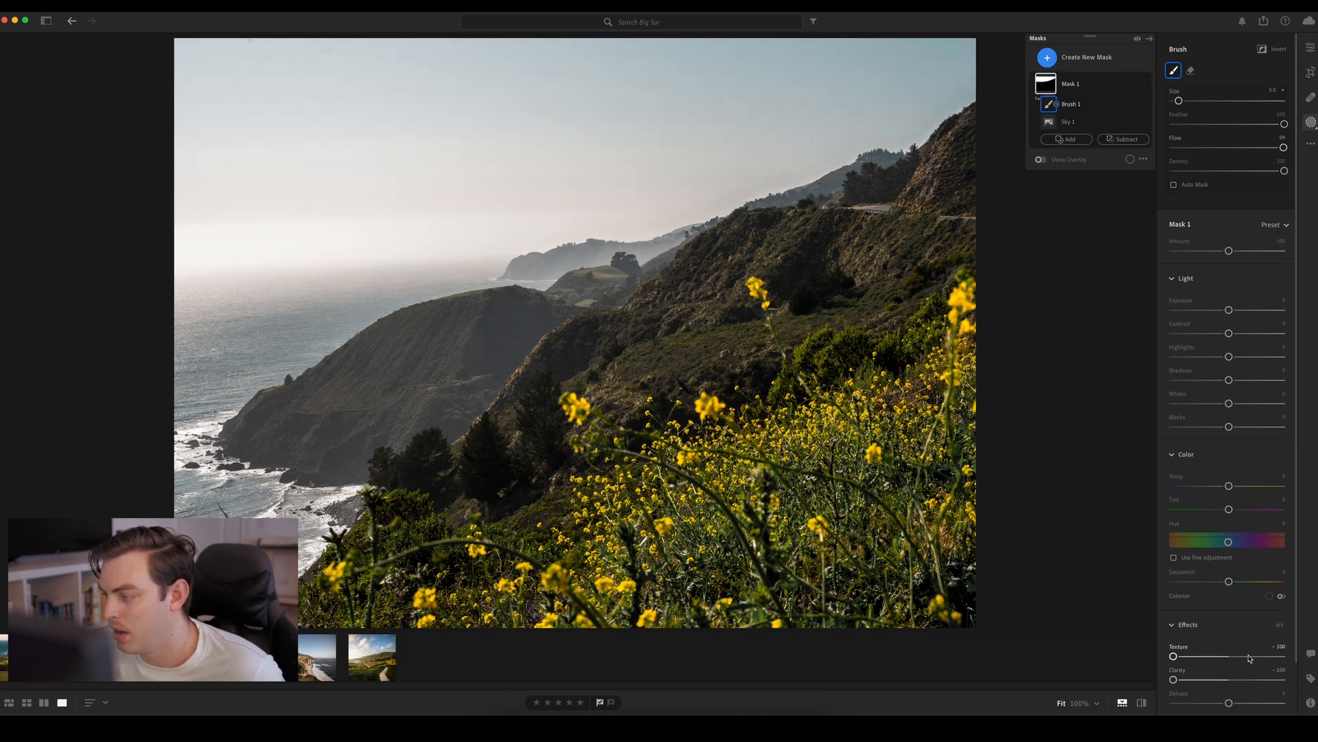
pyautogui.moveTo(1229, 702); pyautogui.dragTo(1222, 705)
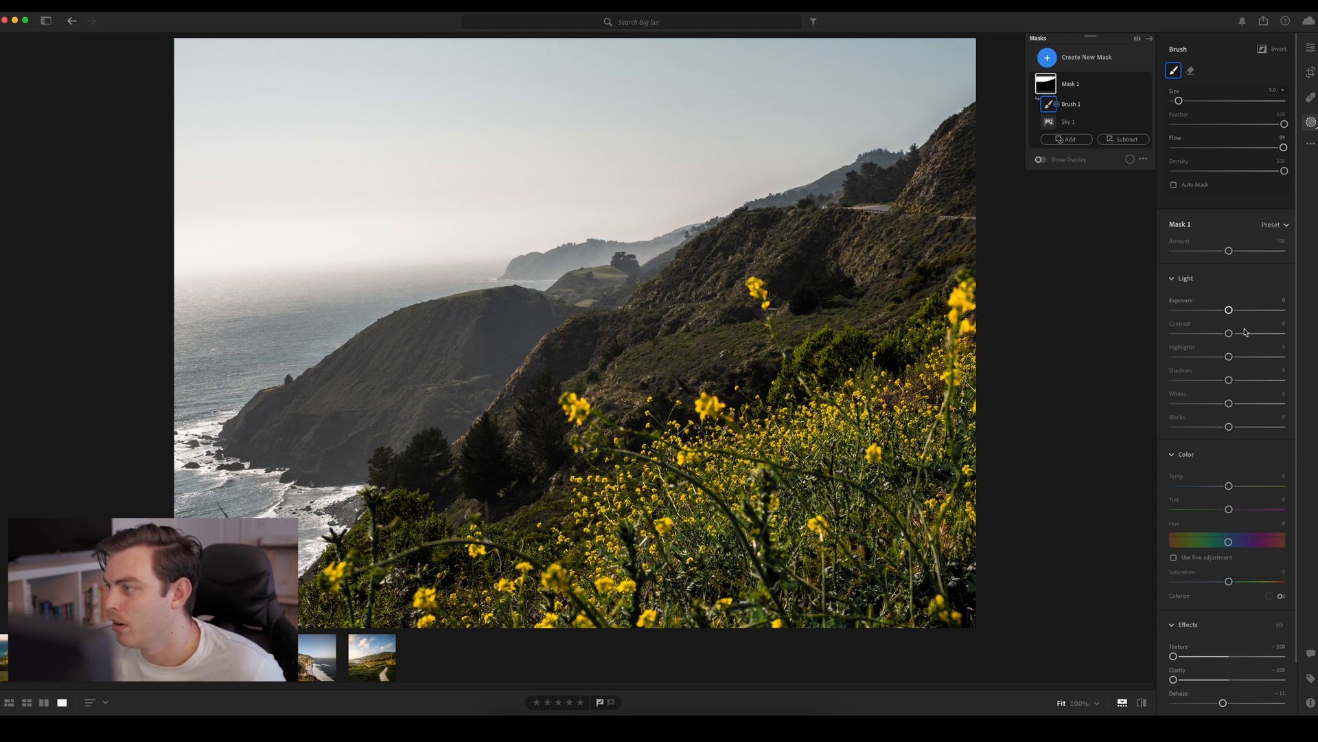
pyautogui.scroll(-2, 1210, 665)
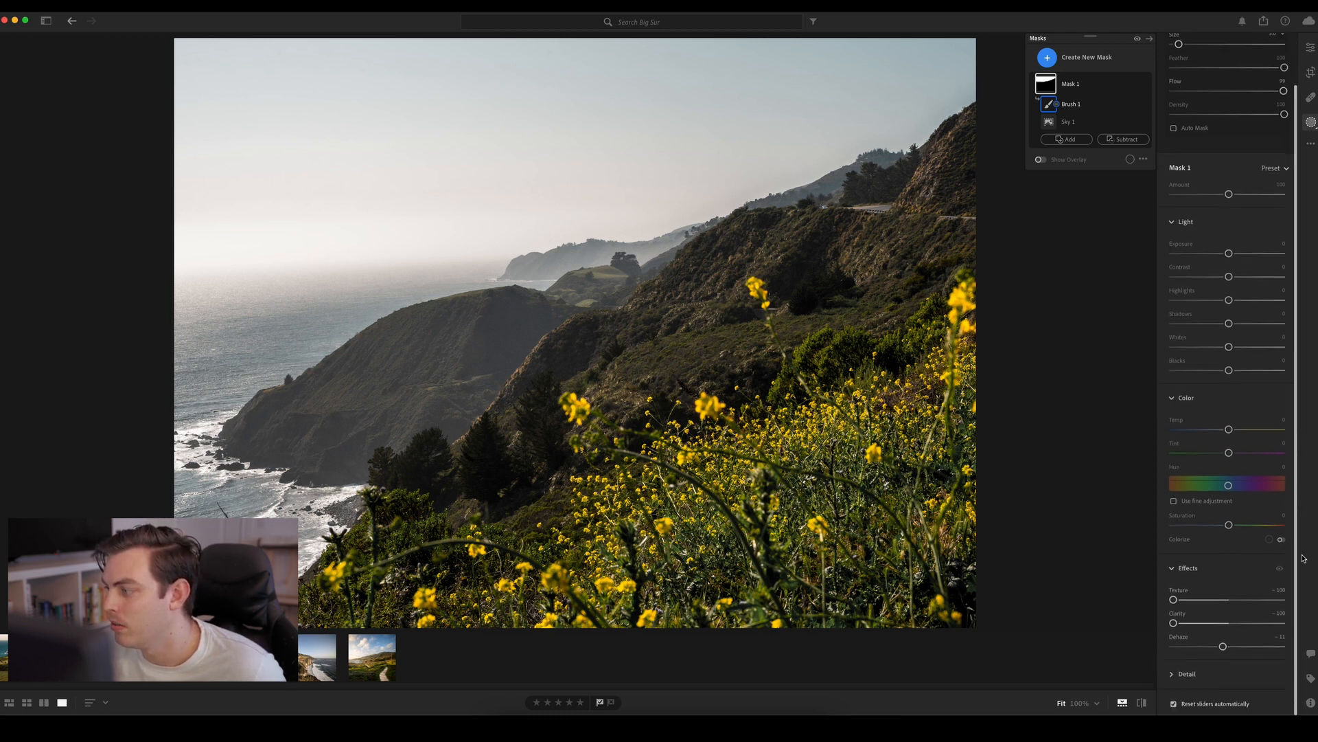
pyautogui.click(1207, 674)
pyautogui.moveTo(1229, 631); pyautogui.dragTo(1171, 633)
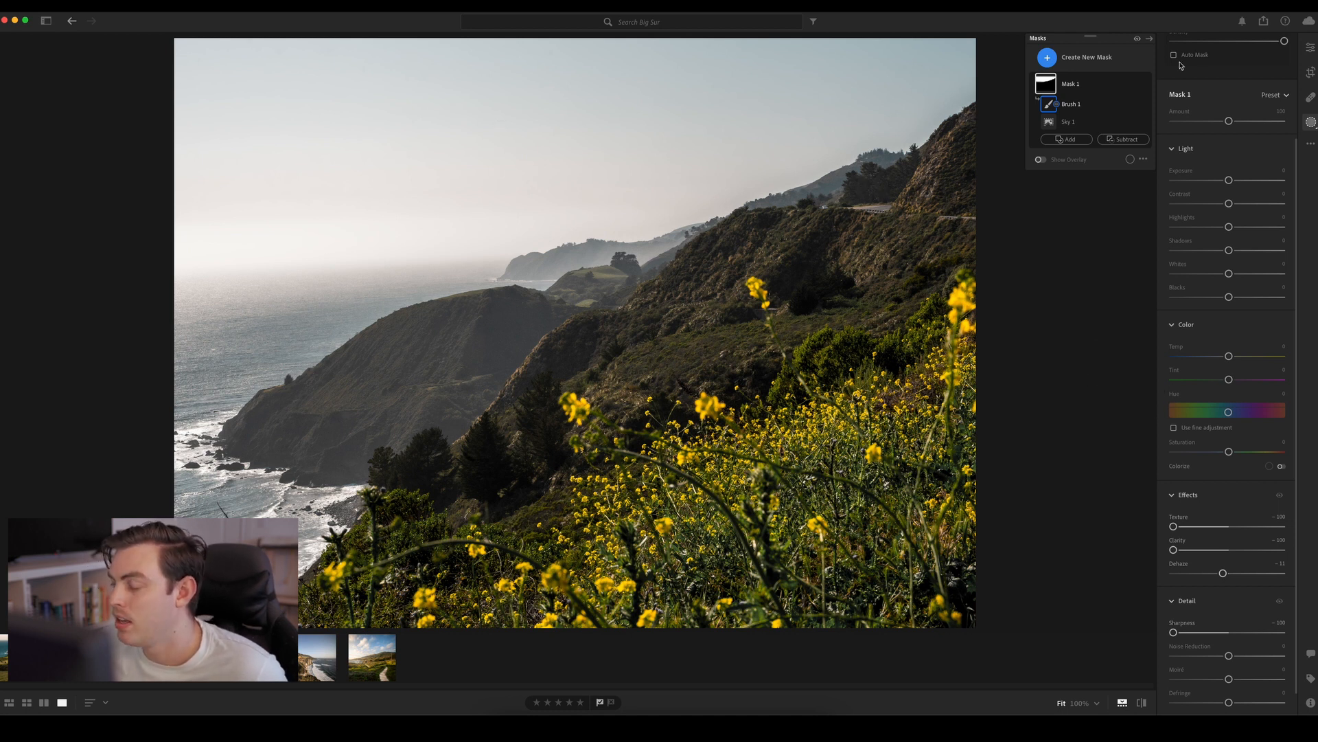
pyautogui.click(1147, 83)
pyautogui.click(1147, 83)
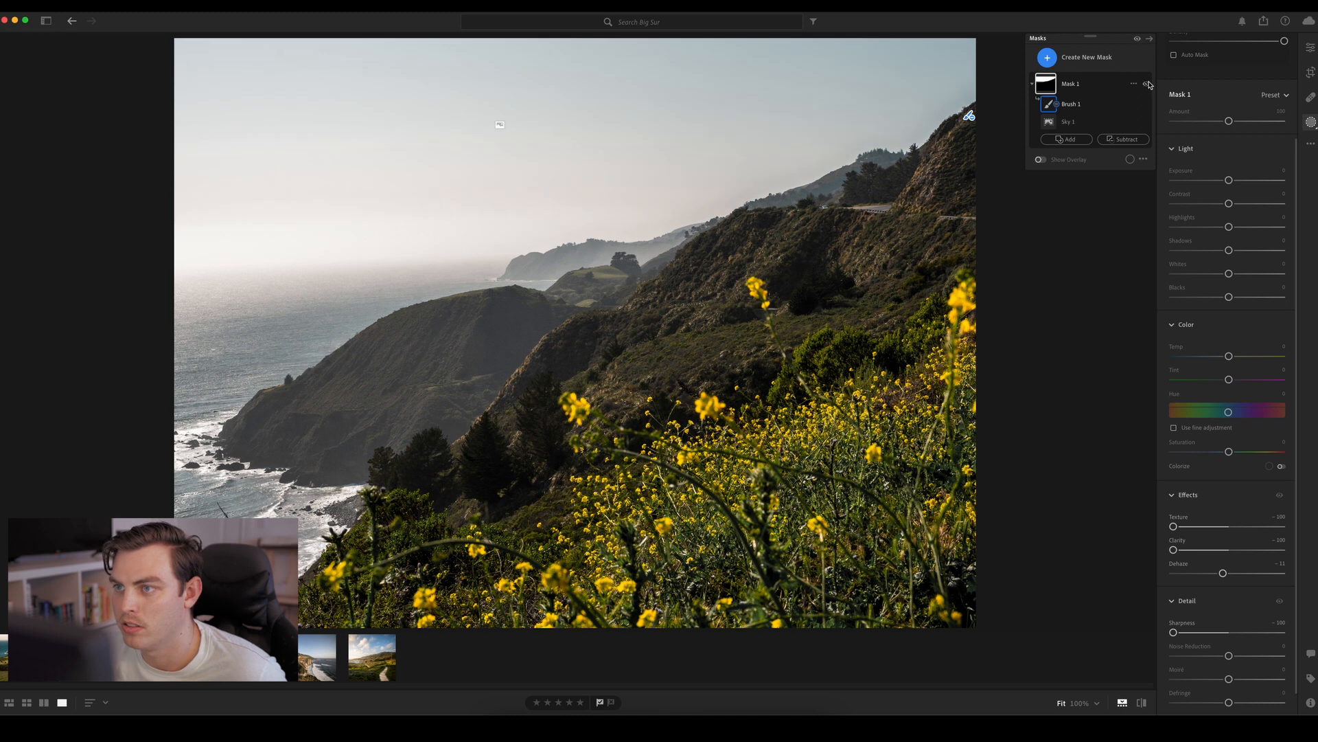
pyautogui.click(1147, 83)
pyautogui.click(1147, 84)
pyautogui.click(1147, 83)
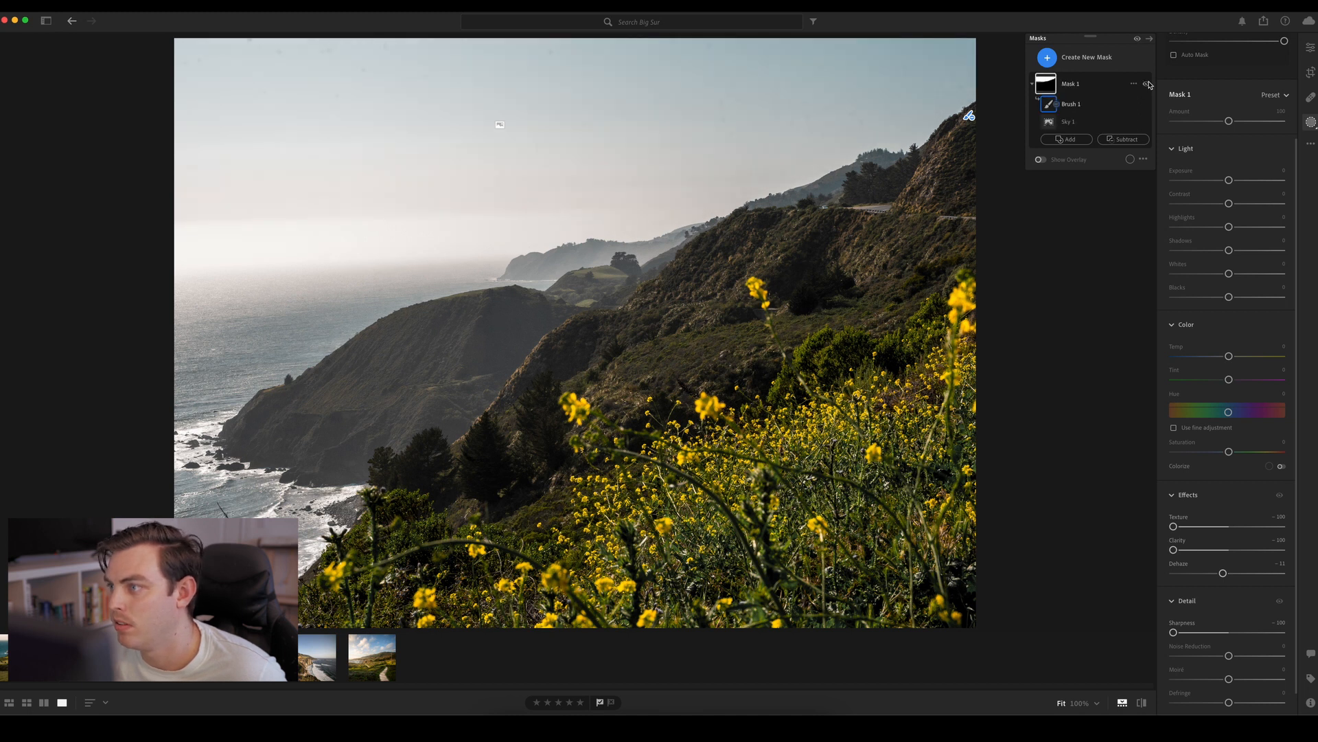
pyautogui.click(1147, 83)
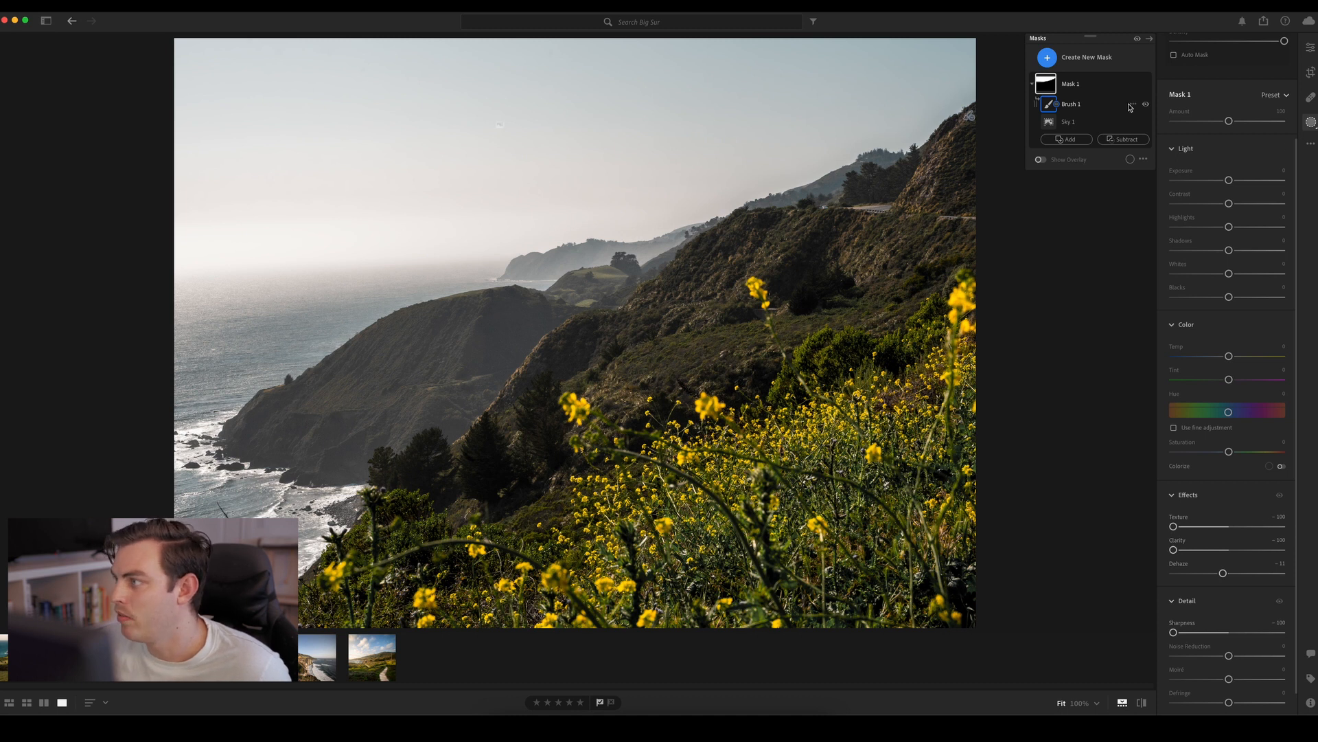
# Leave masking, try a higher saturation for the greens in the Color Mixer, and set the yellows' saturation to about +11
pyautogui.press('e')
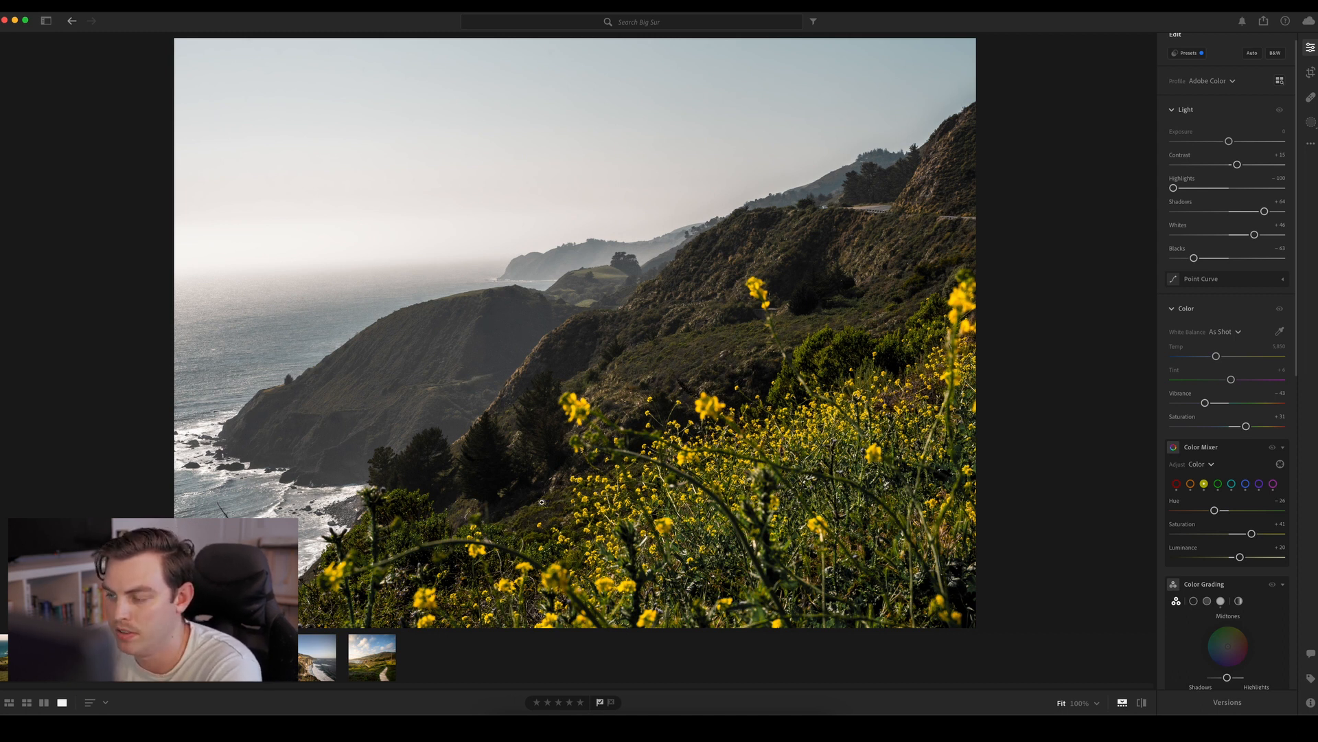
pyautogui.click(1219, 485)
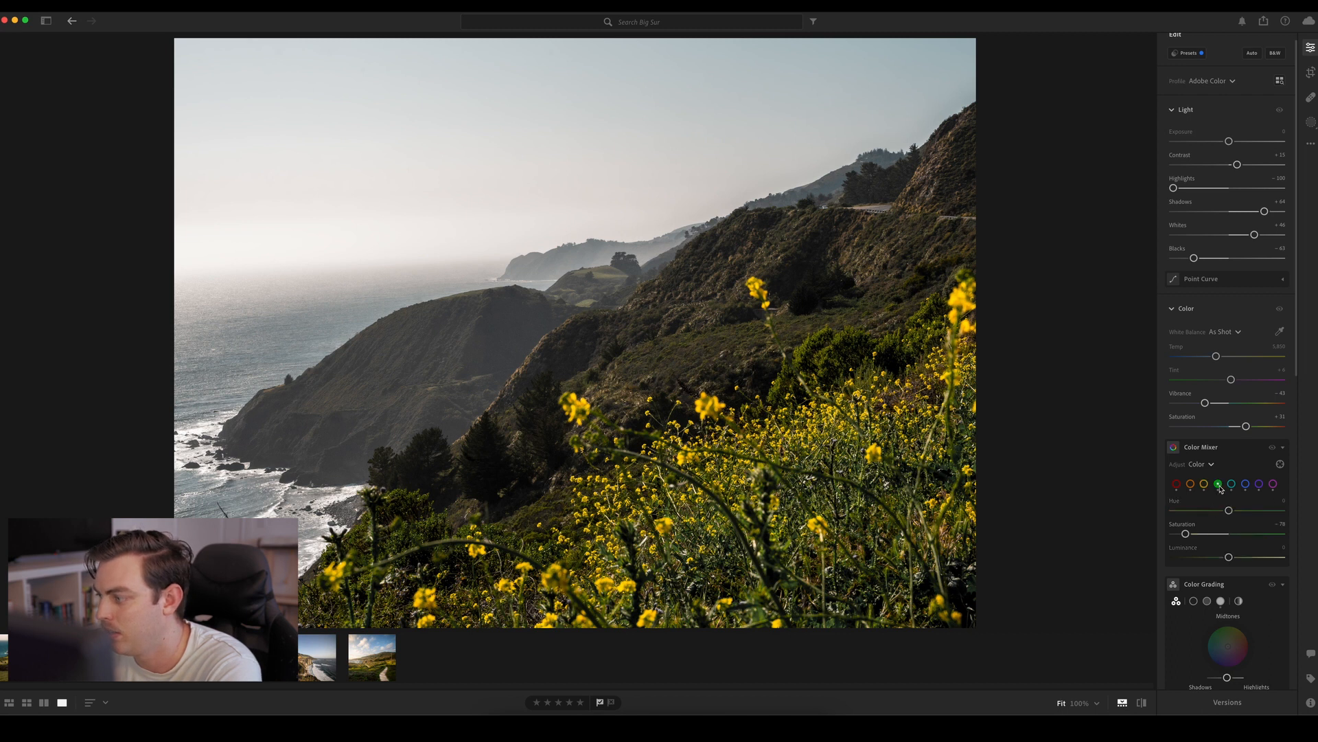
pyautogui.moveTo(1233, 536); pyautogui.dragTo(1231, 536)
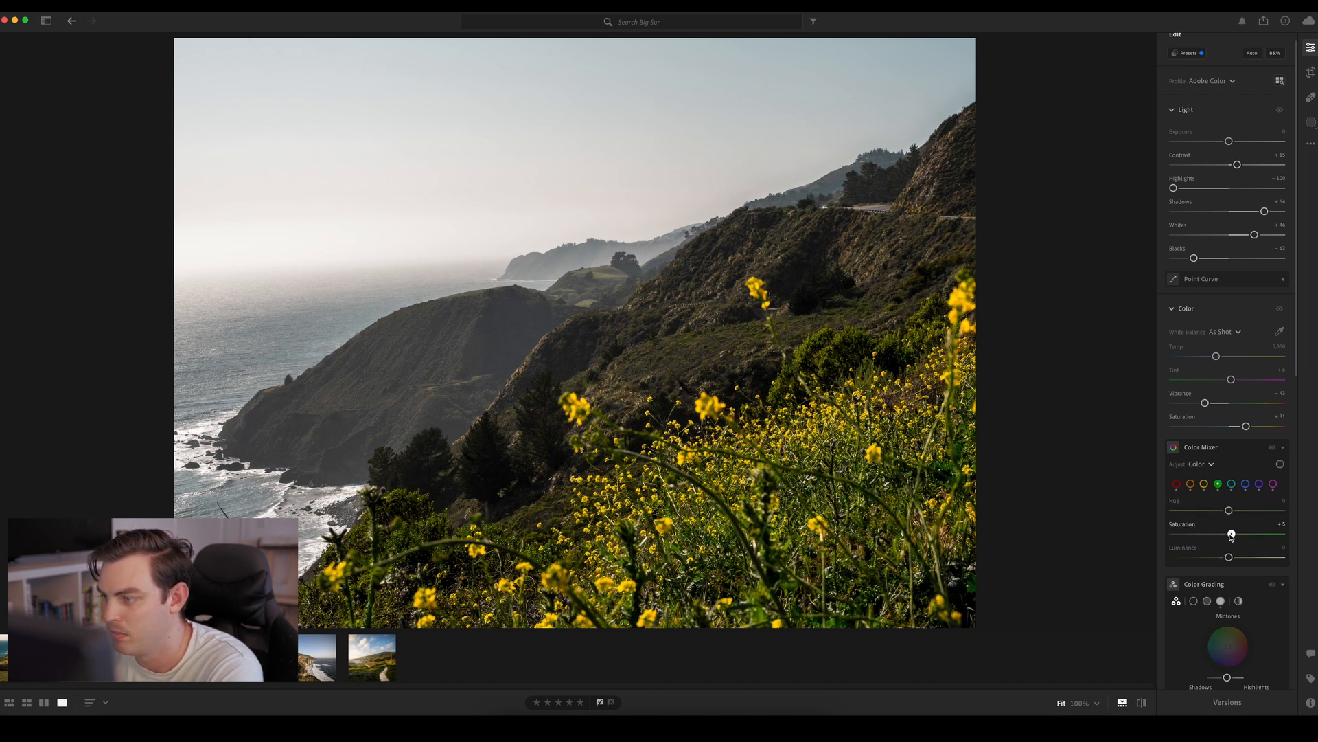
pyautogui.click(1205, 484)
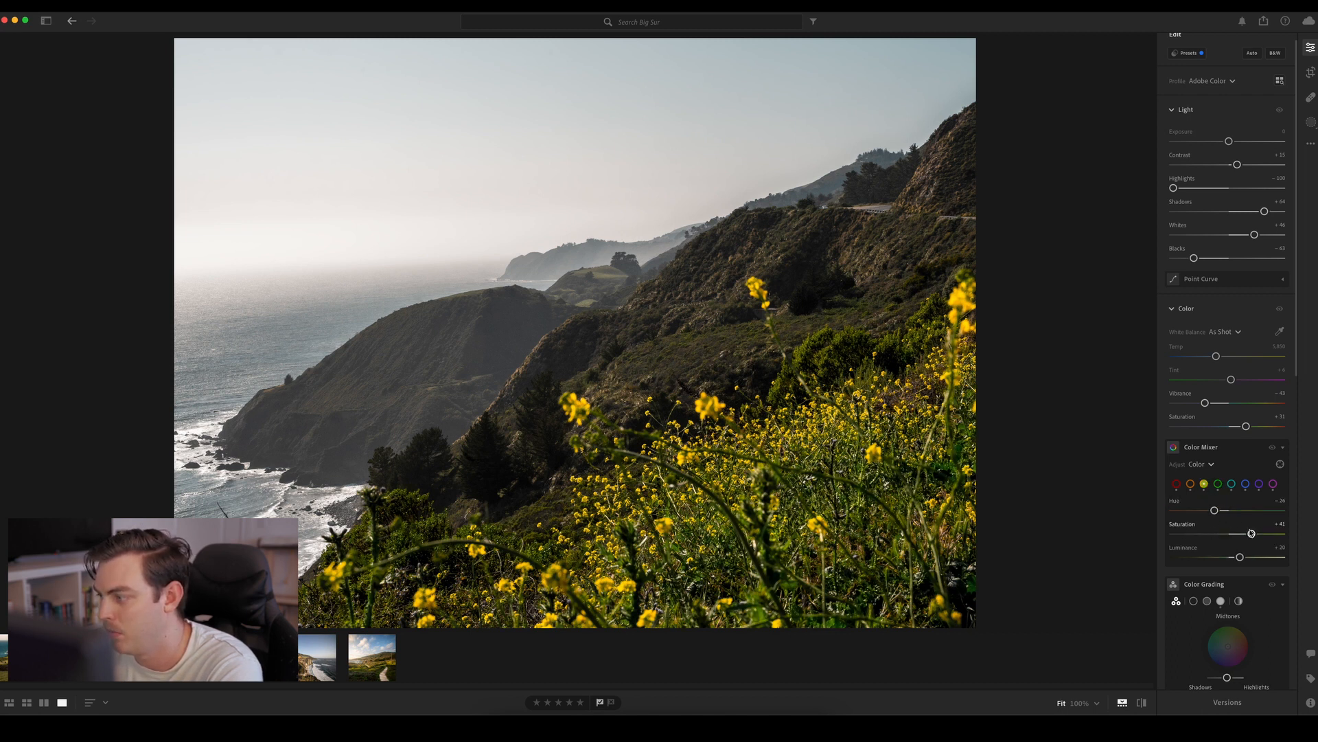
# Review the blues, purples, magentas and oranges, set the reds' saturation to about -16, and compare the photo with and without the Color Mixer
pyautogui.click(1246, 484)
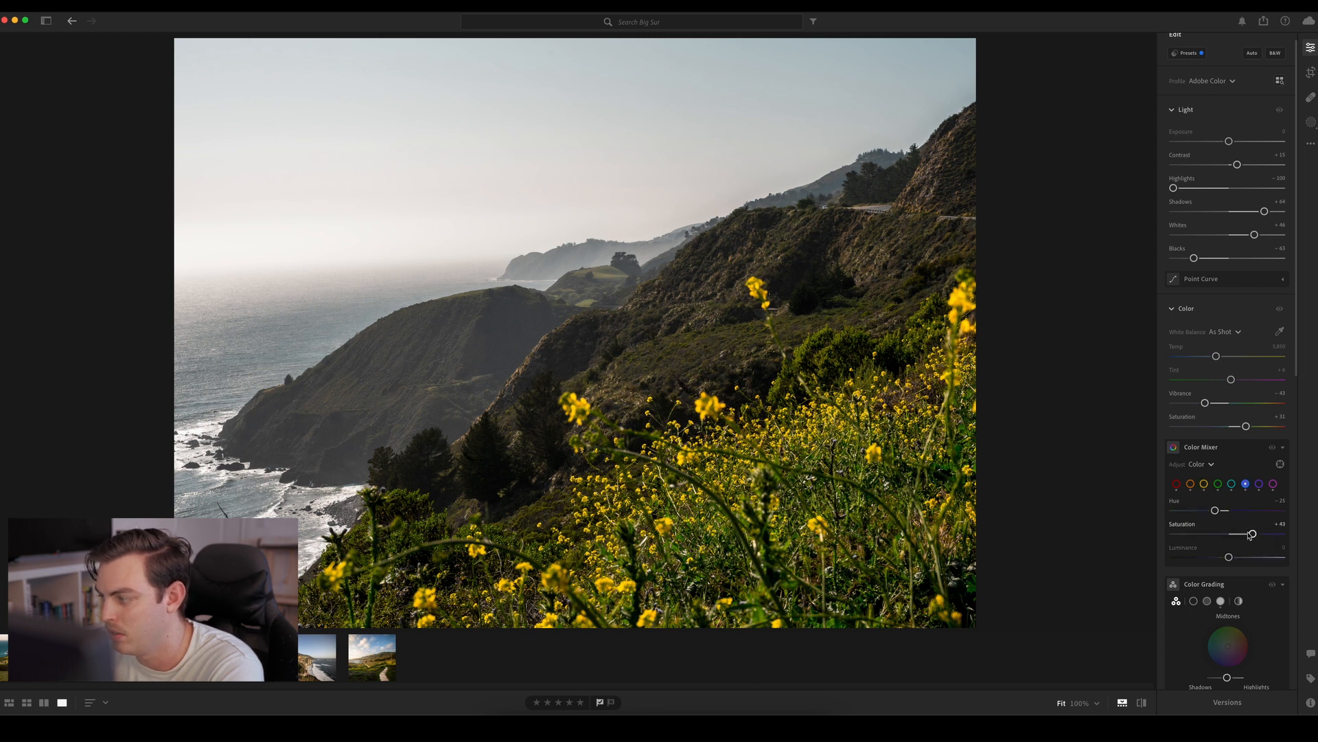
pyautogui.click(1259, 484)
pyautogui.doubleClick(1214, 534)
pyautogui.click(1272, 485)
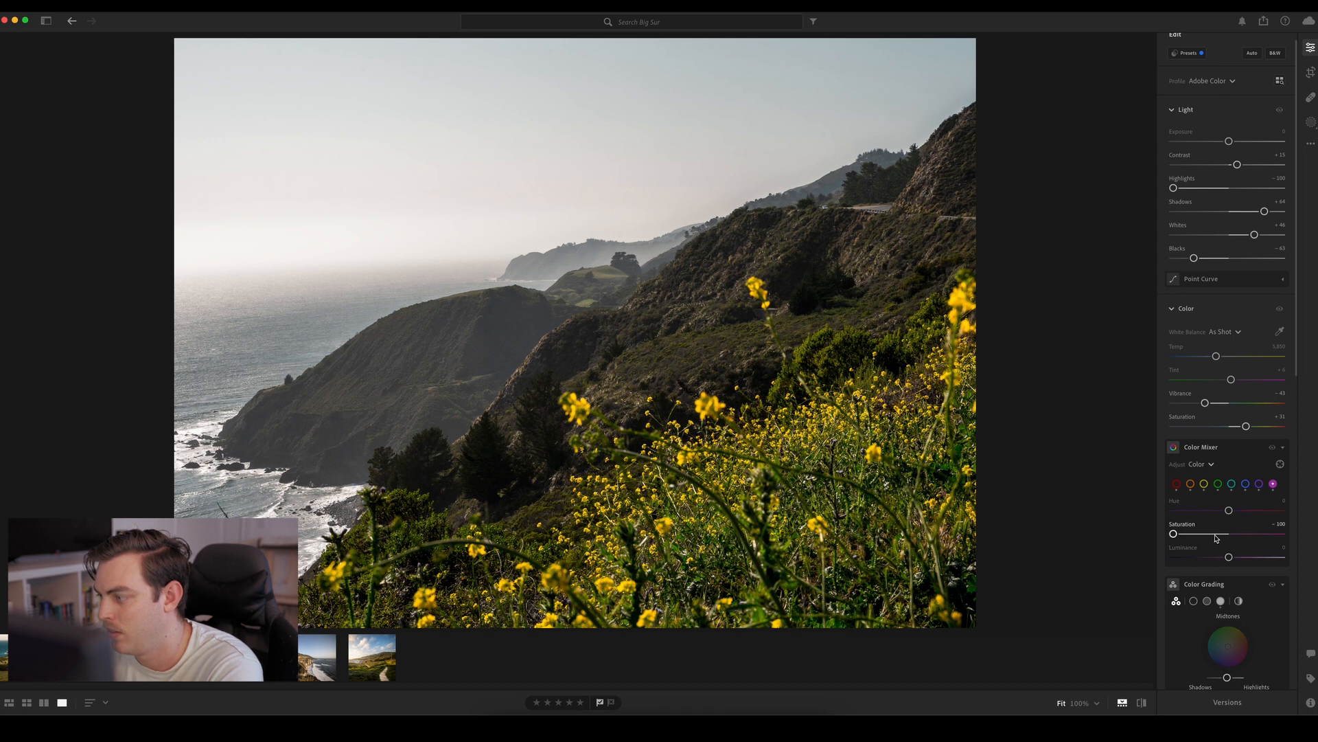
pyautogui.moveTo(1215, 536); pyautogui.dragTo(1226, 533)
pyautogui.click(1190, 484)
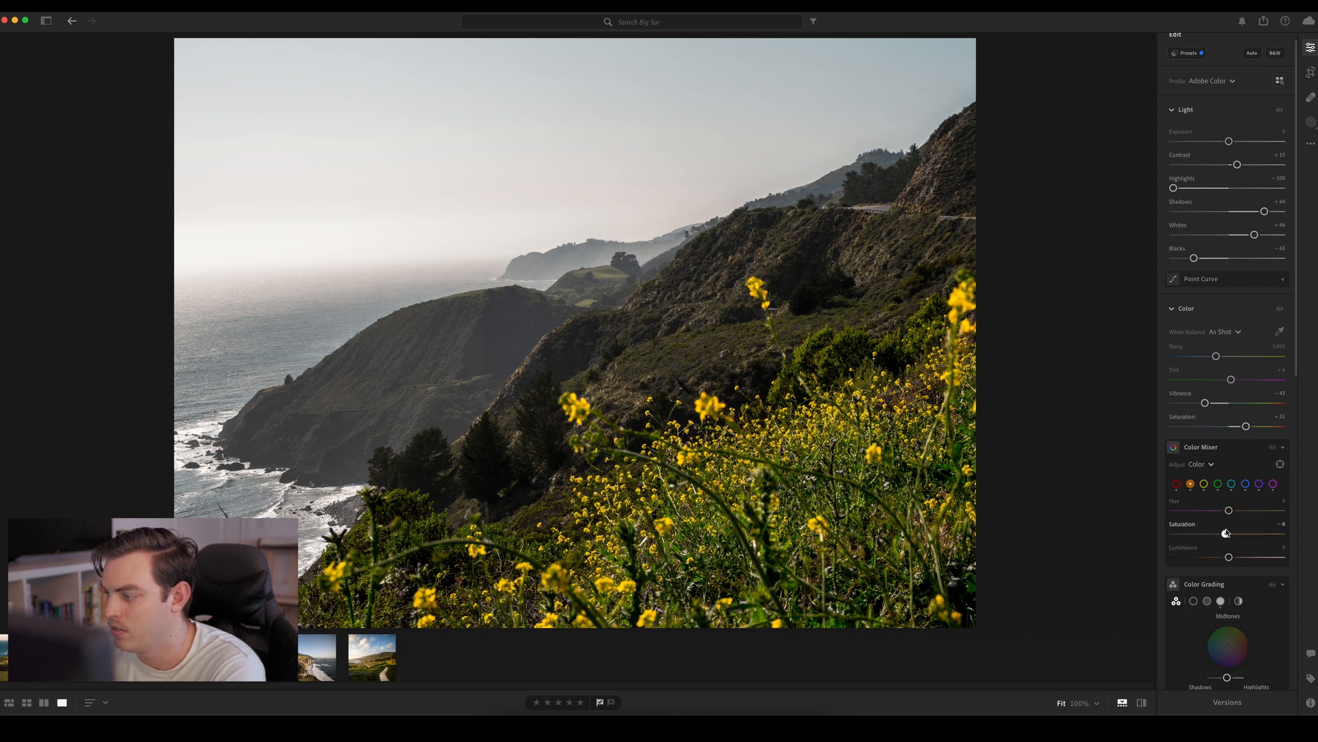
pyautogui.click(1176, 484)
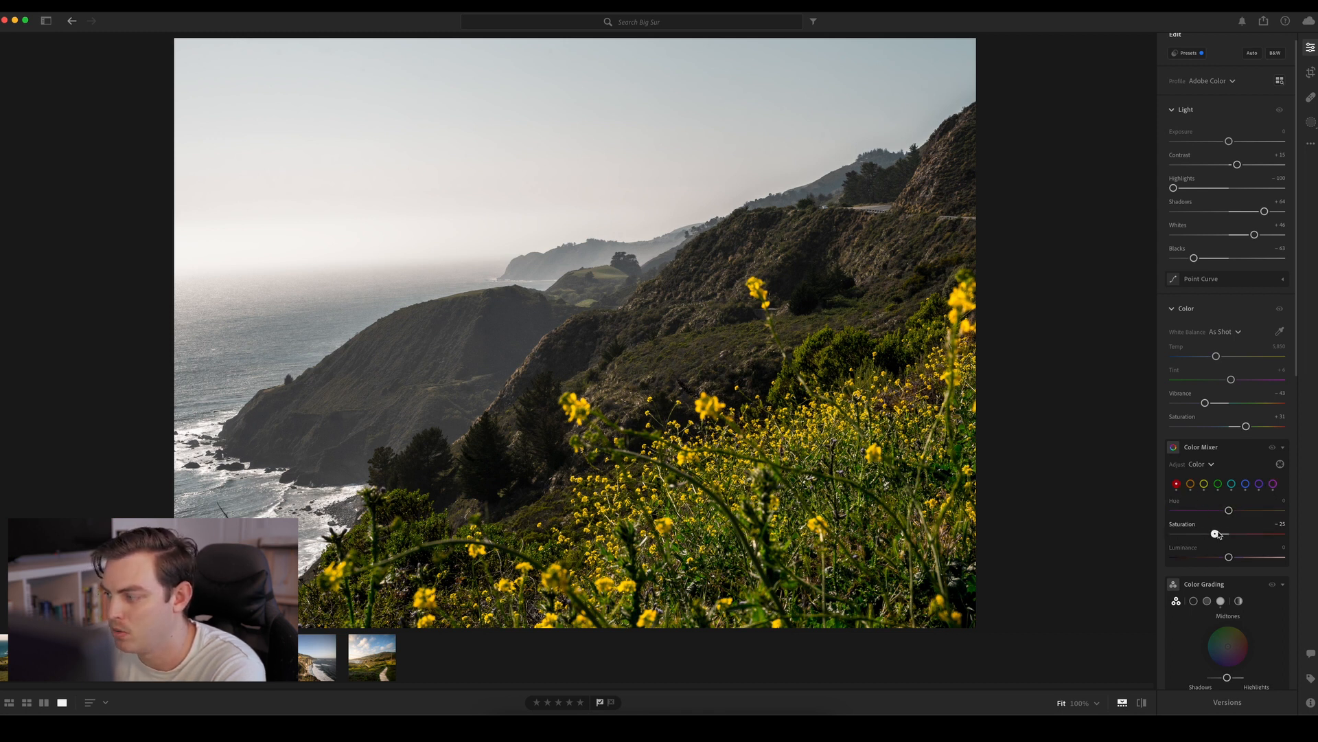
pyautogui.click(1272, 448)
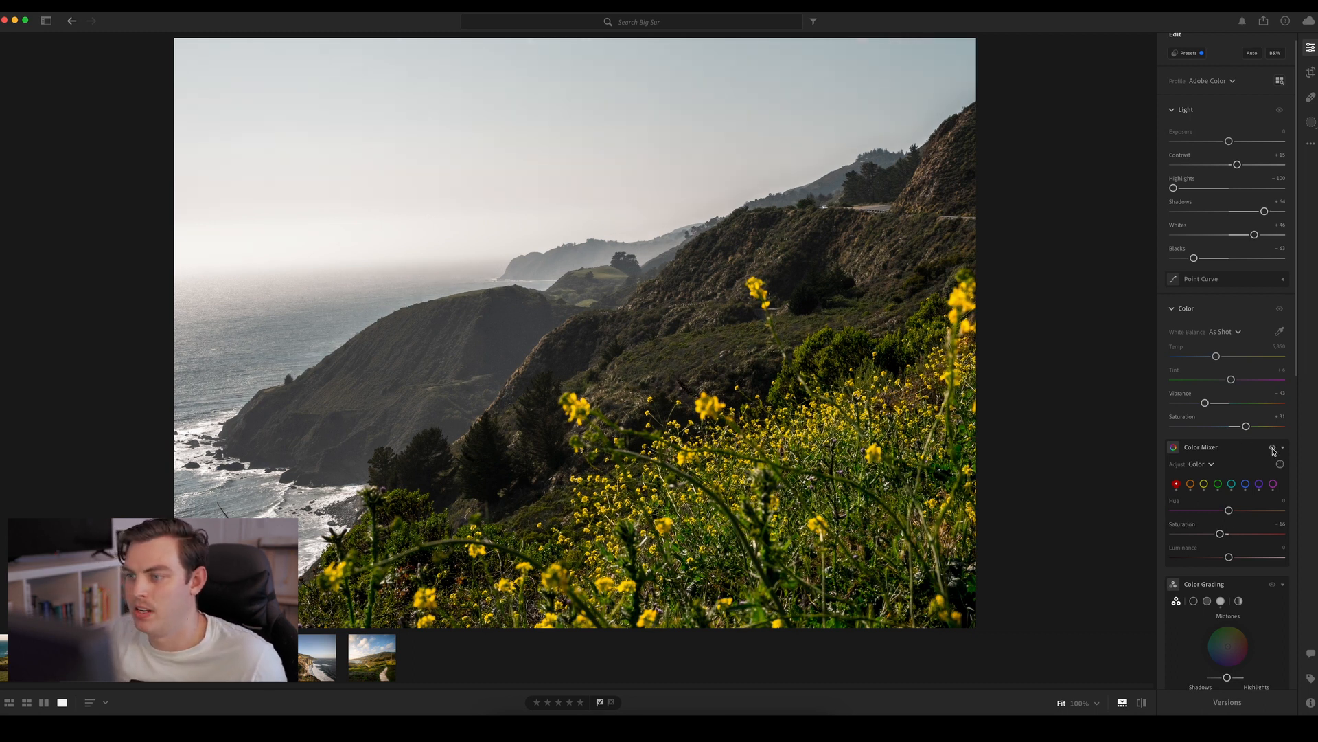
pyautogui.click(1273, 449)
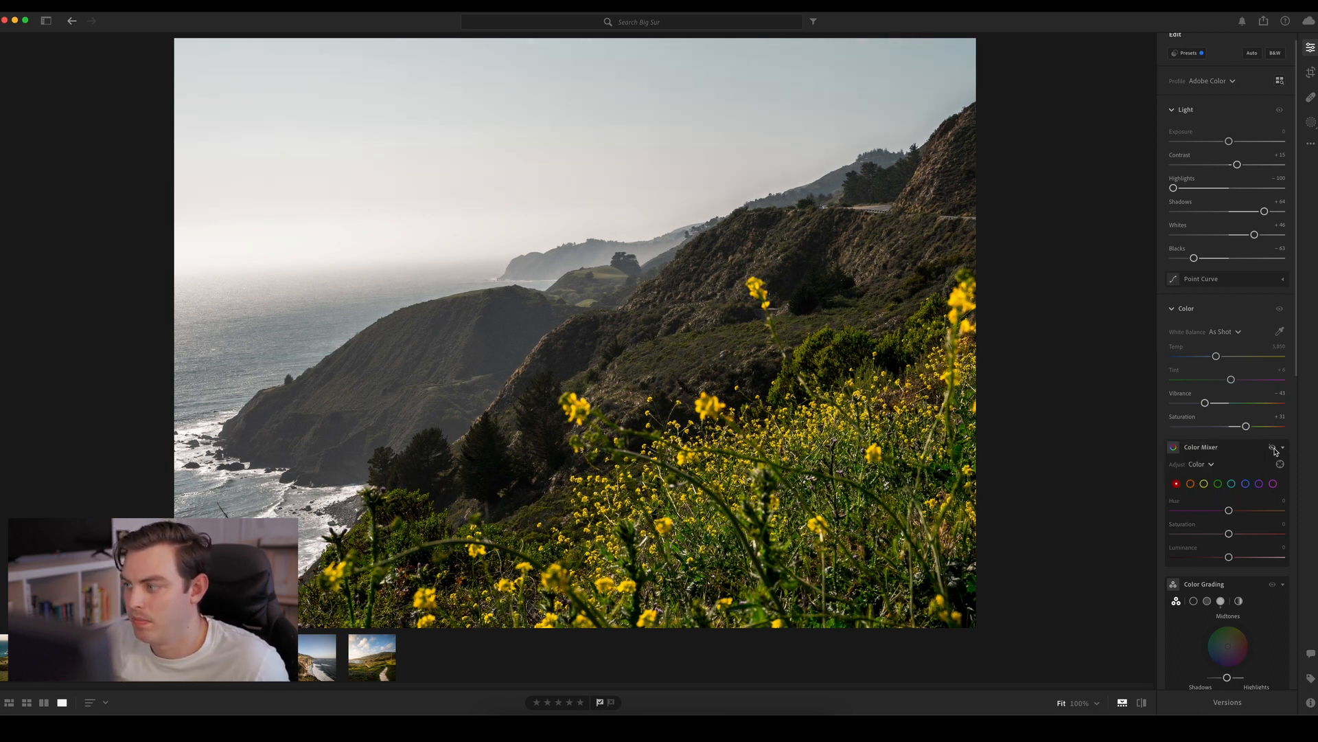
pyautogui.click(1274, 449)
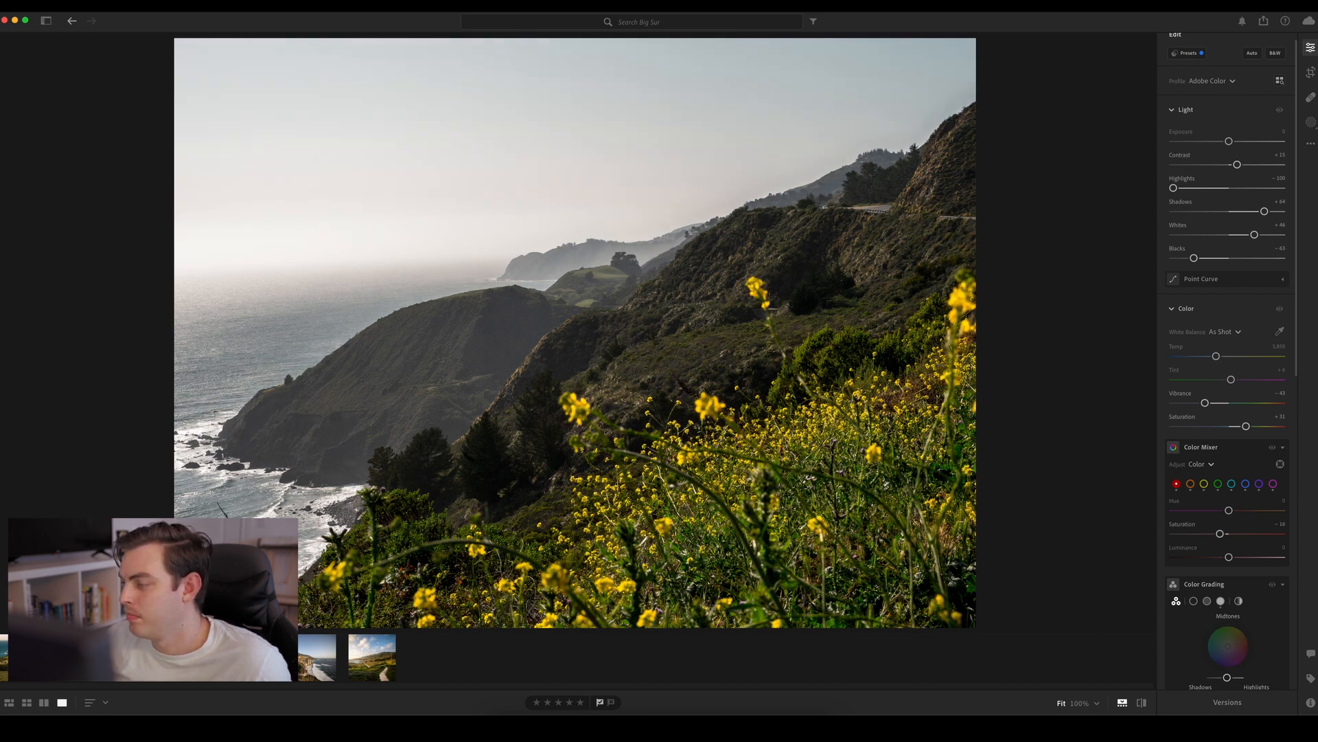
# Color-grade the midtones with a subtle blue tint at about Hue 214 and Saturation 19
pyautogui.scroll(-5, 1298, 288)
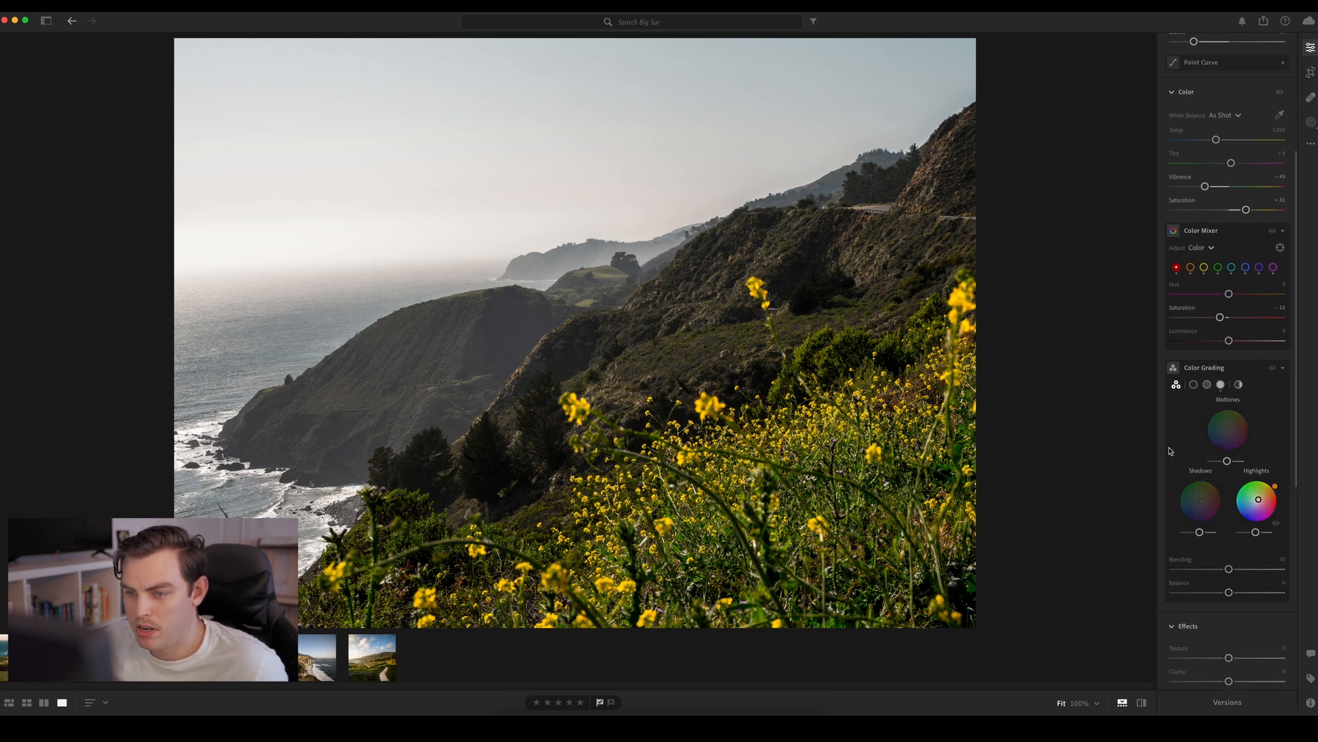
pyautogui.moveTo(1227, 430)
pyautogui.mouseDown()
pyautogui.moveTo(1200, 431)
pyautogui.moveTo(1225, 430)
pyautogui.mouseUp()
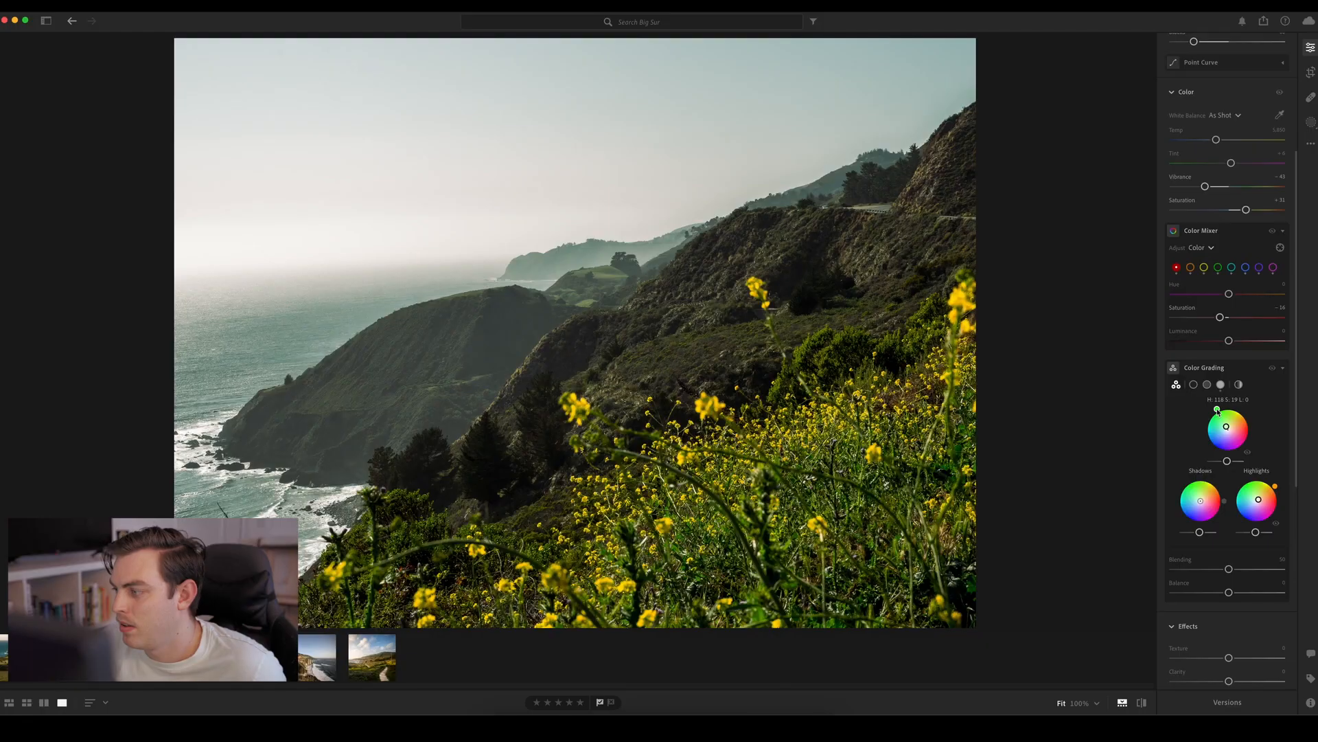
pyautogui.click(1209, 444)
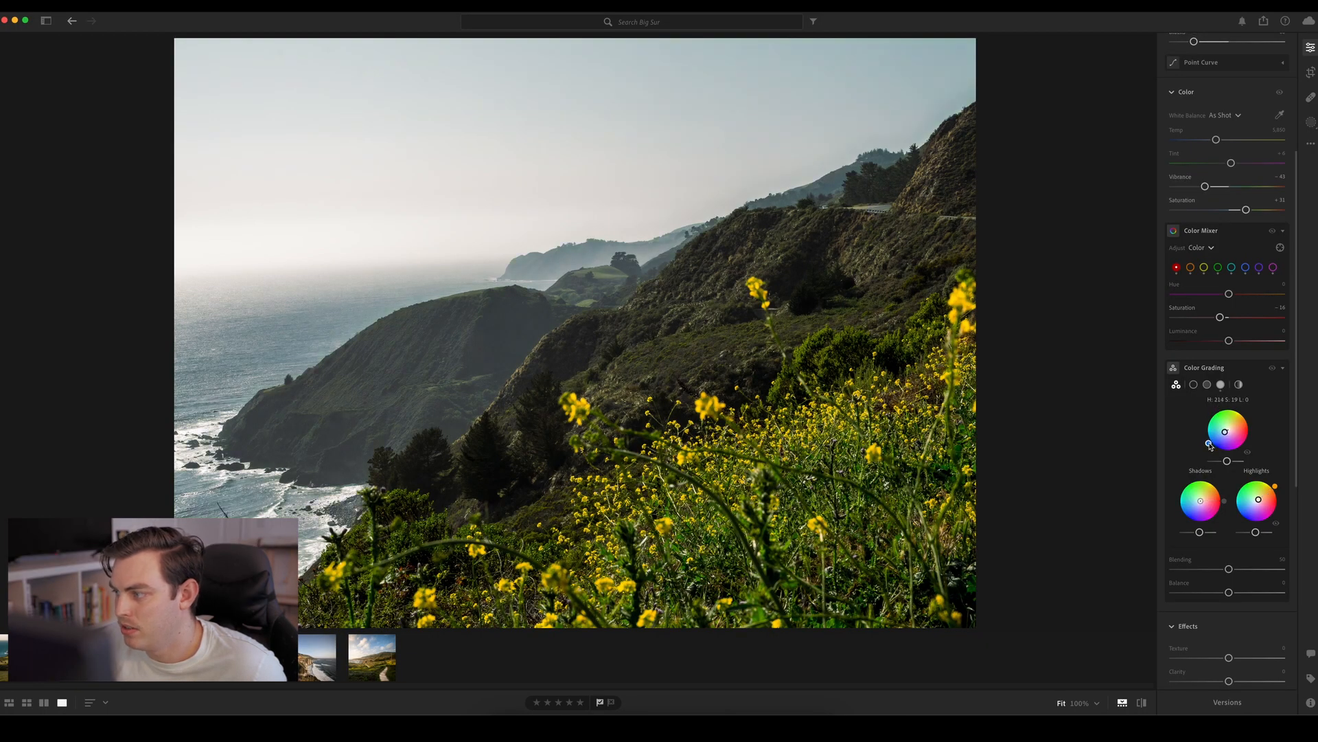
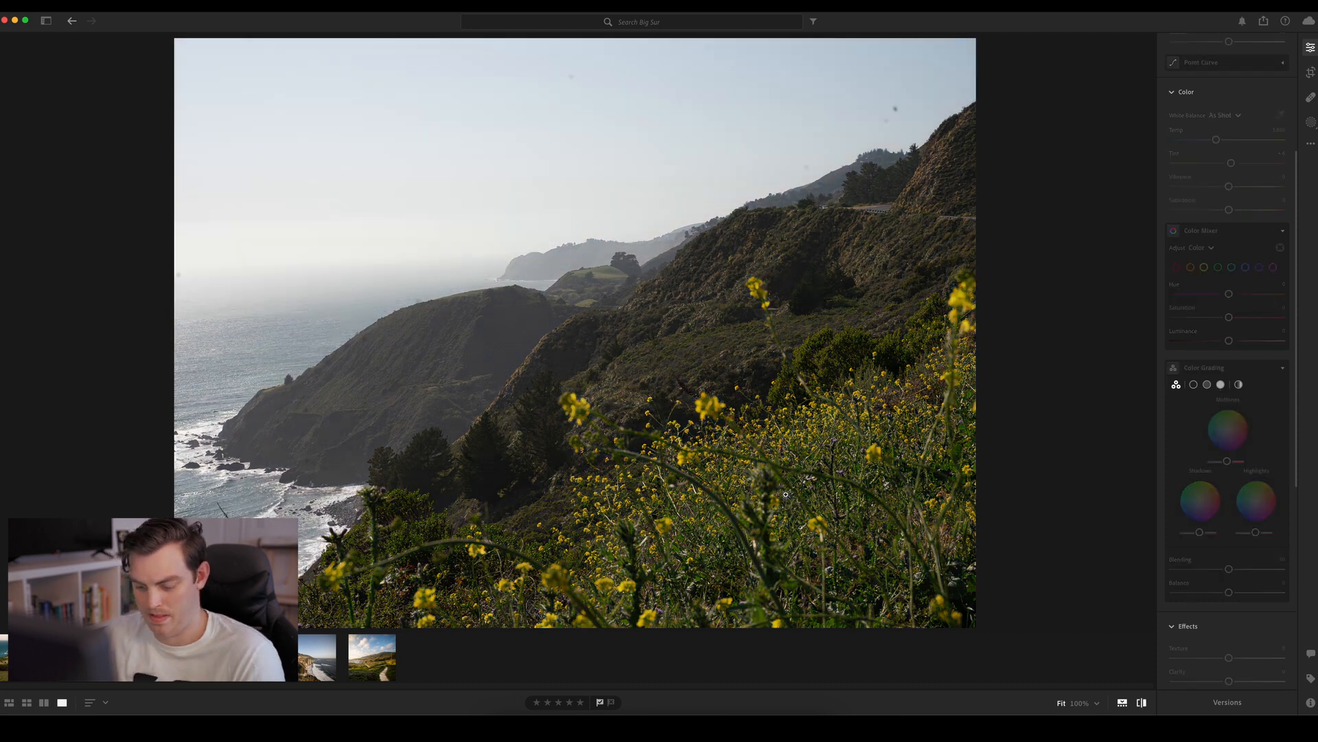
# Compare the edited wildflower hillside photo with its original version
pyautogui.press('\\')
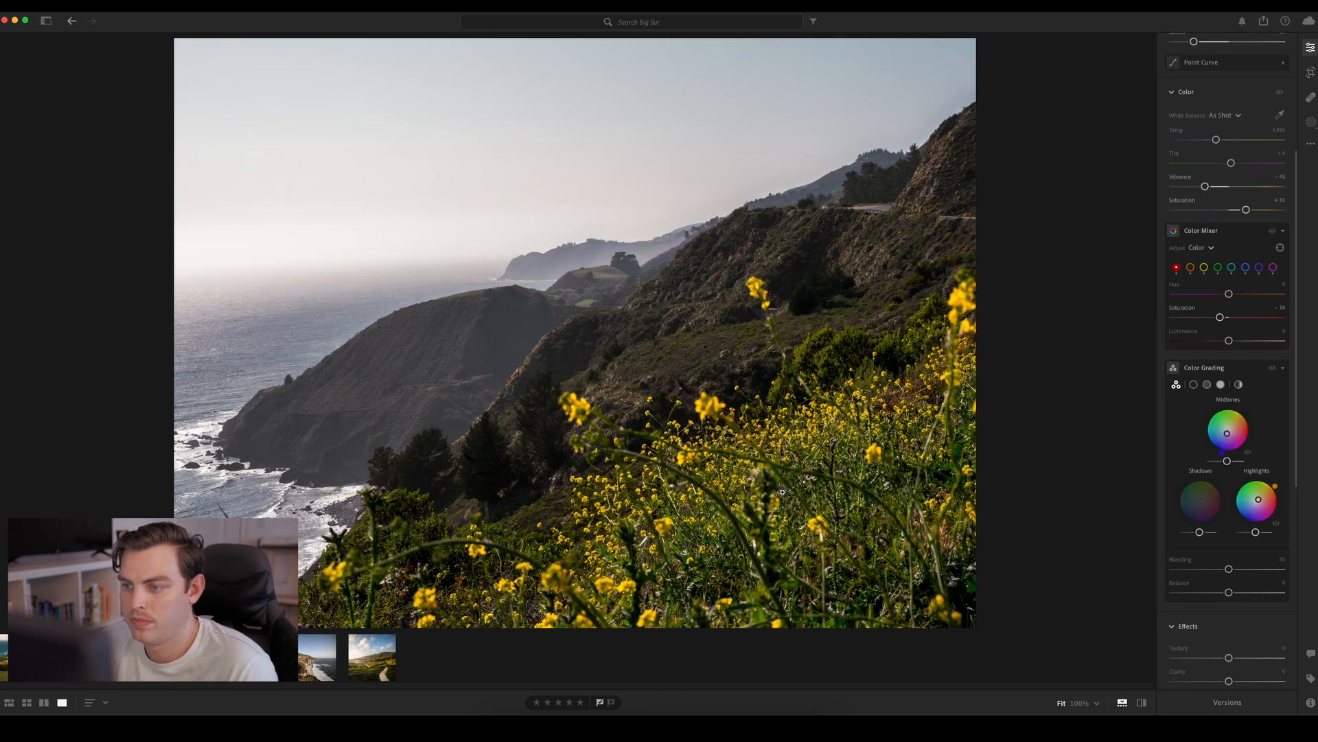
pyautogui.press('\\')
pyautogui.press('m')
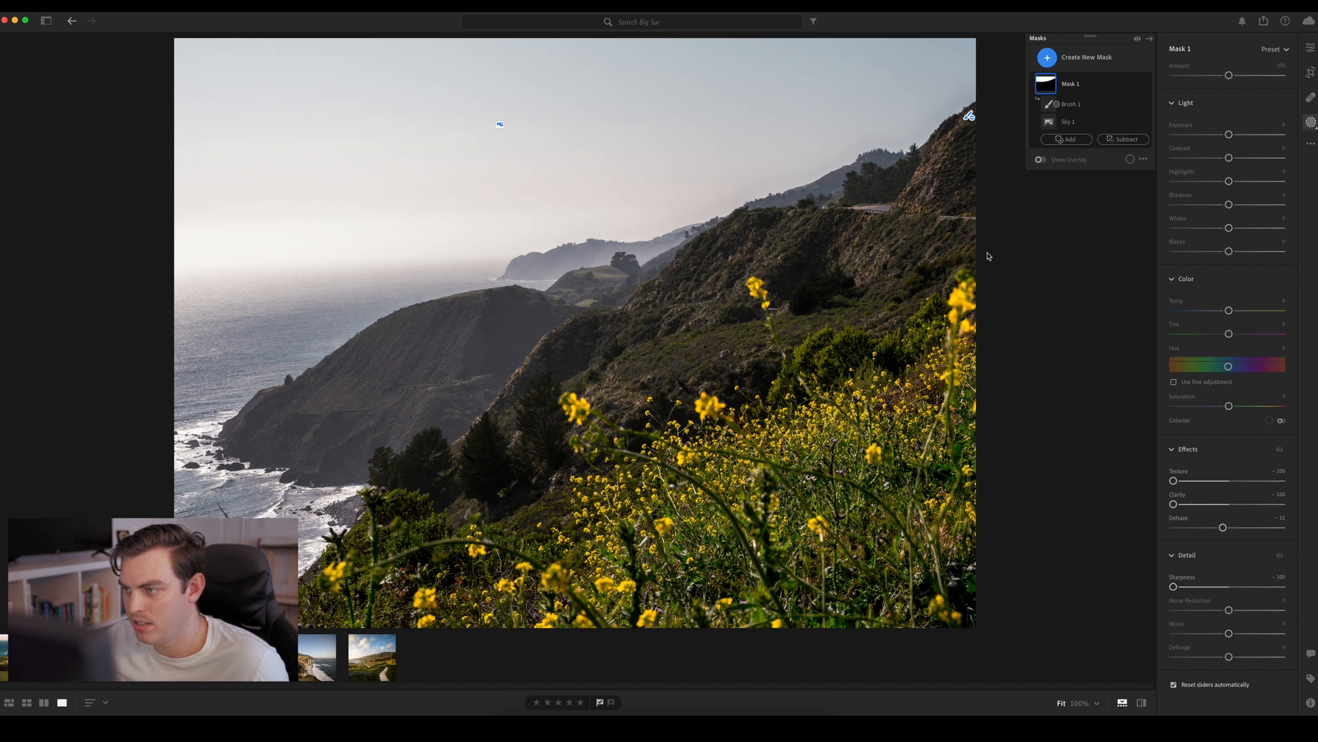
# Crop the photo tighter around the headland, trimming the upper sky, the steep slope on the right and much of the flower foreground
pyautogui.press('c')
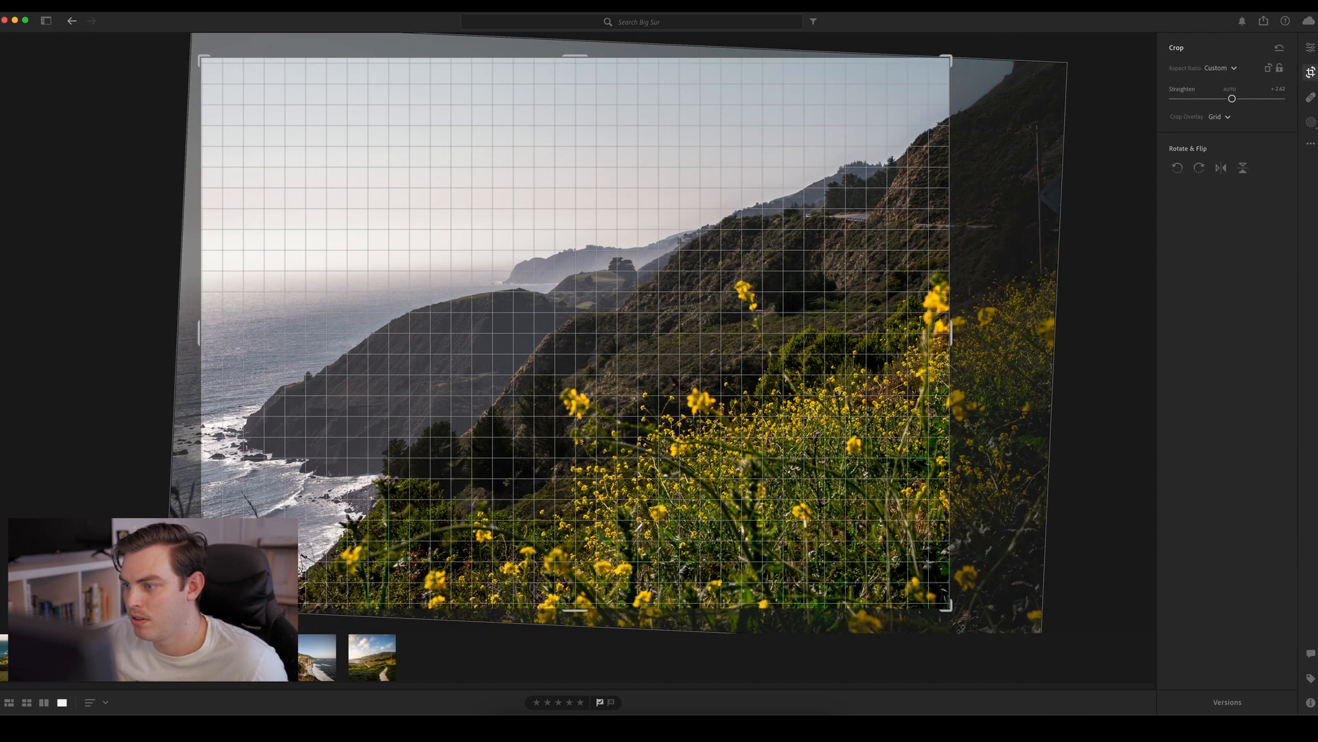
pyautogui.moveTo(949, 610); pyautogui.dragTo(859, 553)
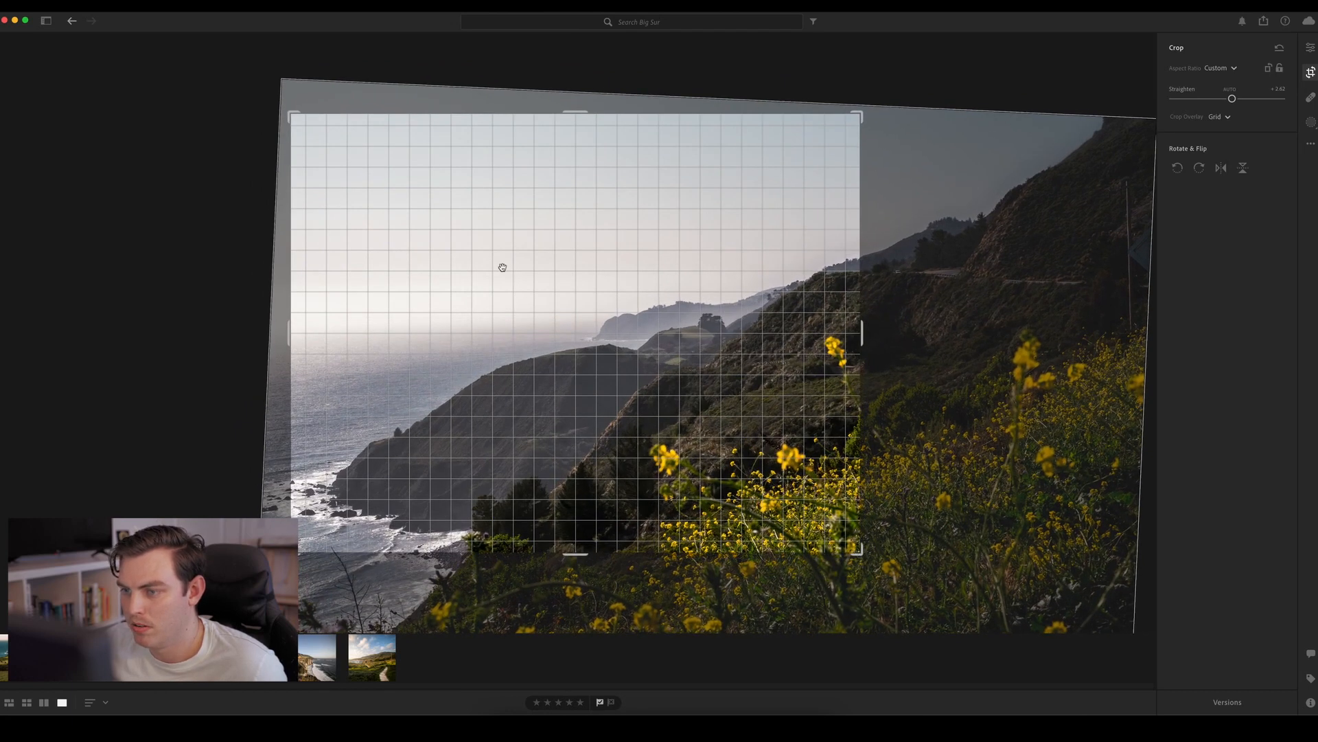
pyautogui.moveTo(290, 114); pyautogui.dragTo(290, 162)
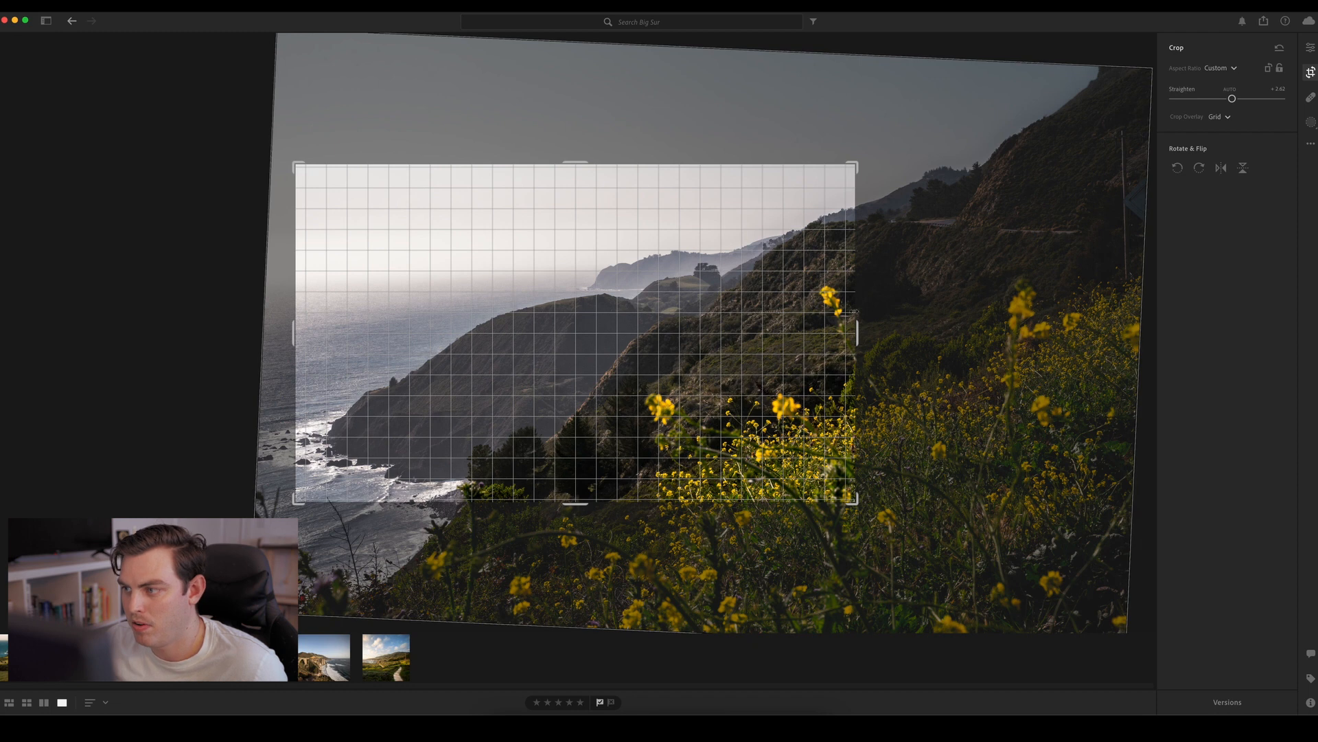
pyautogui.moveTo(859, 326); pyautogui.dragTo(881, 323)
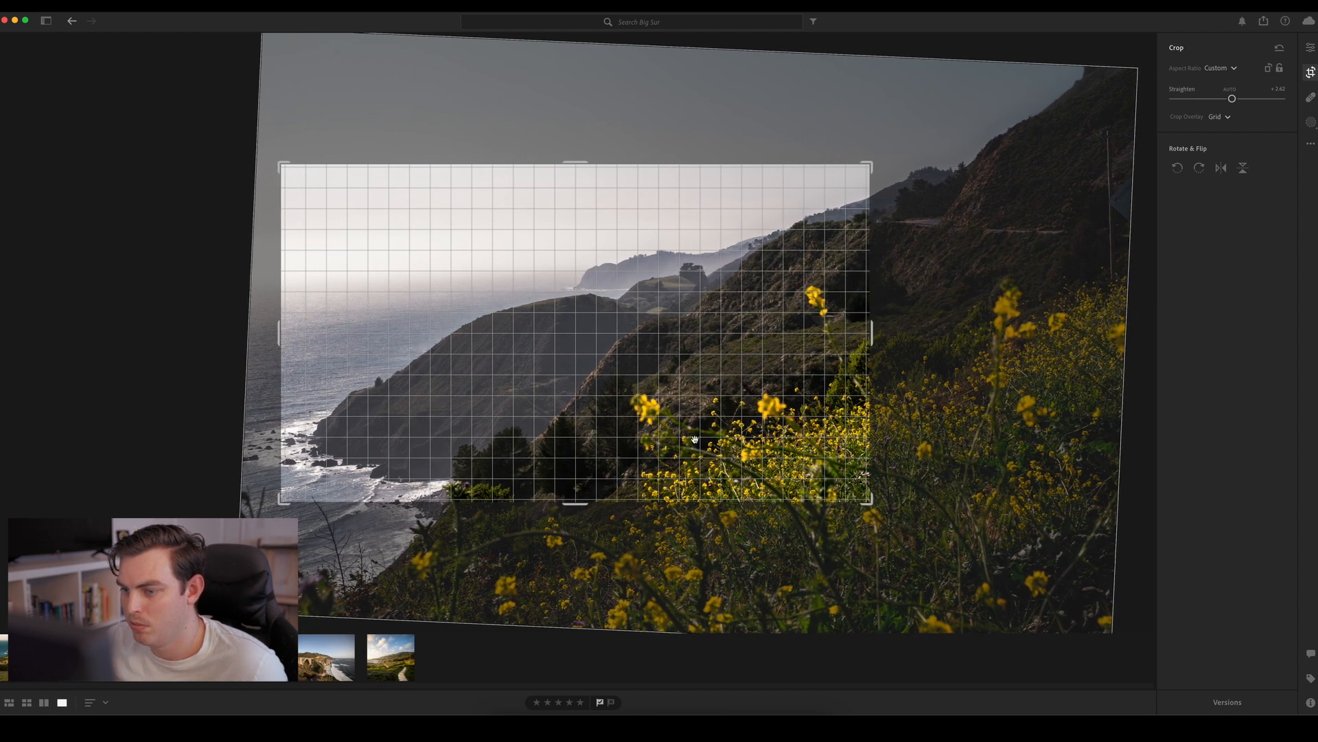
pyautogui.moveTo(596, 453); pyautogui.dragTo(599, 447)
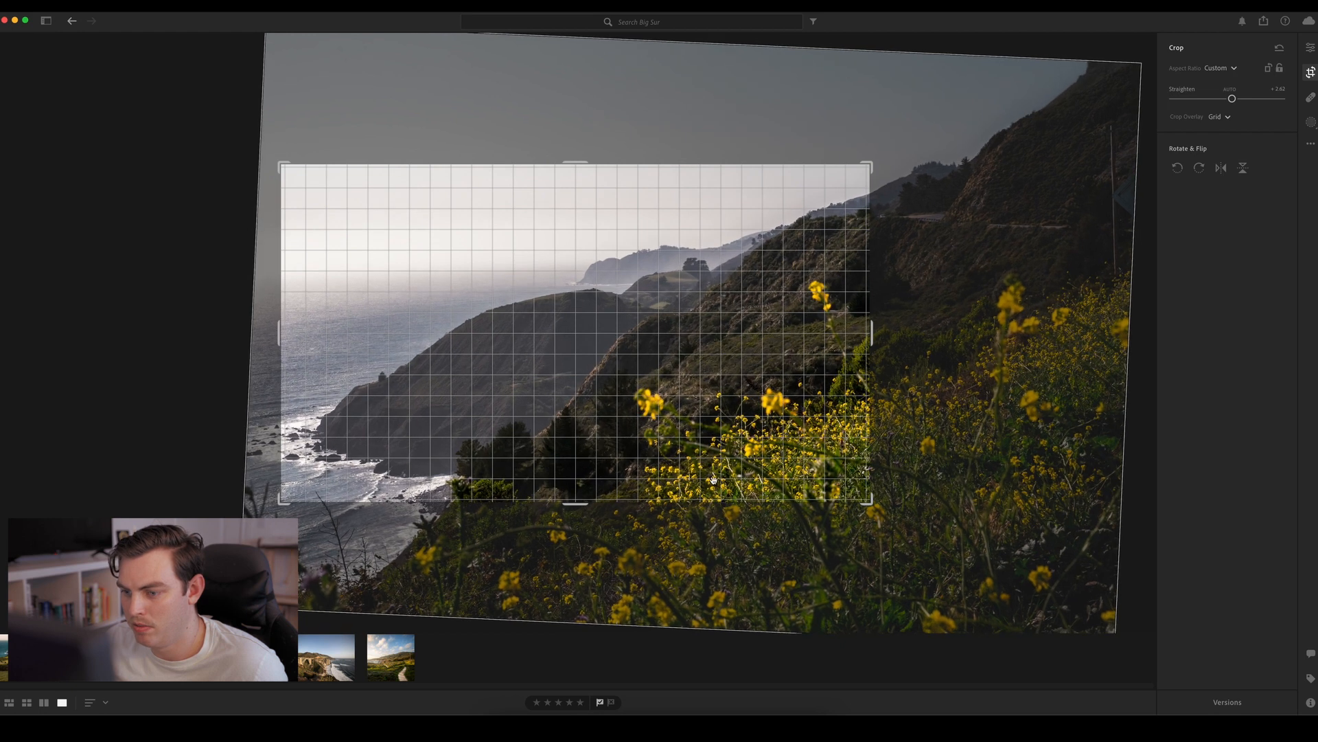
pyautogui.press('Return')
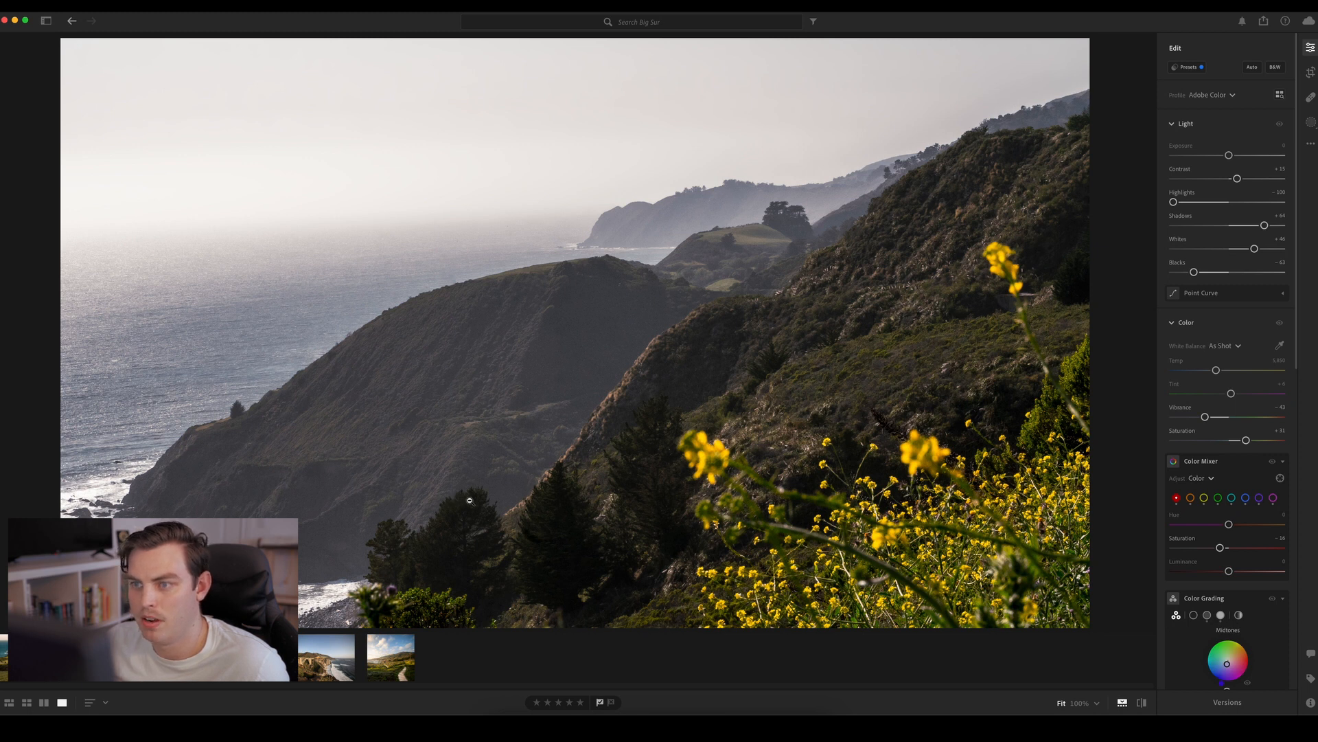
pyautogui.press('c')
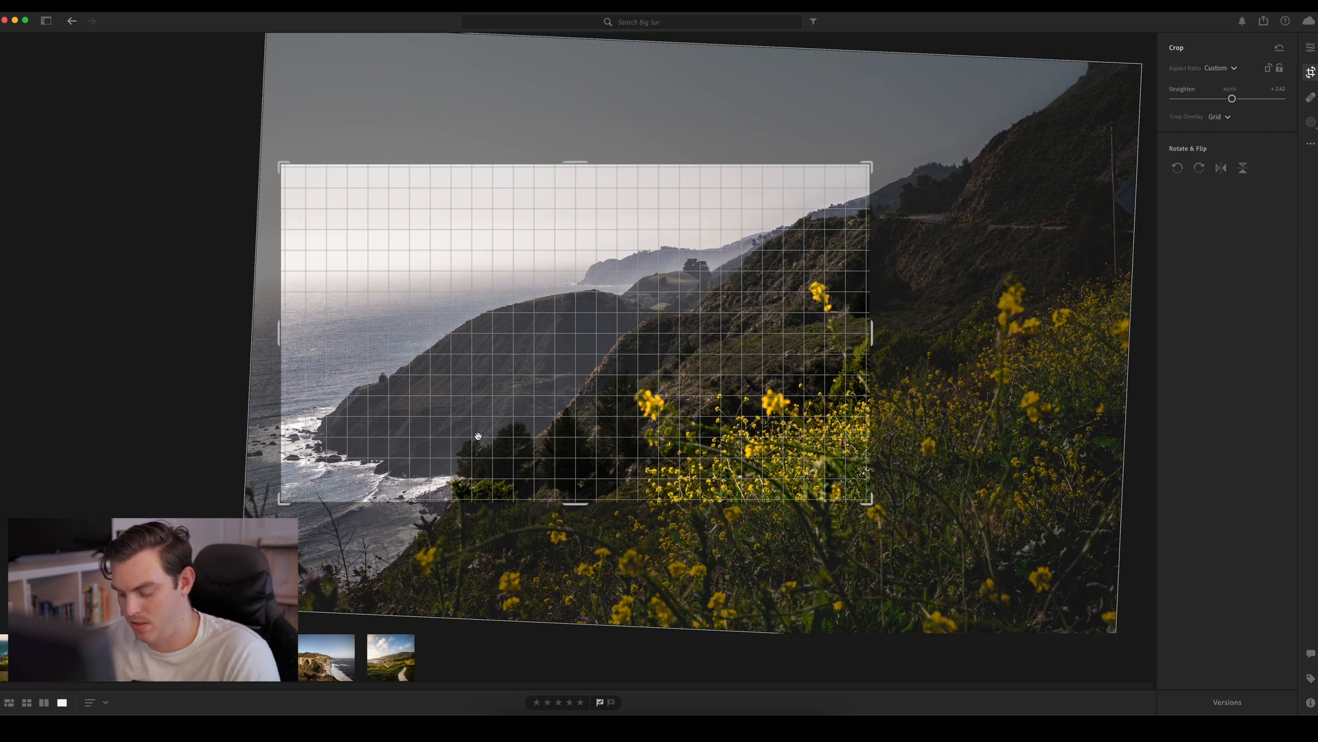
pyautogui.press('Return')
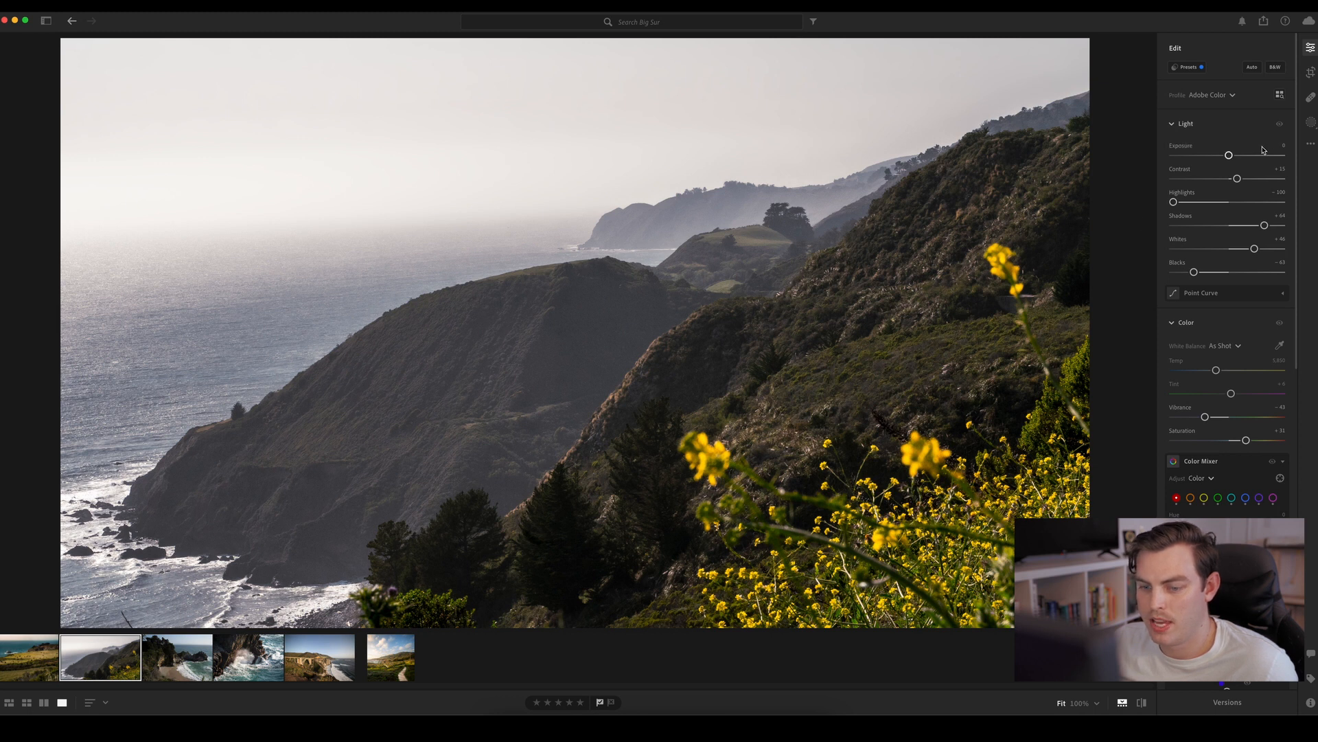
# Heal away the small twig sticking up over the surf in the photo's lower-left corner
pyautogui.click(1310, 97)
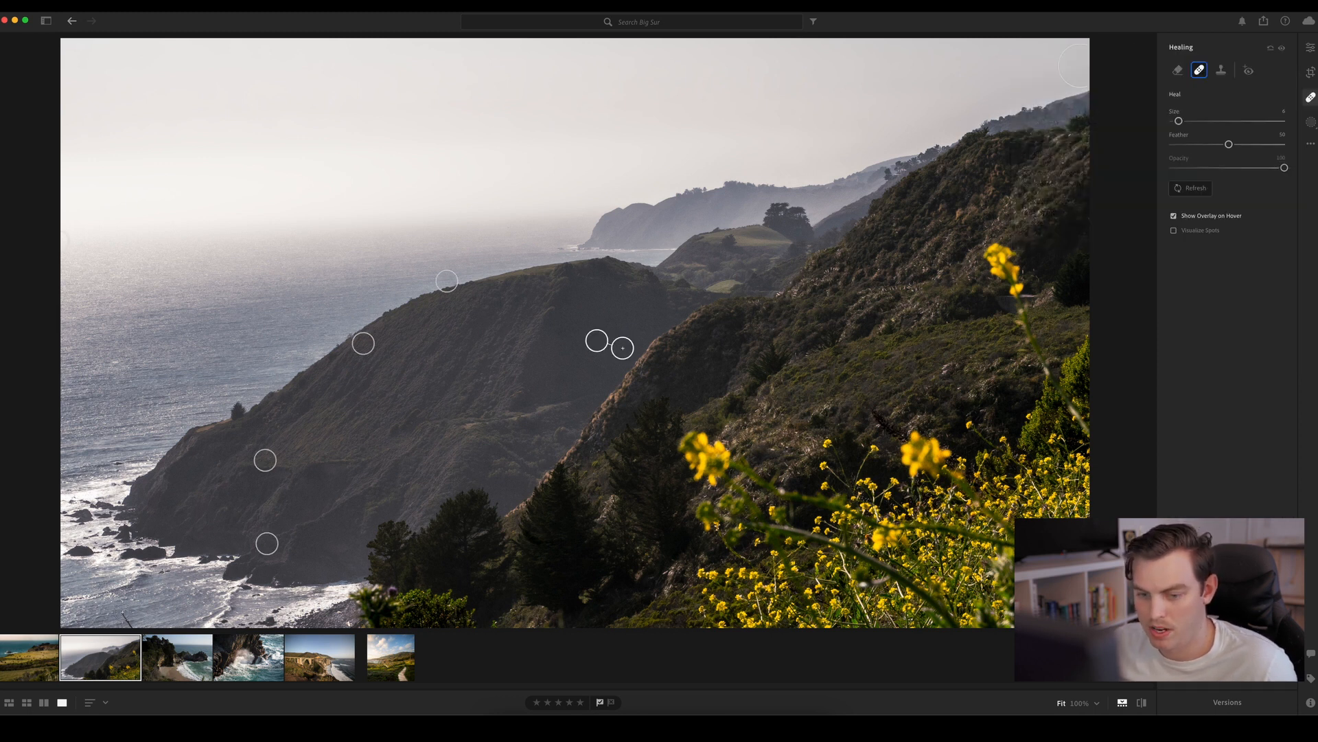
pyautogui.click(127, 609)
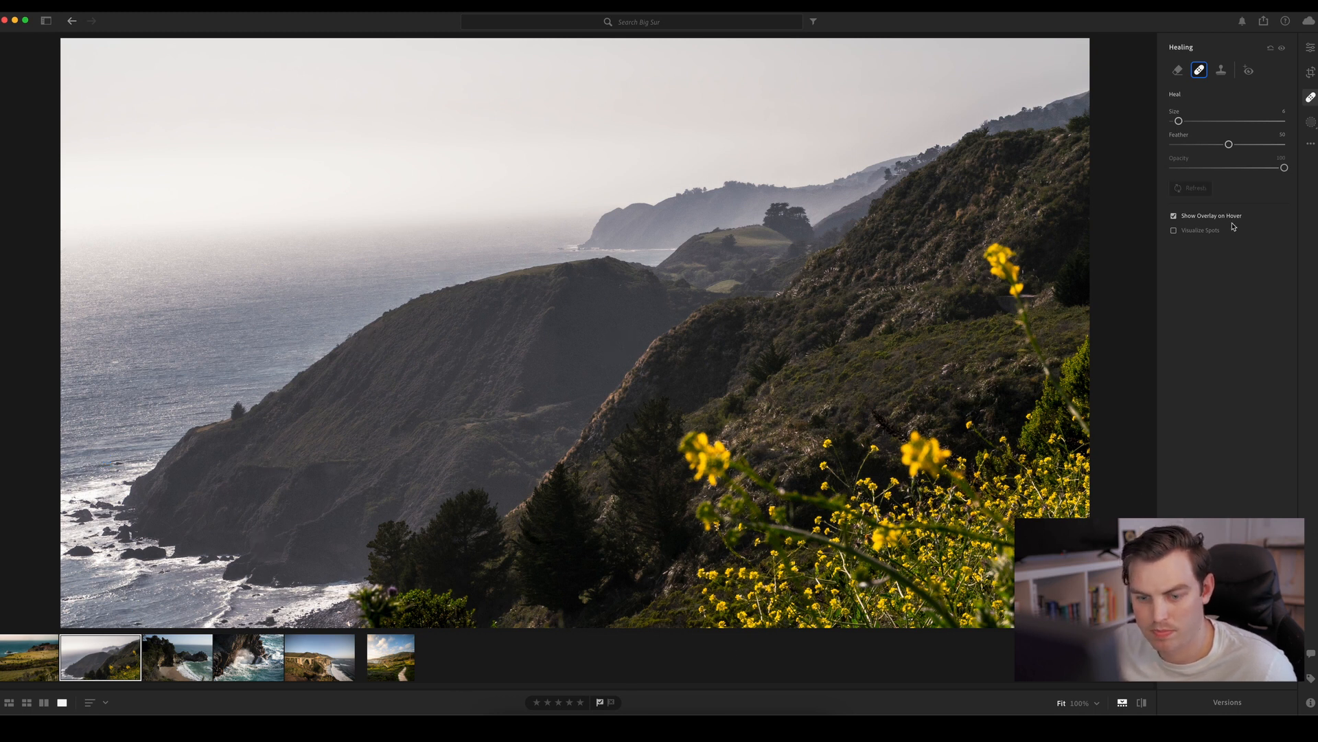
pyautogui.click(1310, 47)
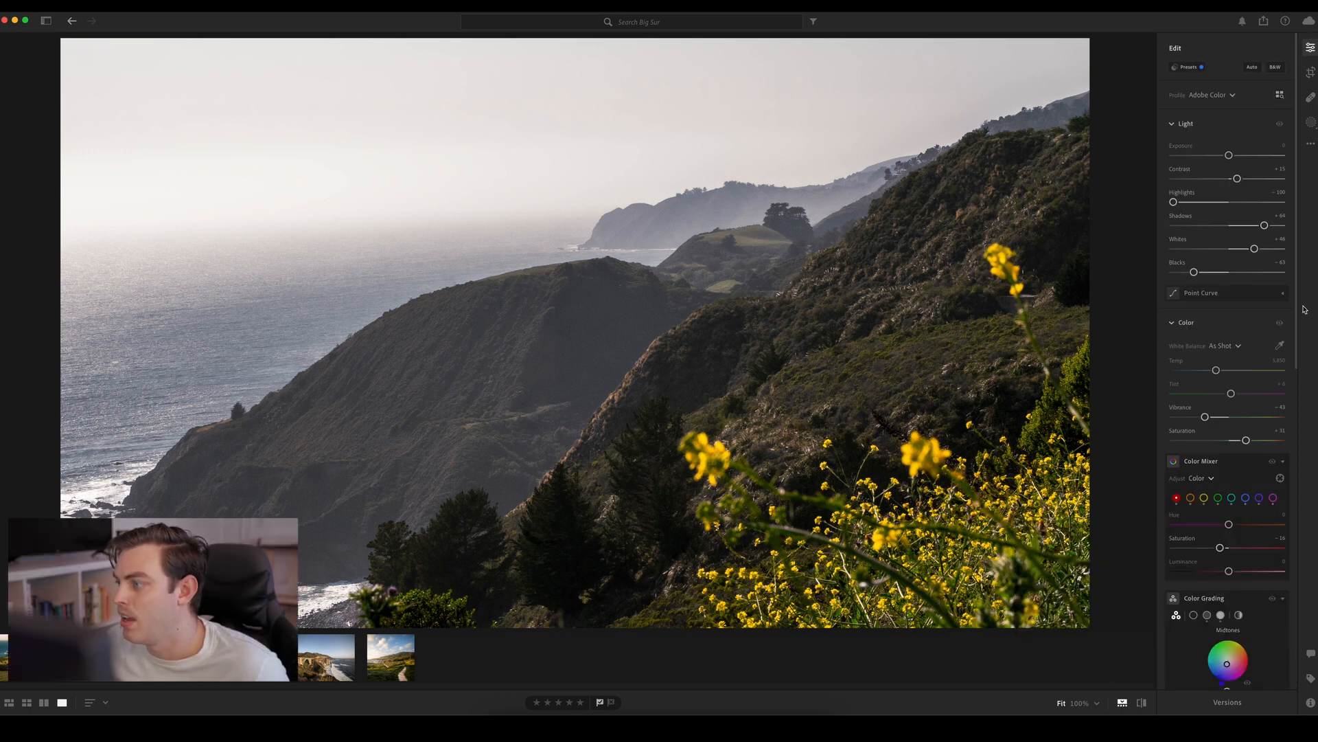
# Set the photo's overall Dehaze to about +23, and try a slight Clarity increase before returning it to 0
pyautogui.moveTo(1297, 314); pyautogui.dragTo(1307, 485)
pyautogui.scroll(-4, 1307, 485)
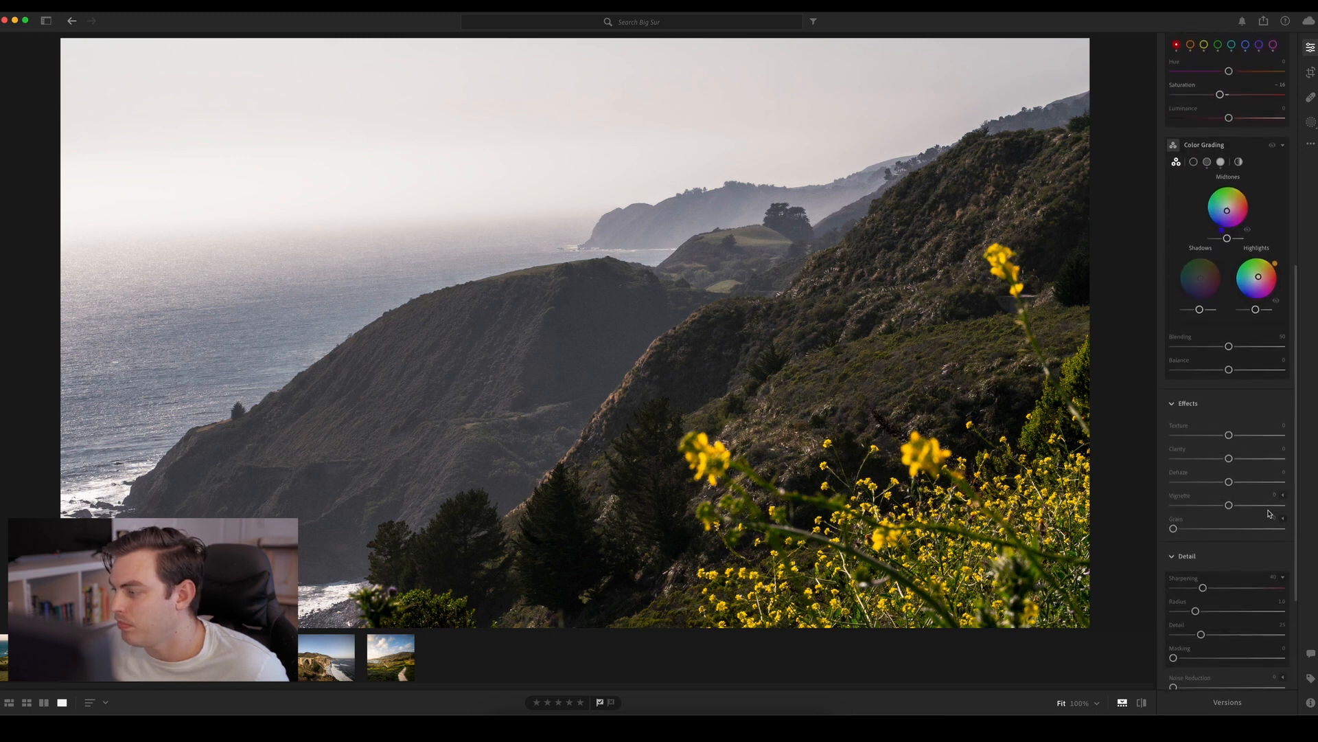
pyautogui.moveTo(1229, 482)
pyautogui.mouseDown()
pyautogui.moveTo(1255, 484)
pyautogui.moveTo(1242, 483)
pyautogui.mouseUp()
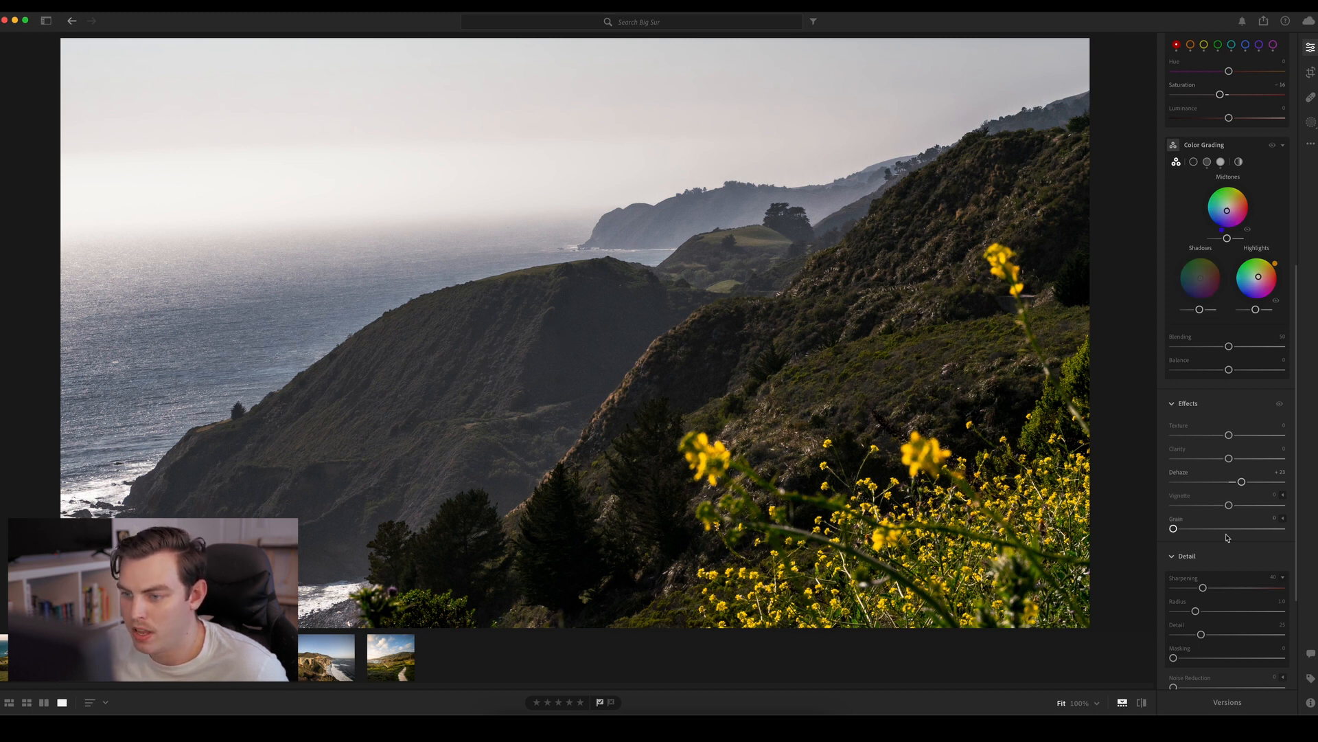
pyautogui.moveTo(1229, 458)
pyautogui.mouseDown()
pyautogui.moveTo(1250, 461)
pyautogui.moveTo(1238, 461)
pyautogui.mouseUp()
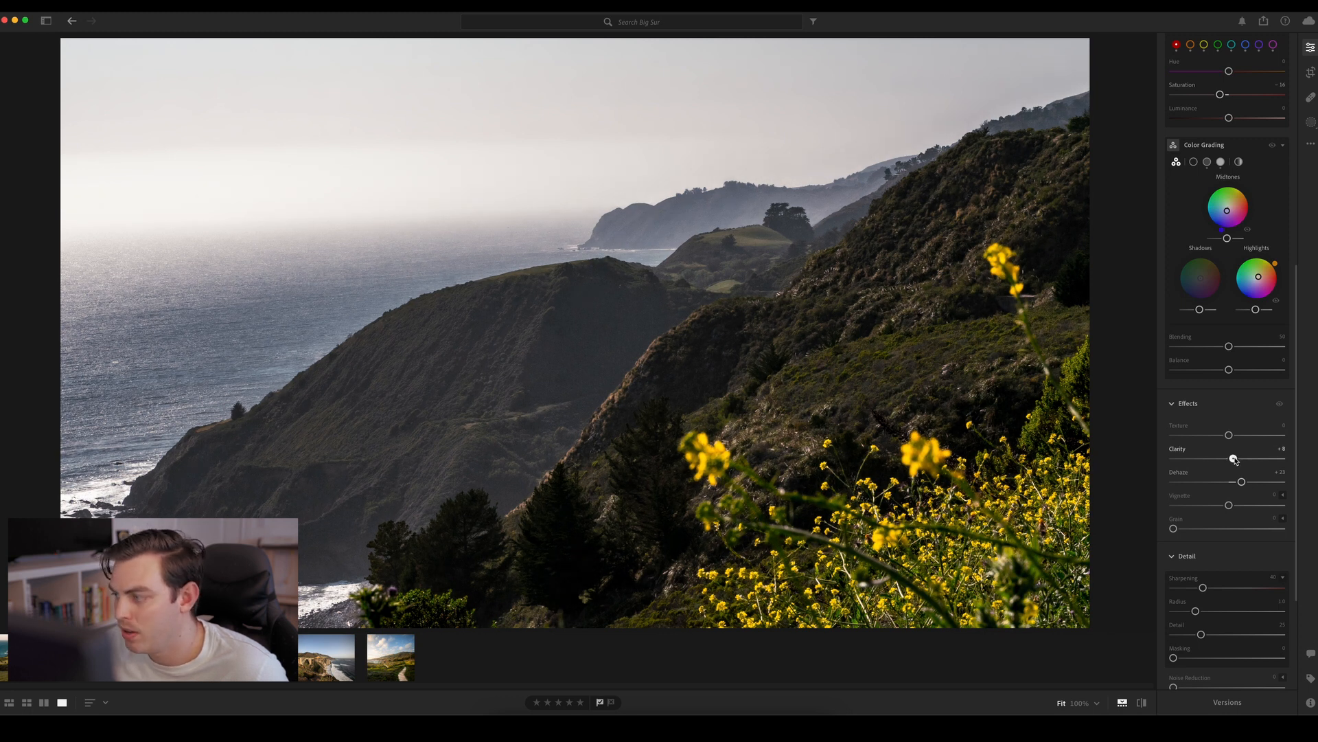
pyautogui.moveTo(1234, 459); pyautogui.dragTo(1229, 459)
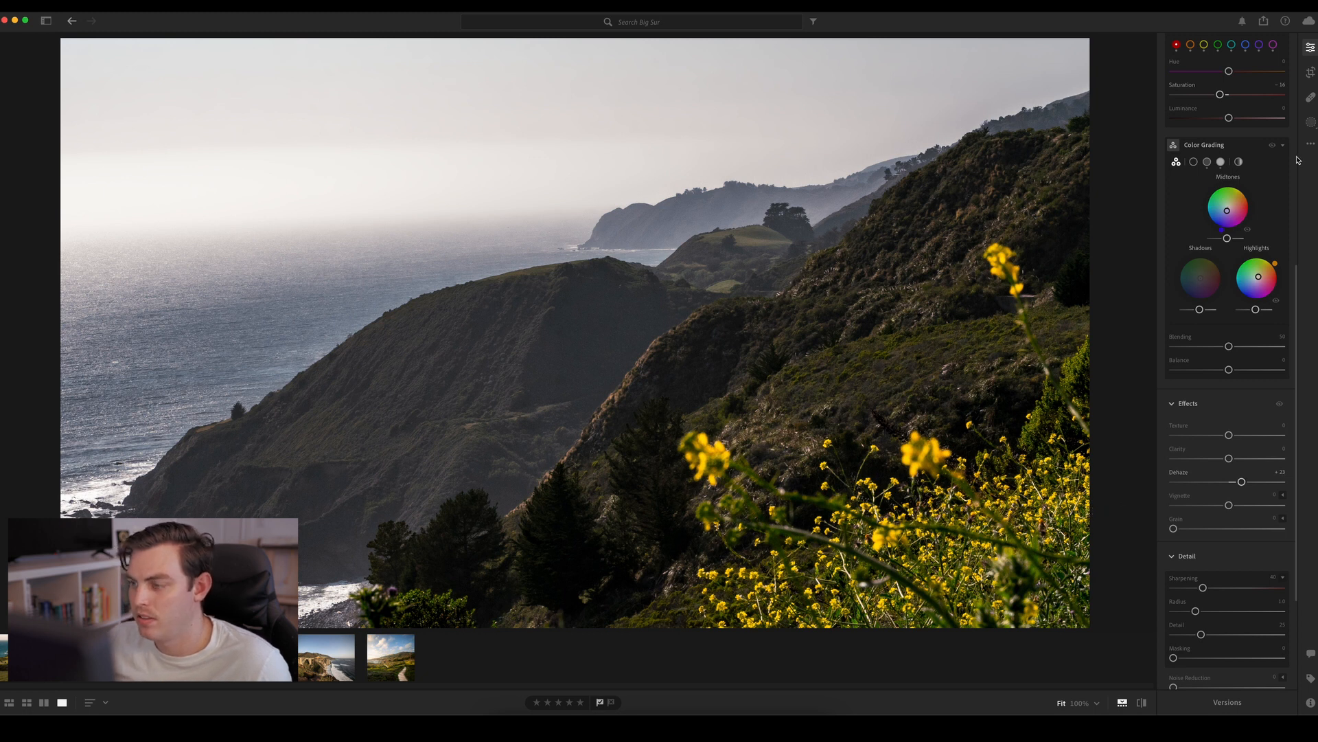
# Add a radial gradient mask as a wide, tilted ellipse covering the dark headland and reaching the neighbouring slope
pyautogui.click(1311, 122)
pyautogui.click(1091, 58)
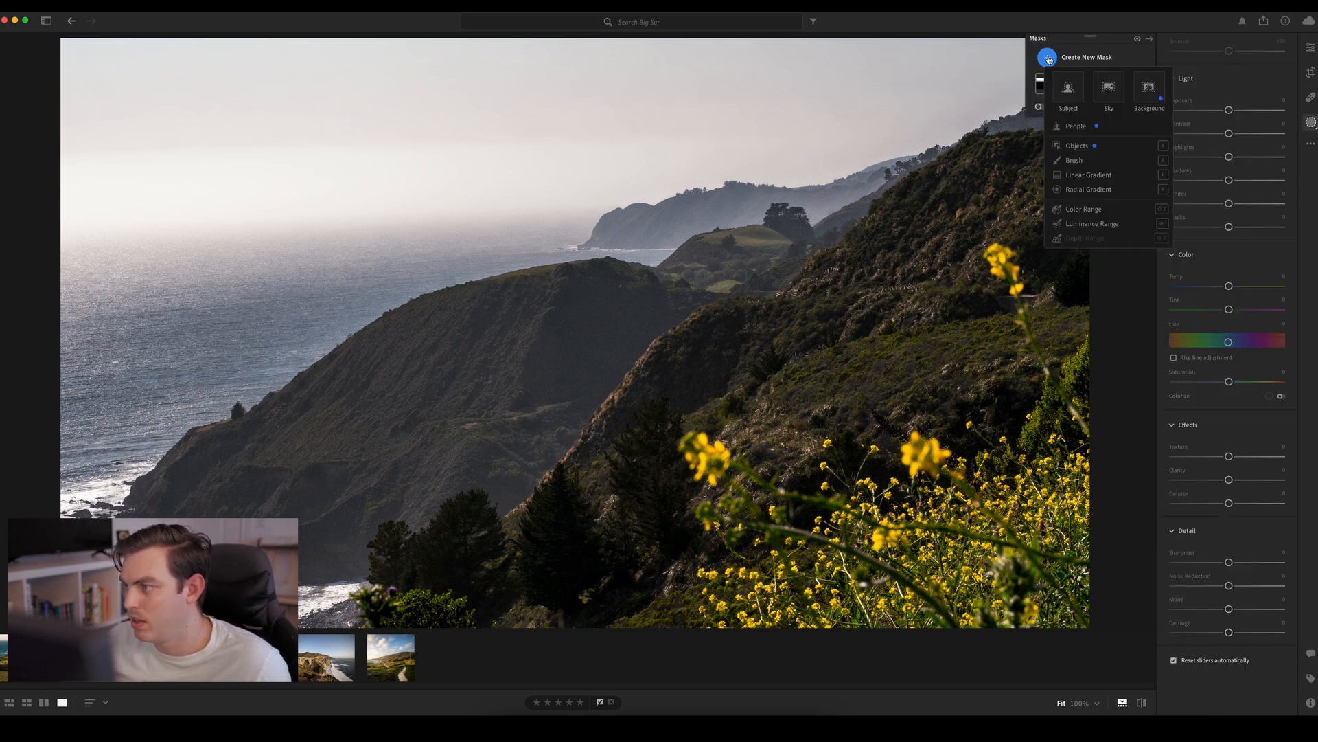
pyautogui.click(1088, 188)
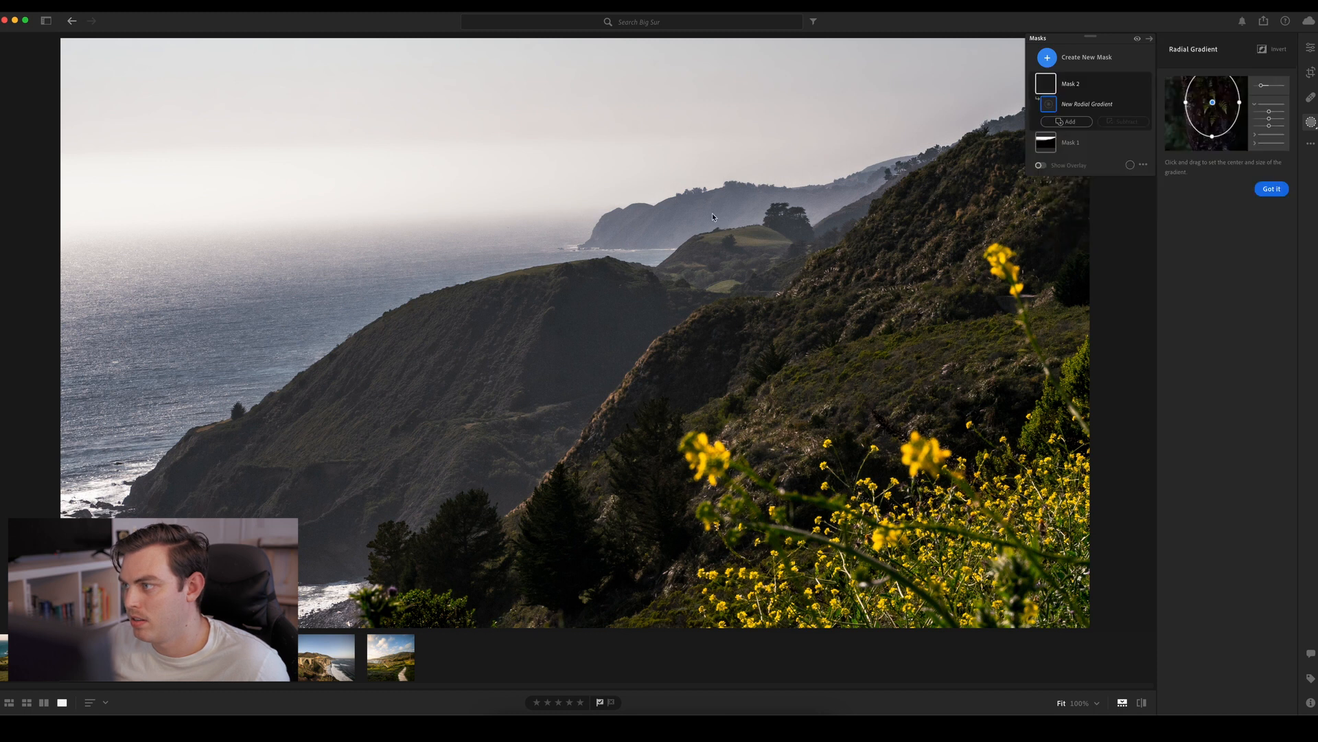
pyautogui.moveTo(357, 330); pyautogui.dragTo(644, 493)
pyautogui.moveTo(358, 502); pyautogui.dragTo(406, 496)
pyautogui.moveTo(356, 329); pyautogui.dragTo(363, 411)
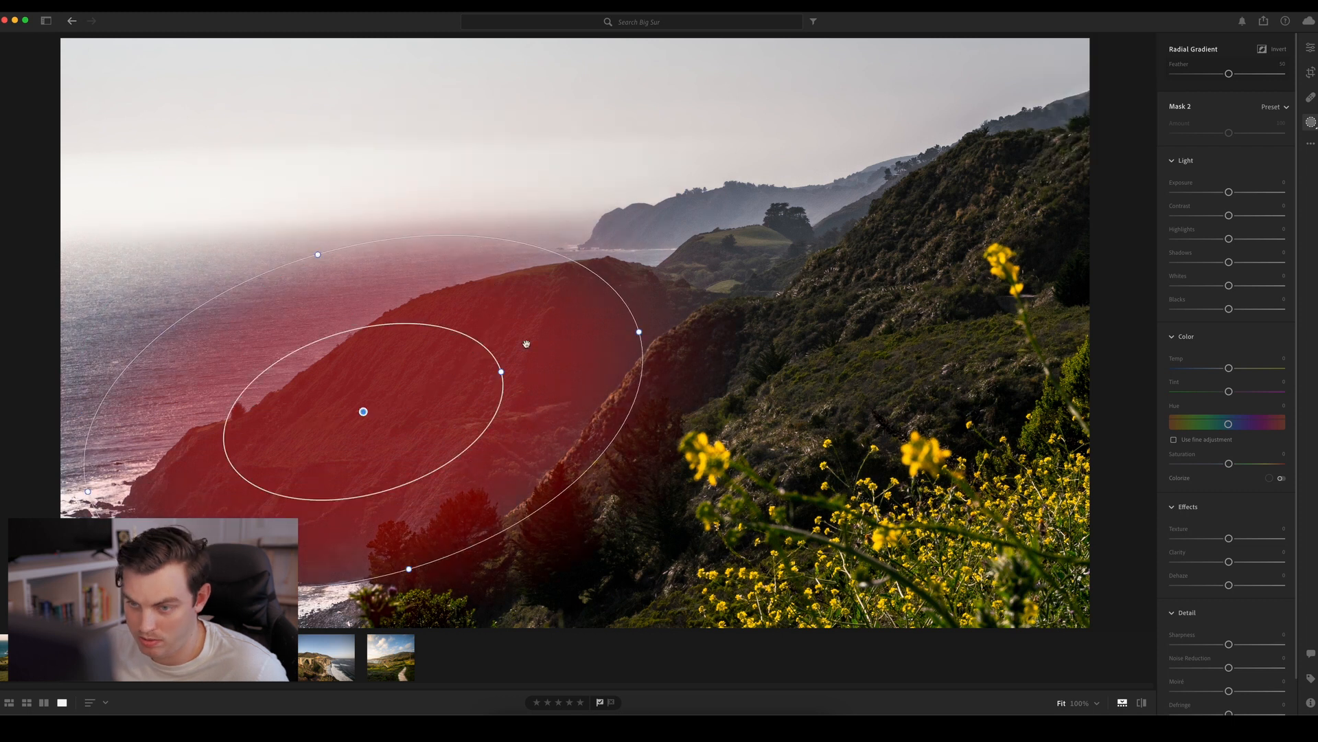
pyautogui.moveTo(639, 332); pyautogui.dragTo(714, 310)
pyautogui.moveTo(323, 372); pyautogui.dragTo(352, 366)
pyautogui.moveTo(745, 302); pyautogui.dragTo(842, 275)
pyautogui.moveTo(411, 385); pyautogui.dragTo(435, 379)
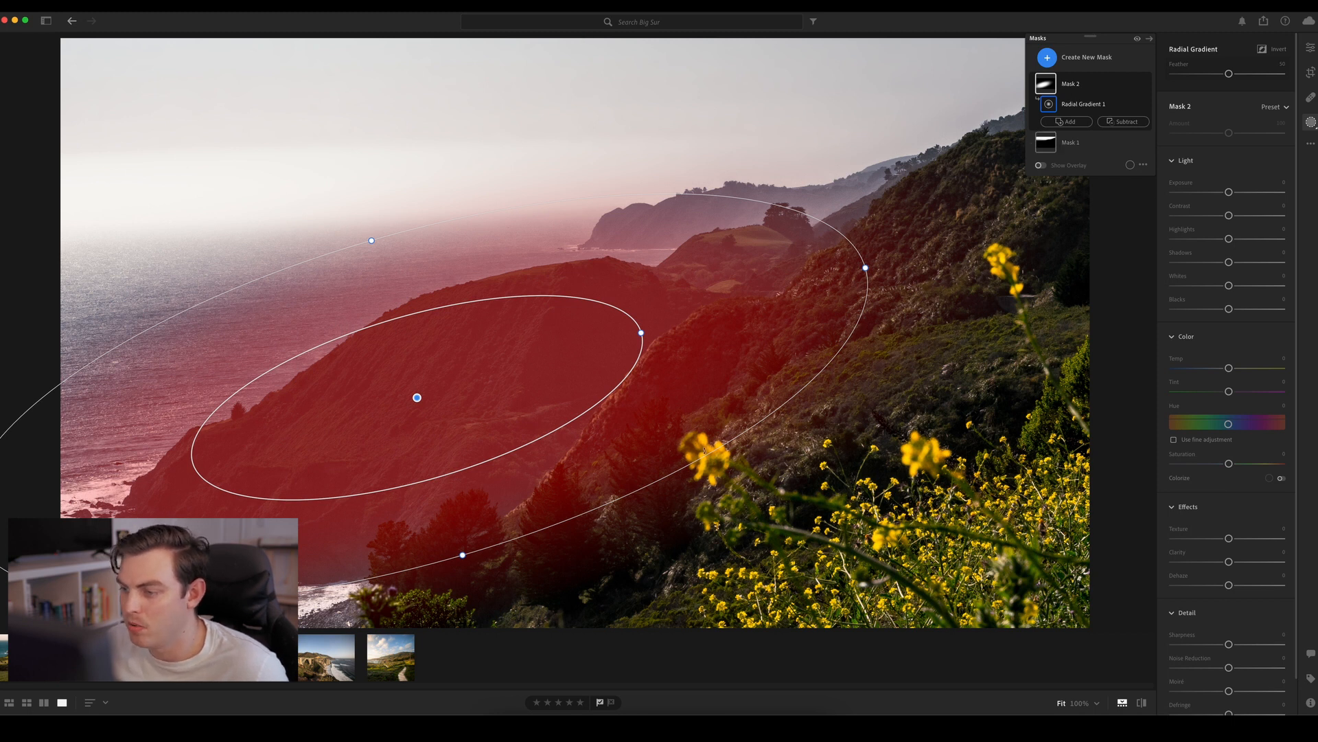
# Subtract a Color Range sampled from the yellow flowers from the headland's radial mask
pyautogui.click(1122, 122)
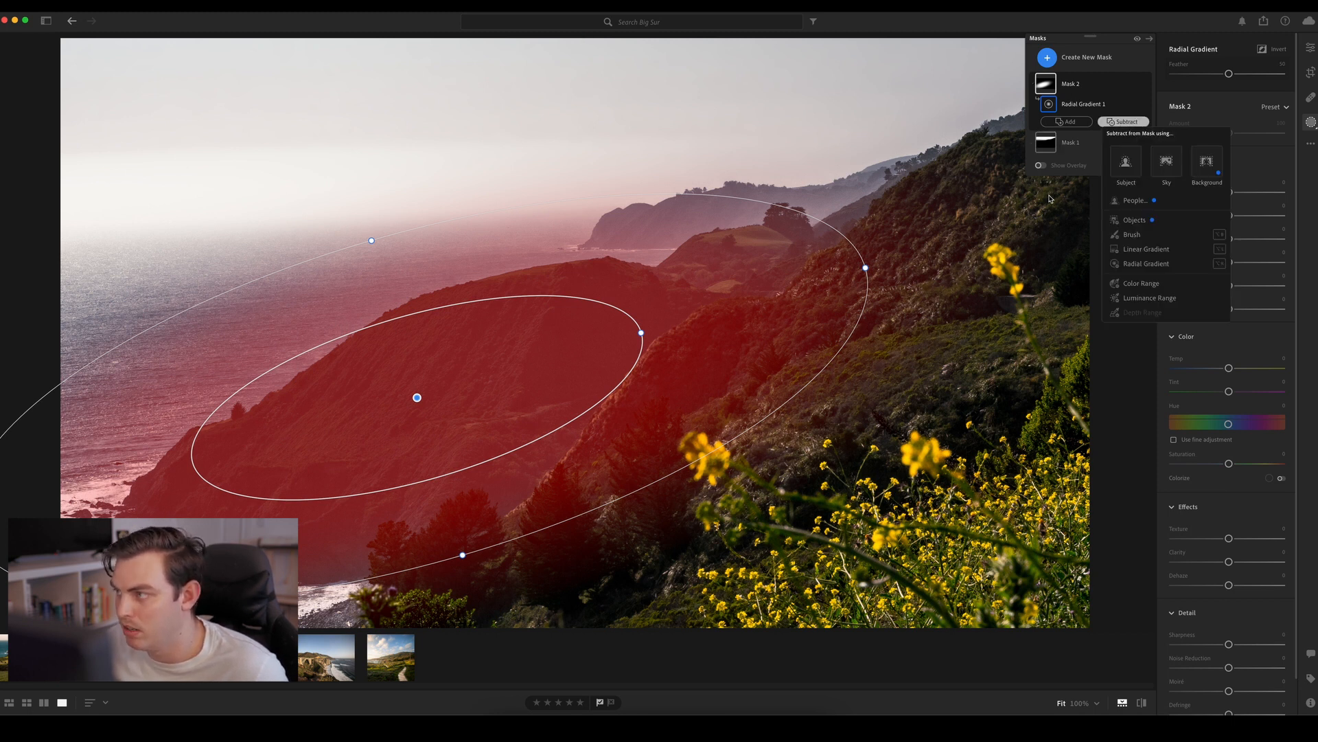
pyautogui.click(1124, 197)
pyautogui.click(1122, 122)
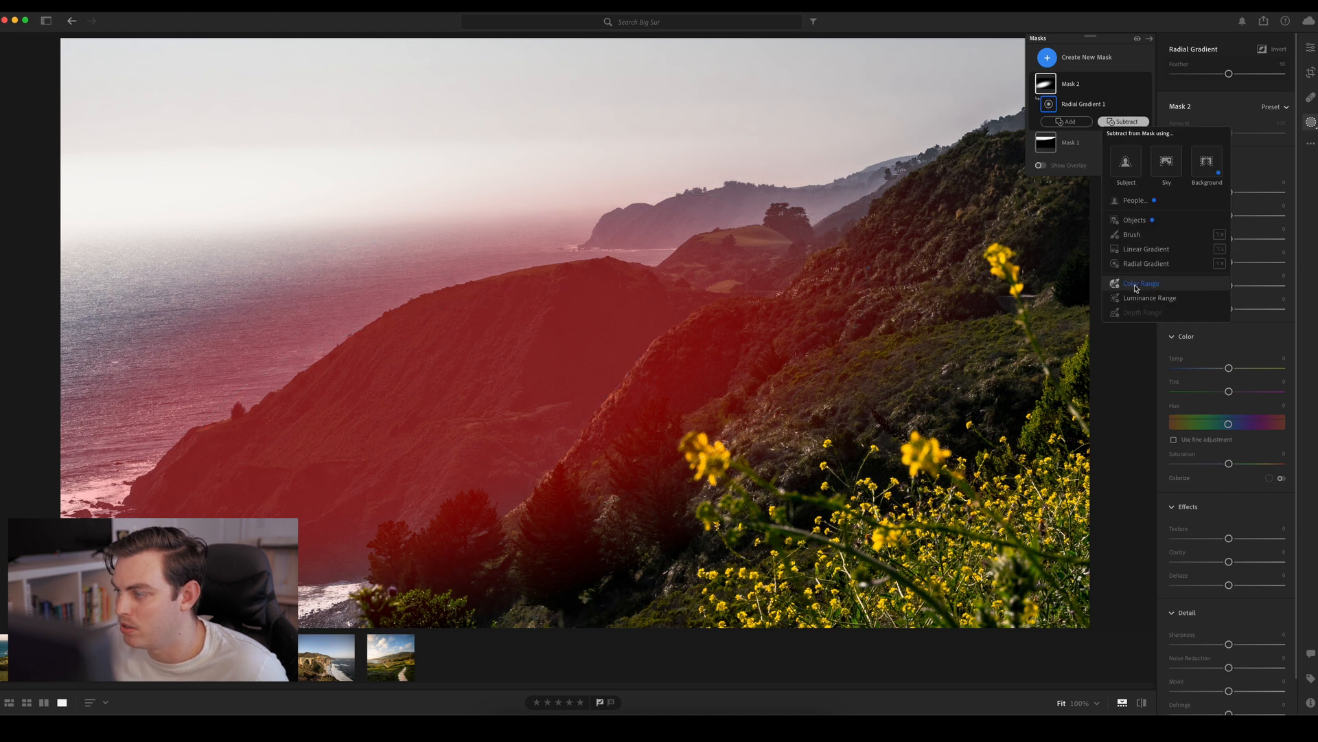
pyautogui.click(1126, 288)
pyautogui.click(707, 447)
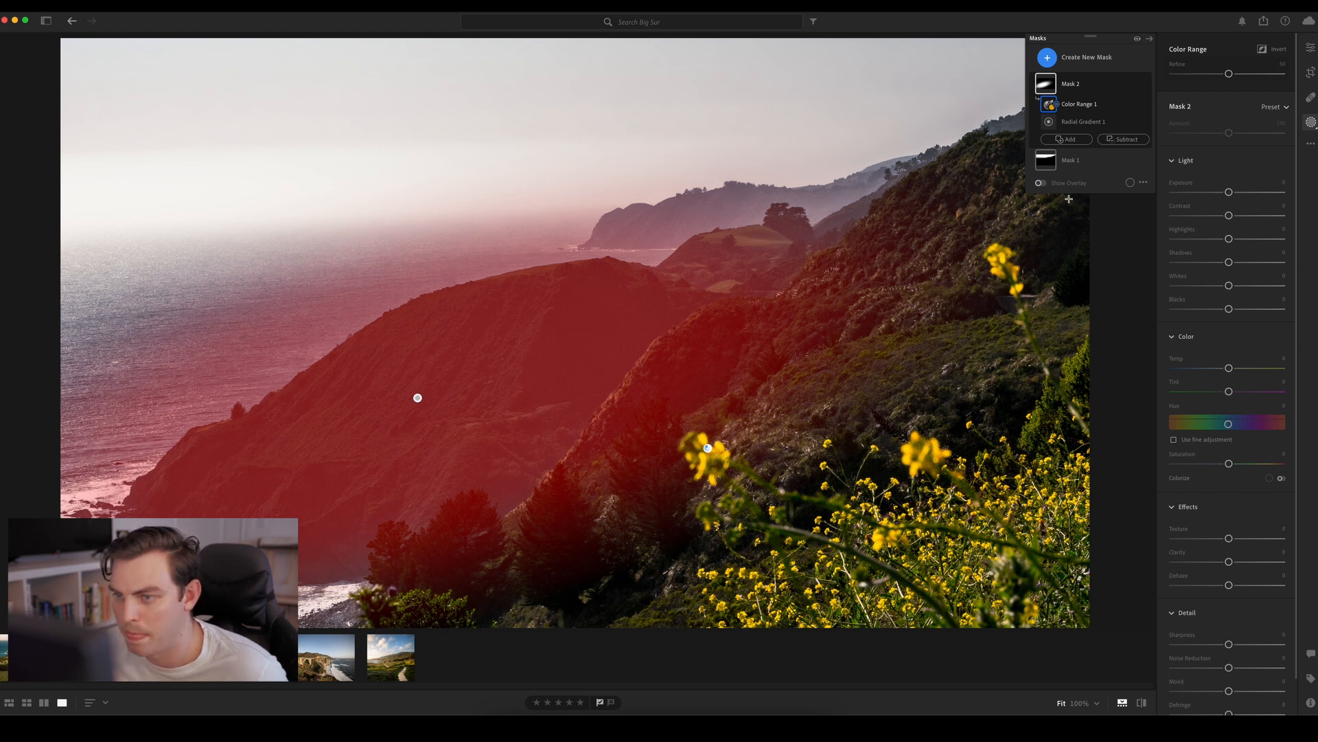
pyautogui.click(1115, 141)
pyautogui.click(1108, 140)
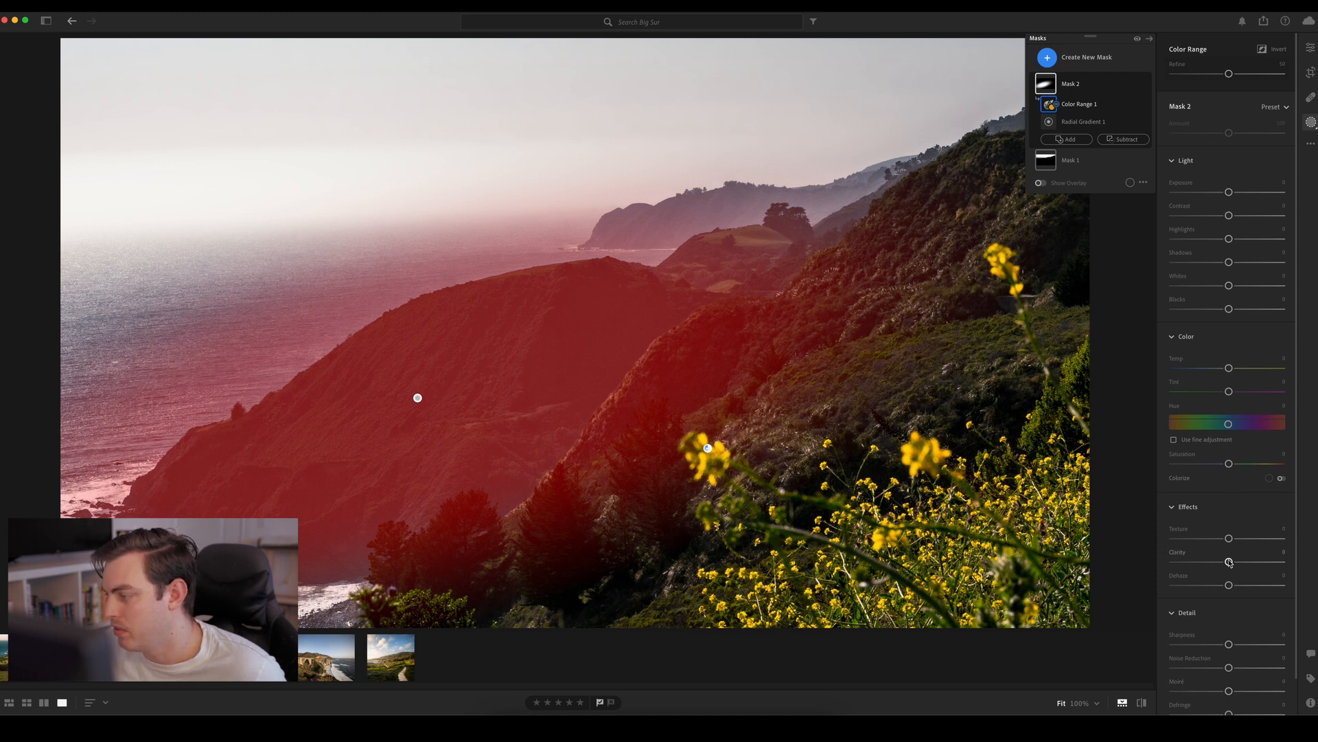
# Set the headland mask's Clarity to about +22, Dehaze +8, Saturation +15 and Tint -12, leaving Temp at 0
pyautogui.moveTo(1228, 562)
pyautogui.mouseDown()
pyautogui.moveTo(1277, 562)
pyautogui.moveTo(1238, 562)
pyautogui.moveTo(1248, 585)
pyautogui.moveTo(1235, 580)
pyautogui.mouseUp()
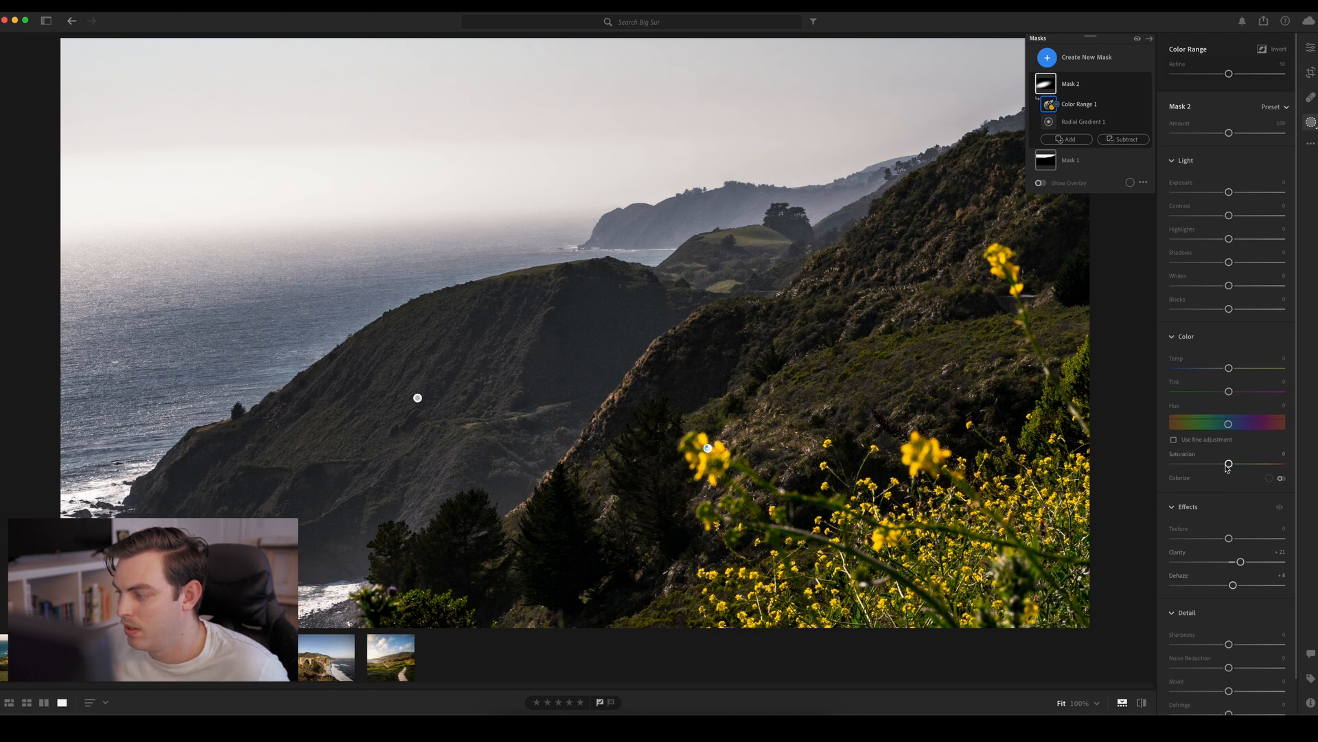
pyautogui.moveTo(1229, 464)
pyautogui.mouseDown()
pyautogui.moveTo(1251, 467)
pyautogui.moveTo(1217, 467)
pyautogui.moveTo(1241, 474)
pyautogui.mouseUp()
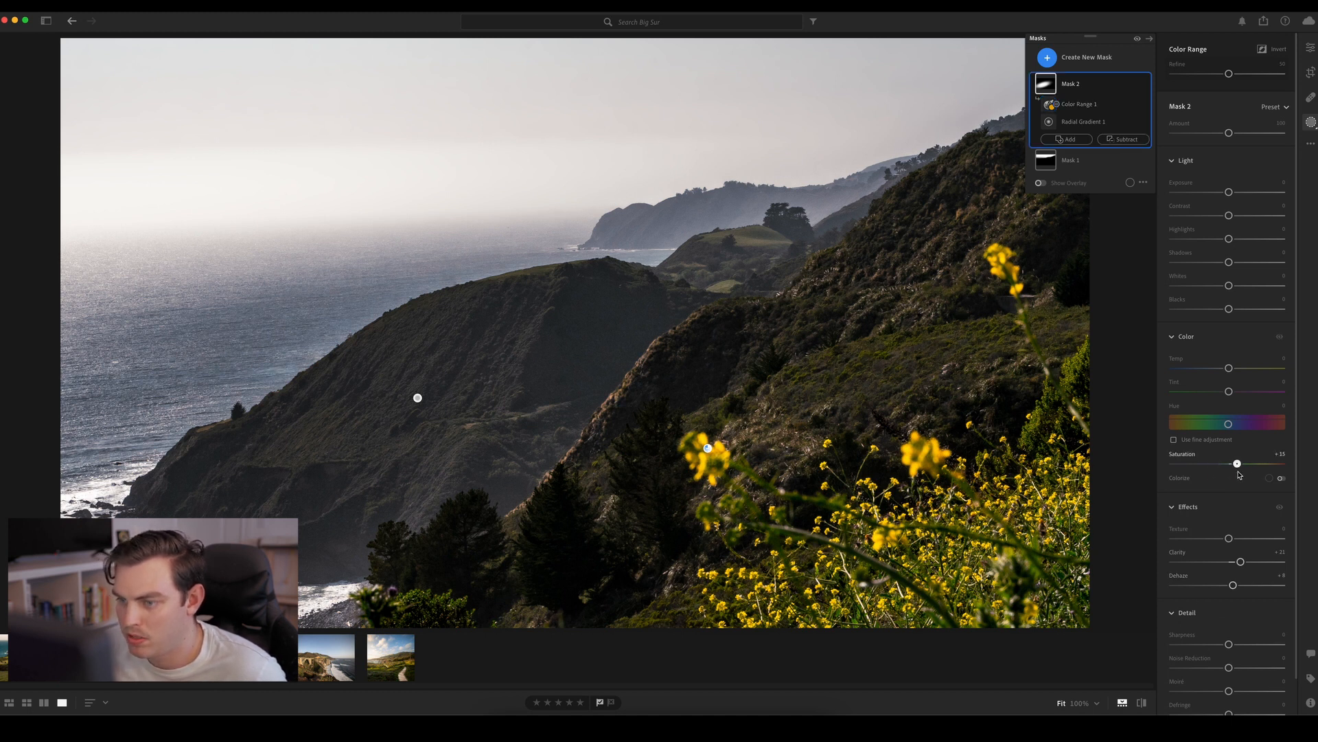
pyautogui.moveTo(1228, 390)
pyautogui.mouseDown()
pyautogui.moveTo(1232, 371)
pyautogui.moveTo(1210, 371)
pyautogui.moveTo(1227, 371)
pyautogui.mouseUp()
pyautogui.doubleClick(1226, 369)
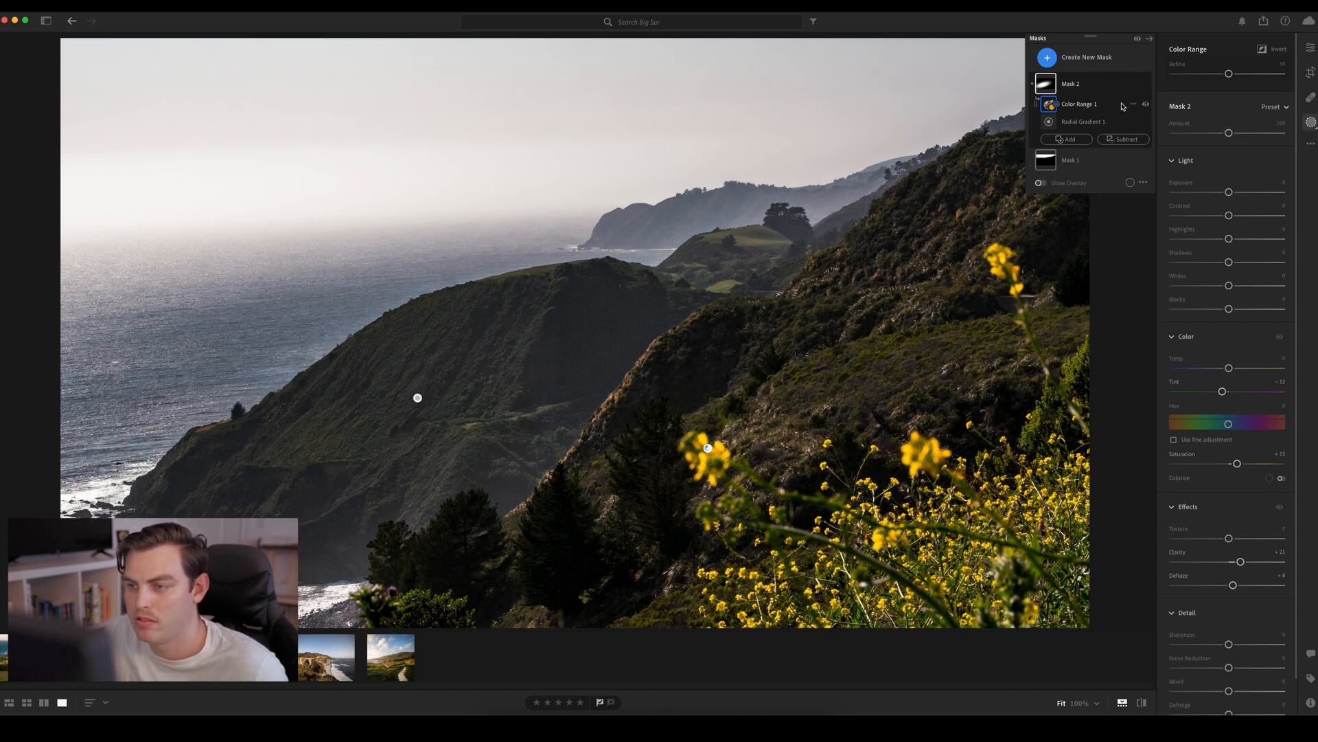
# Compare the photo with and without the headland mask
pyautogui.click(1146, 85)
pyautogui.click(1146, 85)
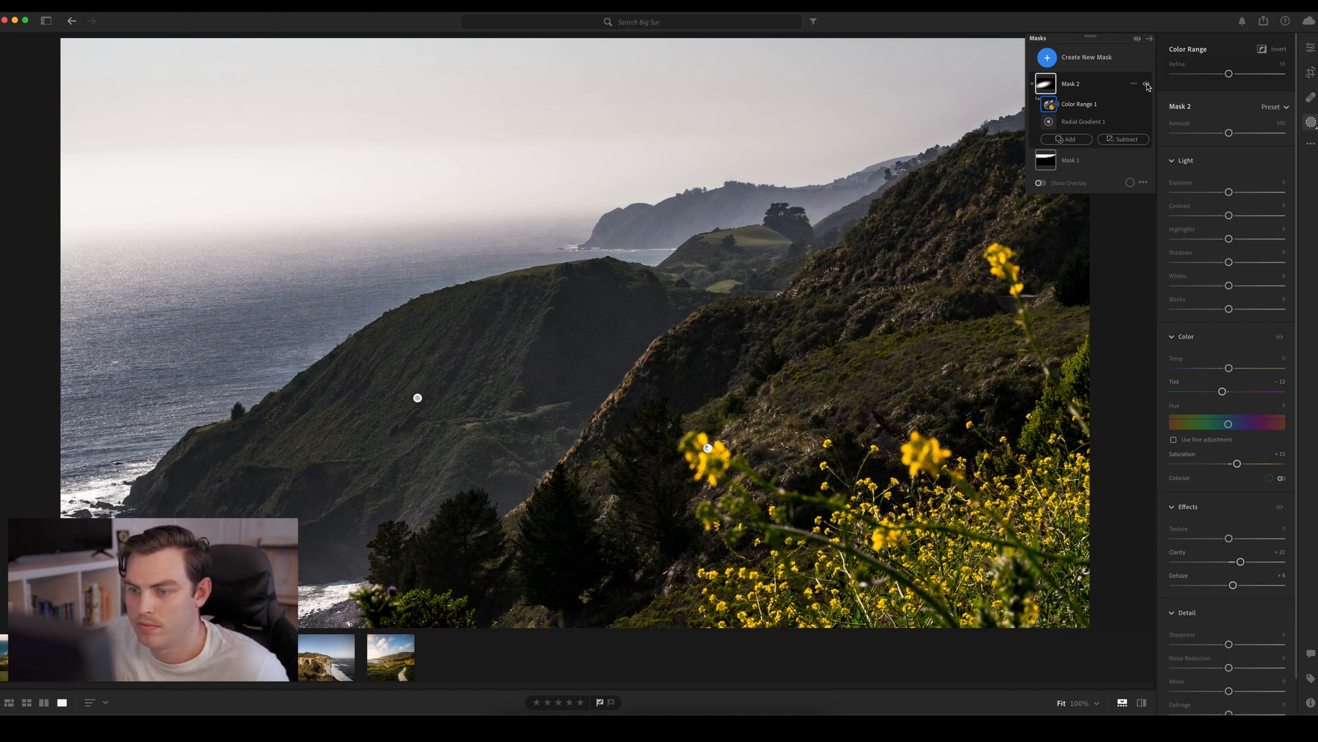
pyautogui.click(1147, 85)
pyautogui.click(1147, 85)
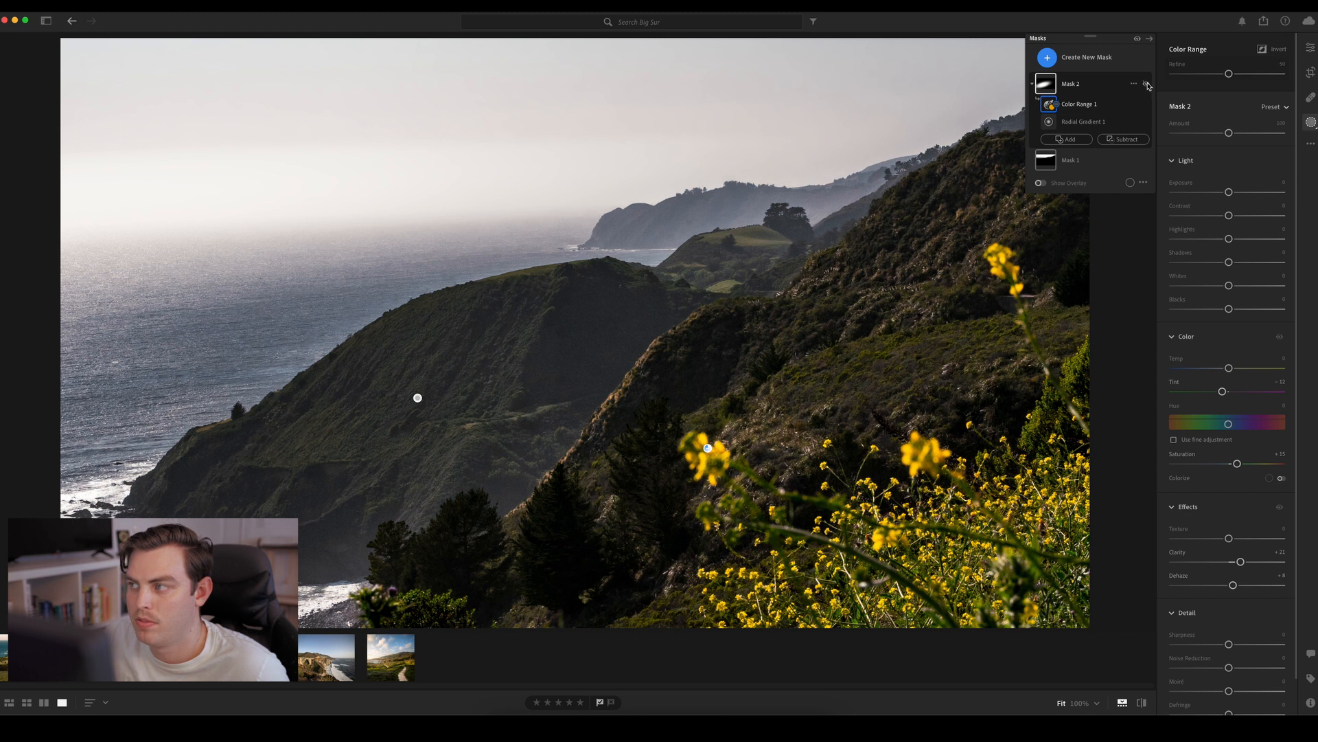
pyautogui.click(1146, 85)
pyautogui.click(1146, 85)
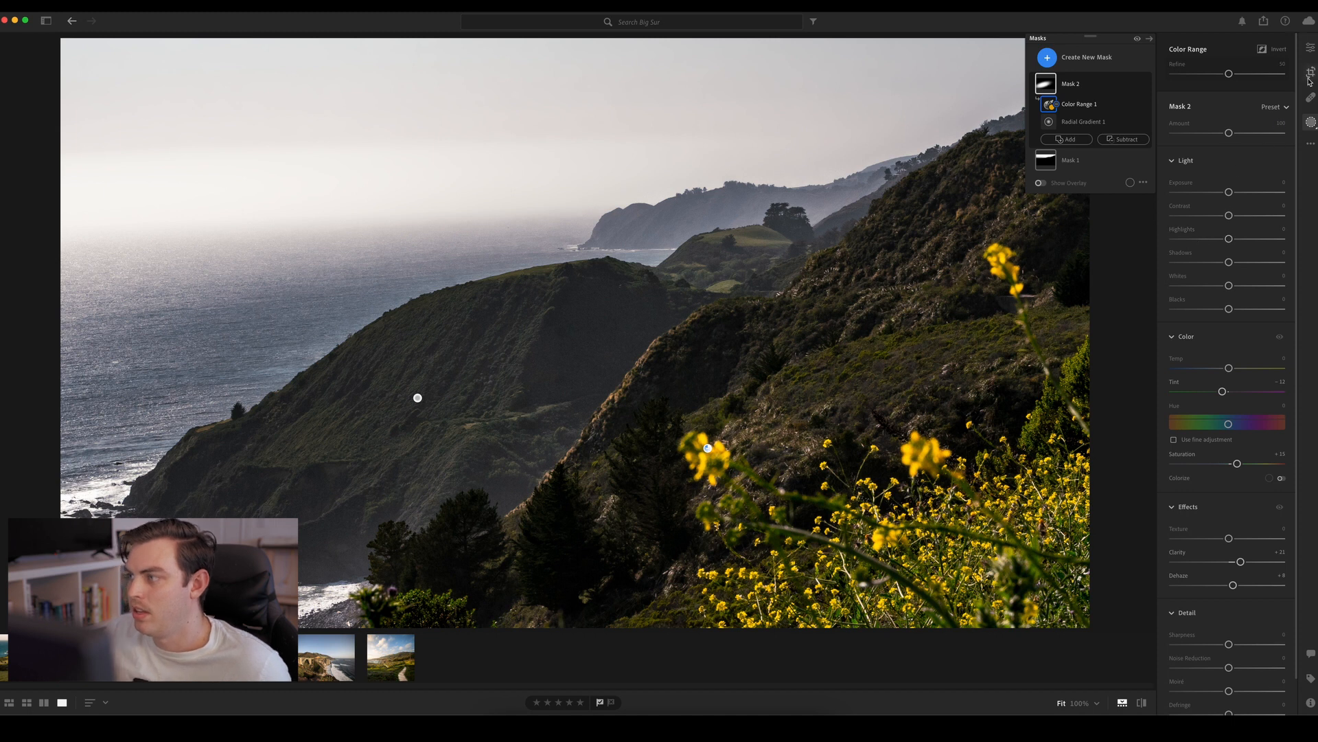
# Set the Global color grading to a warm orange tint, about Hue 38 and Saturation 15
pyautogui.click(1311, 48)
pyautogui.scroll(-10, 1277, 275)
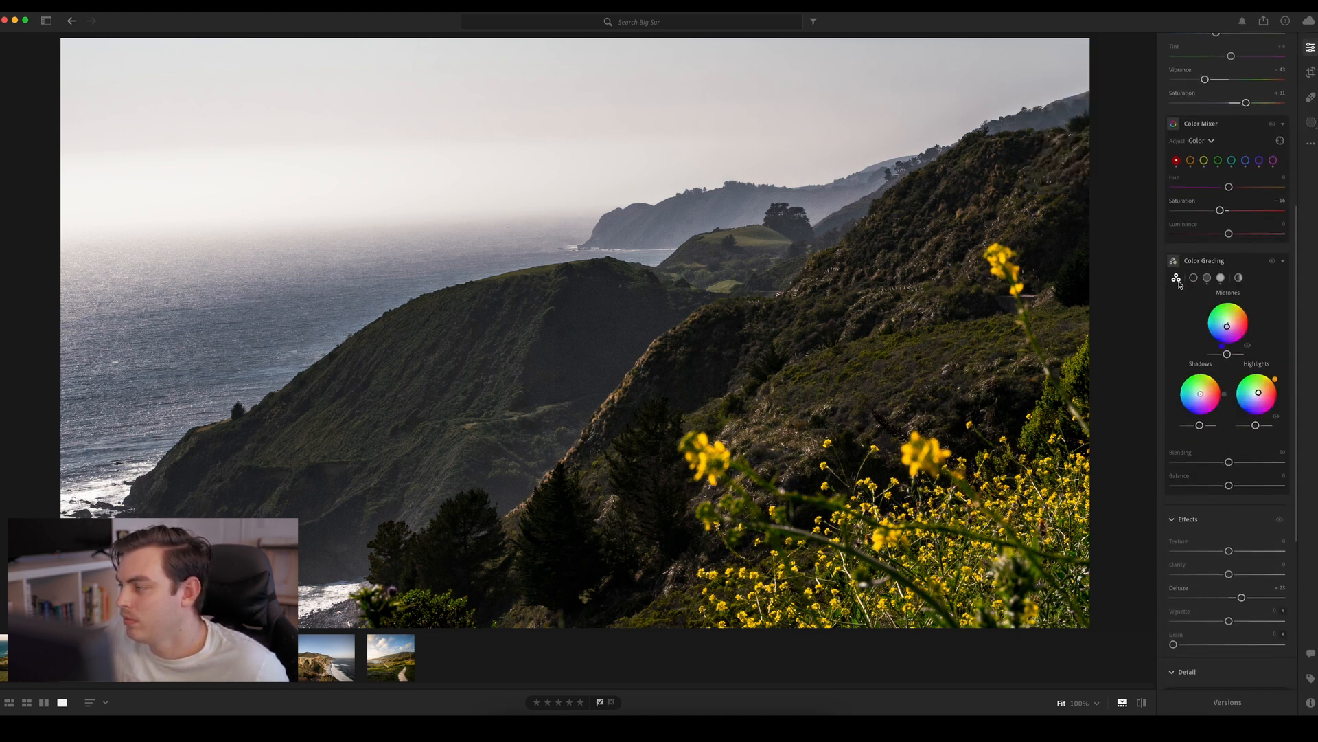
pyautogui.click(1238, 277)
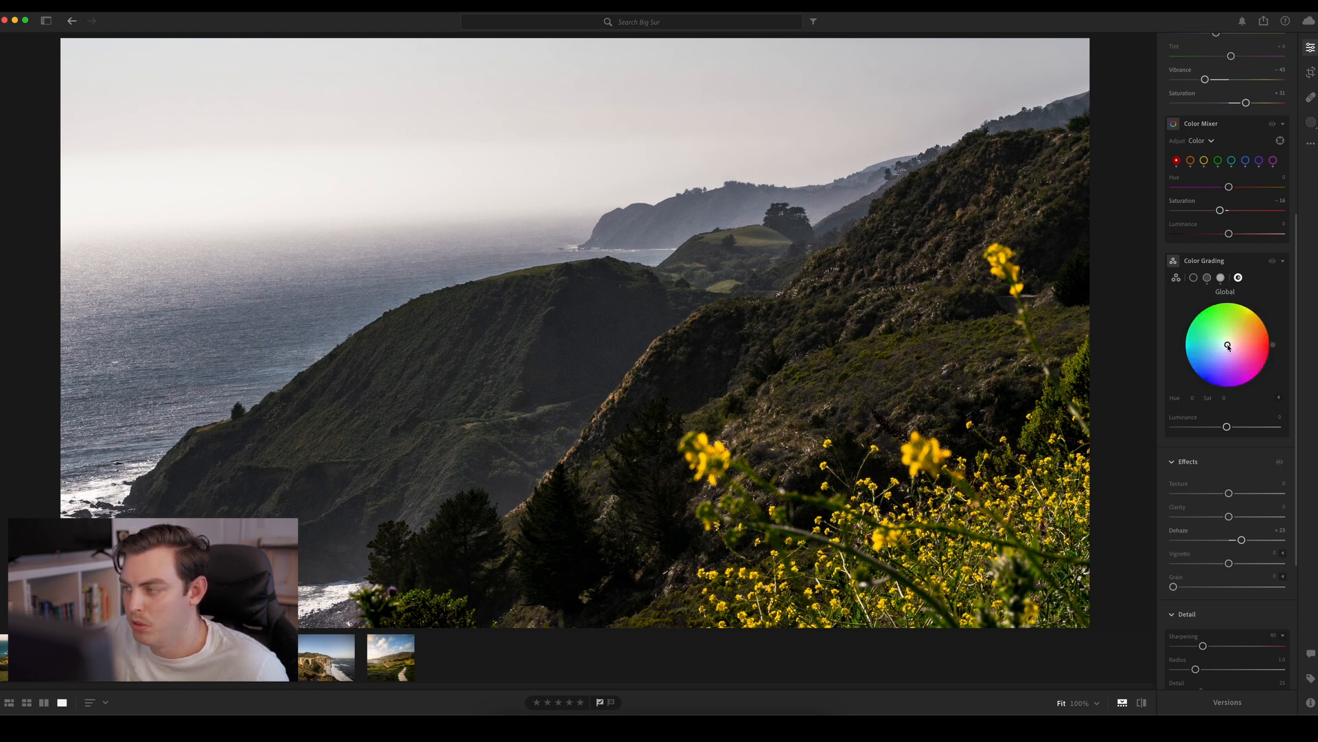
pyautogui.moveTo(1231, 343)
pyautogui.mouseDown()
pyautogui.moveTo(1243, 334)
pyautogui.moveTo(1234, 343)
pyautogui.mouseUp()
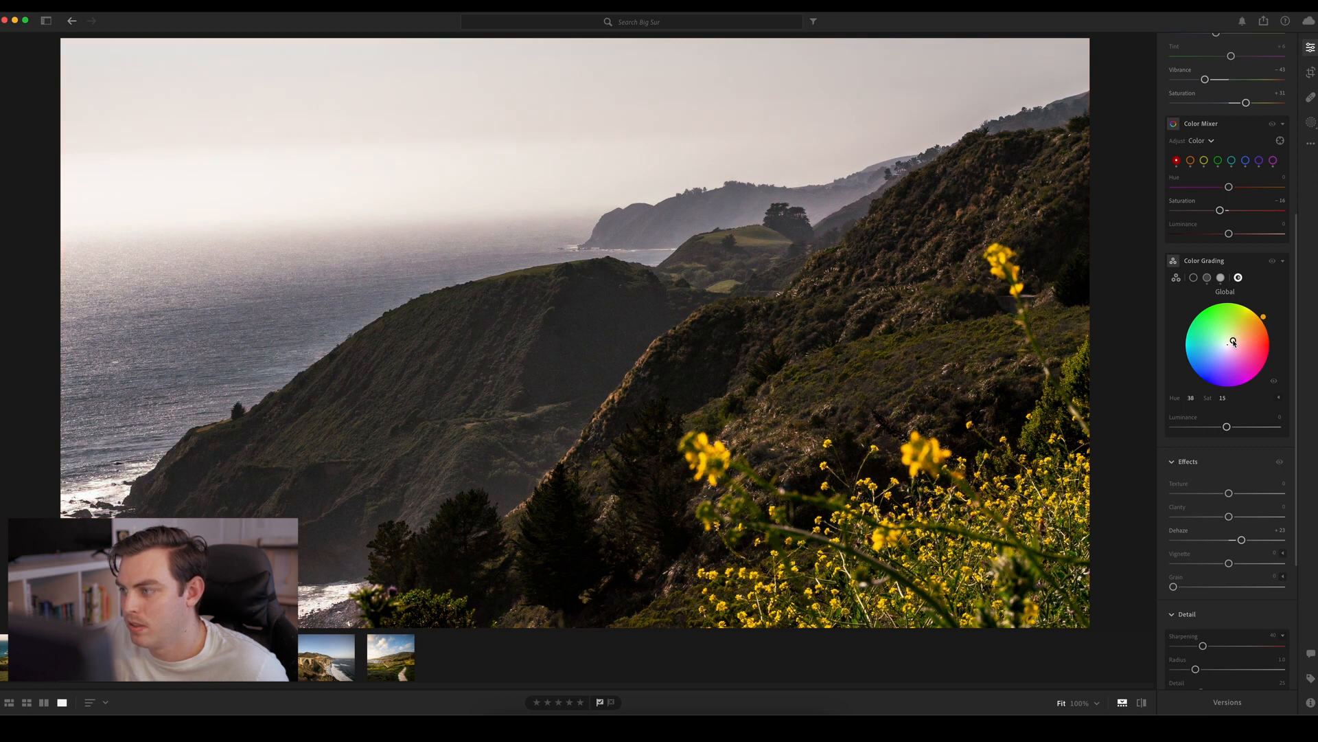
# Compare the photo with and without the color grading
pyautogui.click(1272, 261)
pyautogui.click(1273, 262)
pyautogui.click(1273, 261)
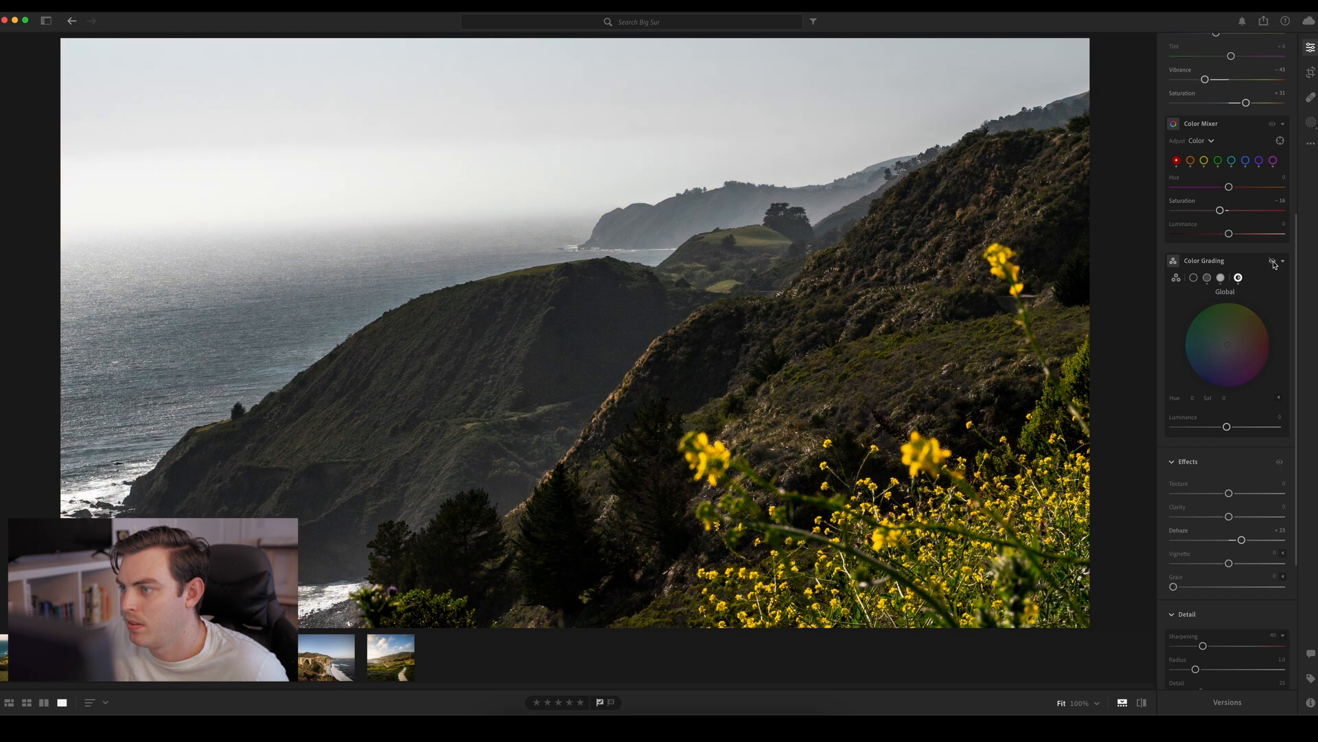
pyautogui.click(1273, 261)
pyautogui.click(1272, 262)
pyautogui.click(1273, 262)
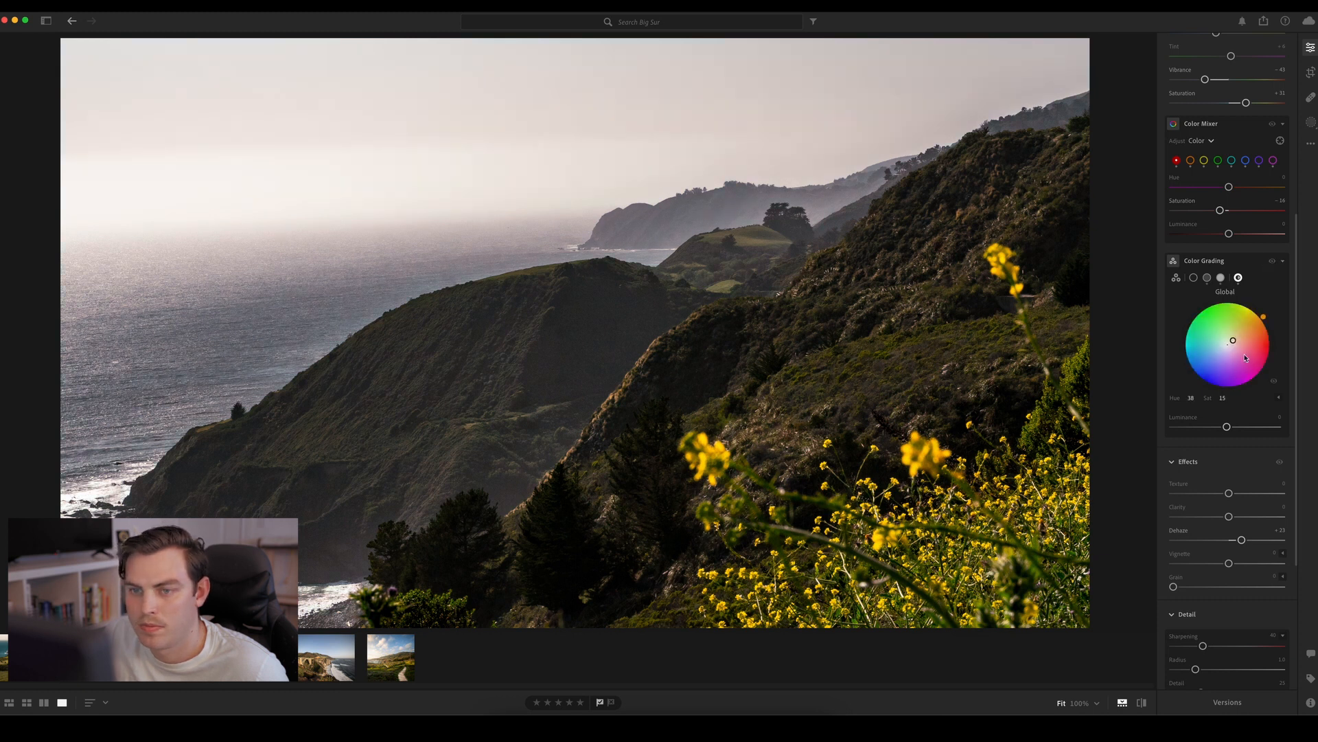
# Remove the Highlights color tint in the color grading by reducing its saturation to about zero
pyautogui.click(1221, 277)
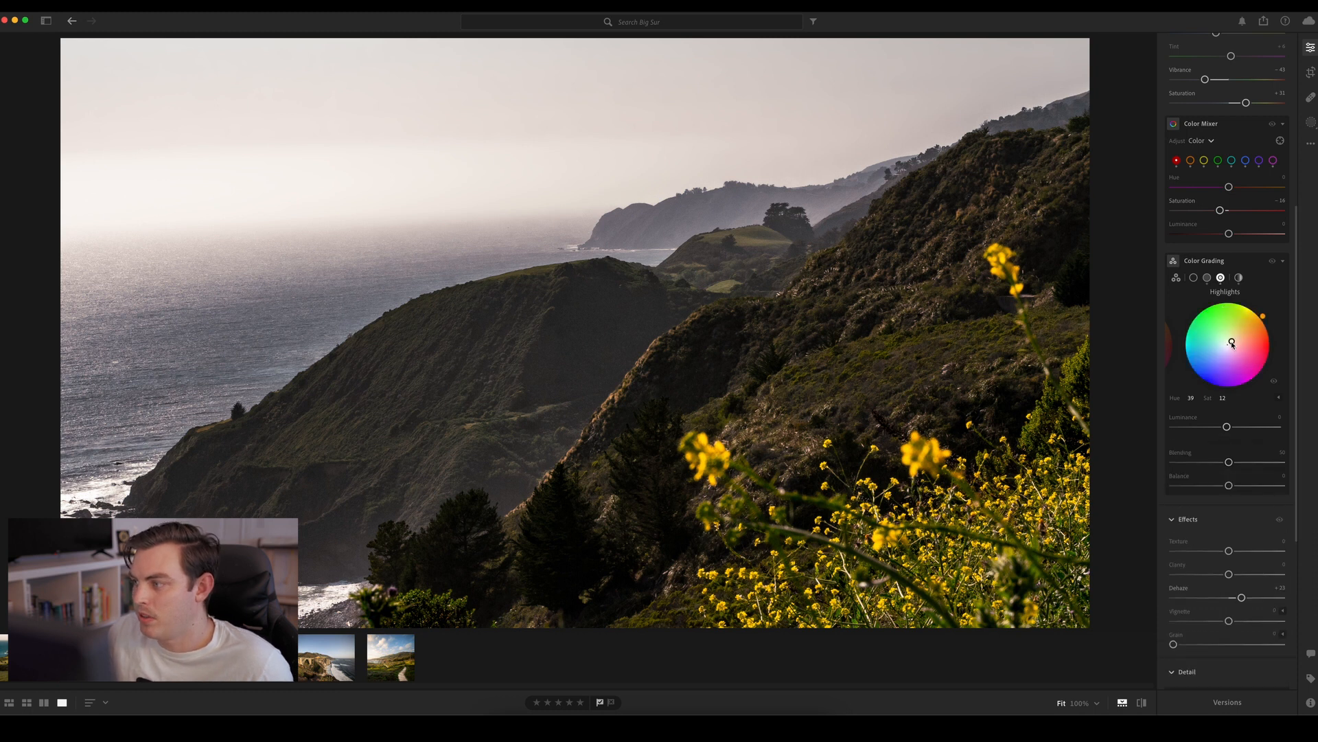
pyautogui.moveTo(1232, 344); pyautogui.dragTo(1230, 344)
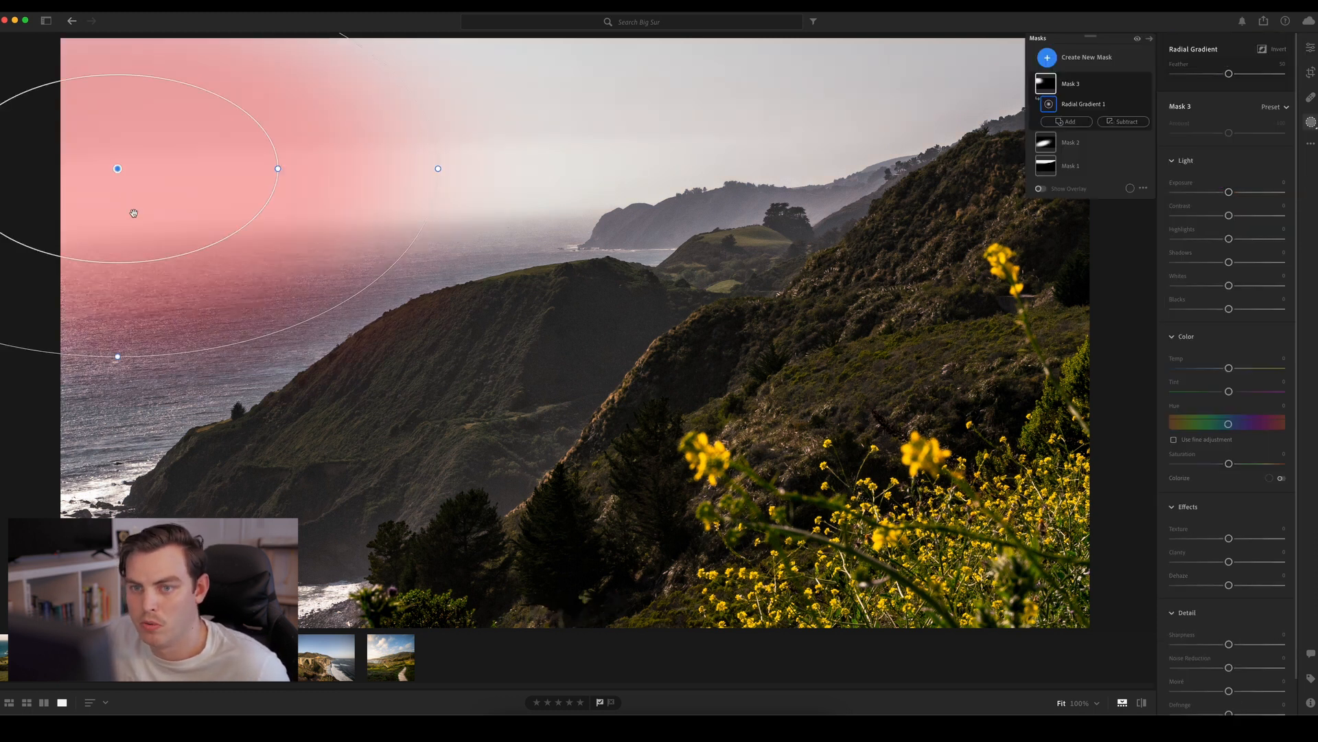
# Add a wide elliptical radial gradient mask over the bright sky and ocean haze with Temp about +28
pyautogui.moveTo(397, 227); pyautogui.dragTo(603, 160)
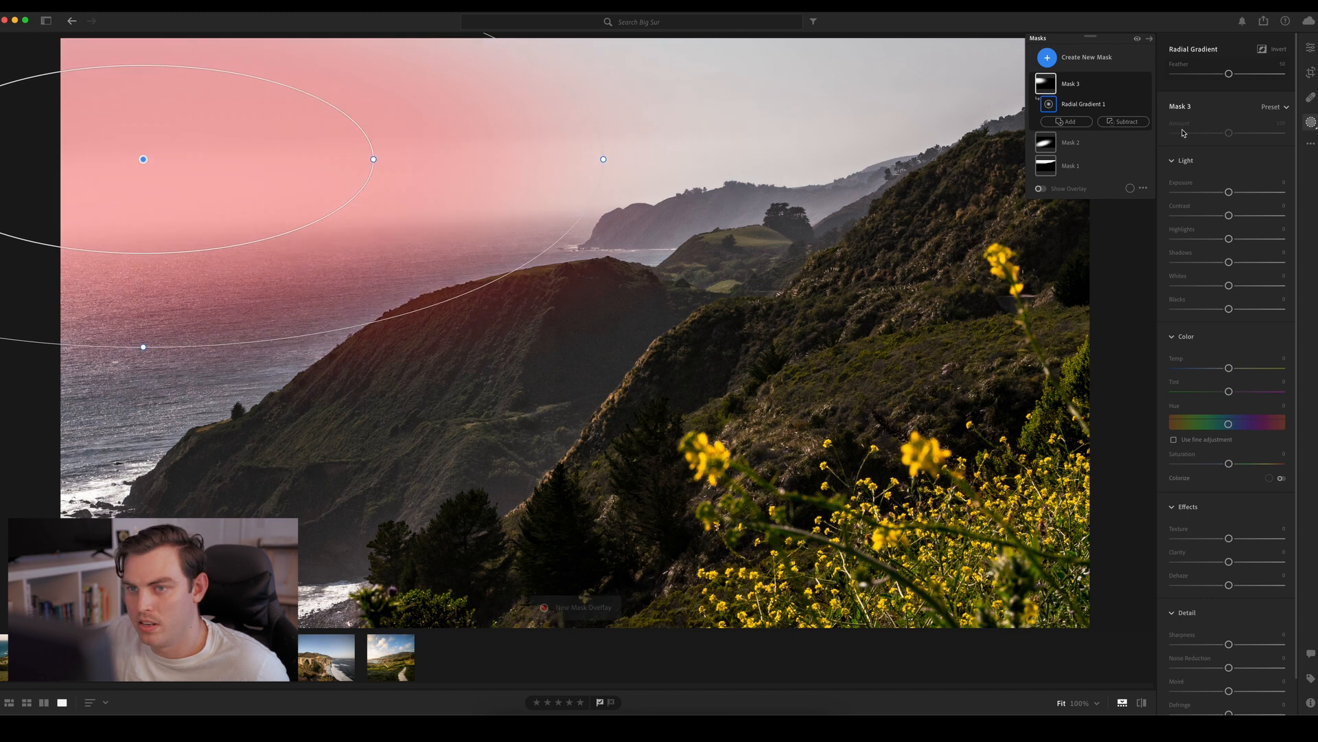
pyautogui.moveTo(1228, 368); pyautogui.dragTo(1244, 369)
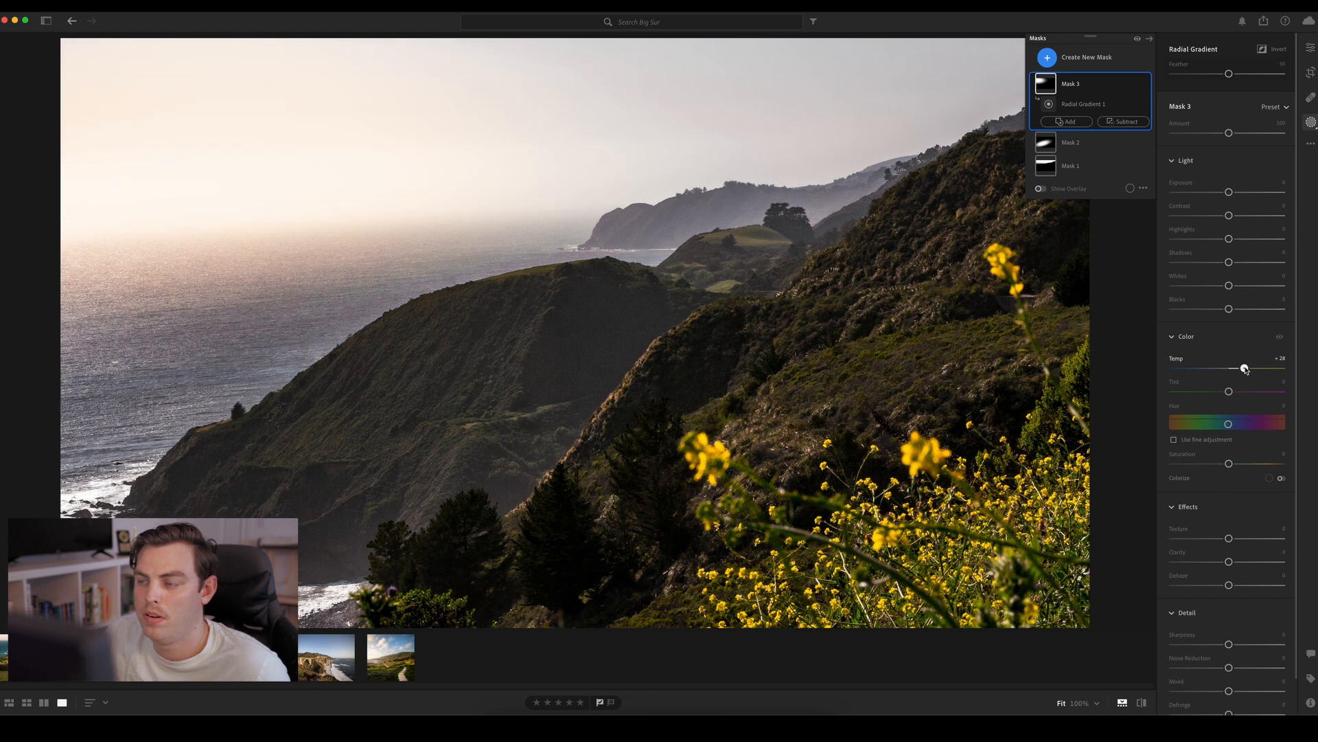
# Raise the sky mask's center, widen, deepen and tilt its ellipse across sky, sea and headland, and set Feather to about 96
pyautogui.moveTo(140, 159); pyautogui.dragTo(132, 77)
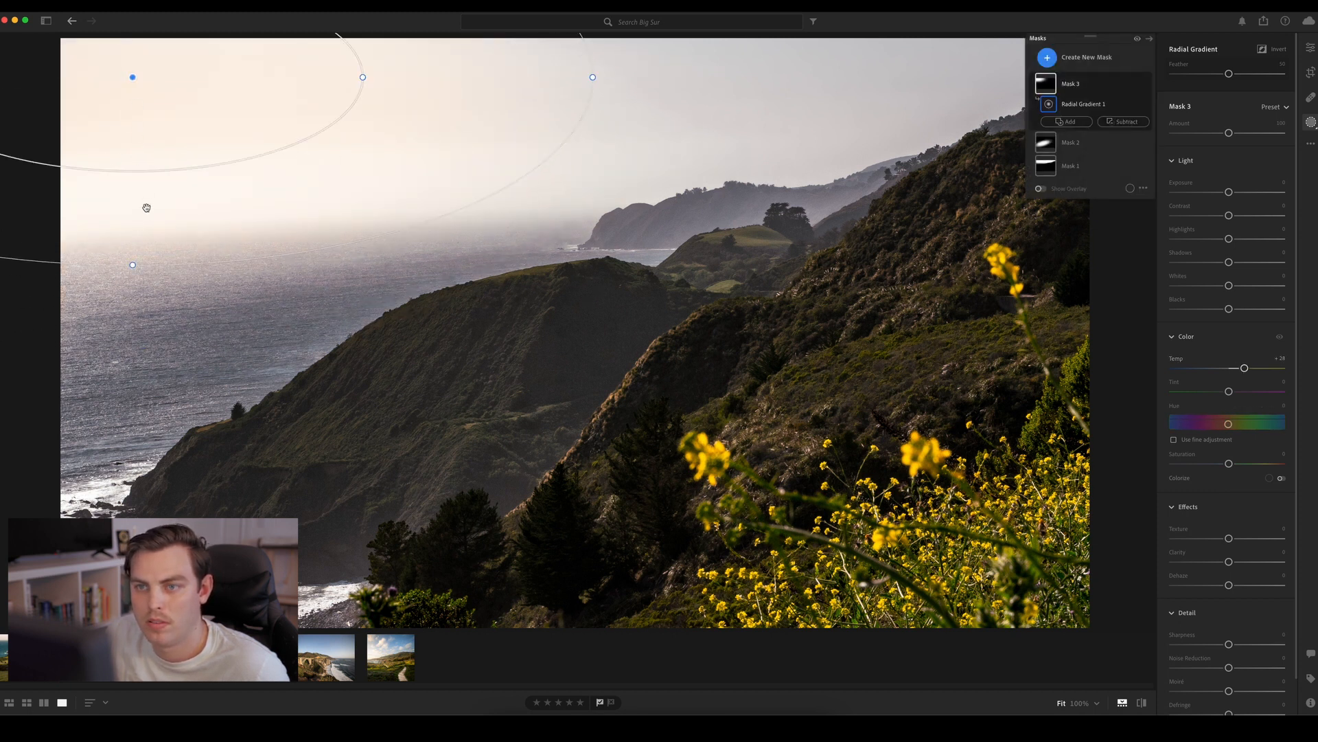
pyautogui.moveTo(133, 265); pyautogui.dragTo(133, 315)
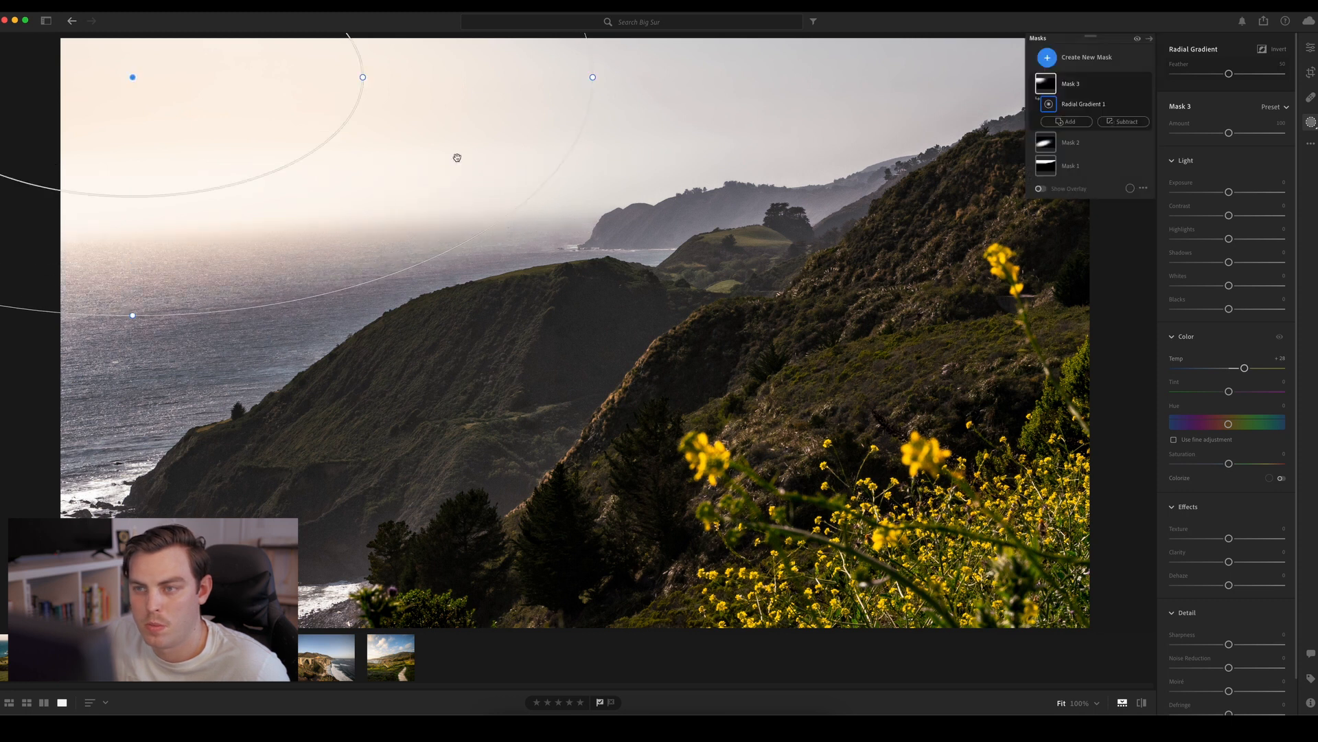
pyautogui.moveTo(593, 77); pyautogui.dragTo(1199, 121)
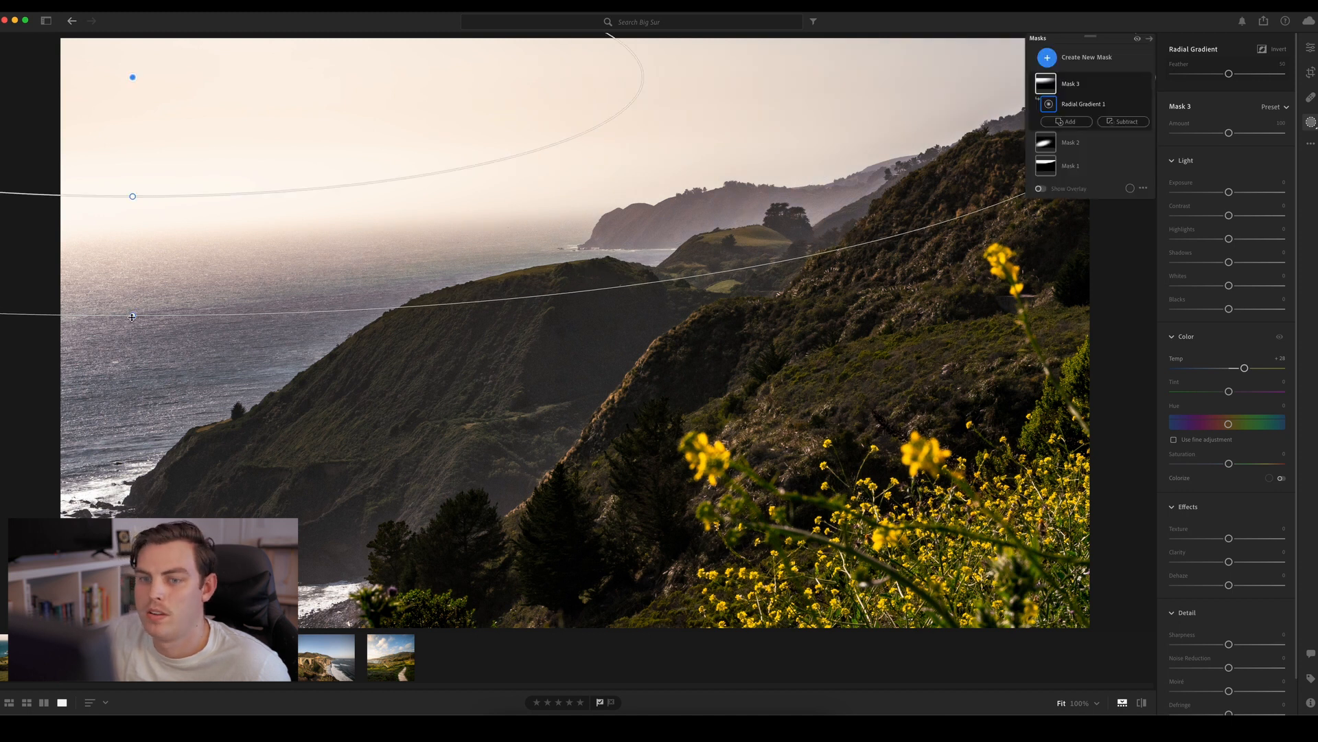
pyautogui.moveTo(132, 317); pyautogui.dragTo(139, 438)
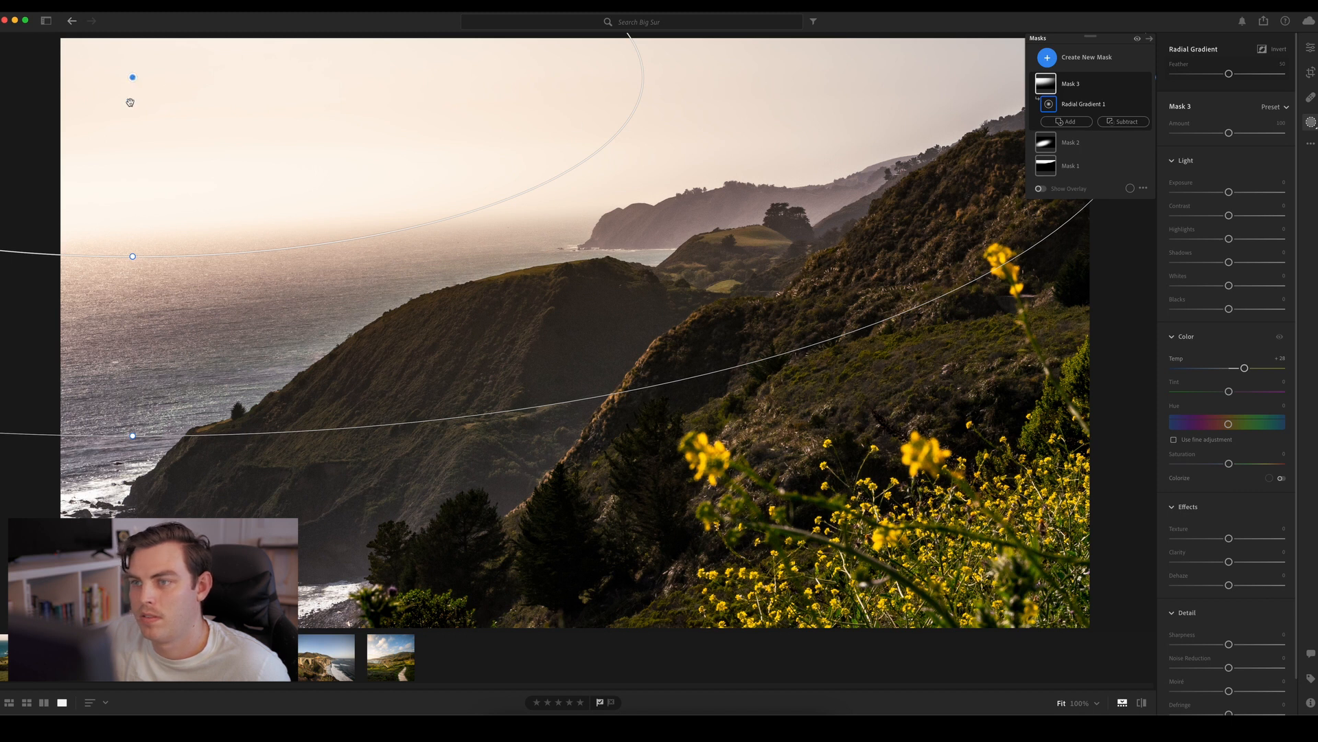
pyautogui.moveTo(136, 440); pyautogui.dragTo(171, 476)
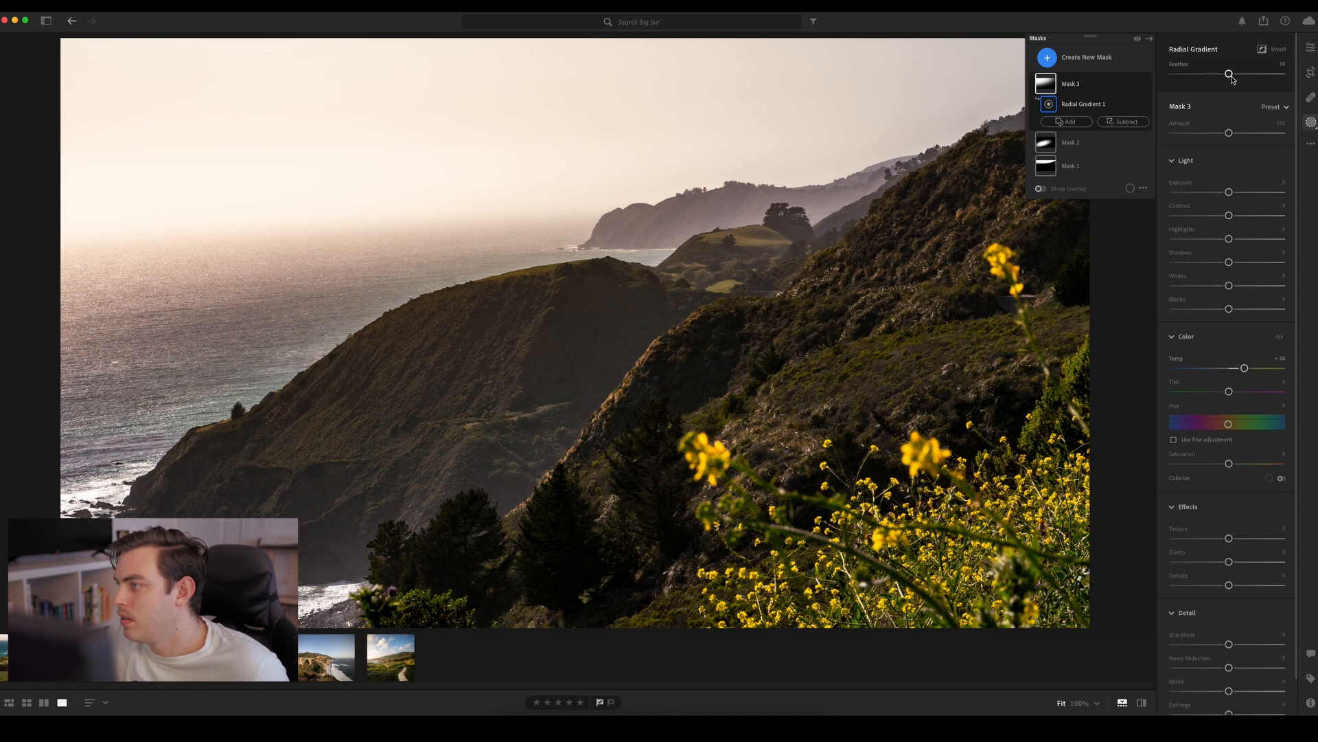
pyautogui.moveTo(1229, 74); pyautogui.dragTo(1279, 85)
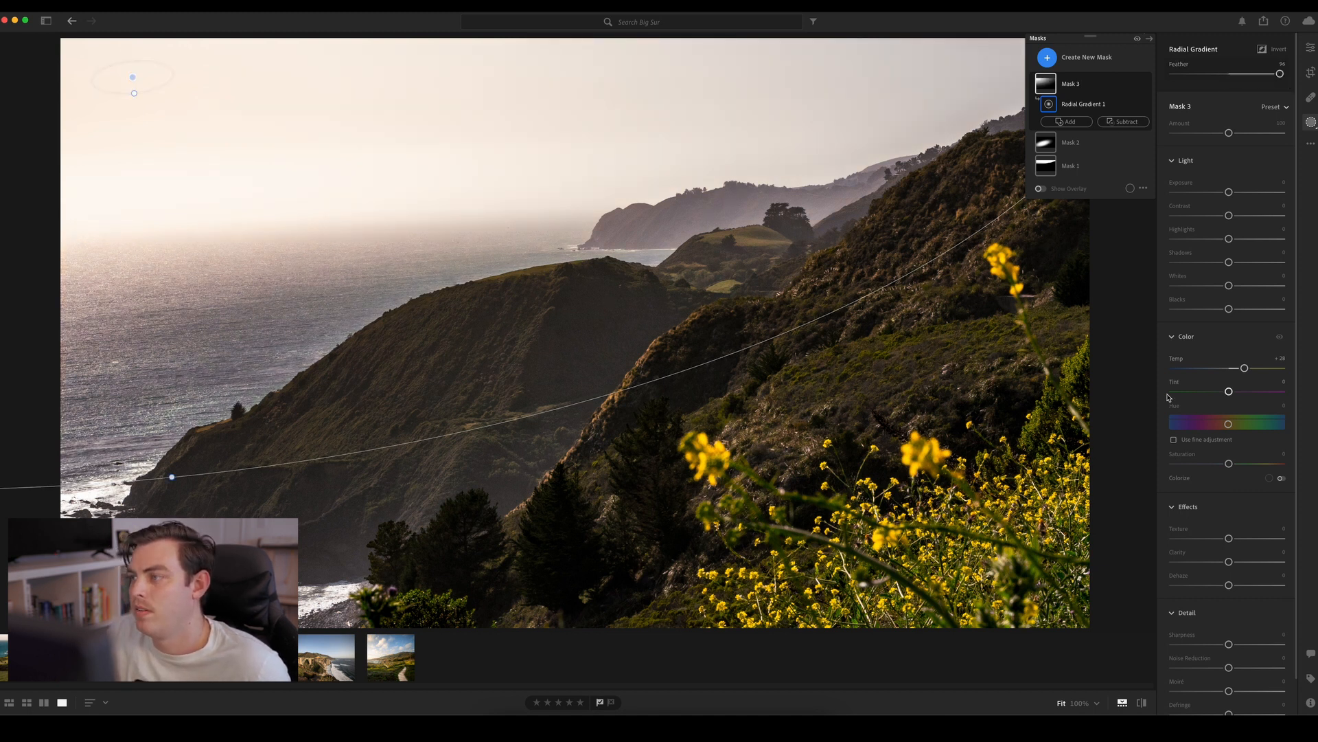
# Set the sky mask's Temp to about +19, Saturation +51, Highlights -100 and Whites -13
pyautogui.moveTo(1246, 369); pyautogui.dragTo(1239, 368)
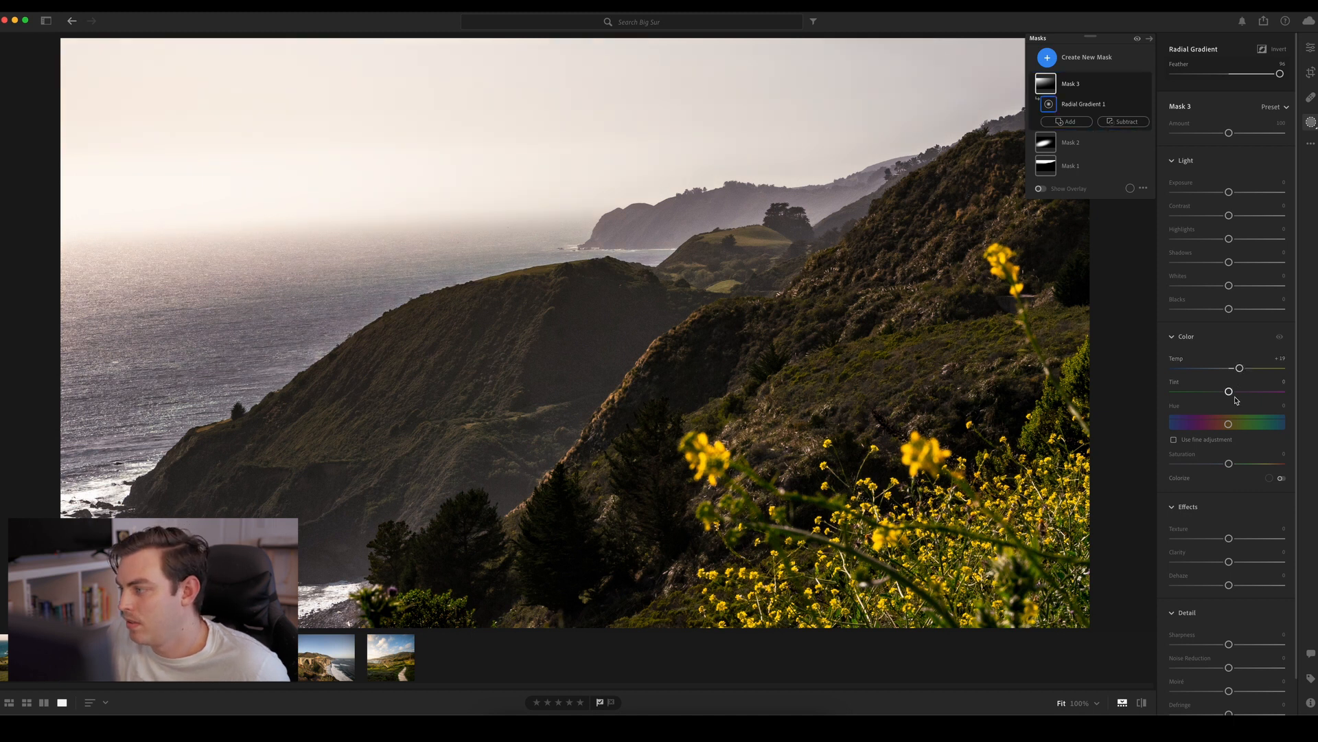
pyautogui.moveTo(1229, 464); pyautogui.dragTo(1257, 458)
pyautogui.moveTo(1229, 239); pyautogui.dragTo(1168, 244)
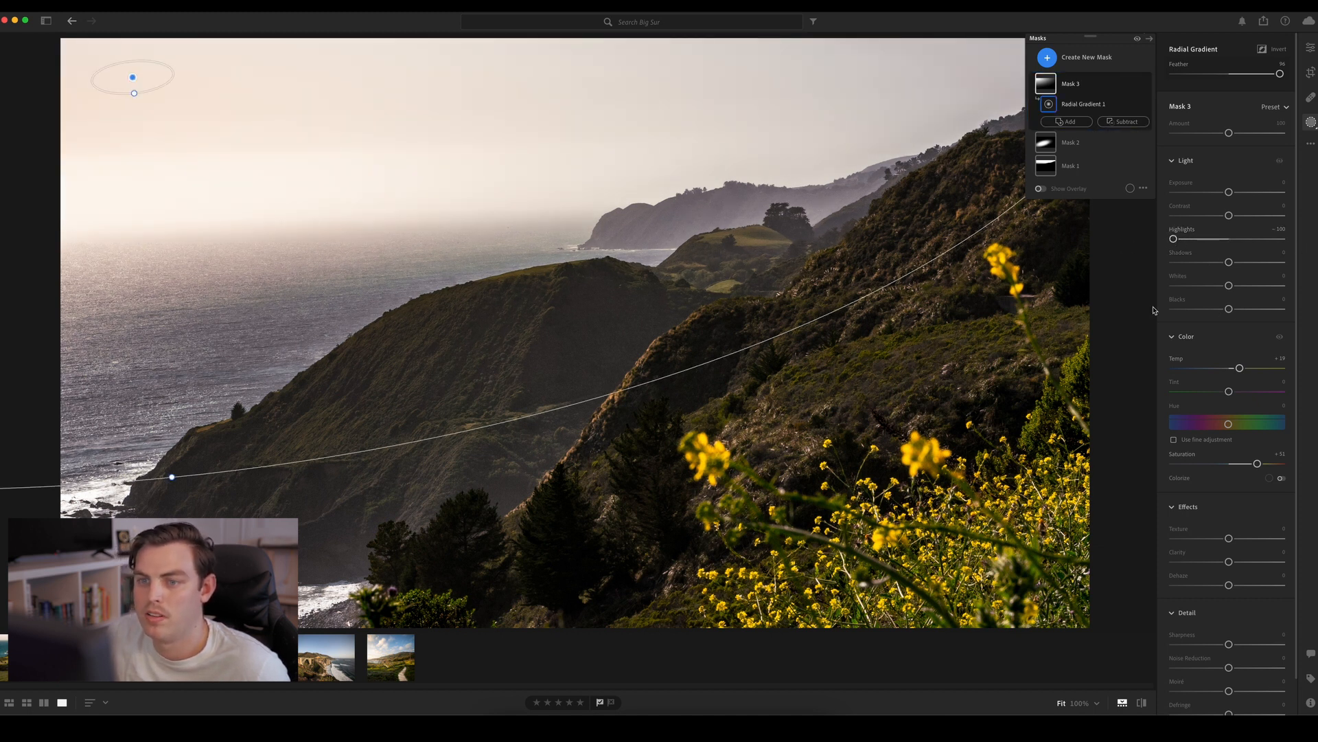
pyautogui.moveTo(1229, 285)
pyautogui.mouseDown()
pyautogui.moveTo(1248, 291)
pyautogui.moveTo(1222, 291)
pyautogui.mouseUp()
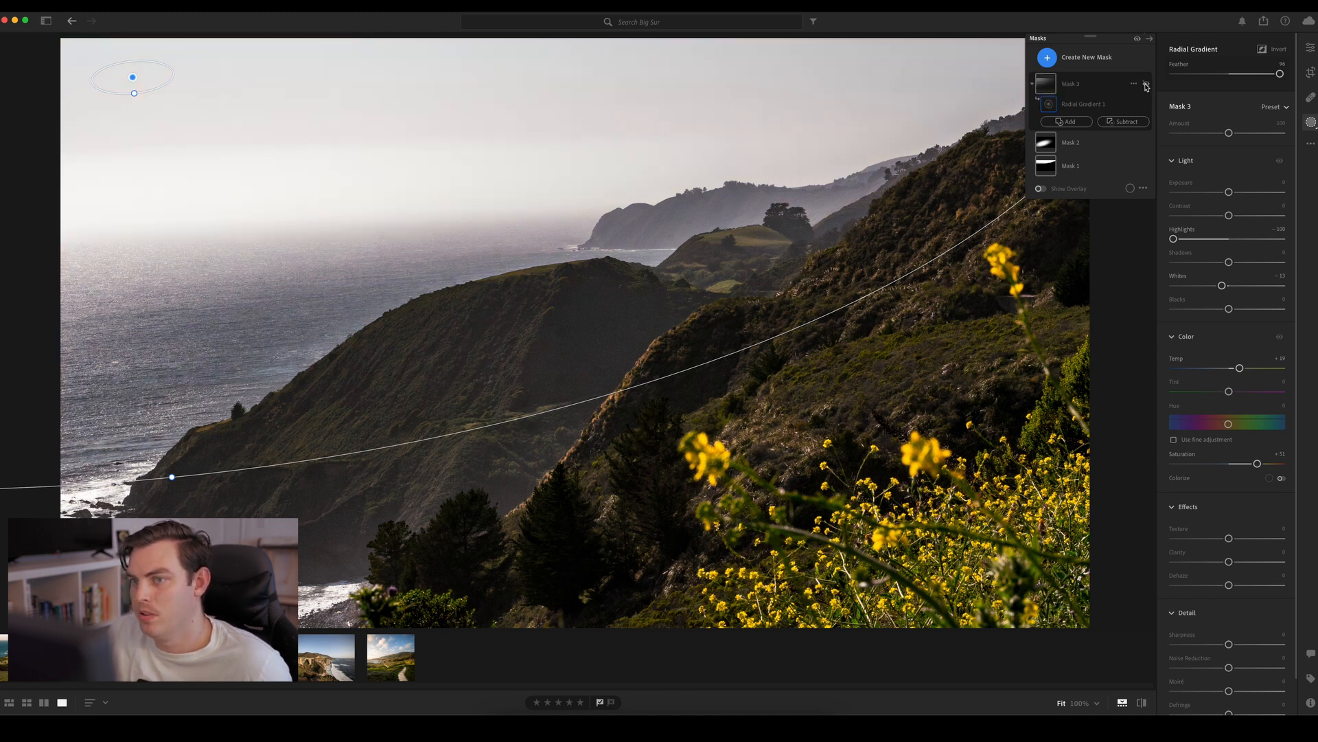
# Compare the photo with and without the warm sky mask
pyautogui.click(1145, 87)
pyautogui.click(1145, 86)
pyautogui.click(1146, 86)
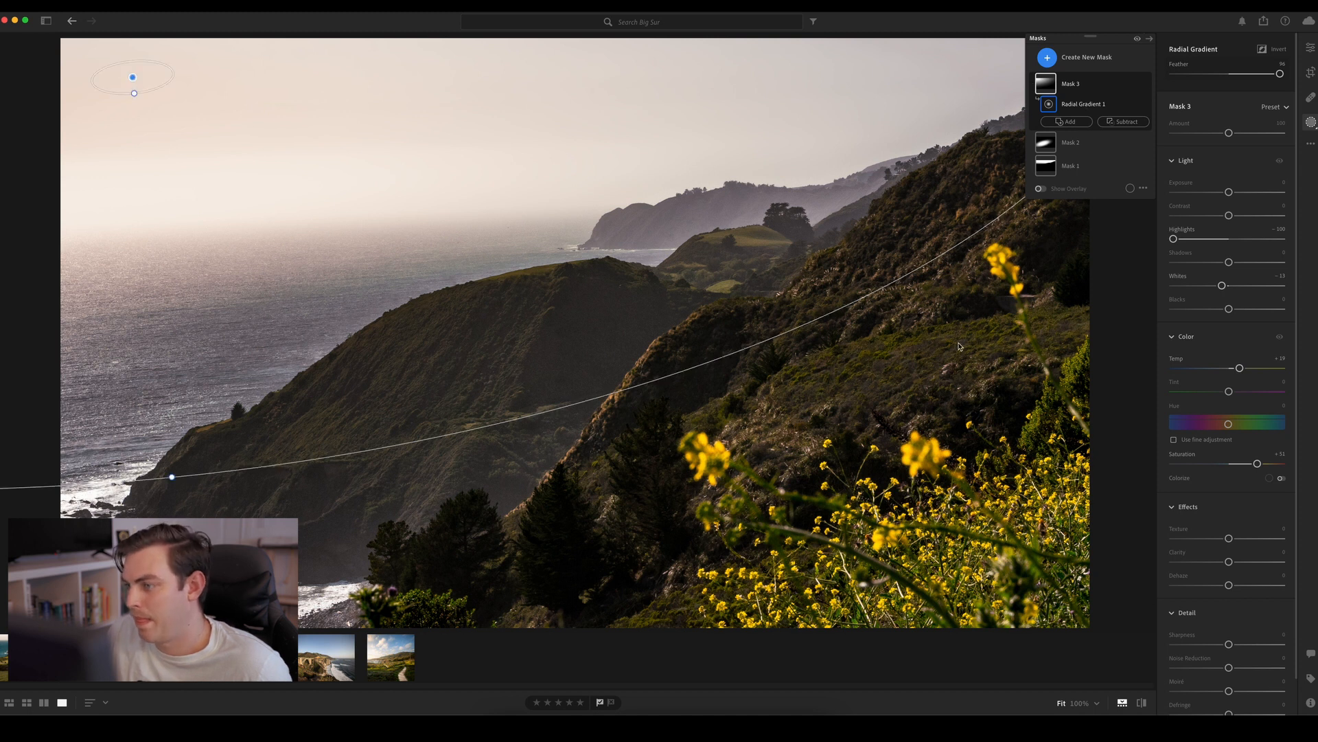
# Add a tilted linear gradient mask over the yellow flowers in the foreground corner and lower its Exposure by about one stop
pyautogui.click(1072, 57)
pyautogui.click(1088, 174)
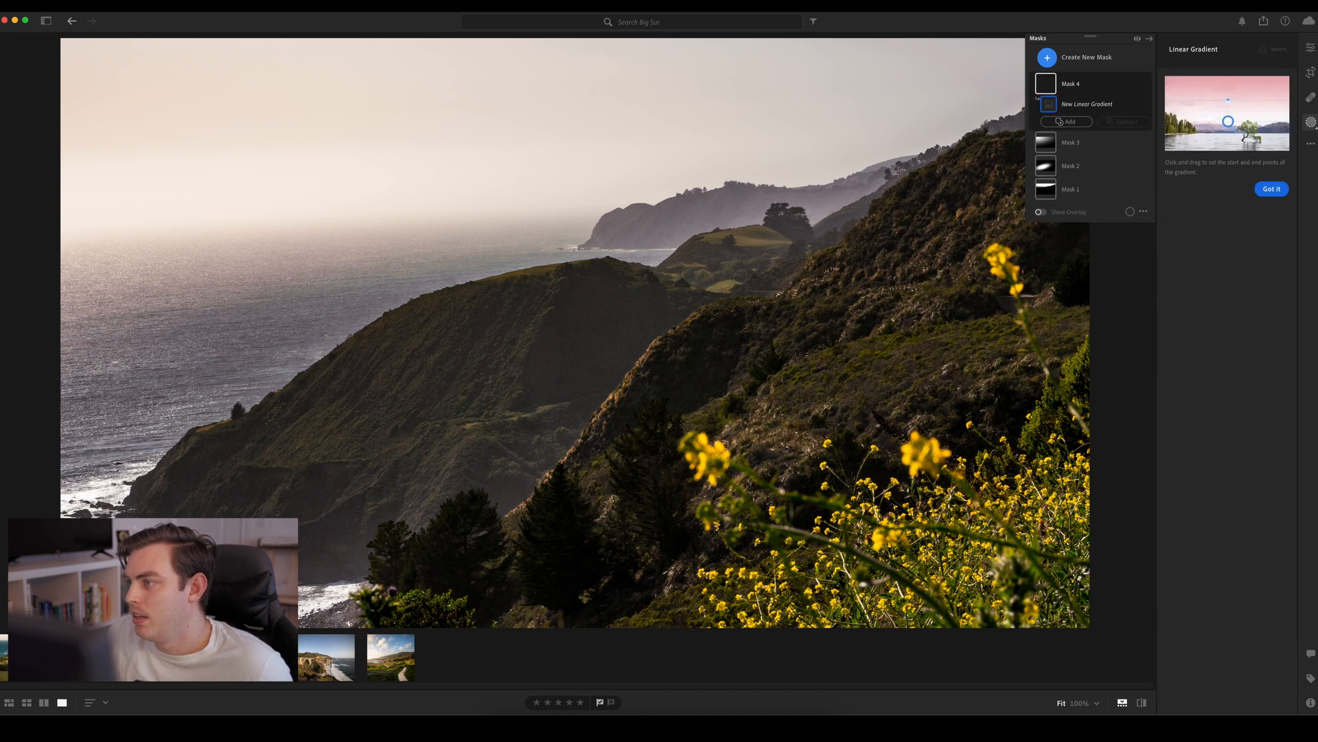
pyautogui.moveTo(975, 598)
pyautogui.mouseDown()
pyautogui.moveTo(931, 543)
pyautogui.moveTo(903, 431)
pyautogui.mouseUp()
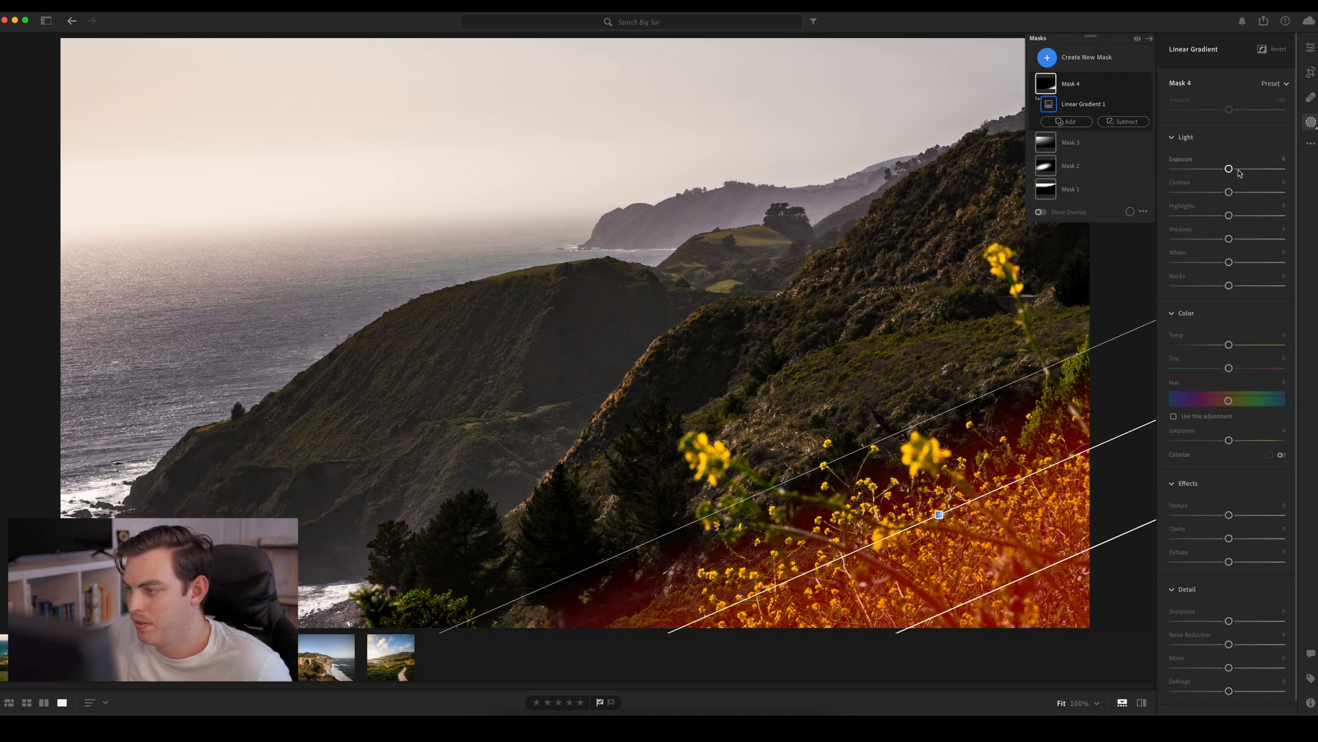
pyautogui.moveTo(1229, 168); pyautogui.dragTo(1216, 174)
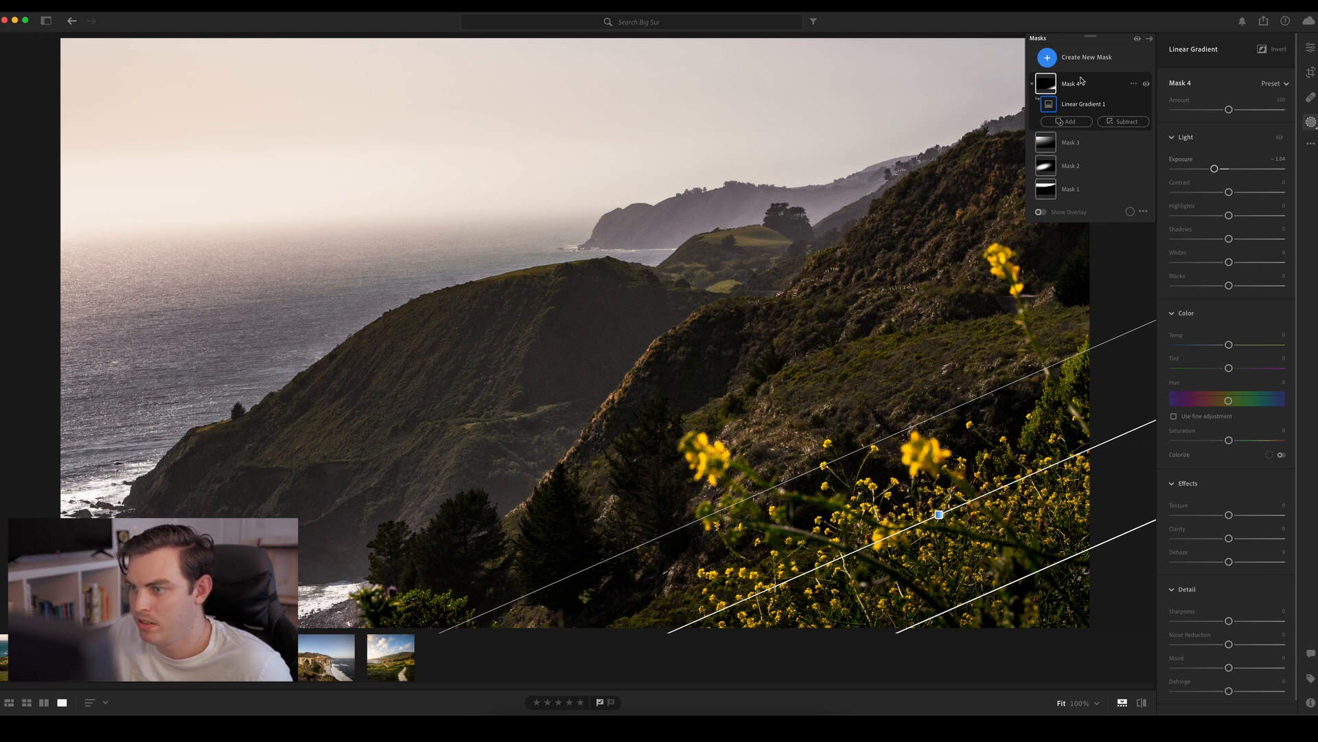
# Compare the photo with and without the flower gradient mask, and collapse the mask list to thumbnails
pyautogui.click(1144, 84)
pyautogui.click(1144, 85)
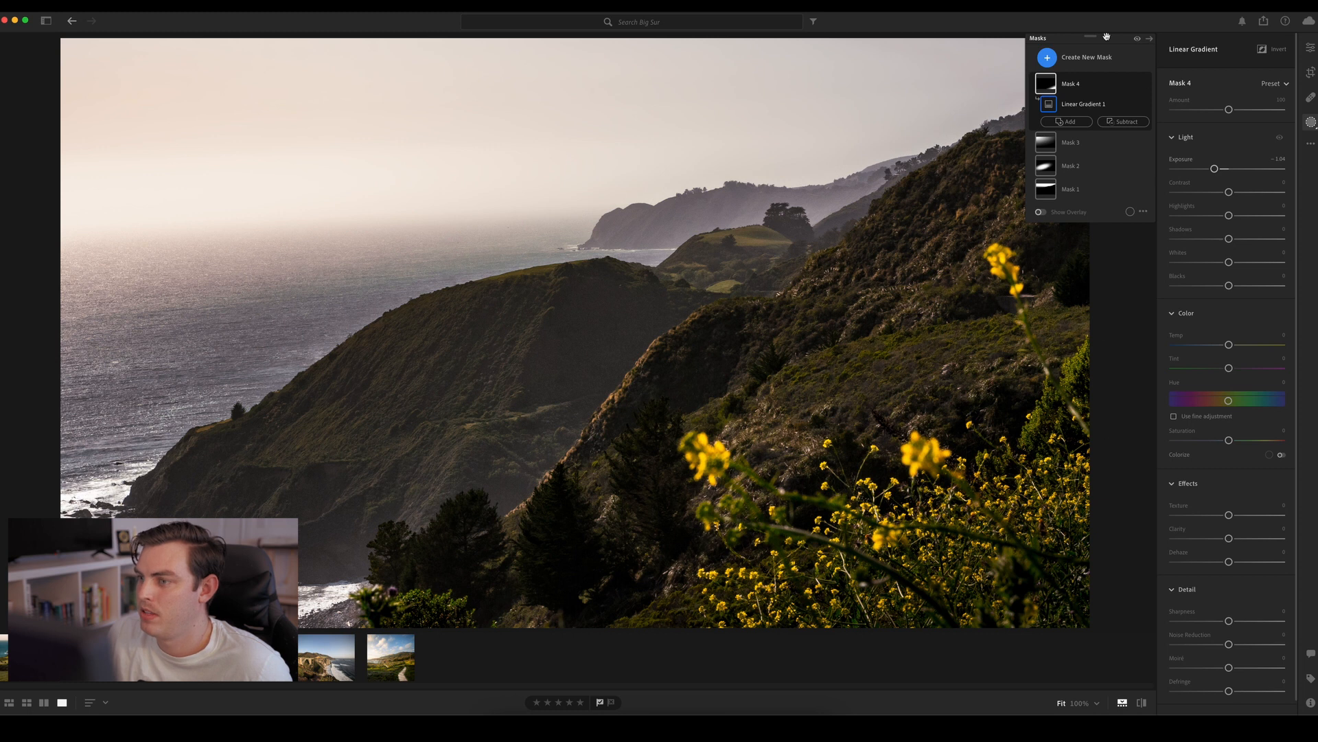
pyautogui.click(1149, 39)
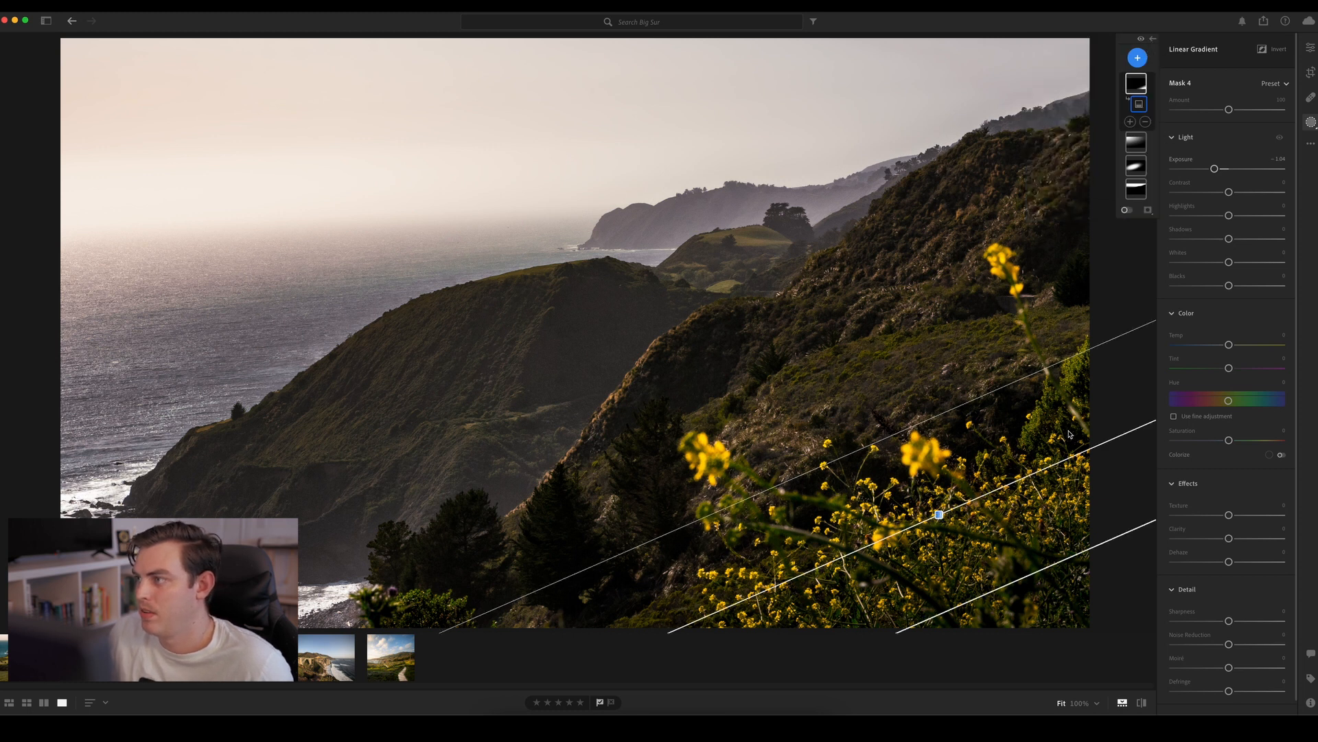
# Return to the general edit settings and compare the edited photo with the original
pyautogui.press('e')
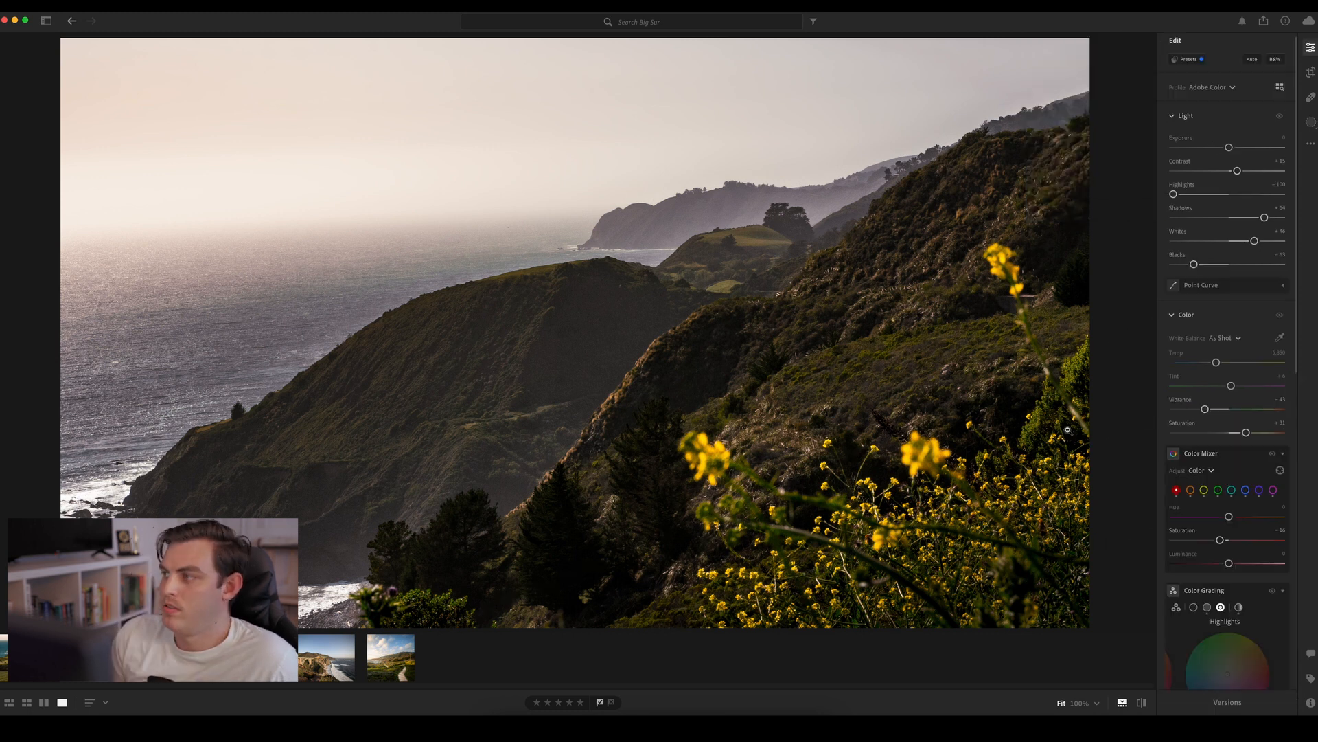
pyautogui.click(615, 336)
pyautogui.click(614, 337)
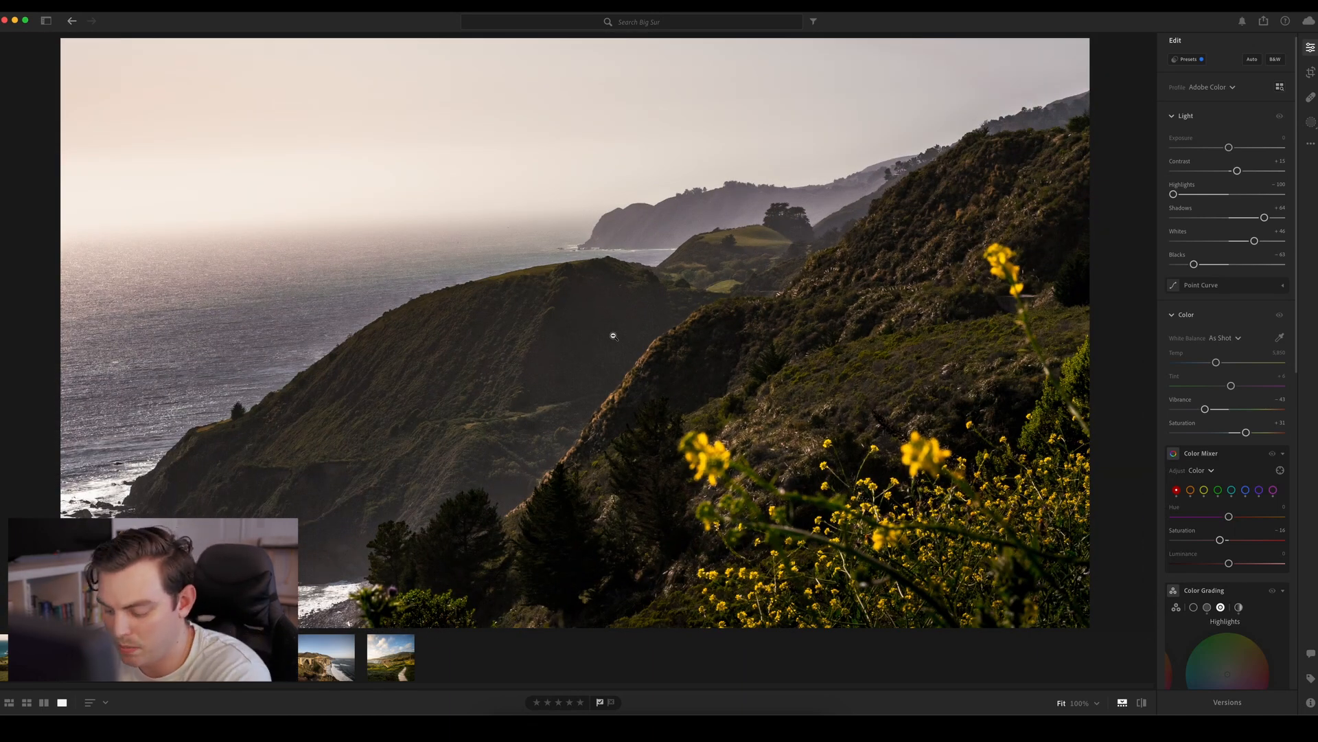
pyautogui.press('\\')
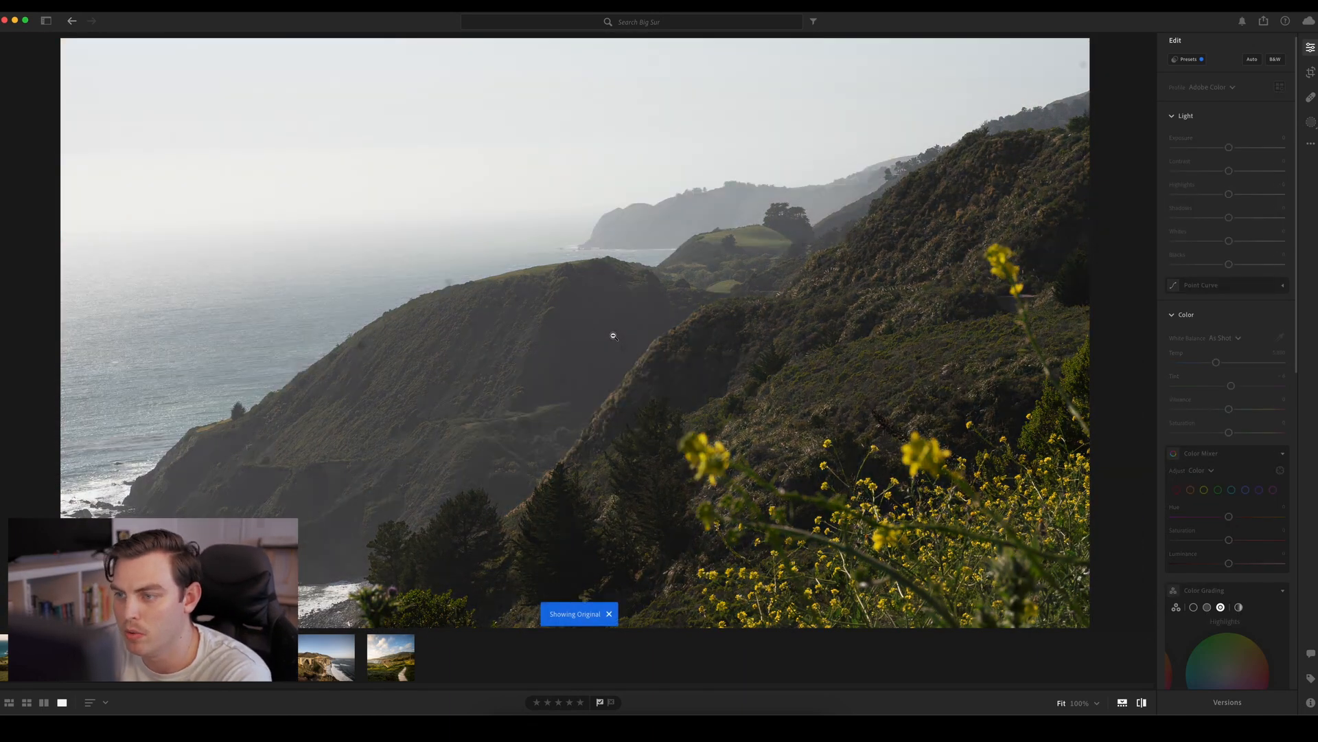
pyautogui.press('\\')
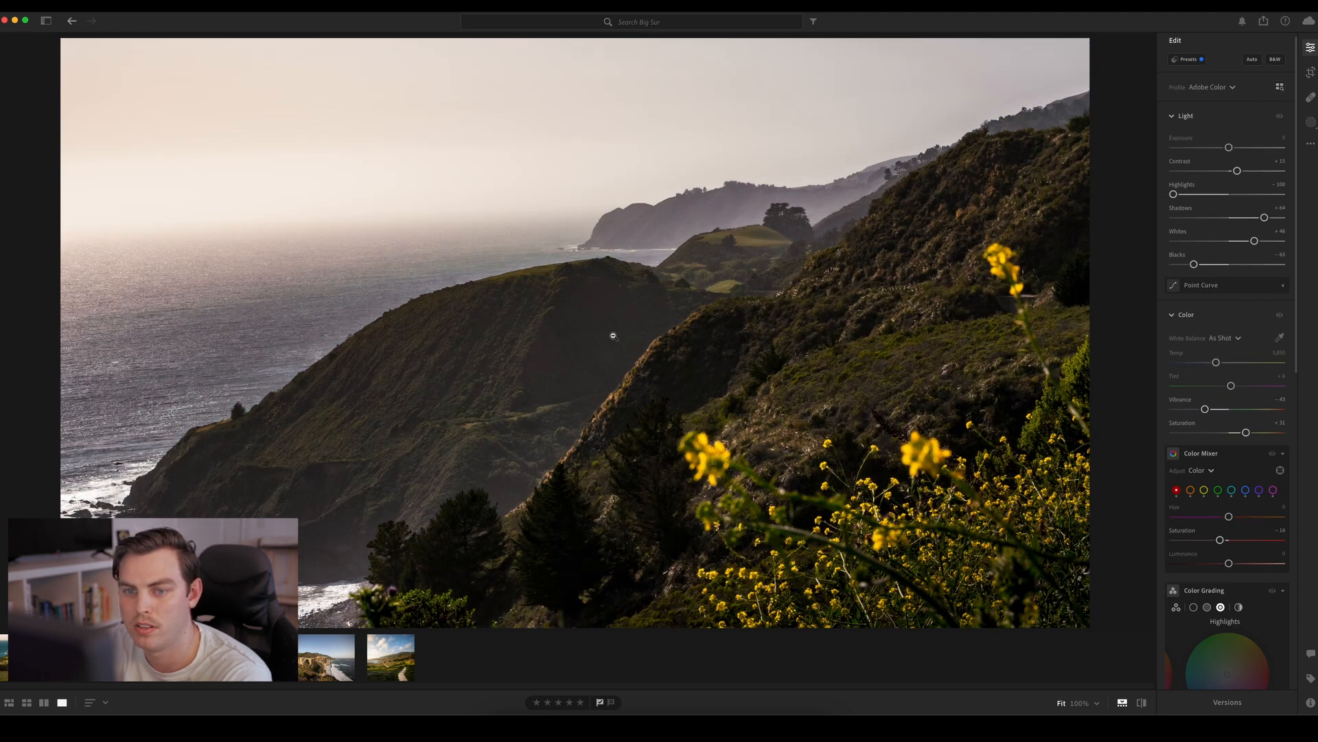
pyautogui.press('\\')
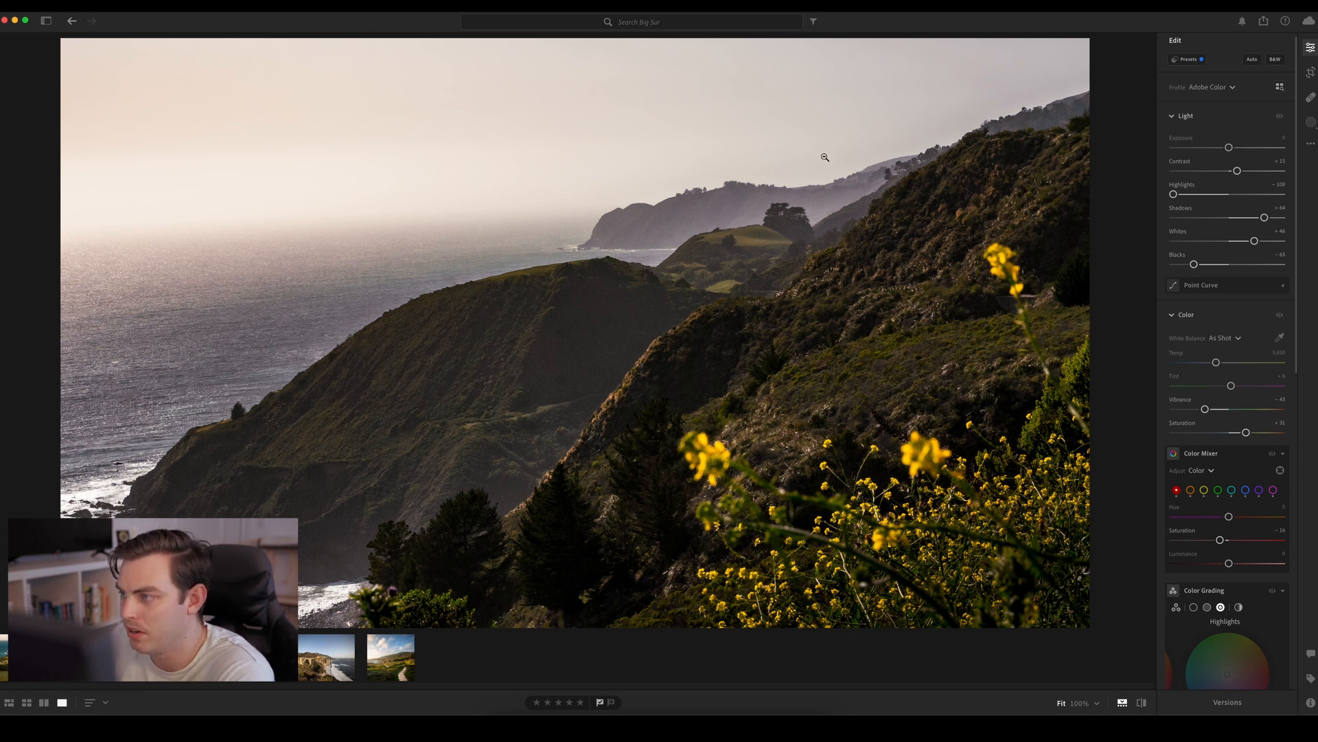
# Add a large, tilted radial gradient mask over the upper part of the rugged hillside and its adjoining sky
pyautogui.click(1310, 121)
pyautogui.click(1134, 57)
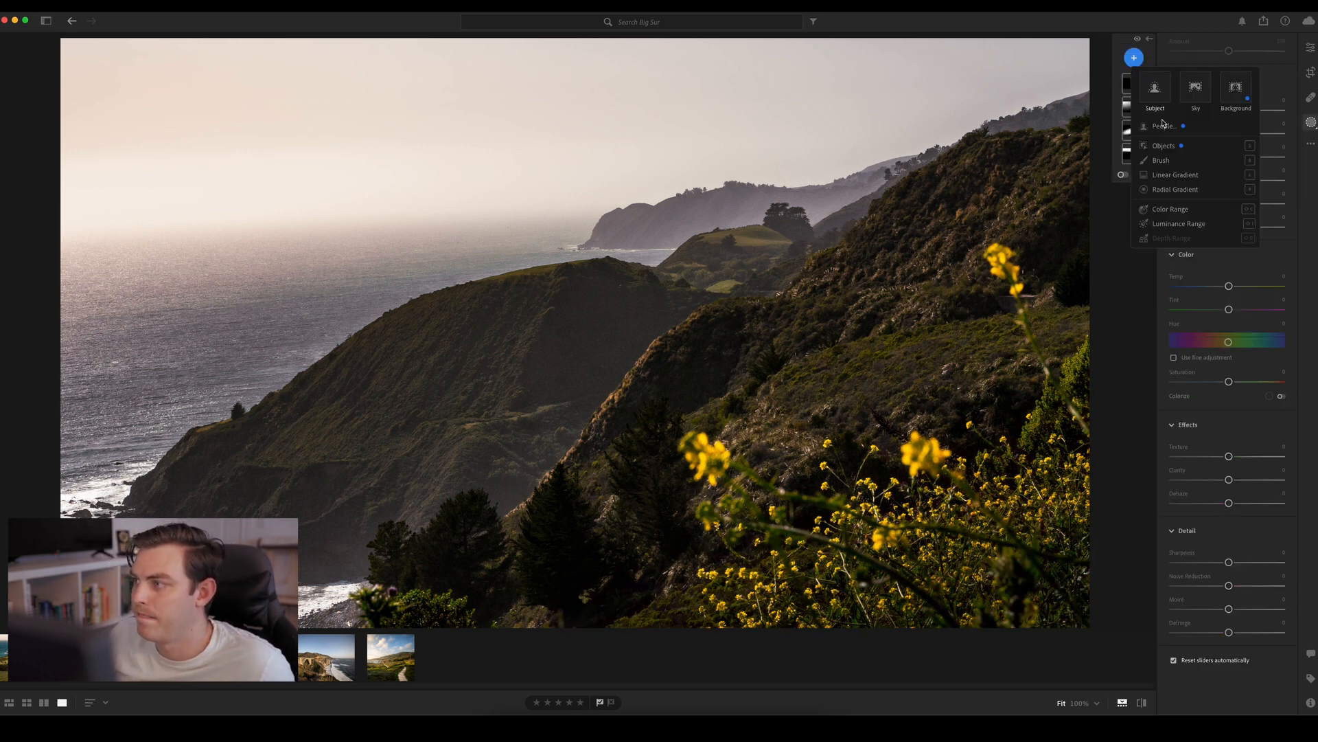
pyautogui.click(1181, 191)
pyautogui.moveTo(905, 192); pyautogui.dragTo(1103, 355)
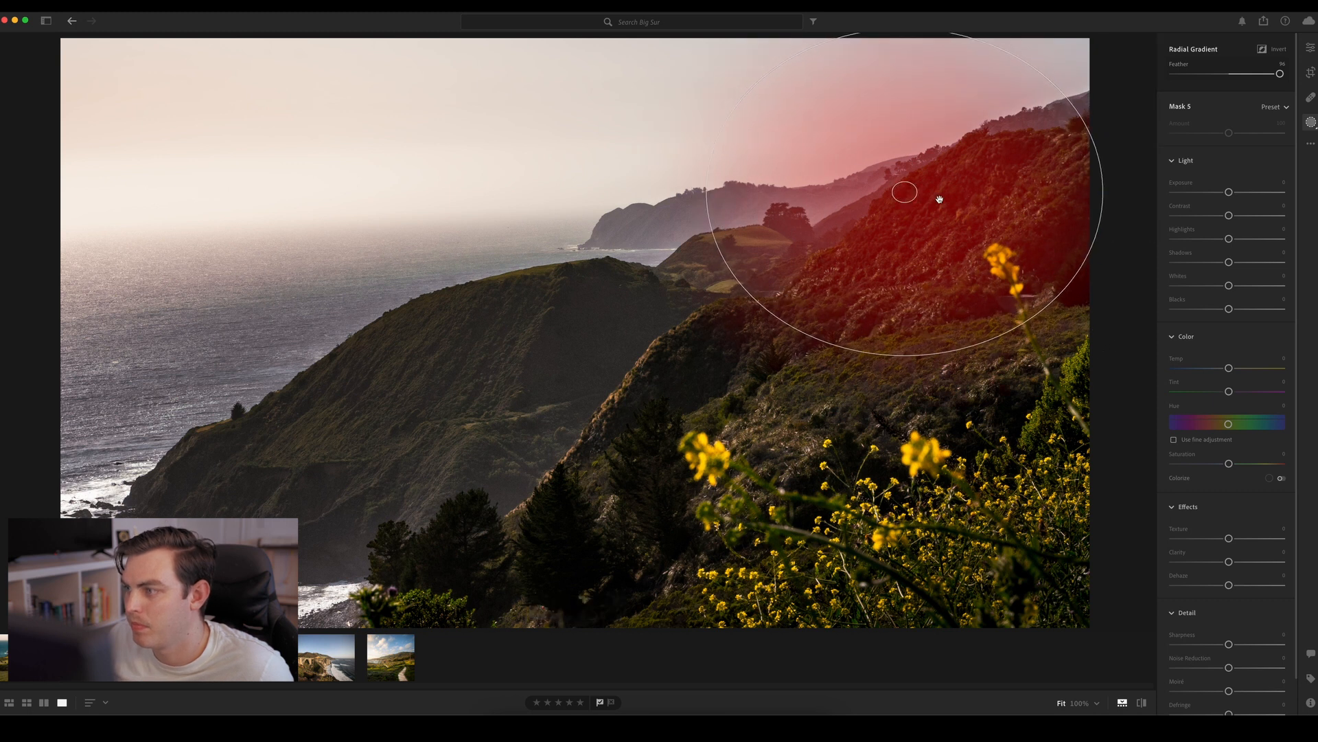
pyautogui.moveTo(904, 193); pyautogui.dragTo(973, 201)
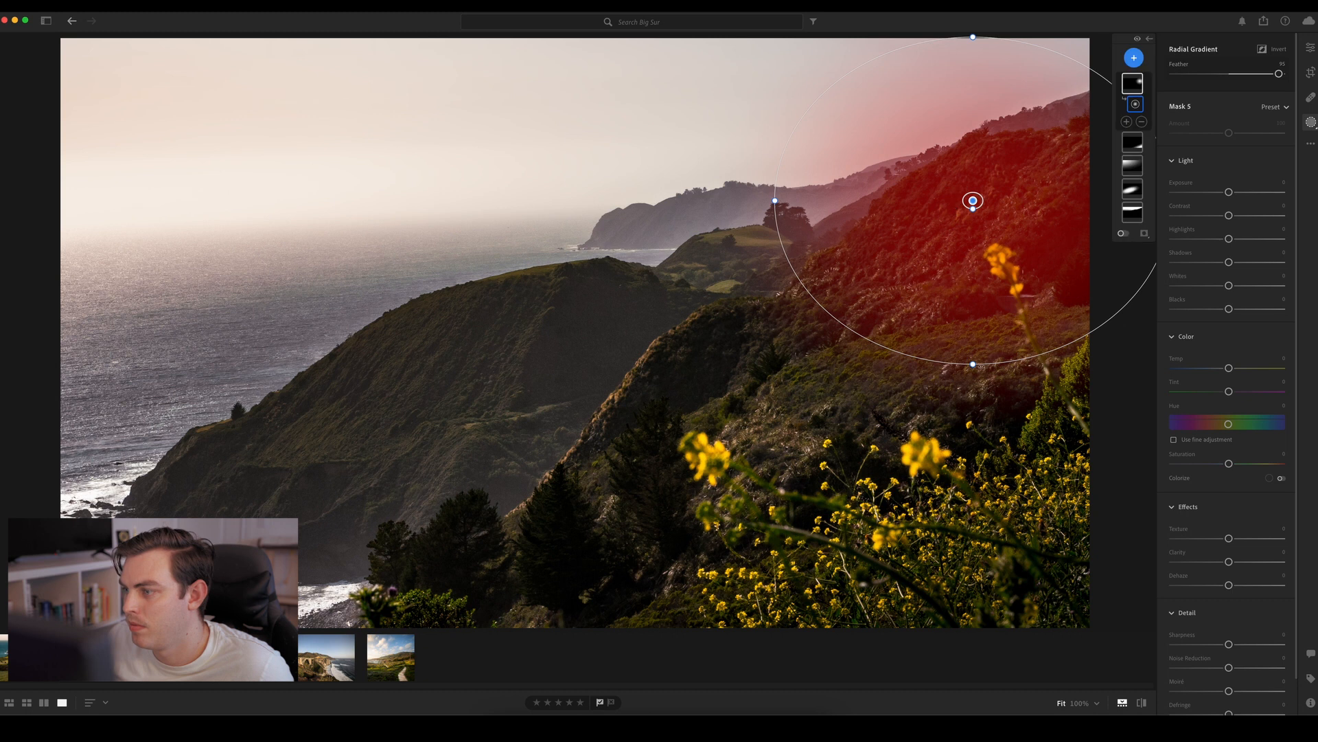
pyautogui.moveTo(981, 371); pyautogui.dragTo(857, 366)
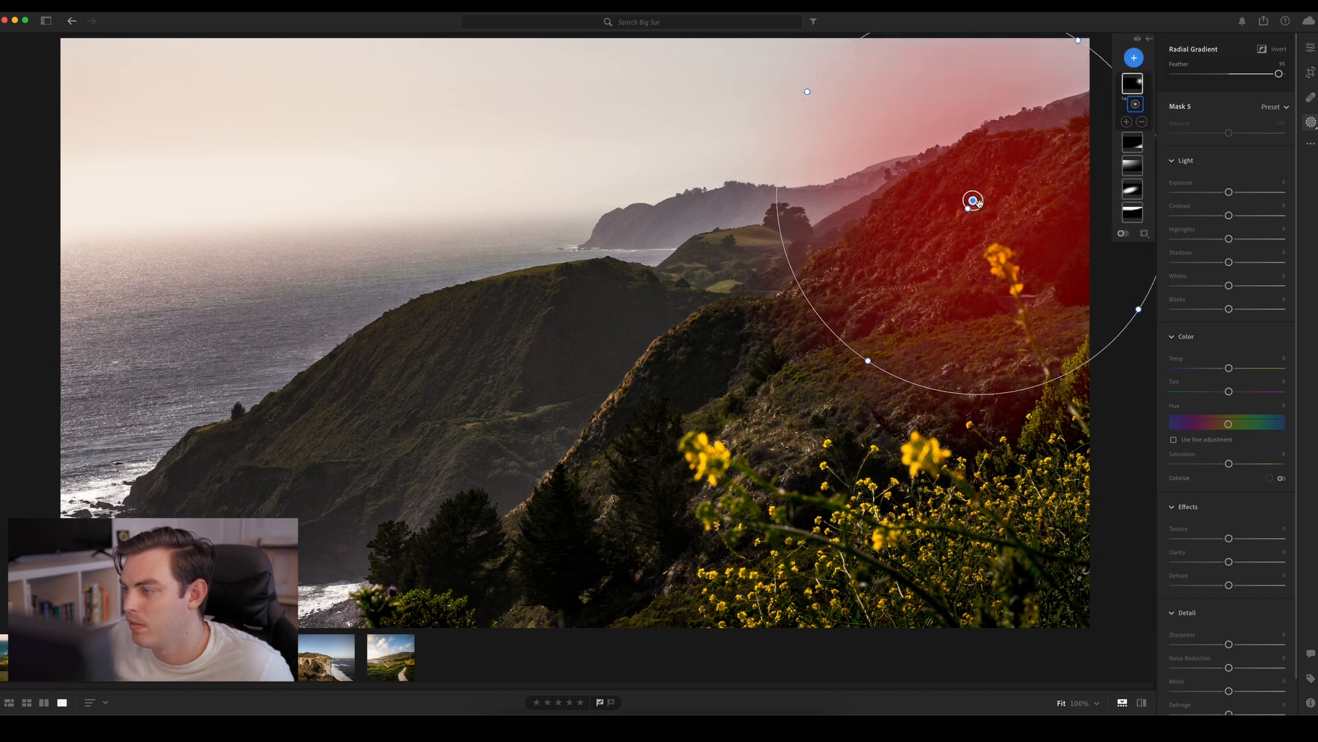
pyautogui.moveTo(979, 204); pyautogui.dragTo(989, 182)
pyautogui.moveTo(883, 343); pyautogui.dragTo(880, 349)
# Set the hillside mask's Exposure to about -0.2, Texture -44, Clarity -43 and Dehaze -16
pyautogui.moveTo(1230, 192); pyautogui.dragTo(1227, 194)
pyautogui.moveTo(1229, 562); pyautogui.dragTo(1203, 538)
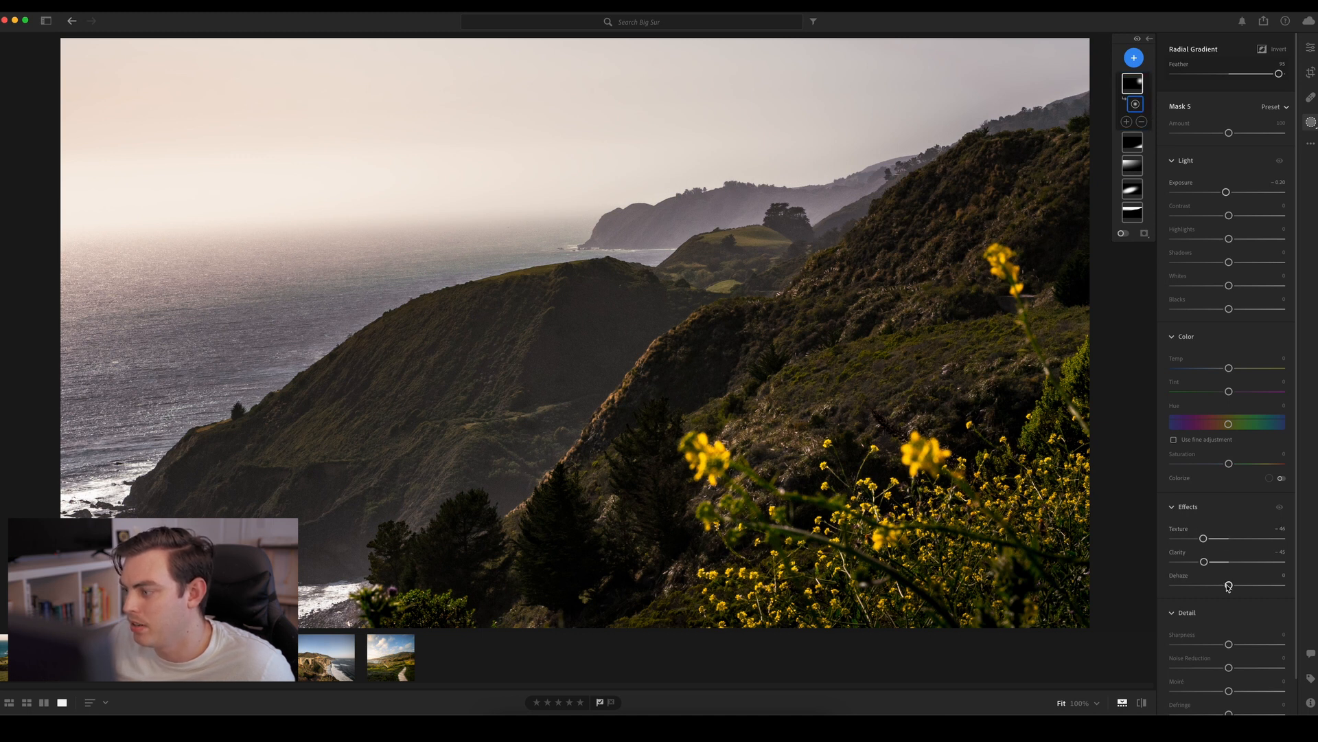
pyautogui.moveTo(1228, 585); pyautogui.dragTo(1218, 586)
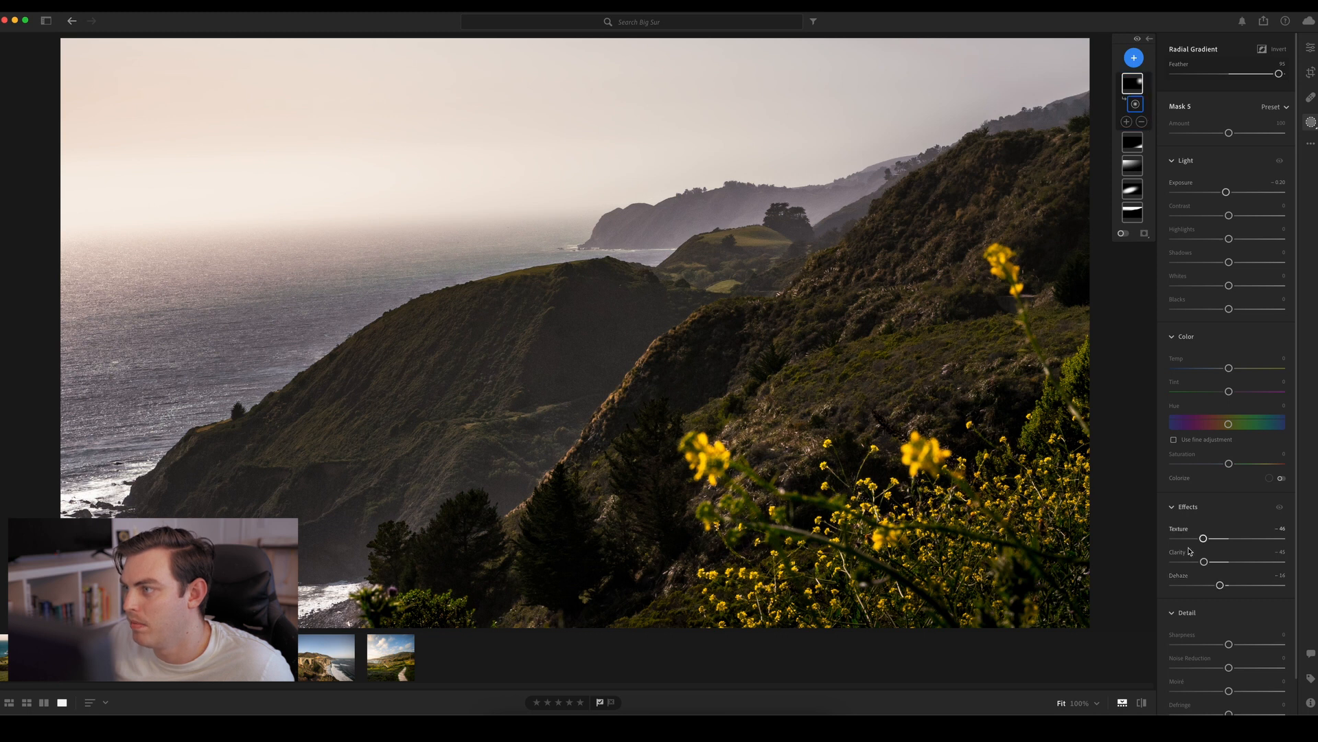
# Compare the photo with and without the hillside mask (Mask 5), and return to the general edit settings
pyautogui.click(1150, 39)
pyautogui.click(1143, 85)
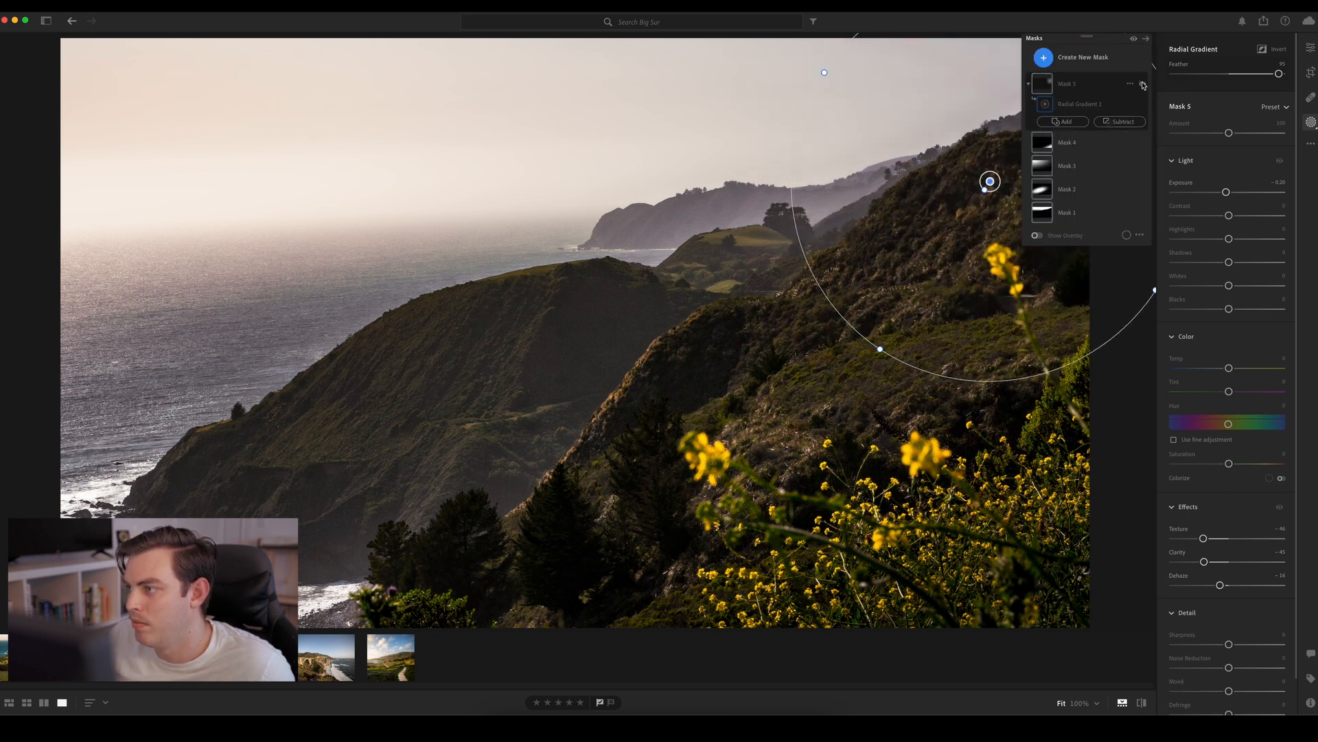
pyautogui.click(1143, 85)
pyautogui.click(1143, 84)
pyautogui.click(1143, 85)
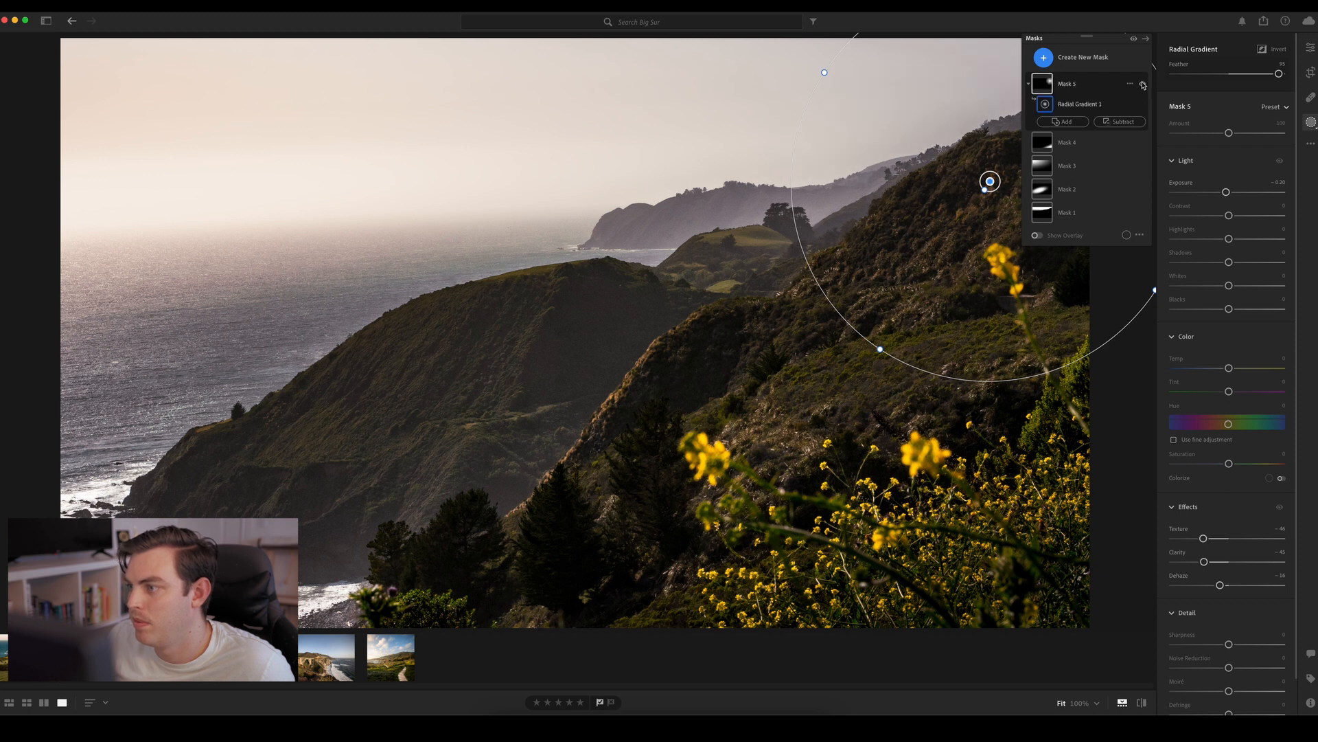
pyautogui.click(1144, 84)
pyautogui.click(1143, 84)
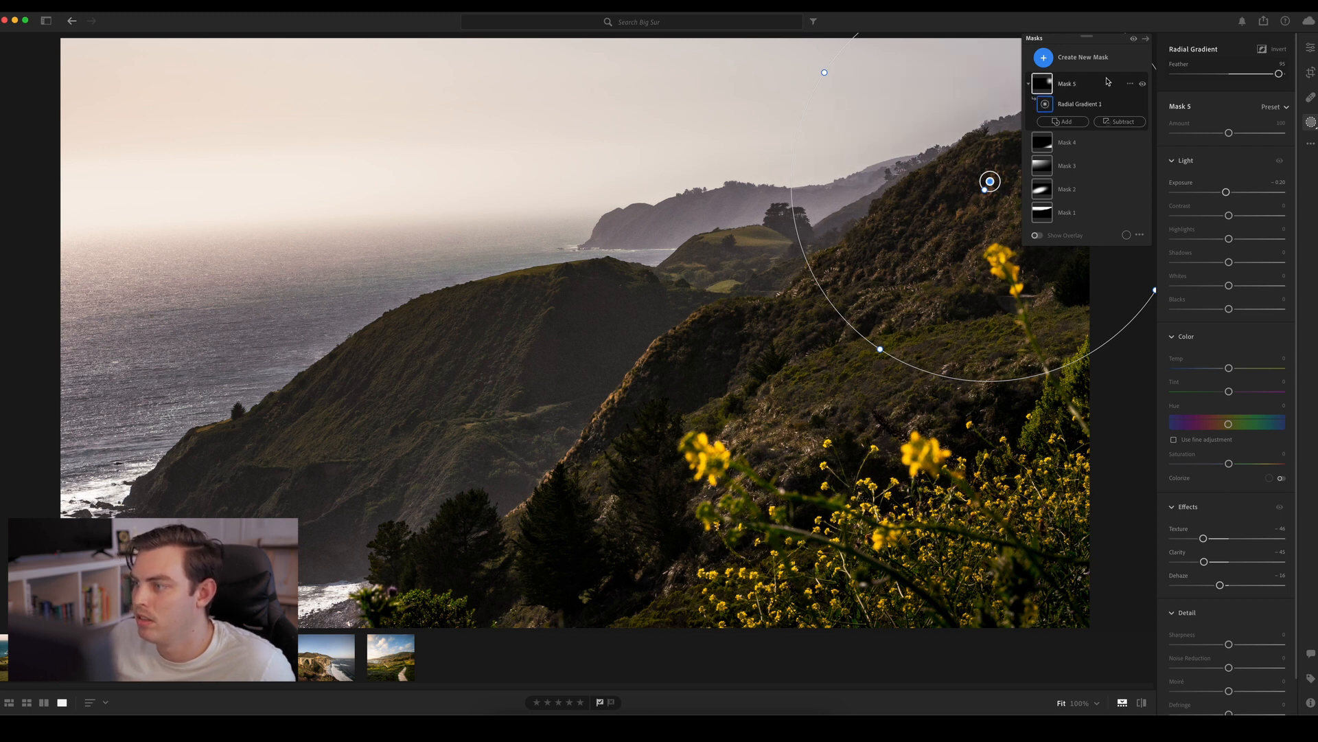
pyautogui.click(1145, 39)
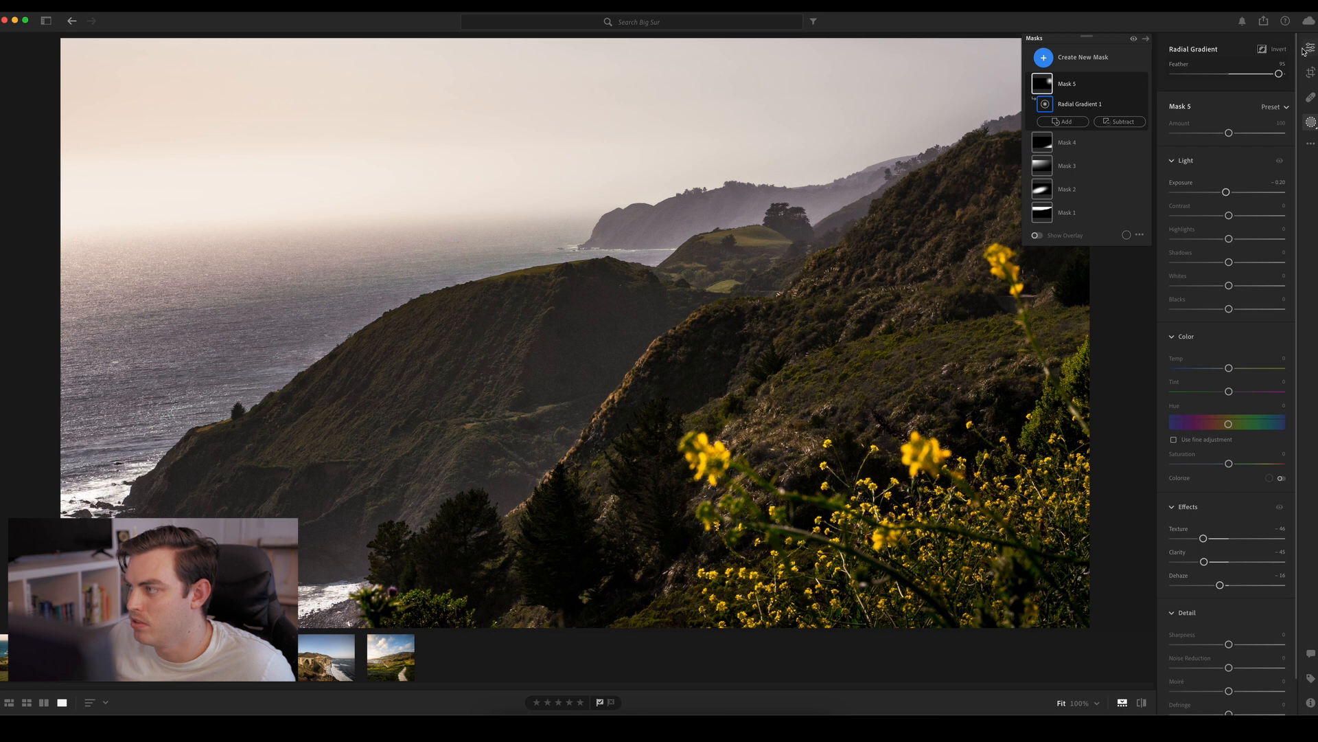
pyautogui.click(717, 357)
pyautogui.click(721, 353)
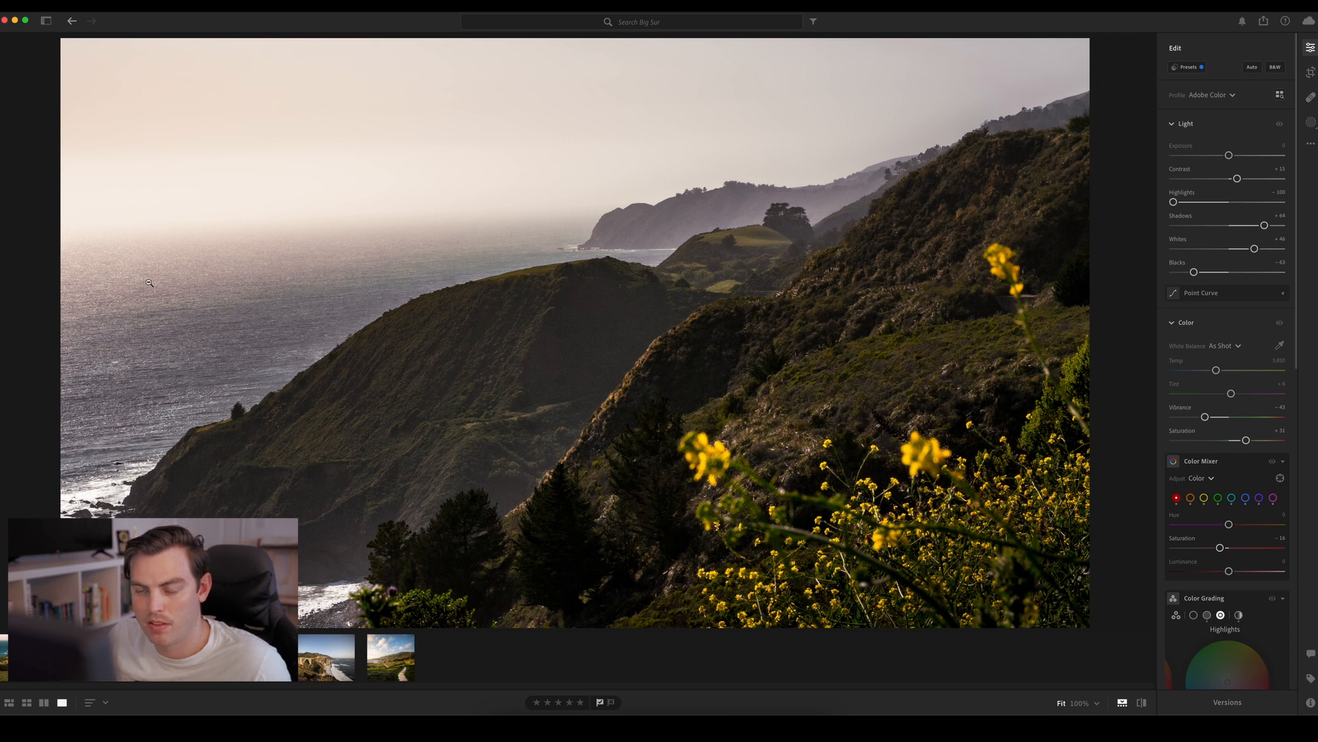
# Subtract a Luminance Range from the sky's radial gradient mask (Mask 3), with the range set to 0/0 and 73/100
pyautogui.click(1311, 122)
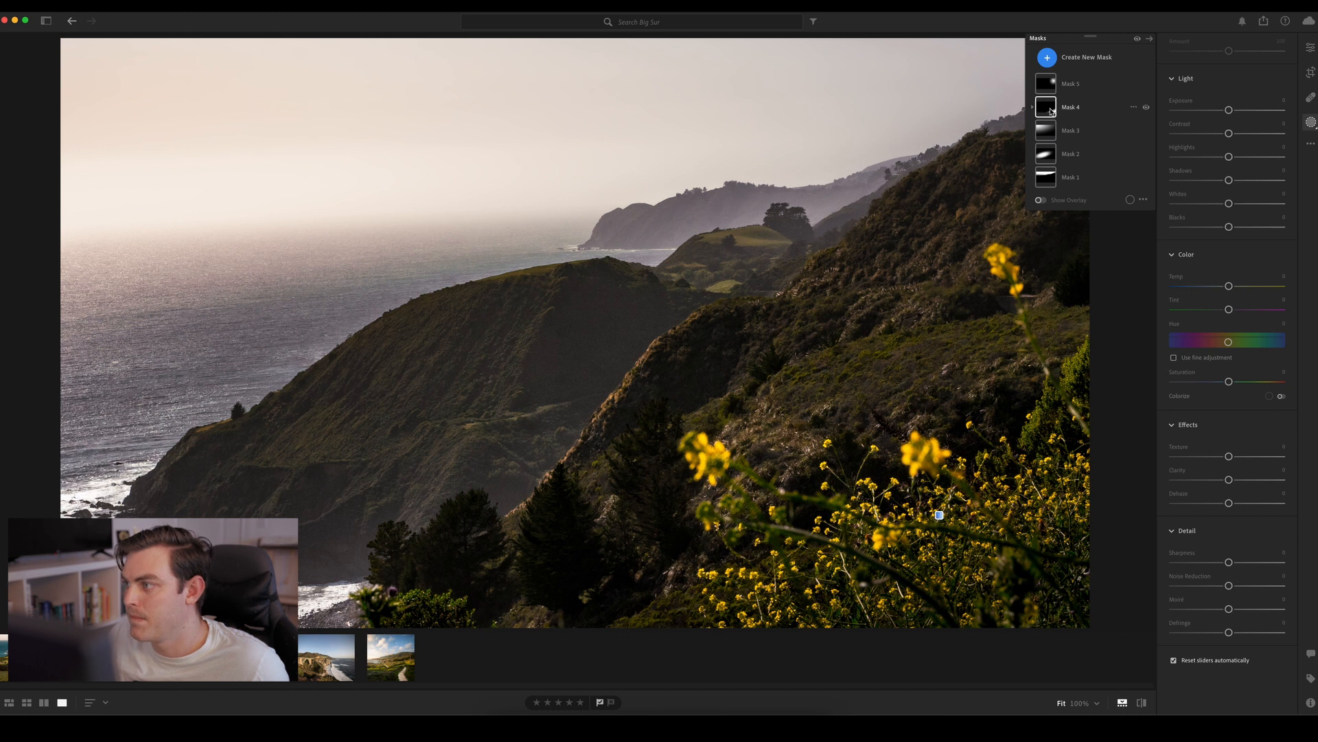
pyautogui.click(1048, 131)
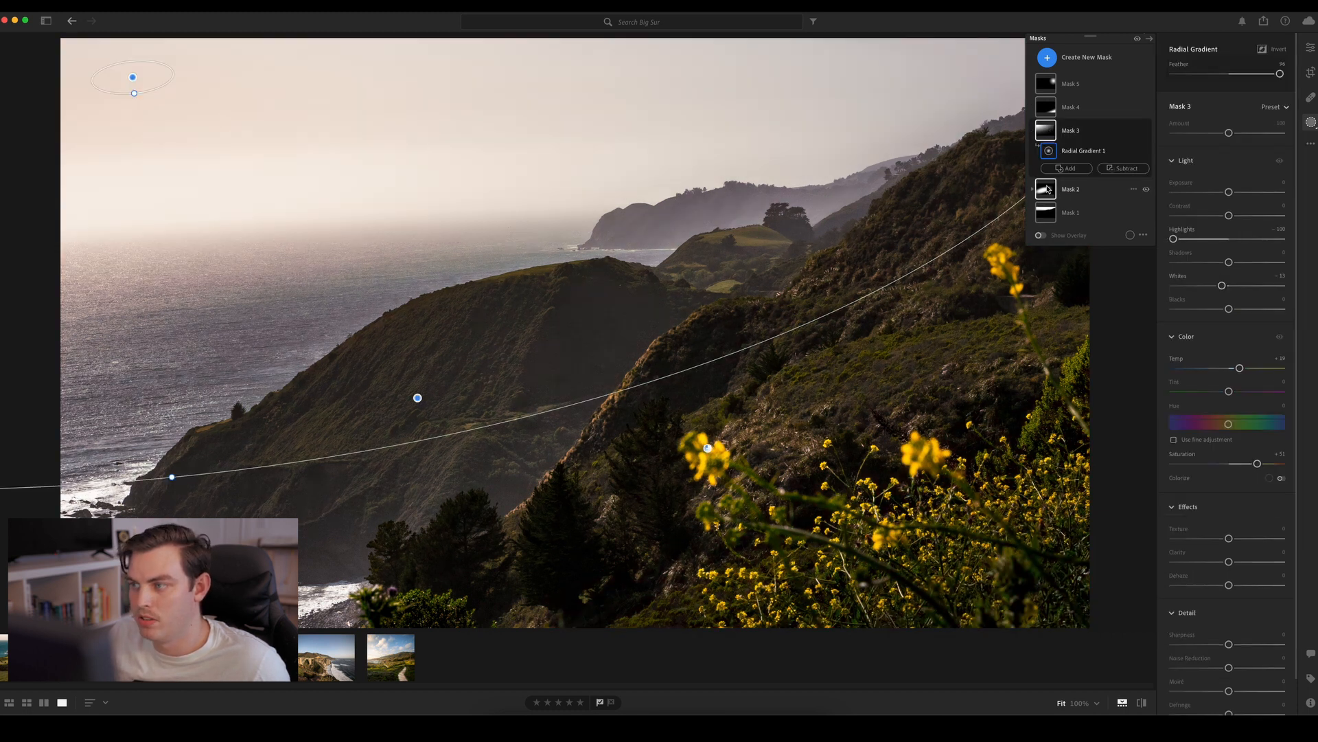
pyautogui.click(1111, 171)
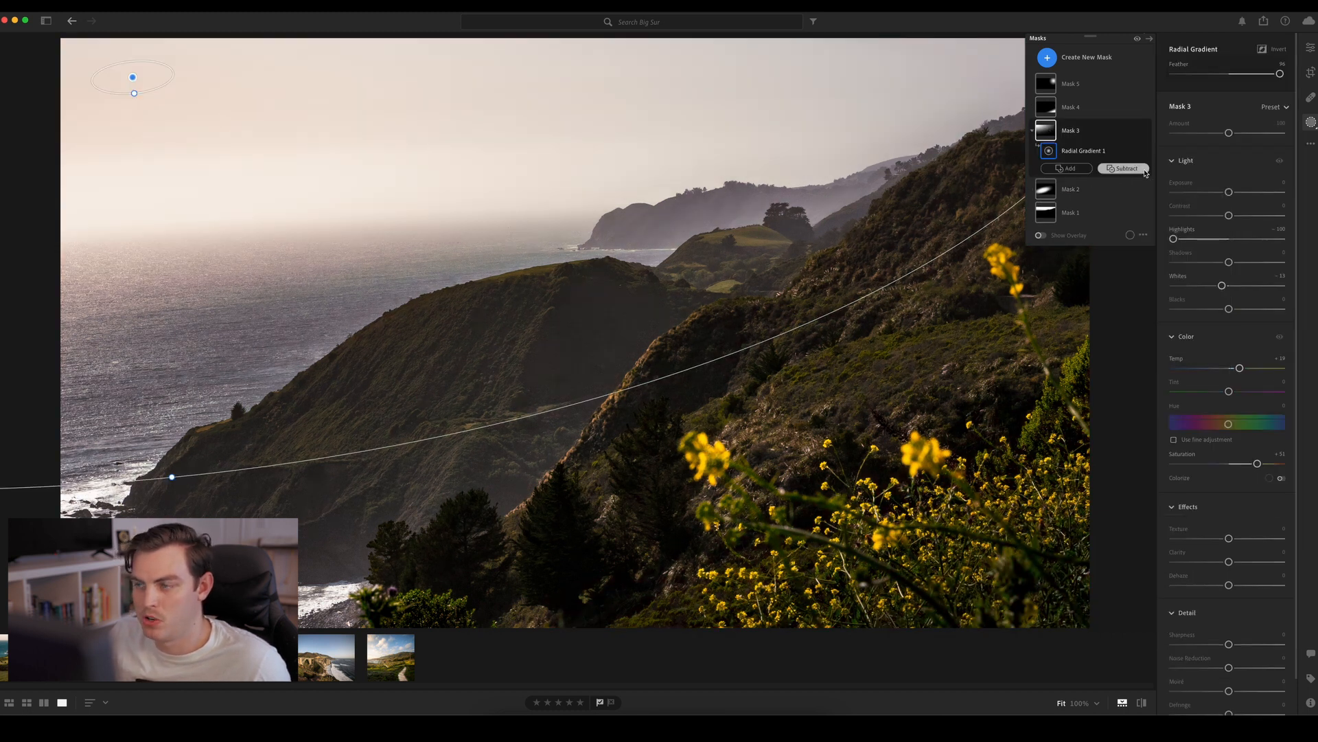
pyautogui.click(1124, 168)
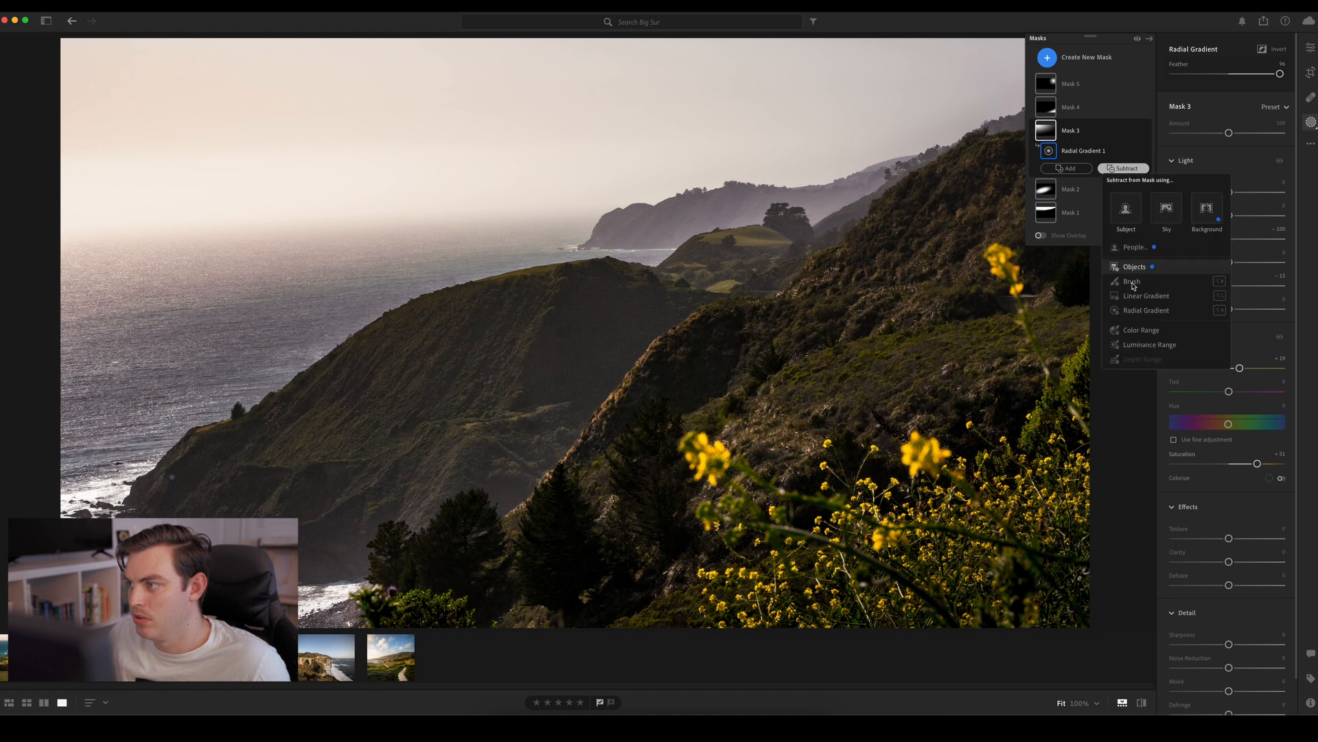
pyautogui.click(1137, 344)
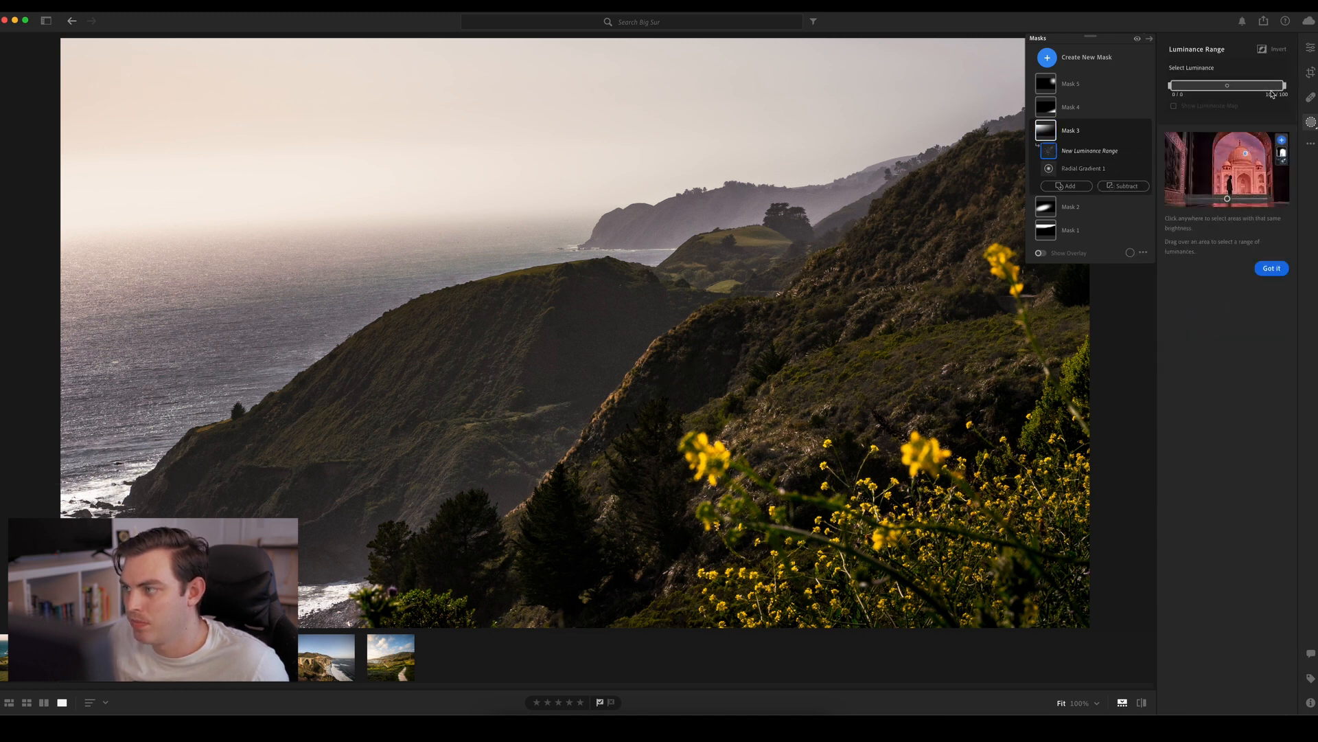
pyautogui.moveTo(1278, 90); pyautogui.dragTo(1239, 89)
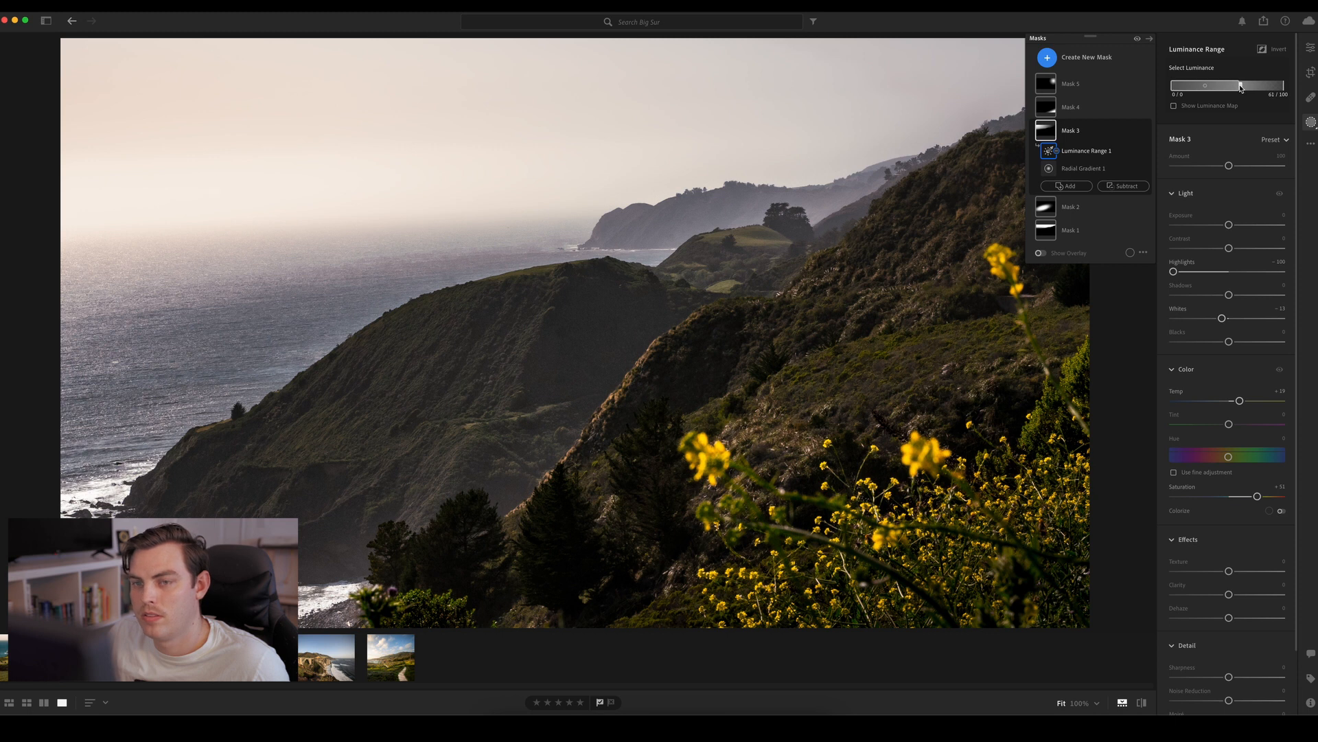
pyautogui.moveTo(1241, 88); pyautogui.dragTo(1253, 88)
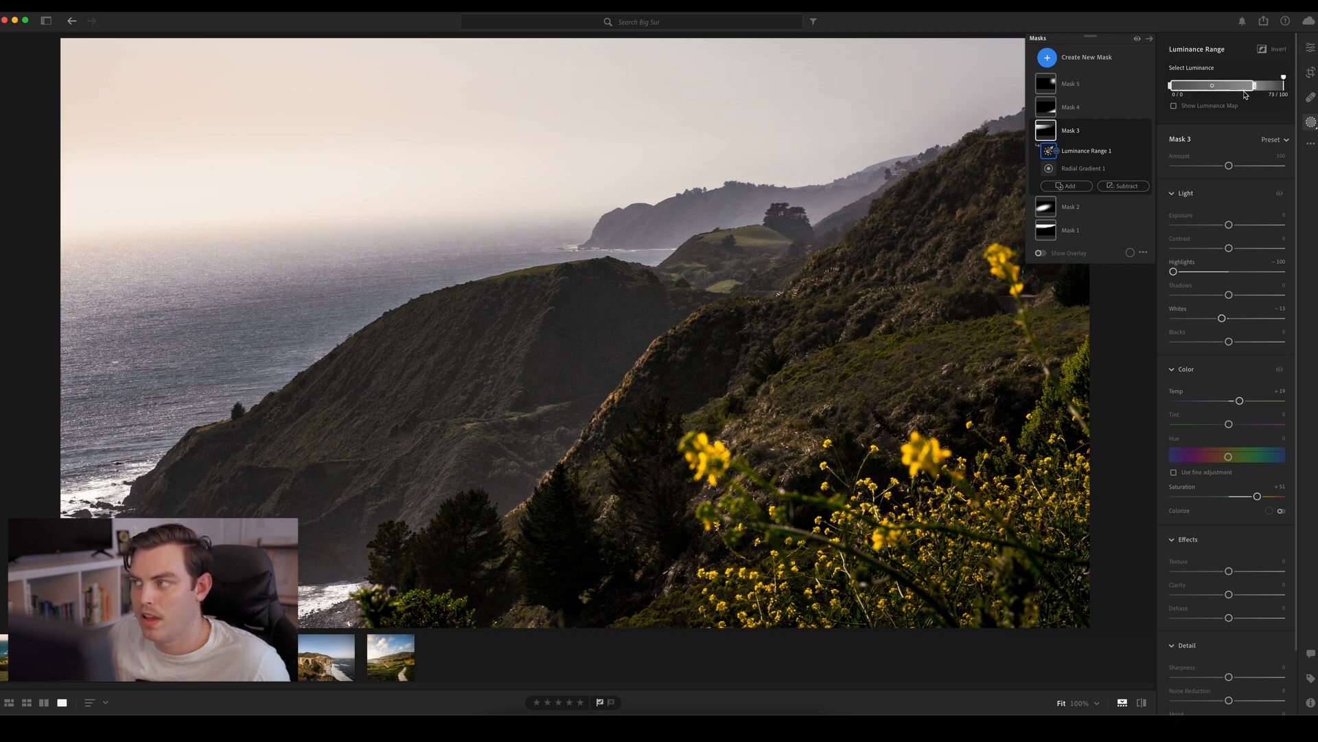
# Examine the luminance map of the range subtracted from Mask 3, and hide the map again
pyautogui.click(1230, 106)
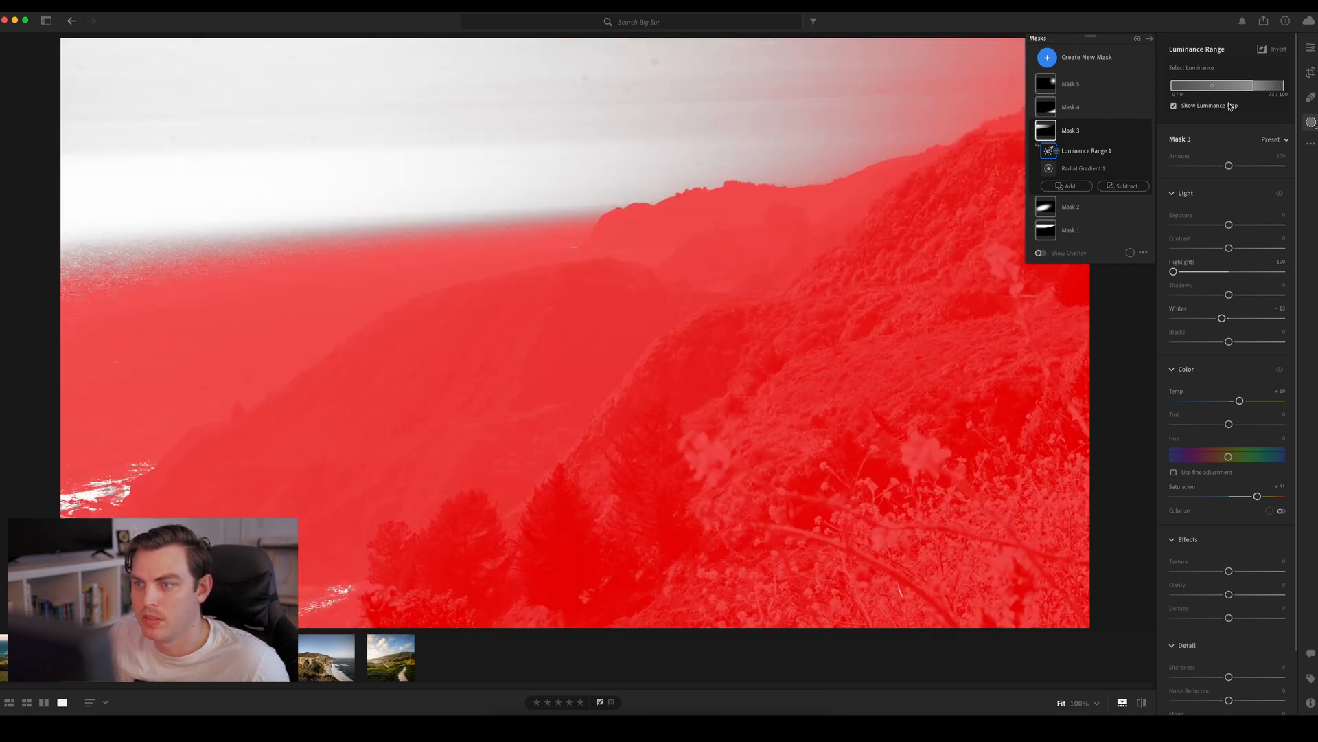
pyautogui.click(1229, 106)
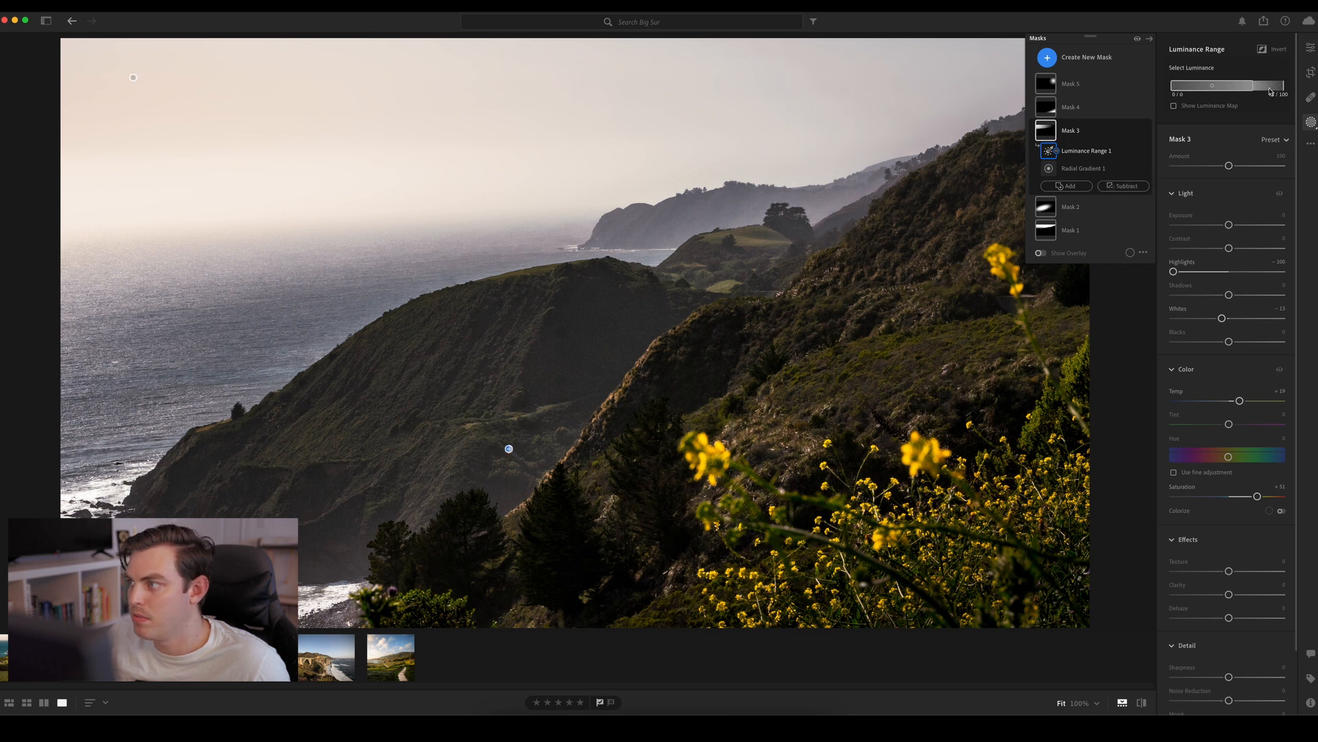
pyautogui.click(1212, 108)
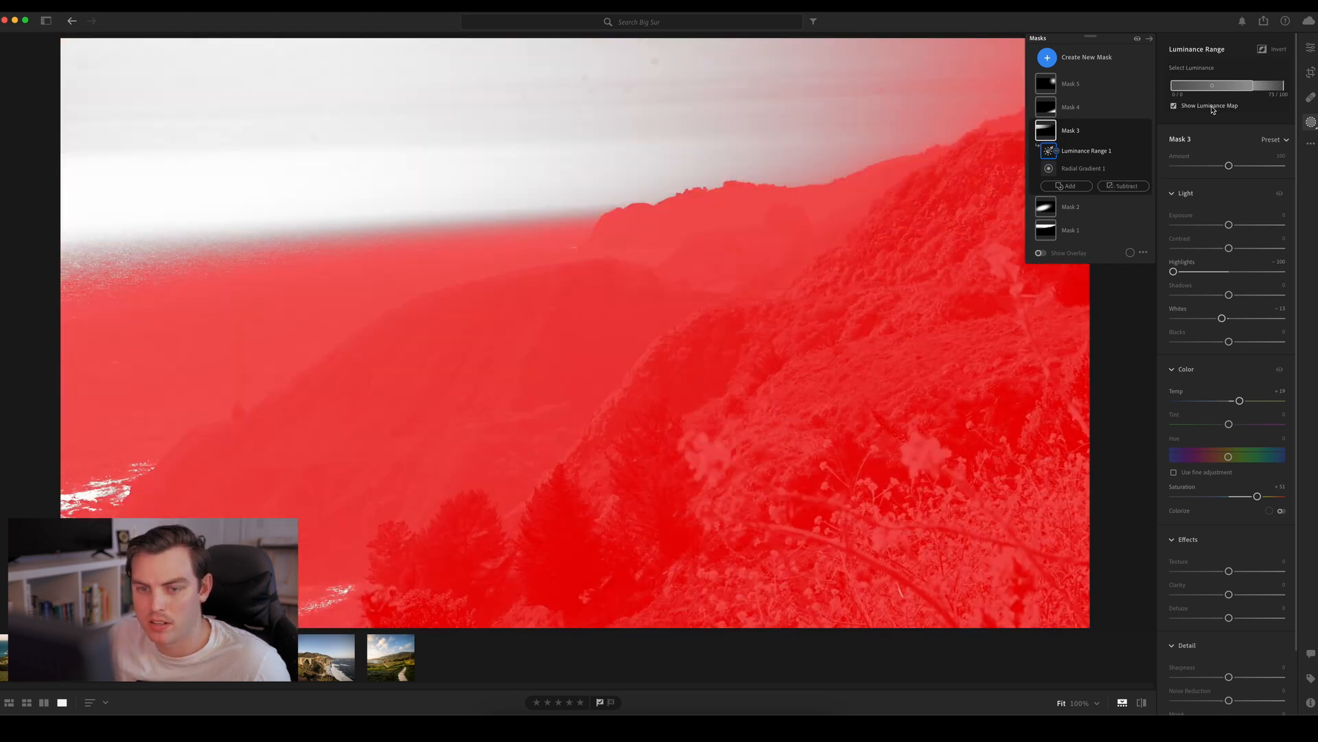
pyautogui.click(1211, 107)
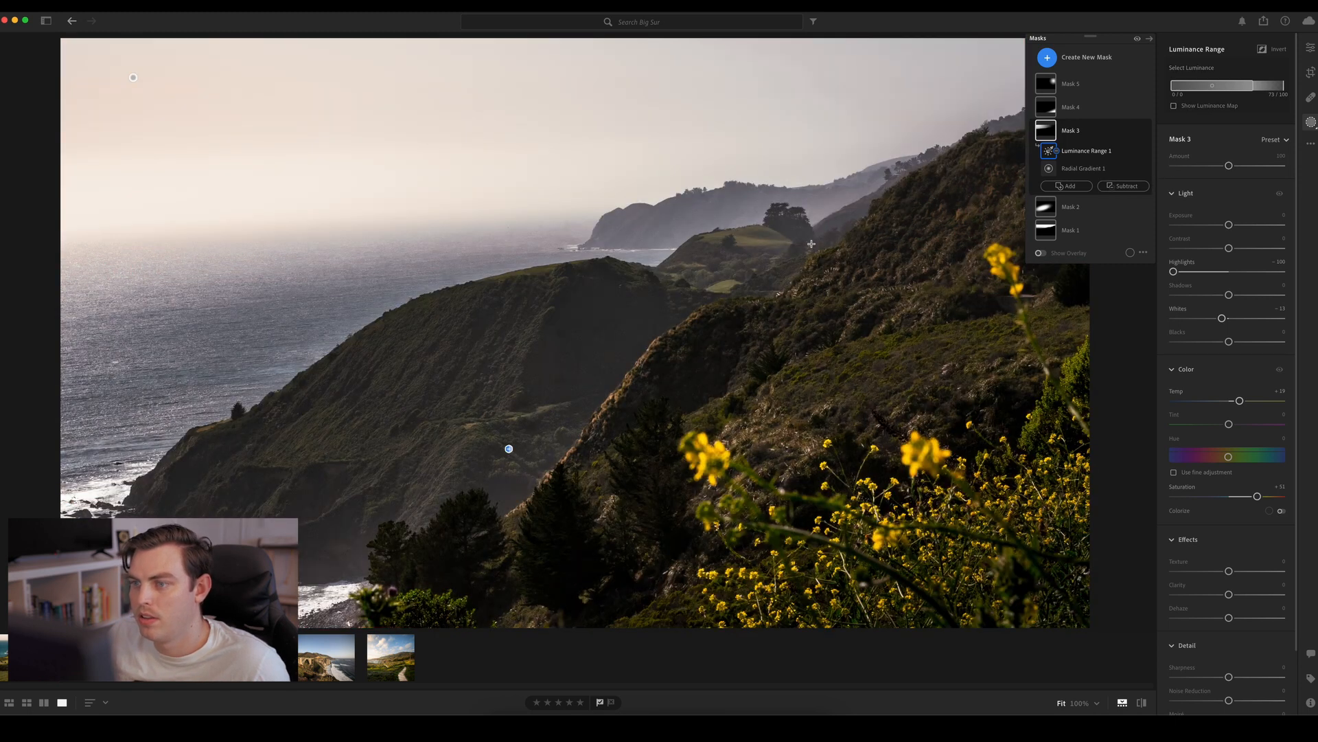
# Compare the photo with and without the sky mask (Mask 3)
pyautogui.click(1146, 131)
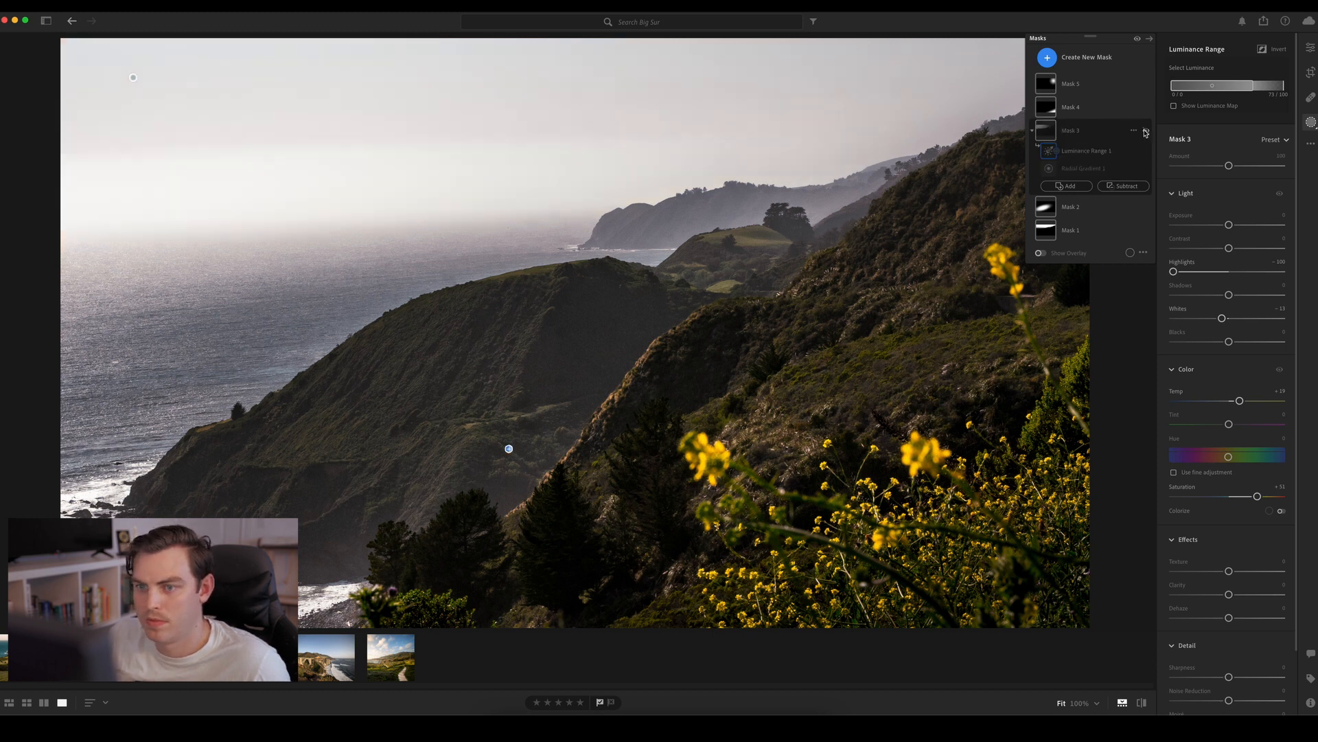
pyautogui.click(1145, 131)
pyautogui.click(1145, 131)
pyautogui.click(1145, 131)
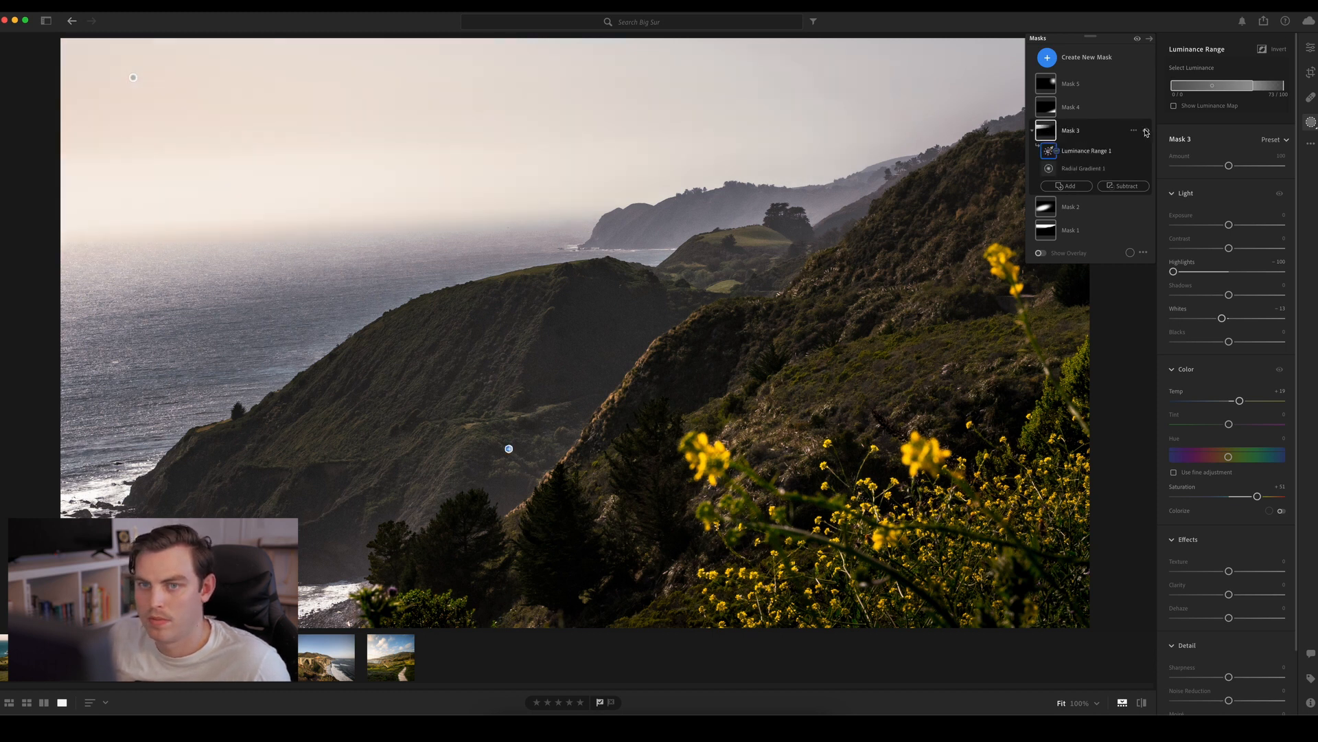
pyautogui.click(1145, 131)
pyautogui.click(1145, 131)
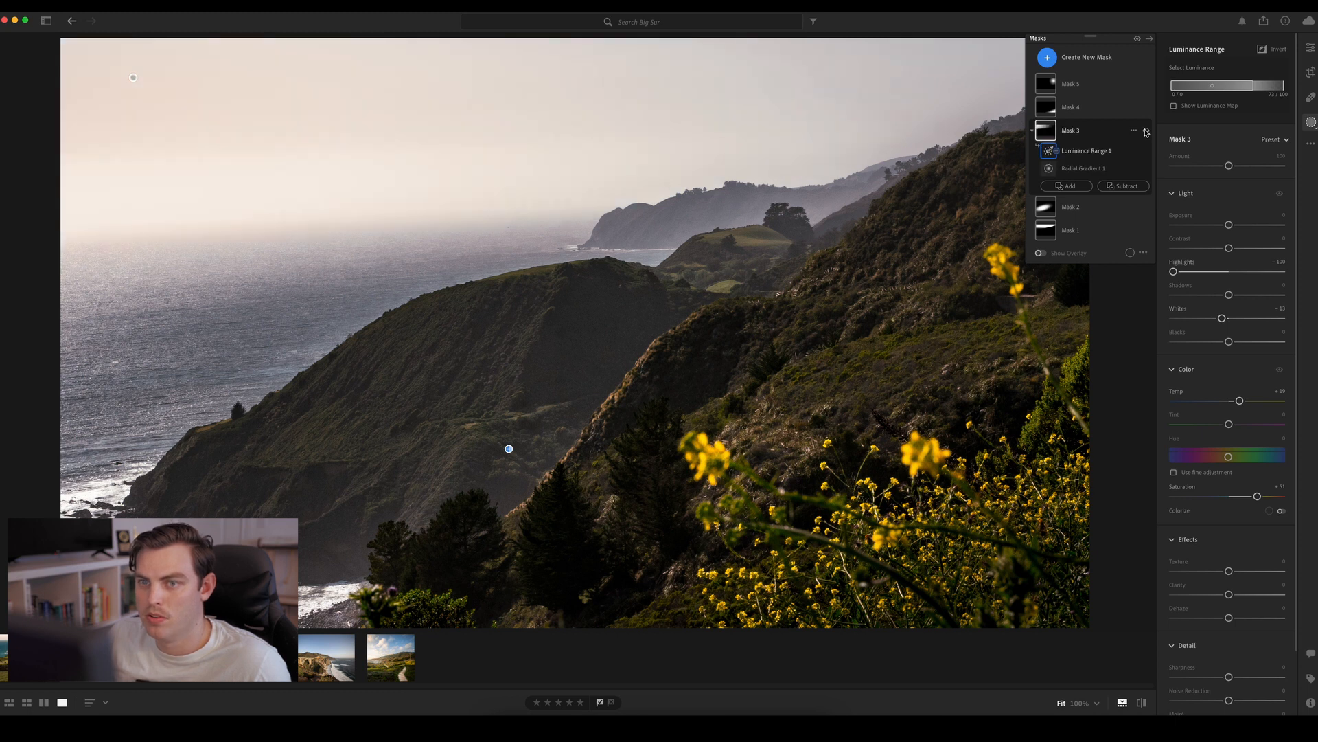
# Reset Mask 3's Temp to 0 and colorize the sky with a very faint, warm yellow-orange tint
pyautogui.moveTo(1240, 401); pyautogui.dragTo(1237, 403)
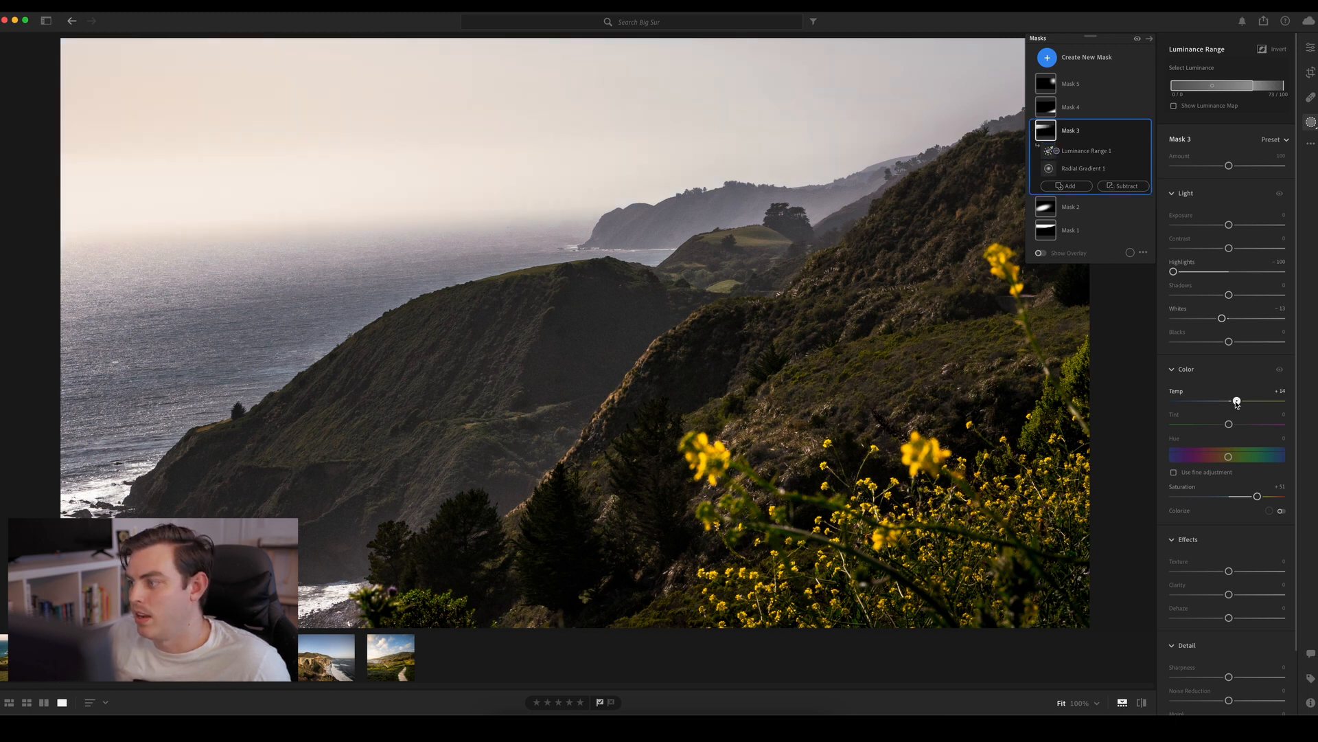
pyautogui.doubleClick(1237, 403)
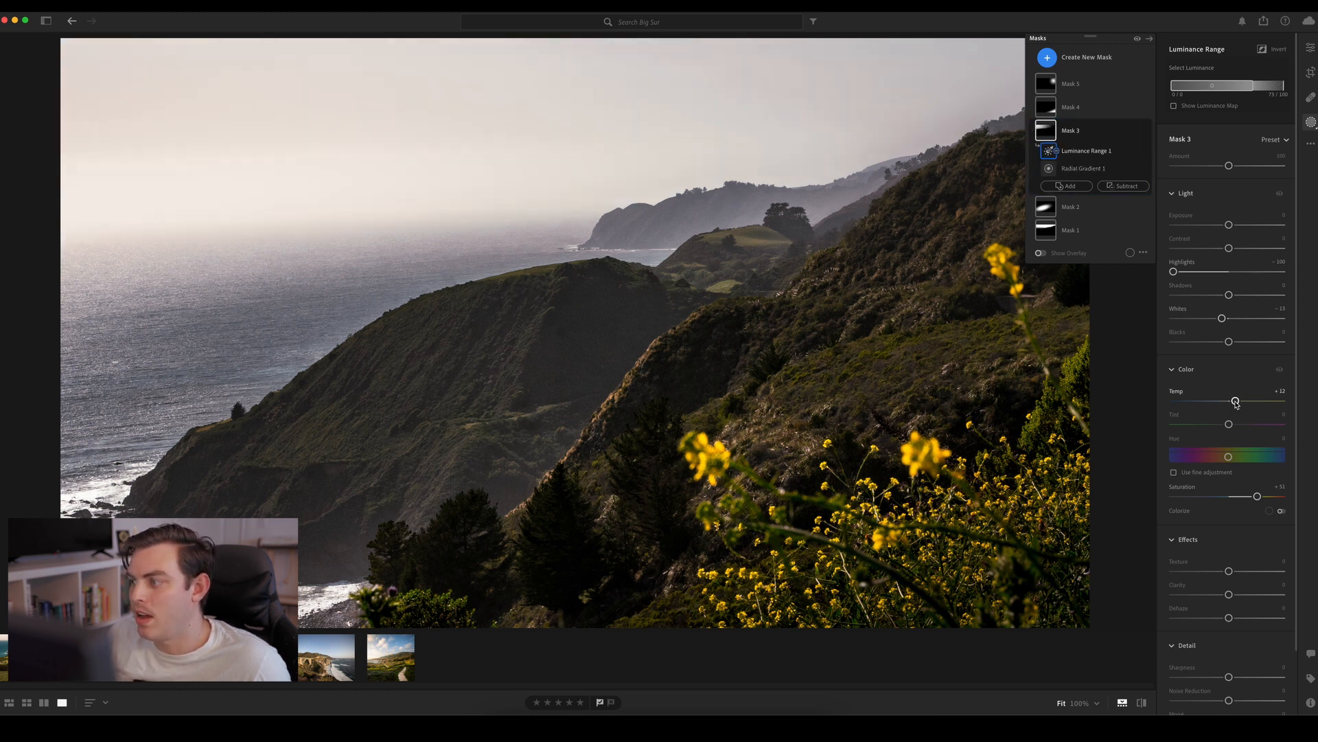
pyautogui.click(1281, 511)
pyautogui.moveTo(1169, 525); pyautogui.dragTo(1175, 540)
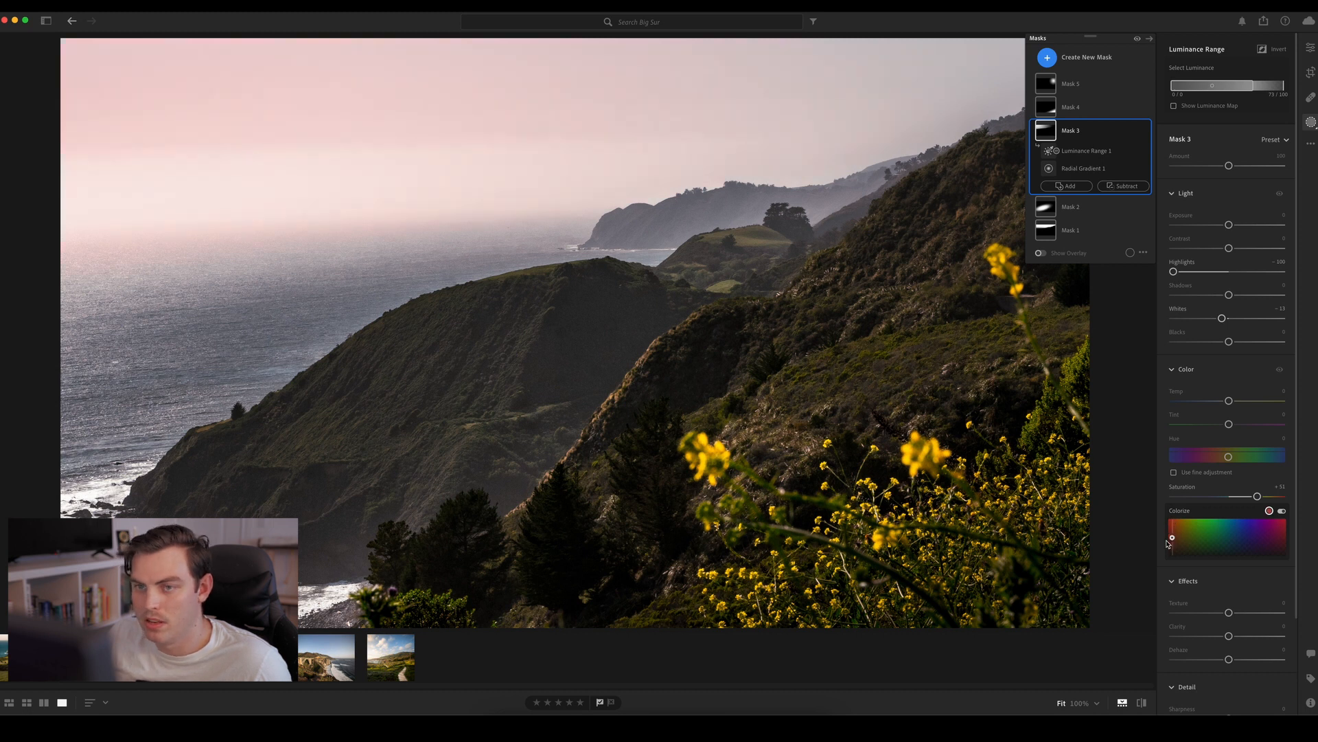
pyautogui.moveTo(1167, 544); pyautogui.dragTo(1176, 537)
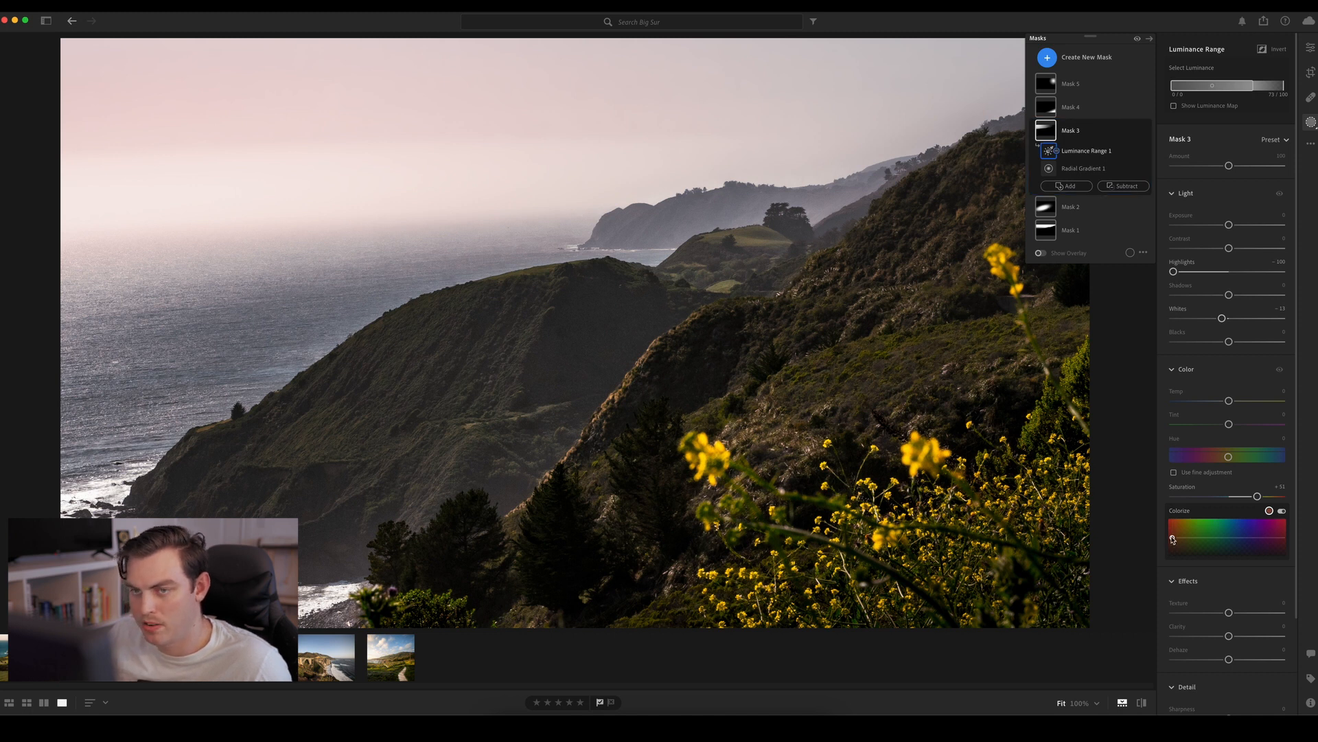
pyautogui.moveTo(1173, 541); pyautogui.dragTo(1243, 537)
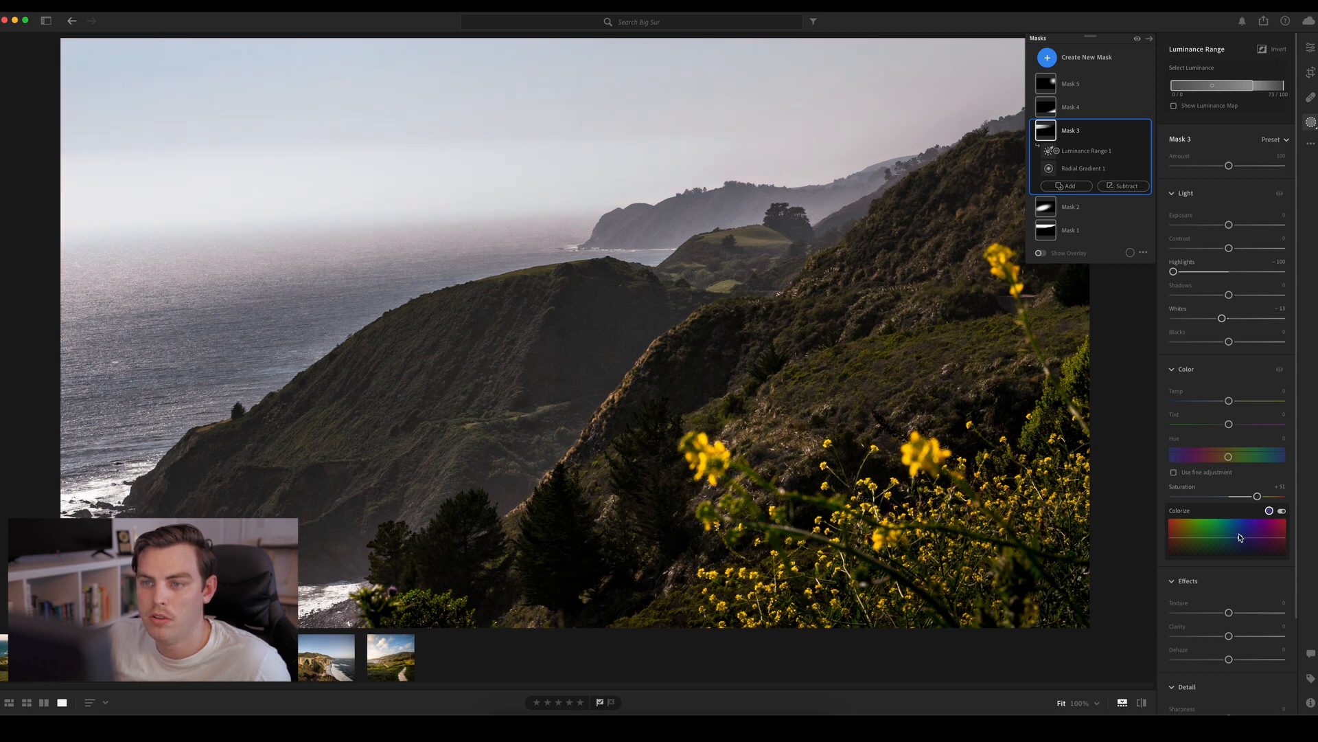
pyautogui.moveTo(1240, 537); pyautogui.dragTo(1167, 539)
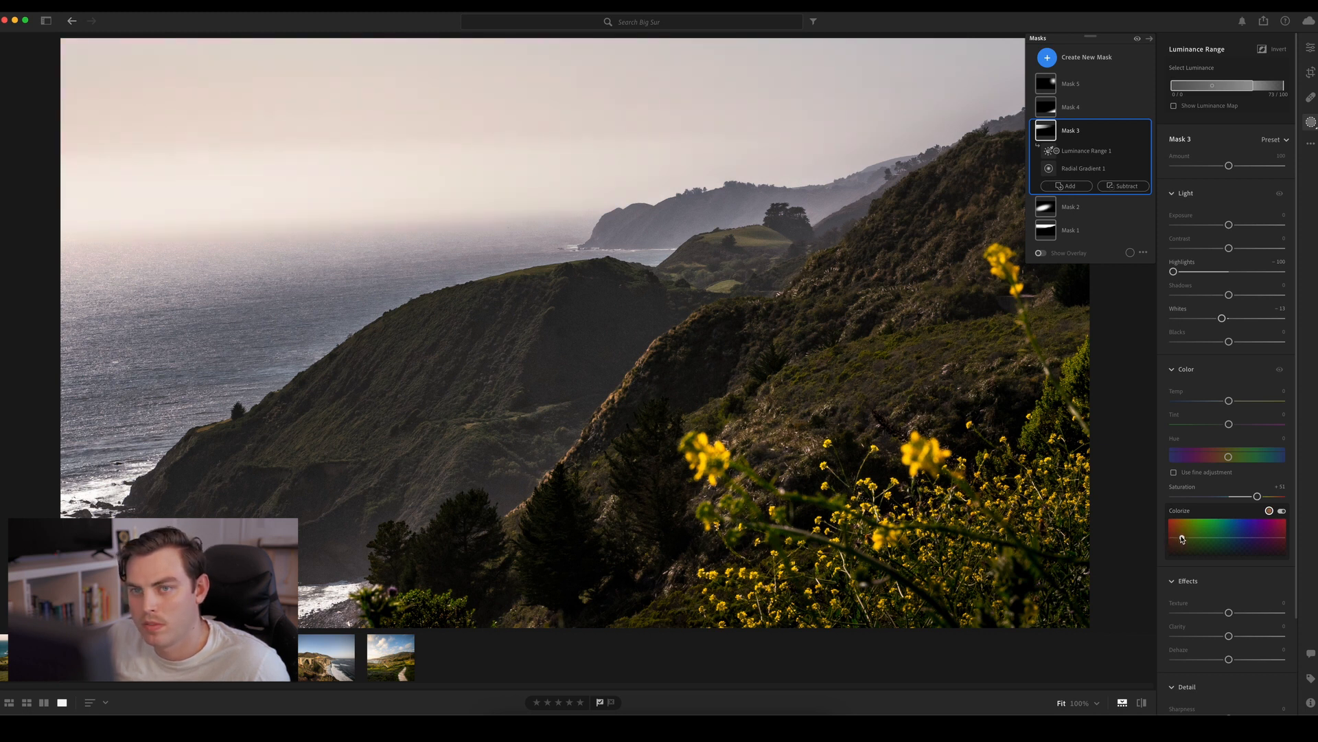
pyautogui.moveTo(1181, 539)
pyautogui.mouseDown()
pyautogui.moveTo(1182, 521)
pyautogui.moveTo(1185, 554)
pyautogui.mouseUp()
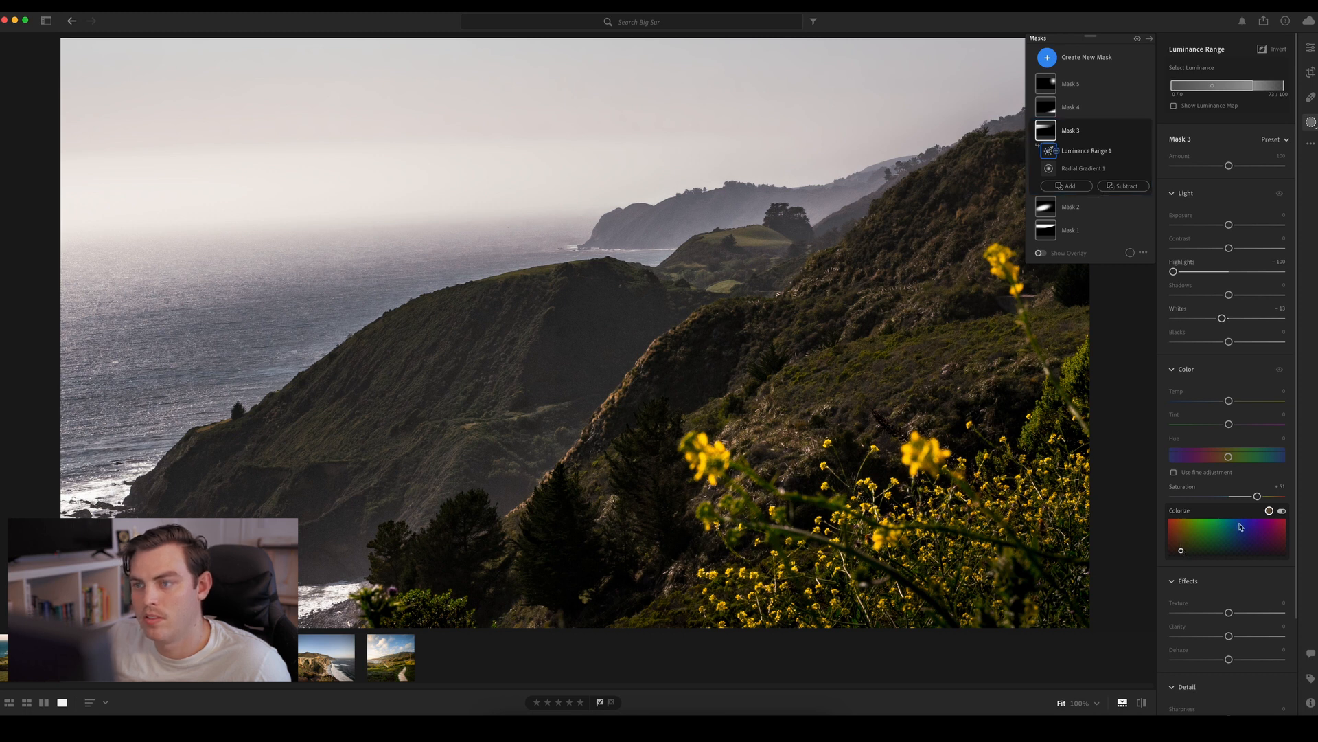
# Compare the sky with and without Mask 3's Colorize tint, leaving the tint enabled
pyautogui.click(1282, 511)
pyautogui.click(1282, 511)
pyautogui.click(1281, 511)
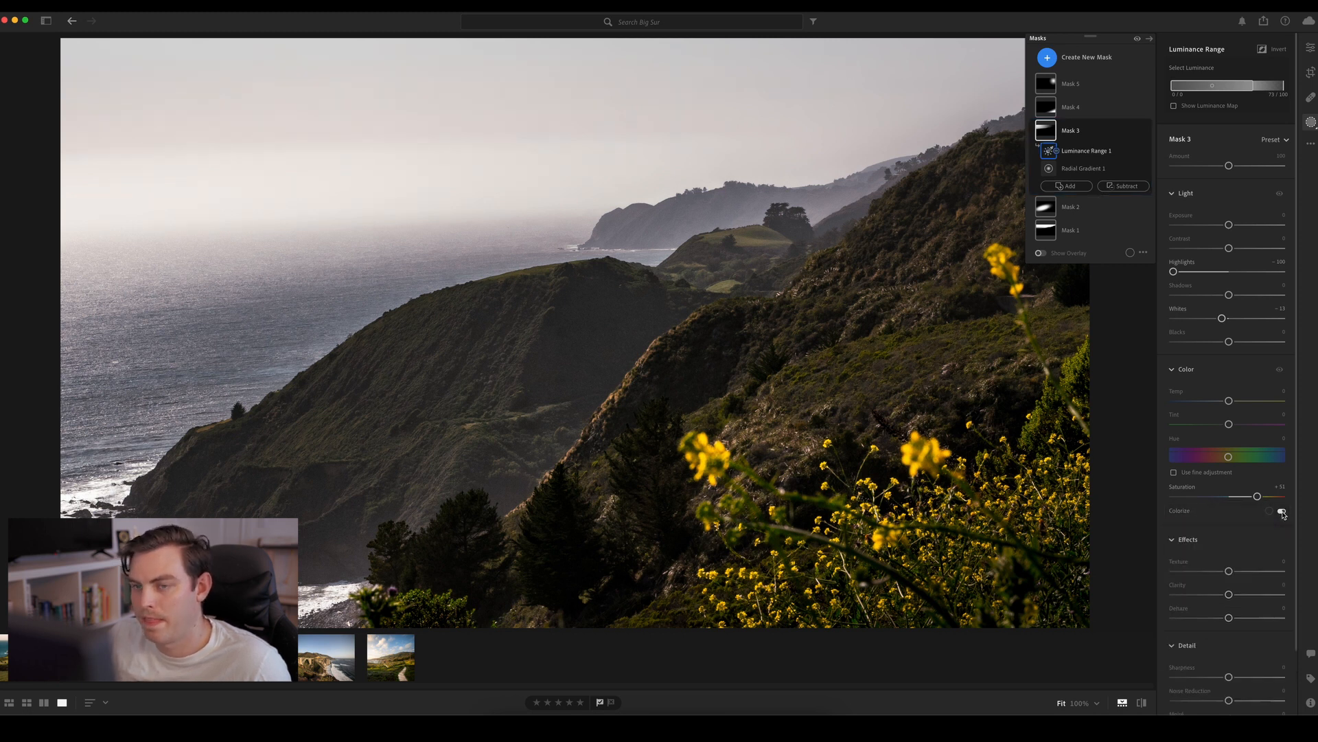
pyautogui.click(1282, 511)
pyautogui.click(1282, 511)
pyautogui.click(1282, 510)
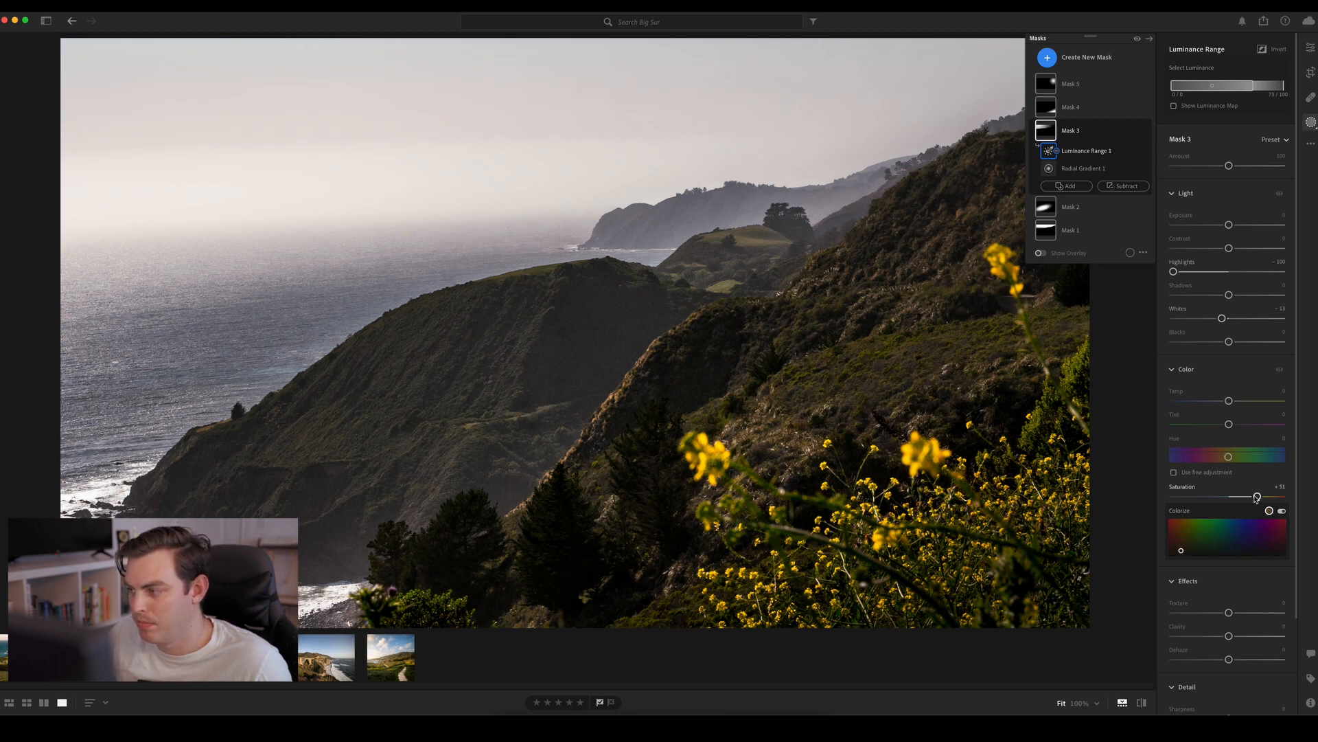
# Lower Mask 3's Saturation to about 28 and shift its Hue to about -3 with fine adjustment enabled
pyautogui.moveTo(1256, 497)
pyautogui.mouseDown()
pyautogui.moveTo(1143, 500)
pyautogui.moveTo(1266, 500)
pyautogui.moveTo(1237, 502)
pyautogui.mouseUp()
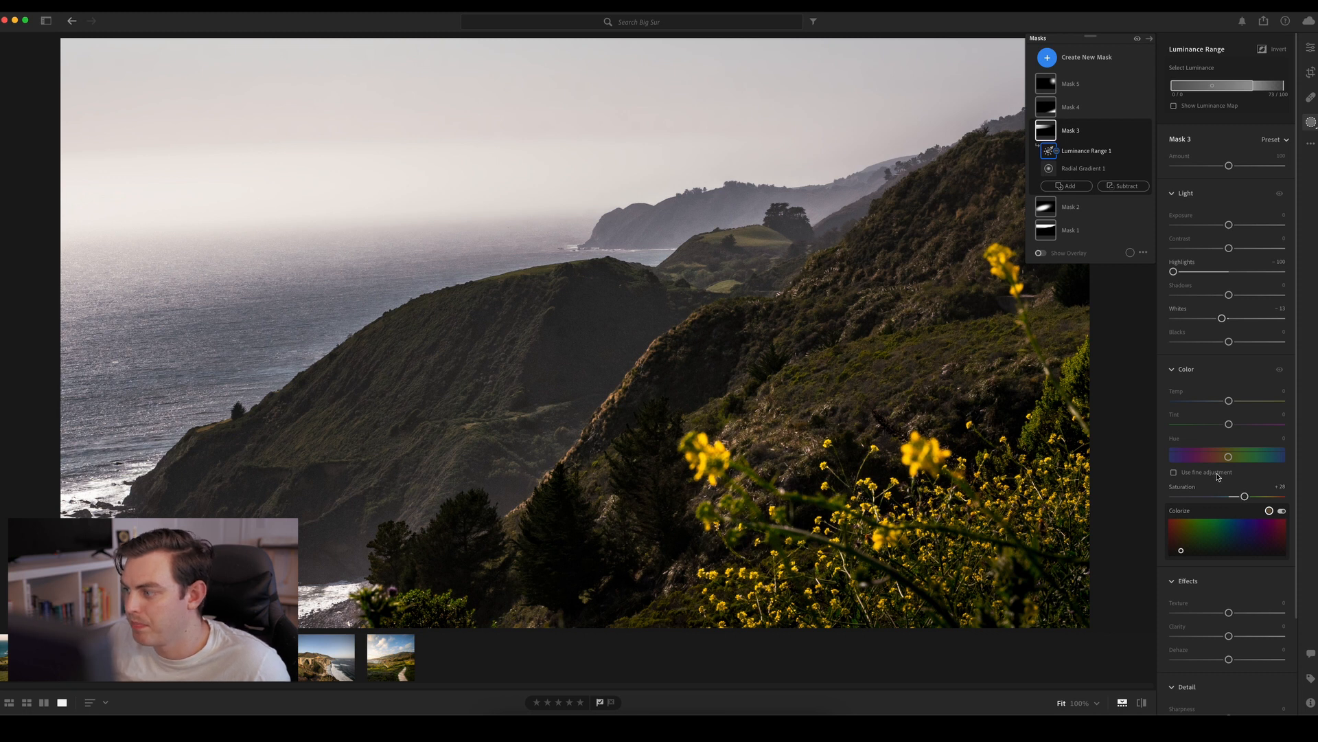
pyautogui.moveTo(1229, 458)
pyautogui.mouseDown()
pyautogui.moveTo(1172, 460)
pyautogui.moveTo(1243, 461)
pyautogui.moveTo(1228, 469)
pyautogui.moveTo(1229, 456)
pyautogui.mouseUp()
pyautogui.click(1229, 471)
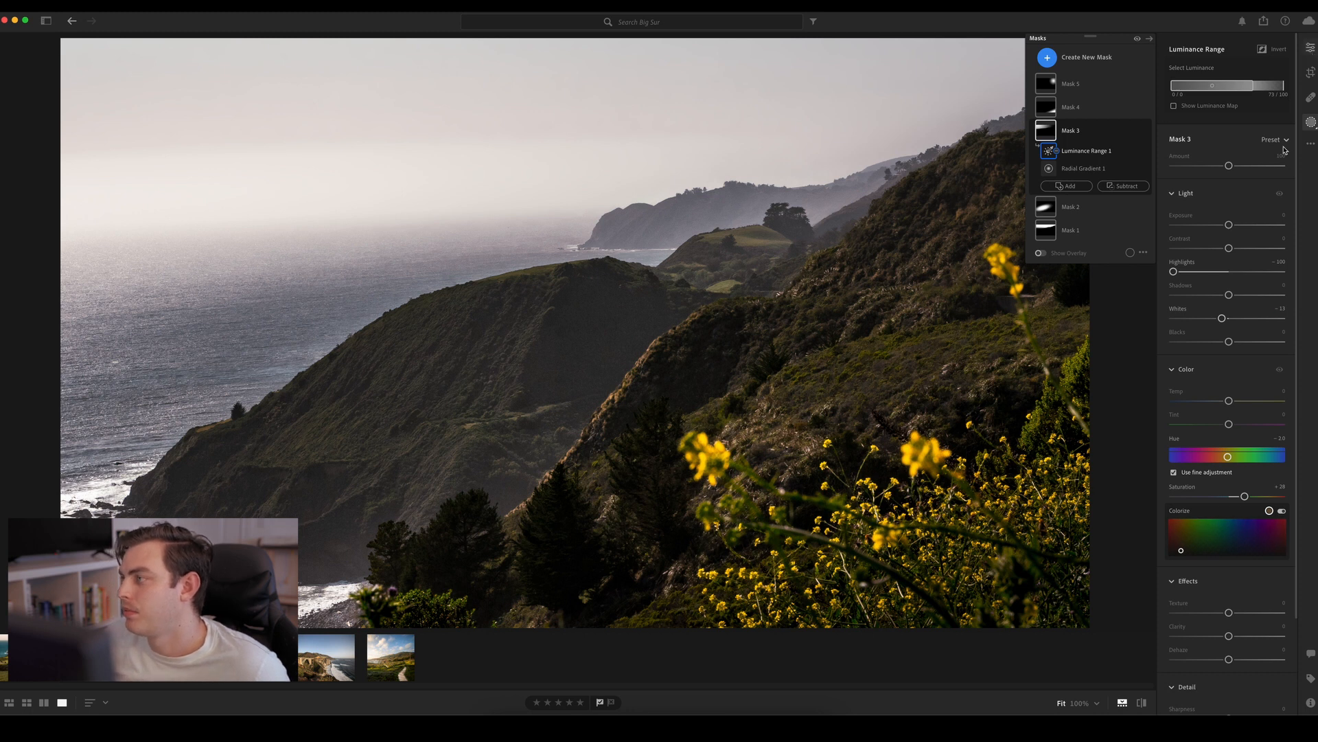
# Adjust the greens in the photo's general Color Mixer and raise the yellows' Luminance to 28
pyautogui.click(1311, 47)
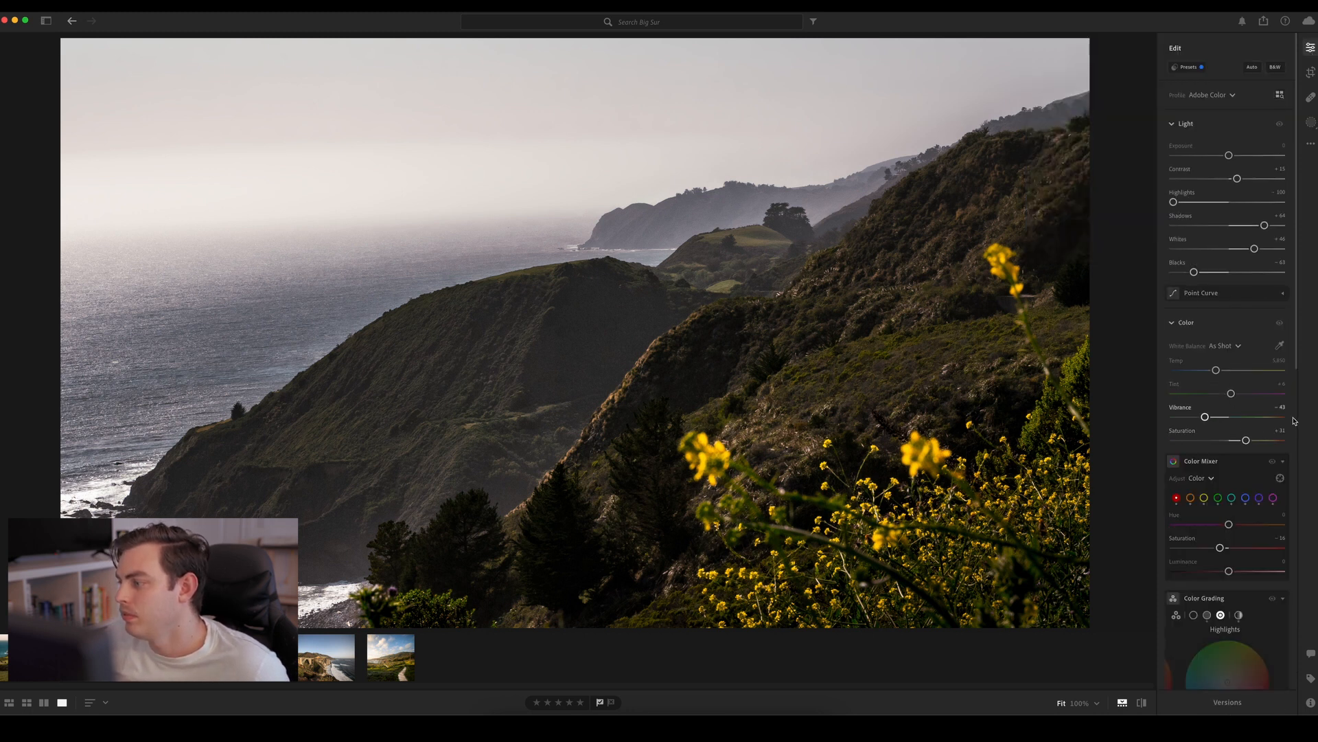
pyautogui.scroll(-5, 1294, 434)
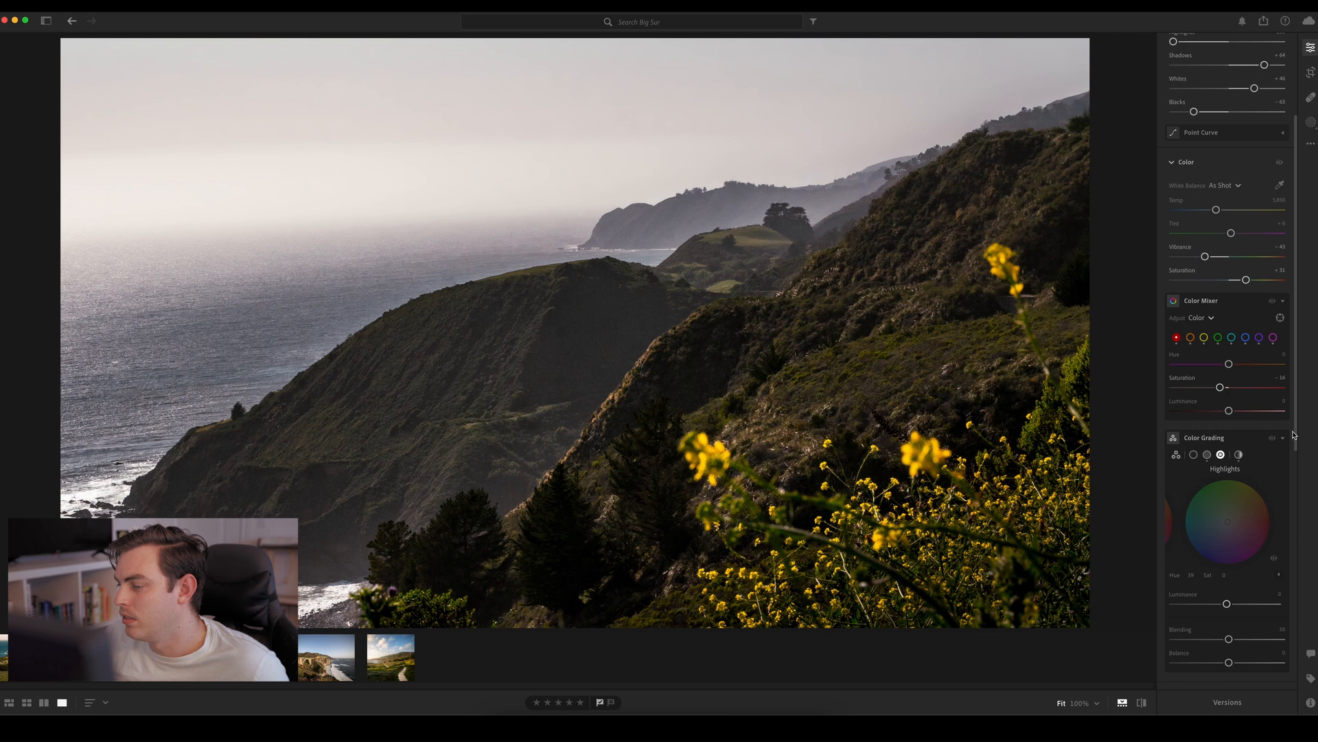
pyautogui.click(1219, 338)
pyautogui.moveTo(1228, 362); pyautogui.dragTo(1249, 411)
pyautogui.click(1205, 338)
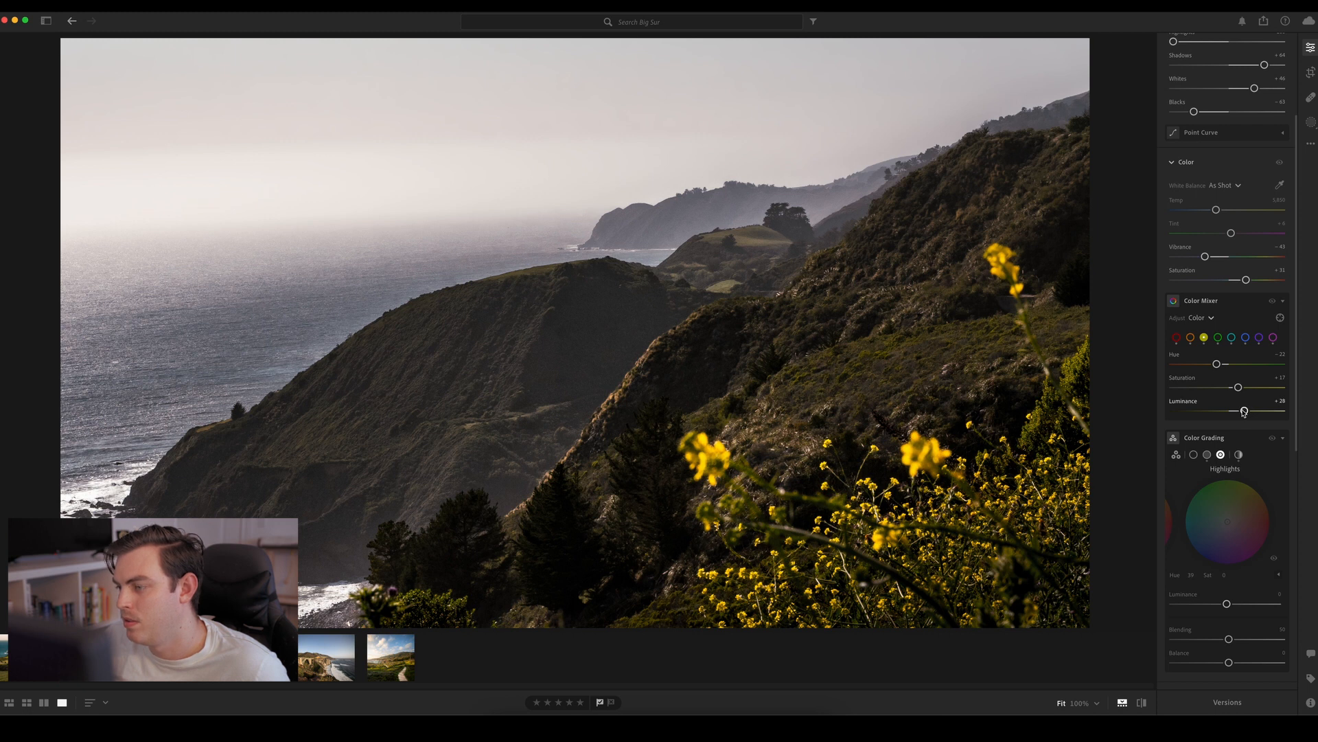
# Set the oranges in the Color Mixer to Hue about -53, Saturation 18 and Luminance 13
pyautogui.click(1191, 339)
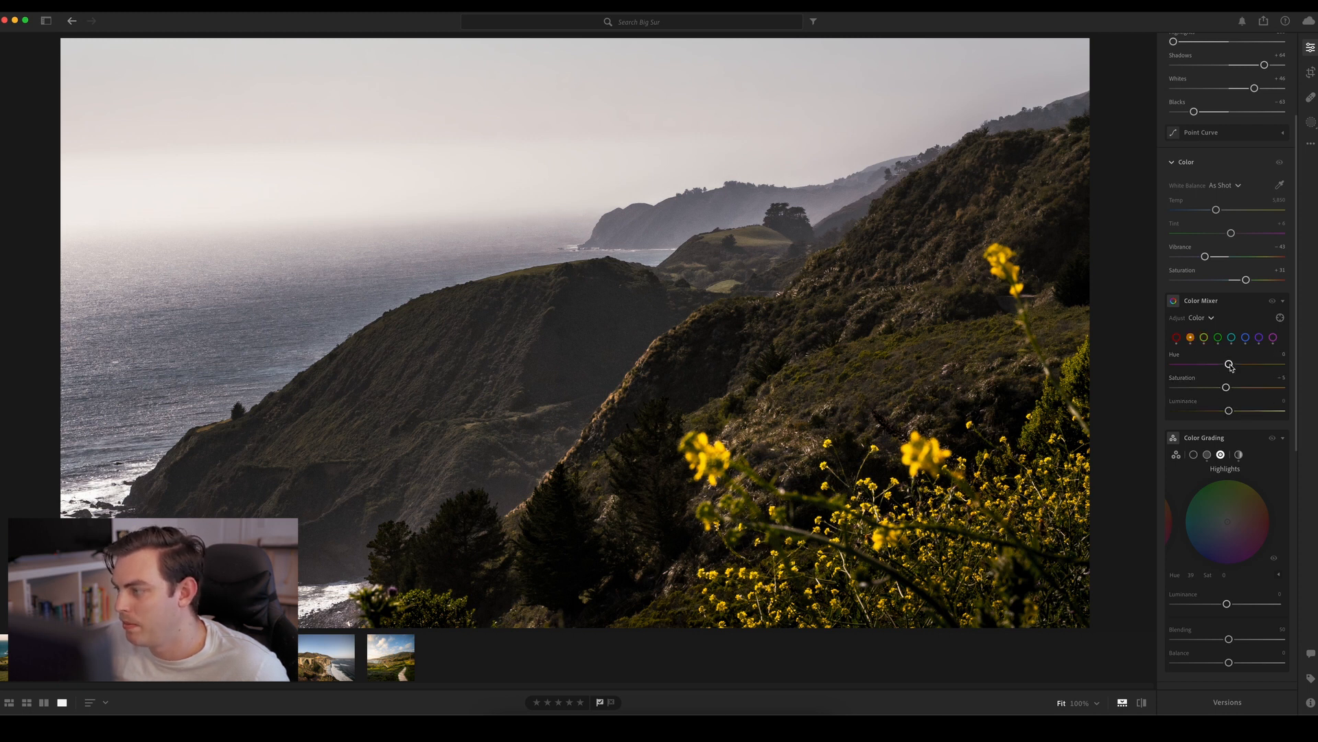
pyautogui.moveTo(1182, 364); pyautogui.dragTo(1300, 364)
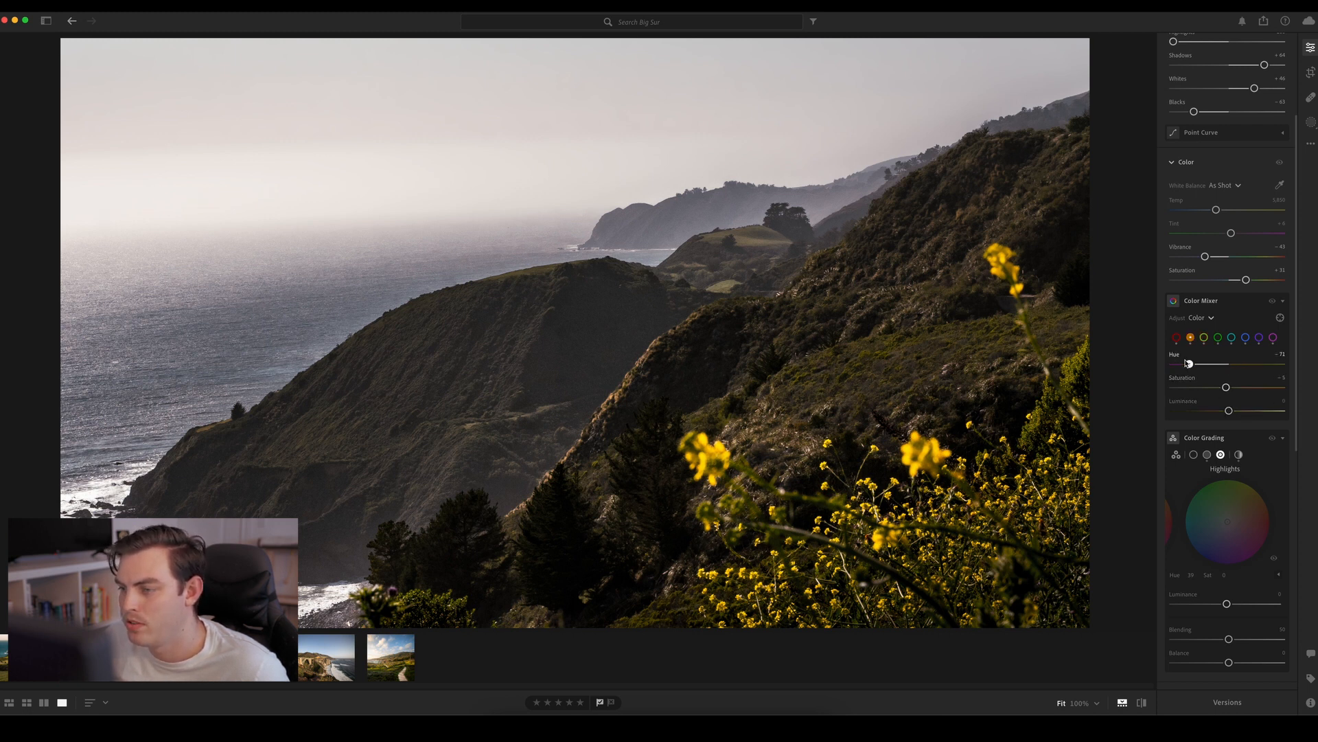
pyautogui.moveTo(1188, 363); pyautogui.dragTo(1134, 373)
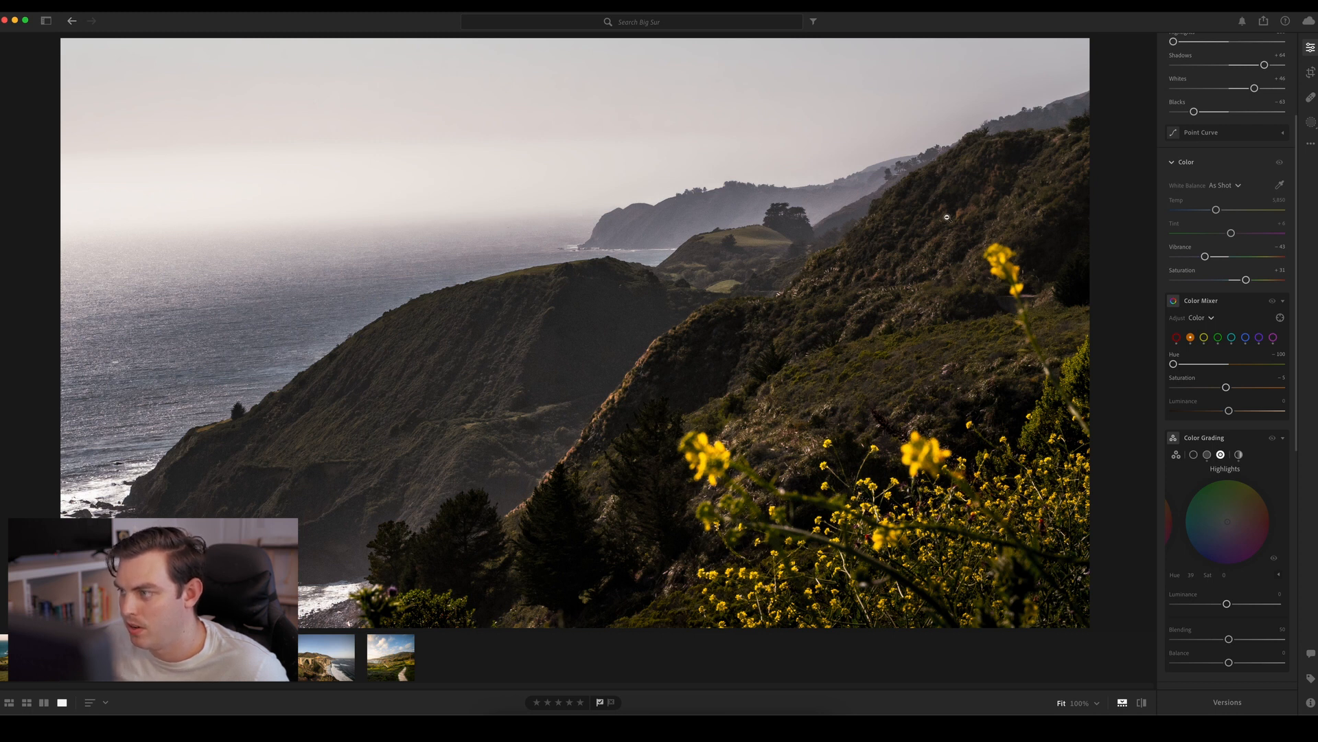
pyautogui.moveTo(1187, 365); pyautogui.dragTo(1244, 392)
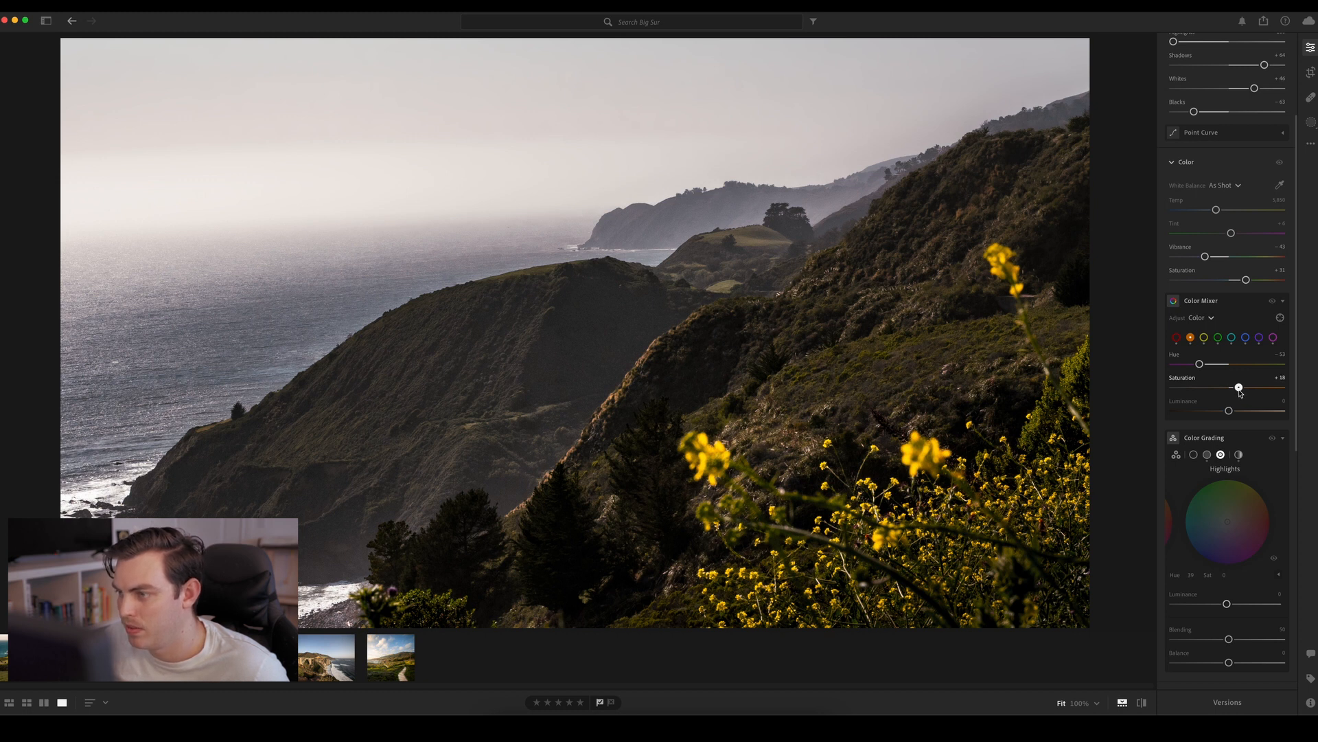
pyautogui.moveTo(1229, 411)
pyautogui.mouseDown()
pyautogui.moveTo(1260, 410)
pyautogui.moveTo(1187, 410)
pyautogui.moveTo(1275, 409)
pyautogui.moveTo(1210, 410)
pyautogui.moveTo(1239, 410)
pyautogui.mouseUp()
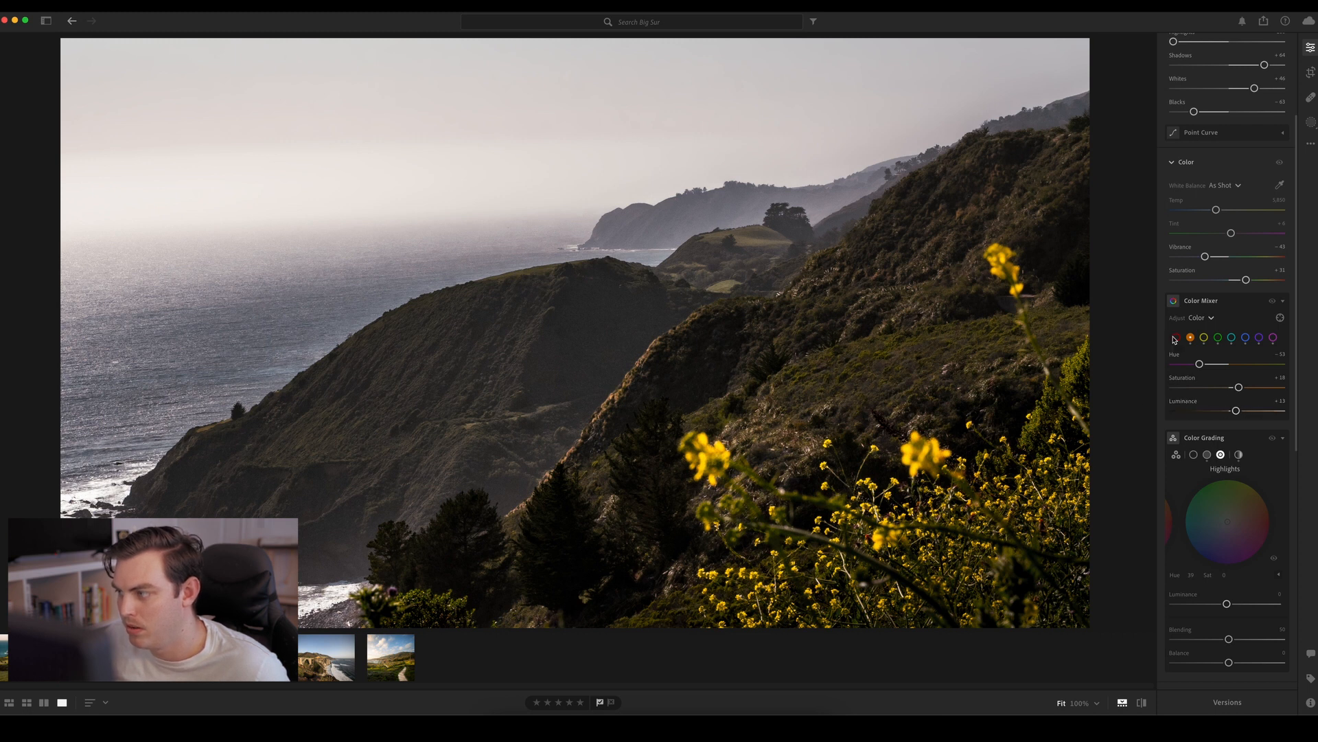
# Raise the purples' Saturation to about 68 and Luminance to about 41 in the Color Mixer, checking the thistle at close range
pyautogui.click(1259, 337)
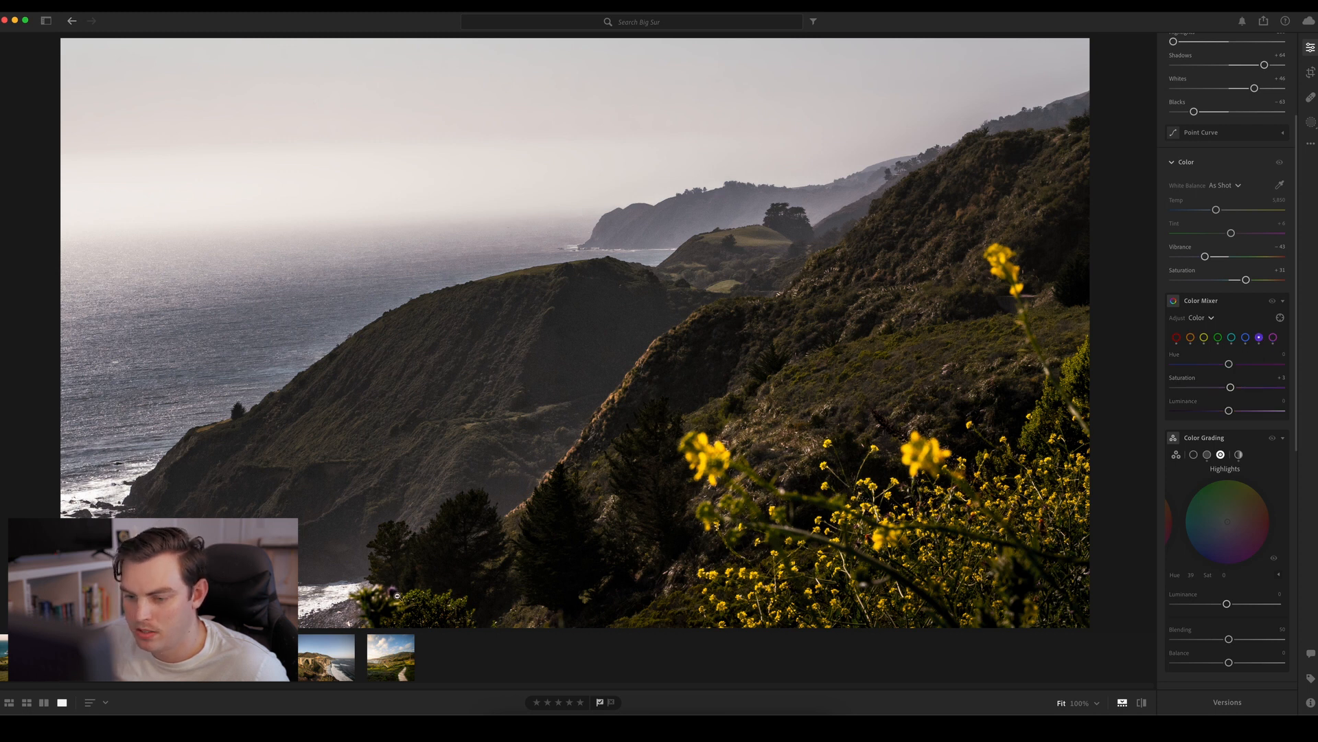
pyautogui.click(396, 595)
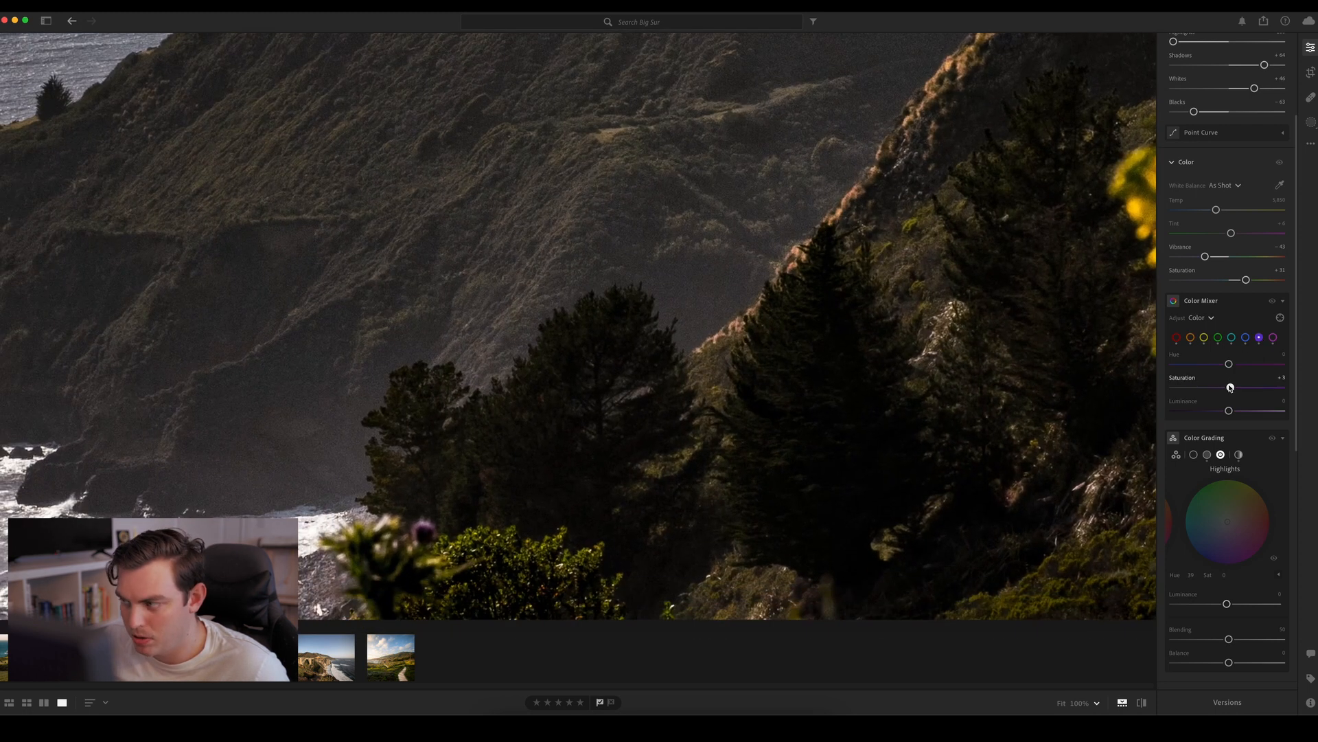
pyautogui.moveTo(1230, 388); pyautogui.dragTo(1252, 410)
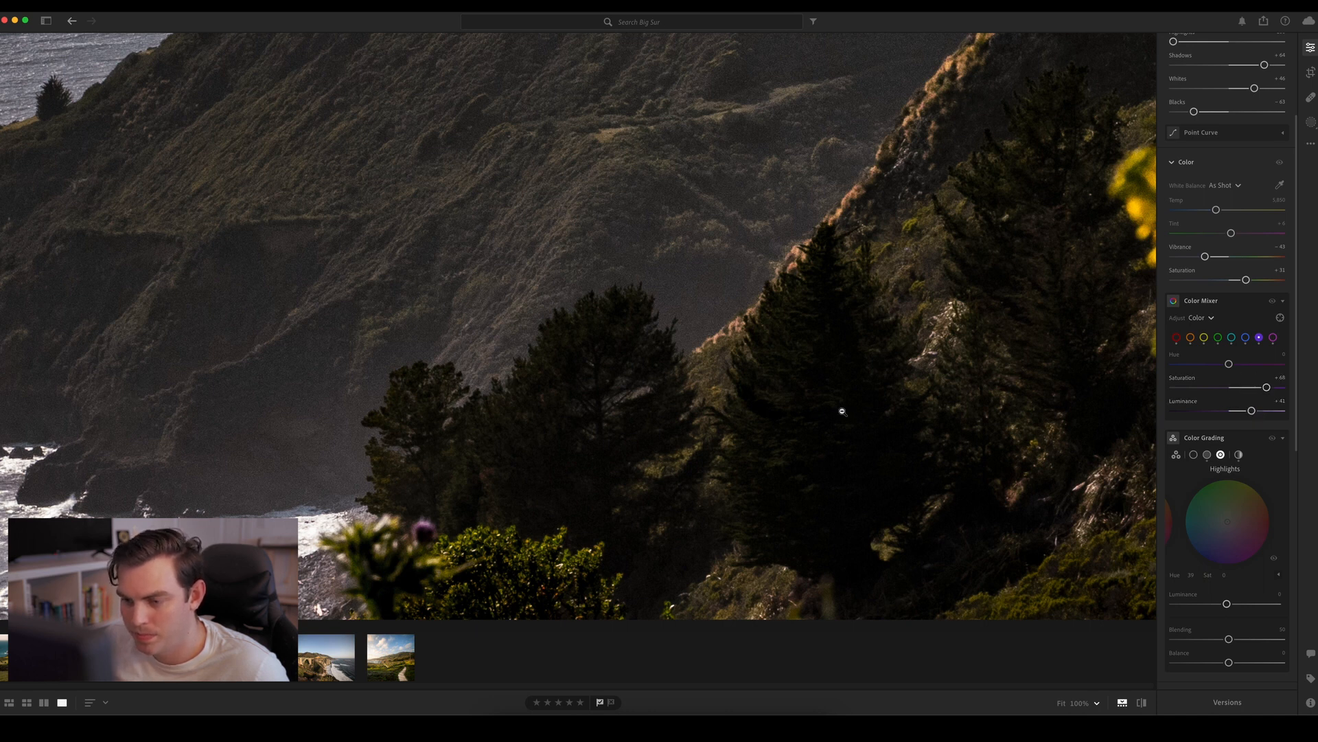
pyautogui.click(844, 415)
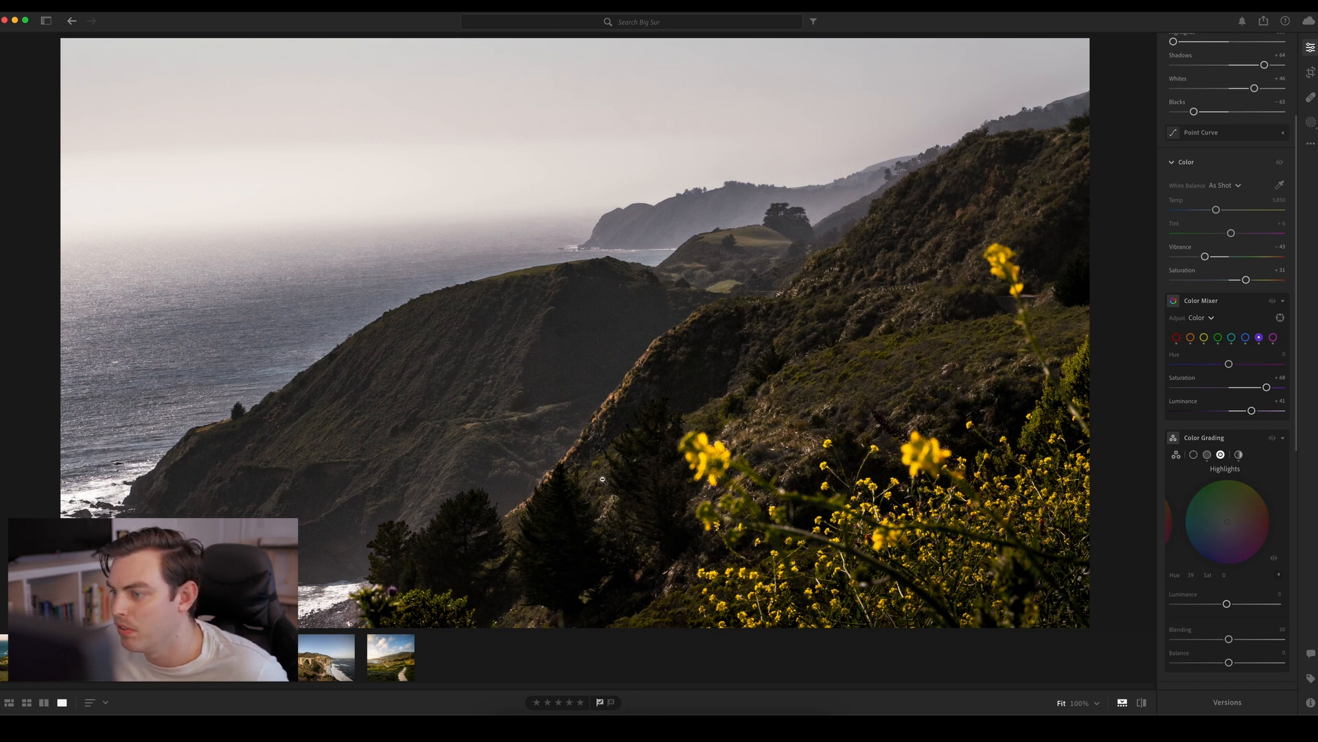
# Create a new brush mask and paint it along the sunlit ridge edge from the hill's saddle down to the dark trees
pyautogui.click(1311, 122)
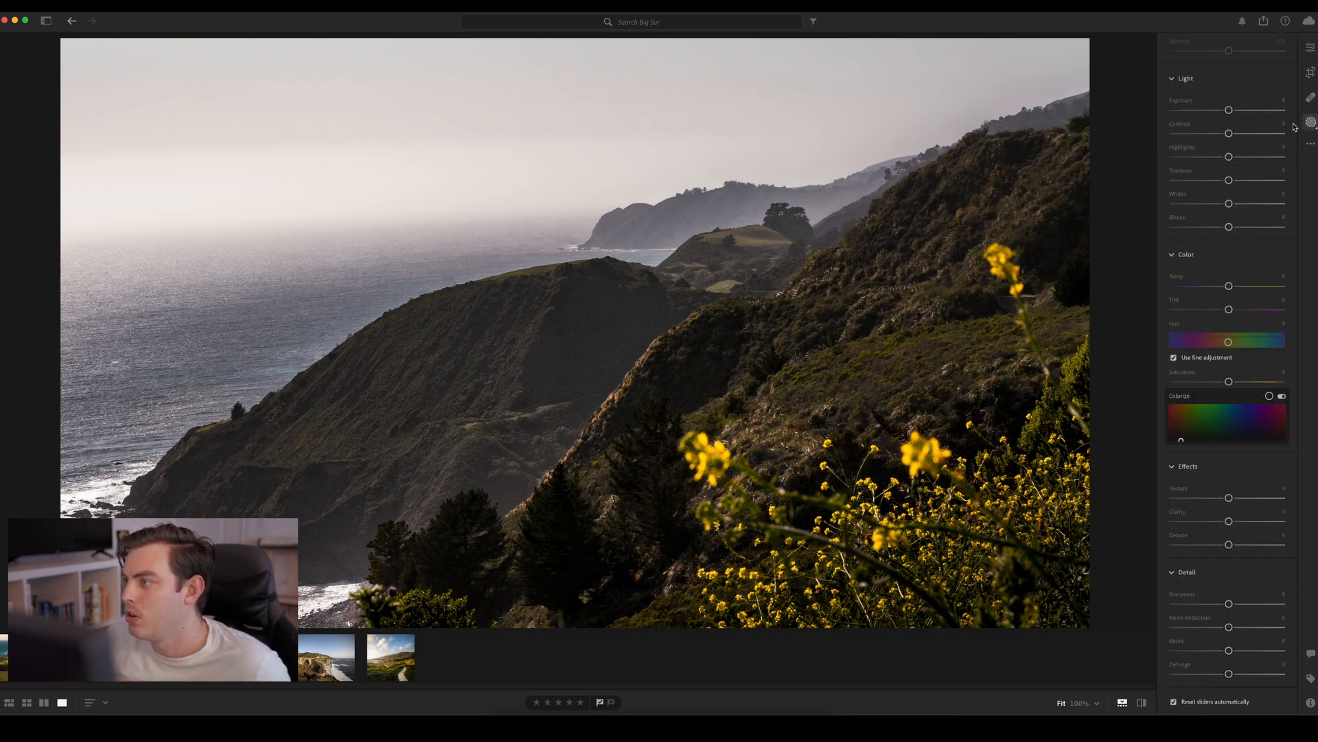
pyautogui.click(1066, 57)
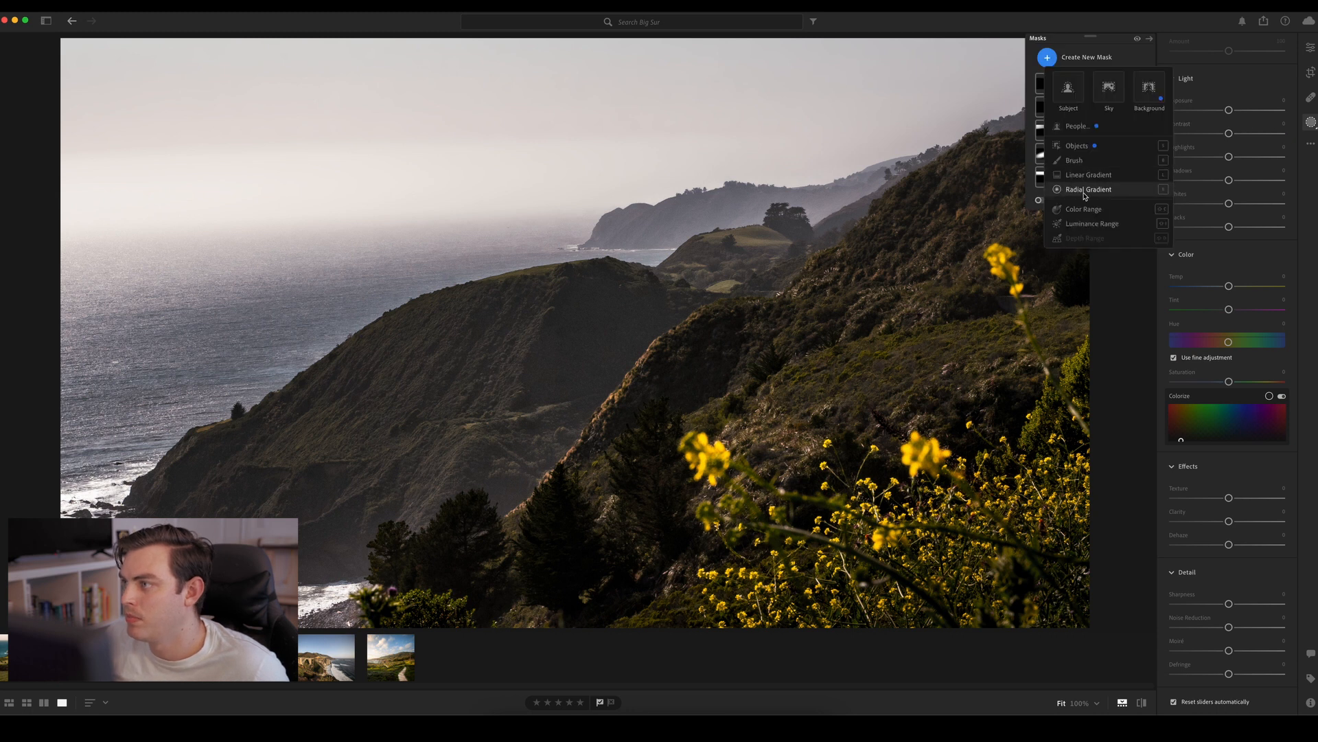
pyautogui.click(1075, 160)
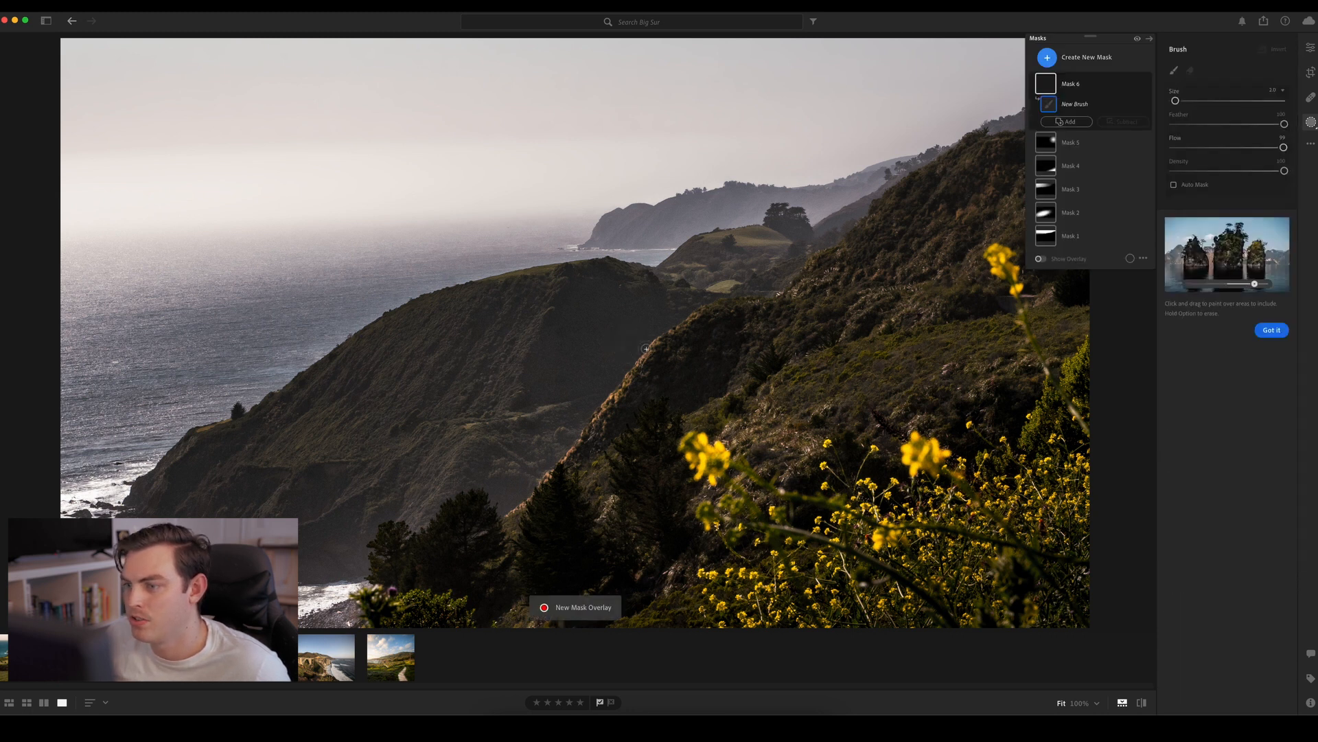
pyautogui.click(693, 316)
pyautogui.moveTo(677, 328)
pyautogui.mouseDown()
pyautogui.moveTo(702, 315)
pyautogui.moveTo(503, 518)
pyautogui.mouseUp()
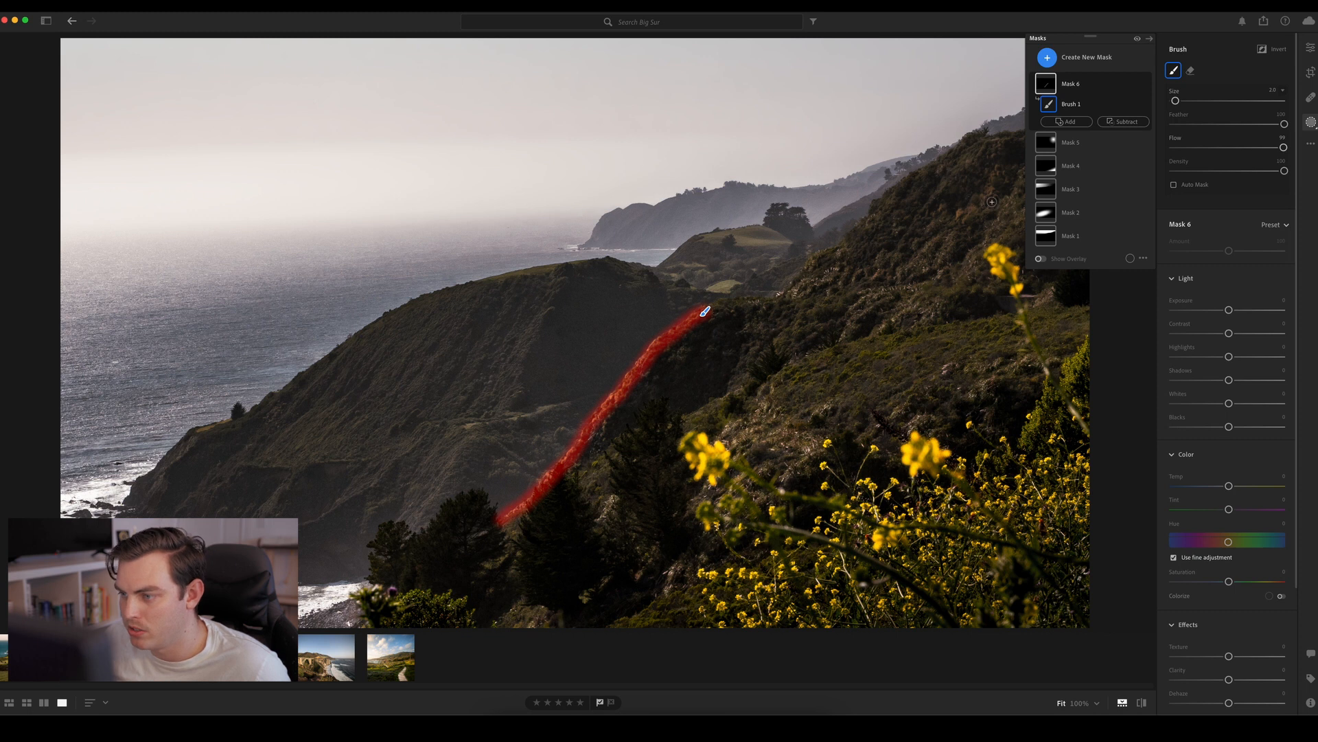
# Subtract a luminance range of 0 to about 50, feathered to 57, from Mask 6 and raise its Exposure to about 0.28
pyautogui.click(1123, 122)
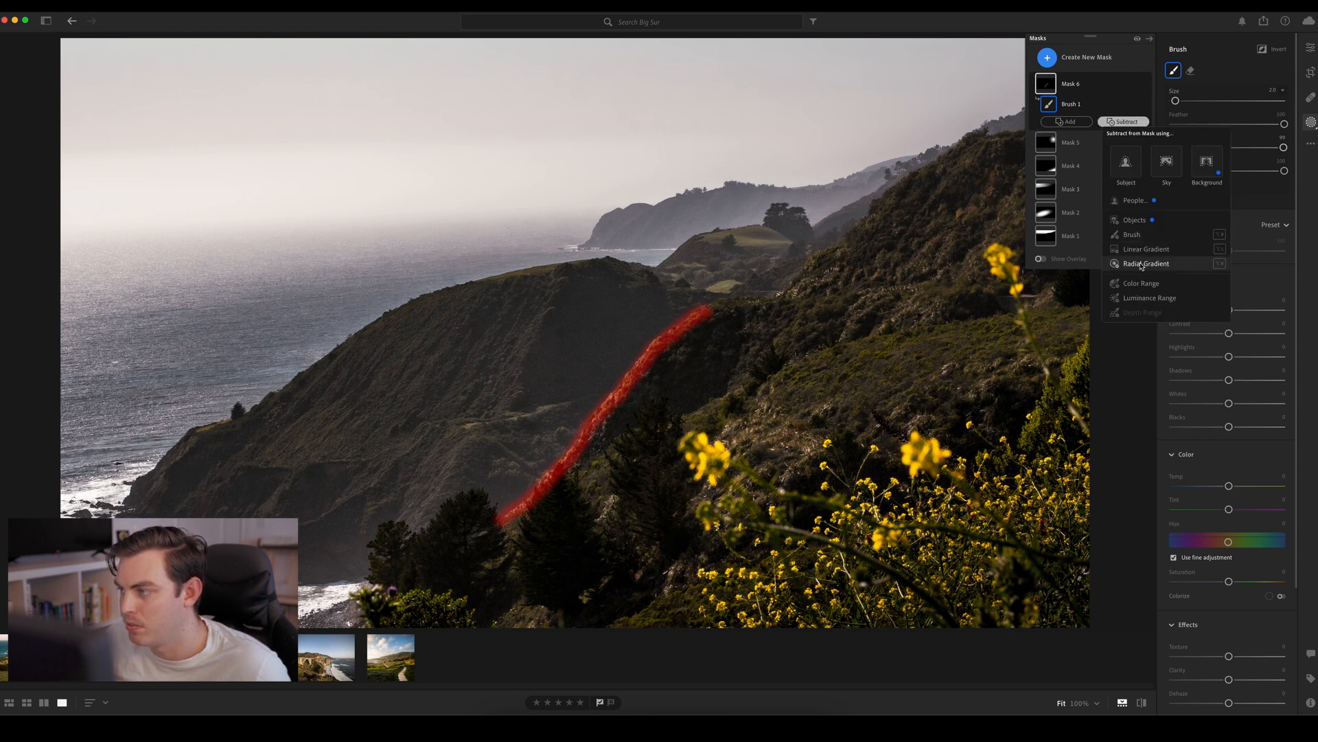
pyautogui.click(1149, 297)
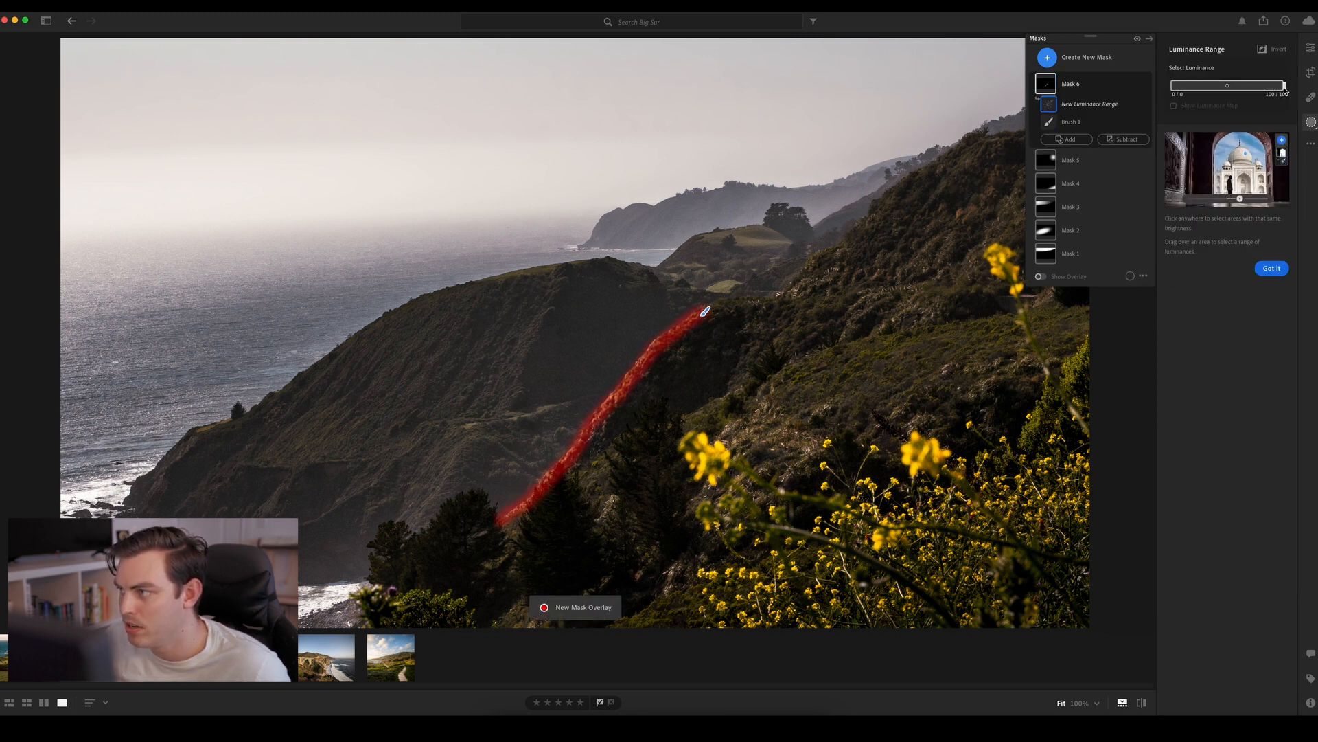
pyautogui.moveTo(1285, 85)
pyautogui.mouseDown()
pyautogui.moveTo(1198, 87)
pyautogui.moveTo(1232, 87)
pyautogui.mouseUp()
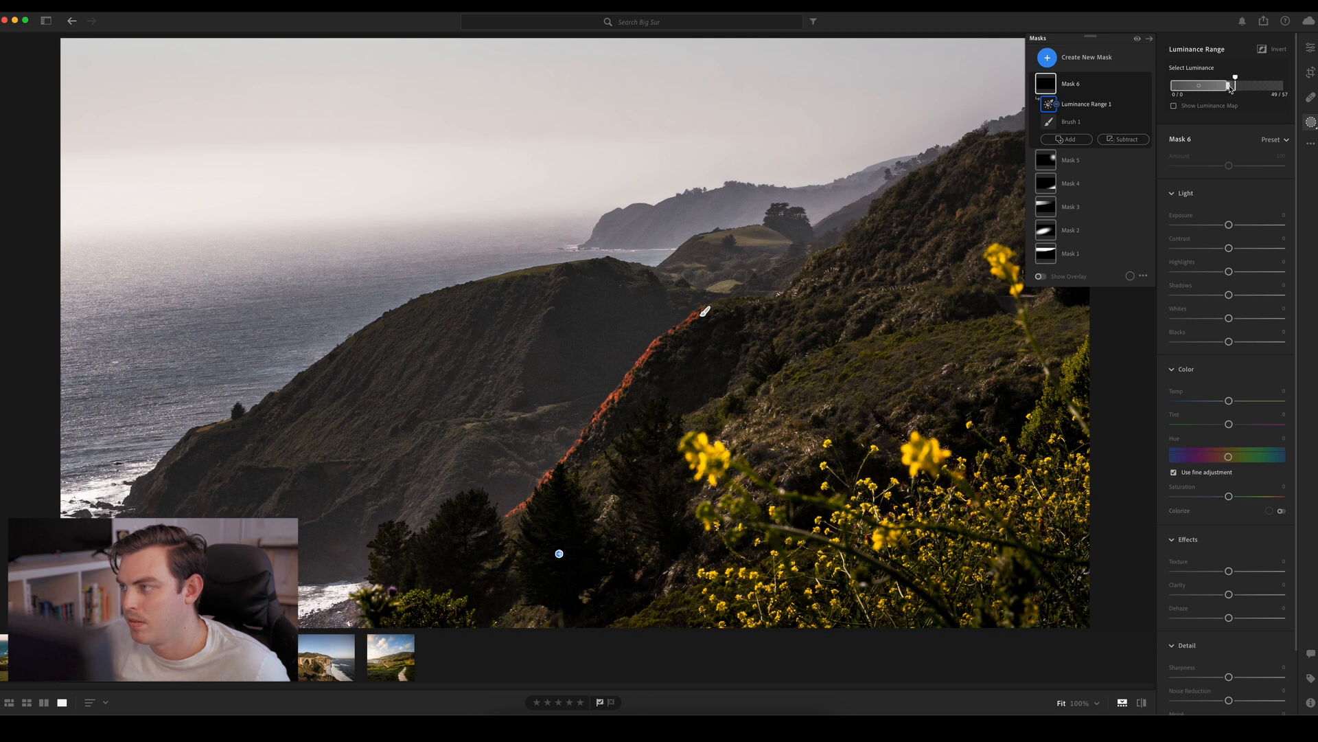
pyautogui.moveTo(1231, 88)
pyautogui.mouseDown()
pyautogui.moveTo(1217, 86)
pyautogui.moveTo(1232, 87)
pyautogui.mouseUp()
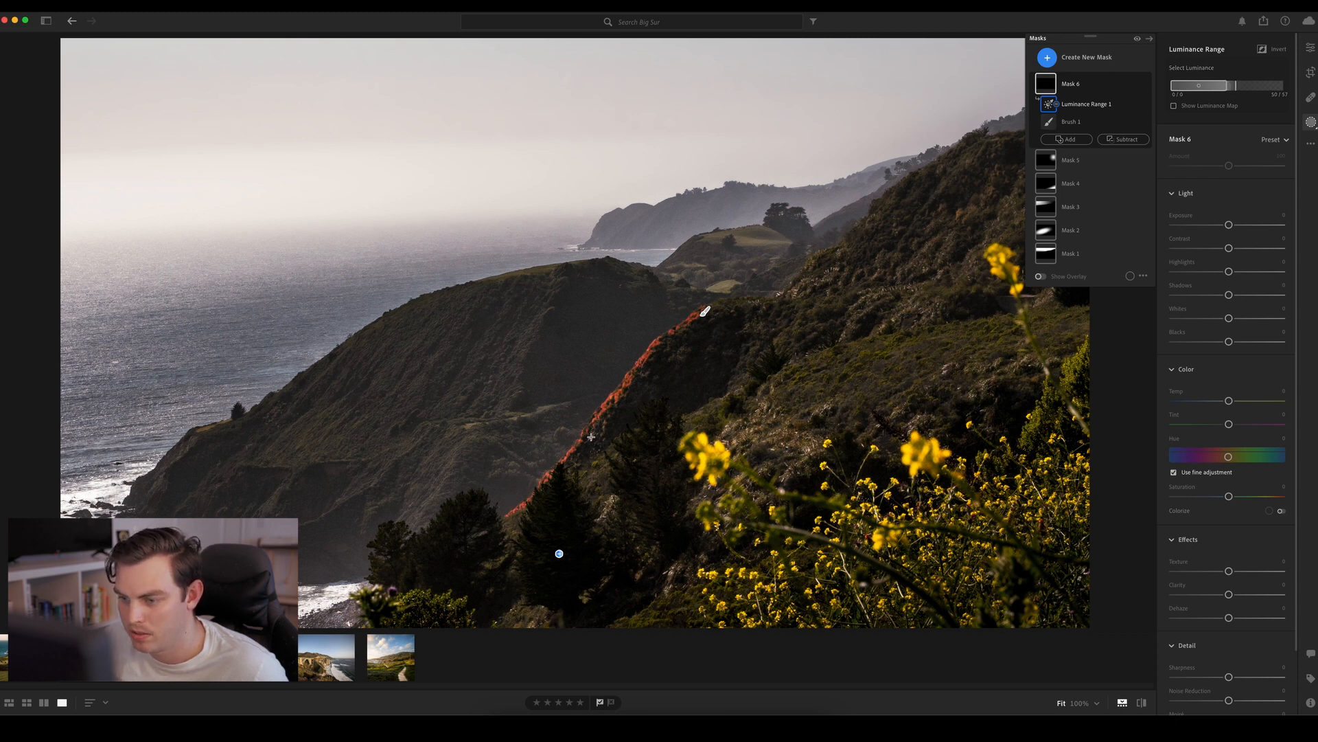
pyautogui.moveTo(1272, 229); pyautogui.dragTo(1241, 228)
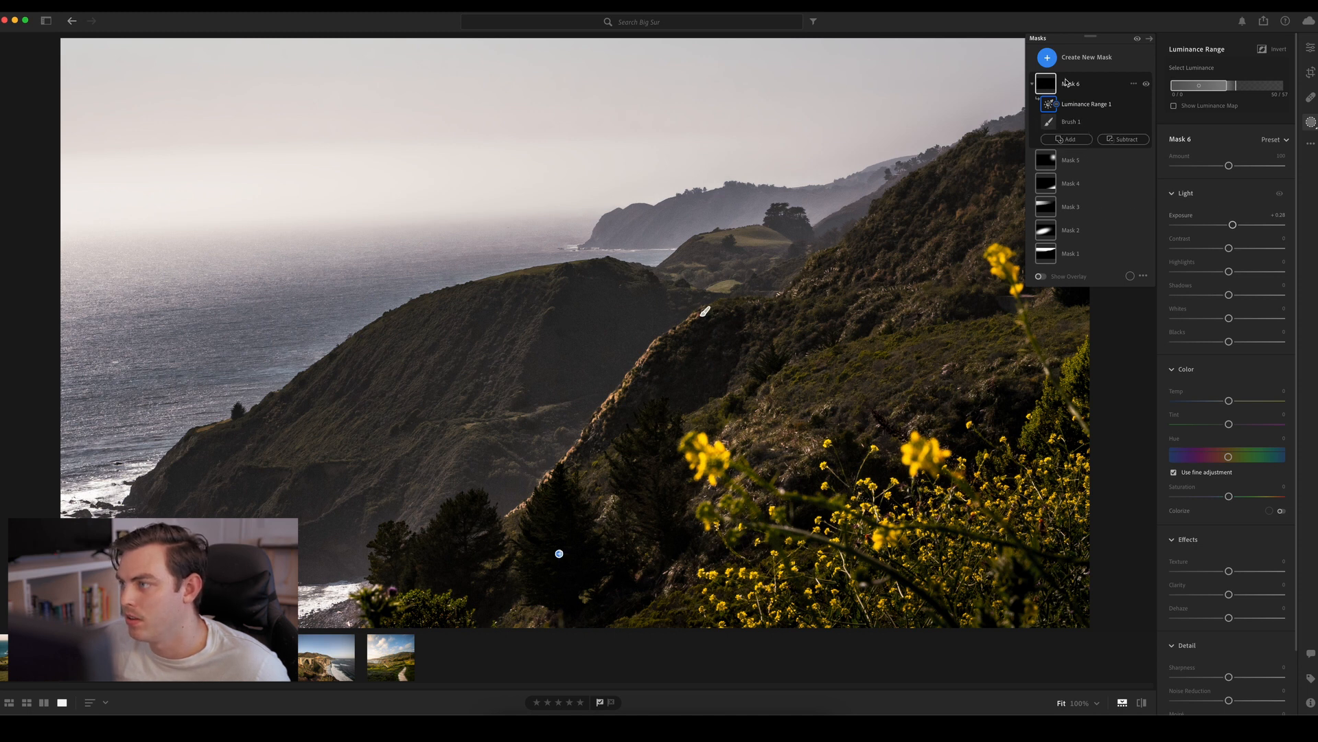
pyautogui.click(1068, 139)
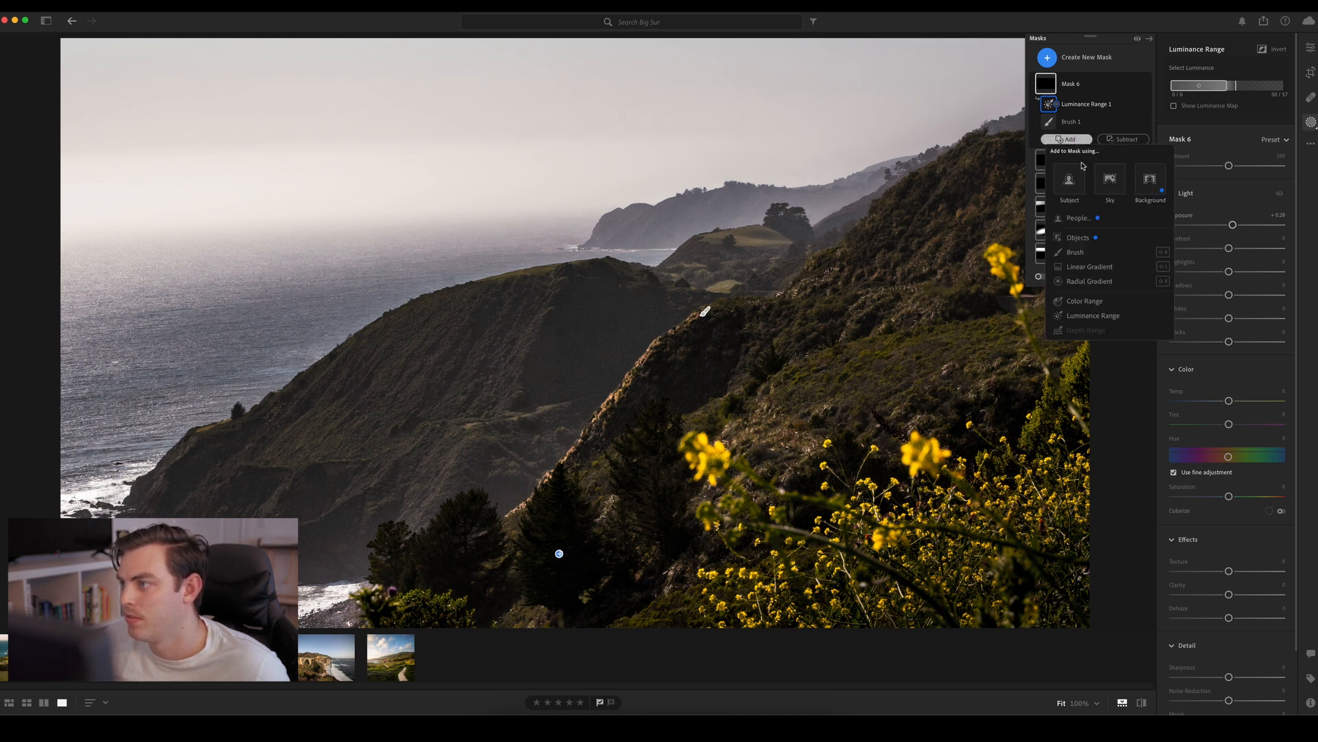
pyautogui.click(1093, 252)
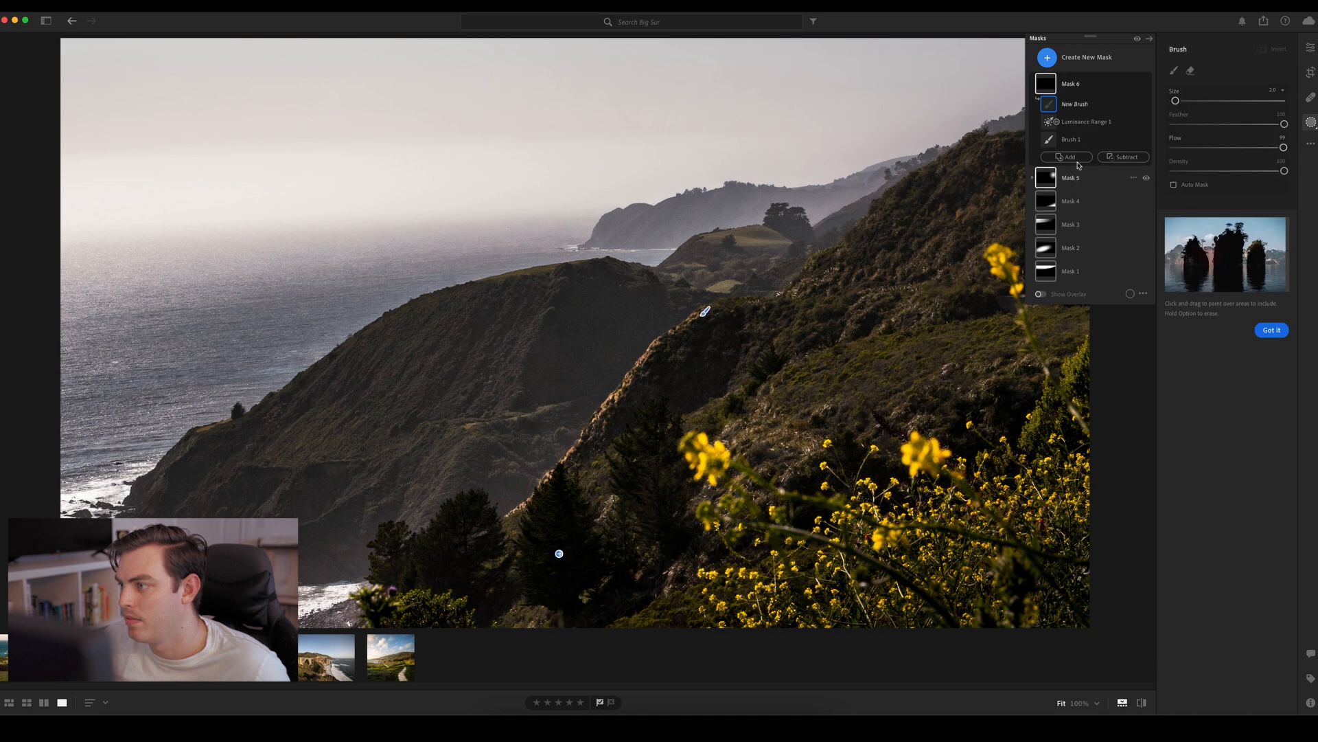
pyautogui.click(537, 271)
pyautogui.press('super+z')
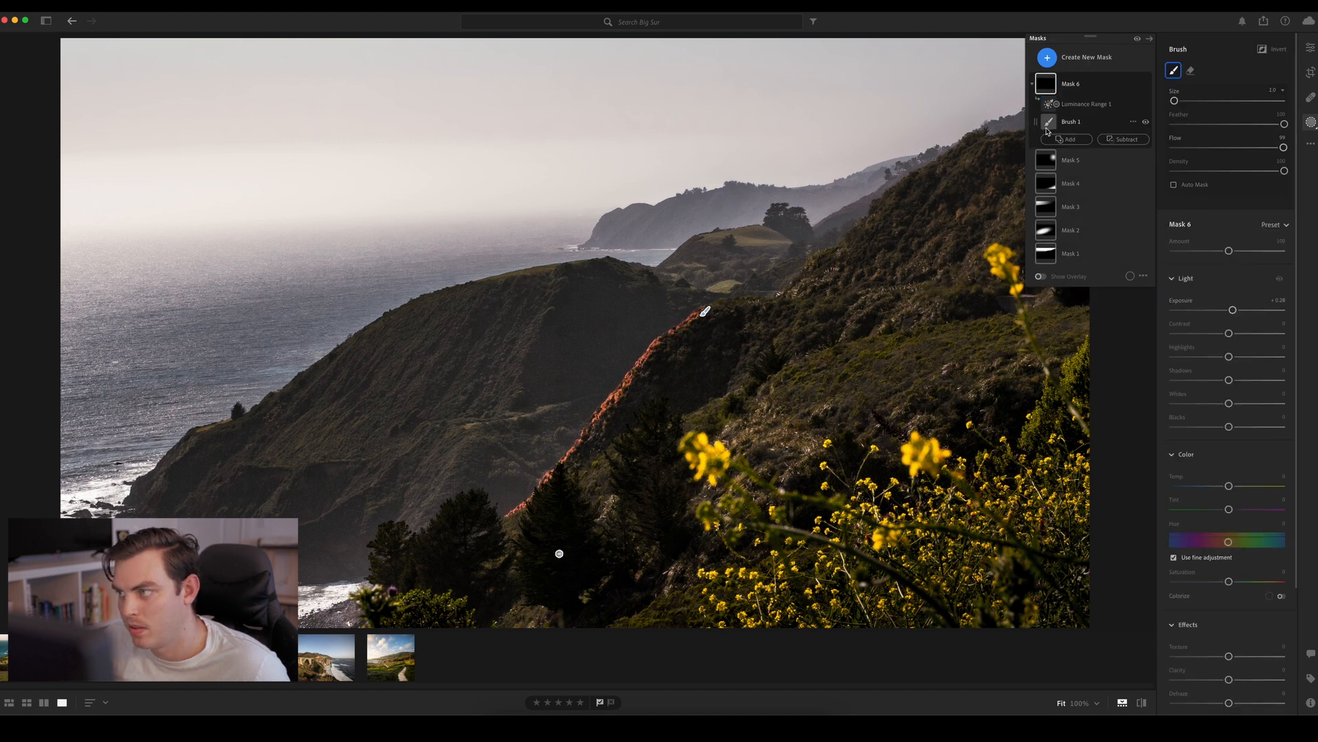
# Extend Mask 6's existing Brush 1 over the bright grassy patches on the distant hill beyond the ridge
pyautogui.click(705, 311)
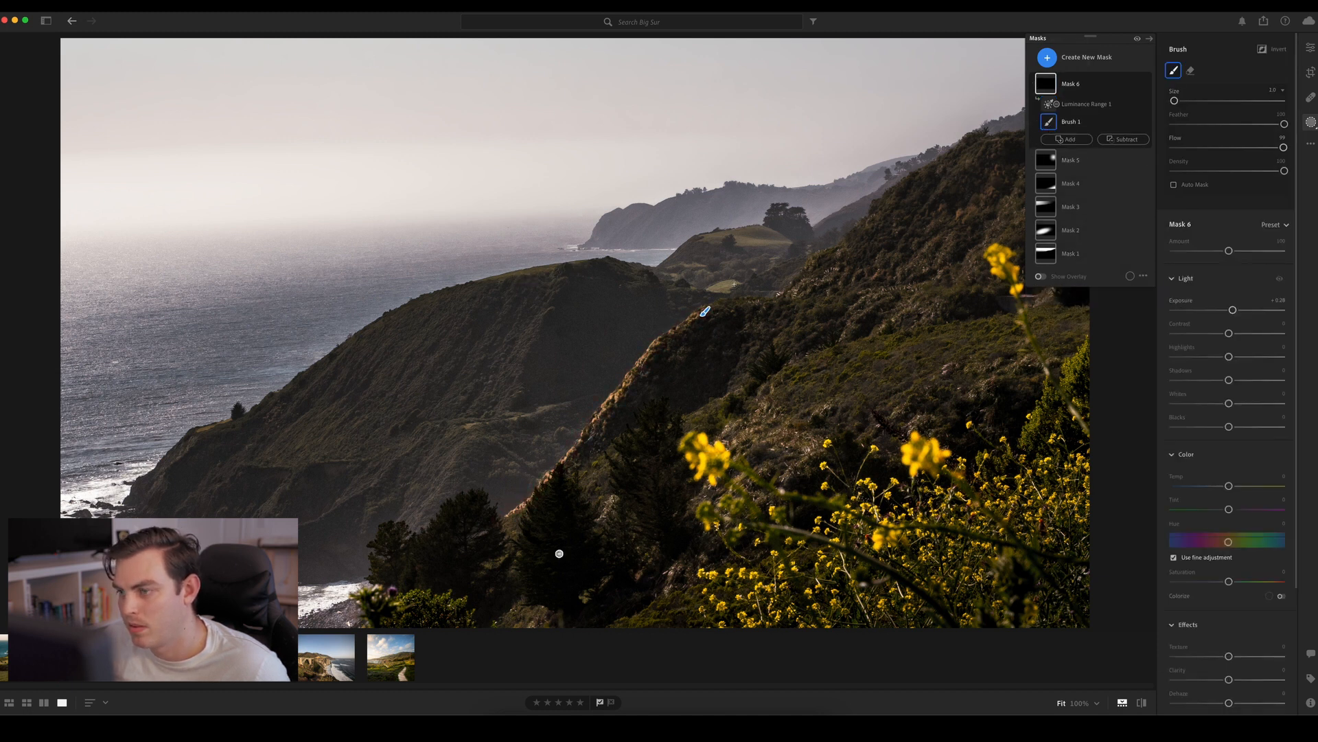
pyautogui.moveTo(734, 283); pyautogui.dragTo(718, 287)
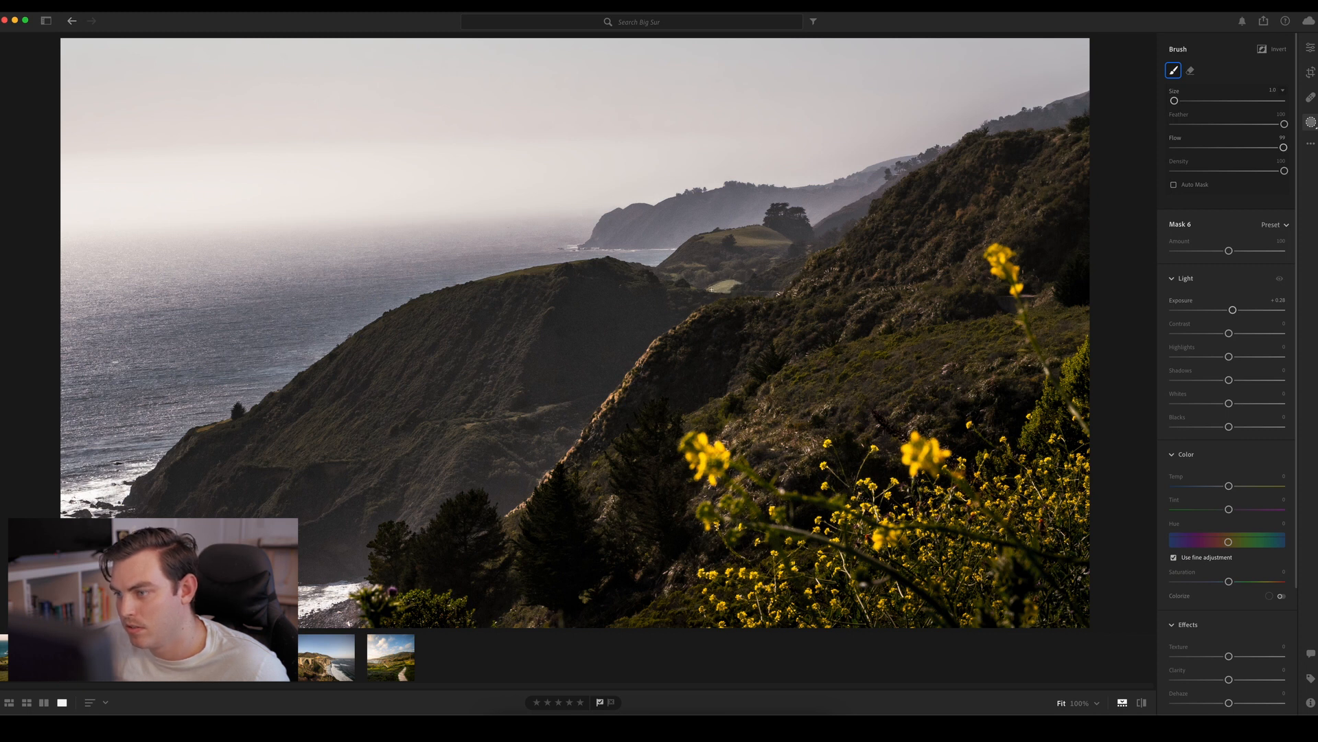
pyautogui.moveTo(790, 243); pyautogui.dragTo(768, 242)
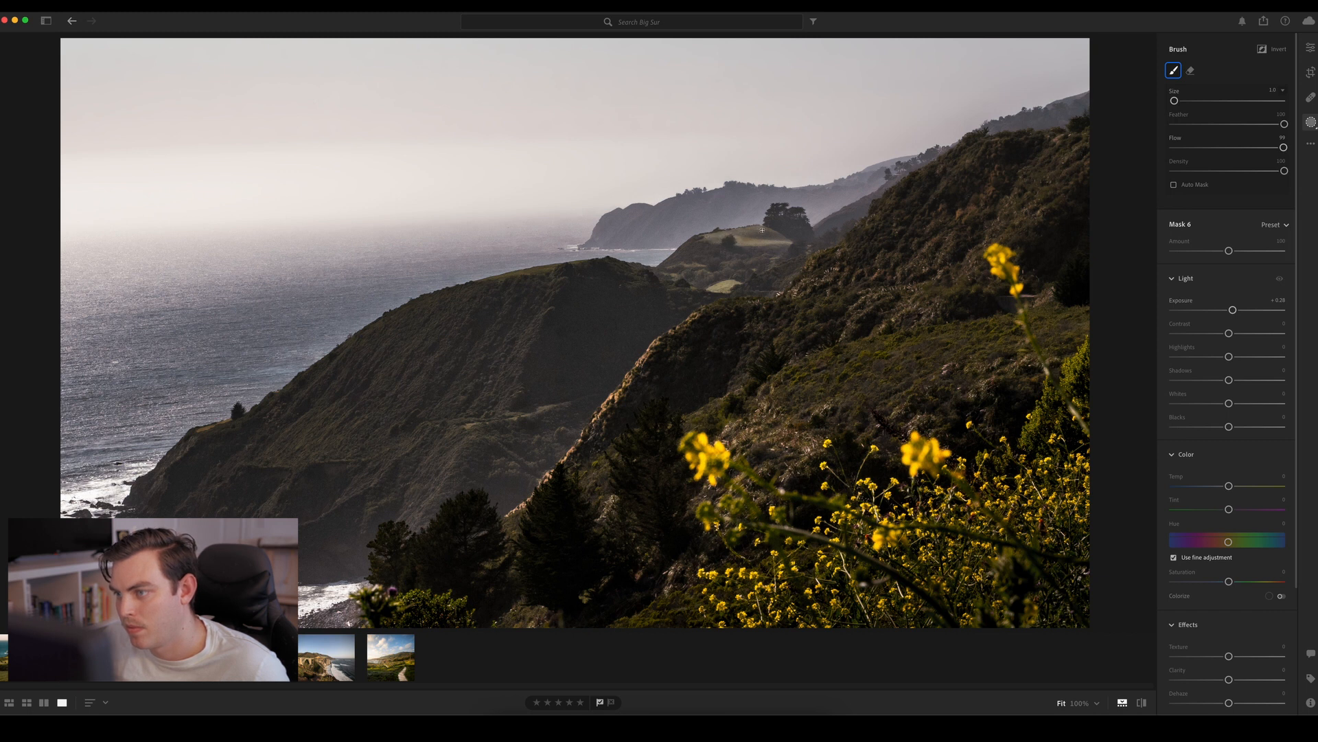
pyautogui.moveTo(750, 237)
pyautogui.mouseDown()
pyautogui.moveTo(787, 240)
pyautogui.moveTo(720, 240)
pyautogui.mouseUp()
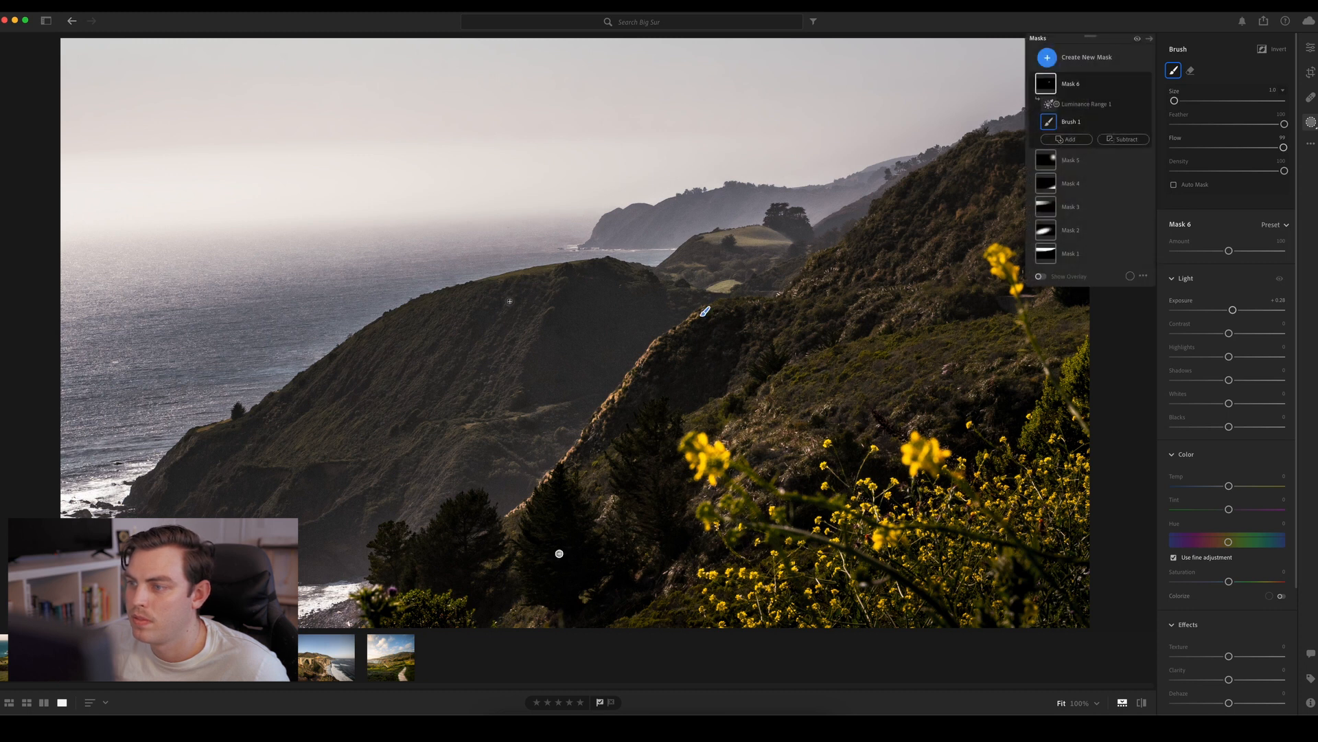
# Paint Brush 1 over the middle headland's grassy crest, the light band across its slope and the ground beside its lone seaward tree
pyautogui.moveTo(485, 282); pyautogui.dragTo(522, 274)
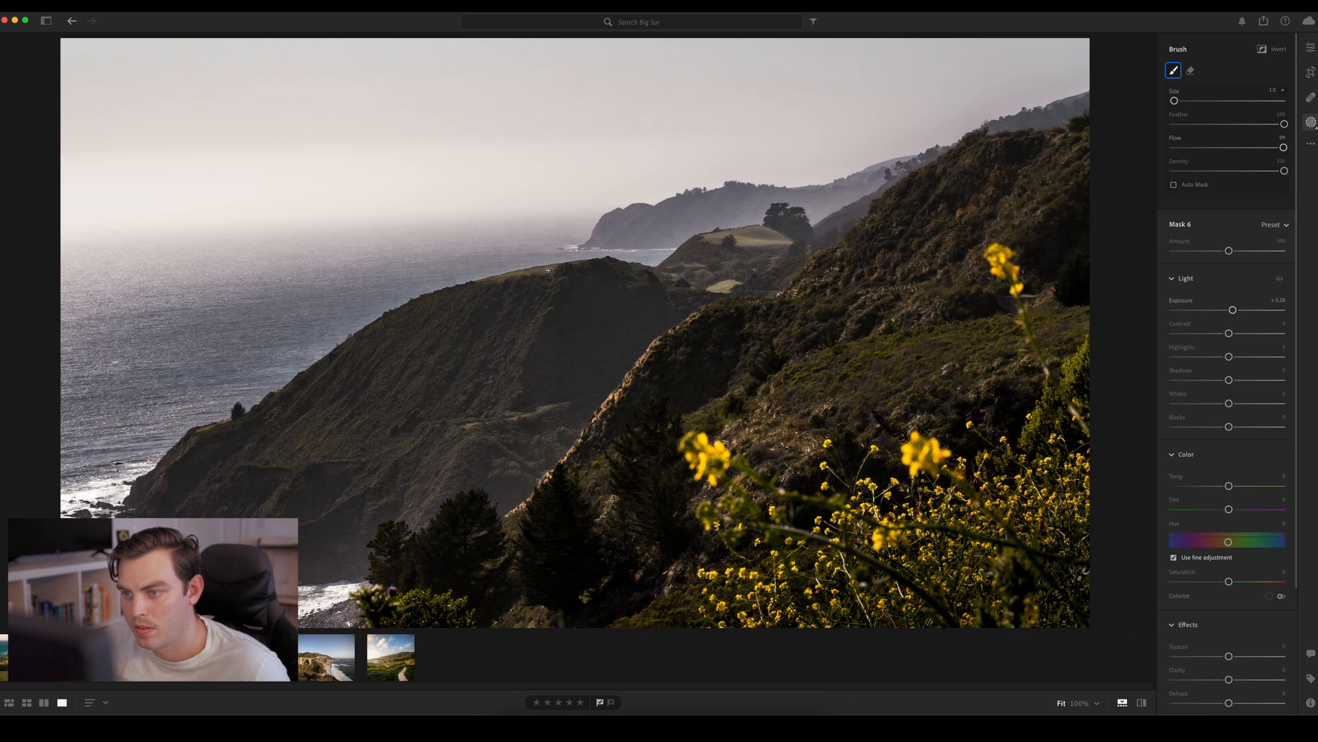
pyautogui.moveTo(548, 270); pyautogui.dragTo(570, 269)
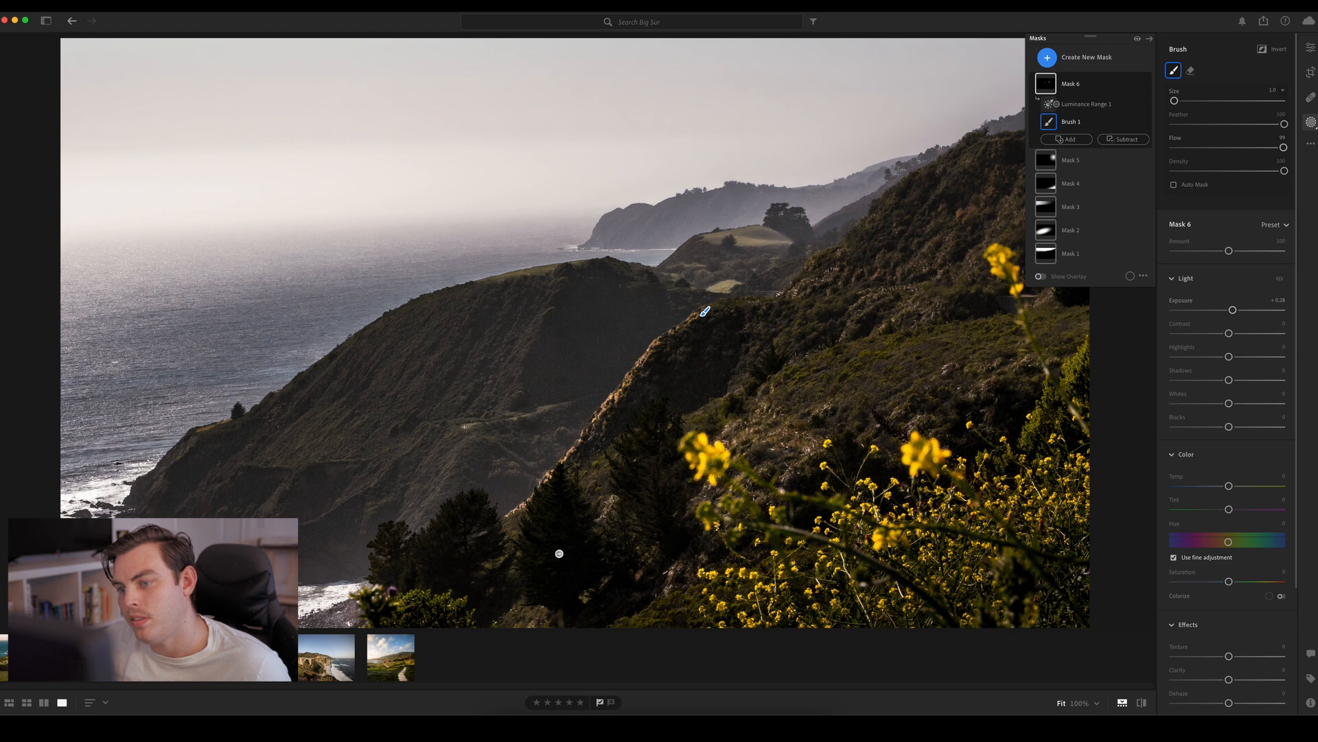
pyautogui.moveTo(463, 426)
pyautogui.mouseDown()
pyautogui.moveTo(605, 391)
pyautogui.moveTo(572, 399)
pyautogui.mouseUp()
pyautogui.moveTo(228, 425)
pyautogui.mouseDown()
pyautogui.moveTo(197, 441)
pyautogui.moveTo(216, 426)
pyautogui.mouseUp()
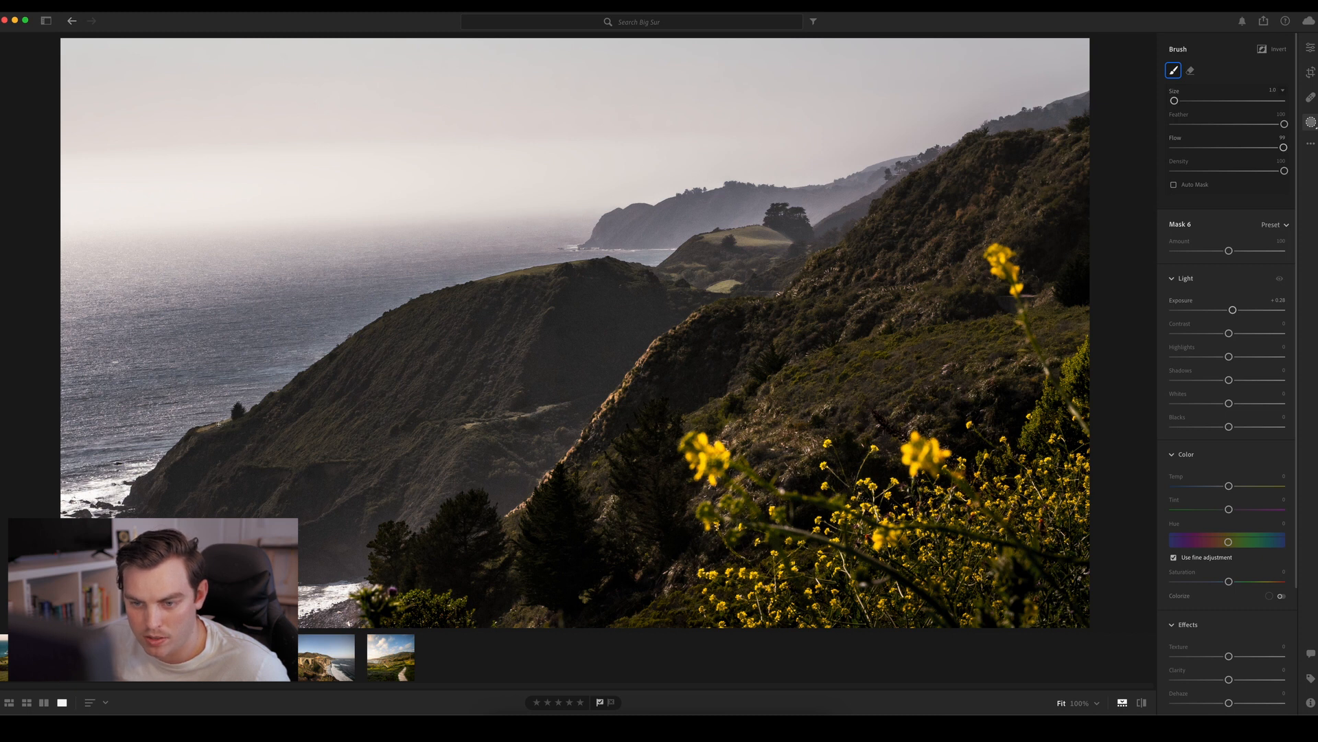
pyautogui.moveTo(197, 433); pyautogui.dragTo(205, 456)
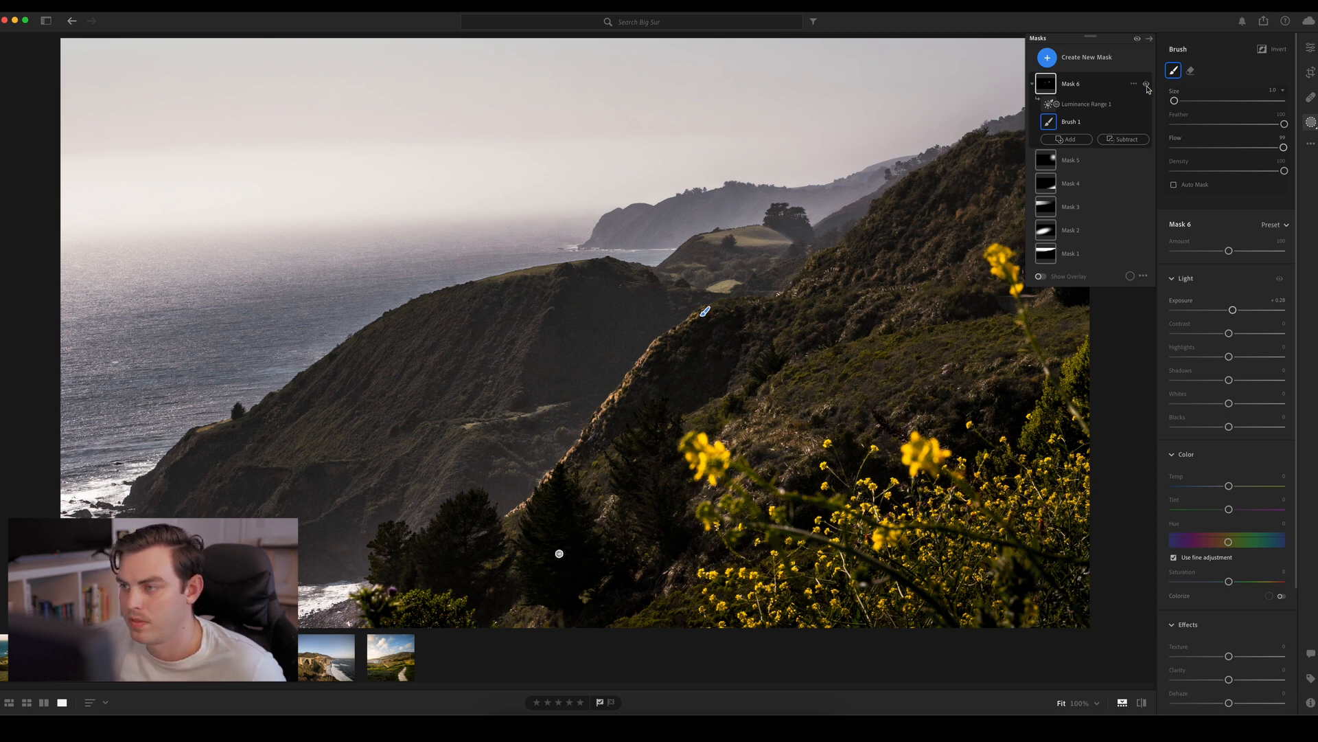
# Compare the photo with and without Mask 6, leaving the mask enabled
pyautogui.click(1146, 86)
pyautogui.click(1146, 86)
pyautogui.click(1146, 85)
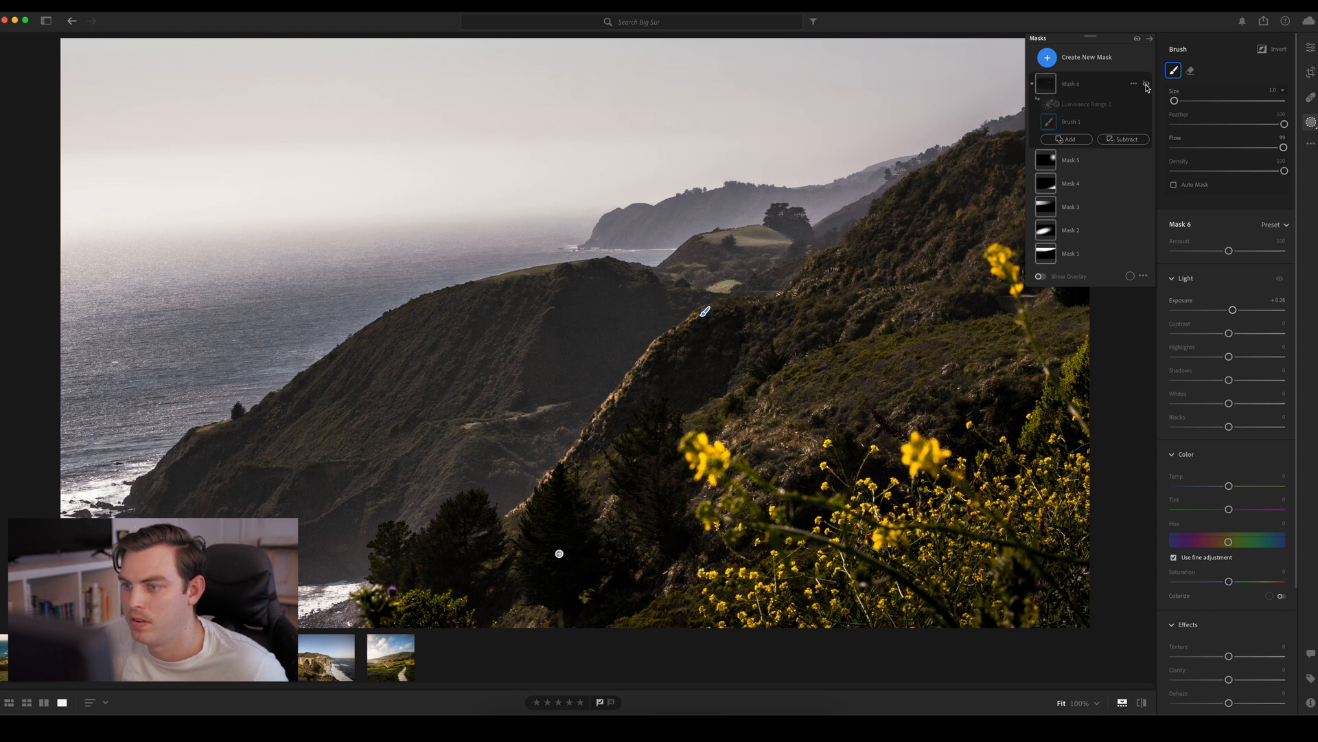
pyautogui.click(1146, 86)
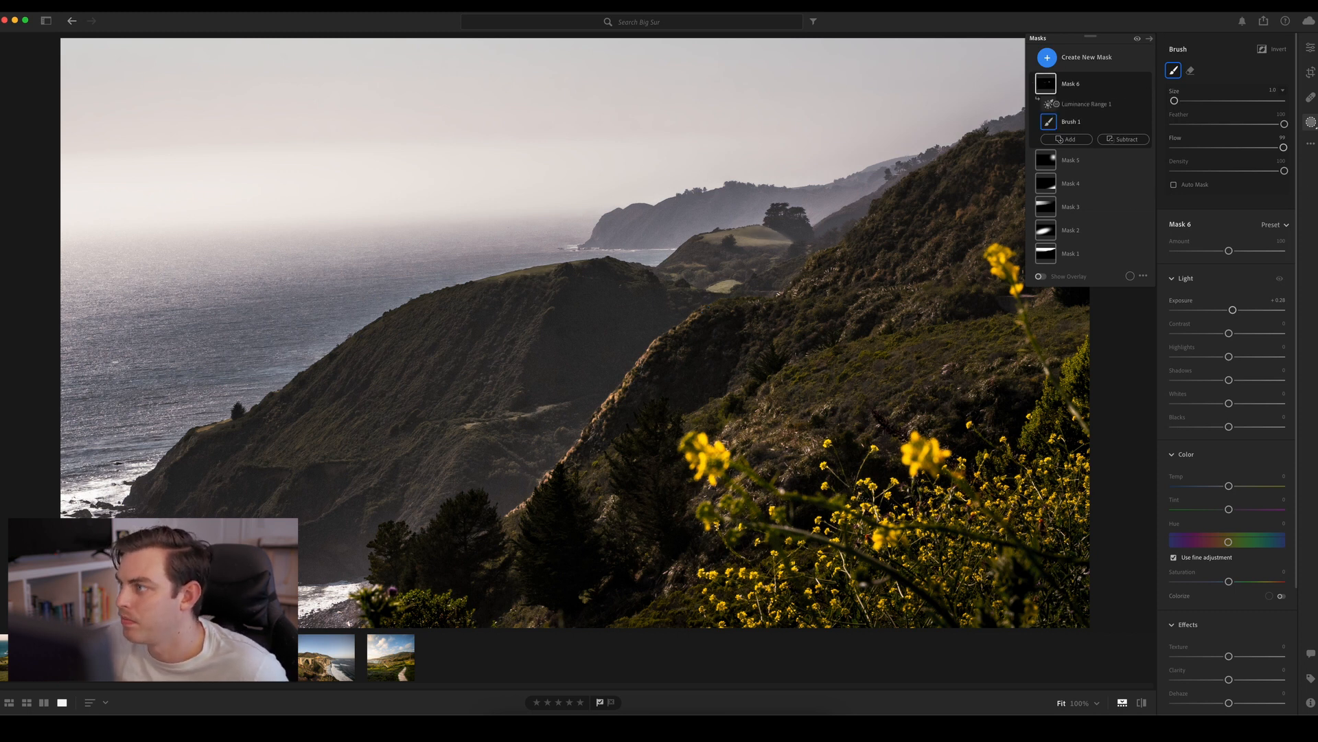
# Reopen Mask 6's Brush 1 and reduce the mask's Amount to about 38
pyautogui.click(1309, 47)
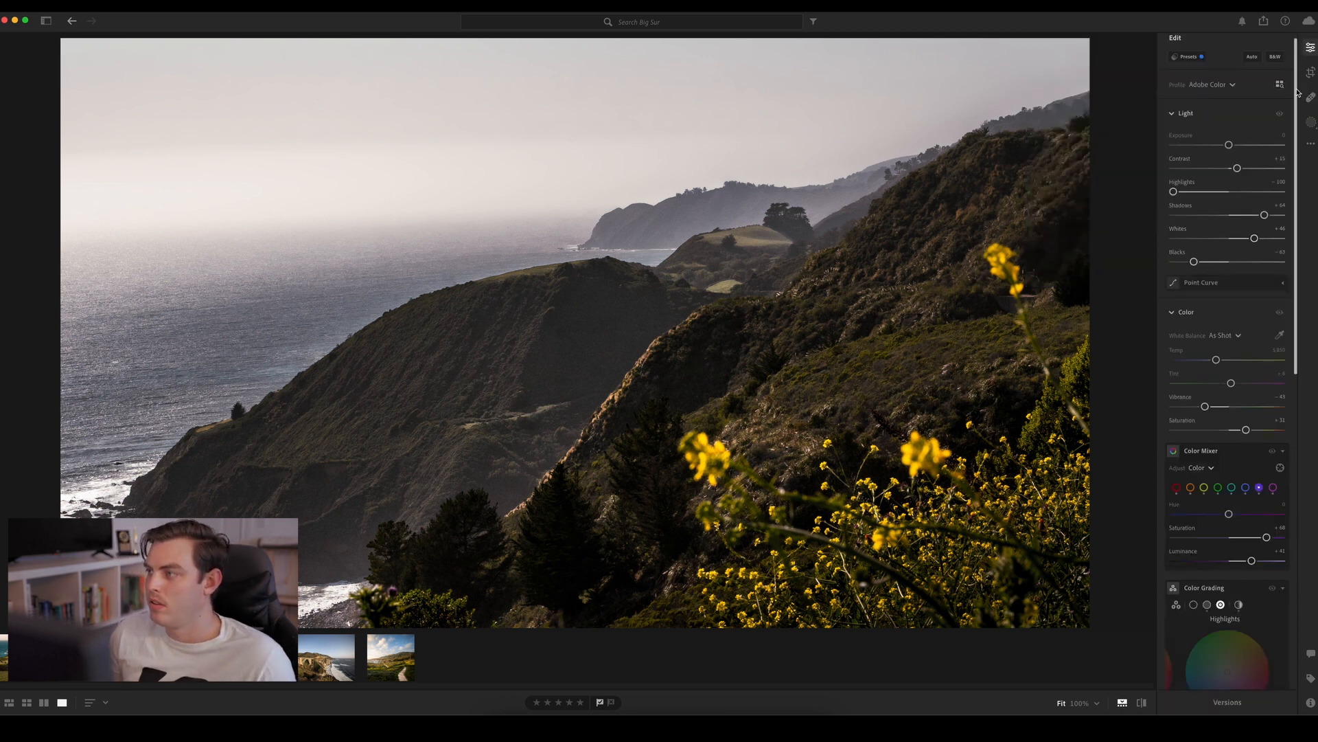
pyautogui.click(1311, 122)
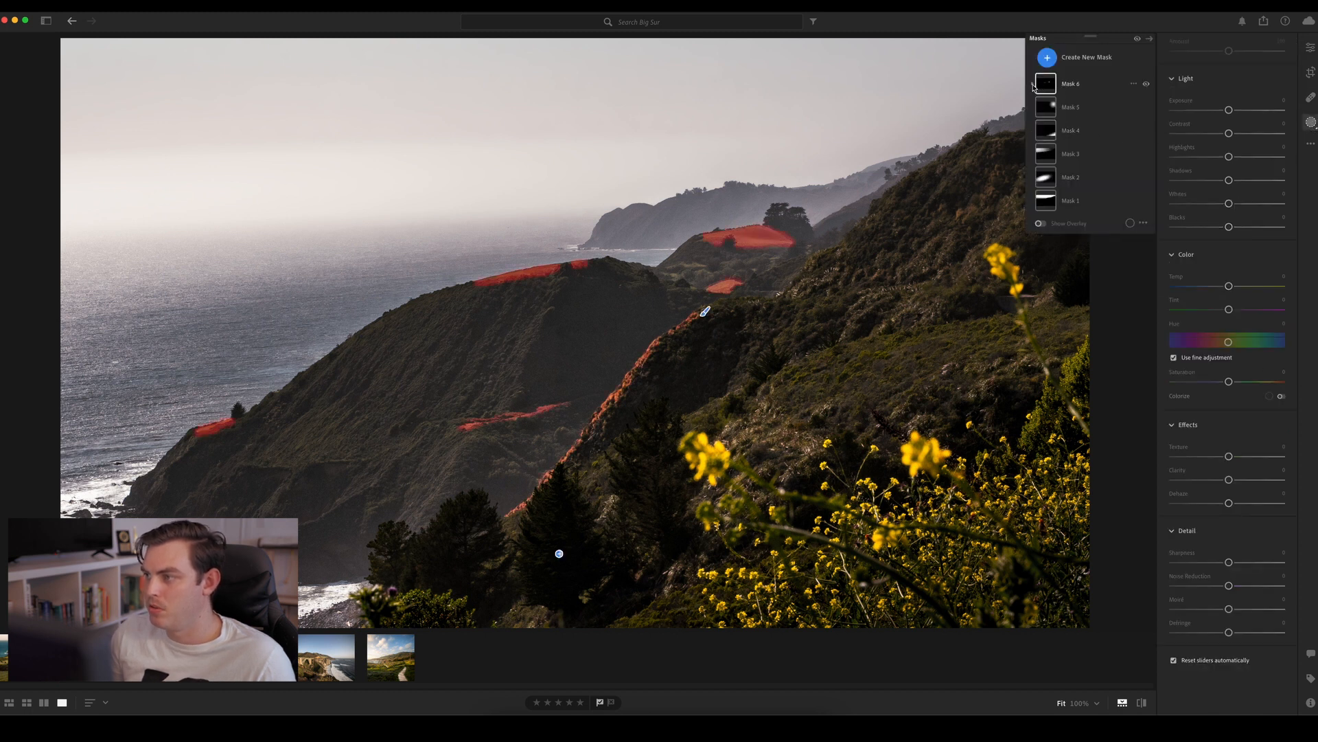
pyautogui.click(1071, 83)
pyautogui.click(1081, 124)
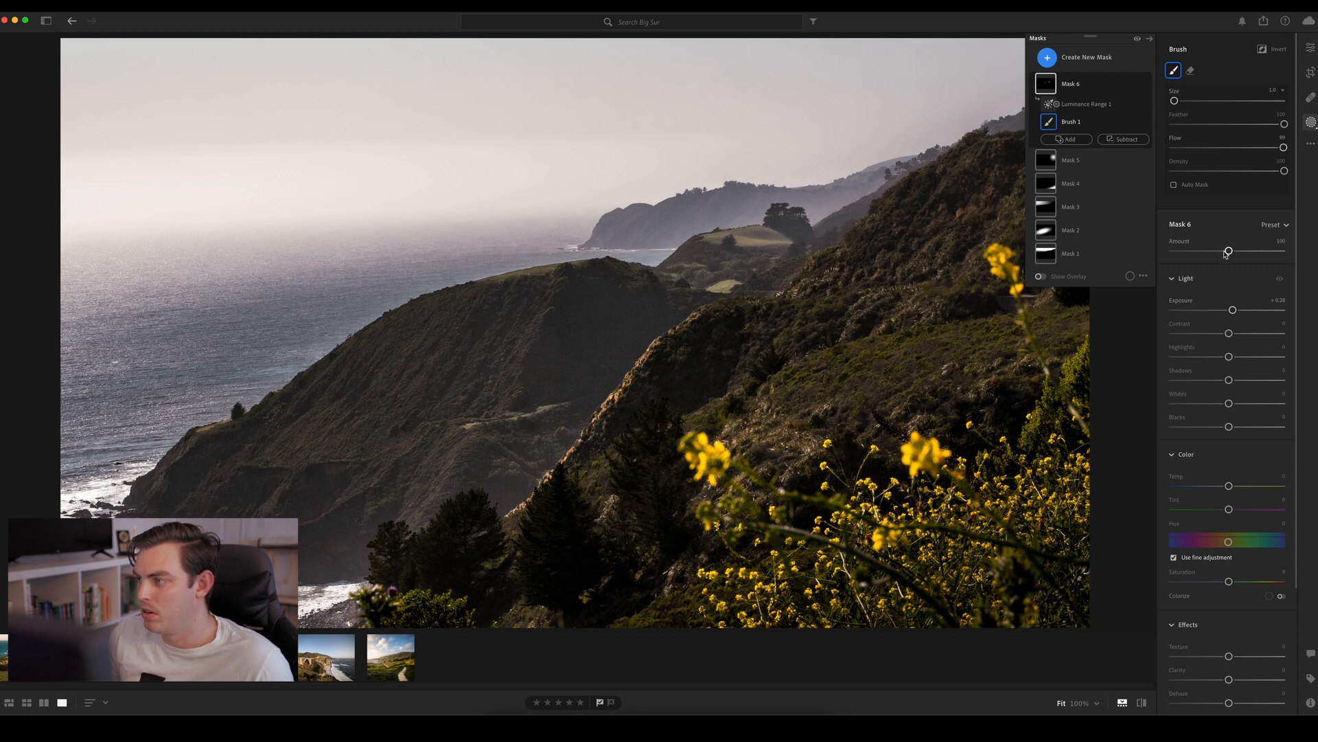
pyautogui.moveTo(1228, 252)
pyautogui.mouseDown()
pyautogui.moveTo(1170, 259)
pyautogui.moveTo(1210, 253)
pyautogui.moveTo(1179, 256)
pyautogui.moveTo(1195, 255)
pyautogui.mouseUp()
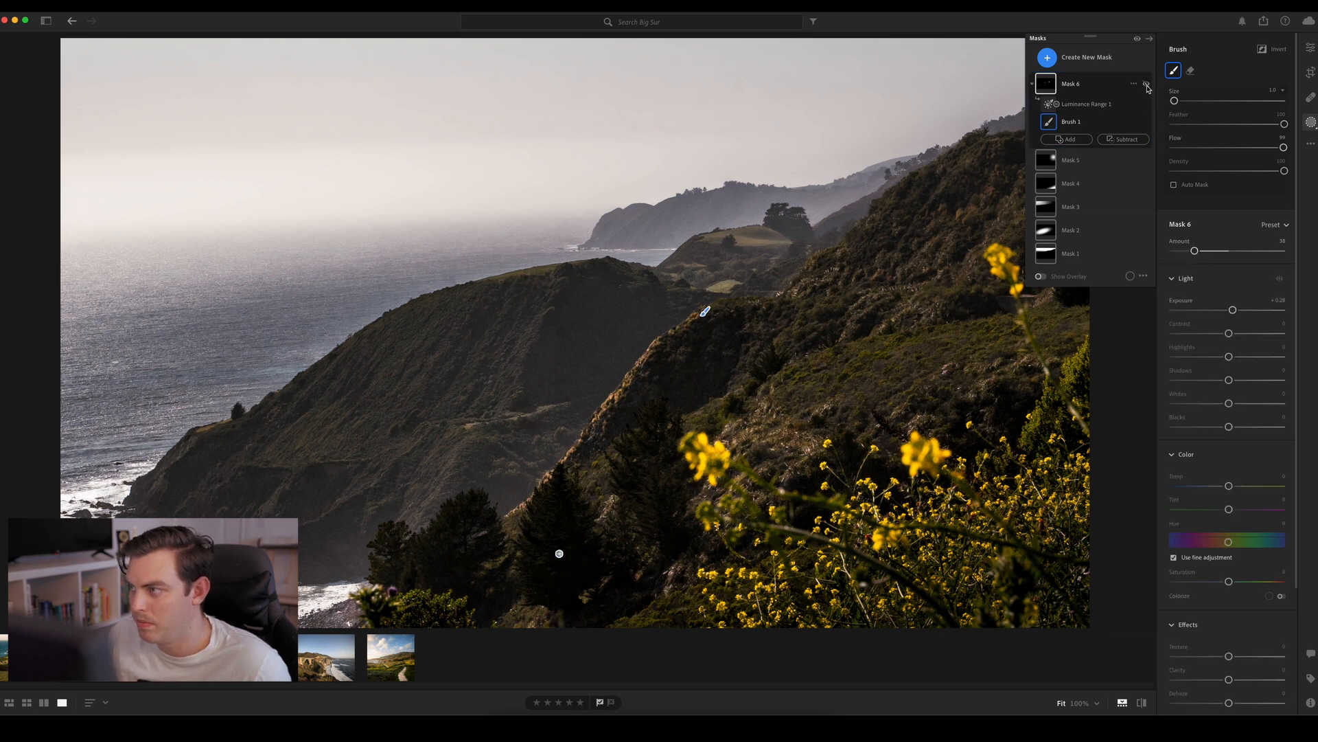
# Compare the photo with and without Mask 6, and set the mask's Saturation to about +34 and Tint to about −27
pyautogui.click(1147, 86)
pyautogui.click(1148, 86)
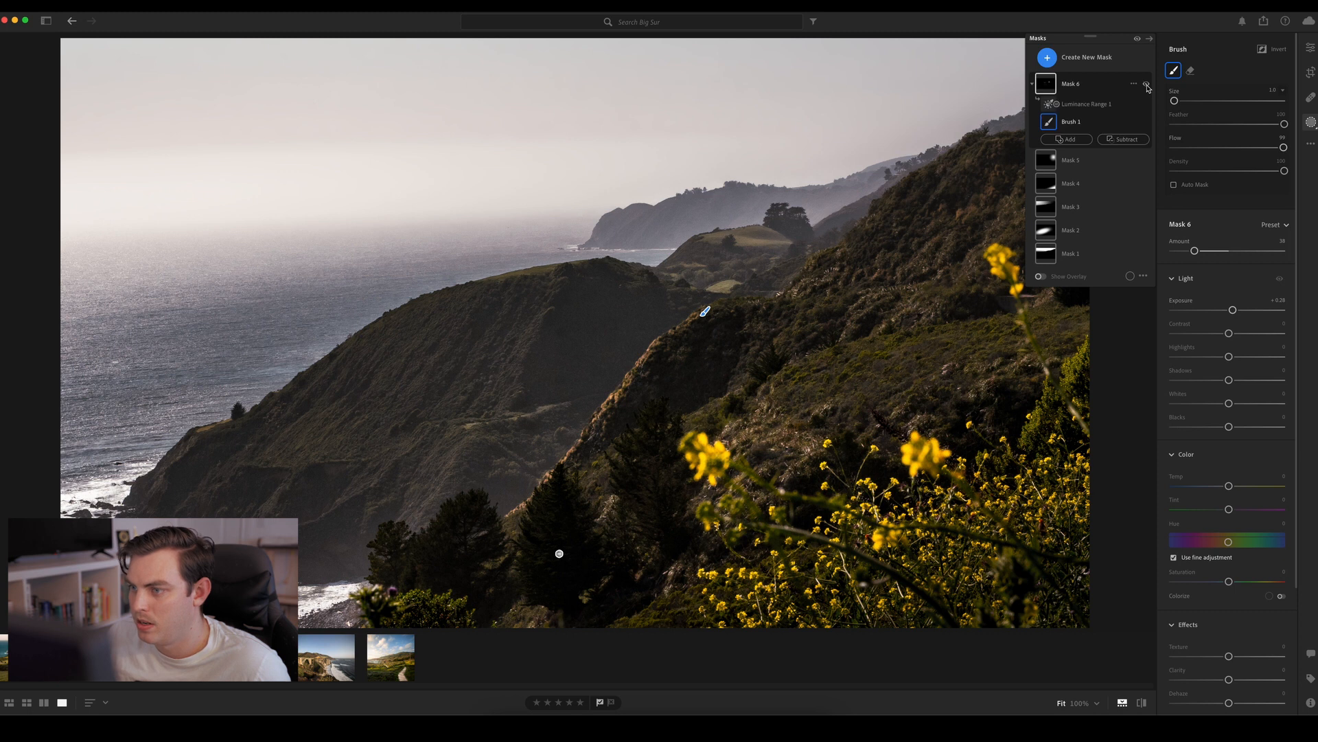
pyautogui.click(1148, 86)
pyautogui.click(1147, 86)
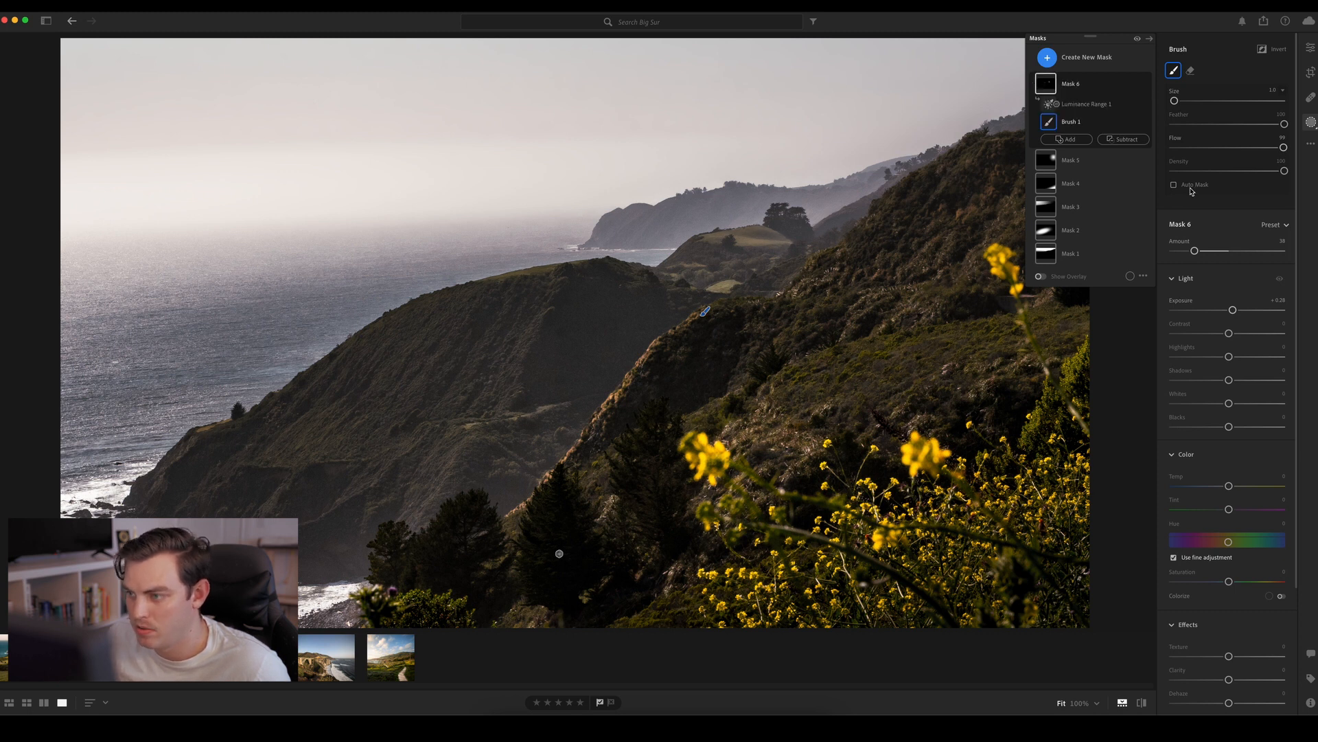
pyautogui.moveTo(1228, 581)
pyautogui.mouseDown()
pyautogui.moveTo(1267, 583)
pyautogui.moveTo(1248, 582)
pyautogui.mouseUp()
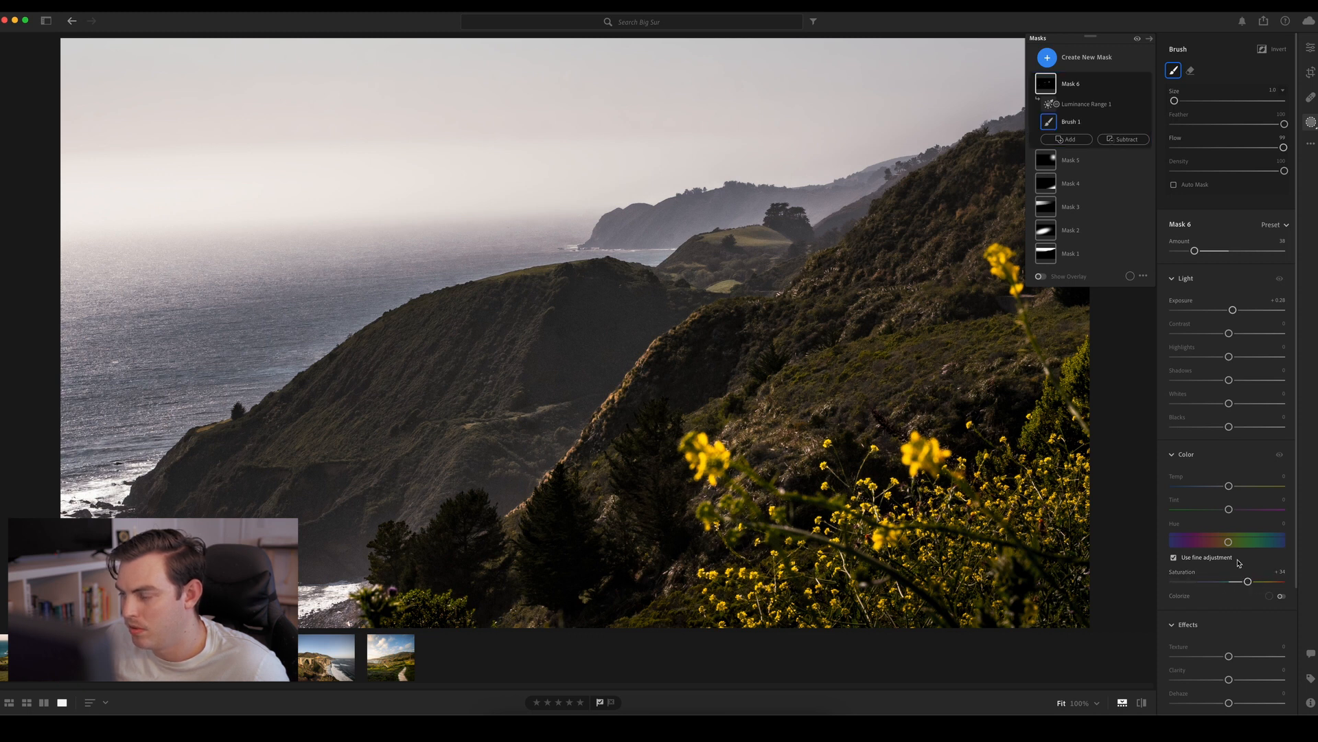
pyautogui.moveTo(1228, 506); pyautogui.dragTo(1213, 512)
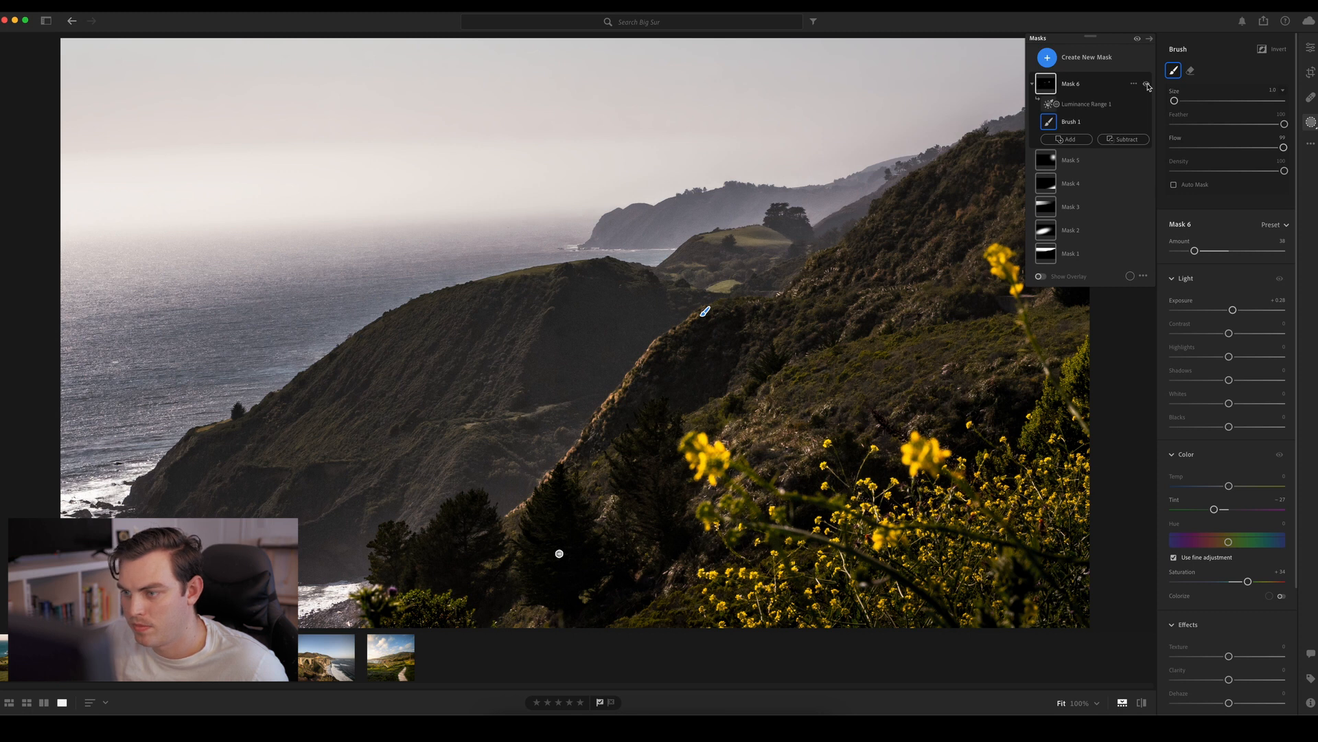
# Compare the result with Mask 6 off and on, leave masking, and compare the edited hillside photo with its original
pyautogui.click(1147, 85)
pyautogui.click(1147, 84)
pyautogui.click(1147, 84)
pyautogui.click(1148, 84)
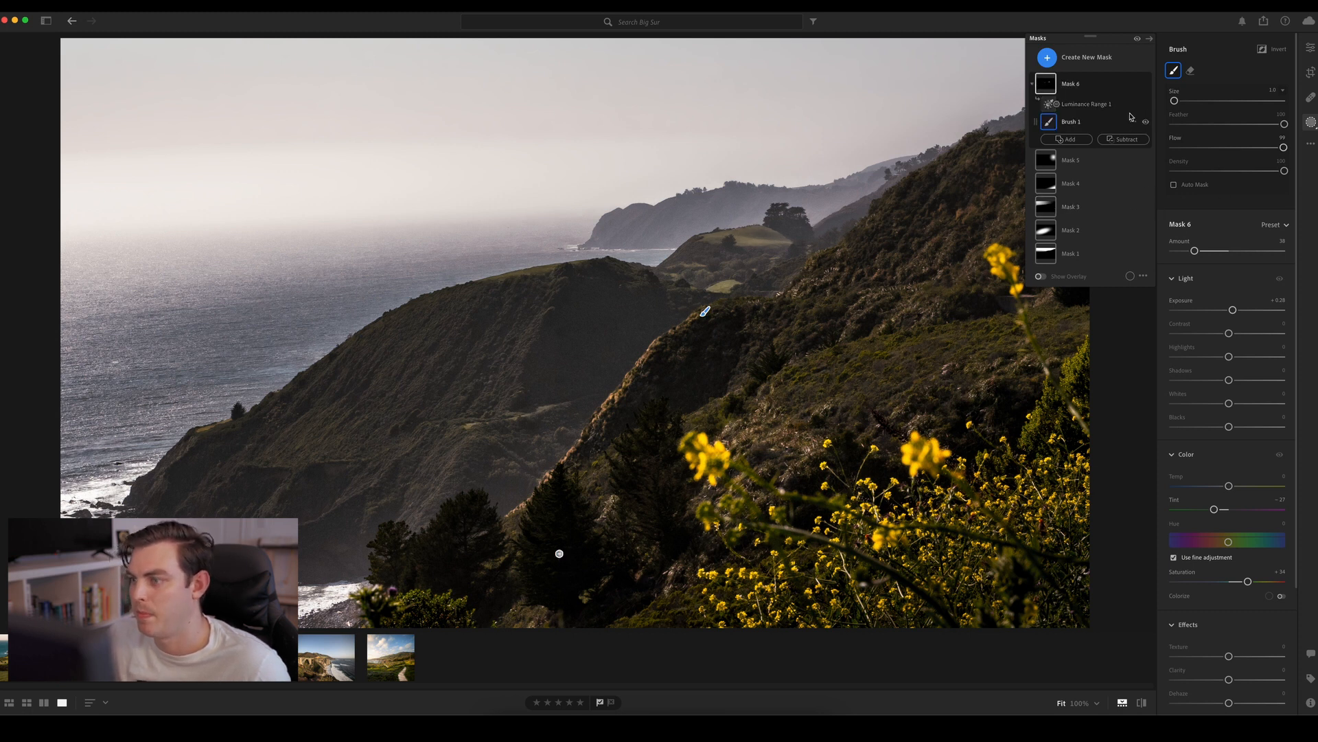
pyautogui.click(1149, 38)
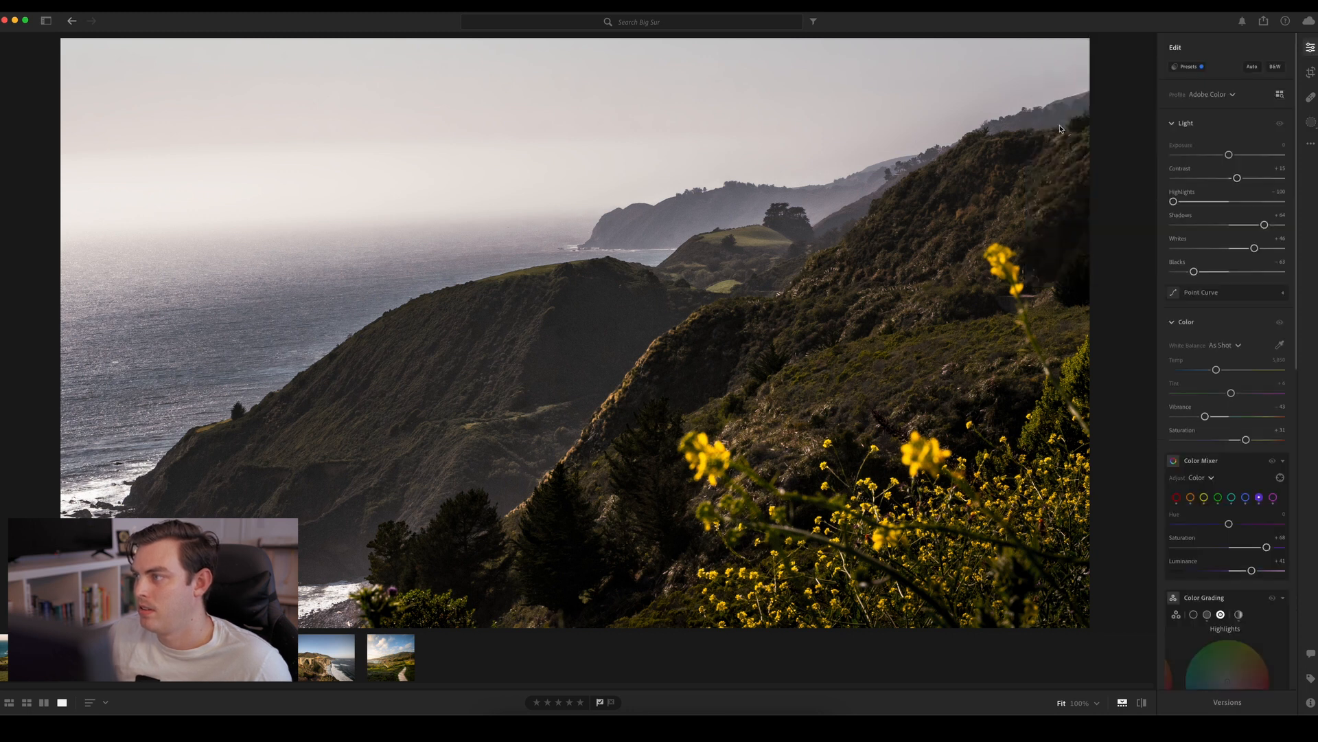
pyautogui.press('\\')
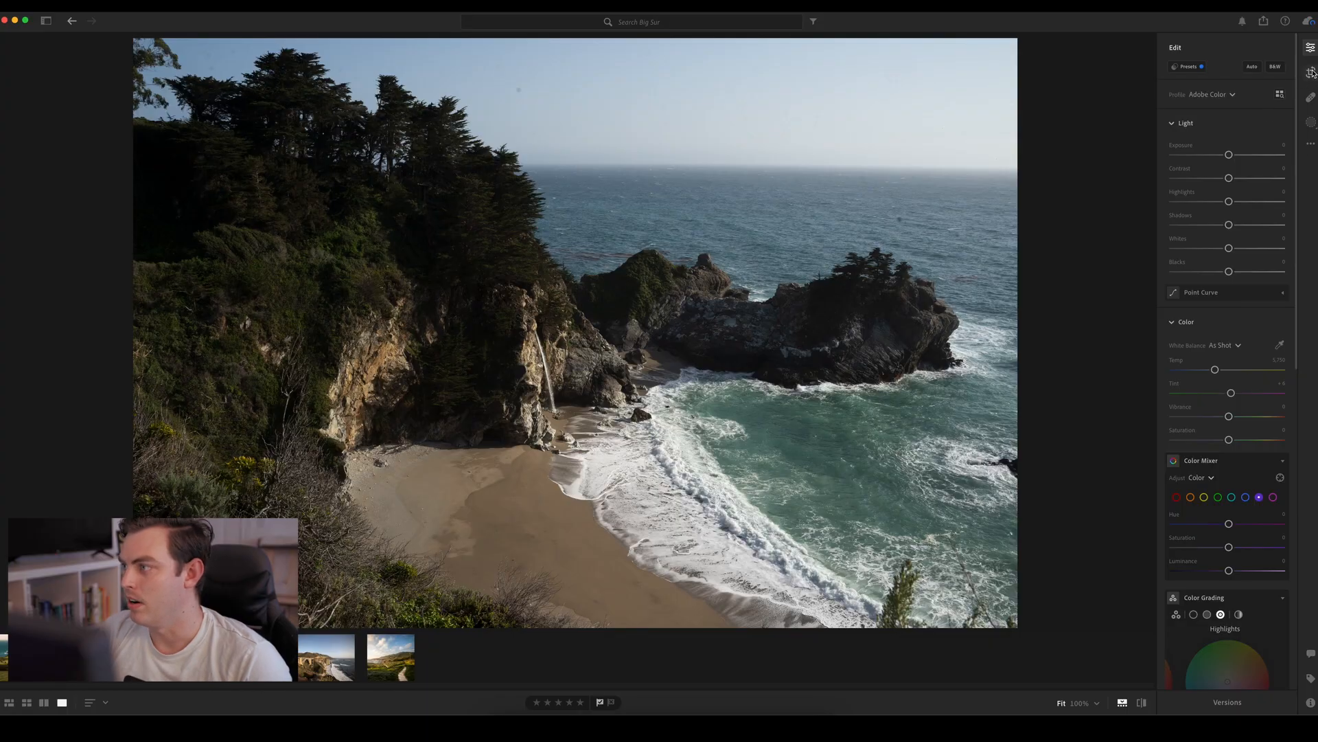
# Straighten the beach cove photo to about −0.42 and crop it tighter, trimming the overhanging branch, foreground bushes and outer edges
pyautogui.click(1311, 72)
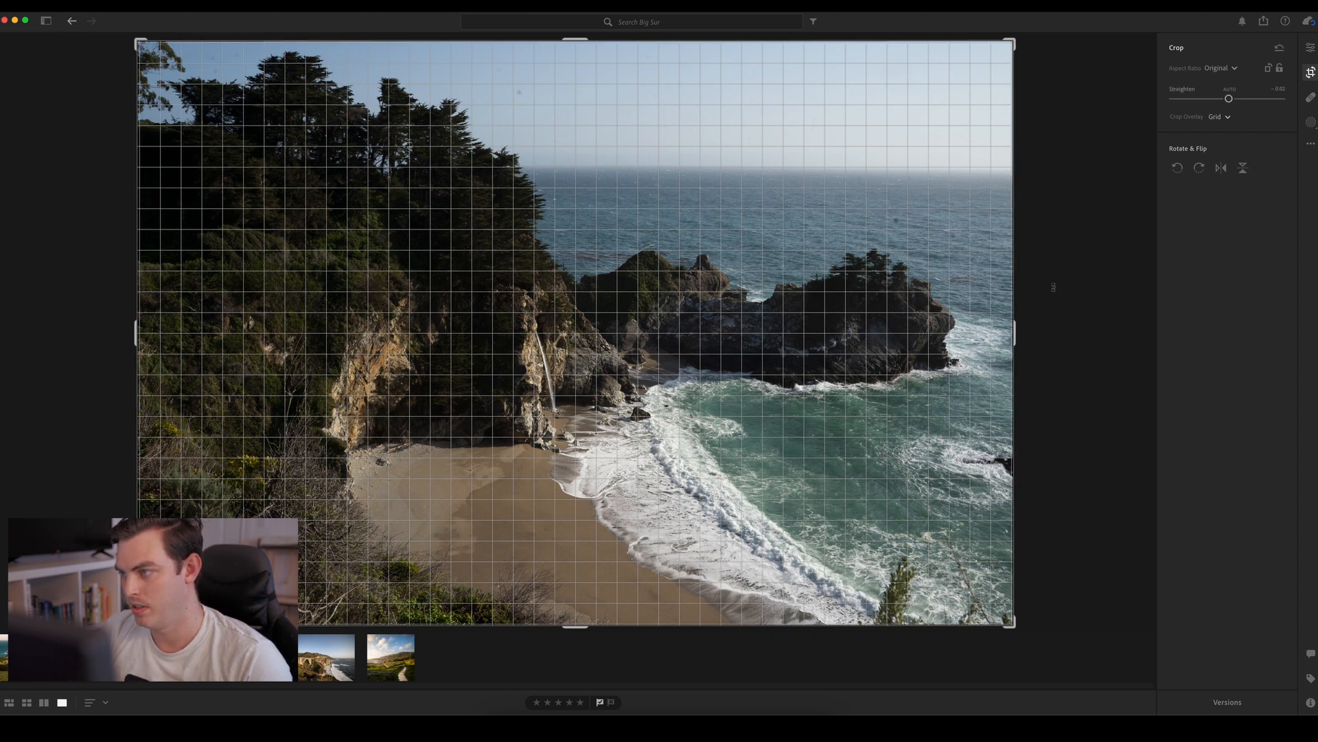
pyautogui.moveTo(1053, 287); pyautogui.dragTo(1017, 283)
pyautogui.moveTo(980, 328); pyautogui.dragTo(1001, 330)
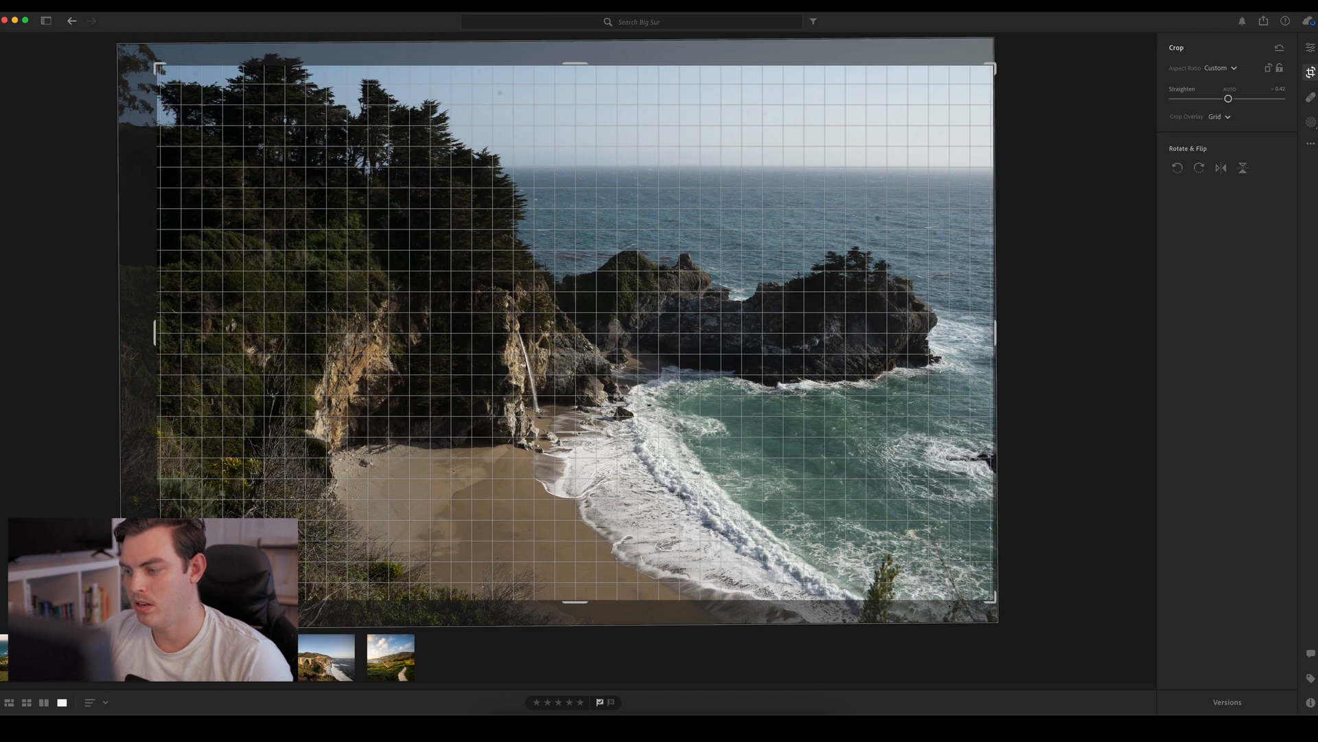
pyautogui.moveTo(579, 602); pyautogui.dragTo(587, 569)
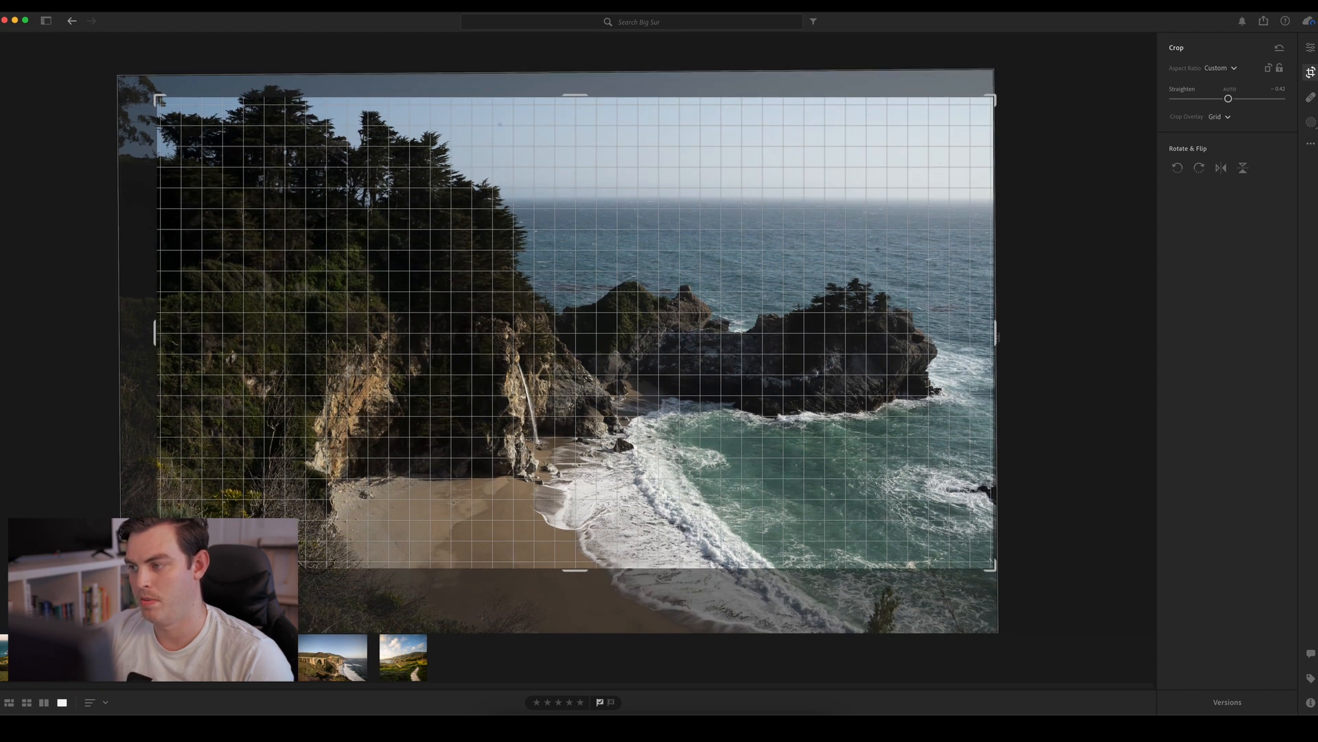
pyautogui.moveTo(993, 327); pyautogui.dragTo(973, 328)
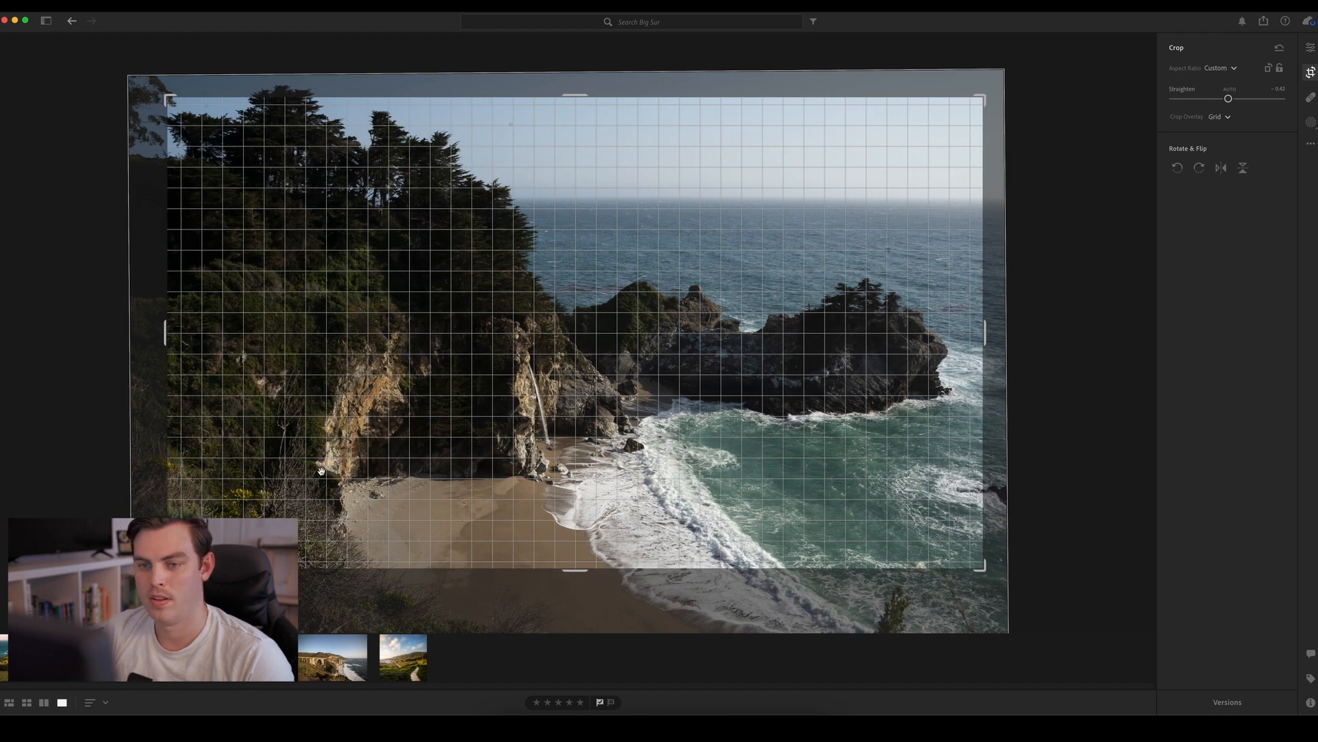
pyautogui.moveTo(188, 354)
pyautogui.mouseDown()
pyautogui.moveTo(191, 333)
pyautogui.moveTo(201, 340)
pyautogui.mouseUp()
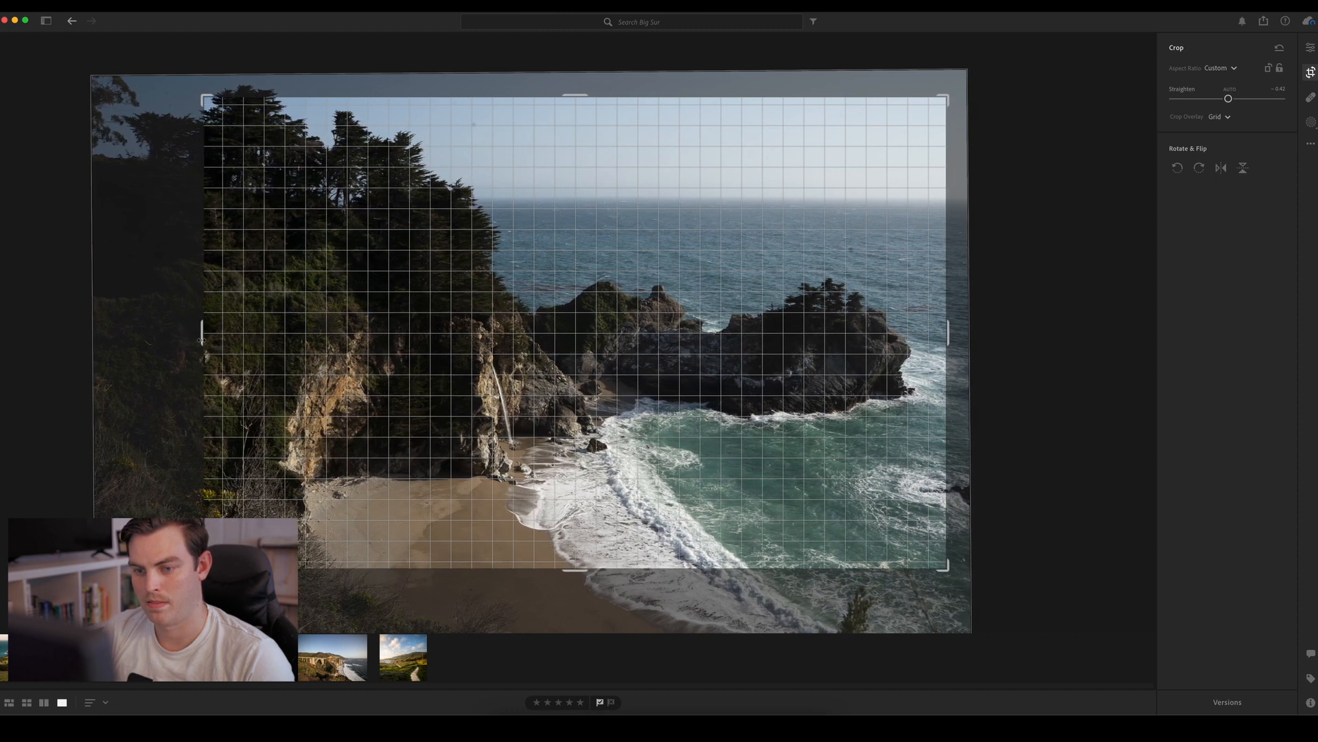
pyautogui.press('Return')
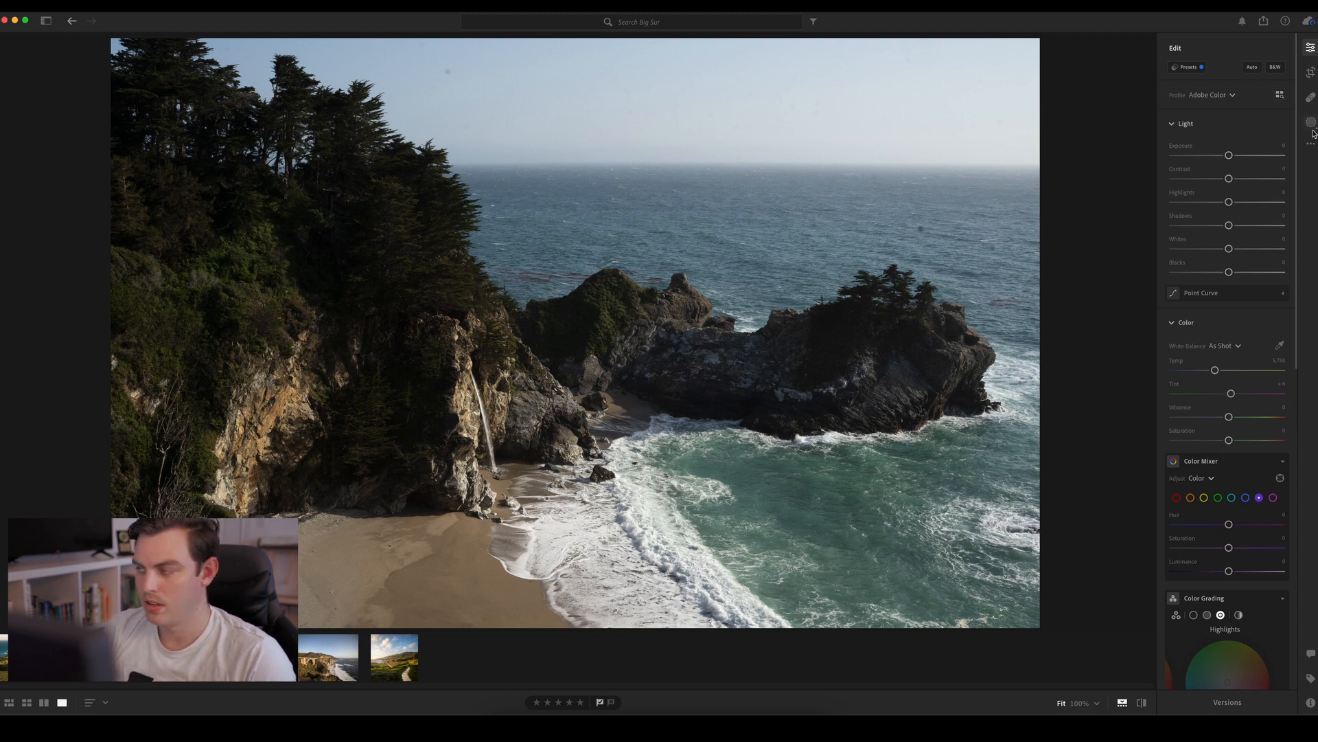
# Heal the dark dust spots in the open sea beyond the rocky outcrop and across the upper sky
pyautogui.click(1311, 97)
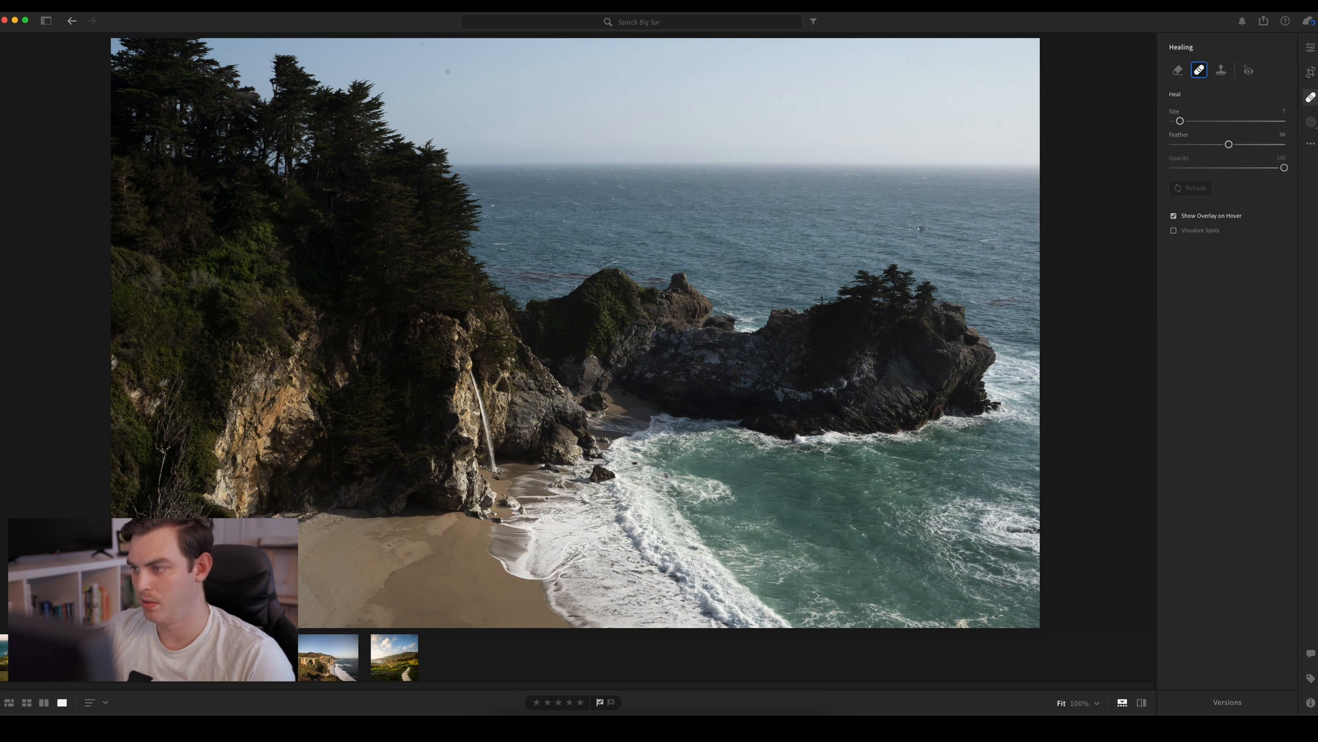
pyautogui.click(922, 228)
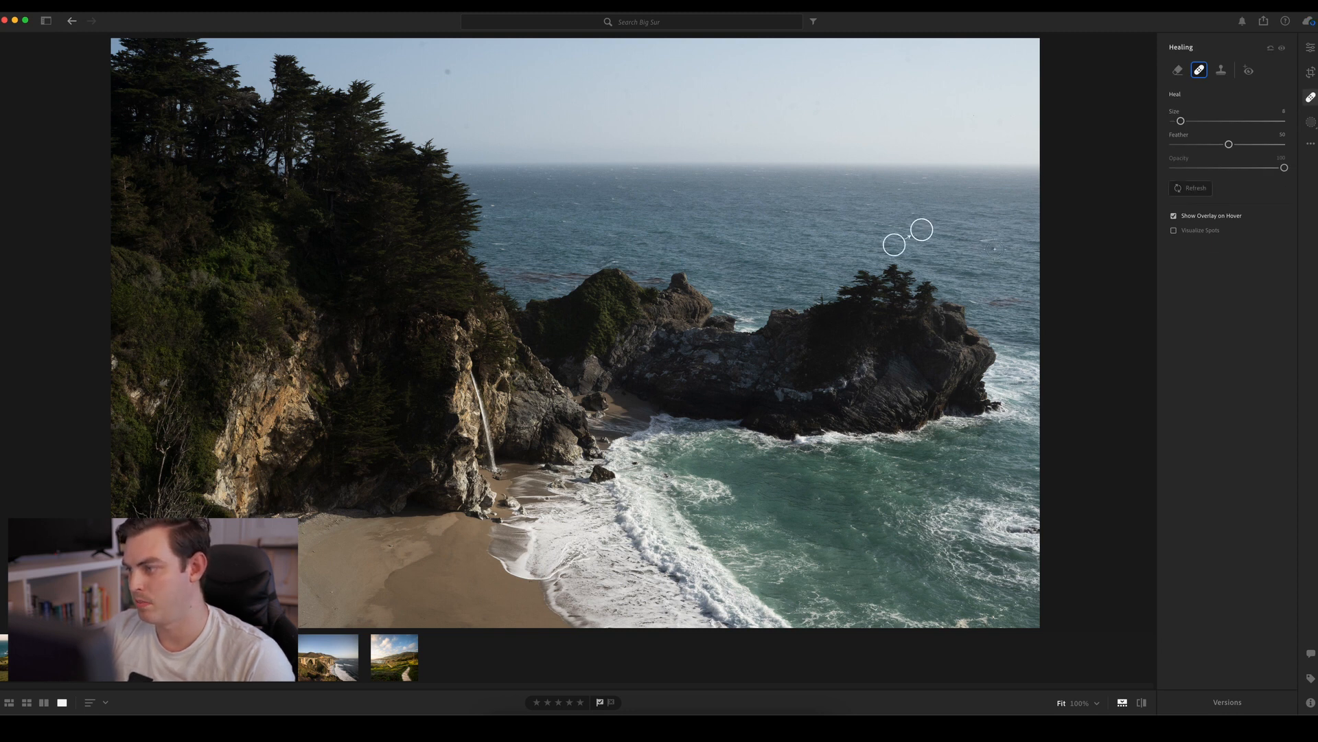
pyautogui.click(994, 249)
pyautogui.click(446, 71)
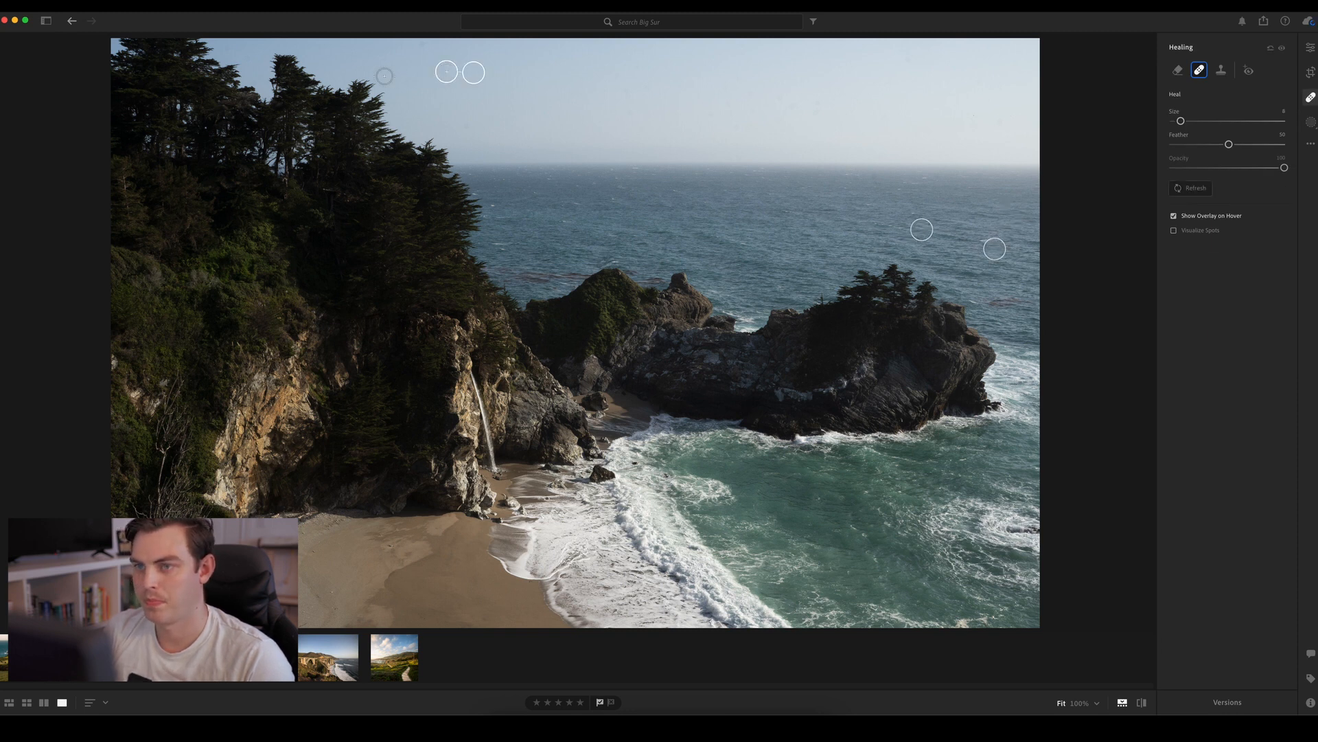
pyautogui.click(226, 48)
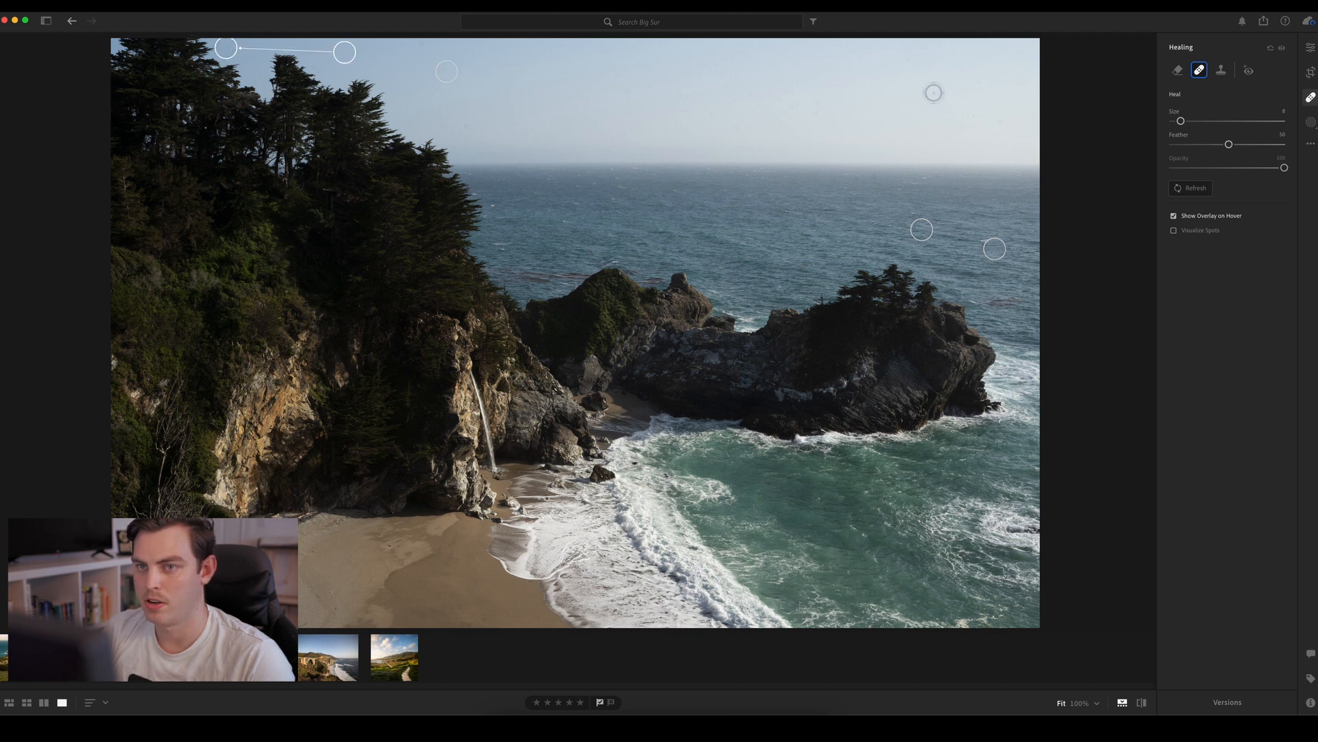
pyautogui.press('o')
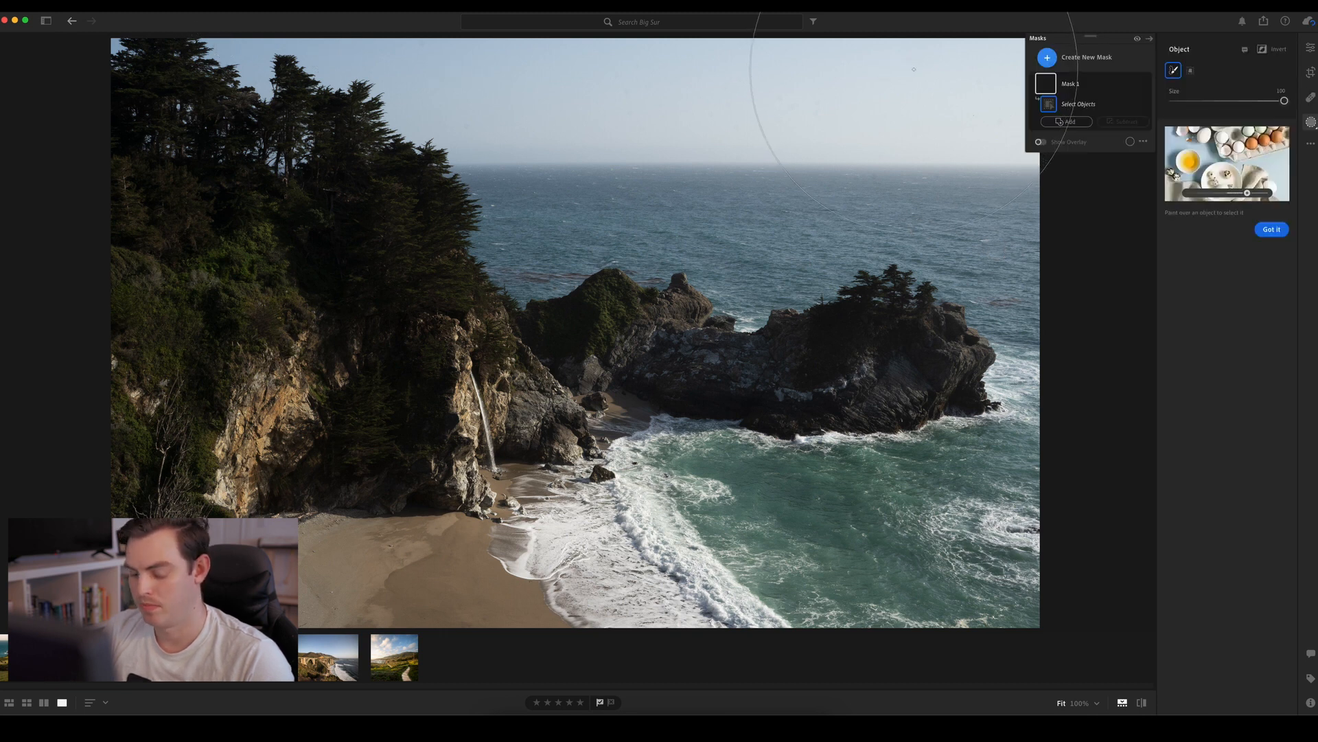
pyautogui.press('h')
pyautogui.click(912, 62)
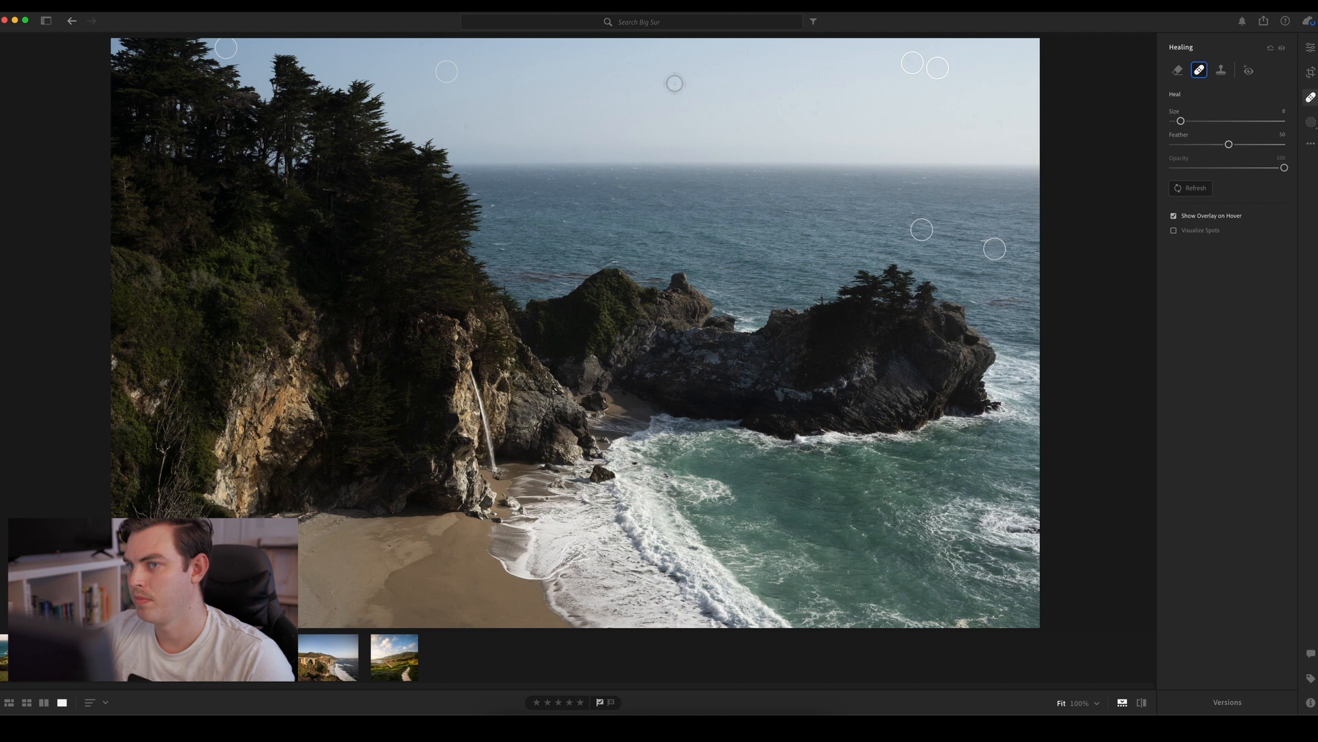
pyautogui.click(424, 45)
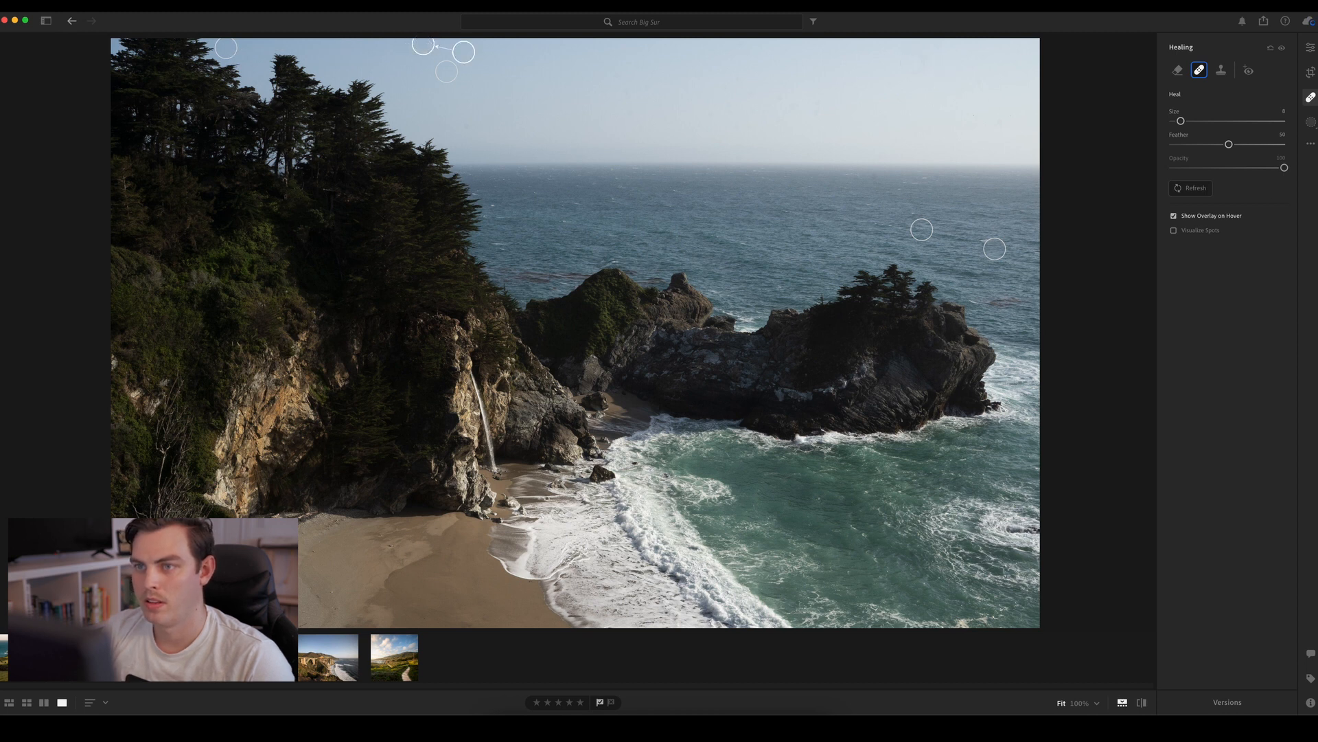
pyautogui.click(736, 44)
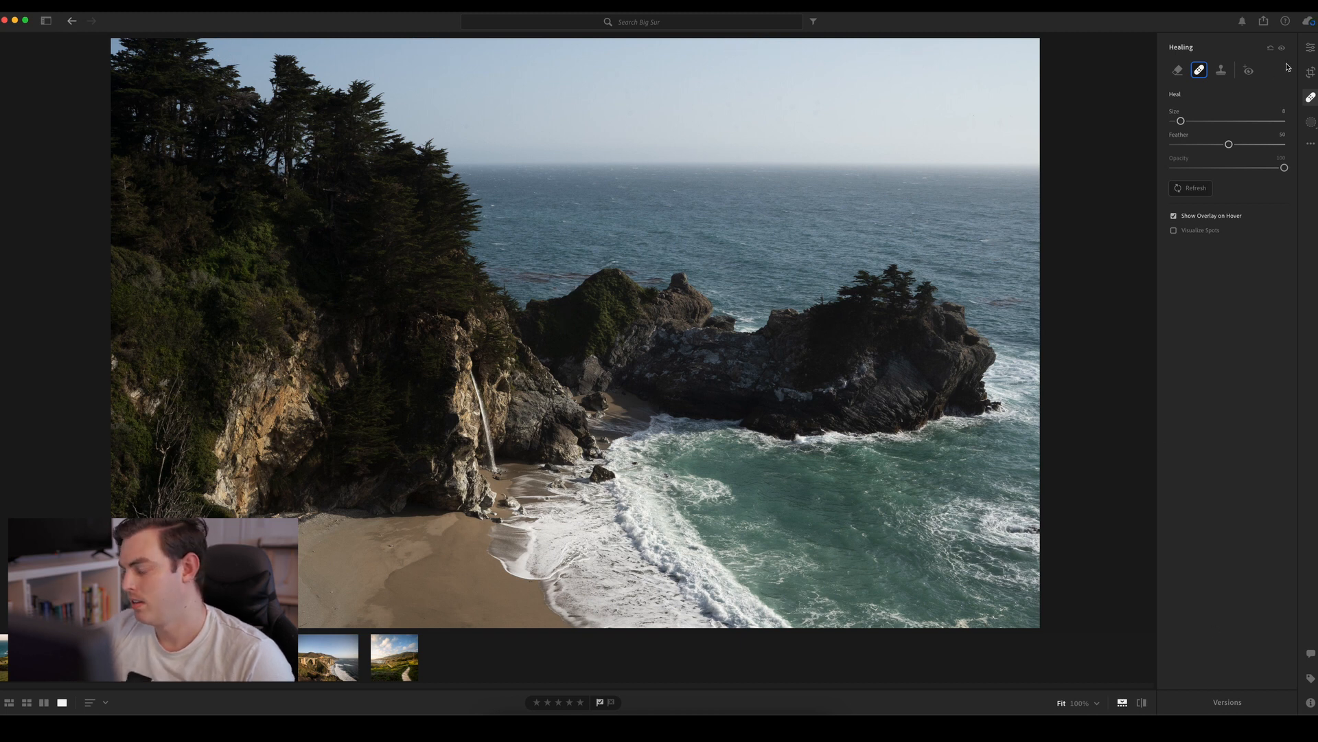
pyautogui.click(1310, 47)
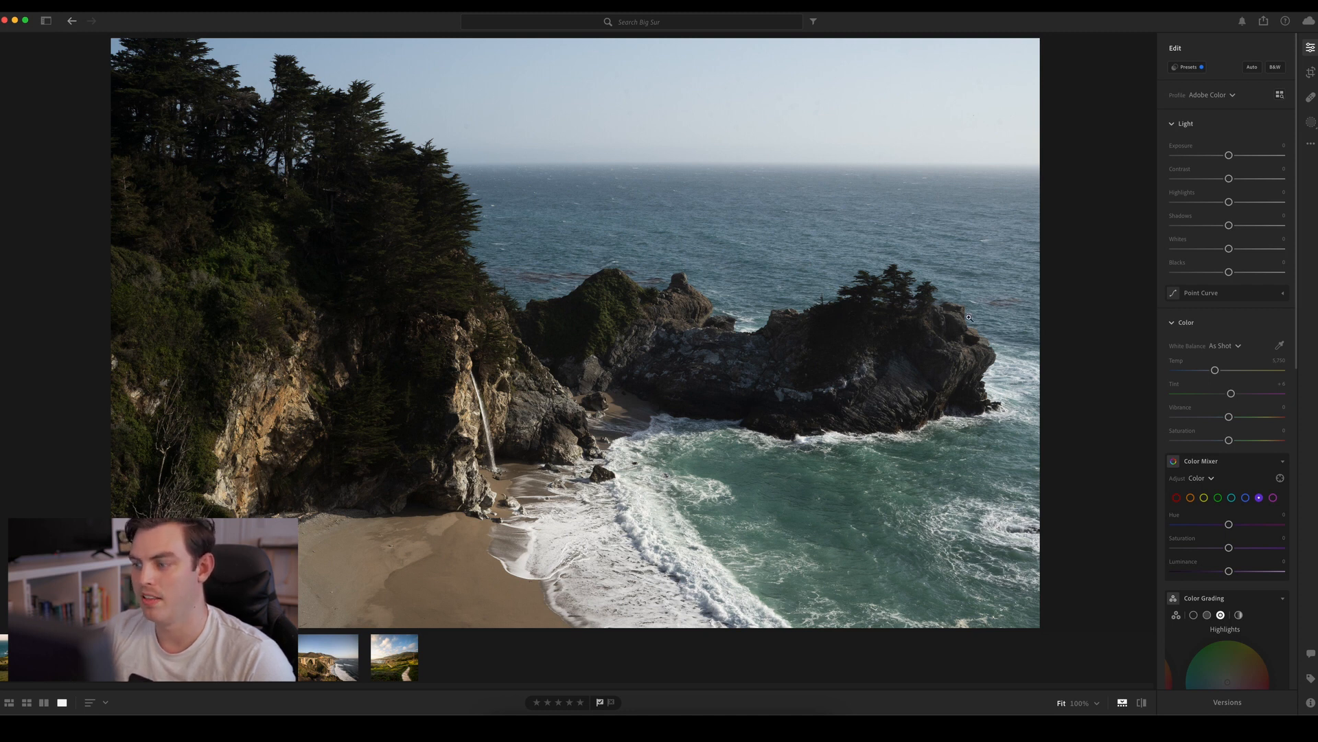
# Examine the brownish patches on the sea behind the rocks, the cove's surf and the water beside the tree-topped outcrop up close
pyautogui.click(547, 279)
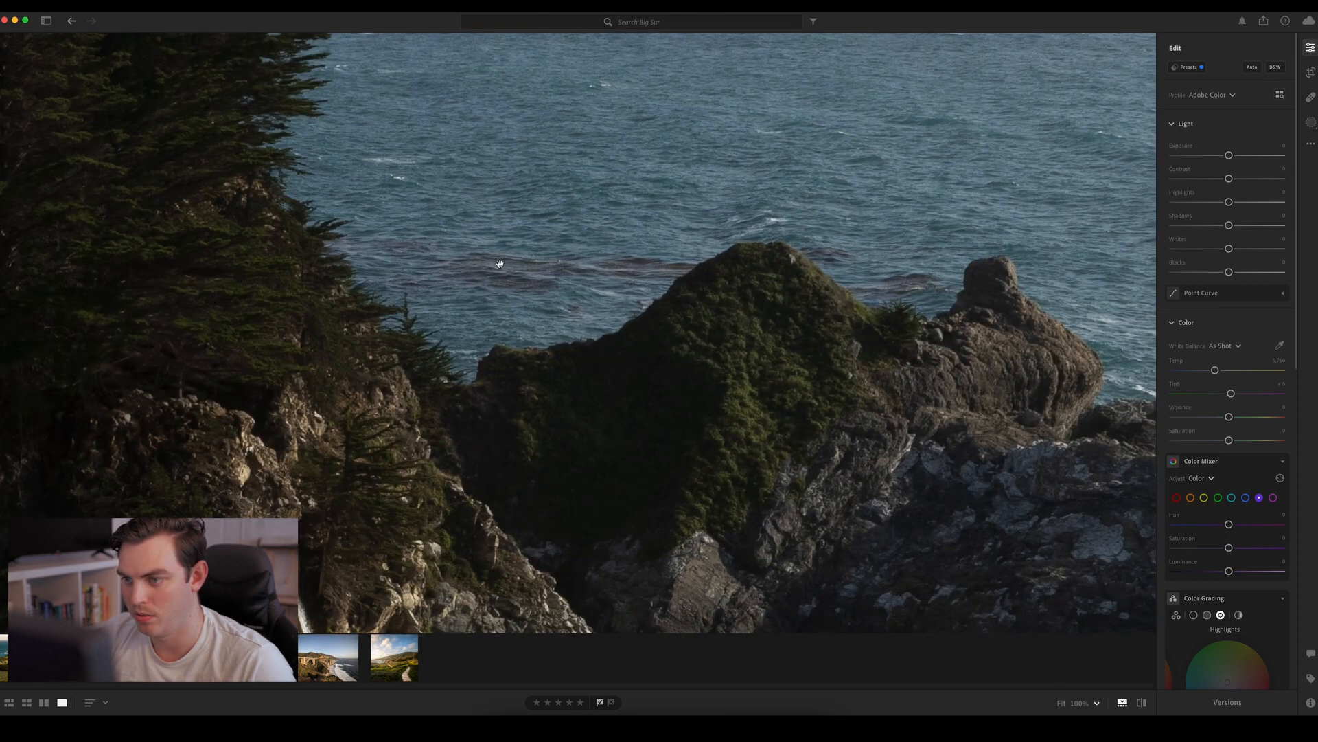
pyautogui.click(546, 269)
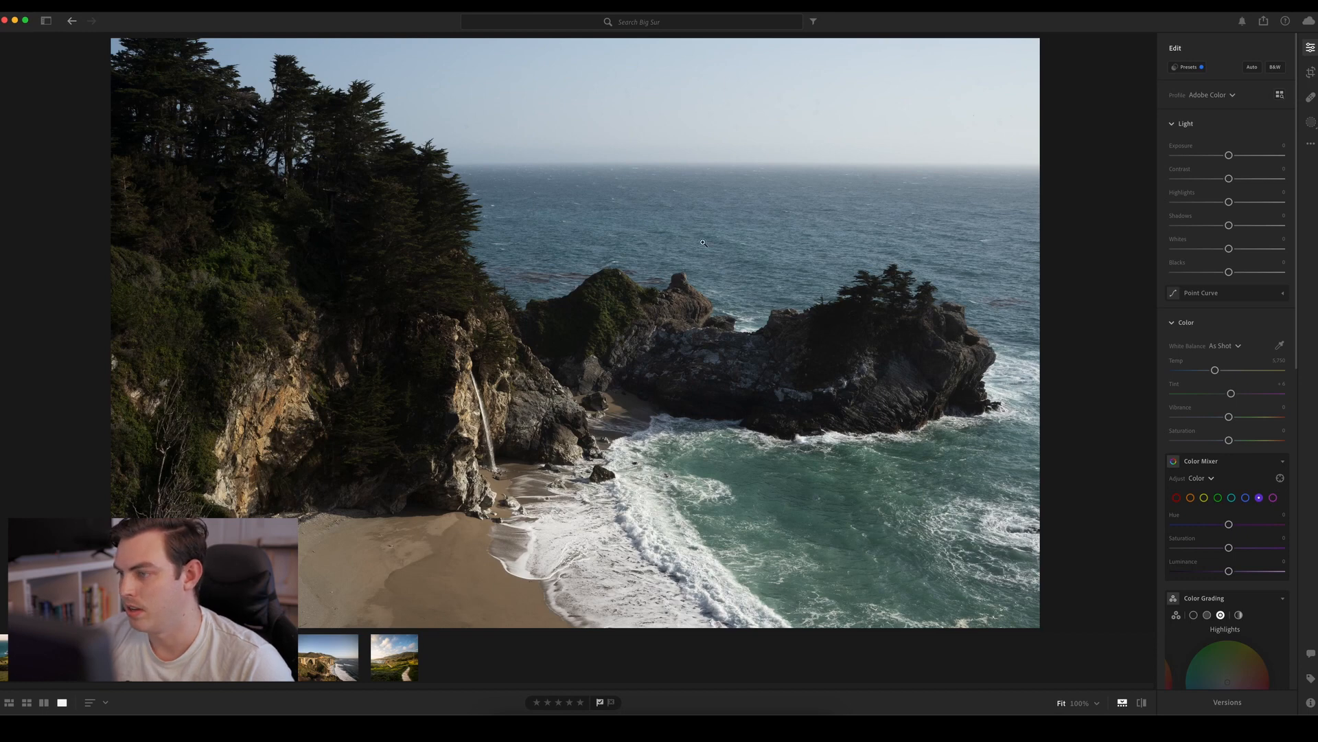
pyautogui.click(837, 475)
pyautogui.moveTo(877, 510); pyautogui.dragTo(642, 302)
pyautogui.click(855, 318)
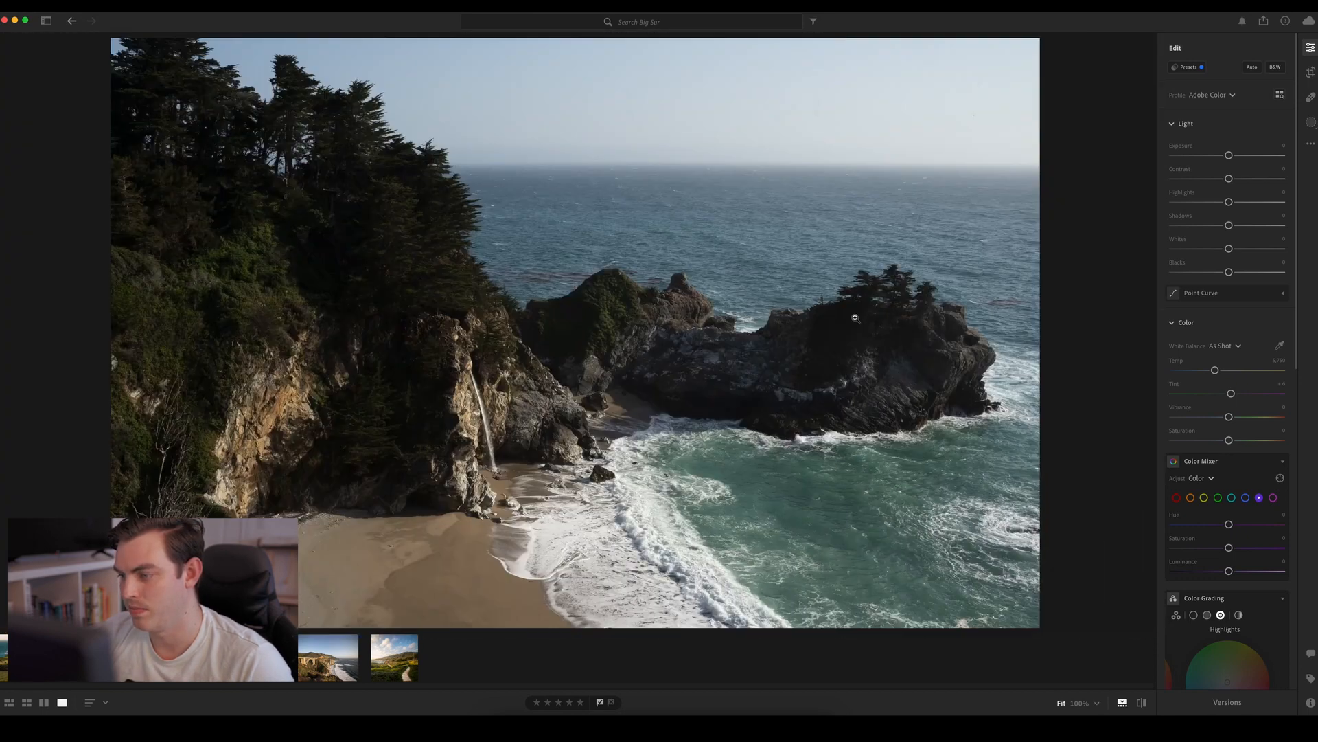
pyautogui.click(1015, 311)
pyautogui.moveTo(1015, 311); pyautogui.dragTo(976, 322)
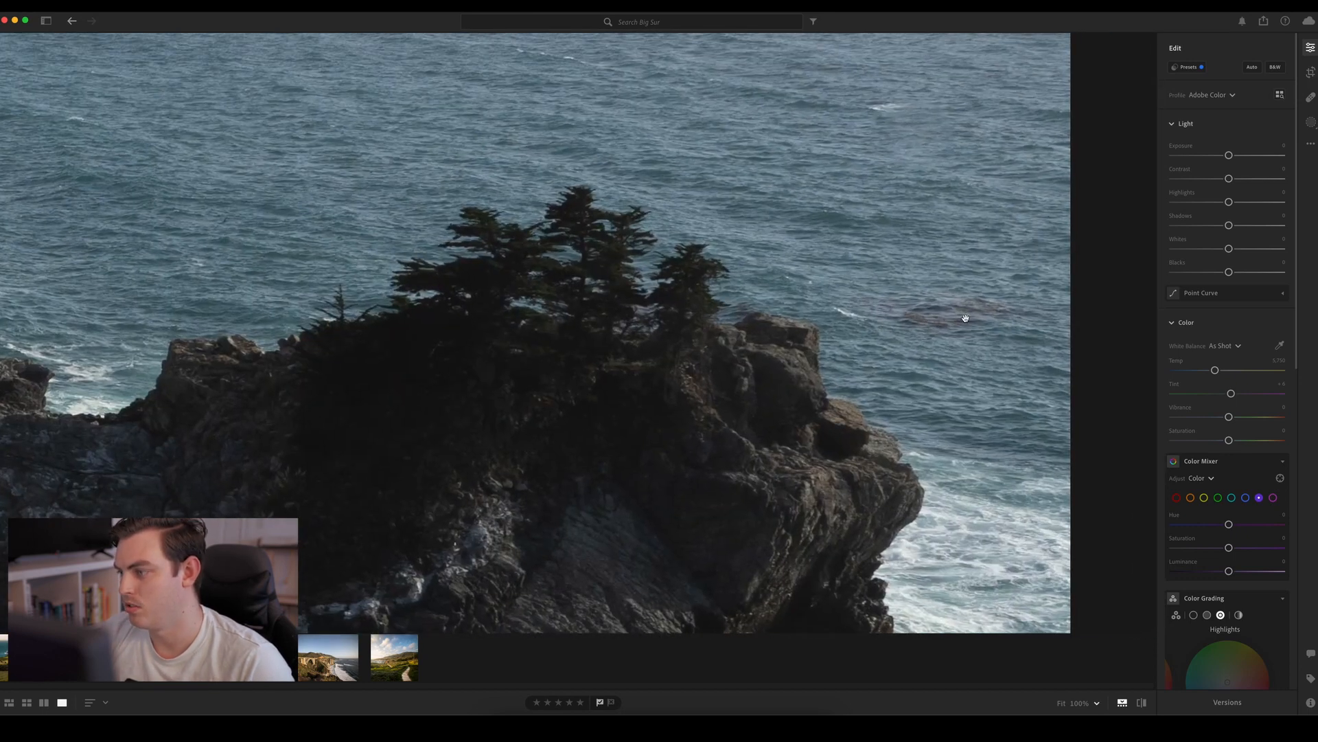
pyautogui.click(931, 331)
pyautogui.click(999, 303)
pyautogui.click(1003, 307)
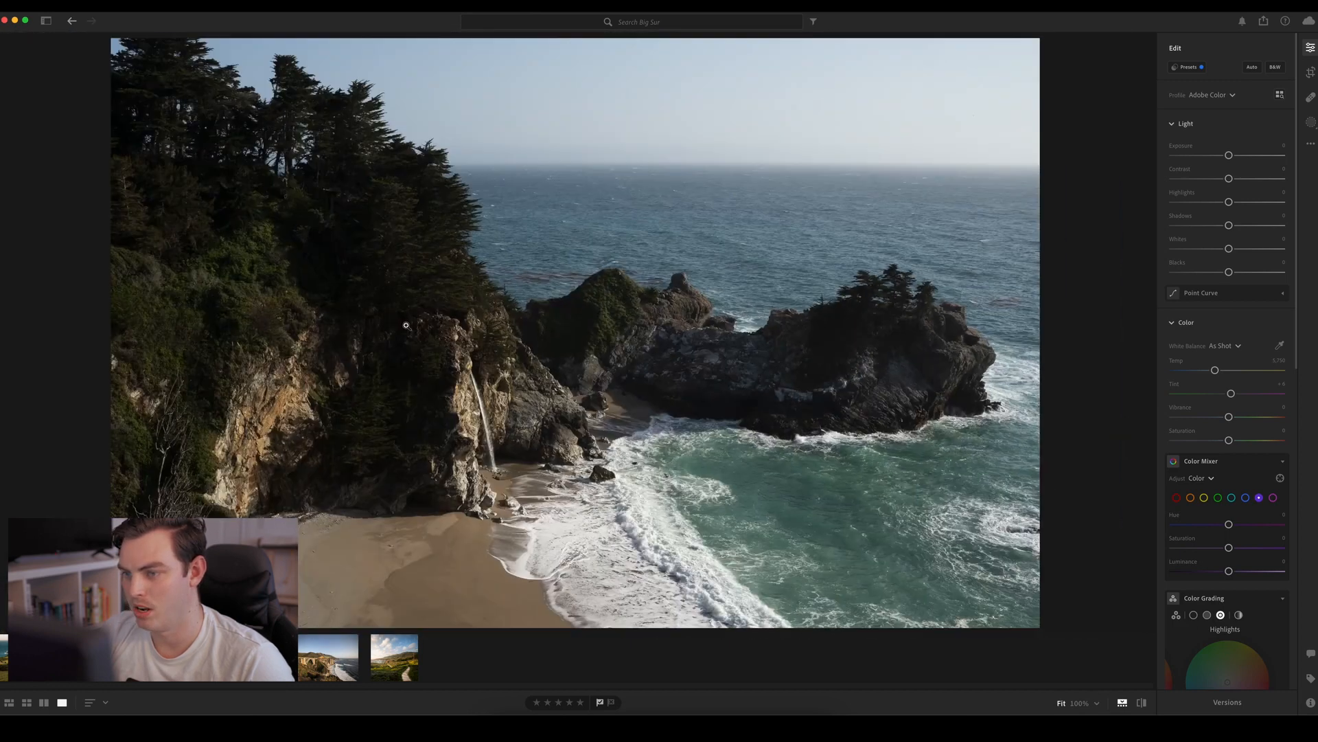
pyautogui.click(553, 279)
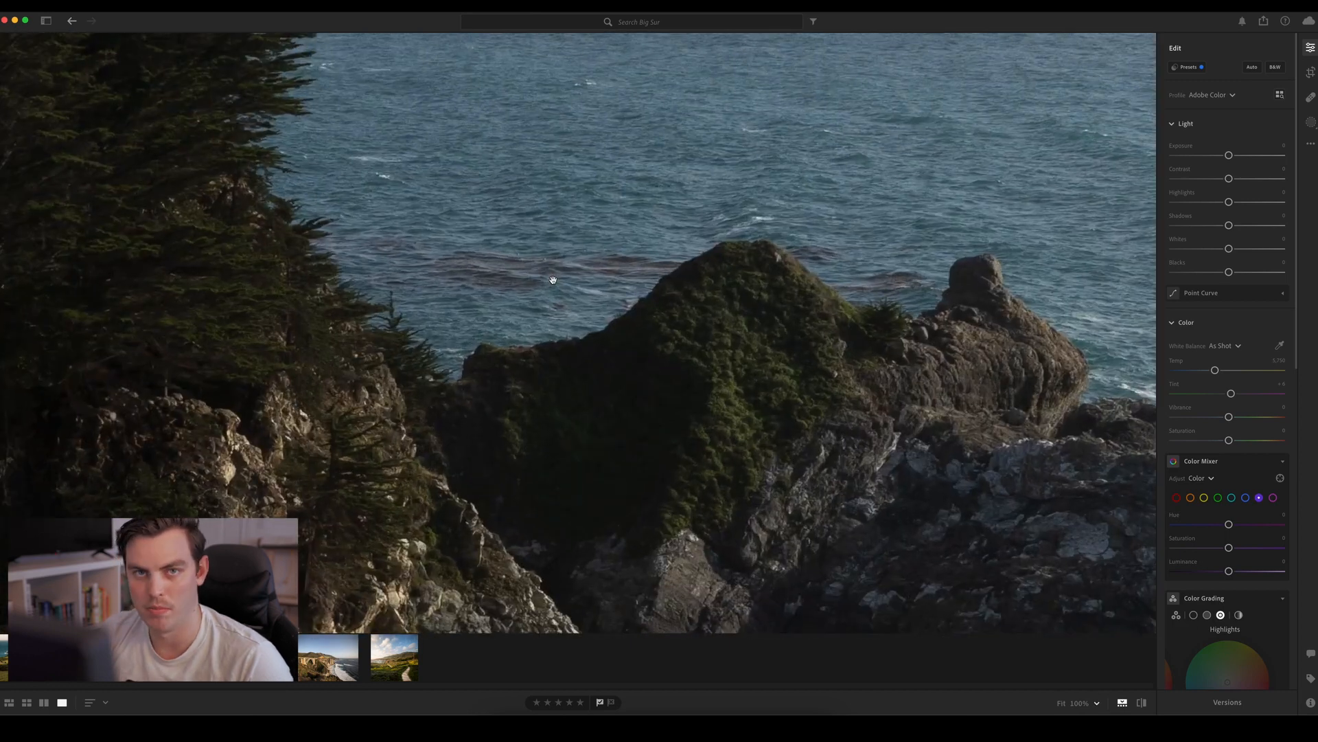
pyautogui.click(552, 279)
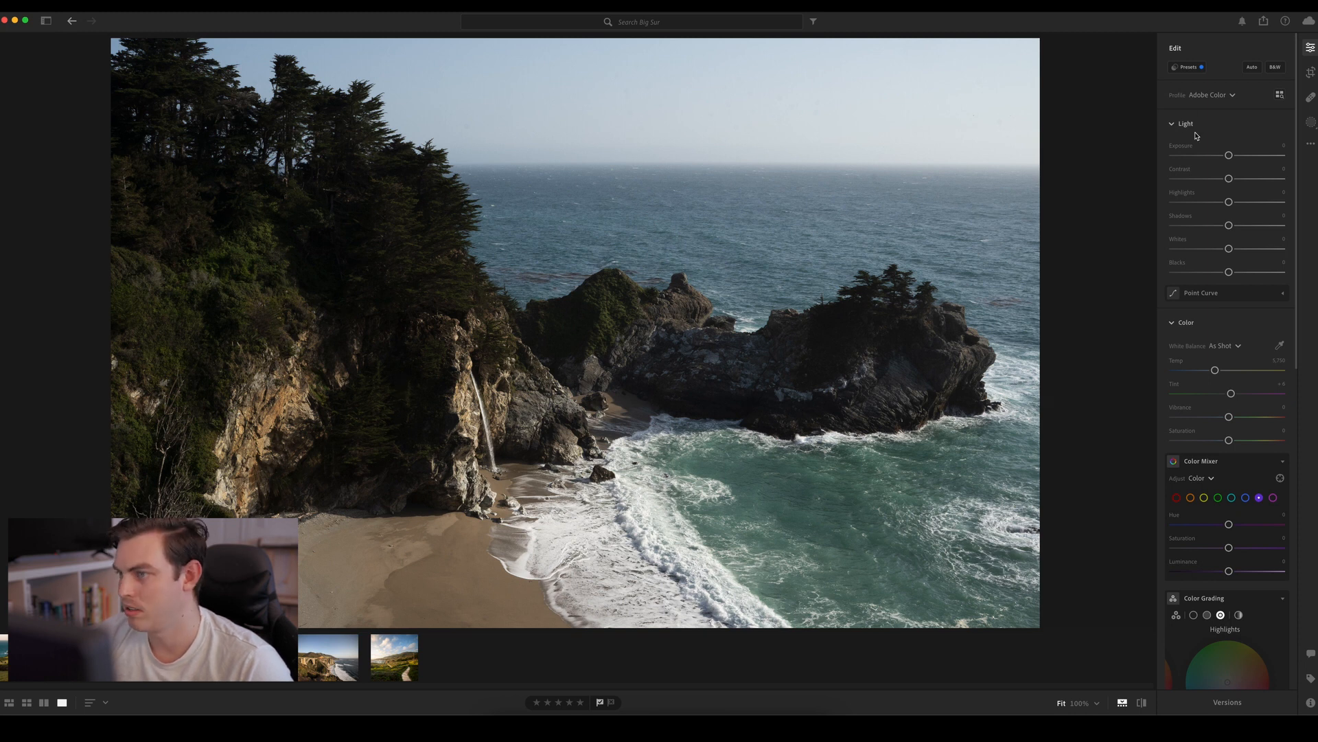
# Apply the automatic settings to the cove photo and adjust Highlights to −100, Shadows to about +34 and Blacks to about −36
pyautogui.click(1252, 68)
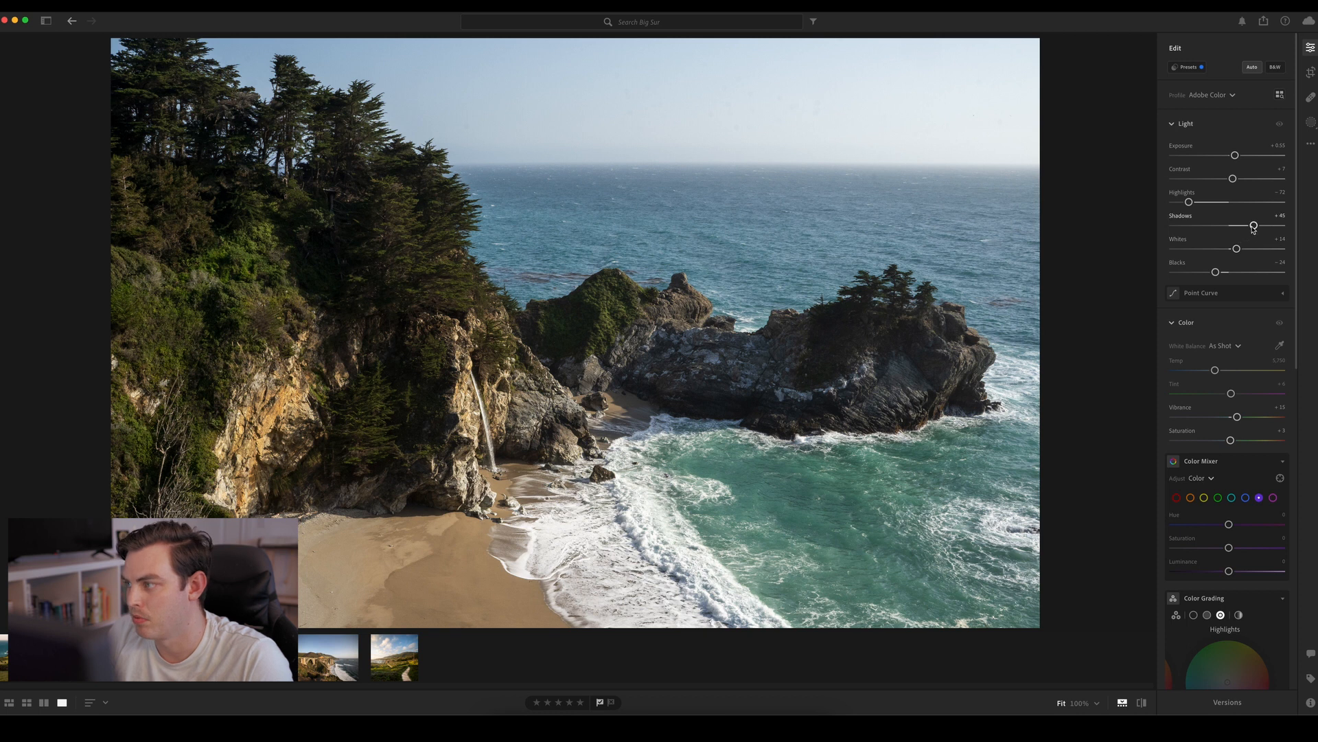
pyautogui.moveTo(1254, 226); pyautogui.dragTo(1148, 206)
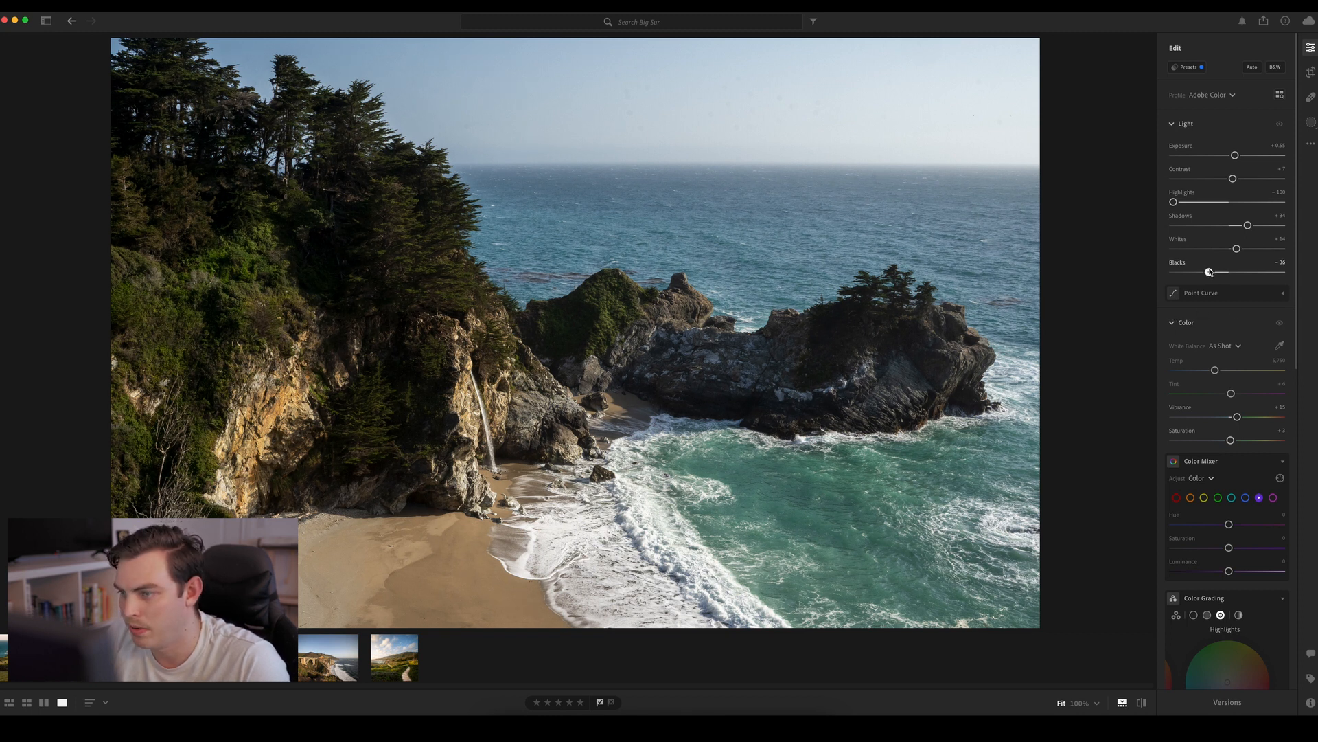
pyautogui.moveTo(1210, 272); pyautogui.dragTo(1210, 271)
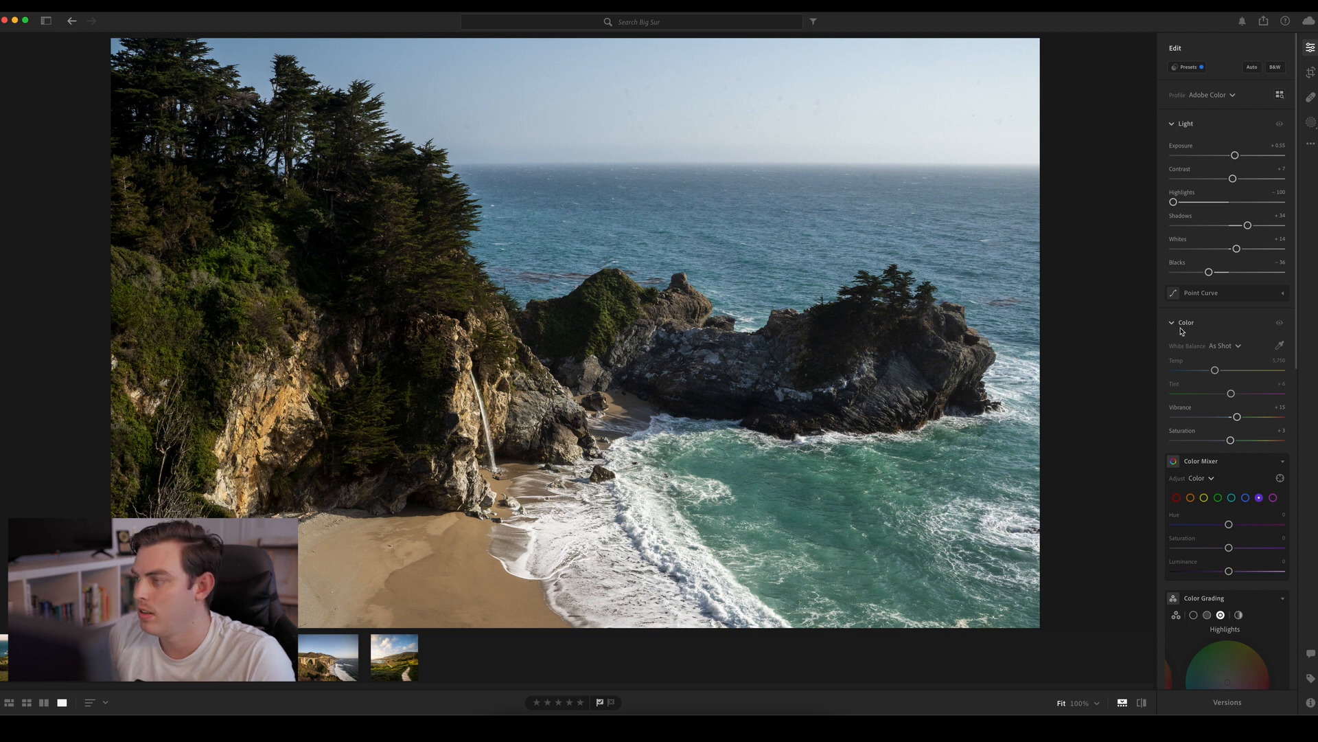
# Set the cove photo's Vibrance to about −17 and its overall Saturation to about +34
pyautogui.moveTo(1231, 440)
pyautogui.mouseDown()
pyautogui.moveTo(1236, 417)
pyautogui.moveTo(1220, 420)
pyautogui.mouseUp()
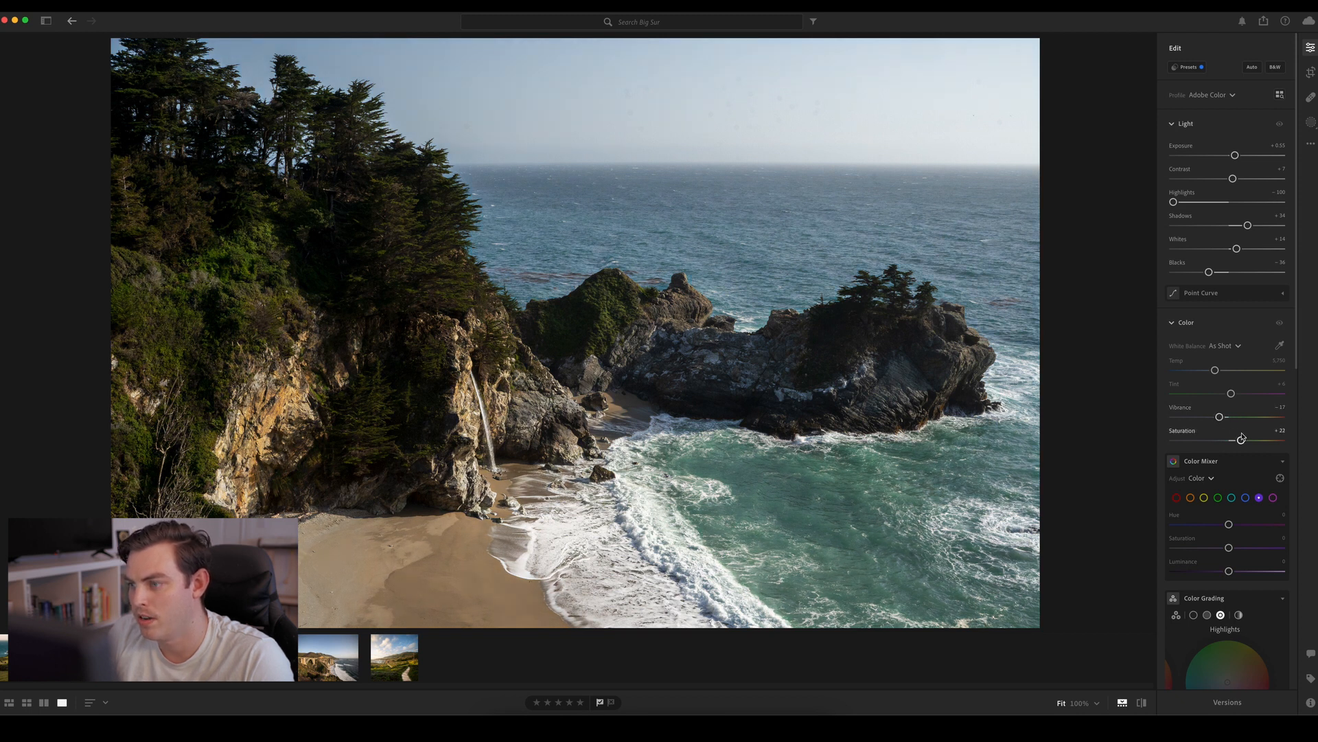
pyautogui.moveTo(1241, 441); pyautogui.dragTo(1250, 446)
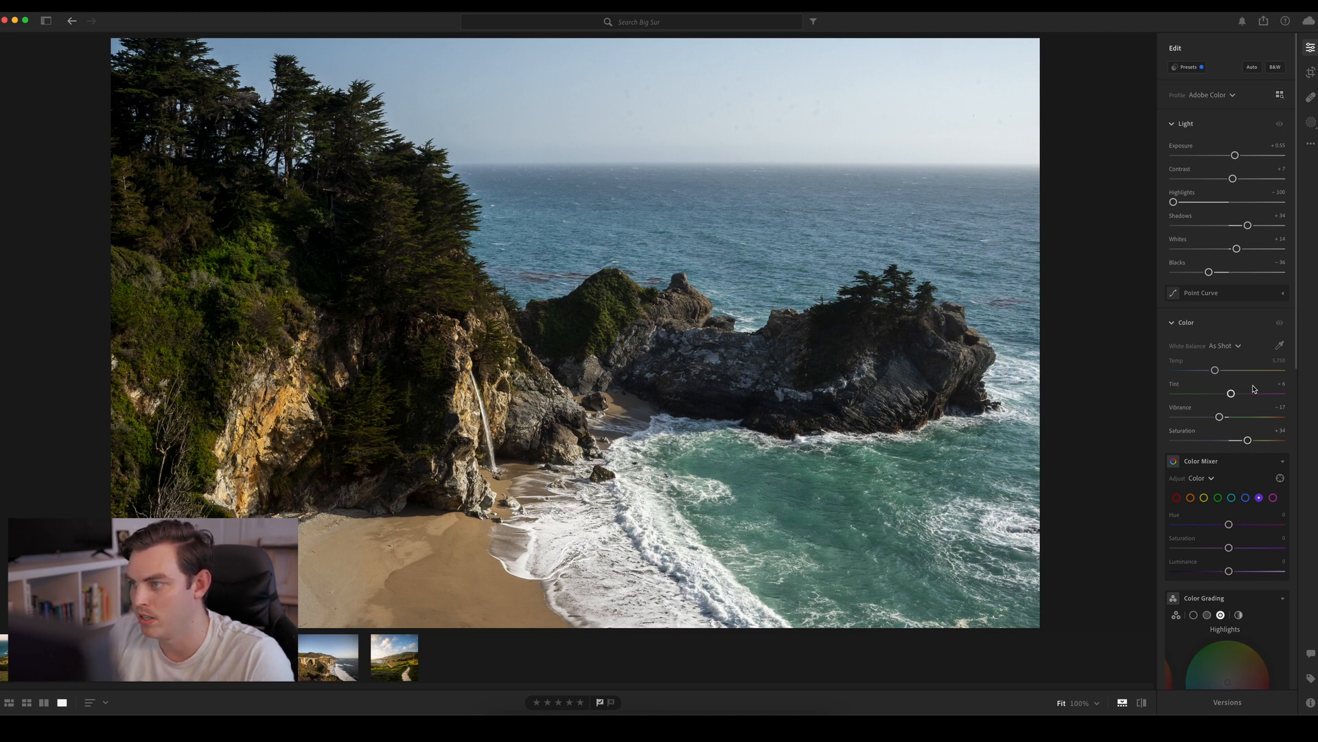
pyautogui.moveTo(1295, 324); pyautogui.dragTo(1286, 447)
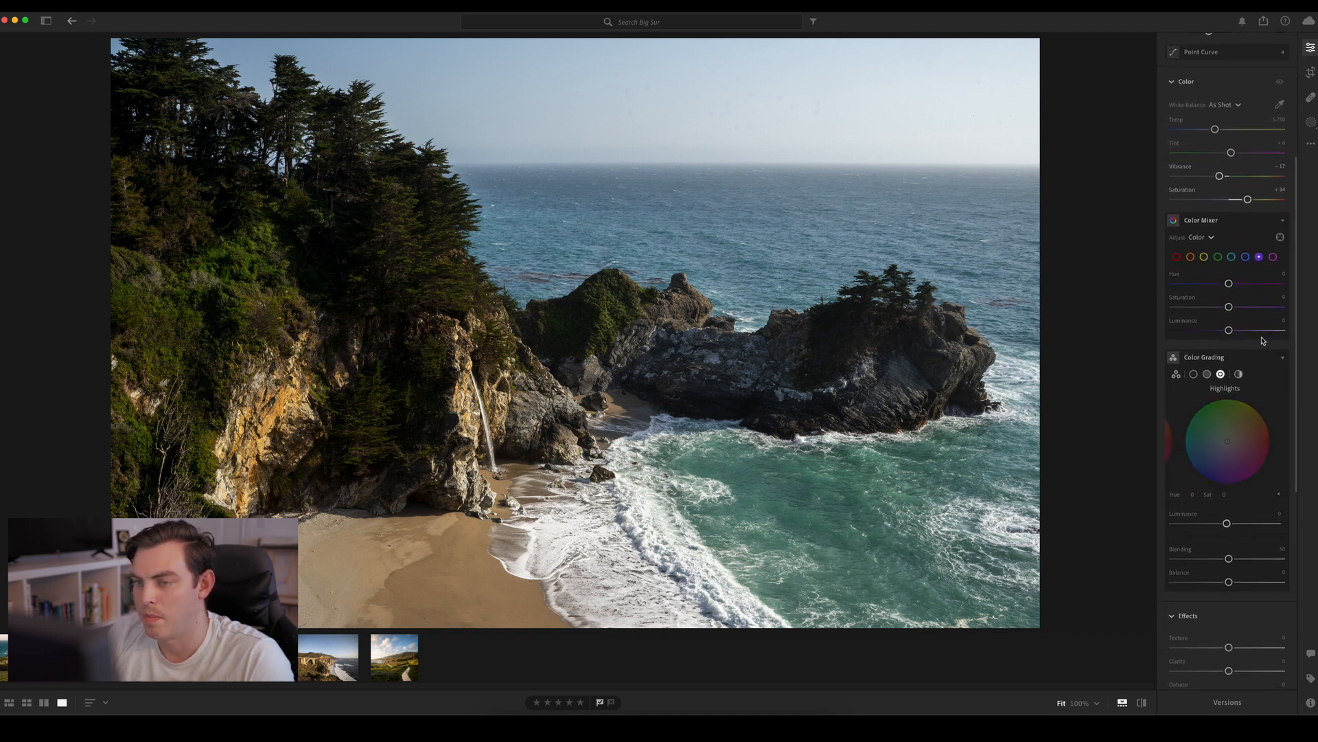
# In the Color Mixer, shift the oranges to Hue about −36 and Saturation about +18
pyautogui.click(1218, 256)
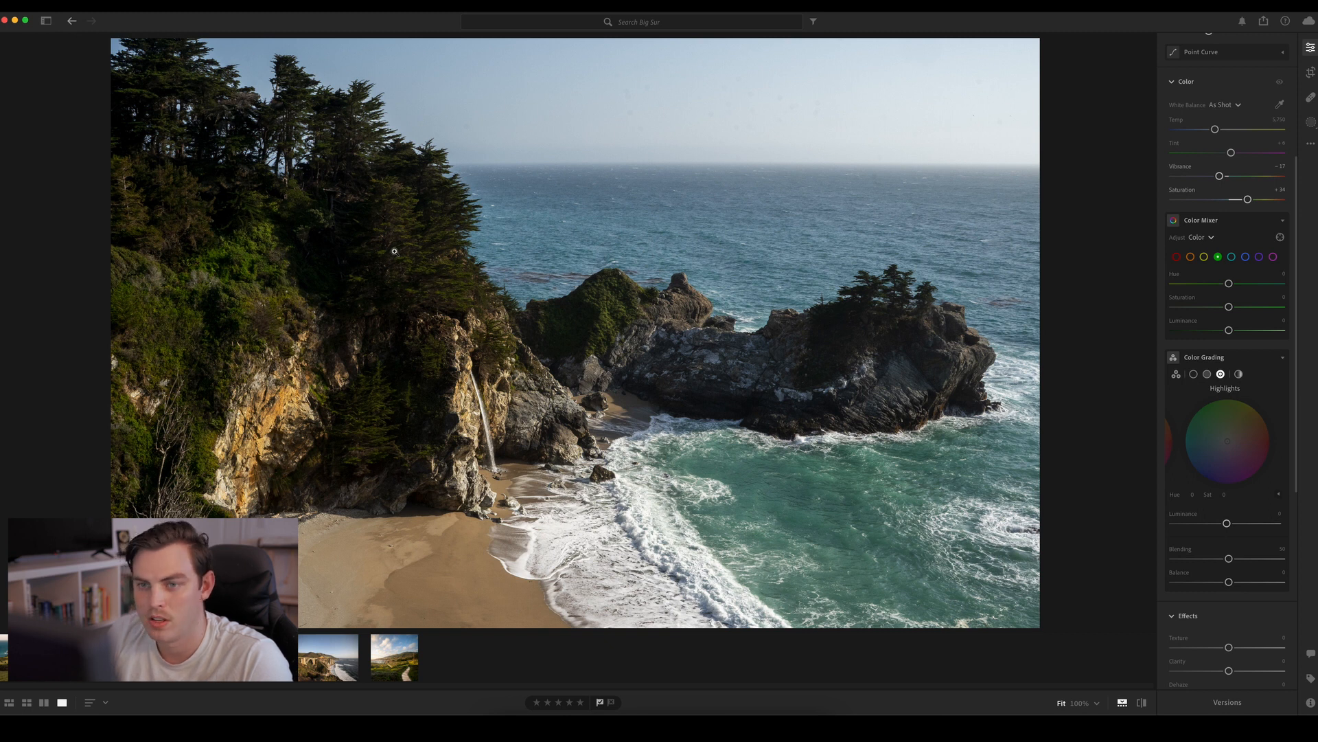
pyautogui.click(1191, 257)
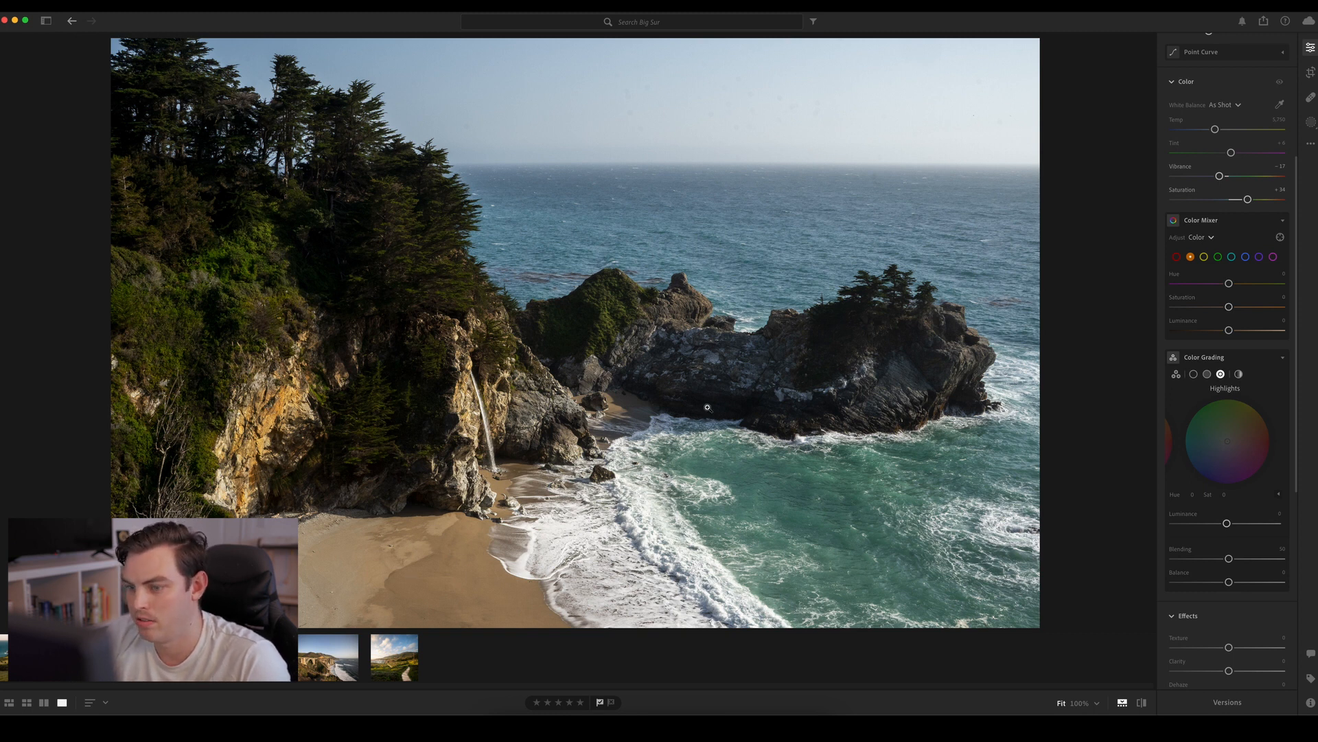
pyautogui.moveTo(1229, 284); pyautogui.dragTo(1240, 310)
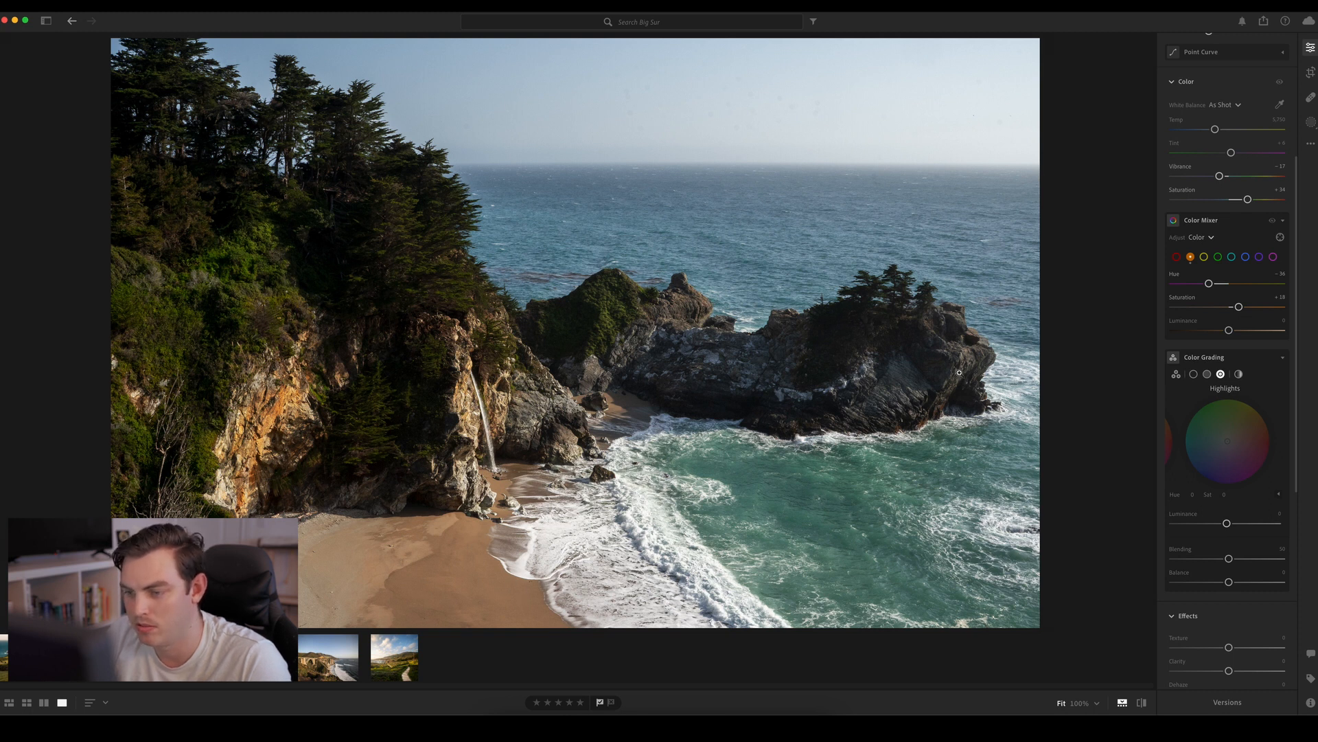
# Set the aqua tones in the Color Mixer to Hue about +60, Saturation about +34 and Luminance about +16
pyautogui.click(1233, 259)
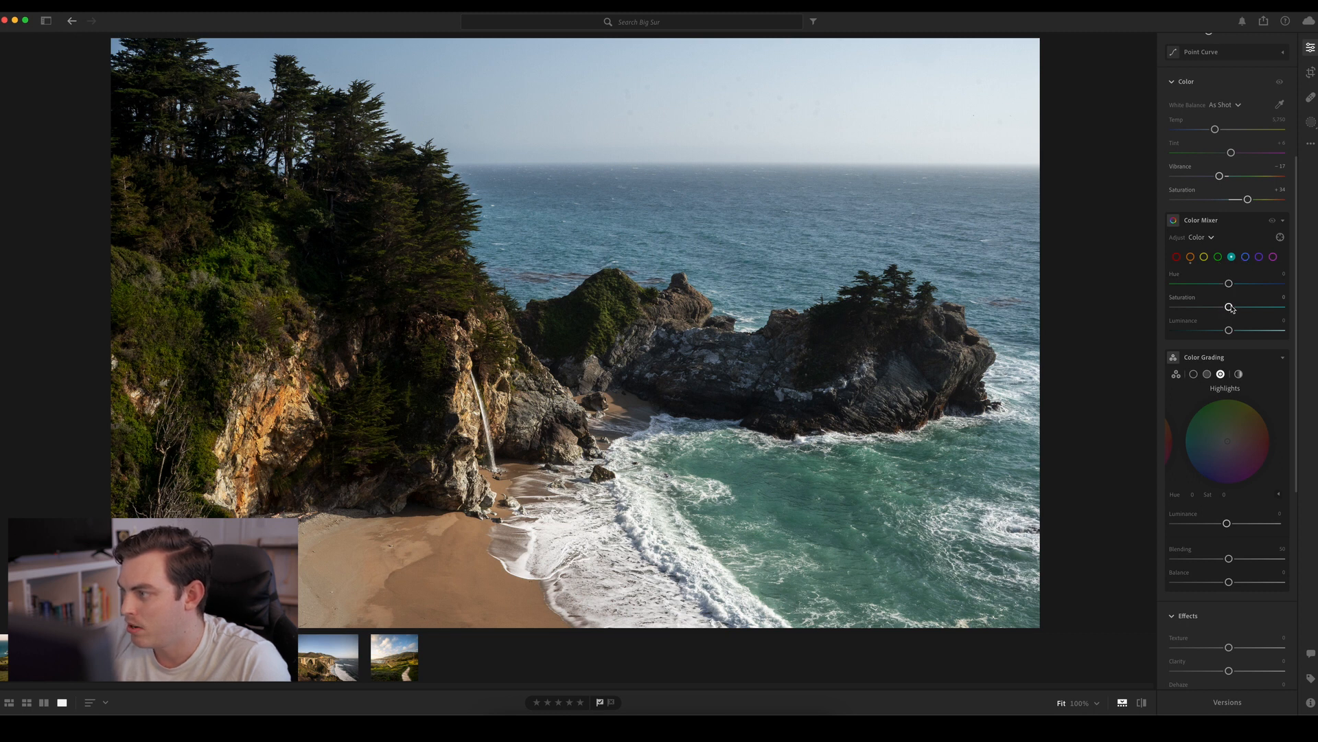
pyautogui.moveTo(1228, 307); pyautogui.dragTo(1267, 289)
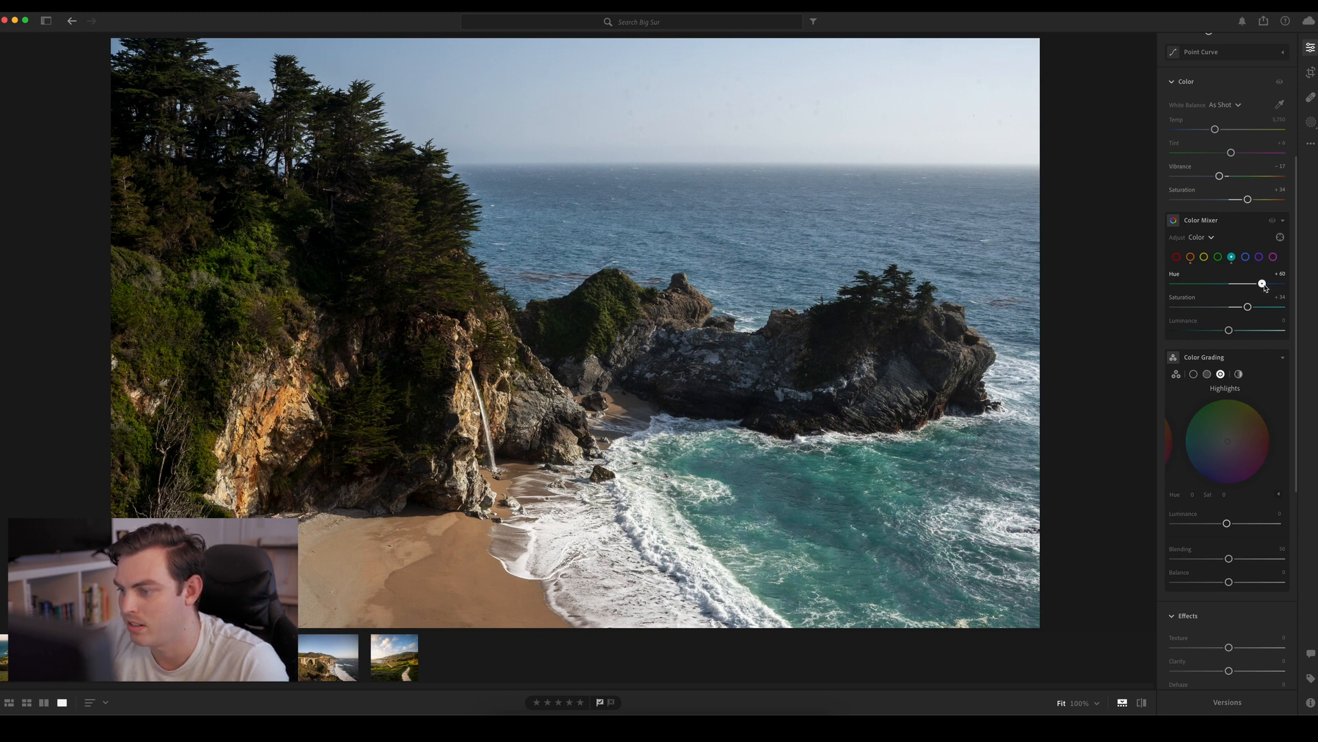
pyautogui.moveTo(1229, 330)
pyautogui.mouseDown()
pyautogui.moveTo(1246, 331)
pyautogui.moveTo(1212, 331)
pyautogui.moveTo(1238, 331)
pyautogui.mouseUp()
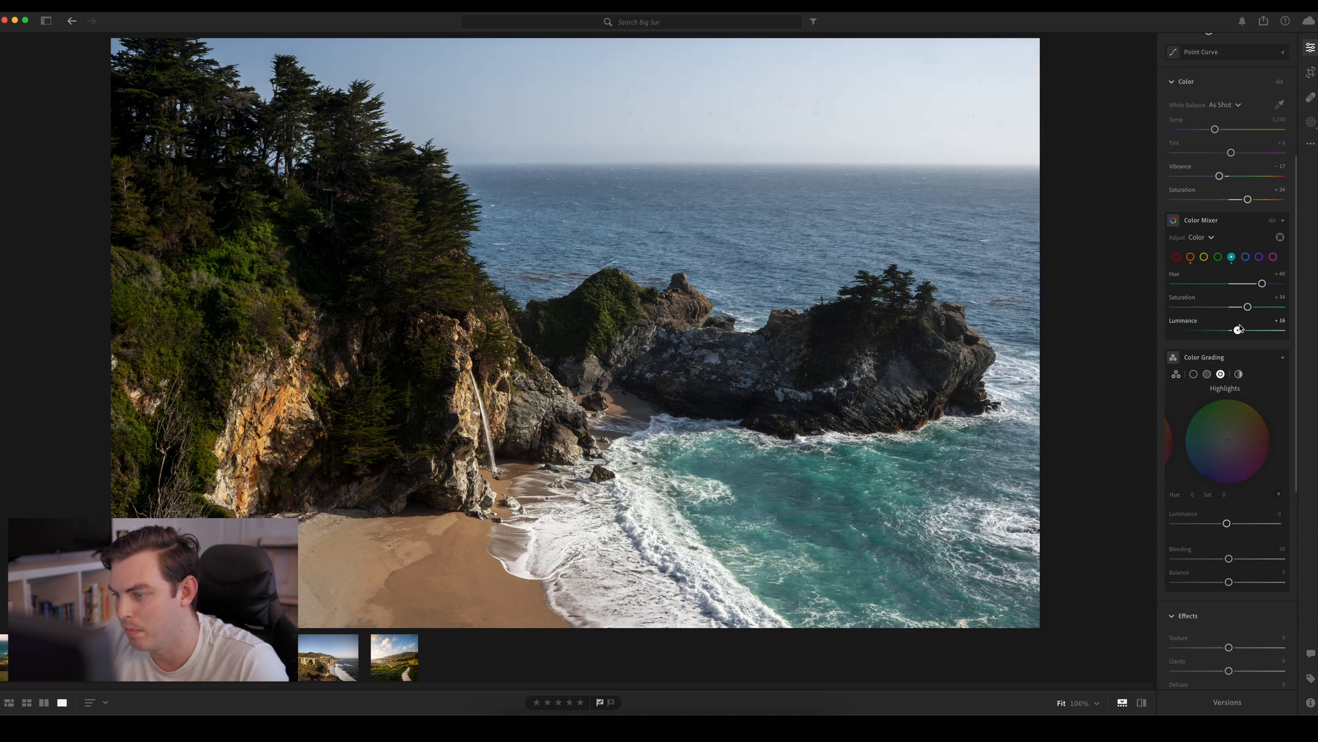
# Set the blue tones in the Color Mixer to Hue about +8, Saturation about +23 and Luminance about −39
pyautogui.click(1245, 258)
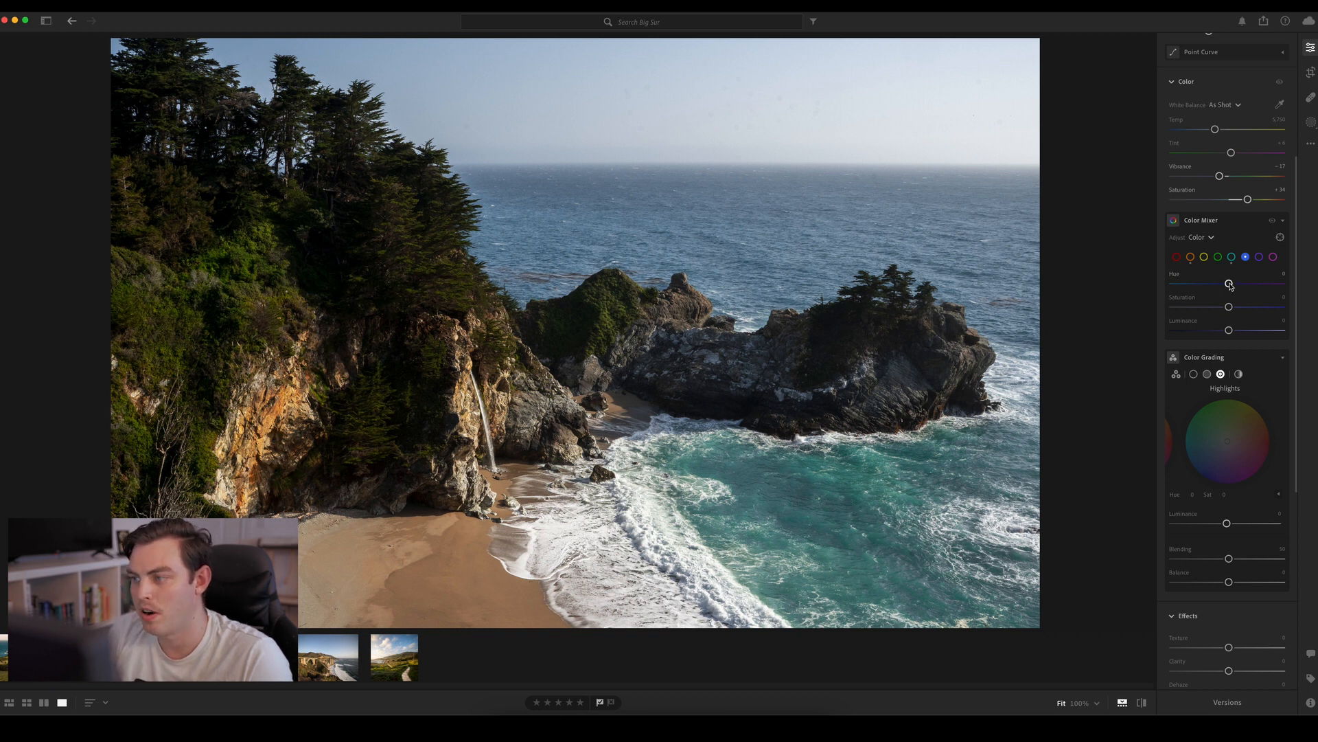
pyautogui.moveTo(1230, 286); pyautogui.dragTo(1211, 329)
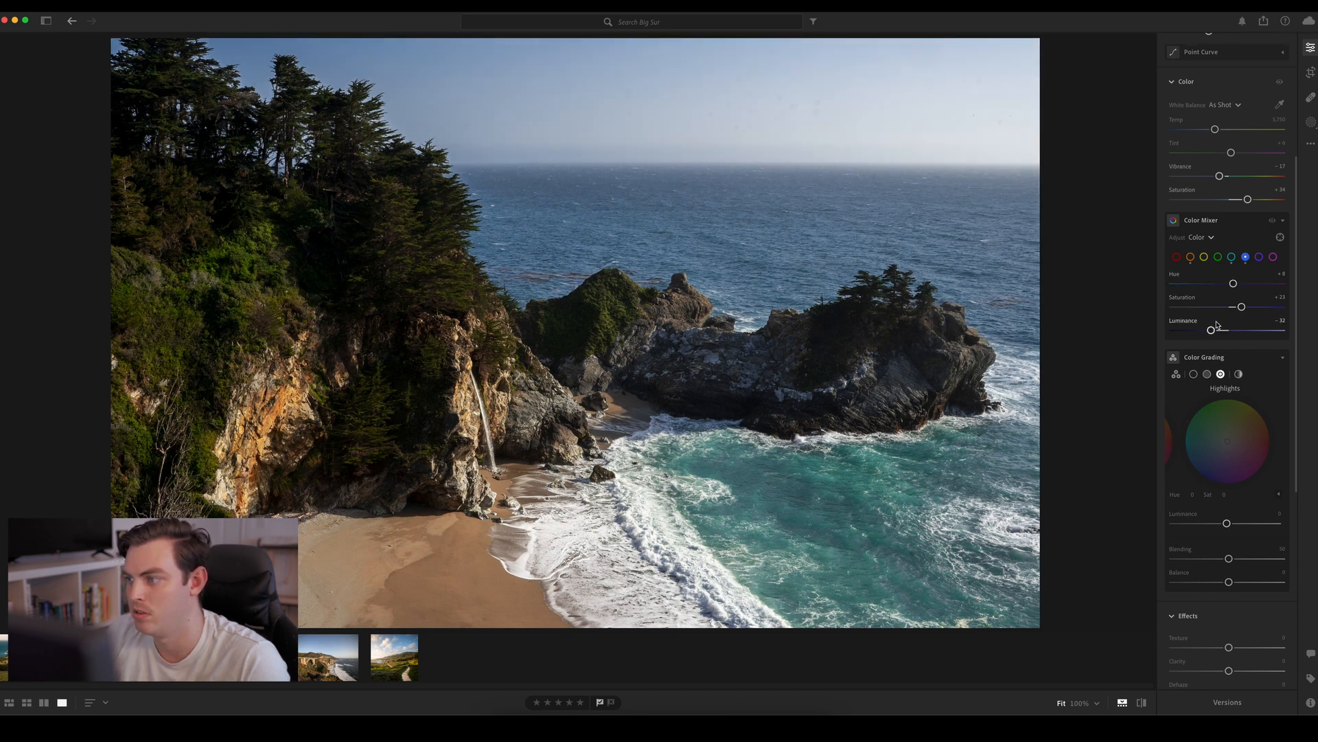
pyautogui.moveTo(1210, 330); pyautogui.dragTo(1207, 330)
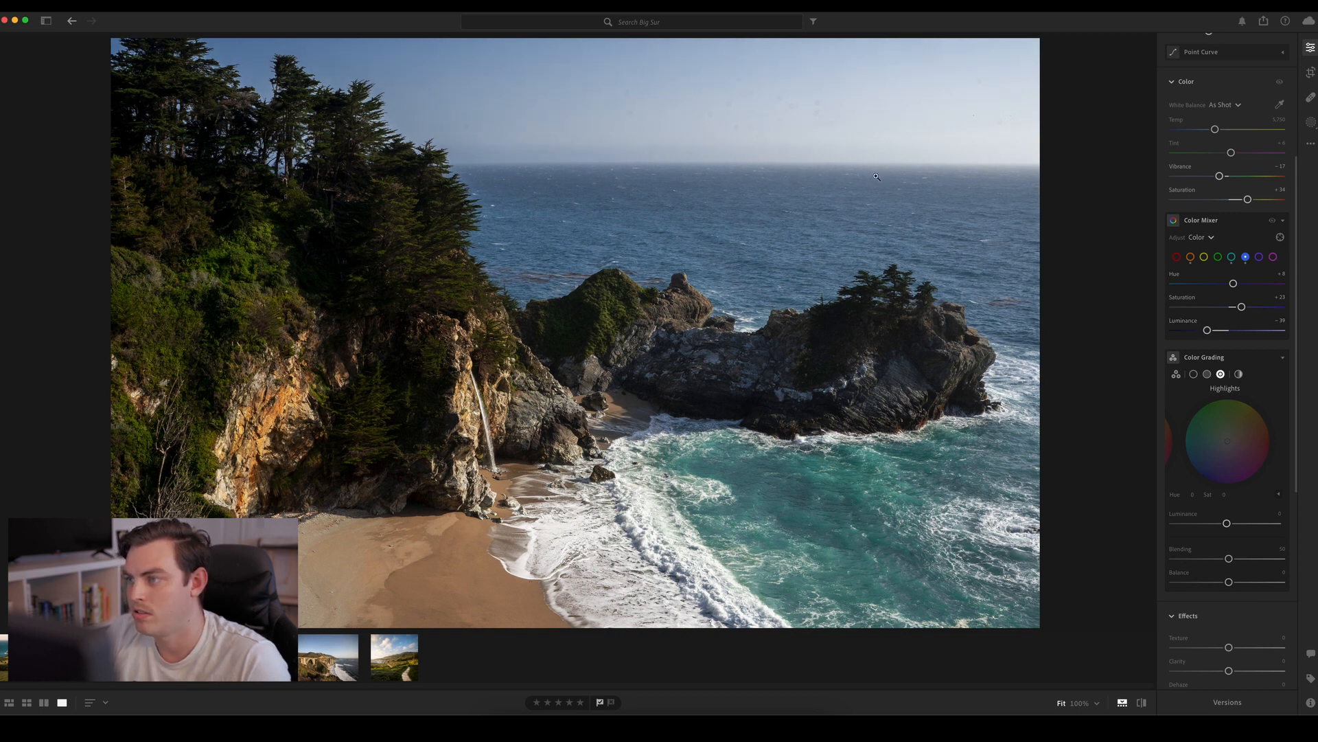
# Examine the sky and open sea up close for leftover dust spots and review the existing healing spots
pyautogui.click(876, 176)
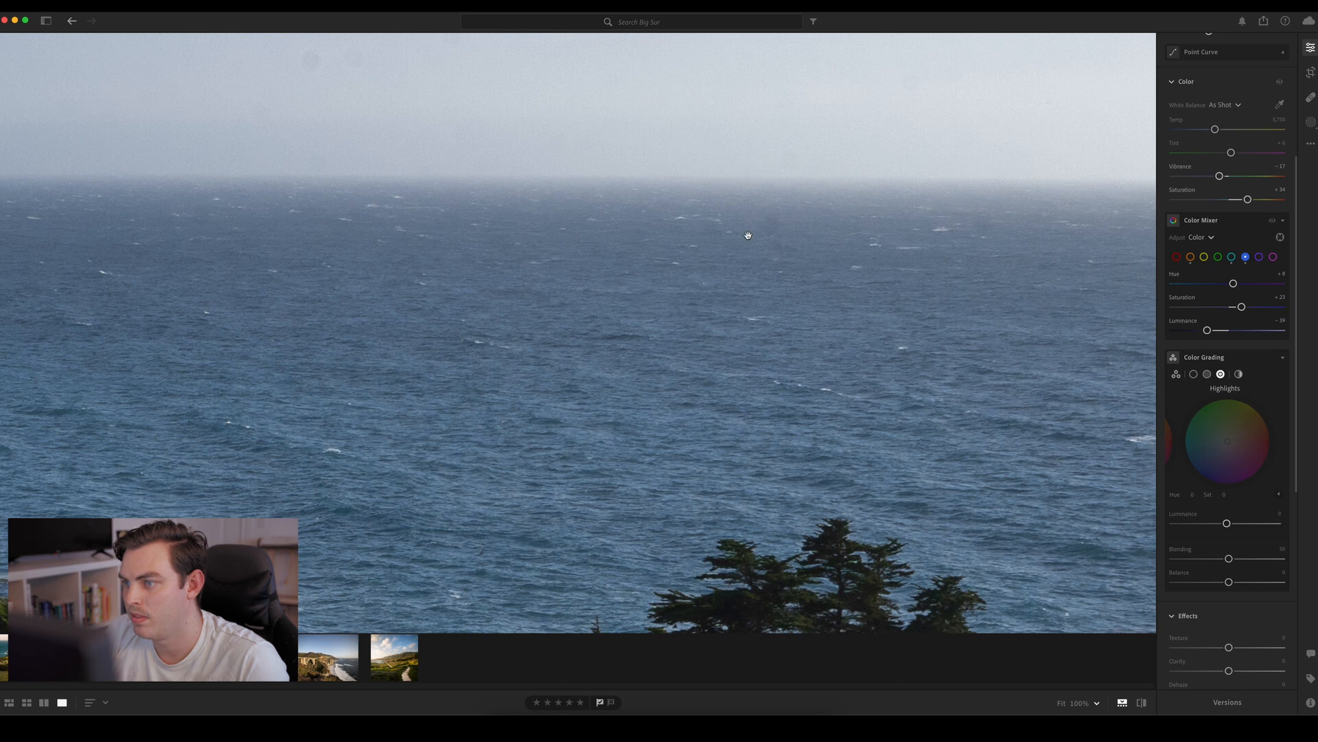
pyautogui.press('h')
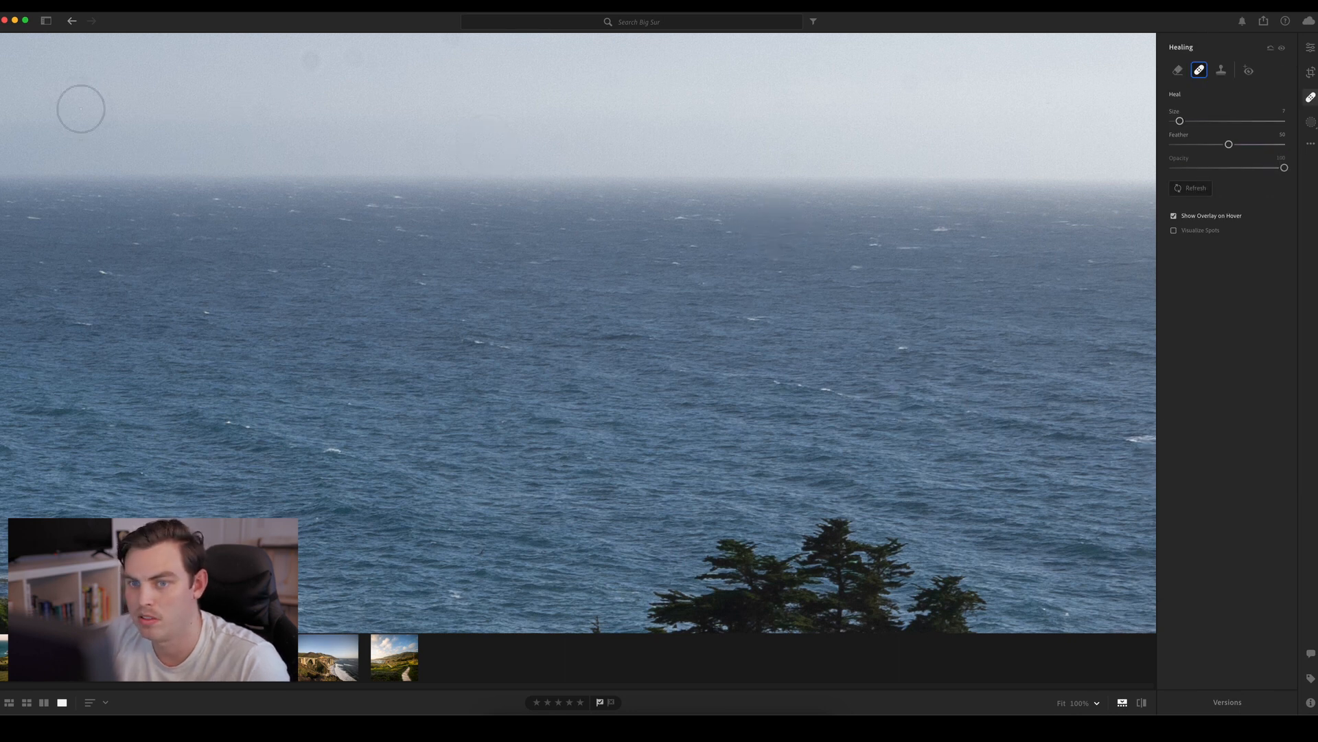
pyautogui.press('e')
pyautogui.click(821, 396)
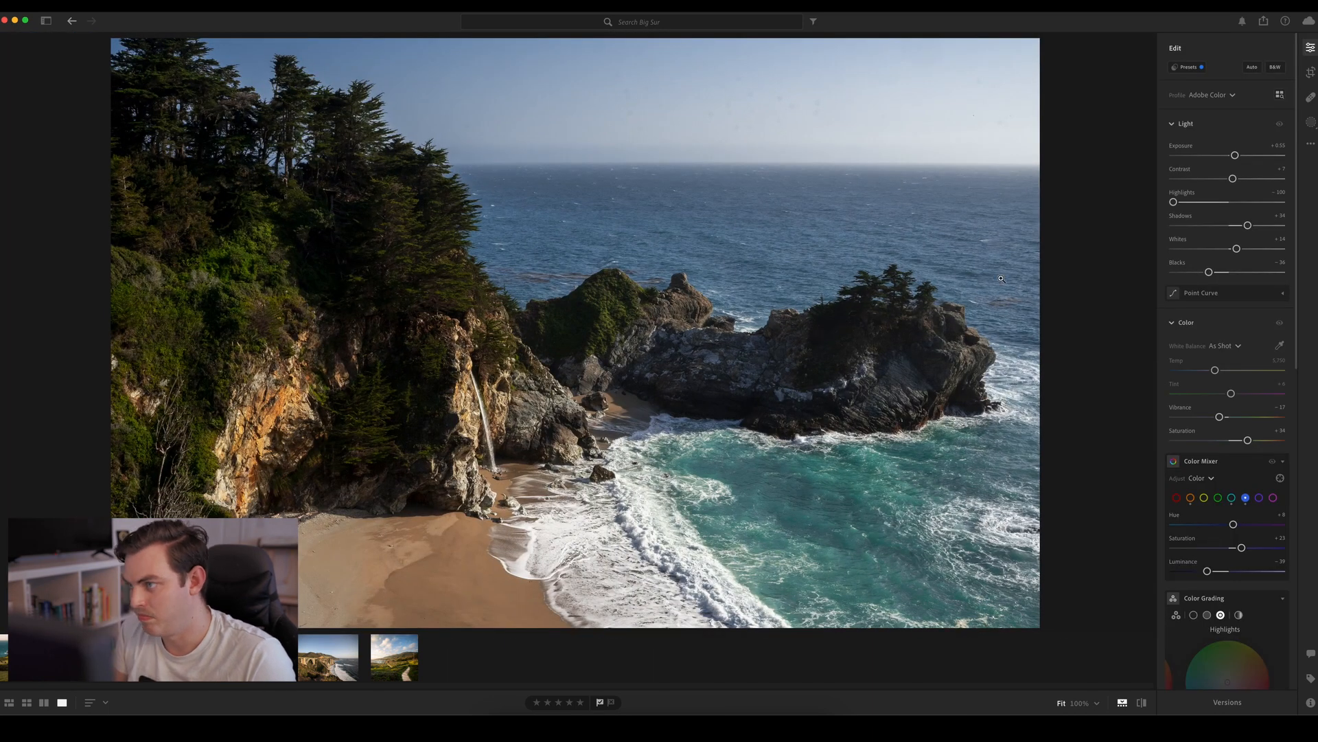
pyautogui.press('h')
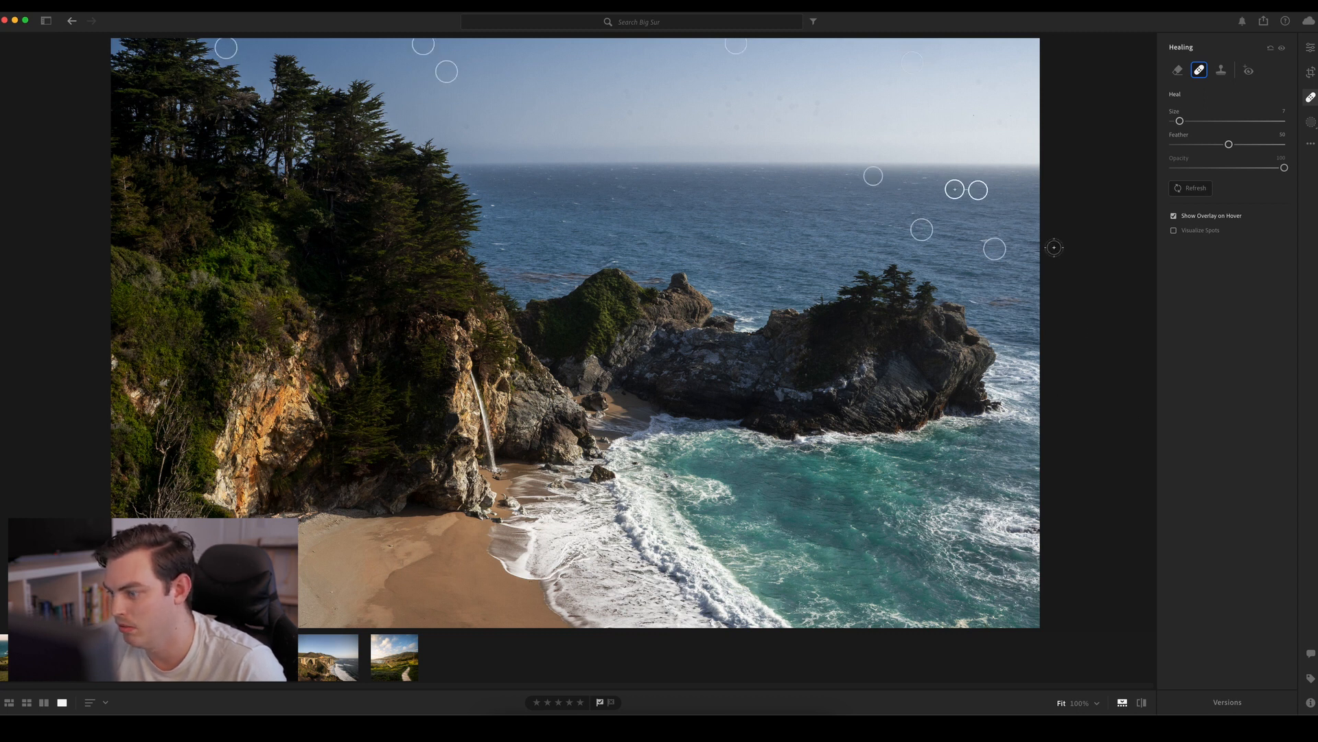
pyautogui.press('e')
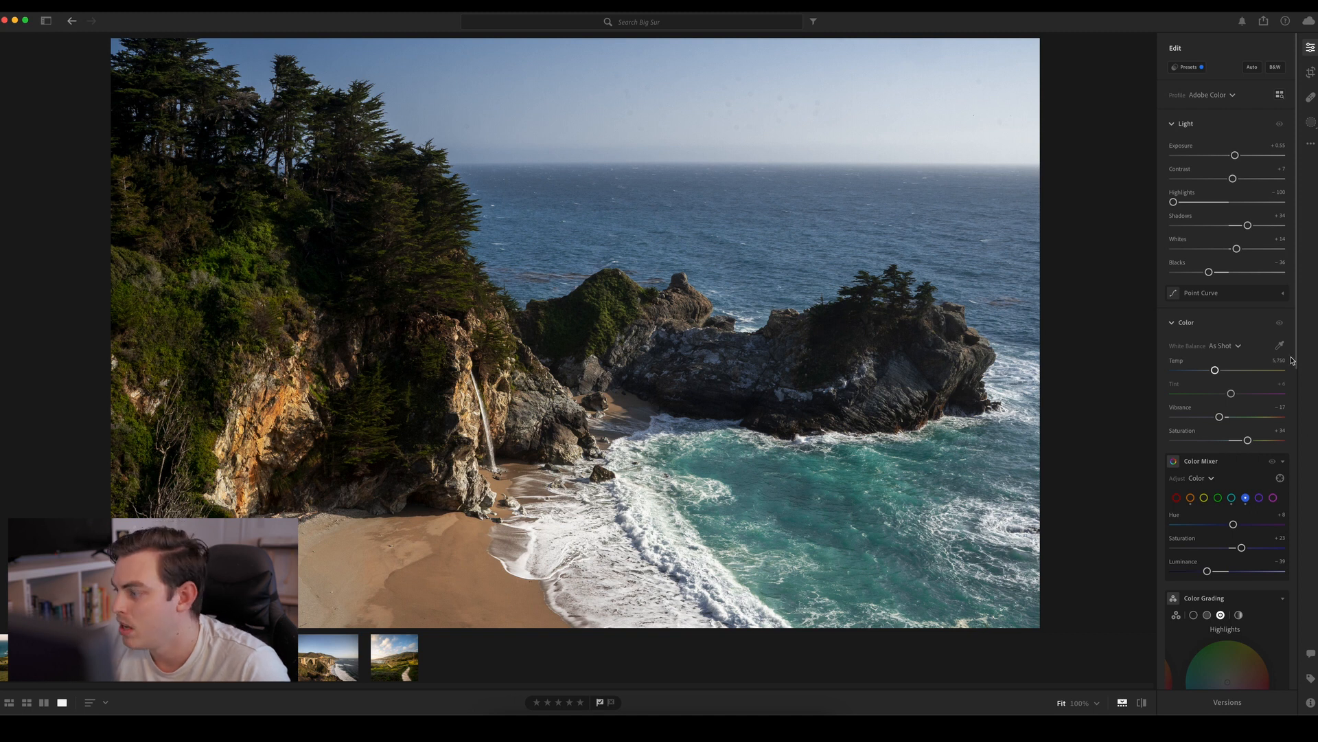
# Create a linear gradient mask over the sky that fades out at the horizon
pyautogui.press('m')
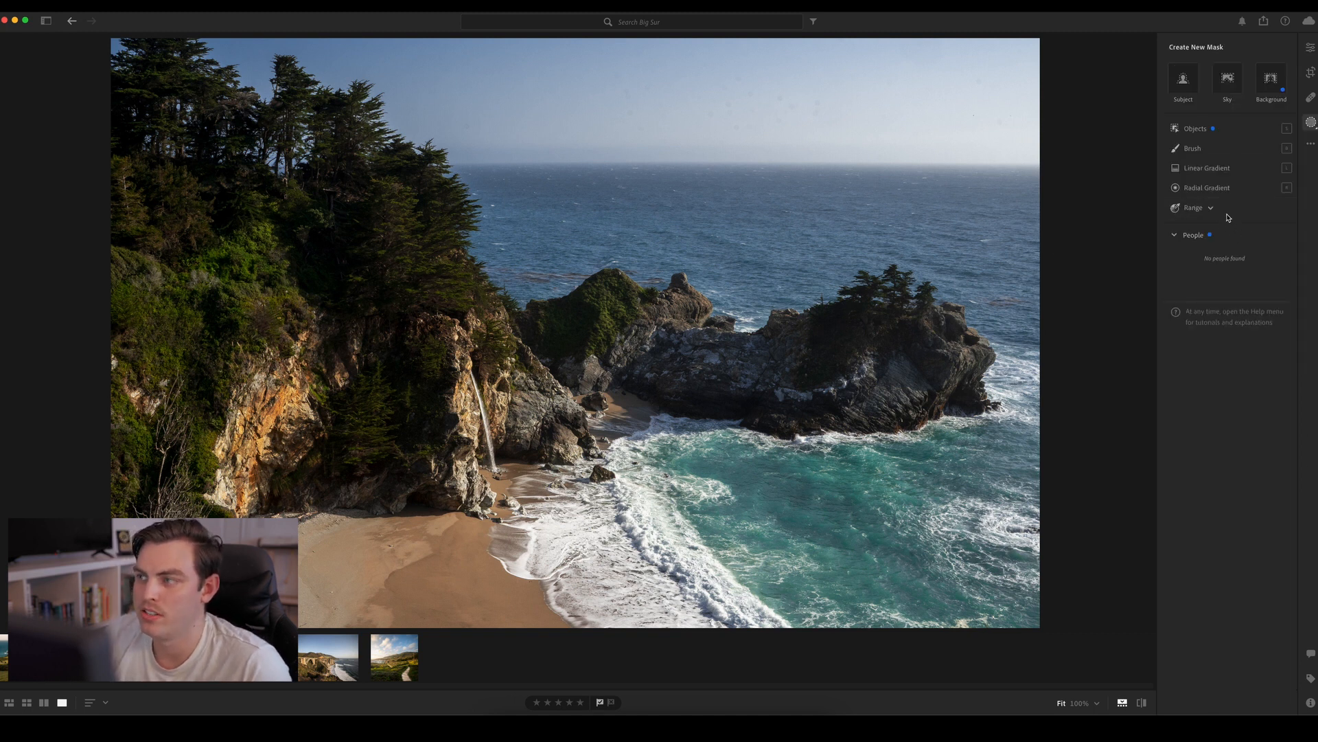
pyautogui.click(1198, 168)
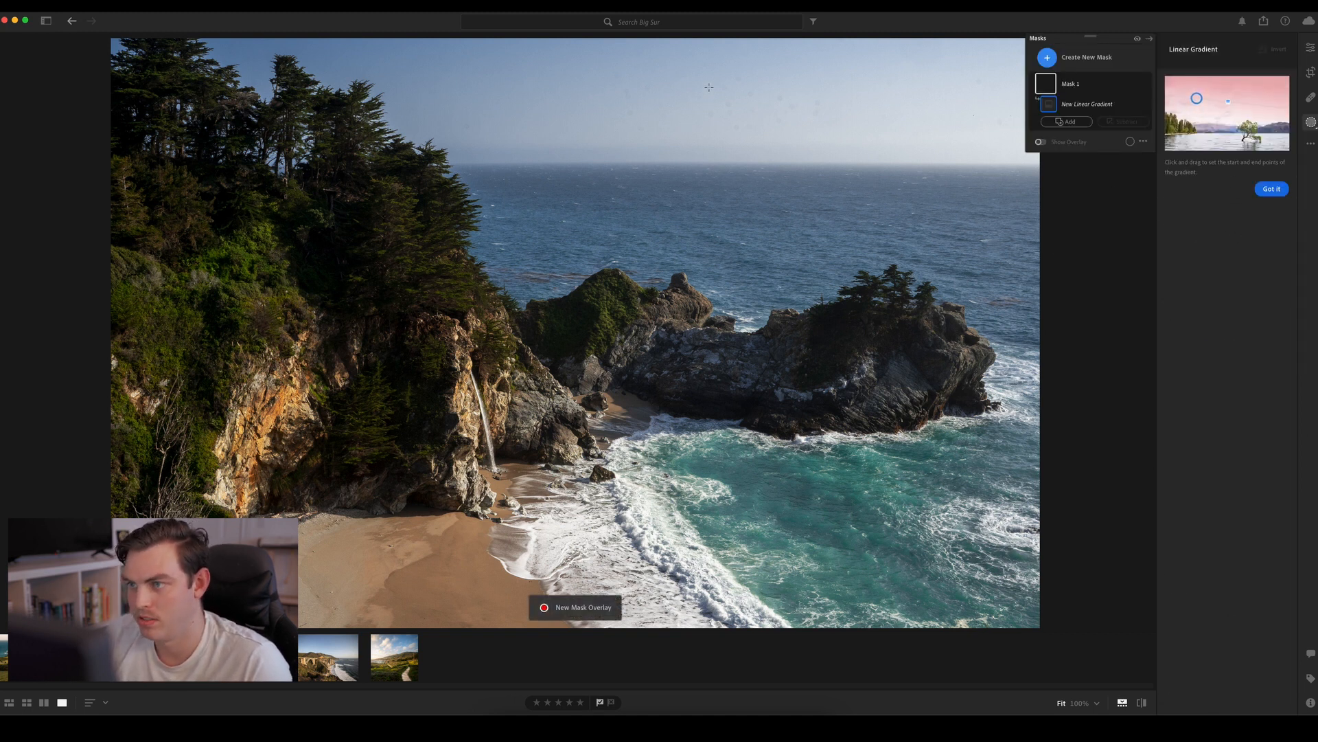
pyautogui.moveTo(710, 87); pyautogui.dragTo(707, 154)
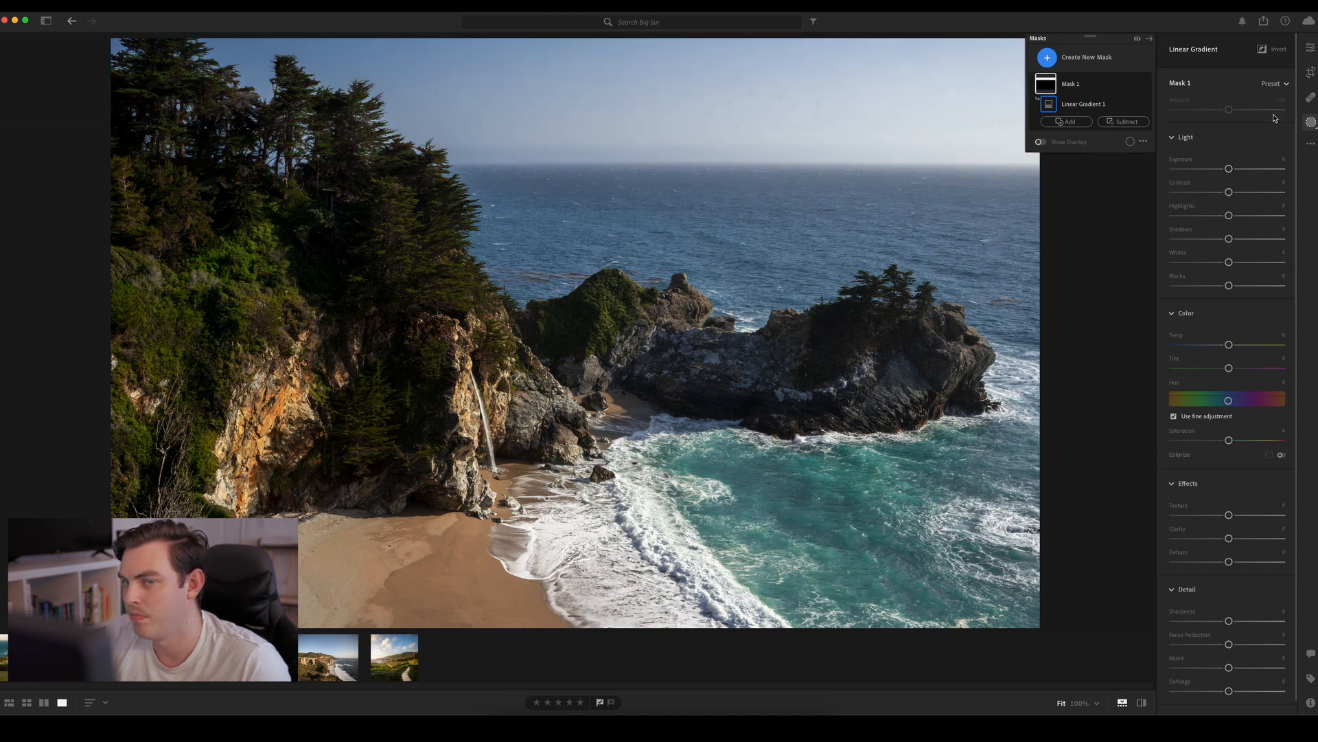
# Subtract a luminance range of 0 to about 51, feathered up to 100, from the sky gradient mask to exclude the dark trees
pyautogui.click(1123, 121)
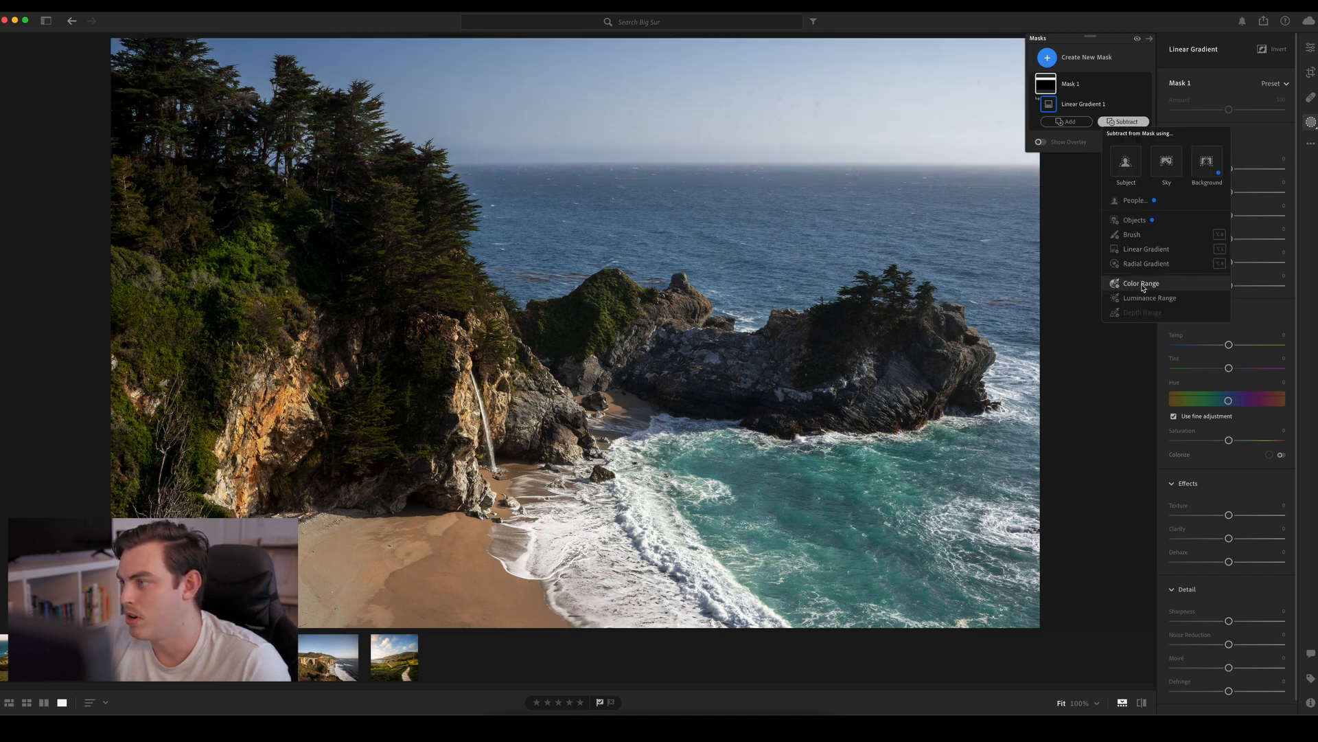
pyautogui.click(1148, 298)
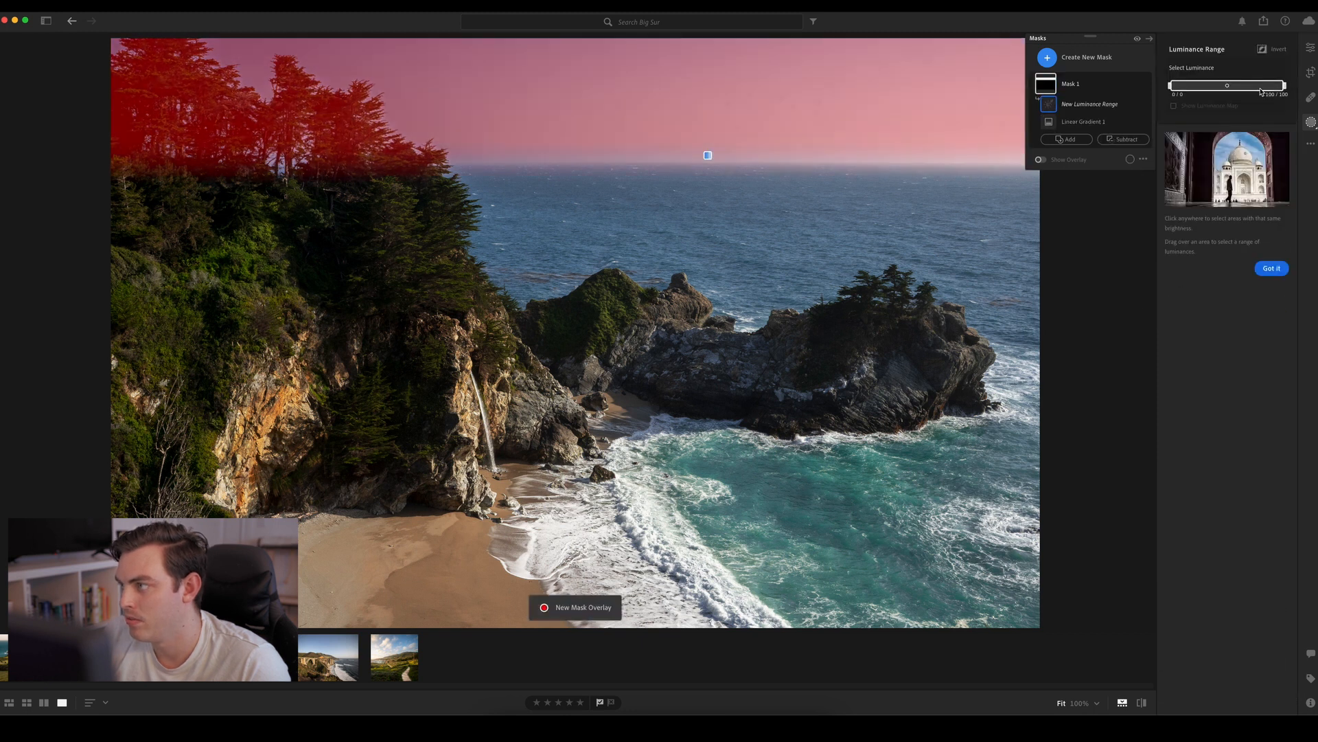
pyautogui.moveTo(1284, 85); pyautogui.dragTo(1249, 91)
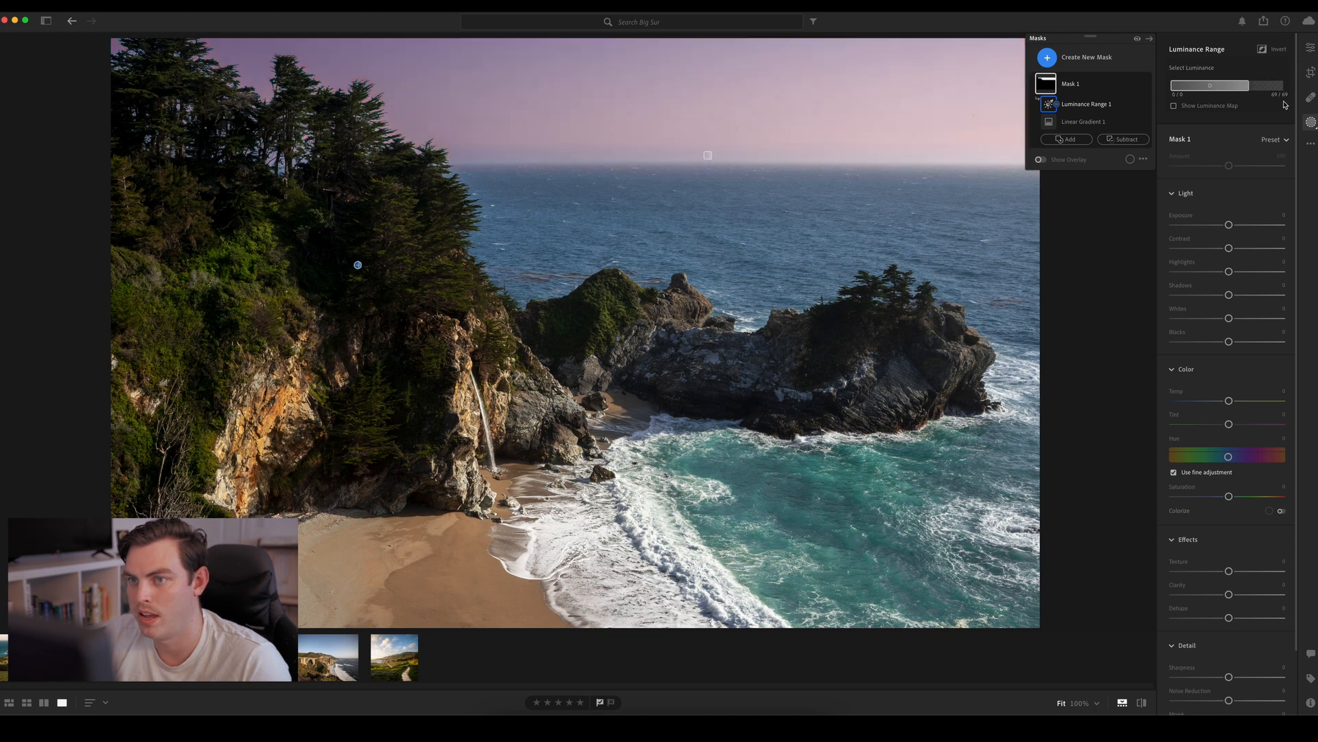
pyautogui.click(894, 334)
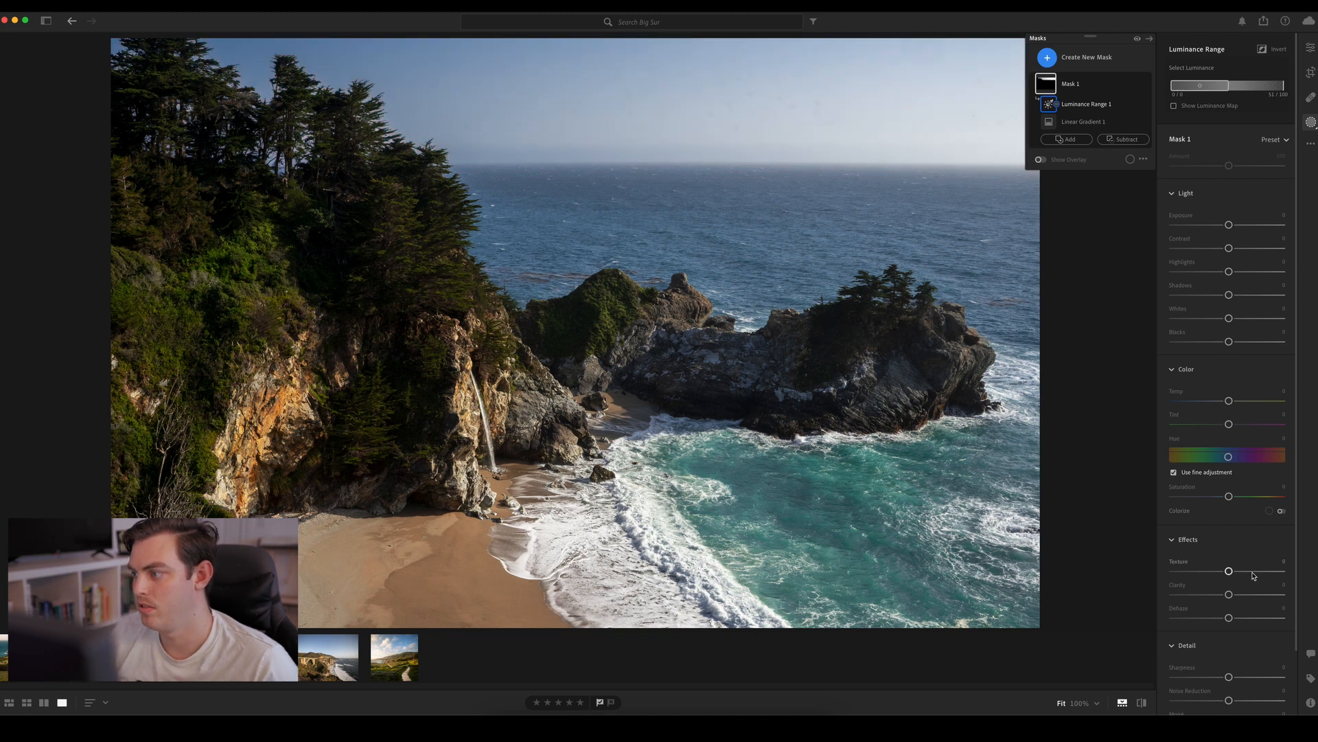
# Soften the masked sky with Texture −100, Clarity −100 and Dehaze about −48
pyautogui.moveTo(1228, 571); pyautogui.dragTo(1226, 571)
pyautogui.moveTo(1228, 594); pyautogui.dragTo(1172, 593)
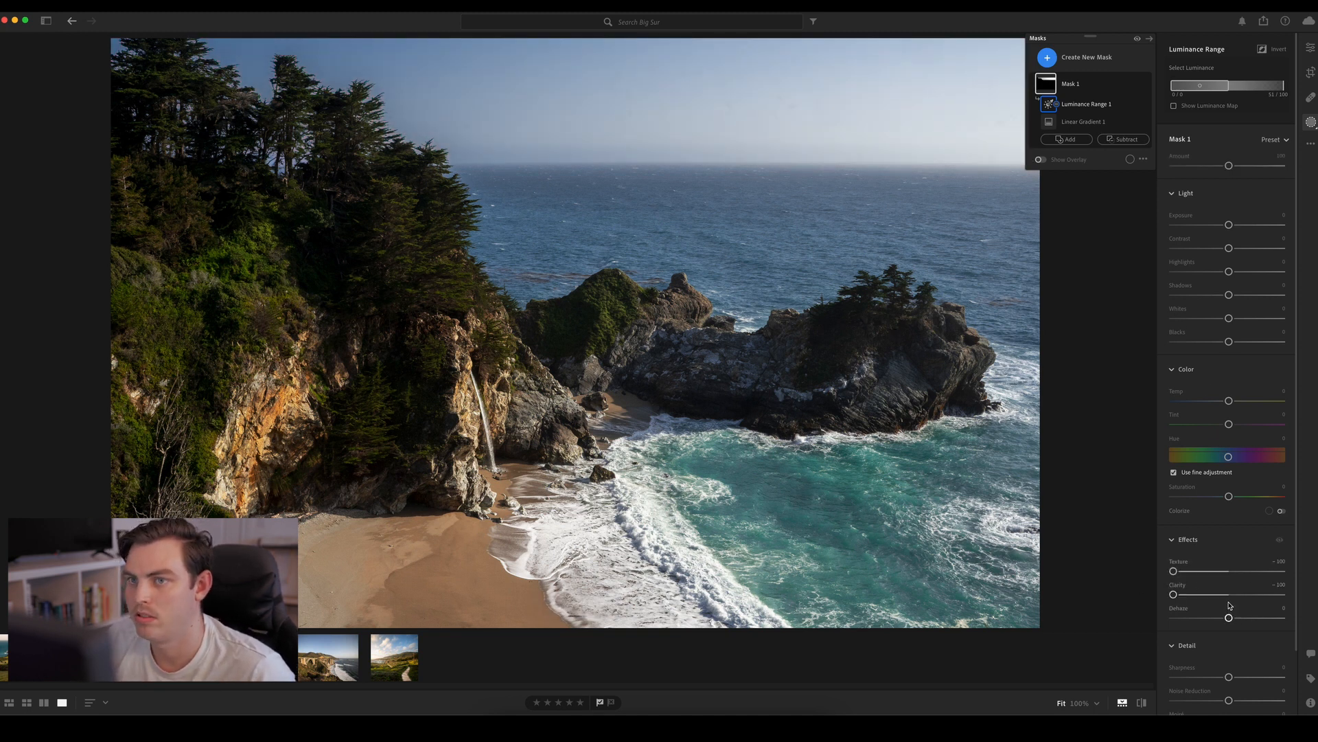
pyautogui.moveTo(1229, 619); pyautogui.dragTo(1202, 619)
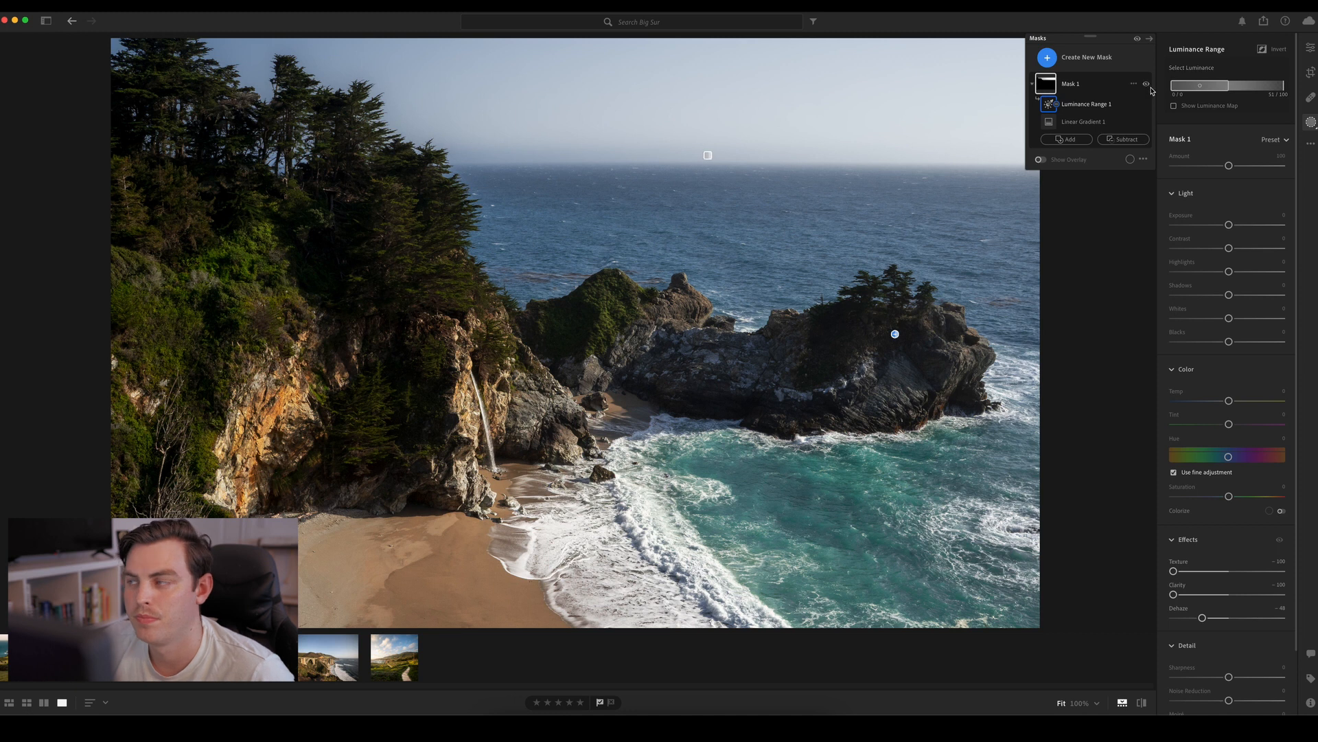
# Compare the sky with and without the mask, and set the mask's Exposure to about −0.36 and Contrast to about +33
pyautogui.click(1146, 84)
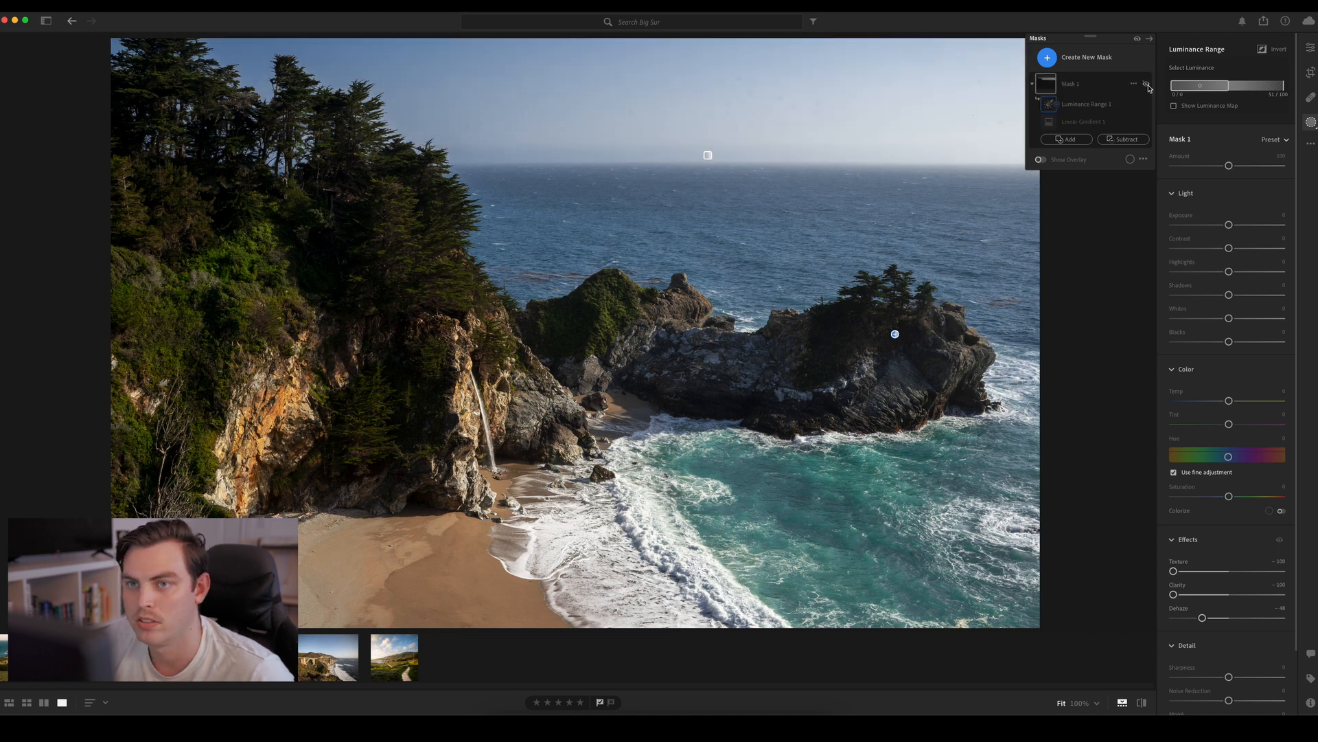
pyautogui.click(1147, 84)
pyautogui.click(1147, 85)
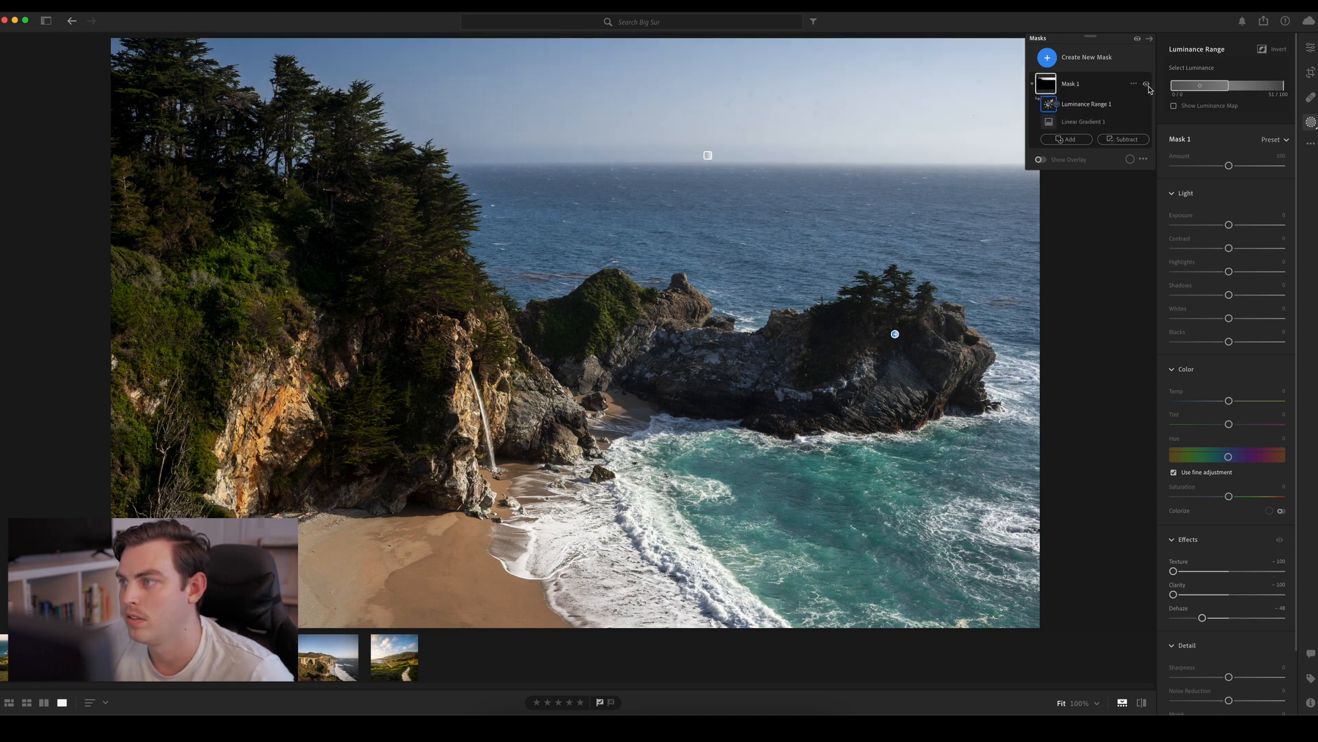
pyautogui.click(1147, 84)
pyautogui.click(1147, 85)
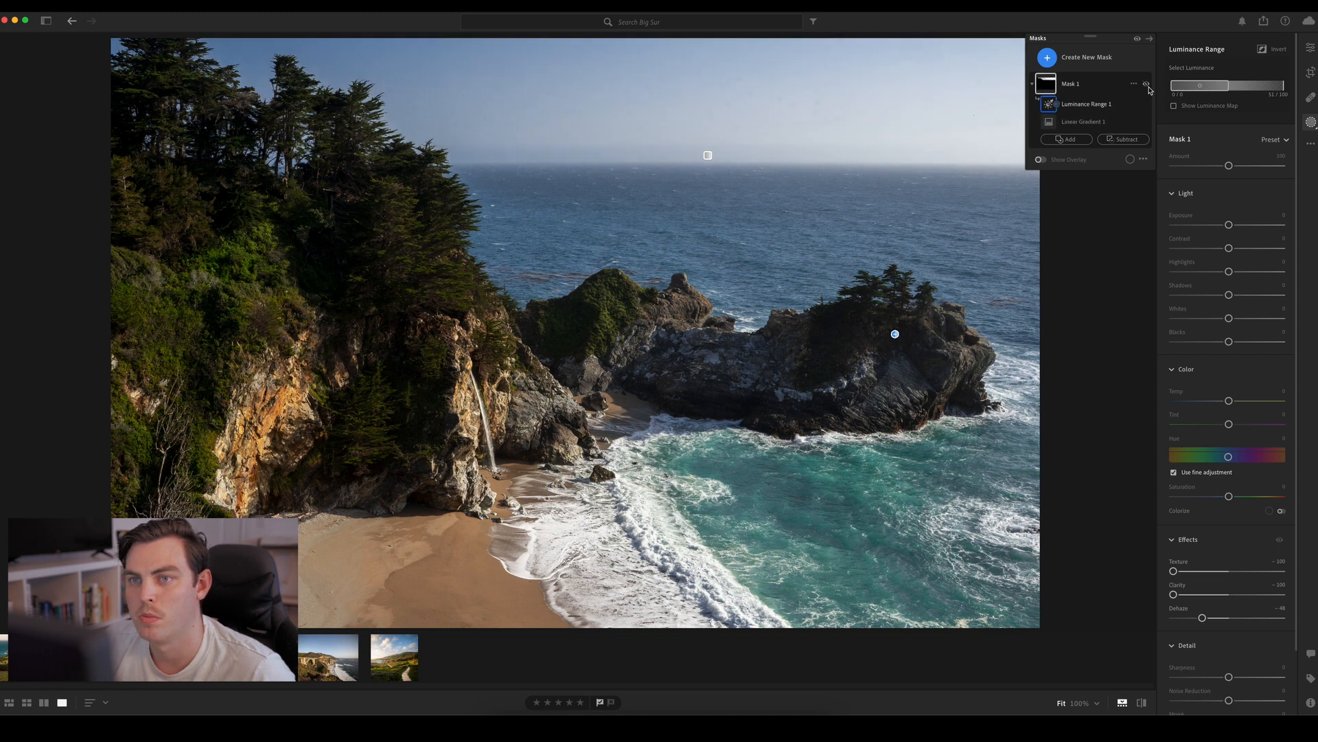
pyautogui.click(1146, 84)
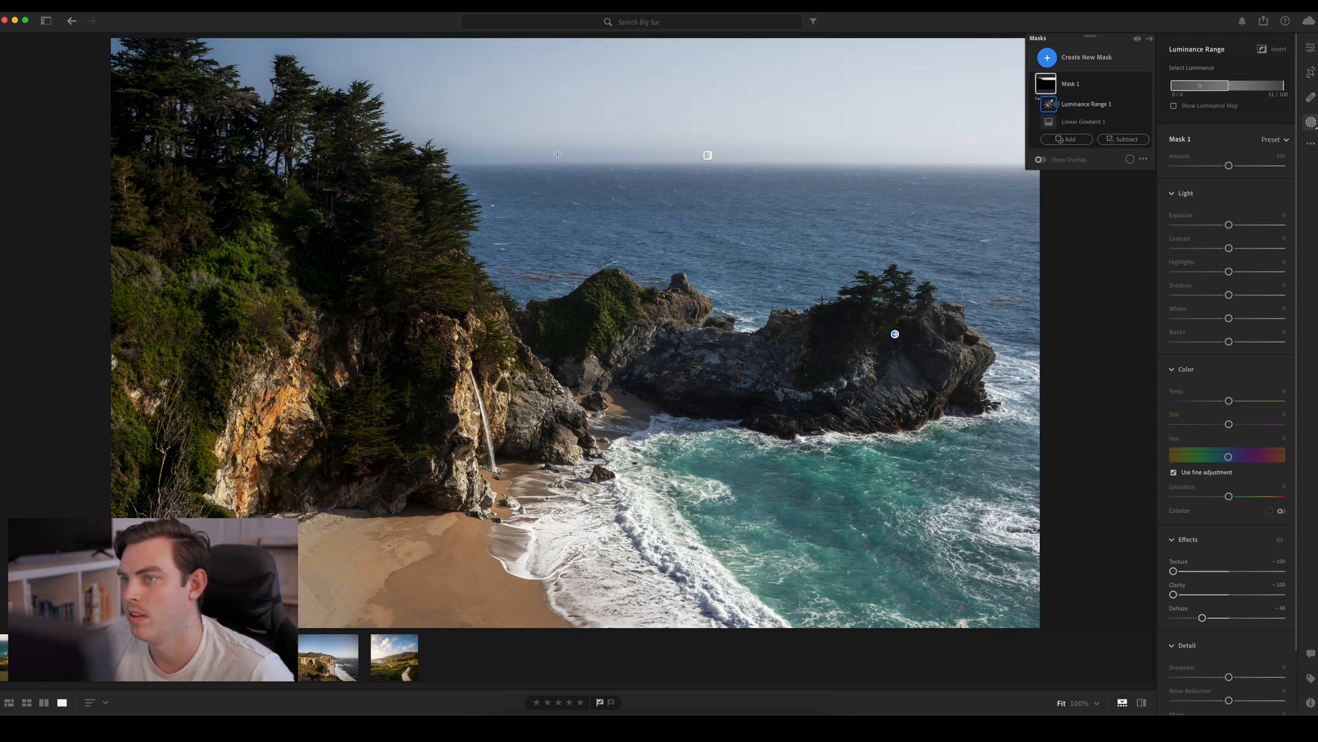
pyautogui.moveTo(1229, 225); pyautogui.dragTo(1222, 226)
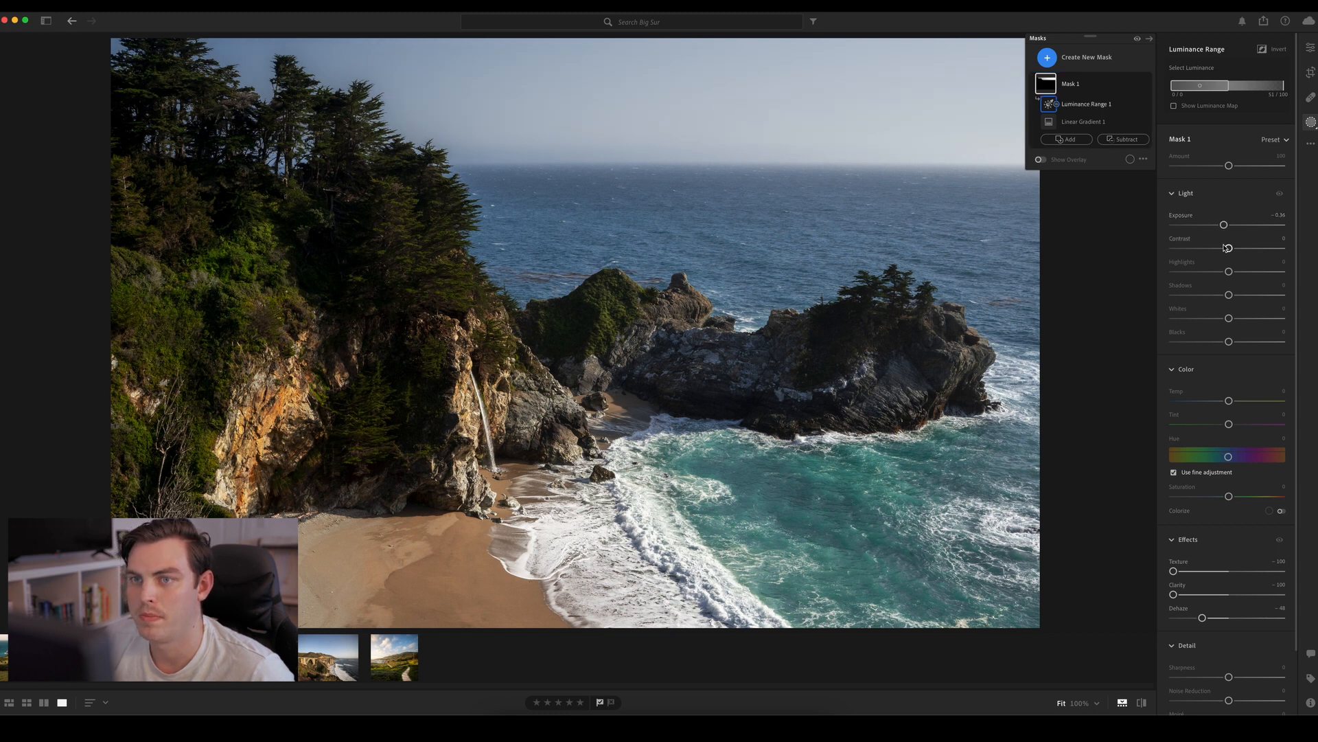
pyautogui.moveTo(1230, 249)
pyautogui.mouseDown()
pyautogui.moveTo(1133, 246)
pyautogui.moveTo(1299, 242)
pyautogui.moveTo(1115, 256)
pyautogui.moveTo(1279, 250)
pyautogui.moveTo(1248, 249)
pyautogui.mouseUp()
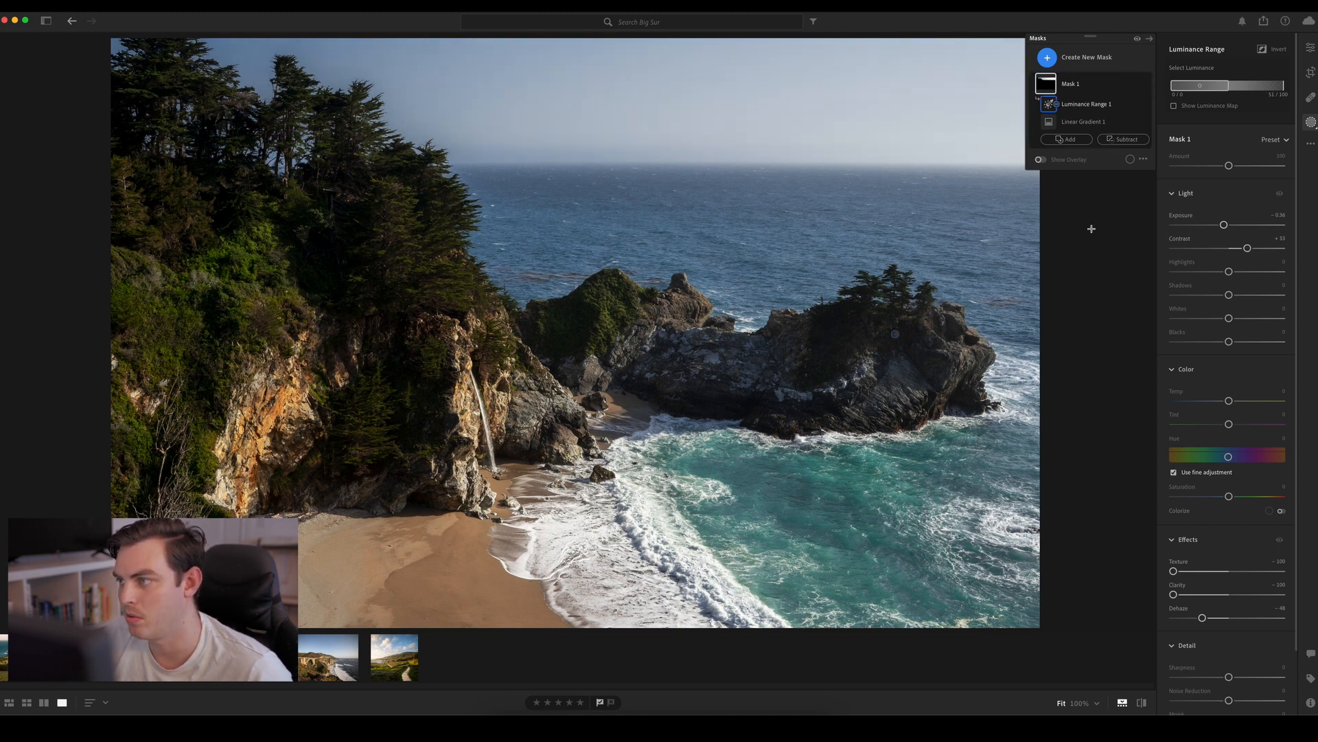
pyautogui.press('o')
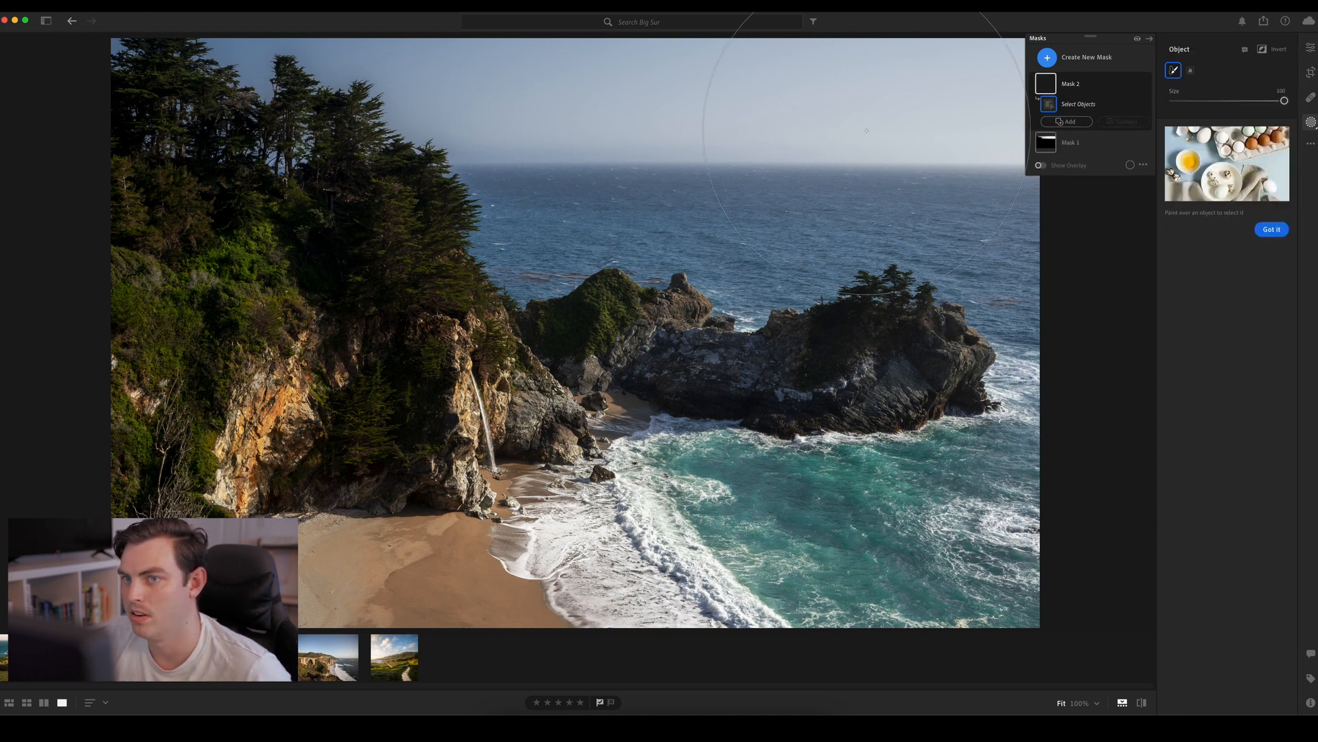
pyautogui.click(1311, 50)
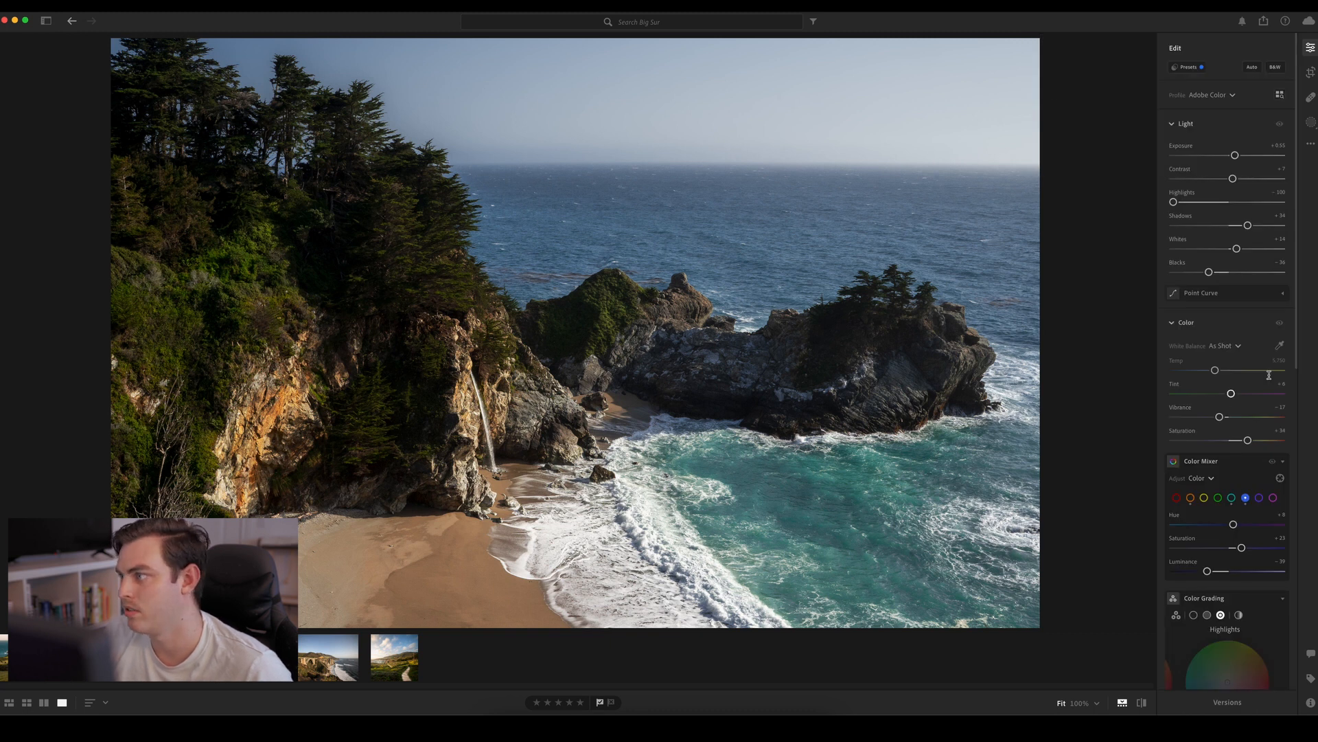
pyautogui.scroll(-2, 1299, 360)
pyautogui.moveTo(1297, 360)
pyautogui.mouseDown()
pyautogui.moveTo(1297, 341)
pyautogui.moveTo(1297, 360)
pyautogui.mouseUp()
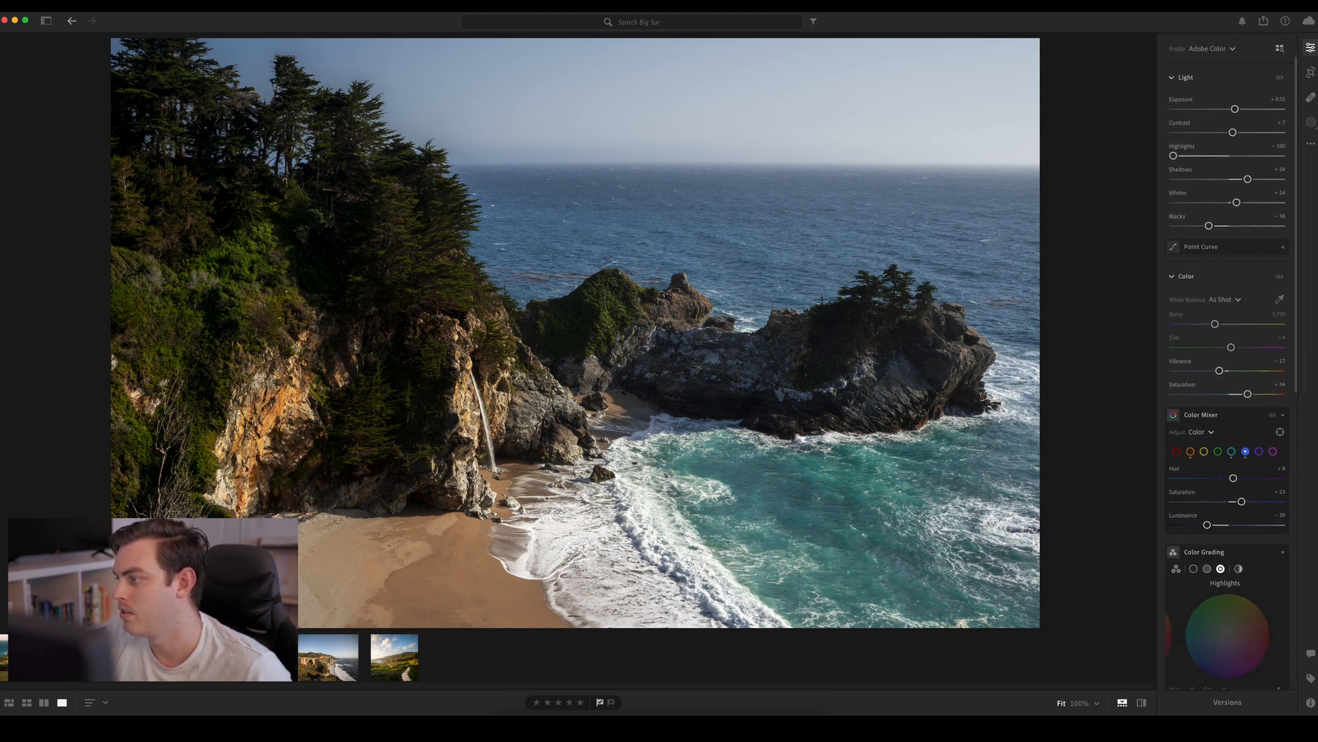
# Inspect the sky up close and check the cove photo with the sky mask hidden and shown
pyautogui.click(1312, 122)
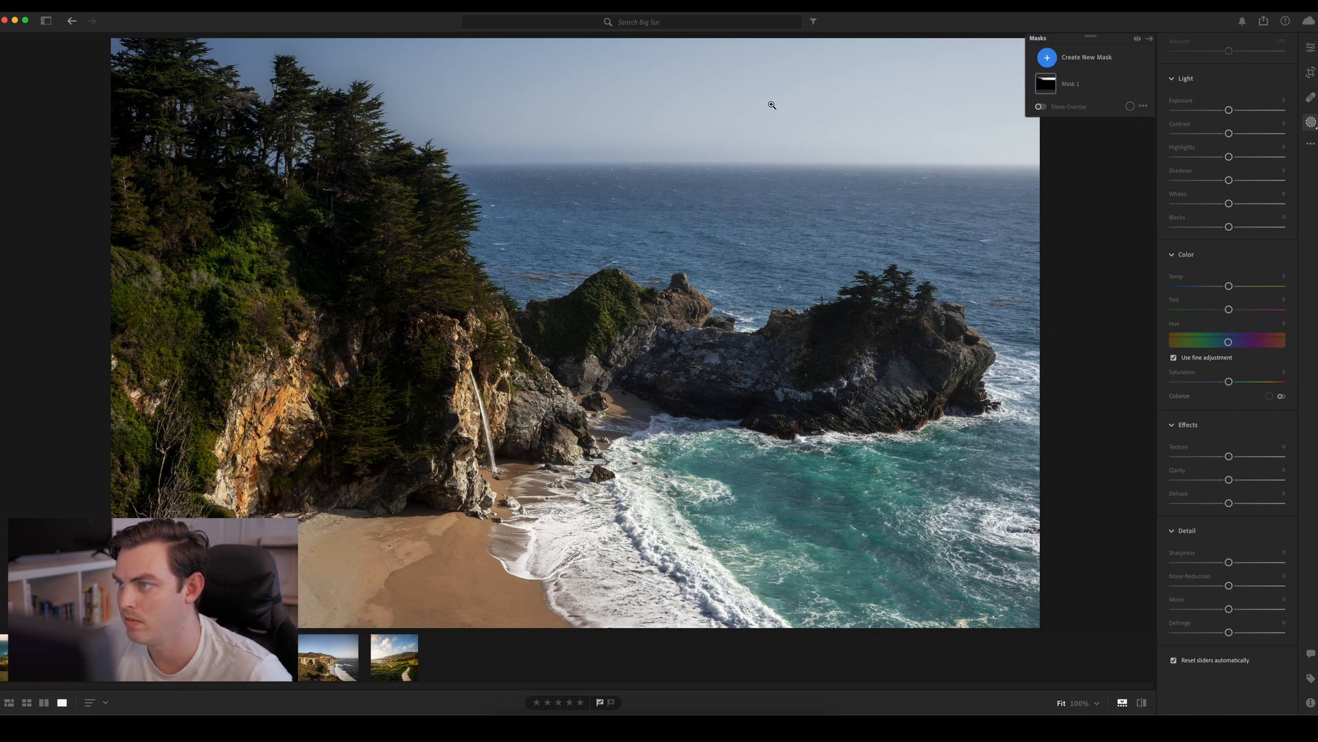
pyautogui.click(772, 105)
pyautogui.click(732, 107)
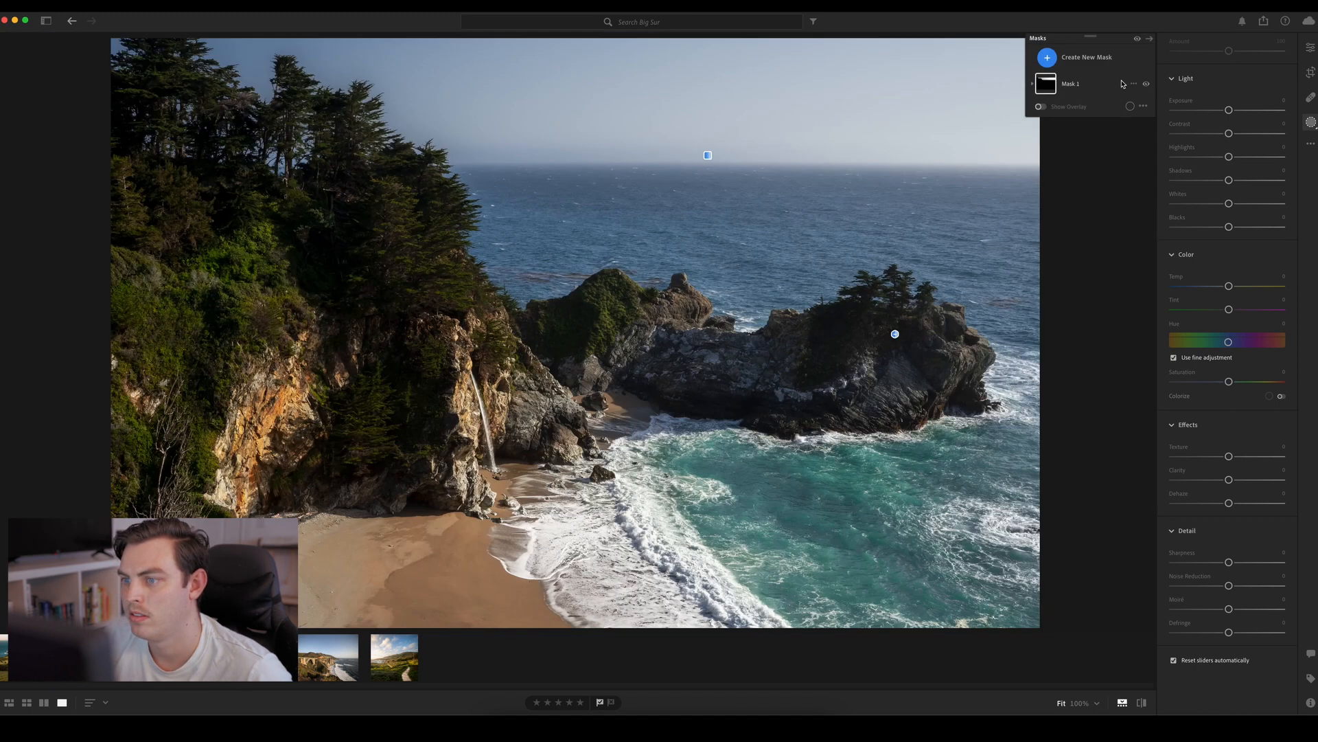
pyautogui.click(1147, 85)
pyautogui.click(1147, 84)
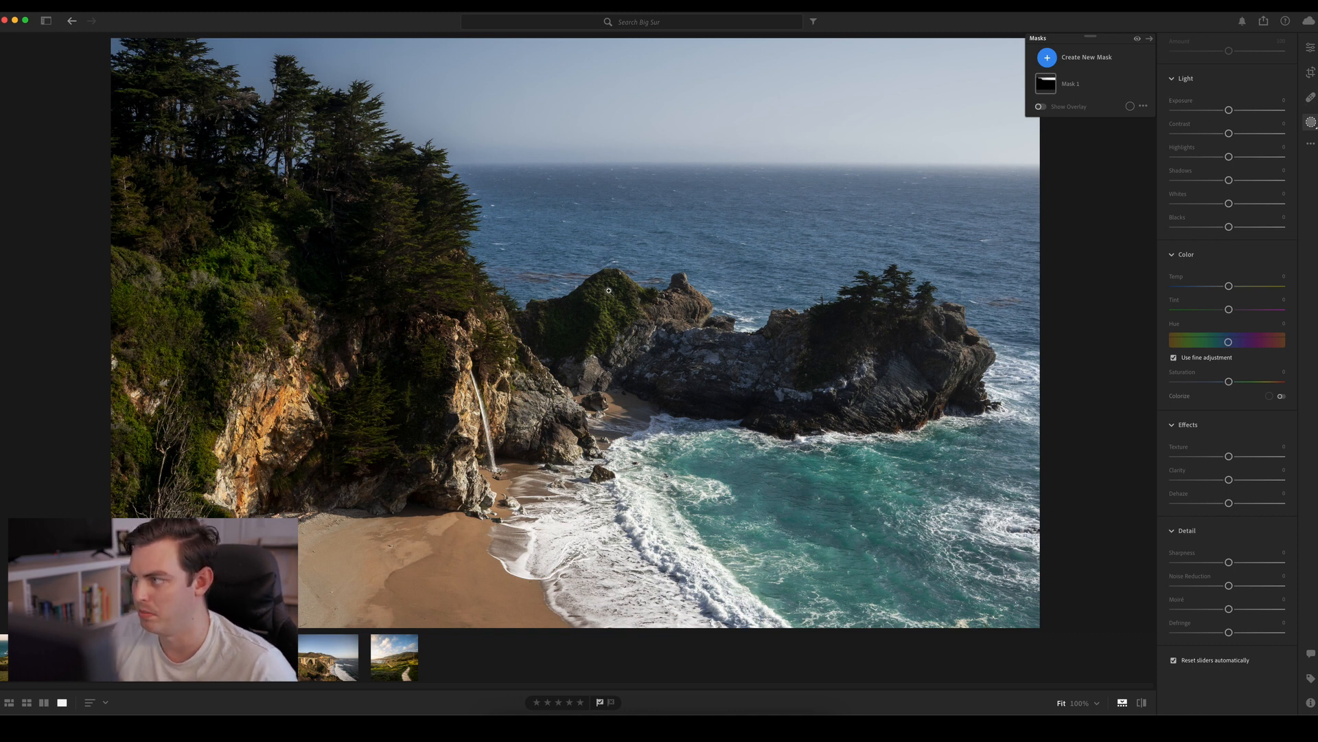
pyautogui.click(1048, 59)
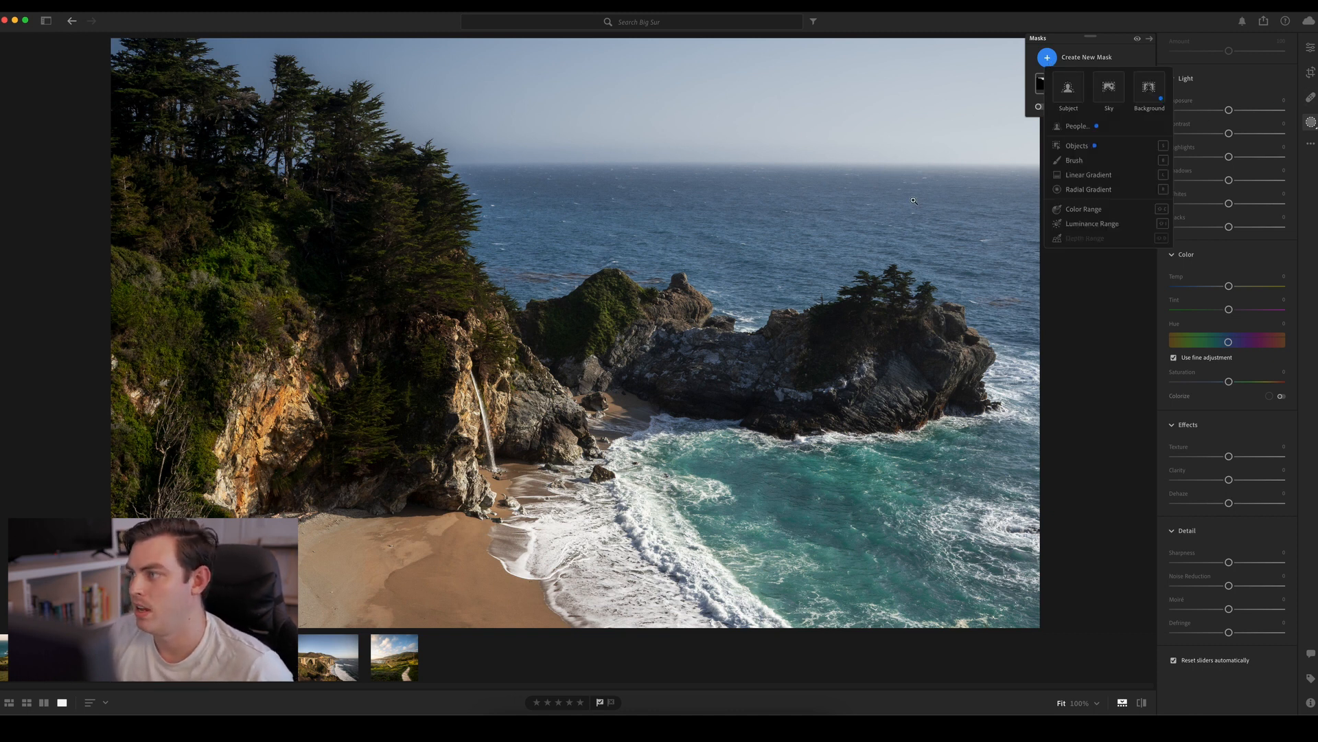
pyautogui.click(1062, 195)
pyautogui.click(1047, 57)
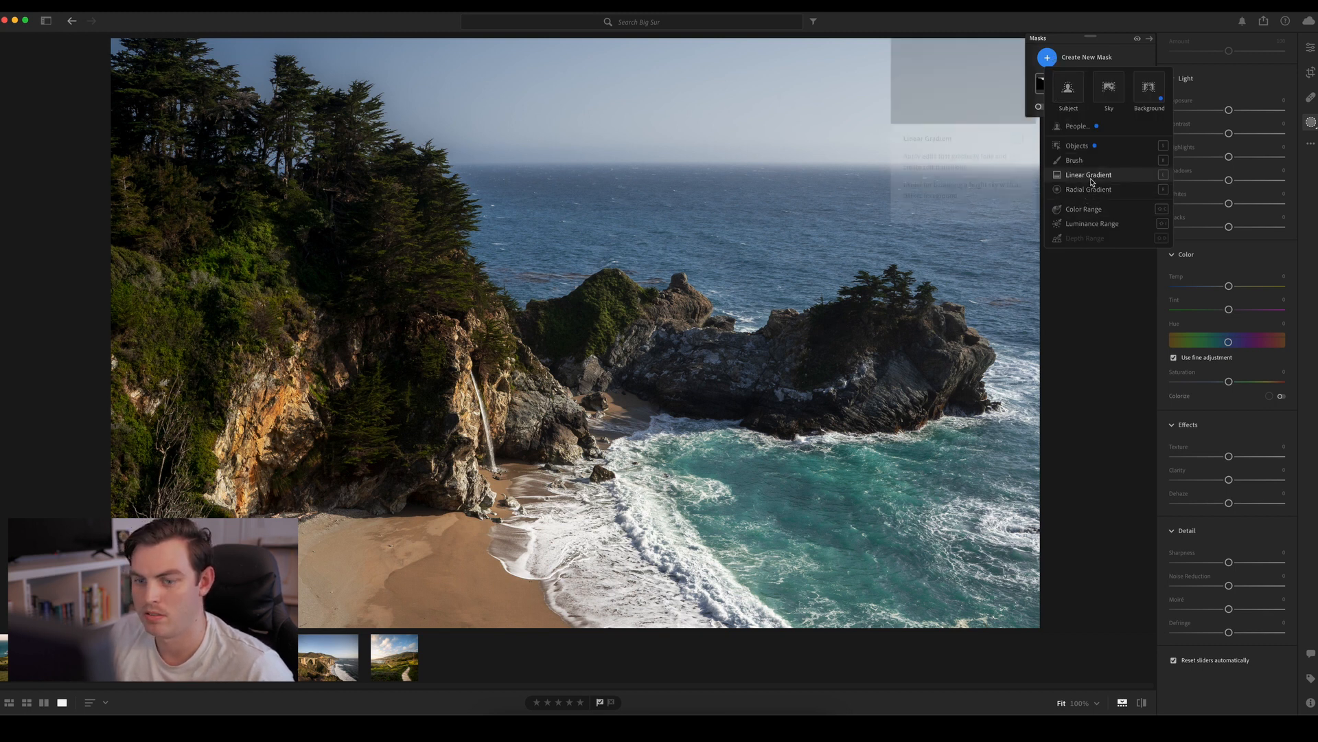
pyautogui.click(411, 340)
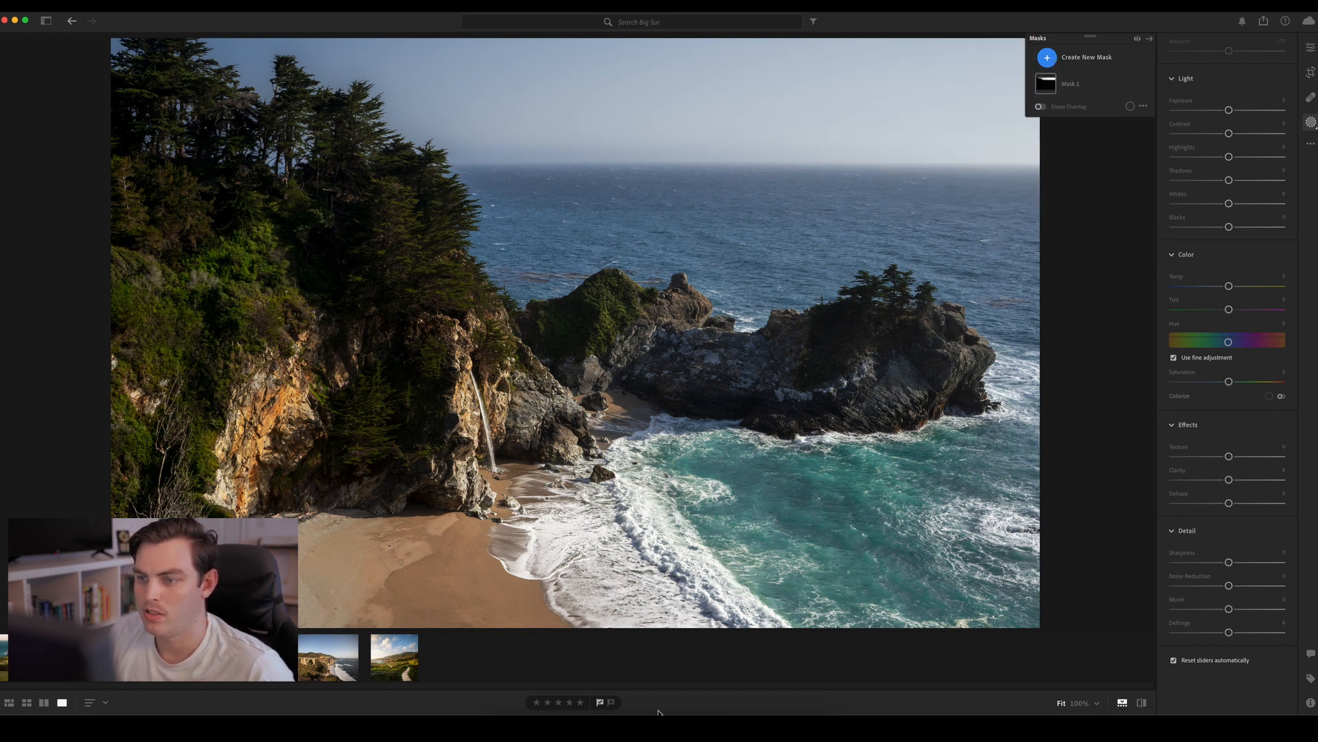
# Create a tall radial gradient mask over the waterfall and surf edge, tilt it slightly, and set its Feather to about 55
pyautogui.click(1047, 58)
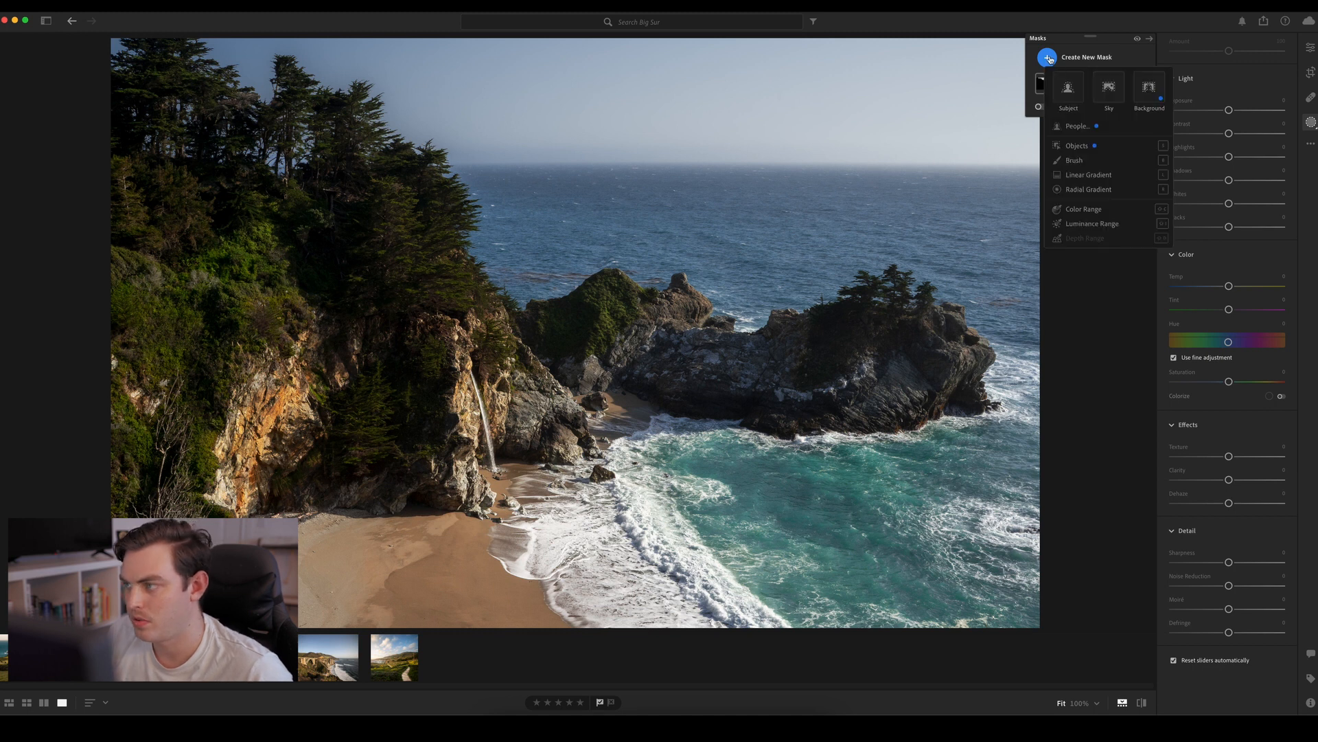
pyautogui.click(1075, 195)
pyautogui.moveTo(517, 336); pyautogui.dragTo(632, 538)
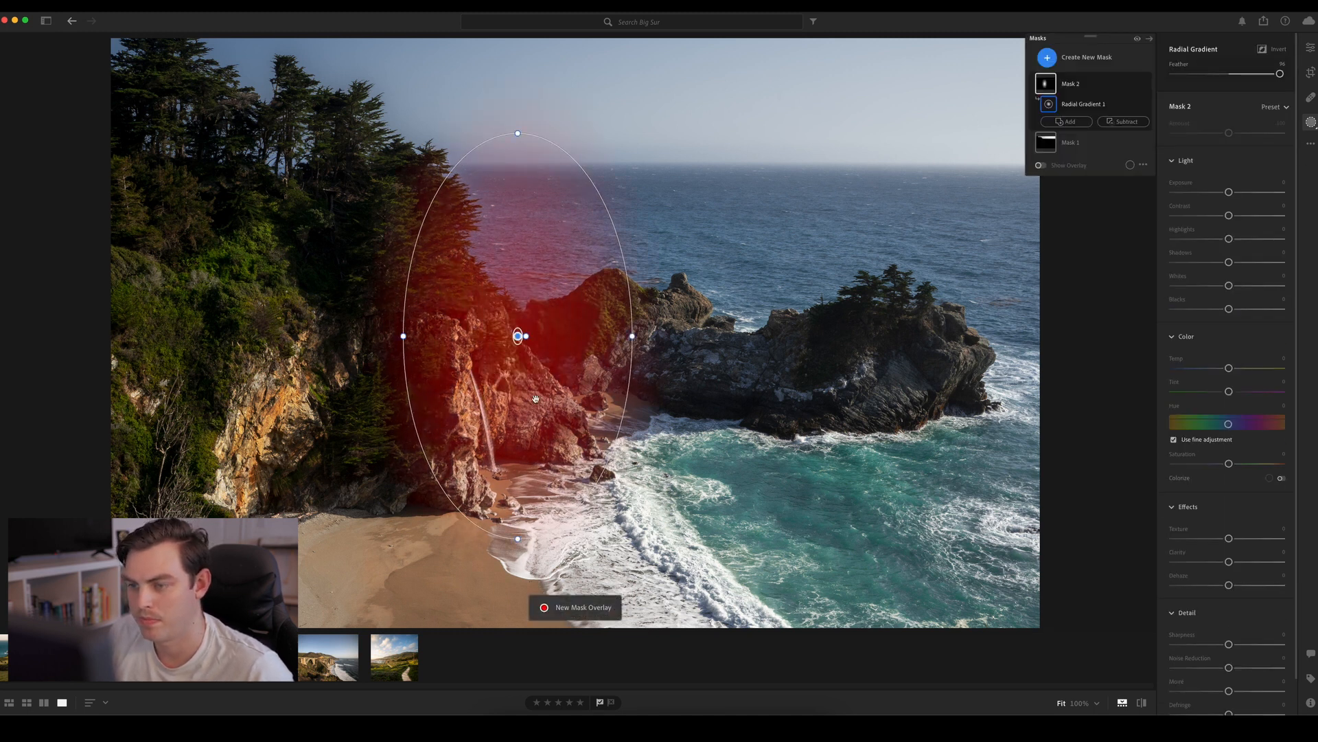
pyautogui.moveTo(519, 337); pyautogui.dragTo(535, 407)
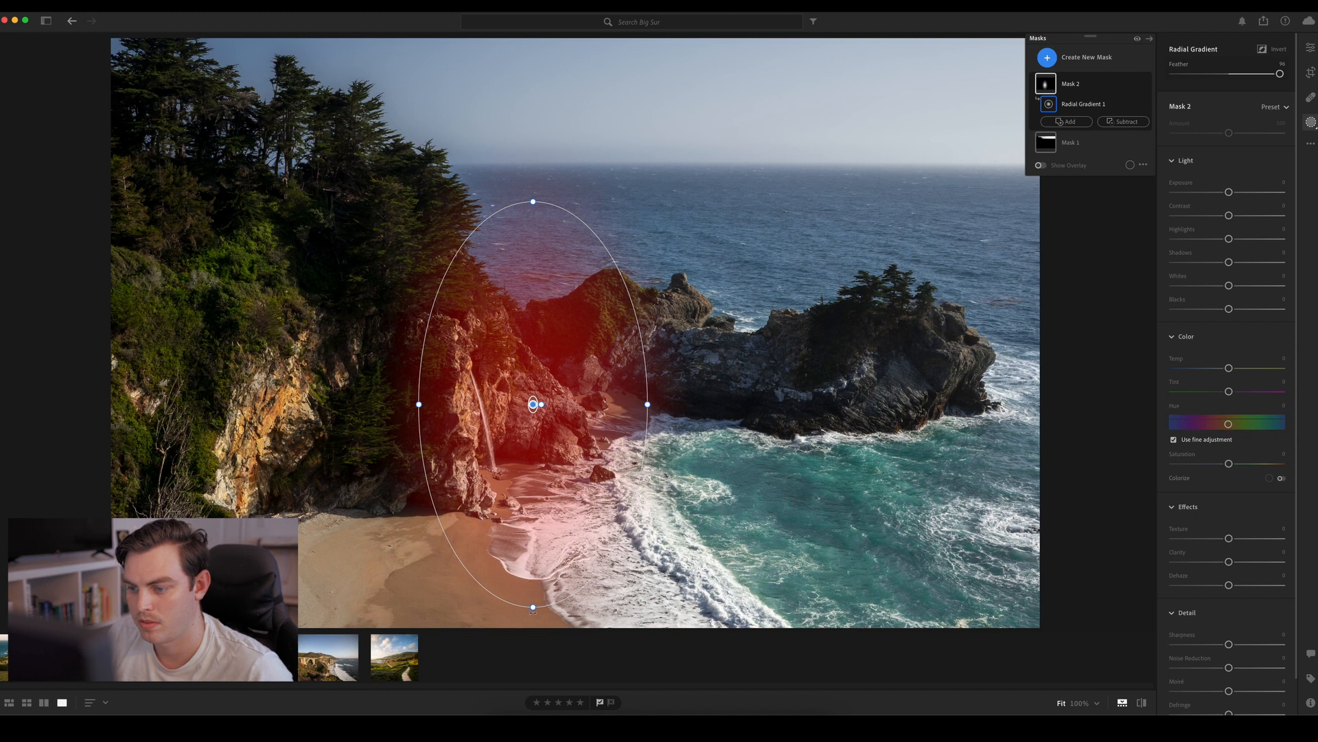
pyautogui.moveTo(535, 613); pyautogui.dragTo(574, 613)
pyautogui.moveTo(1280, 74); pyautogui.dragTo(1235, 74)
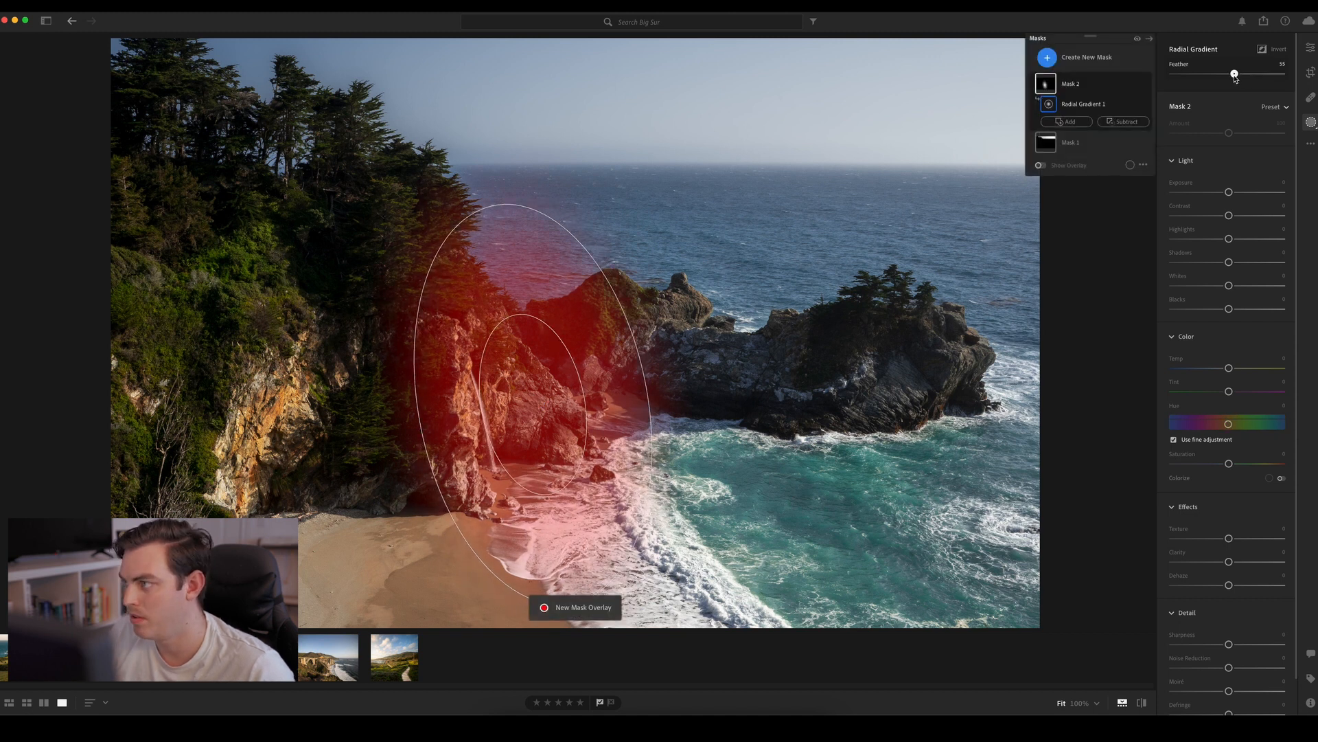
# Move the radial gradient down over the waterfall beach, widen it, and tilt it further to follow the cove's shoreline
pyautogui.moveTo(513, 384); pyautogui.dragTo(517, 428)
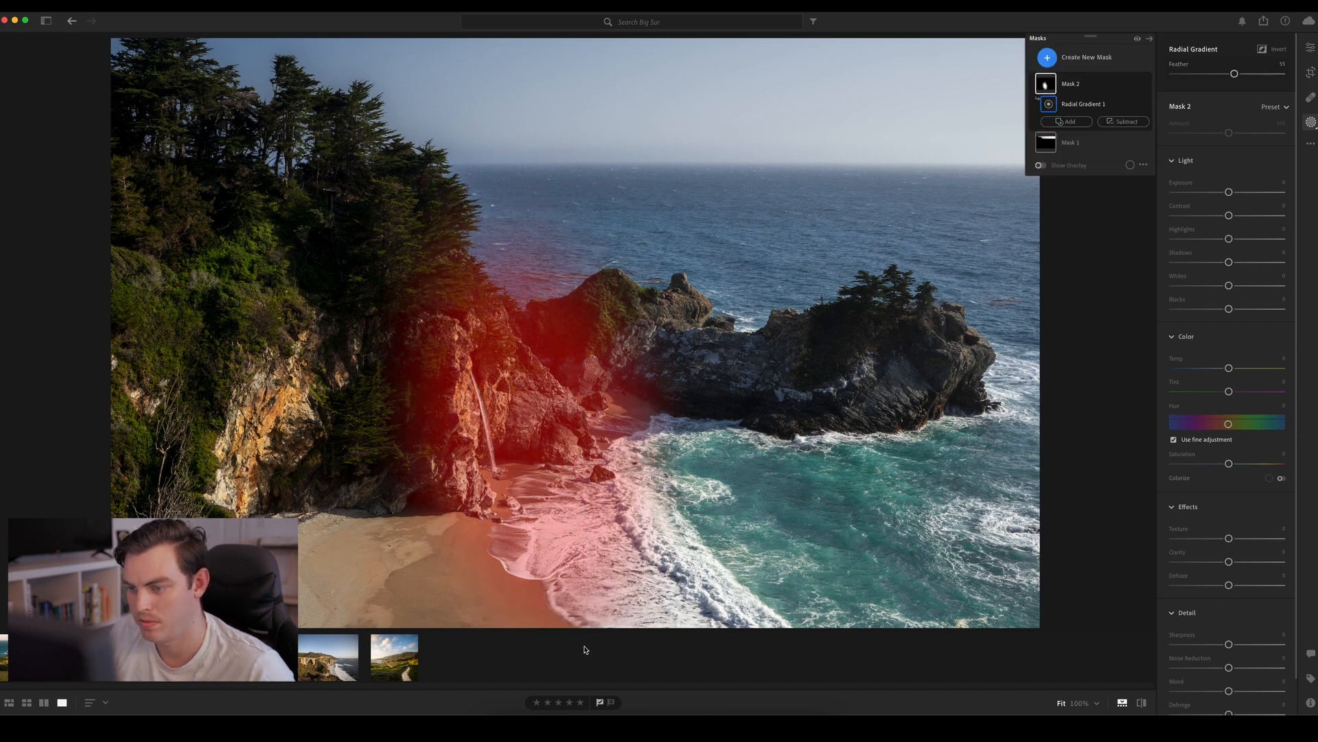
pyautogui.moveTo(495, 242); pyautogui.dragTo(459, 253)
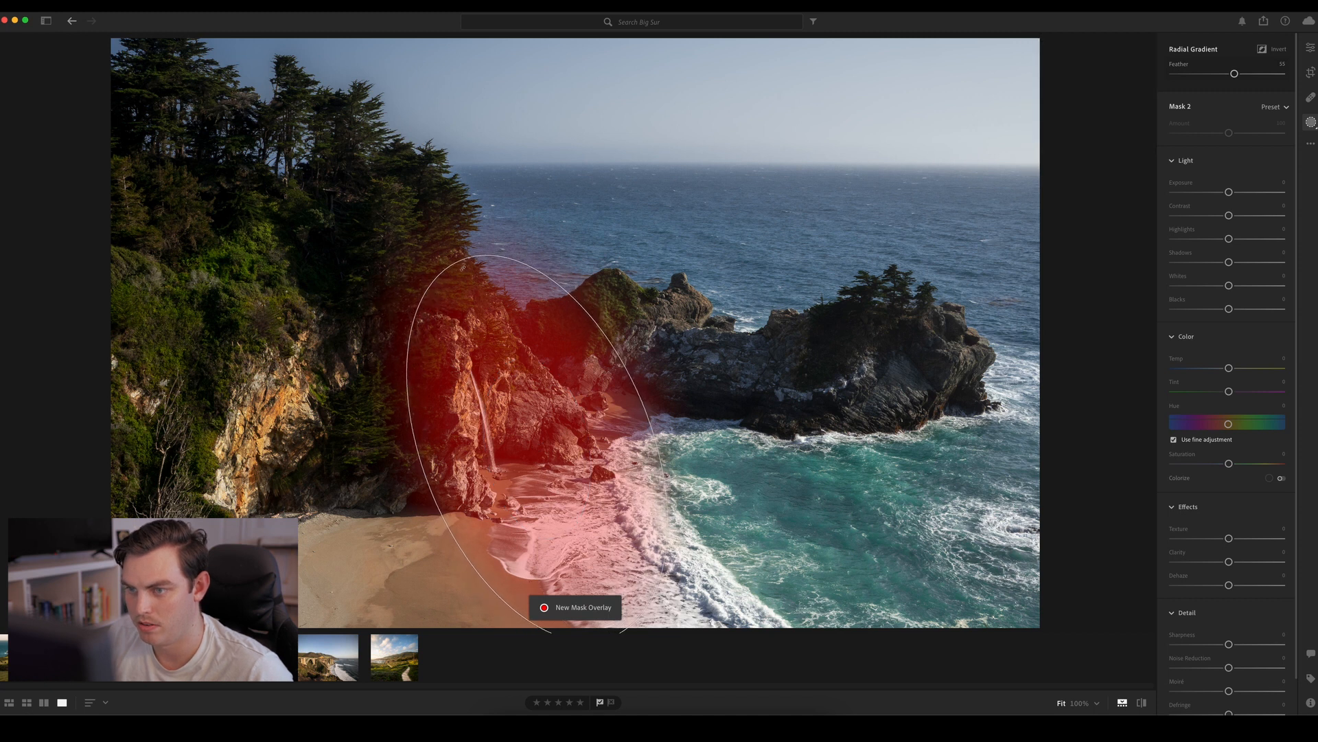
pyautogui.moveTo(542, 441); pyautogui.dragTo(569, 469)
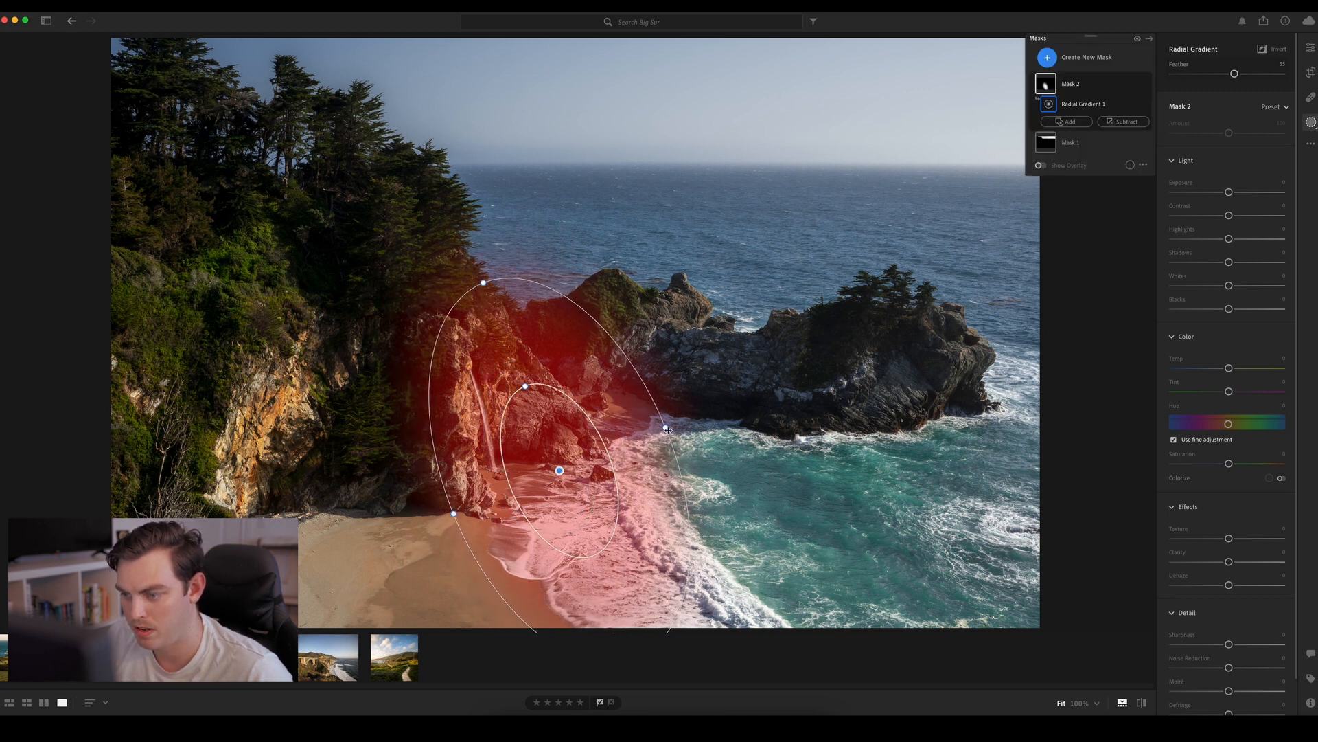
pyautogui.moveTo(667, 429); pyautogui.dragTo(671, 425)
pyautogui.moveTo(448, 516); pyautogui.dragTo(433, 521)
pyautogui.moveTo(557, 471); pyautogui.dragTo(548, 473)
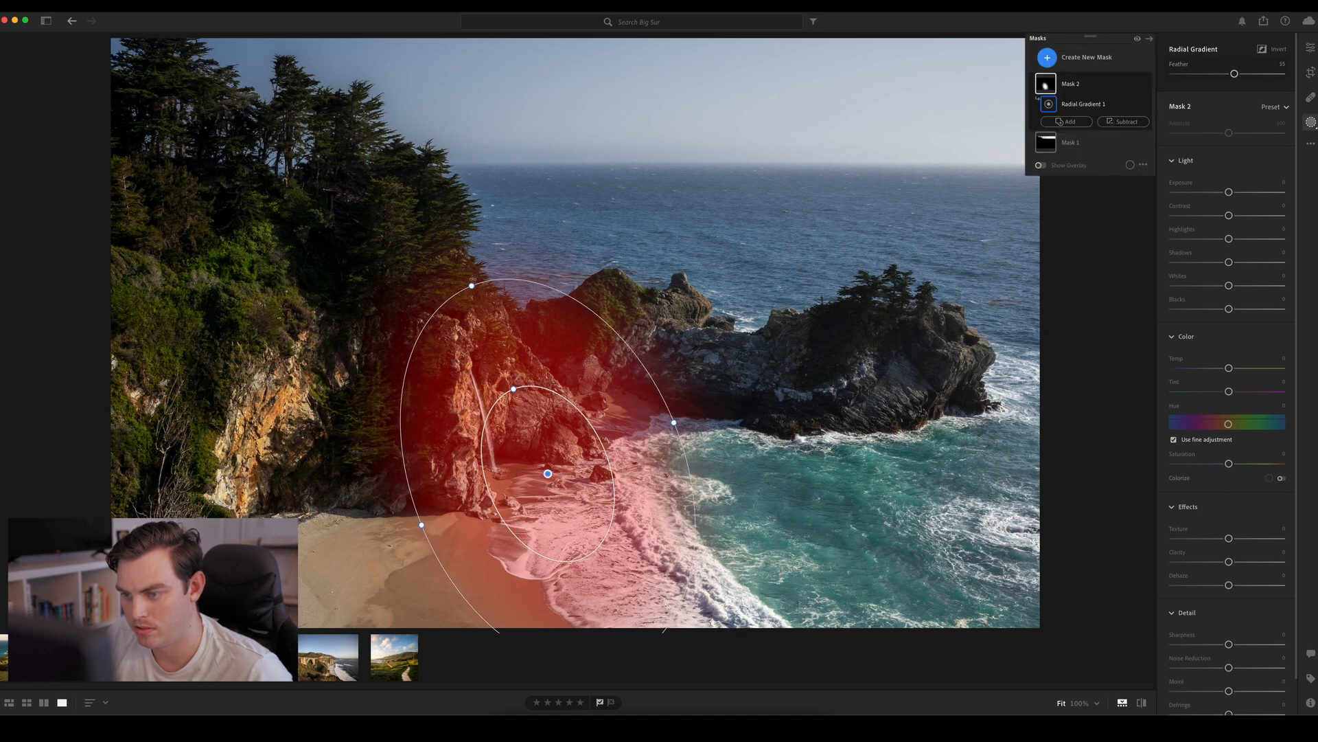
pyautogui.moveTo(539, 273); pyautogui.dragTo(513, 277)
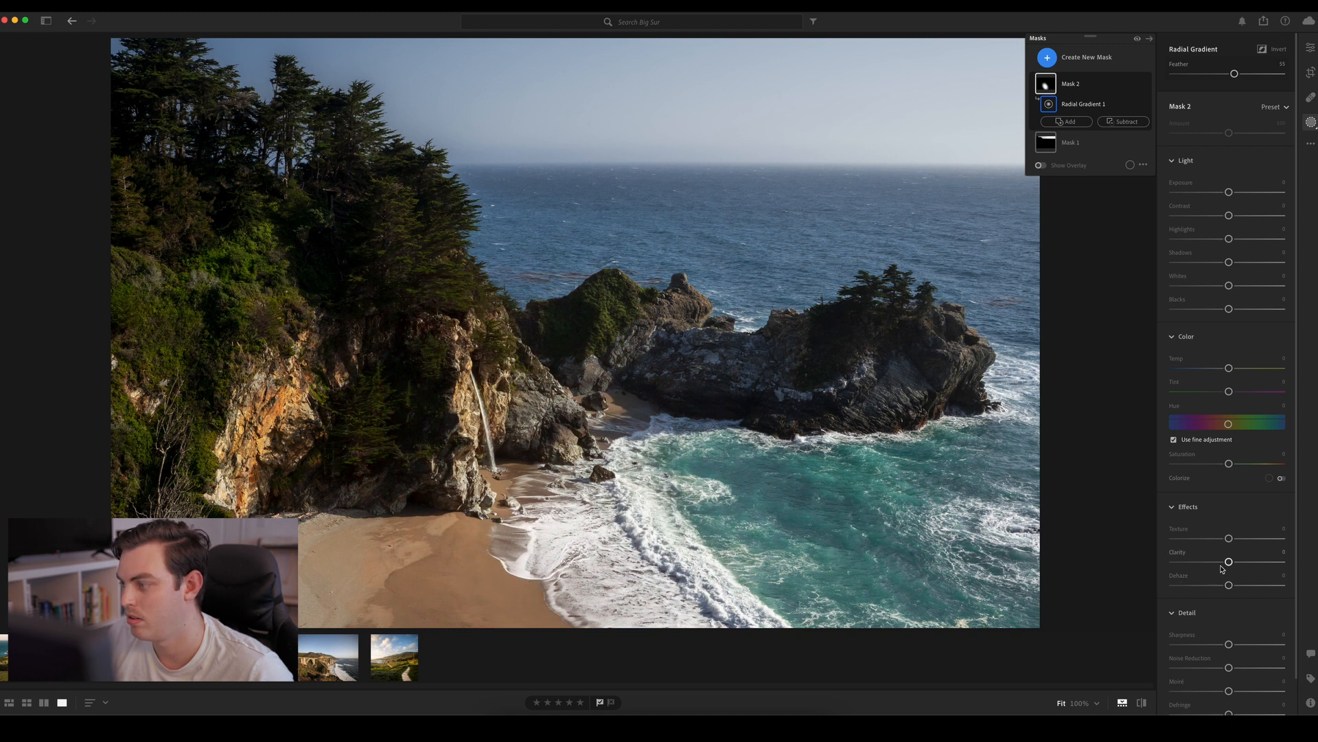
# Set the waterfall mask's Clarity to about +31 and compare the photo with the mask hidden and shown
pyautogui.moveTo(1229, 562); pyautogui.dragTo(1248, 563)
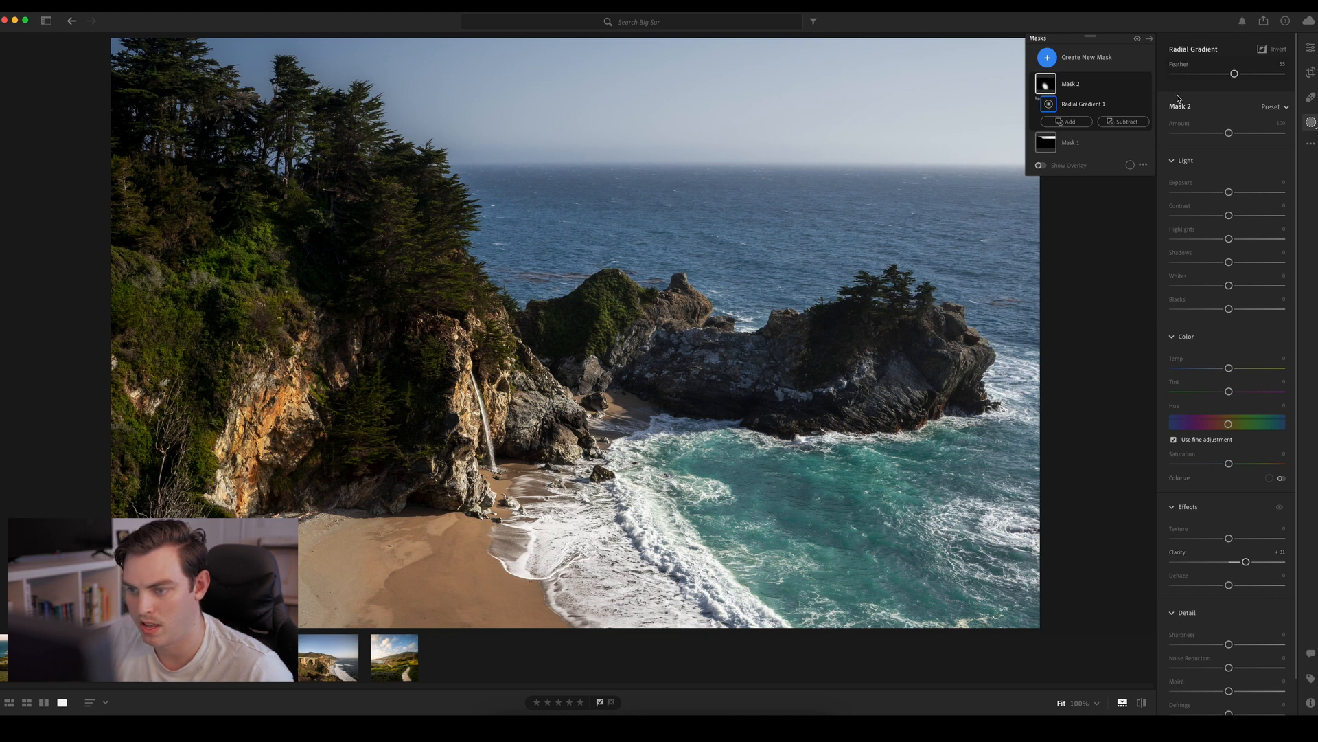
pyautogui.click(1148, 85)
pyautogui.click(1148, 84)
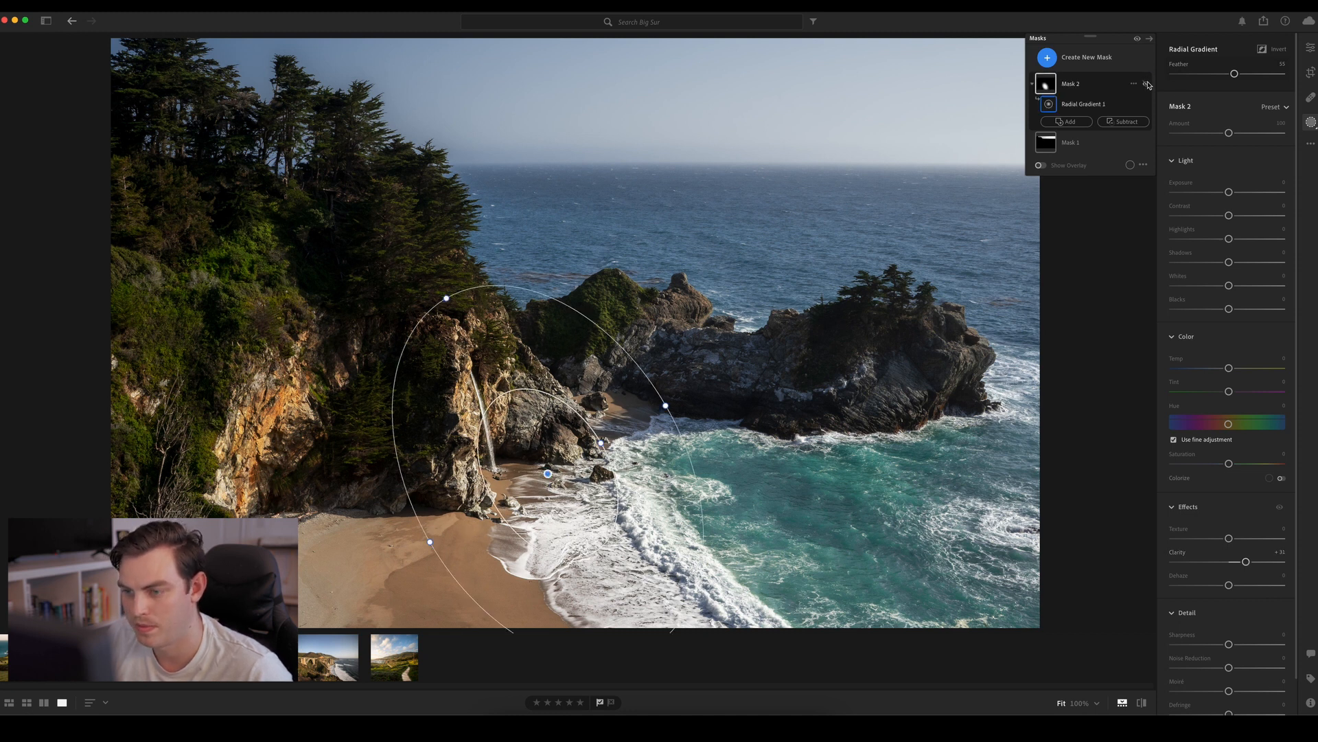
pyautogui.click(1148, 85)
pyautogui.click(1148, 85)
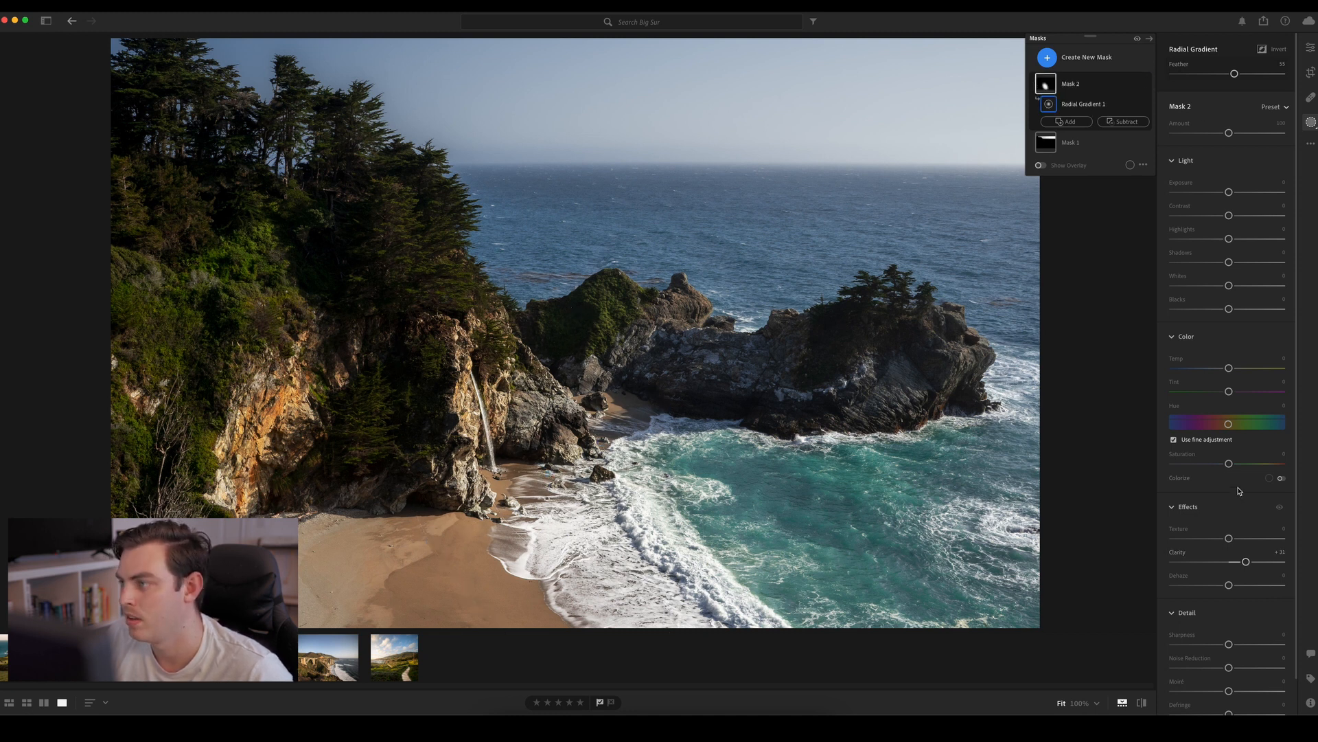
# Duplicate and invert the waterfall mask, and subtract a luminance range of about 84 to 100, feathered down to 38, to exclude bright areas
pyautogui.rightClick(1069, 86)
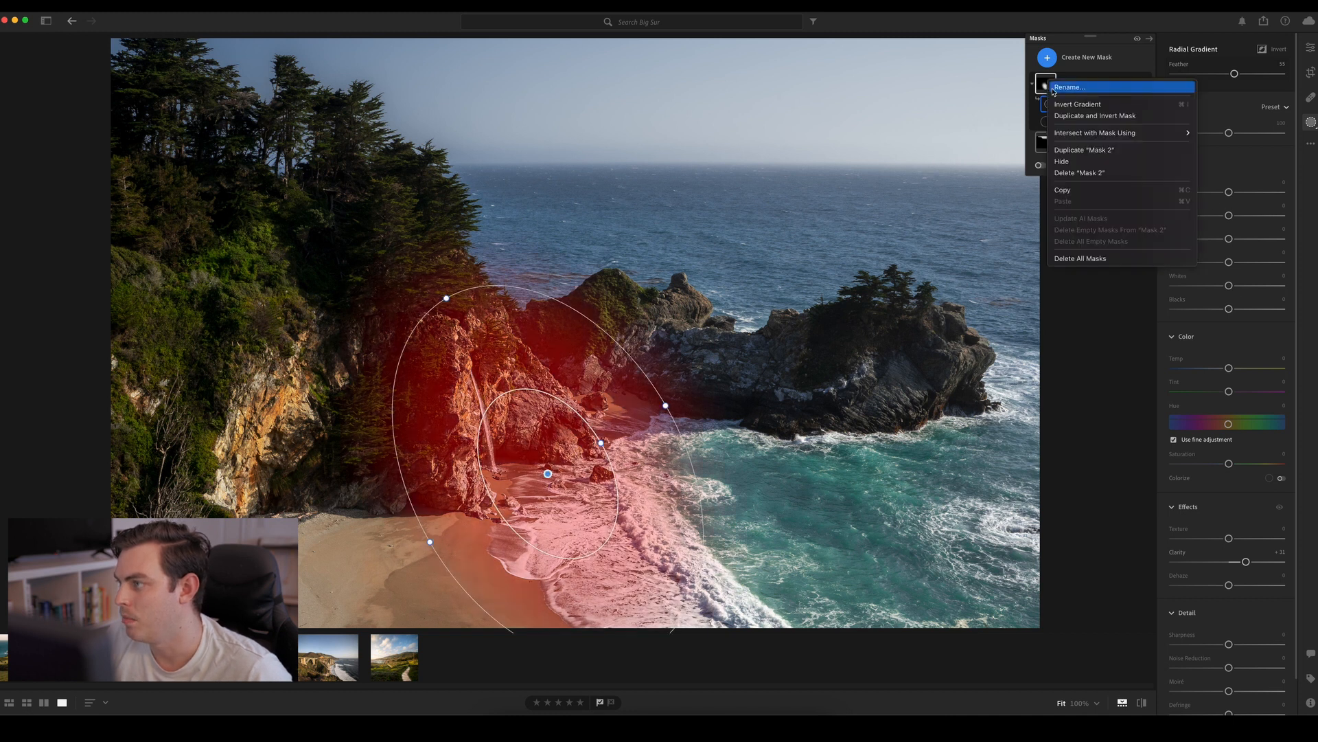
pyautogui.click(1095, 116)
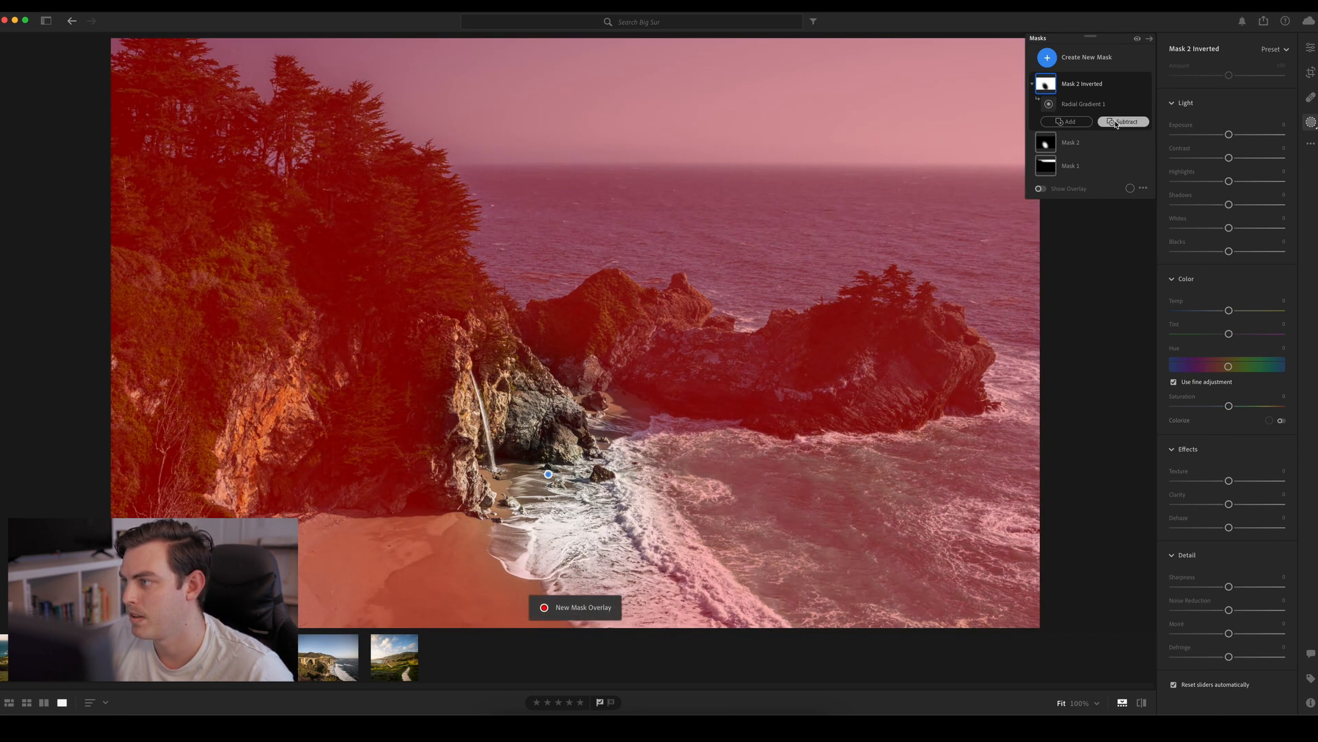
pyautogui.click(1117, 123)
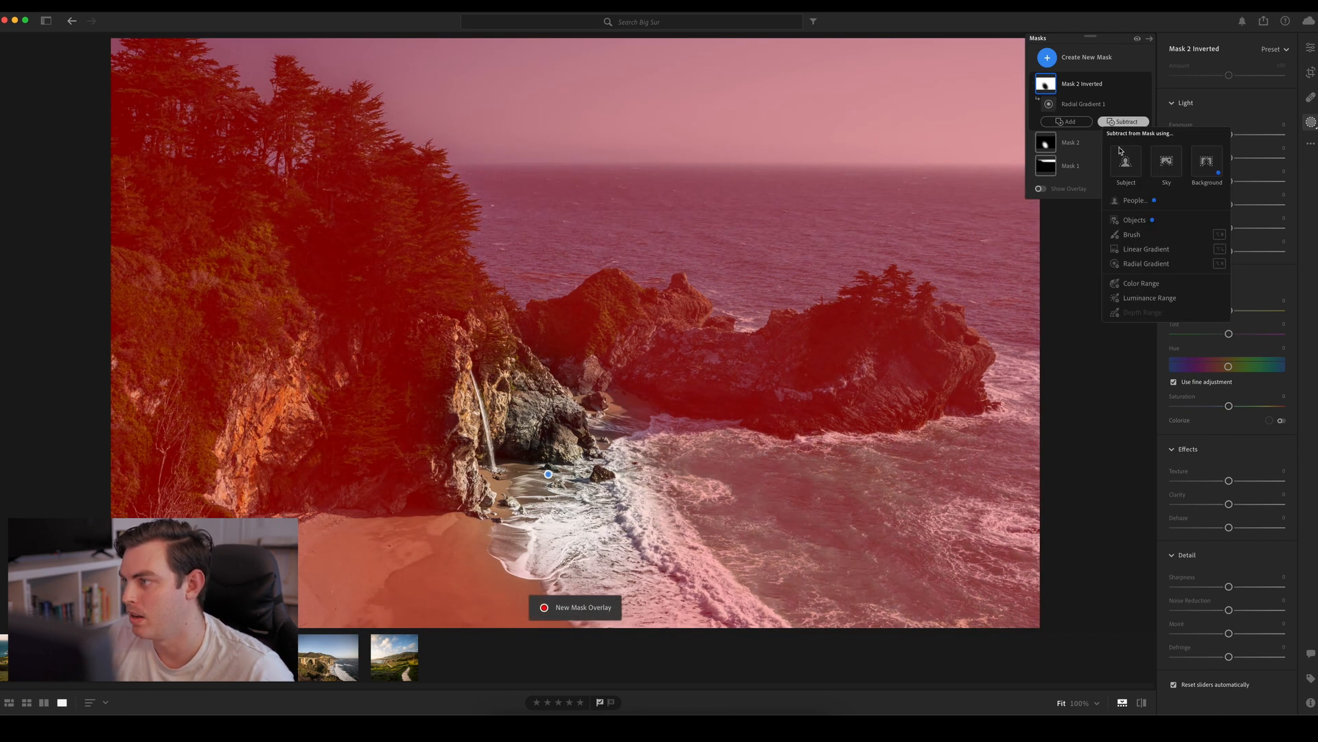
pyautogui.click(1138, 298)
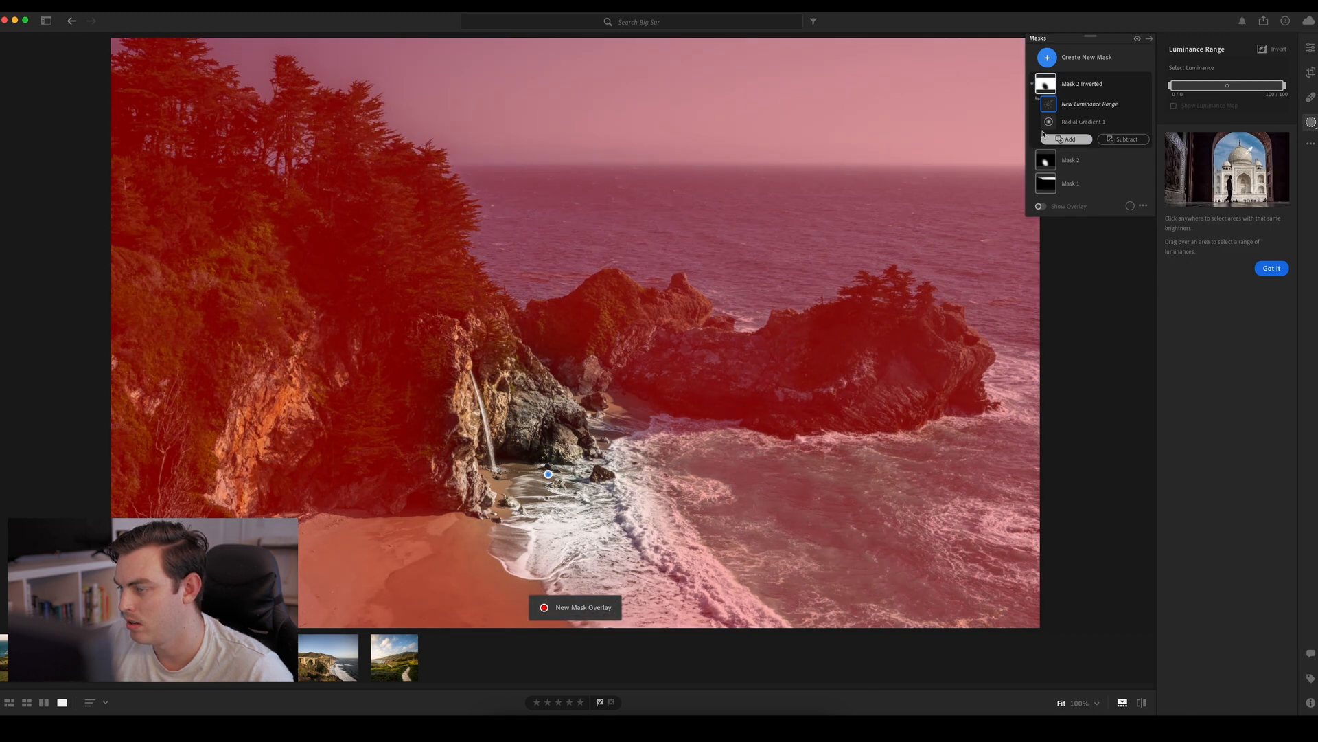
pyautogui.moveTo(1169, 85); pyautogui.dragTo(1267, 91)
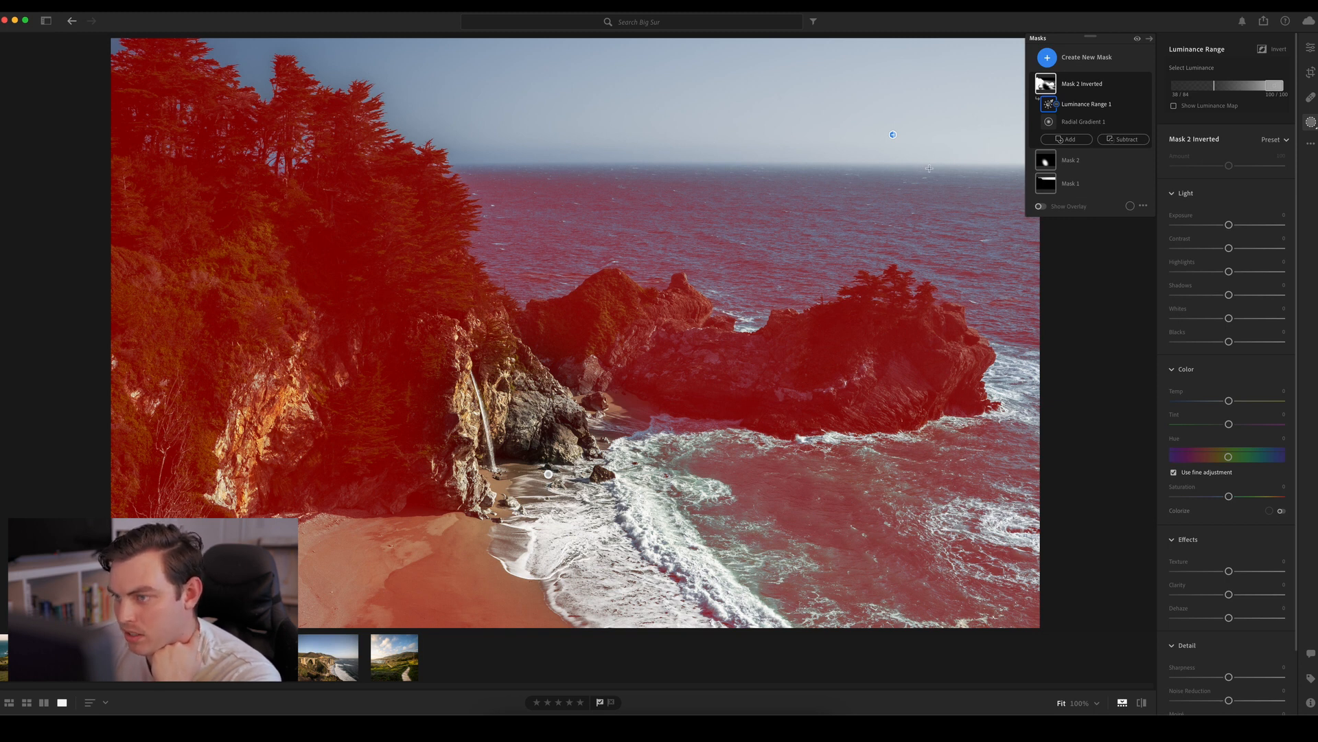
# Adjust the inverted mask to Exposure about −0.36, Shadows about +39, Whites about −46, Texture about −6 and Clarity about −17
pyautogui.moveTo(1229, 225); pyautogui.dragTo(1224, 226)
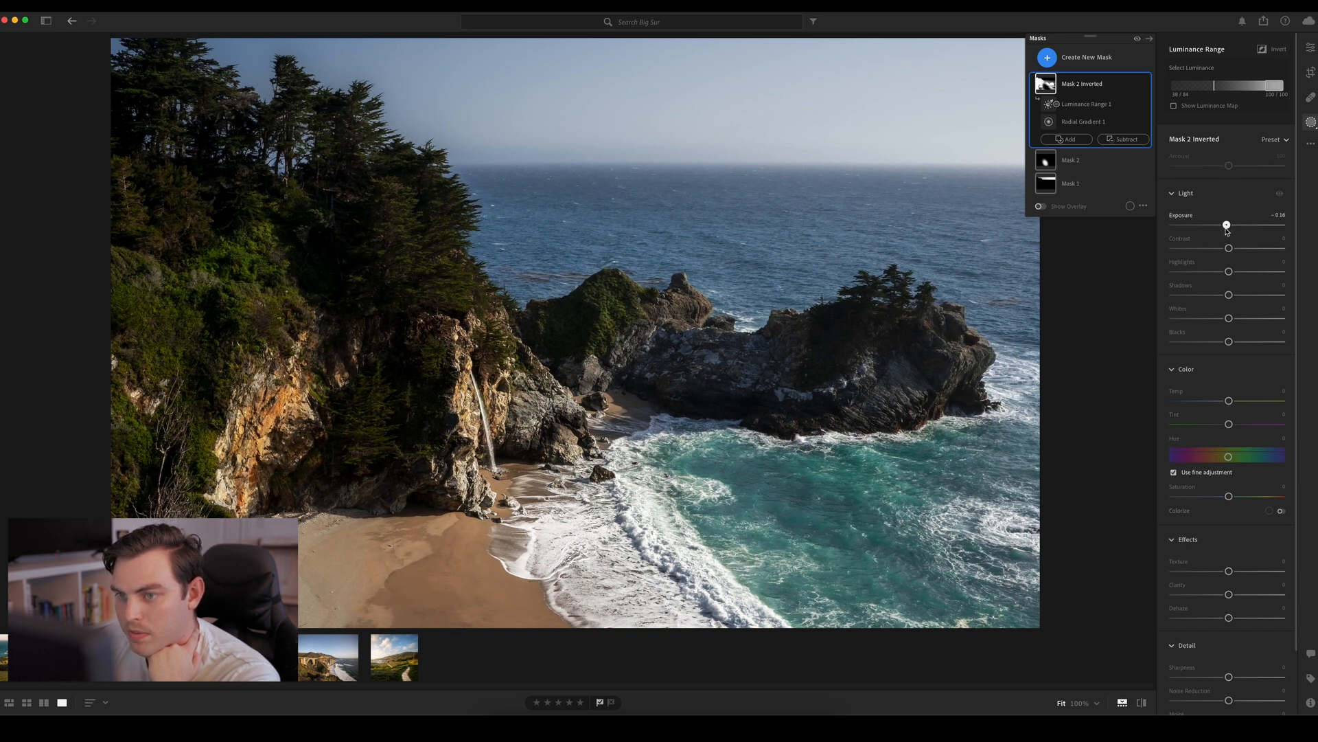
pyautogui.moveTo(1229, 296); pyautogui.dragTo(1204, 320)
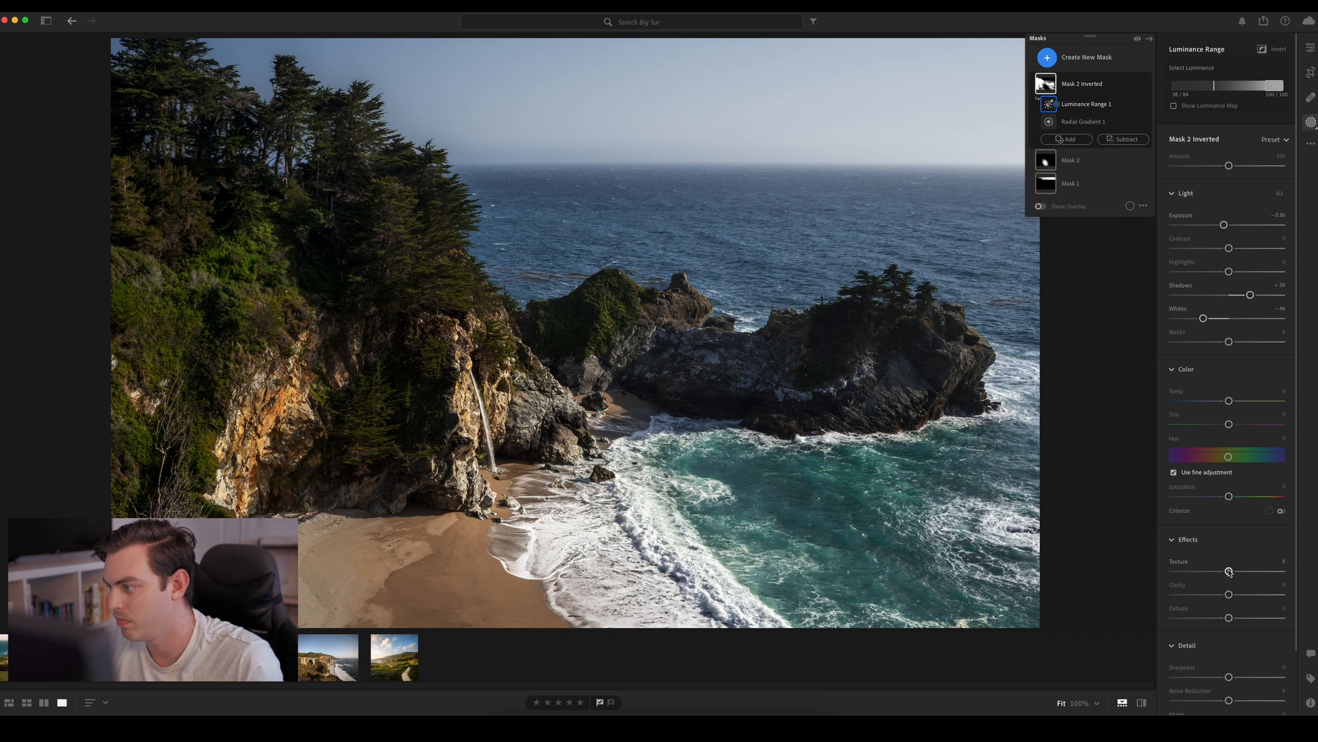
pyautogui.moveTo(1229, 572); pyautogui.dragTo(1253, 596)
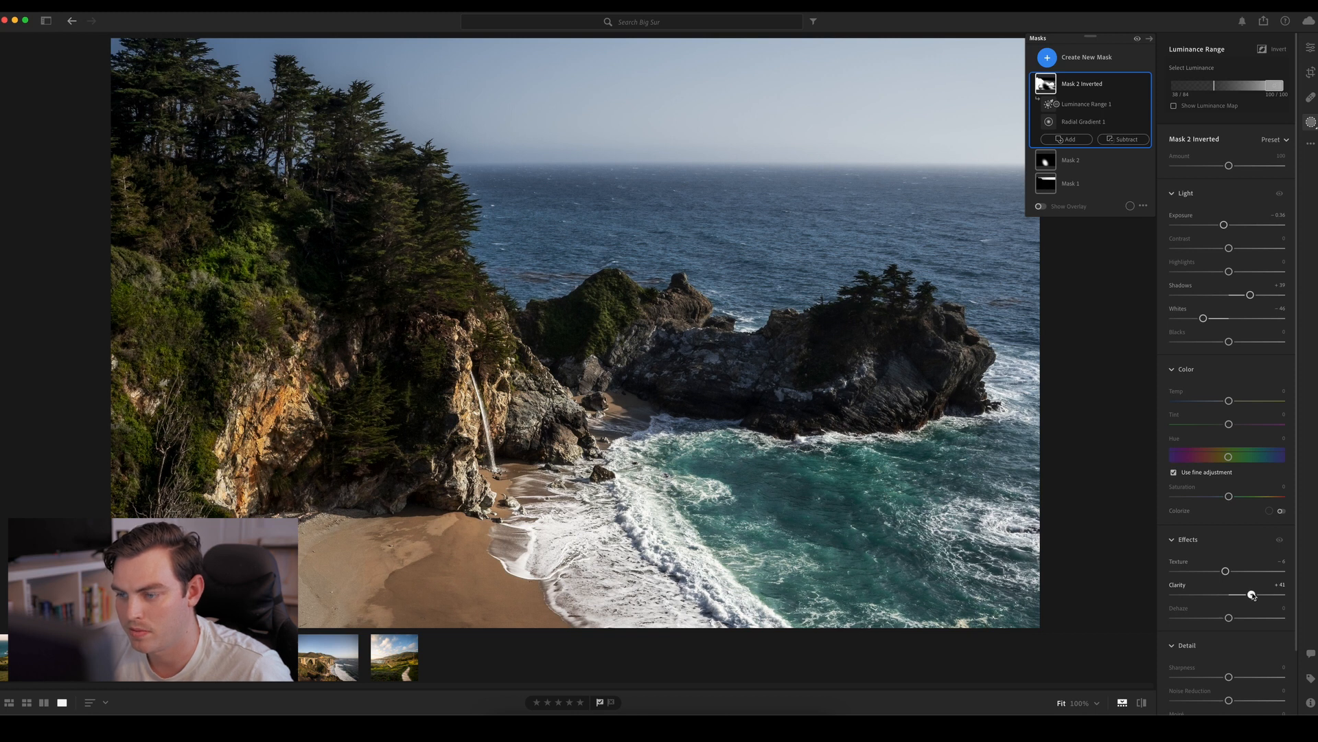
pyautogui.moveTo(1249, 595); pyautogui.dragTo(1214, 598)
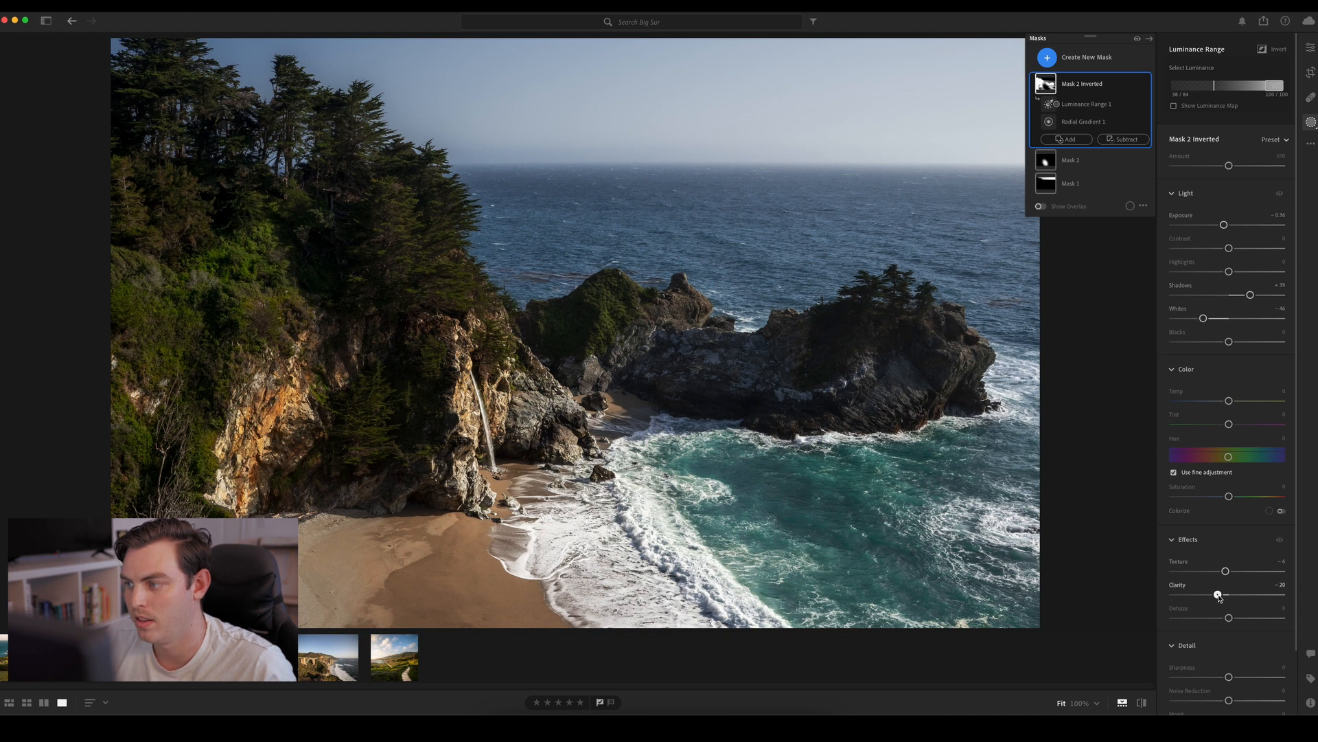
pyautogui.moveTo(1222, 598); pyautogui.dragTo(1220, 596)
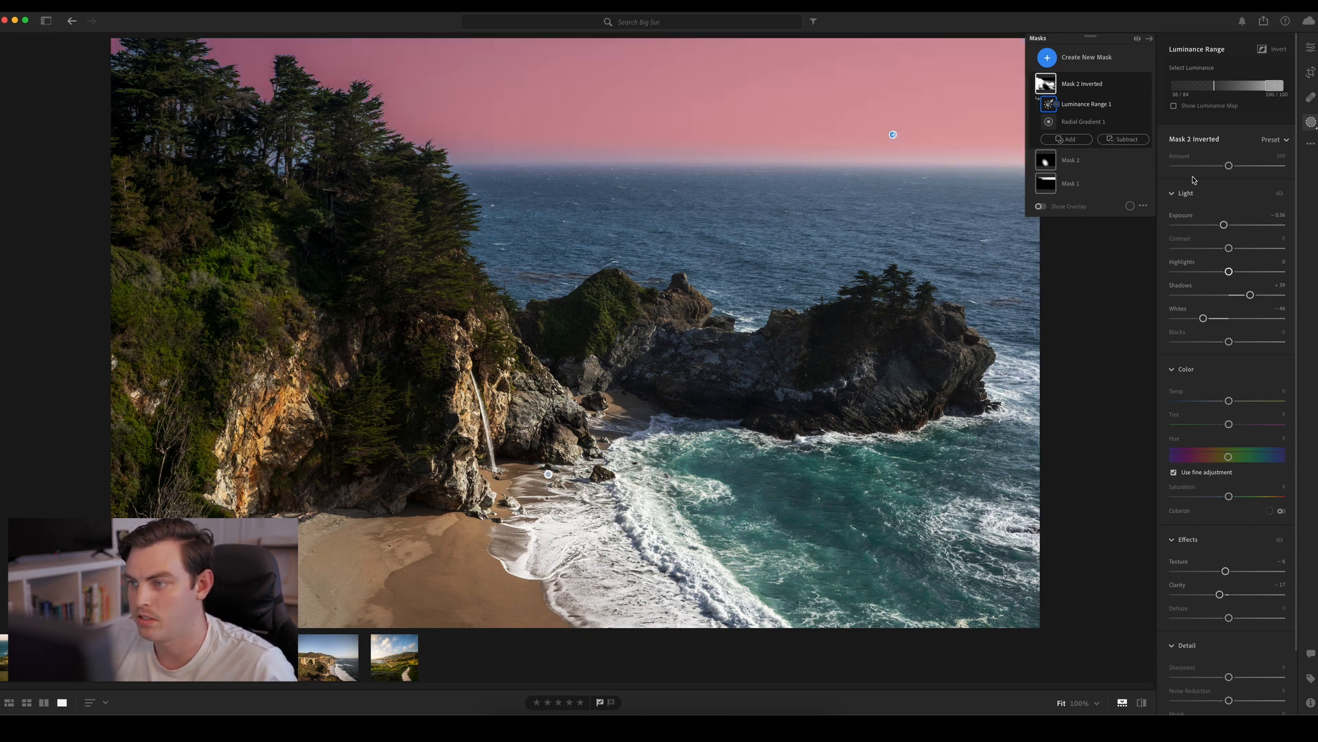
pyautogui.scroll(-3, 1229, 494)
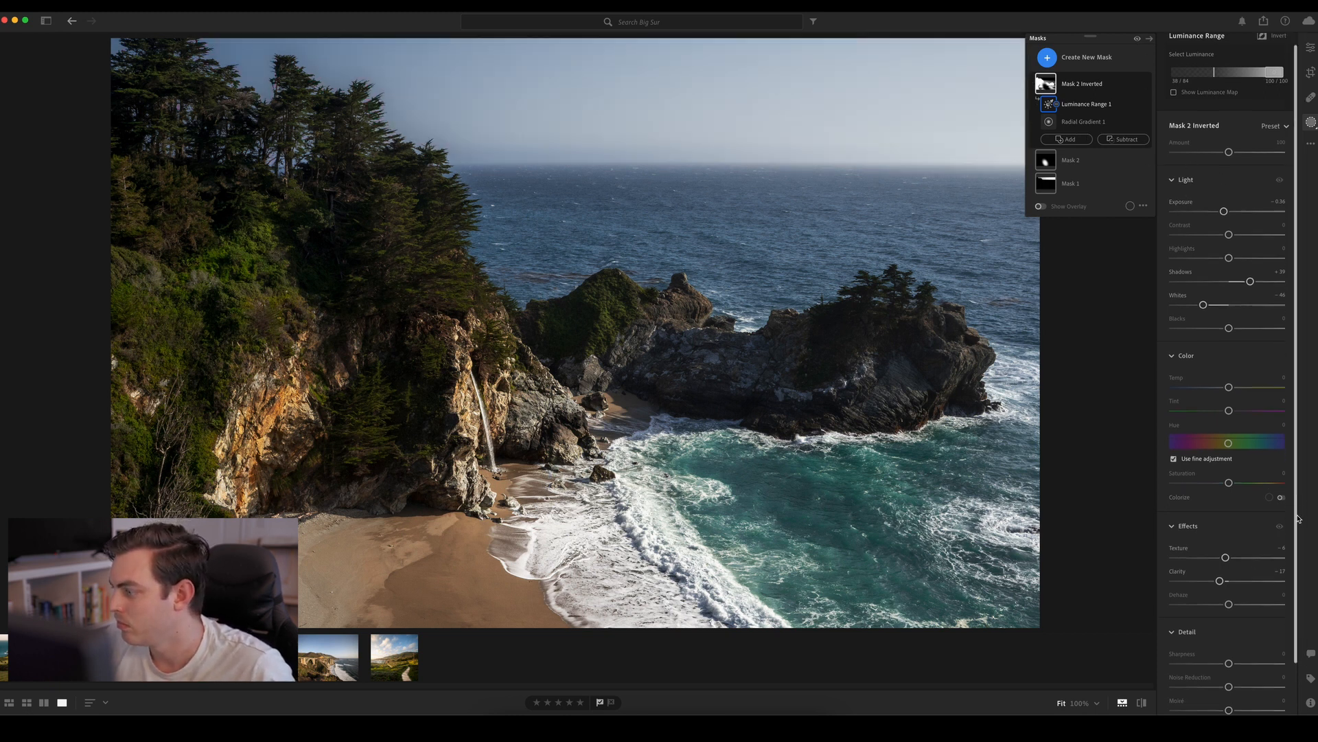
# Create a large radial gradient mask over the right-hand rock and turquoise water, enlarge it, and shift it toward the photo's lower-right corner
pyautogui.click(1048, 62)
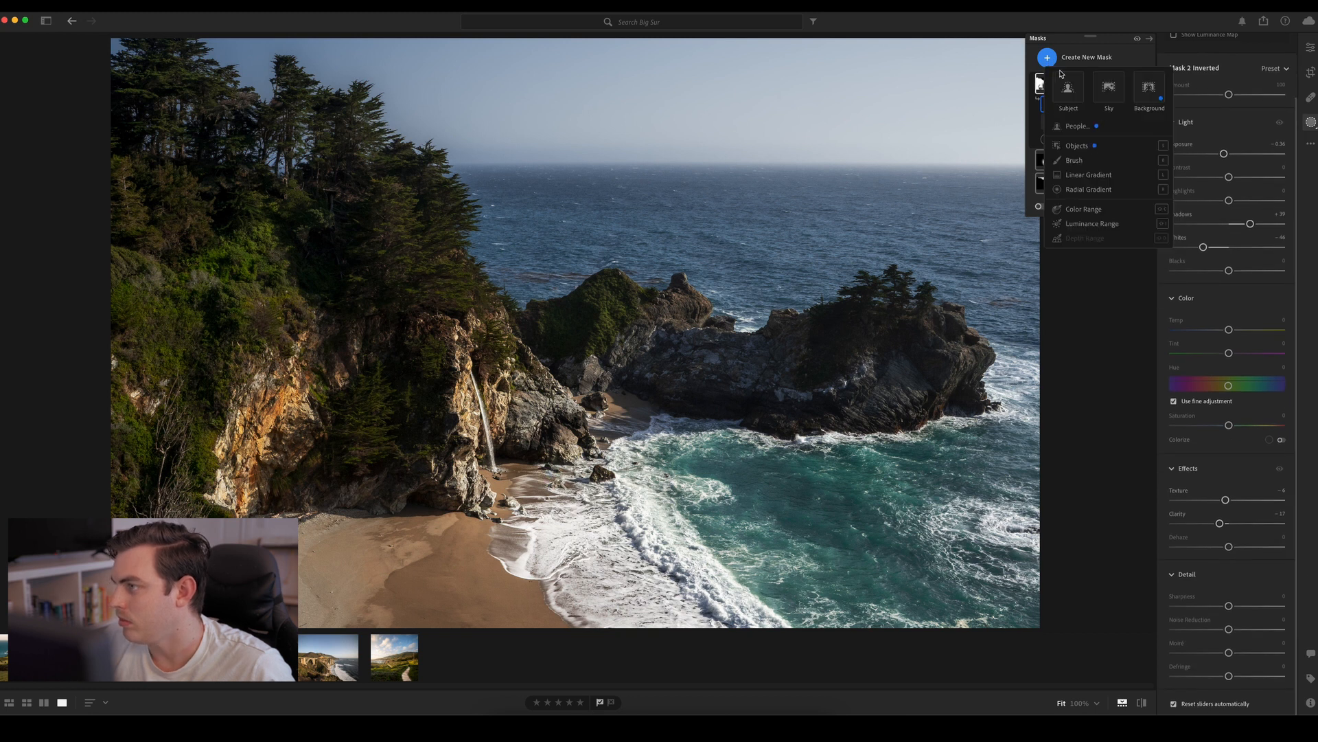
pyautogui.click(1024, 128)
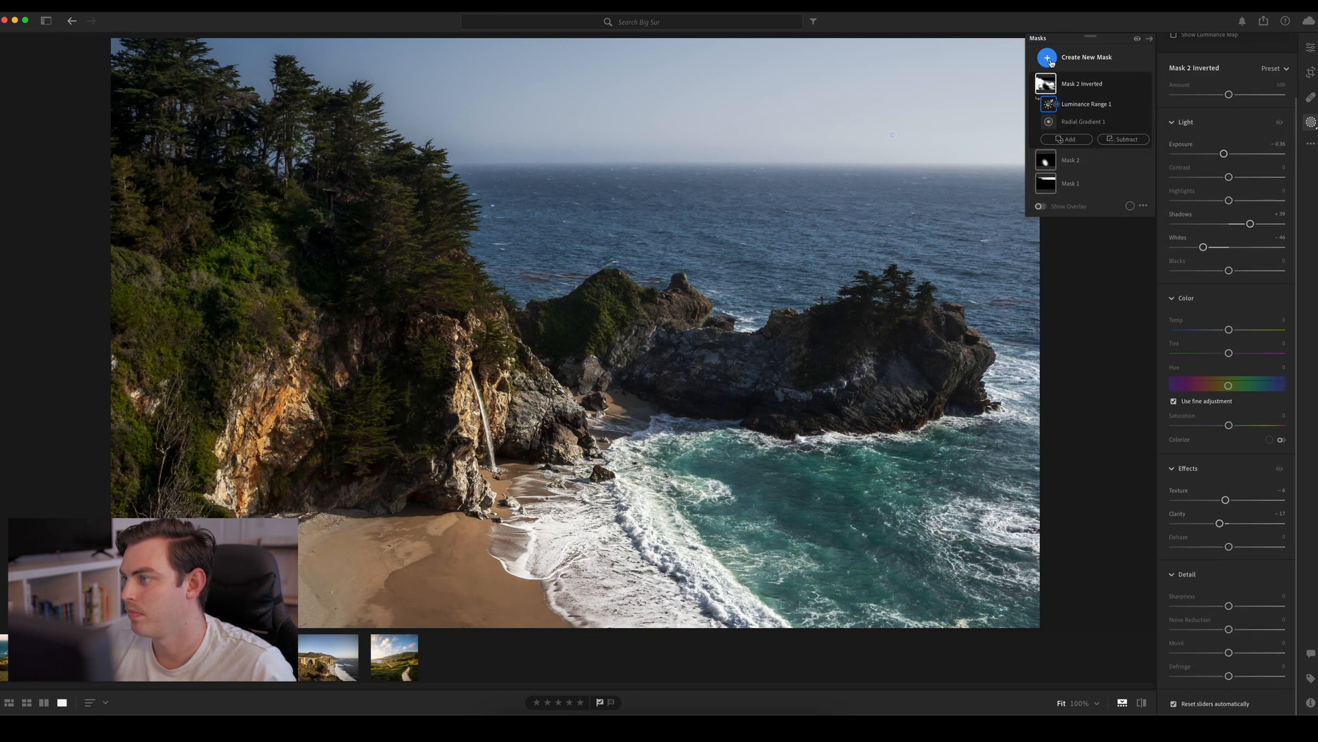
pyautogui.click(1050, 62)
pyautogui.click(1085, 192)
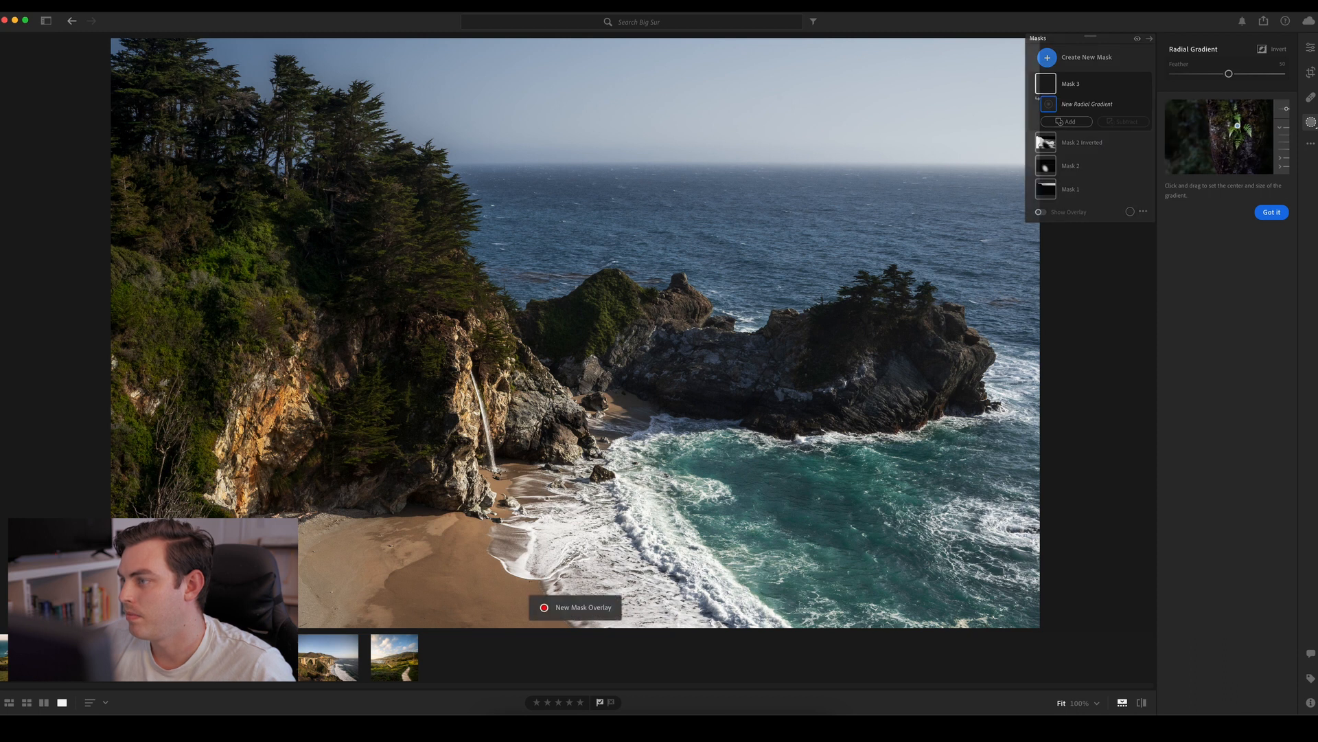
pyautogui.moveTo(880, 439); pyautogui.dragTo(1021, 571)
pyautogui.moveTo(880, 439); pyautogui.dragTo(895, 445)
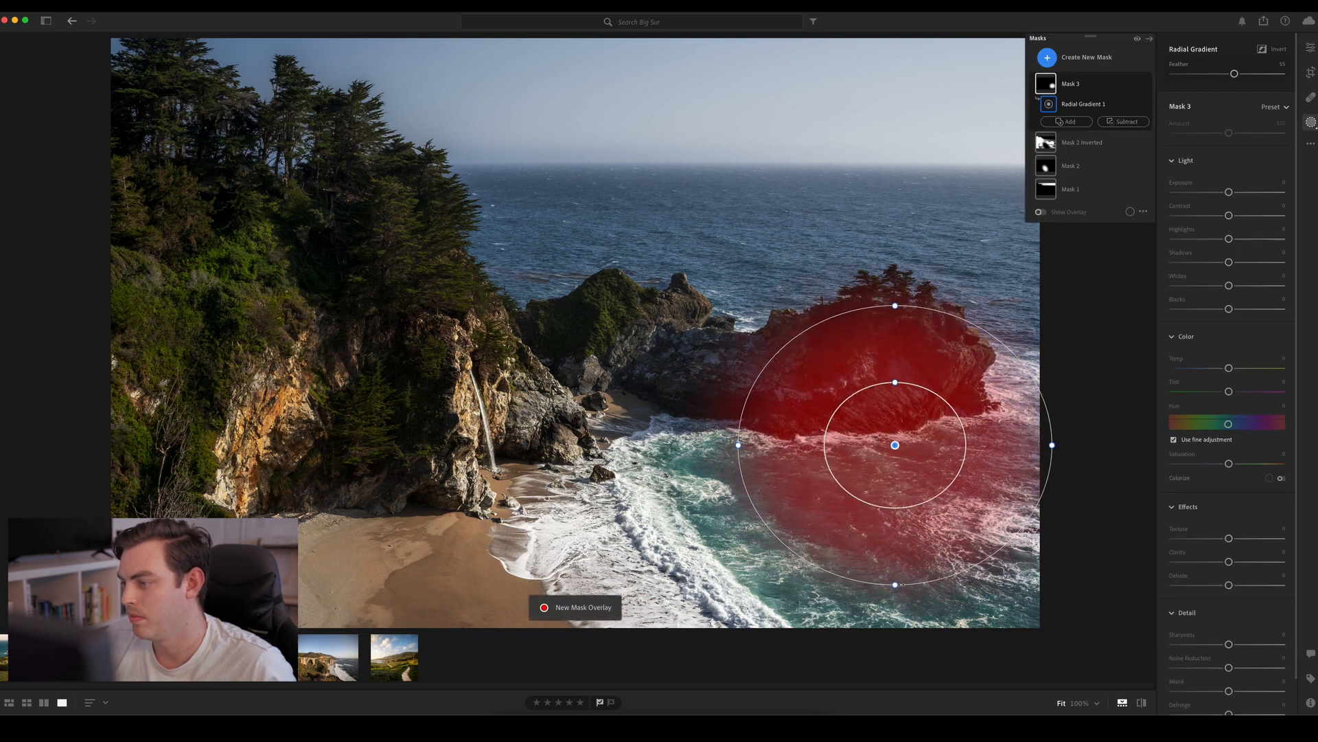
pyautogui.moveTo(896, 585); pyautogui.dragTo(897, 628)
pyautogui.moveTo(894, 445); pyautogui.dragTo(901, 480)
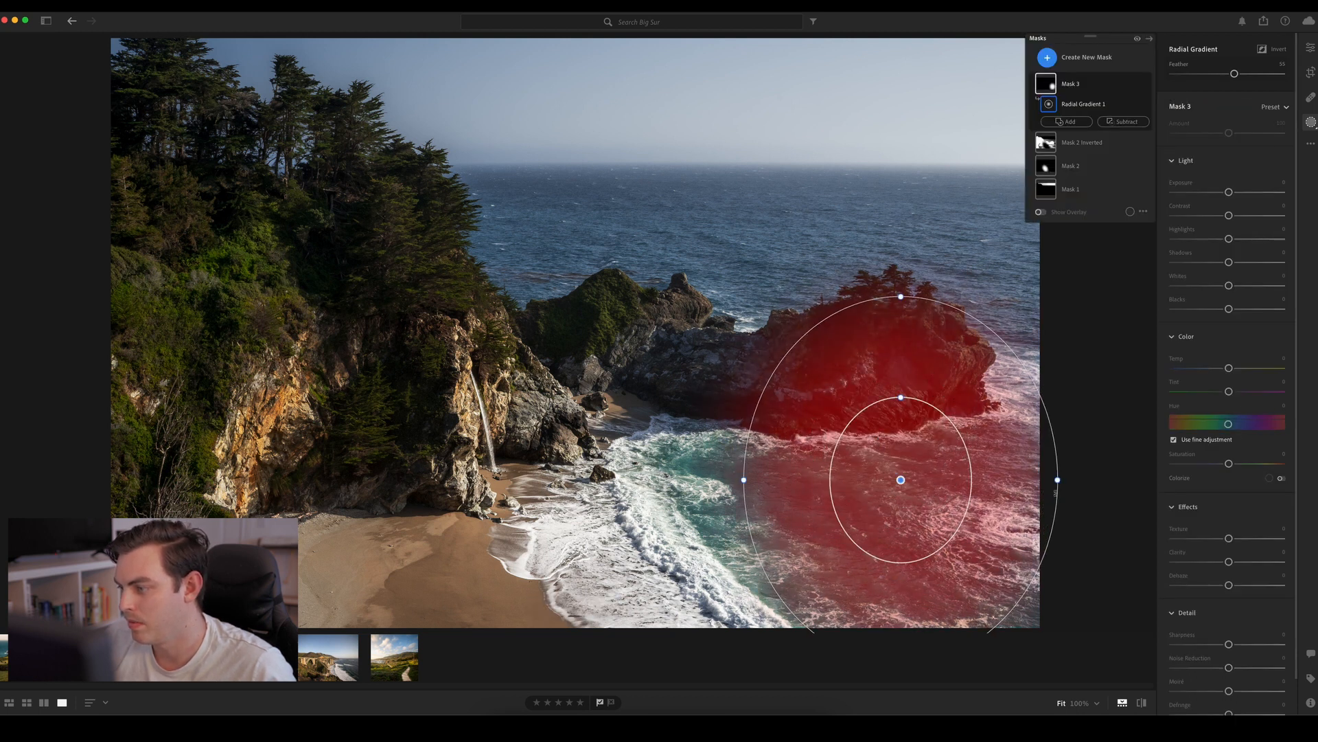
pyautogui.moveTo(1058, 480); pyautogui.dragTo(1143, 480)
pyautogui.moveTo(901, 478); pyautogui.dragTo(927, 501)
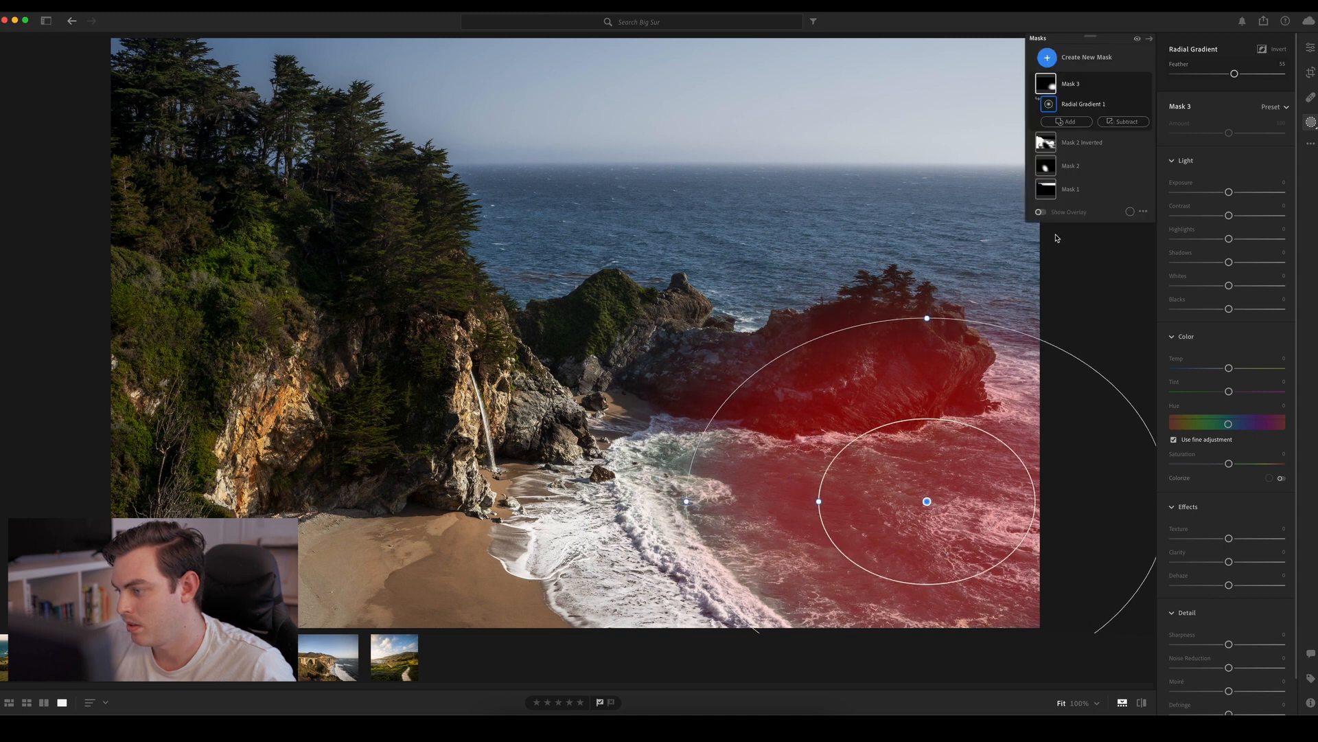
# Lower the water mask's Exposure to about −0.64 and move its gradient farther into the photo's lower-right corner
pyautogui.moveTo(1228, 191); pyautogui.dragTo(1220, 194)
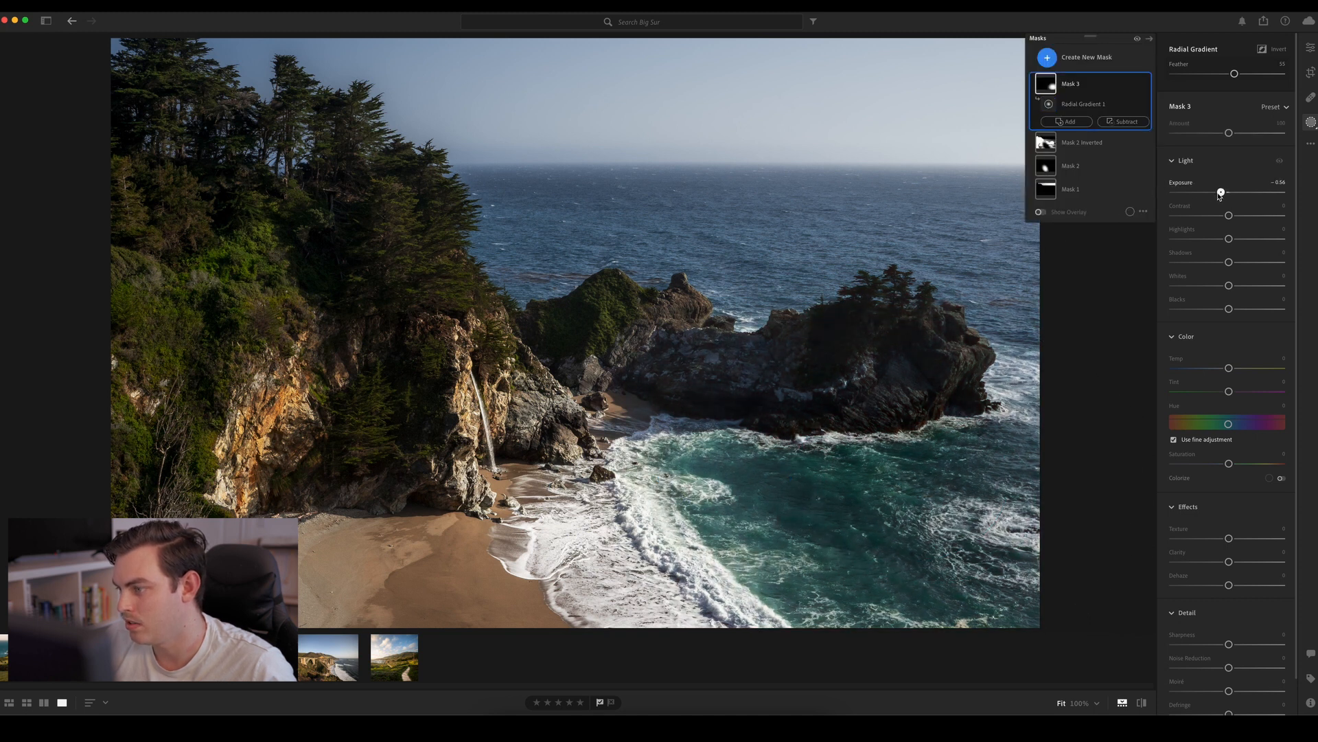
pyautogui.moveTo(931, 499); pyautogui.dragTo(987, 525)
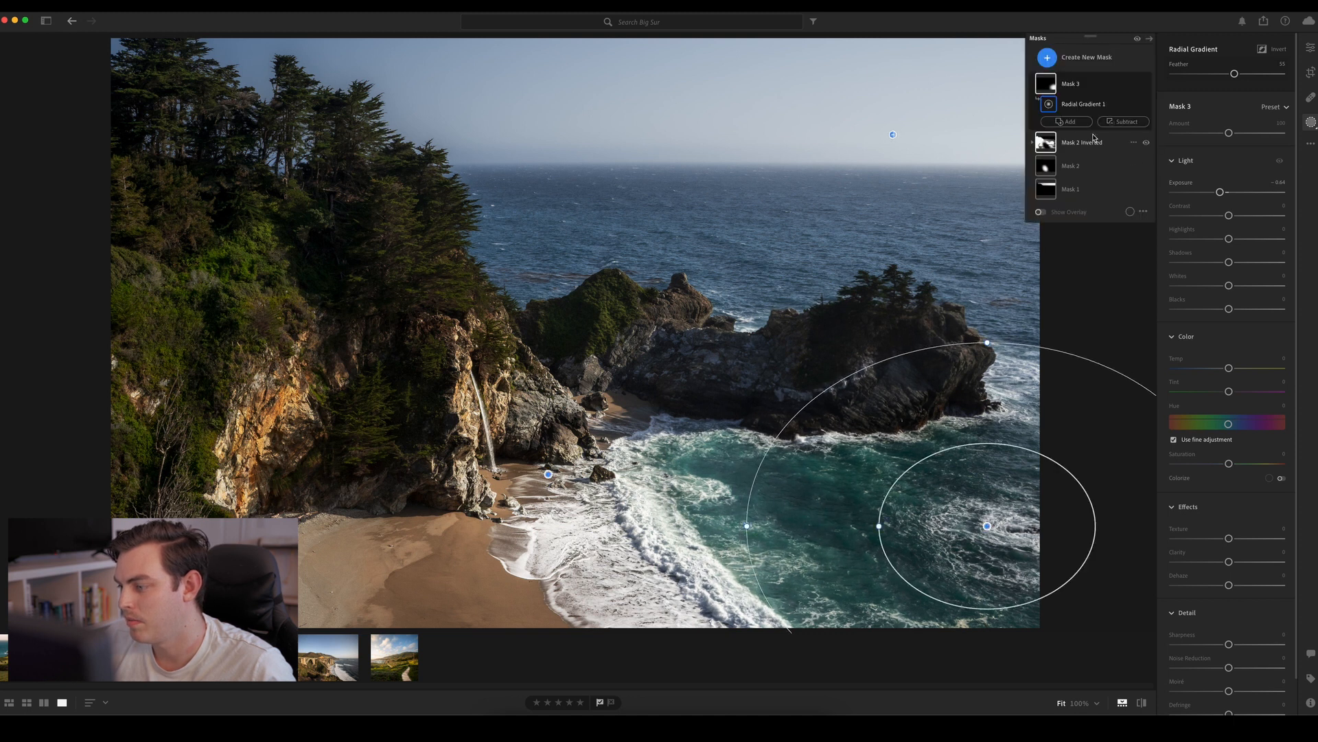
# Add a second radial gradient to the water mask over the photo's lower-left cliff and beach, then move it down and widen it slightly
pyautogui.click(1073, 120)
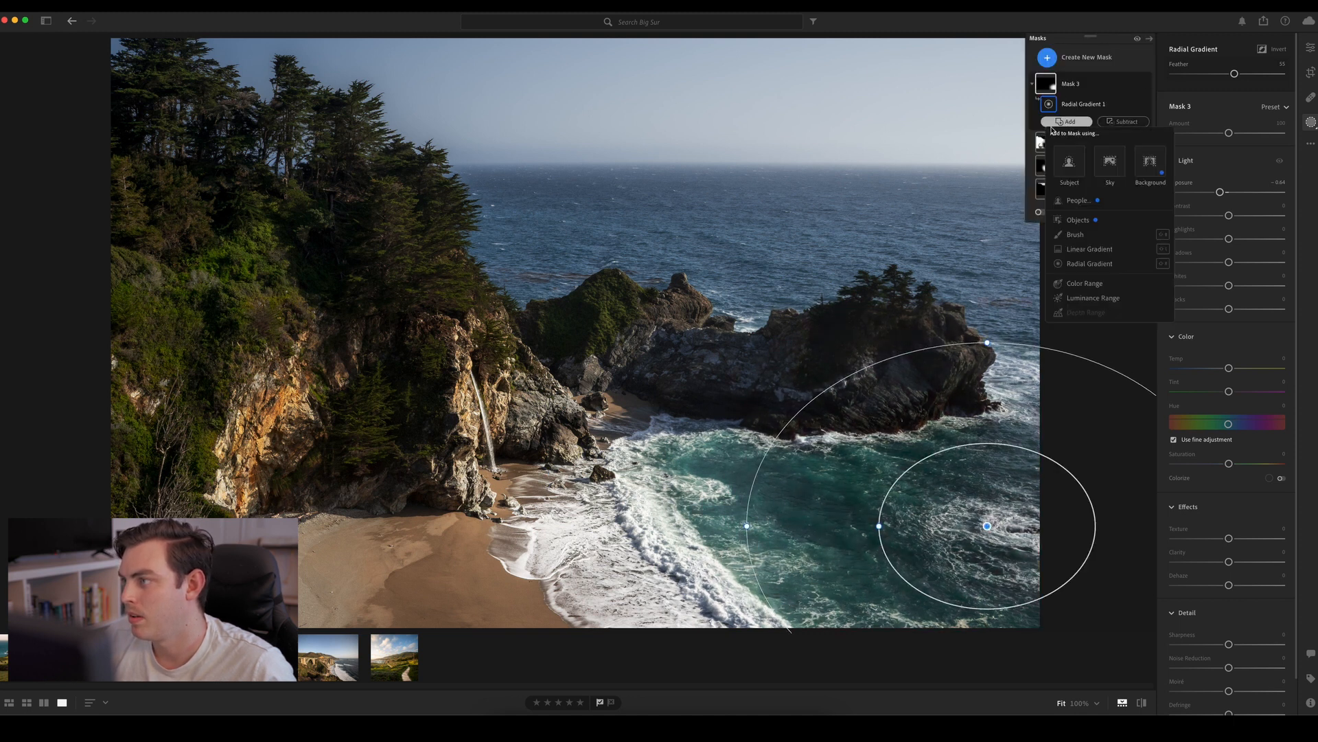
pyautogui.click(1088, 260)
pyautogui.moveTo(264, 520); pyautogui.dragTo(318, 563)
pyautogui.moveTo(200, 414); pyautogui.dragTo(204, 506)
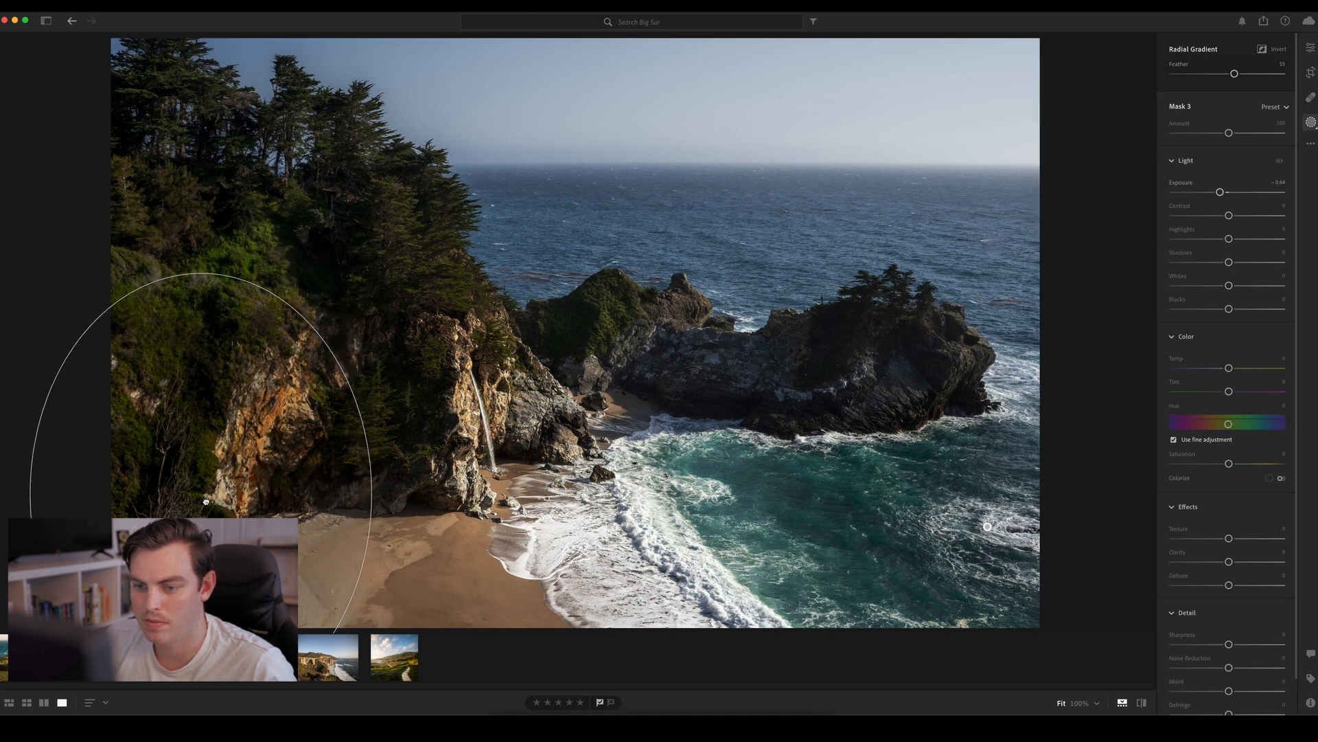
pyautogui.moveTo(365, 485); pyautogui.dragTo(373, 485)
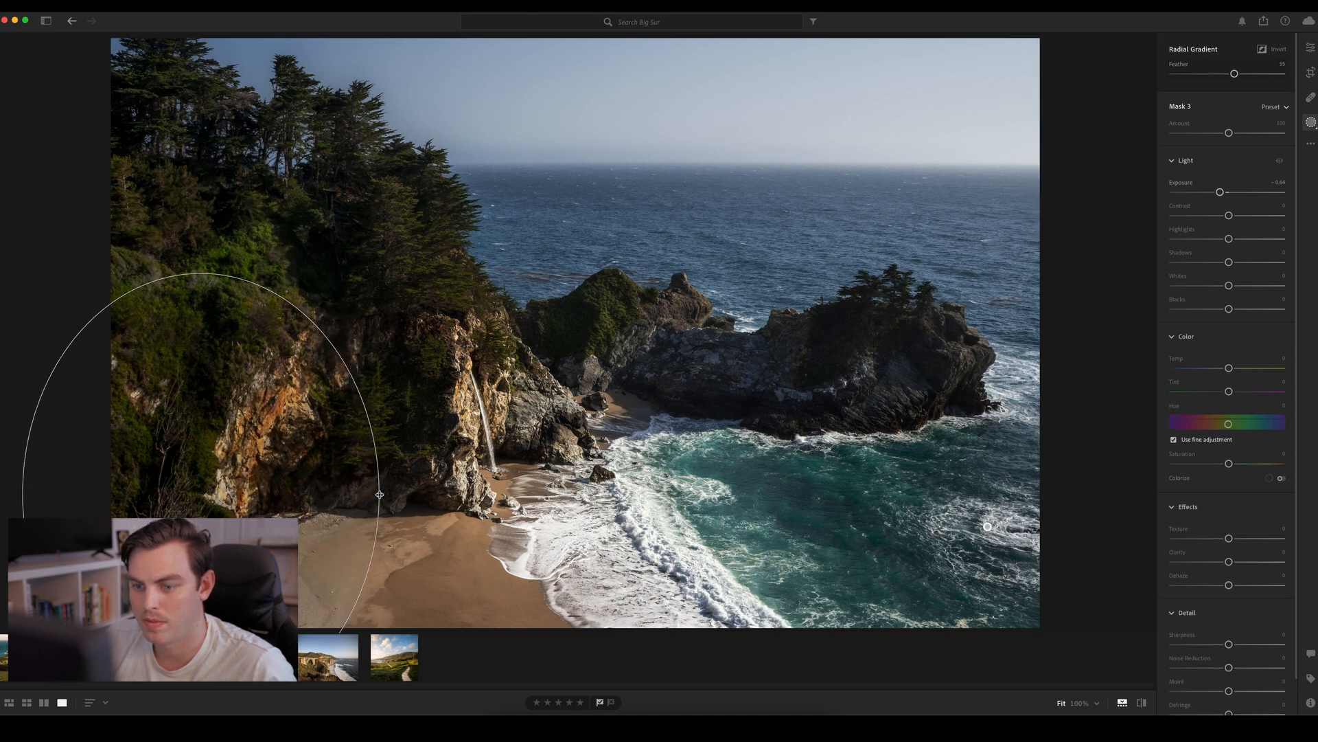
# Toggle the two-gradient corner mask's visibility repeatedly to compare the photo with and without its darkening, leaving the mask enabled
pyautogui.click(1145, 85)
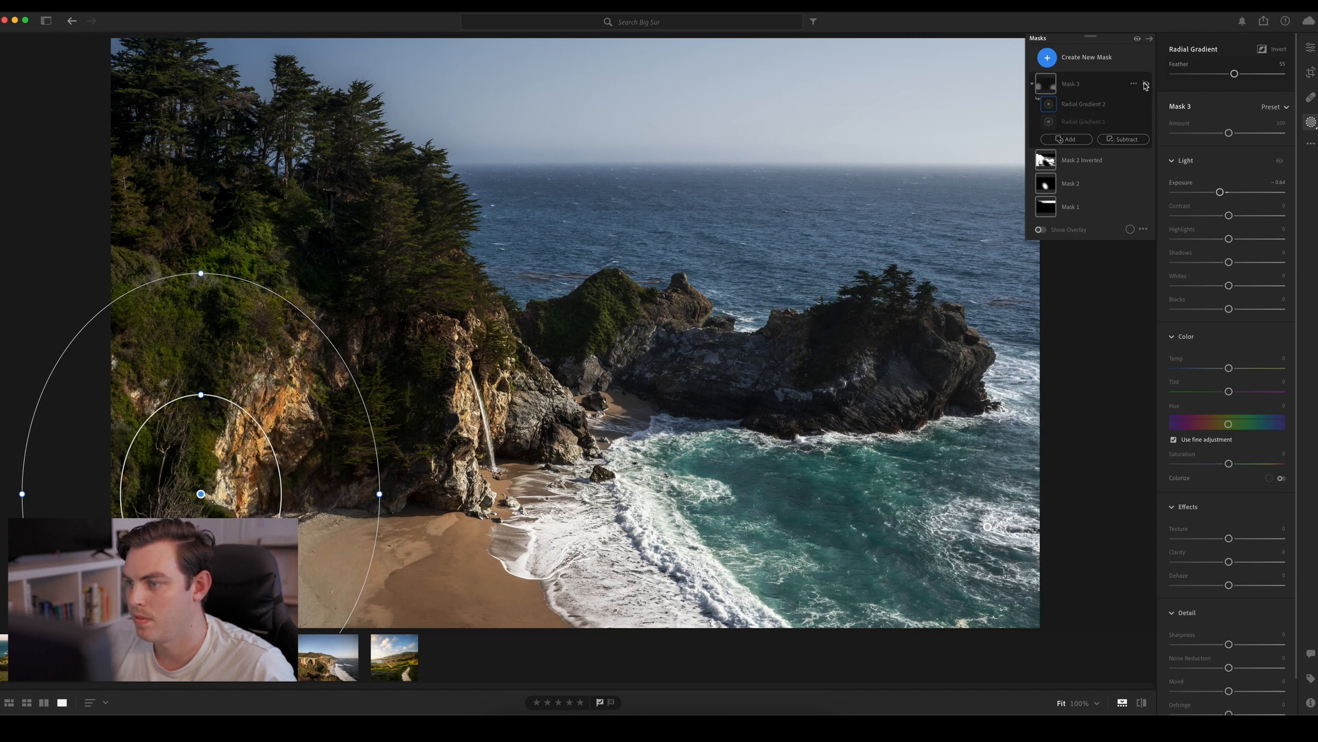
pyautogui.click(1145, 85)
pyautogui.click(1145, 85)
pyautogui.click(1146, 85)
pyautogui.click(1145, 86)
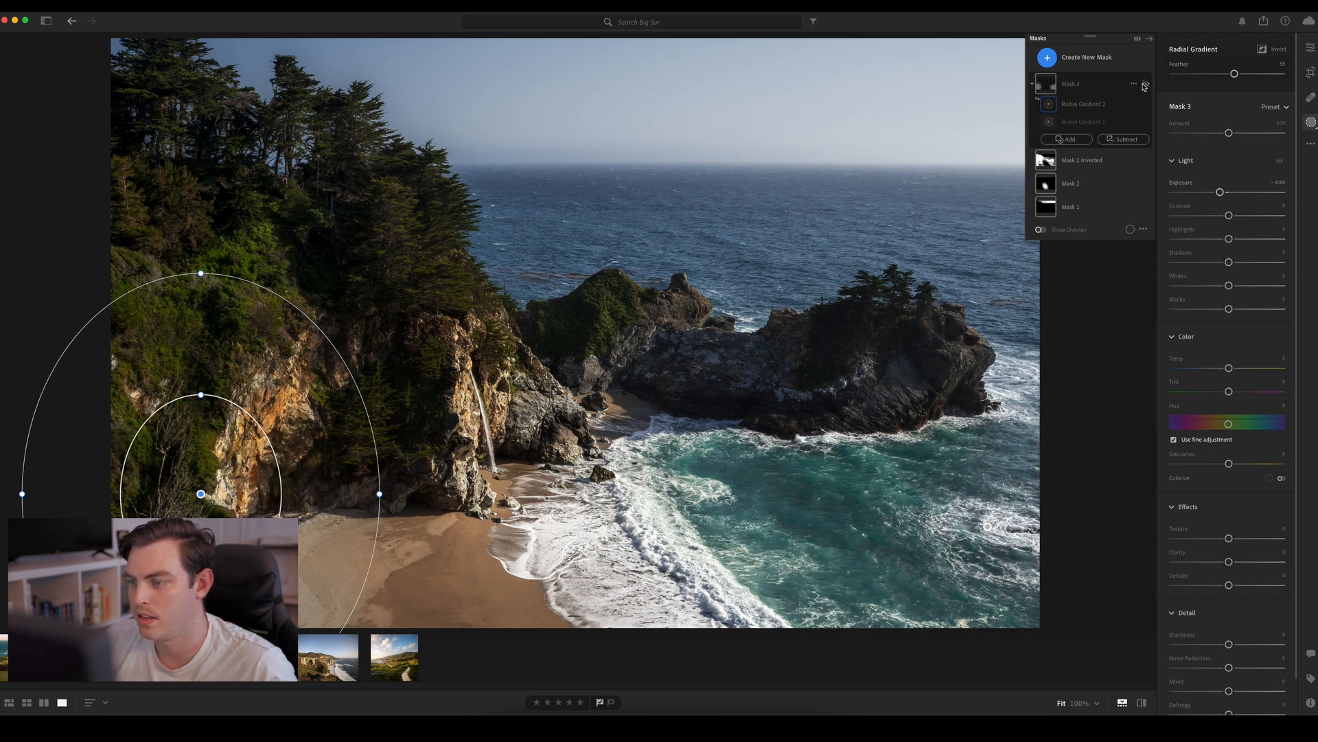
pyautogui.click(1145, 85)
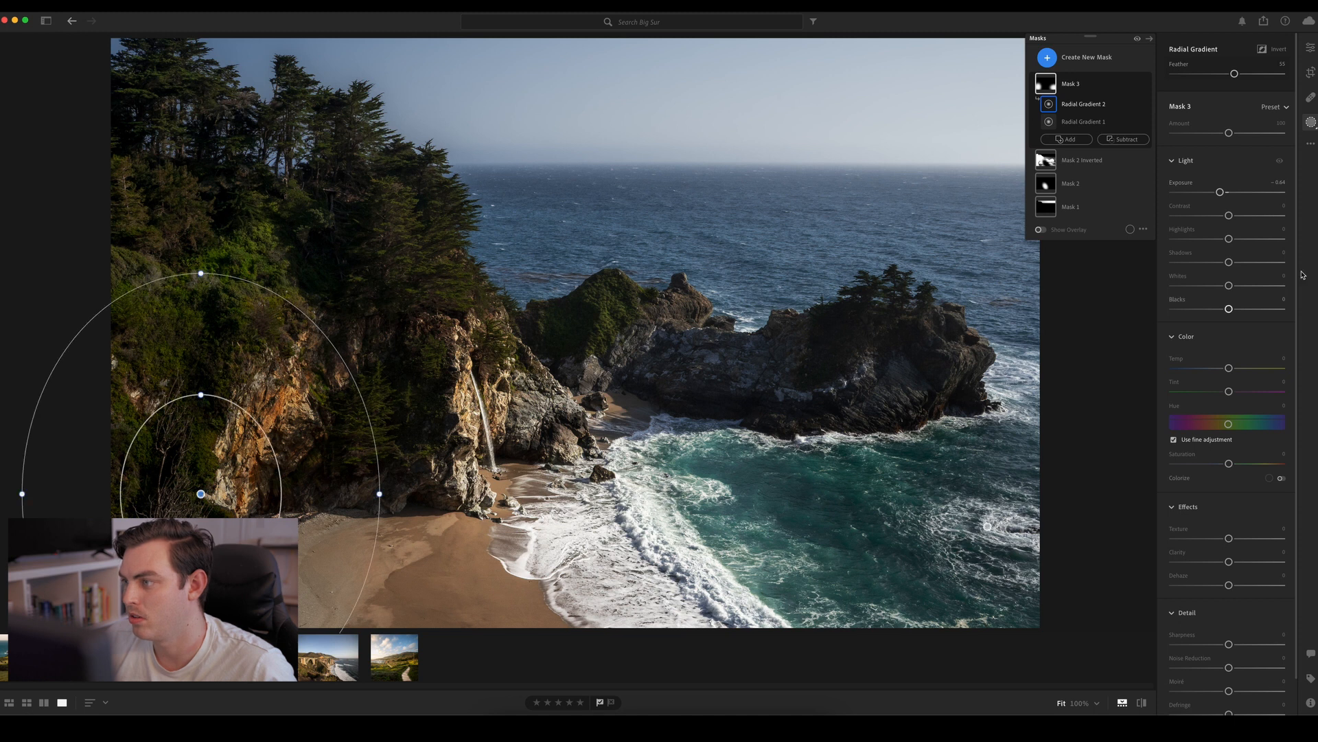
# Leave masking for the general edit settings and compare the edited cove photo with its original
pyautogui.click(1311, 48)
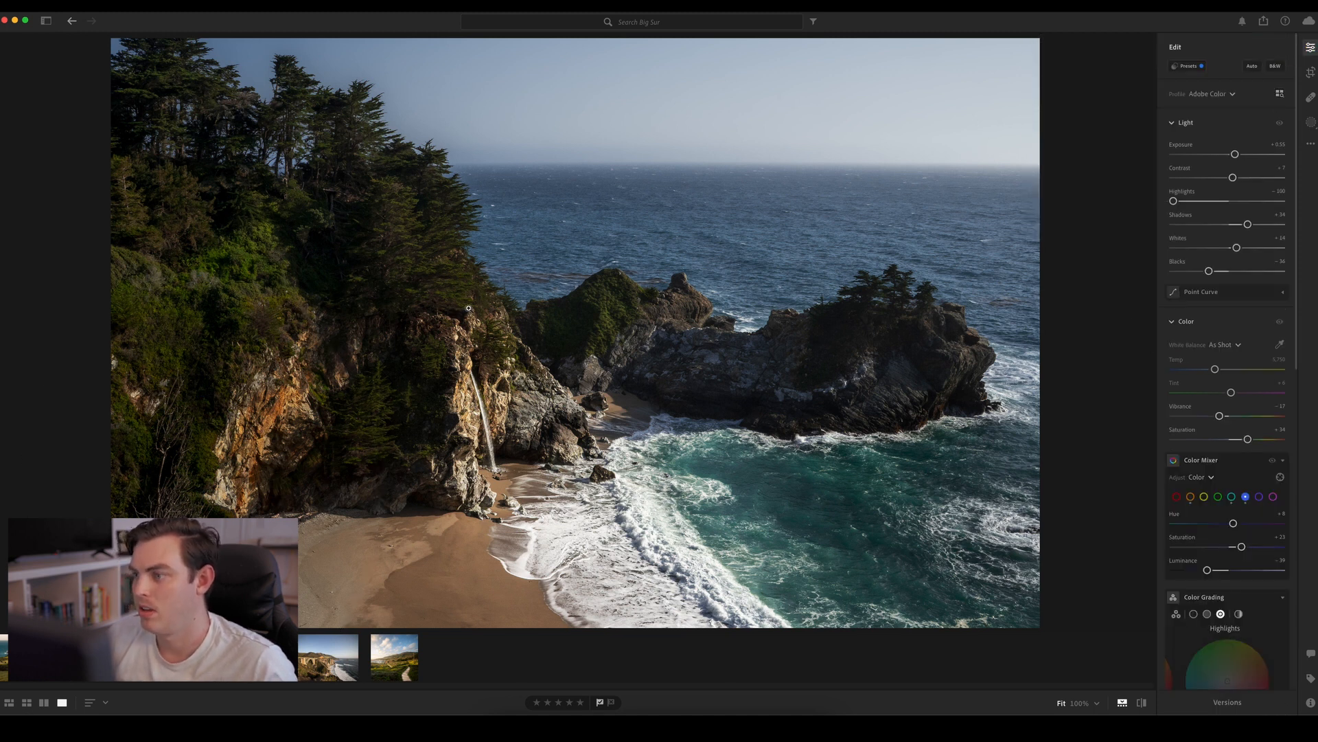
pyautogui.press('\\')
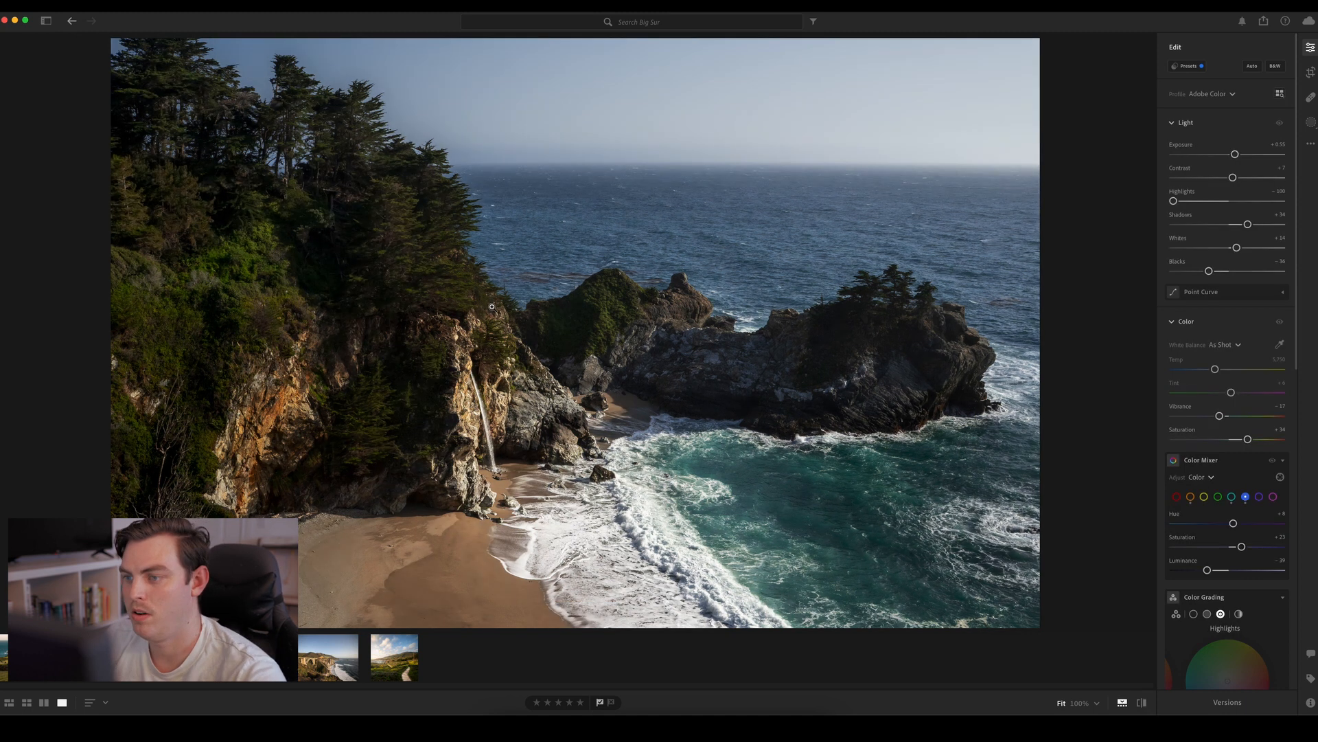
pyautogui.press('\\')
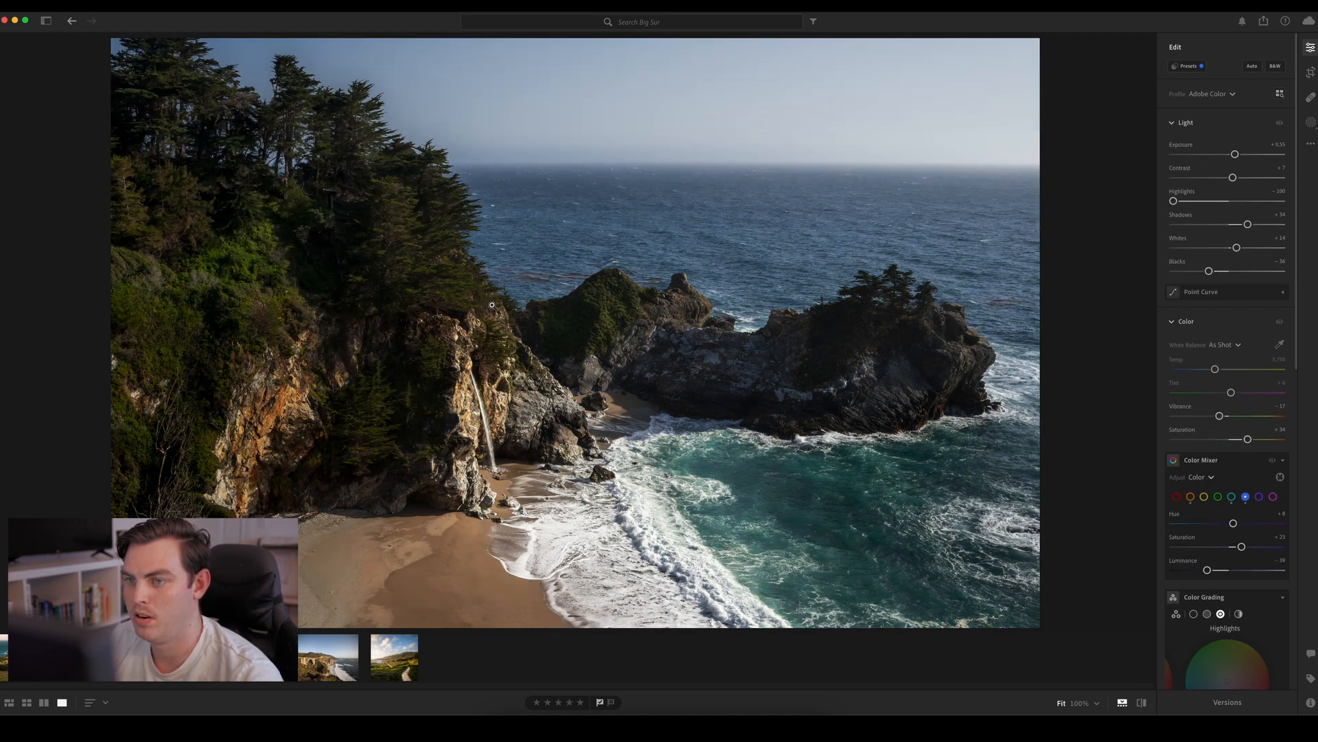
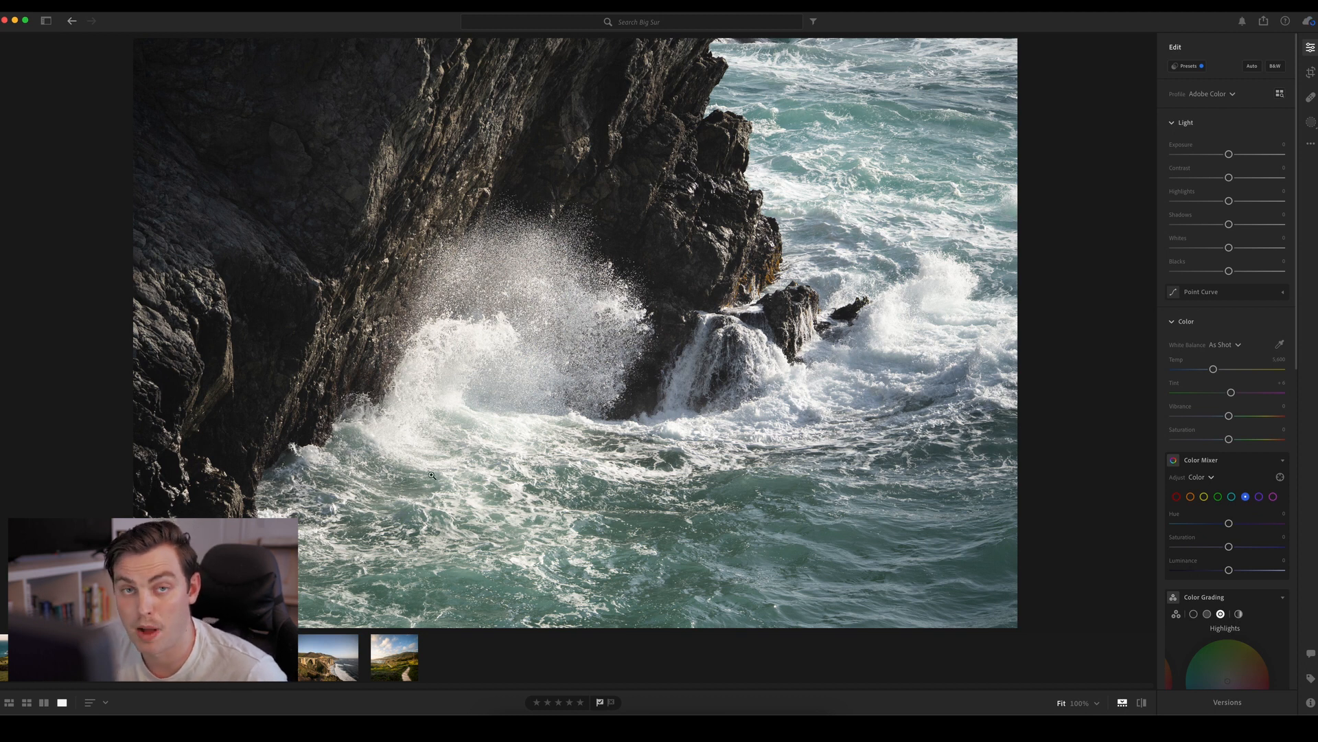
# Switch between the cove photo and the crashing-wave photo, examining the cove's offshore rock and the wave spray at full magnification
pyautogui.press('Right')
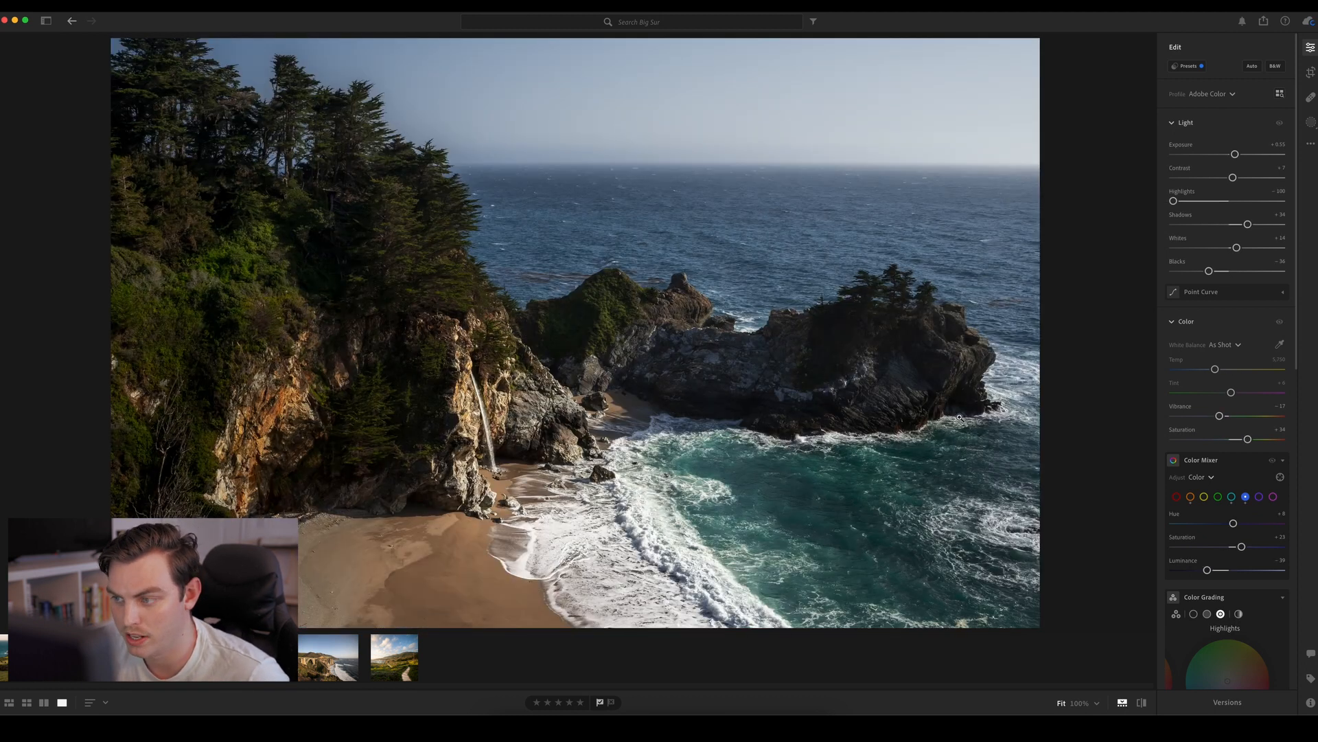
pyautogui.click(990, 412)
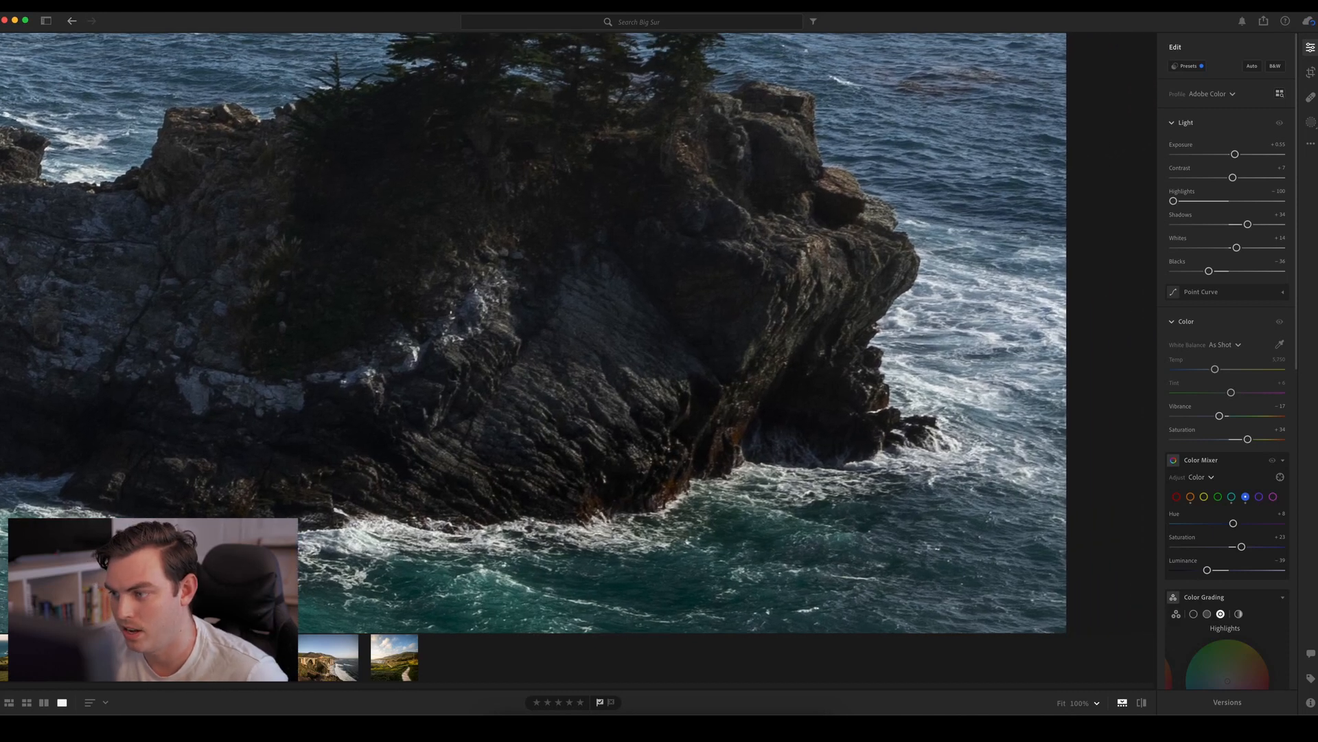
pyautogui.press('Left')
pyautogui.click(514, 356)
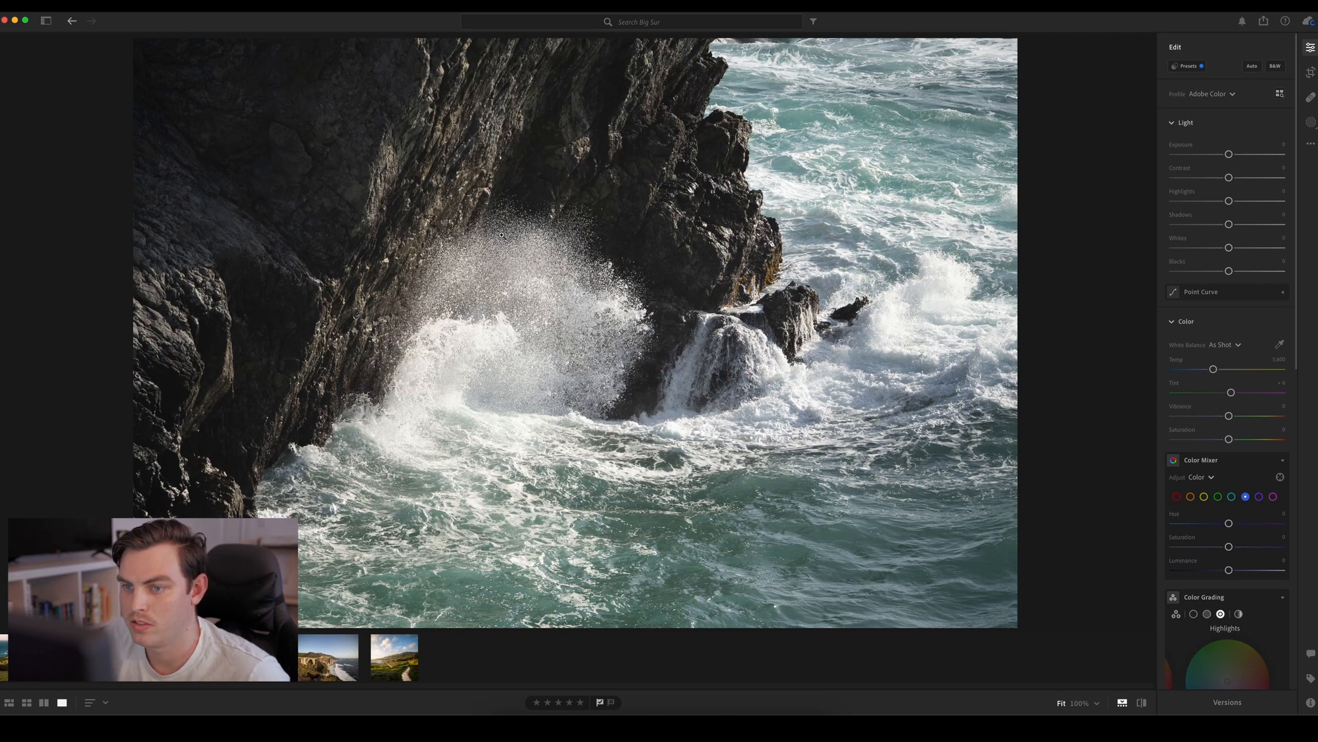
pyautogui.click(604, 204)
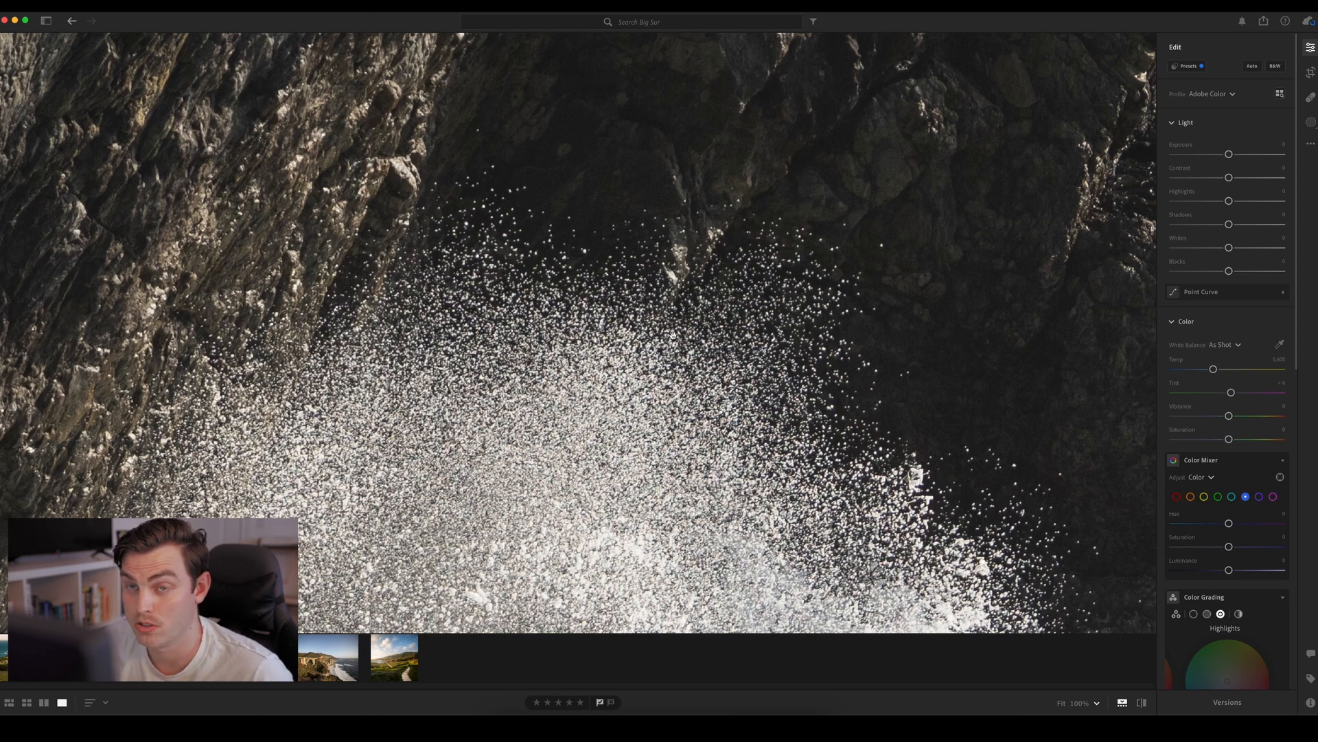
pyautogui.click(673, 334)
pyautogui.click(589, 227)
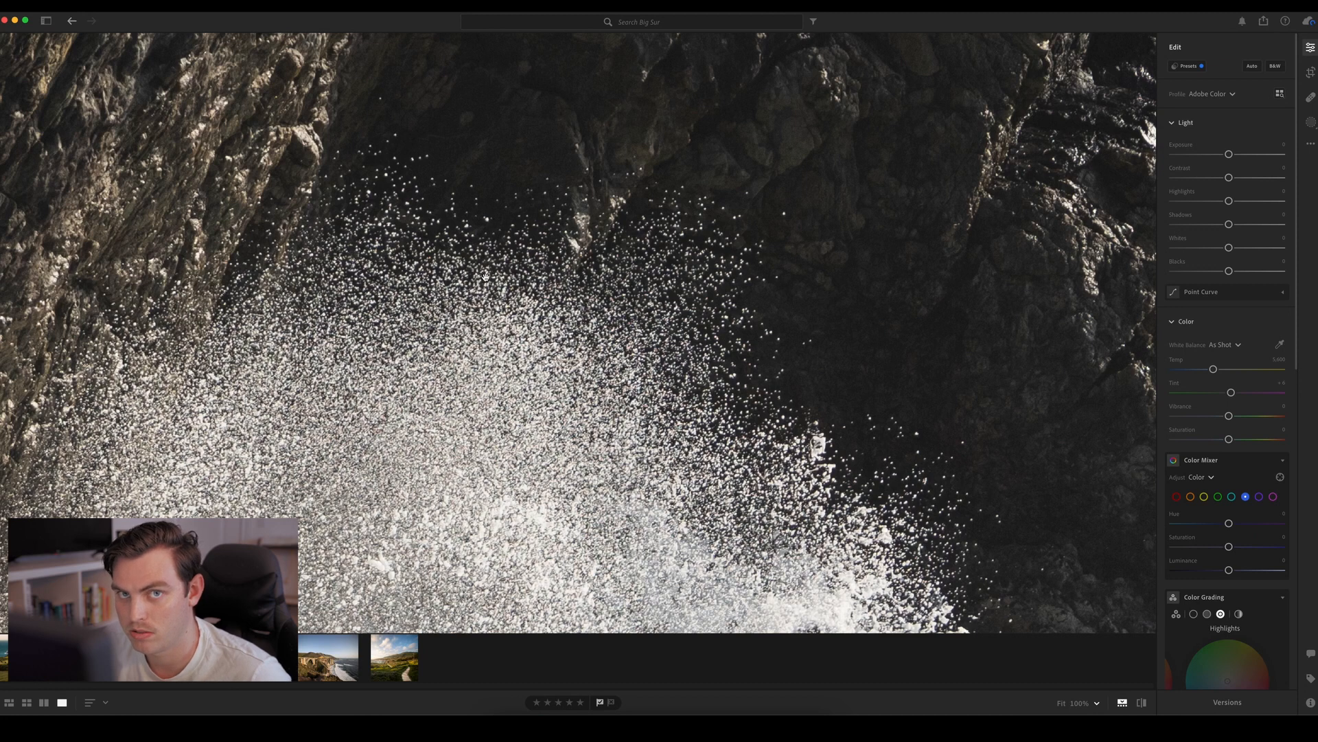
pyautogui.click(486, 276)
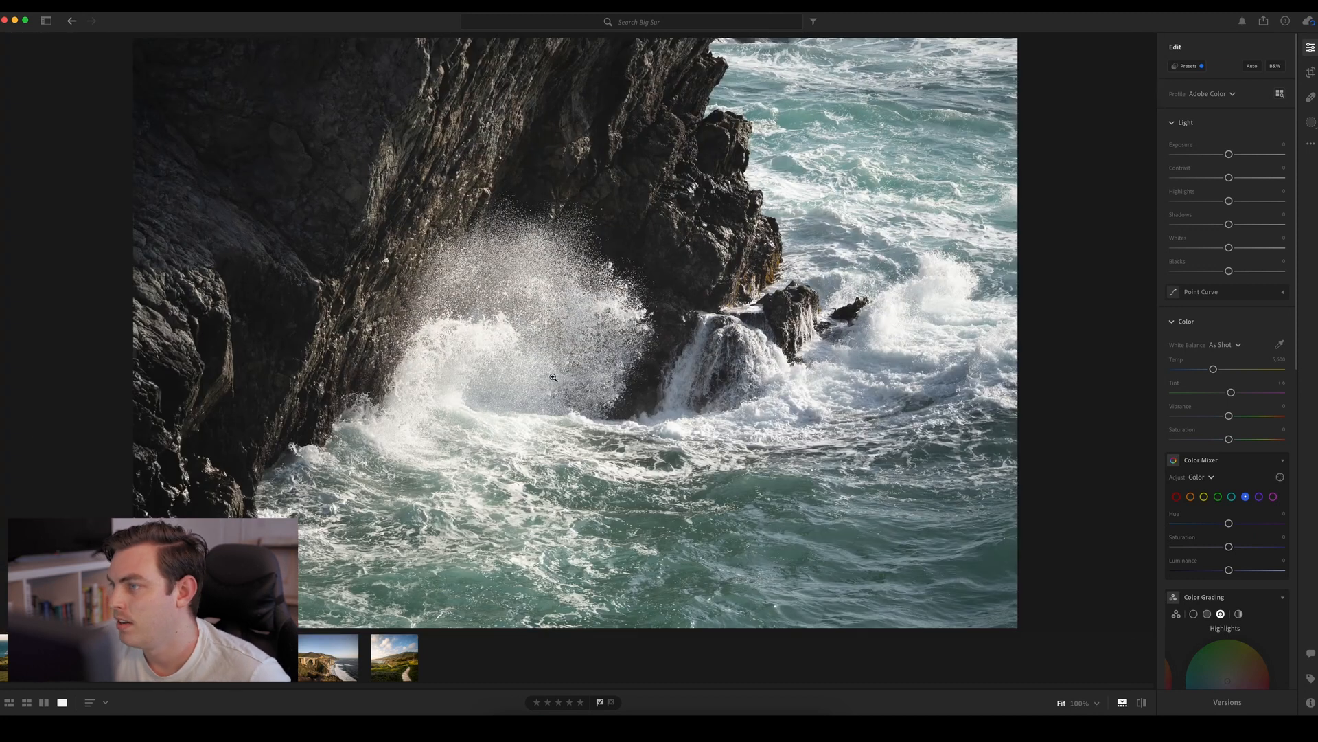
# Try and clear automatic settings on the wave photo, and set Contrast about +41, Highlights −100, Shadows about +1, Whites about +30, Blacks about −11
pyautogui.hotkey('shift', 'a')
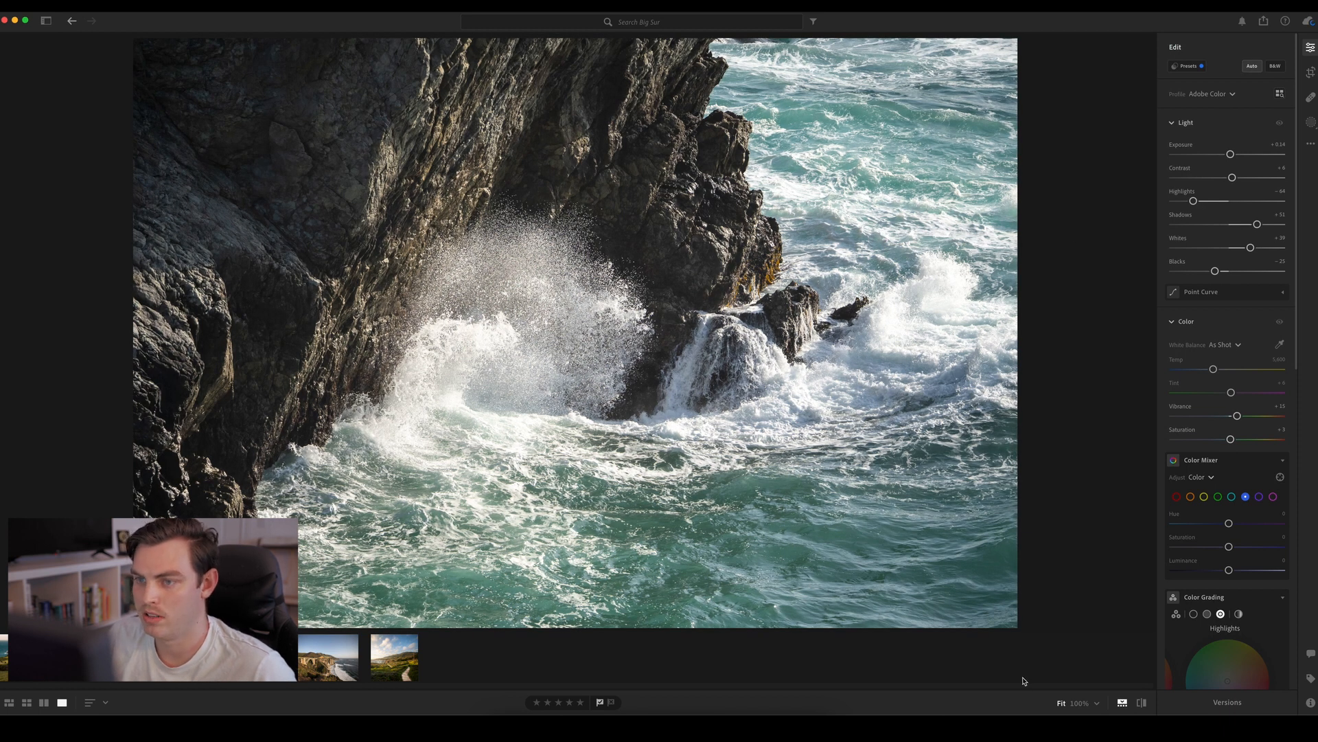
pyautogui.click(1252, 67)
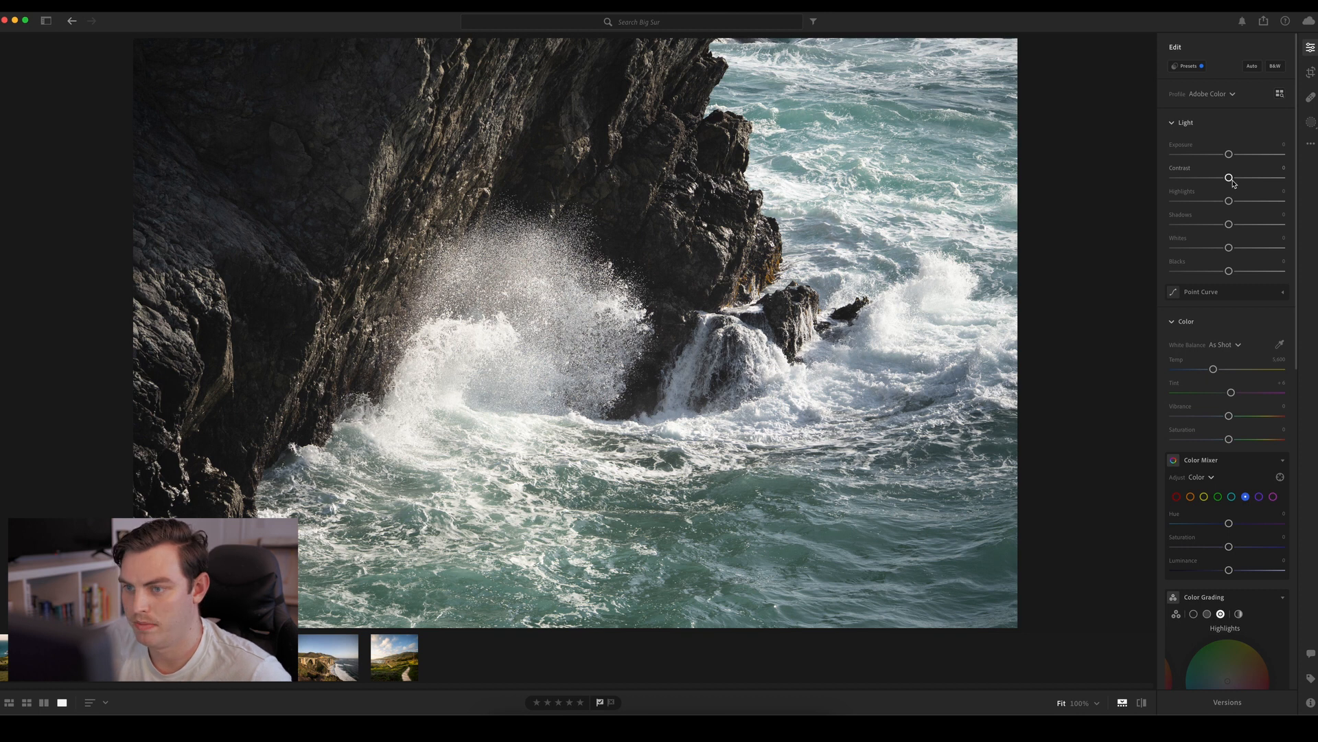
pyautogui.moveTo(1233, 180)
pyautogui.mouseDown()
pyautogui.moveTo(1255, 178)
pyautogui.moveTo(1212, 204)
pyautogui.moveTo(1144, 211)
pyautogui.mouseUp()
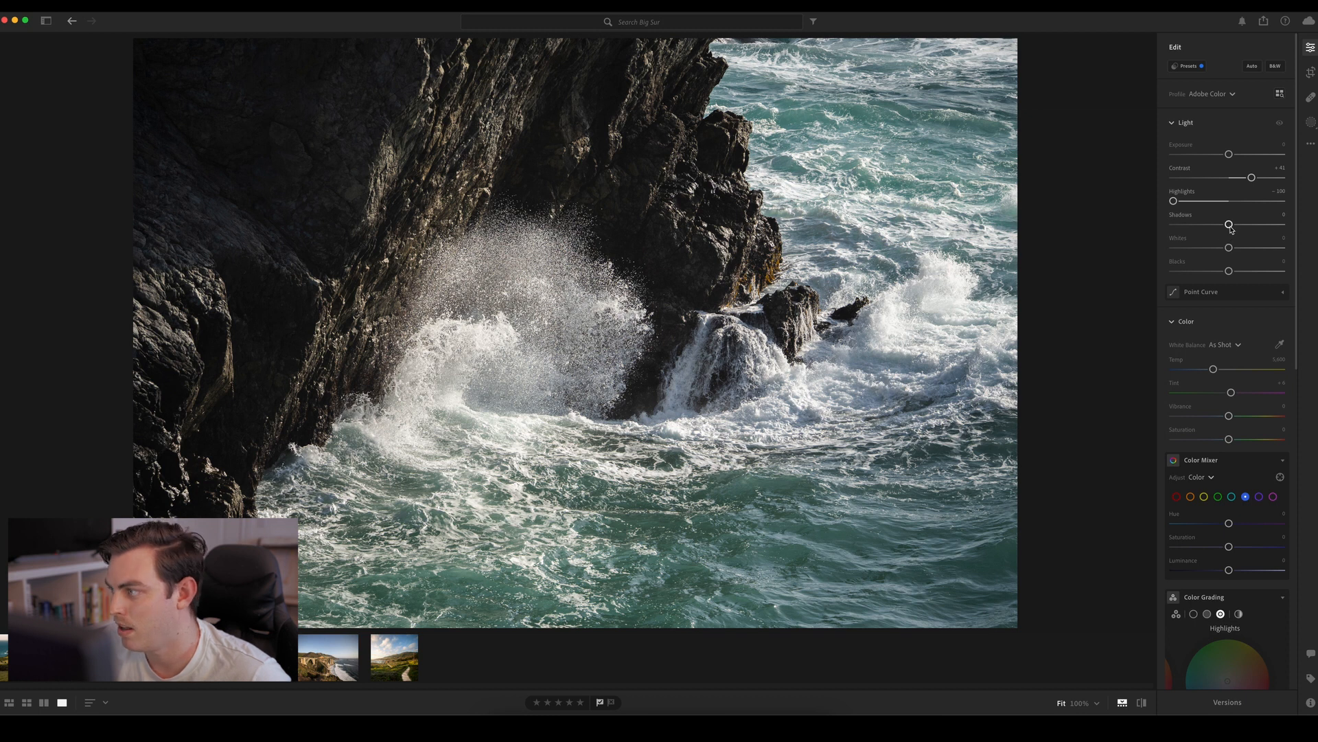
pyautogui.moveTo(1231, 228); pyautogui.dragTo(1229, 271)
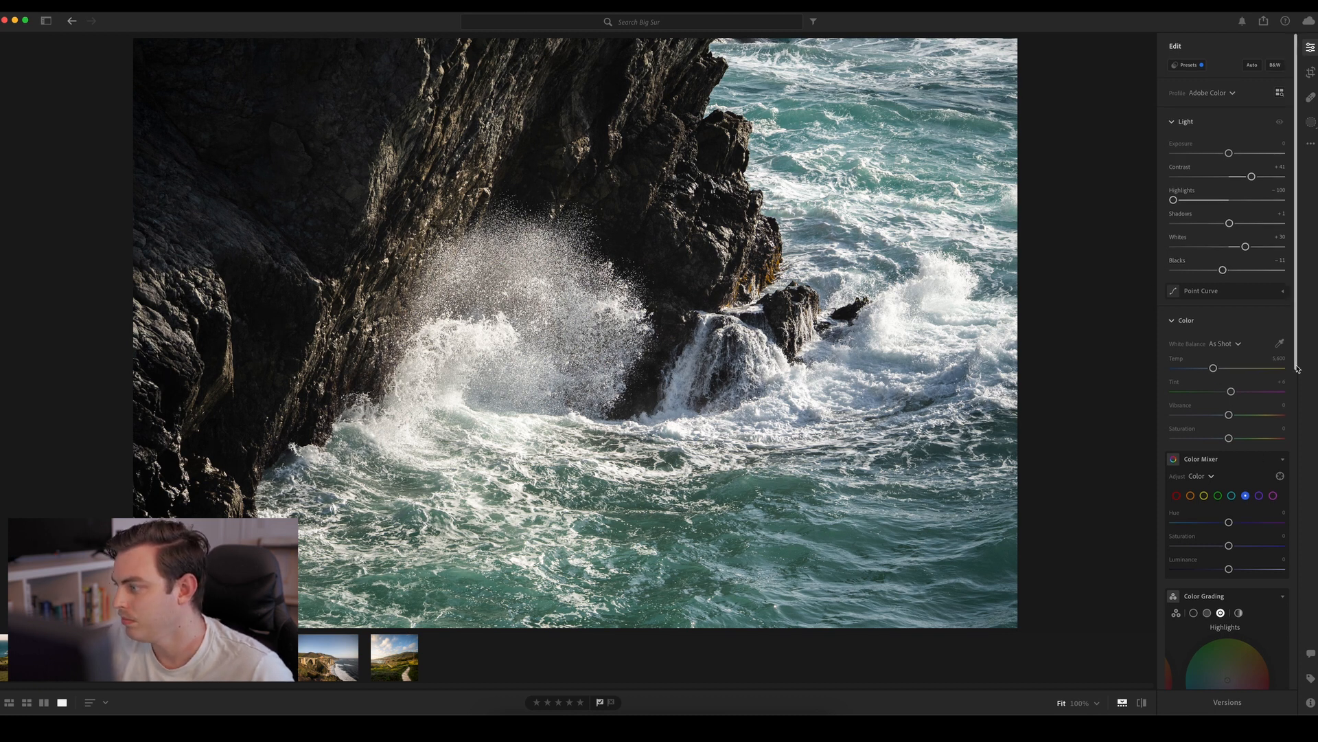
# Adjust the aqua range in the Color Mixer to Hue about +63, Saturation about +41 and Luminance about +29
pyautogui.scroll(-5, 1227, 291)
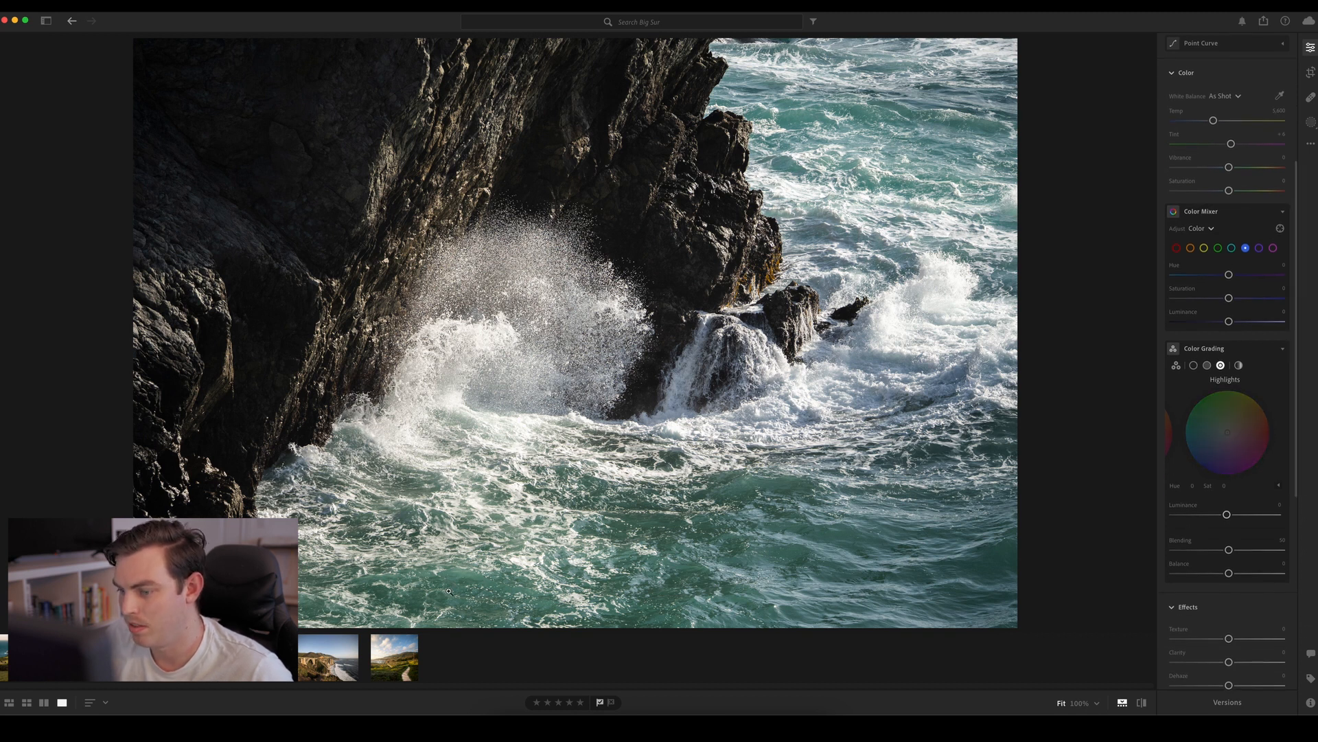
pyautogui.click(1232, 248)
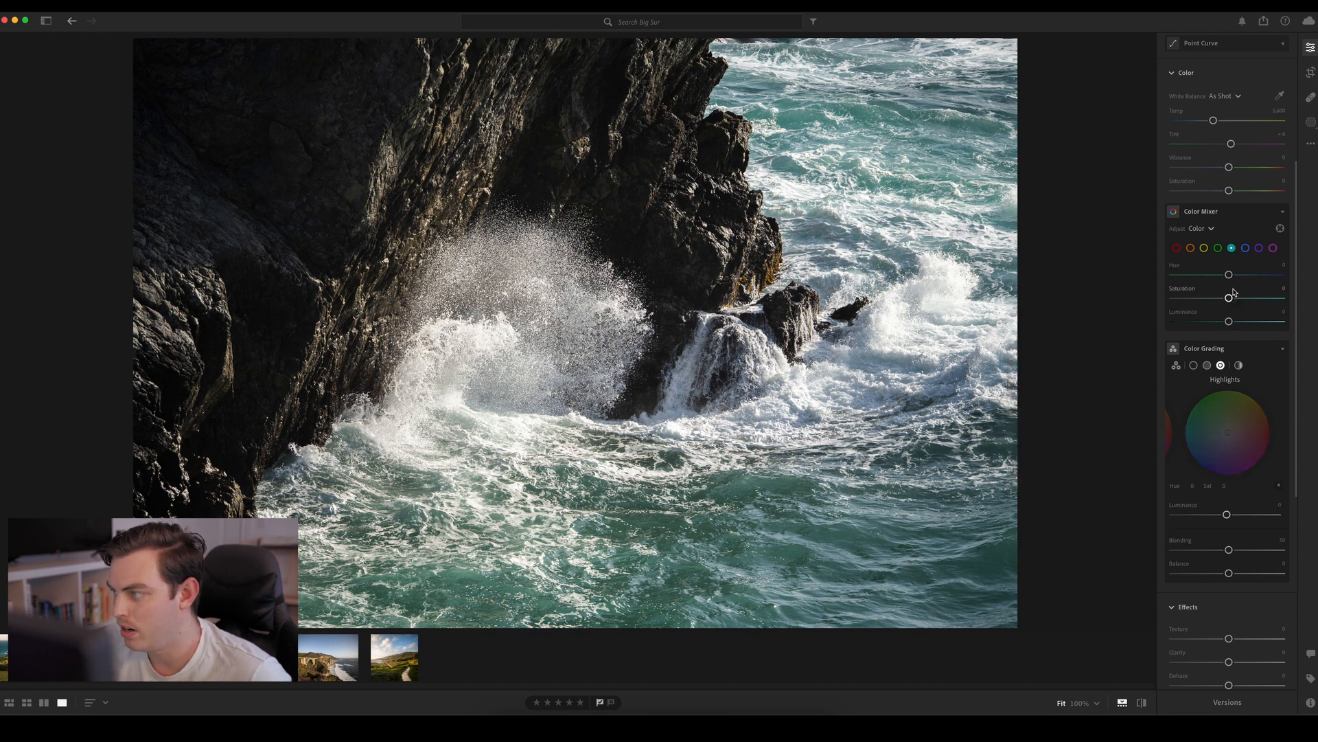
pyautogui.moveTo(1229, 275); pyautogui.dragTo(1245, 320)
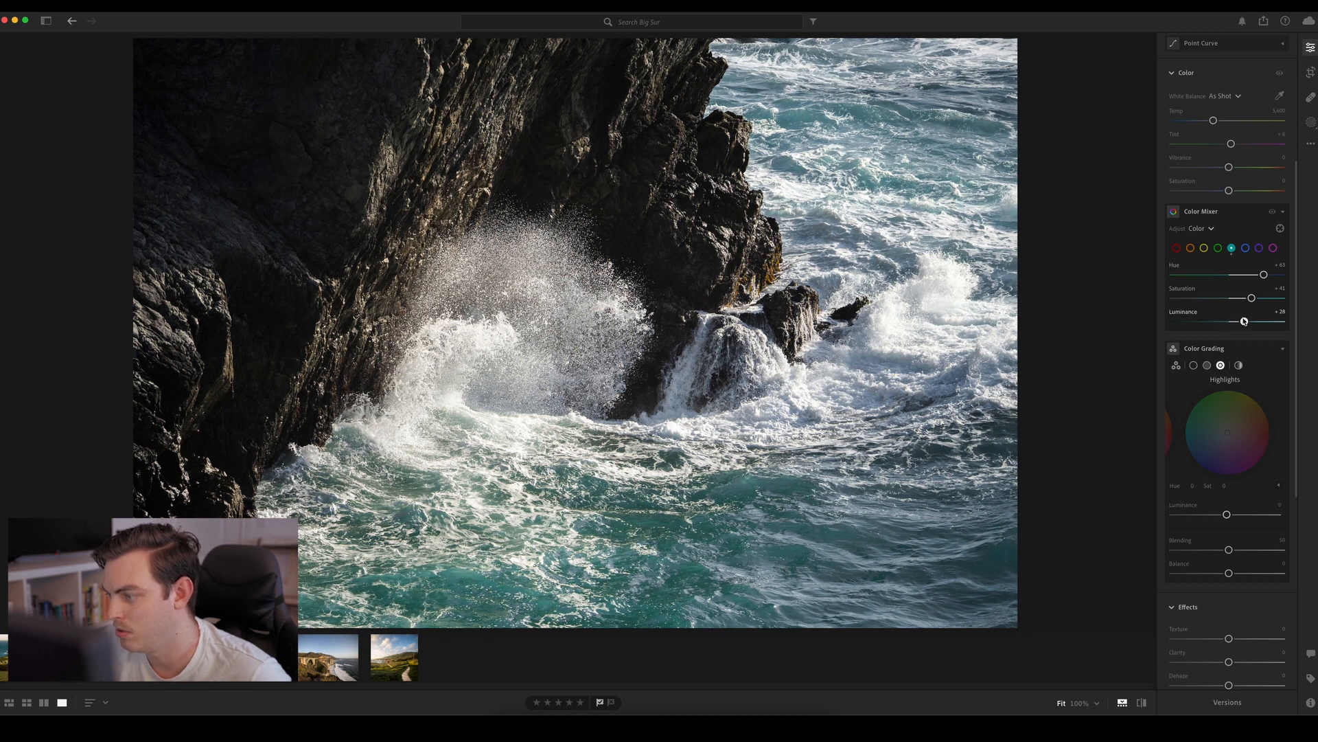
# Adjust the blue range in the Color Mixer to Hue about +24, Saturation about −37 and Luminance −100
pyautogui.click(1245, 248)
pyautogui.moveTo(1229, 274)
pyautogui.mouseDown()
pyautogui.moveTo(1193, 275)
pyautogui.moveTo(1255, 274)
pyautogui.moveTo(1173, 274)
pyautogui.moveTo(1243, 274)
pyautogui.mouseUp()
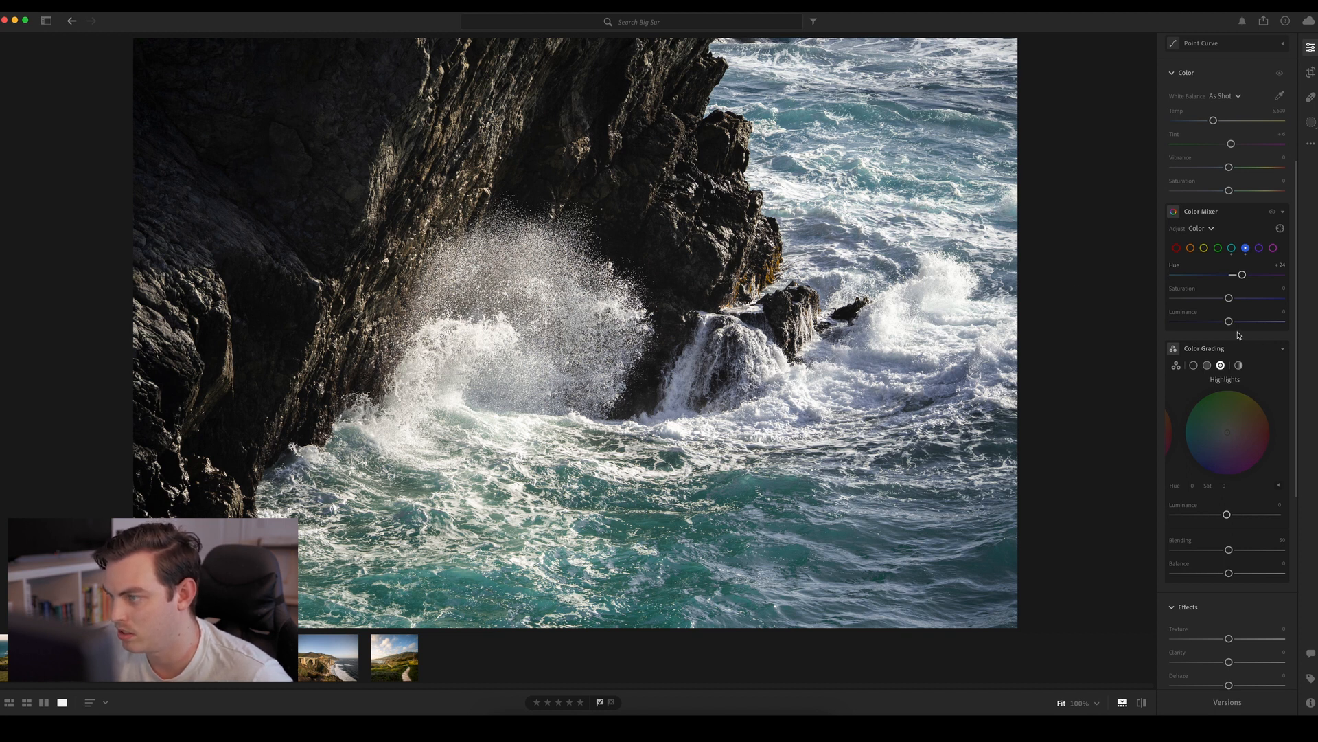
pyautogui.moveTo(1229, 321)
pyautogui.mouseDown()
pyautogui.moveTo(1175, 328)
pyautogui.moveTo(1207, 306)
pyautogui.mouseUp()
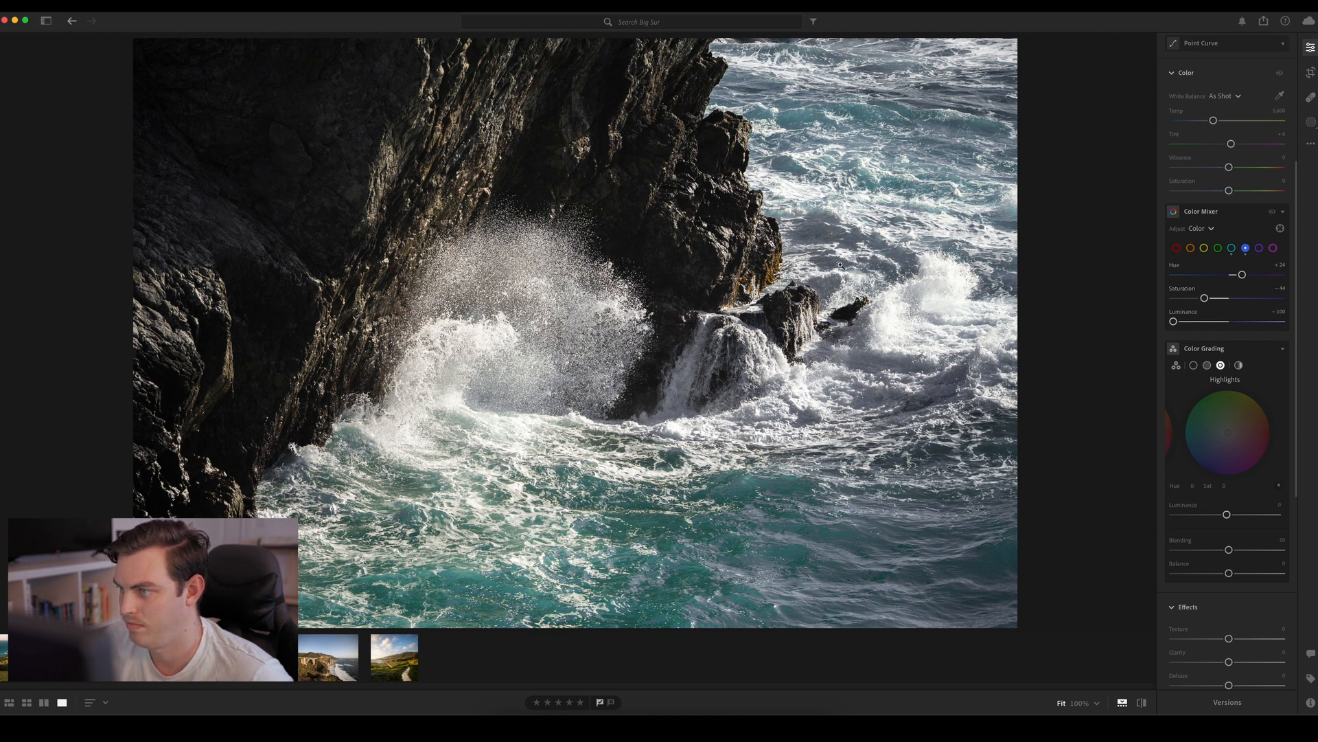
pyautogui.moveTo(1209, 298)
pyautogui.mouseDown()
pyautogui.moveTo(1282, 304)
pyautogui.moveTo(1209, 305)
pyautogui.mouseUp()
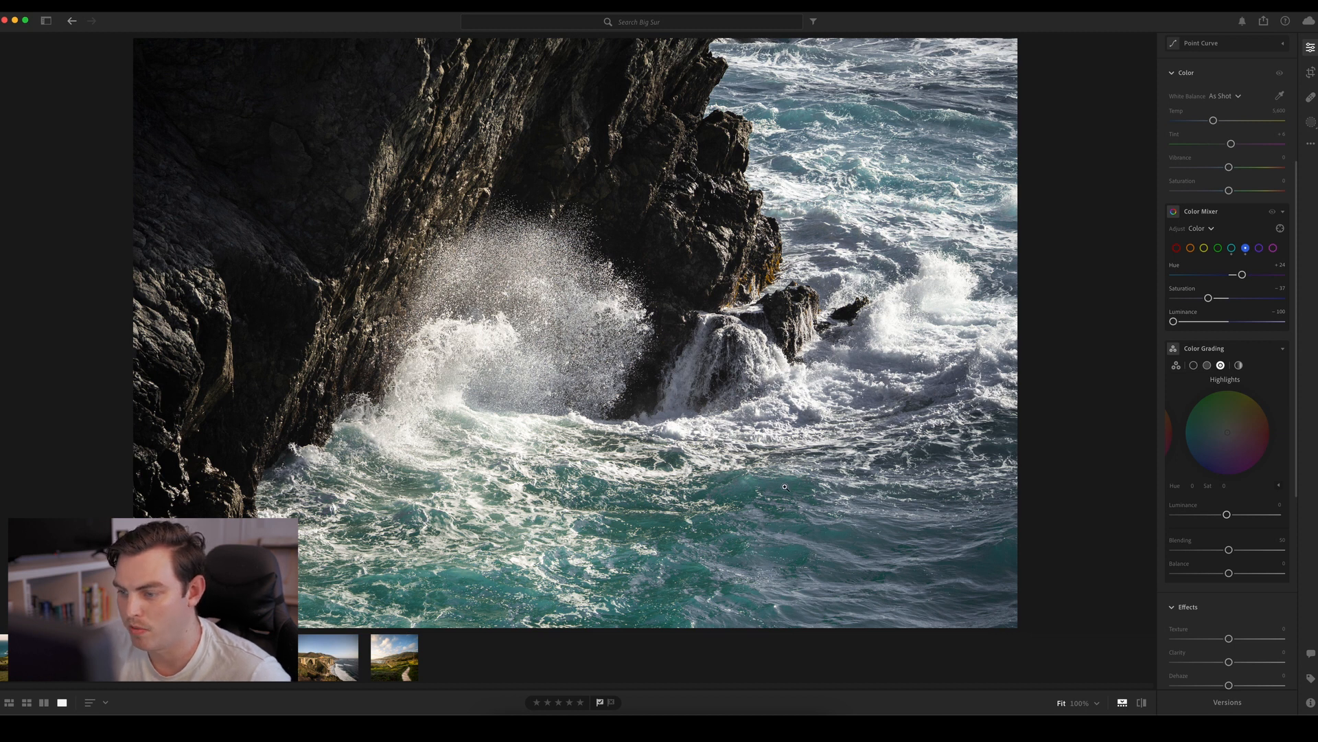
# Review the aqua range and adjust the purple and magenta ranges in the Color Mixer
pyautogui.click(1234, 248)
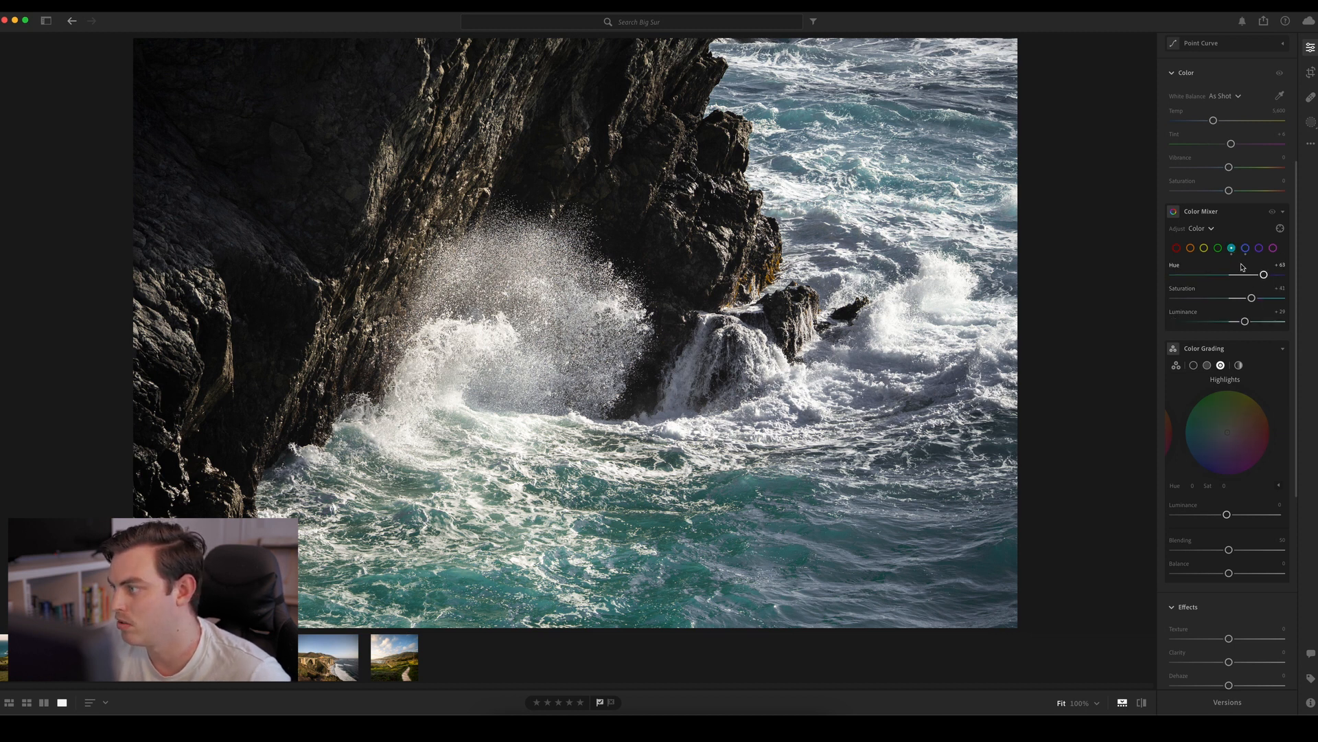
pyautogui.moveTo(1234, 277); pyautogui.dragTo(1170, 252)
pyautogui.click(1260, 248)
pyautogui.click(1274, 249)
# Set yellow to Hue about −47 and Saturation about +16, and orange to Hue about −23, Saturation about +22 and Luminance about −31
pyautogui.click(1204, 248)
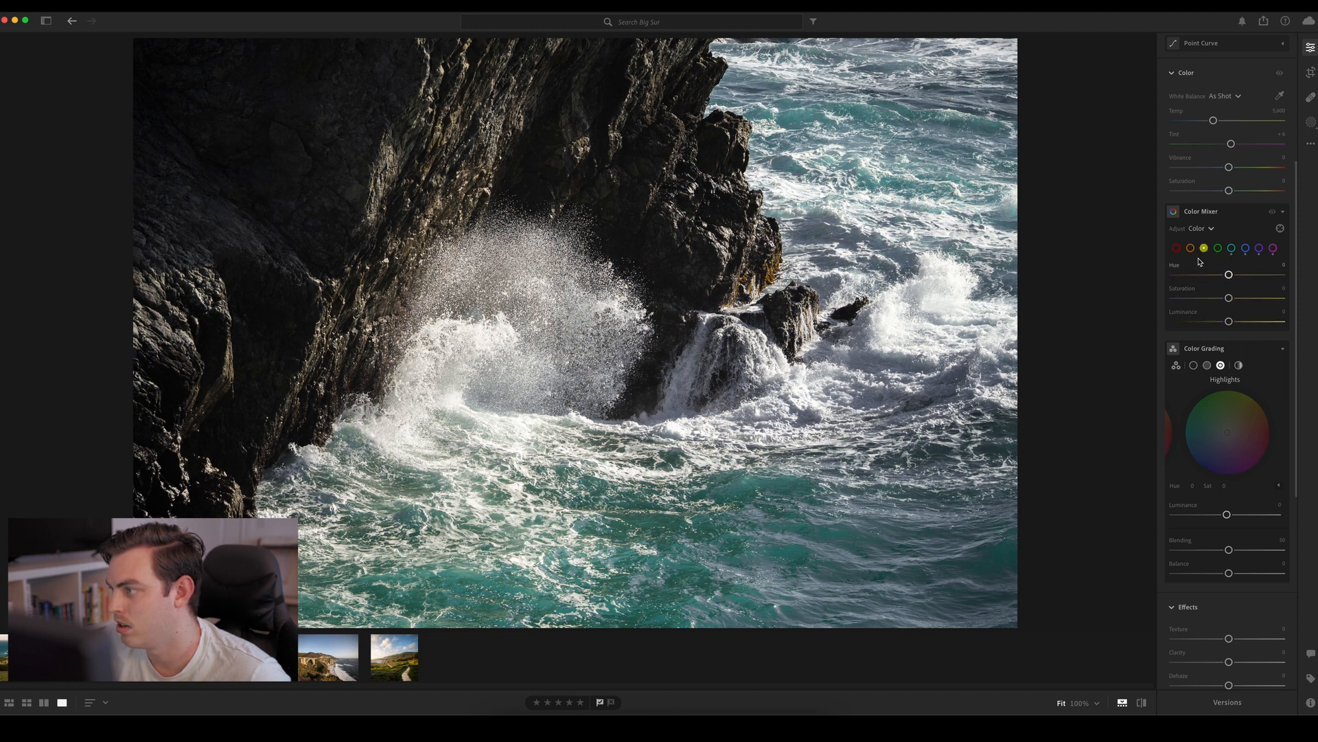
pyautogui.moveTo(1228, 298)
pyautogui.mouseDown()
pyautogui.moveTo(1174, 298)
pyautogui.moveTo(1267, 298)
pyautogui.moveTo(1238, 298)
pyautogui.mouseUp()
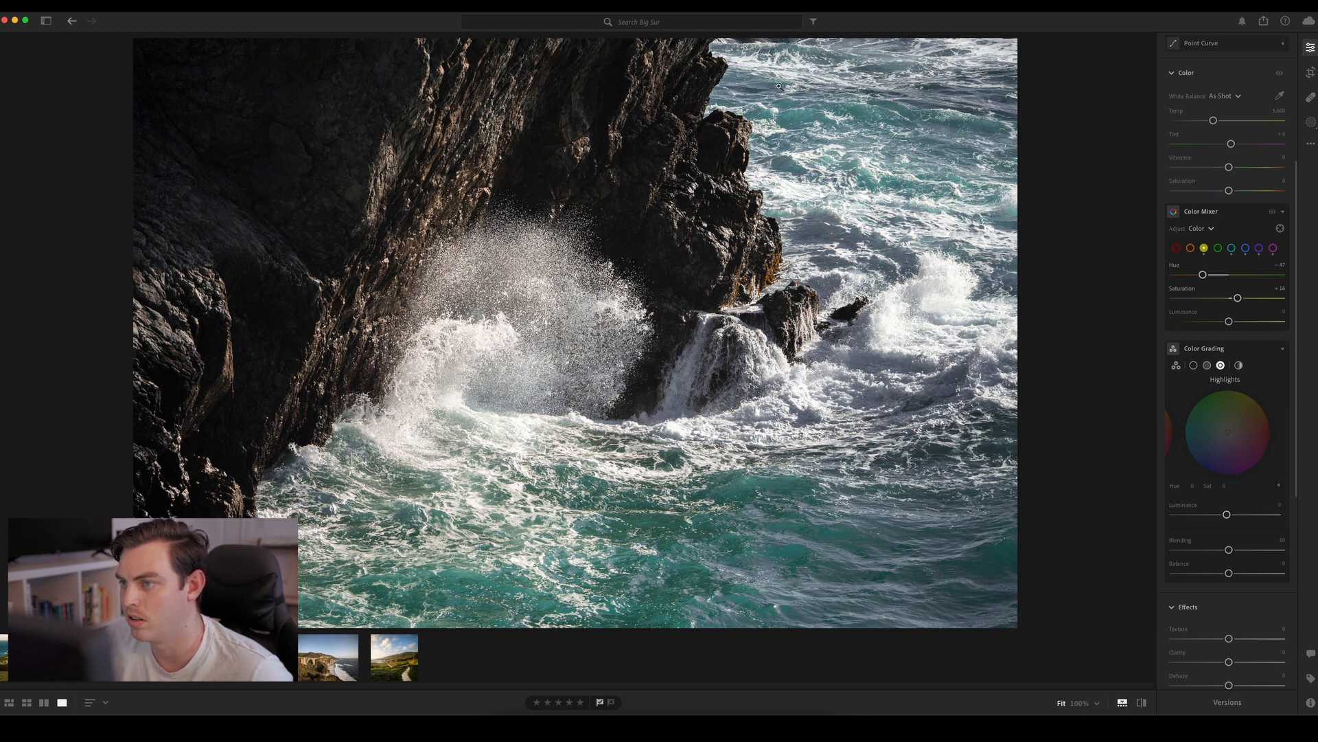
pyautogui.click(1191, 248)
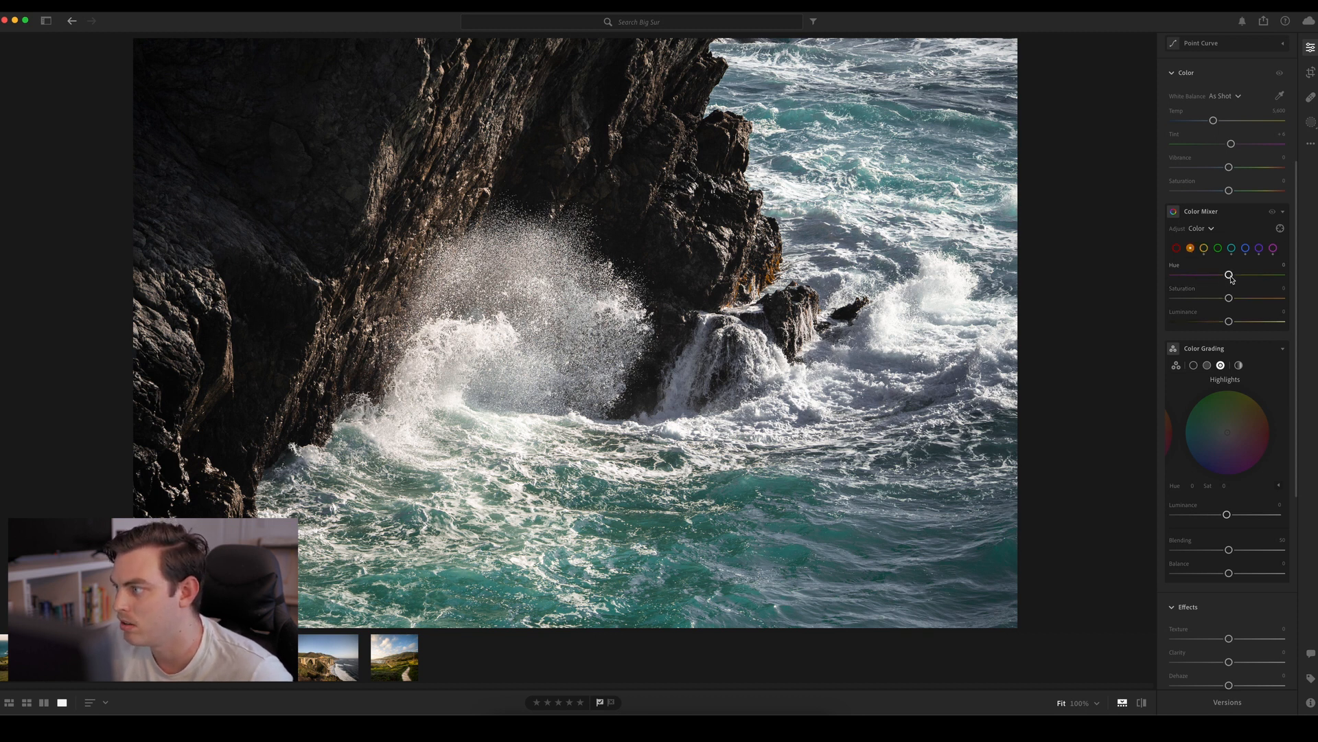
pyautogui.moveTo(1229, 275)
pyautogui.mouseDown()
pyautogui.moveTo(1203, 276)
pyautogui.moveTo(1230, 274)
pyautogui.moveTo(1217, 274)
pyautogui.mouseUp()
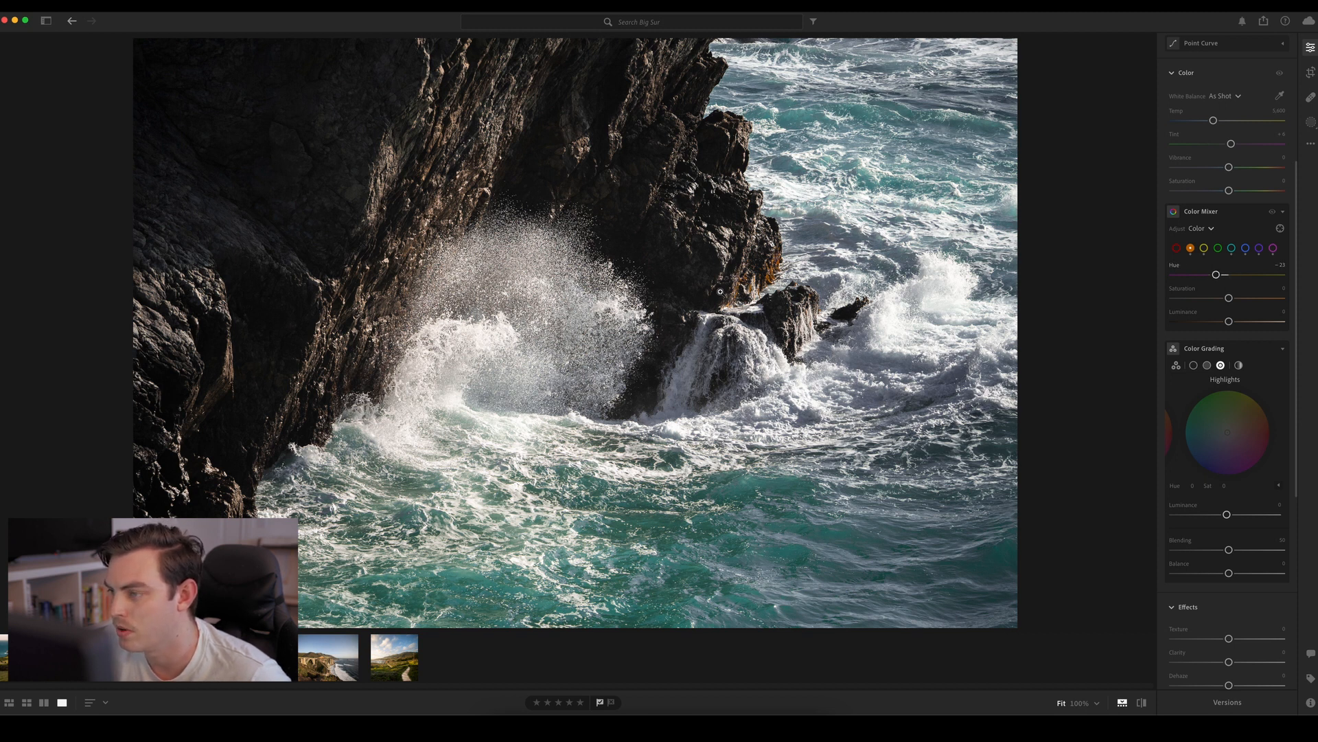
pyautogui.moveTo(1228, 298); pyautogui.dragTo(1211, 328)
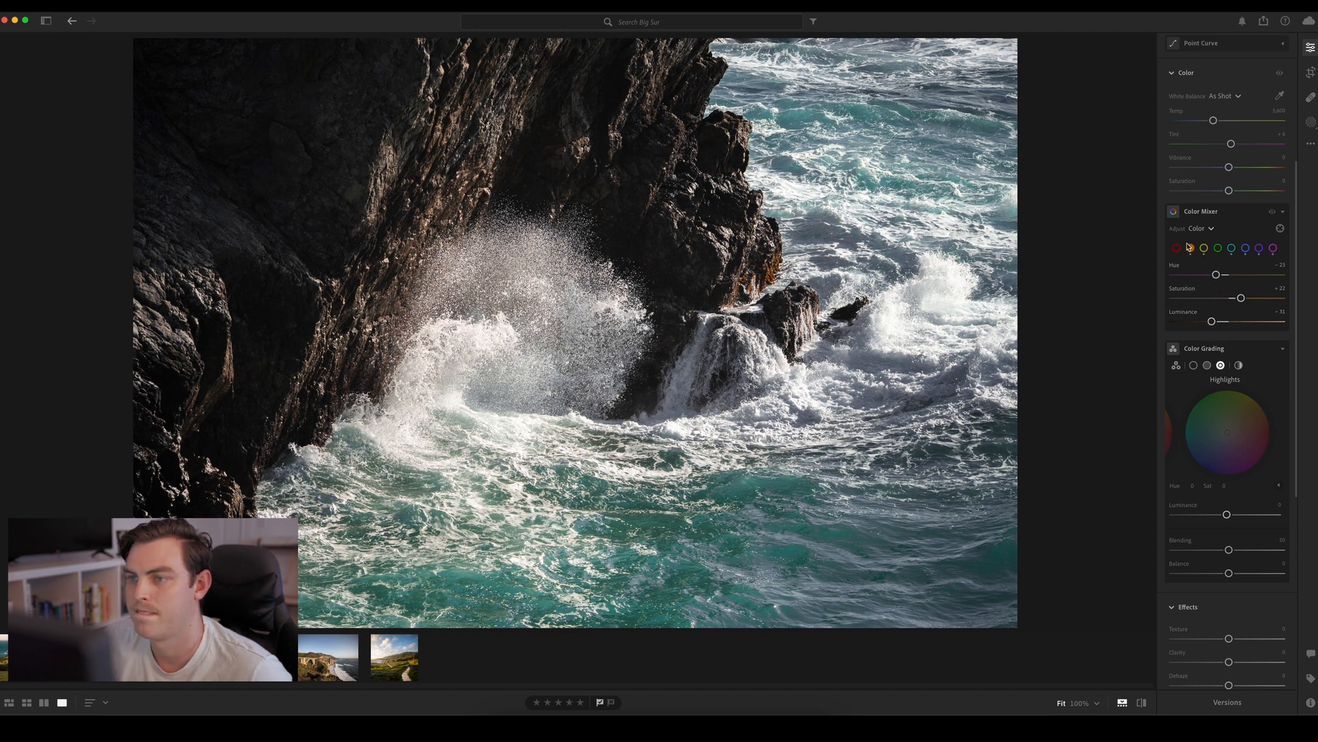
# Create a tilted radial gradient mask over the water in the photo's lower-right corner and lower its Exposure to about −0.6
pyautogui.click(1310, 122)
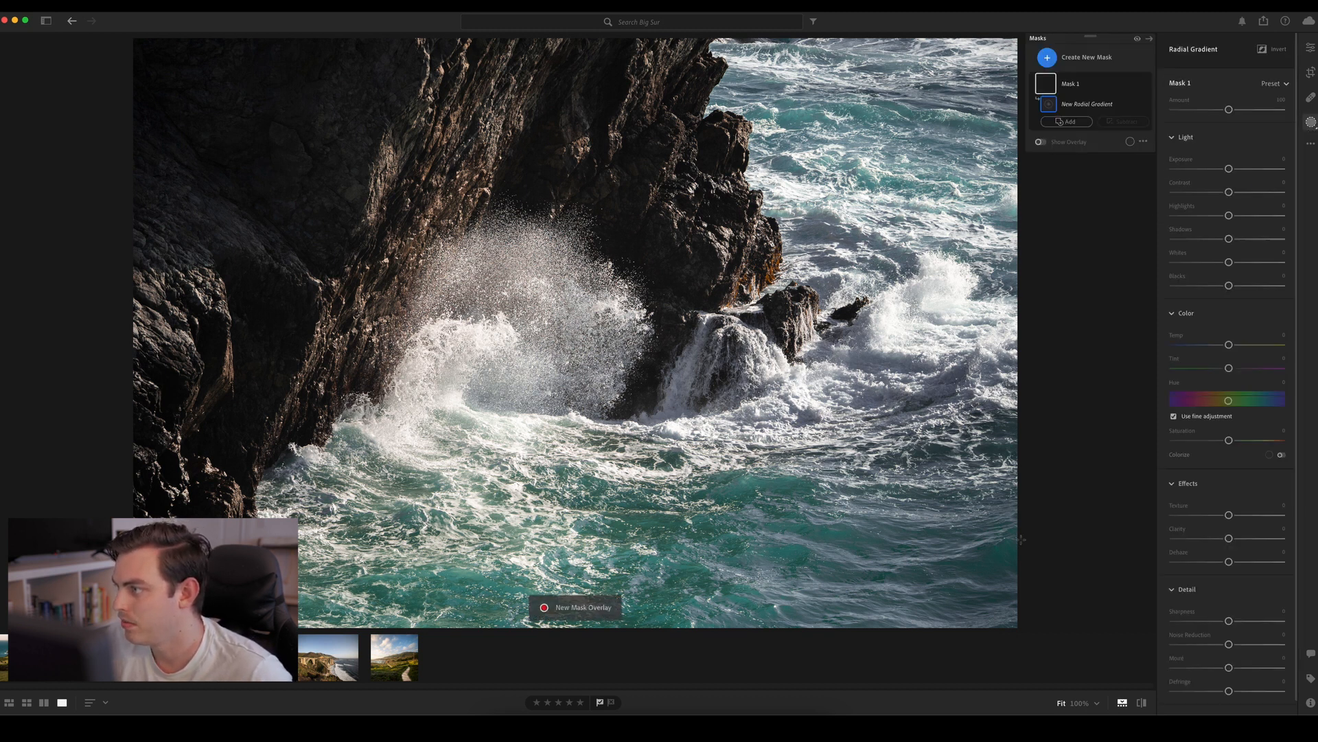
pyautogui.moveTo(830, 471); pyautogui.dragTo(1114, 603)
pyautogui.moveTo(829, 471); pyautogui.dragTo(862, 574)
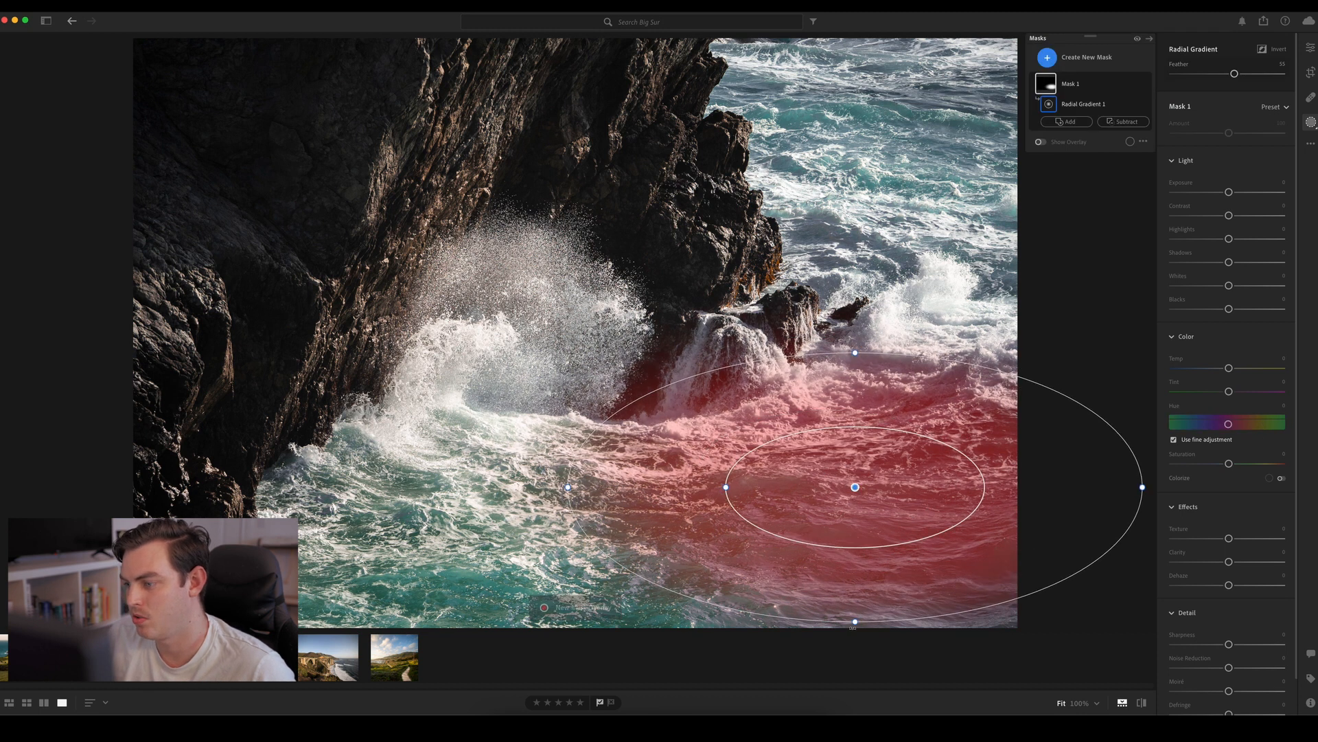
pyautogui.moveTo(857, 629); pyautogui.dragTo(896, 627)
pyautogui.moveTo(857, 492); pyautogui.dragTo(896, 530)
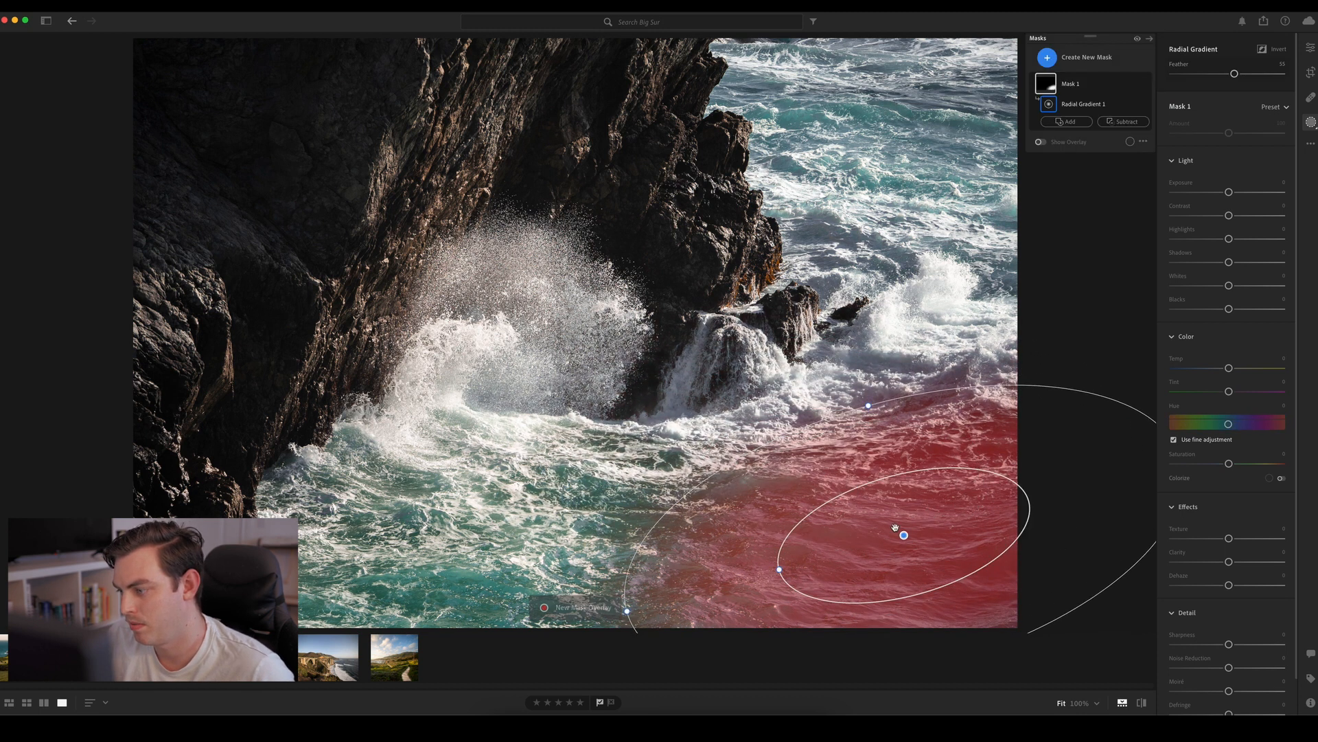
pyautogui.moveTo(1228, 191)
pyautogui.mouseDown()
pyautogui.moveTo(1214, 192)
pyautogui.moveTo(1227, 196)
pyautogui.mouseUp()
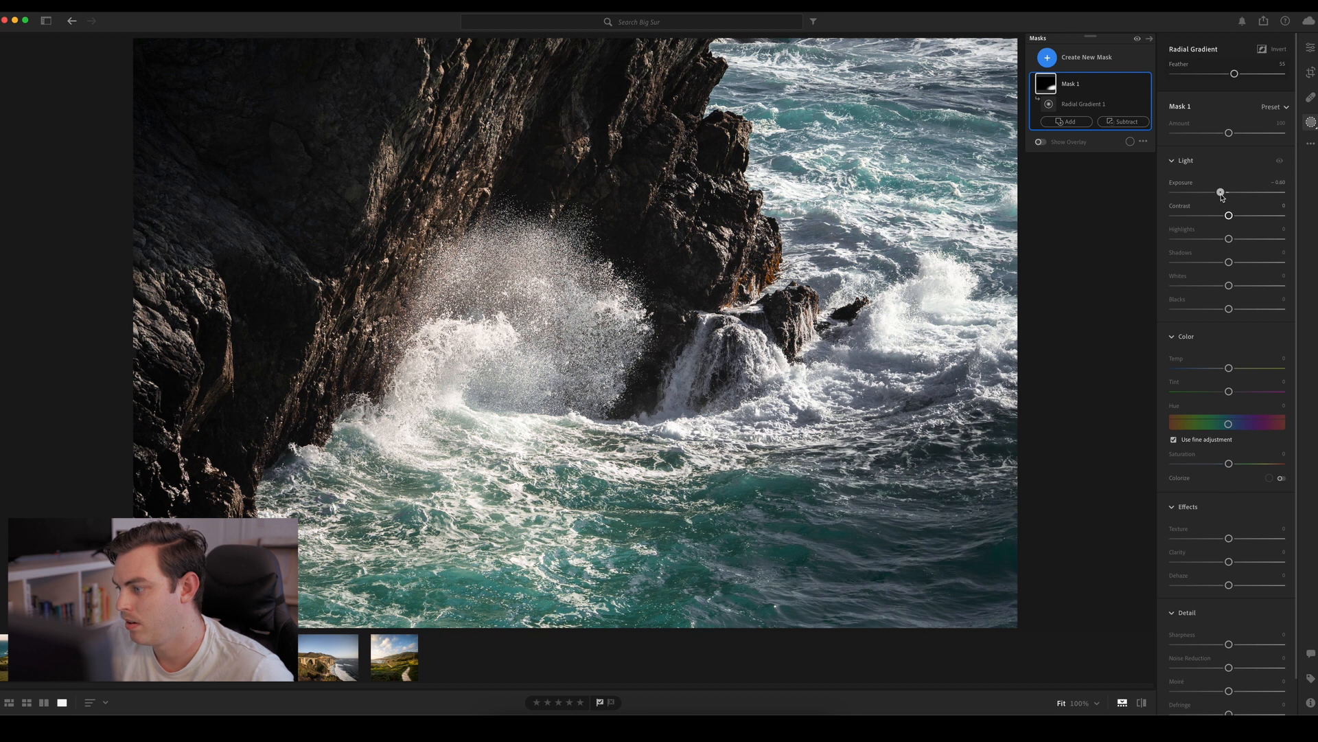
# Try cooler and warmer Temp values on the corner mask, including +100, and reset Temp to its default
pyautogui.moveTo(971, 561)
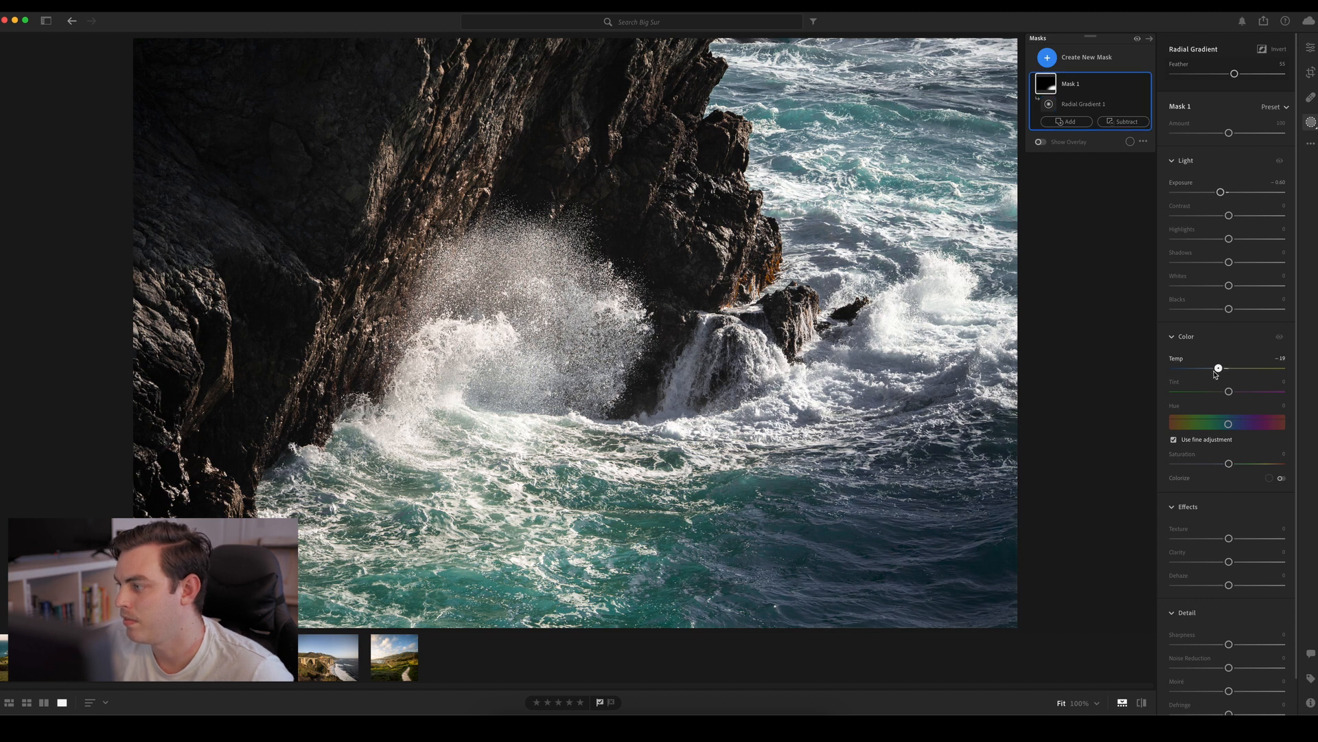
pyautogui.moveTo(1229, 368); pyautogui.dragTo(1305, 375)
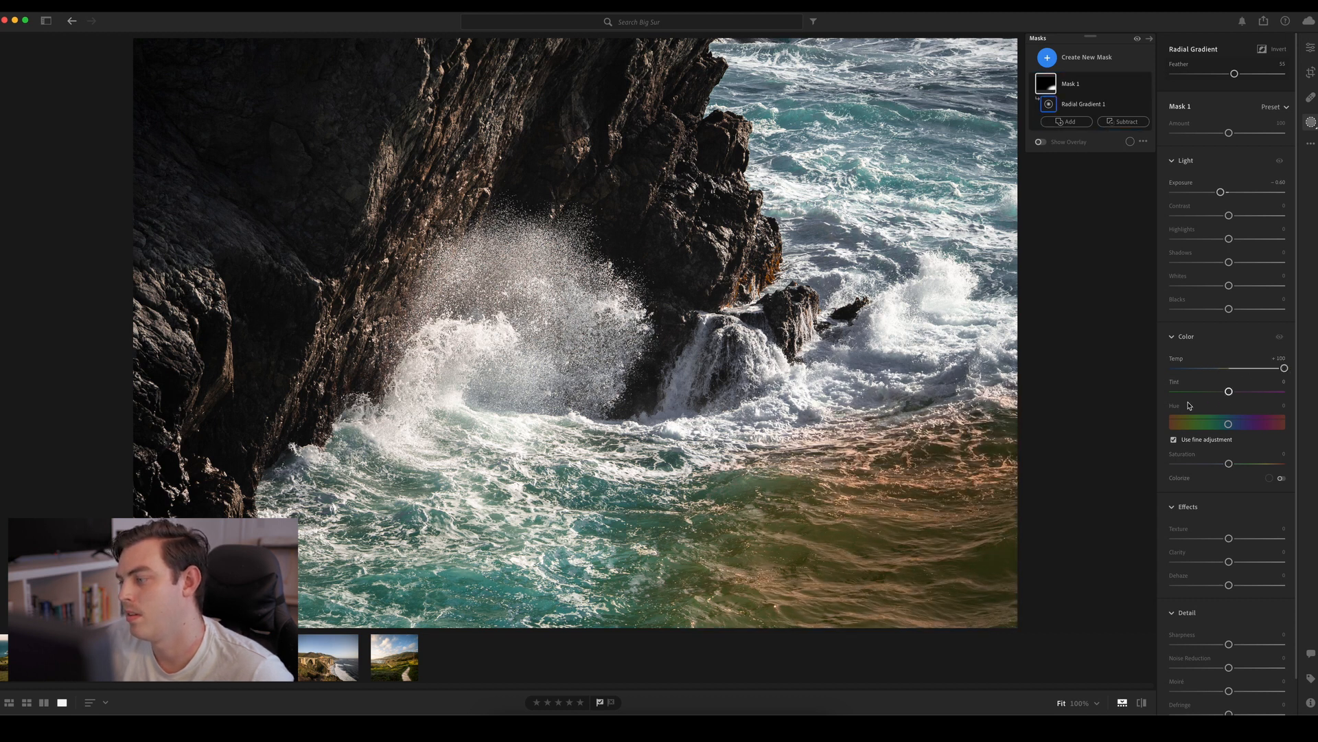
pyautogui.moveTo(764, 550)
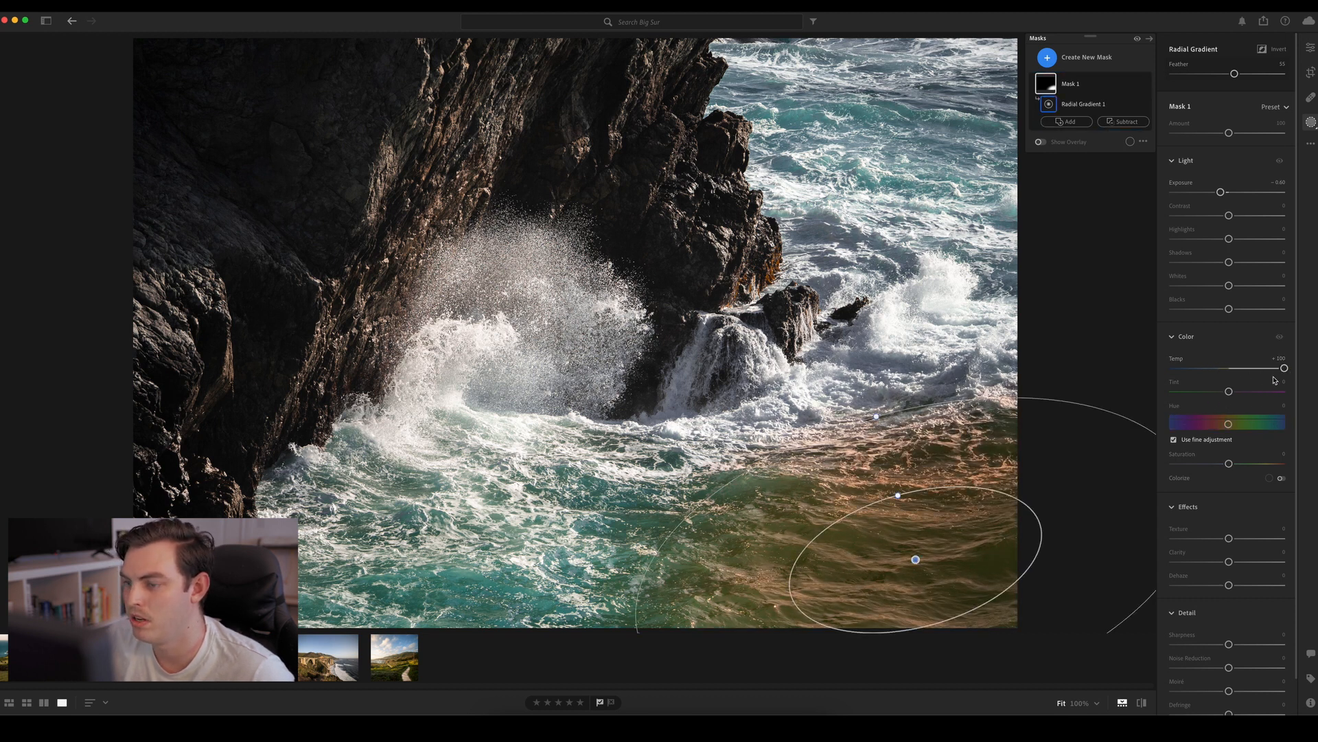
pyautogui.click(1234, 371)
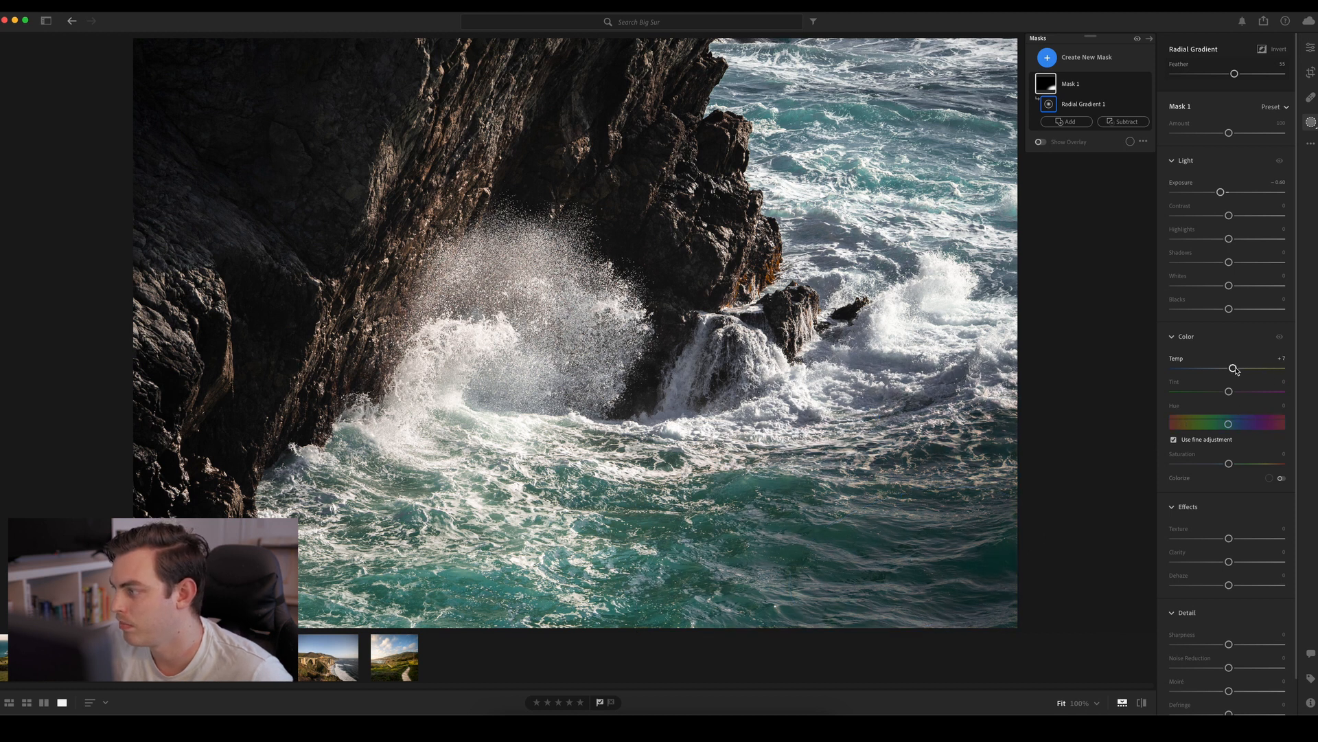
pyautogui.doubleClick(1232, 369)
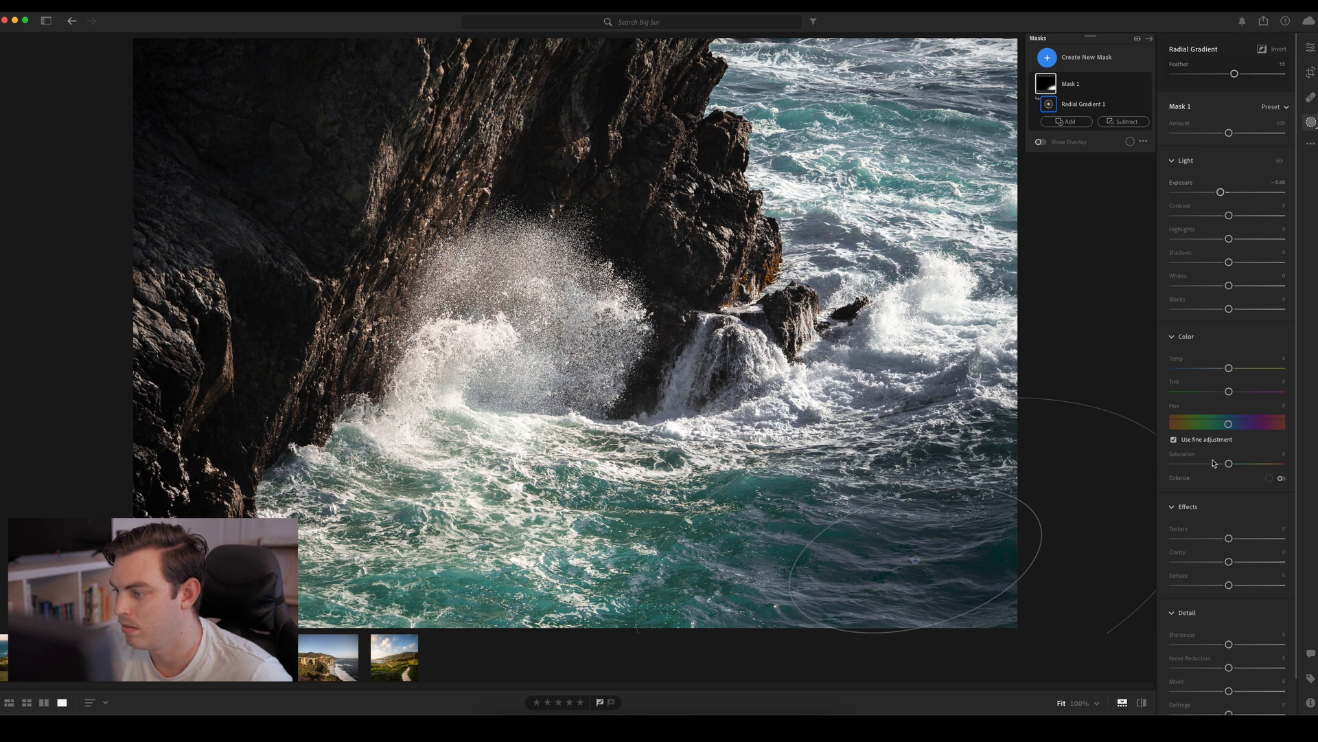
# Lower the corner mask's Saturation to about −20, move its gradient farther into the photo's lower-right corner and enlarge it slightly
pyautogui.moveTo(1213, 463)
pyautogui.mouseDown()
pyautogui.moveTo(1176, 465)
pyautogui.moveTo(1218, 465)
pyautogui.mouseUp()
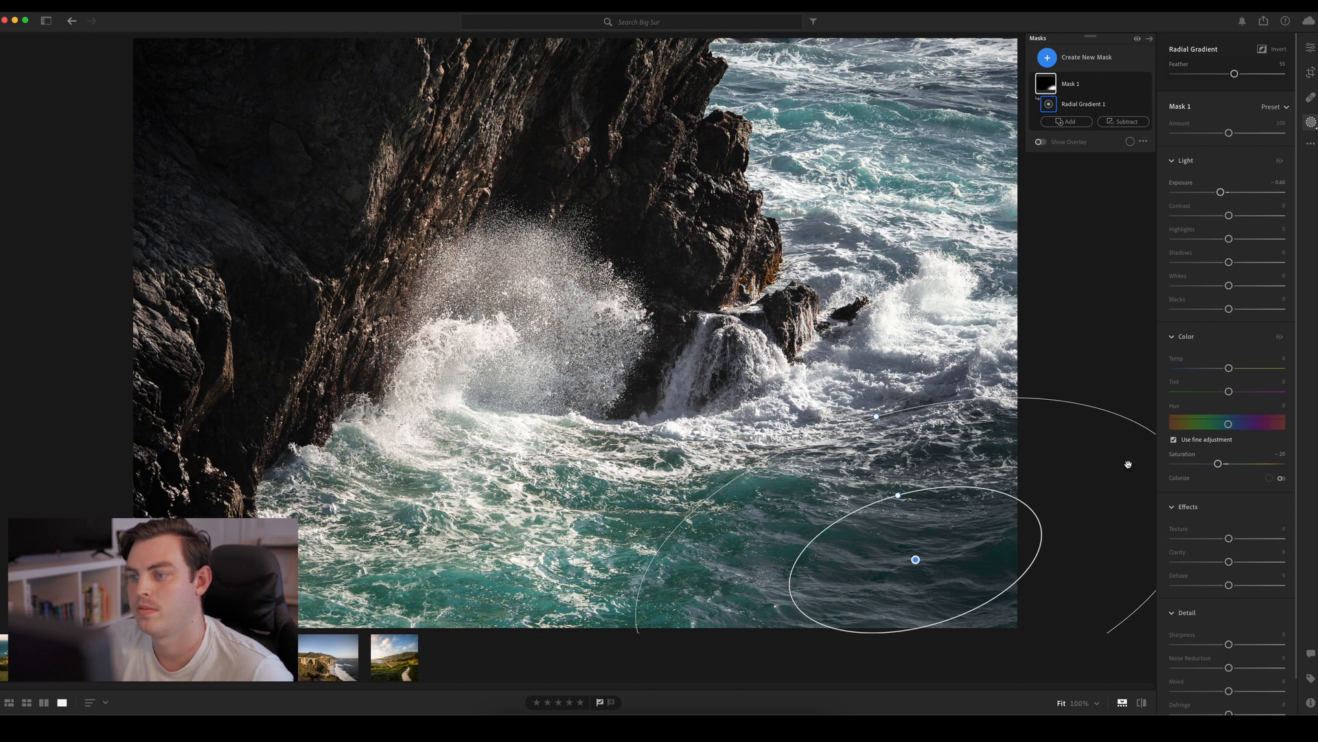
pyautogui.moveTo(933, 513); pyautogui.dragTo(989, 538)
pyautogui.moveTo(931, 443); pyautogui.dragTo(924, 416)
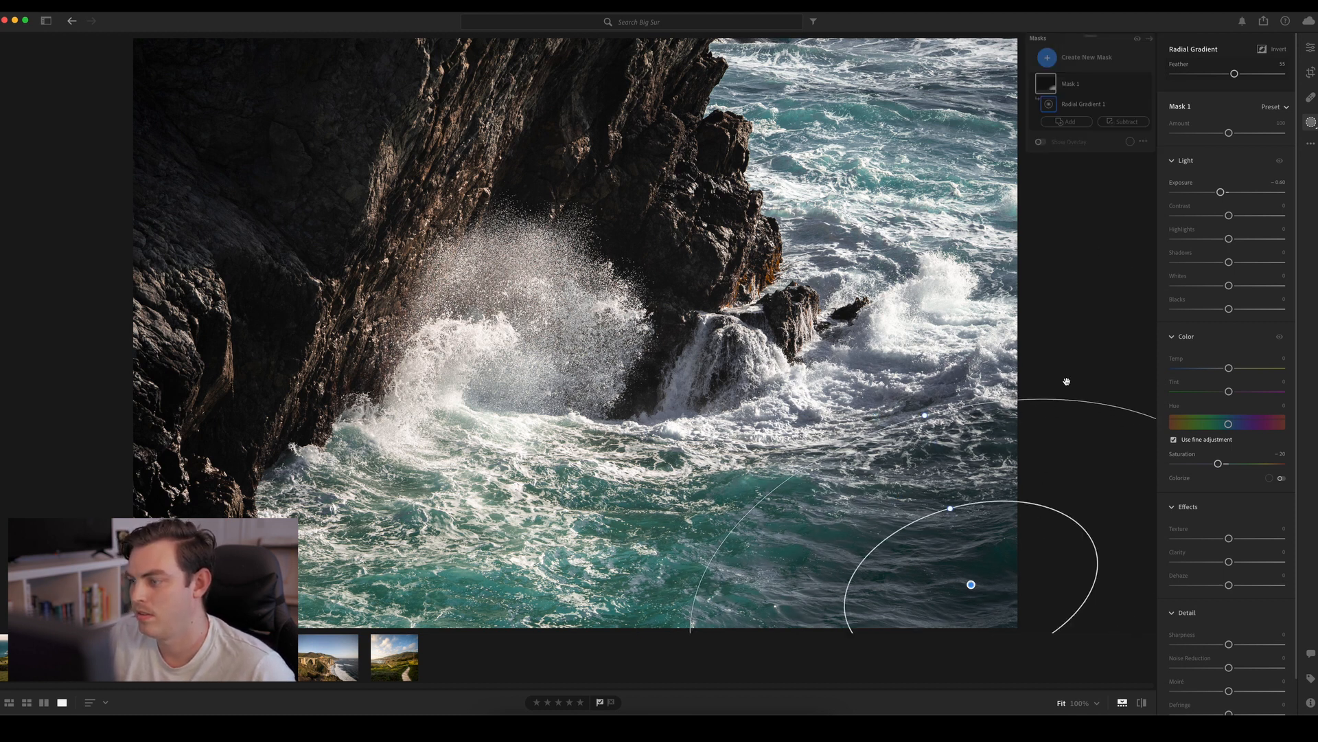
pyautogui.click(1066, 121)
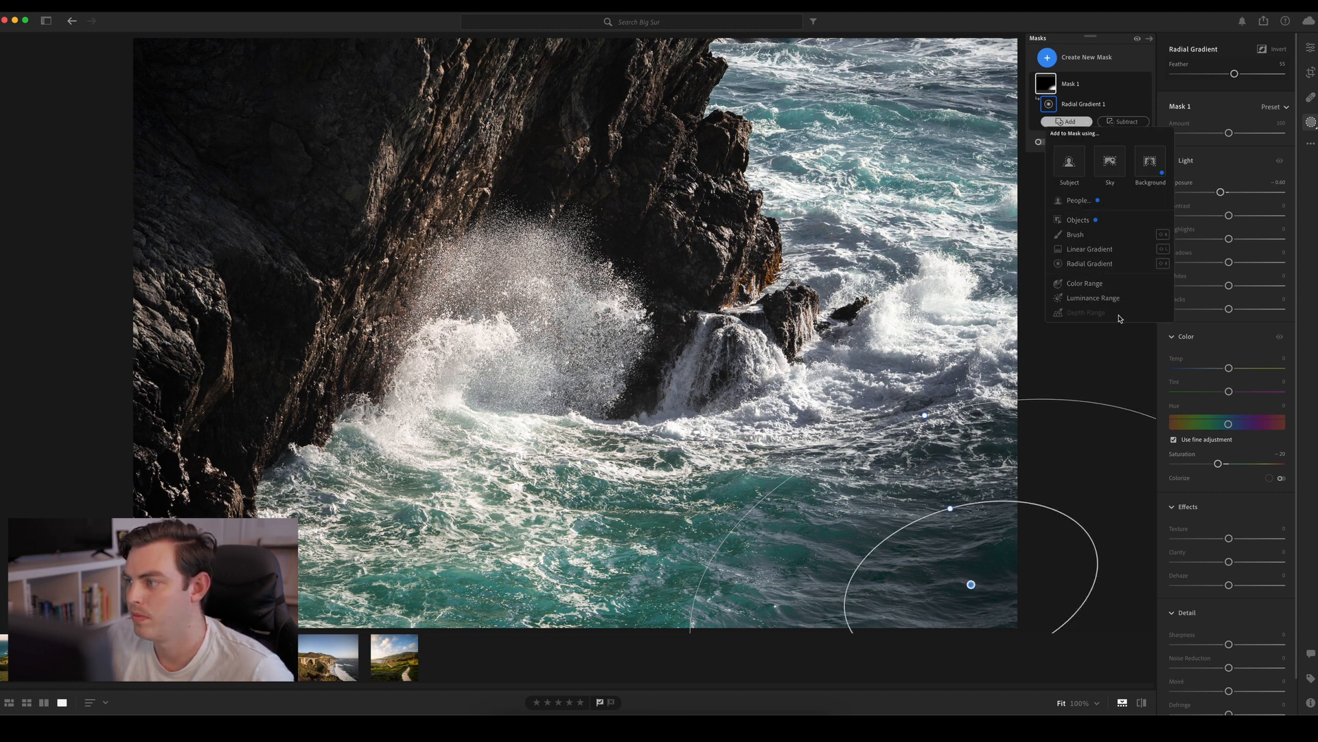
pyautogui.click(648, 502)
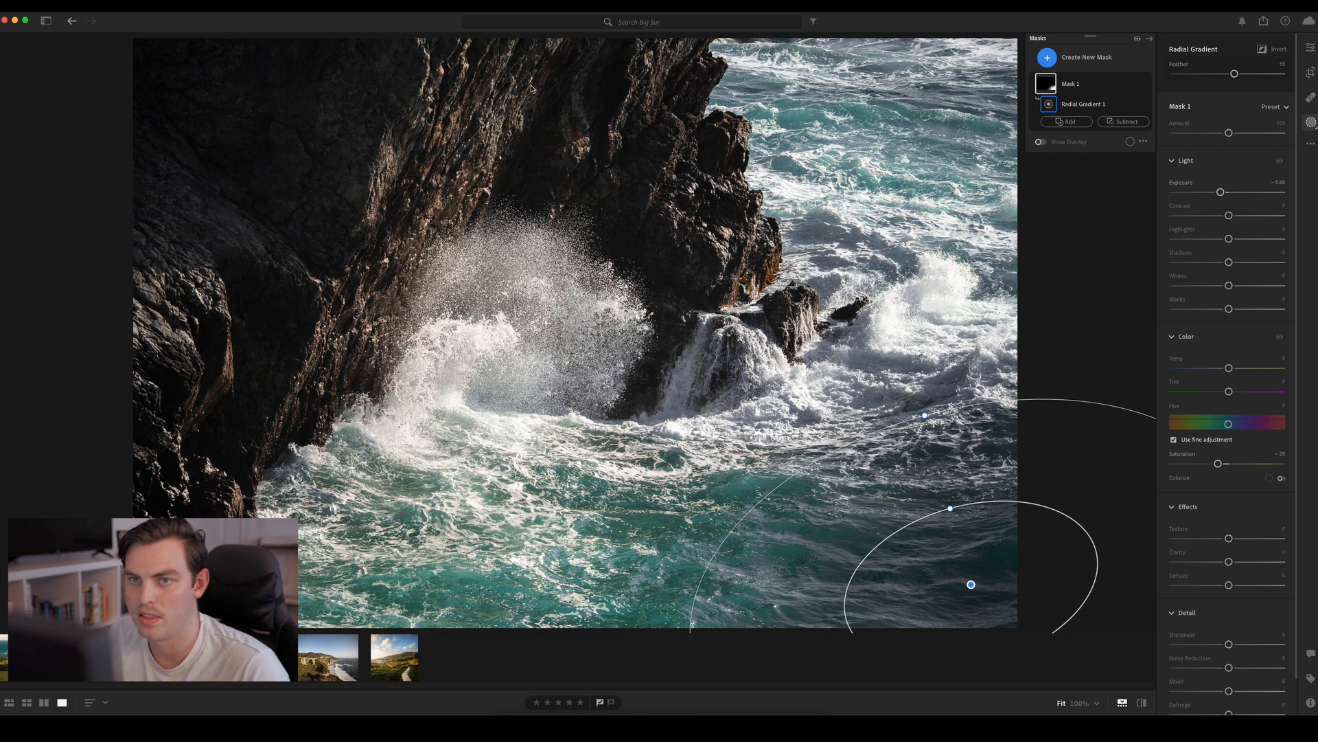
# Add a second radial gradient to Mask 1 over the dark rock in the photo's upper-left corner and compare the photo before and after
pyautogui.click(1060, 121)
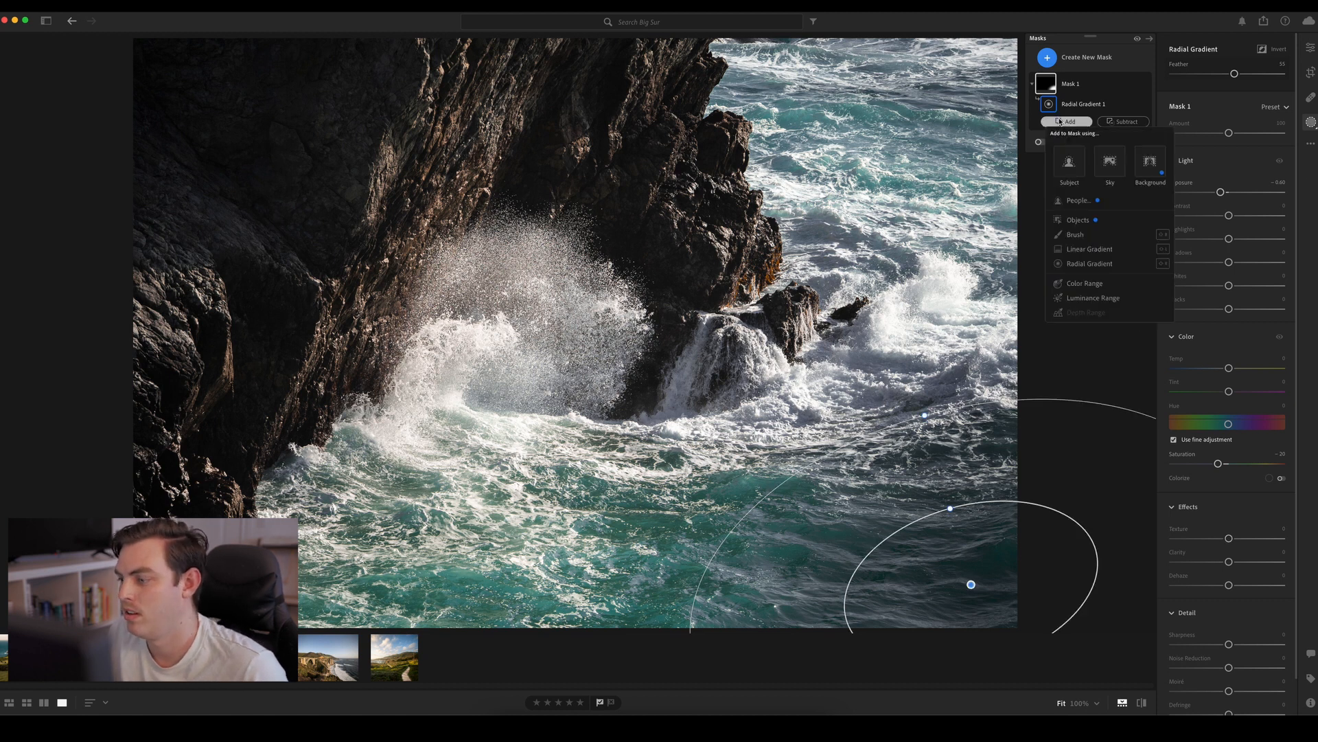
pyautogui.click(1060, 121)
pyautogui.click(1060, 121)
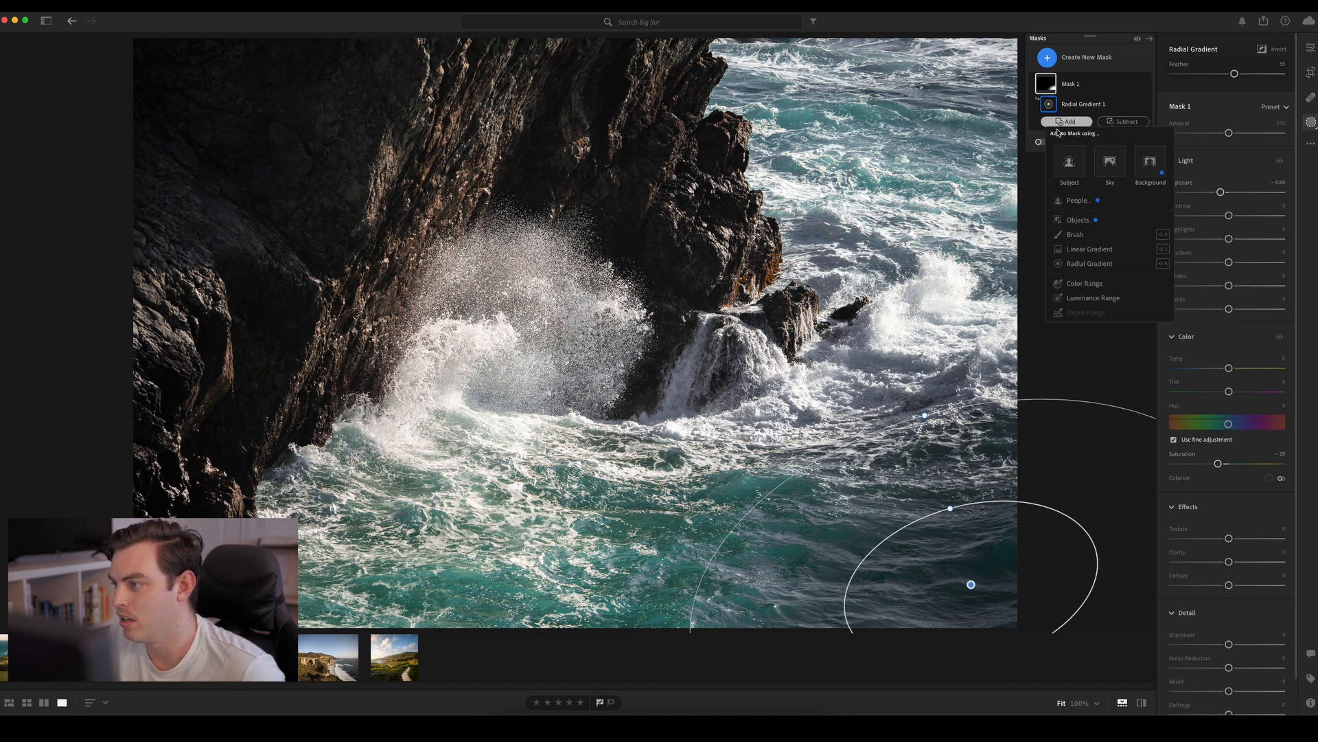
pyautogui.click(1102, 264)
pyautogui.moveTo(283, 112); pyautogui.dragTo(212, 64)
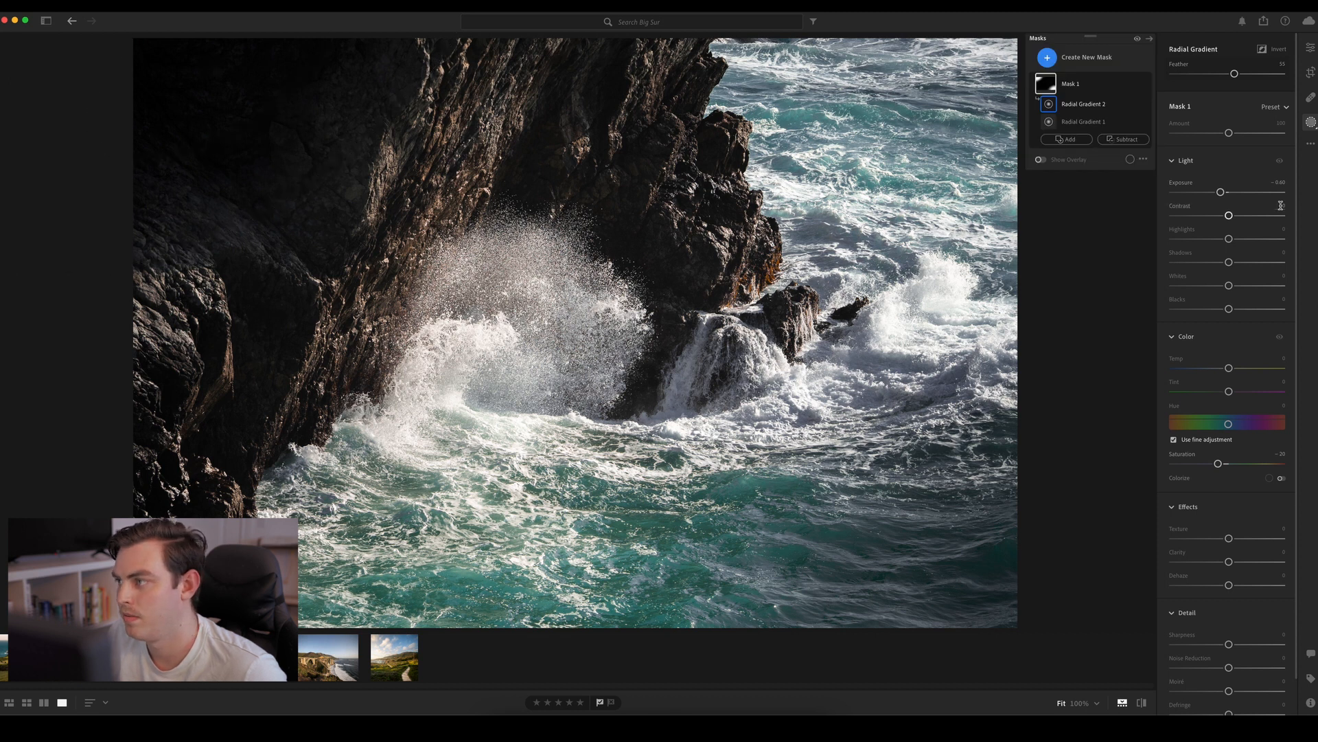
pyautogui.press('\\')
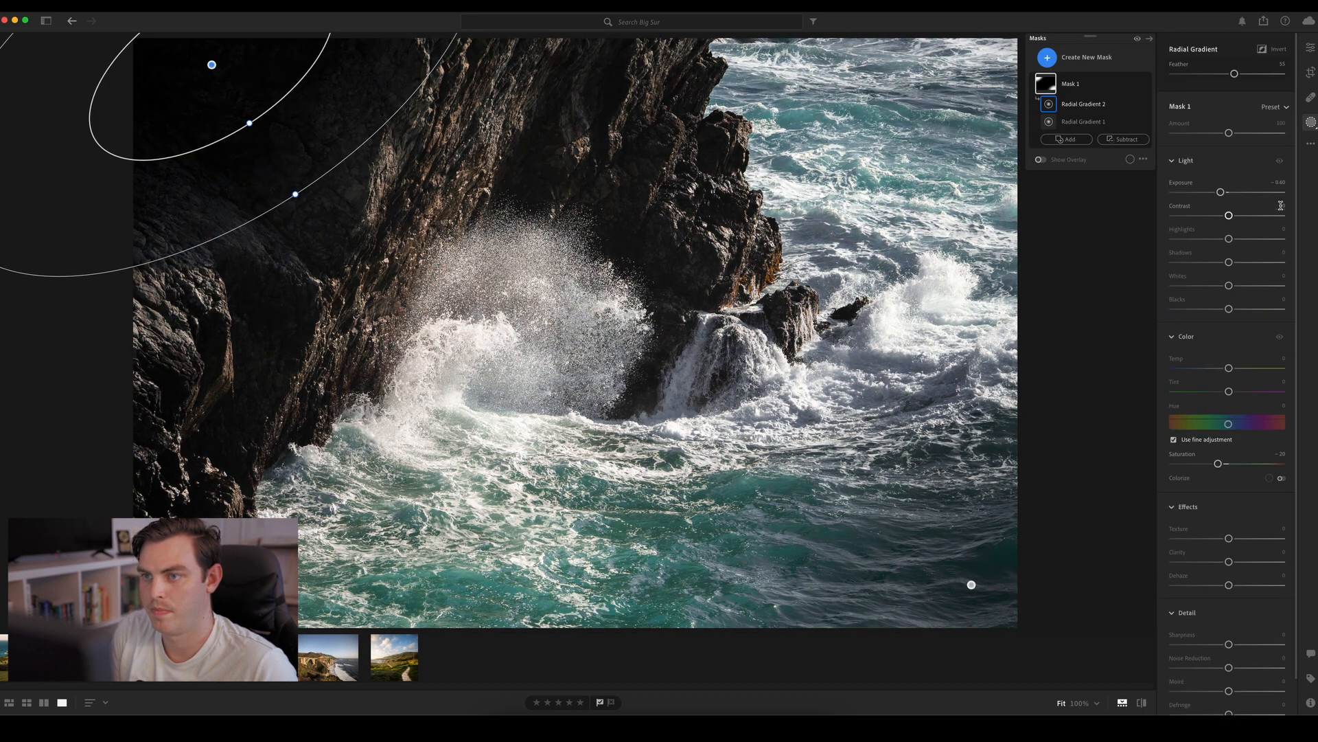
pyautogui.press('\\')
pyautogui.press('\\')
pyautogui.press('\\')
pyautogui.press('\\')
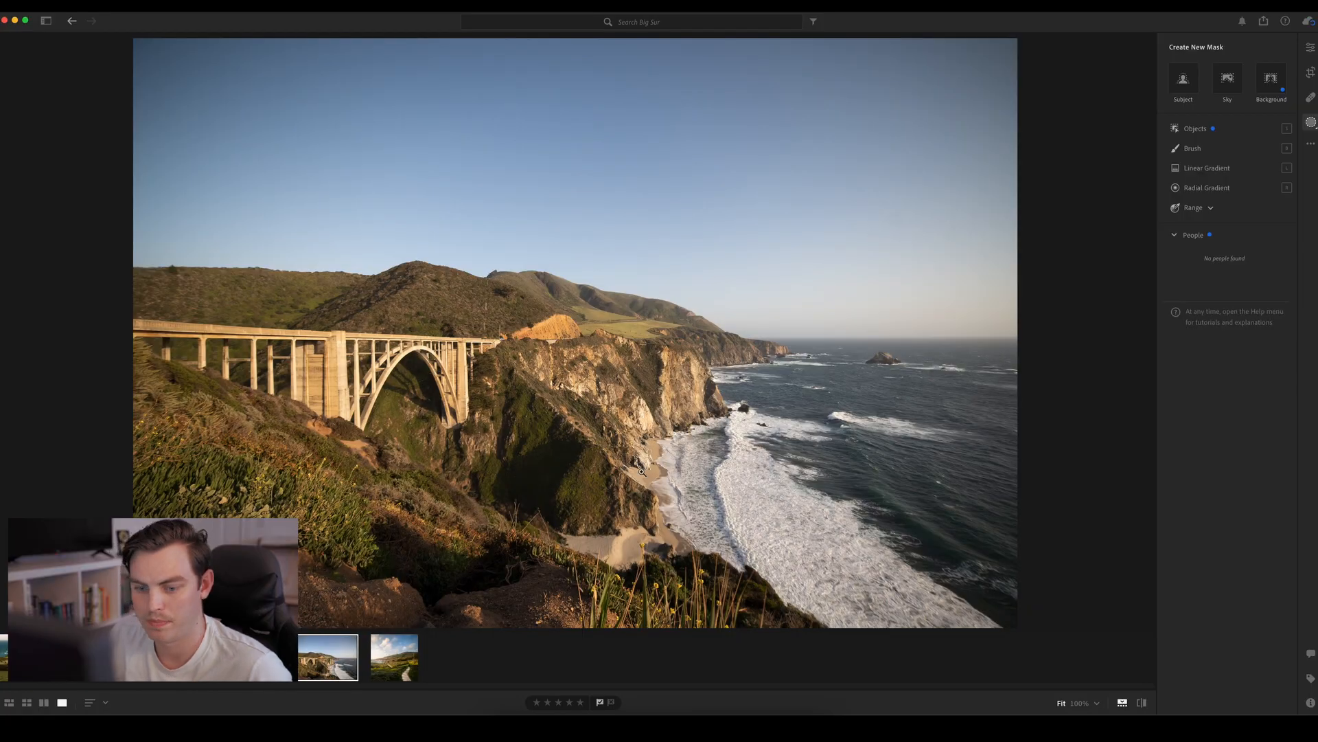
# Straighten the Big Sur bridge photo by rotating it slightly clockwise to level the sea horizon
pyautogui.press('e')
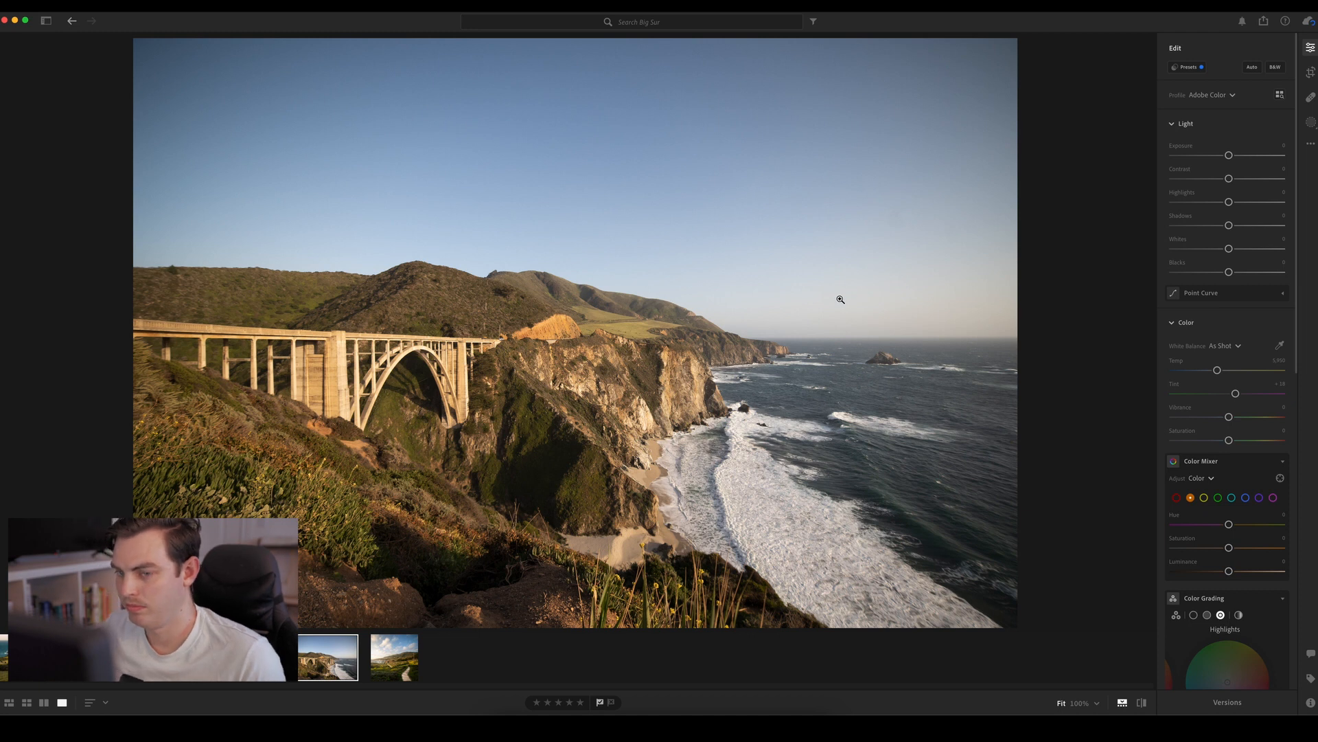
pyautogui.click(1310, 72)
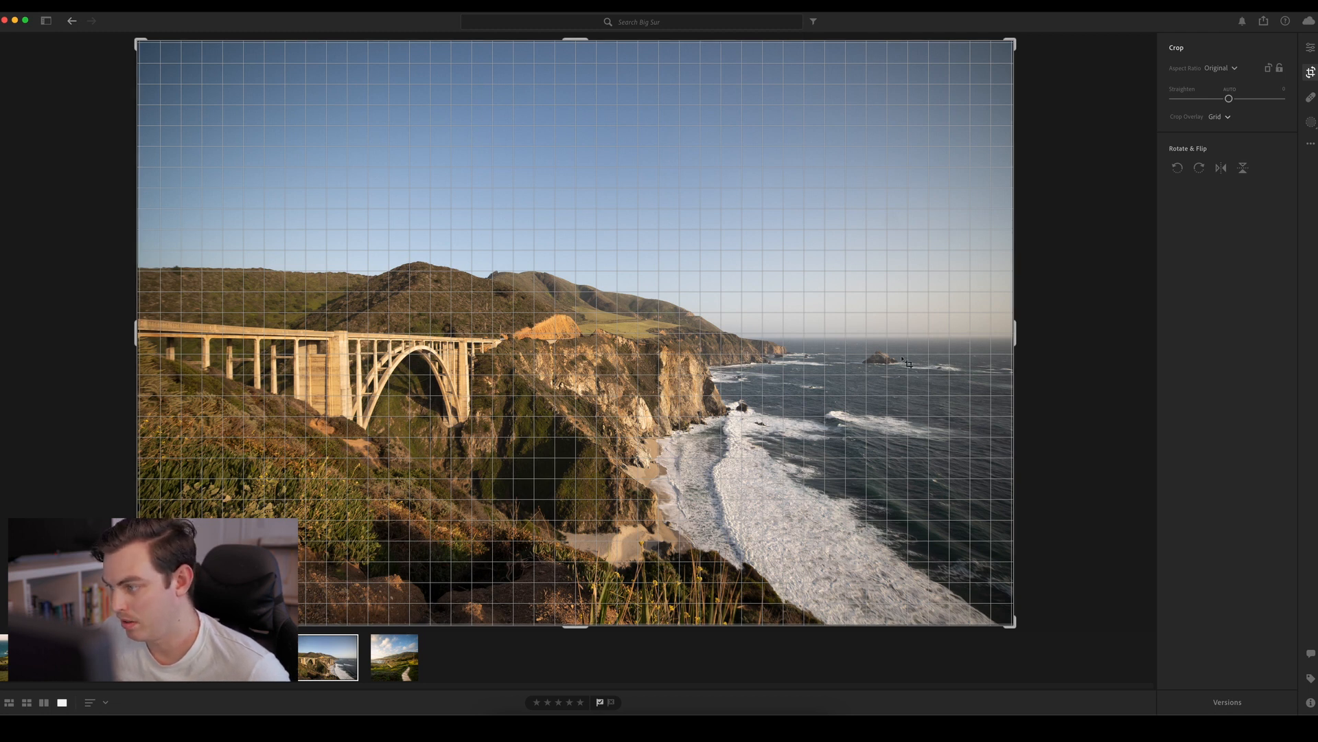
pyautogui.moveTo(1084, 339); pyautogui.dragTo(1085, 342)
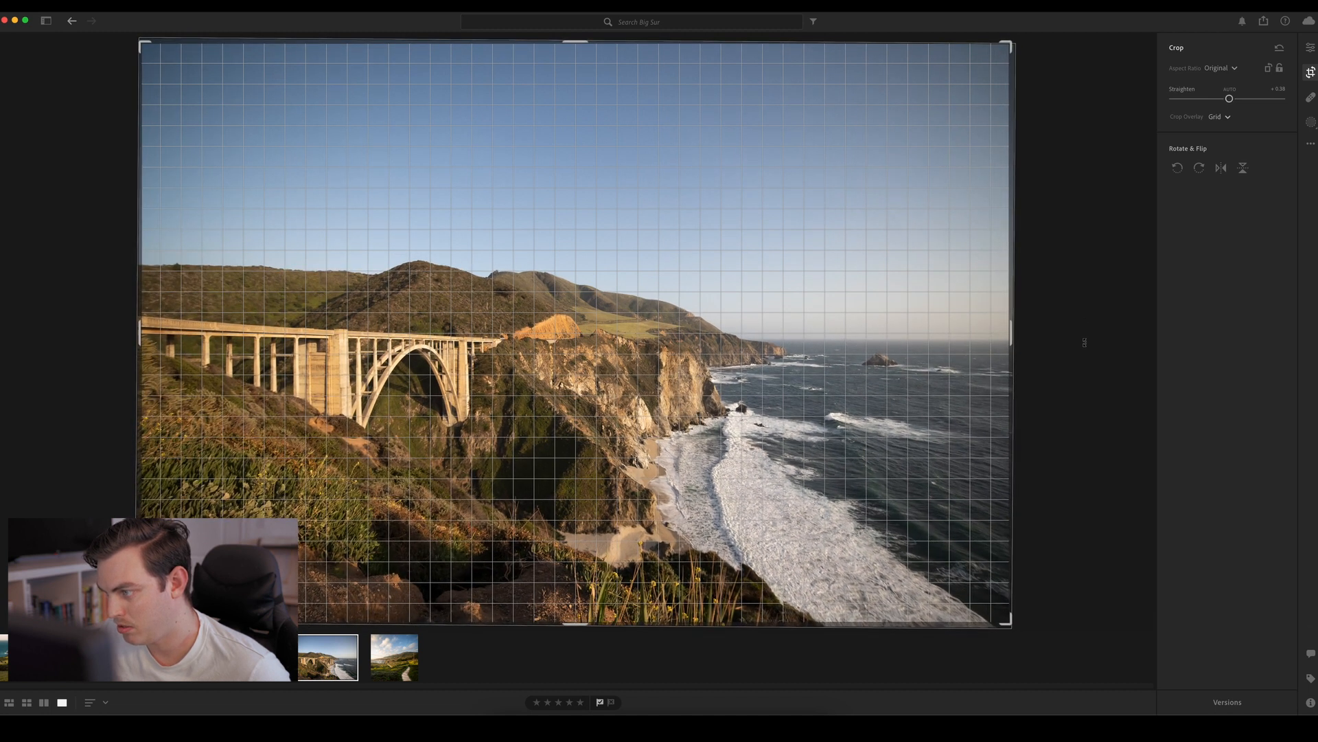
pyautogui.press('Return')
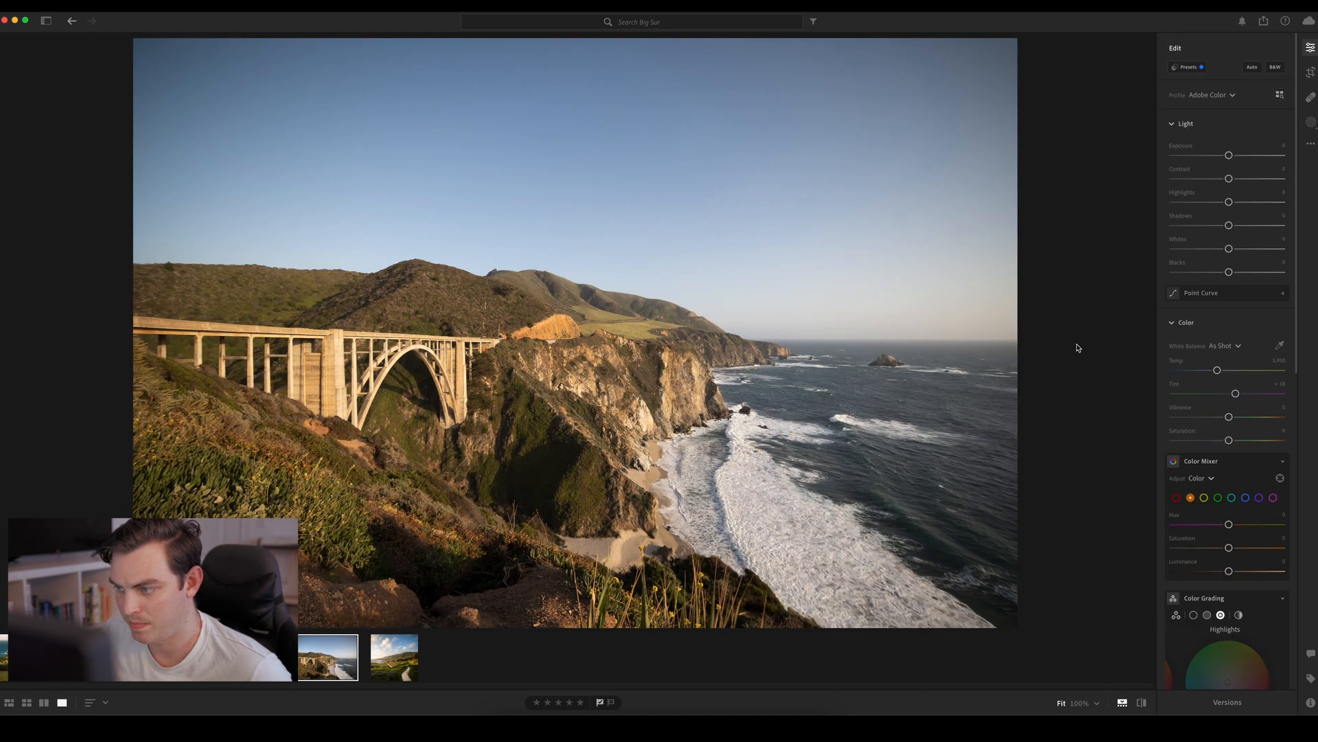
# Crop the bridge photo to a wide custom frame, trimming the sea on its right side, the bottom foreground and much of the upper sky
pyautogui.press('c')
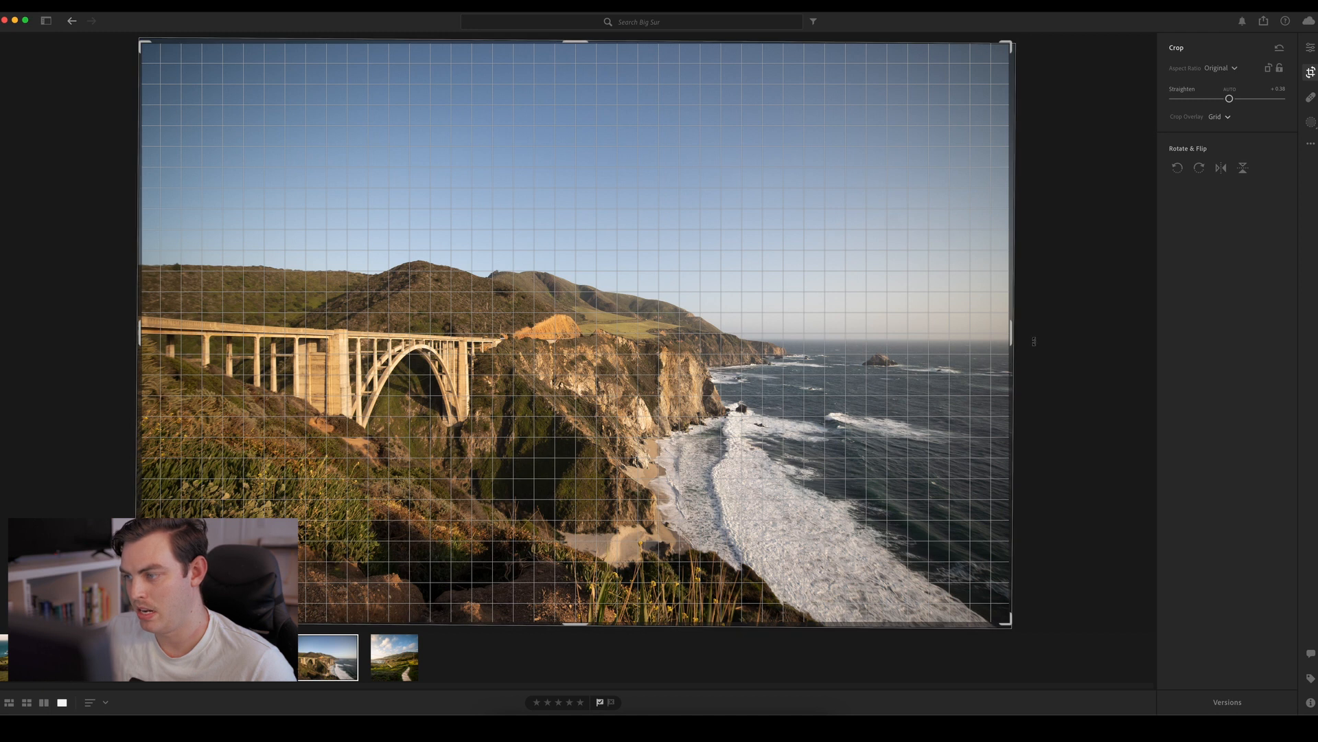
pyautogui.moveTo(1008, 337); pyautogui.dragTo(966, 337)
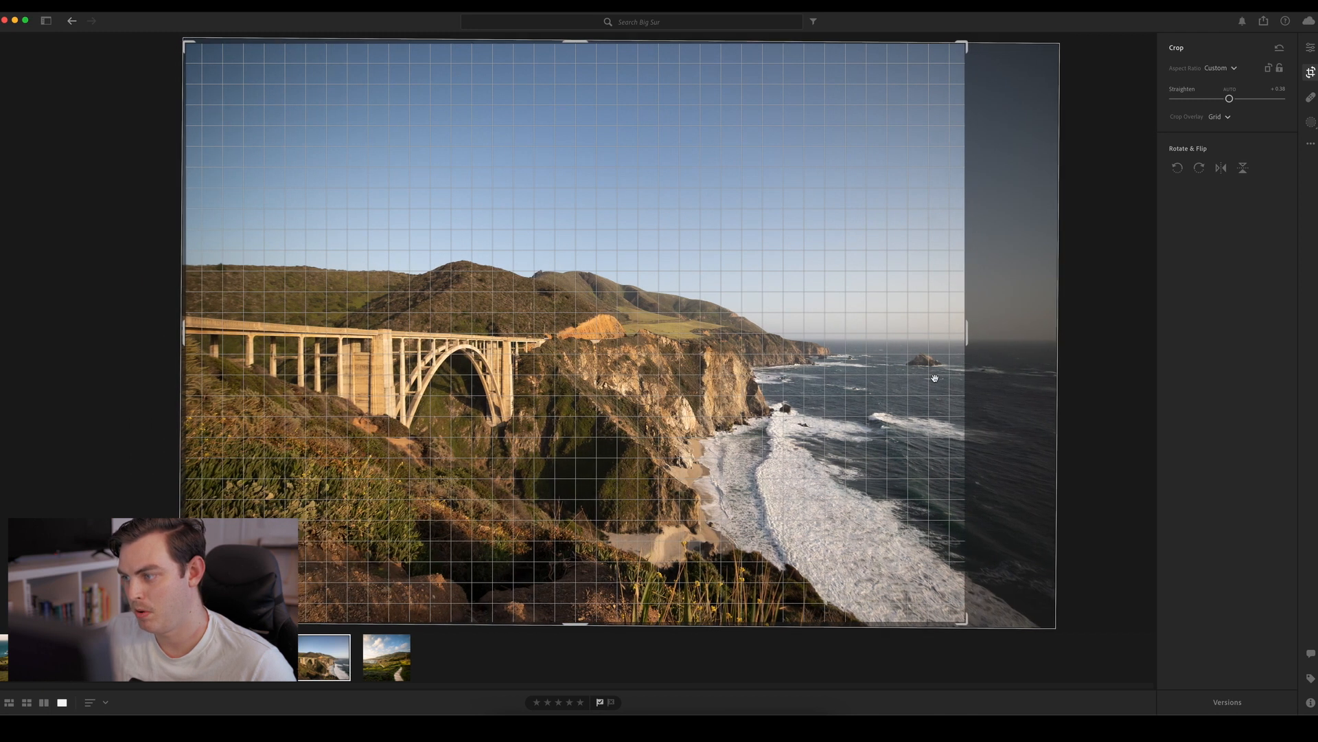
pyautogui.moveTo(589, 623); pyautogui.dragTo(589, 539)
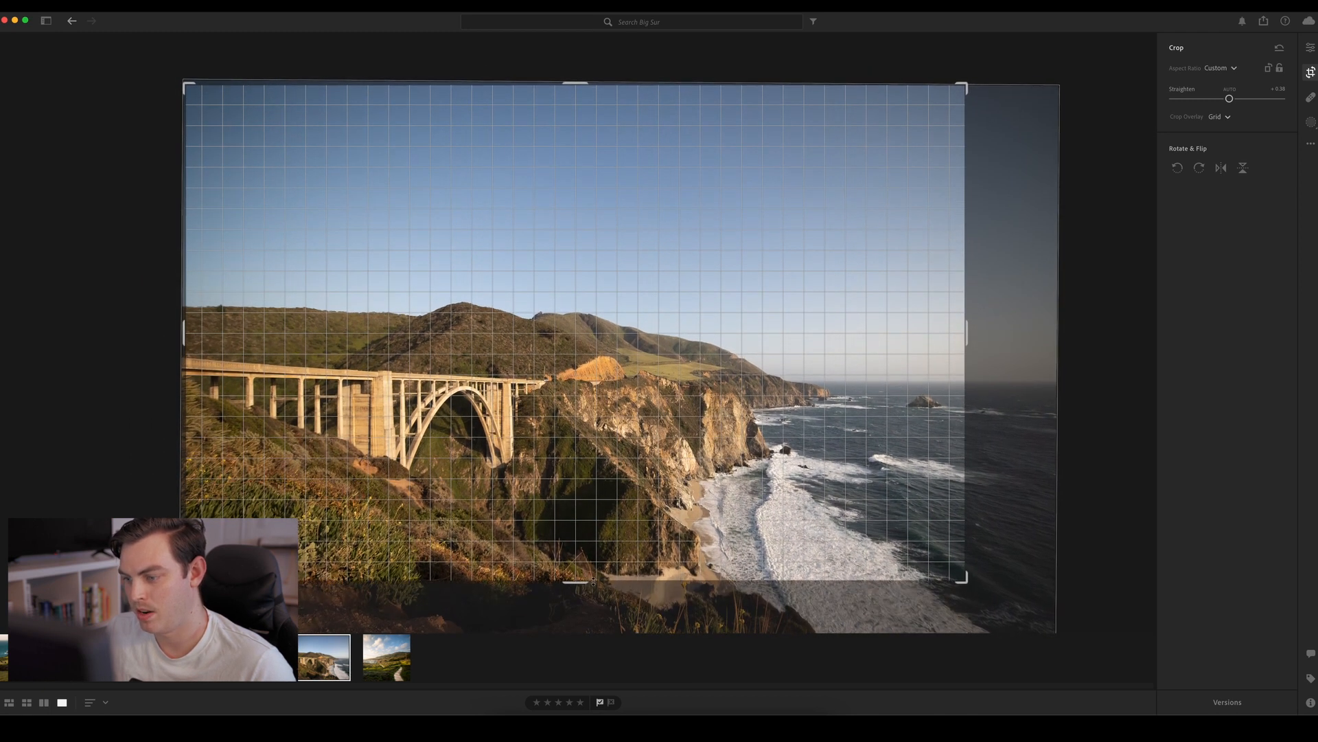
pyautogui.moveTo(575, 83); pyautogui.dragTo(575, 147)
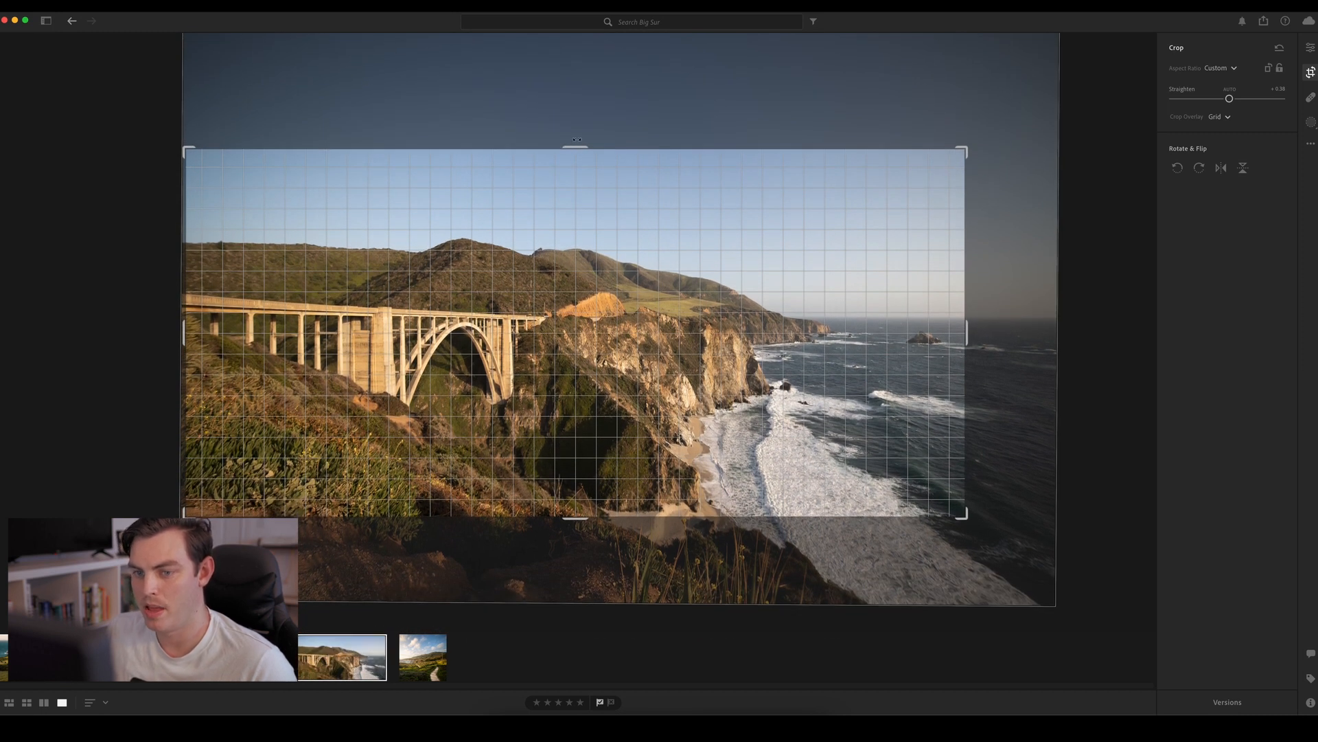
pyautogui.press('Return')
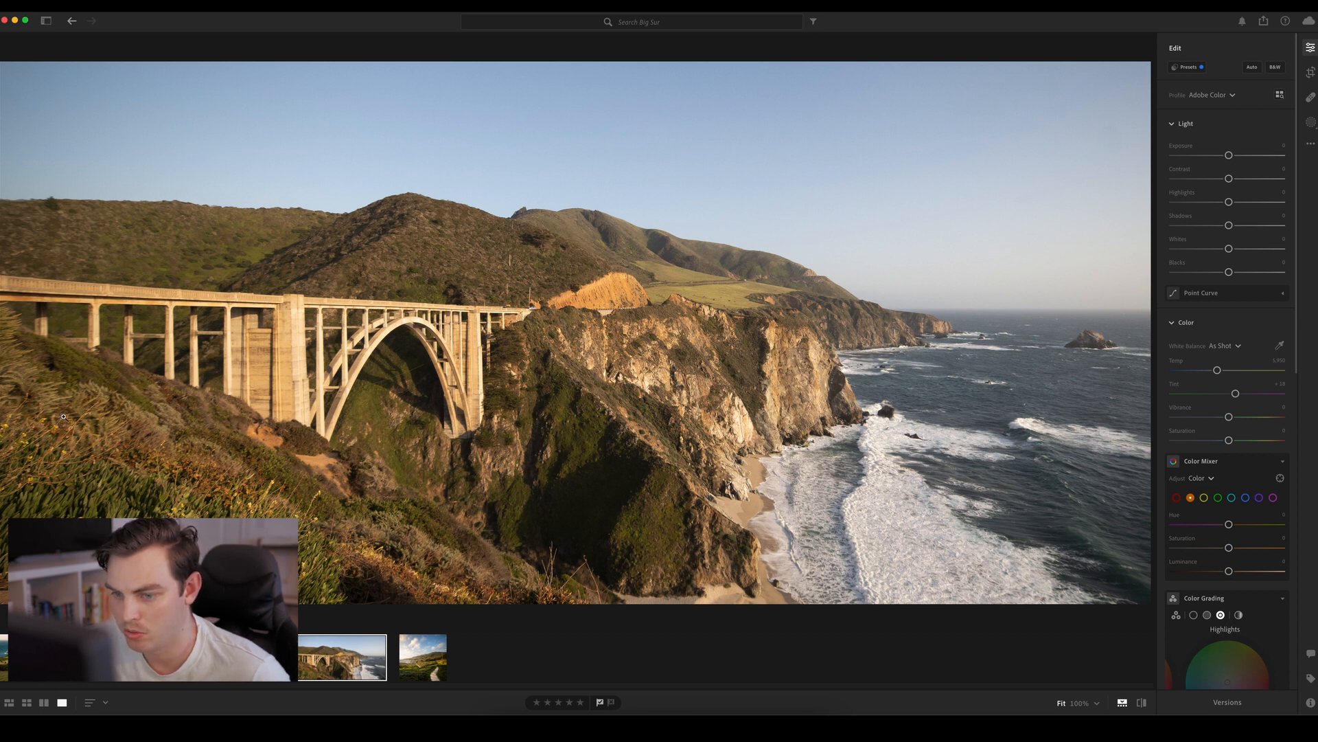
# Inspect the bridge deck, the road by the orange cut and the green pasture at close zoom
pyautogui.moveTo(63, 416); pyautogui.dragTo(496, 395)
pyautogui.moveTo(442, 344); pyautogui.dragTo(513, 447)
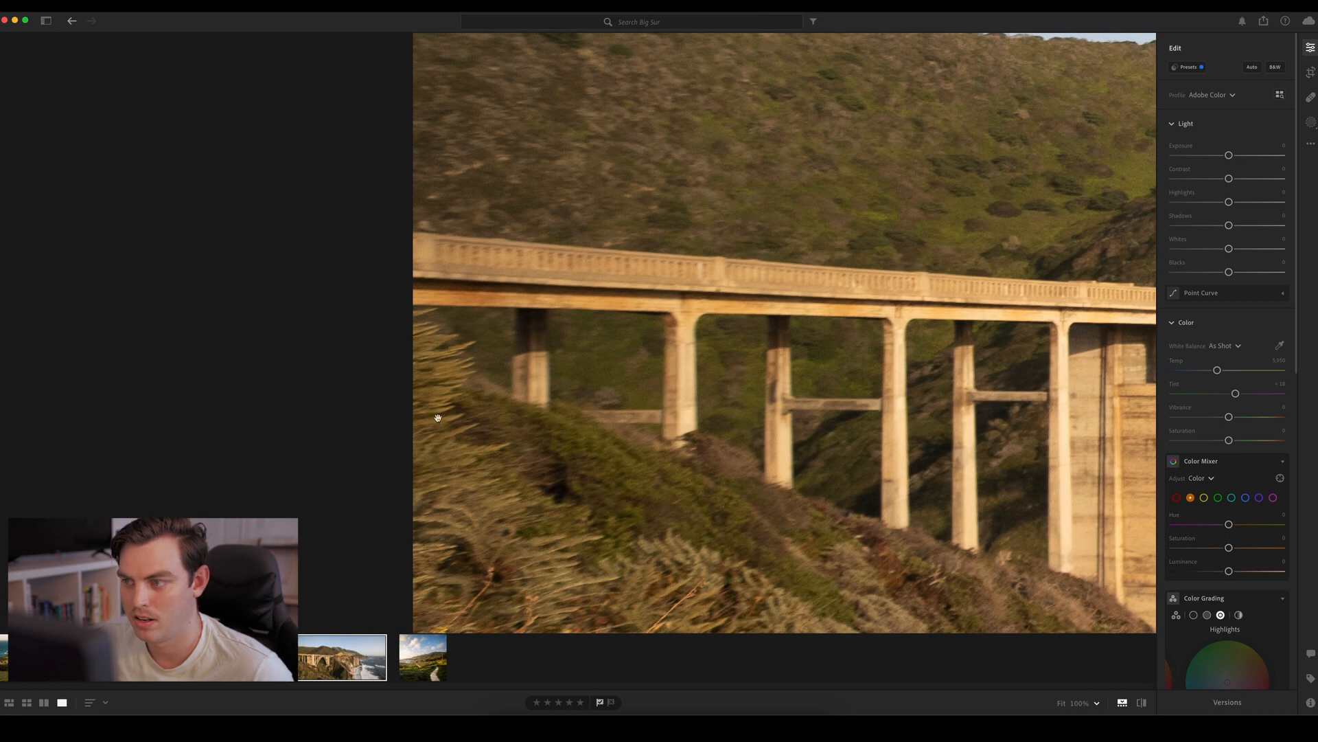
pyautogui.click(467, 441)
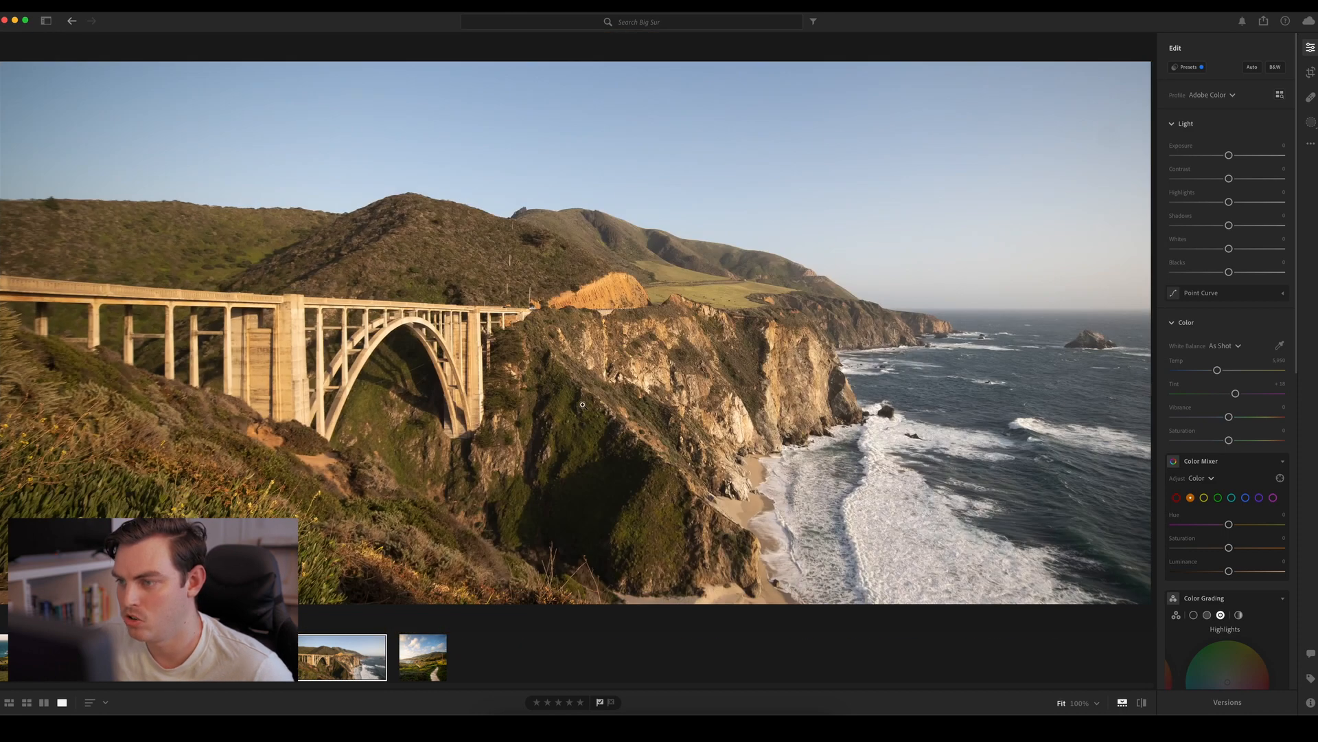
pyautogui.click(508, 308)
pyautogui.moveTo(562, 307); pyautogui.dragTo(547, 323)
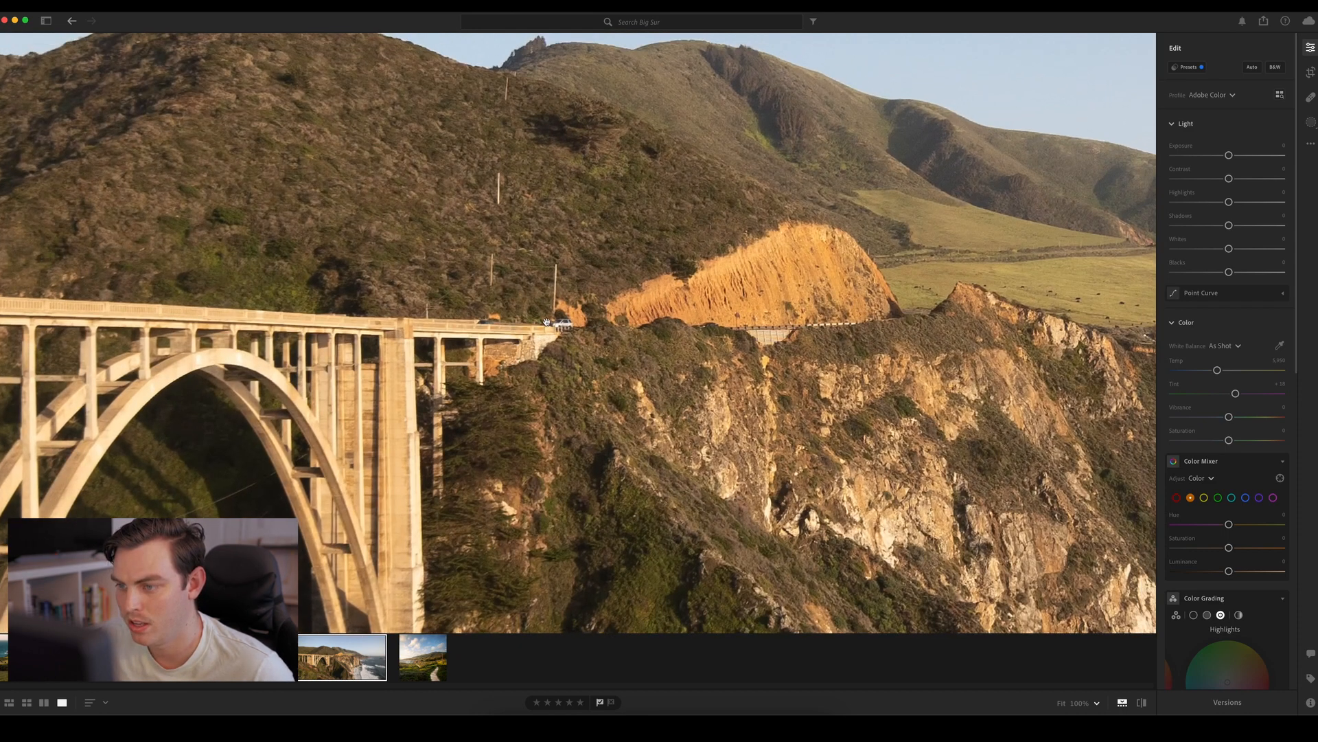
pyautogui.click(801, 352)
pyautogui.click(796, 307)
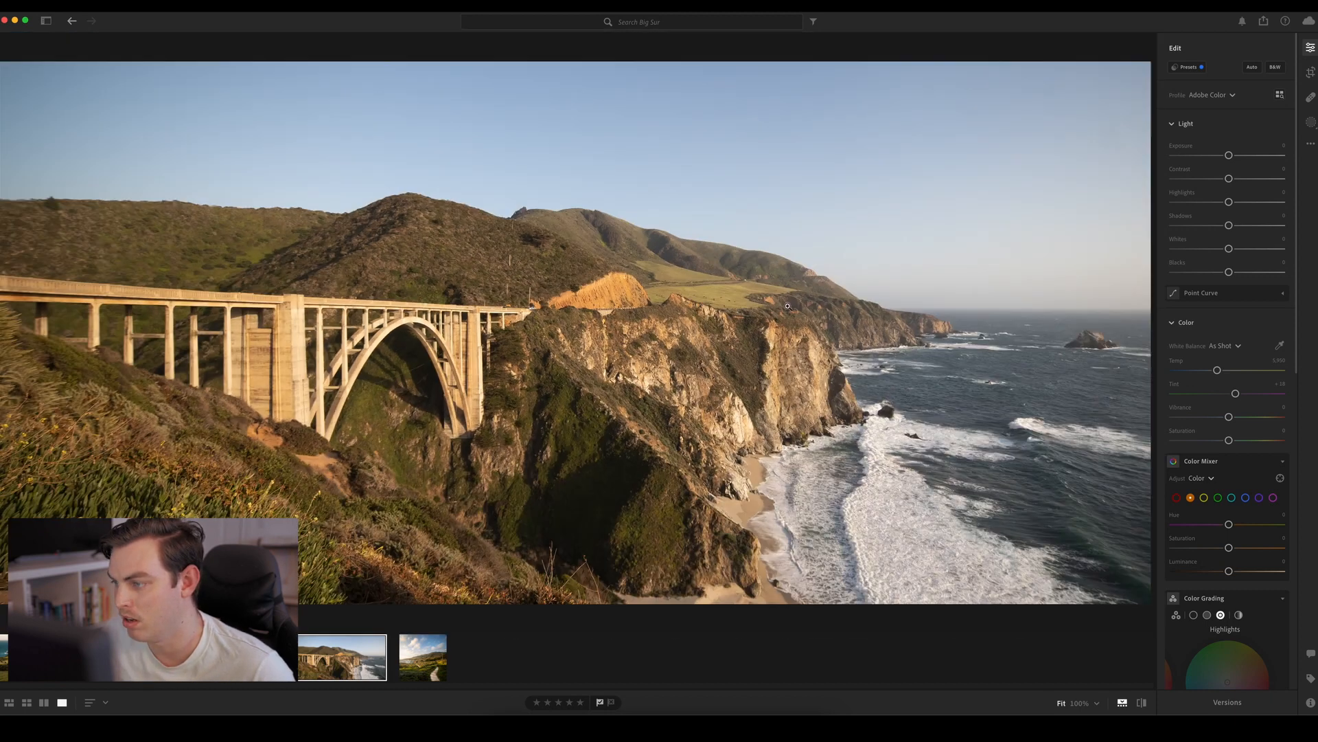
pyautogui.click(612, 289)
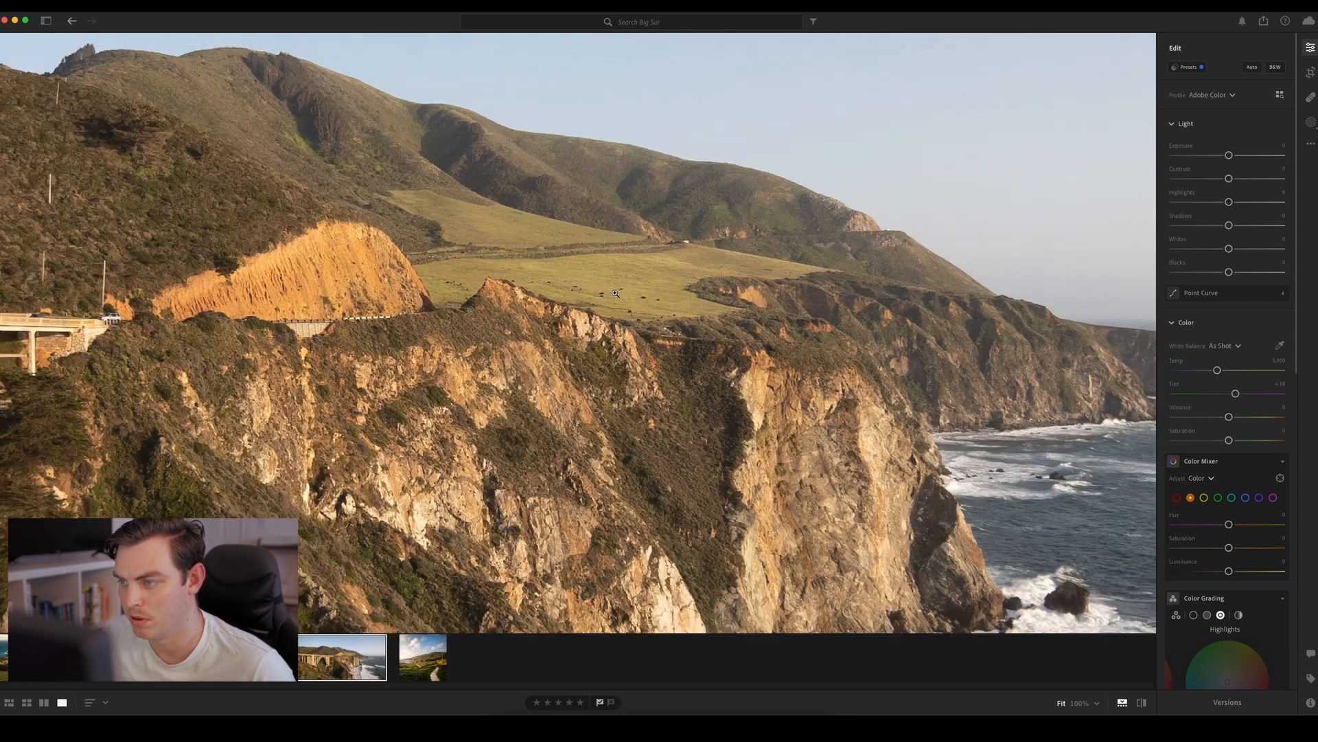
pyautogui.click(687, 355)
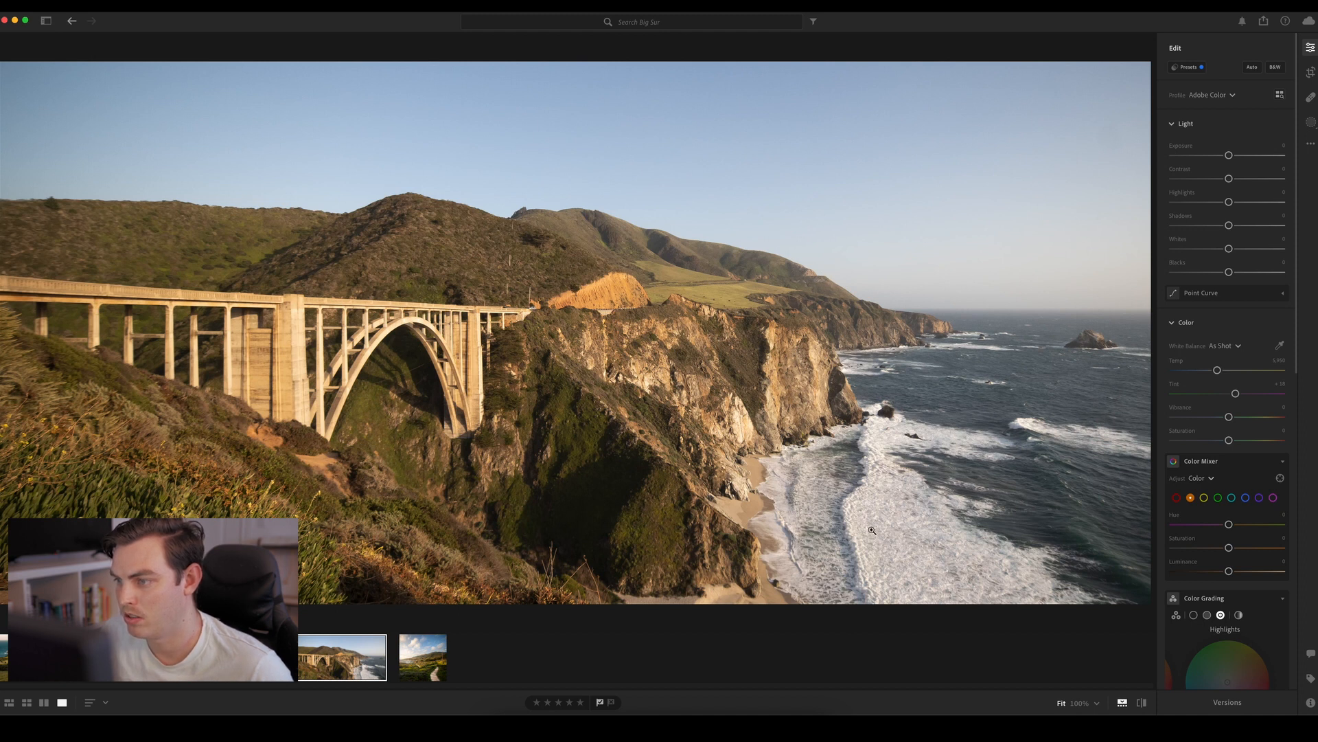
# Set the bridge photo's Highlights to −100, Shadows to about −65, Whites to about +24 and Blacks to about −11
pyautogui.click(1254, 67)
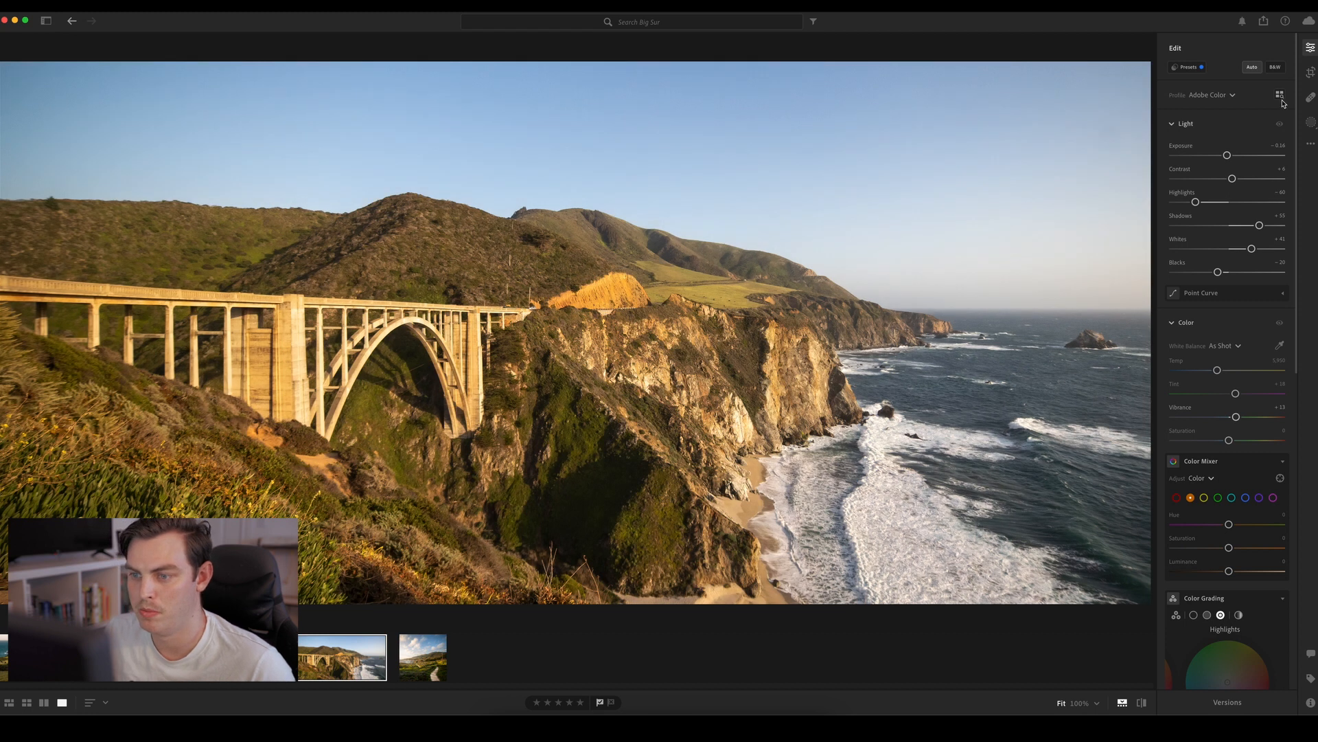
pyautogui.click(1253, 67)
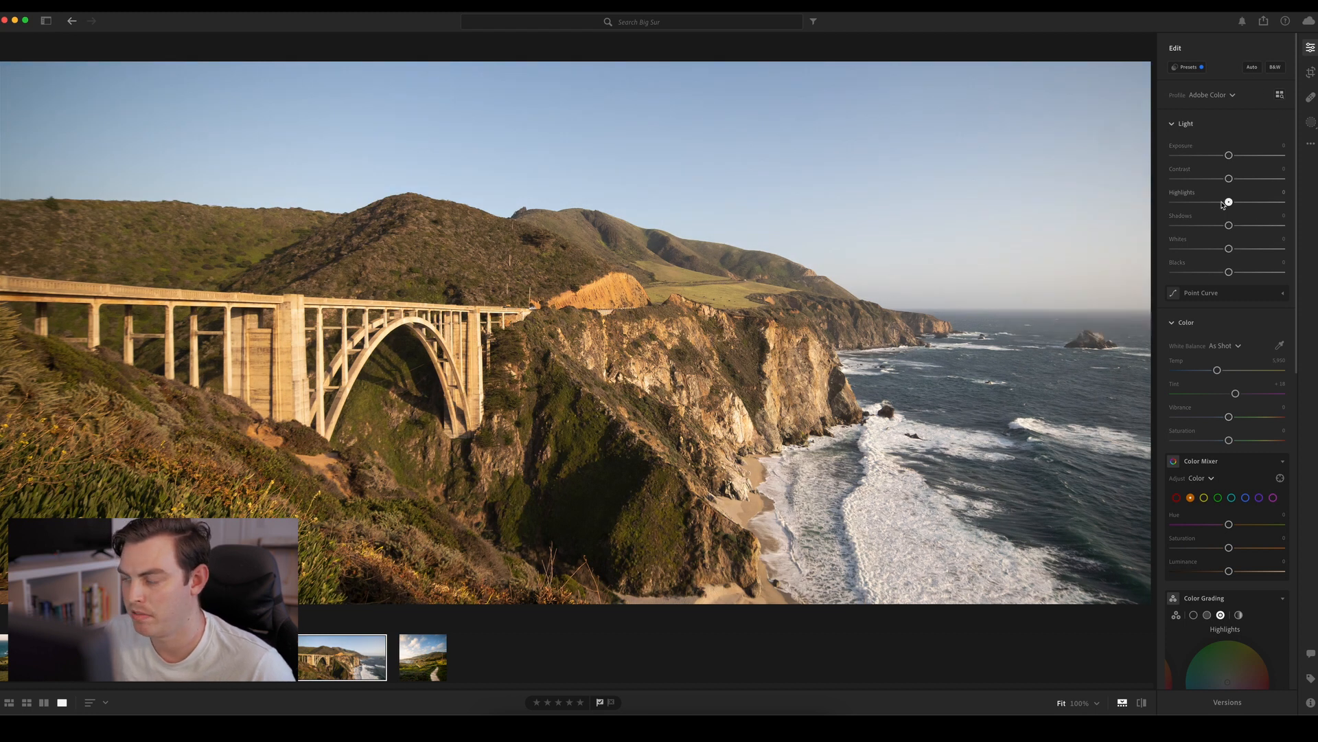
pyautogui.moveTo(1225, 203); pyautogui.dragTo(1221, 272)
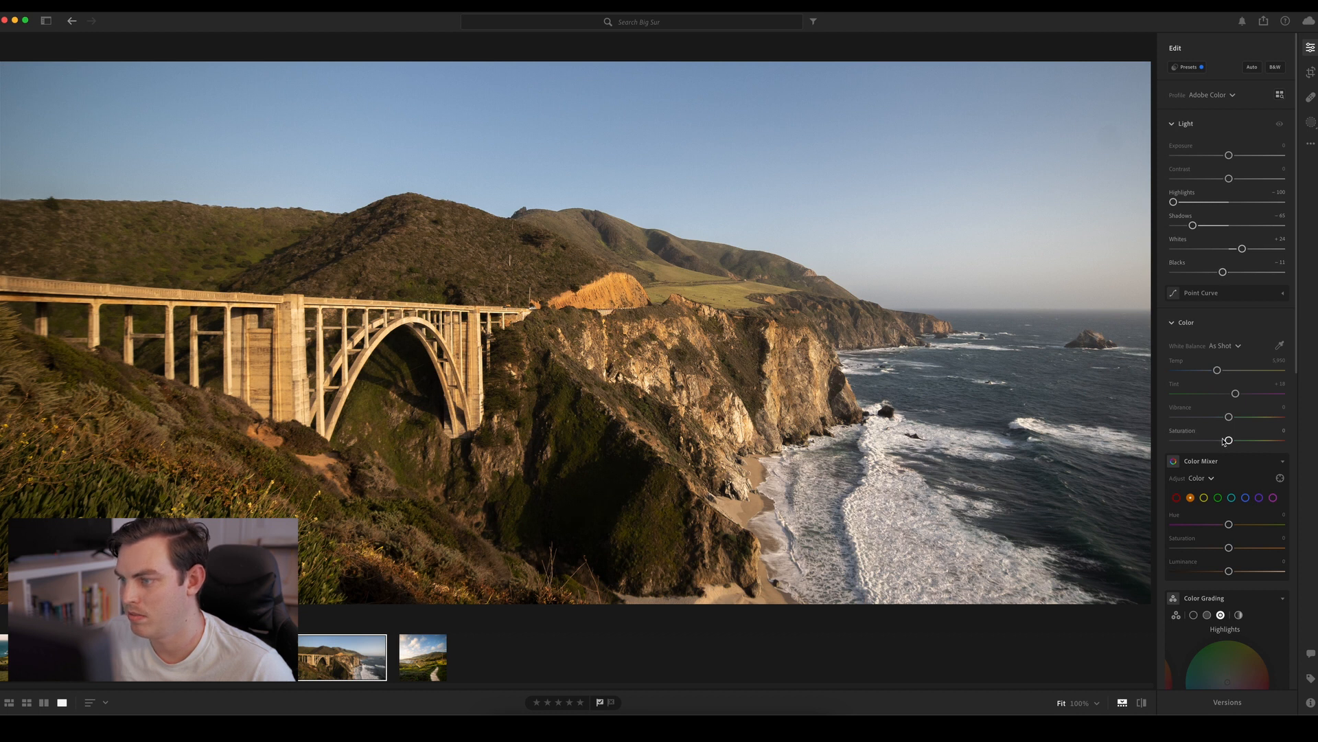
# Try a Saturation of about +17 without Vibrance, and settle on Saturation about −14 with Vibrance about +38
pyautogui.moveTo(1229, 440); pyautogui.dragTo(1253, 418)
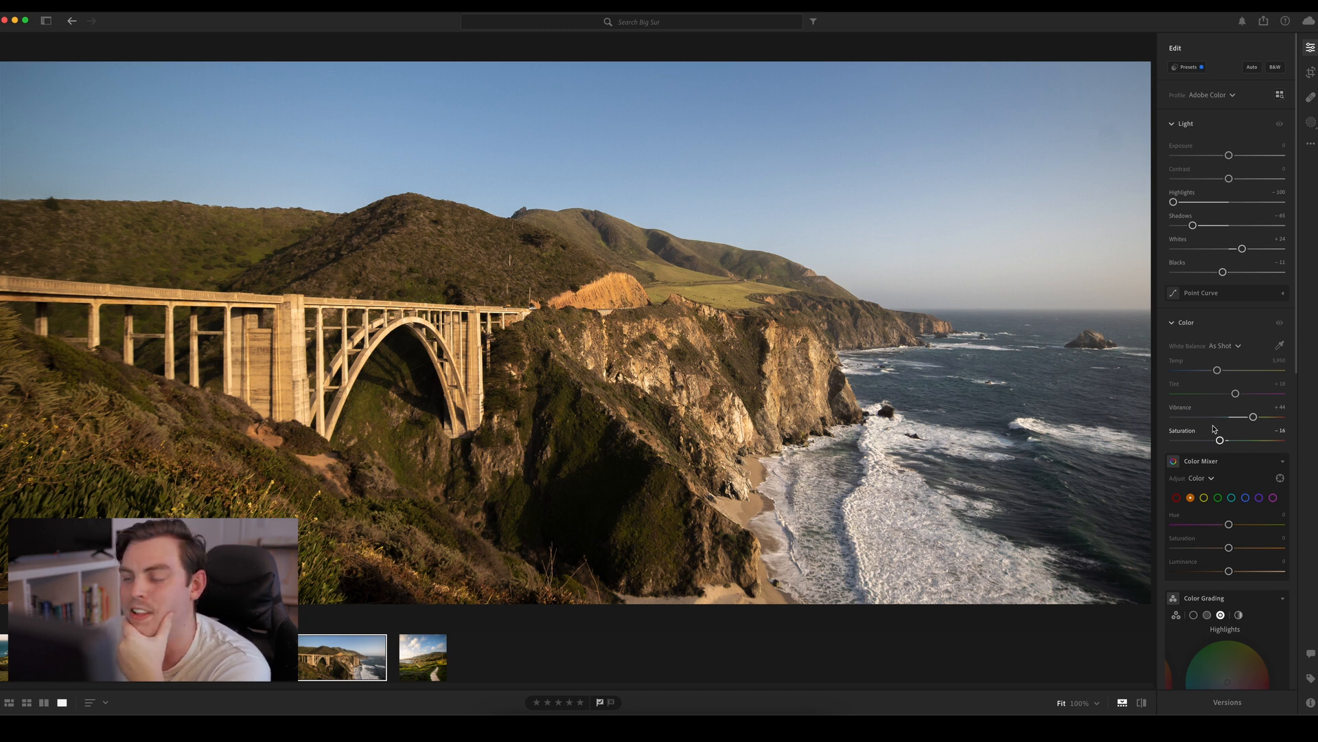
pyautogui.moveTo(1221, 440); pyautogui.dragTo(1252, 446)
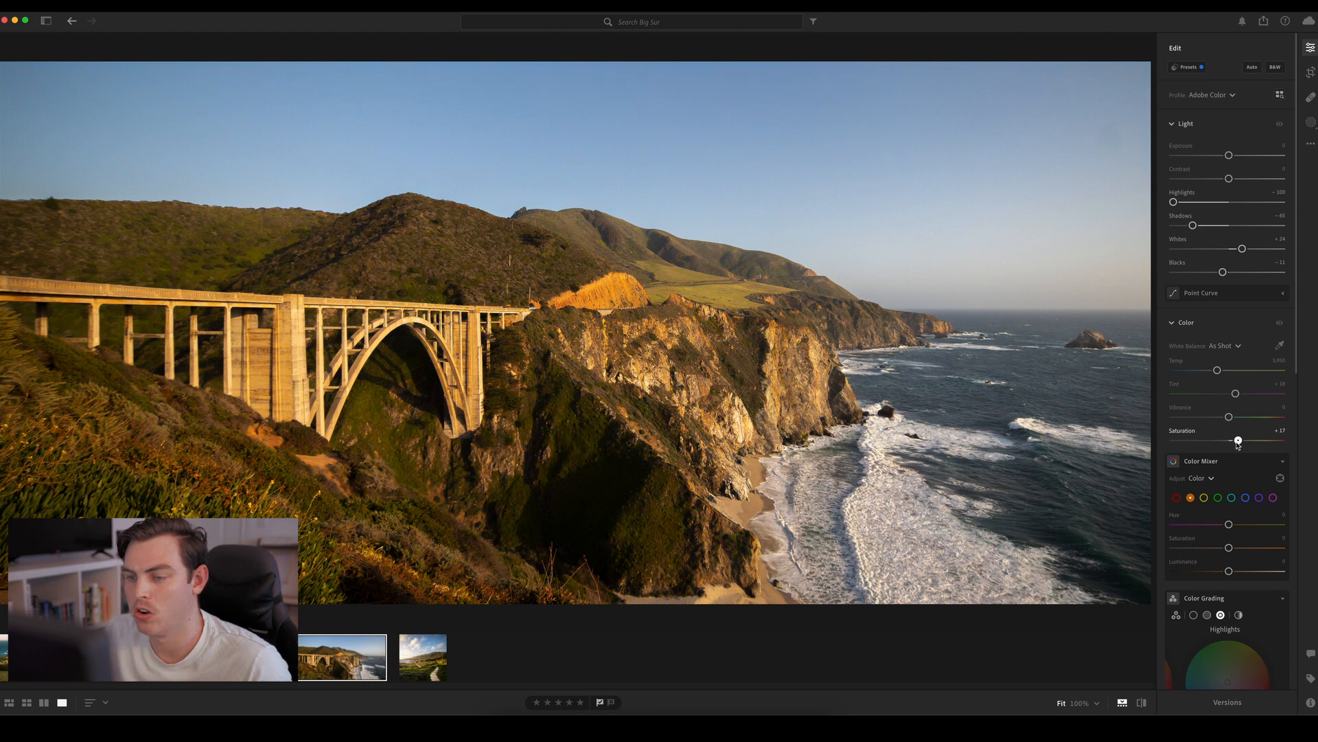
pyautogui.moveTo(1238, 442)
pyautogui.mouseDown()
pyautogui.moveTo(1264, 420)
pyautogui.moveTo(1222, 442)
pyautogui.mouseUp()
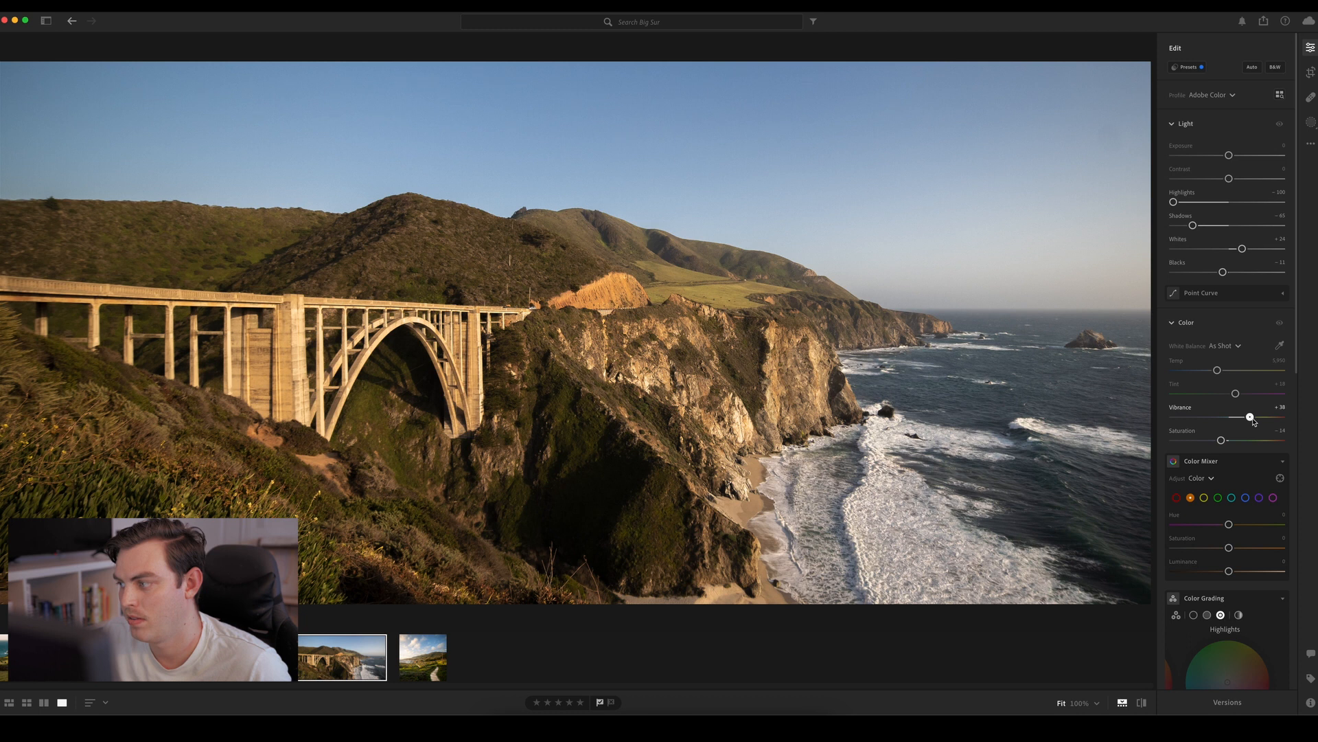
# Compare the bridge photo with and without its Color adjustments and raise Vibrance to about +60
pyautogui.click(1280, 323)
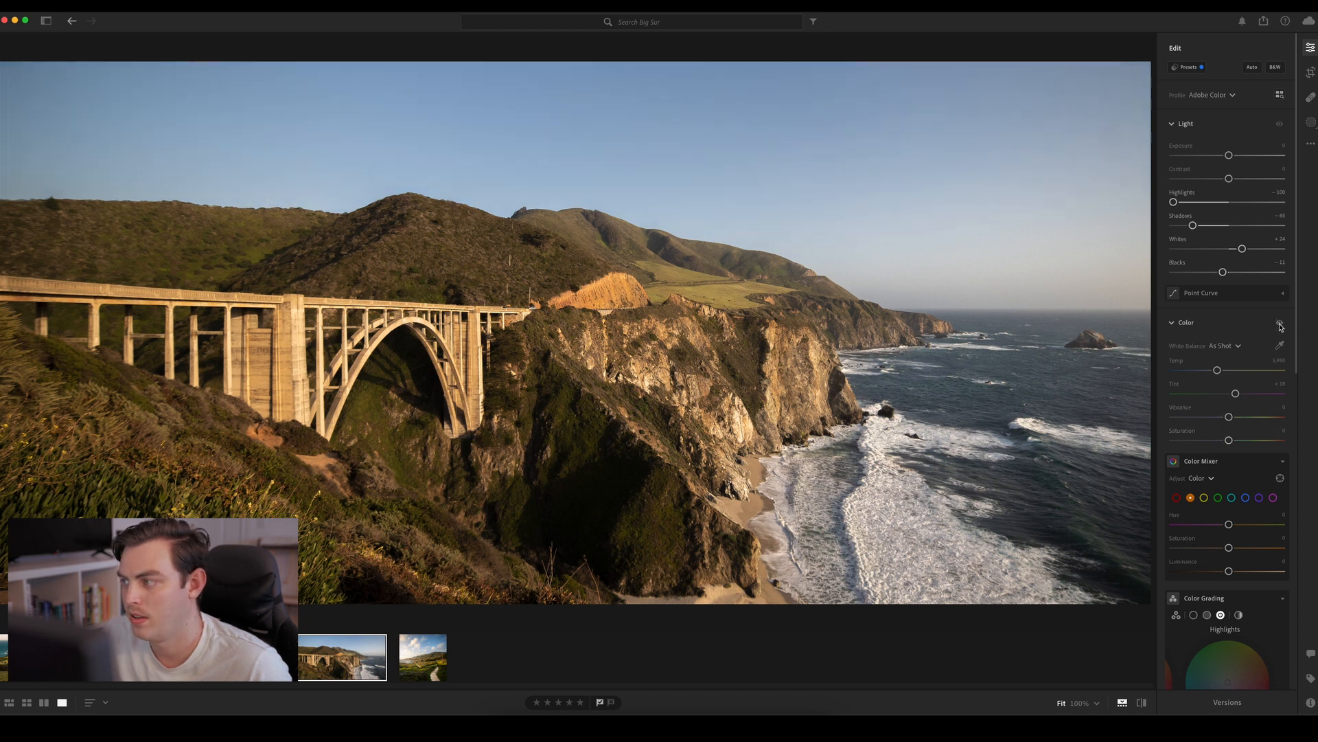
pyautogui.click(1279, 324)
pyautogui.click(1279, 323)
pyautogui.click(1279, 323)
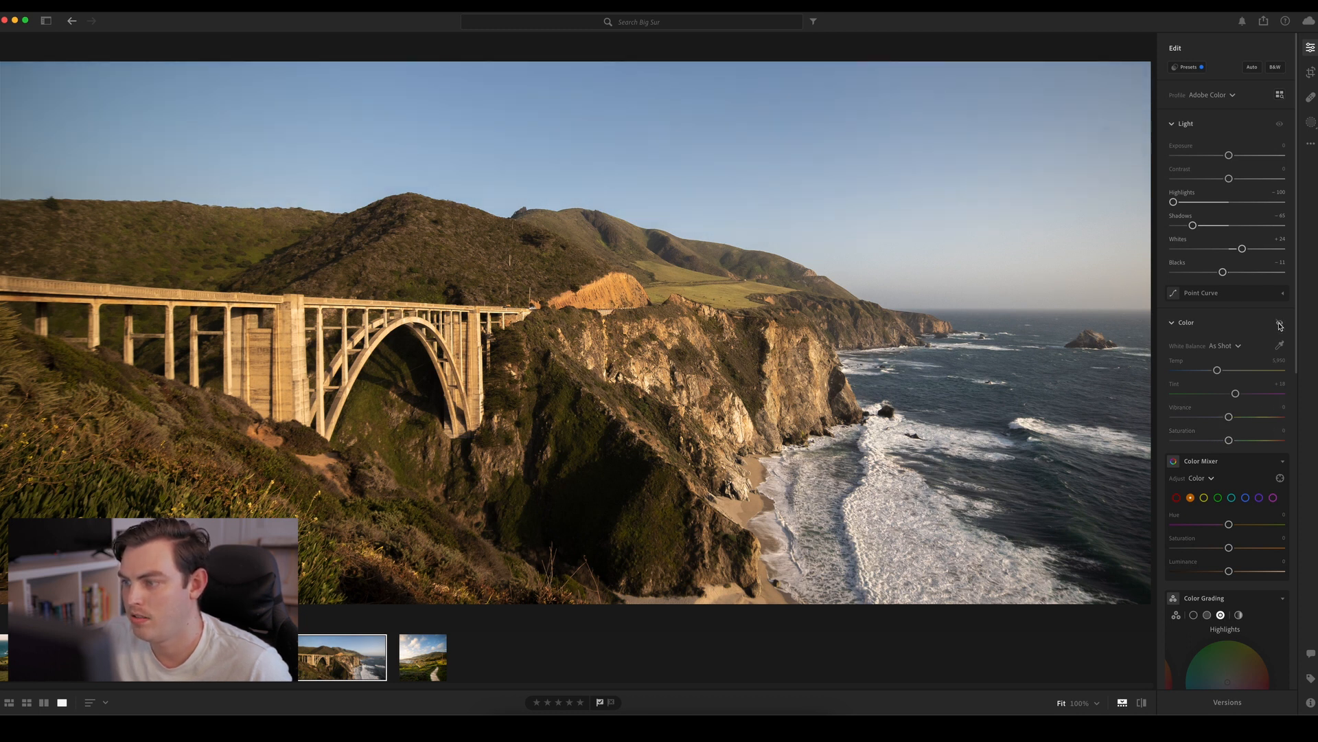
pyautogui.click(1279, 323)
pyautogui.click(1279, 323)
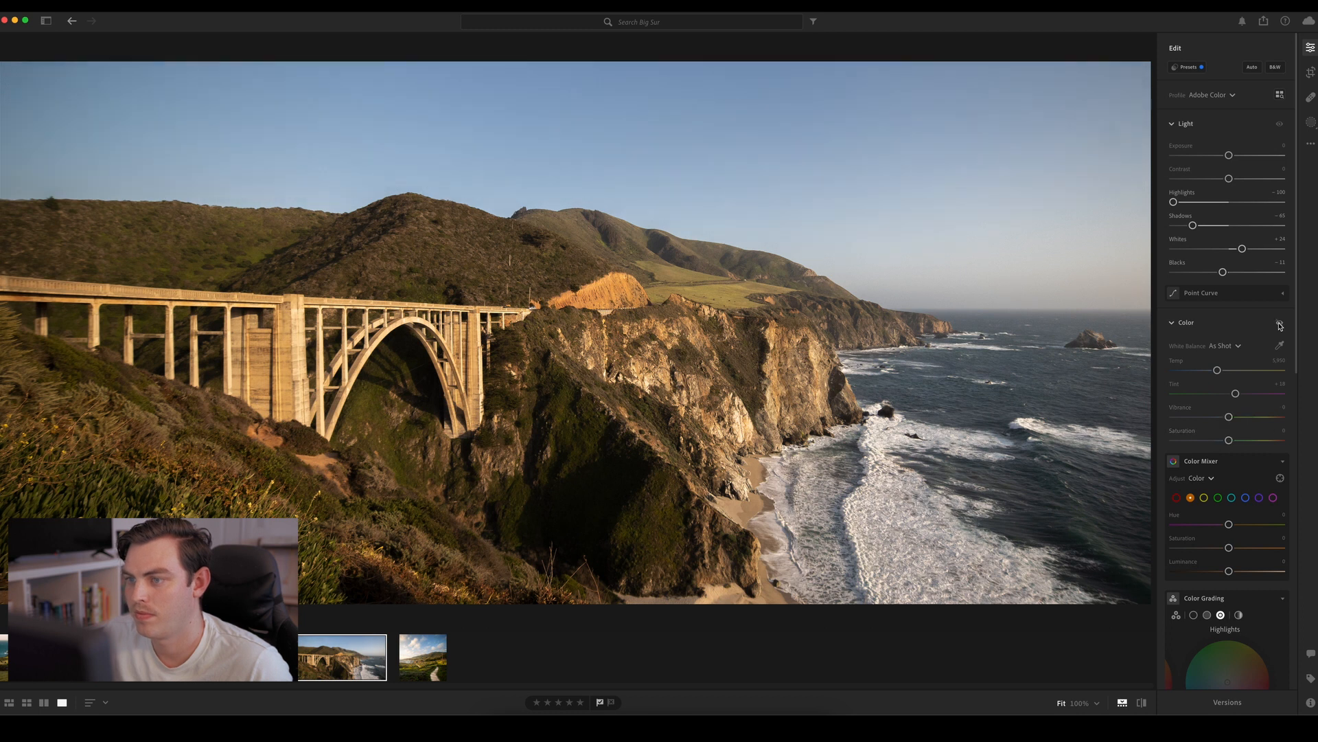
pyautogui.click(1279, 324)
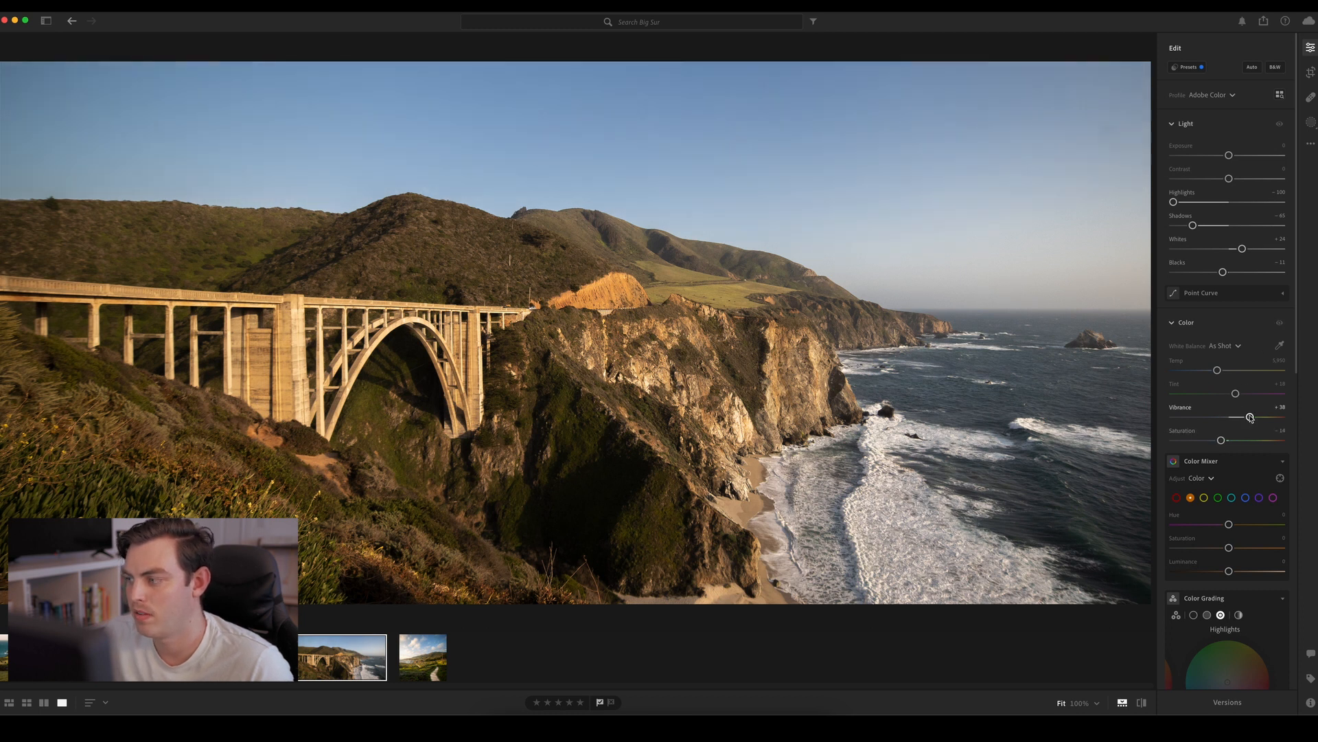
pyautogui.moveTo(1250, 418); pyautogui.dragTo(1268, 416)
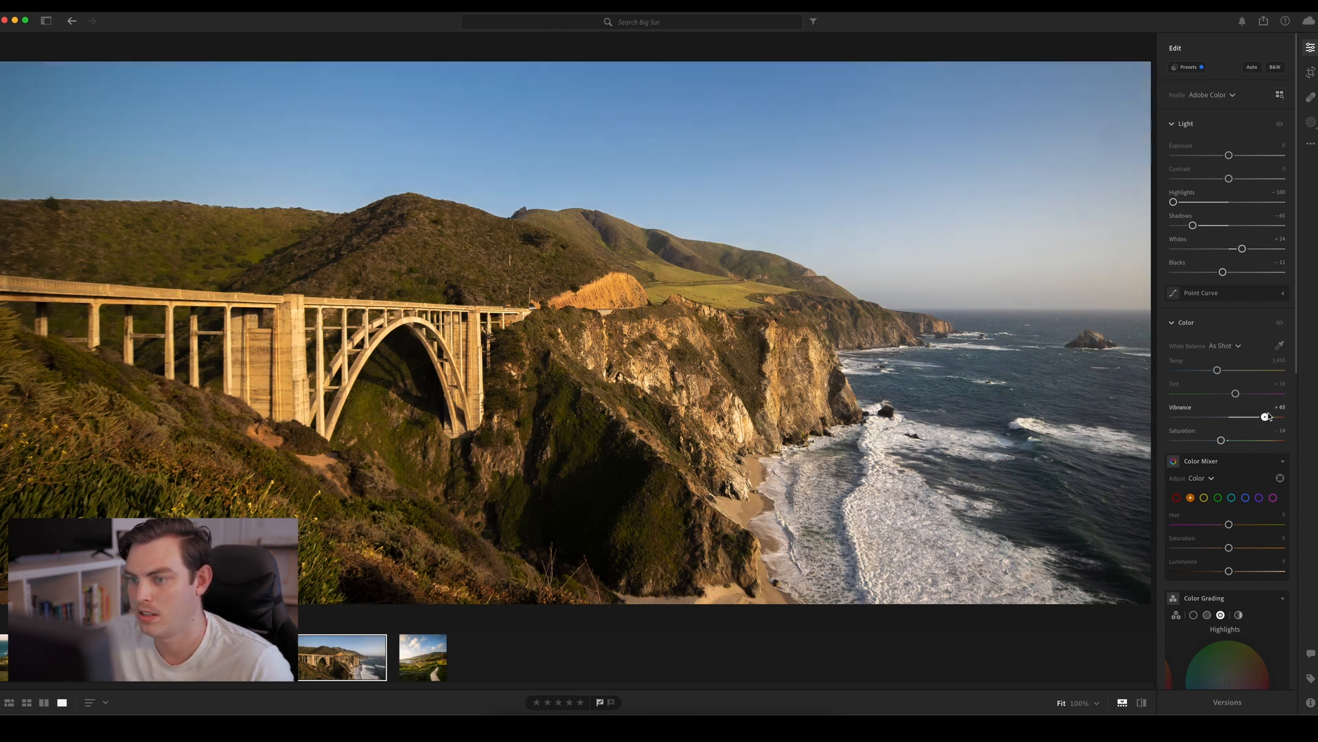
# Toggle the Color adjustments off and on repeatedly to examine the effect of the stronger Vibrance
pyautogui.click(1280, 324)
pyautogui.click(1279, 324)
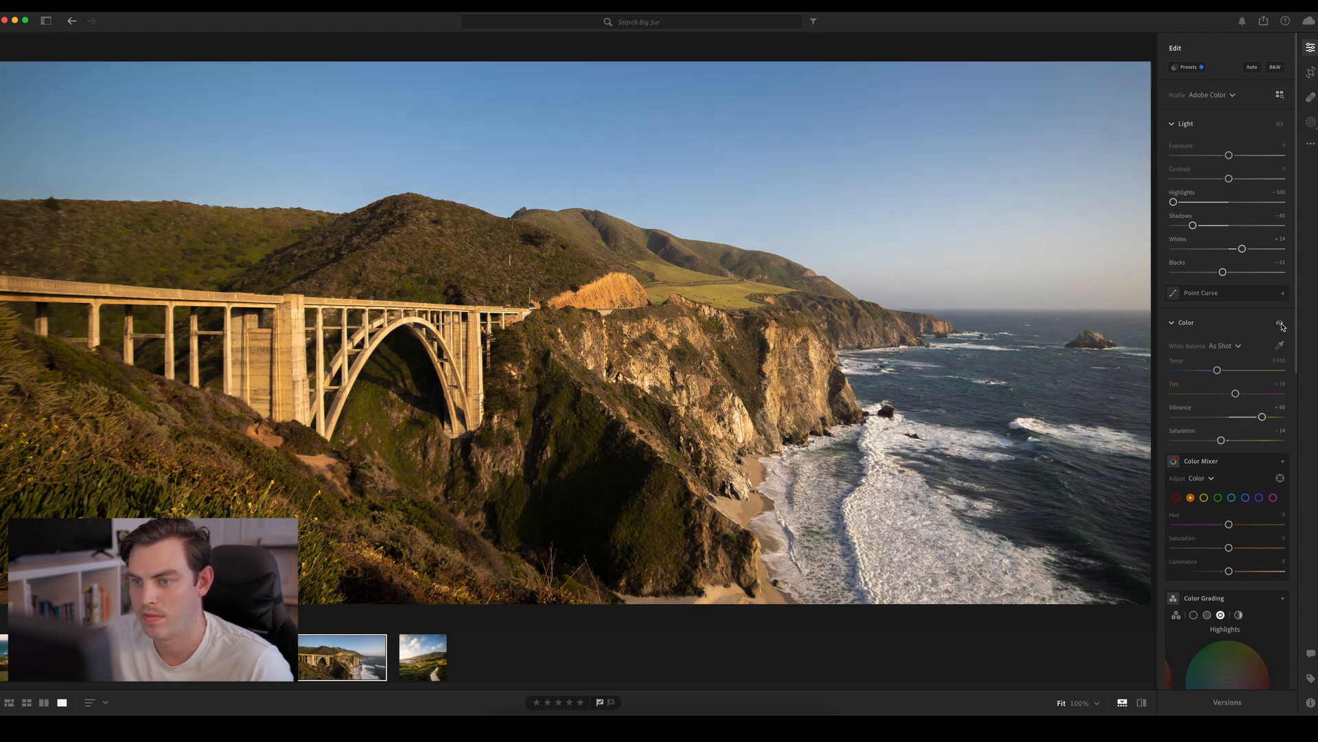
pyautogui.click(1282, 325)
pyautogui.click(1281, 326)
pyautogui.click(1281, 326)
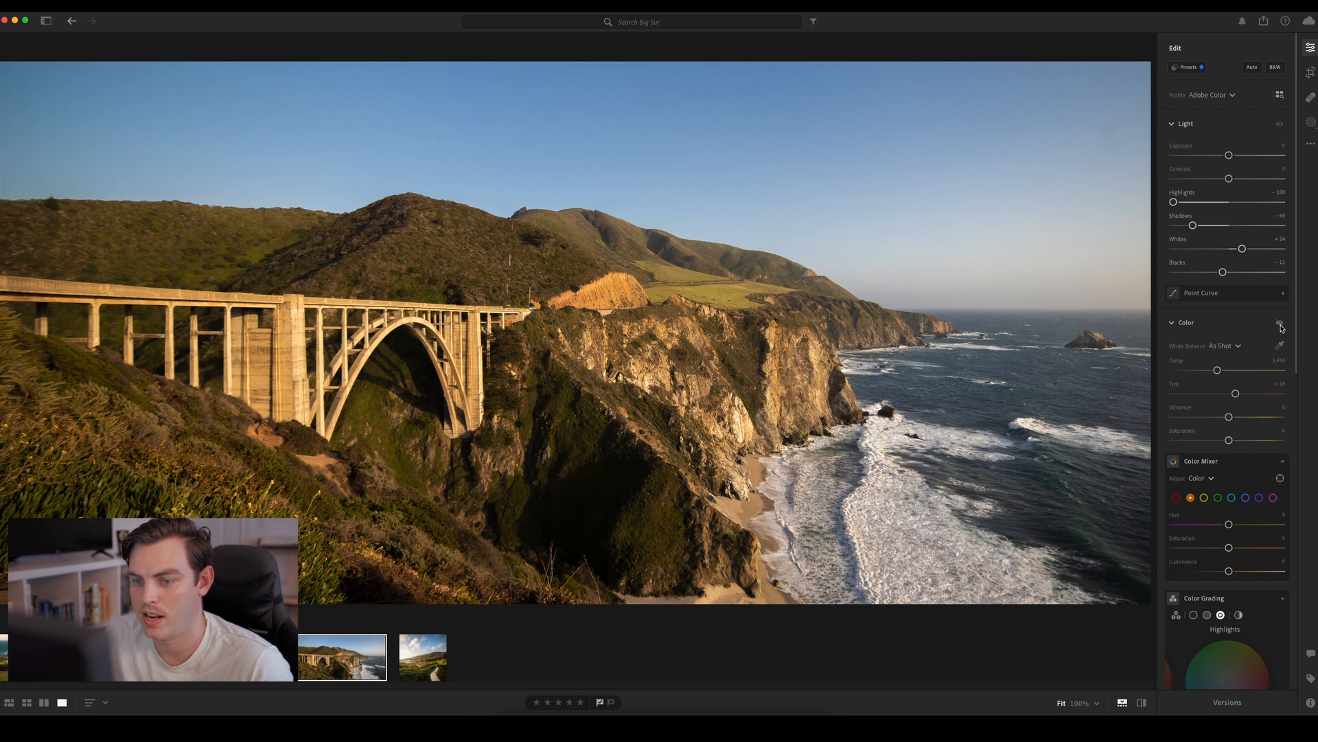
pyautogui.click(1282, 328)
pyautogui.click(1281, 328)
pyautogui.click(1282, 329)
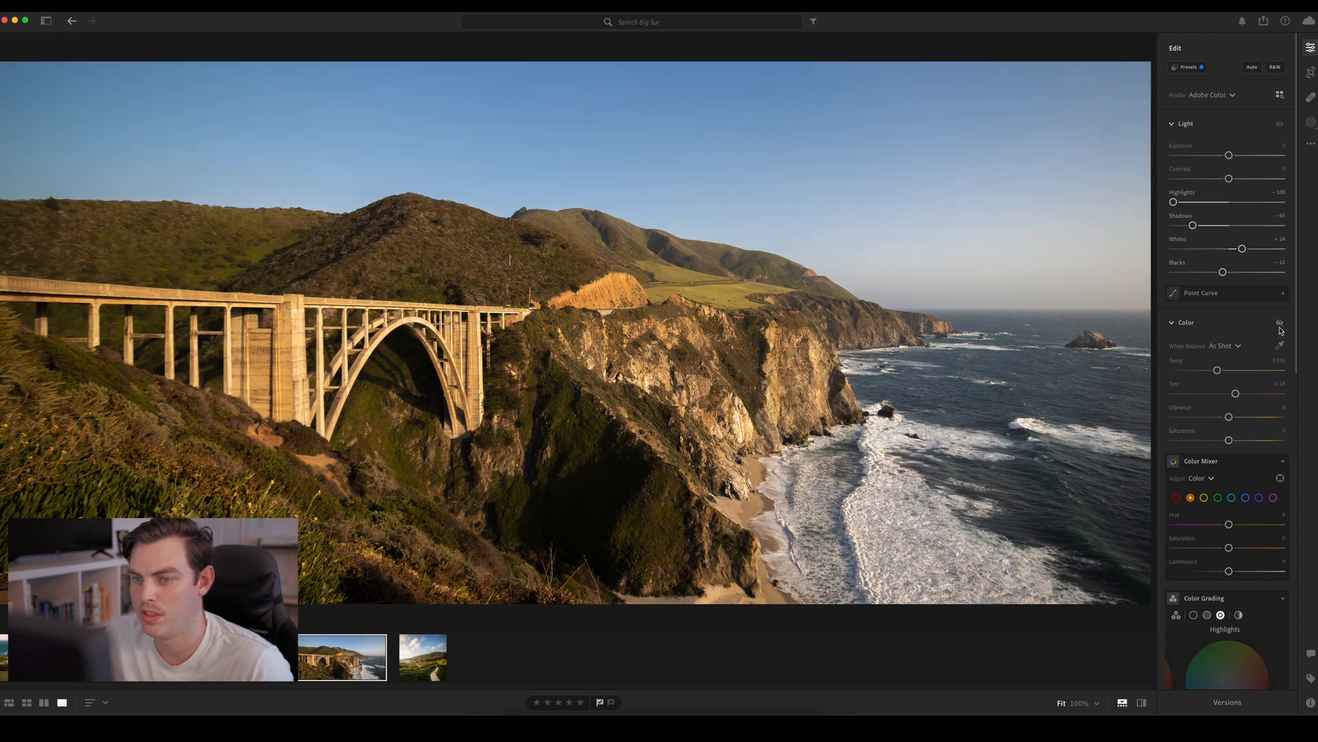
pyautogui.click(1281, 329)
pyautogui.click(1281, 330)
pyautogui.click(1281, 331)
pyautogui.click(1281, 331)
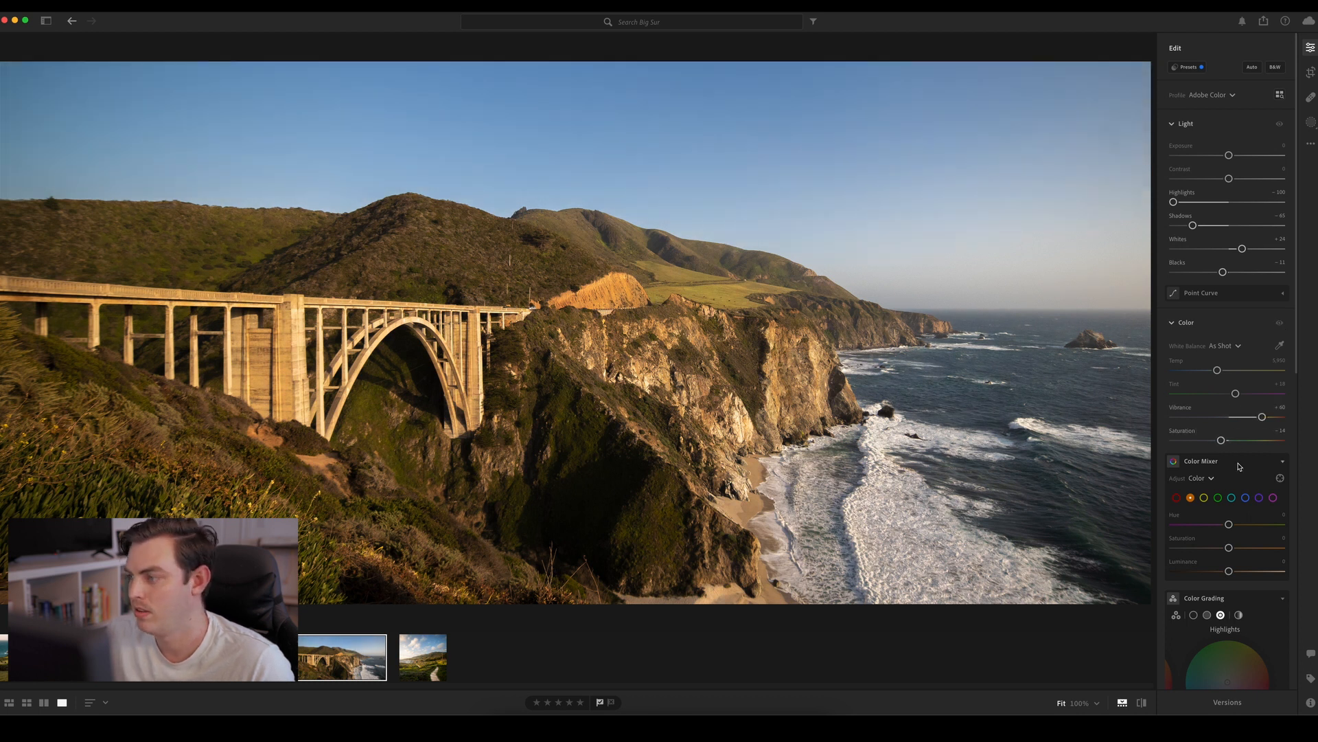
# In the Color Mixer, set the yellow Saturation to about −30, the green Hue to about +23 and the green Saturation to about +50
pyautogui.scroll(-2, 1298, 369)
pyautogui.scroll(-3, 1299, 368)
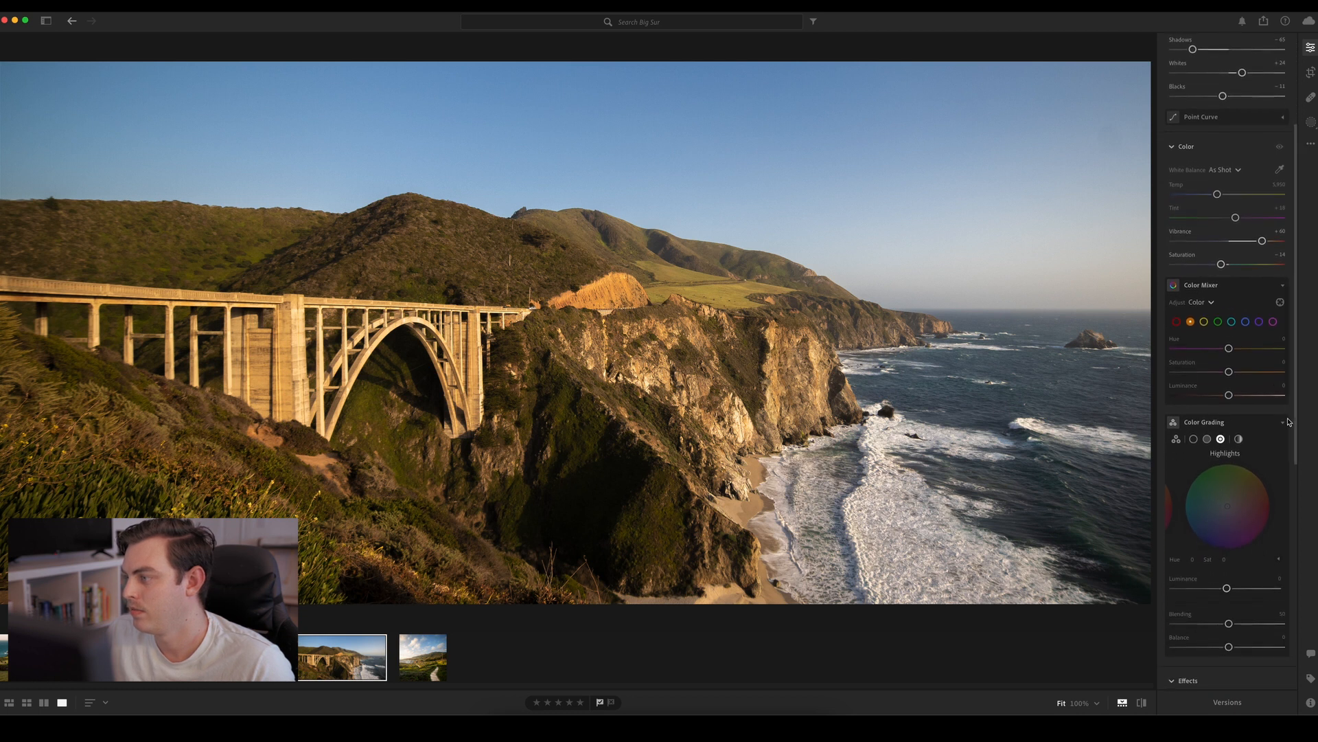
pyautogui.click(1206, 322)
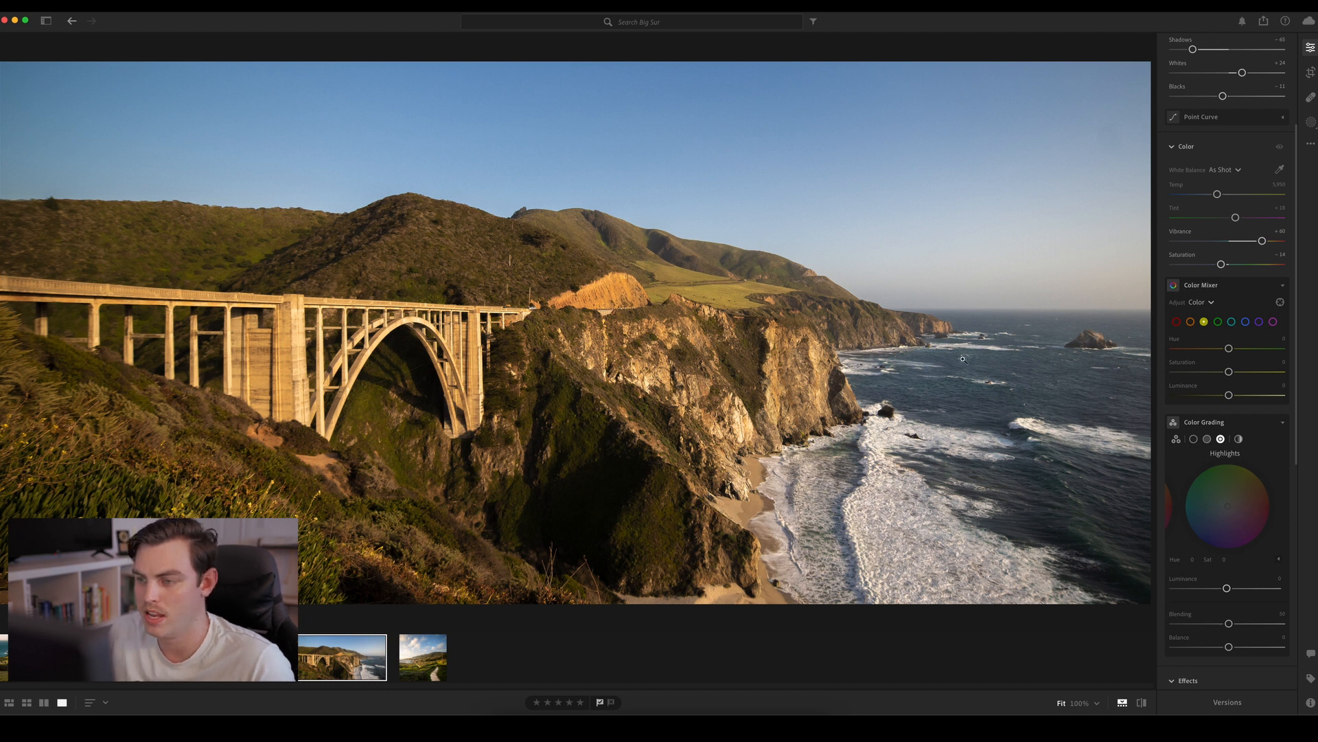
pyautogui.moveTo(1229, 371)
pyautogui.mouseDown()
pyautogui.moveTo(1191, 373)
pyautogui.moveTo(1211, 376)
pyautogui.moveTo(1227, 349)
pyautogui.moveTo(1217, 352)
pyautogui.moveTo(1232, 354)
pyautogui.mouseUp()
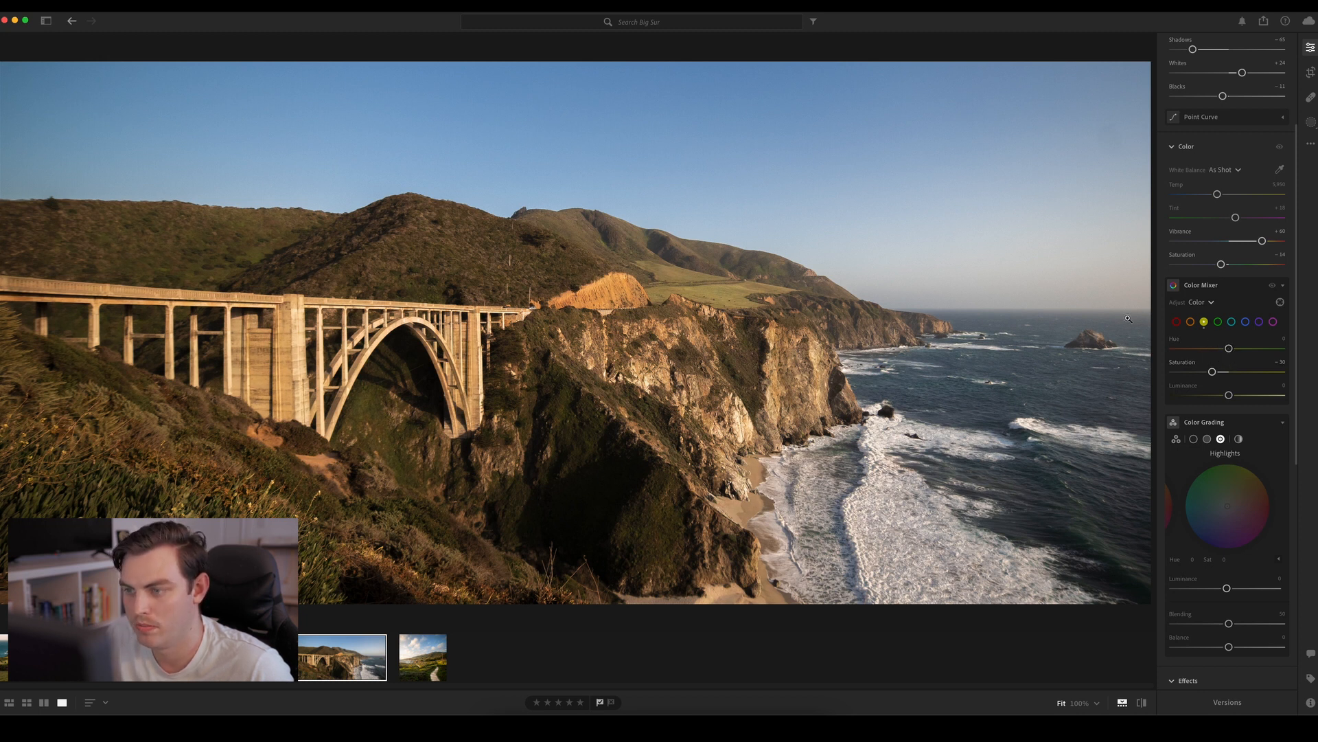
pyautogui.click(1219, 322)
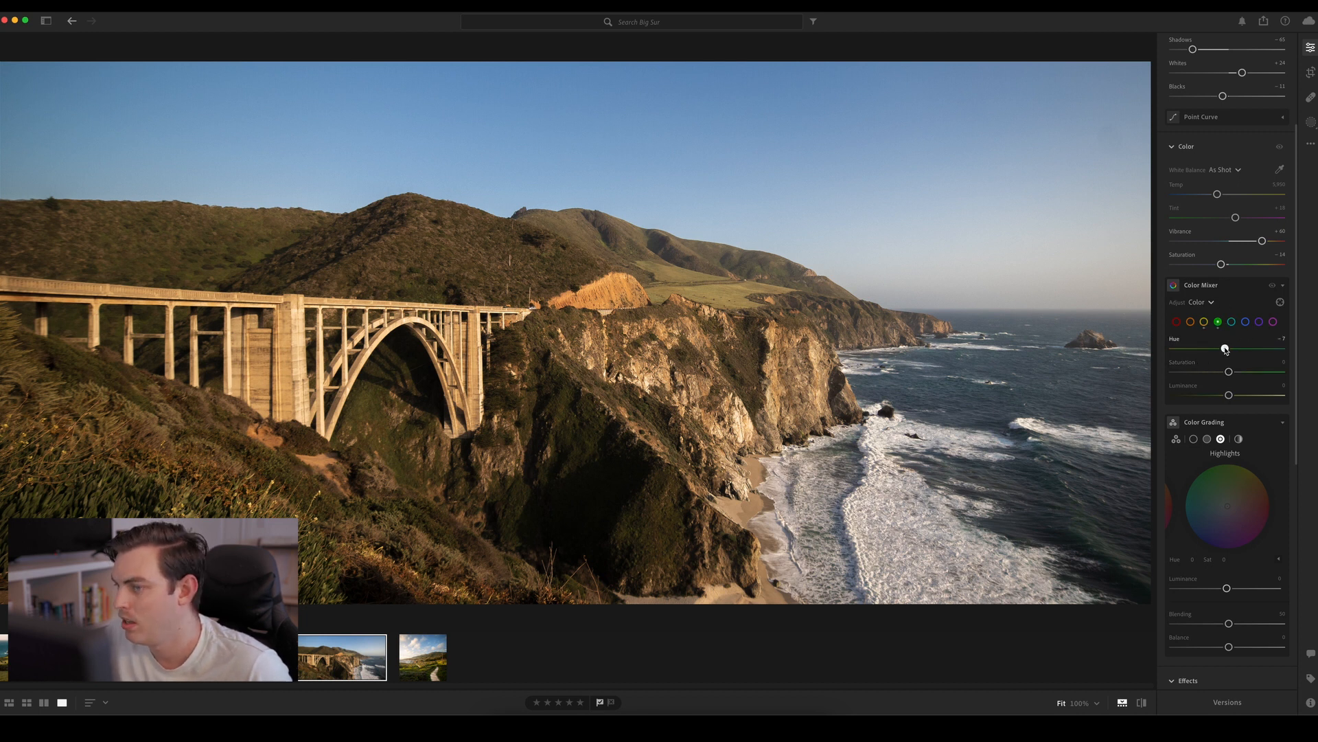
pyautogui.moveTo(1214, 352); pyautogui.dragTo(1256, 371)
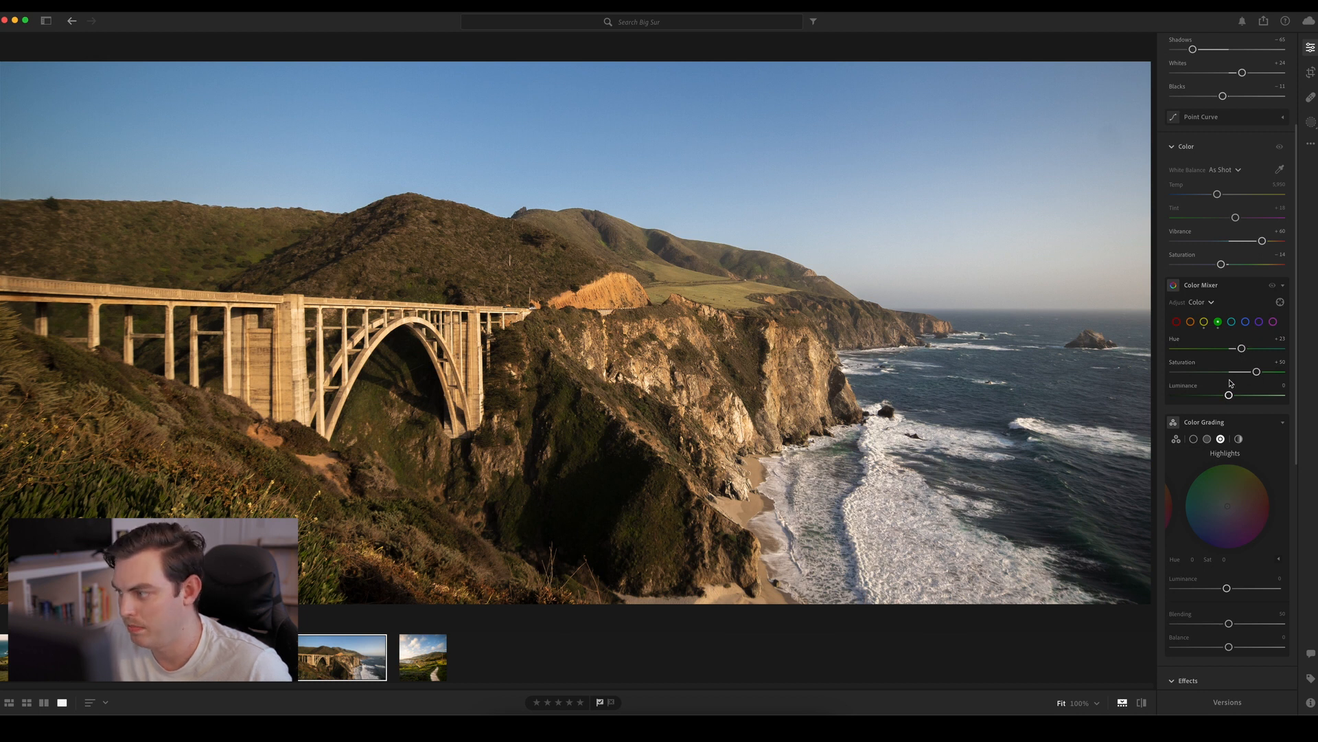
# Set the aqua Hue to about +49 and Saturation to about +44, and the blue Hue to about −20
pyautogui.click(1232, 322)
pyautogui.moveTo(1230, 372)
pyautogui.mouseDown()
pyautogui.moveTo(1257, 372)
pyautogui.moveTo(1219, 373)
pyautogui.moveTo(1240, 371)
pyautogui.mouseUp()
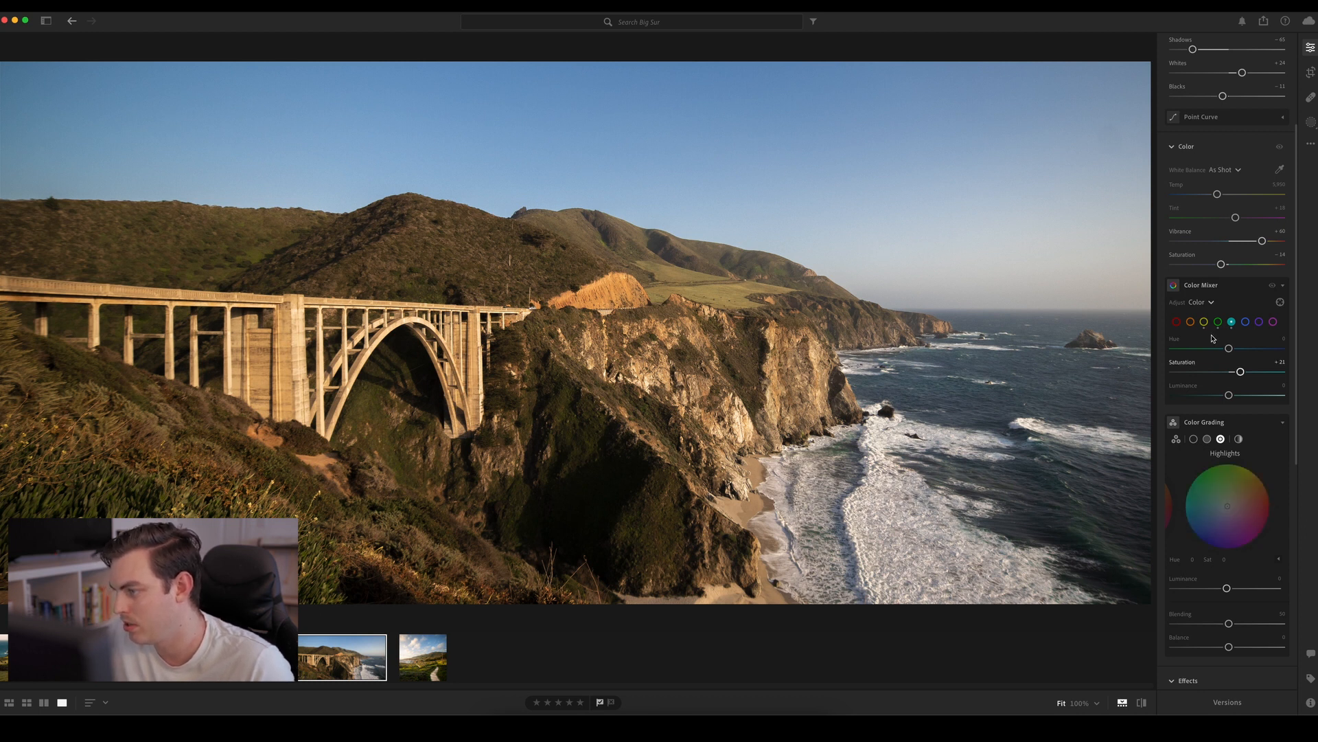
pyautogui.moveTo(1230, 349); pyautogui.dragTo(1258, 355)
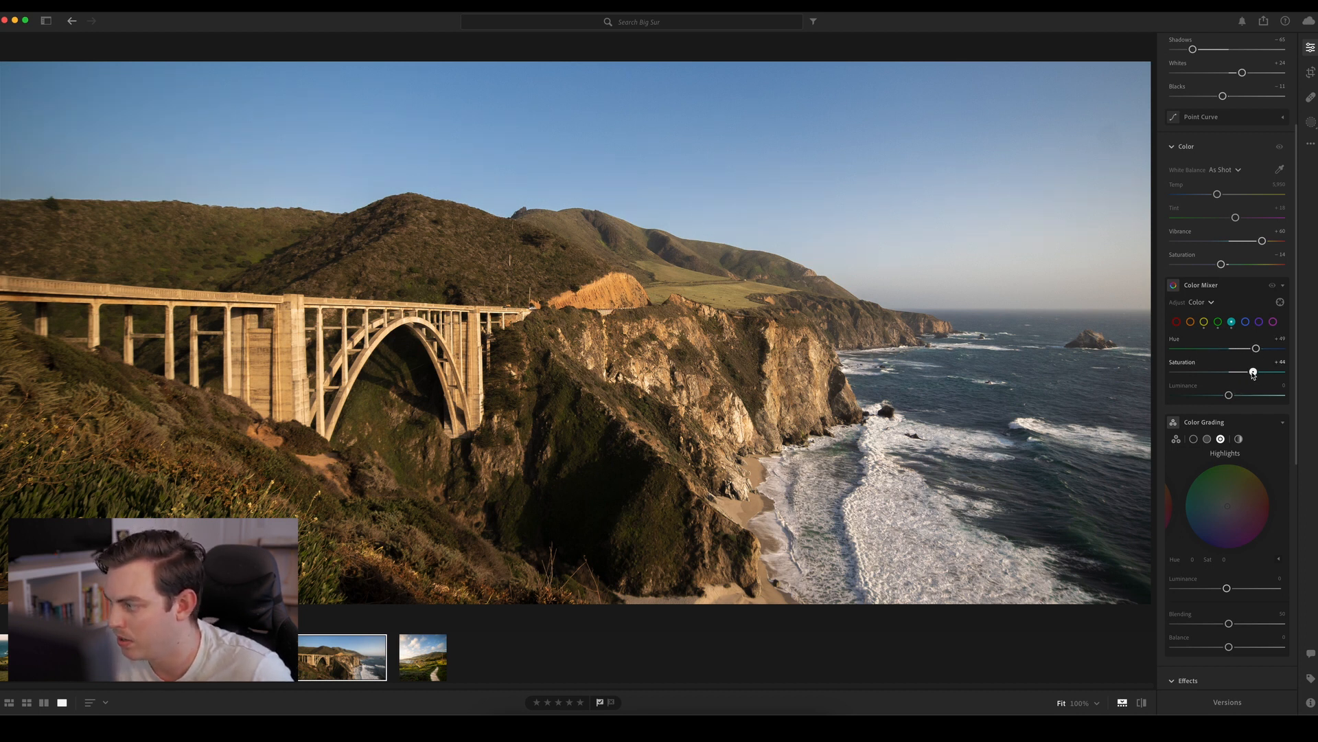
pyautogui.click(1245, 322)
pyautogui.moveTo(1235, 348); pyautogui.dragTo(1216, 351)
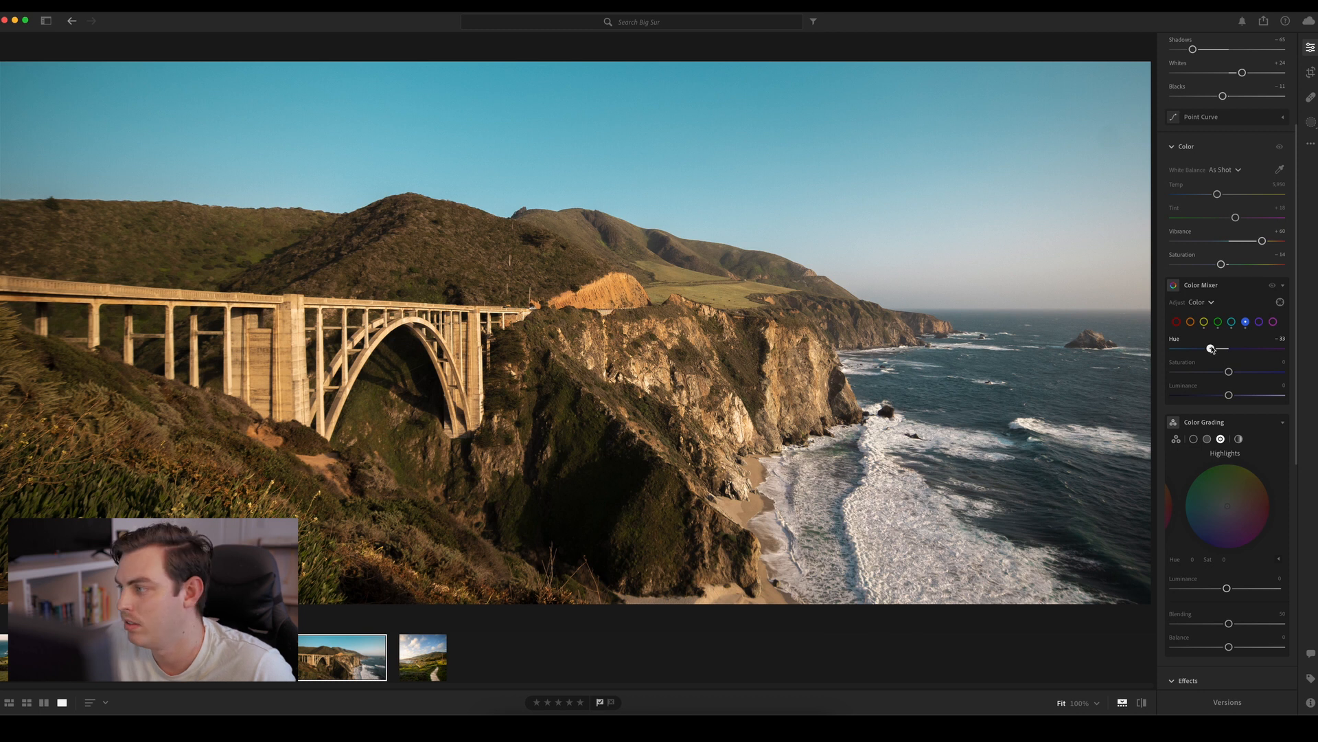
pyautogui.moveTo(1212, 349); pyautogui.dragTo(1220, 351)
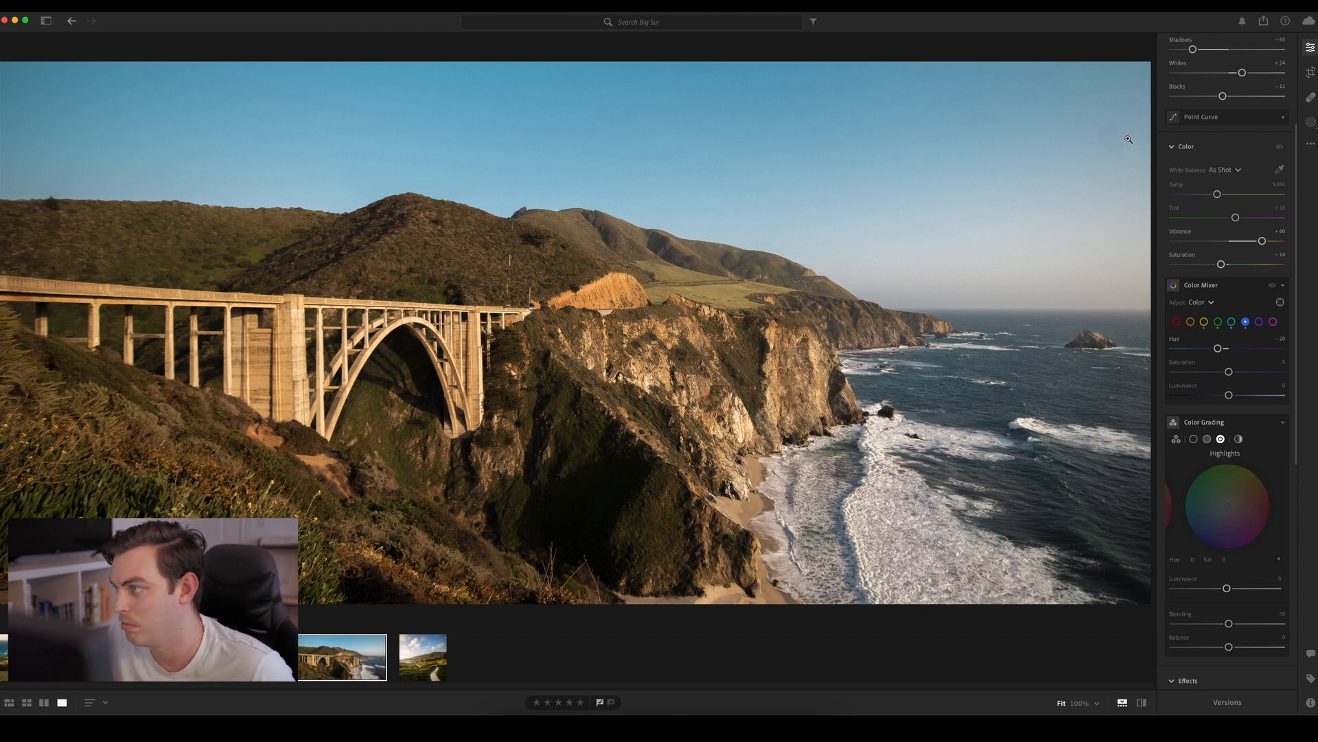
# Heal the faint spot in the upper-right sky and inspect the bridge up close
pyautogui.press('h')
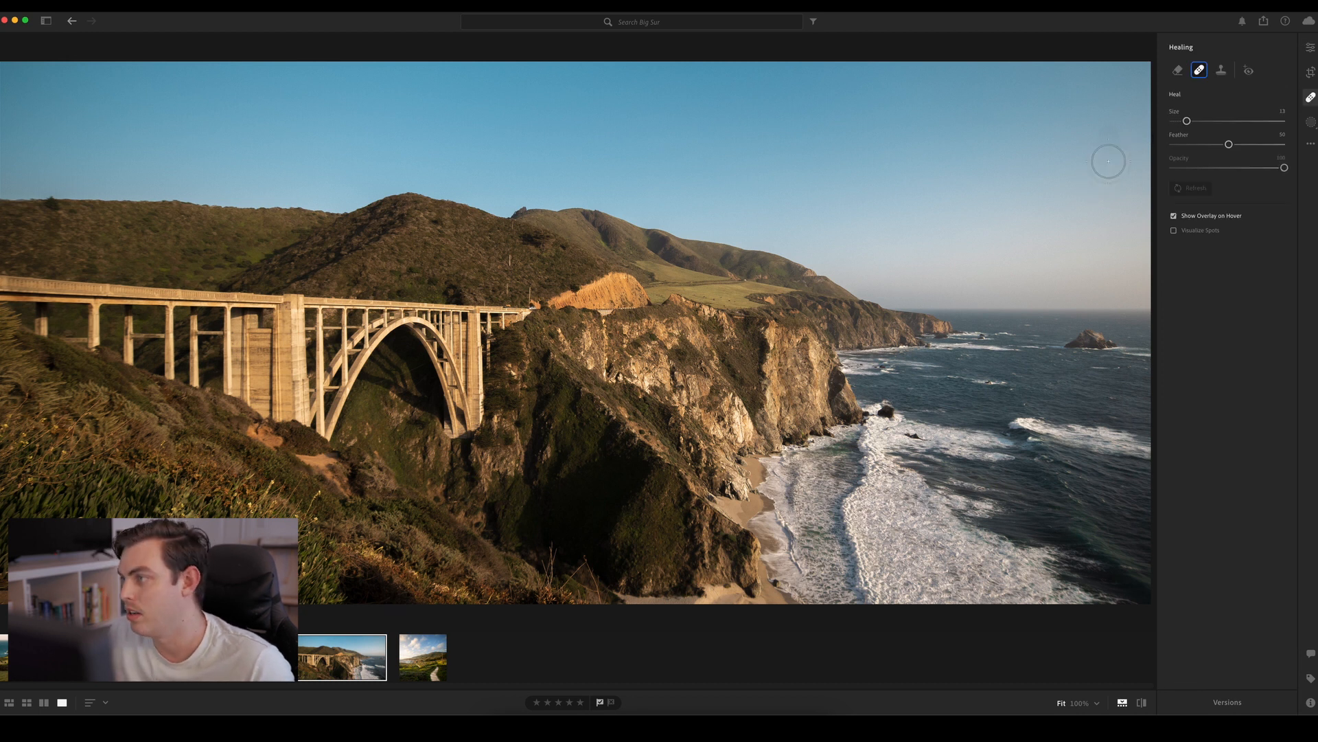
pyautogui.click(1106, 134)
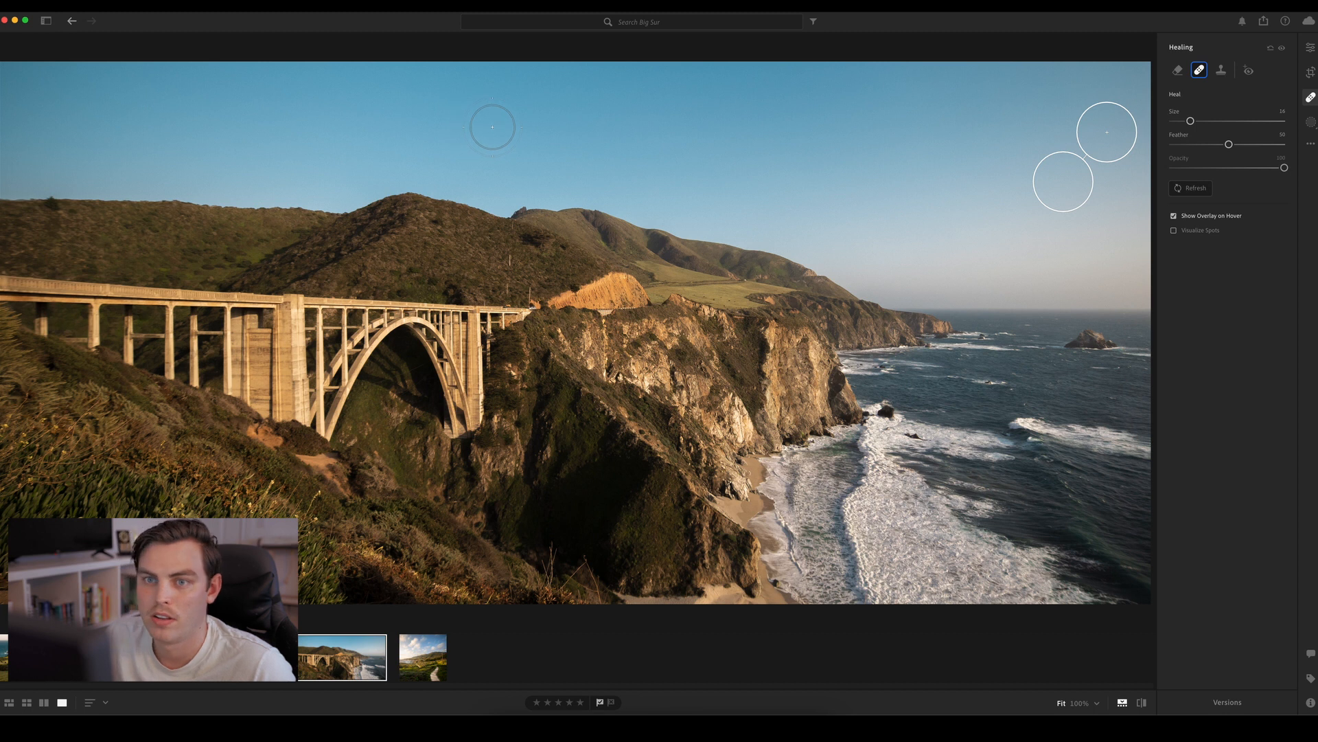
pyautogui.press('e')
pyautogui.click(376, 310)
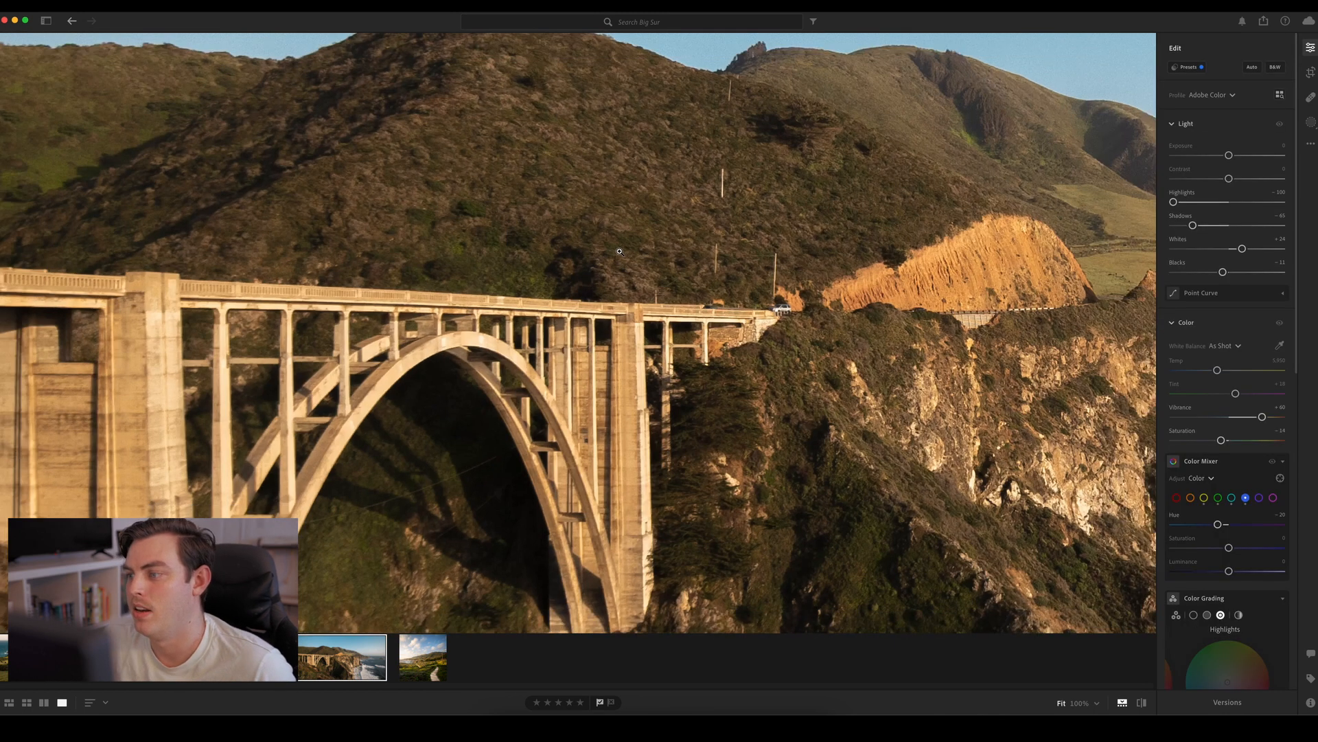
pyautogui.click(619, 251)
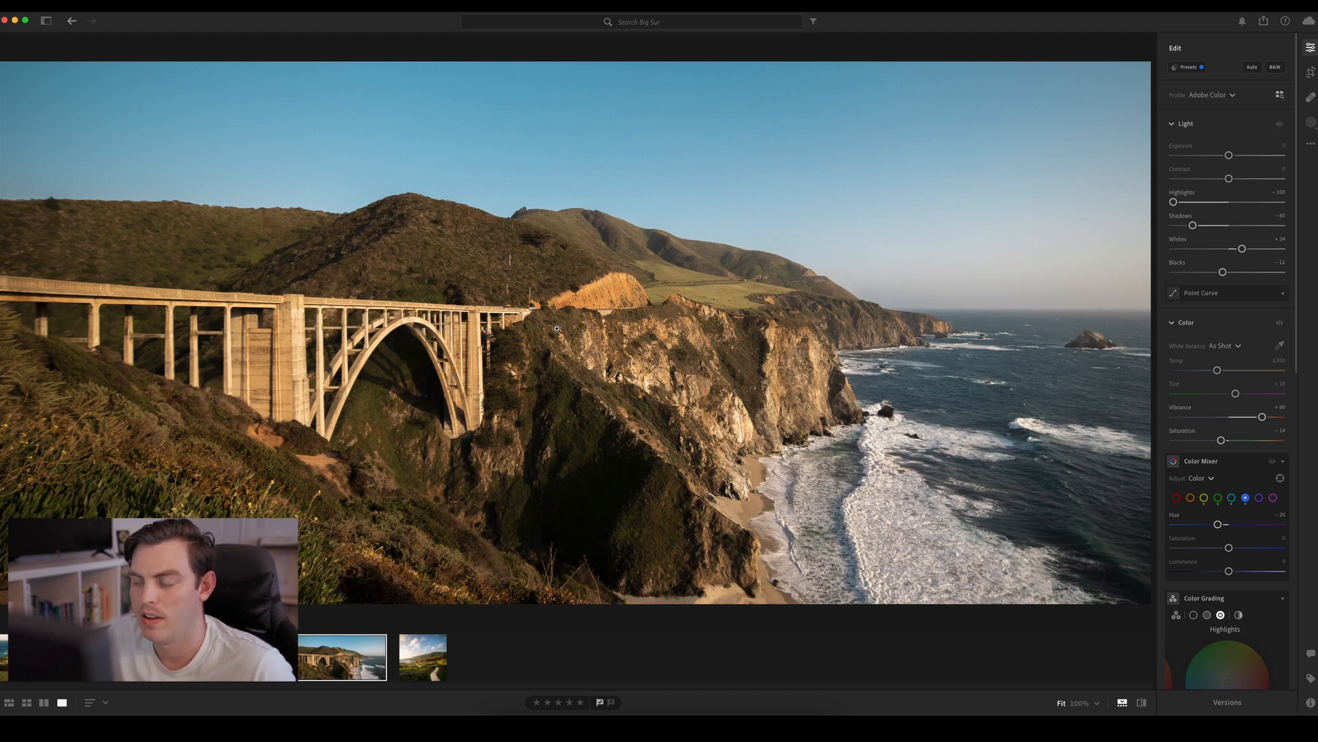
# Add Grain of about 28 to the bridge photo with a grain Size of about 14
pyautogui.scroll(-10, 1212, 536)
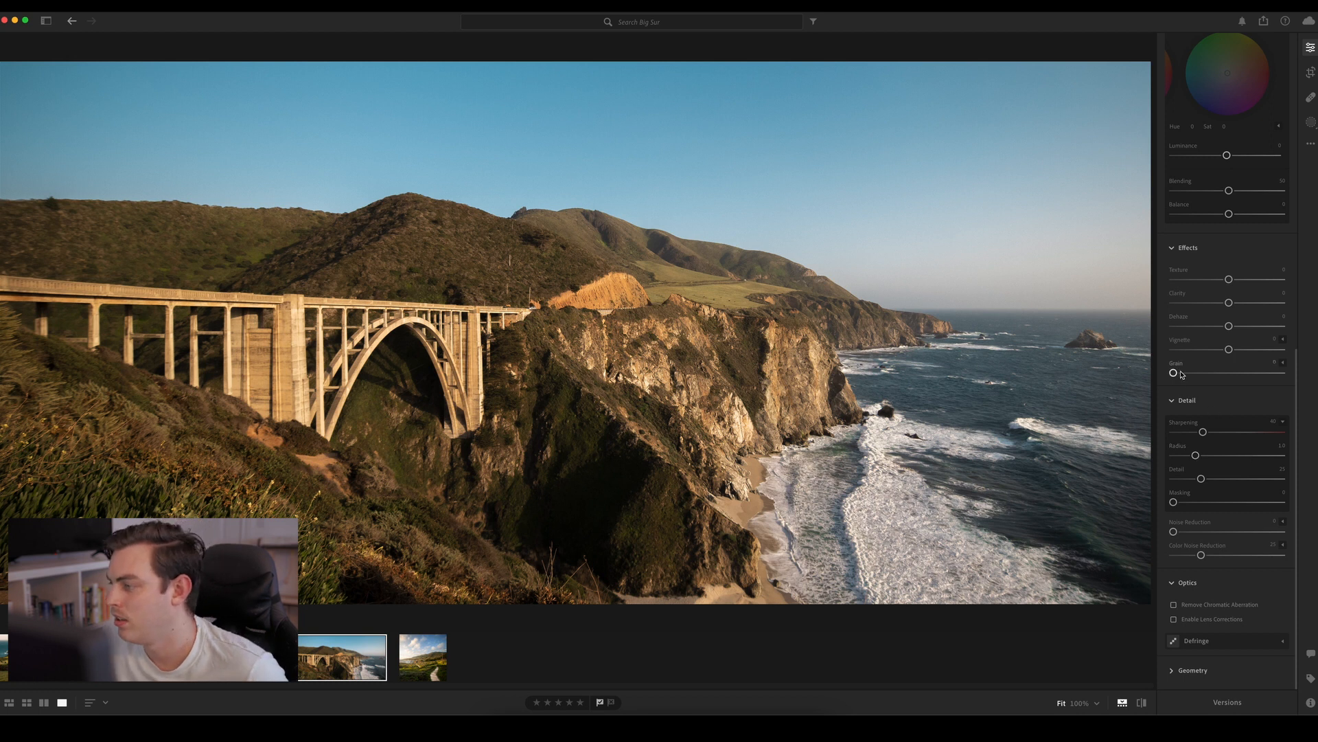
pyautogui.moveTo(1183, 374)
pyautogui.mouseDown()
pyautogui.moveTo(1245, 374)
pyautogui.moveTo(1205, 377)
pyautogui.mouseUp()
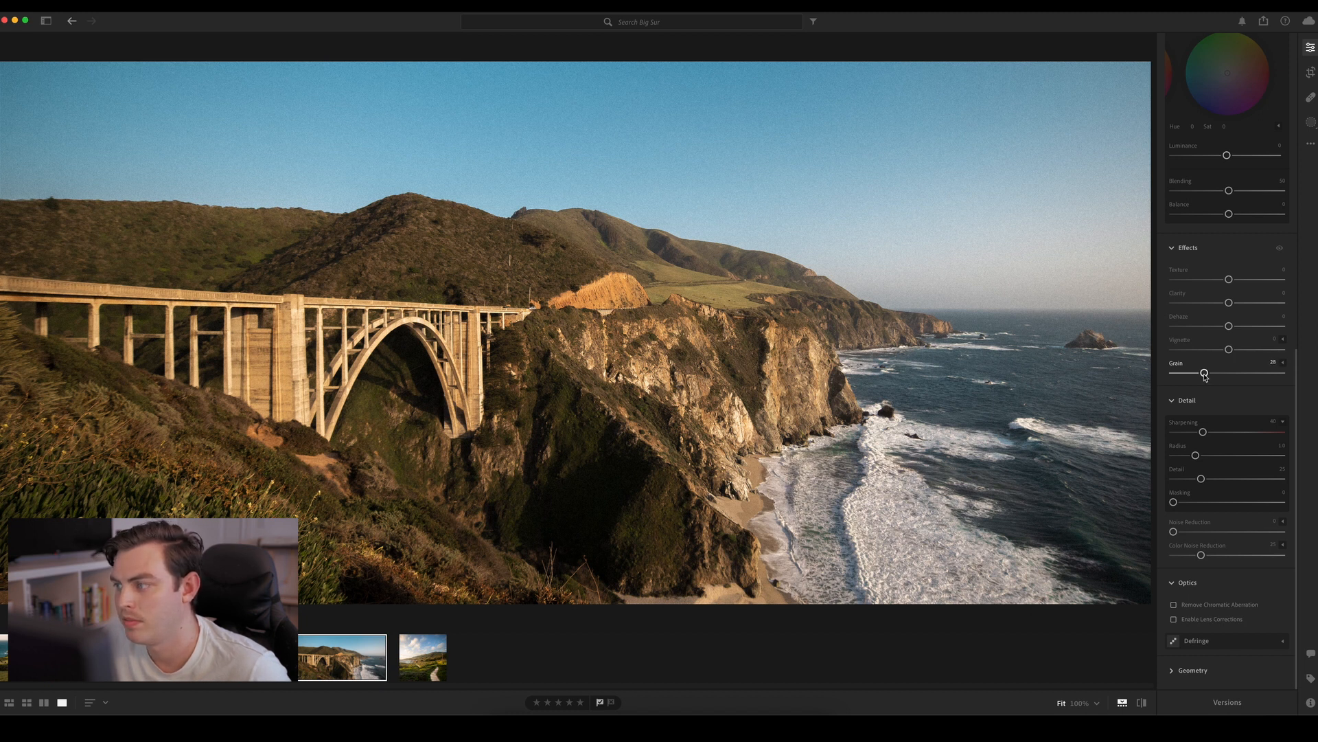
pyautogui.click(1283, 361)
pyautogui.moveTo(1209, 397)
pyautogui.mouseDown()
pyautogui.moveTo(1274, 400)
pyautogui.moveTo(1174, 398)
pyautogui.moveTo(1201, 399)
pyautogui.moveTo(1191, 397)
pyautogui.mouseUp()
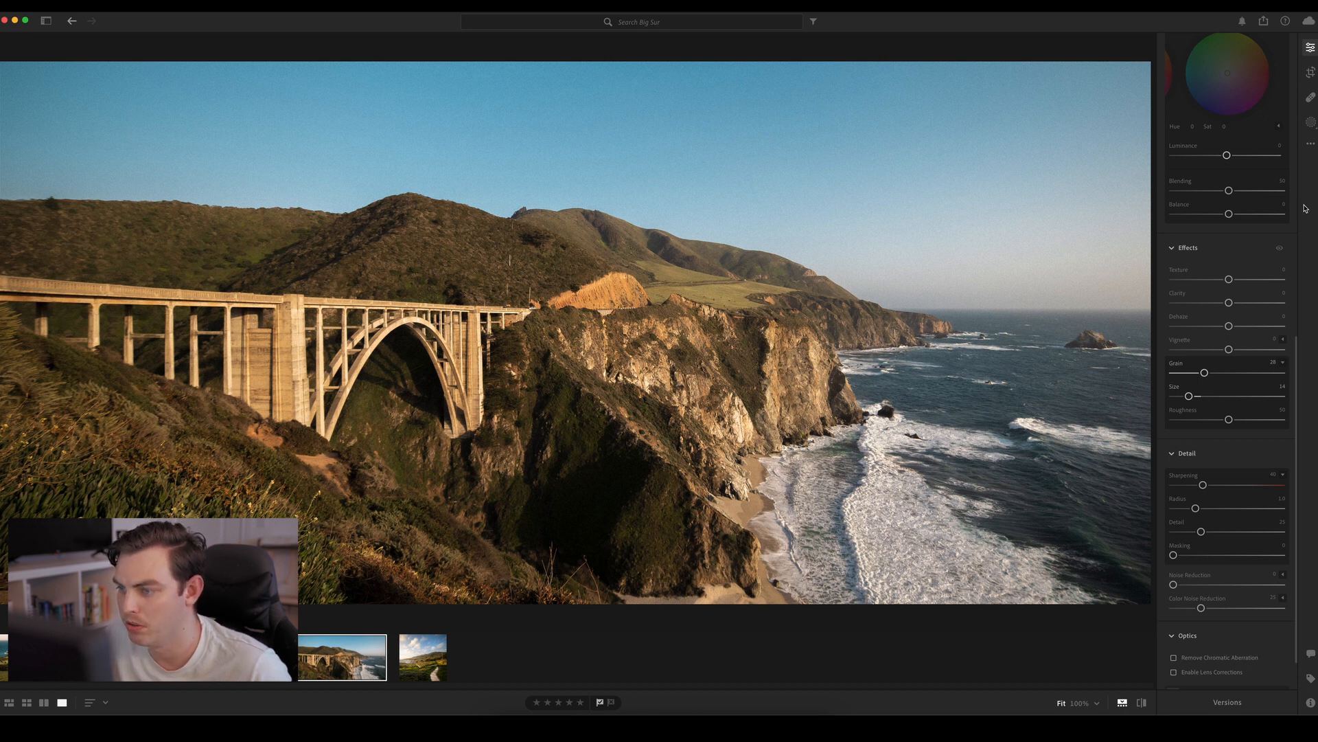
# Mask the foreground hillside in the photo's lower-left corner with a tilted radial gradient and lower its Exposure to about −1.14
pyautogui.click(1311, 122)
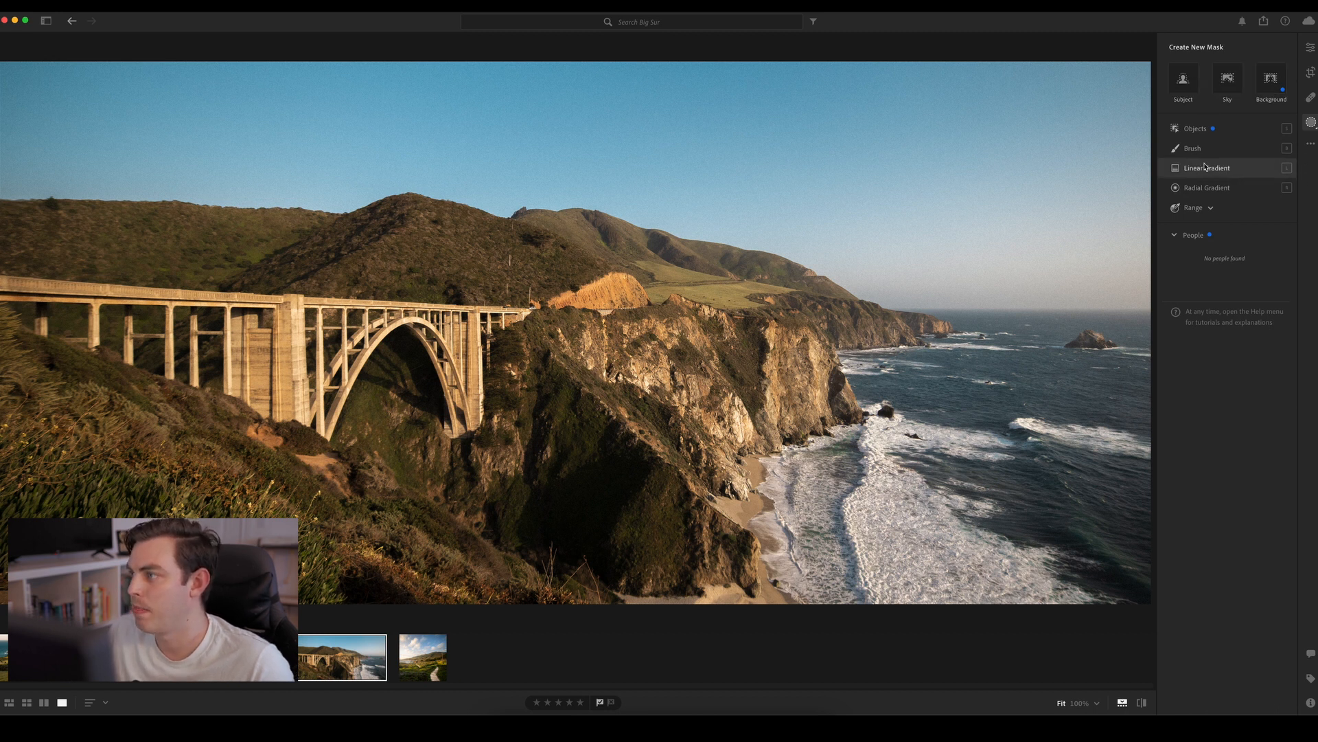
pyautogui.click(1207, 187)
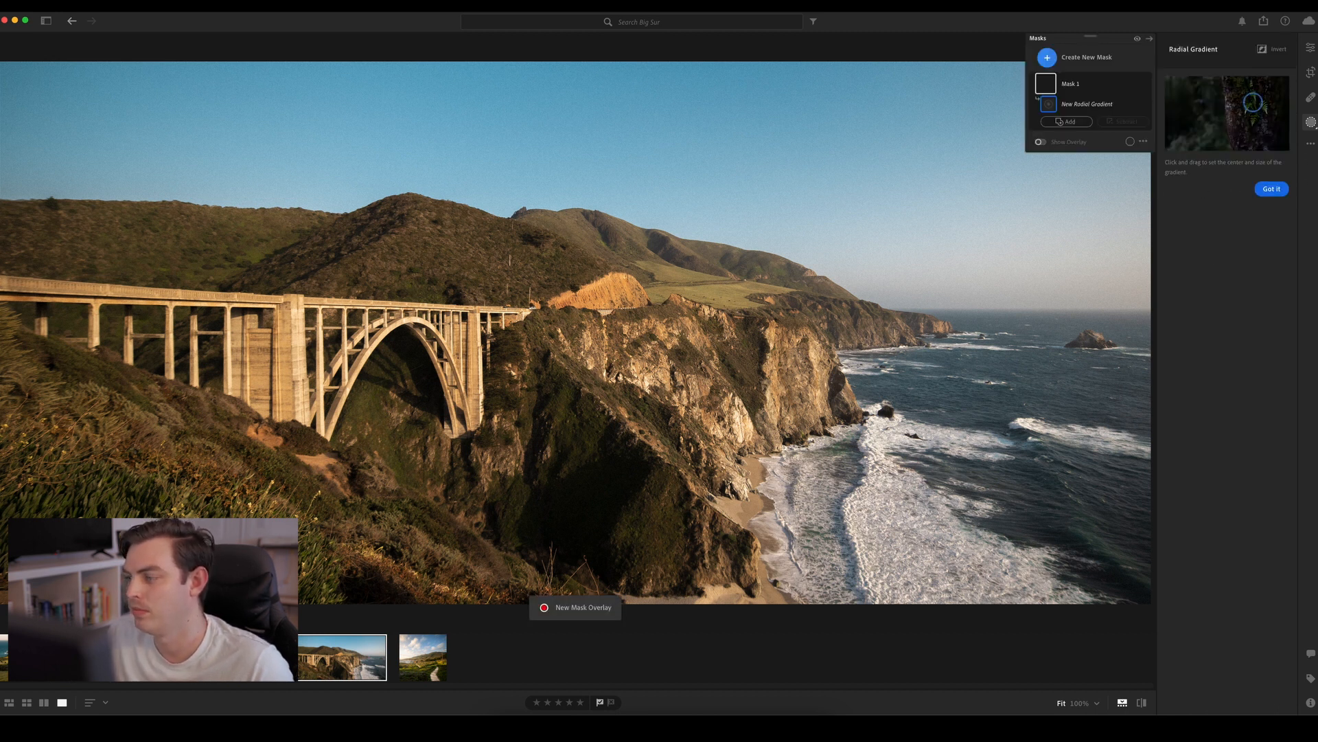
pyautogui.moveTo(125, 443); pyautogui.dragTo(256, 517)
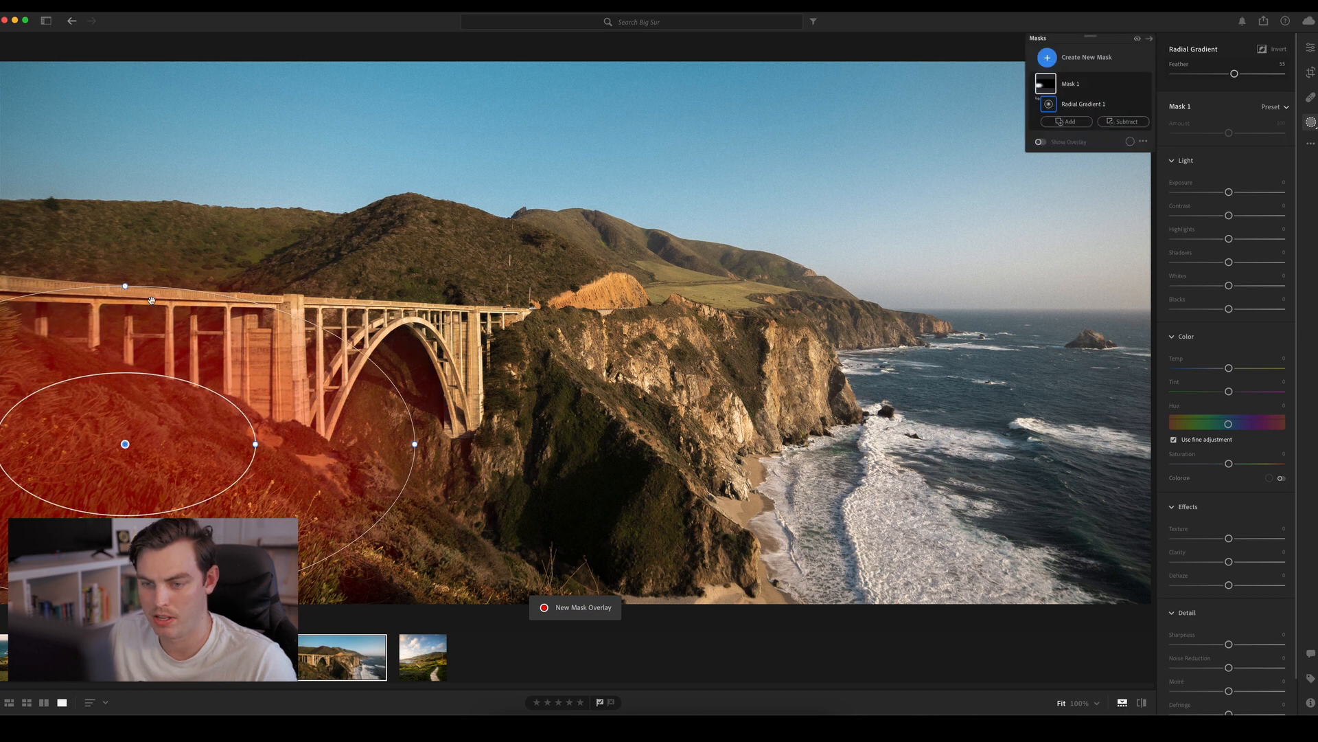
pyautogui.moveTo(155, 276); pyautogui.dragTo(208, 295)
pyautogui.moveTo(124, 444); pyautogui.dragTo(156, 547)
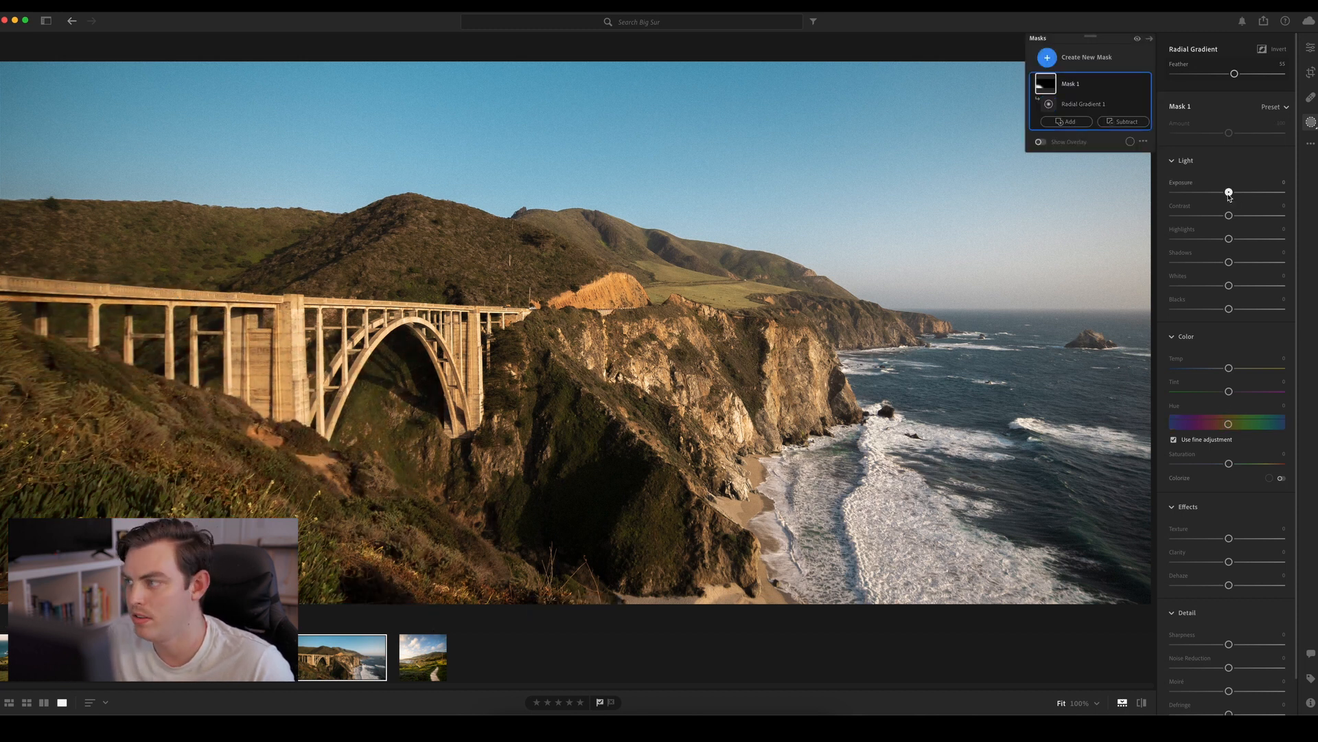
pyautogui.moveTo(1229, 196); pyautogui.dragTo(1213, 197)
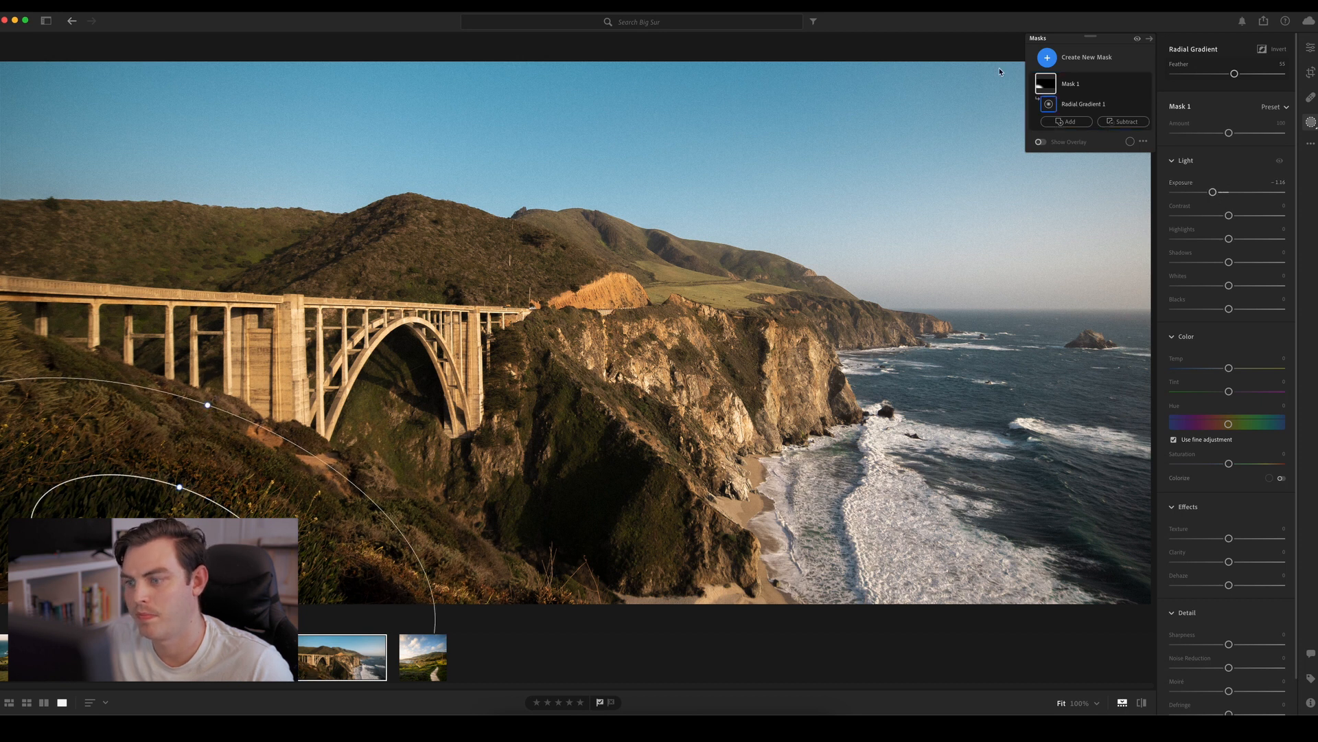
# Add a second mask with a wide radial gradient centered on the bridge and raise its Exposure to about +0.60
pyautogui.click(1085, 57)
pyautogui.click(1085, 192)
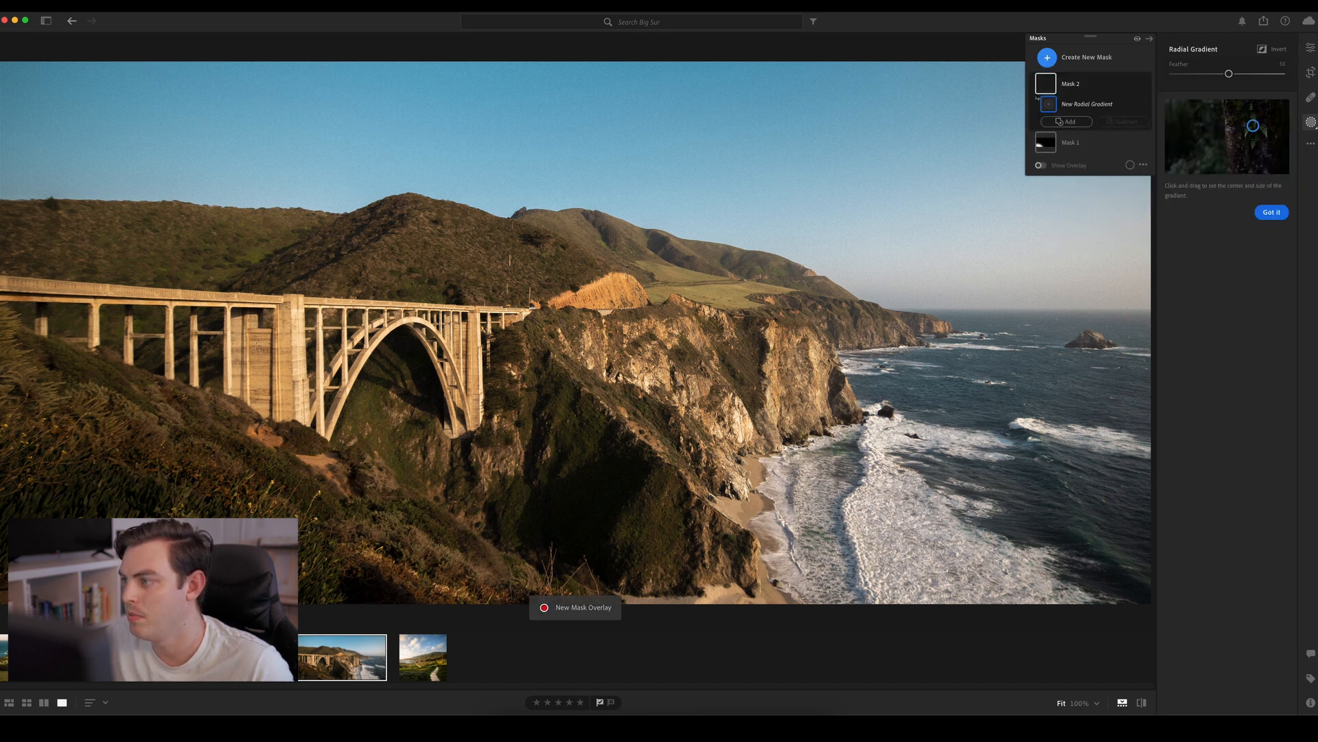
pyautogui.moveTo(318, 302); pyautogui.dragTo(43, 370)
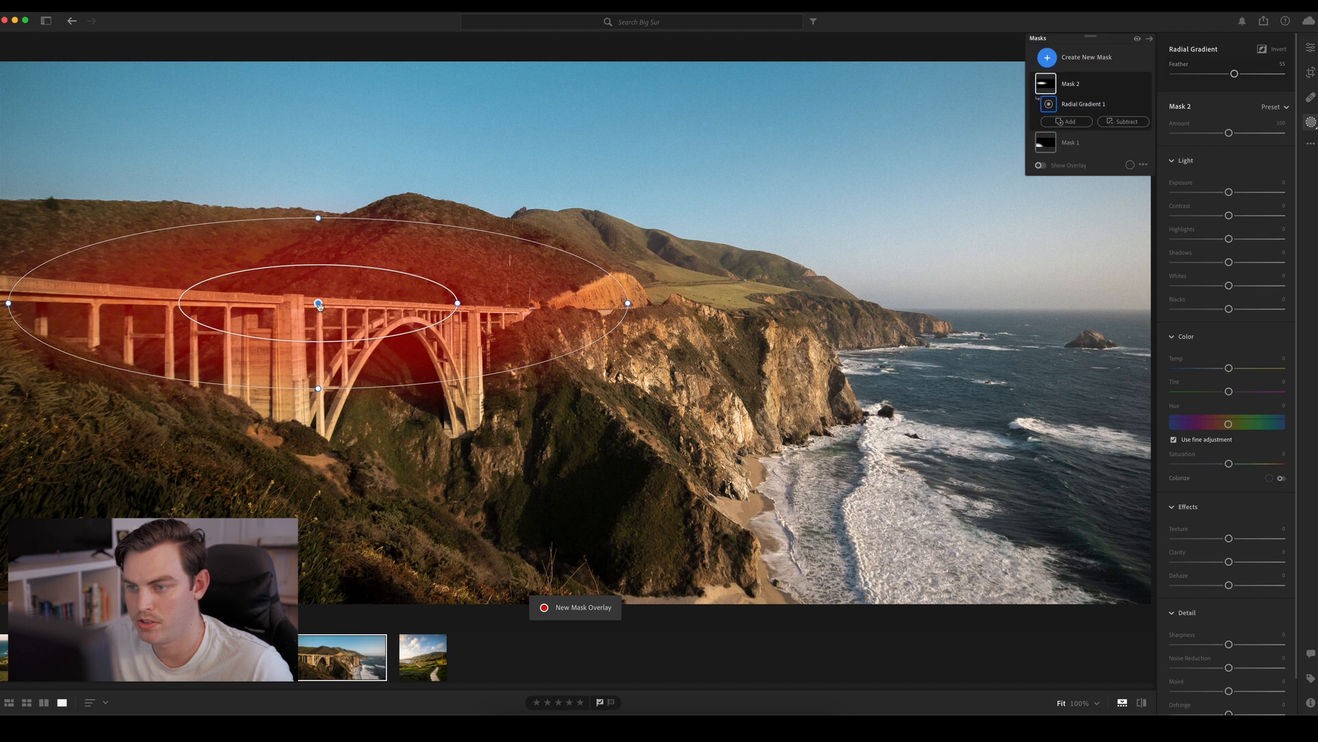
pyautogui.moveTo(319, 305); pyautogui.dragTo(361, 339)
pyautogui.moveTo(359, 422); pyautogui.dragTo(359, 433)
pyautogui.moveTo(355, 336); pyautogui.dragTo(357, 351)
pyautogui.moveTo(1228, 192); pyautogui.dragTo(1237, 197)
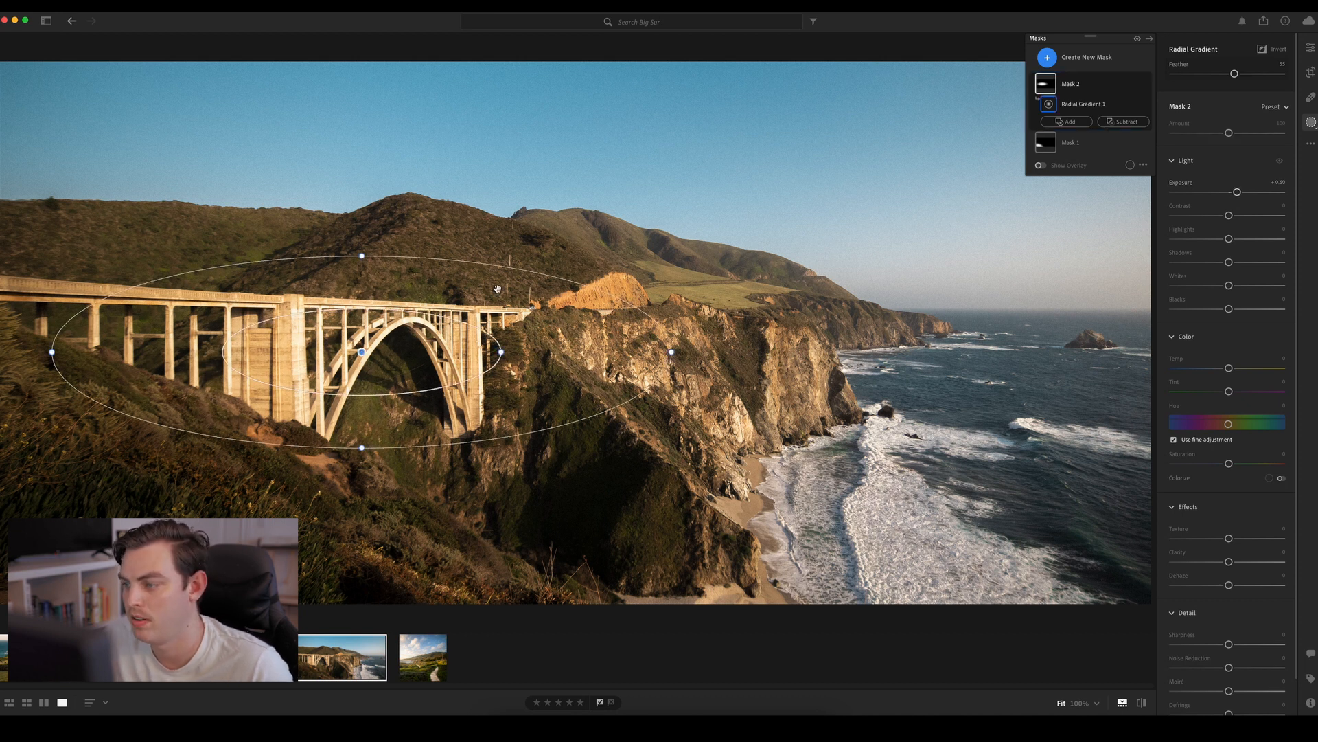
# Add a third mask with a tilted radial gradient over the shaded ravine below the arch and lower its Exposure to about −0.96
pyautogui.click(1047, 57)
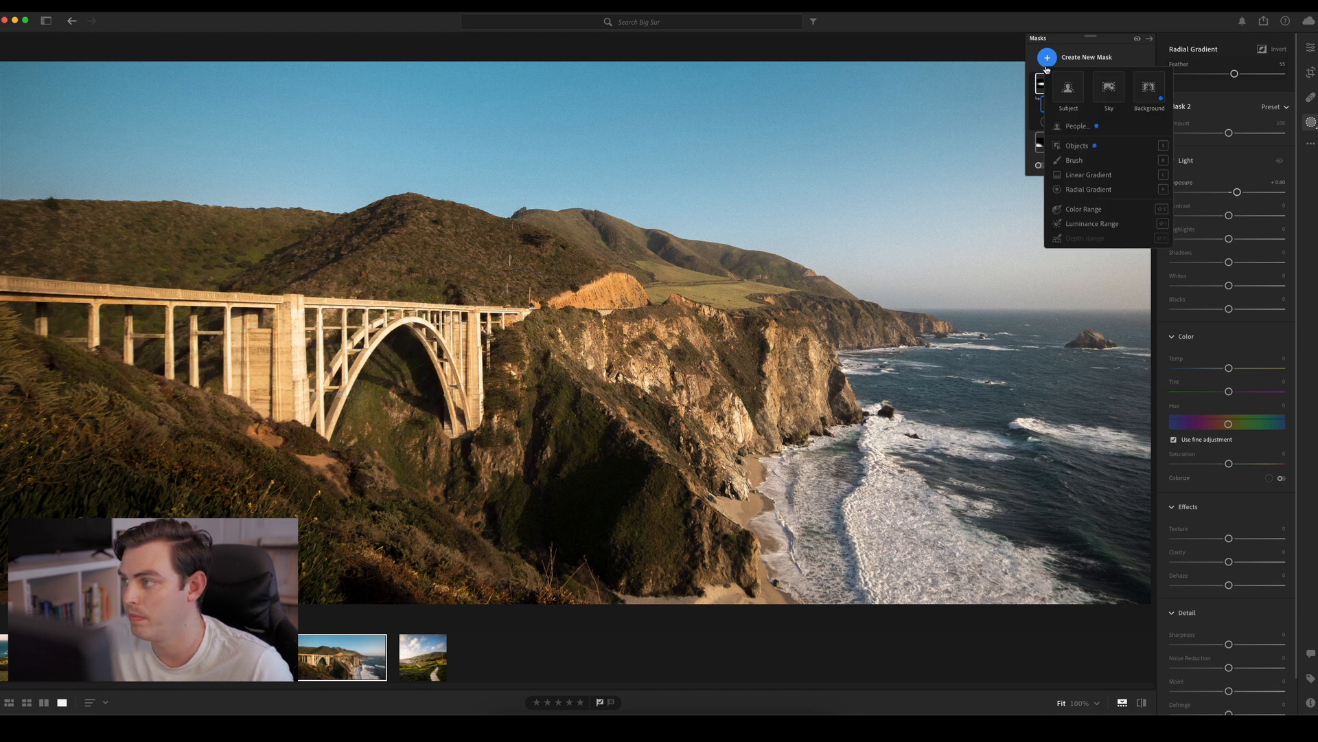
pyautogui.click(1081, 190)
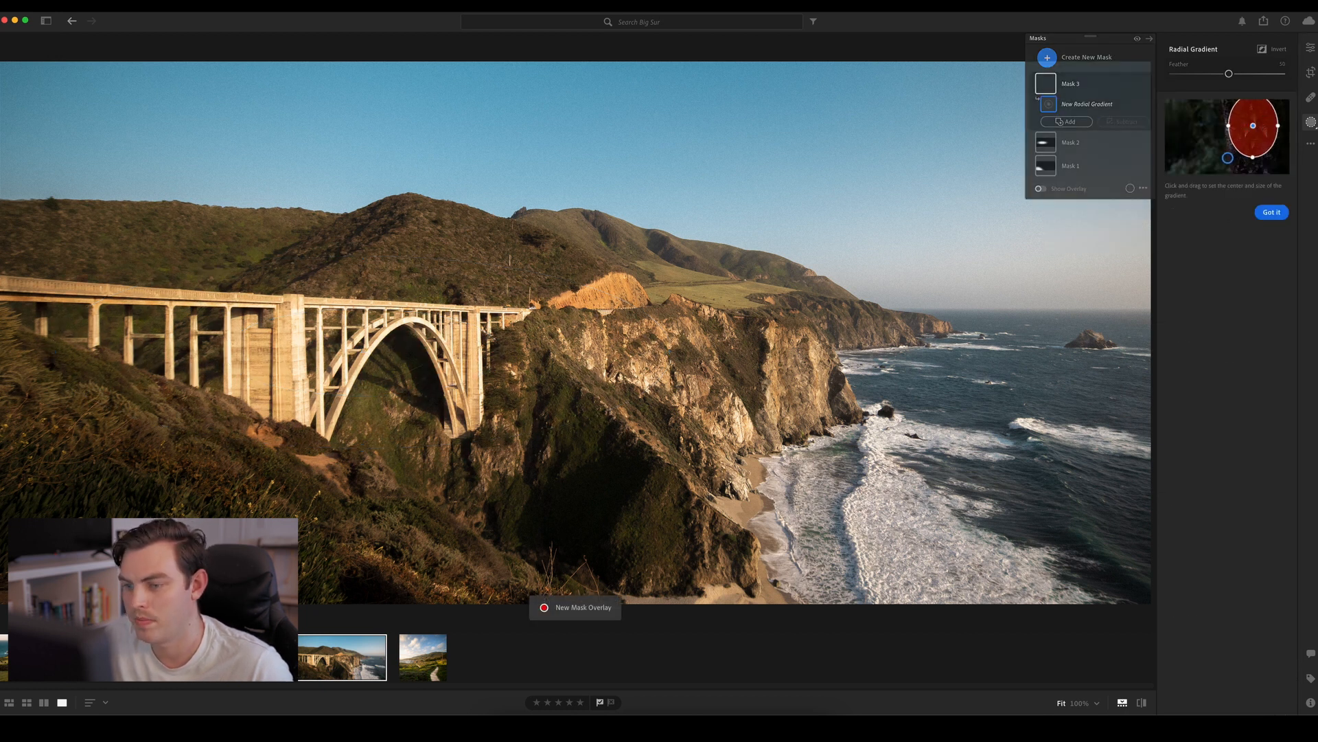
pyautogui.moveTo(345, 396); pyautogui.dragTo(574, 541)
pyautogui.moveTo(465, 542); pyautogui.dragTo(420, 535)
pyautogui.moveTo(549, 532); pyautogui.dragTo(584, 554)
pyautogui.moveTo(489, 484); pyautogui.dragTo(497, 496)
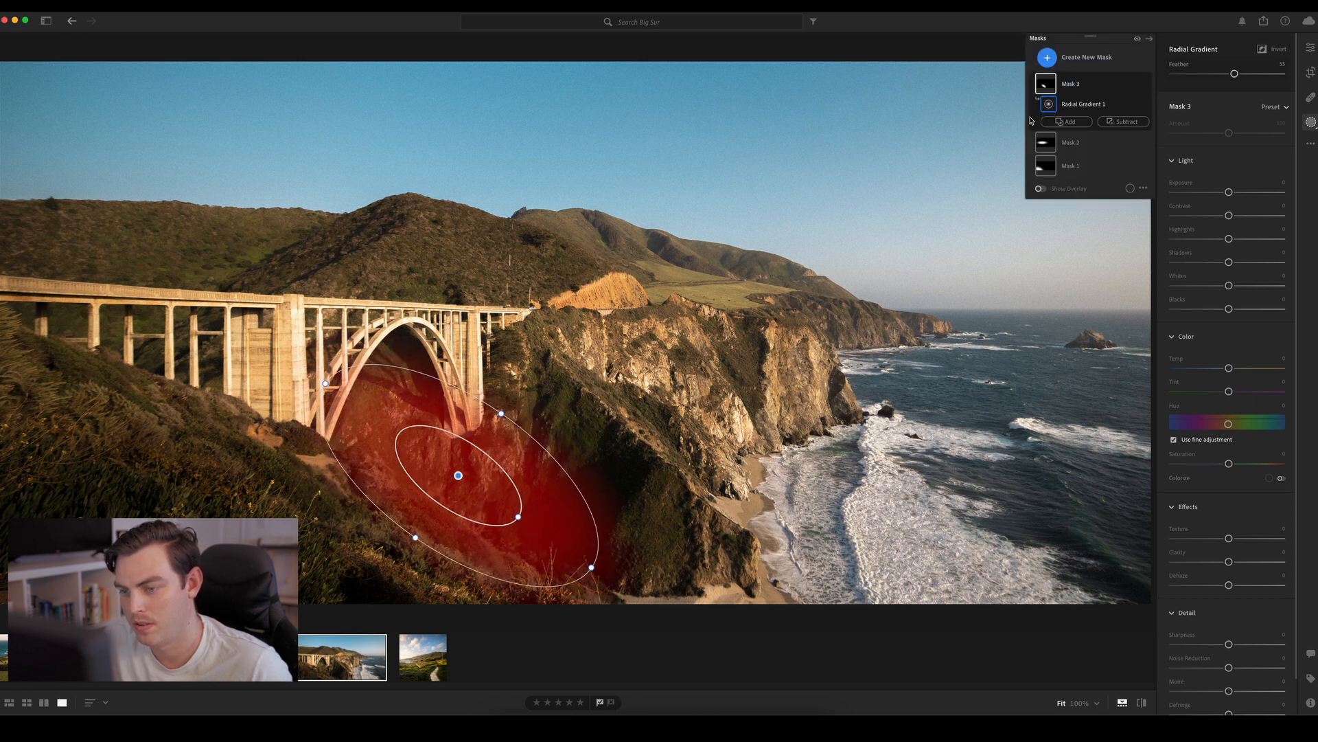
pyautogui.moveTo(1229, 193); pyautogui.dragTo(1215, 194)
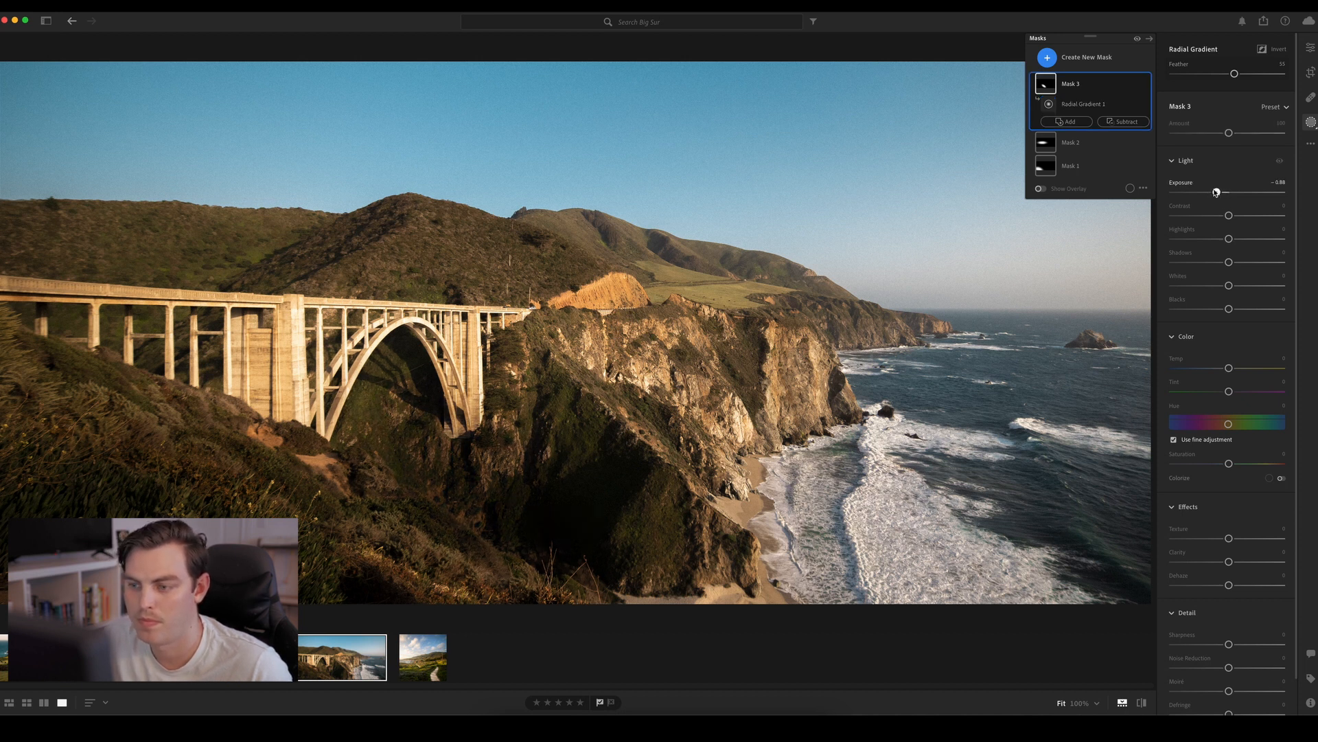
pyautogui.moveTo(1216, 193); pyautogui.dragTo(1214, 193)
# Add a fourth mask with a large radial gradient over the ocean's lower-right corner and lower its Exposure to about −0.56
pyautogui.click(1047, 57)
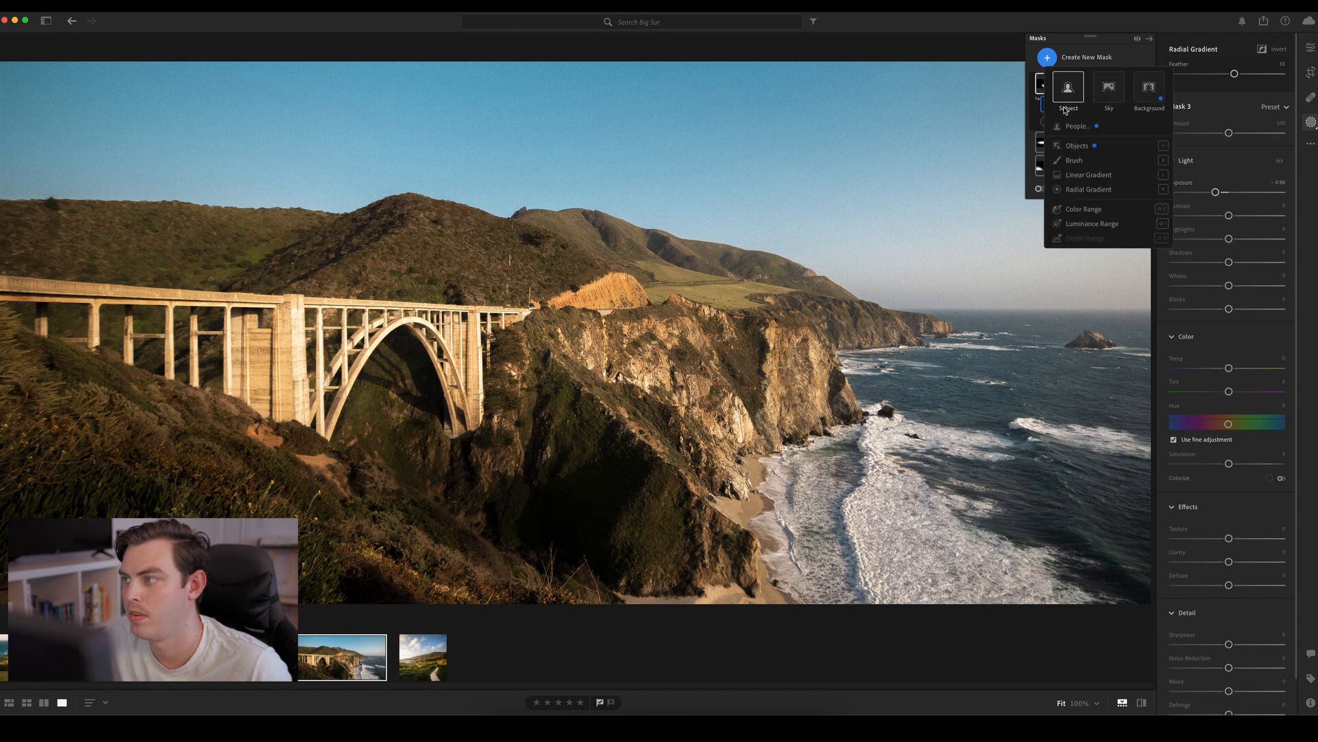
pyautogui.click(1085, 189)
pyautogui.moveTo(1044, 412)
pyautogui.mouseDown()
pyautogui.moveTo(1153, 570)
pyautogui.moveTo(1210, 599)
pyautogui.mouseUp()
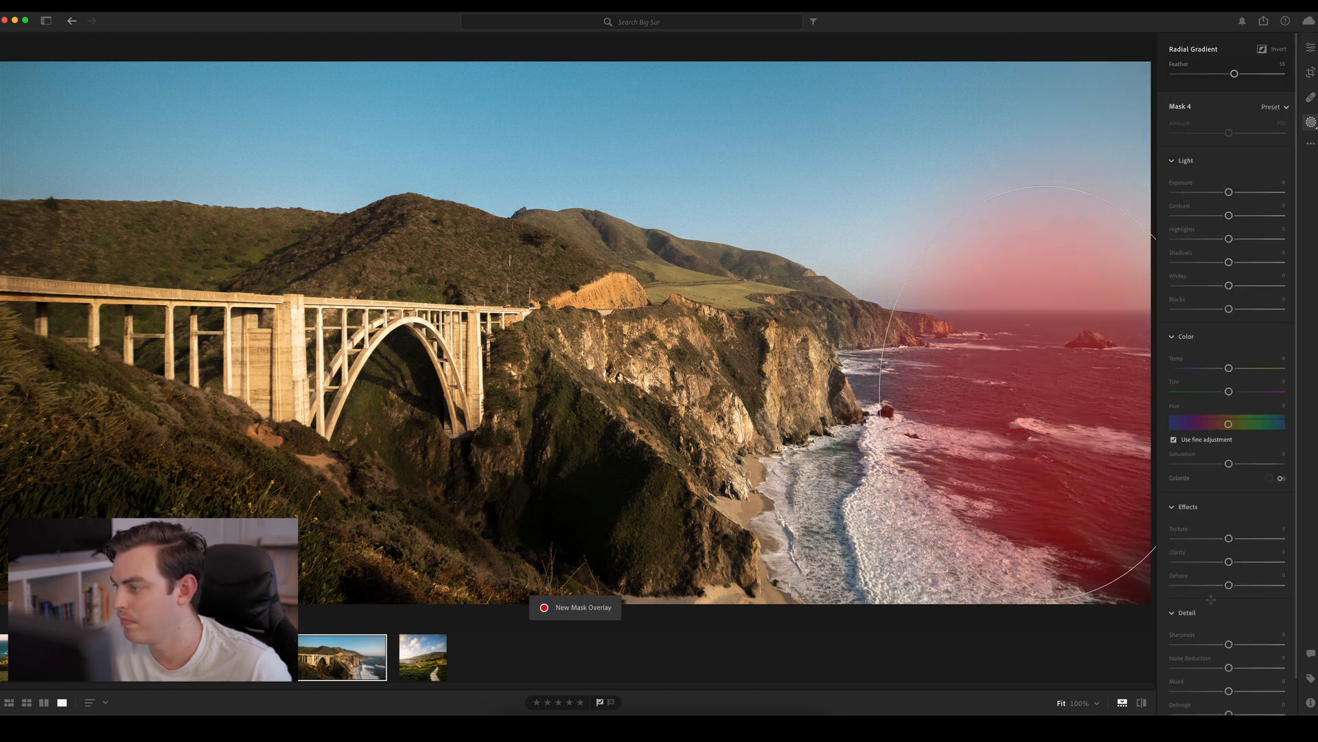
pyautogui.moveTo(1047, 388); pyautogui.dragTo(1089, 512)
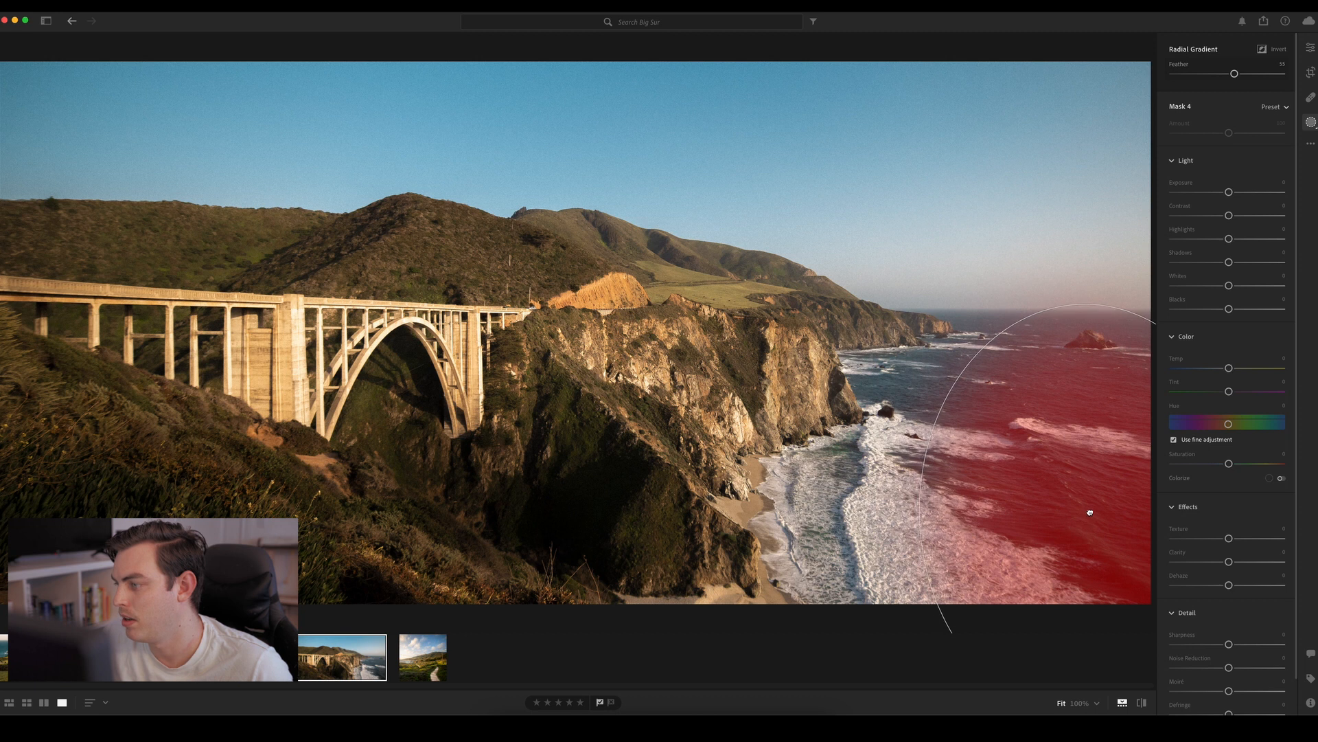
pyautogui.moveTo(1228, 193); pyautogui.dragTo(1221, 192)
# Add a fifth mask with a narrow upright radial gradient over the surf, setting Texture to about +32 and Clarity to about +50
pyautogui.click(1047, 57)
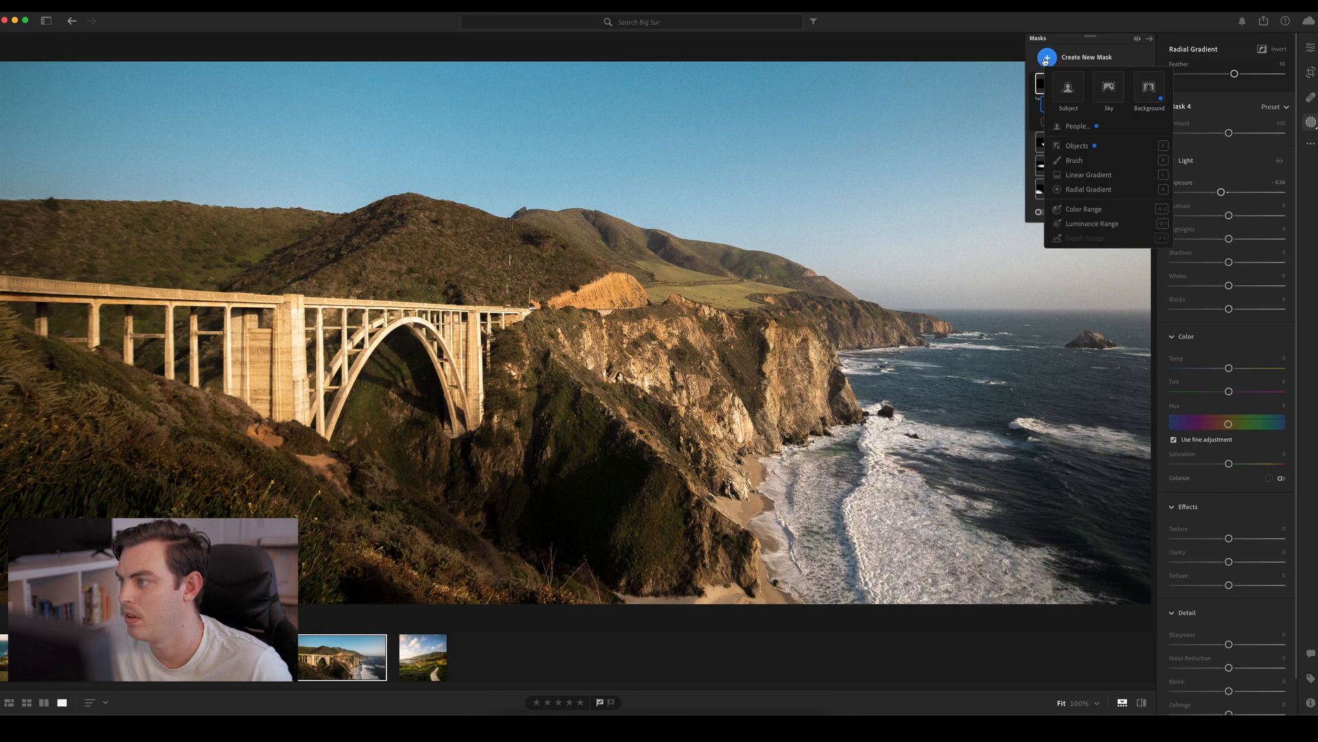
pyautogui.click(1089, 189)
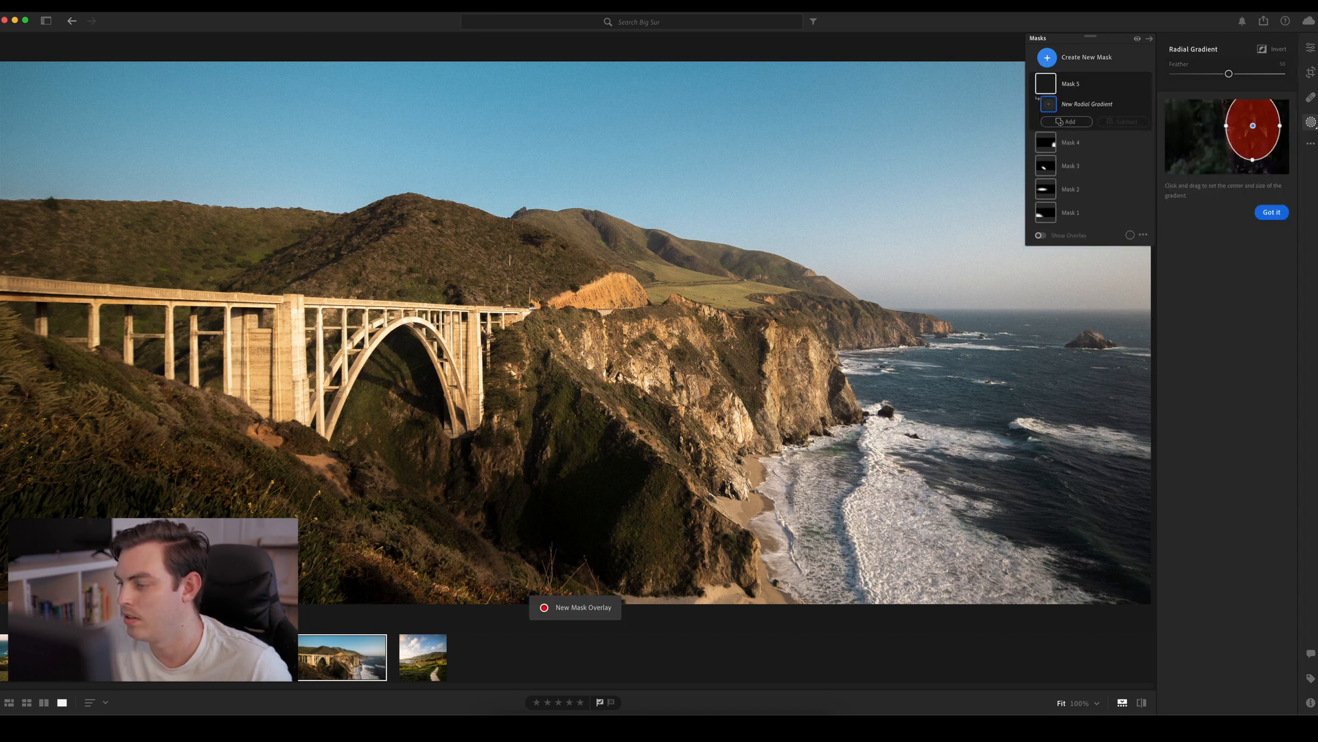
pyautogui.moveTo(877, 475)
pyautogui.mouseDown()
pyautogui.moveTo(943, 610)
pyautogui.moveTo(877, 489)
pyautogui.moveTo(872, 513)
pyautogui.mouseUp()
pyautogui.moveTo(1229, 562); pyautogui.dragTo(1246, 538)
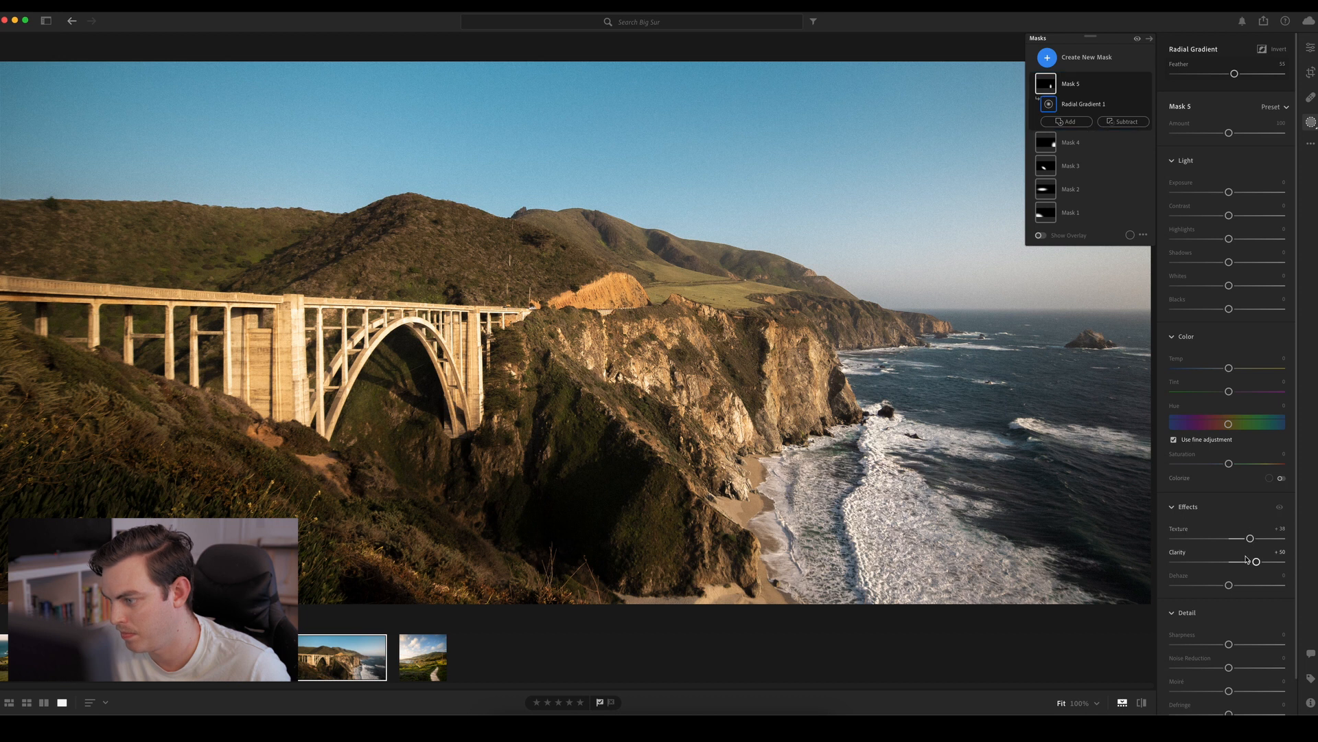
pyautogui.click(1257, 562)
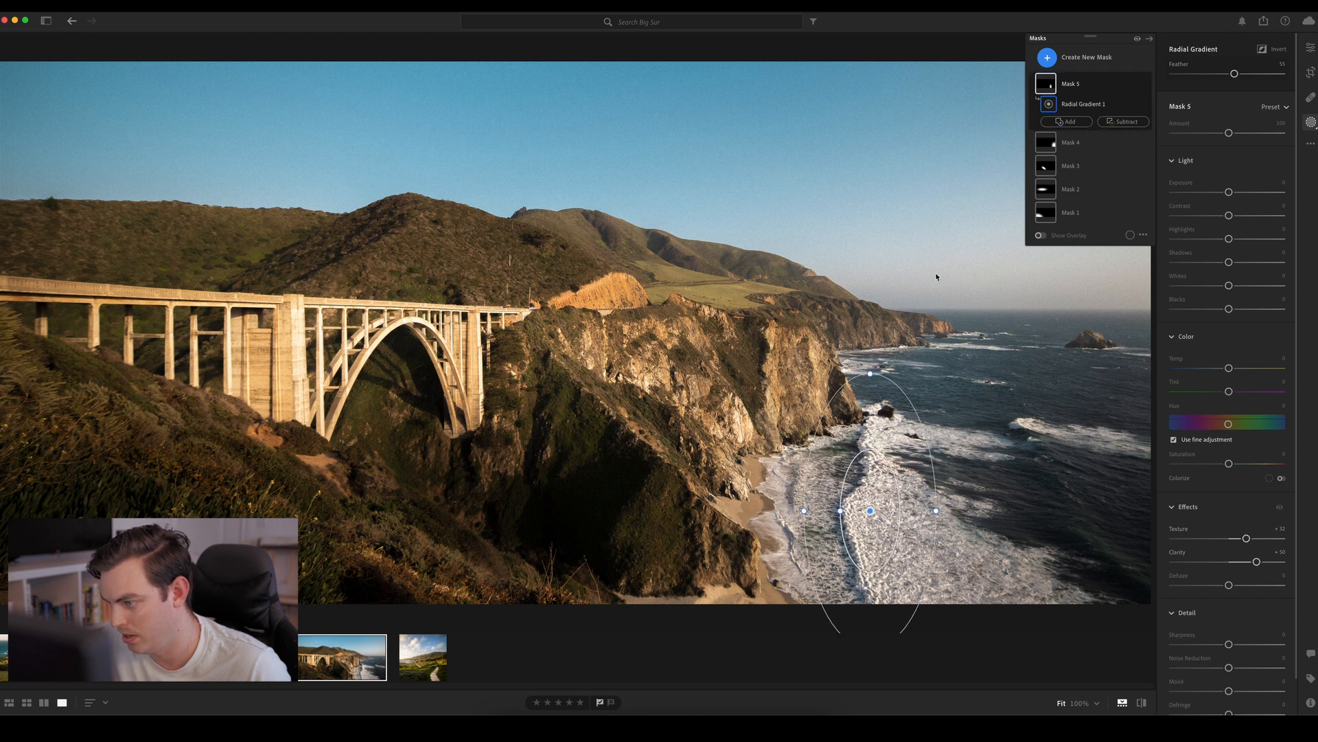
# Add a second, wide flat radial gradient over the bridge arch and roadway to Mask 5, centering and slightly flattening it
pyautogui.click(1068, 122)
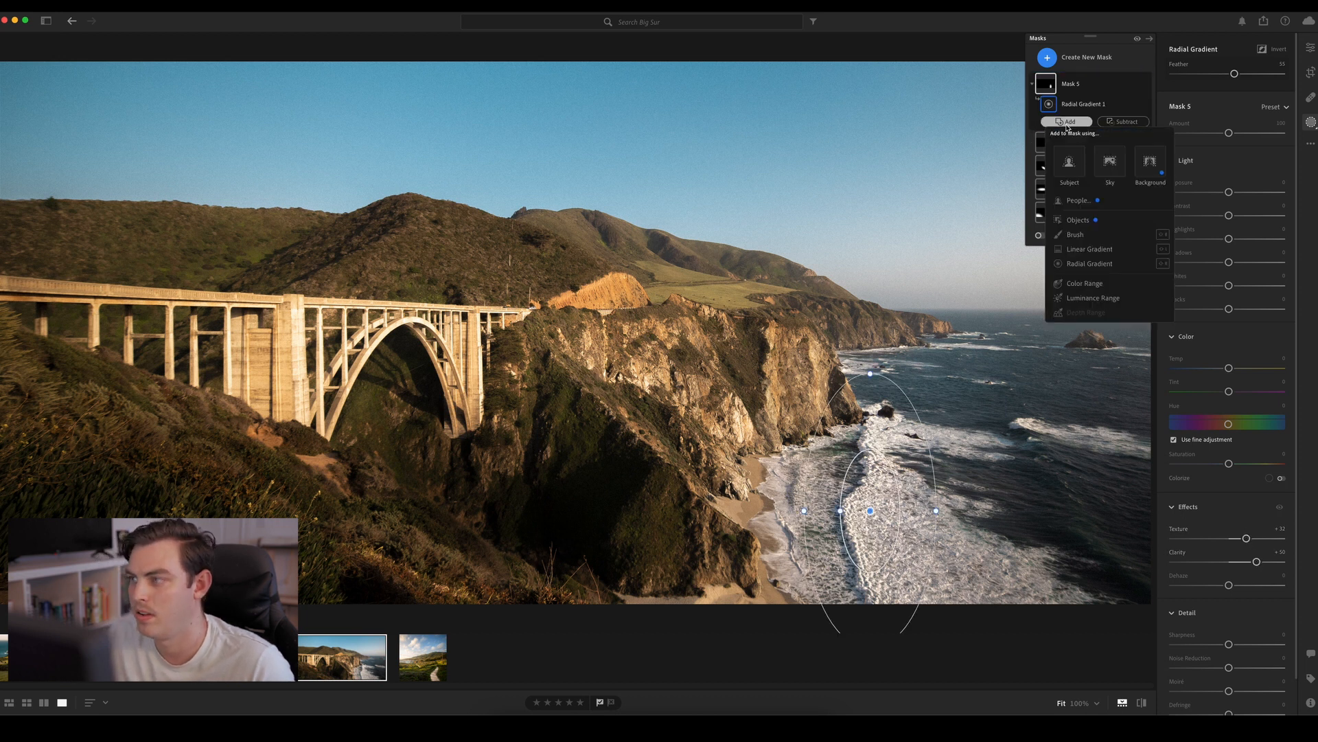
pyautogui.click(616, 377)
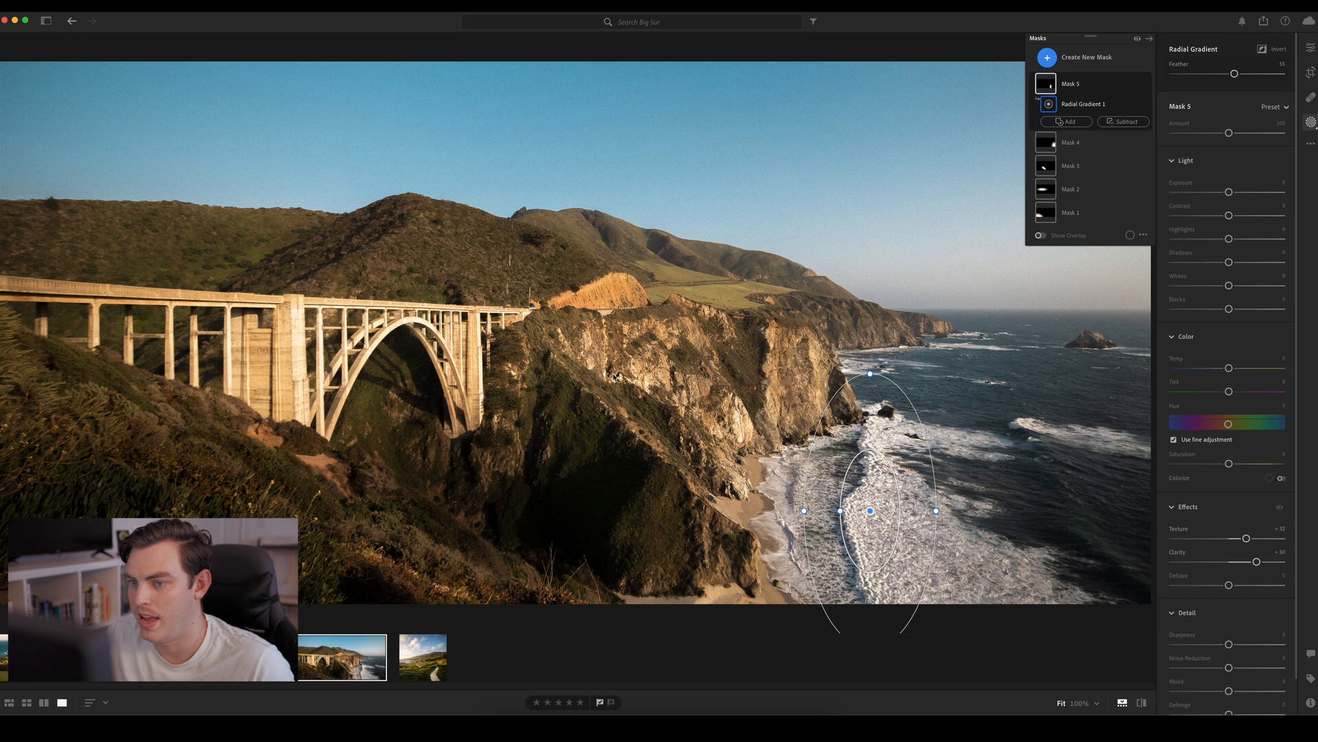
pyautogui.click(1068, 122)
pyautogui.click(1089, 264)
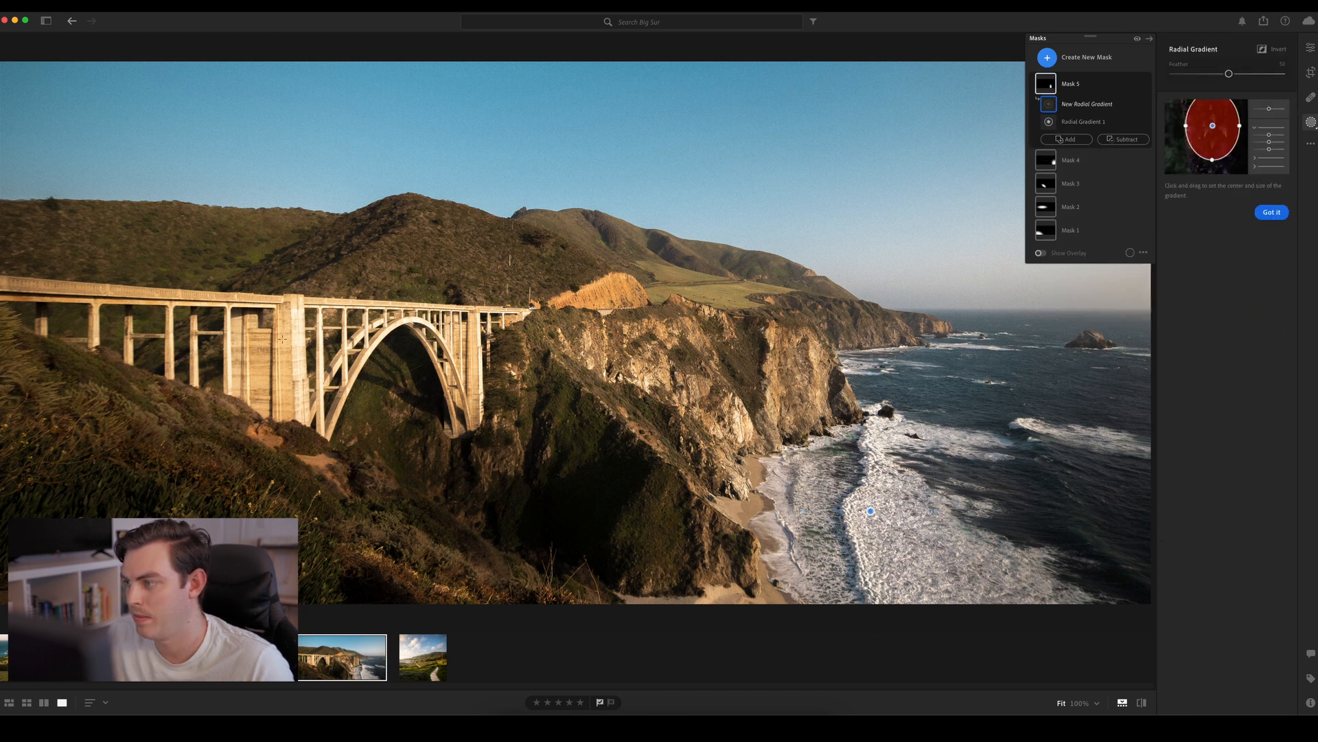
pyautogui.moveTo(280, 324); pyautogui.dragTo(560, 428)
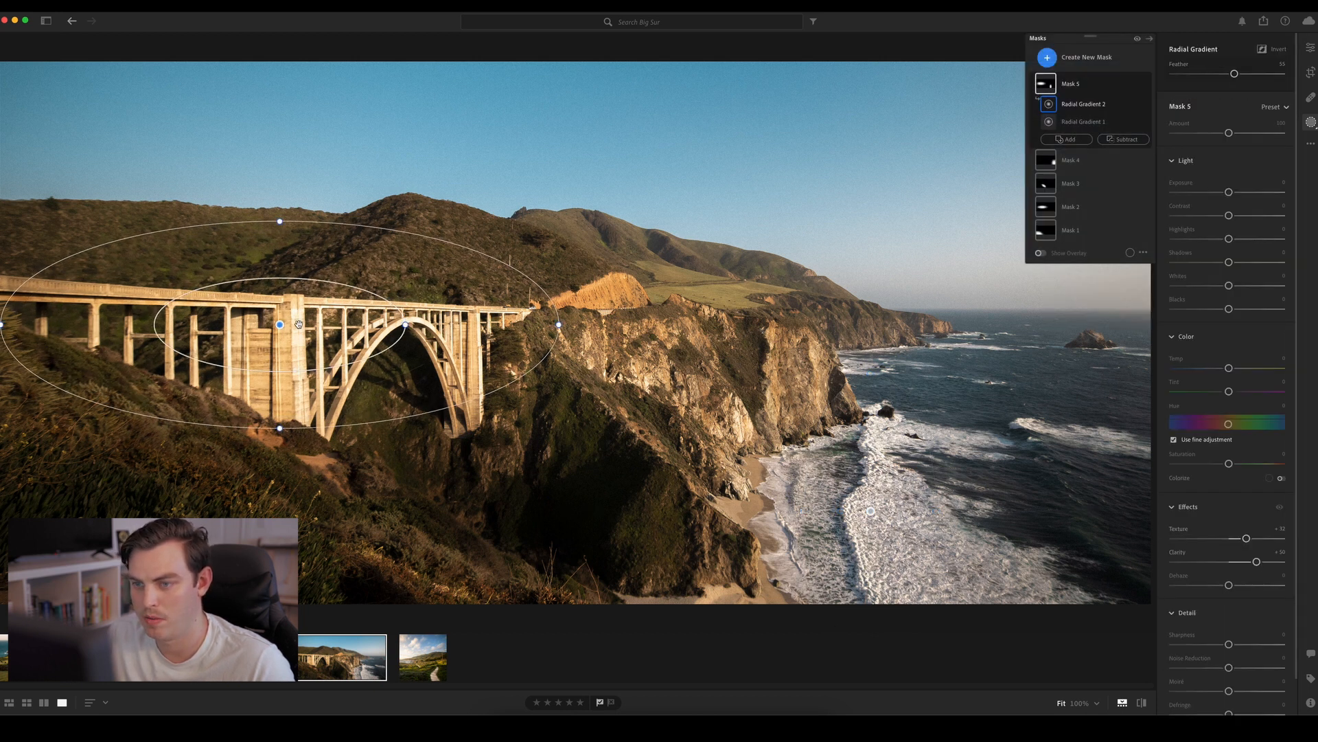
pyautogui.moveTo(280, 329); pyautogui.dragTo(352, 359)
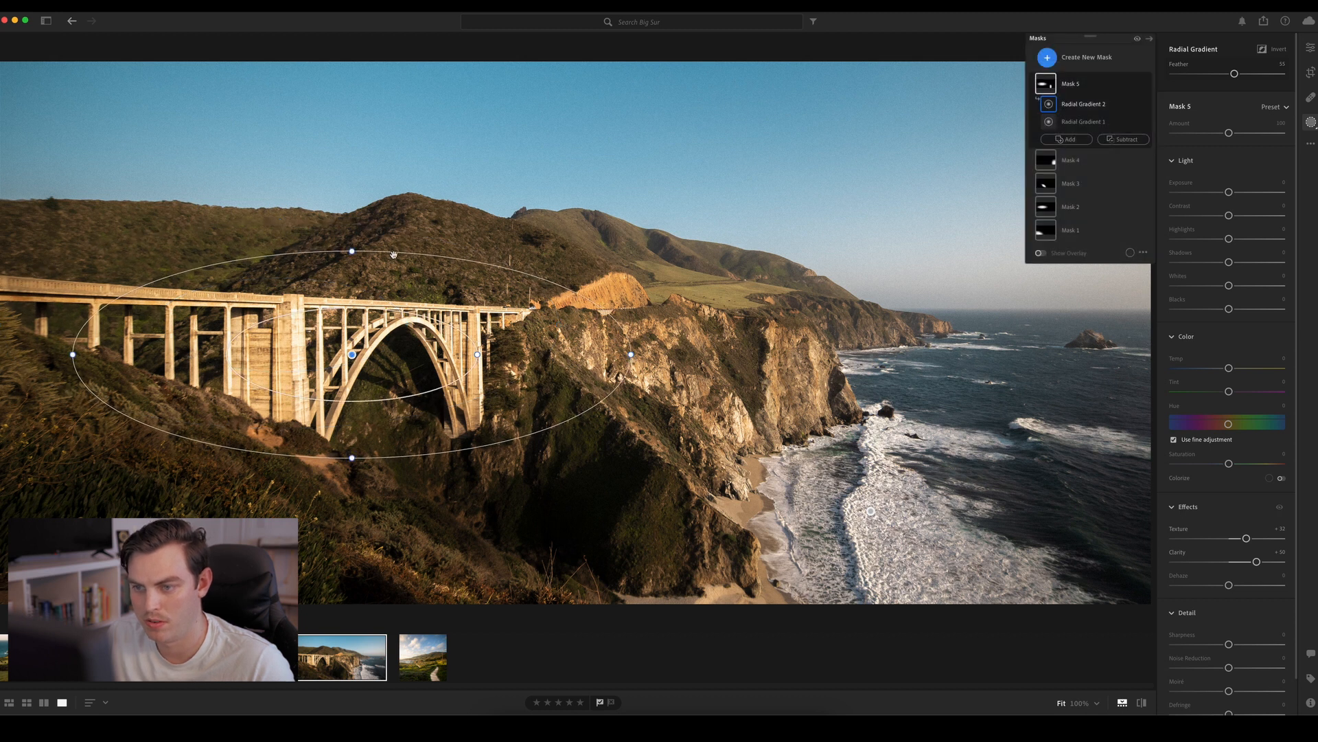
pyautogui.moveTo(352, 251); pyautogui.dragTo(352, 262)
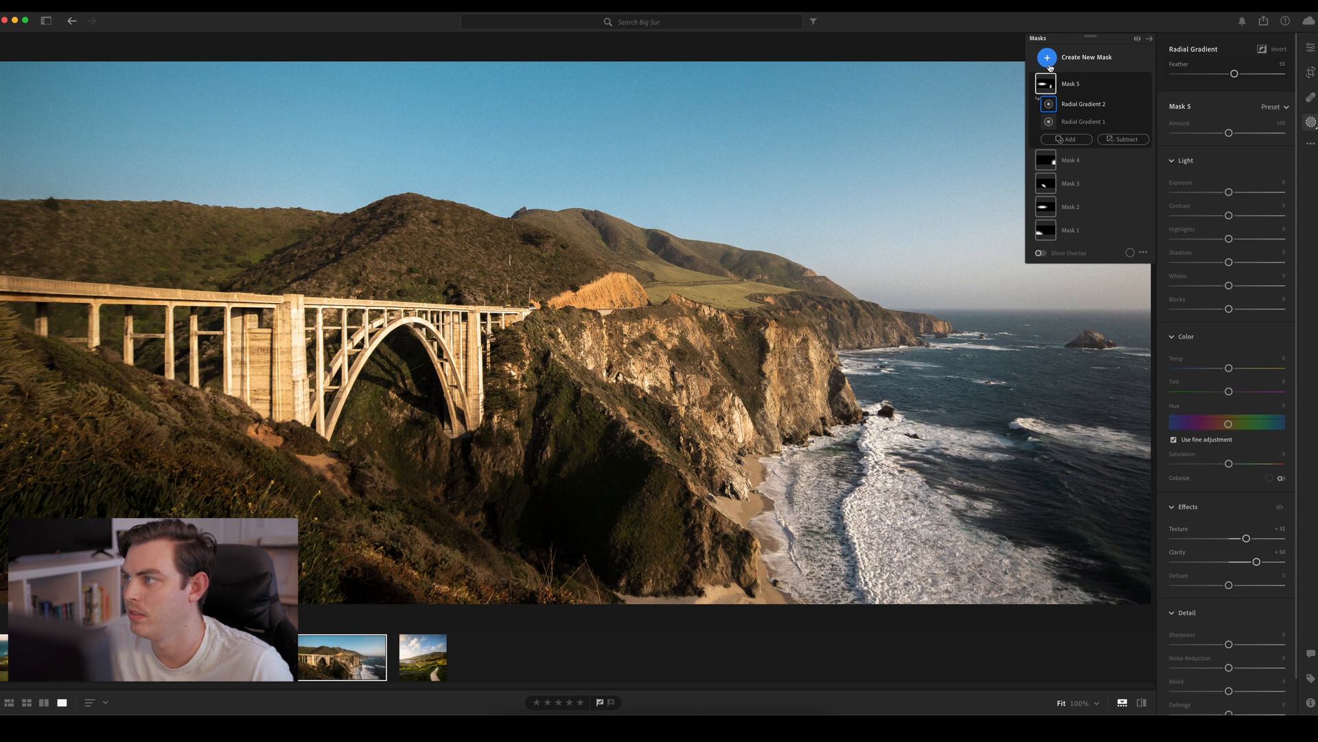
# Create a sixth mask with a wide, slightly tilted radial gradient over the sunlit cliffs and green hillside beyond the bridge
pyautogui.click(1048, 62)
pyautogui.click(1089, 191)
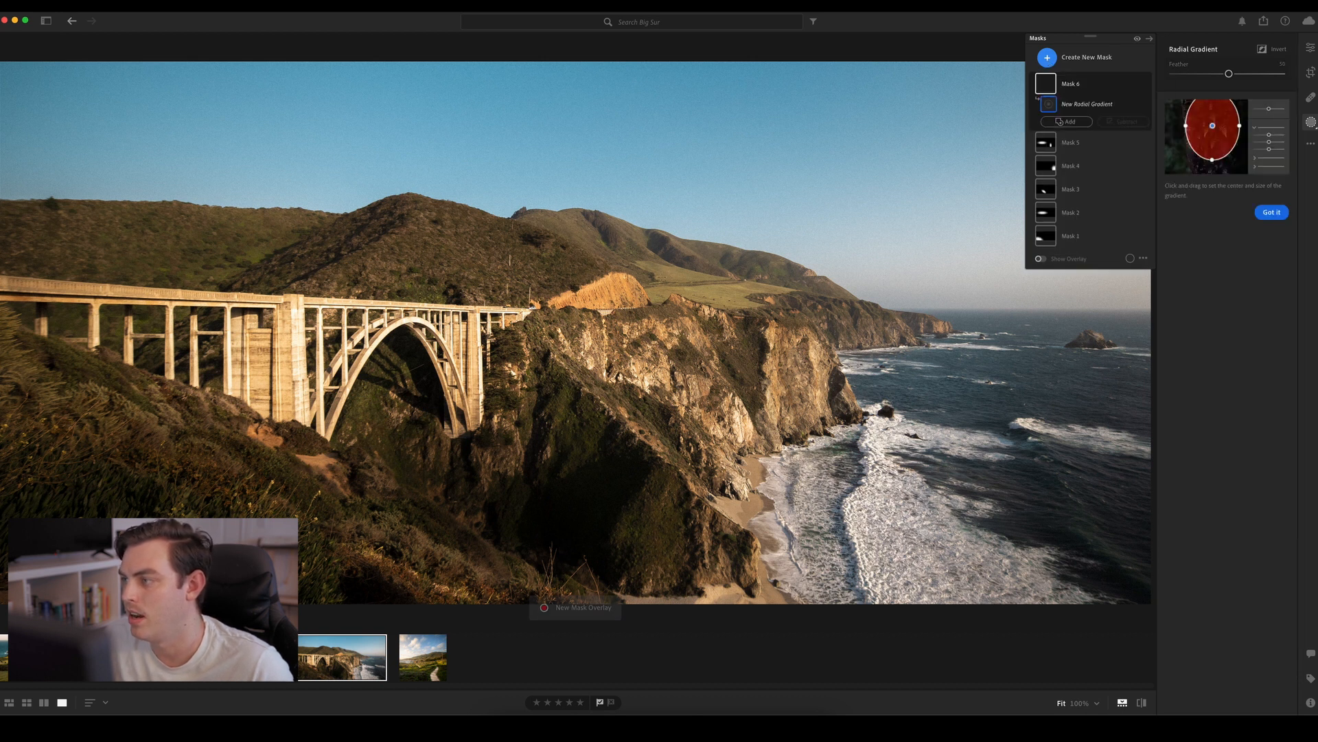
pyautogui.moveTo(650, 266); pyautogui.dragTo(809, 358)
pyautogui.moveTo(648, 266); pyautogui.dragTo(702, 324)
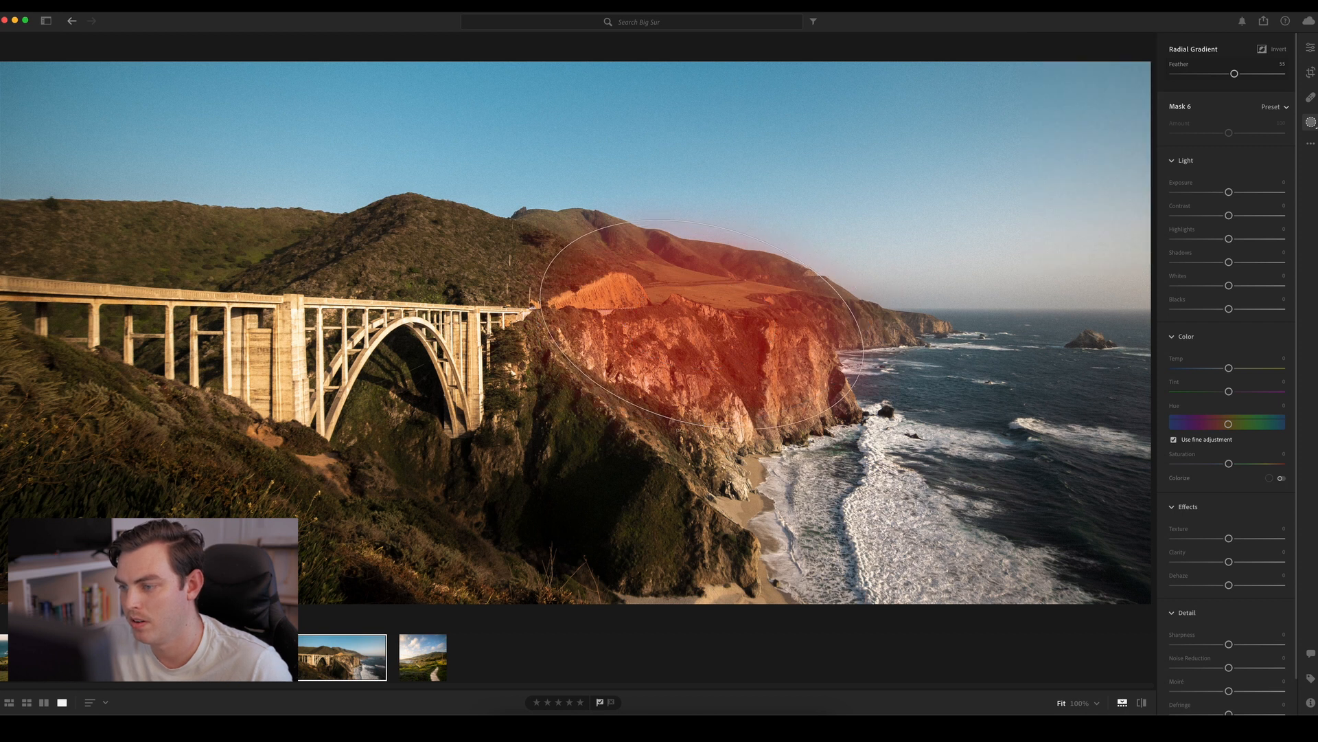
pyautogui.moveTo(542, 283); pyautogui.dragTo(509, 272)
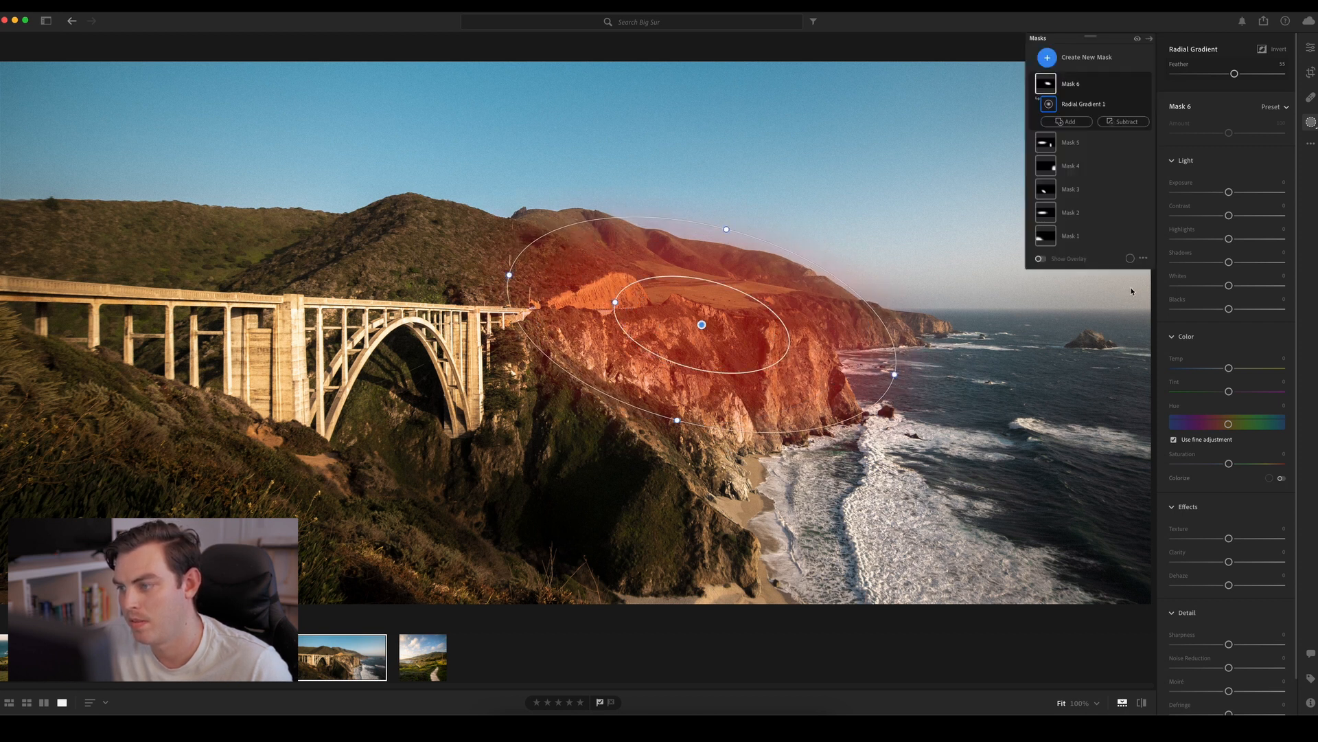
# Set Mask 6's Texture to about +11, Clarity to about +27 and Saturation to about +19, fitting its gradient closer to the cliffs
pyautogui.moveTo(1228, 562)
pyautogui.mouseDown()
pyautogui.moveTo(1192, 565)
pyautogui.moveTo(1252, 562)
pyautogui.moveTo(1237, 547)
pyautogui.mouseUp()
pyautogui.moveTo(1229, 464)
pyautogui.mouseDown()
pyautogui.moveTo(1216, 467)
pyautogui.moveTo(1242, 467)
pyautogui.mouseUp()
pyautogui.moveTo(721, 232); pyautogui.dragTo(722, 247)
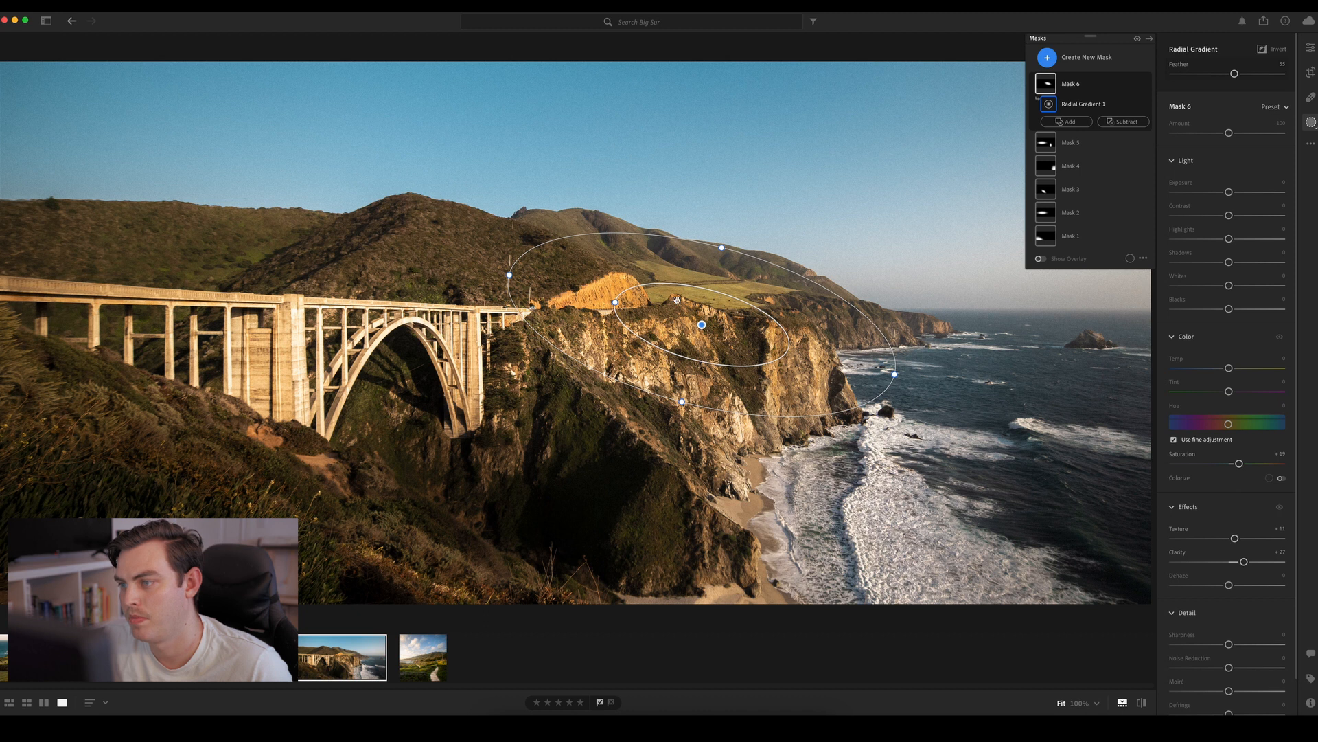
pyautogui.moveTo(693, 317); pyautogui.dragTo(678, 320)
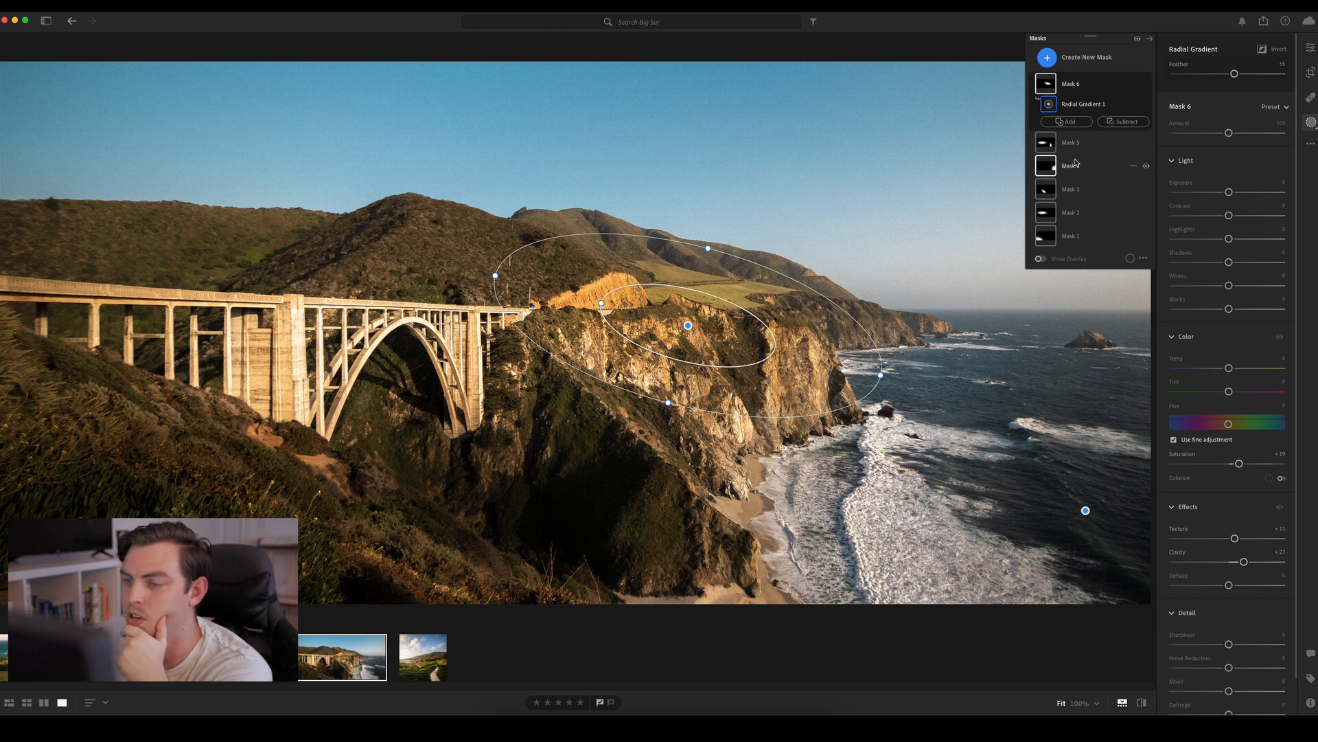
# Subtract a color range from Mask 6, sampling the orange earth bank beside the road
pyautogui.click(1115, 123)
pyautogui.click(1115, 123)
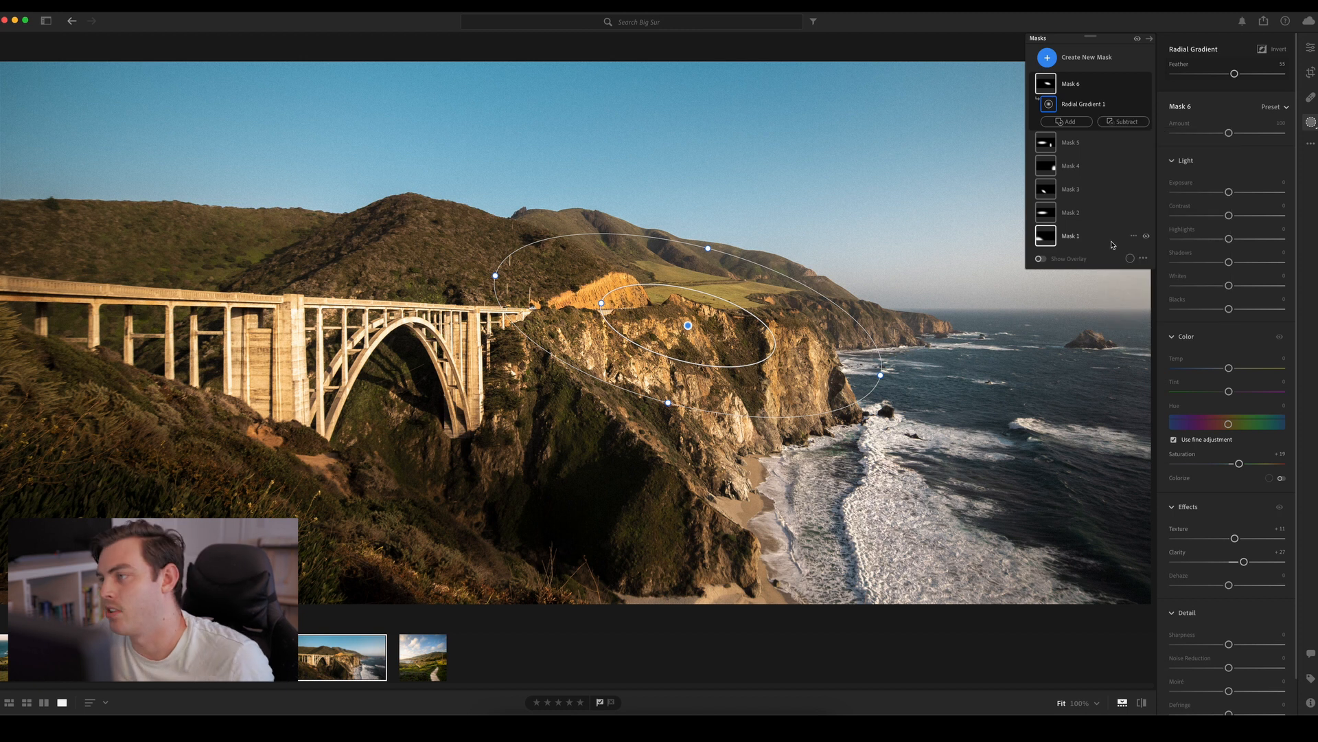
pyautogui.click(1119, 121)
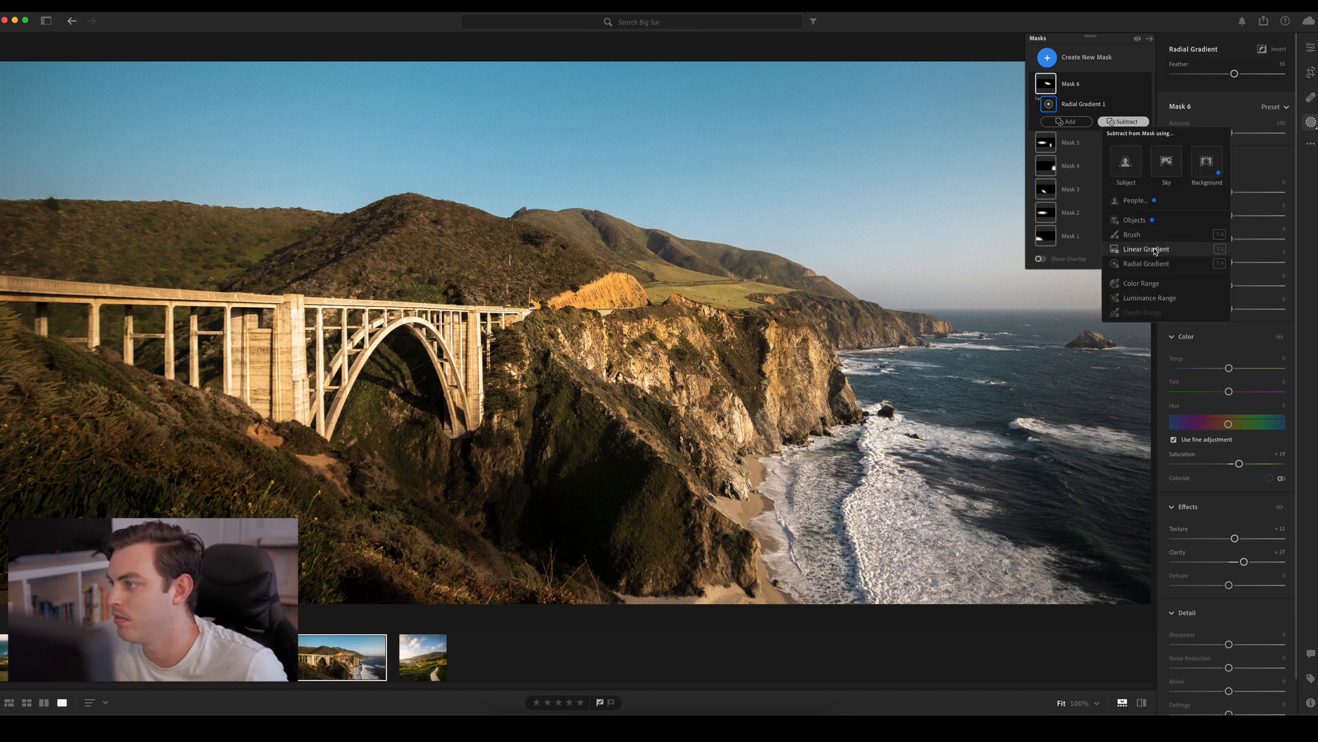
pyautogui.click(1153, 283)
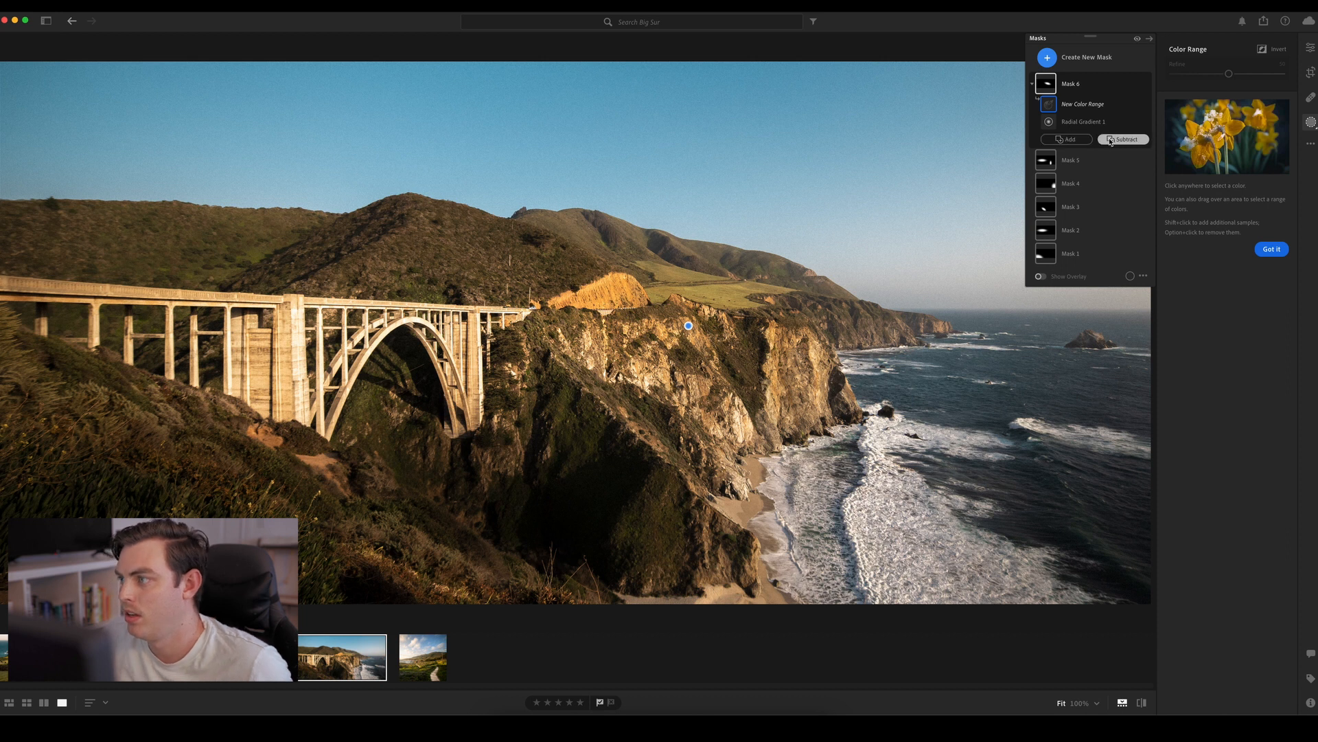
pyautogui.click(617, 288)
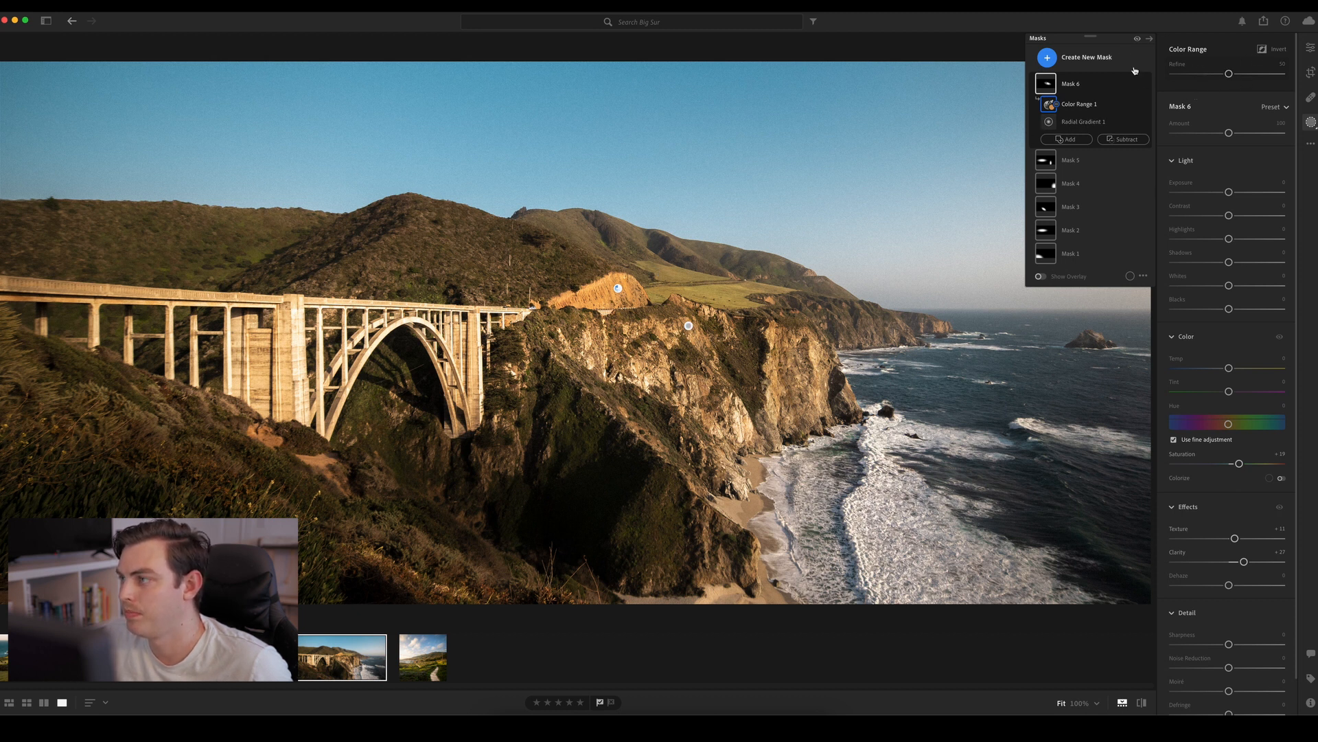
# Compare the photo with Mask 6 hidden and shown
pyautogui.click(1146, 84)
pyautogui.click(1146, 84)
pyautogui.click(1146, 85)
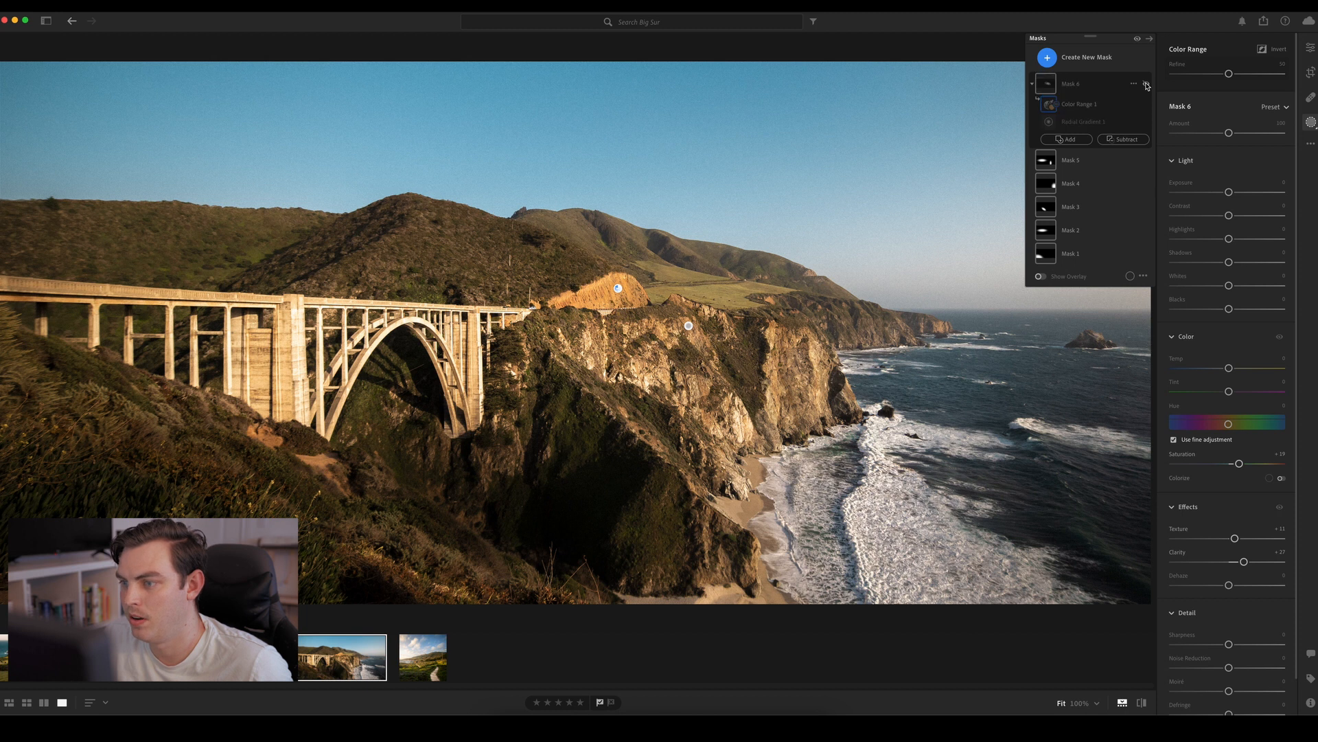
pyautogui.click(1146, 84)
pyautogui.click(1146, 84)
pyautogui.click(1146, 85)
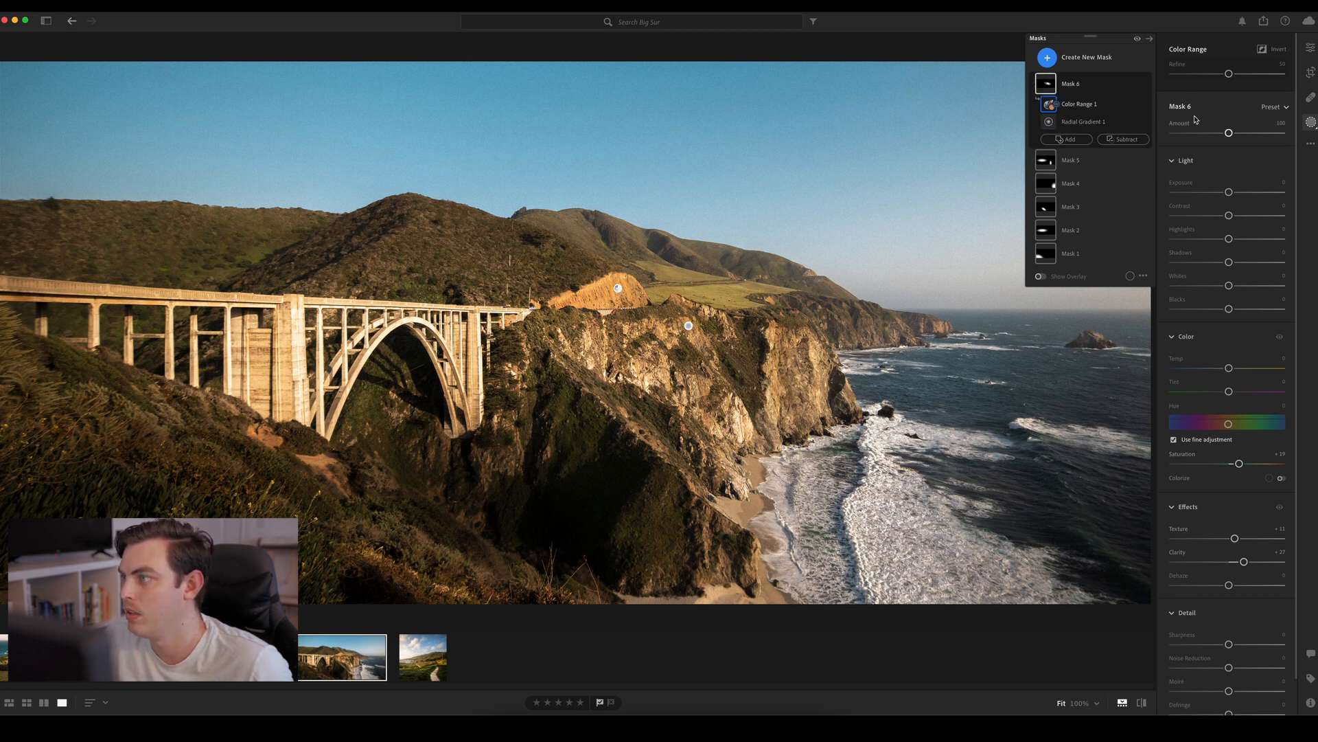
# Create a seventh mask with a radial gradient over the distant headland and subtract the sky from it by color range
pyautogui.click(1047, 57)
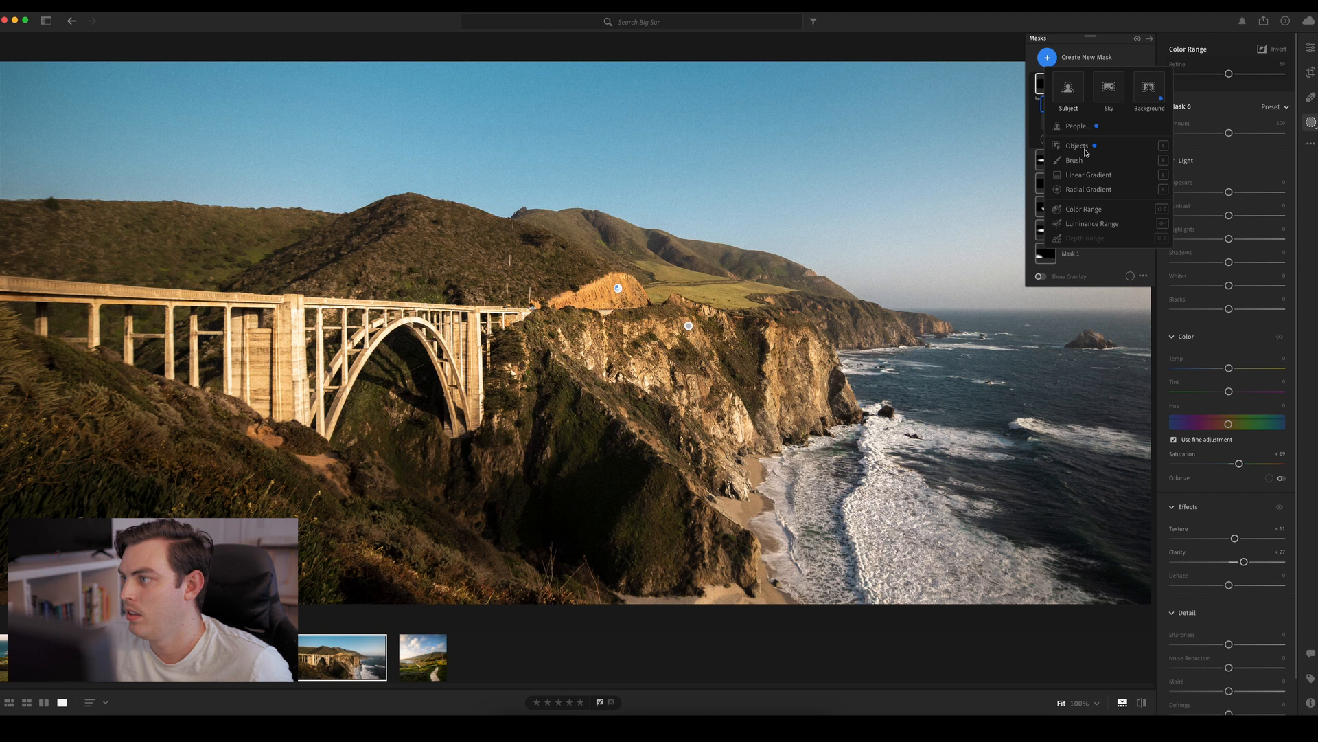
pyautogui.click(1088, 191)
pyautogui.moveTo(849, 320); pyautogui.dragTo(876, 364)
pyautogui.moveTo(780, 311); pyautogui.dragTo(765, 311)
pyautogui.click(1120, 121)
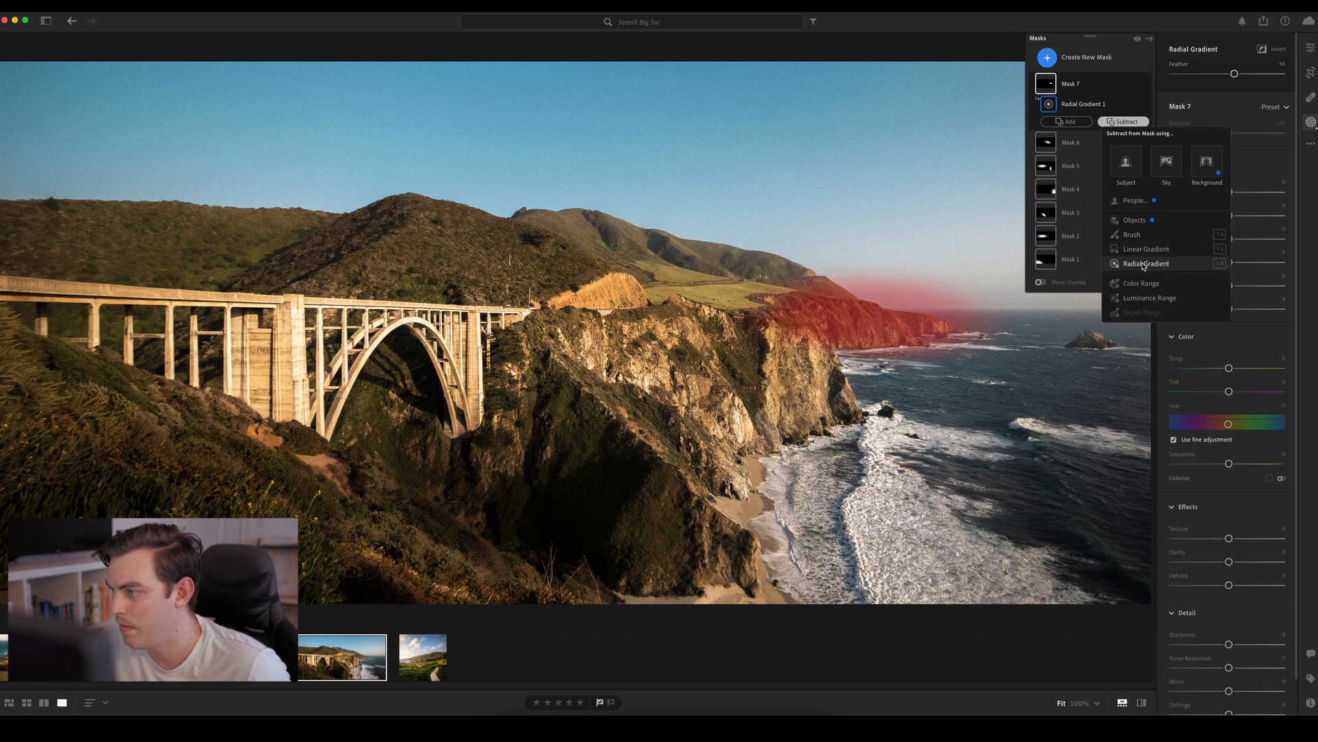
pyautogui.click(1141, 283)
pyautogui.click(898, 294)
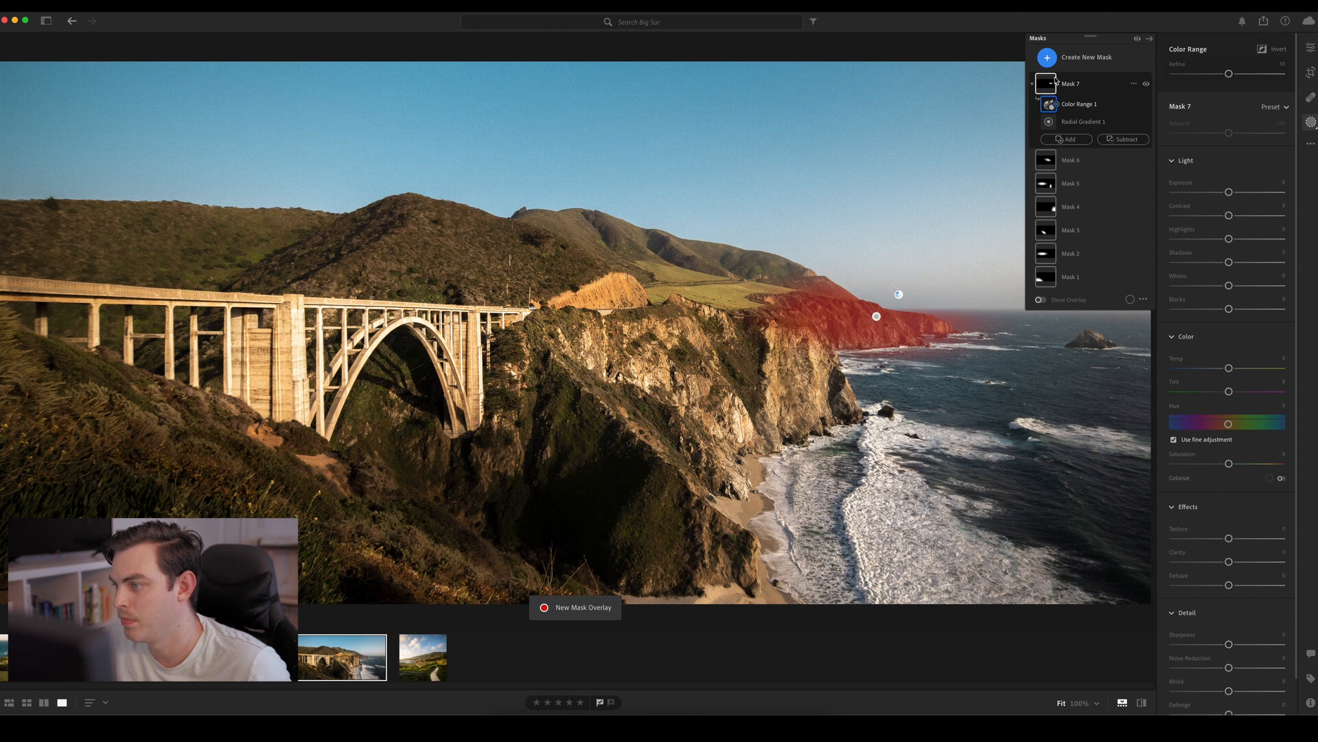
# Set Mask 7's Dehaze to about −34 and Exposure to about −0.84, comparing the headland with the mask hidden and shown
pyautogui.moveTo(1229, 582); pyautogui.dragTo(1224, 587)
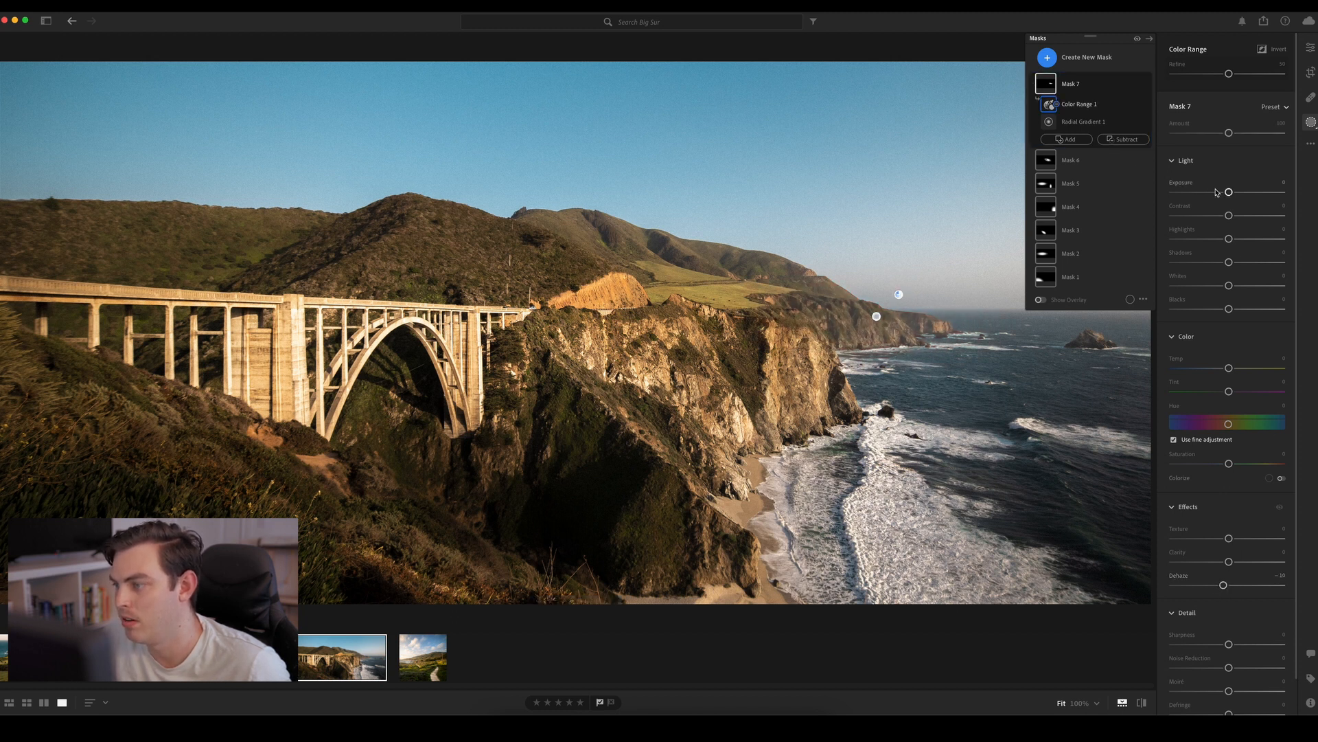
pyautogui.moveTo(1229, 192); pyautogui.dragTo(1223, 194)
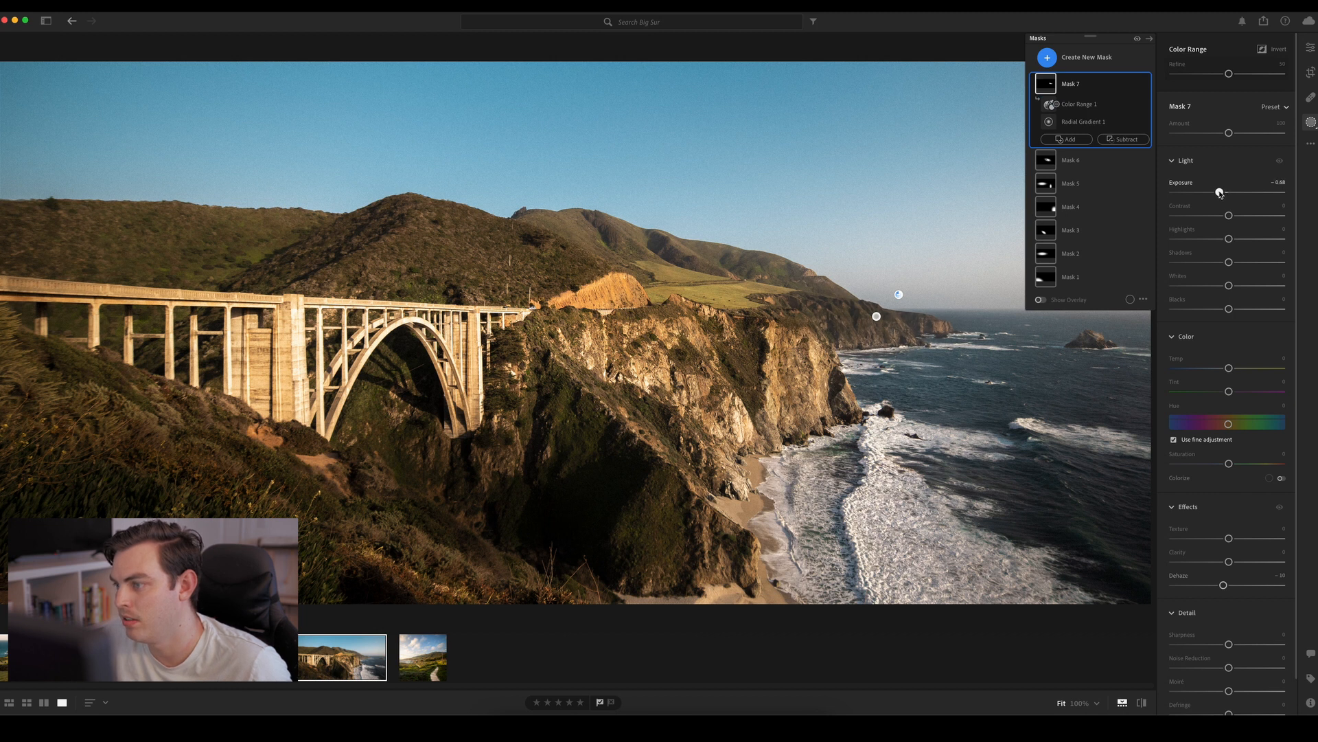
pyautogui.moveTo(1224, 585); pyautogui.dragTo(1222, 586)
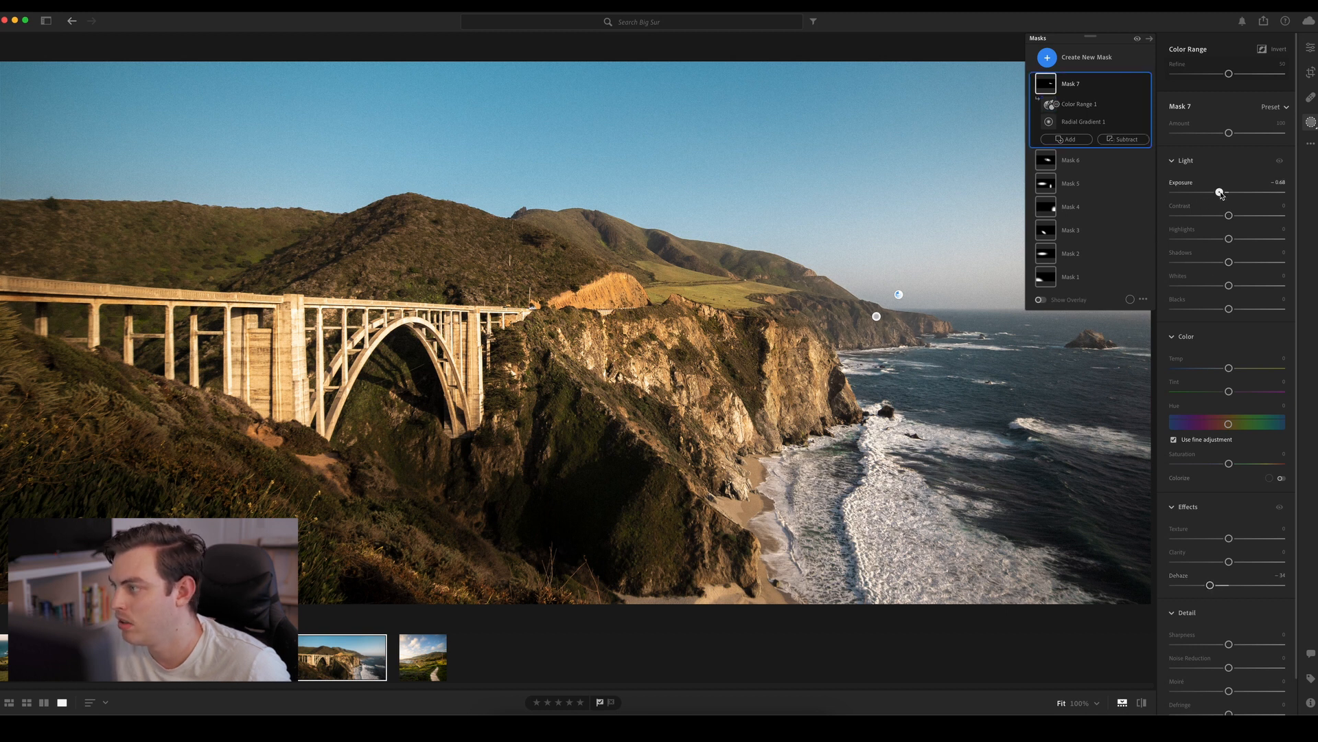
pyautogui.moveTo(1219, 192); pyautogui.dragTo(1216, 192)
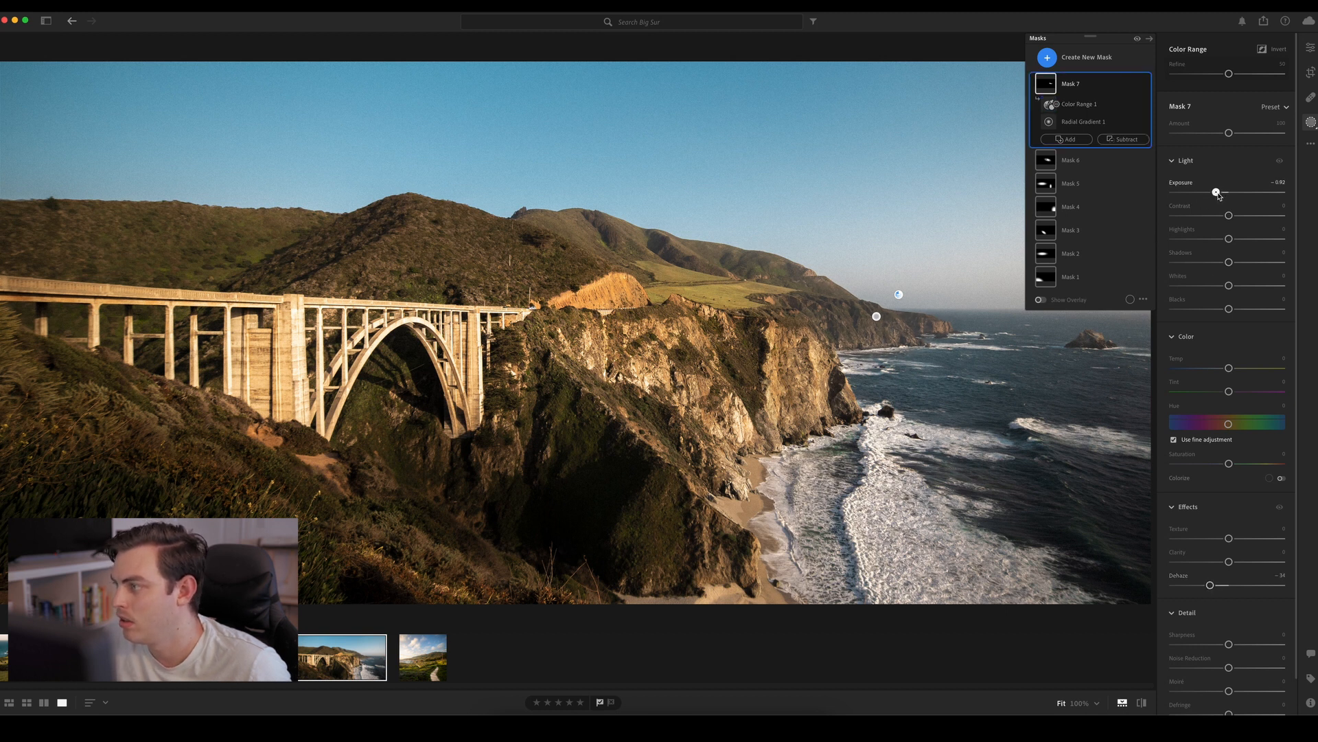
pyautogui.click(1145, 85)
pyautogui.click(1146, 85)
pyautogui.click(1145, 84)
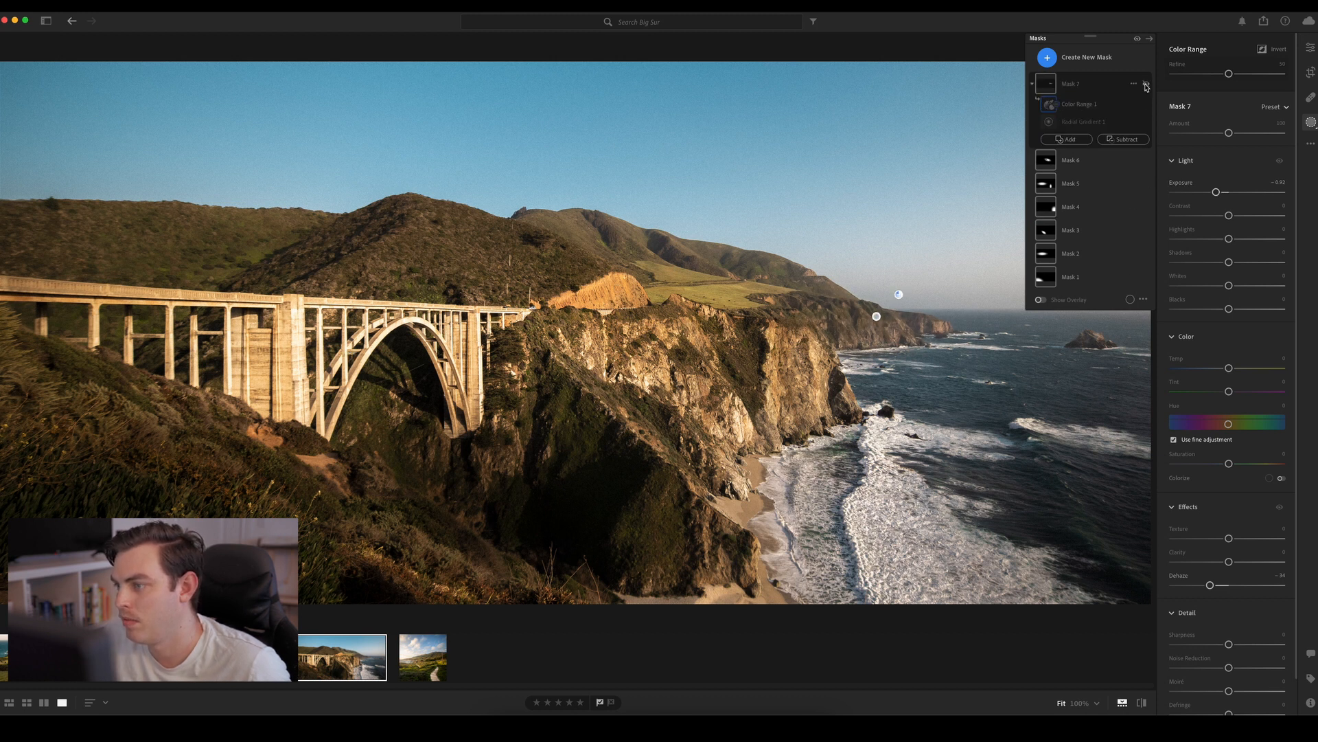
pyautogui.click(1145, 84)
pyautogui.click(1216, 193)
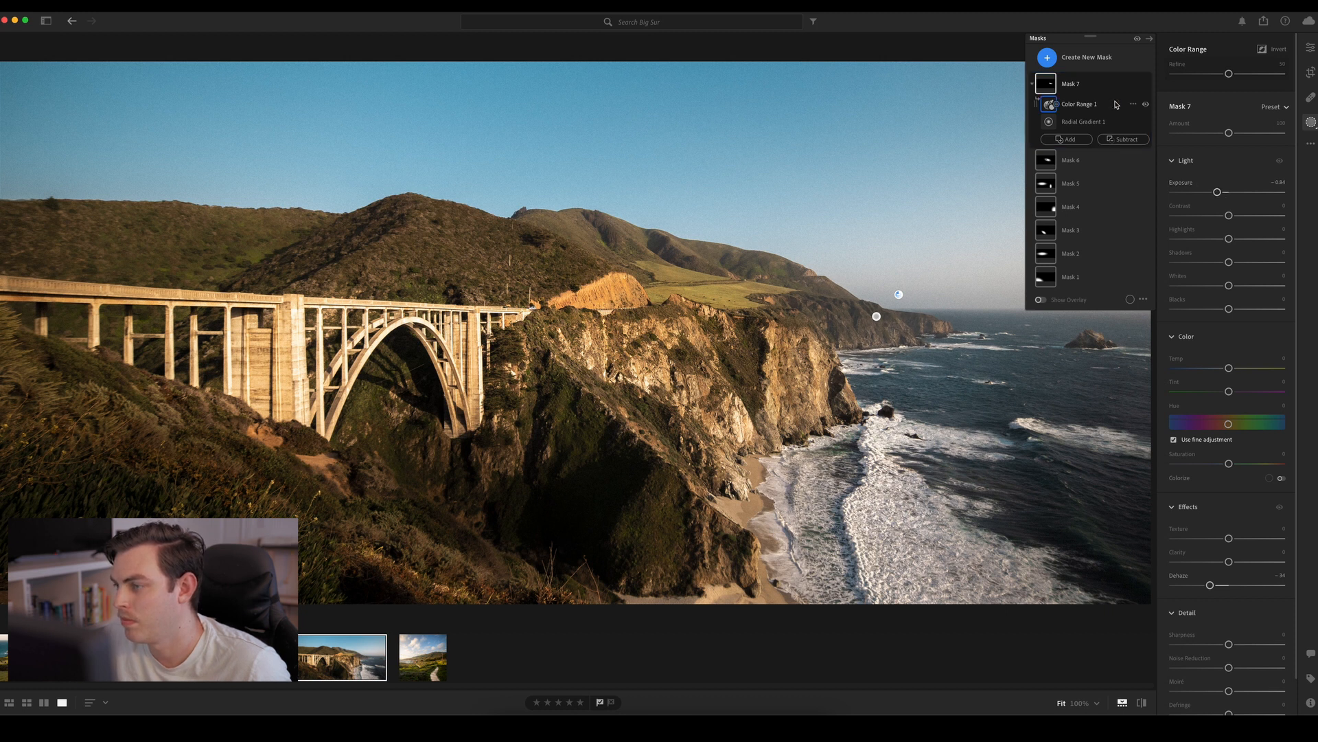
# Leave masking and compare the finished bridge photo with its unedited original
pyautogui.click(1312, 122)
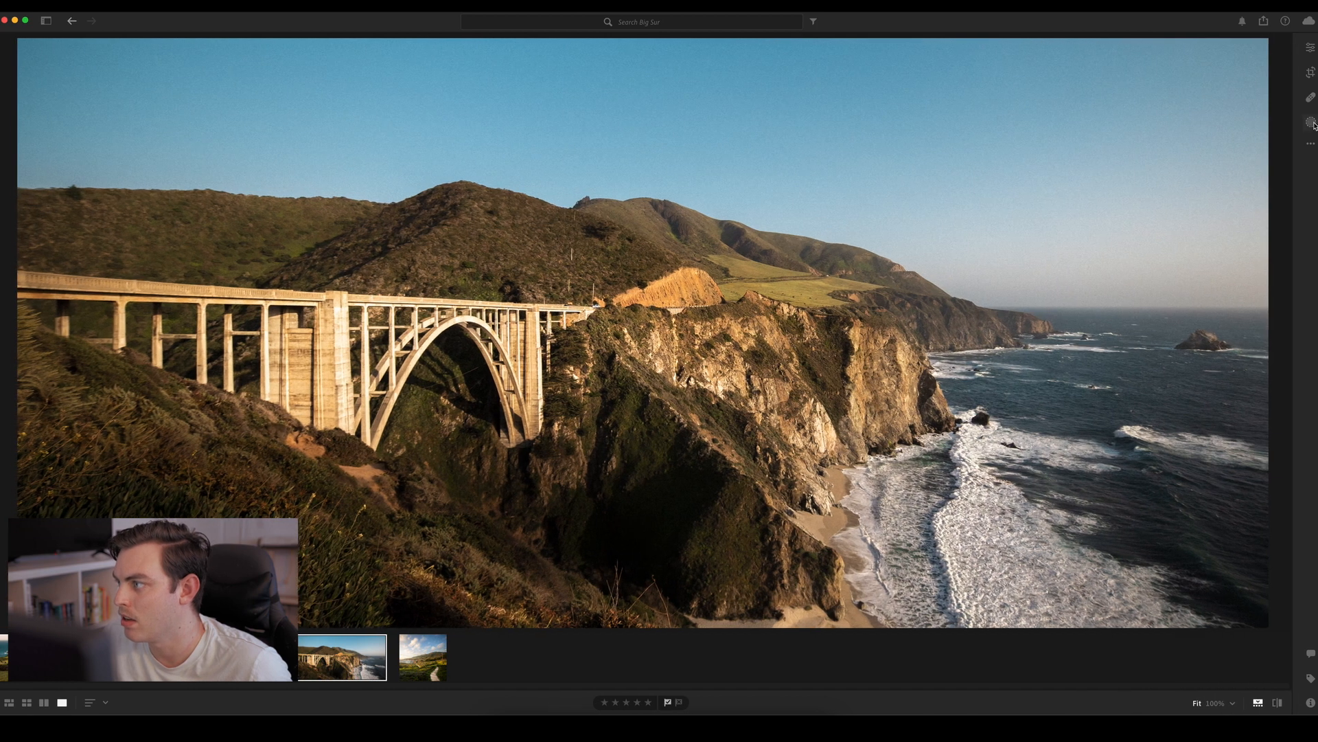
pyautogui.click(880, 300)
pyautogui.click(880, 300)
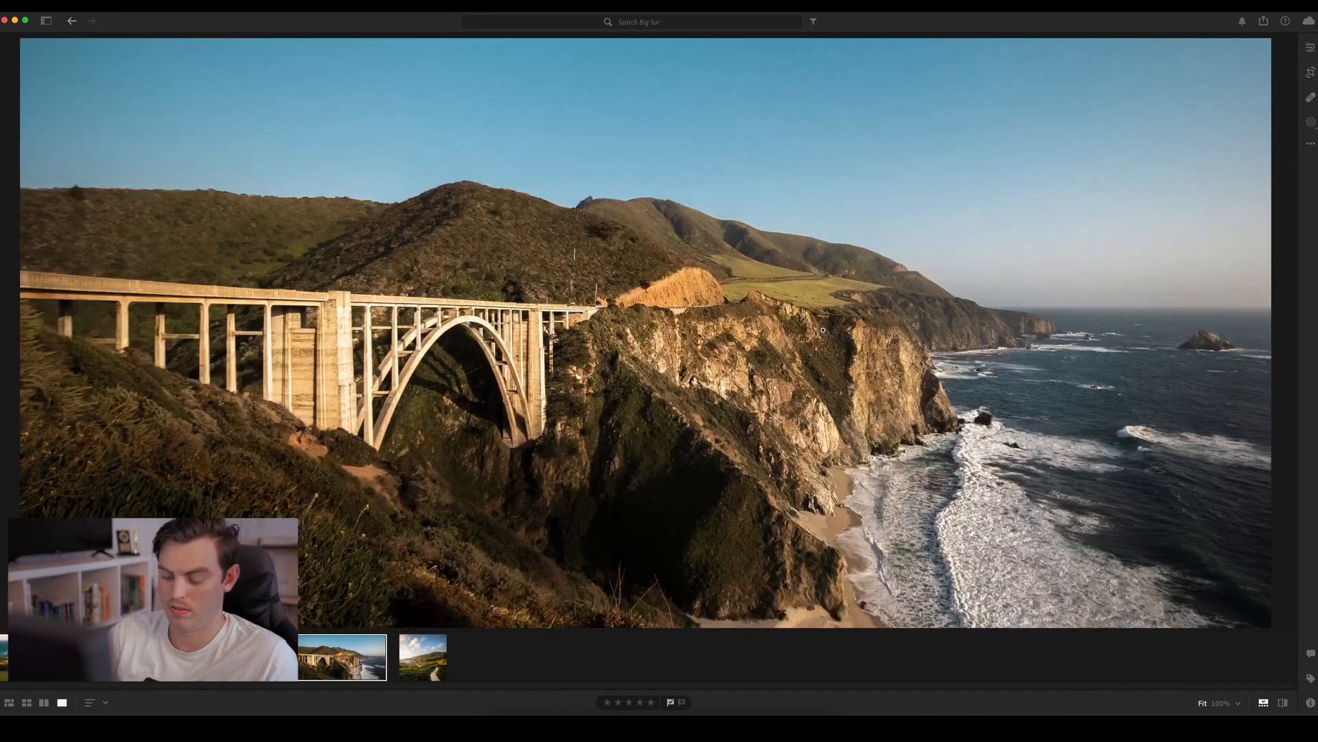
pyautogui.press('\\')
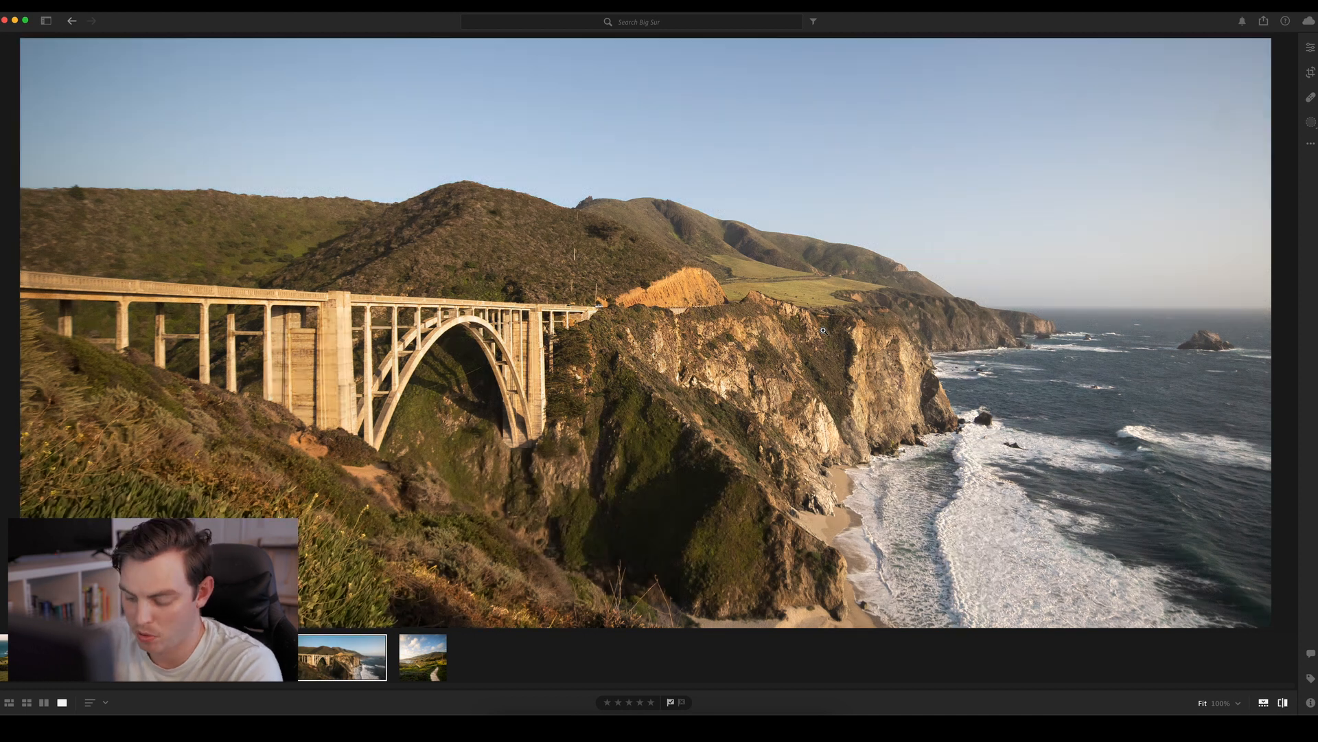
pyautogui.press('\\')
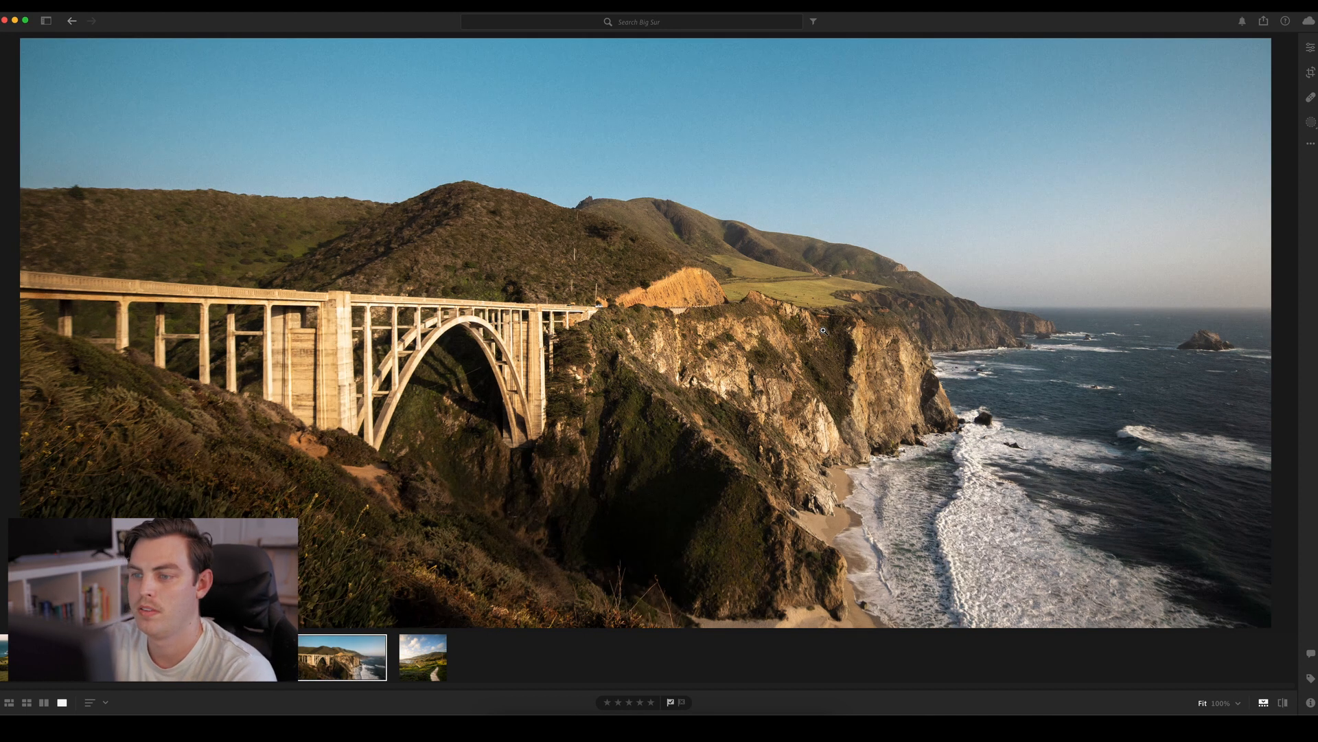
pyautogui.press('\\')
pyautogui.press('\\')
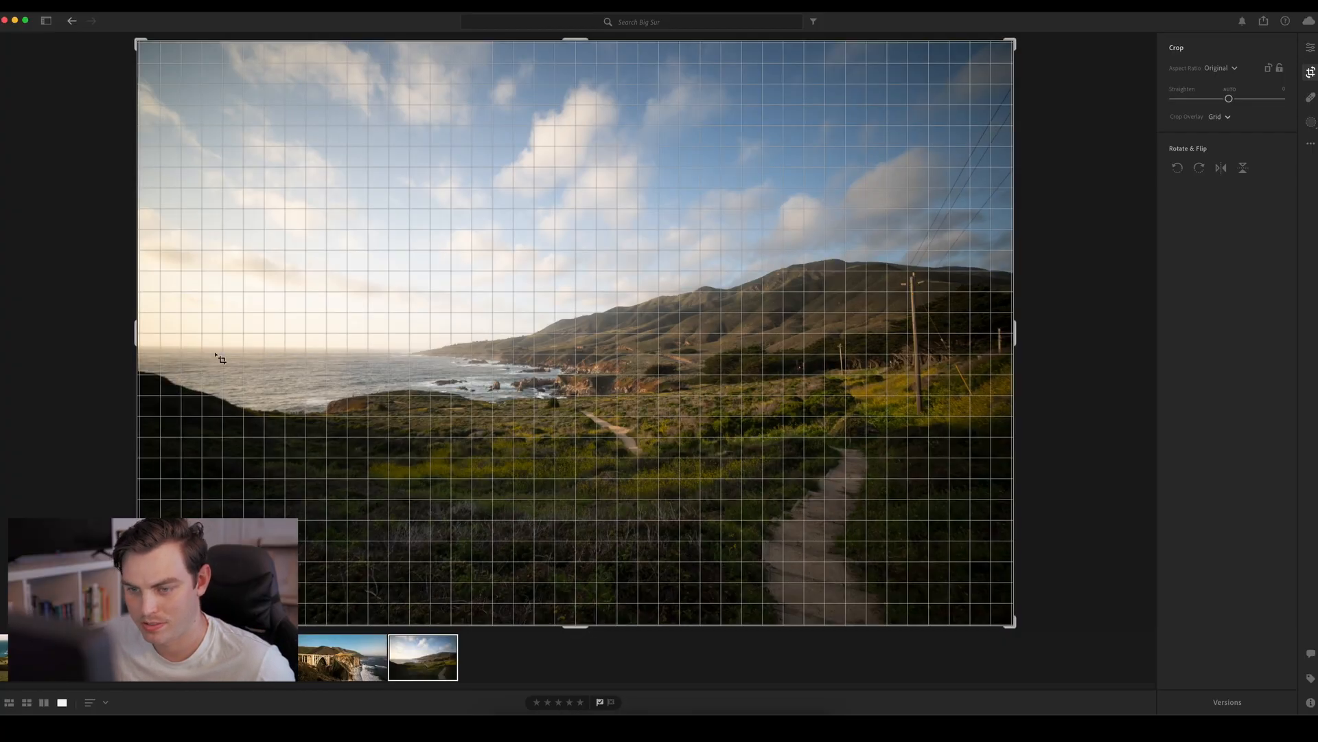
# Straighten the coastal path photo with a slight counterclockwise rotation so the sea horizon is level, and apply the crop
pyautogui.moveTo(1036, 291); pyautogui.dragTo(1035, 301)
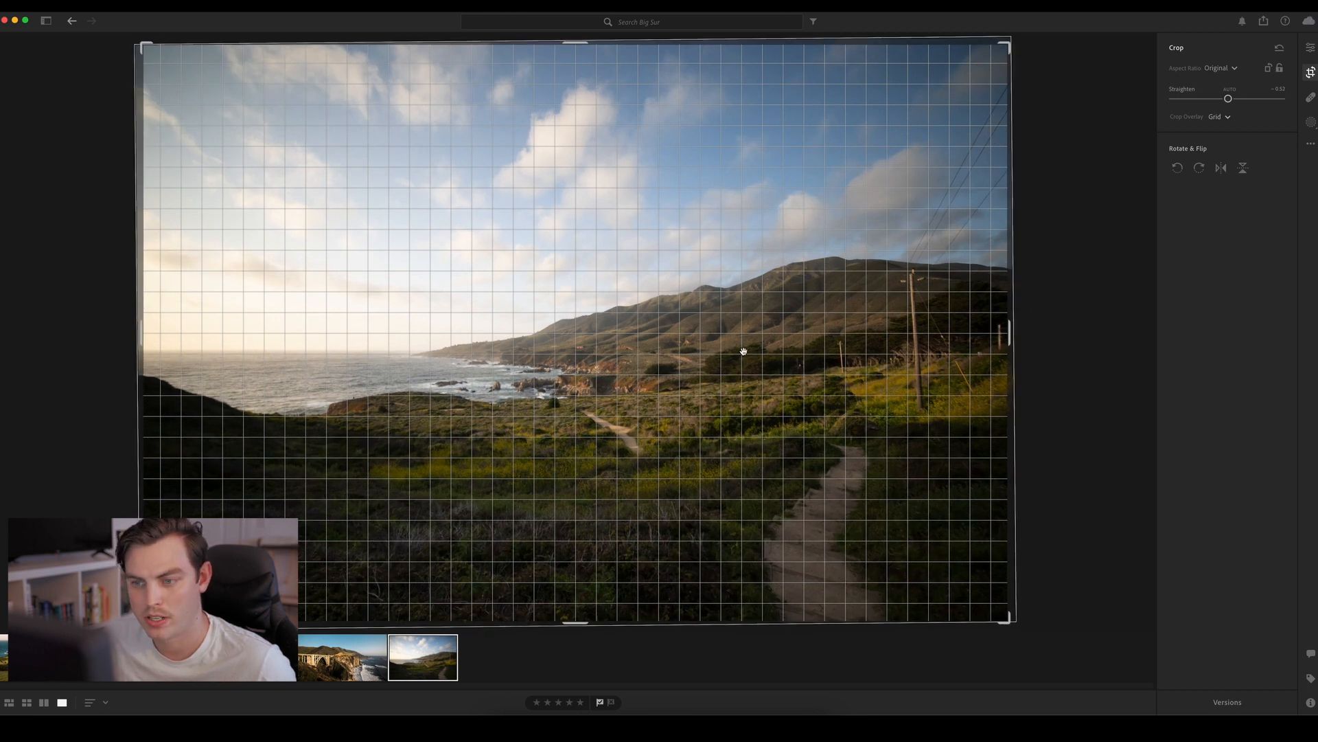
pyautogui.press('Return')
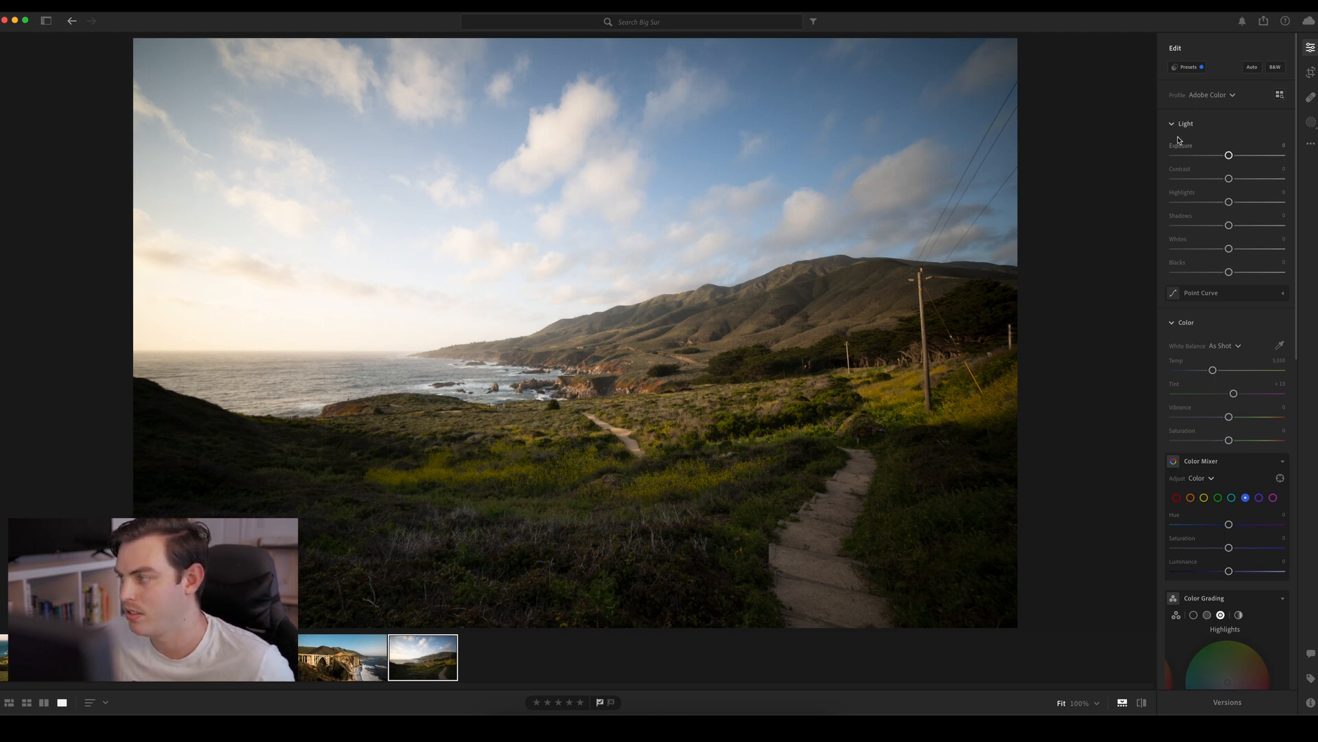
# Apply the Auto adjustments to the coastal path photo and lower Highlights to −100
pyautogui.click(1252, 67)
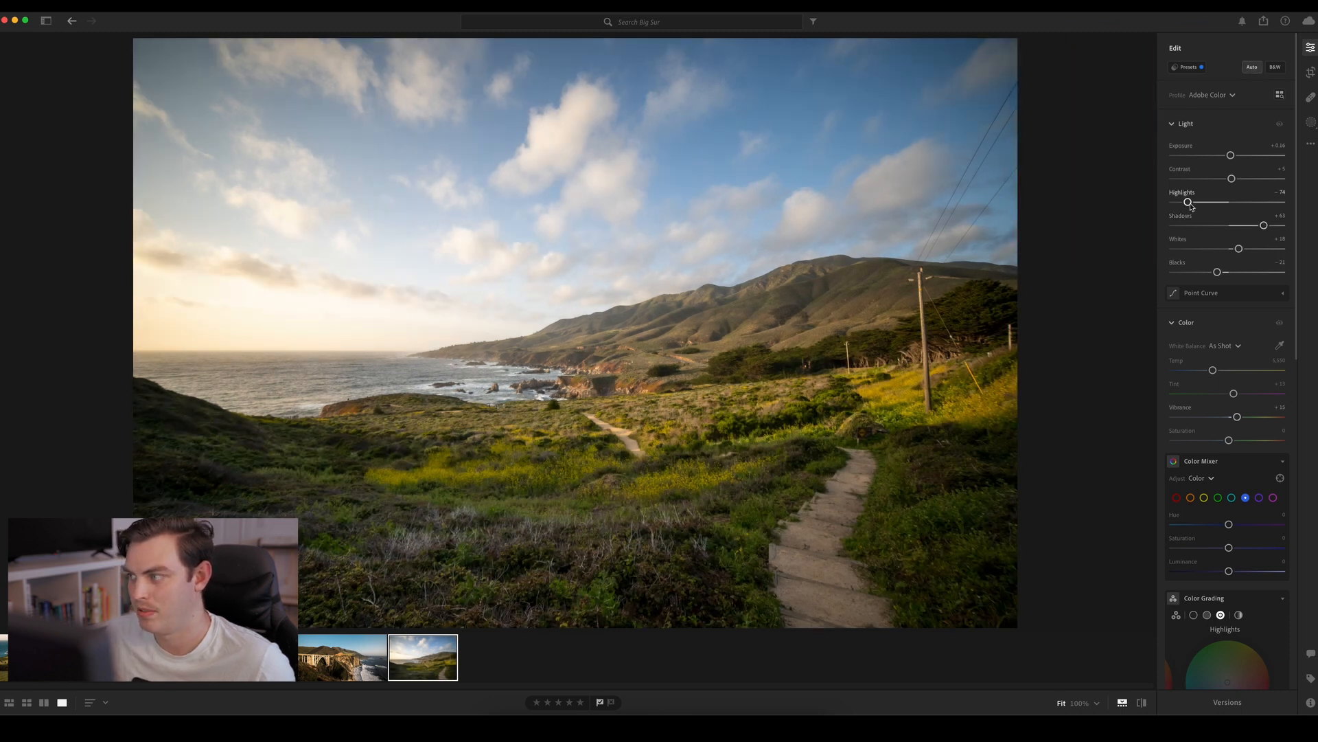
pyautogui.moveTo(1187, 202); pyautogui.dragTo(1090, 212)
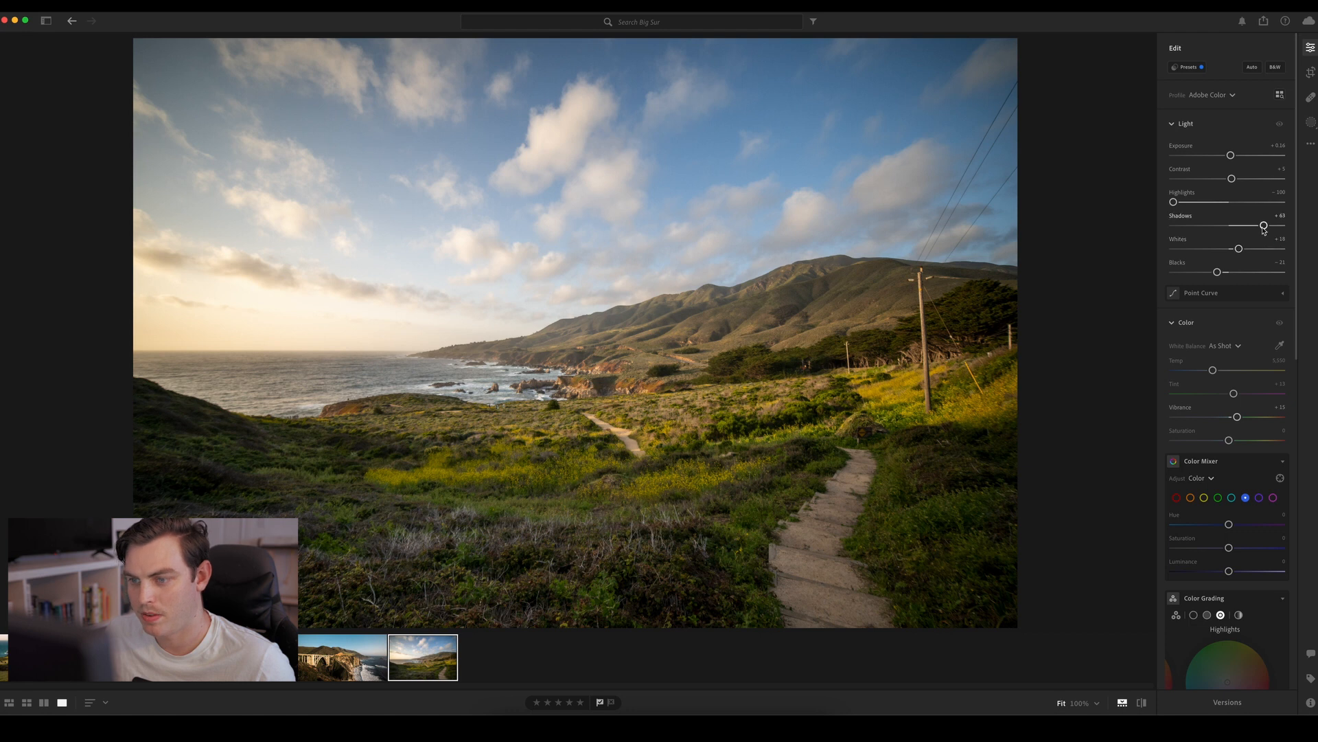
# Set the coastal path photo's Shadows to about +38, Whites to about −2, Blacks to about −34 and Contrast to about +27
pyautogui.moveTo(1264, 226); pyautogui.dragTo(1249, 227)
pyautogui.moveTo(1214, 276); pyautogui.dragTo(1229, 253)
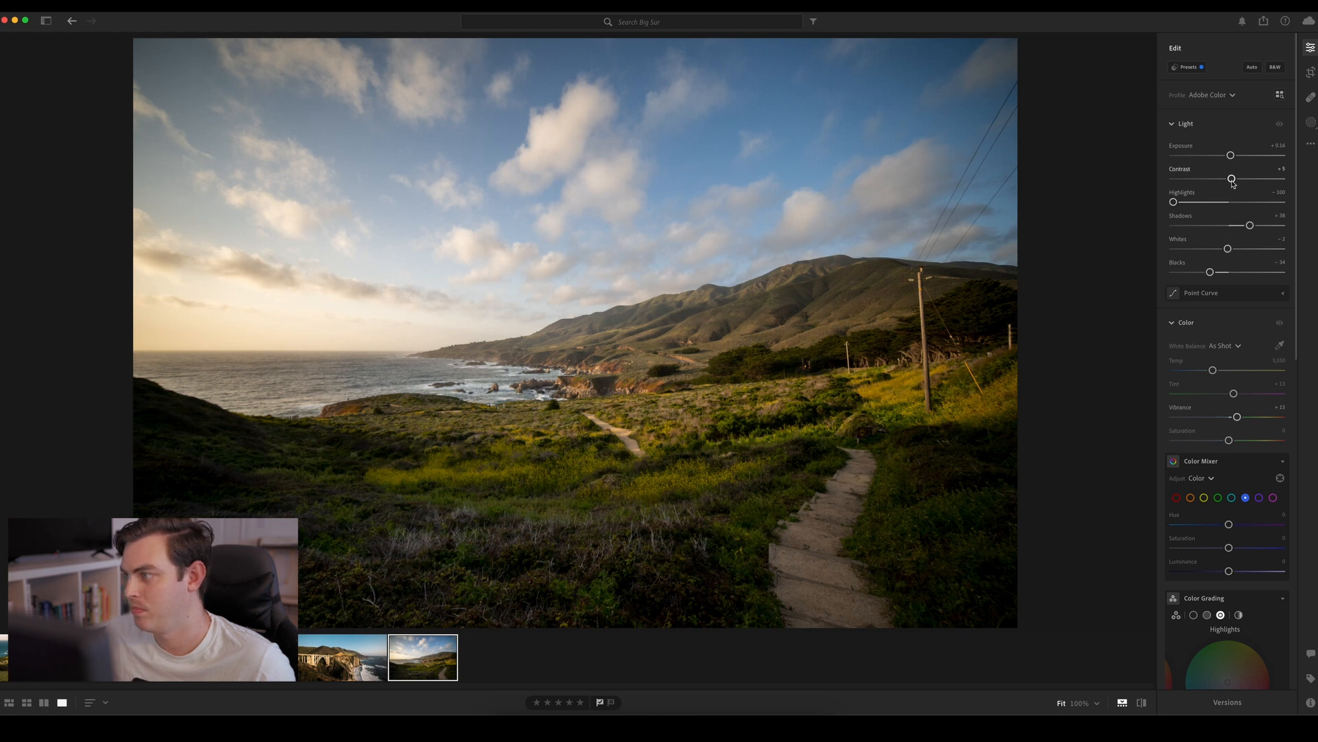
pyautogui.moveTo(1231, 179); pyautogui.dragTo(1248, 188)
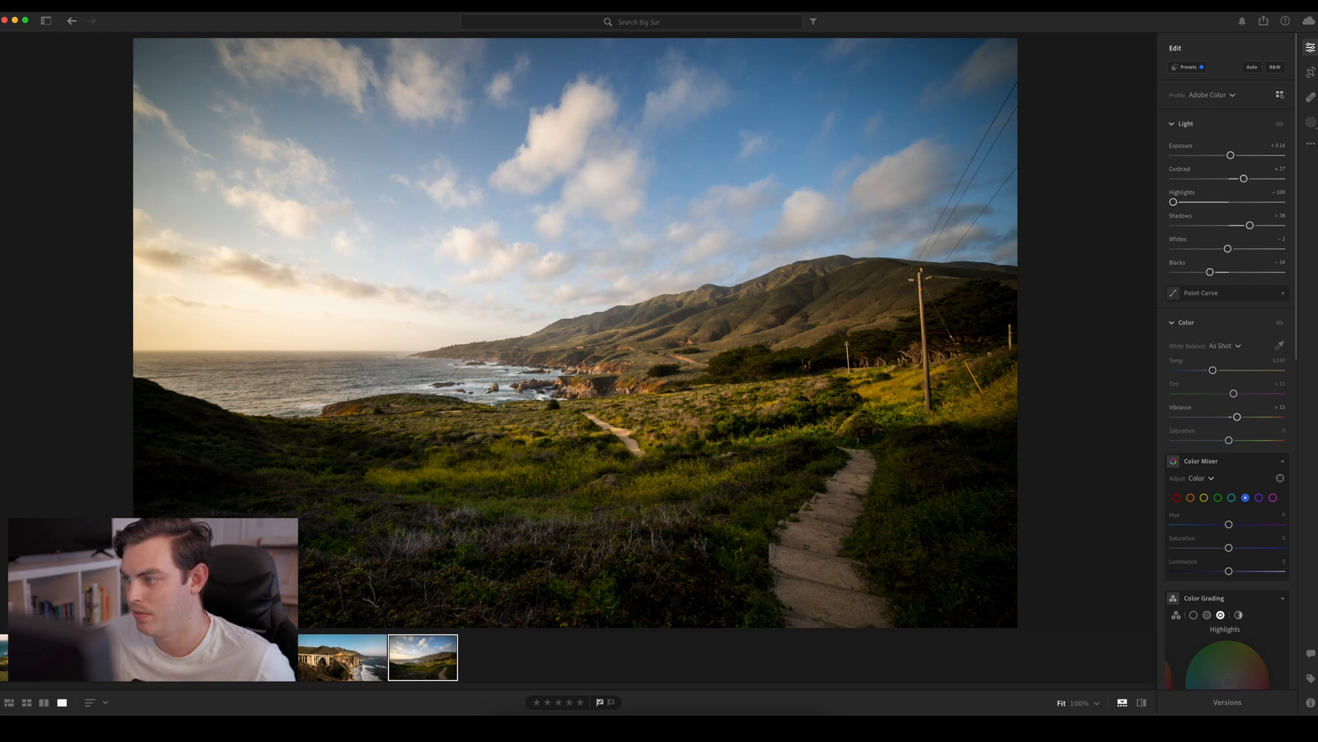
pyautogui.scroll(-15, 1271, 412)
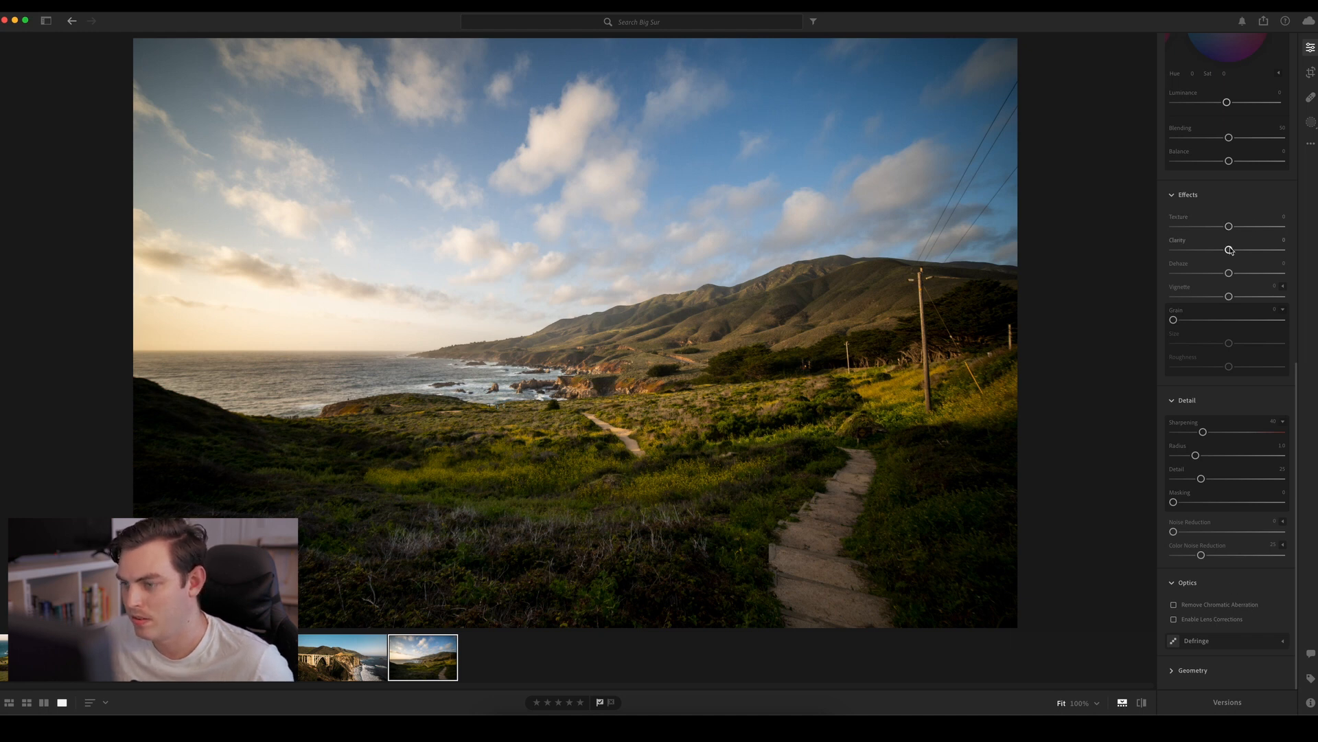
# Add a tilted radial gradient mask over the distant hills and shoreline, with Feather about 40 and Clarity about +39
pyautogui.click(1311, 122)
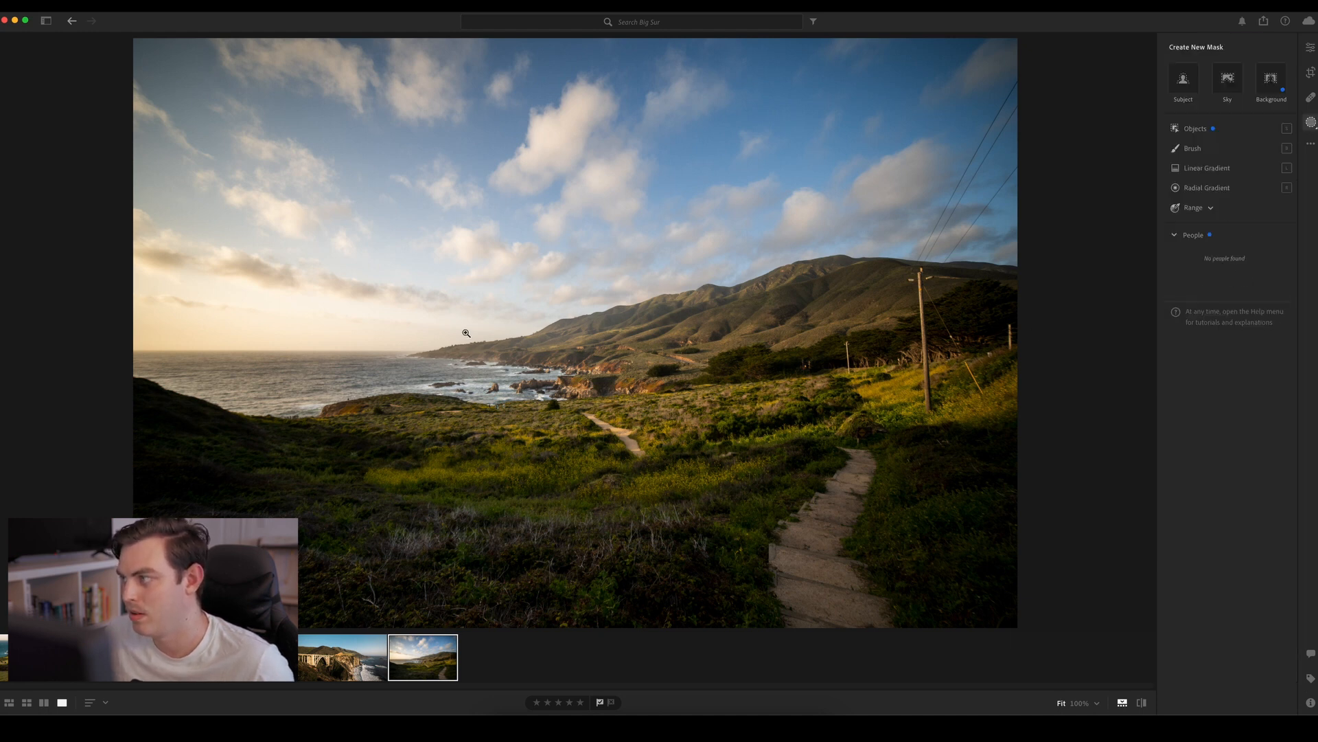
pyautogui.click(1206, 187)
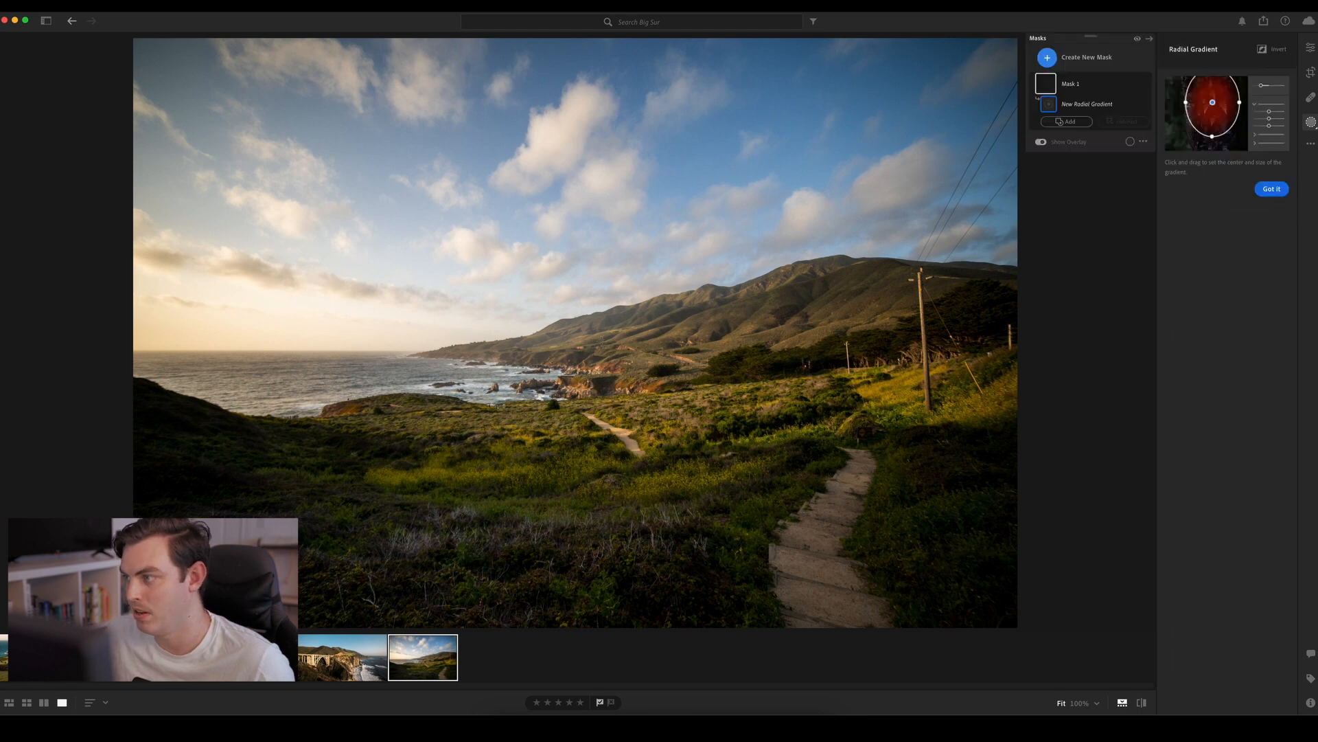
pyautogui.moveTo(550, 336); pyautogui.dragTo(790, 397)
pyautogui.moveTo(549, 404); pyautogui.dragTo(557, 404)
pyautogui.moveTo(555, 346); pyautogui.dragTo(595, 357)
pyautogui.moveTo(829, 319); pyautogui.dragTo(878, 312)
pyautogui.moveTo(607, 346); pyautogui.dragTo(615, 345)
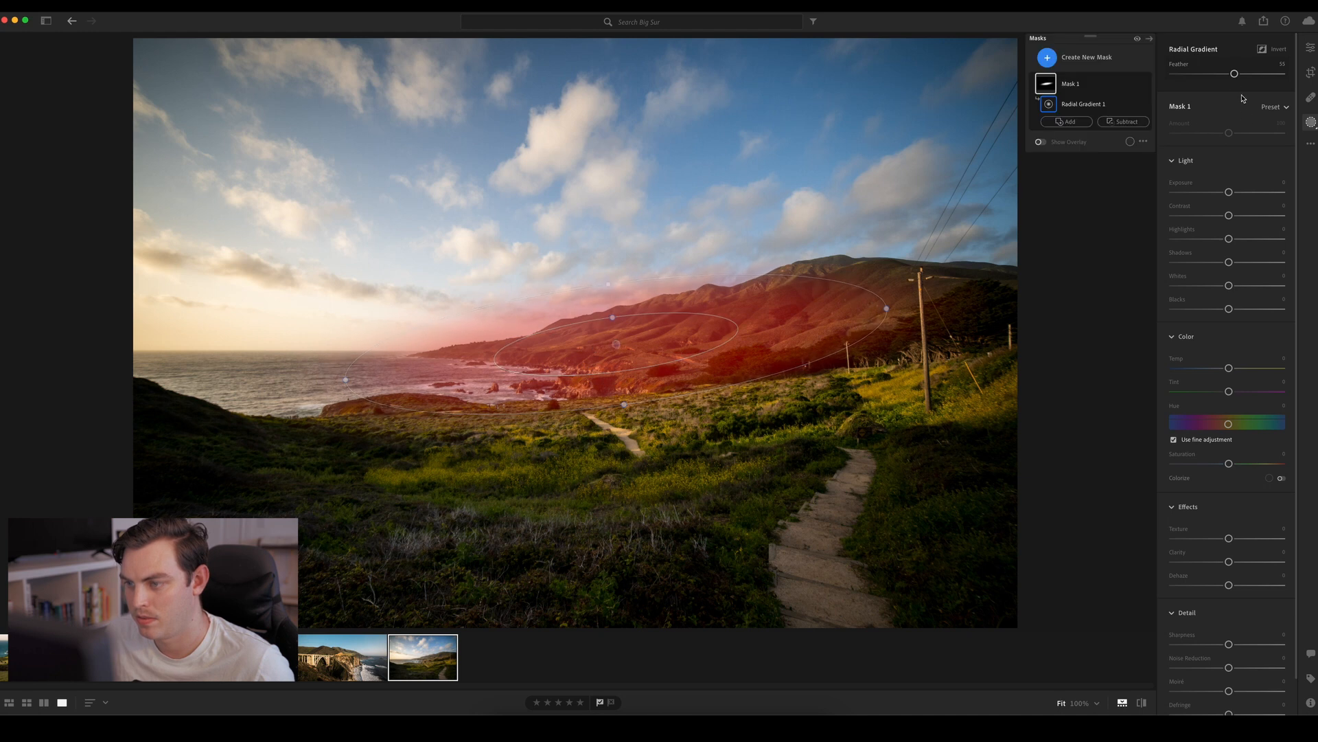
pyautogui.moveTo(1234, 73); pyautogui.dragTo(1218, 74)
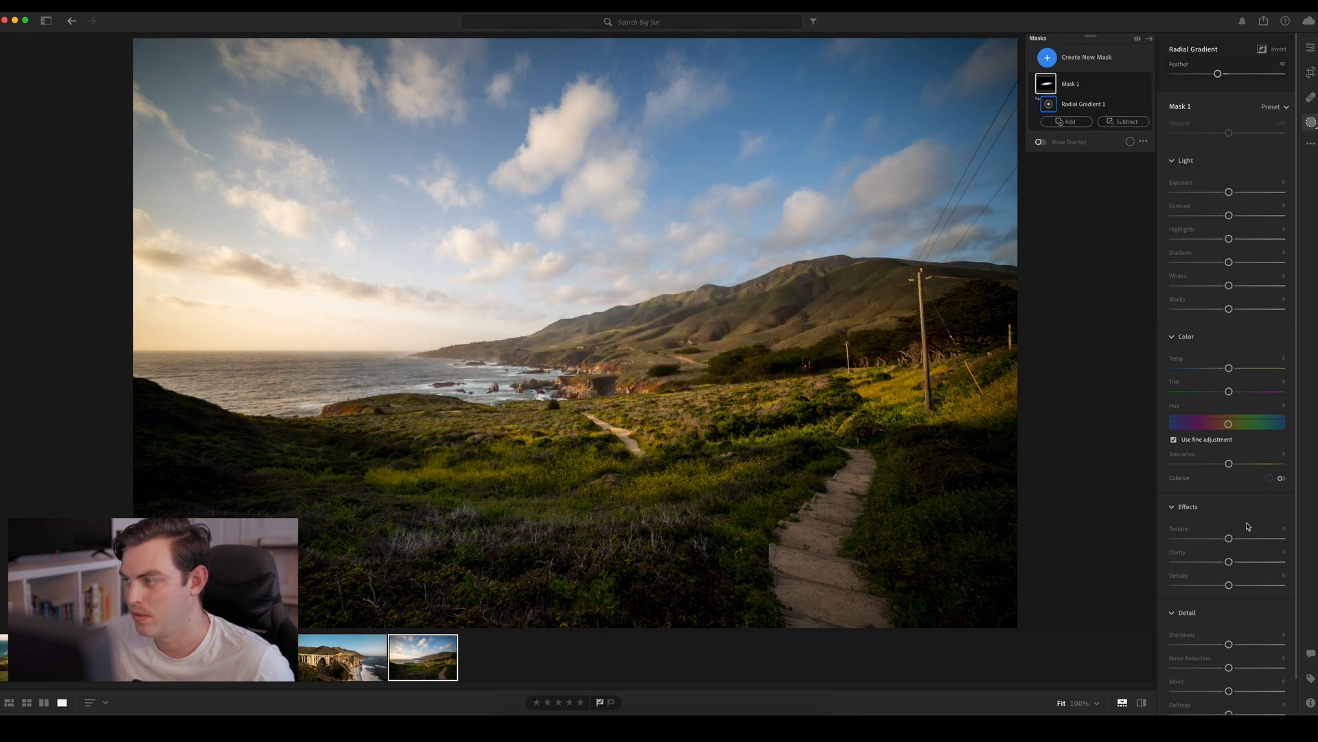
pyautogui.moveTo(1229, 561); pyautogui.dragTo(1250, 562)
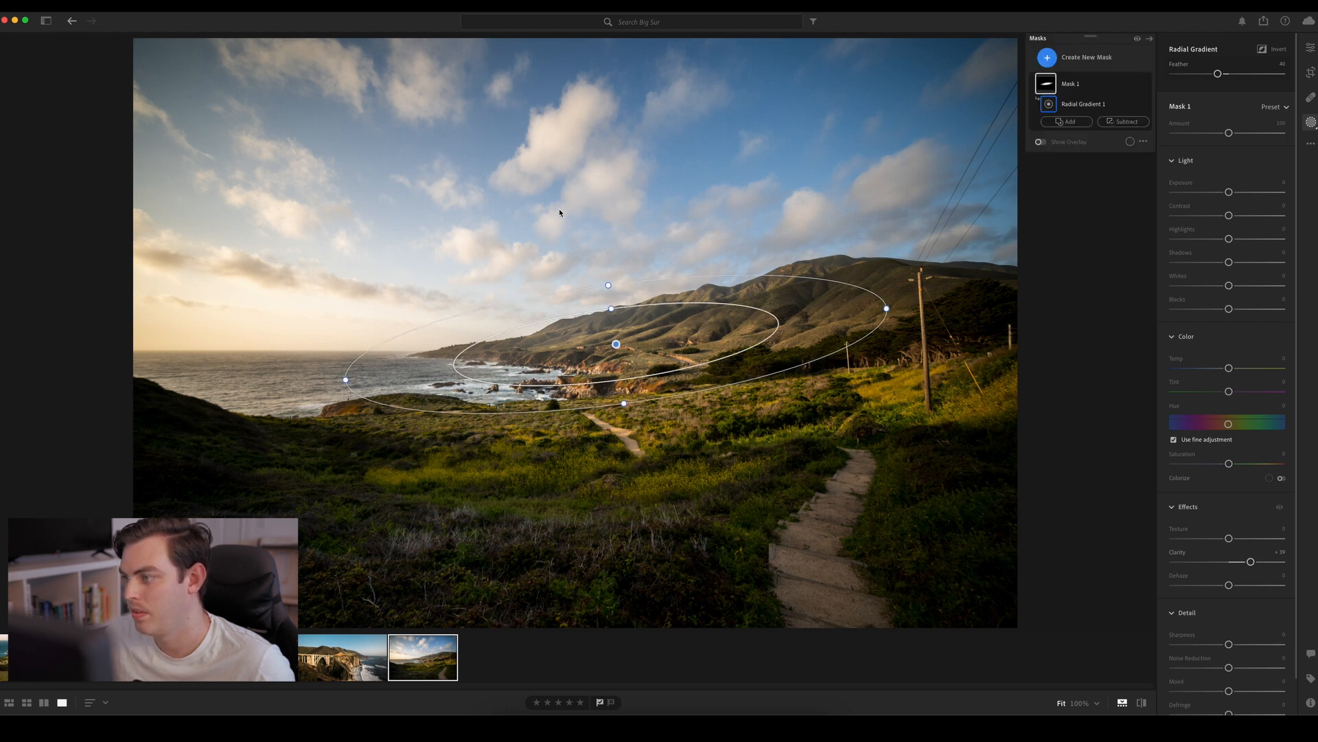
# Add a wide radial gradient mask over the left foreground vegetation, with Clarity −100, Texture about −14 and Dehaze about +12
pyautogui.click(1048, 59)
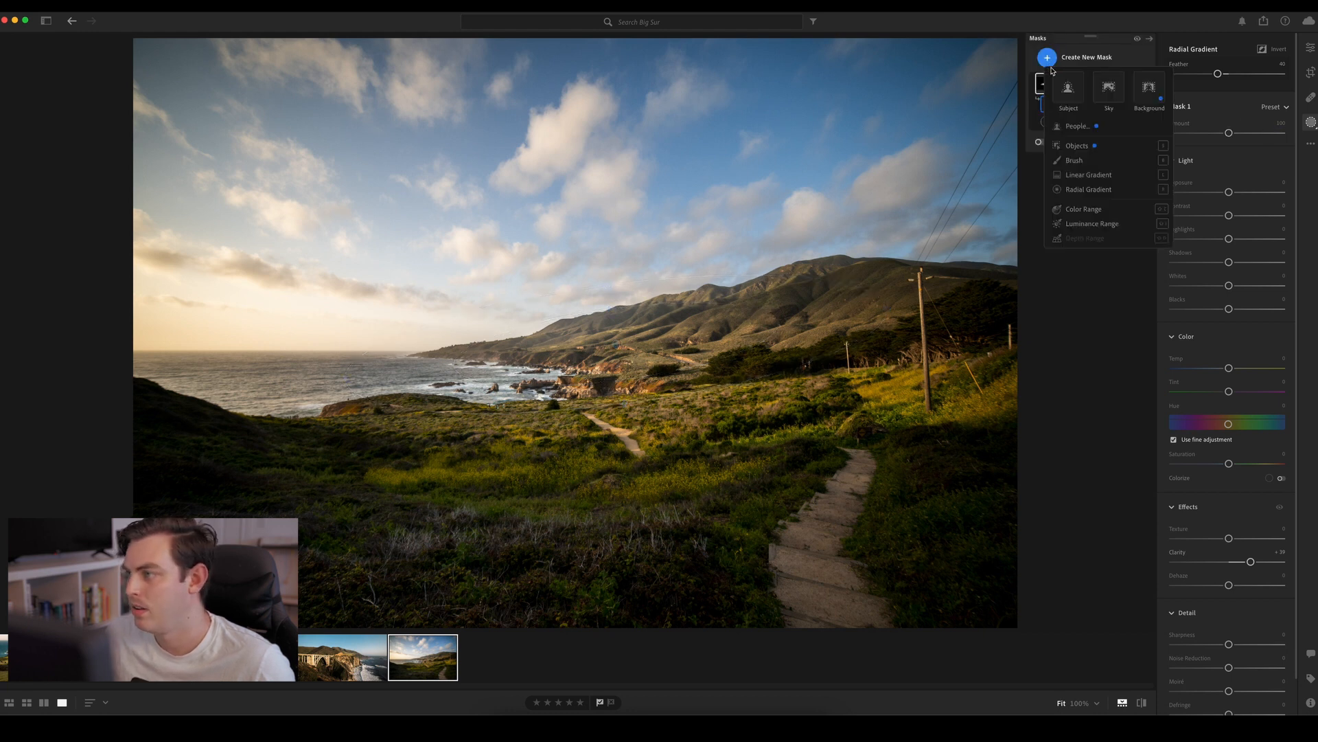
pyautogui.click(1083, 191)
pyautogui.moveTo(378, 505); pyautogui.dragTo(587, 603)
pyautogui.moveTo(376, 508); pyautogui.dragTo(296, 539)
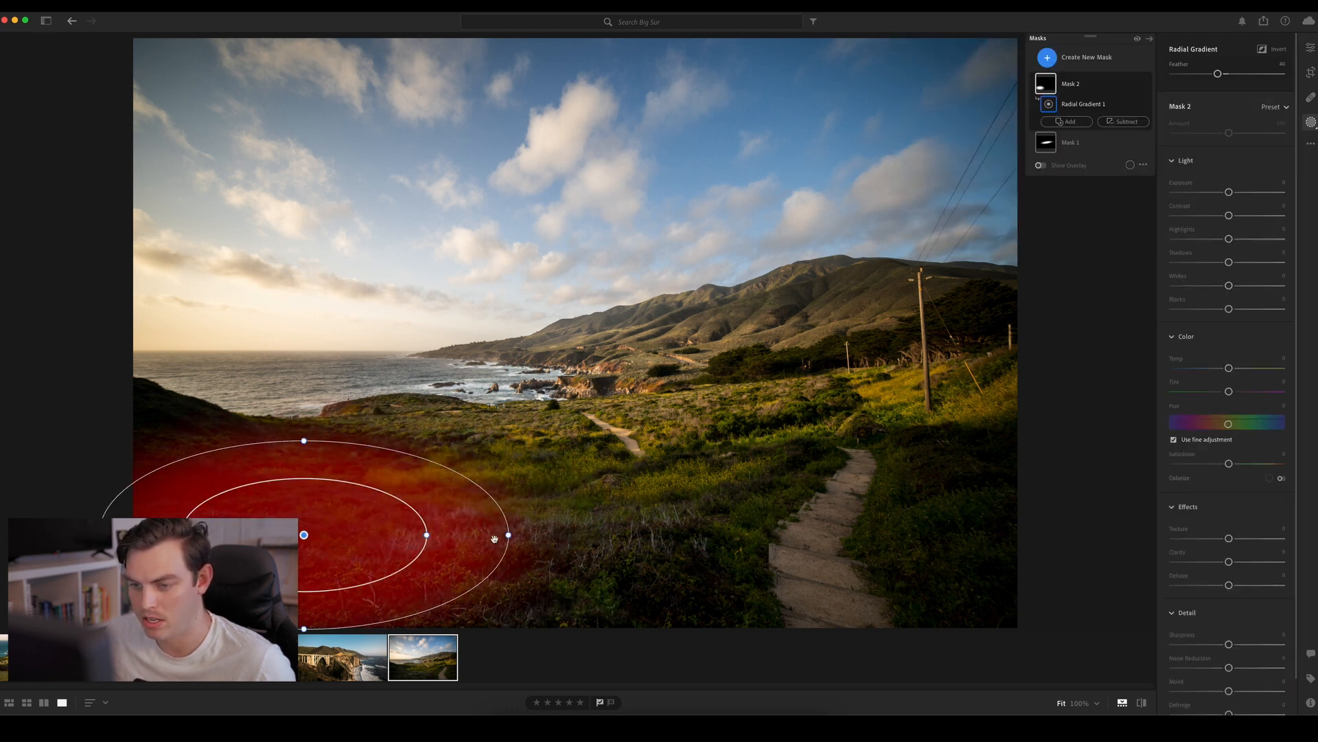
pyautogui.moveTo(509, 535); pyautogui.dragTo(668, 543)
pyautogui.moveTo(428, 553); pyautogui.dragTo(463, 567)
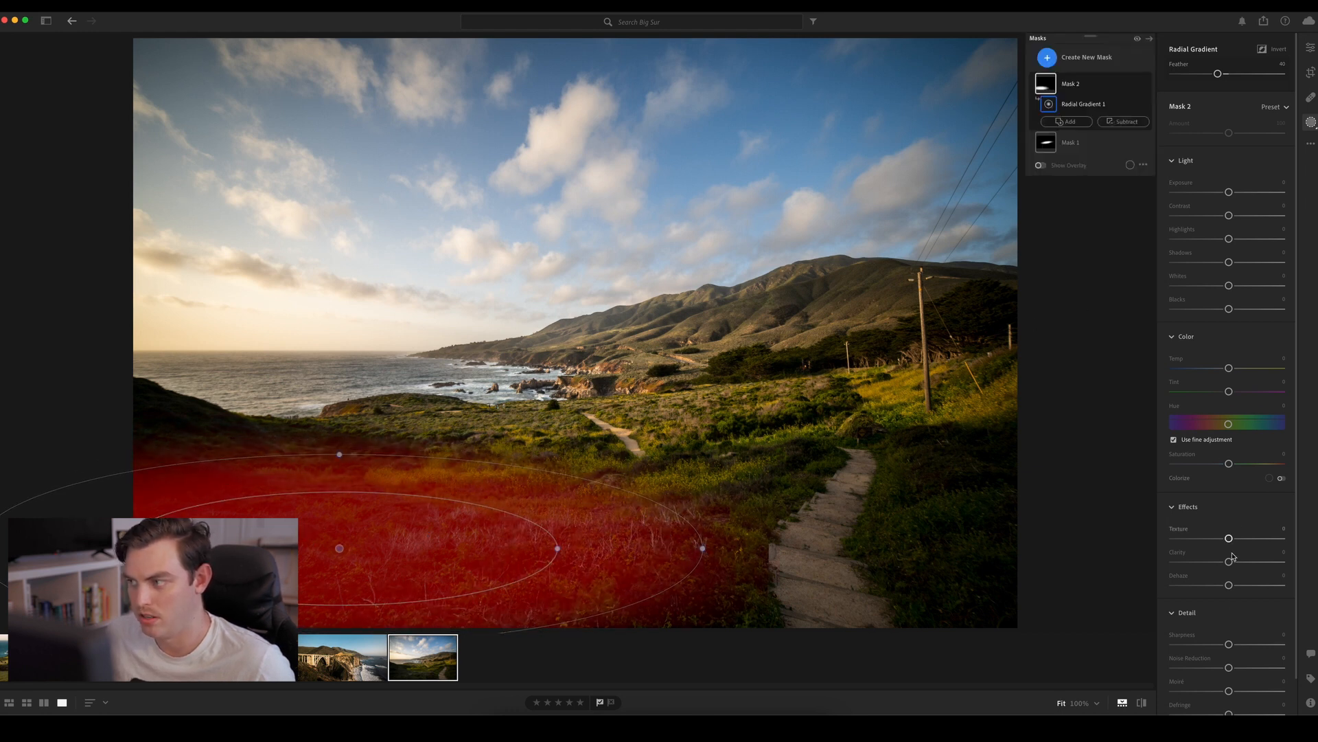
pyautogui.moveTo(1229, 561); pyautogui.dragTo(1154, 557)
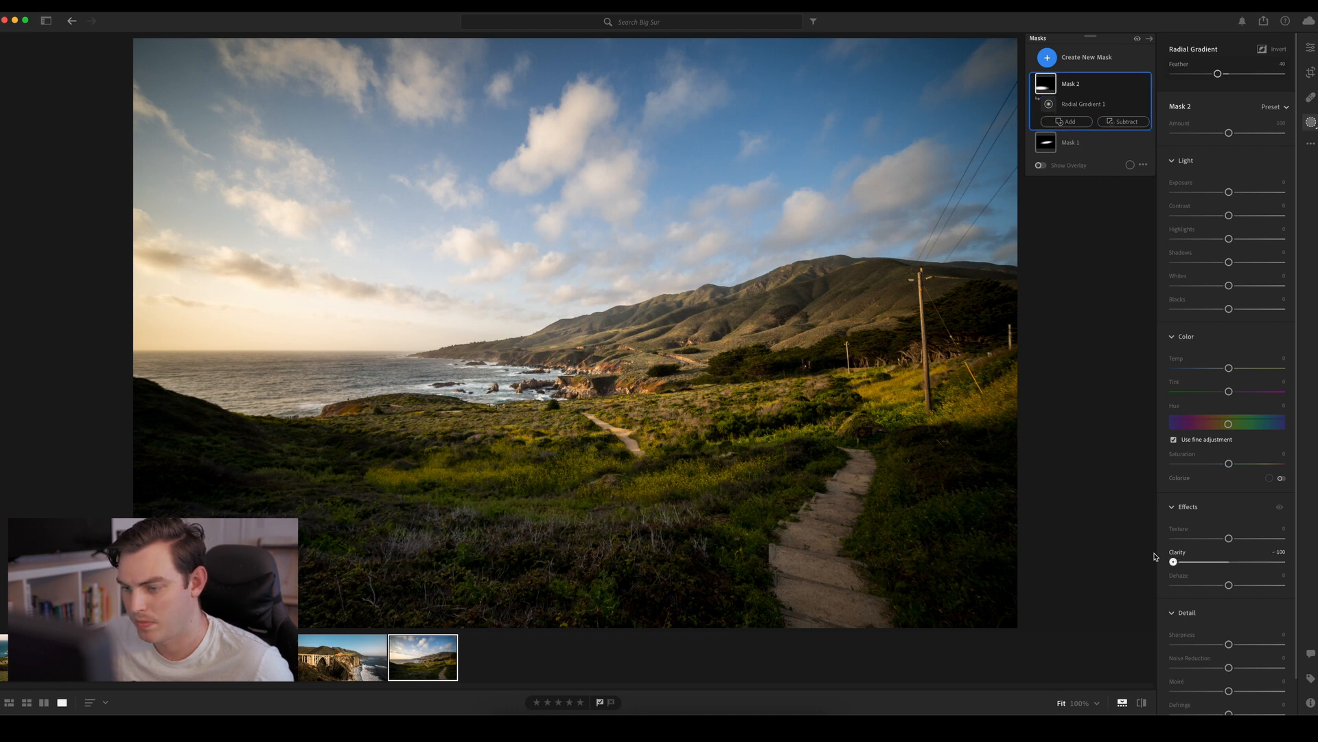
pyautogui.moveTo(1229, 538); pyautogui.dragTo(1236, 582)
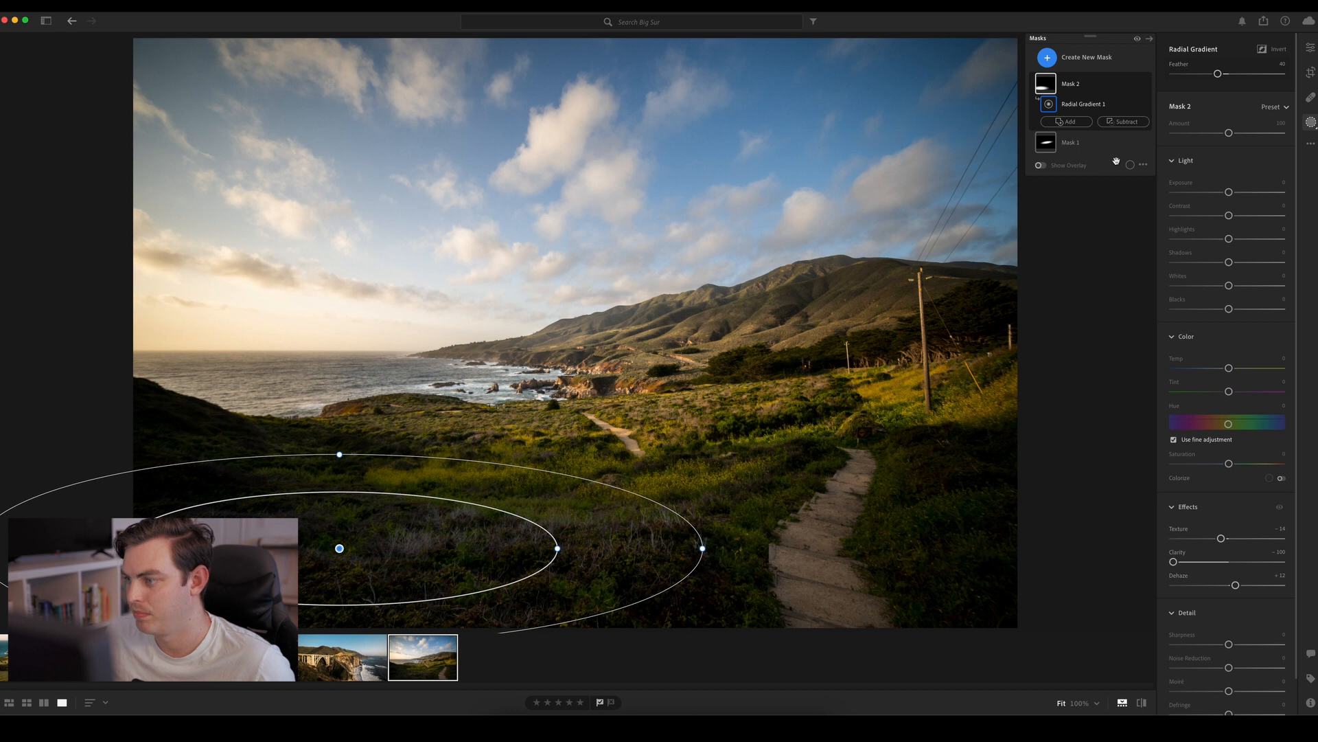
# Create a brush mask and paint over the whole near footpath with a brush size of about 7
pyautogui.click(1048, 57)
pyautogui.click(1091, 161)
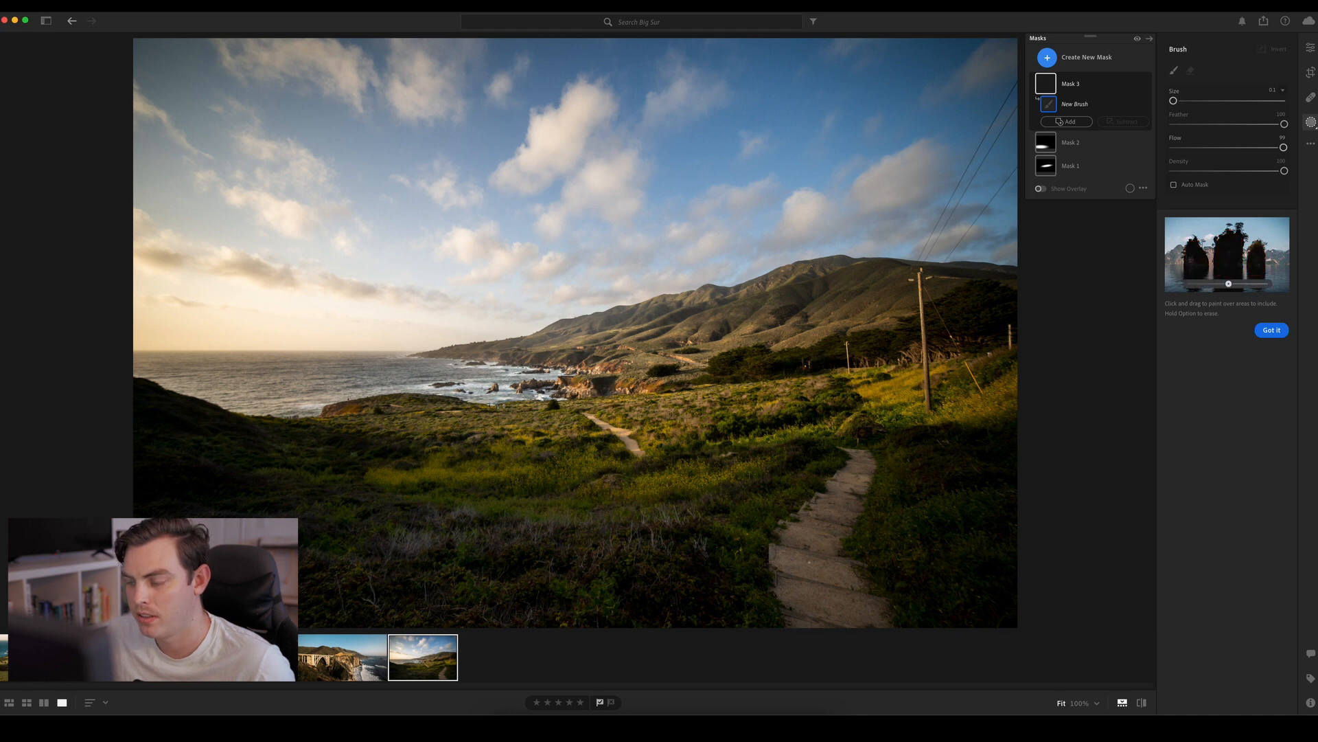
pyautogui.press(']')
pyautogui.press(']')
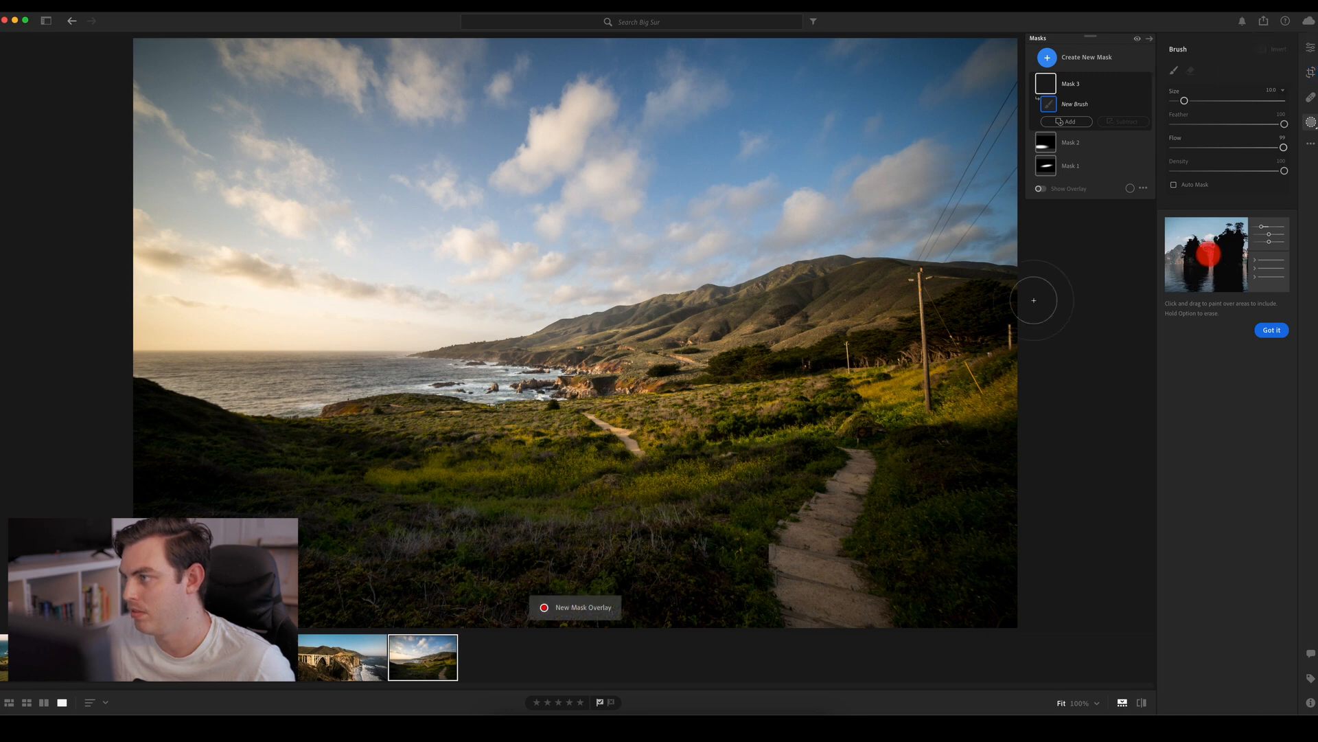
pyautogui.press('[')
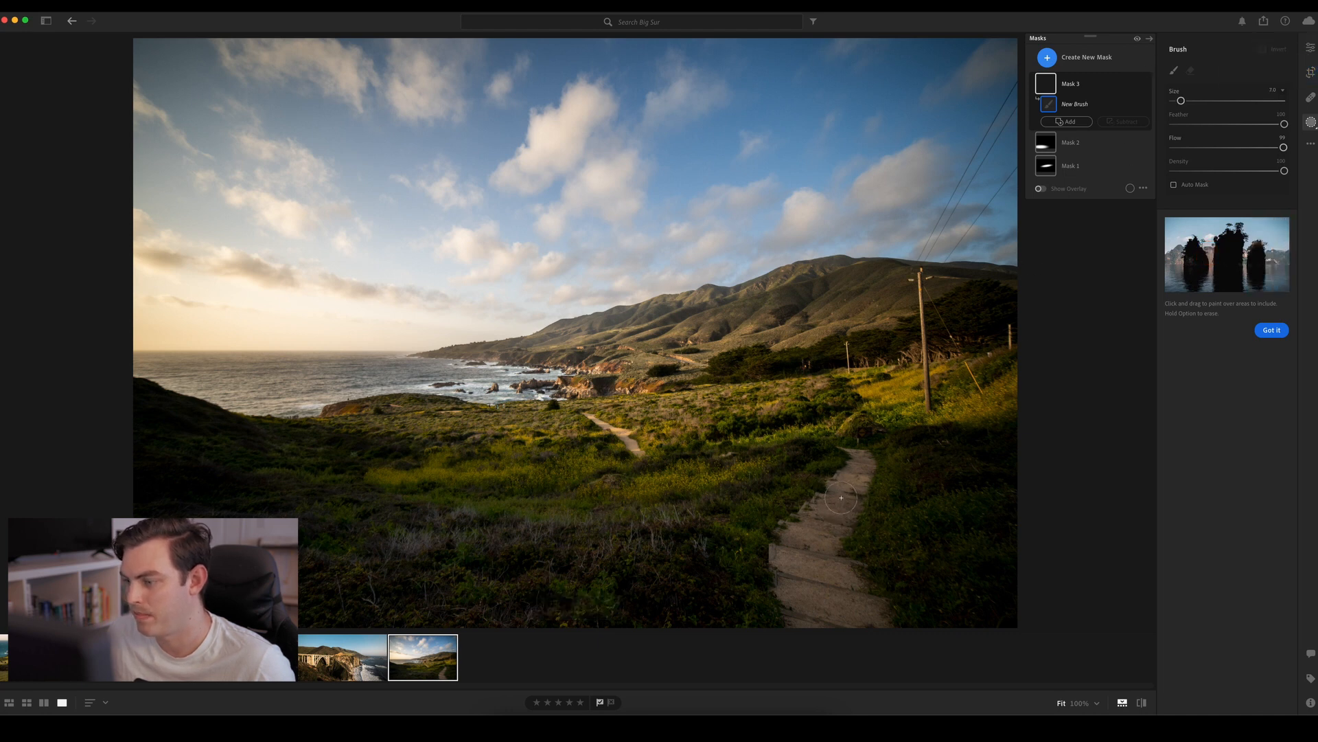
pyautogui.moveTo(841, 484)
pyautogui.mouseDown()
pyautogui.moveTo(796, 556)
pyautogui.moveTo(795, 604)
pyautogui.moveTo(828, 645)
pyautogui.moveTo(852, 620)
pyautogui.moveTo(832, 561)
pyautogui.moveTo(884, 646)
pyautogui.mouseUp()
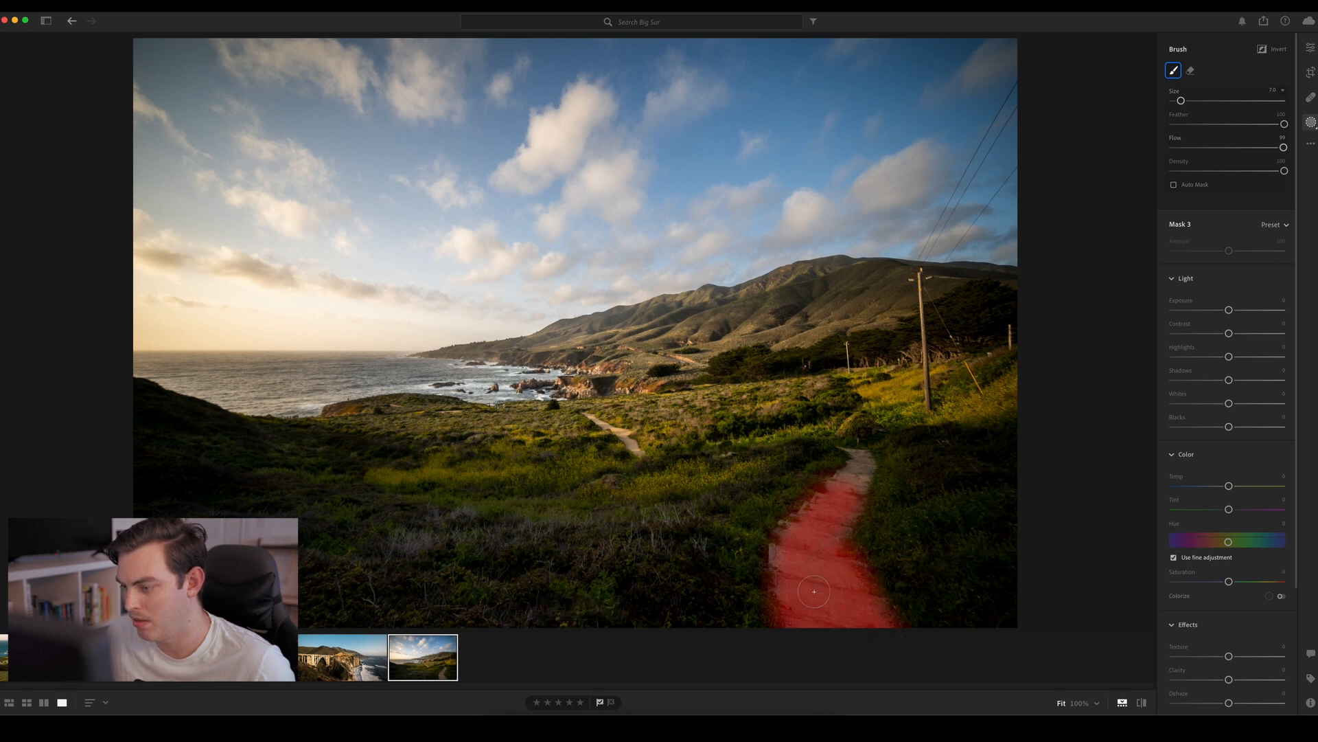
pyautogui.moveTo(799, 600)
pyautogui.mouseDown()
pyautogui.moveTo(818, 508)
pyautogui.moveTo(844, 500)
pyautogui.moveTo(852, 453)
pyautogui.mouseUp()
# Extend Mask 3 with smaller brushes over the distant stretch of path and the dirt patches near the shore
pyautogui.press('[')
pyautogui.press('[')
pyautogui.press('[')
pyautogui.press('[')
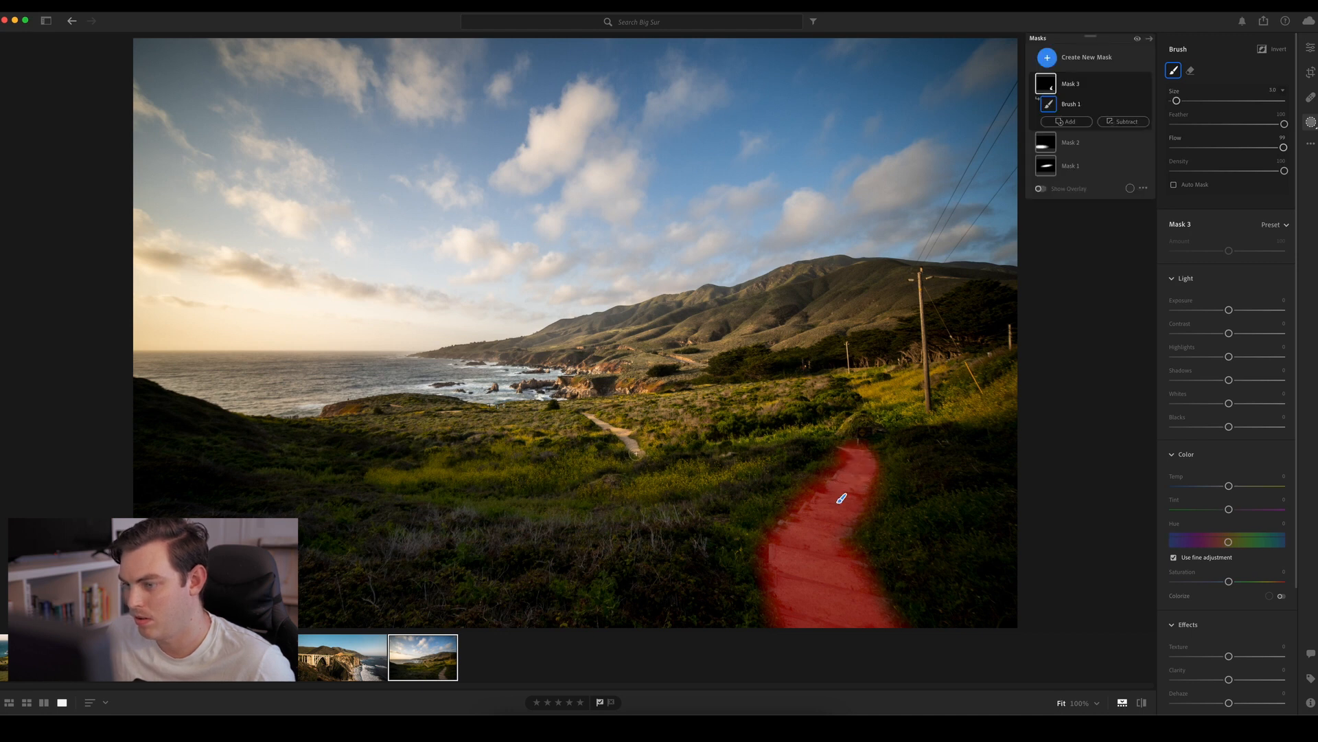
pyautogui.moveTo(636, 453); pyautogui.dragTo(580, 410)
pyautogui.press('[')
pyautogui.press('[')
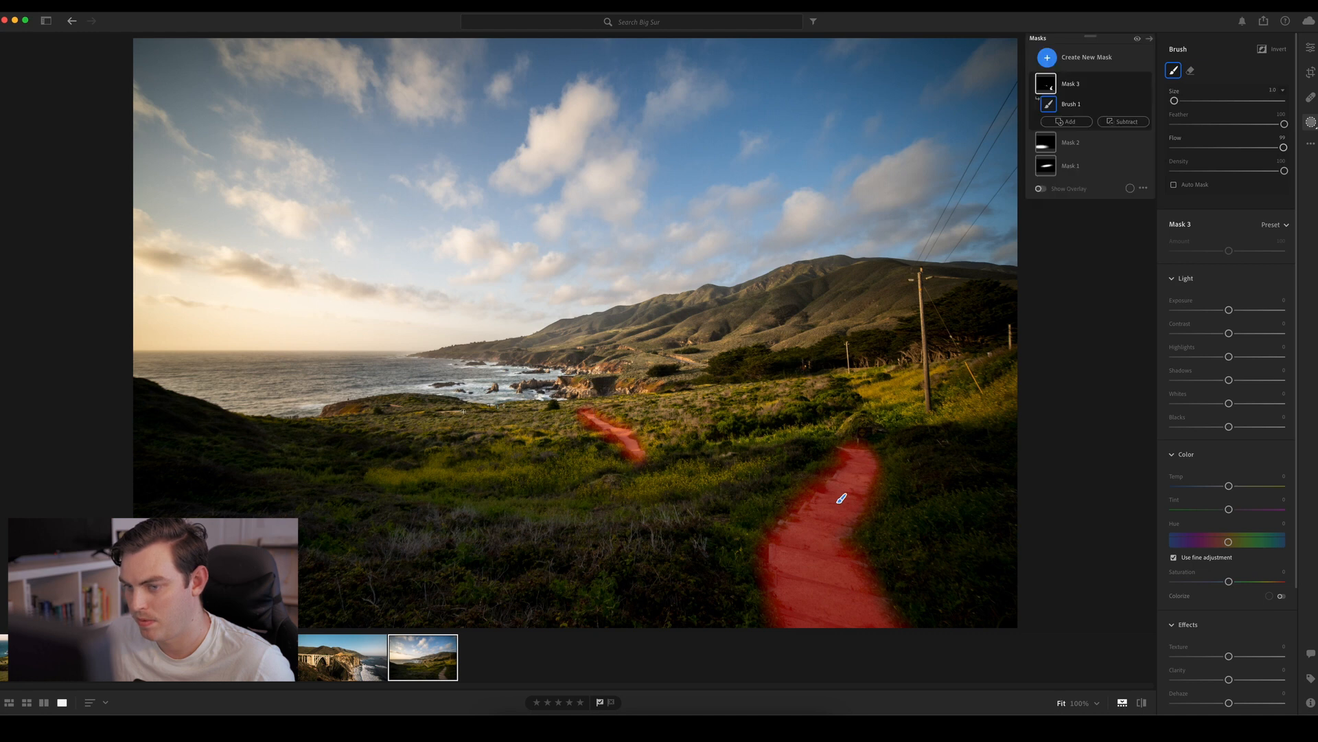
pyautogui.moveTo(463, 410); pyautogui.dragTo(397, 405)
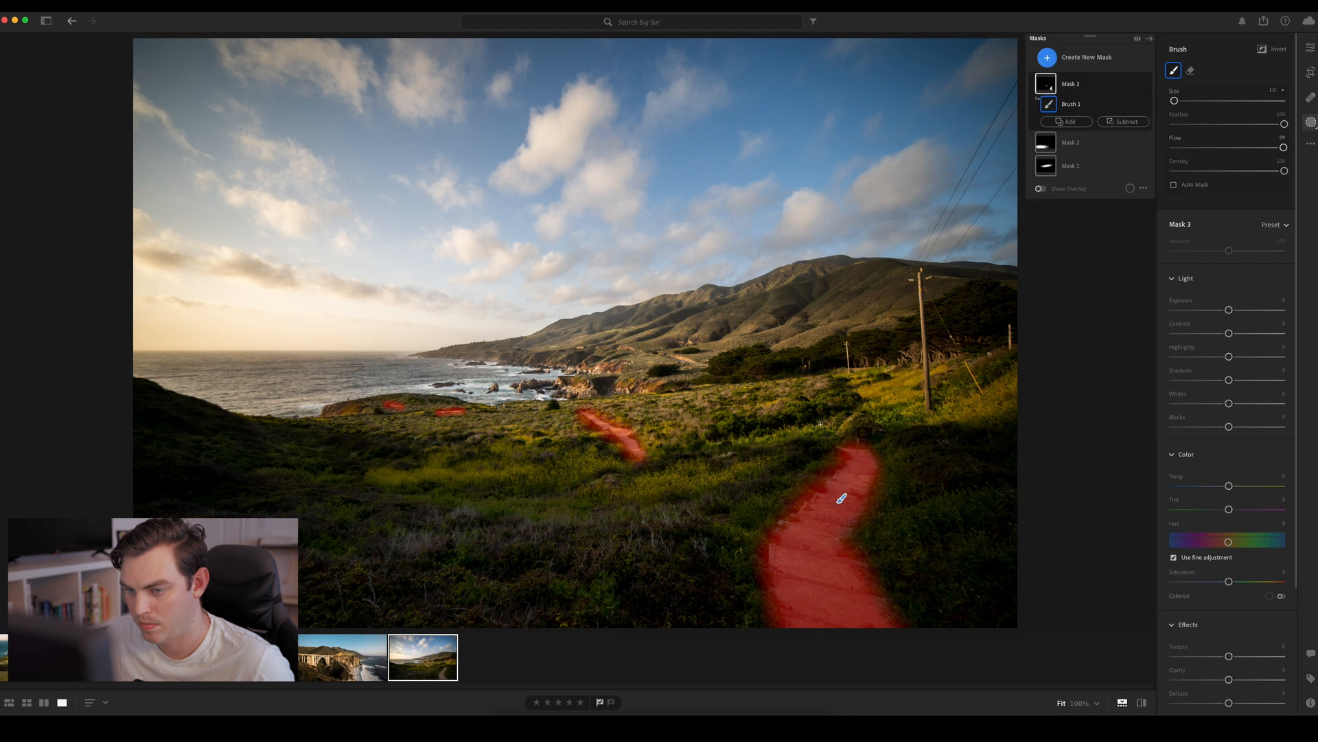
# Subtract two color ranges from Mask 3, sampled from the vegetation beside the near footpath and beside the distant path
pyautogui.click(1123, 121)
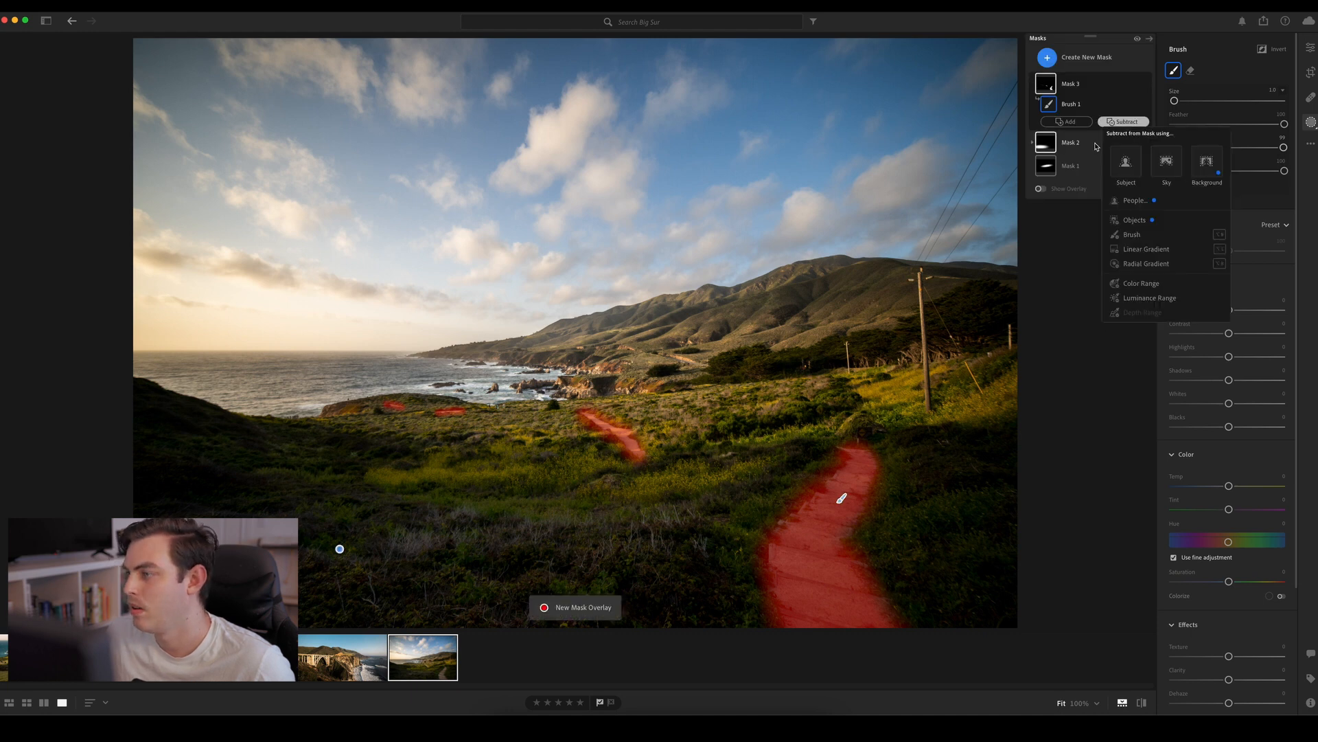
pyautogui.click(1114, 284)
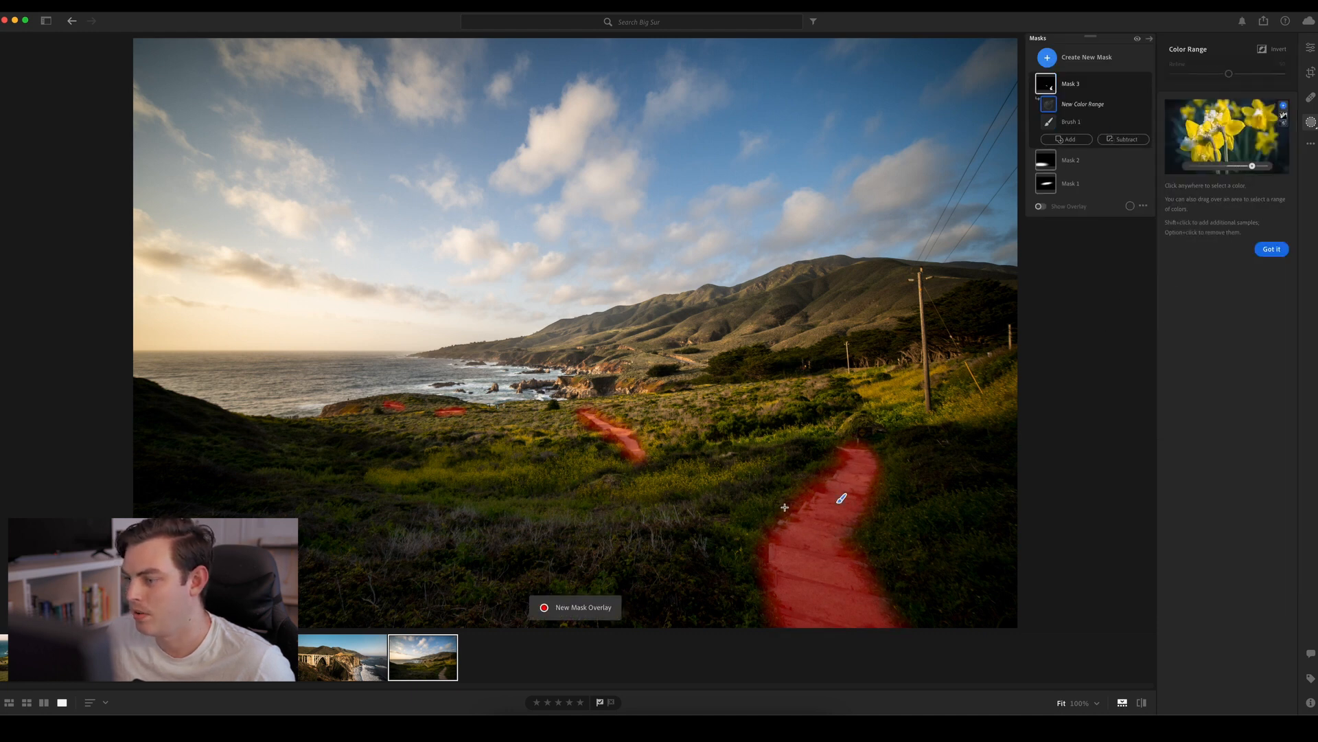
pyautogui.click(785, 510)
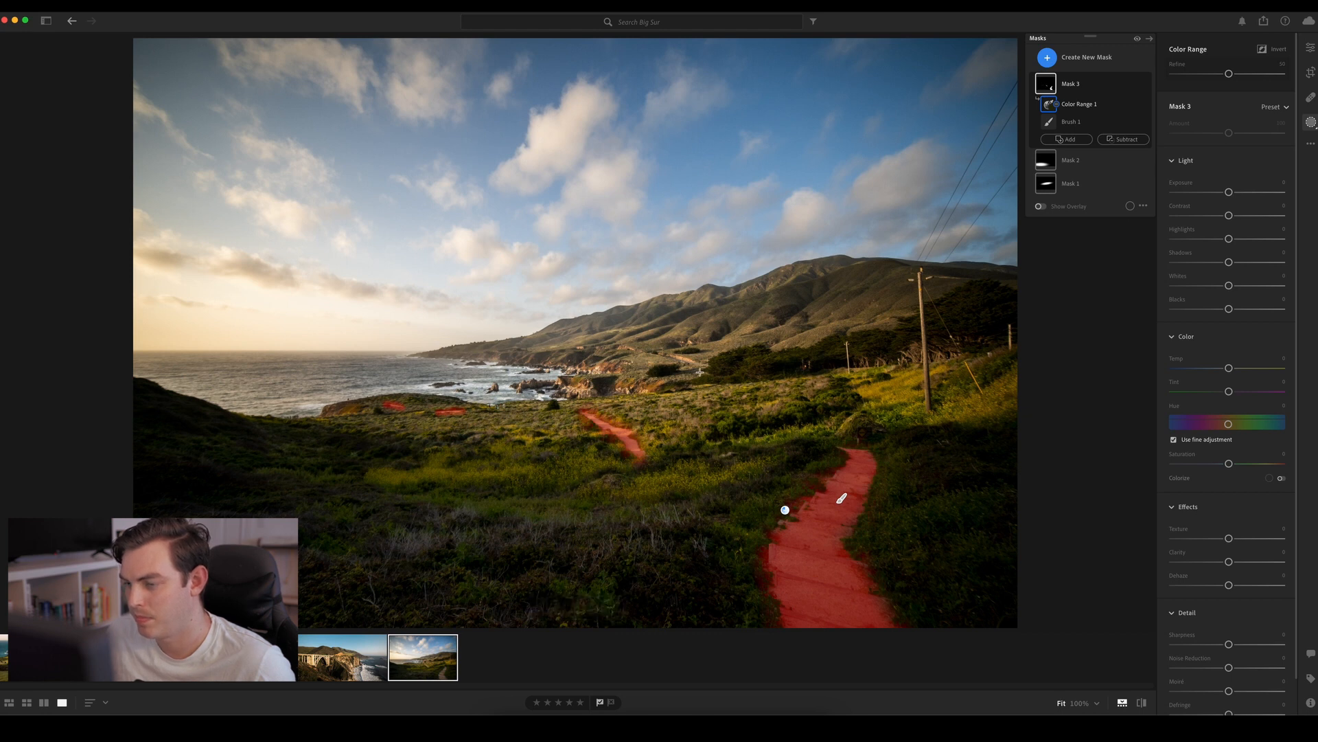
pyautogui.click(1123, 138)
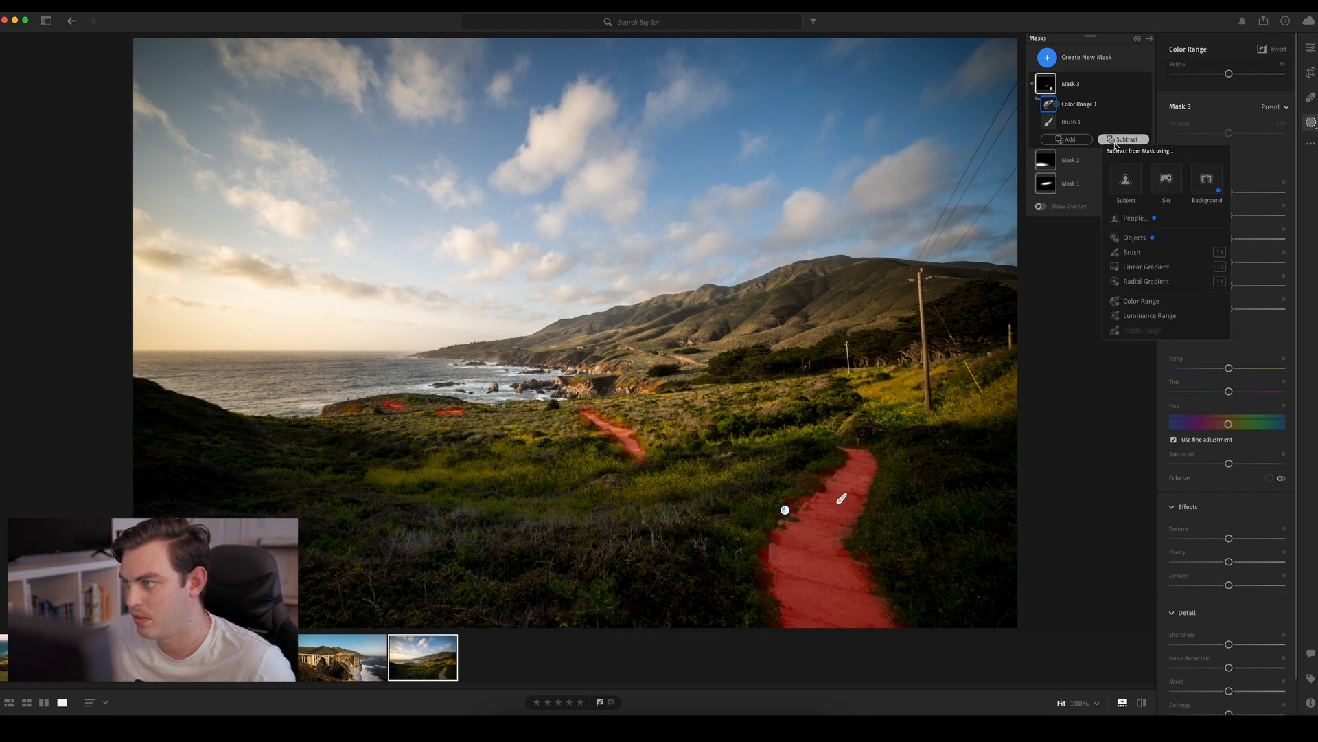
pyautogui.click(1140, 301)
pyautogui.click(637, 436)
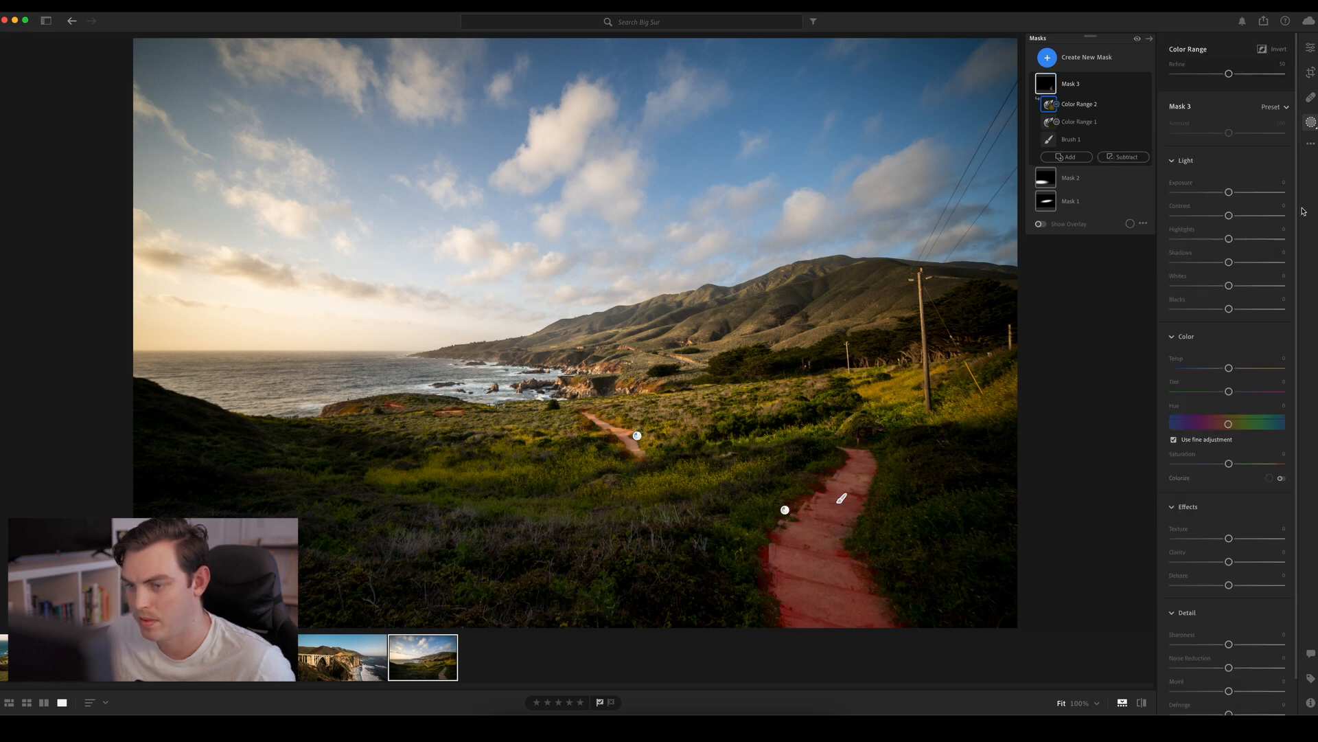
# Subtract a luminance range sampled from the dark vegetation beside the near path from Mask 3, and set the mask's Exposure to about +0.56
pyautogui.click(1123, 156)
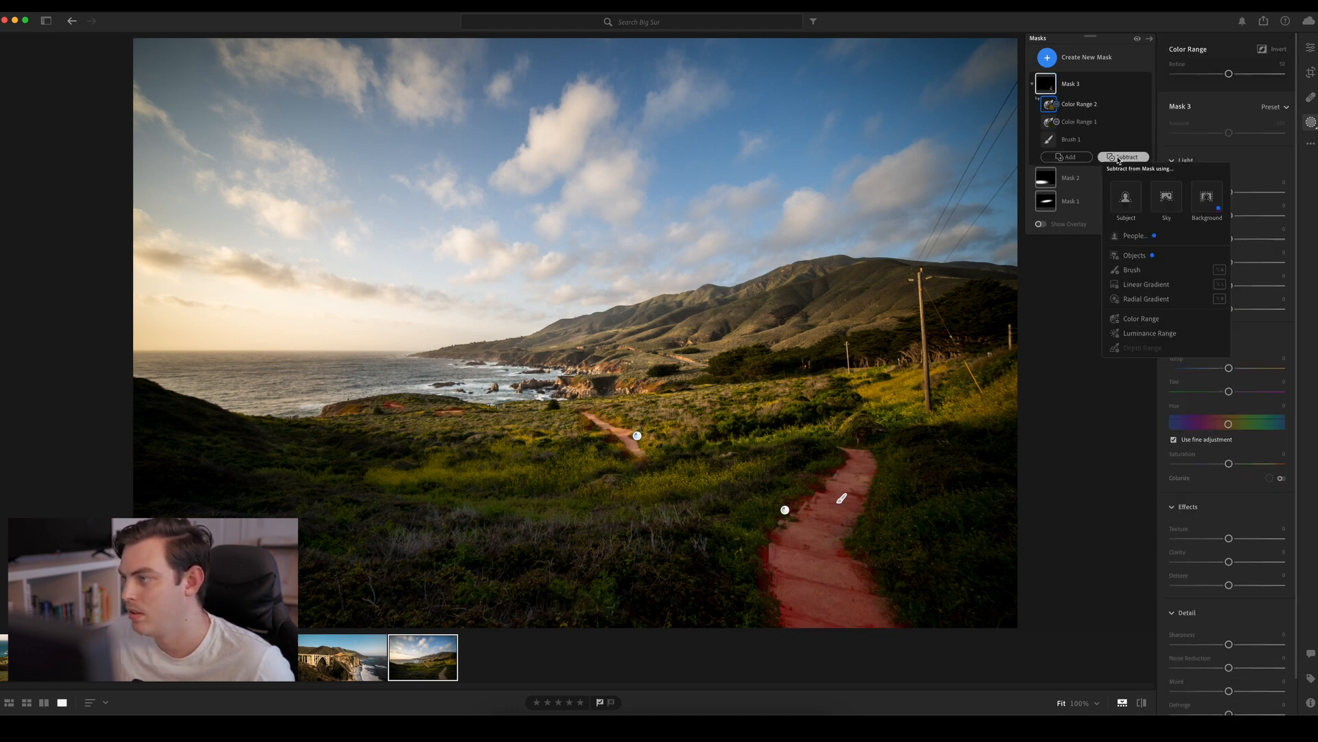
pyautogui.click(1145, 333)
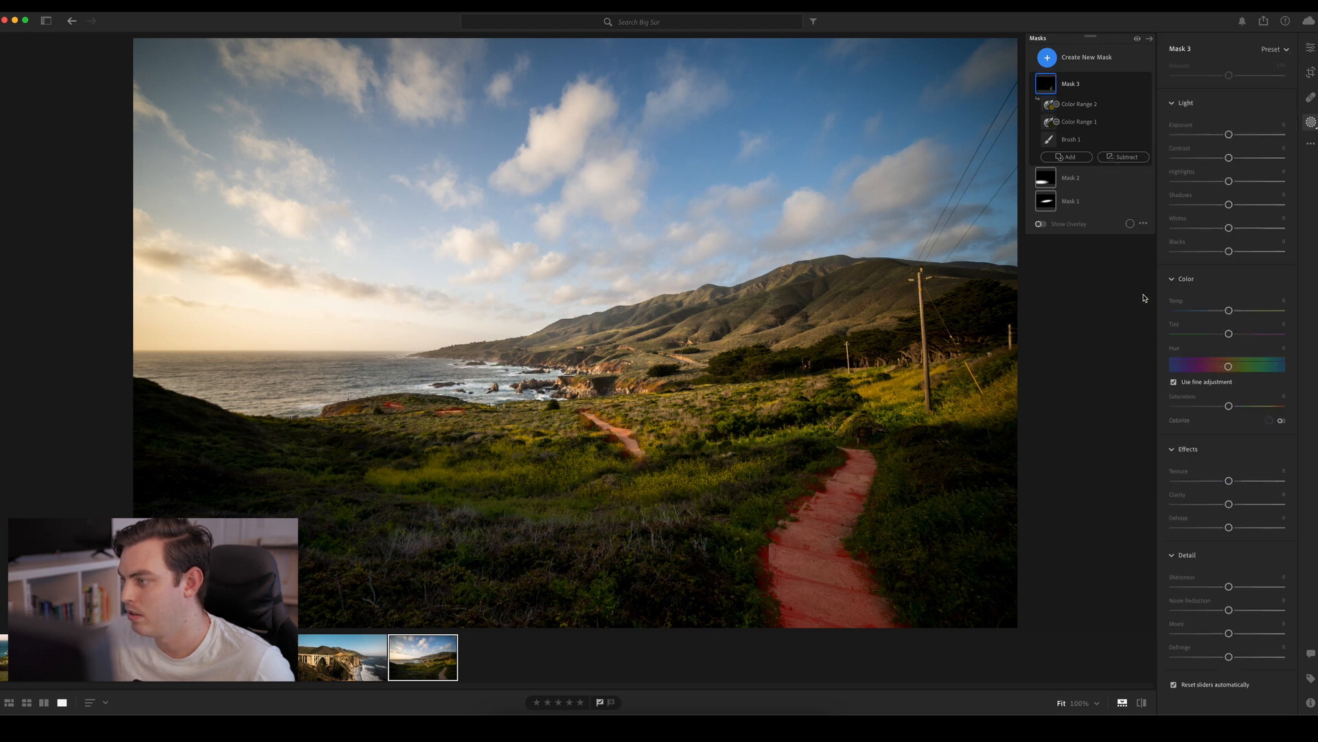
pyautogui.click(763, 554)
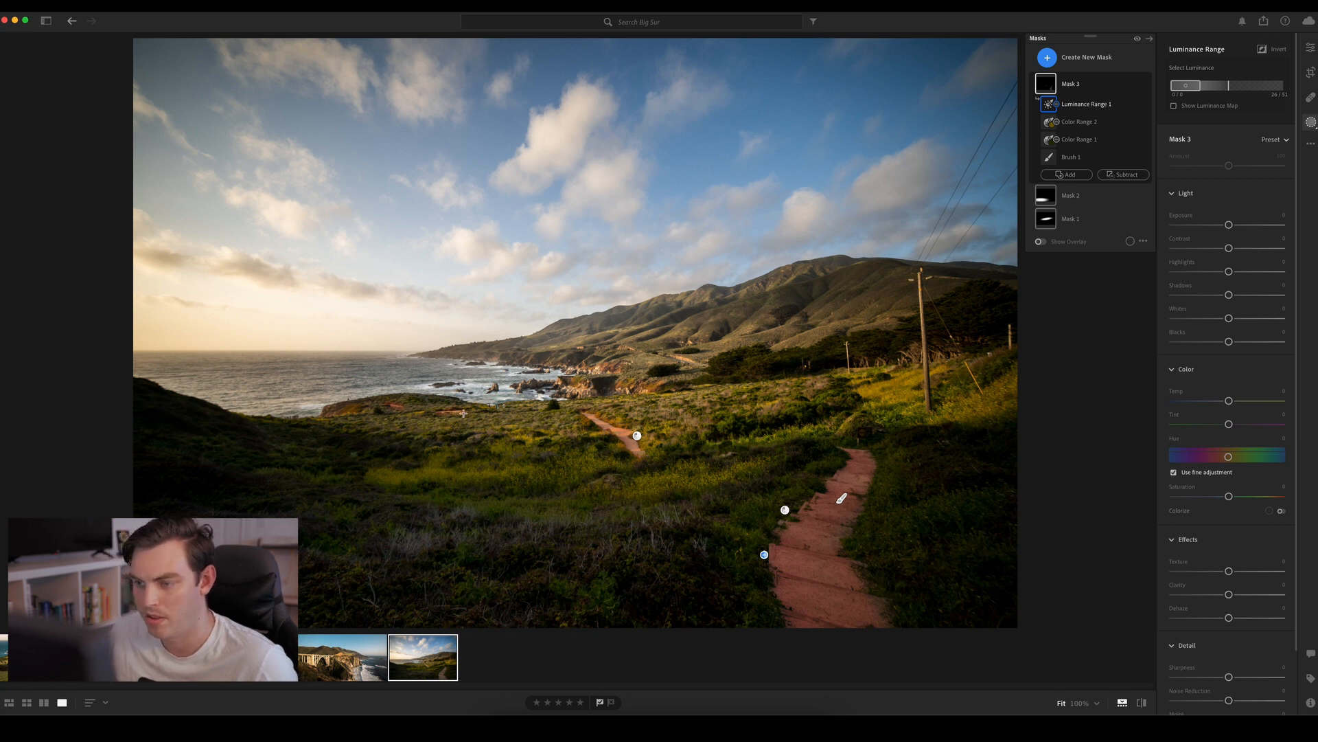
pyautogui.click(445, 416)
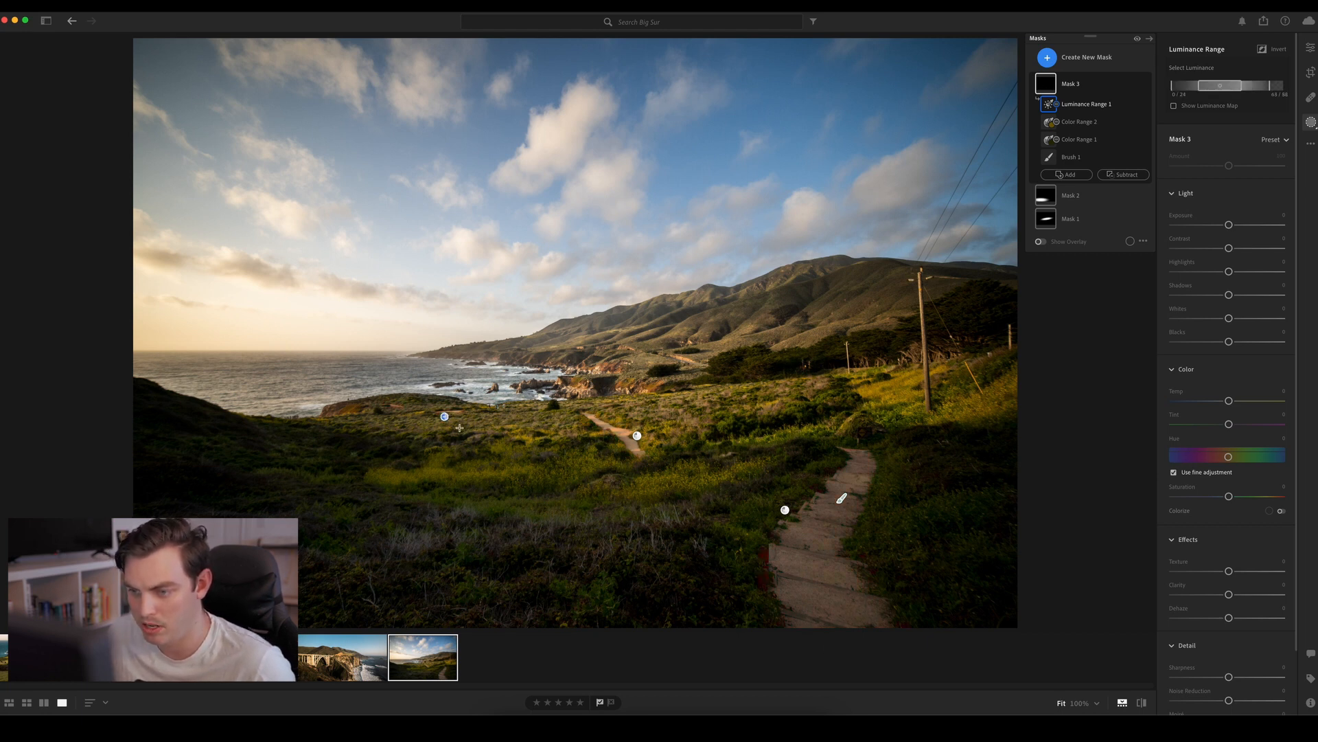
pyautogui.click(637, 435)
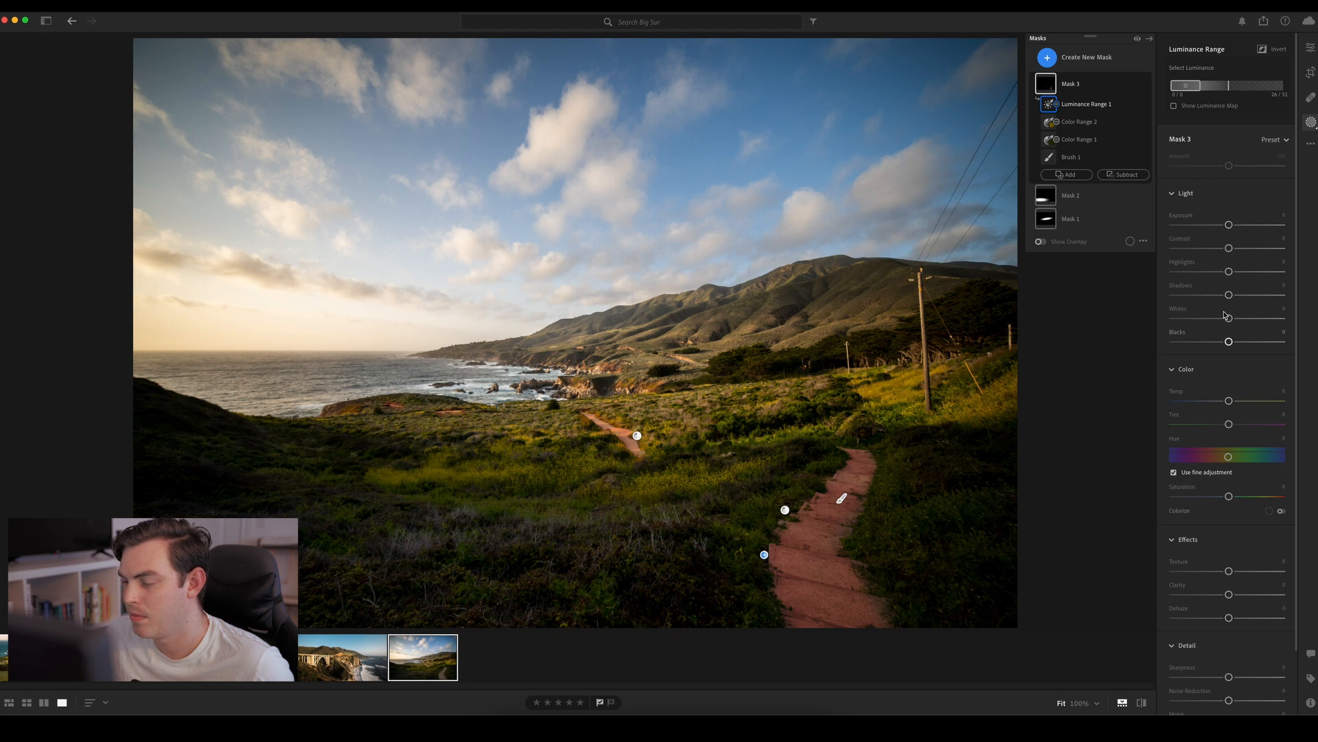
pyautogui.moveTo(1230, 227)
pyautogui.mouseDown()
pyautogui.moveTo(1252, 228)
pyautogui.moveTo(1236, 231)
pyautogui.mouseUp()
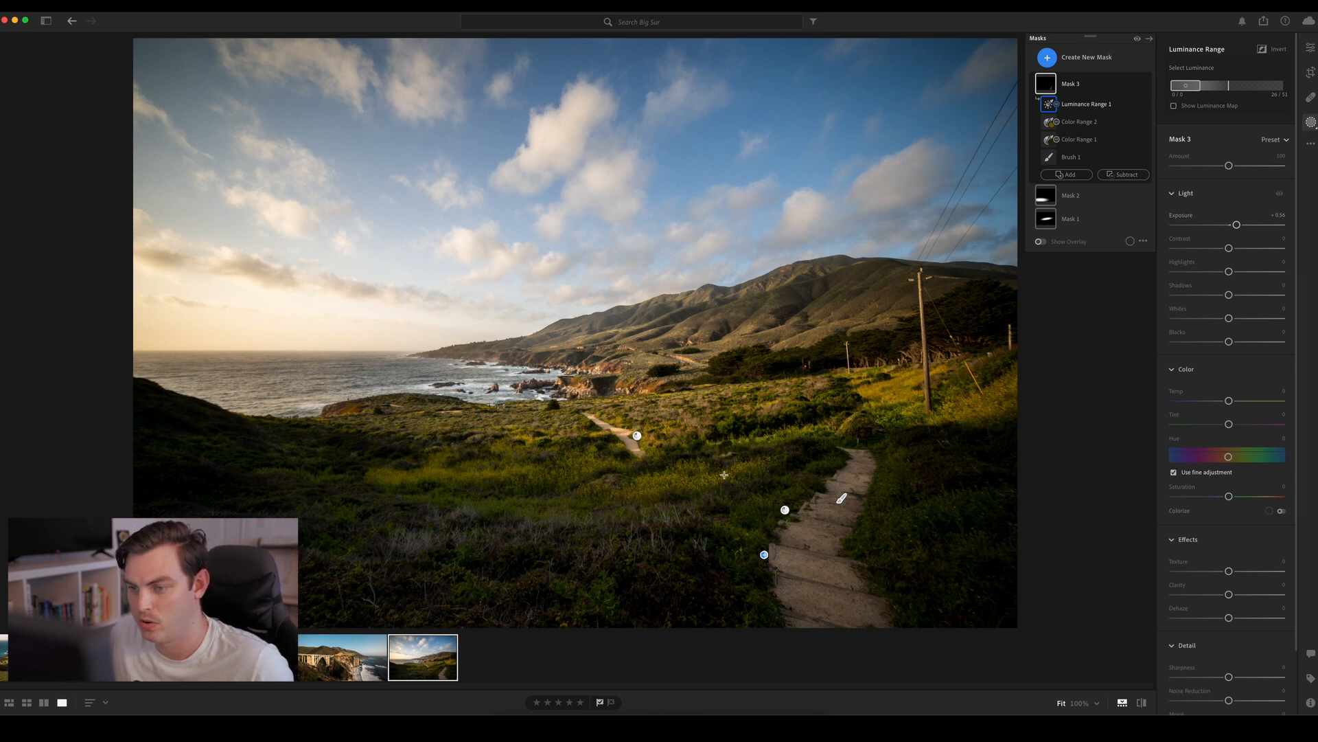
# Create another brush mask and paint the near footpath from its far end to the photo's lower edge, using brush size 4
pyautogui.click(1048, 58)
pyautogui.click(1073, 159)
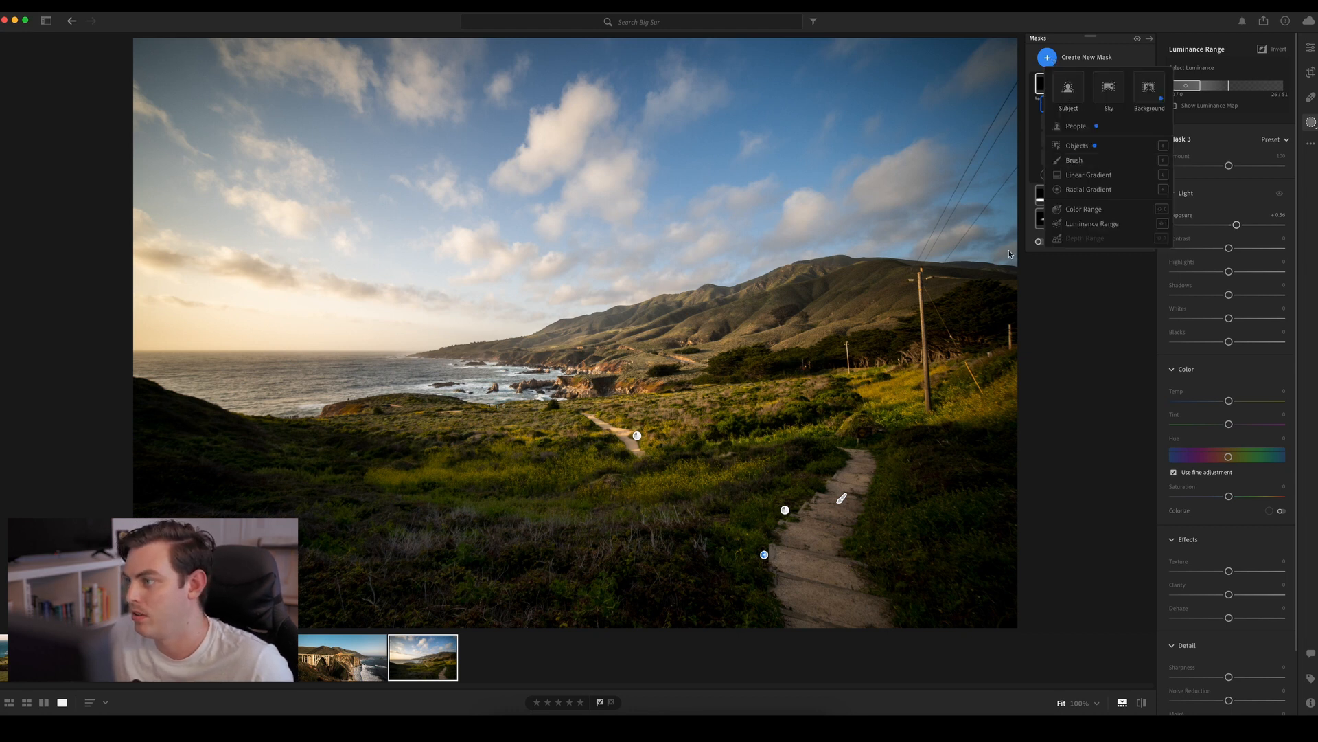
pyautogui.moveTo(858, 455)
pyautogui.mouseDown()
pyautogui.moveTo(863, 458)
pyautogui.moveTo(844, 522)
pyautogui.moveTo(870, 635)
pyautogui.moveTo(792, 617)
pyautogui.moveTo(776, 567)
pyautogui.moveTo(856, 468)
pyautogui.moveTo(787, 561)
pyautogui.moveTo(778, 541)
pyautogui.moveTo(821, 524)
pyautogui.mouseUp()
pyautogui.scroll(3, 855, 479)
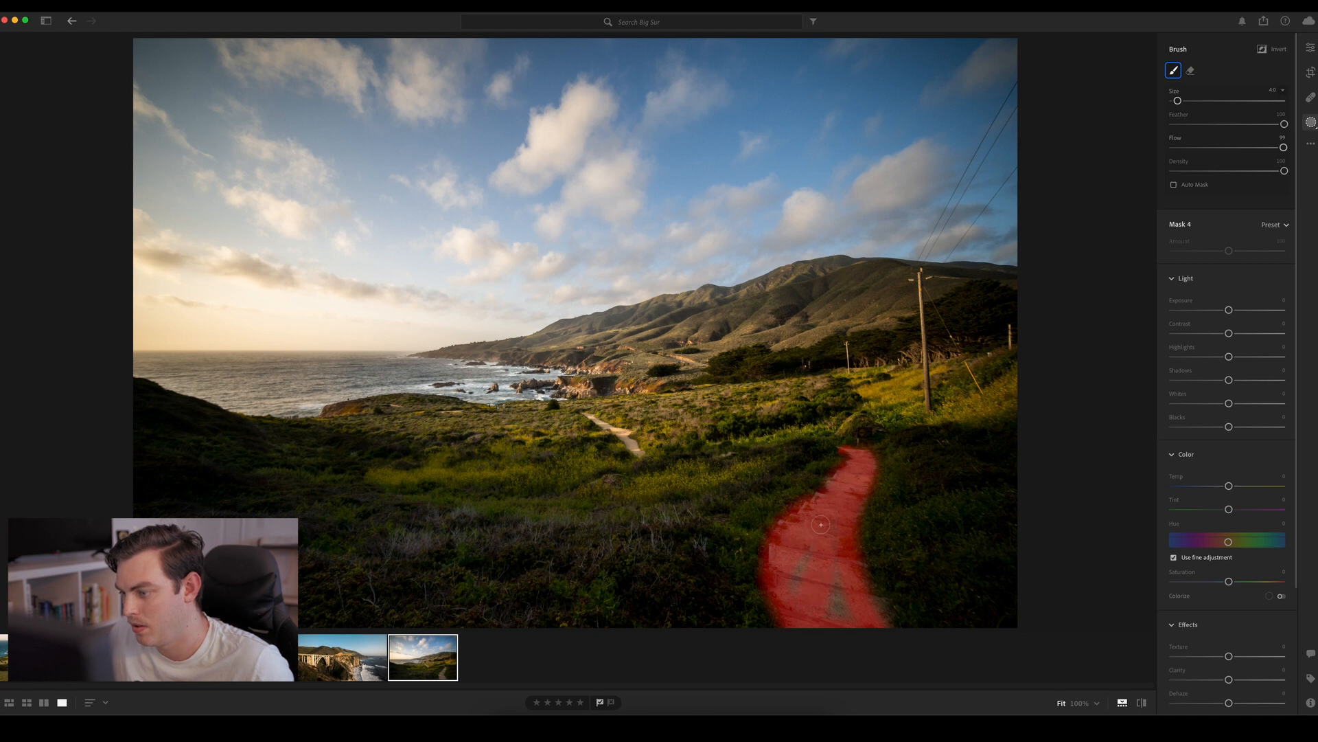
pyautogui.moveTo(885, 622); pyautogui.dragTo(895, 625)
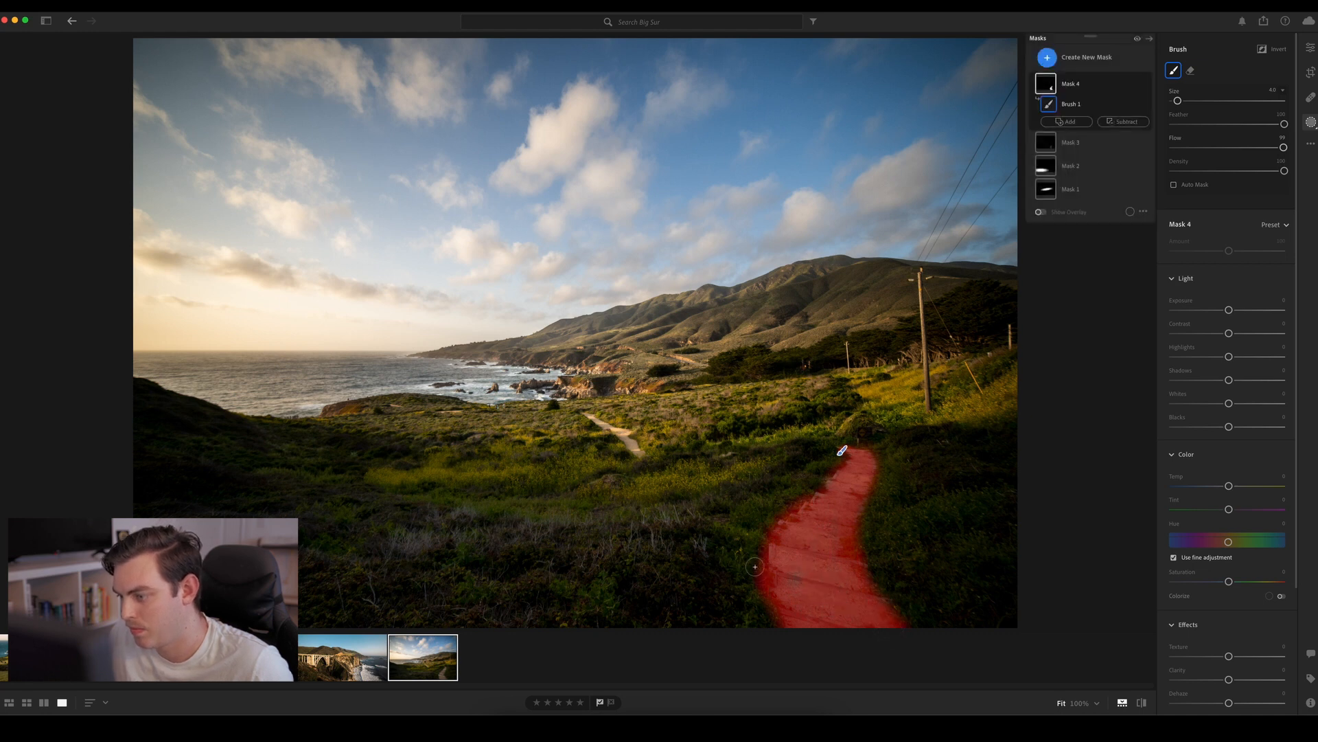
pyautogui.moveTo(784, 579); pyautogui.dragTo(851, 455)
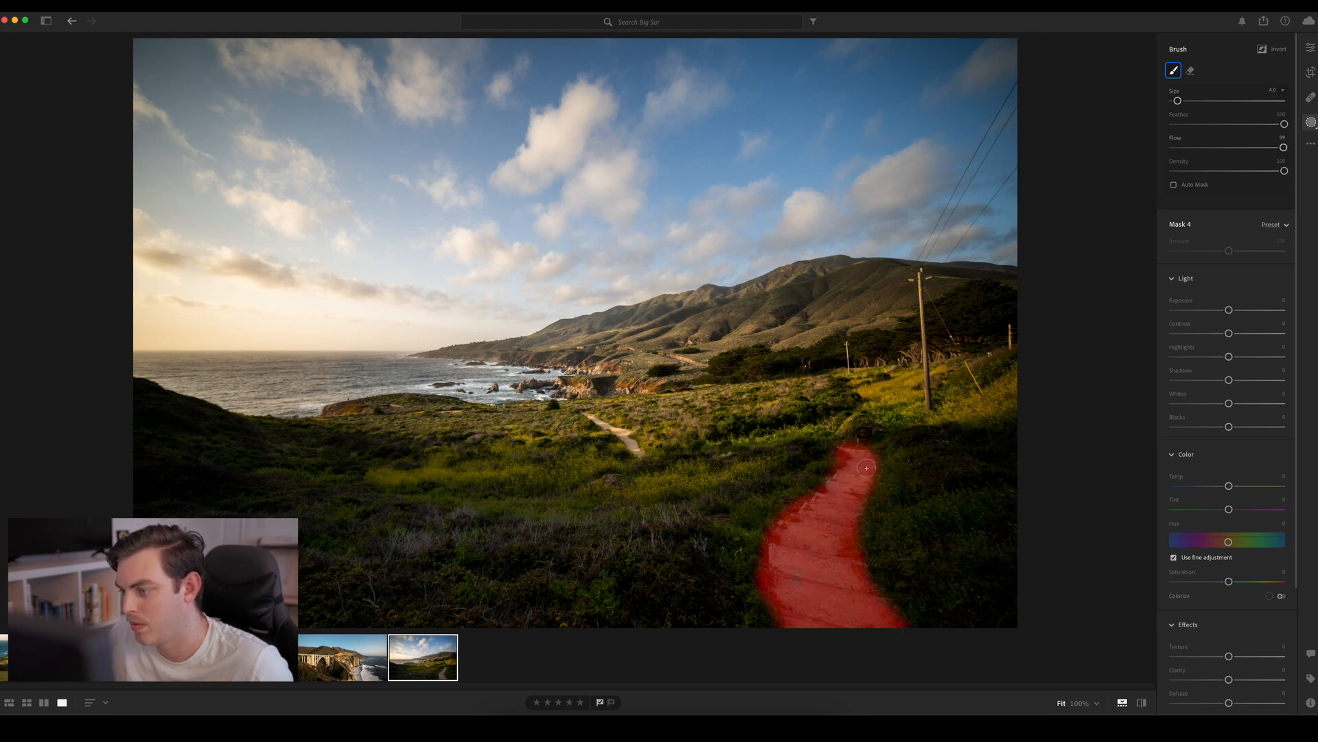
# Subtract a luminance range sampled from the dark vegetation beside the near path from Mask 4, and set the mask's Exposure to about +0.9
pyautogui.click(1121, 124)
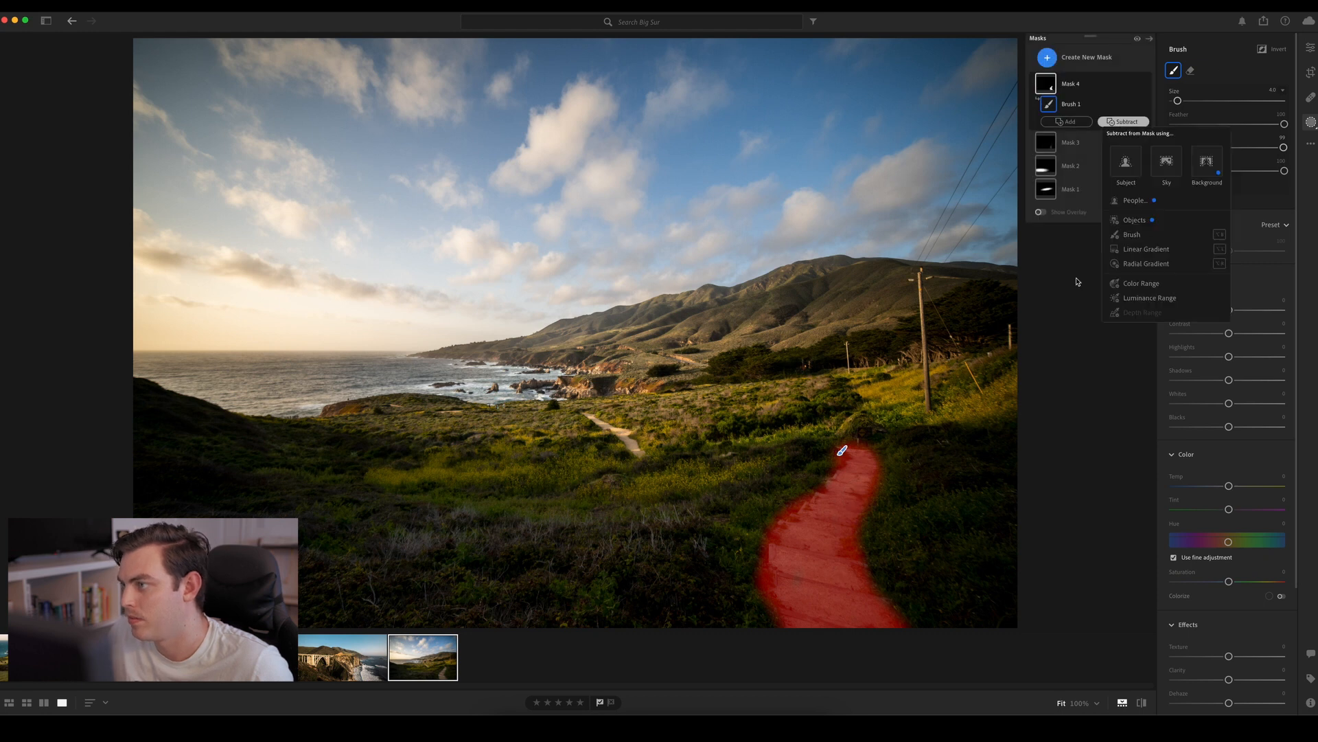
pyautogui.click(1140, 288)
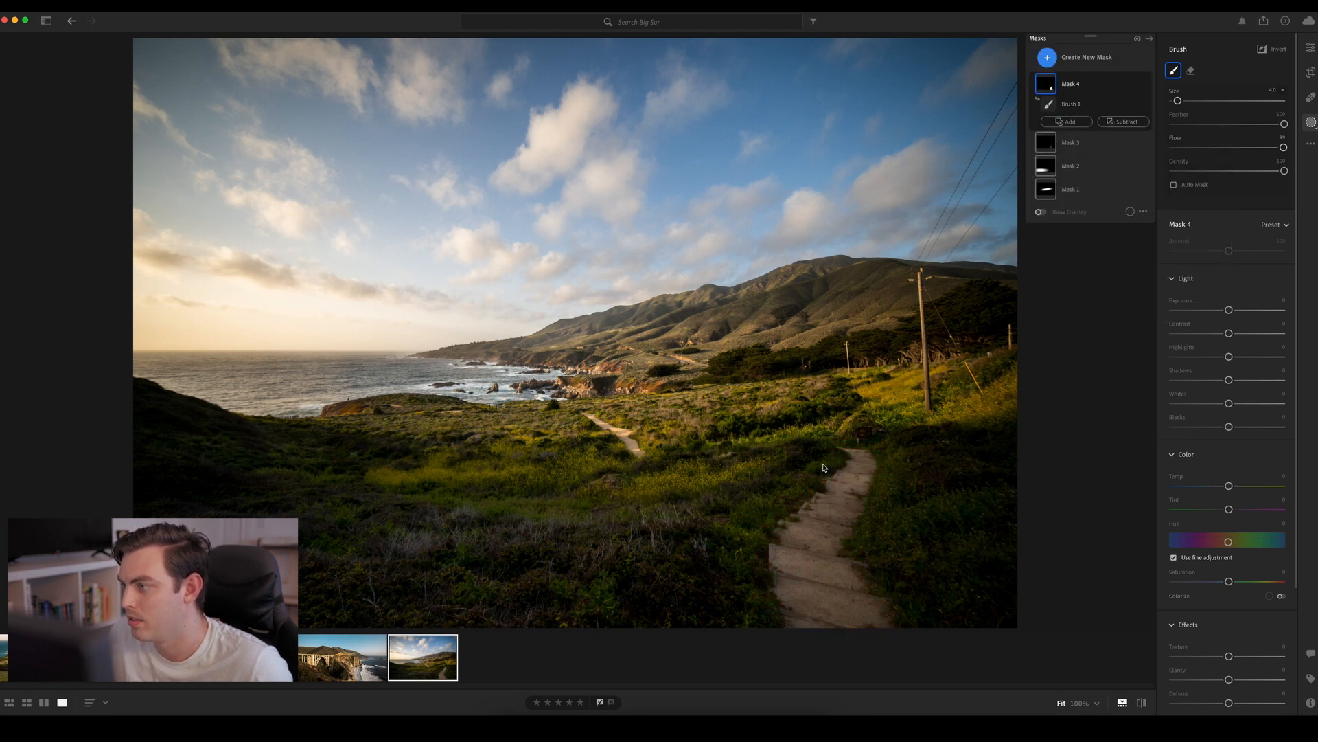
pyautogui.click(786, 514)
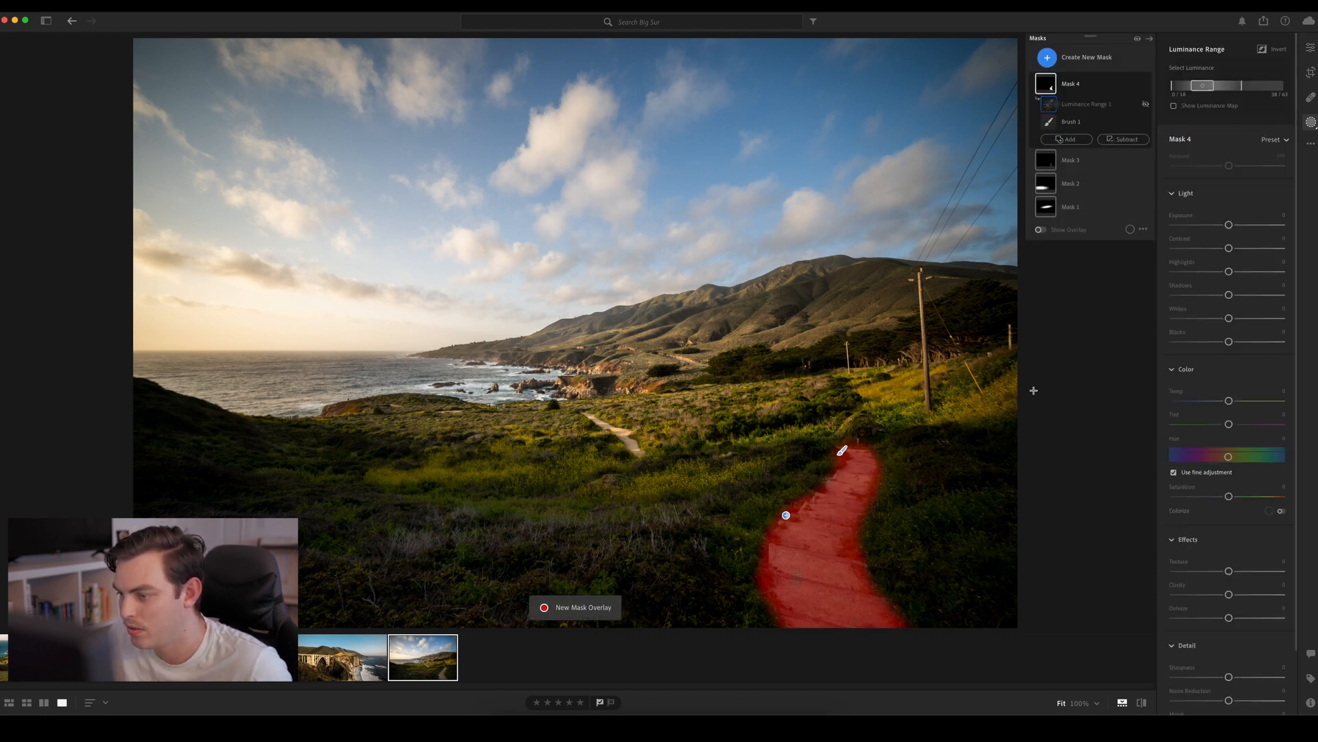
pyautogui.click(859, 537)
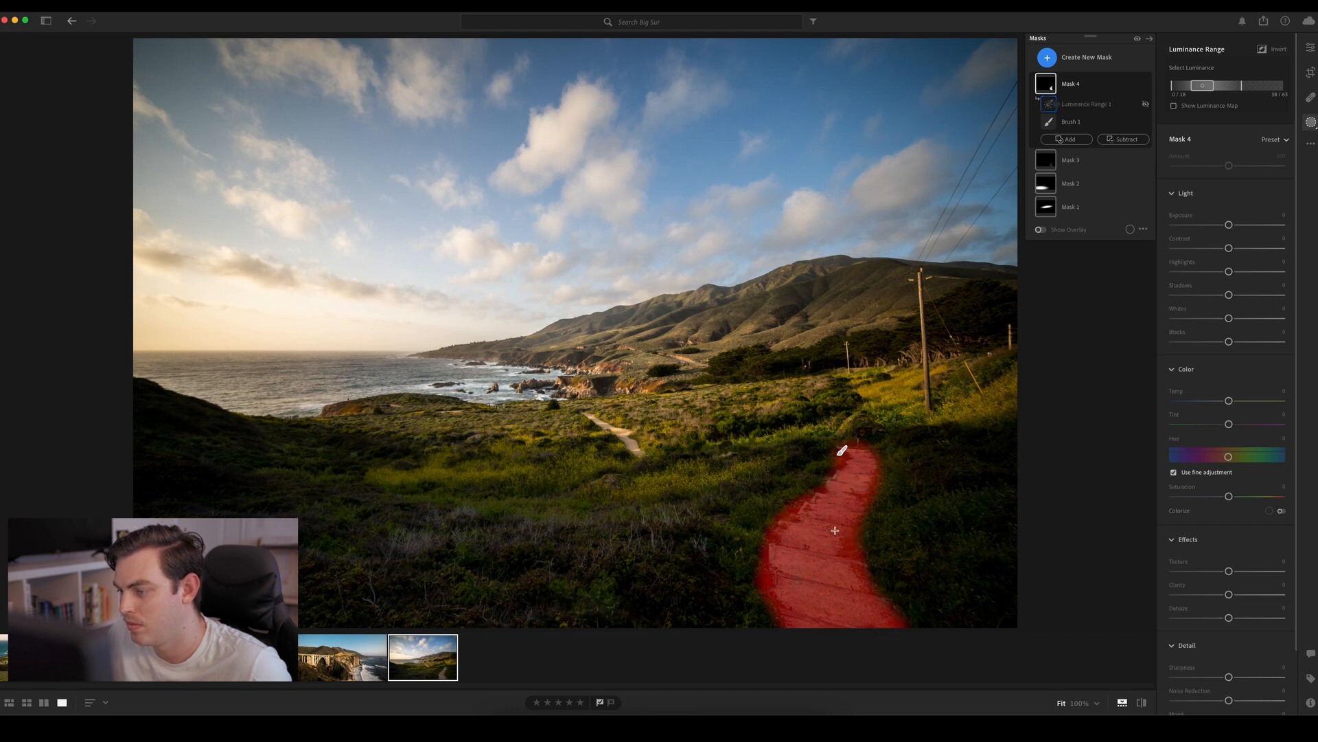
pyautogui.click(795, 511)
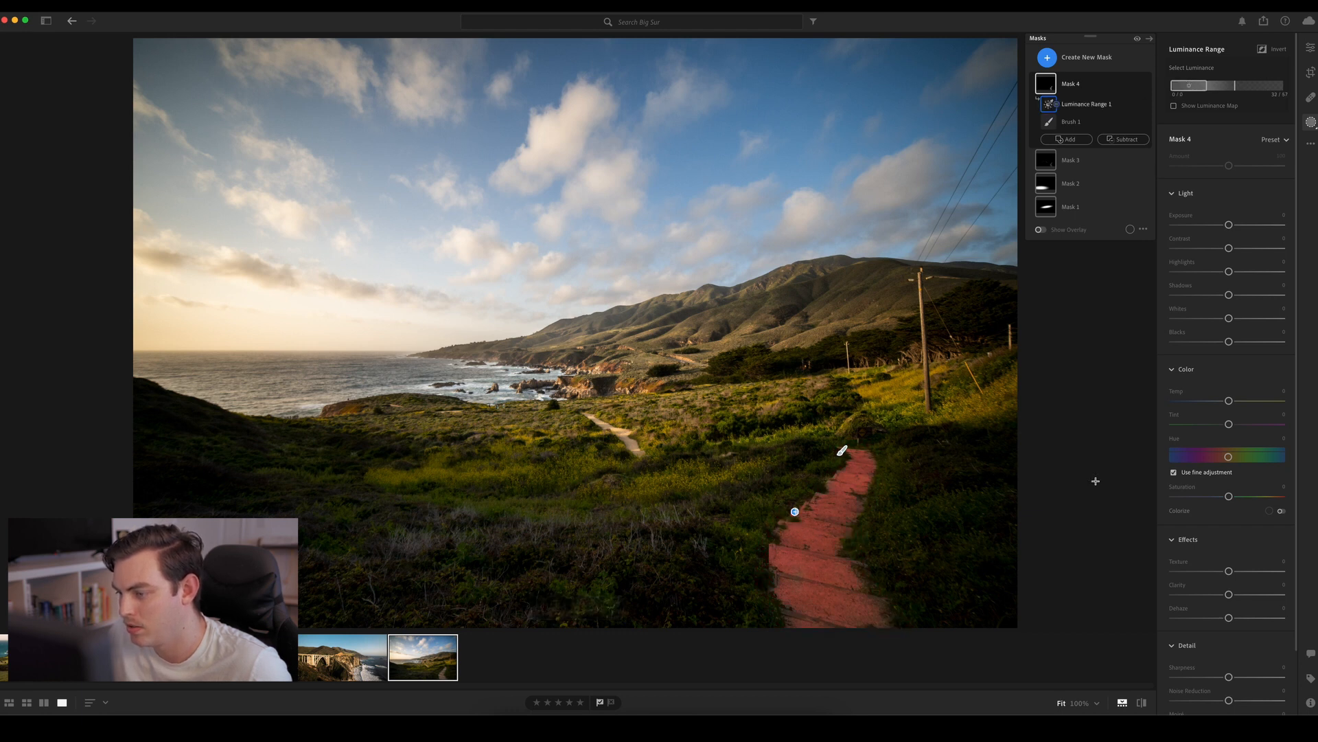
pyautogui.moveTo(1229, 224); pyautogui.dragTo(1245, 228)
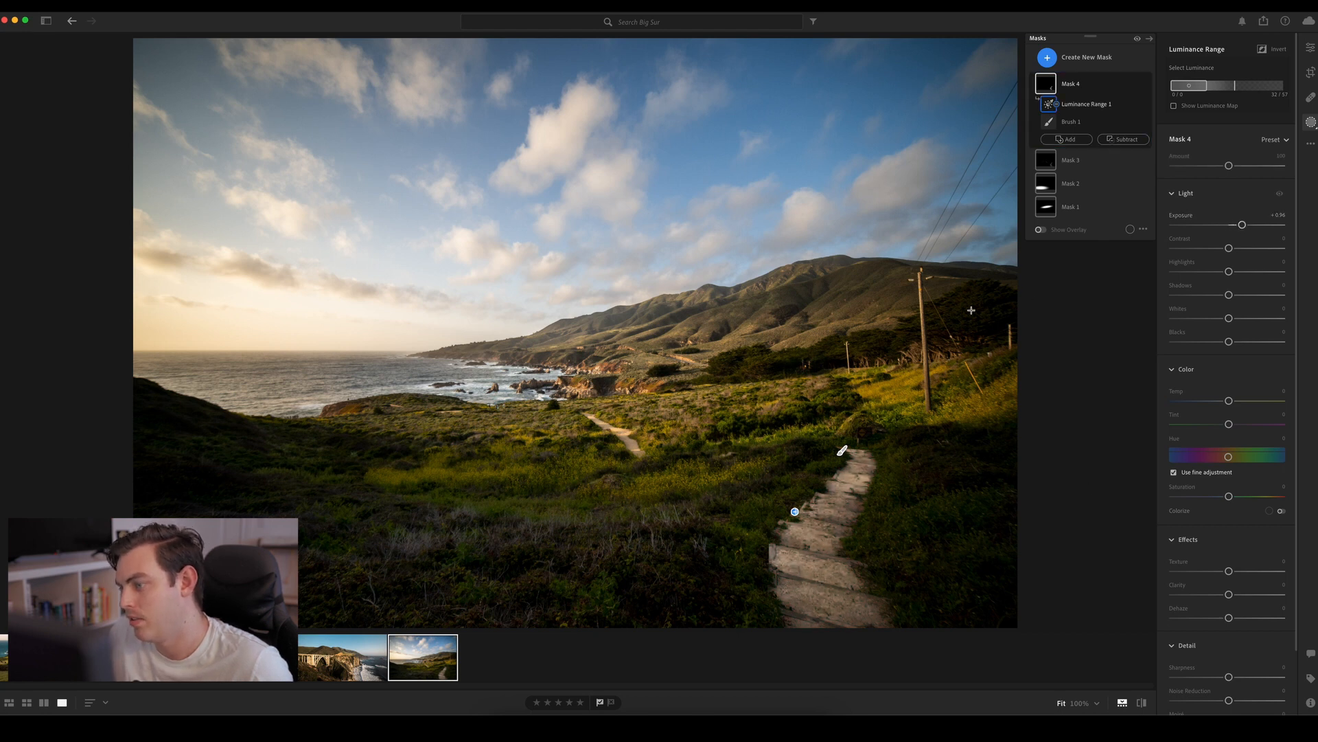
# Toggle the visibility of Mask 4 and Mask 3 off and on to compare their effect on the footpath
pyautogui.click(1146, 83)
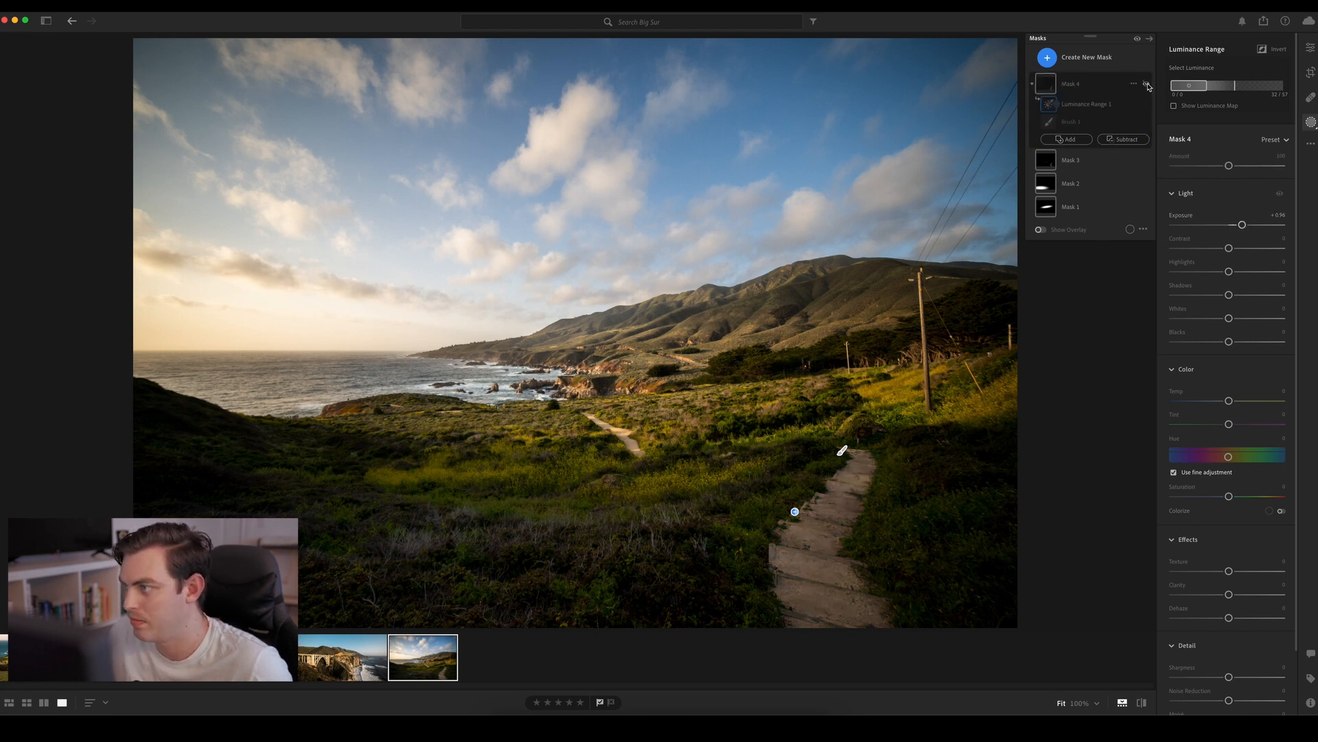
pyautogui.click(1146, 83)
pyautogui.click(1146, 160)
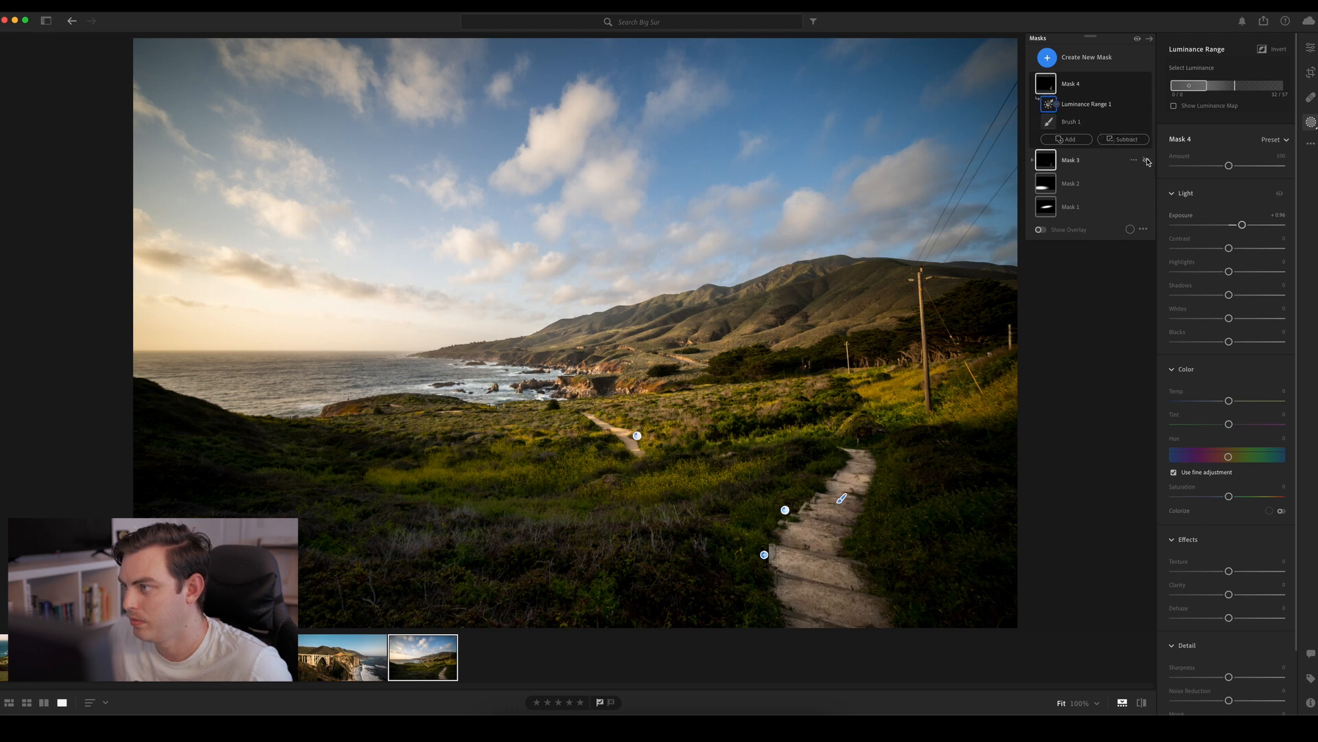
pyautogui.click(1146, 84)
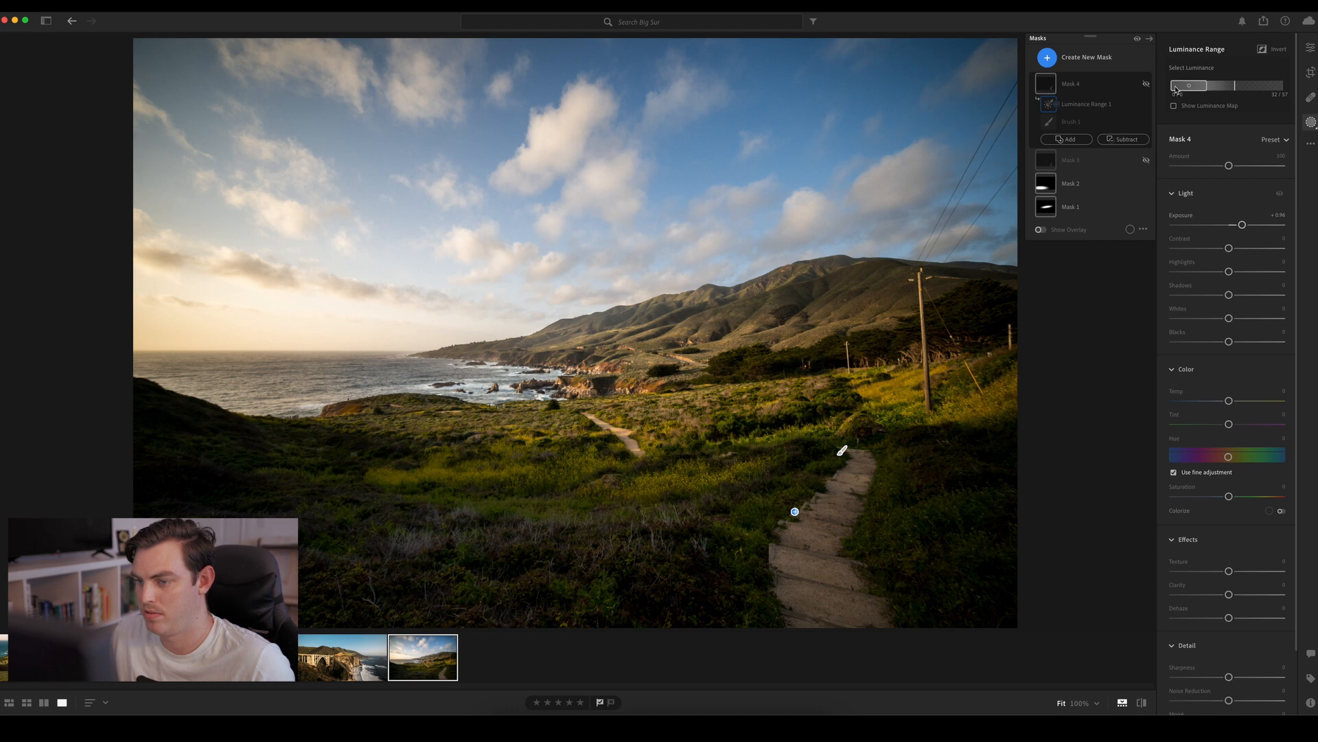
pyautogui.click(1146, 160)
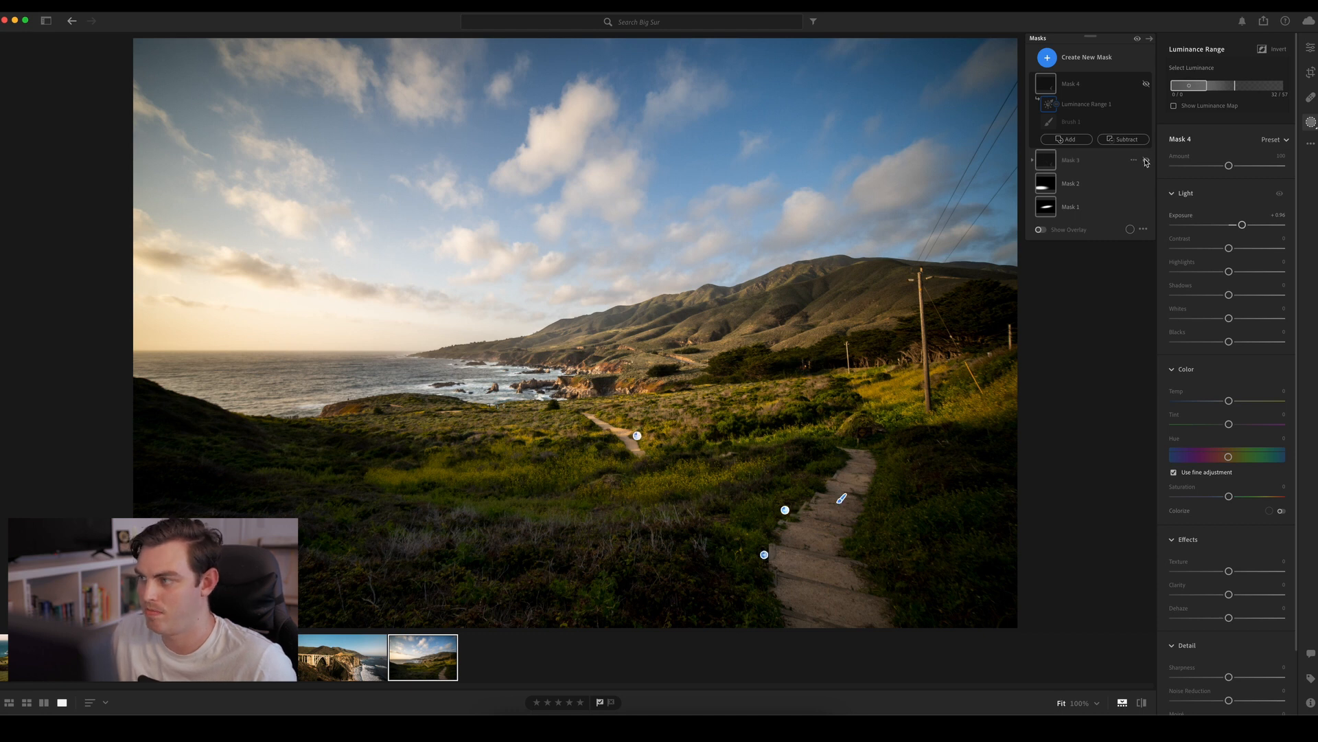
pyautogui.click(1146, 83)
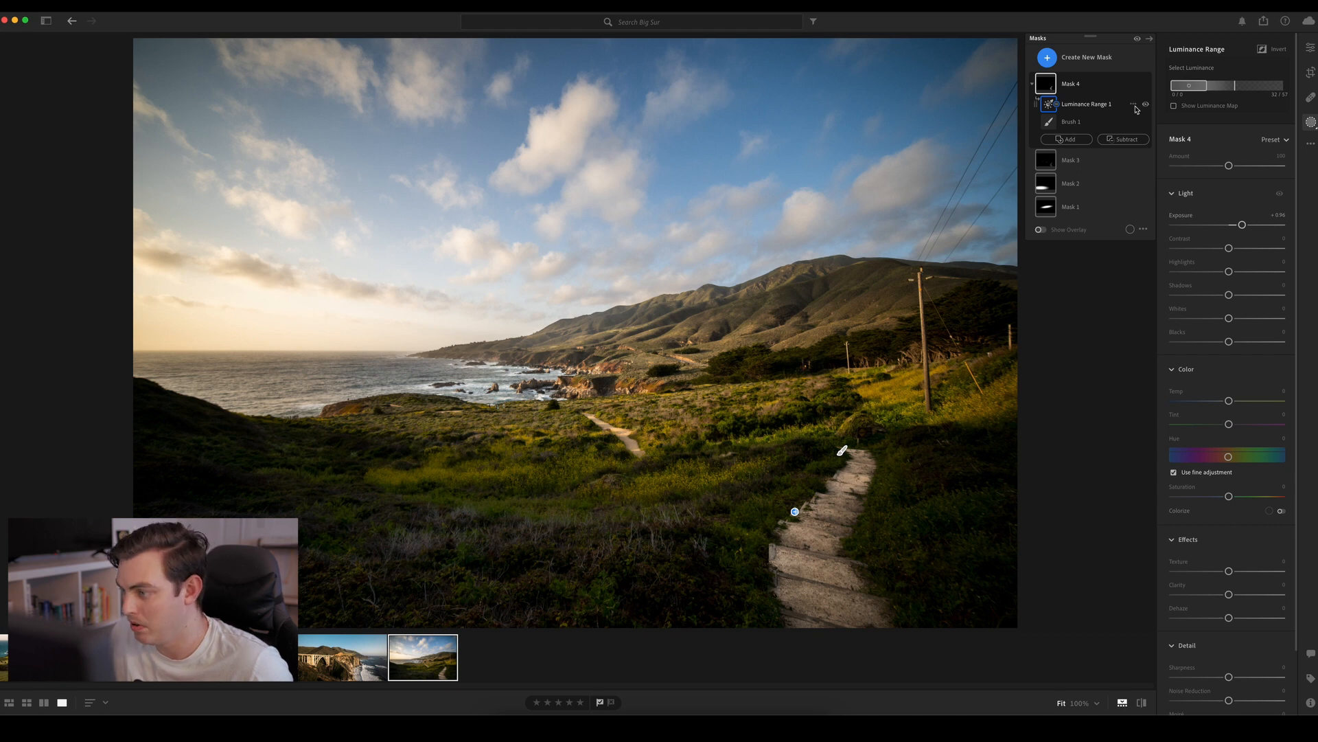
# Create a radial gradient mask over the vegetation right of the near footpath and shift it toward the photo's lower-right corner
pyautogui.click(1085, 57)
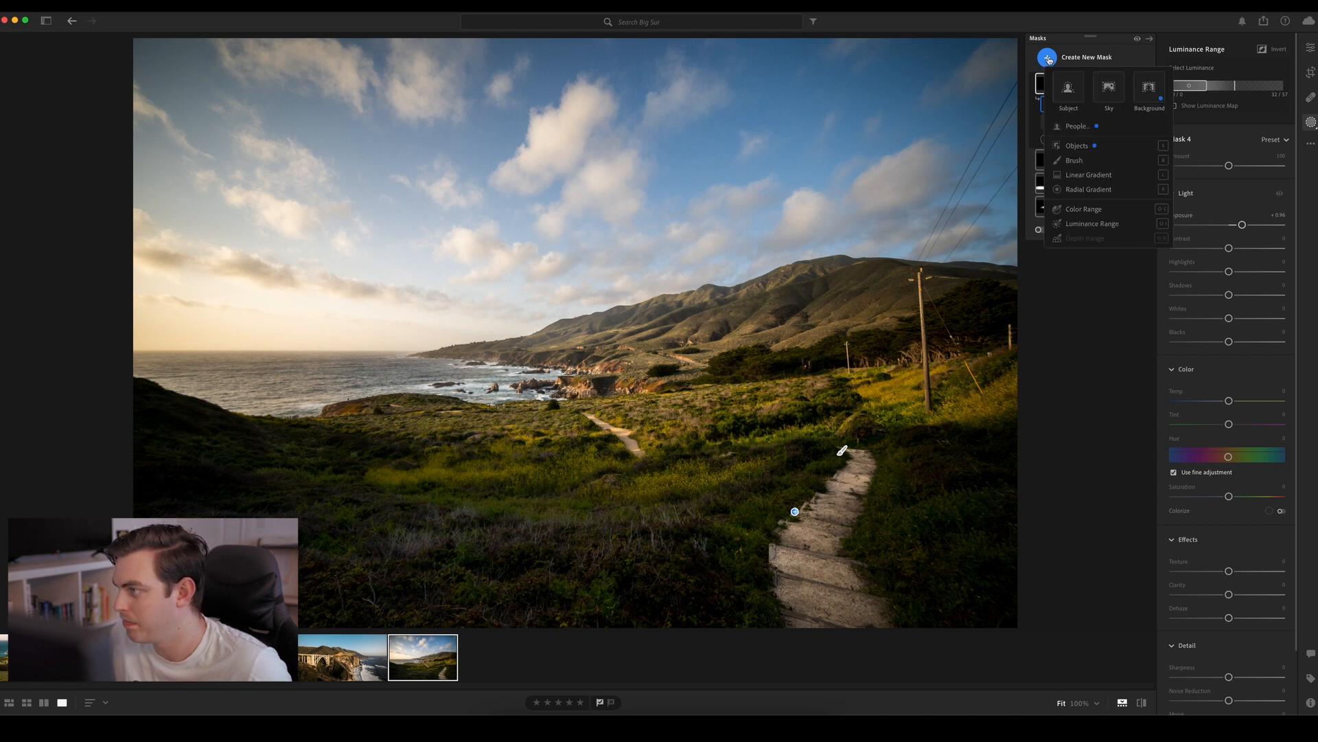
pyautogui.click(1092, 190)
pyautogui.moveTo(846, 303); pyautogui.dragTo(1082, 601)
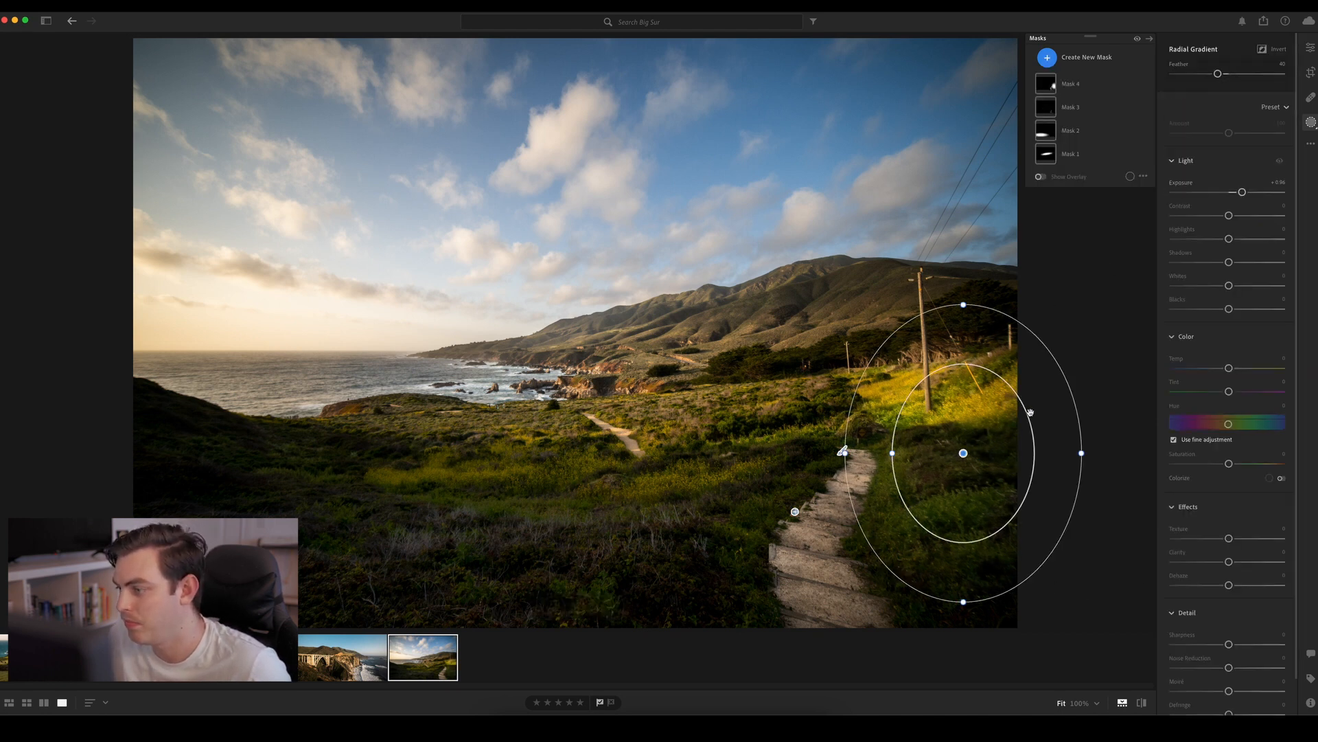
pyautogui.moveTo(976, 470); pyautogui.dragTo(1005, 544)
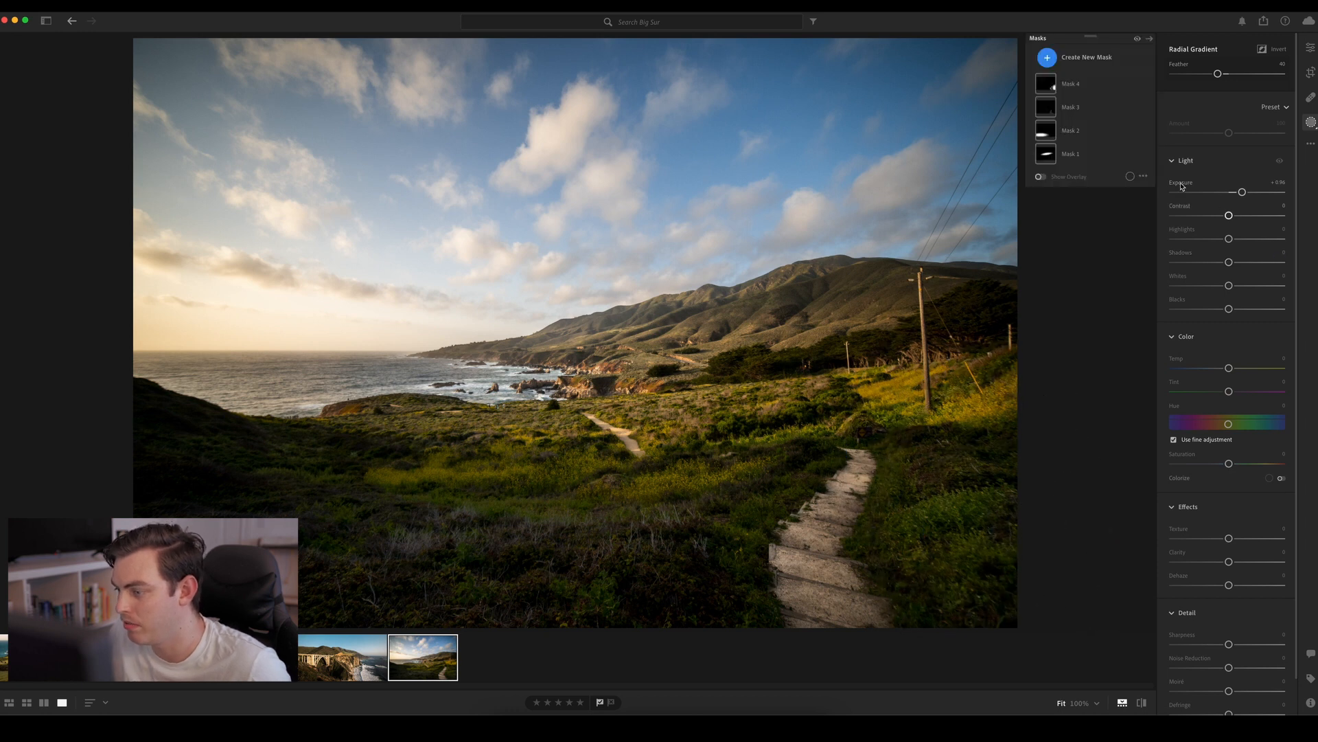
# Set the radial gradient's Exposure to about -0.40, reduce its height slightly and reposition it over the lower-right vegetation
pyautogui.moveTo(1240, 192); pyautogui.dragTo(1220, 192)
pyautogui.moveTo(964, 538); pyautogui.dragTo(1003, 534)
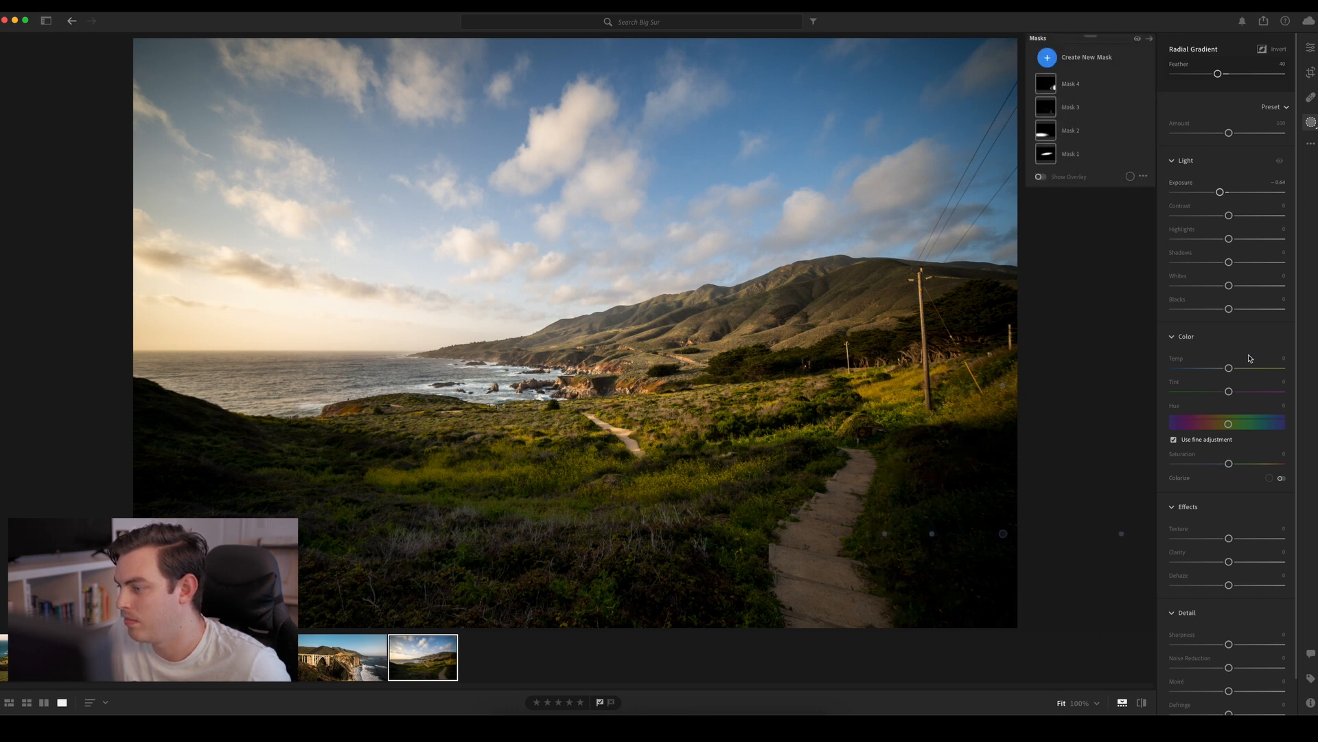
pyautogui.moveTo(1220, 193); pyautogui.dragTo(1228, 200)
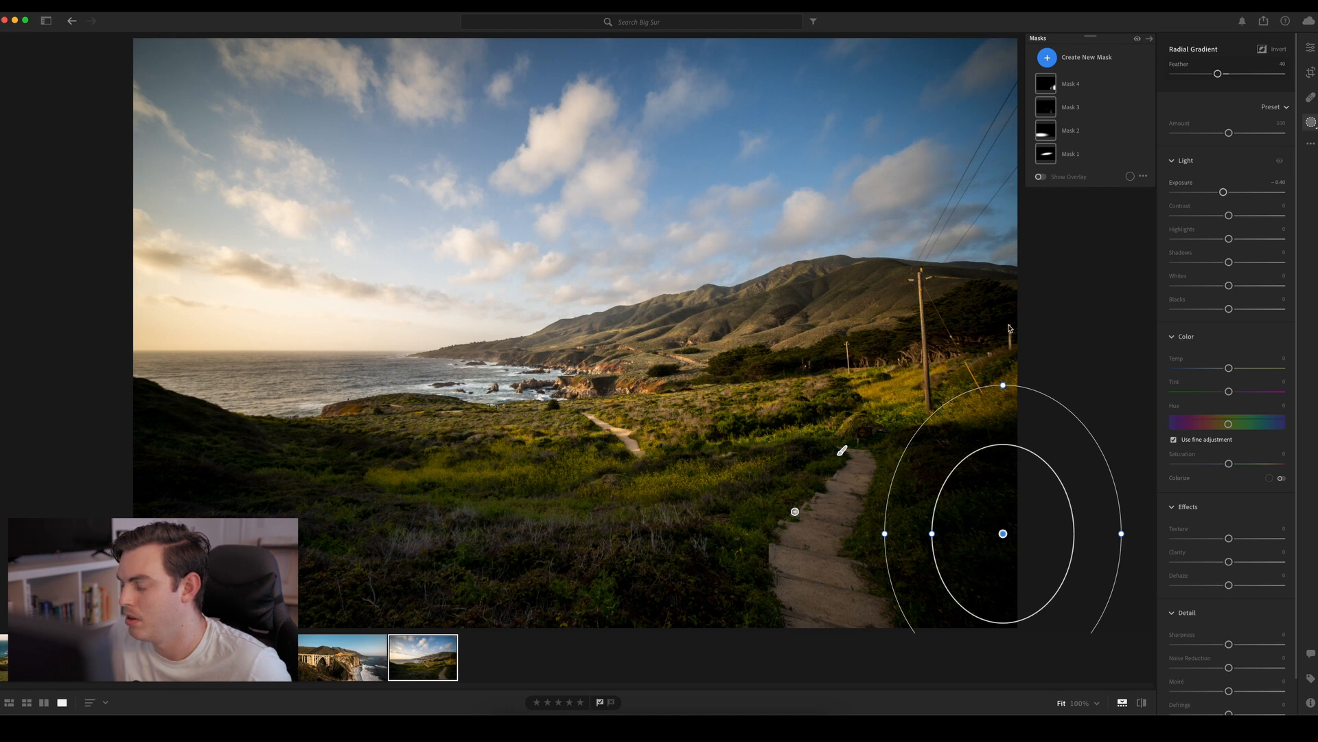
pyautogui.moveTo(1002, 387); pyautogui.dragTo(1003, 410)
pyautogui.moveTo(1003, 534); pyautogui.dragTo(1007, 555)
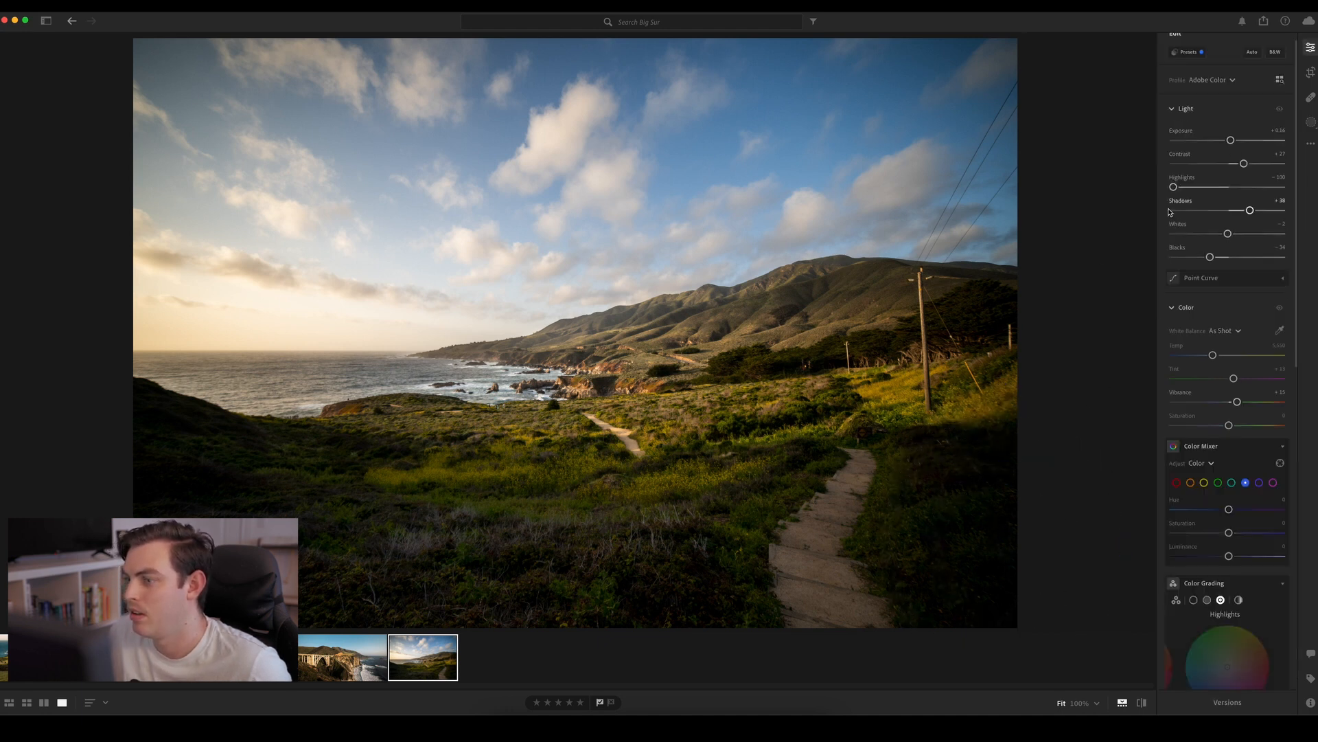
# Compare the edited coastal path photo with its original after the mask adjustments
pyautogui.press('\\')
pyautogui.press('\\')
pyautogui.press('\\')
pyautogui.press('\\')
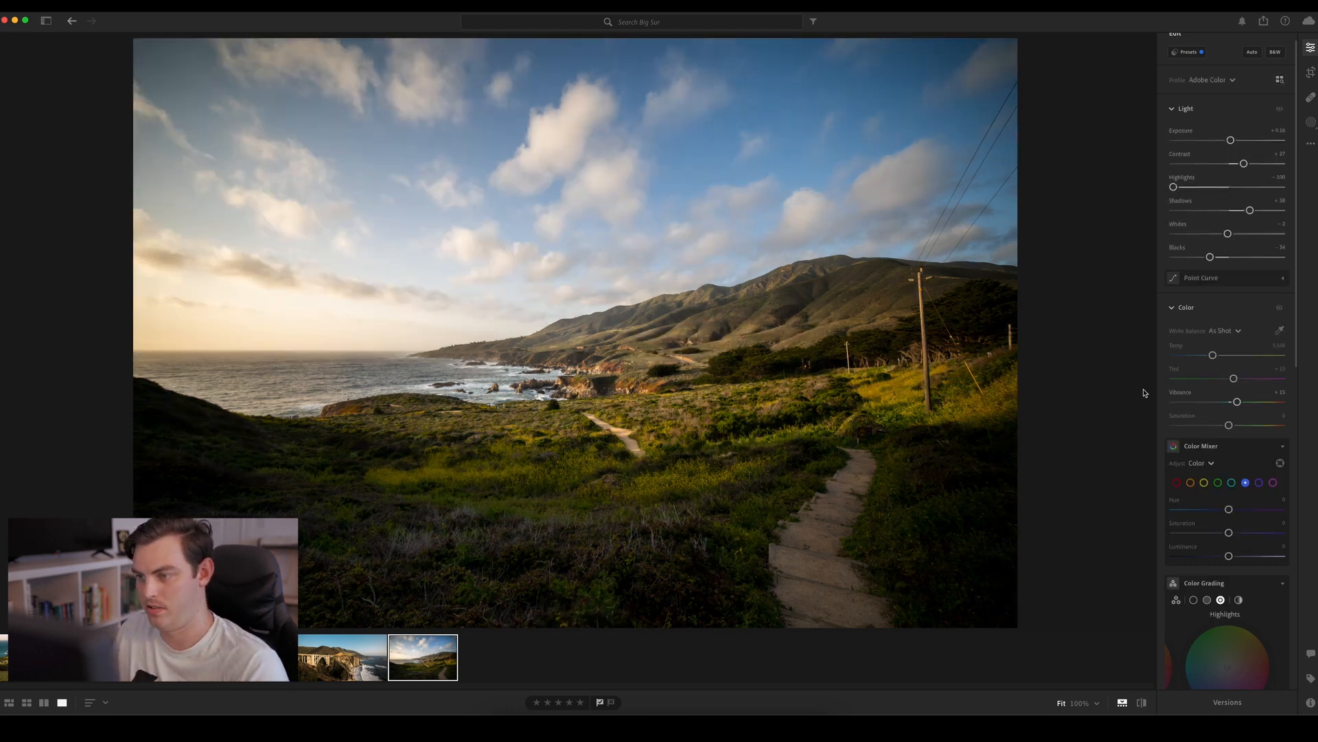
# In the Color Mixer, set blue to hue -13, saturation -3, luminance about -51, and orange to hue -17, saturation about +45
pyautogui.moveTo(1307, 311); pyautogui.dragTo(1305, 414)
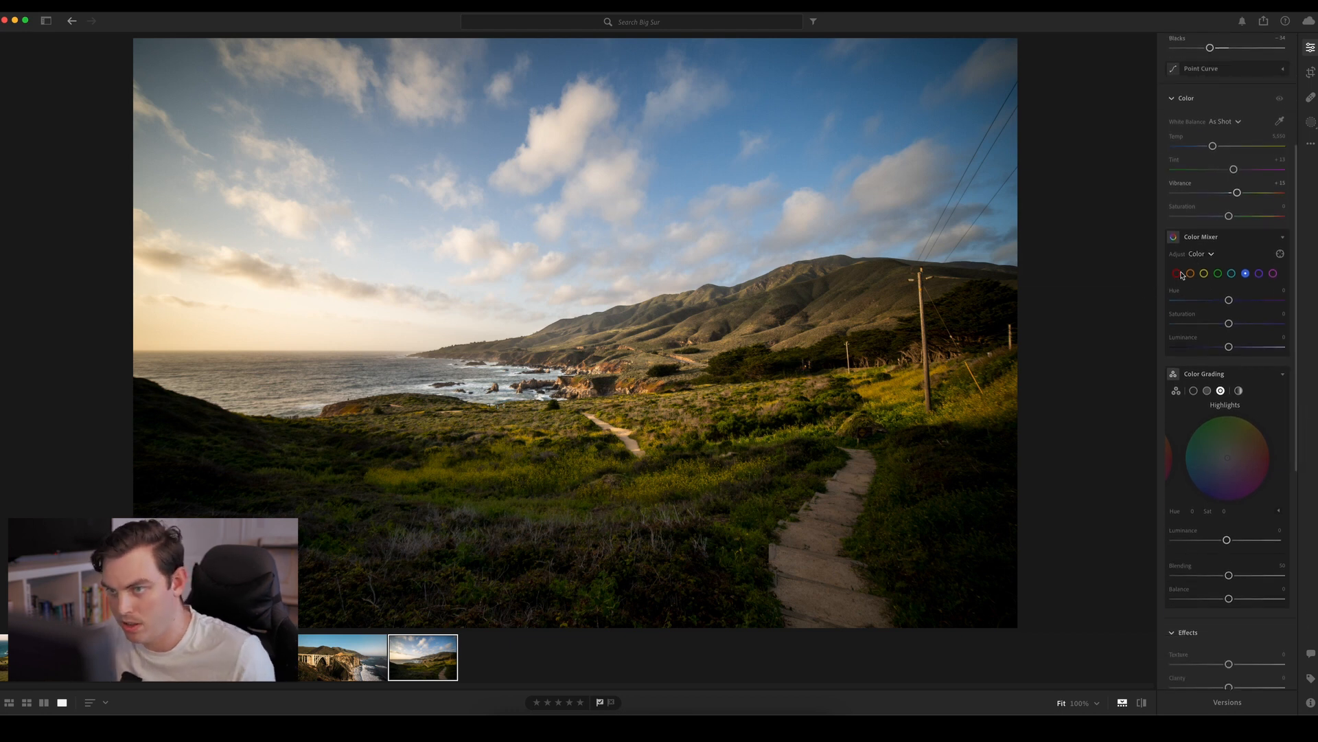
pyautogui.moveTo(1230, 302)
pyautogui.mouseDown()
pyautogui.moveTo(1233, 348)
pyautogui.moveTo(1170, 351)
pyautogui.moveTo(1231, 353)
pyautogui.moveTo(1180, 356)
pyautogui.moveTo(1253, 326)
pyautogui.moveTo(1198, 328)
pyautogui.moveTo(1231, 328)
pyautogui.moveTo(1222, 305)
pyautogui.mouseUp()
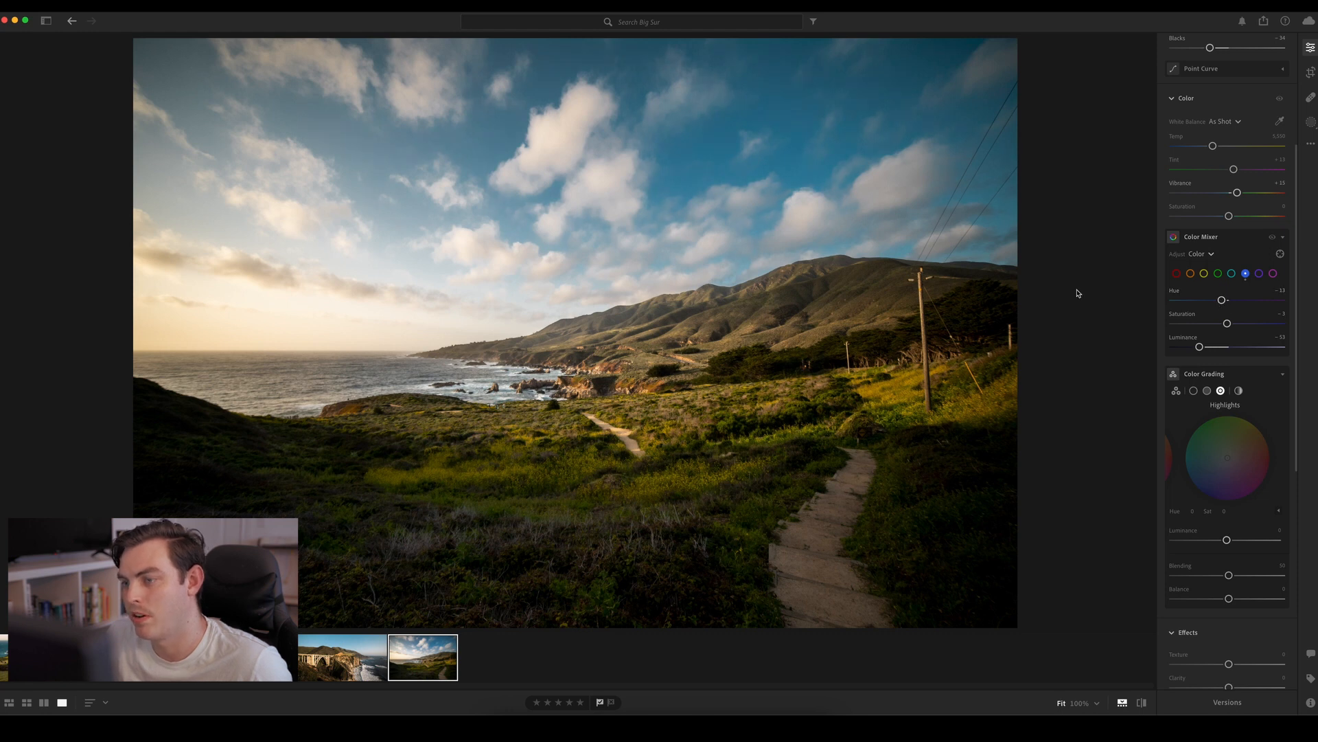
pyautogui.click(1191, 274)
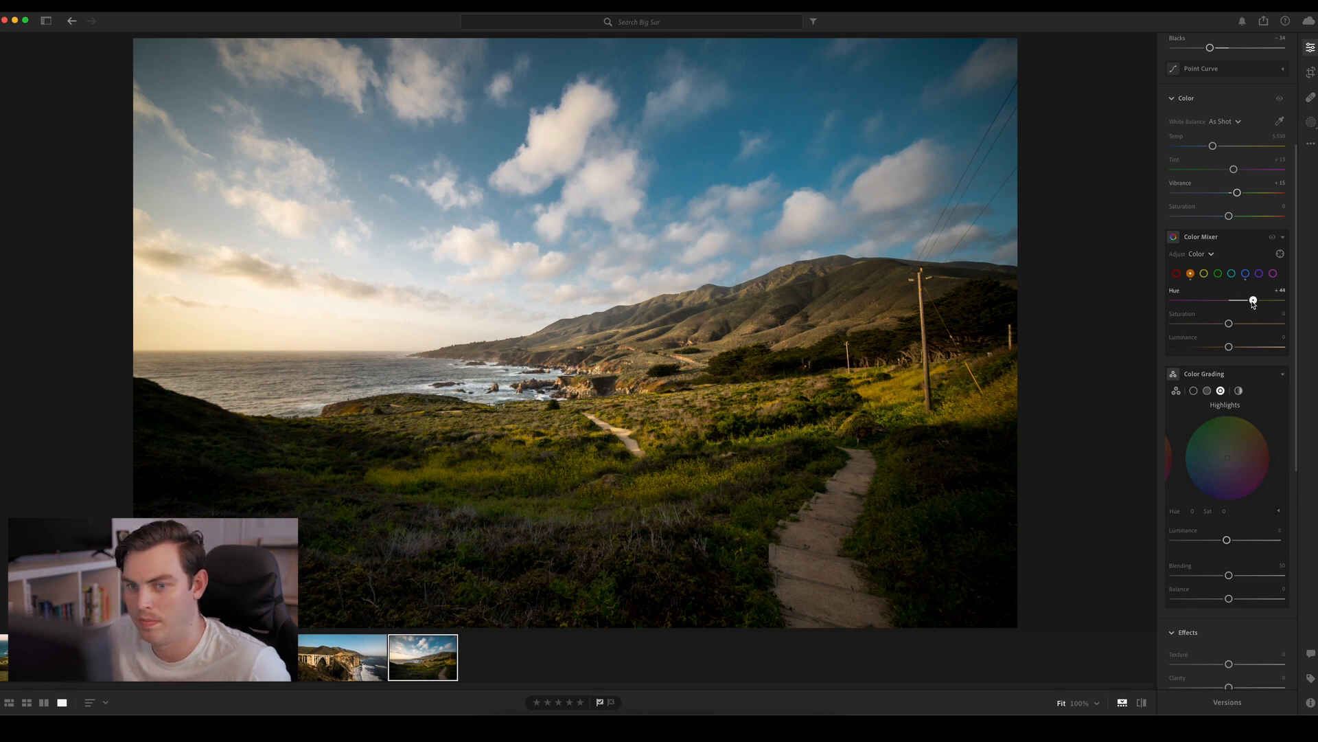
pyautogui.moveTo(1253, 304); pyautogui.dragTo(1215, 307)
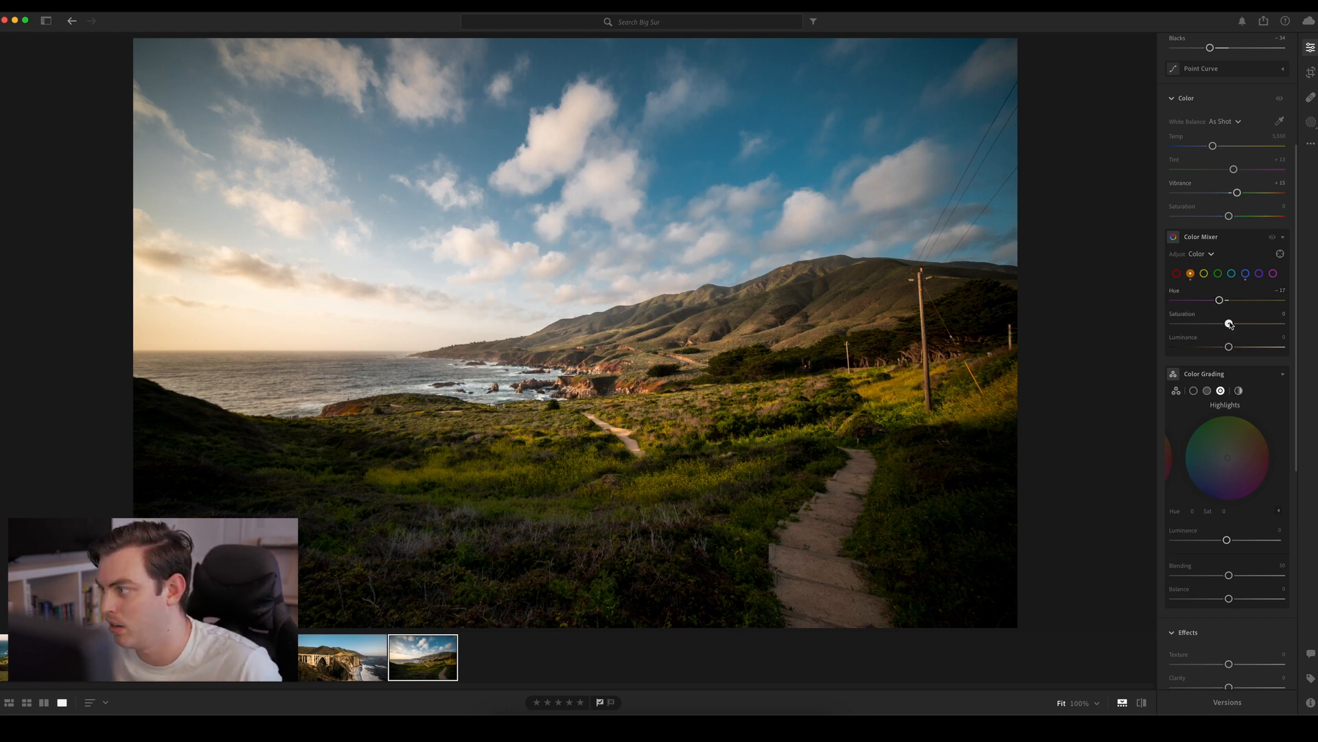
pyautogui.moveTo(1230, 325); pyautogui.dragTo(1266, 326)
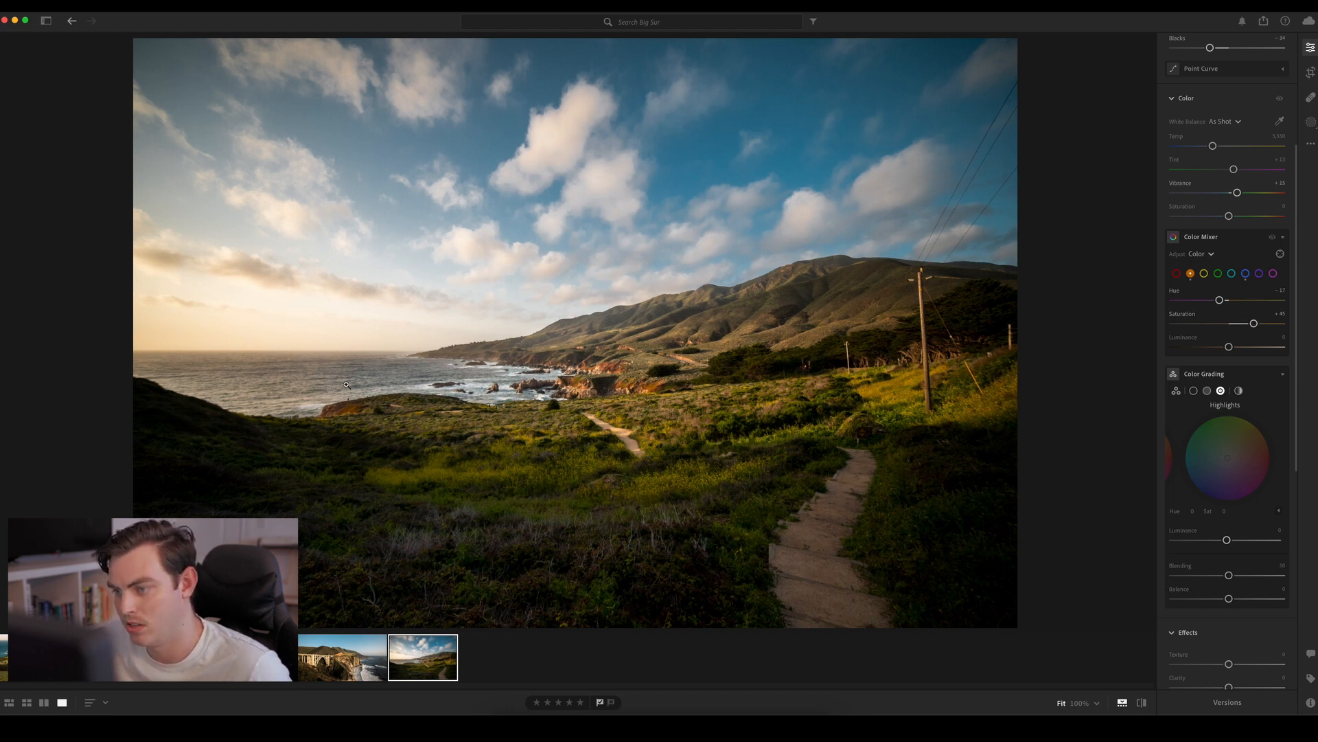
# Set the Color Mixer's yellow to hue +23, saturation +14, luminance +9, and green to hue -44, saturation about -92
pyautogui.click(1208, 275)
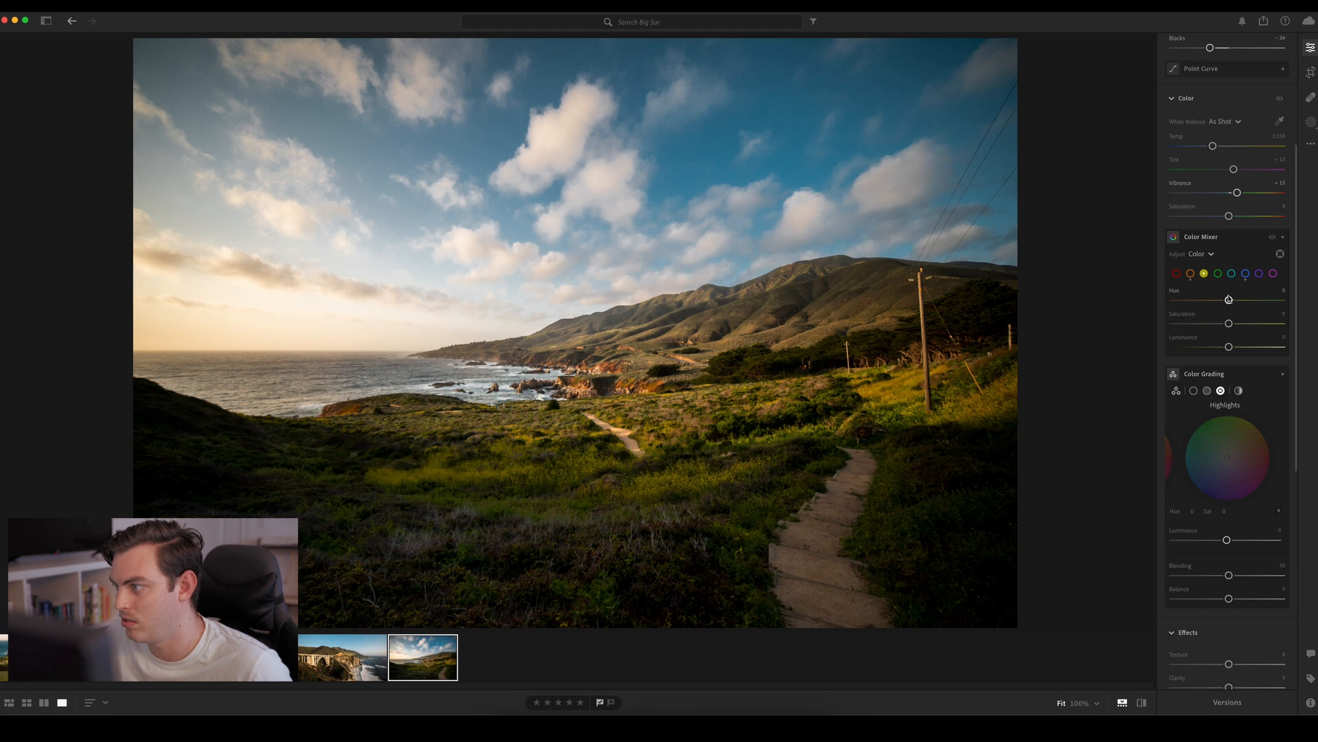
pyautogui.moveTo(1229, 300)
pyautogui.mouseDown()
pyautogui.moveTo(1195, 301)
pyautogui.moveTo(1244, 302)
pyautogui.mouseUp()
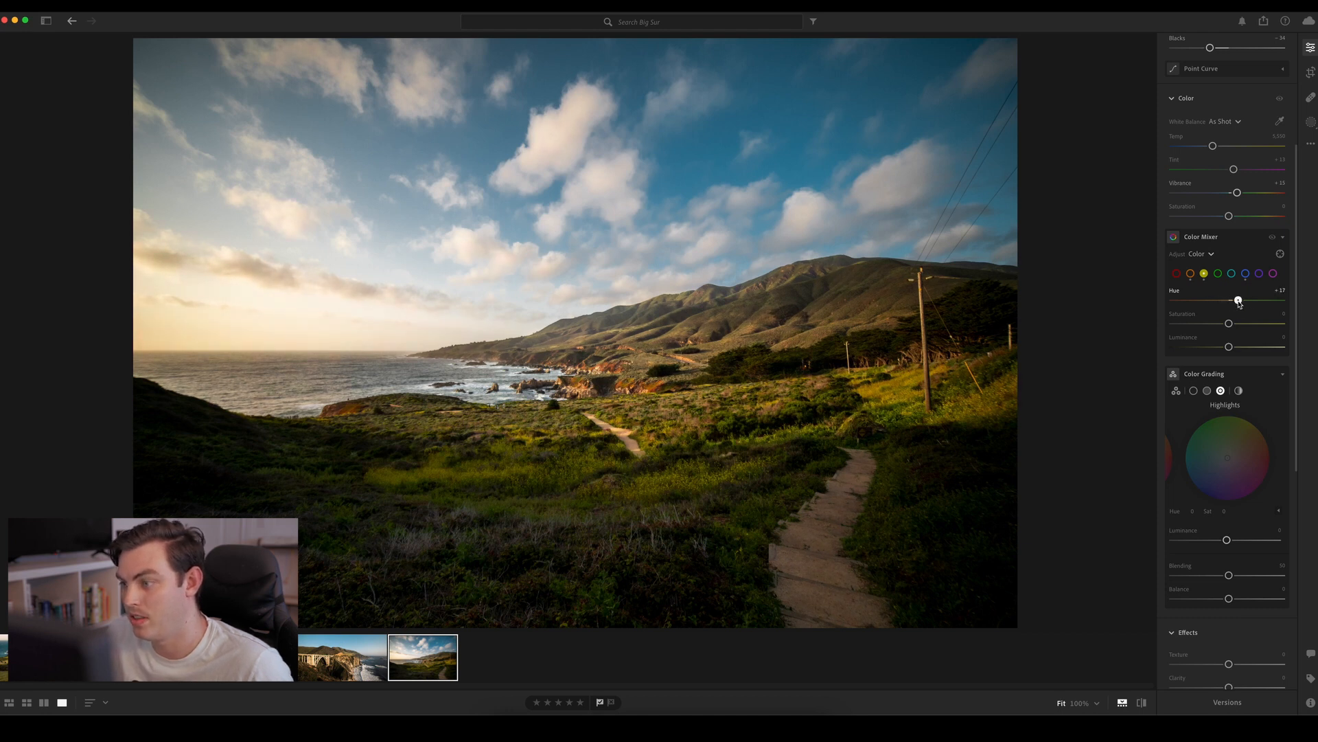
pyautogui.moveTo(1238, 302); pyautogui.dragTo(1234, 345)
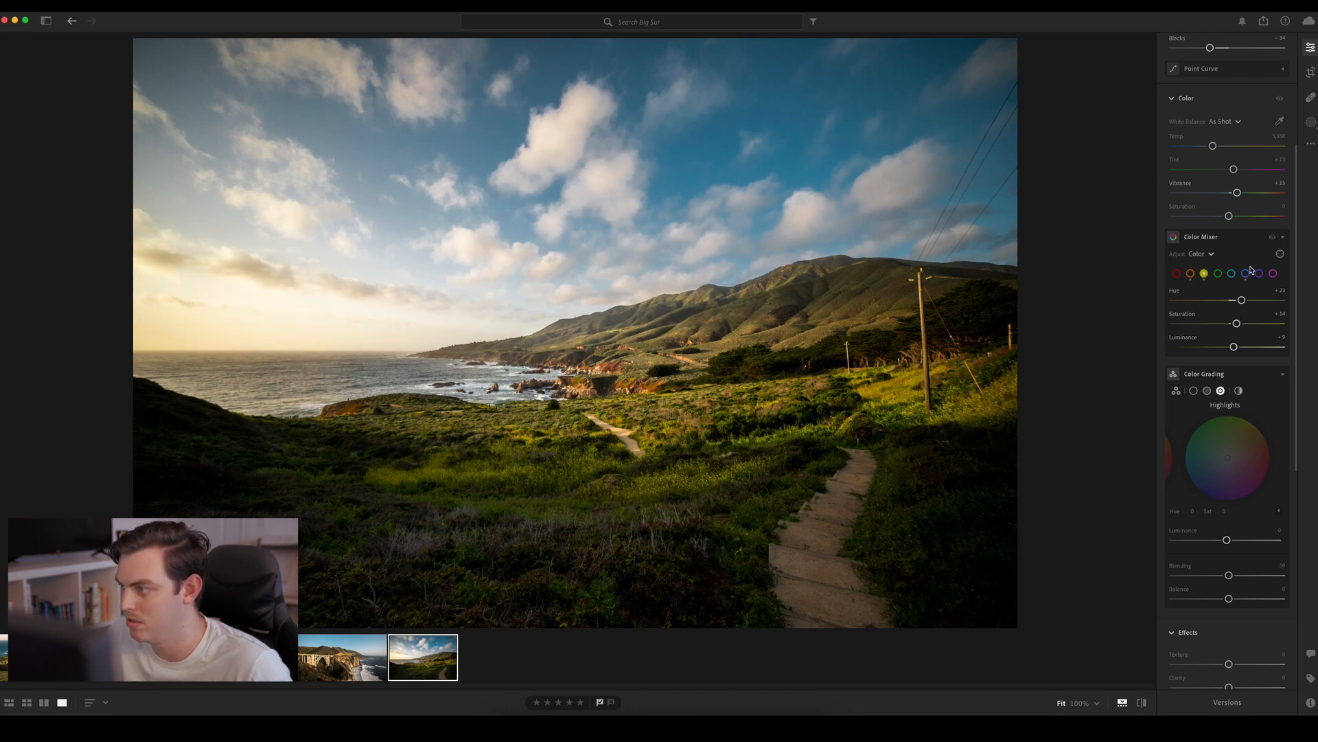
pyautogui.click(1218, 273)
pyautogui.moveTo(1229, 300); pyautogui.dragTo(1174, 336)
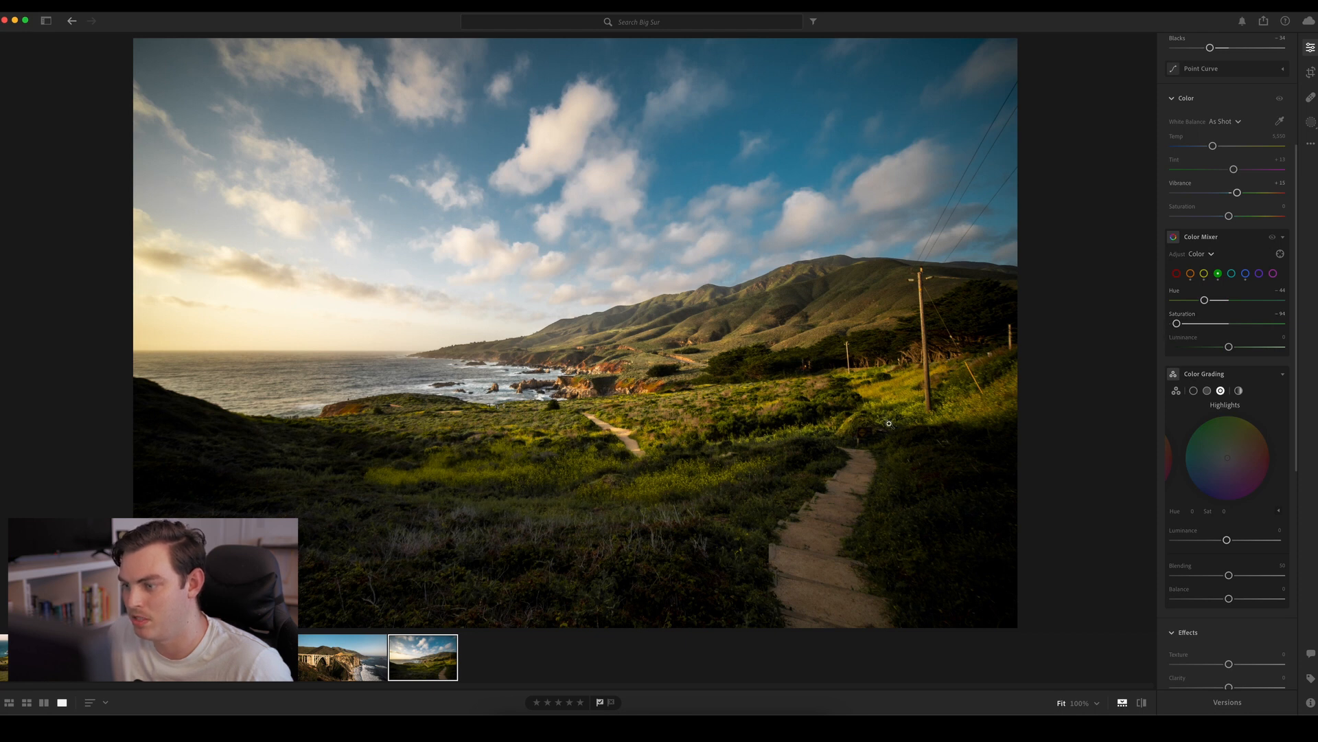
# Reduce Color Mixer saturation to about -72 for red, -64 for purple and -78 for magenta
pyautogui.click(1176, 274)
pyautogui.moveTo(1204, 322); pyautogui.dragTo(1189, 324)
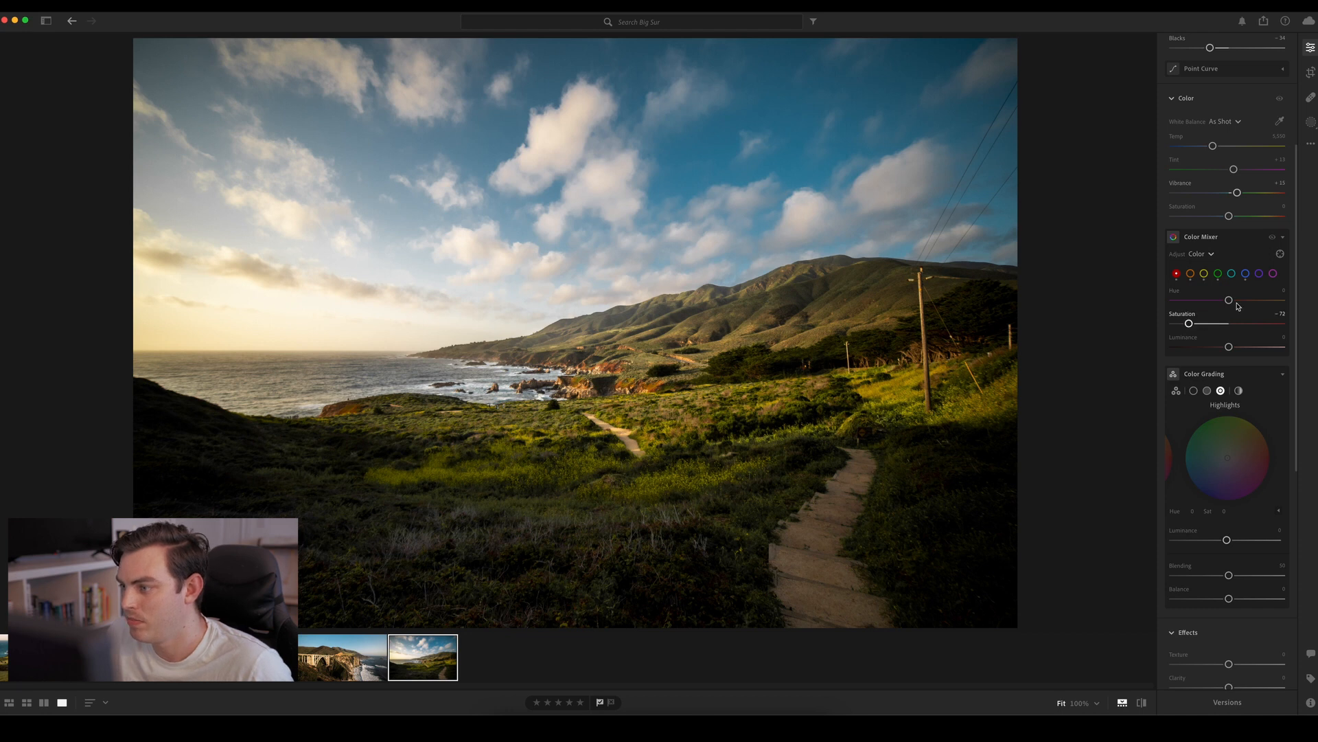
pyautogui.click(1259, 273)
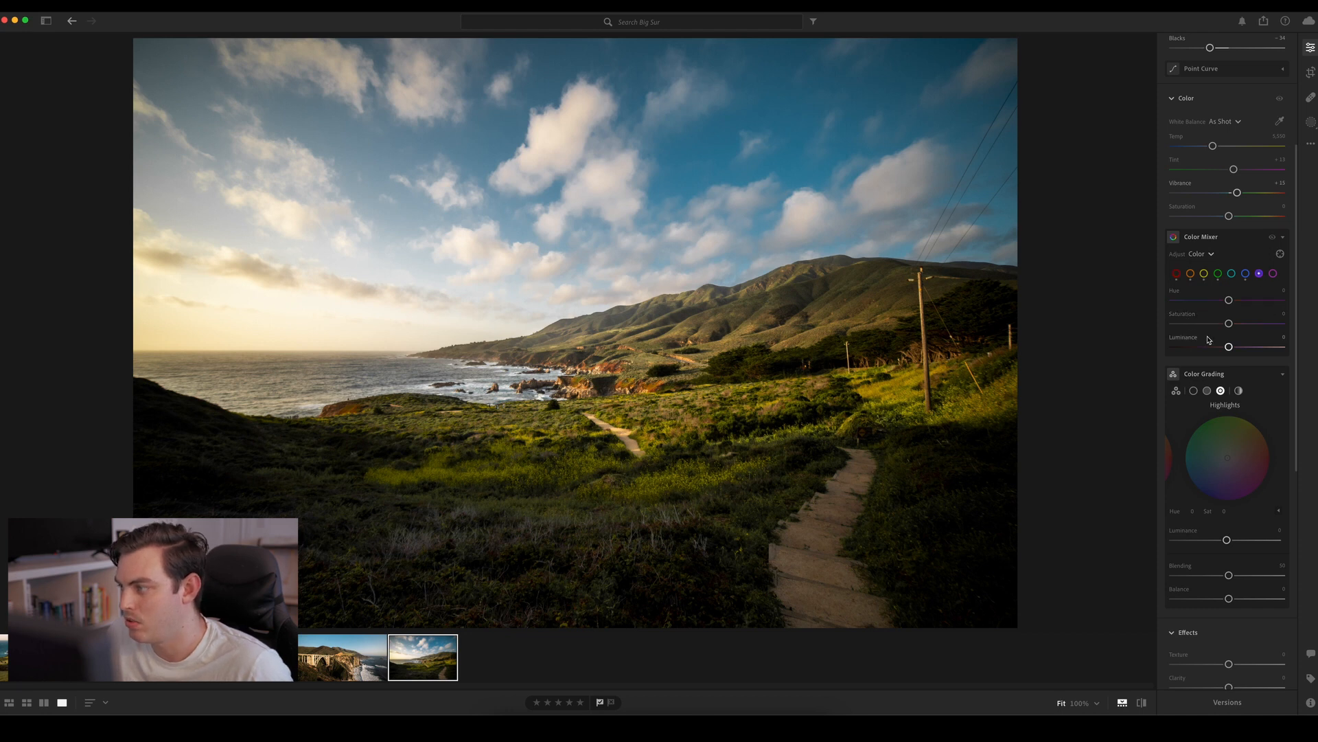
pyautogui.click(1273, 273)
pyautogui.moveTo(1228, 324); pyautogui.dragTo(1185, 323)
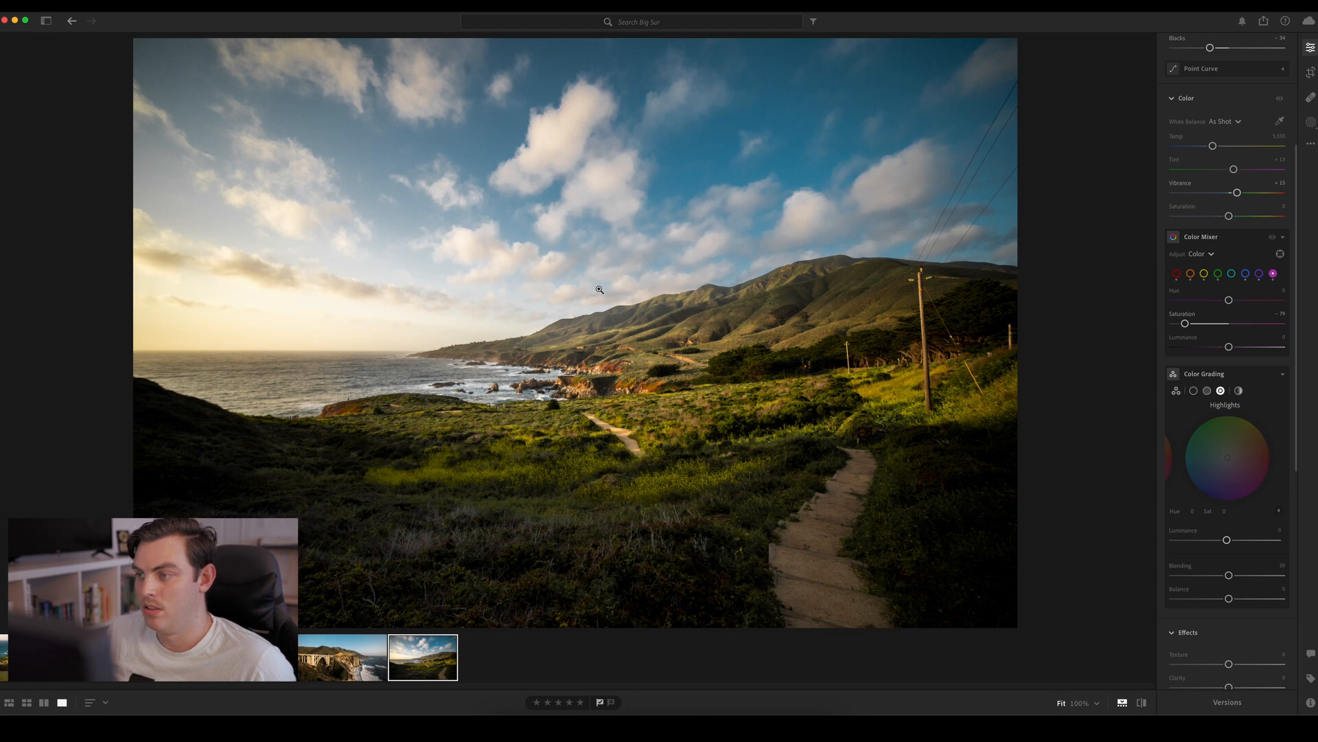
# Switch between the original and edited photo to review the color changes
pyautogui.press('\\')
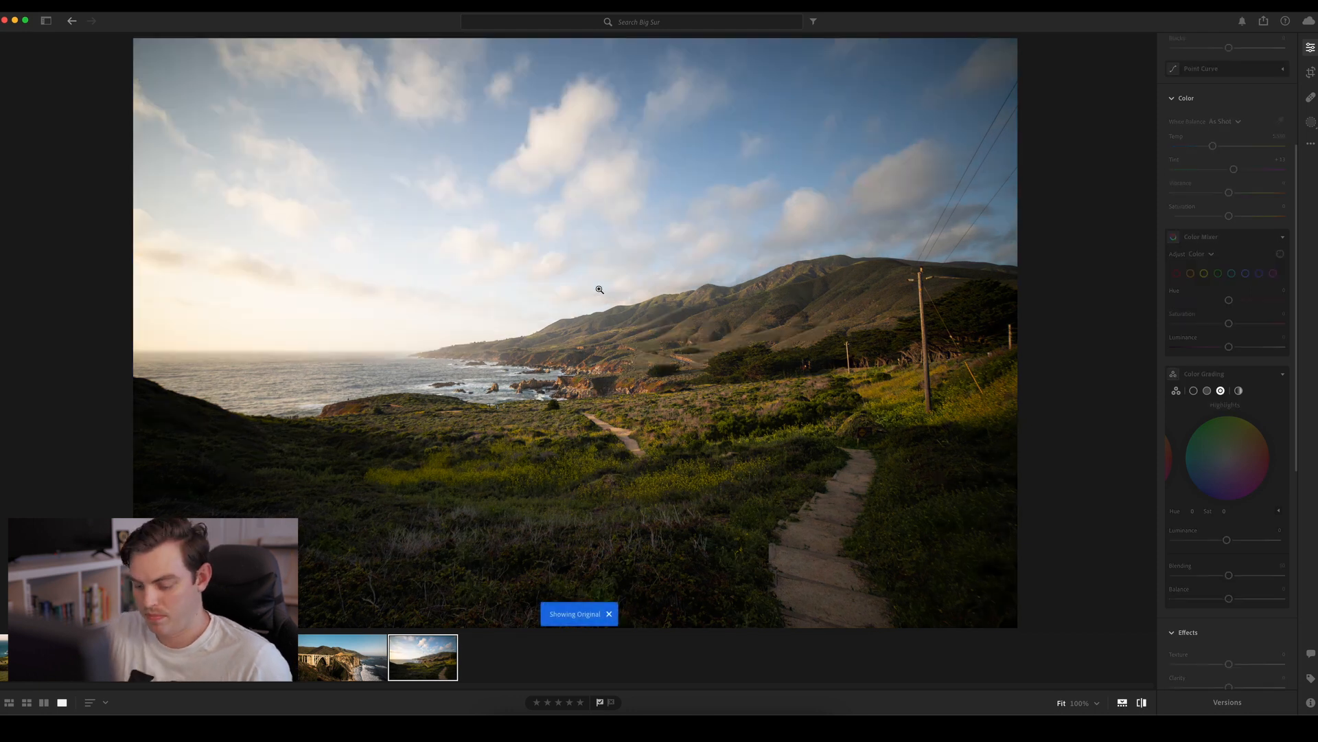
pyautogui.press('\\')
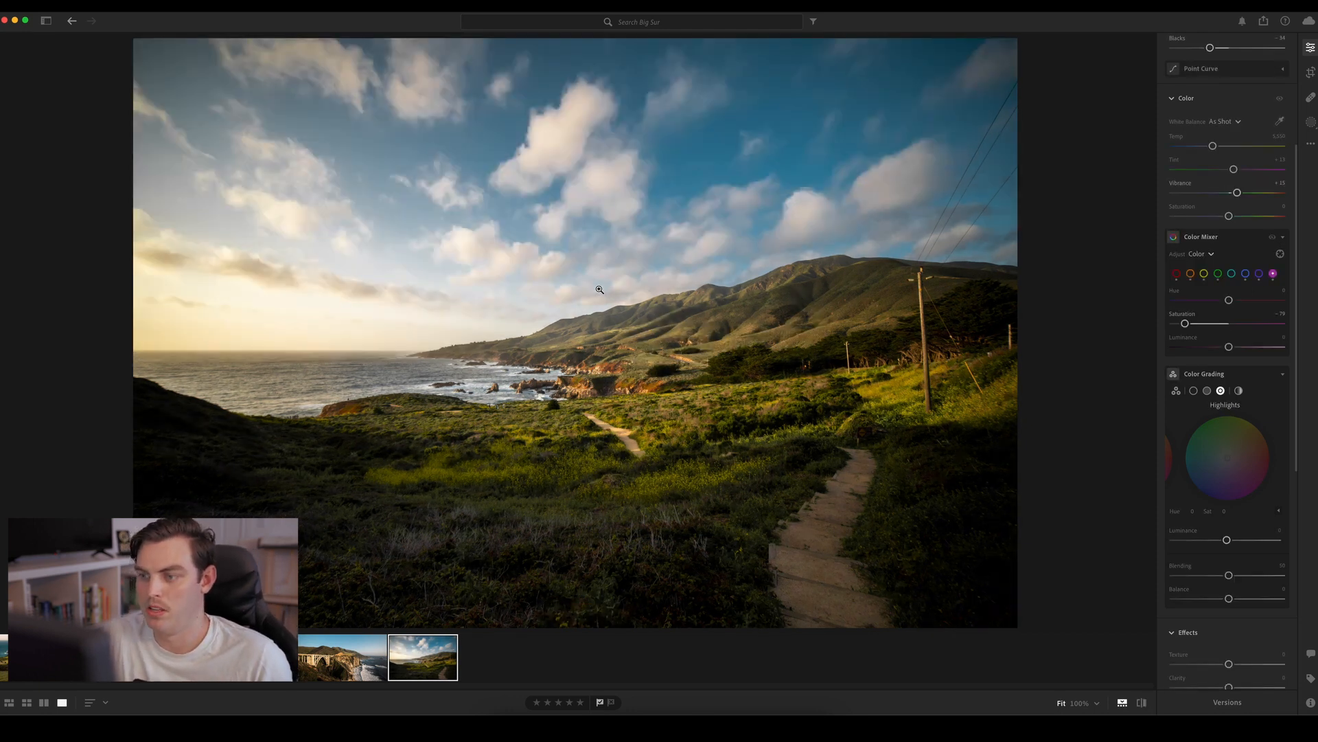
pyautogui.press('\\')
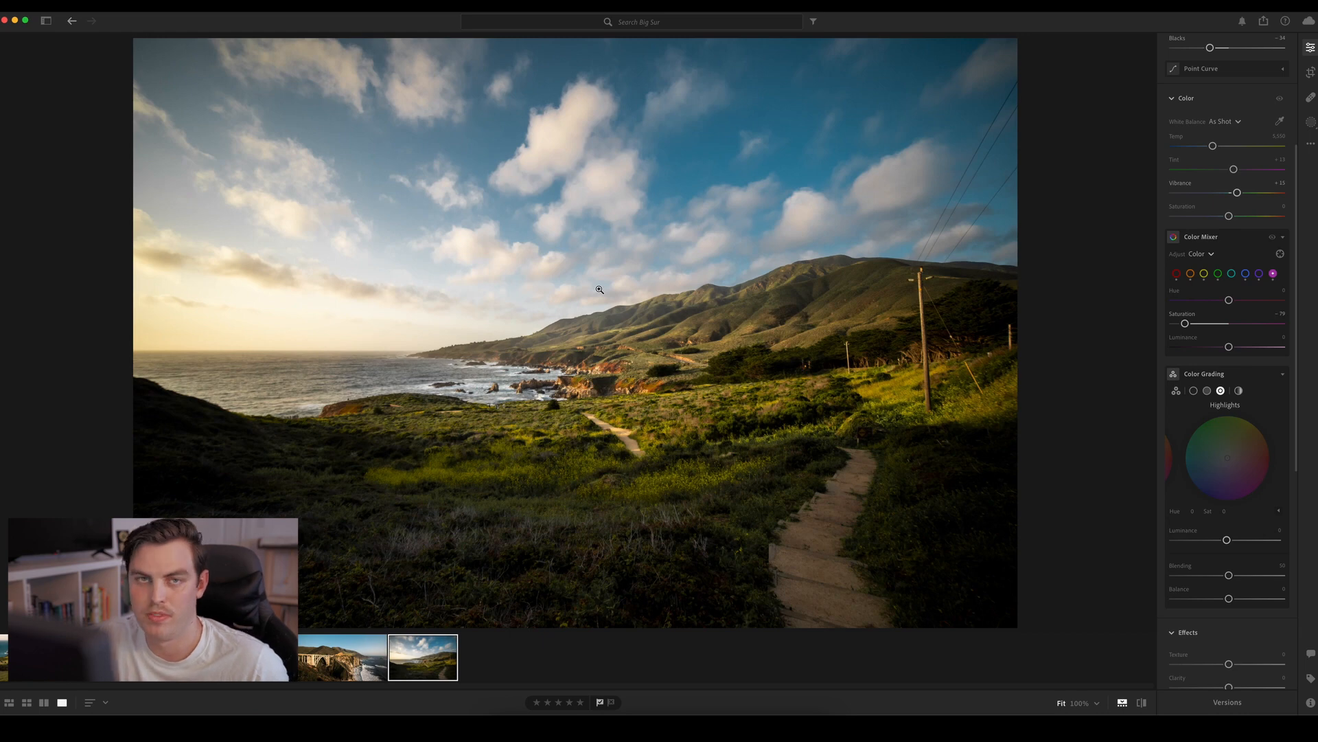